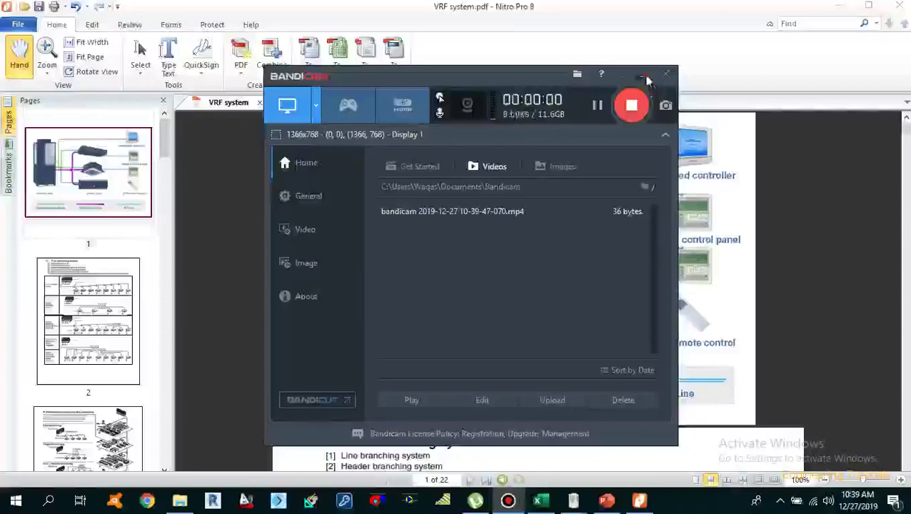
Uncover the full first page of VRF system.pdf, showing the outdoor and indoor unit diagram.
left_click(645, 75)
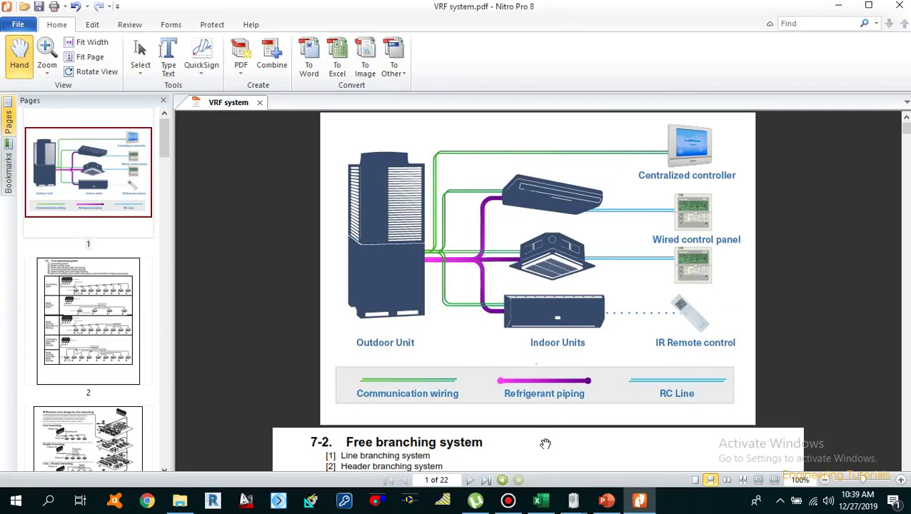
Review the Part 1, Part 2 and Part 3 outline slides, then switch to the VRF selection workbook.
mouse_move(606, 504)
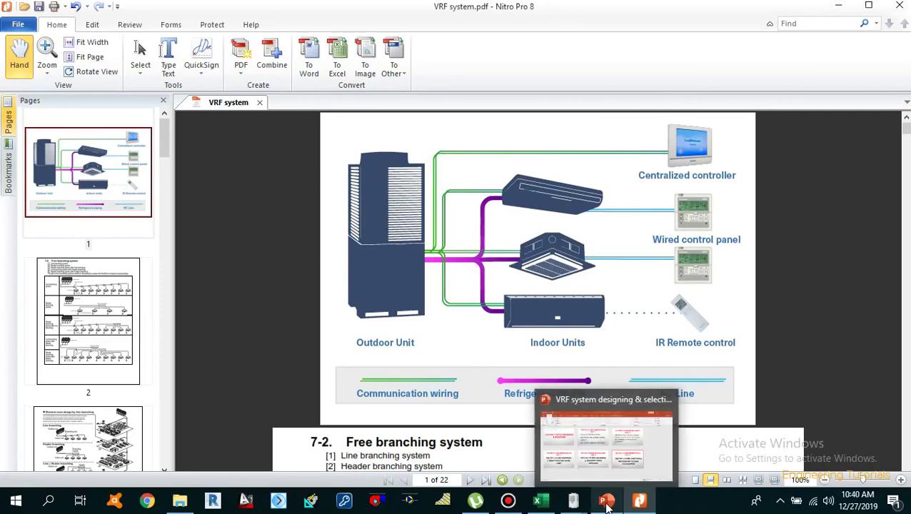
left_click(607, 505)
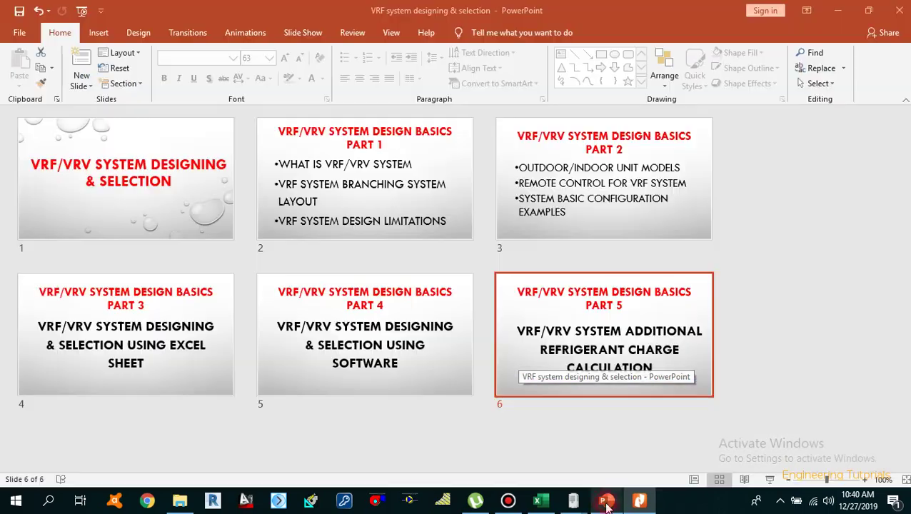
left_click(342, 204)
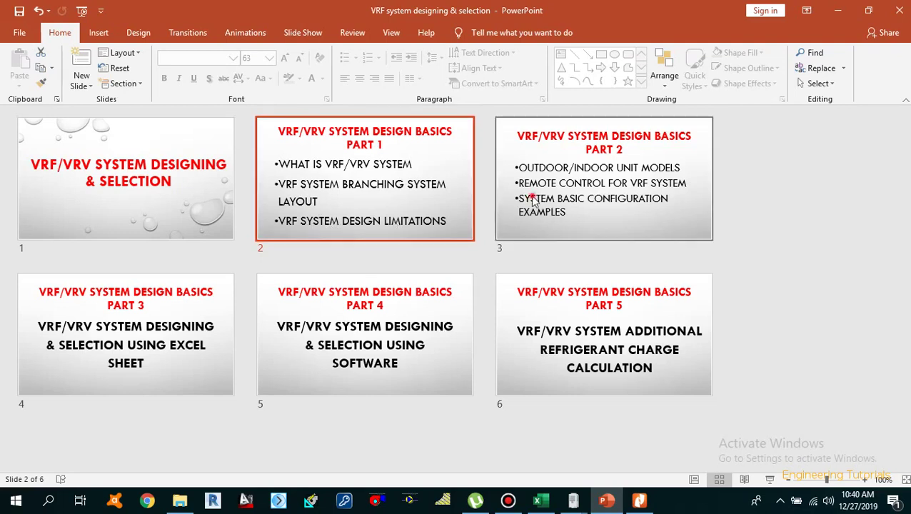
left_click(561, 215)
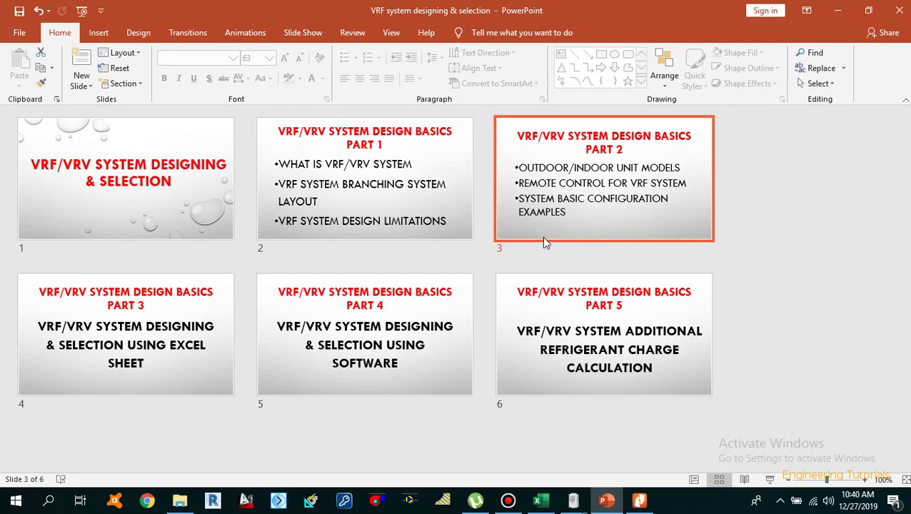
left_click(189, 344)
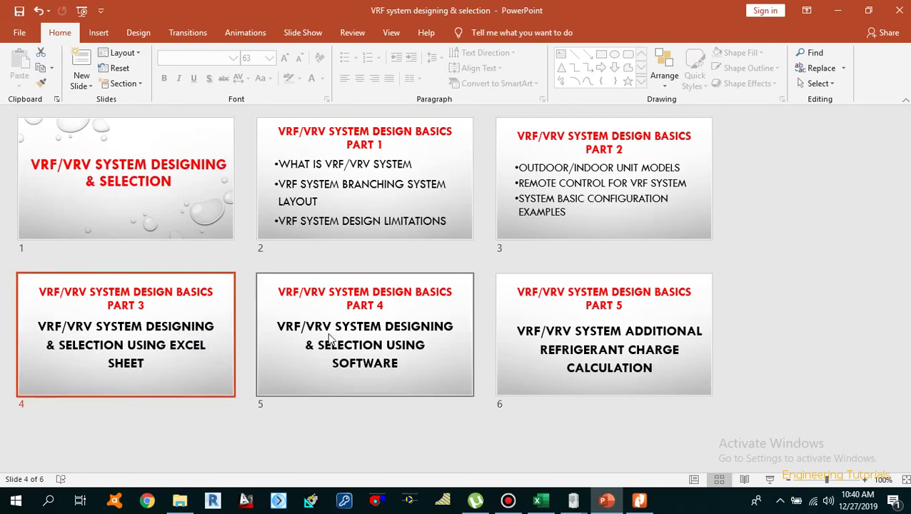
left_click(541, 501)
Look over the load calculation and Judgement Results tables, then return to slide 5 on Part 4 software.
left_click(317, 294)
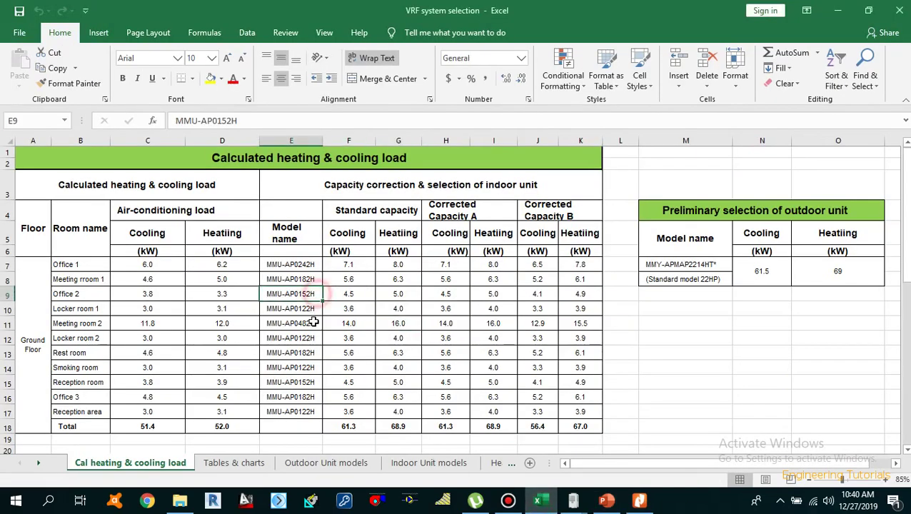
scroll(315, 323, "down", 8)
scroll(305, 325, "up", 8)
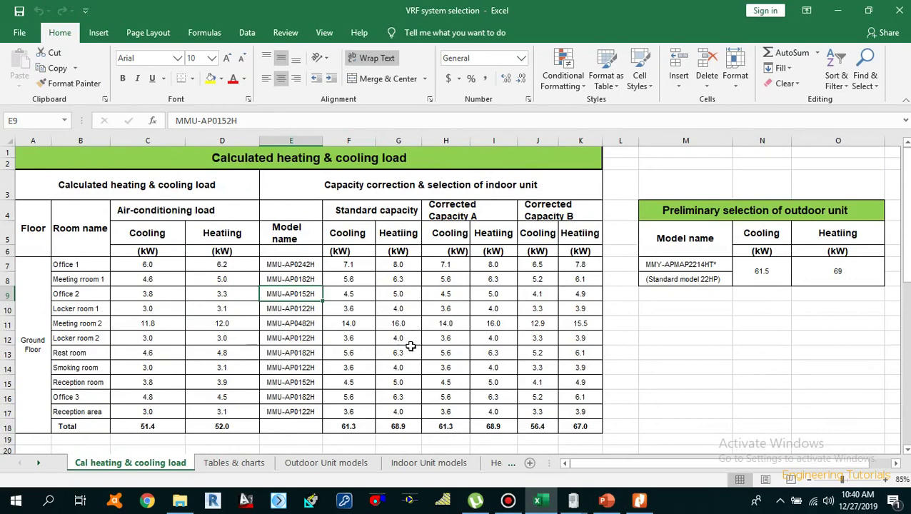
scroll(411, 345, "down", 9)
scroll(414, 345, "up", 9)
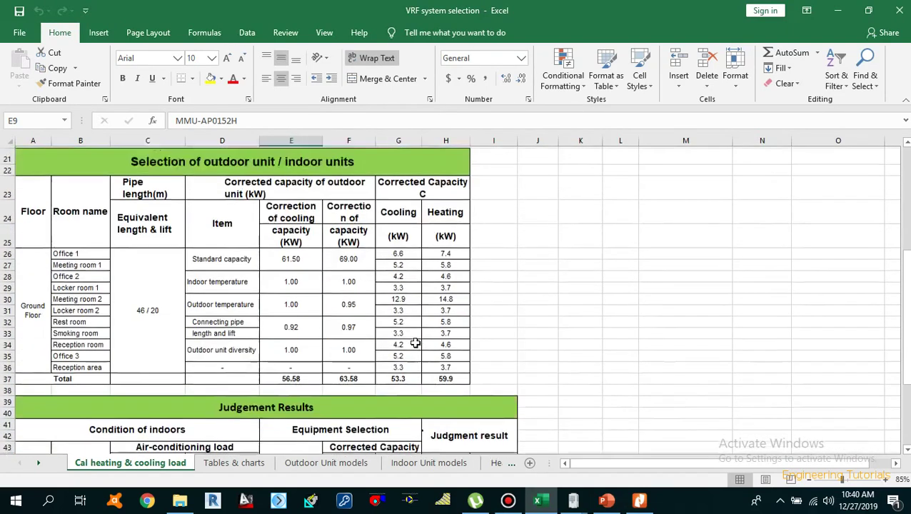
left_click(606, 501)
left_click(397, 366)
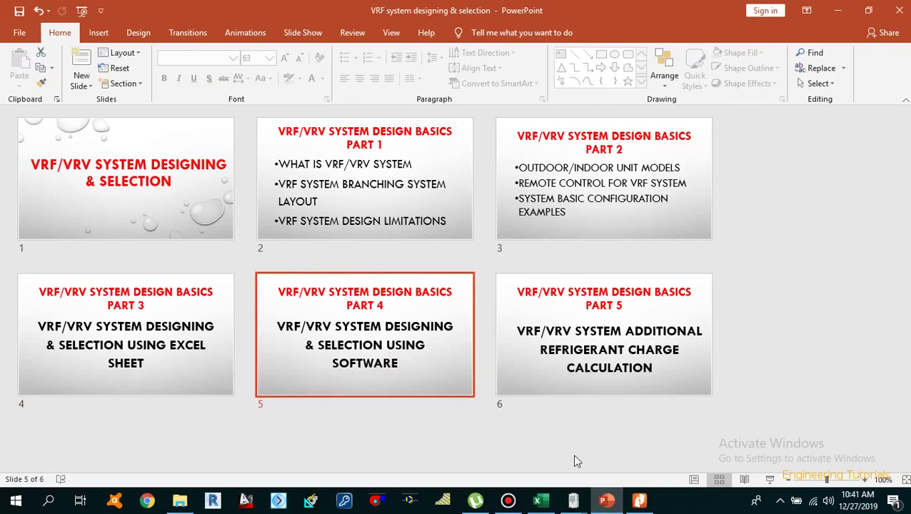
Bring the design software's Main Menu forward, then open the Medical Clinic piping diagram in Simple Draw.
mouse_move(574, 504)
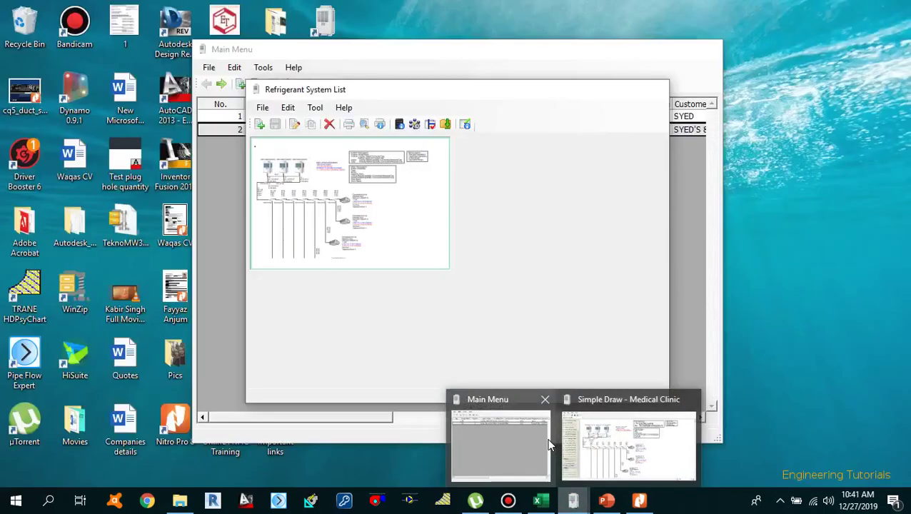
left_click(549, 444)
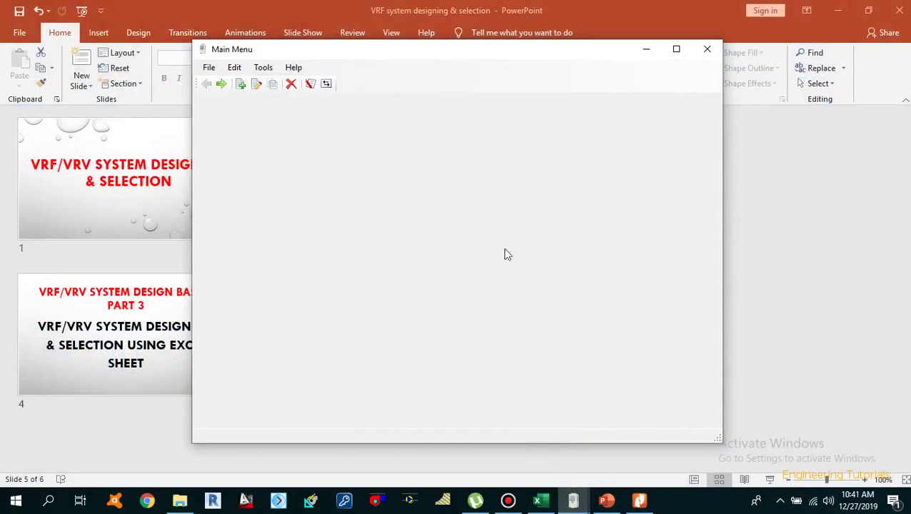
mouse_move(573, 504)
left_click(640, 444)
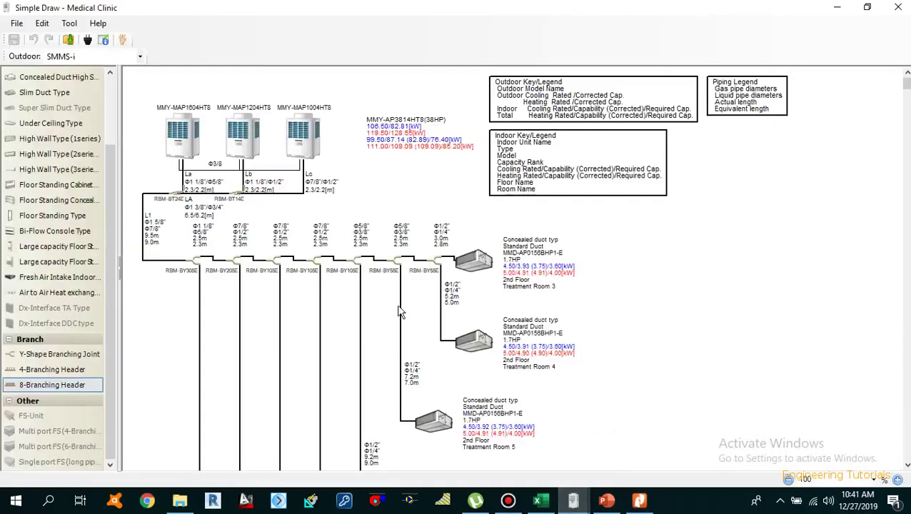
Scroll through the Medical Clinic piping diagram, then minimize the Simple Draw window.
scroll(332, 266, "down", 10)
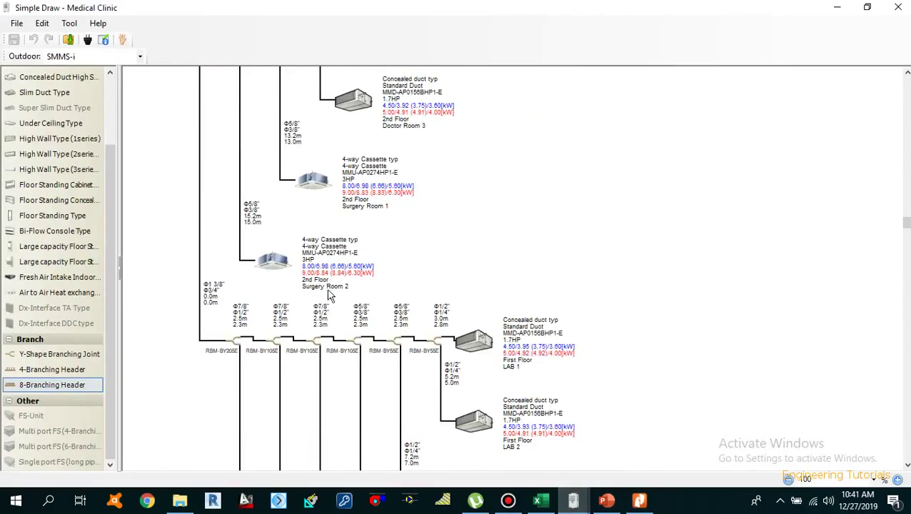
scroll(330, 294, "up", 10)
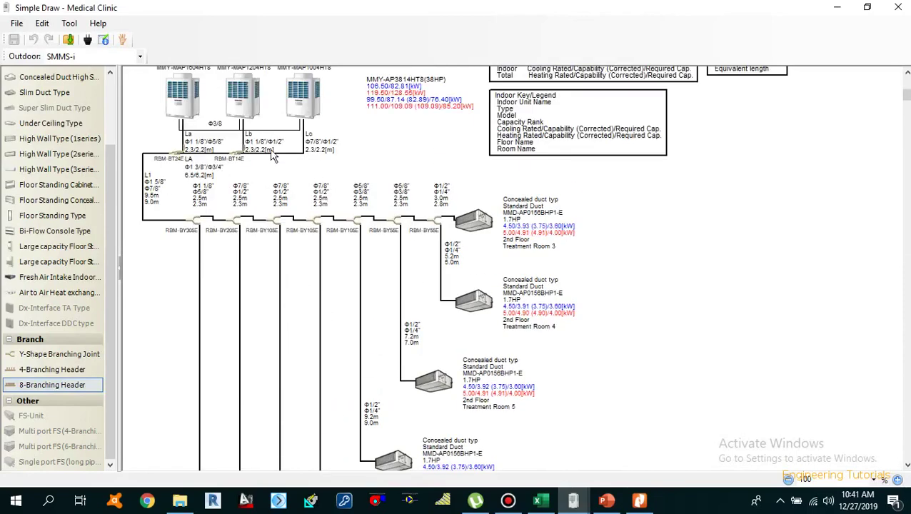
scroll(272, 157, "up", 1)
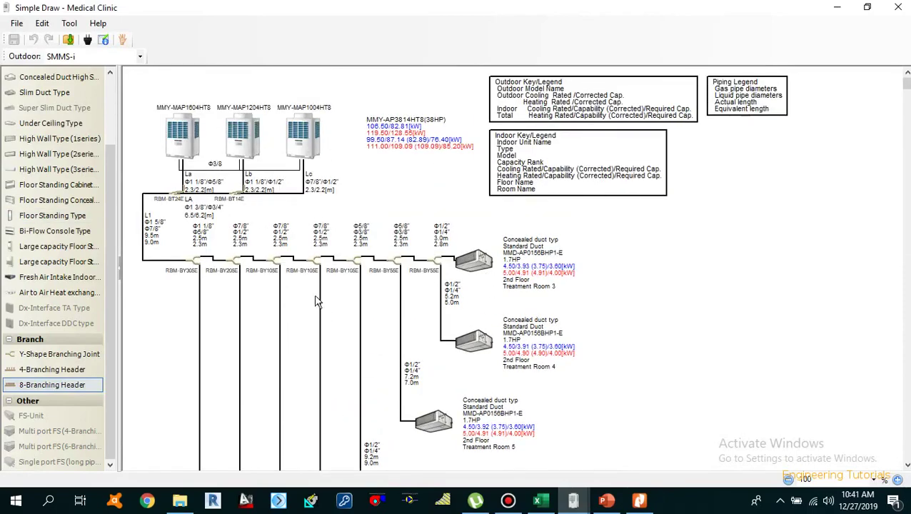
scroll(379, 339, "down", 10)
scroll(380, 335, "down", 4)
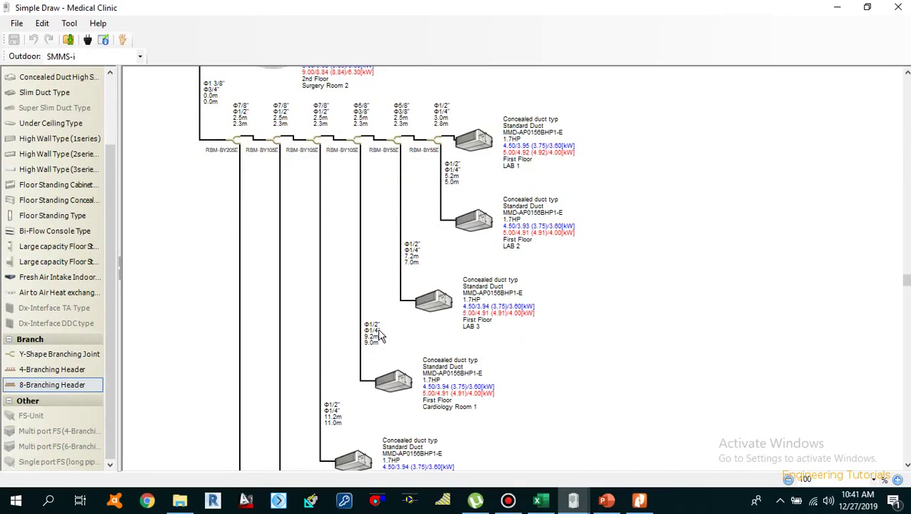
scroll(412, 365, "up", 5)
scroll(413, 365, "up", 10)
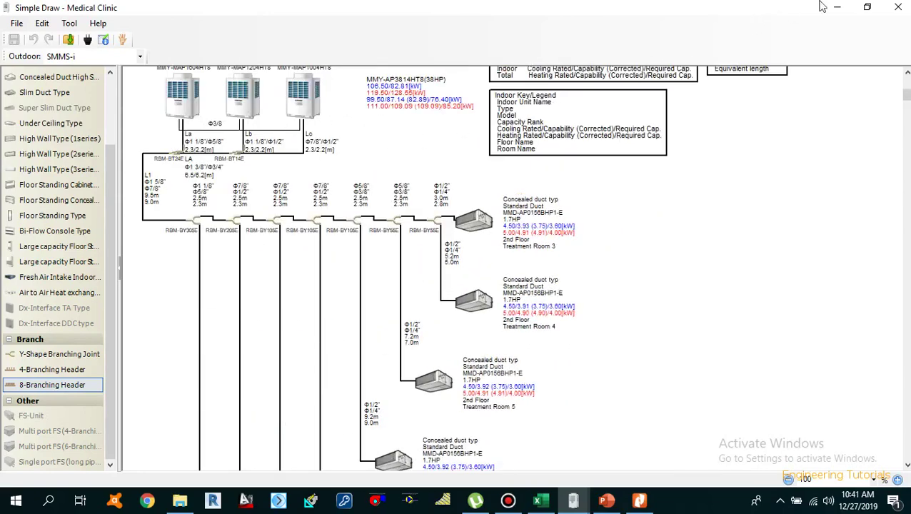
scroll(749, 197, "up", 1)
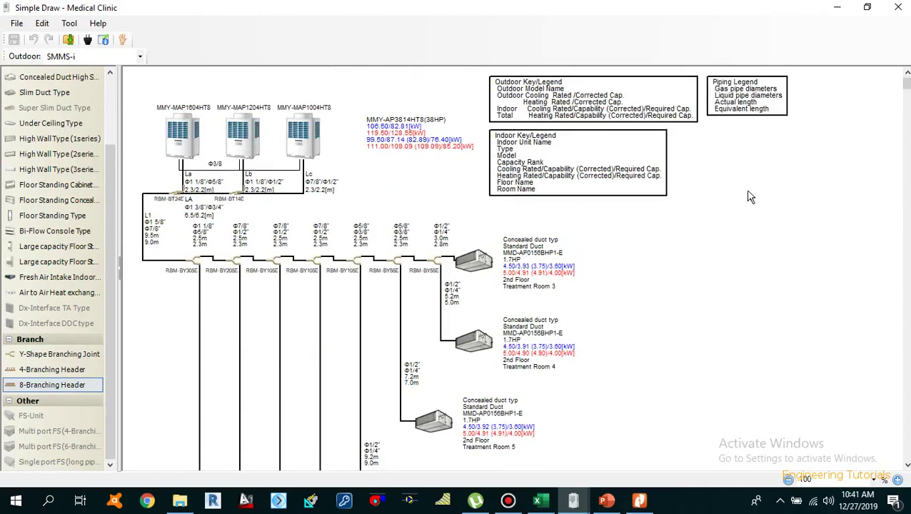
left_click(840, 7)
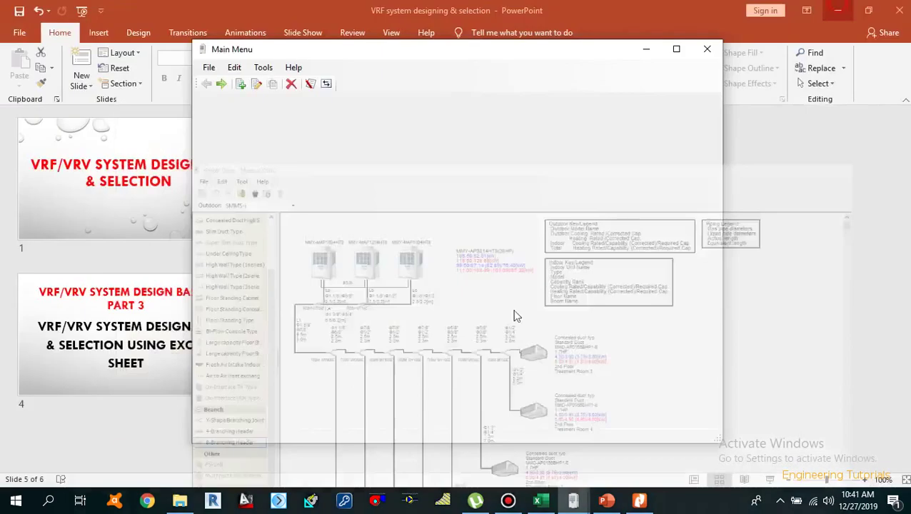
Hide the Main Menu and start the slide show from slide 2, the Part 1 outline.
left_click(656, 53)
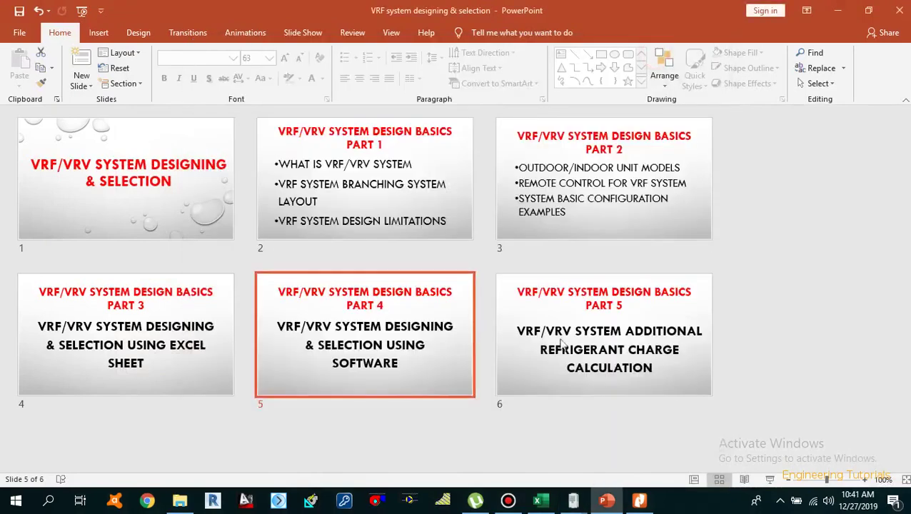
left_click(568, 342)
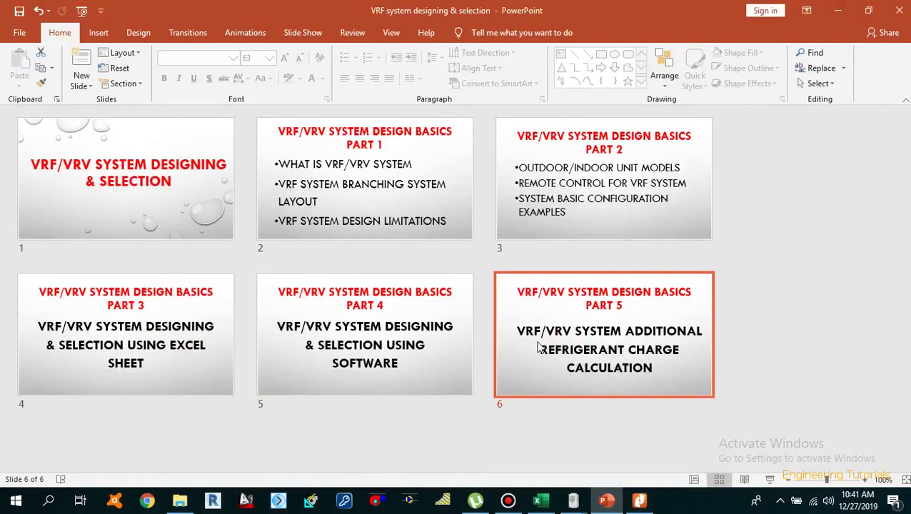
left_click(383, 205)
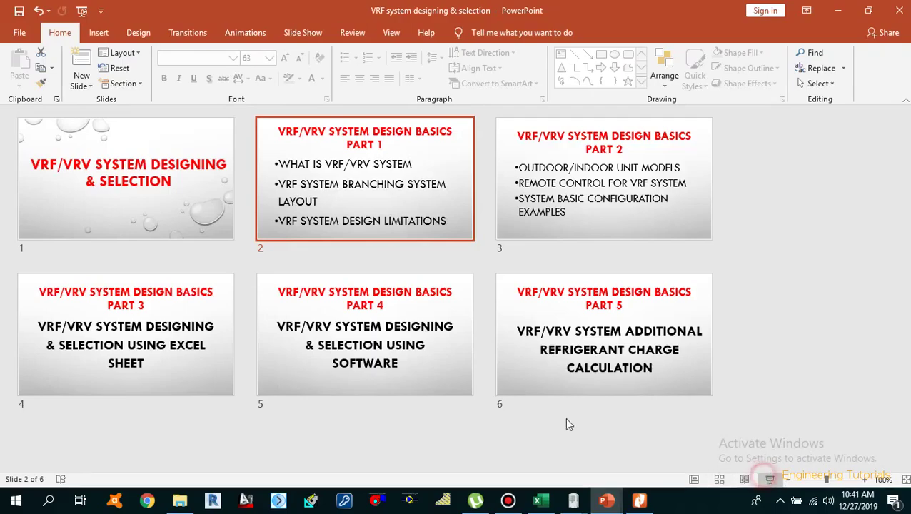
key("shift+F5")
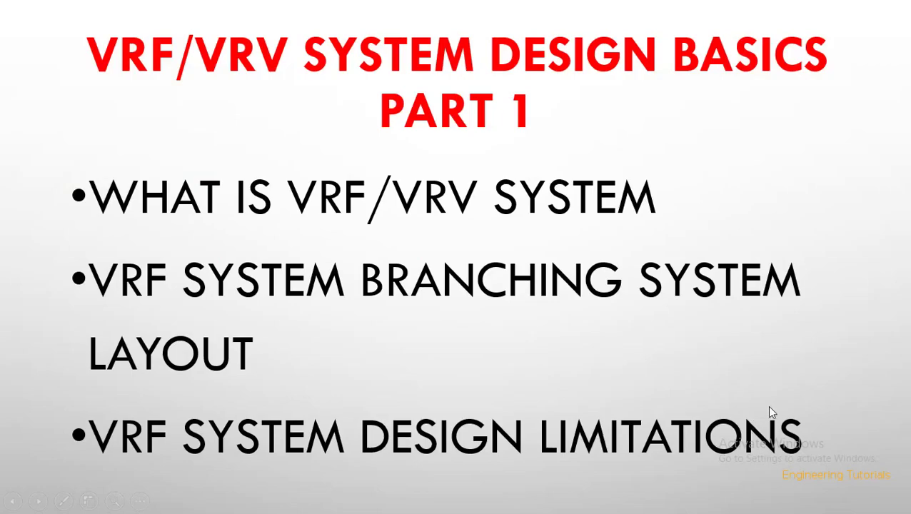
End the slide show and bring VRF system.pdf forward in Nitro Pro 8.
key("Escape")
left_click(639, 502)
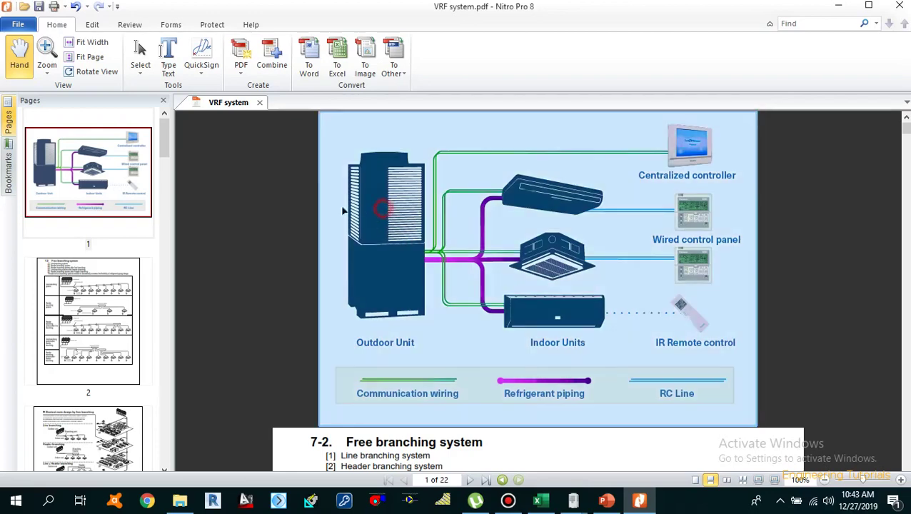
left_click(375, 208)
left_click(535, 248)
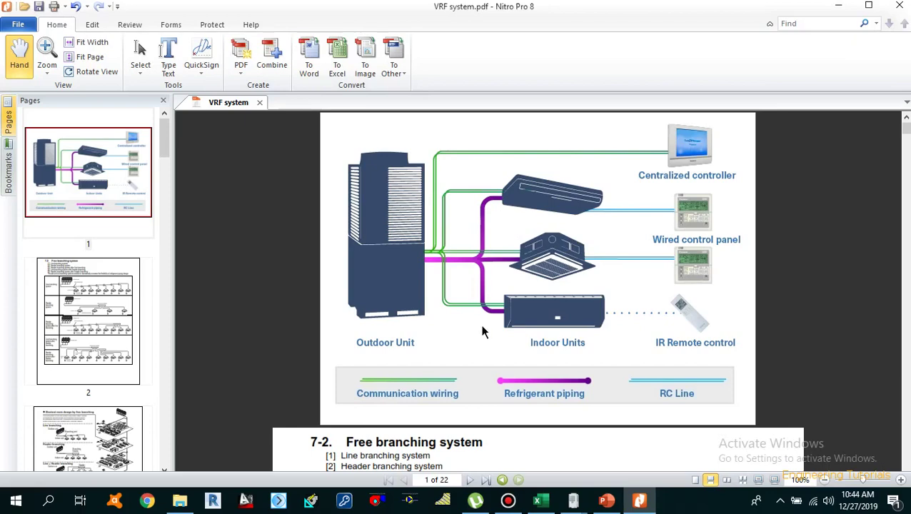
scroll(480, 321, "down", 1)
scroll(476, 329, "up", 1)
Glance at the PowerPoint overview of lecture parts, then return to the VRF system PDF.
scroll(475, 280, "down", 6)
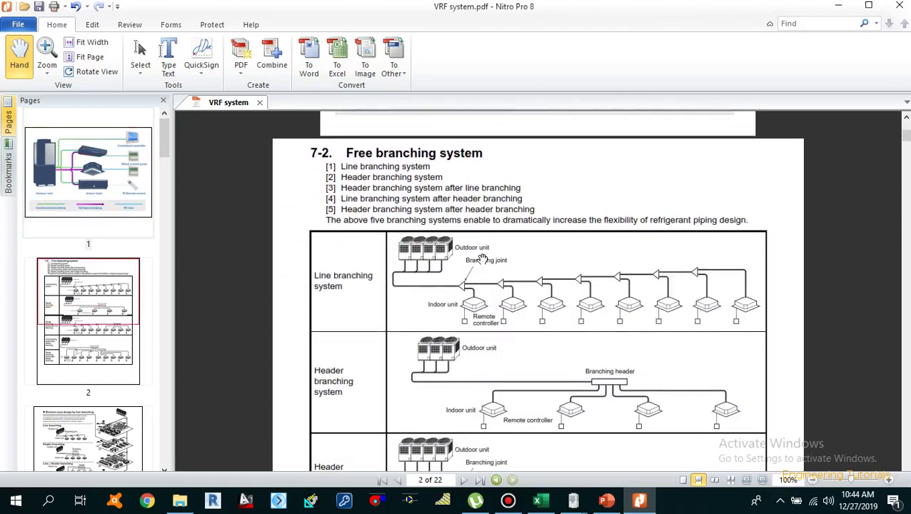
scroll(487, 265, "down", 1)
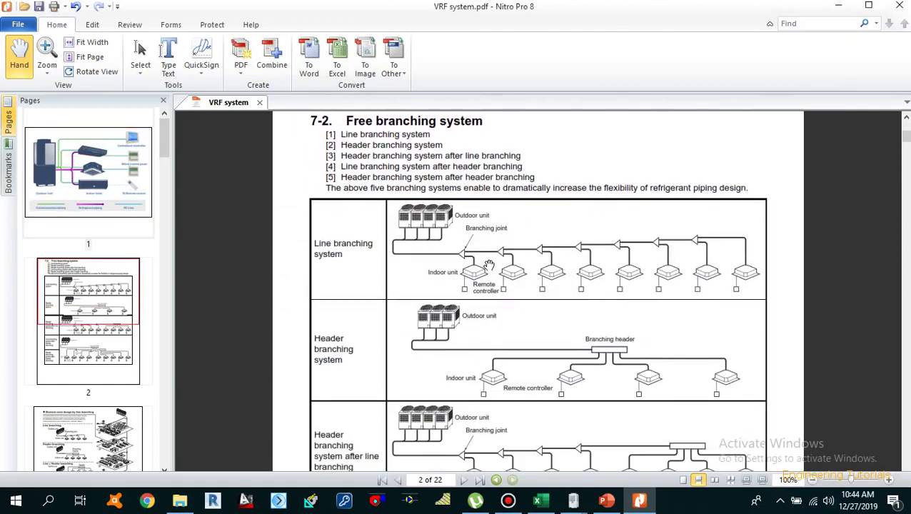
scroll(488, 265, "up", 1)
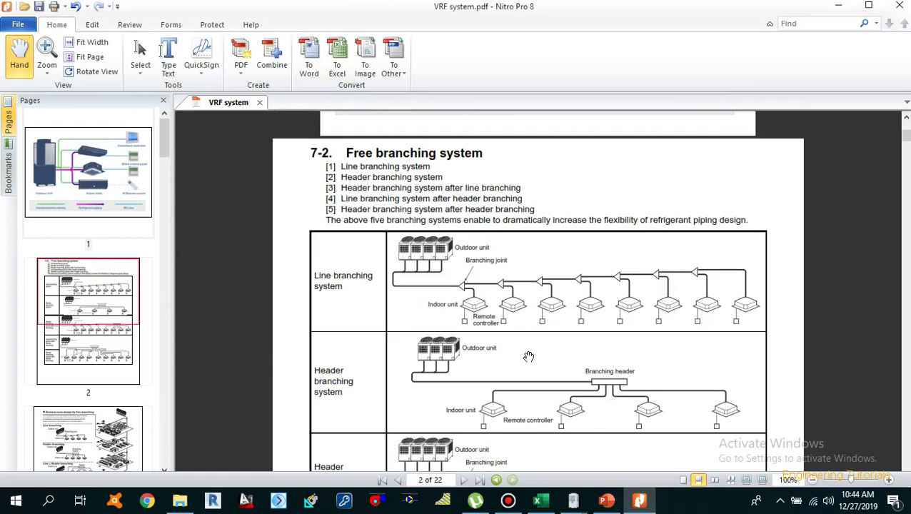
left_click(606, 500)
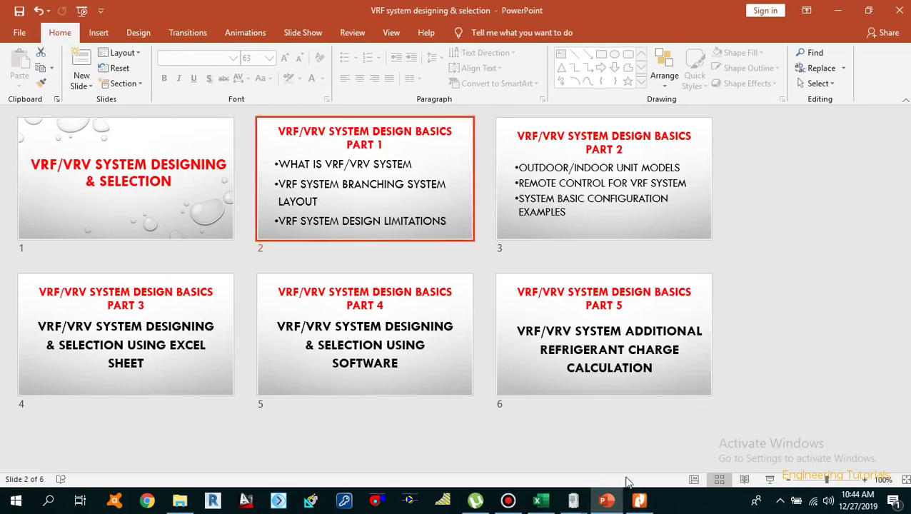
left_click(640, 500)
Zoom page 2 to 150% on the 7-2 Free branching system list and line branching diagram.
scroll(442, 296, "down", 1)
scroll(441, 296, "down", 4)
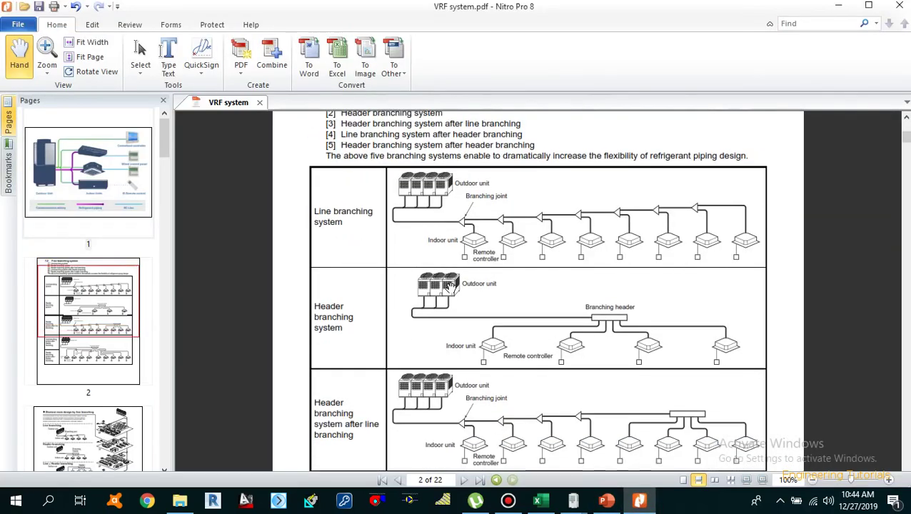
scroll(499, 272, "up", 3)
scroll(498, 272, "up", 2)
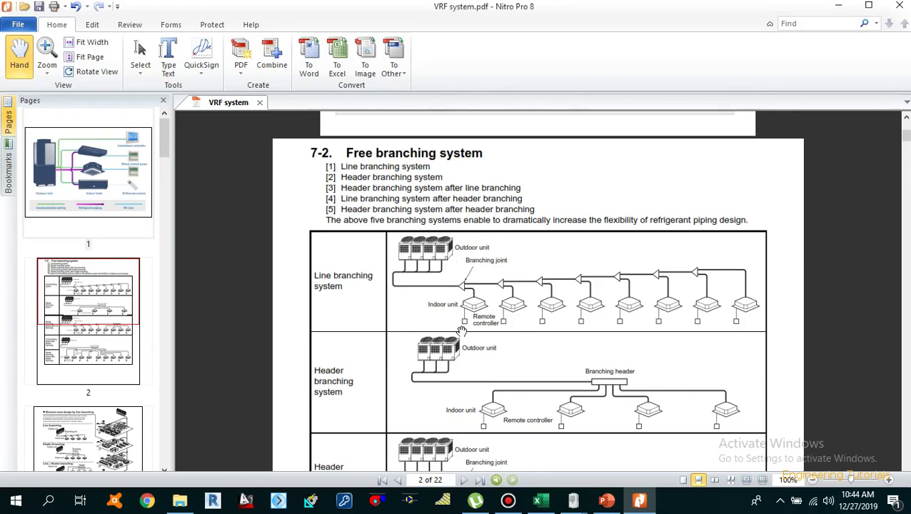
scroll(463, 360, "down", 3)
scroll(390, 357, "up", 3)
scroll(390, 357, "down", 3)
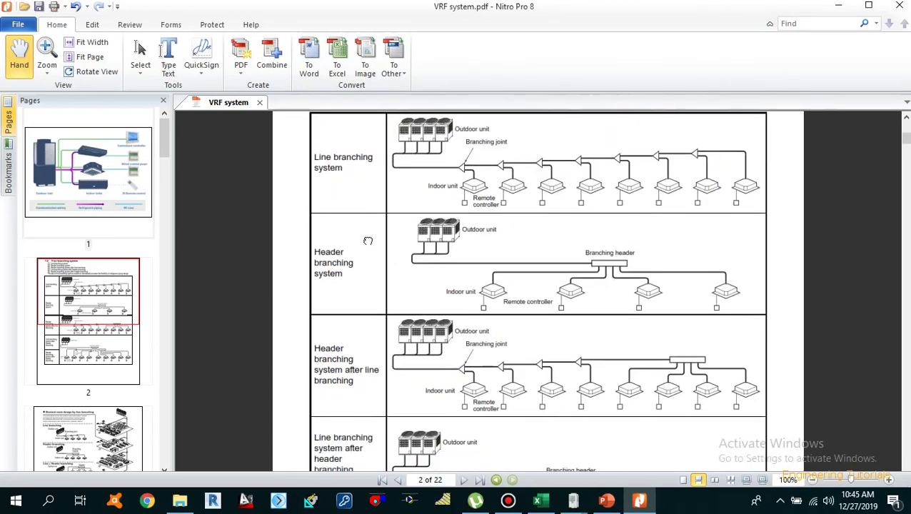
scroll(368, 239, "up", 3)
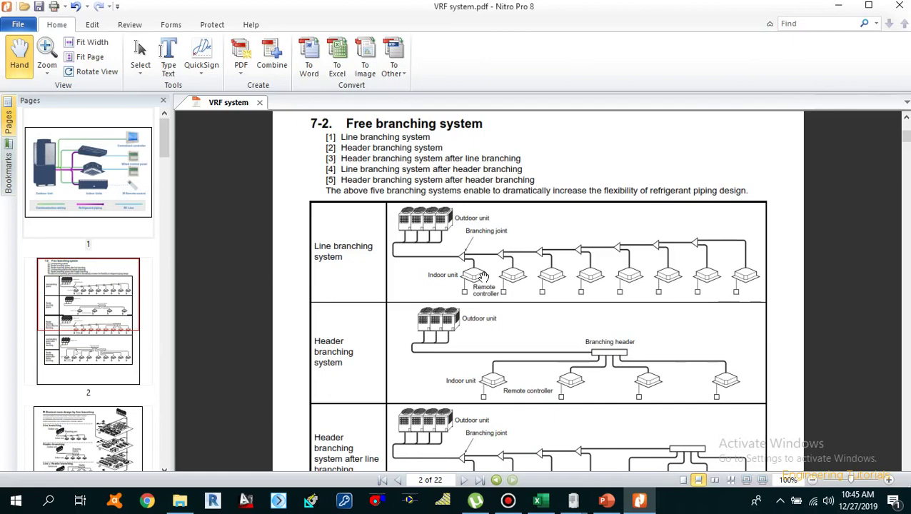
scroll(480, 271, "up", 1)
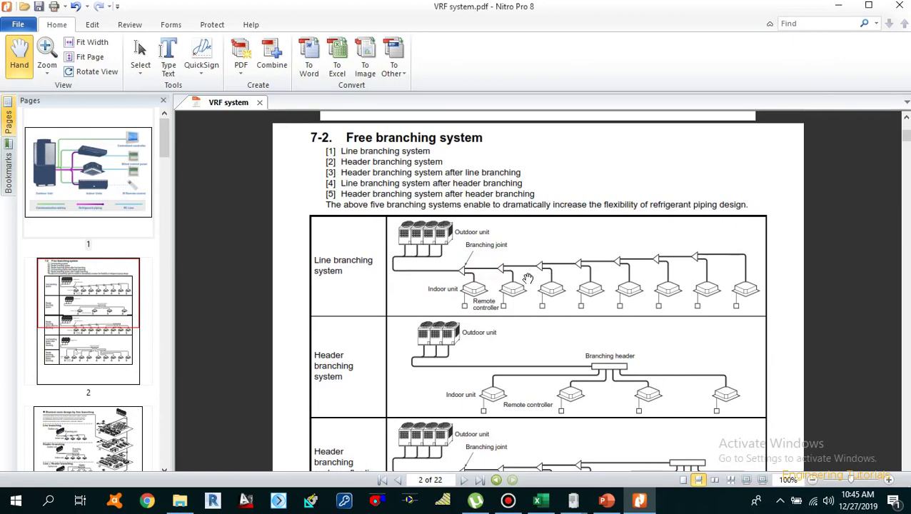
left_click_drag(462, 289, 448, 266)
scroll(444, 268, "up", 1)
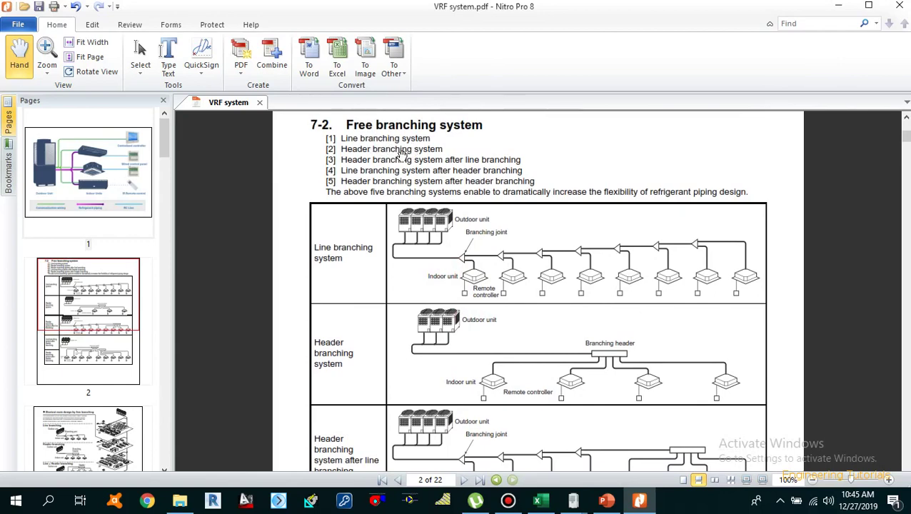
scroll(519, 176, "up", 2)
scroll(519, 186, "up", 2)
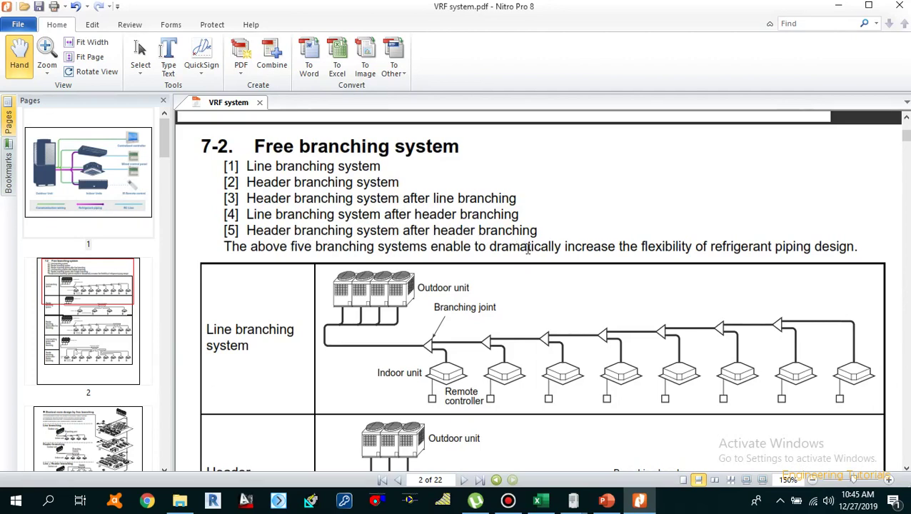
Zoom to 125%, move to page 8, and enlarge the headers table to 200%.
scroll(527, 247, "down", 1)
scroll(586, 333, "down", 1)
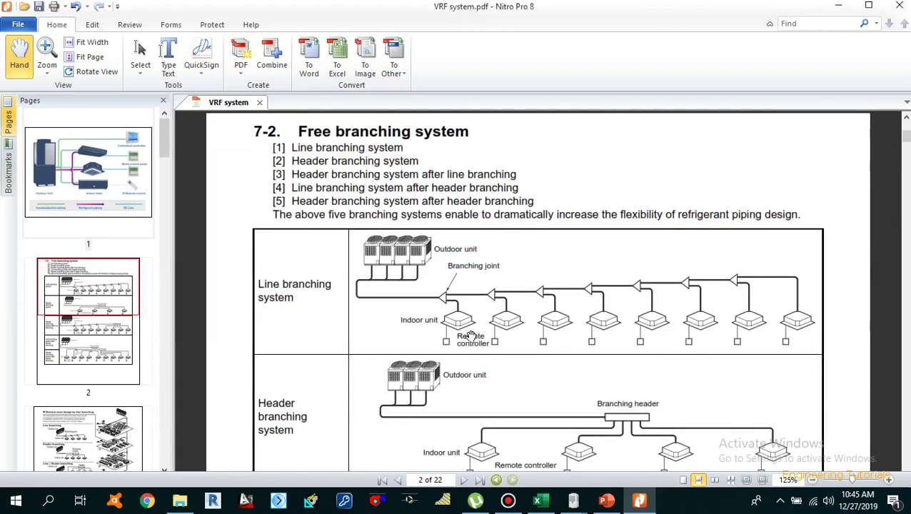
scroll(471, 337, "down", 3)
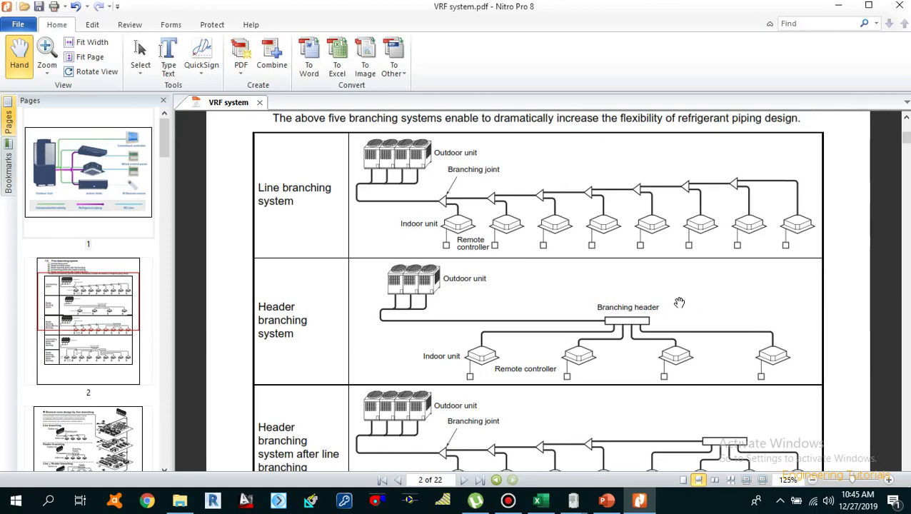
scroll(546, 249, "up", 1)
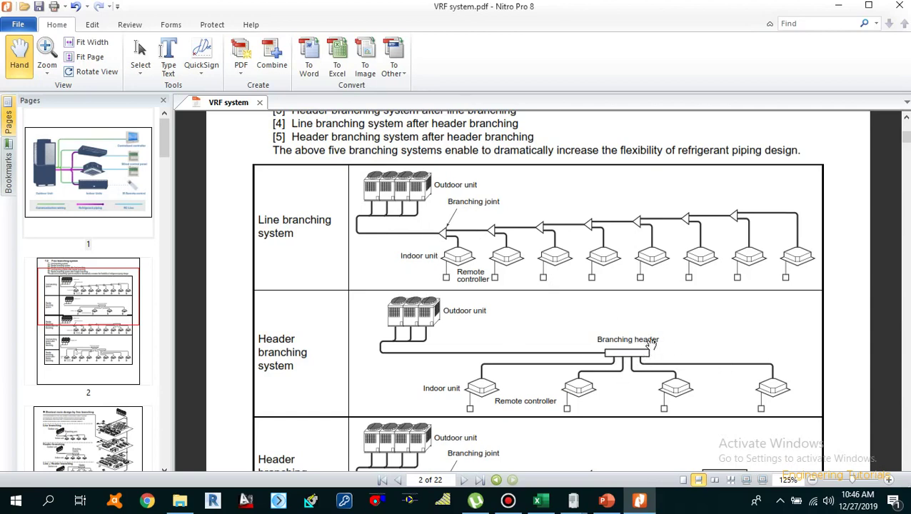
left_click_drag(905, 136, 881, 238)
scroll(659, 235, "up", 3, "ctrl")
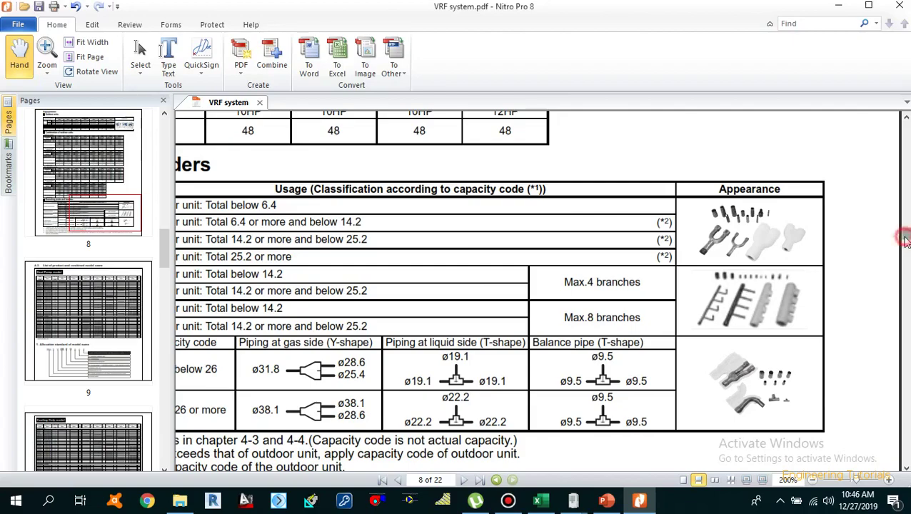
Move back to page 2 of 22 showing the line branching diagram.
left_click_drag(905, 237, 904, 139)
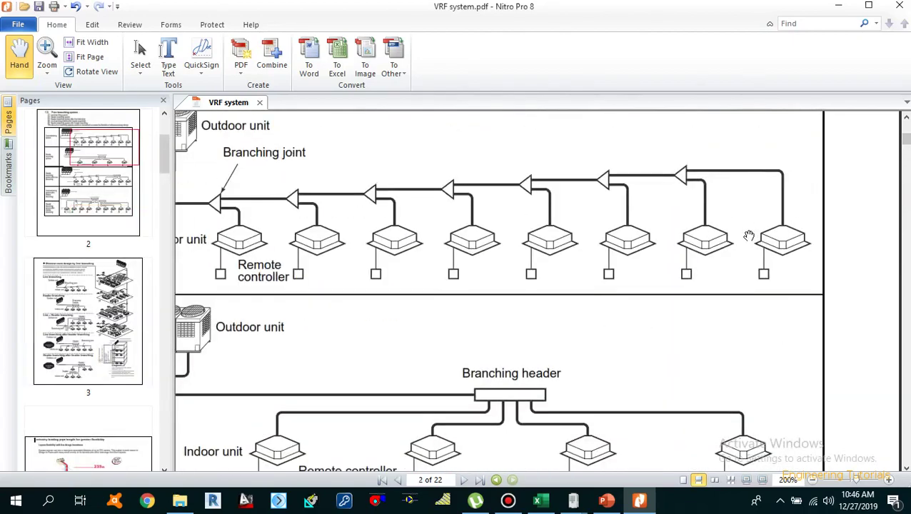
Zoom out to 125% and pan down to the header-branching-after-line-branching diagram row.
scroll(729, 243, "down", 3)
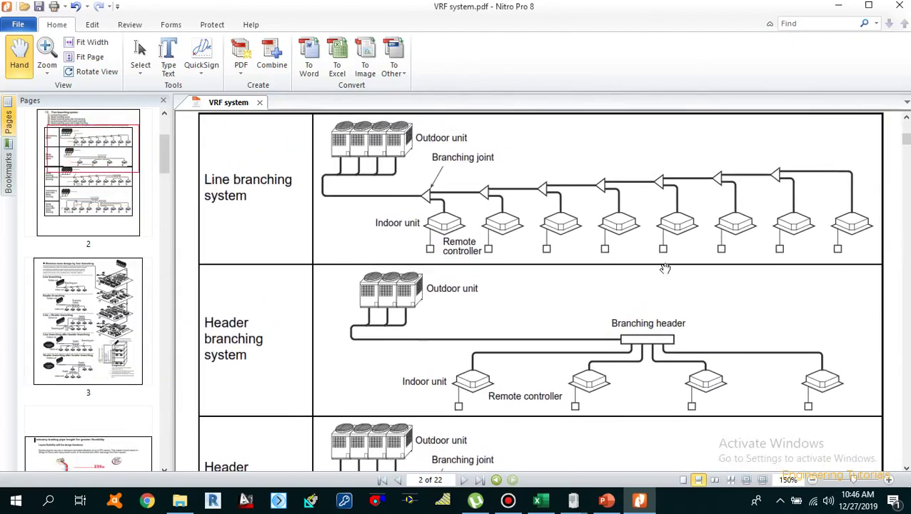
scroll(571, 247, "up", 1)
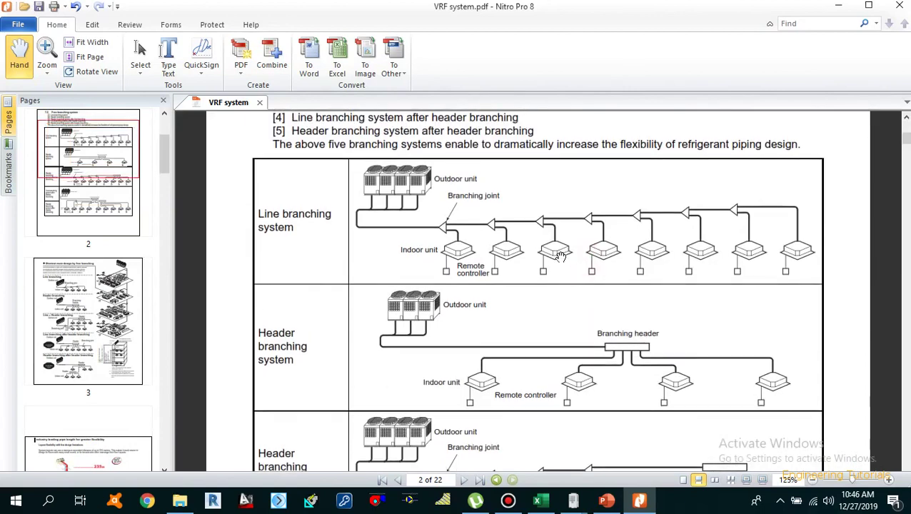
left_click_drag(537, 296, 539, 282)
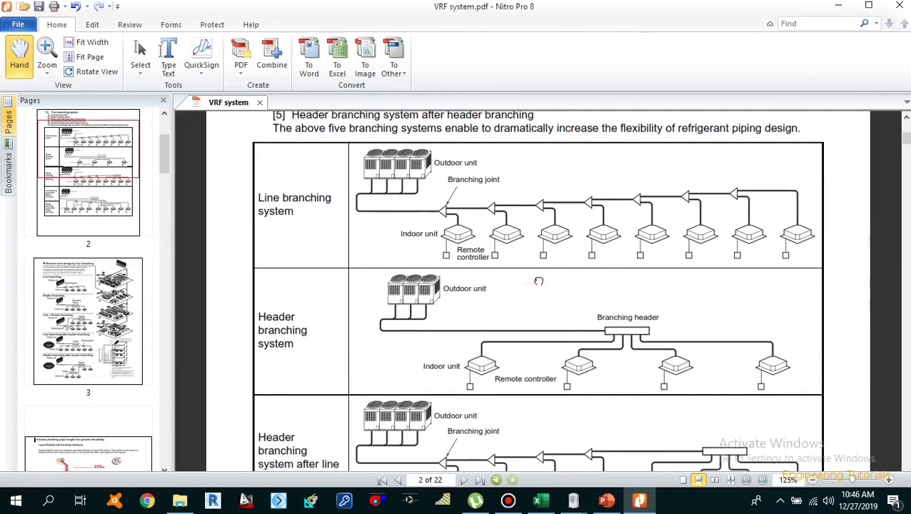
left_click_drag(427, 314, 426, 291)
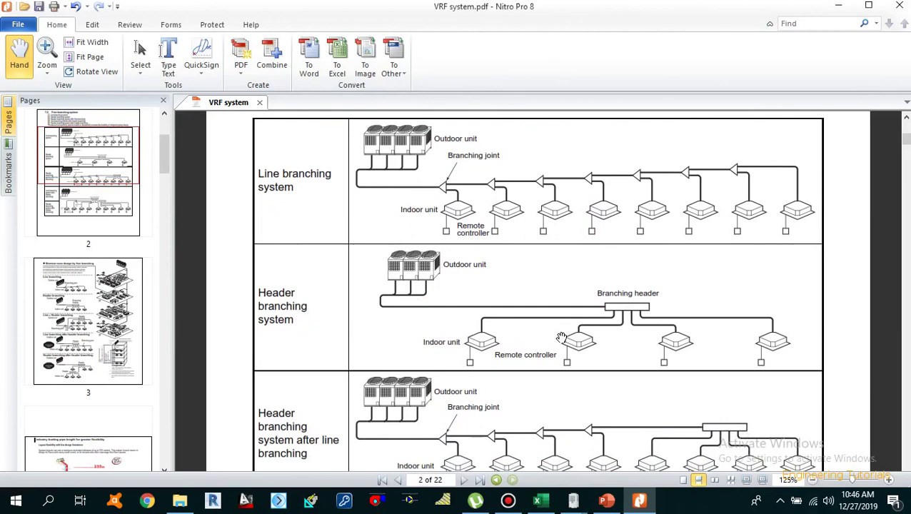
left_click_drag(595, 348, 582, 218)
left_click_drag(474, 362, 359, 278)
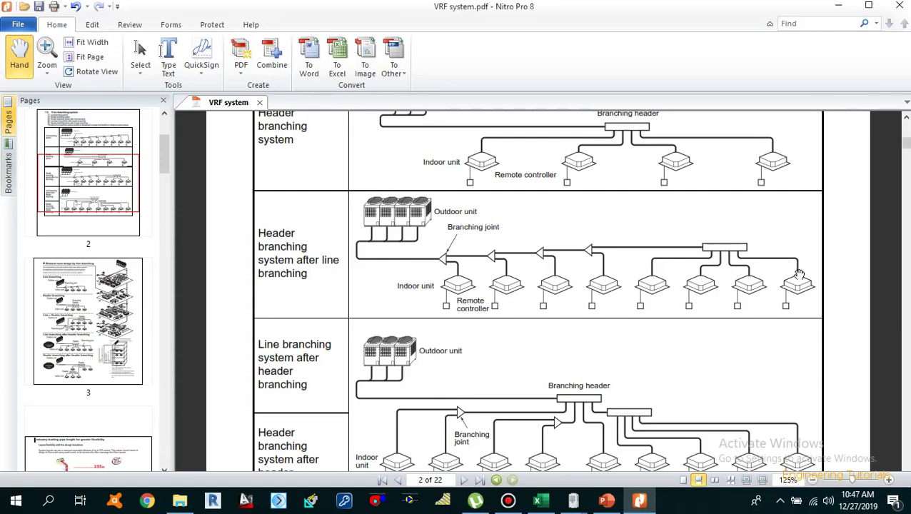
Pan page 2 down to the line-after-header and header-after-header branching diagrams in the table.
scroll(736, 272, "up", 1)
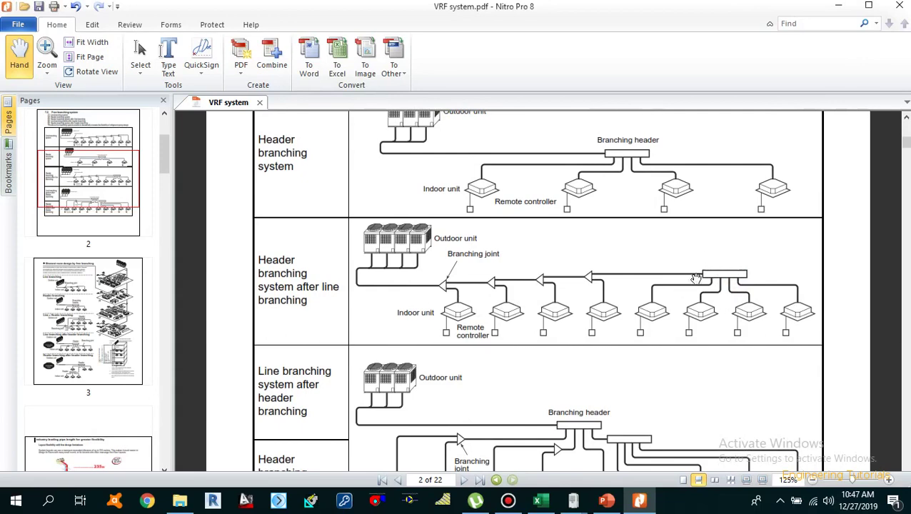
left_click_drag(547, 289, 548, 205)
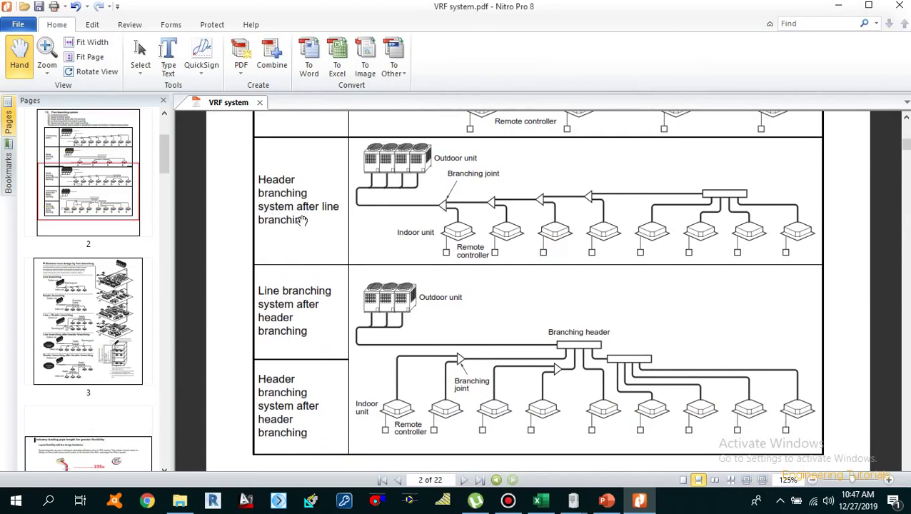
scroll(428, 279, "down", 1)
scroll(381, 300, "down", 1)
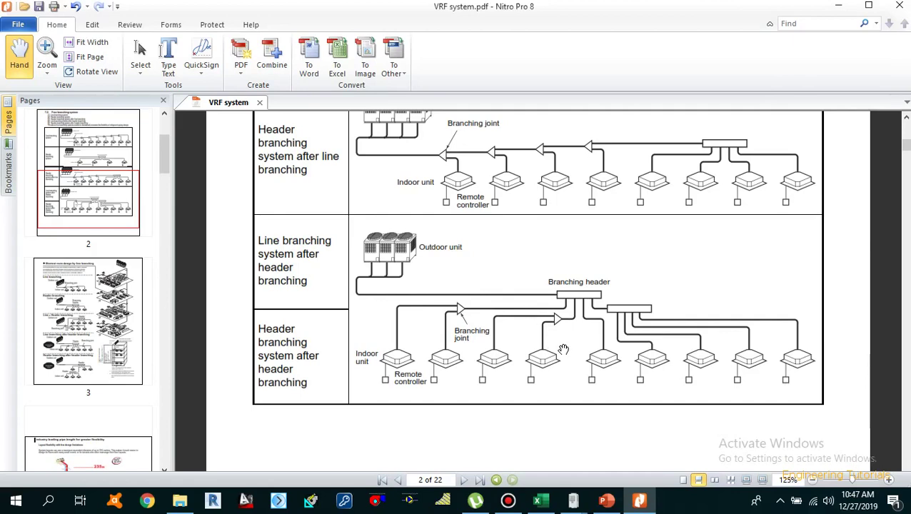
left_click_drag(568, 359, 562, 342)
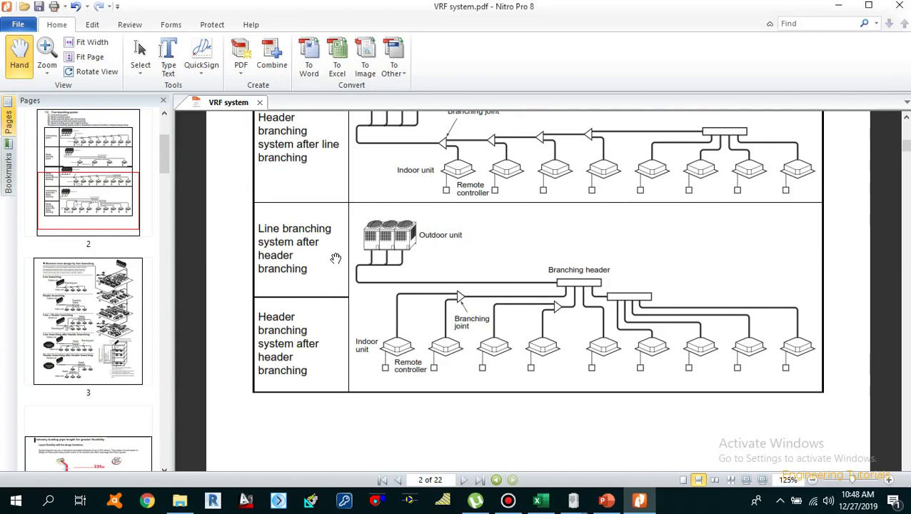
mouse_move(330, 270)
left_mouse_down()
mouse_move(336, 290)
mouse_move(326, 263)
left_mouse_up()
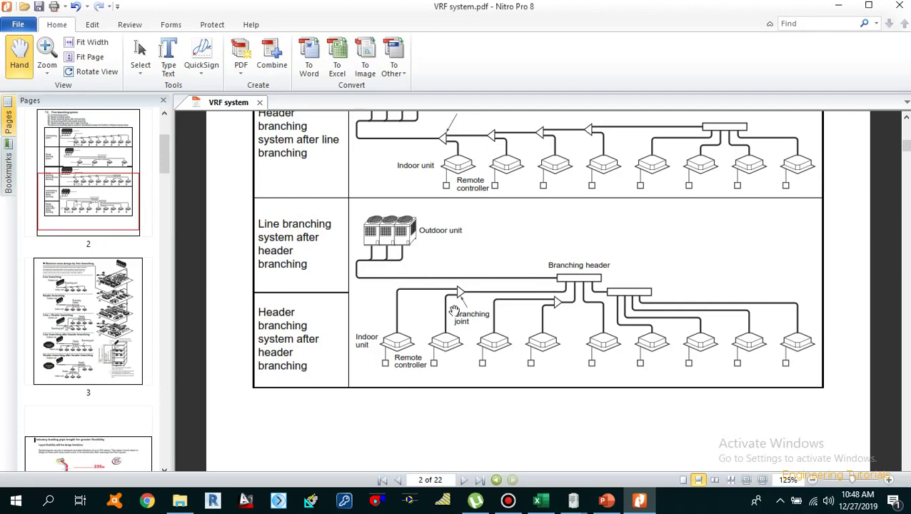
scroll(463, 298, "up", 1)
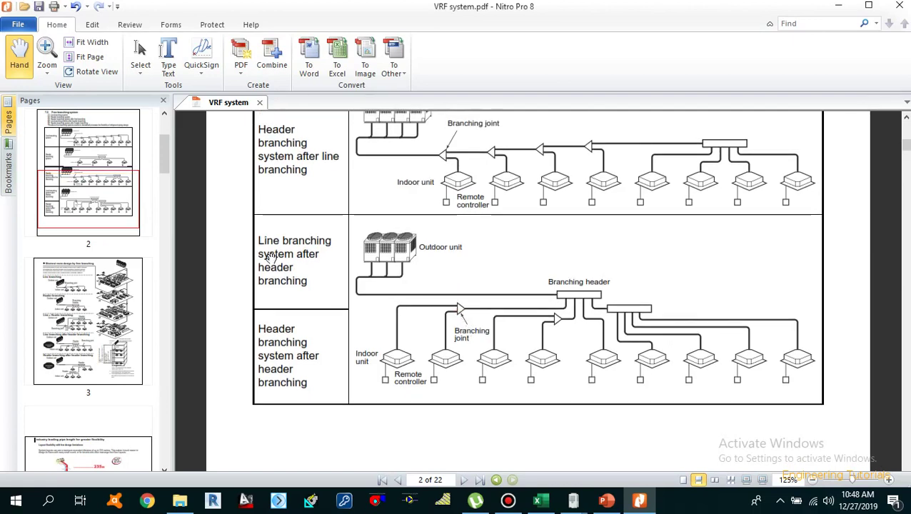
scroll(283, 265, "up", 1)
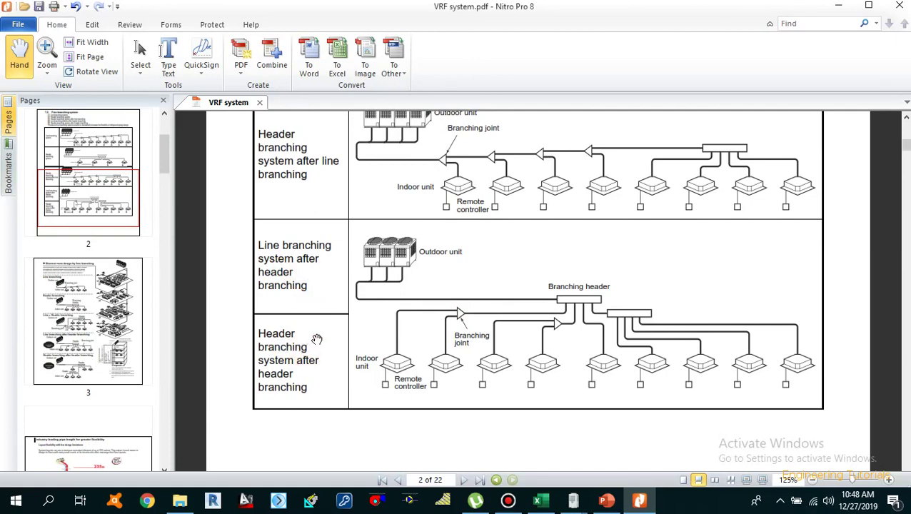
scroll(352, 358, "down", 5)
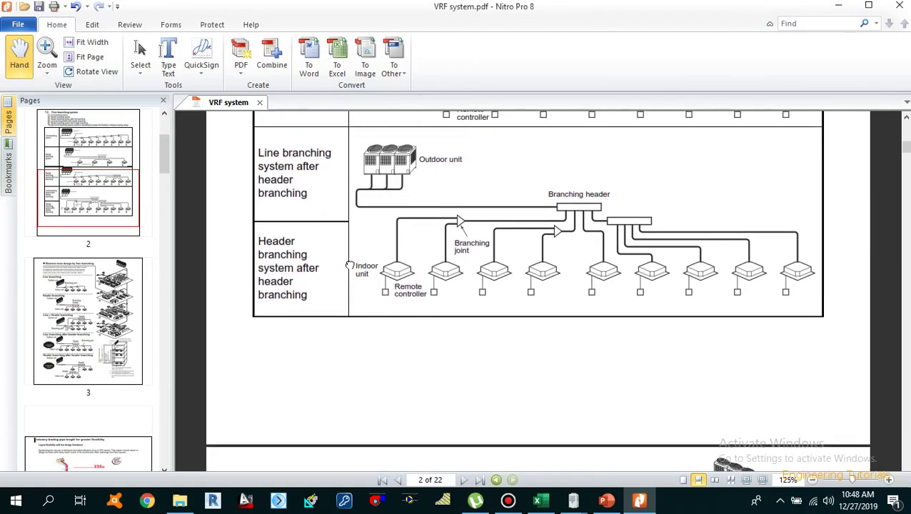
Scroll down through page 3 of the VRF manual.
scroll(477, 361, "down", 10)
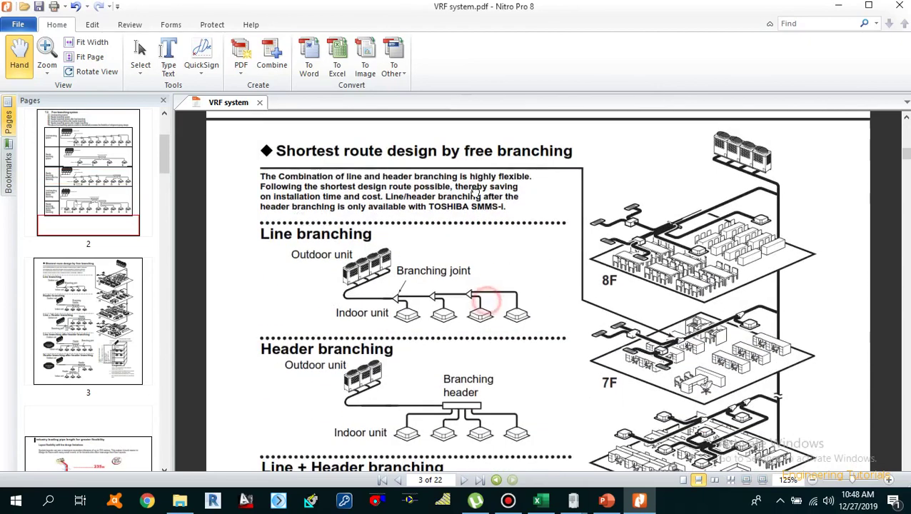
scroll(510, 261, "down", 2)
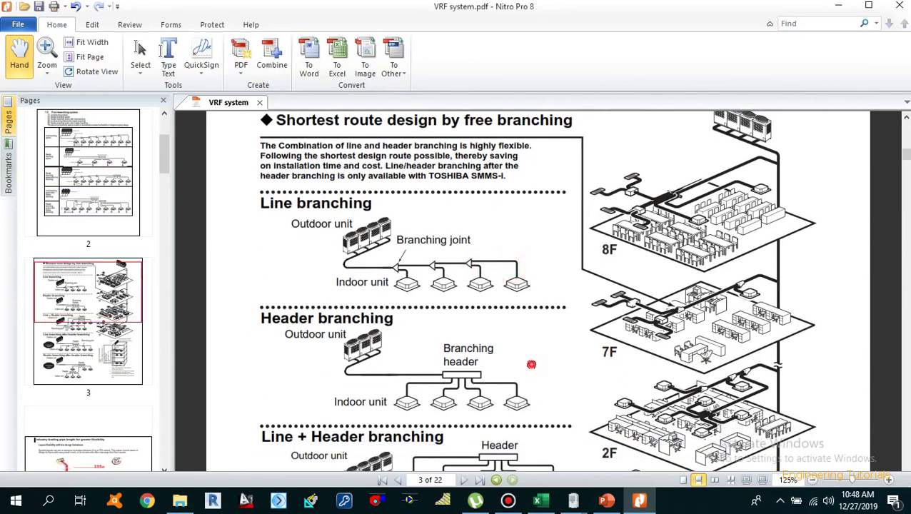
scroll(528, 350, "down", 2)
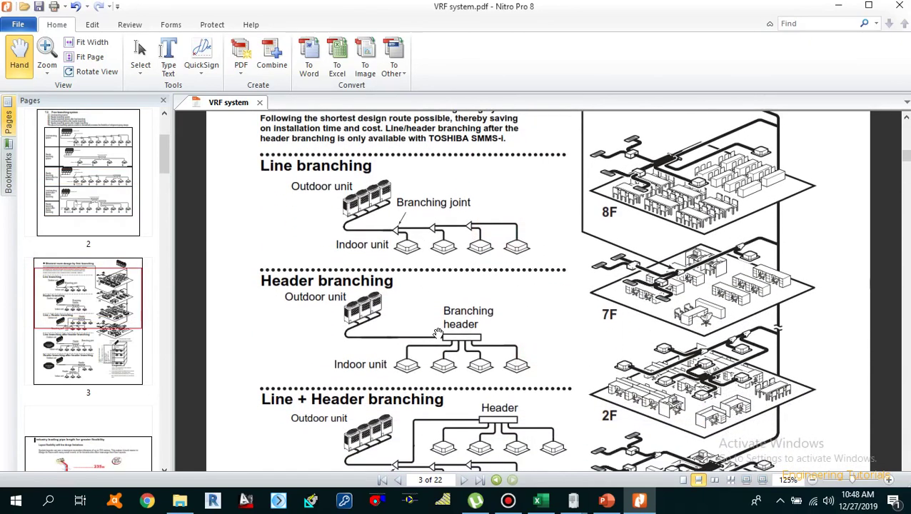
scroll(447, 344, "down", 2)
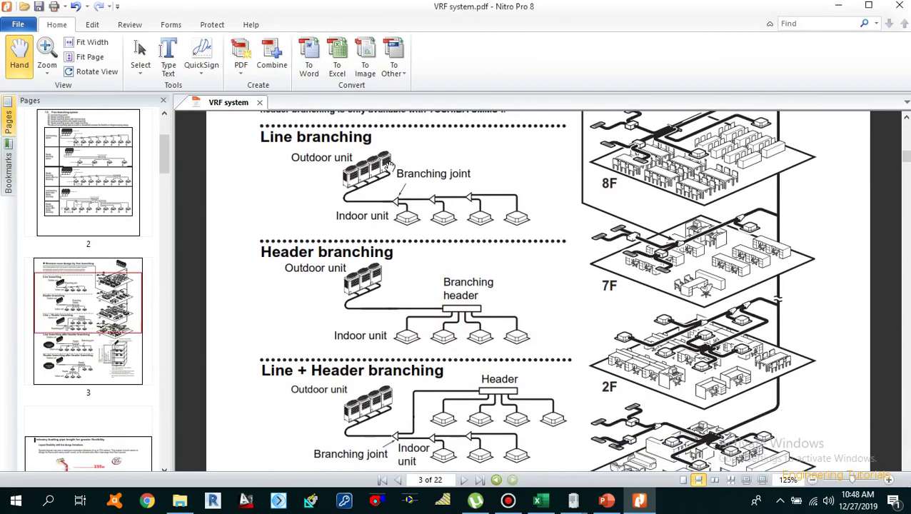
scroll(452, 243, "down", 3)
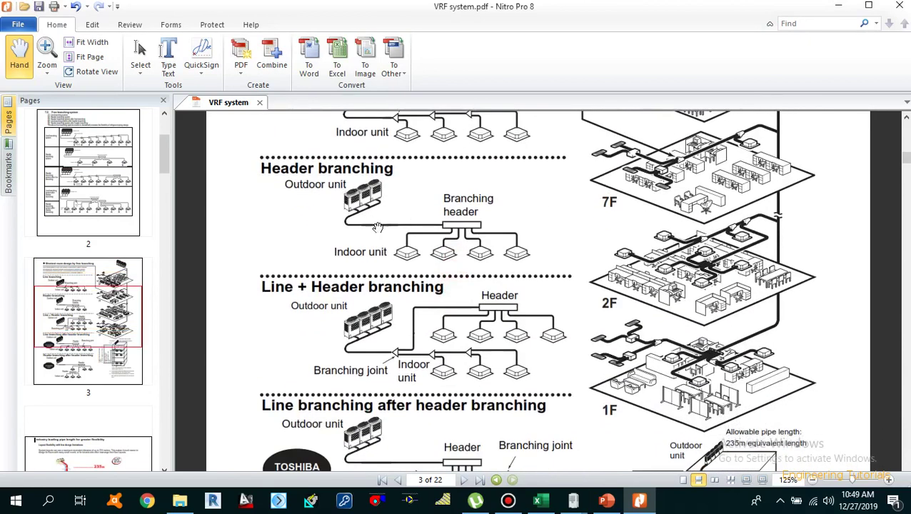
scroll(466, 289, "down", 4)
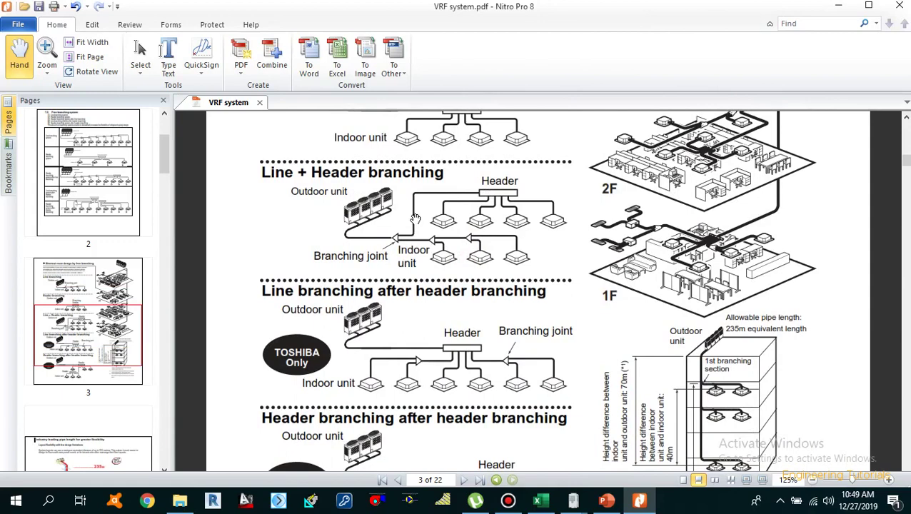
scroll(512, 280, "down", 3)
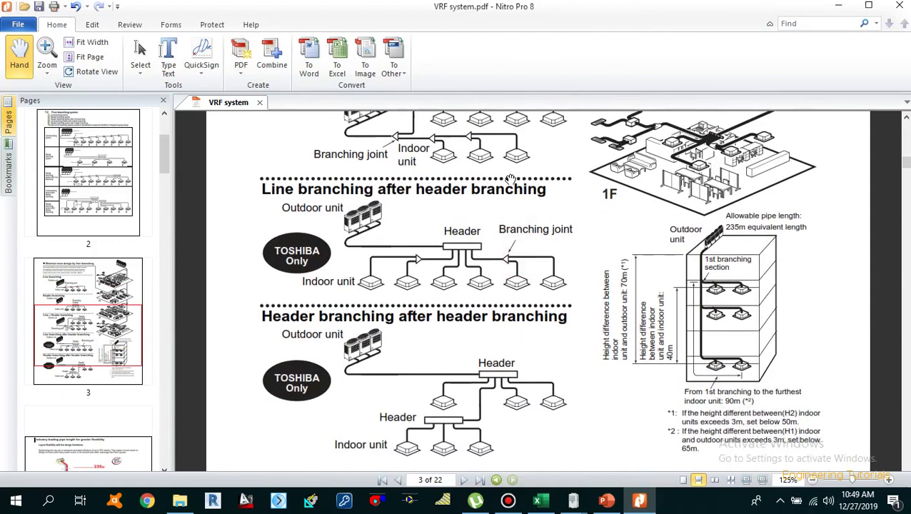
scroll(419, 248, "down", 1)
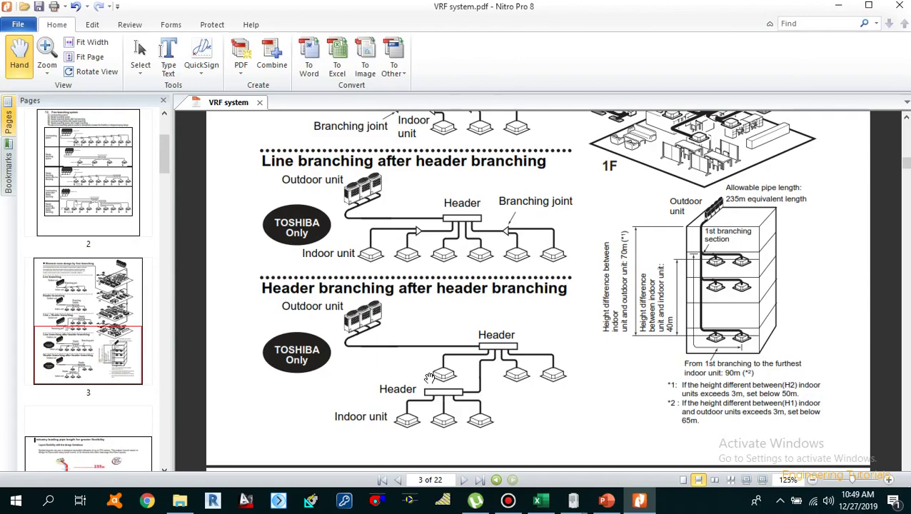
Frame both after-header-branching diagrams, glance at the PowerPoint lecture slides, then return to the PDF.
mouse_move(464, 263)
left_mouse_down()
mouse_move(450, 409)
mouse_move(437, 266)
mouse_move(427, 368)
left_mouse_up()
mouse_move(481, 200)
left_mouse_down()
mouse_move(496, 465)
mouse_move(504, 250)
left_mouse_up()
left_click_drag(517, 304, 499, 155)
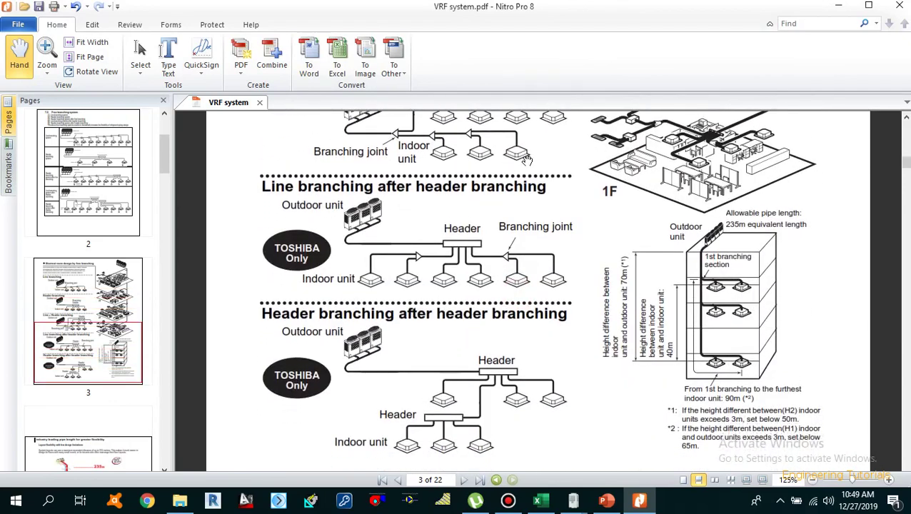
scroll(582, 316, "down", 3)
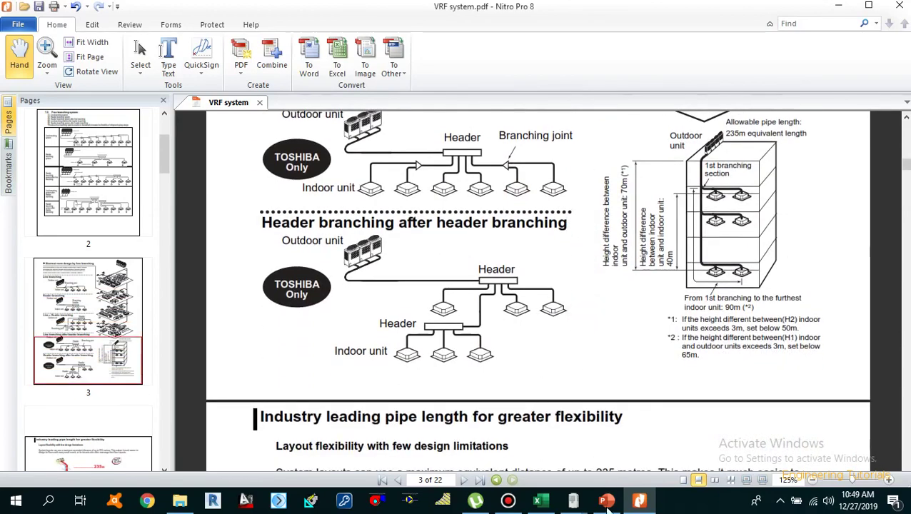
left_click(607, 502)
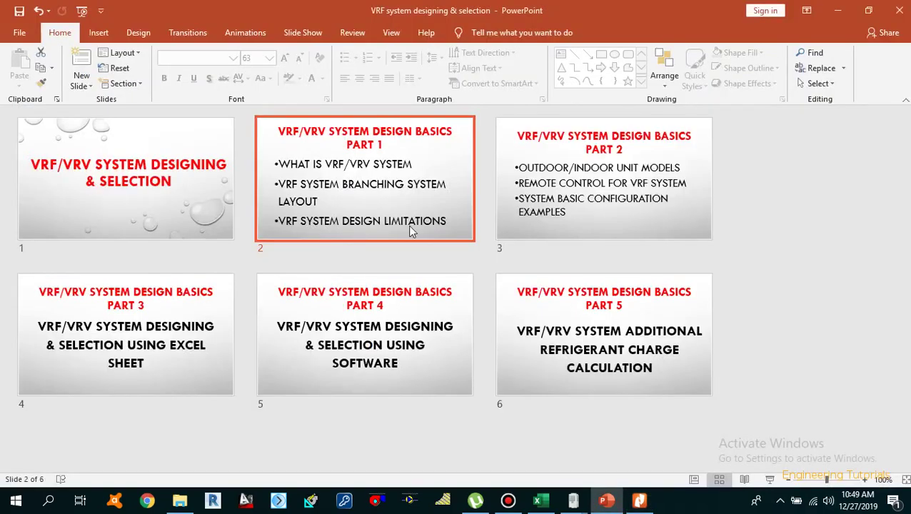
left_click(639, 500)
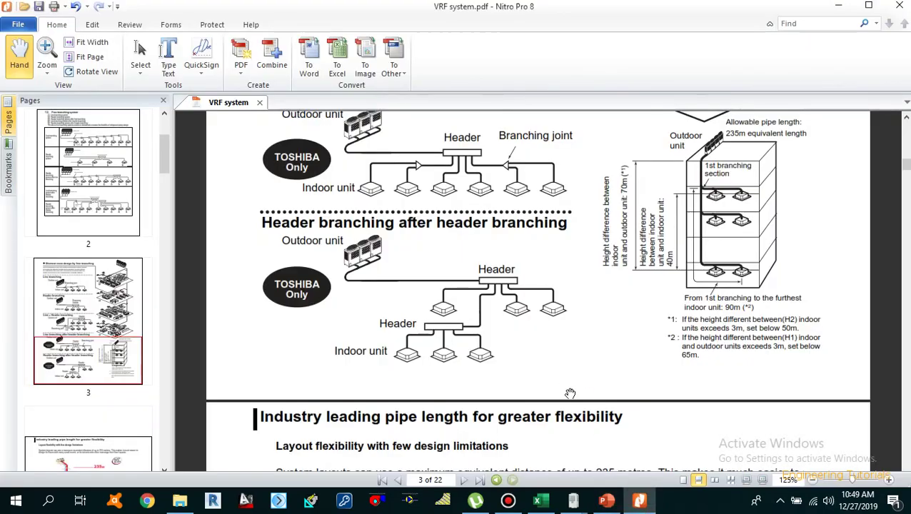
Scroll to page 4's 'Industry leading pipe length' section with its 235 m distance diagram.
scroll(570, 394, "down", 3)
scroll(565, 391, "up", 6)
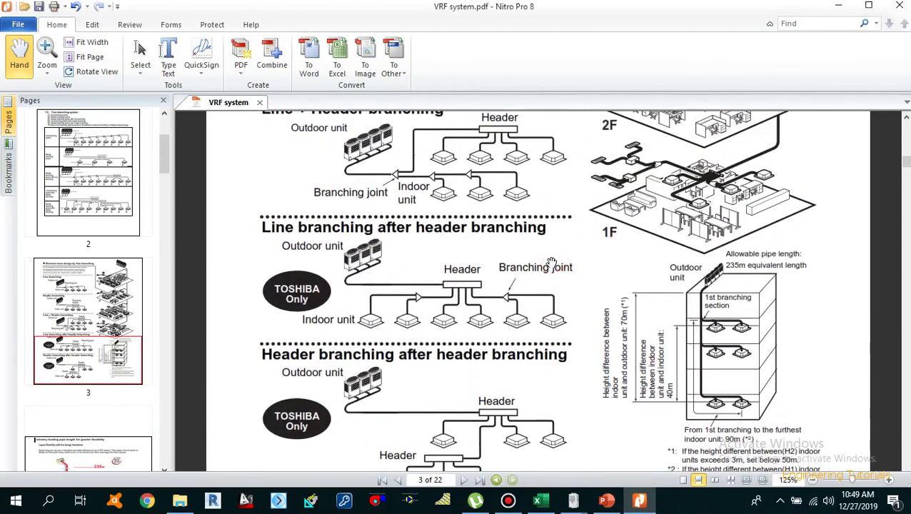
scroll(552, 263, "up", 3)
scroll(549, 264, "down", 4)
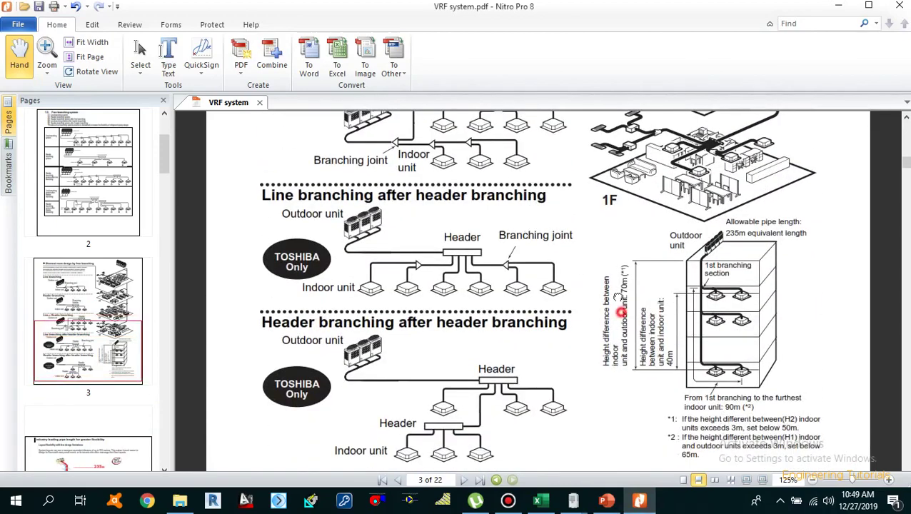
scroll(617, 297, "down", 2)
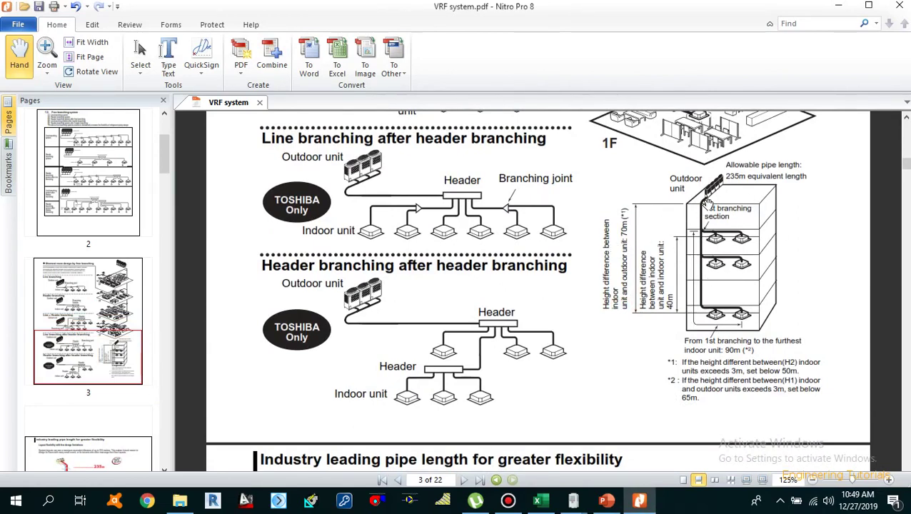
scroll(700, 325, "down", 3)
Scroll through page 4's diagram of 235 m farthest, 120 m main and 90 m first-branch lengths.
scroll(688, 330, "down", 2)
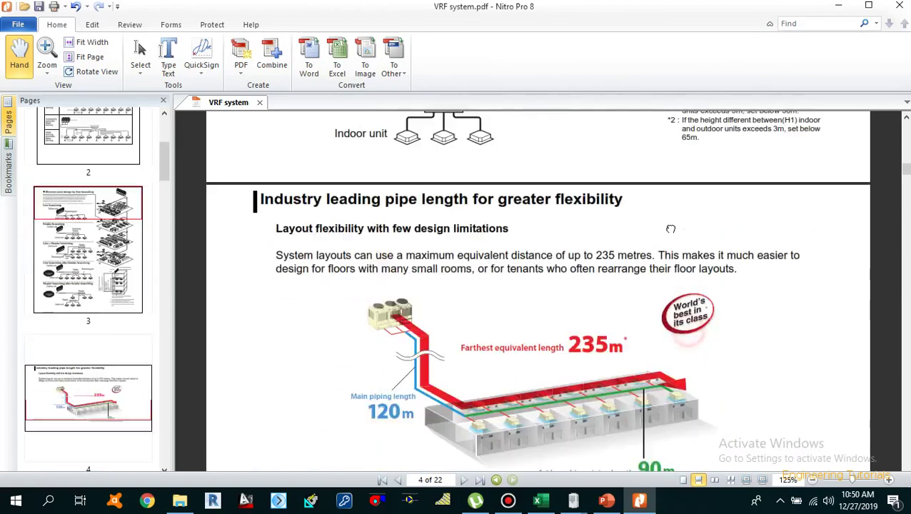
scroll(656, 289, "down", 1)
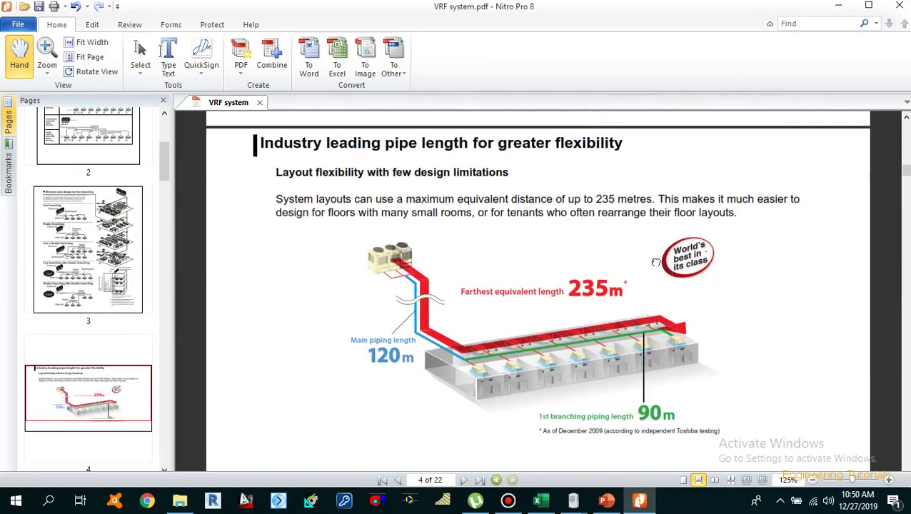
scroll(655, 263, "down", 1)
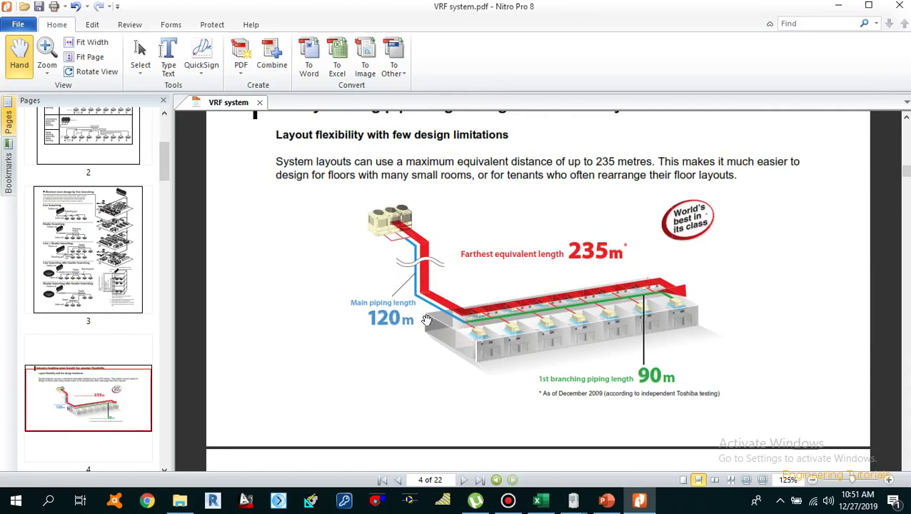
scroll(471, 329, "down", 1)
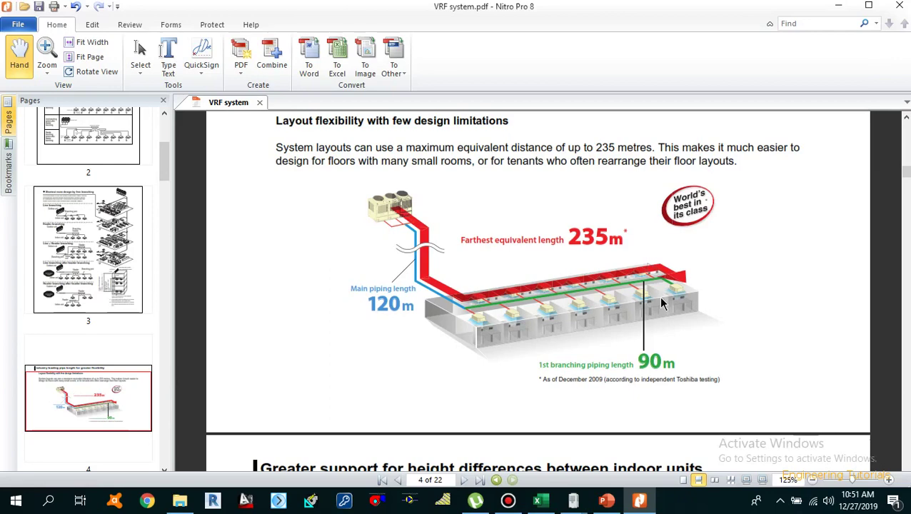
Scroll past the 40 m building illustration to page 6's section 7-3.
scroll(662, 303, "down", 5)
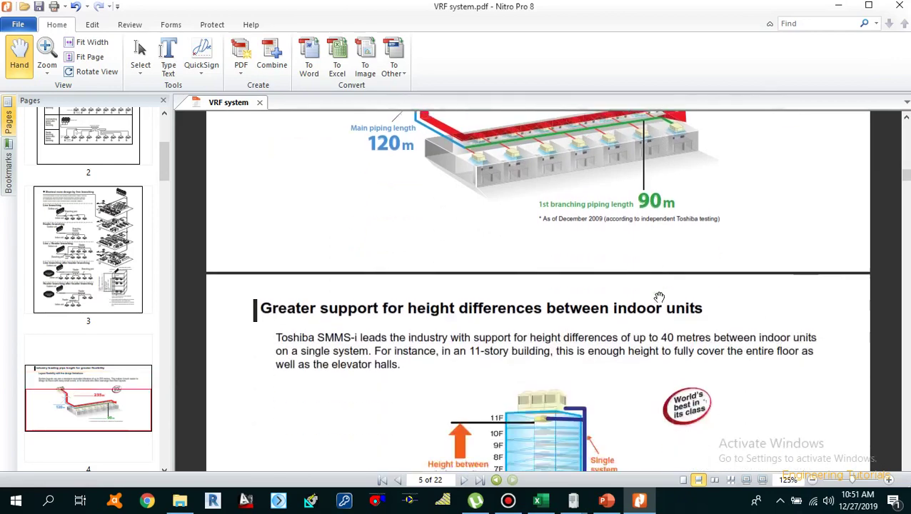
scroll(658, 297, "down", 2)
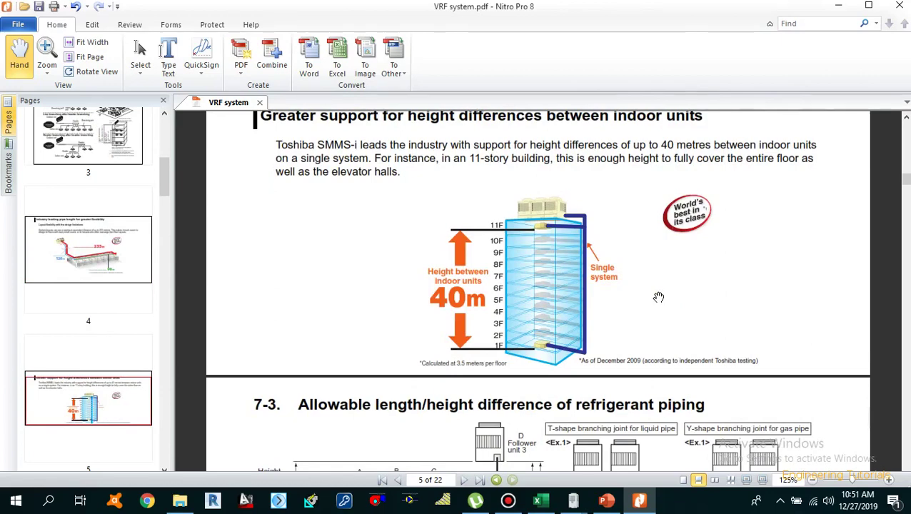
scroll(659, 297, "up", 1)
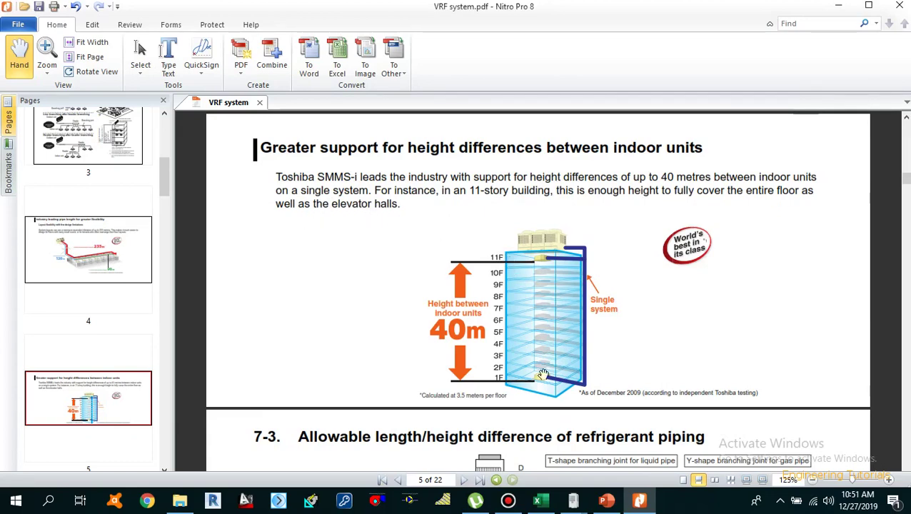
scroll(534, 355, "down", 1)
scroll(535, 355, "up", 1)
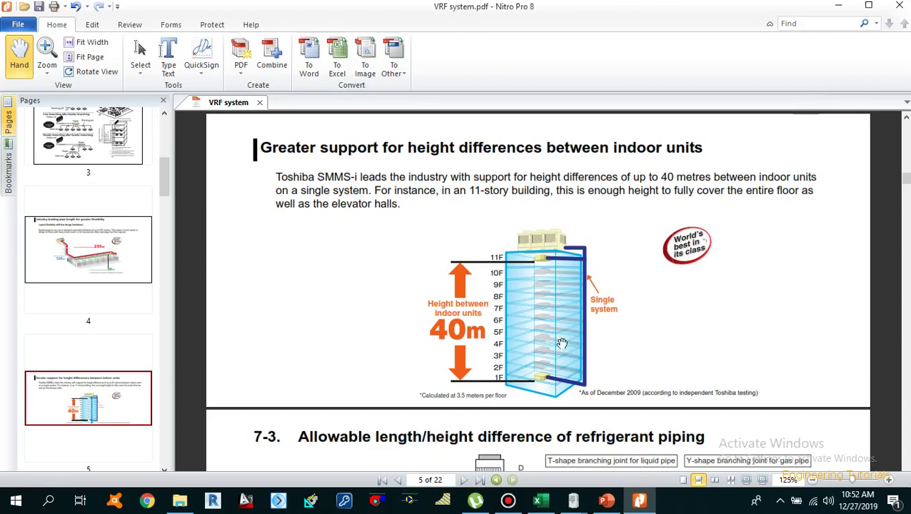
scroll(525, 359, "down", 3)
scroll(521, 356, "down", 3)
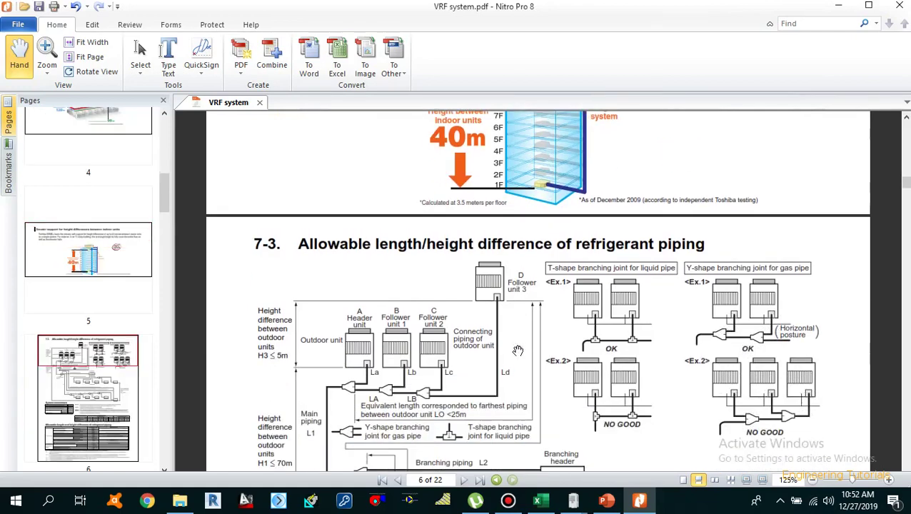
scroll(517, 334, "down", 1)
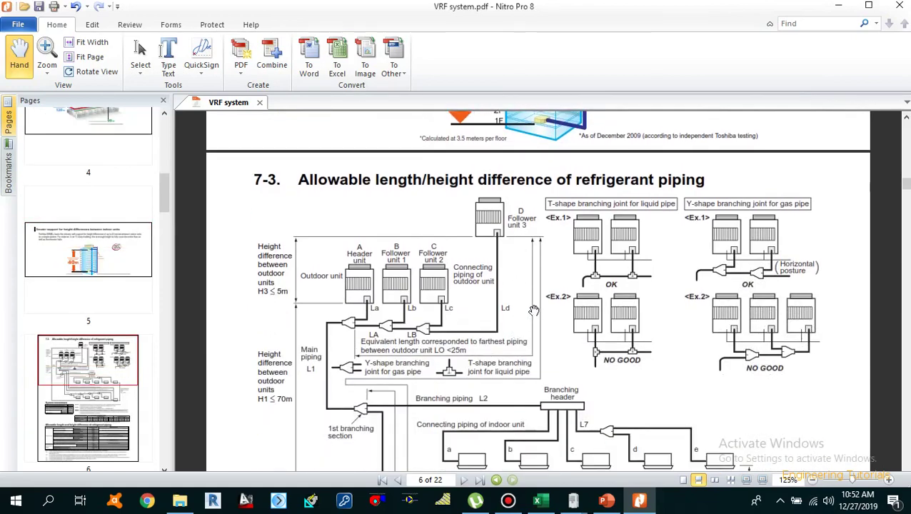
scroll(533, 310, "down", 3)
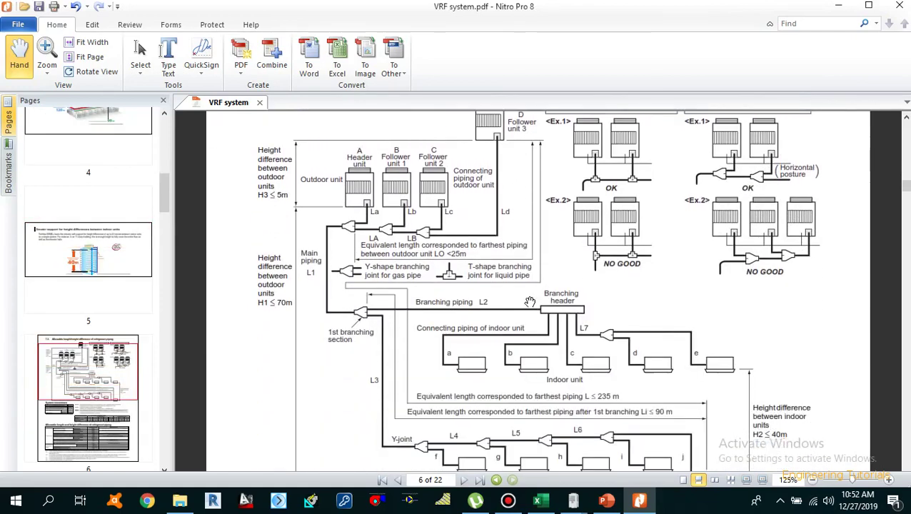
scroll(517, 294, "up", 1)
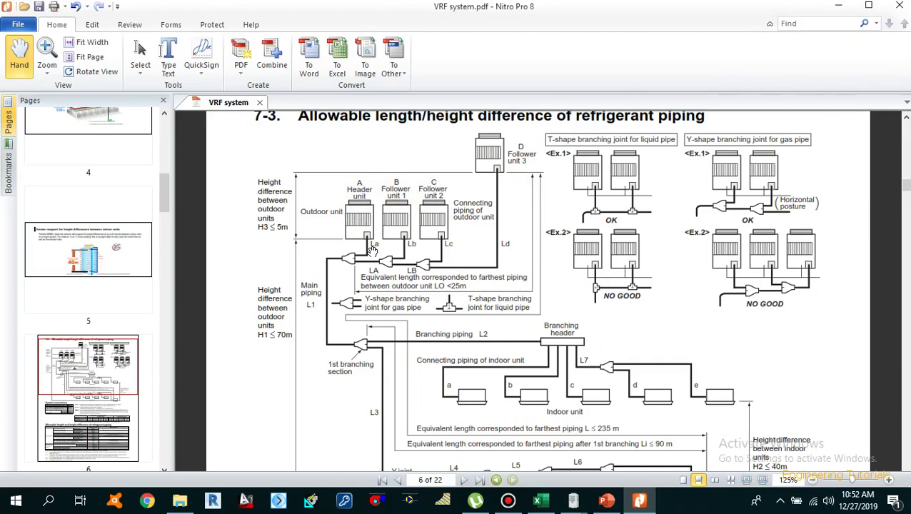
left_click_drag(372, 252, 362, 239)
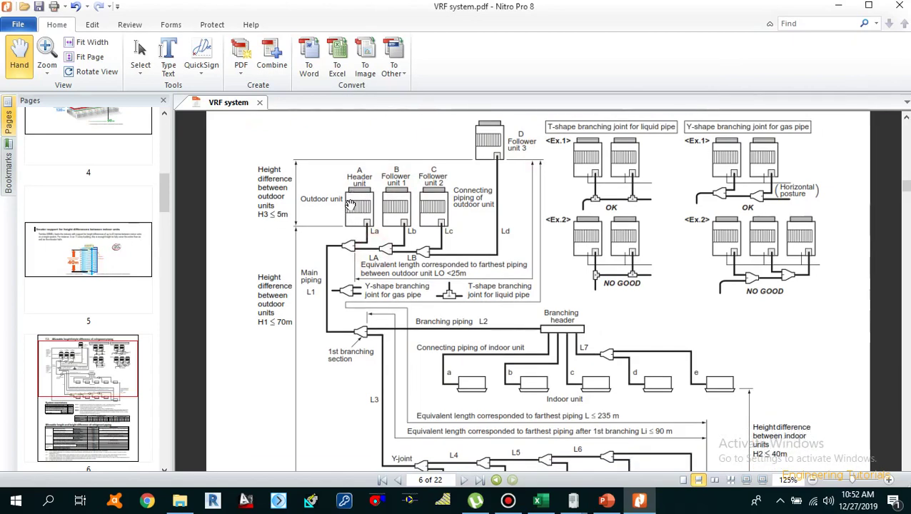
left_click(397, 204)
left_click(433, 203)
left_click(490, 153)
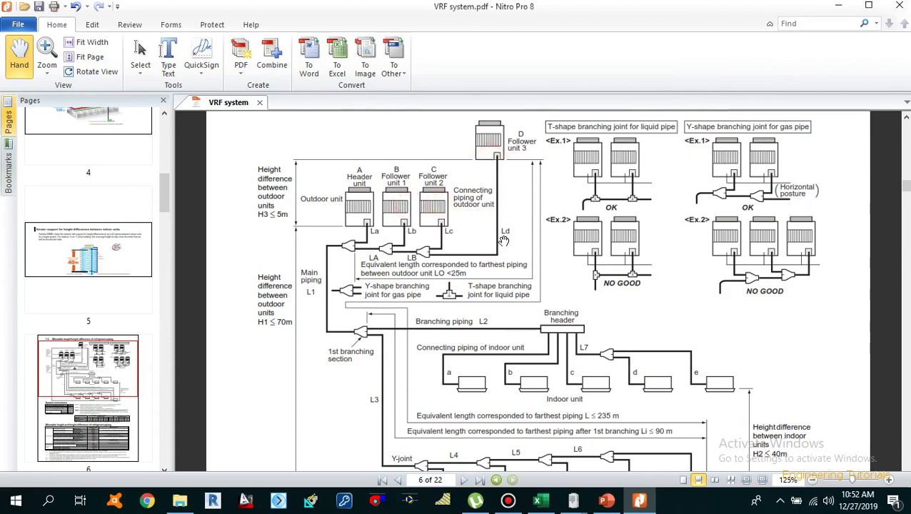
scroll(572, 368, "down", 1)
left_click(572, 367)
scroll(572, 367, "down", 4)
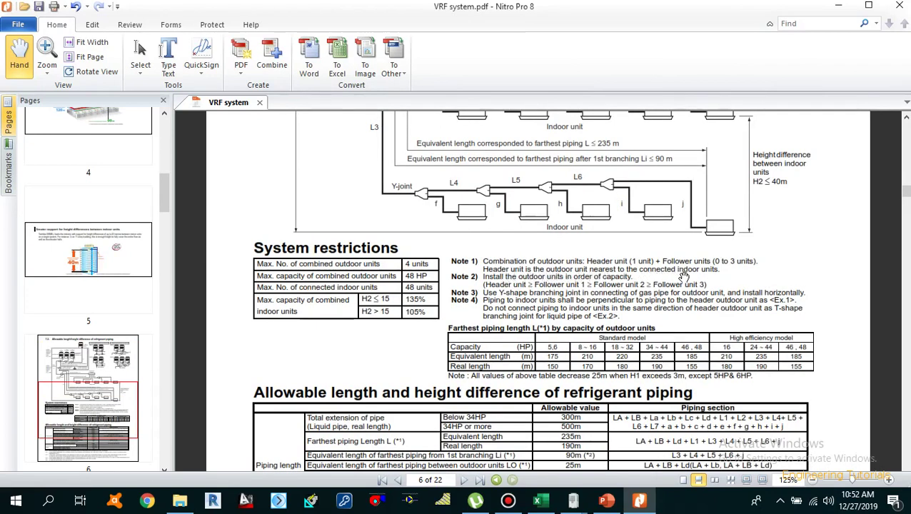
scroll(520, 184, "up", 5)
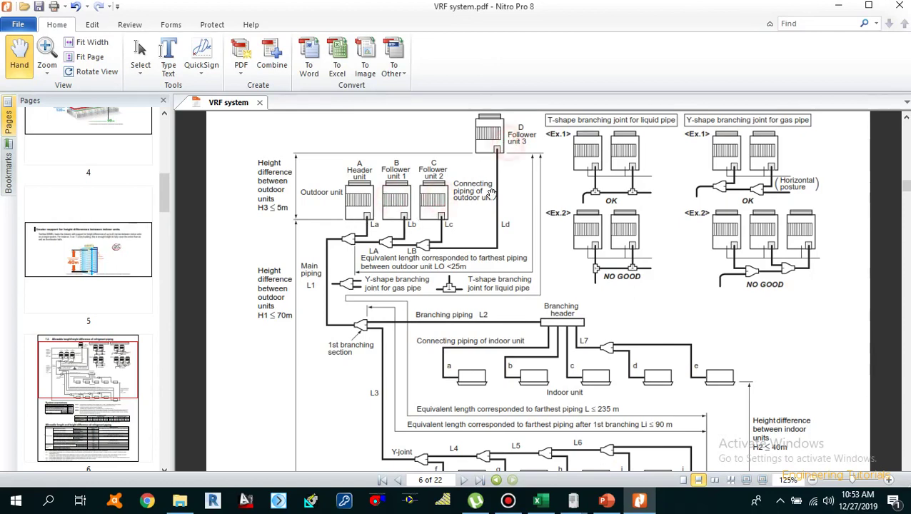
scroll(486, 258, "down", 5)
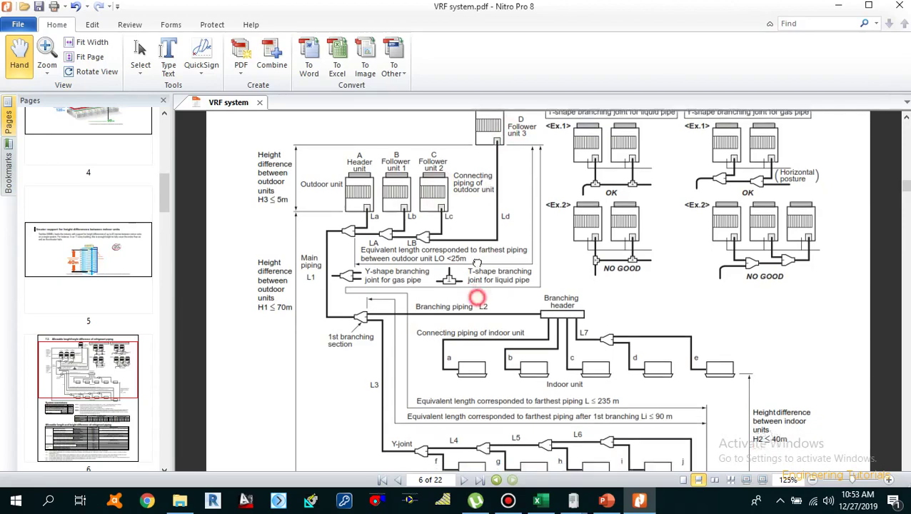
scroll(525, 235, "down", 3)
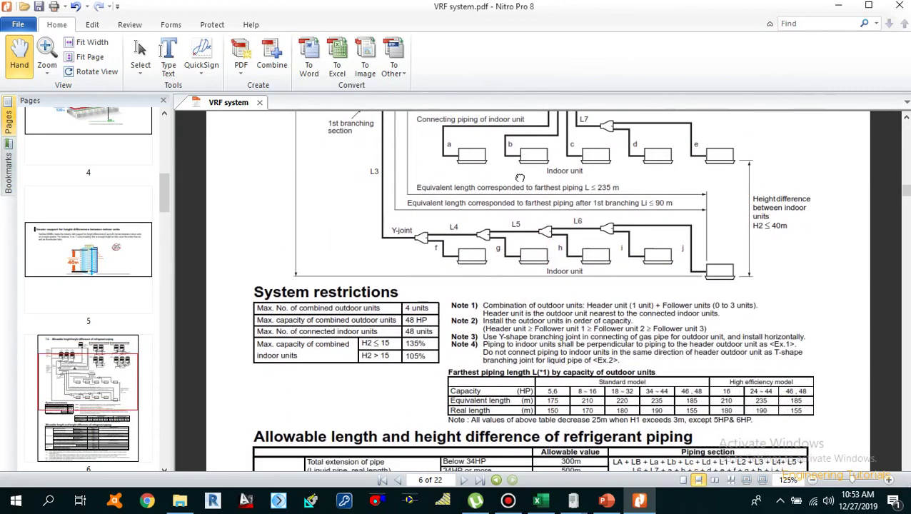
scroll(516, 410, "up", 6)
left_click_drag(515, 410, 509, 336)
scroll(508, 335, "down", 3)
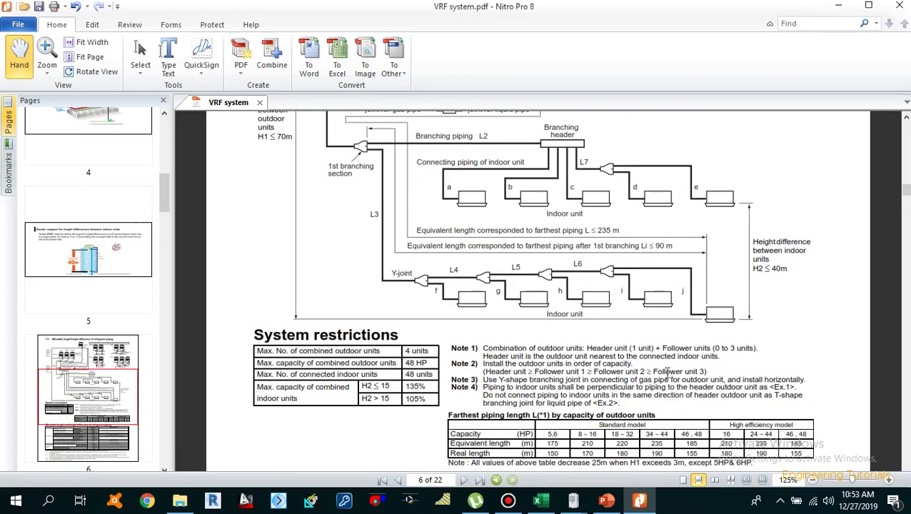
scroll(454, 189, "up", 3)
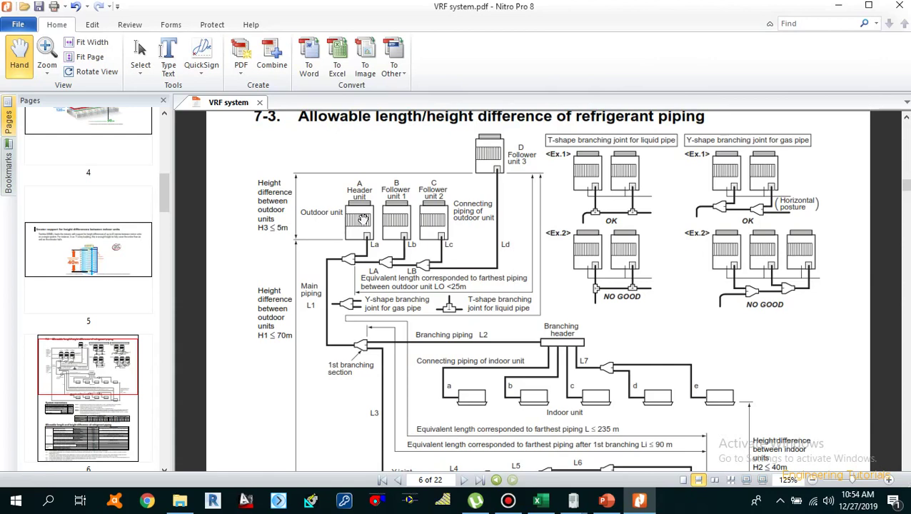
left_click(393, 211)
left_click(392, 208)
left_click(429, 219)
left_click(422, 219)
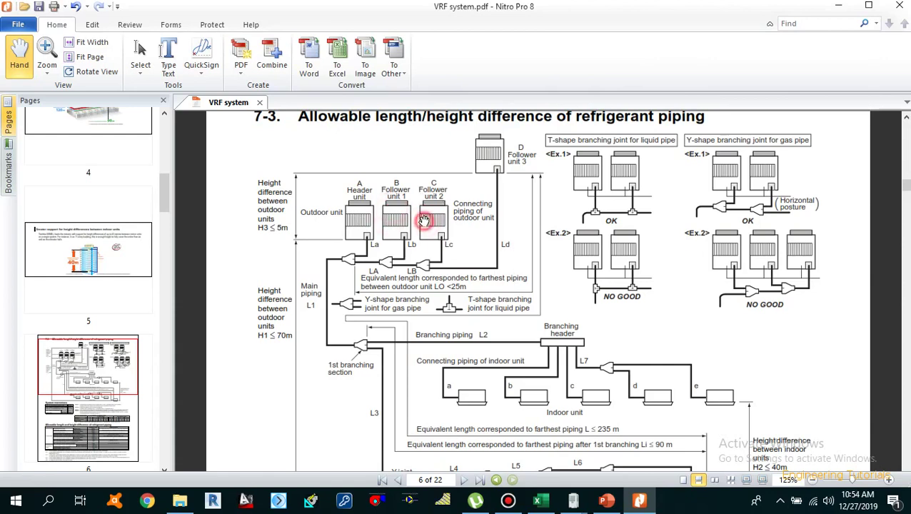
left_click(483, 151)
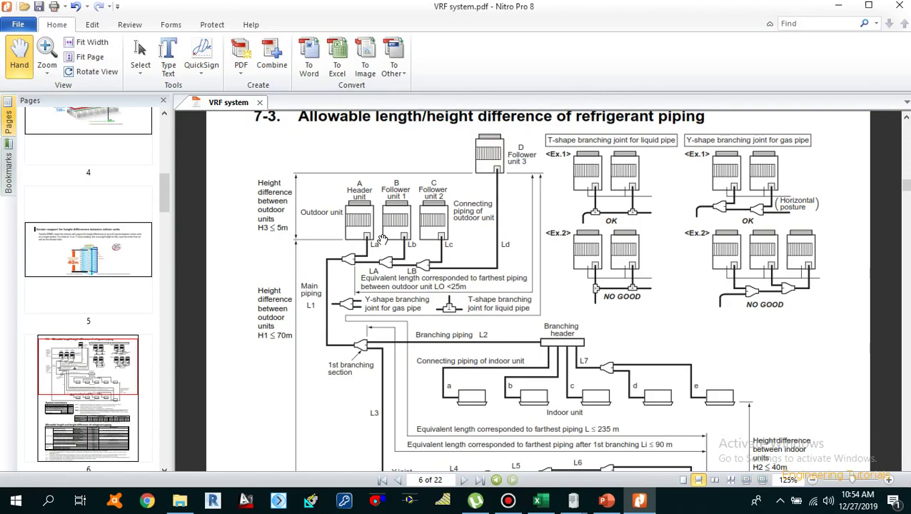
left_click(393, 258)
scroll(400, 257, "down", 1)
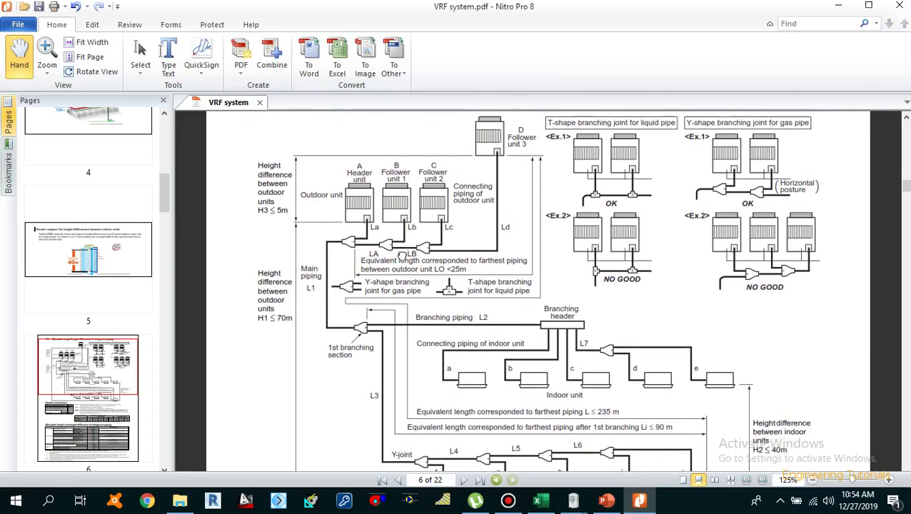
left_click_drag(402, 256, 403, 275)
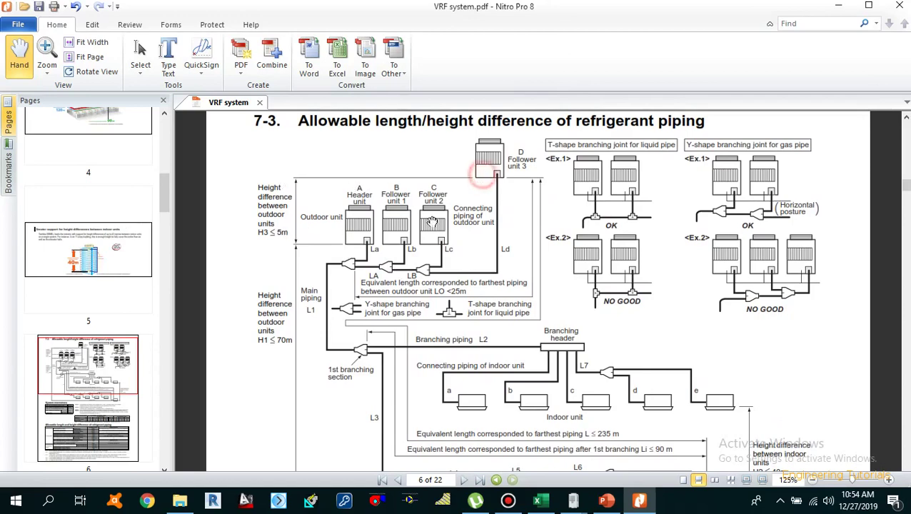
scroll(349, 248, "down", 1)
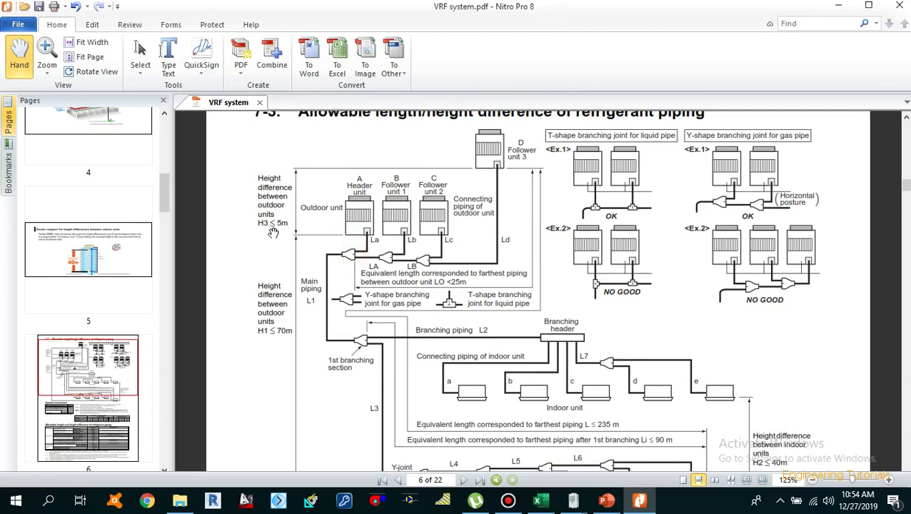
left_click_drag(331, 285, 332, 225)
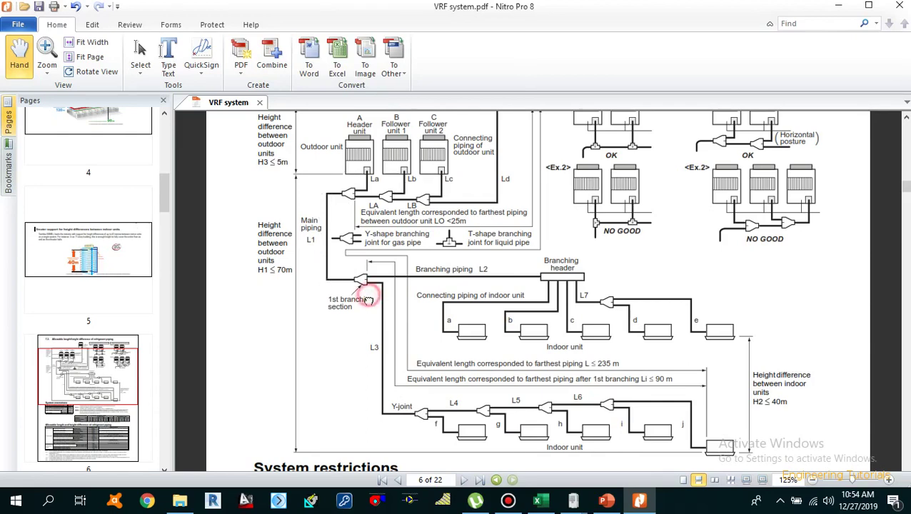
left_click_drag(363, 299, 362, 336)
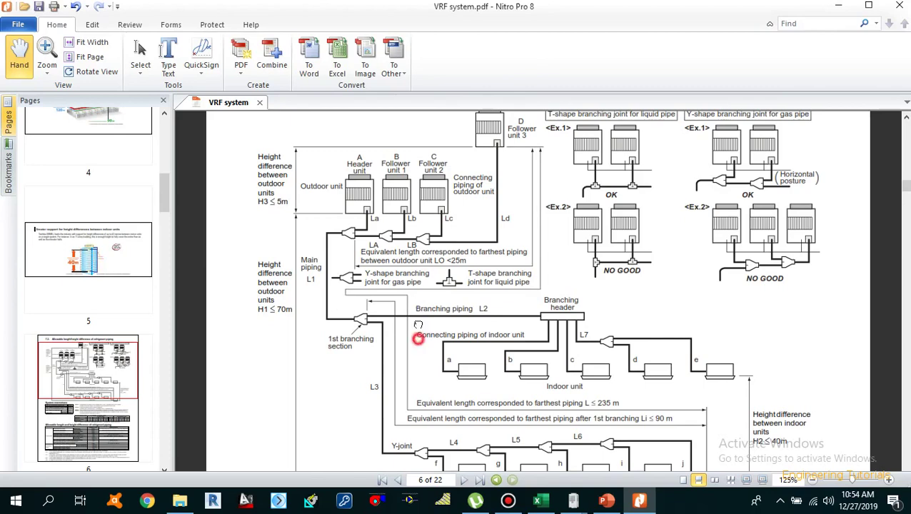
scroll(417, 329, "down", 3)
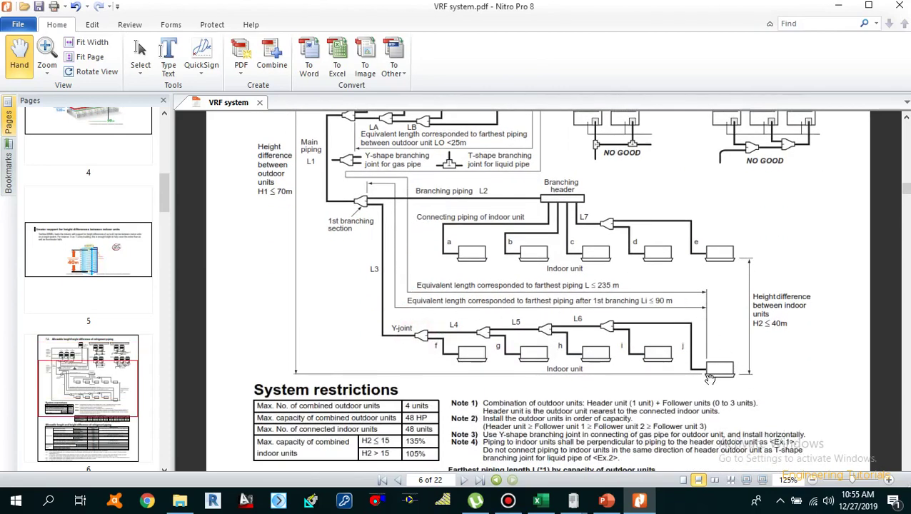
scroll(539, 286, "up", 3)
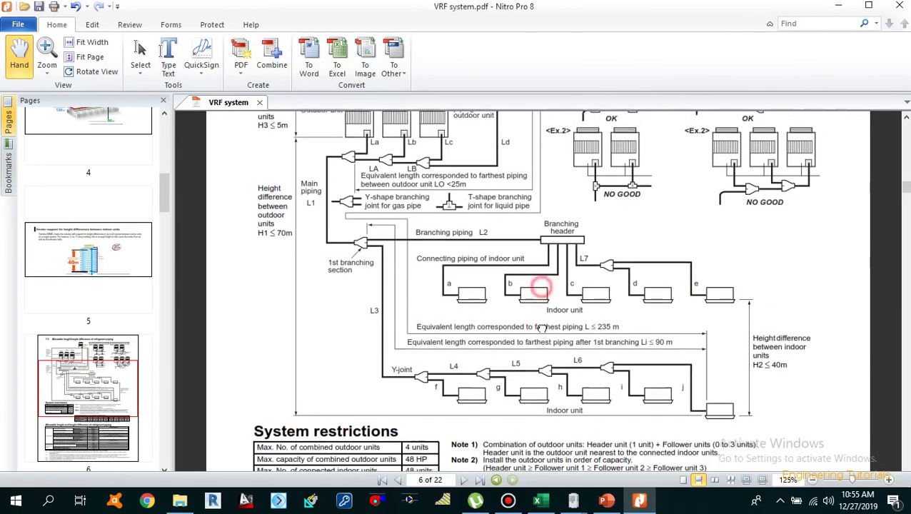
scroll(488, 143, "up", 2)
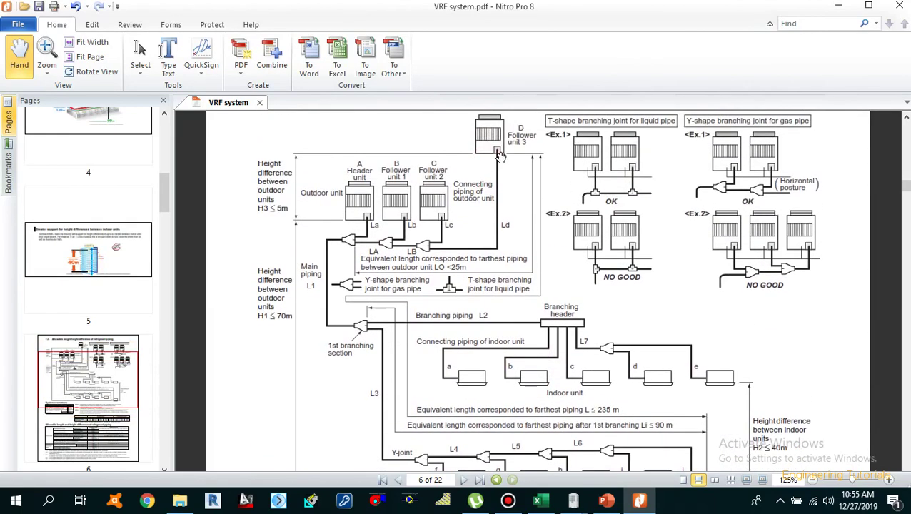
scroll(514, 146, "down", 1)
scroll(514, 145, "down", 2)
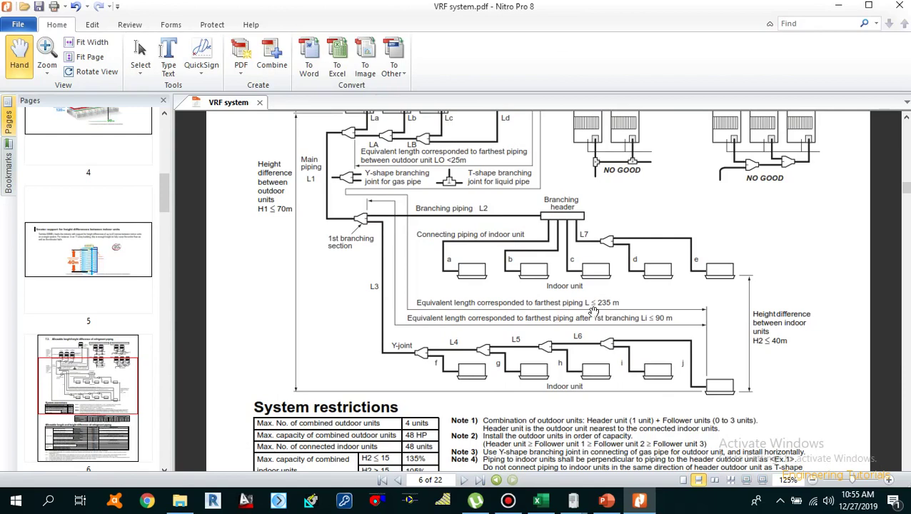
scroll(586, 308, "up", 1)
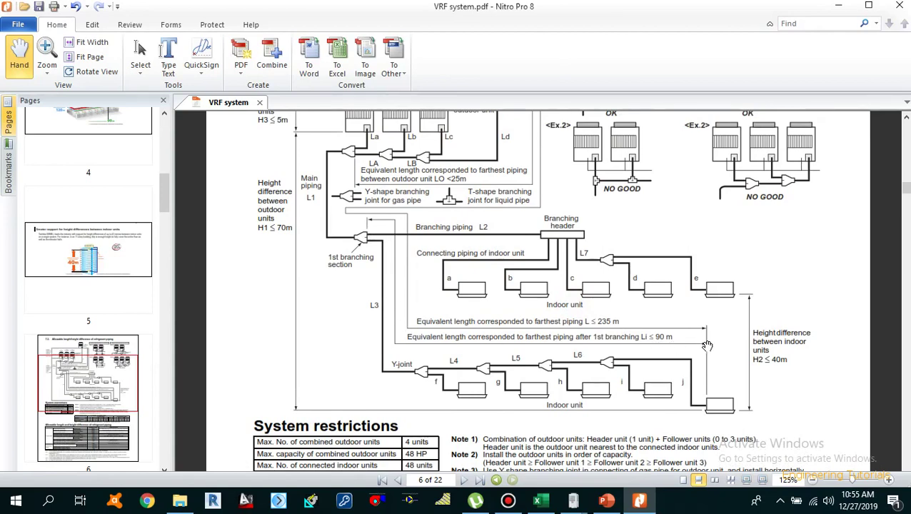
left_click_drag(607, 358, 607, 327)
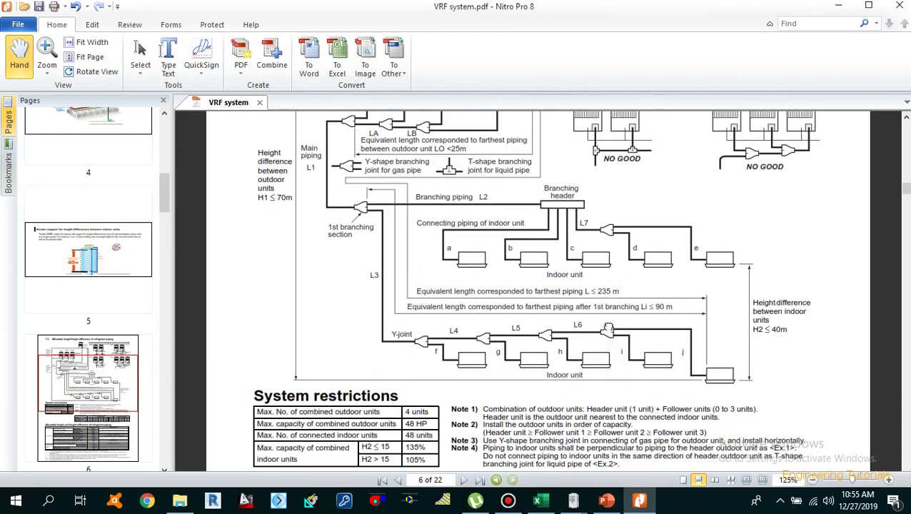
scroll(544, 293, "up", 2)
scroll(544, 291, "down", 3)
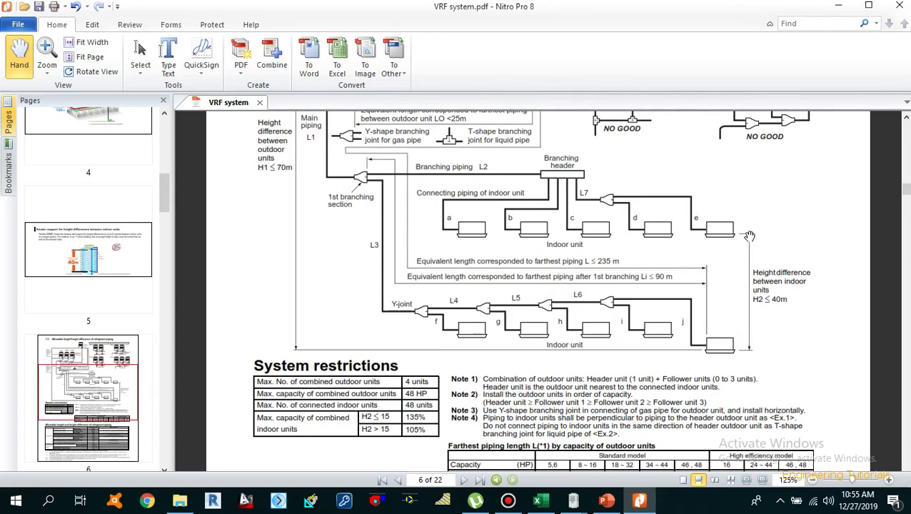
scroll(404, 219, "up", 3)
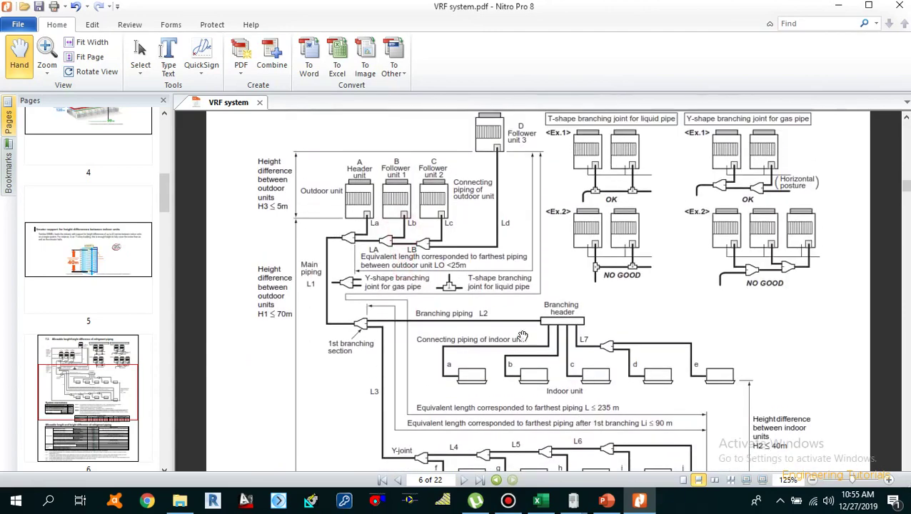
scroll(439, 220, "down", 1)
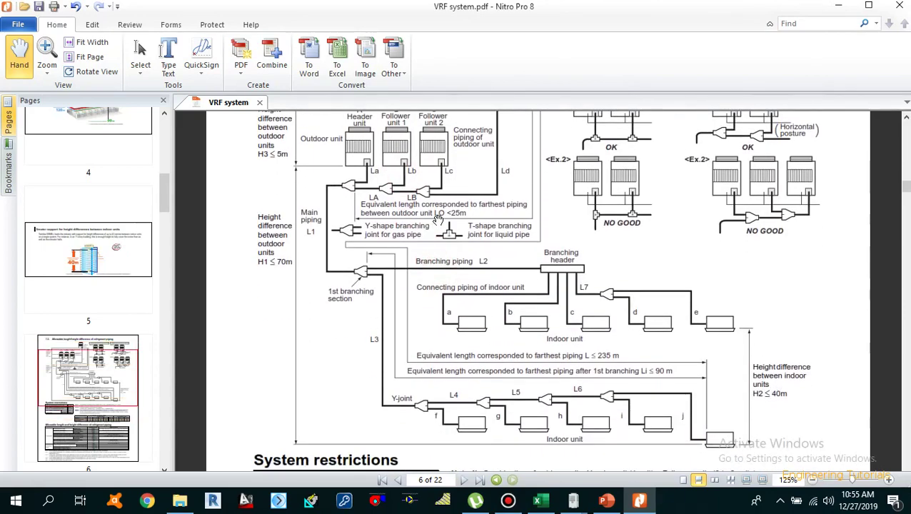
left_click_drag(438, 219, 438, 213)
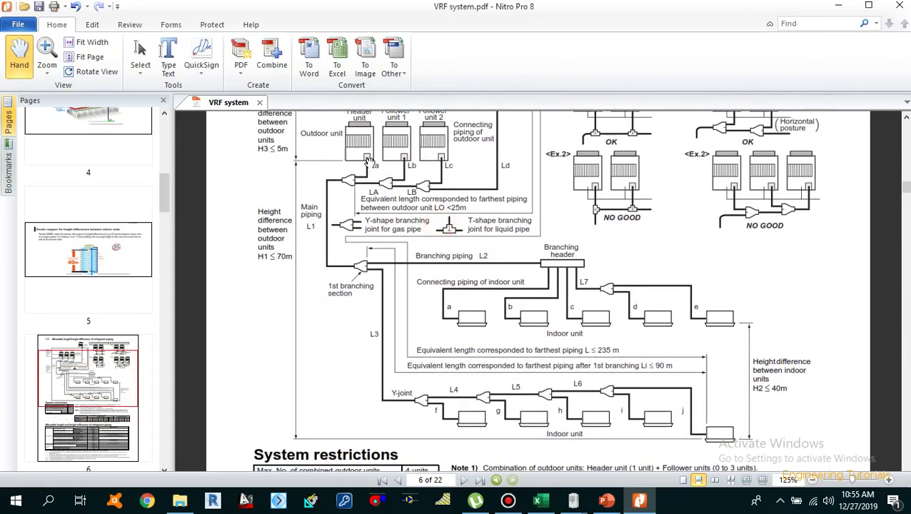
scroll(357, 160, "down", 1)
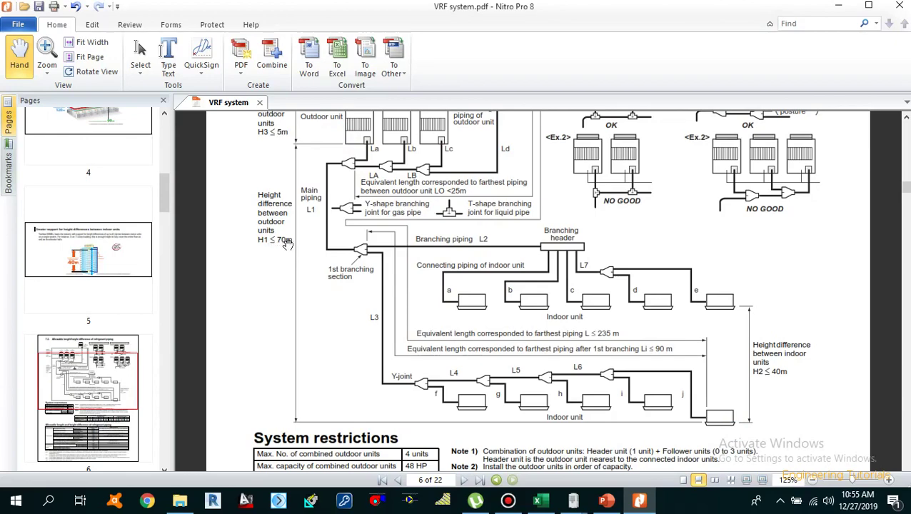
Scroll around the section 7-3 piping diagram on page 6.
scroll(300, 243, "up", 3)
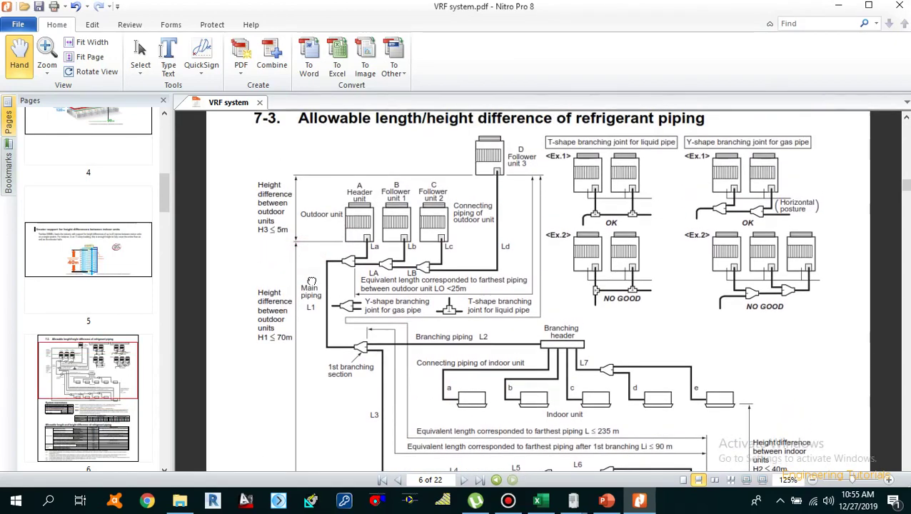
scroll(312, 283, "down", 2)
left_click_drag(417, 209, 416, 268)
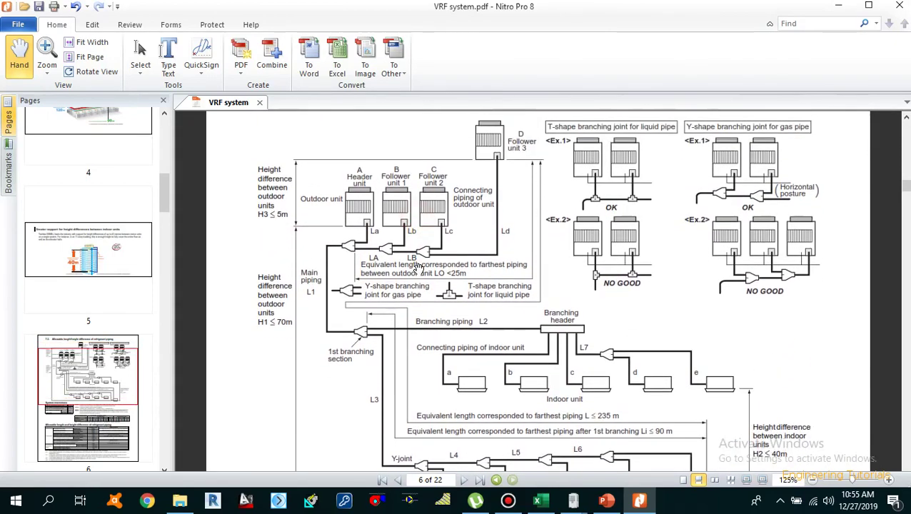
scroll(419, 268, "up", 1)
scroll(486, 259, "down", 1)
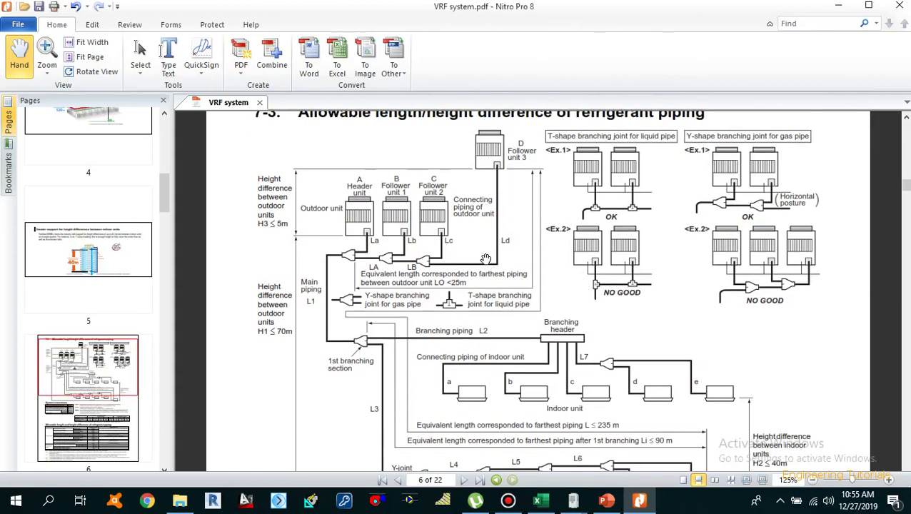
scroll(567, 244, "up", 1)
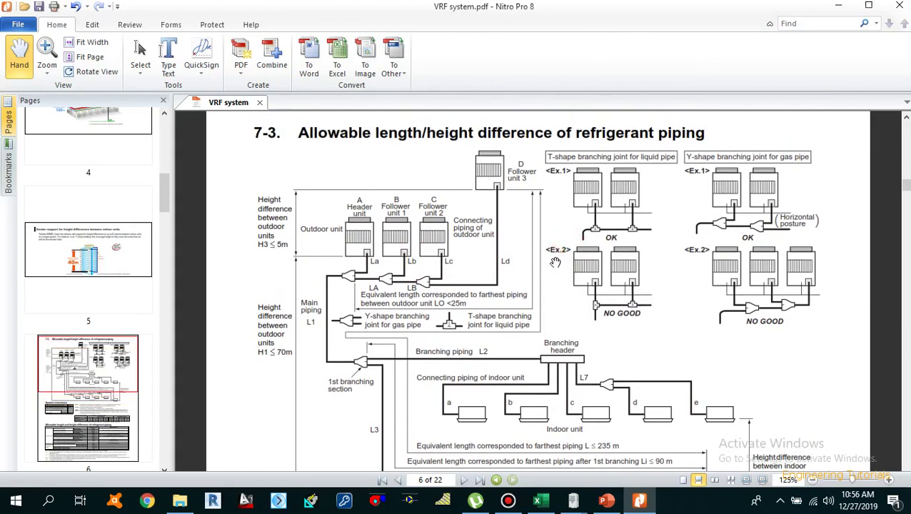
scroll(550, 279, "down", 1)
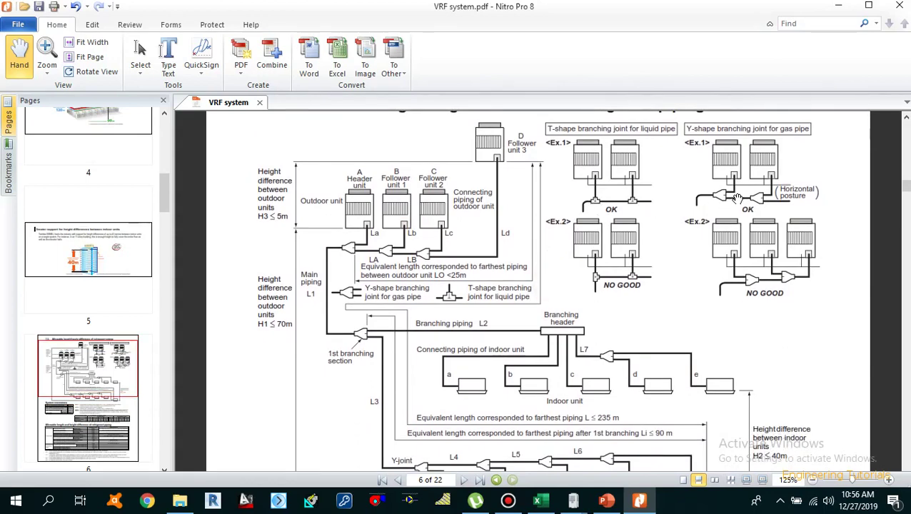
scroll(722, 198, "up", 1)
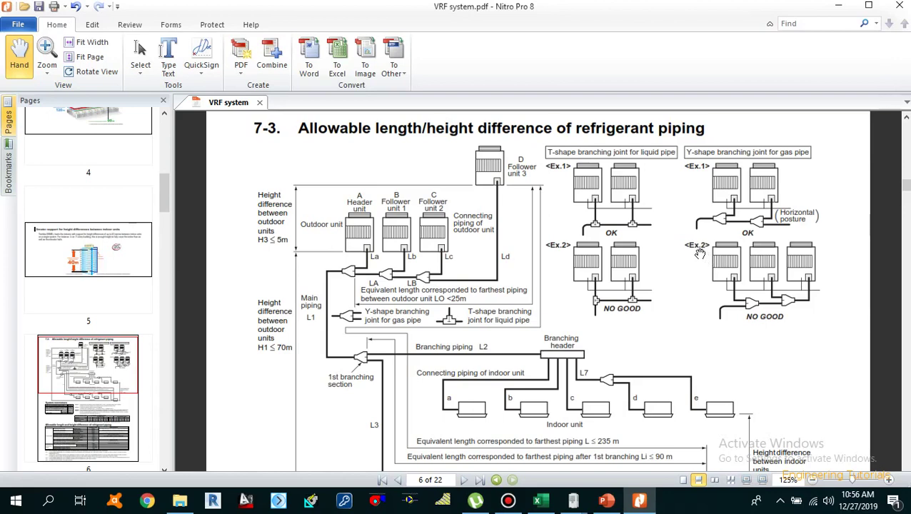
Point out the Ex.1 and Ex.2 OK/NO GOOD T-joint examples, then reveal the Y-joint branch.
left_click_drag(700, 254, 698, 260)
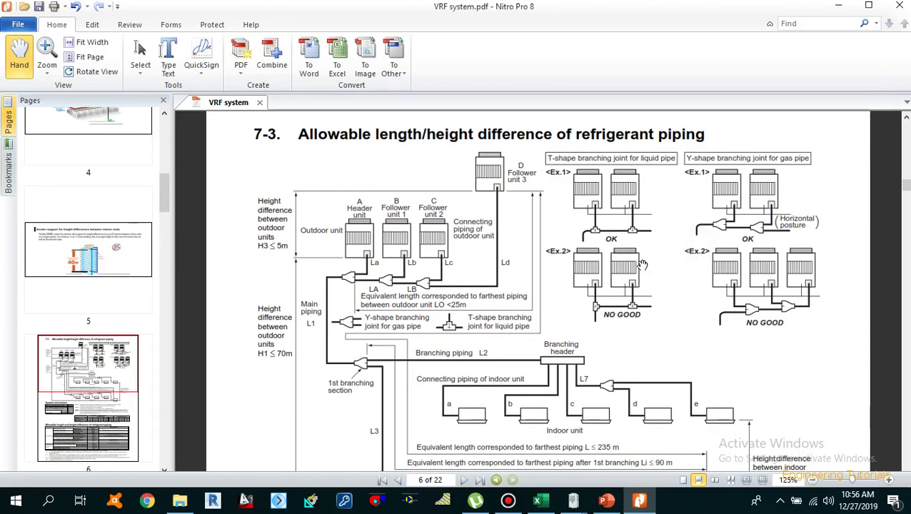
scroll(642, 260, "down", 1)
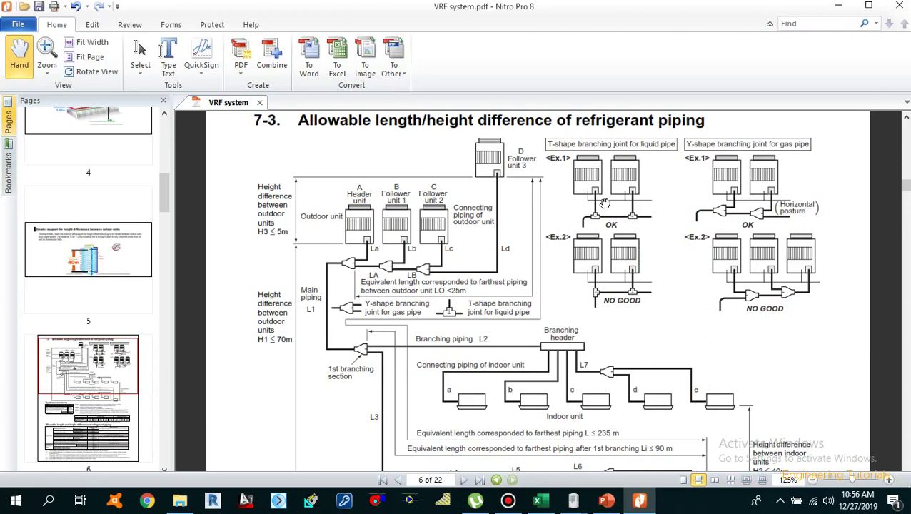
left_click(638, 215)
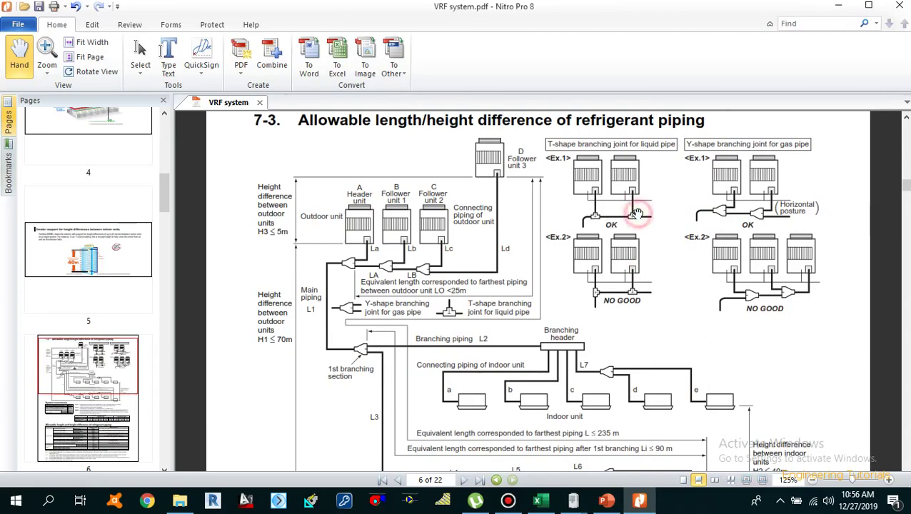
left_click(595, 300)
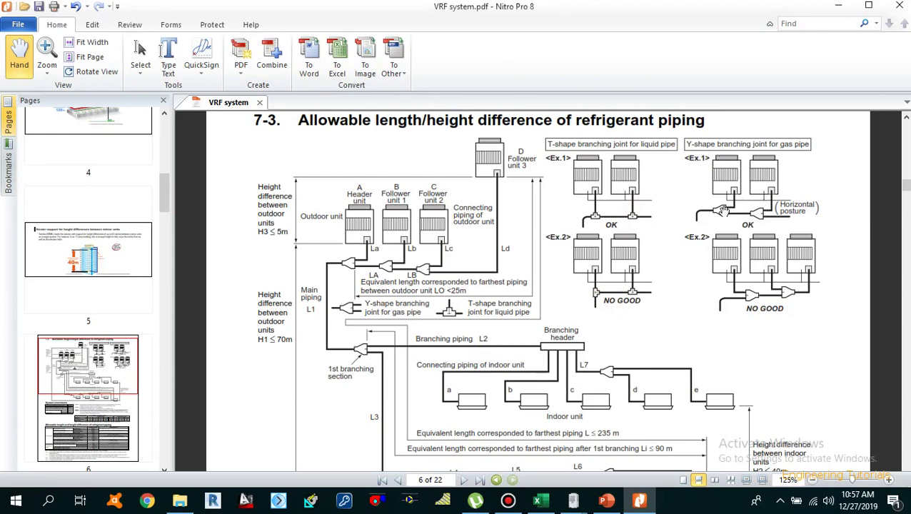
left_click_drag(758, 289, 769, 247)
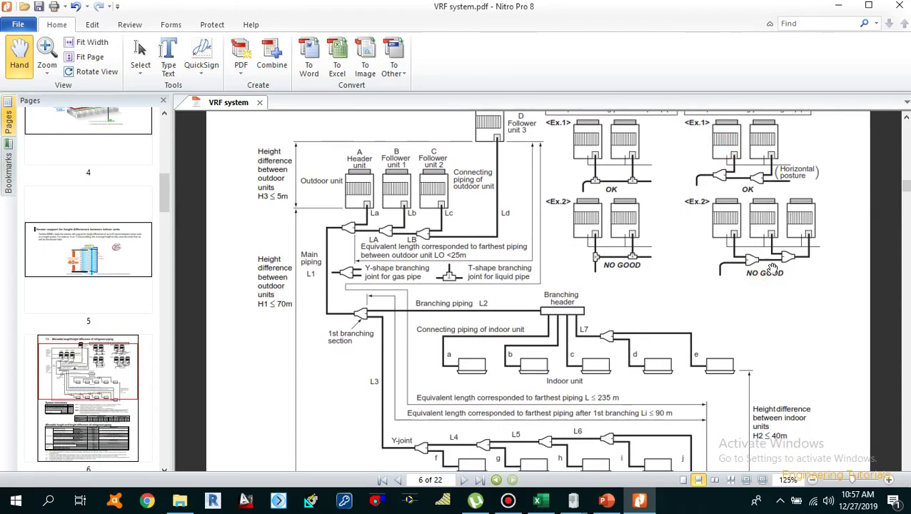
Pan down to the System restrictions and Allowable length tables and footnotes, then back to the diagram.
scroll(769, 247, "down", 1)
left_click_drag(775, 299, 738, 177)
scroll(739, 178, "down", 3)
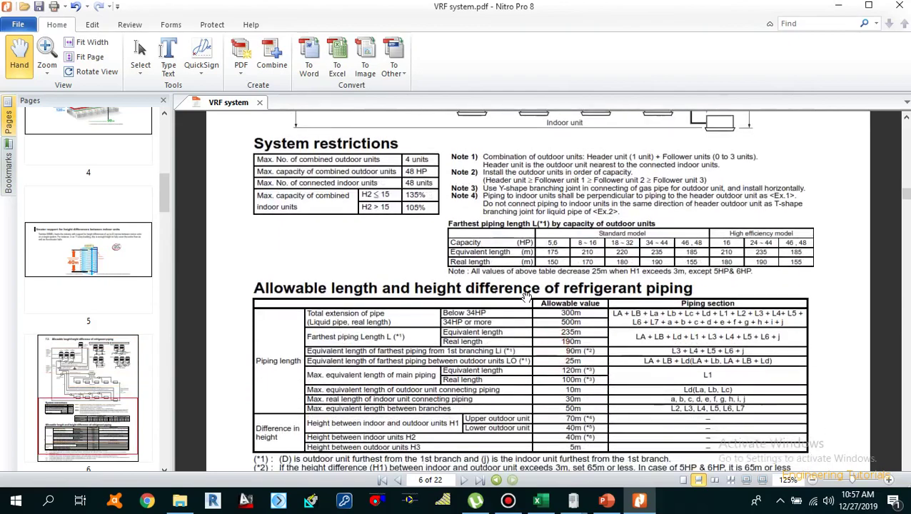
left_click_drag(547, 288, 523, 216)
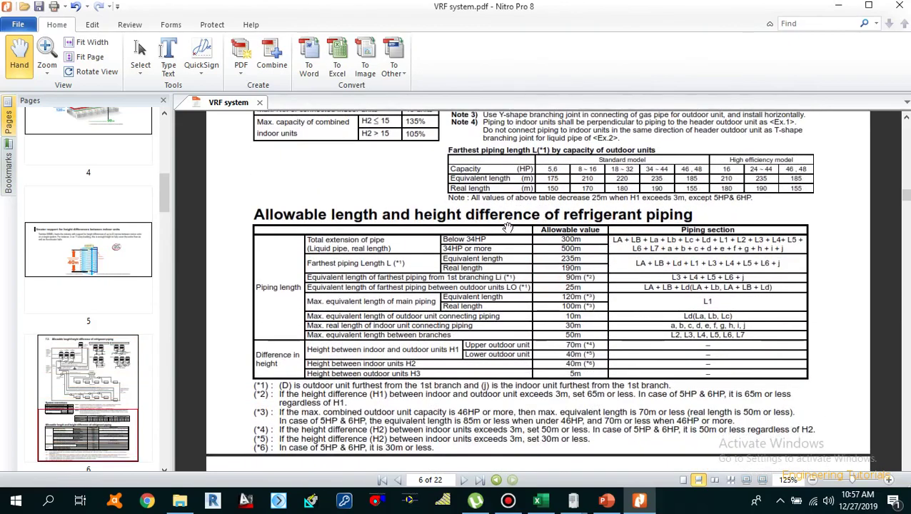
scroll(531, 214, "up", 3)
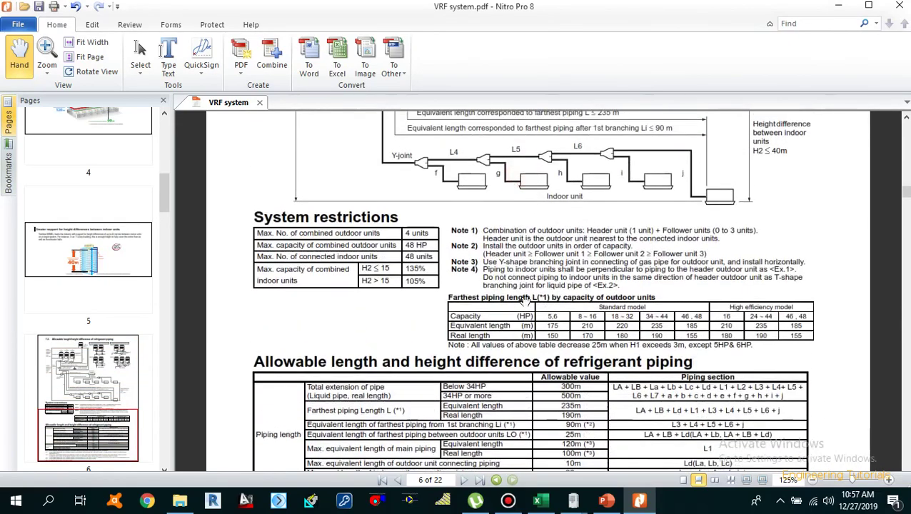
left_click_drag(531, 217, 533, 257)
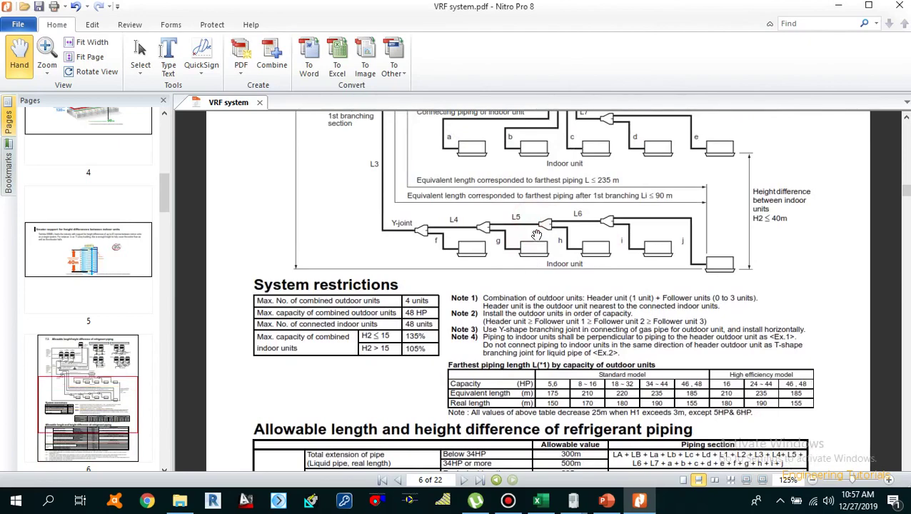
scroll(532, 239, "up", 6)
scroll(509, 254, "down", 3)
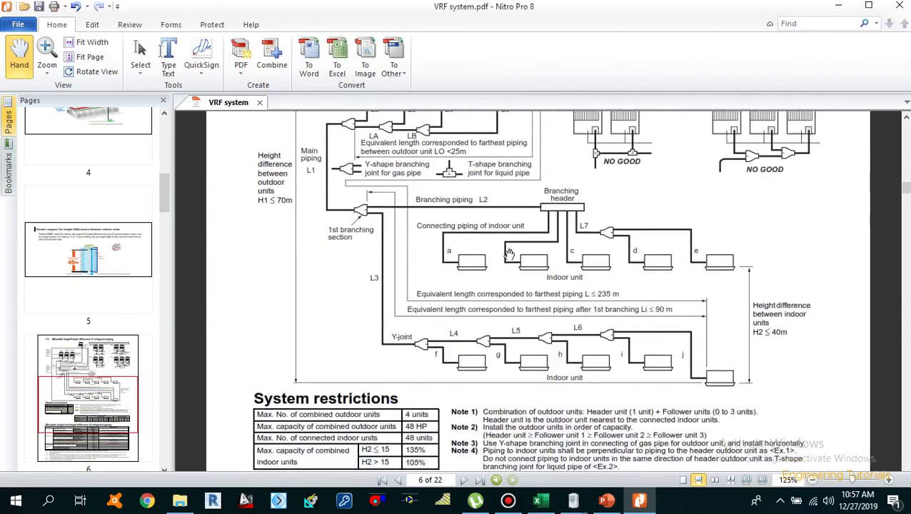
scroll(508, 254, "down", 2)
key("alt+Tab")
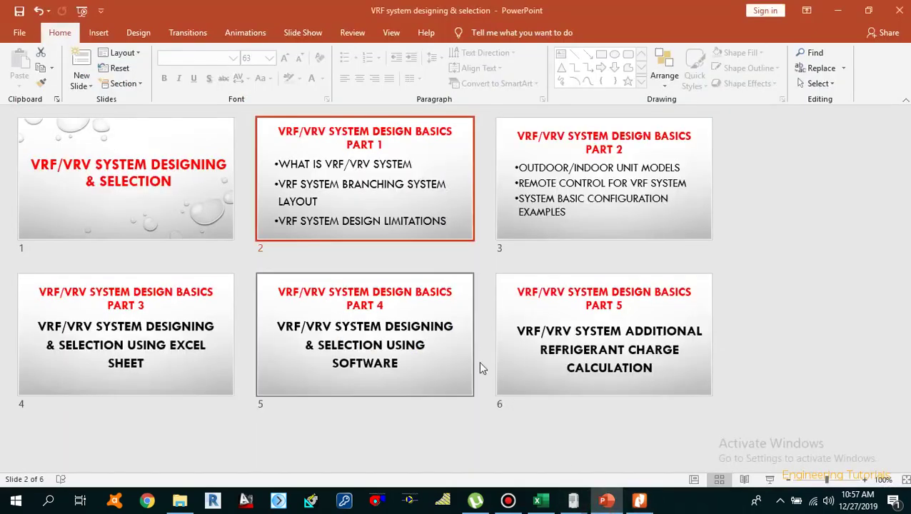
left_click(770, 478)
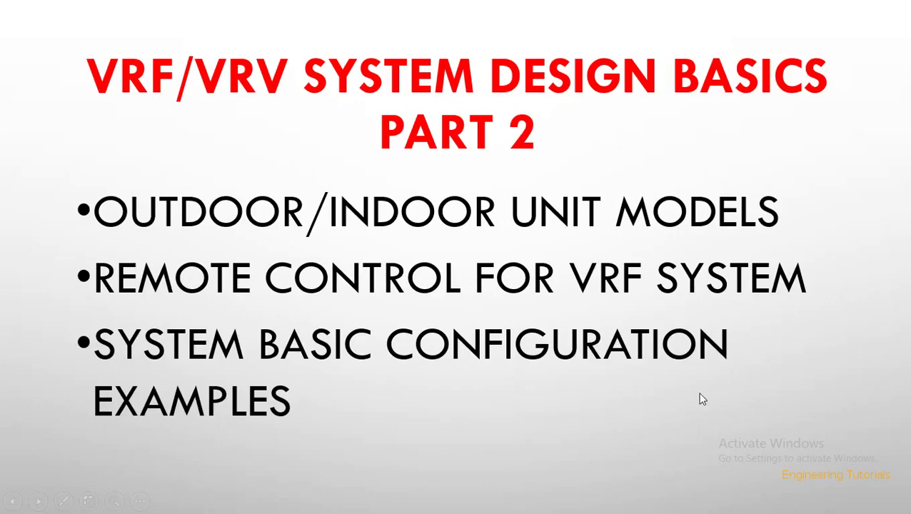
key("Escape")
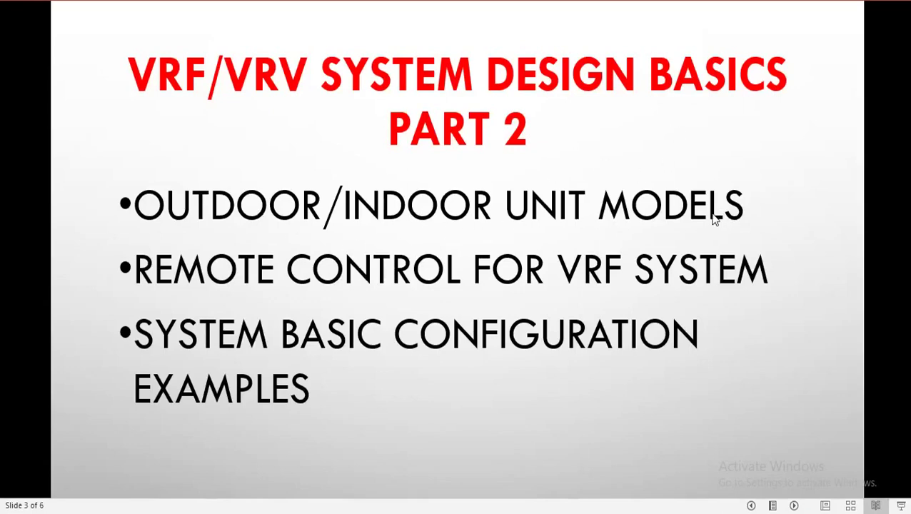
key("Escape")
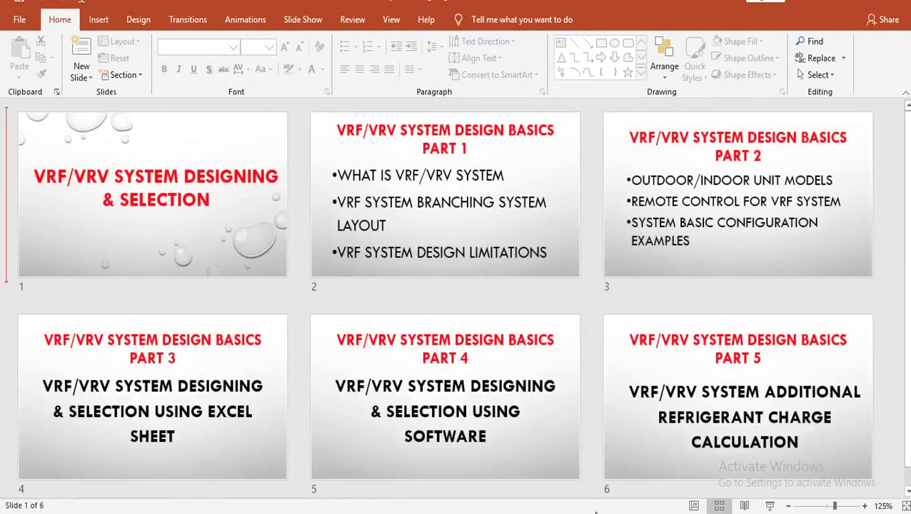
Return to the VRF PDF and scroll to page 8's outdoor units equipment table.
left_click(551, 464)
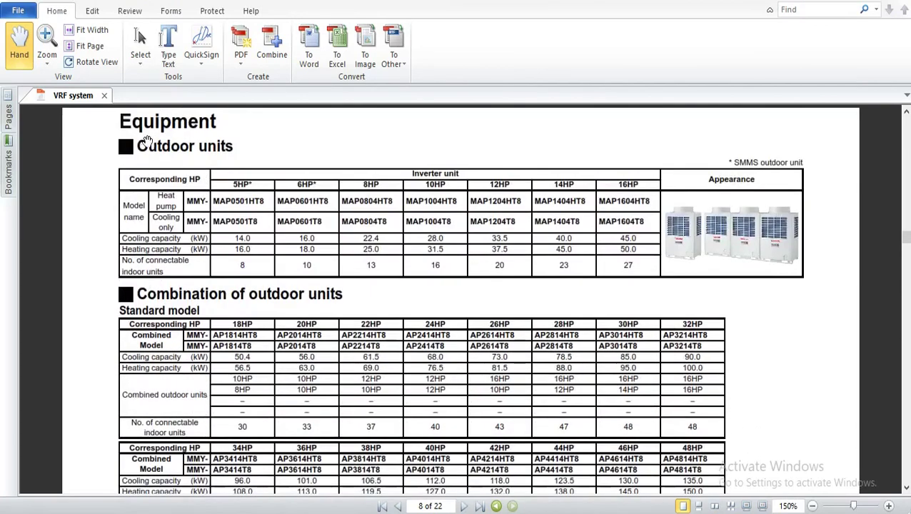
scroll(289, 285, "down", 1)
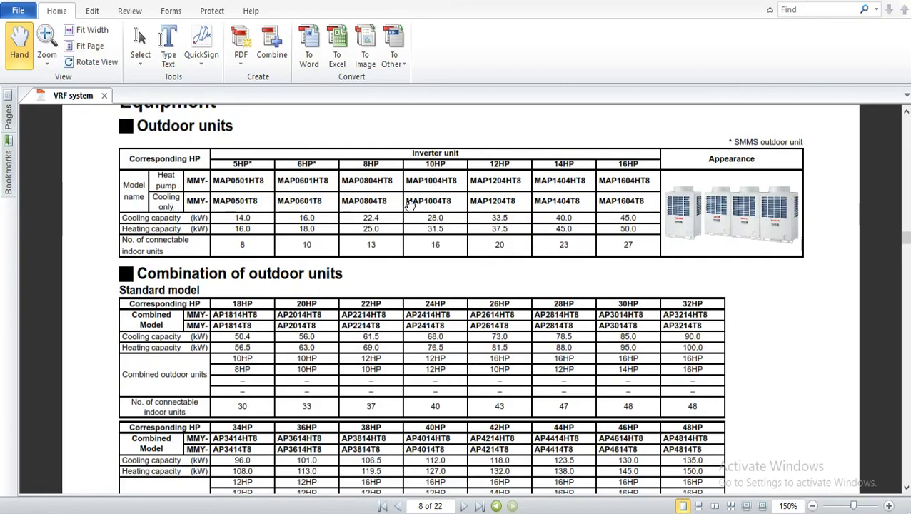
scroll(400, 236, "down", 1)
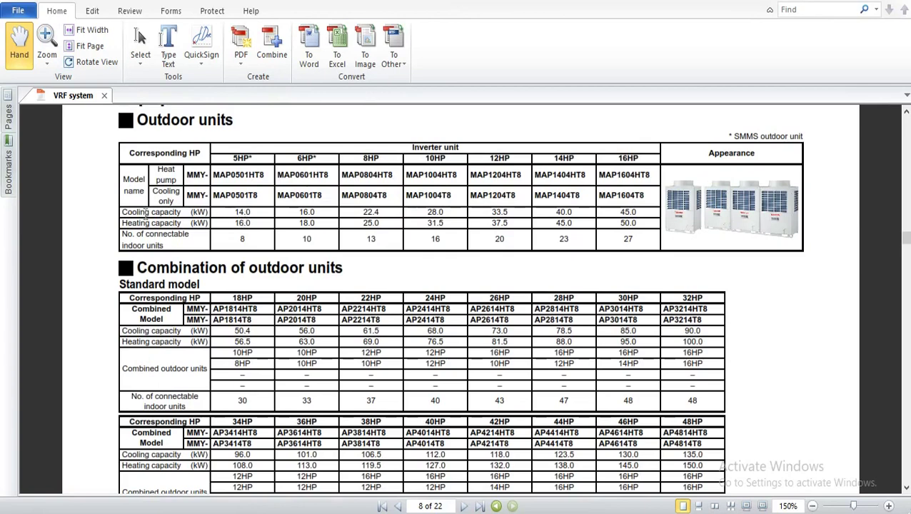
Highlight then clear the Cooling and Heating capacity rows, and scroll to Combination of outdoor units.
left_click_drag(117, 211, 150, 225)
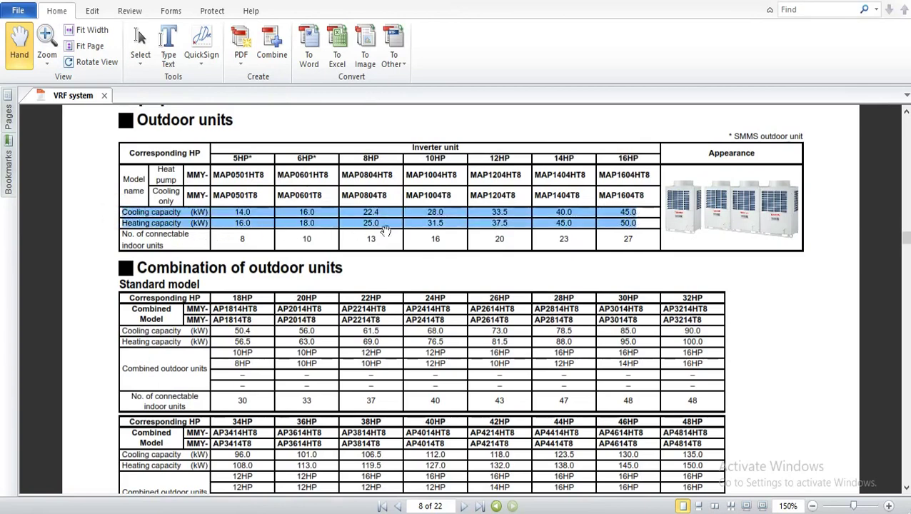
left_click(530, 264)
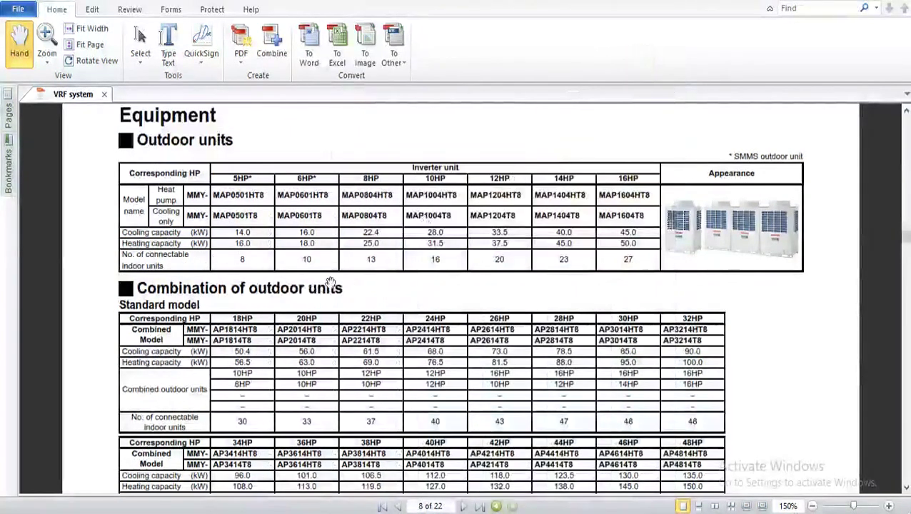
scroll(331, 282, "down", 1)
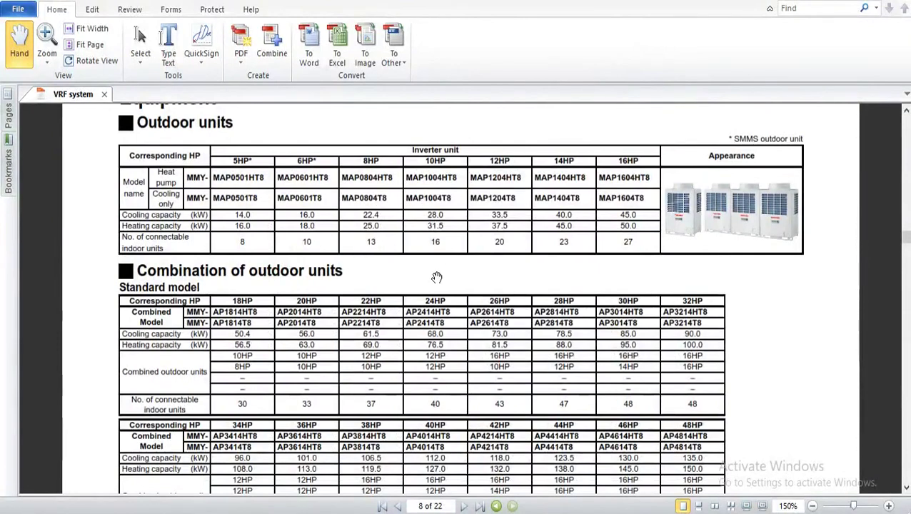
scroll(436, 283, "down", 5)
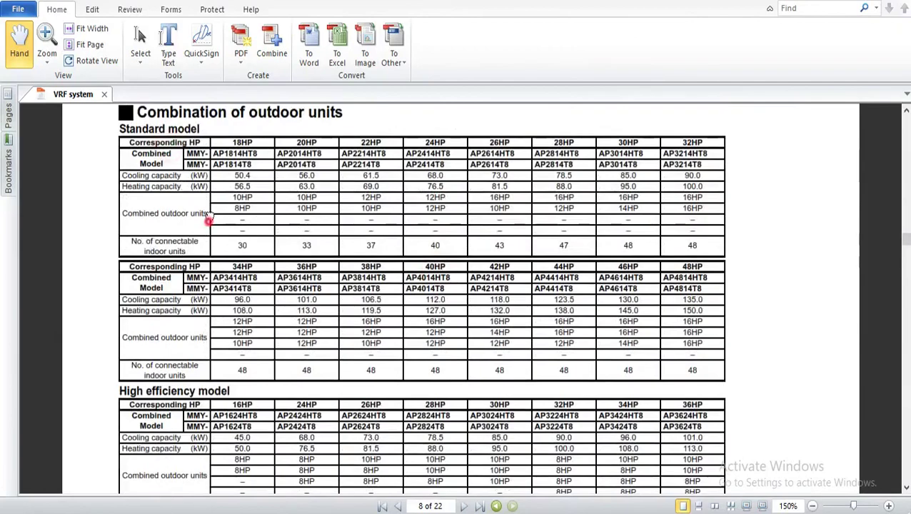
Bring up the Combination of outdoor units heading and go over the Standard model table.
scroll(289, 366, "down", 4)
left_click_drag(302, 309, 297, 436)
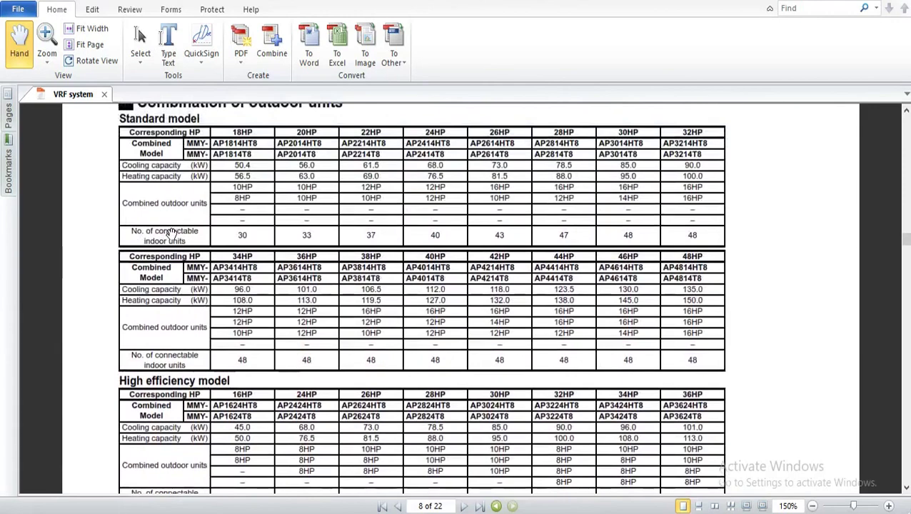
left_click_drag(187, 237, 180, 263)
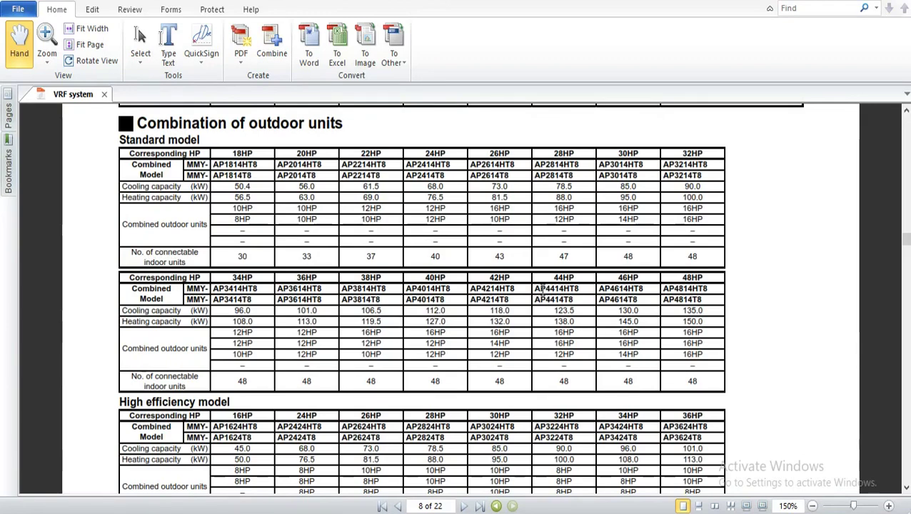
scroll(572, 336, "down", 3)
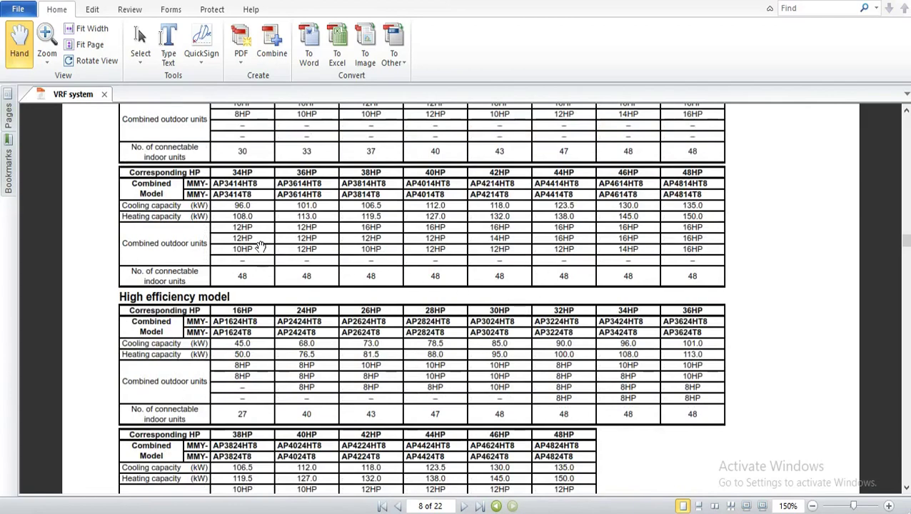
scroll(250, 239, "up", 1)
scroll(280, 200, "down", 3)
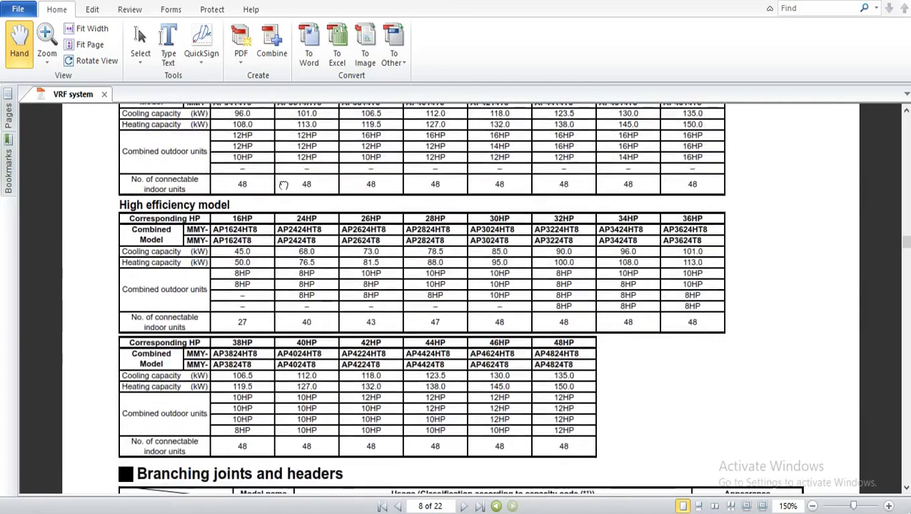
scroll(280, 200, "up", 3)
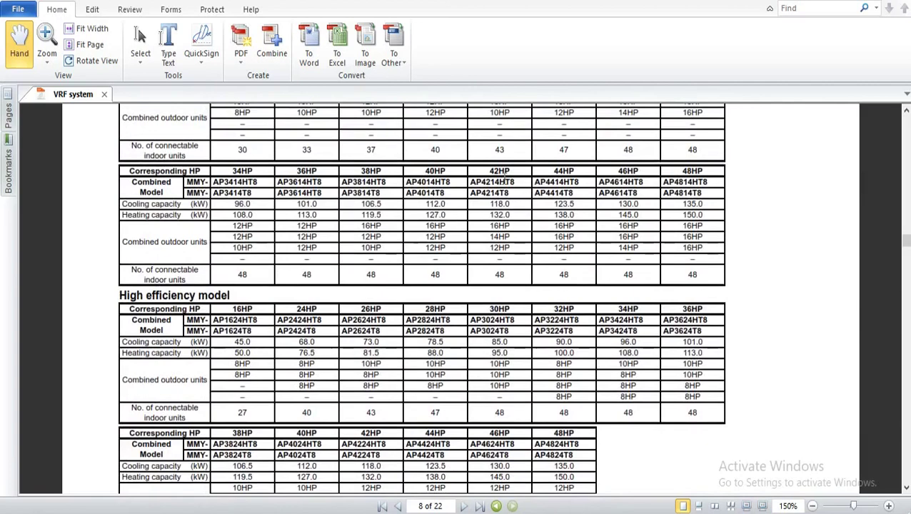
left_click(505, 235)
left_click(509, 248)
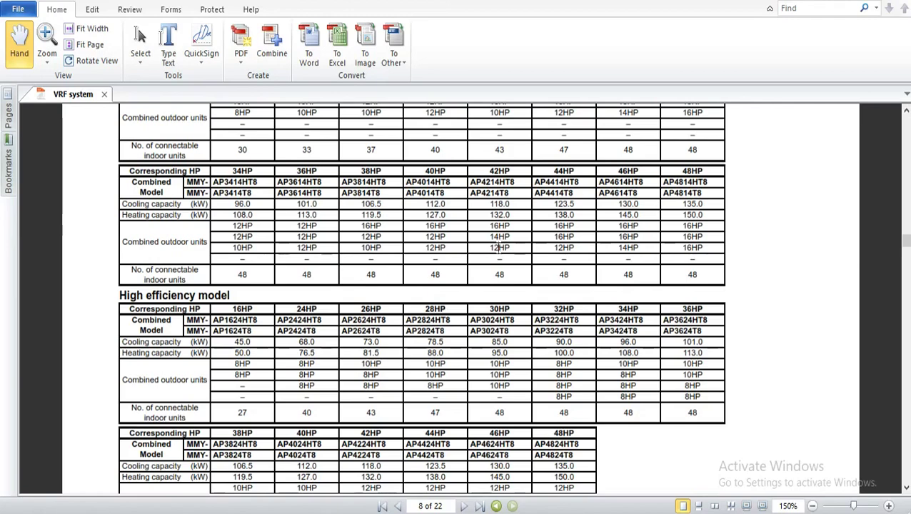
Scroll through the High efficiency 16HP–48HP tables to the Branching joints and headers table.
scroll(508, 295, "down", 1)
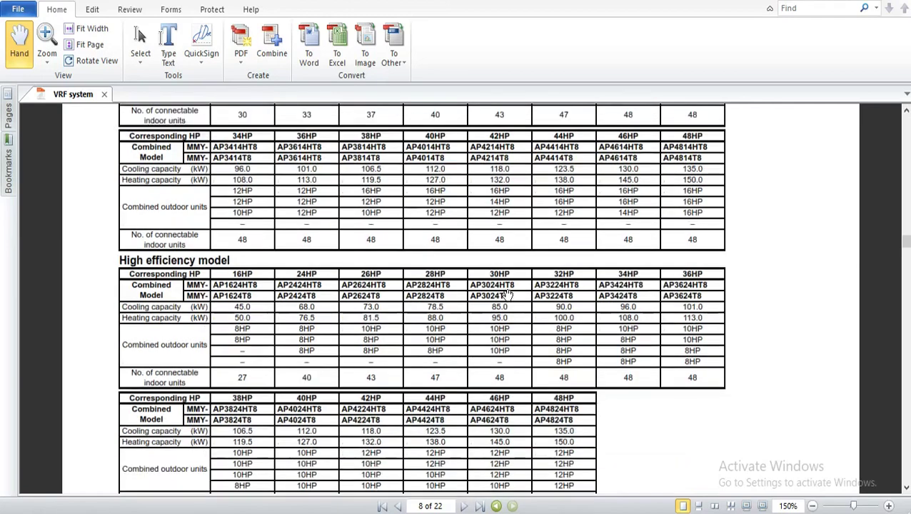
scroll(508, 290, "down", 2)
scroll(508, 290, "down", 1)
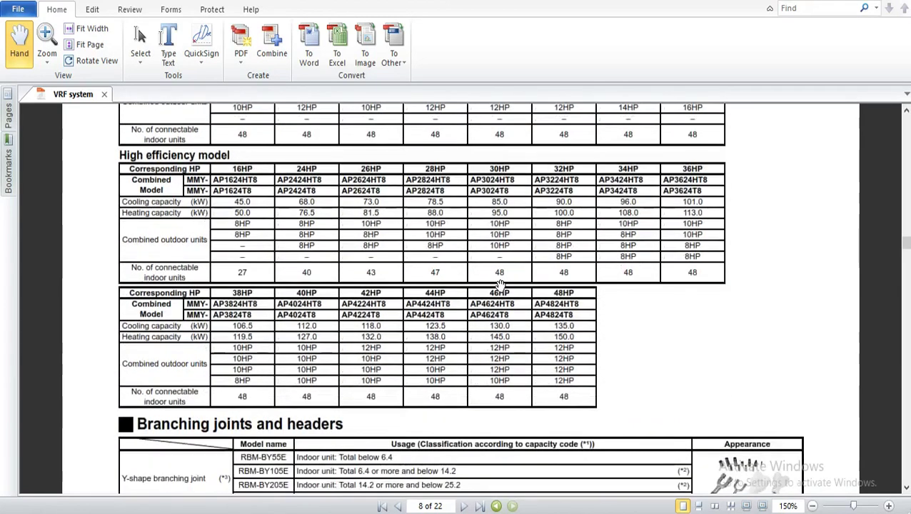
scroll(503, 286, "up", 1)
scroll(474, 287, "down", 1)
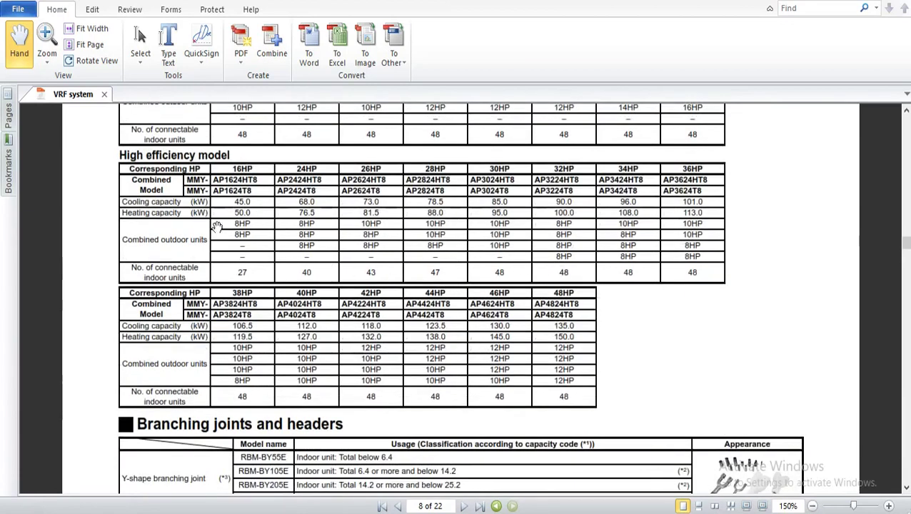
scroll(460, 297, "down", 1)
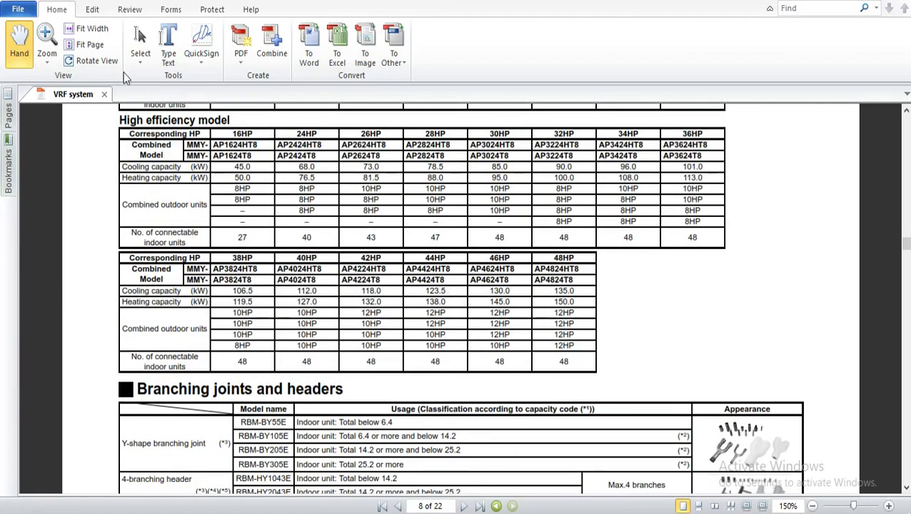
Fit page 9 to the window, then zoom to 200% on the Heat Pump combination table.
left_click(90, 45)
scroll(497, 149, "down", 2)
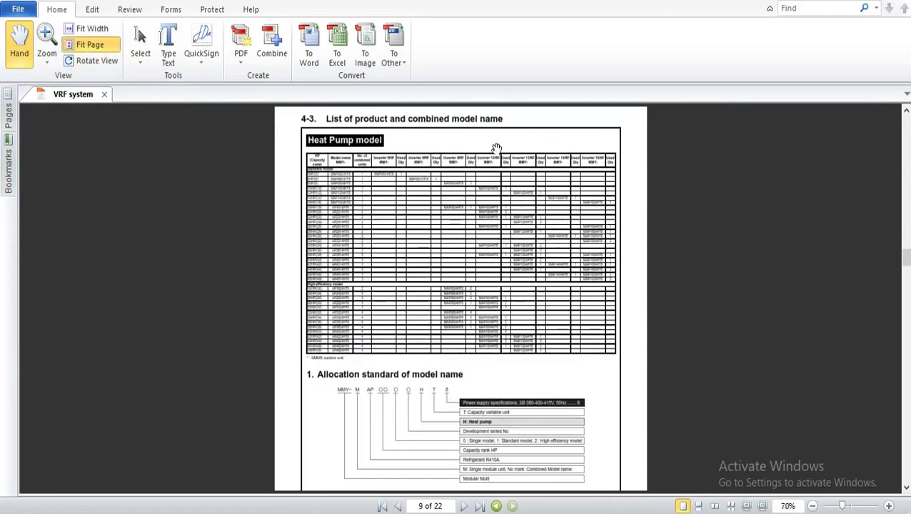
scroll(537, 158, "up", 2)
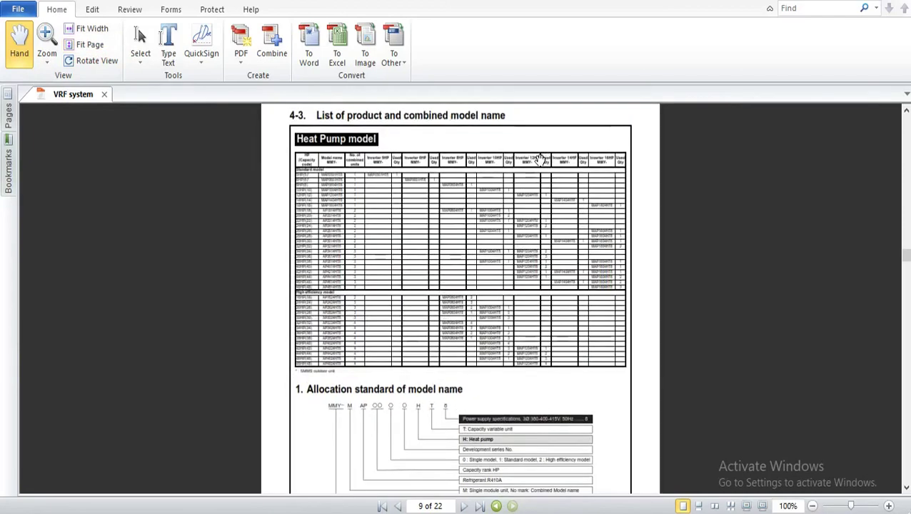
scroll(542, 223, "up", 1)
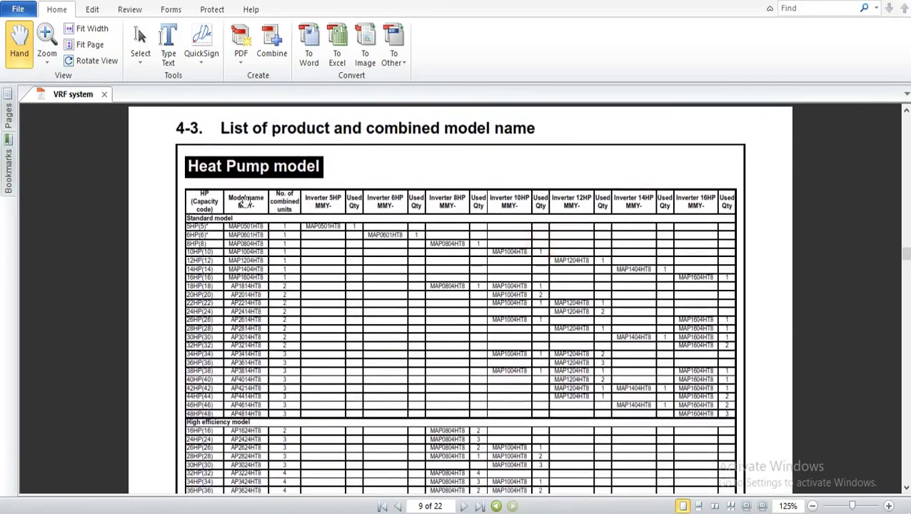
scroll(412, 250, "down", 7)
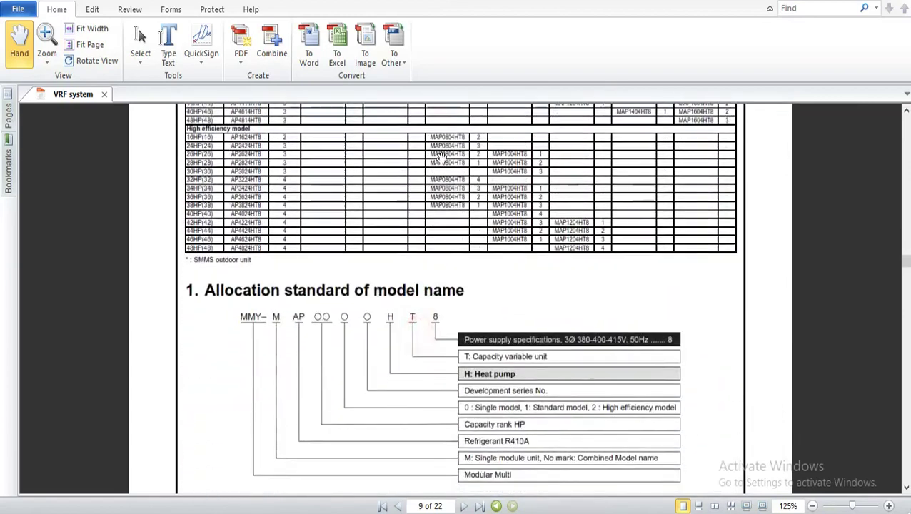
scroll(363, 290, "up", 5)
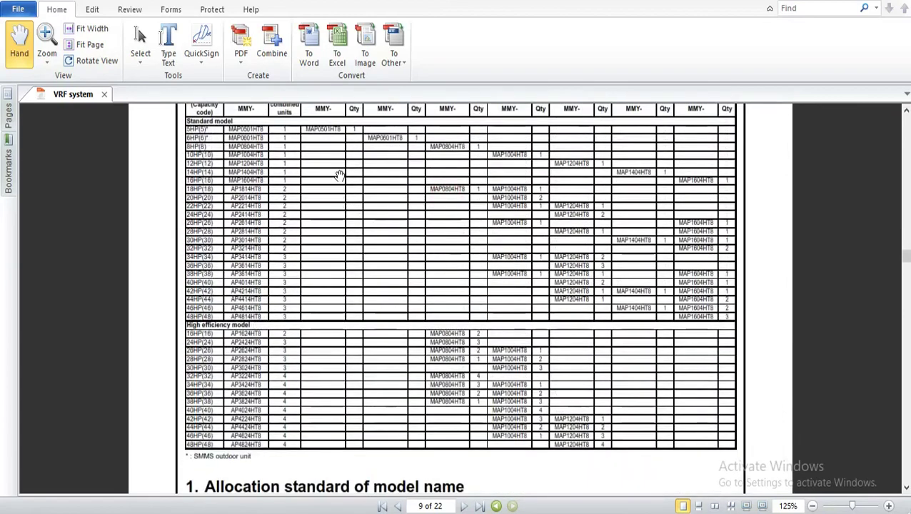
scroll(339, 174, "up", 2)
scroll(338, 178, "up", 3)
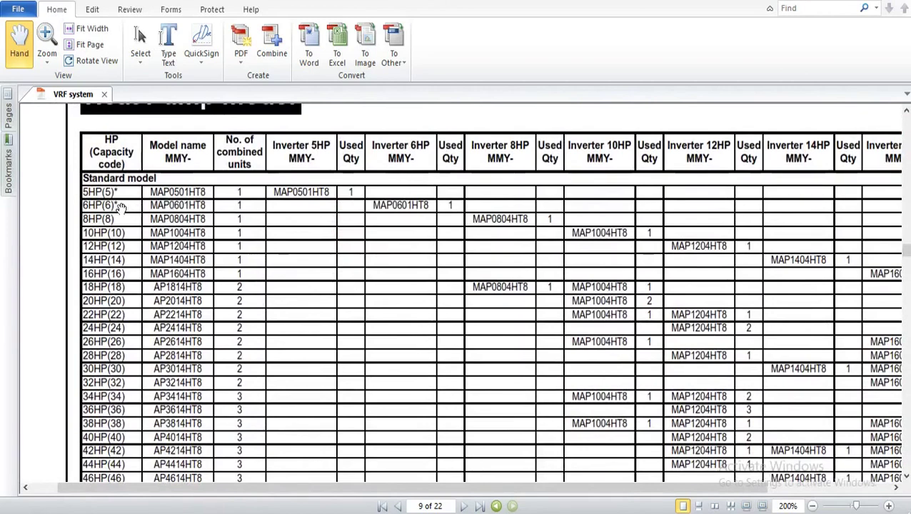
scroll(191, 240, "down", 1)
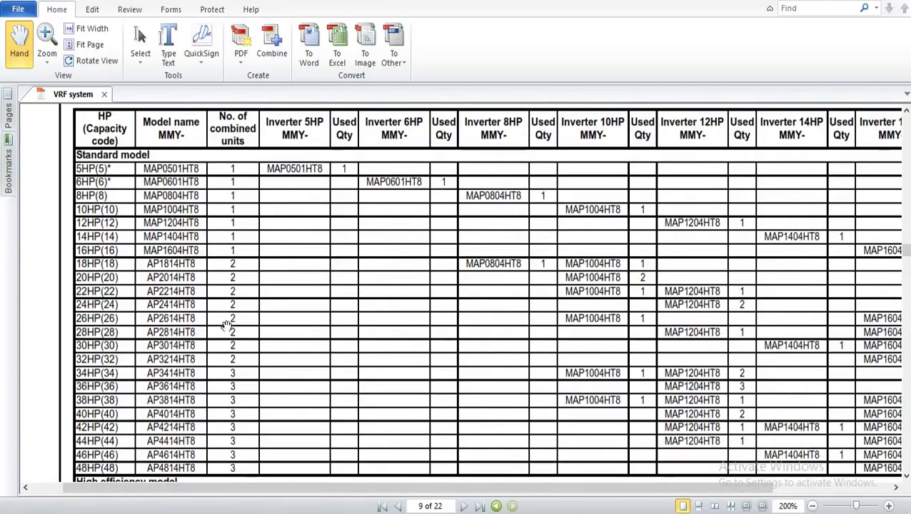
Pan down the 14HP–48HP rows to the Allocation standard of model name diagram.
left_click_drag(226, 325, 371, 193)
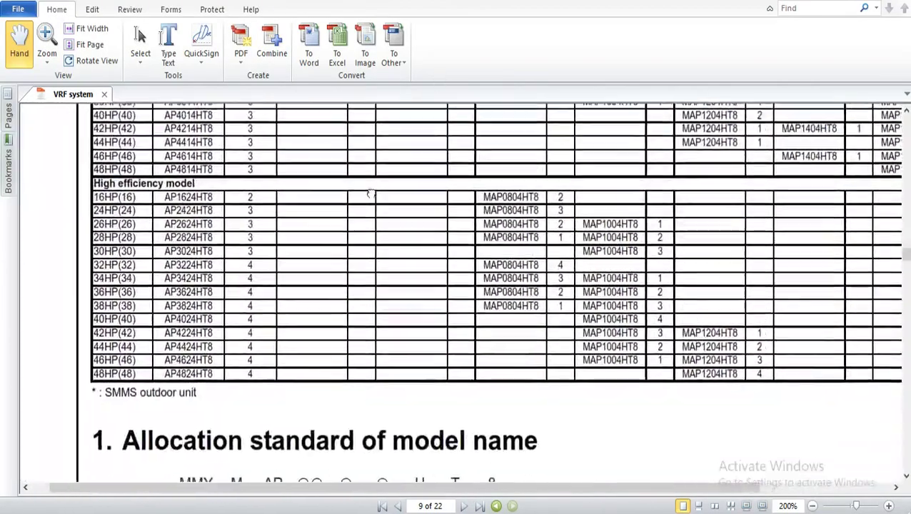
left_click_drag(305, 181, 307, 437)
left_click_drag(182, 426, 180, 268)
left_click_drag(215, 343, 247, 197)
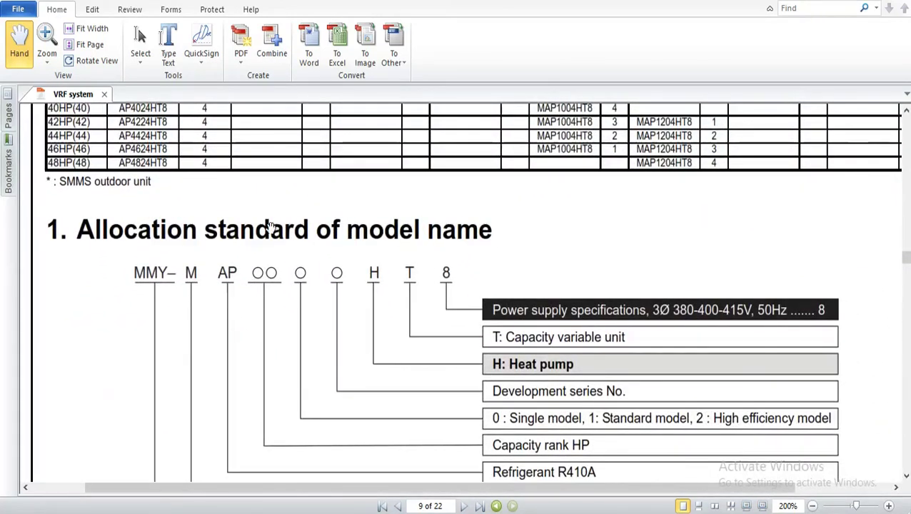
Zoom out to 150% and scroll back up toward the 4-3 Heat Pump table header.
key("ctrl+minus")
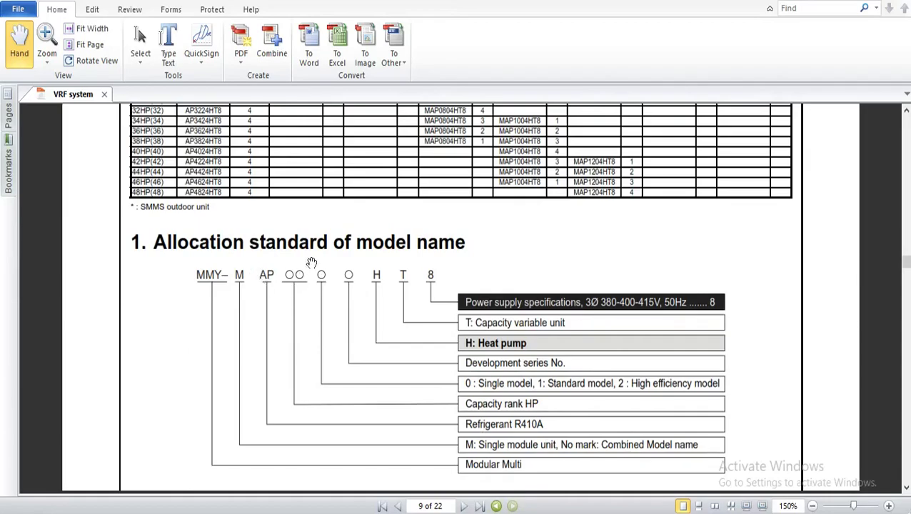
scroll(346, 150, "up", 10)
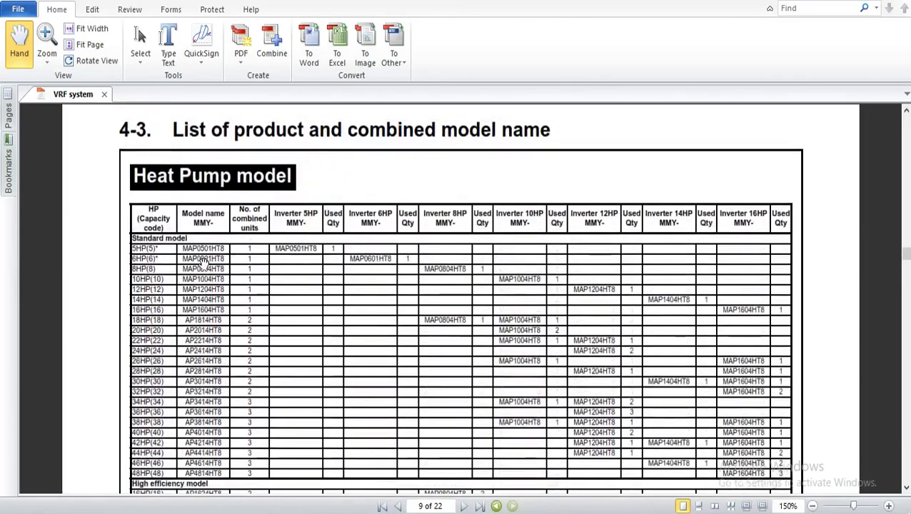
Move down the Heat Pump table to its end, just above the Power supply specifications label.
left_click_drag(202, 262, 196, 197)
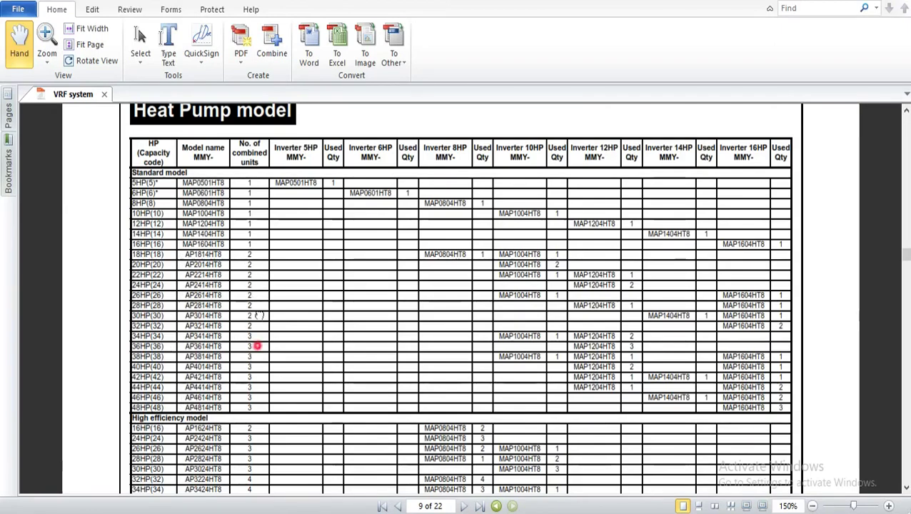
scroll(256, 246, "down", 3)
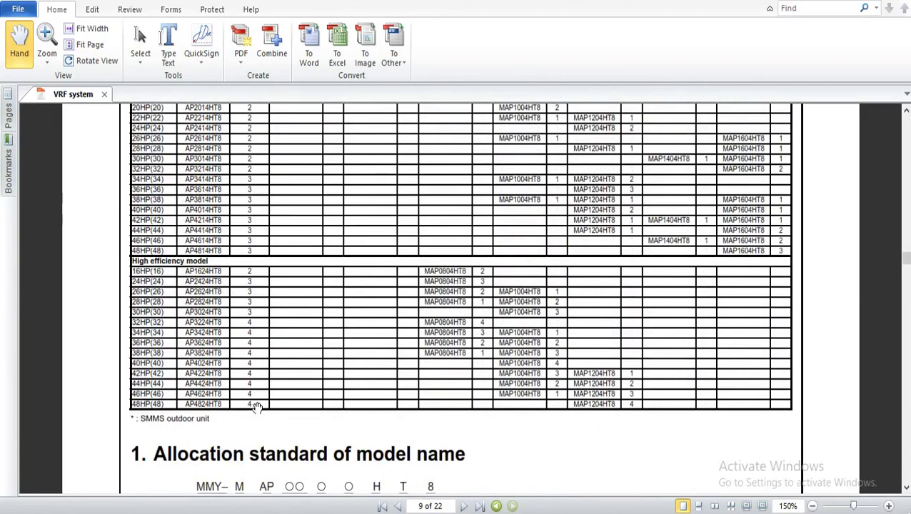
left_click_drag(256, 407, 249, 373)
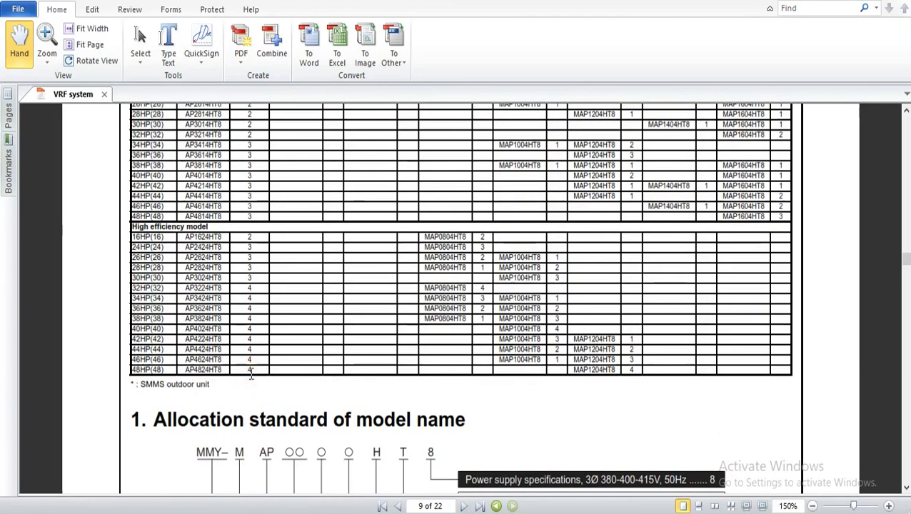
Highlight the final 48HP(48) AP4824HT8 row, then bring the model-name diagram into view.
left_click_drag(132, 369, 249, 376)
left_click(251, 372)
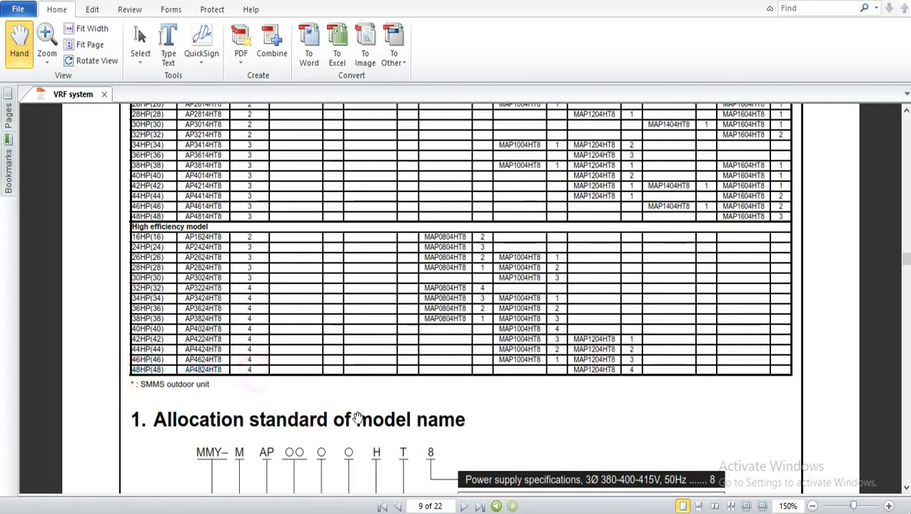
left_click_drag(647, 270, 614, 155)
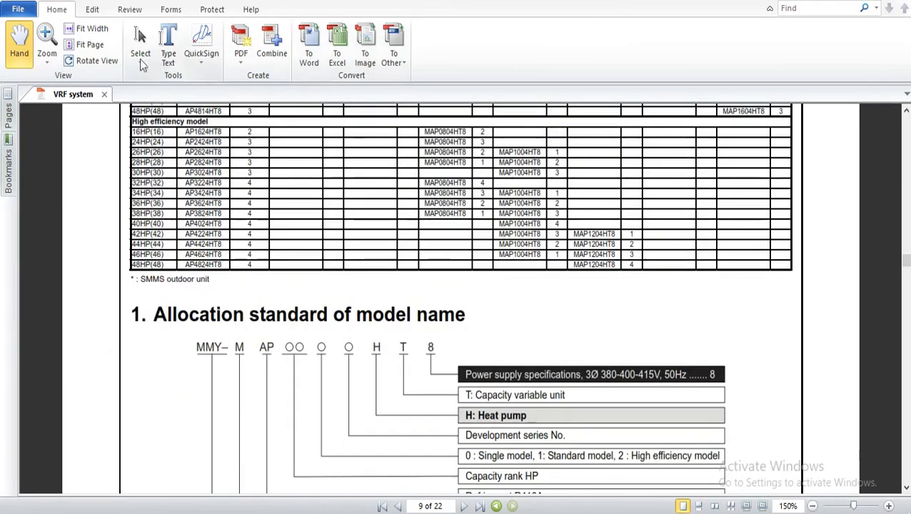
Fit the whole page and bring page 10's Cooling Only table column headers into view.
left_click(86, 45)
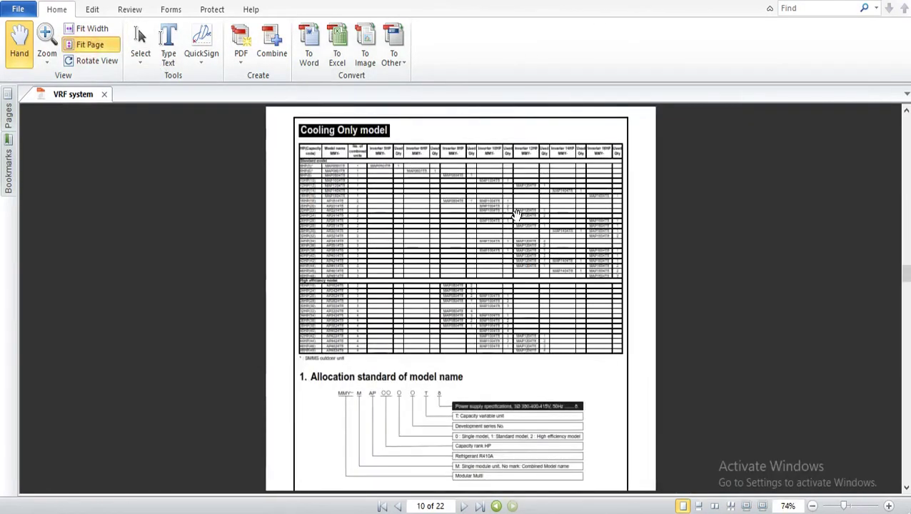
scroll(505, 189, "up", 3, "ctrl")
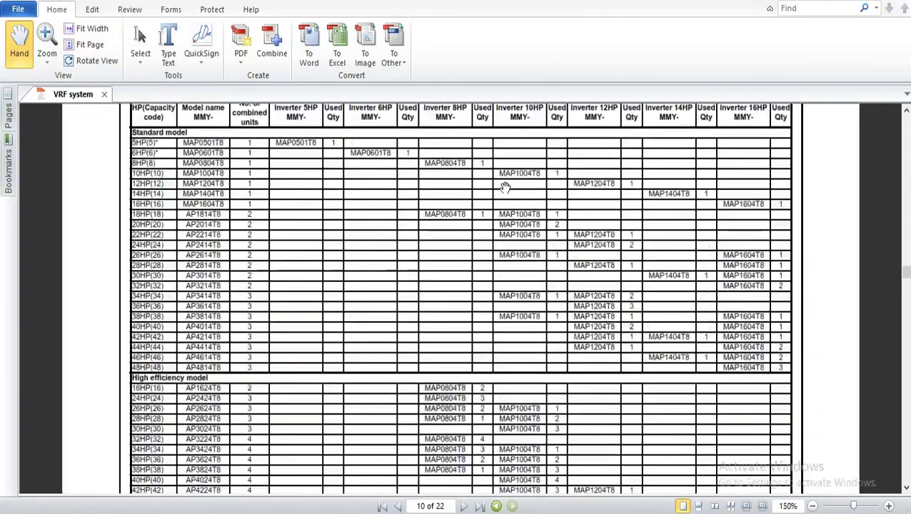
scroll(360, 189, "up", 1, "ctrl")
left_click_drag(360, 189, 216, 286)
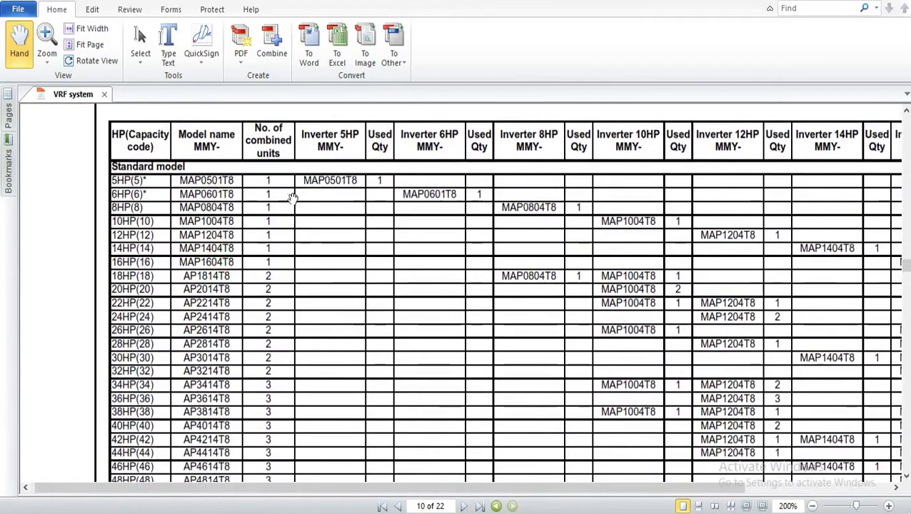
Scroll down the Cooling Only table to its Allocation standard model-name diagram.
mouse_move(290, 344)
left_mouse_down()
mouse_move(291, 295)
mouse_move(285, 344)
left_mouse_up()
scroll(285, 344, "down", 5)
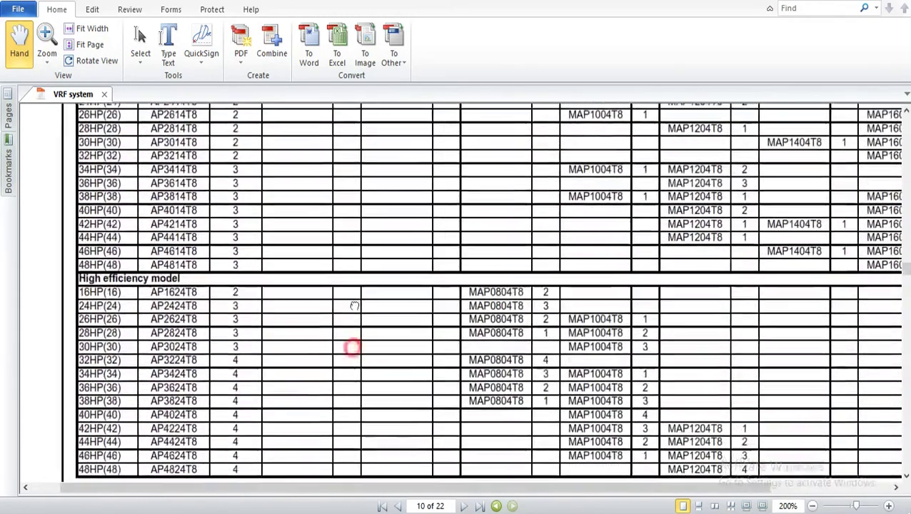
scroll(206, 184, "up", 3)
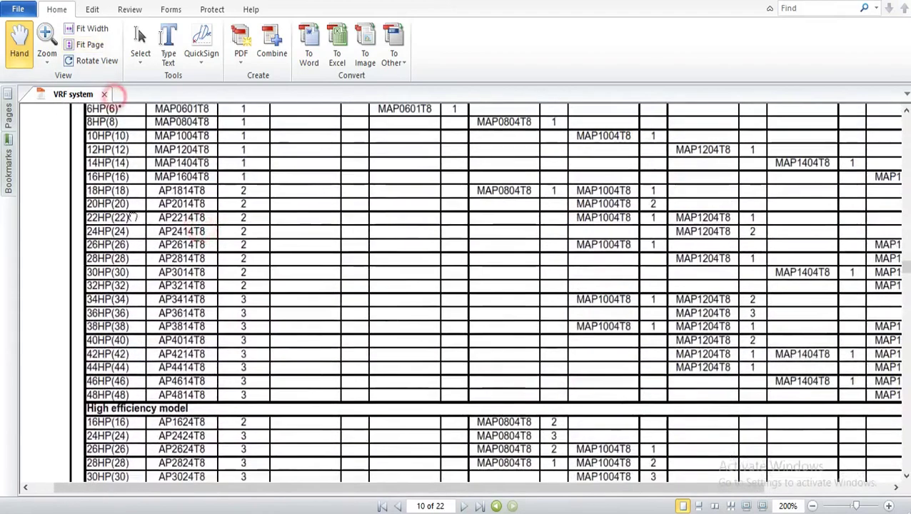
scroll(122, 179, "up", 2)
scroll(245, 230, "down", 6)
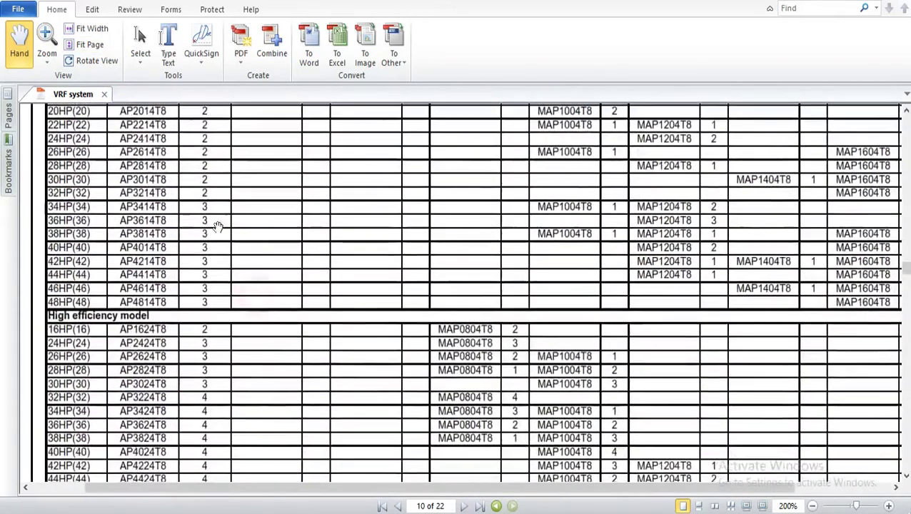
scroll(335, 290, "down", 5)
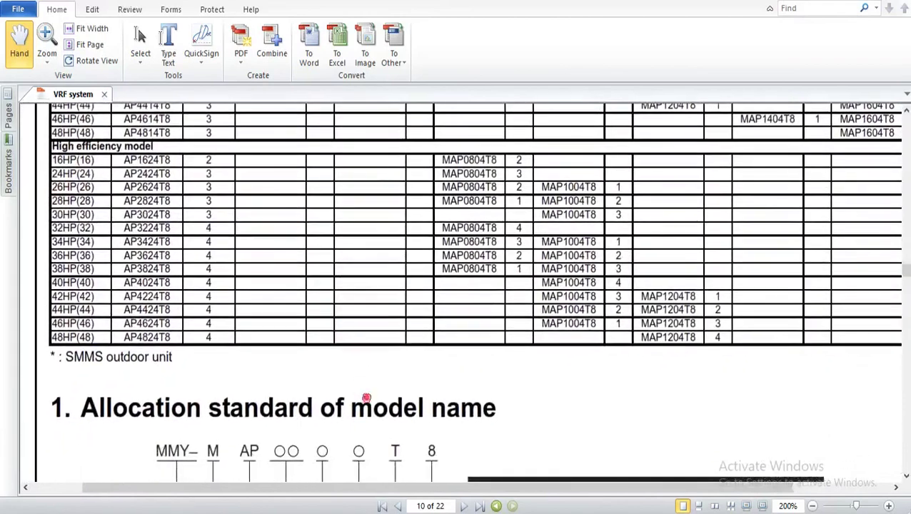
scroll(362, 320, "down", 1)
Scroll back up page 10's combination table to its header listing standard 5HP to 48HP models.
scroll(336, 247, "right", 1)
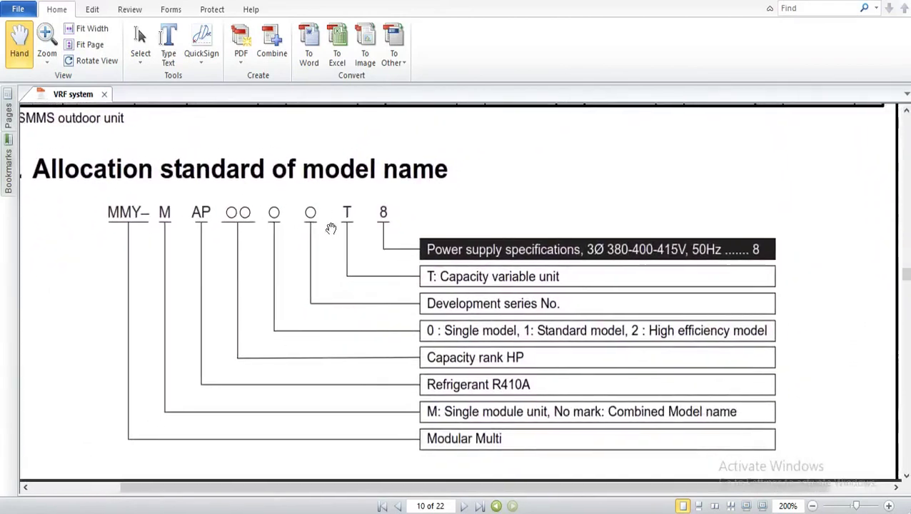
scroll(436, 253, "down", 1, "ctrl")
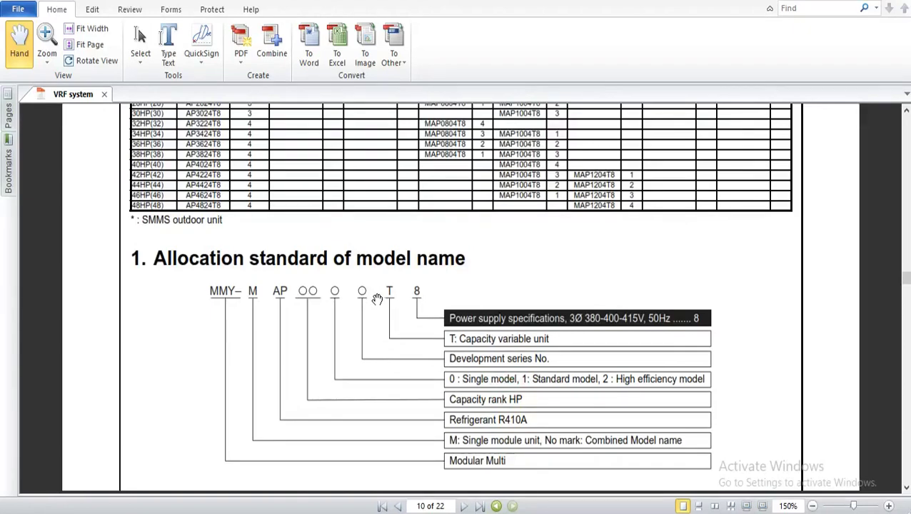
scroll(400, 275, "up", 2)
scroll(412, 277, "down", 2)
scroll(263, 156, "up", 10)
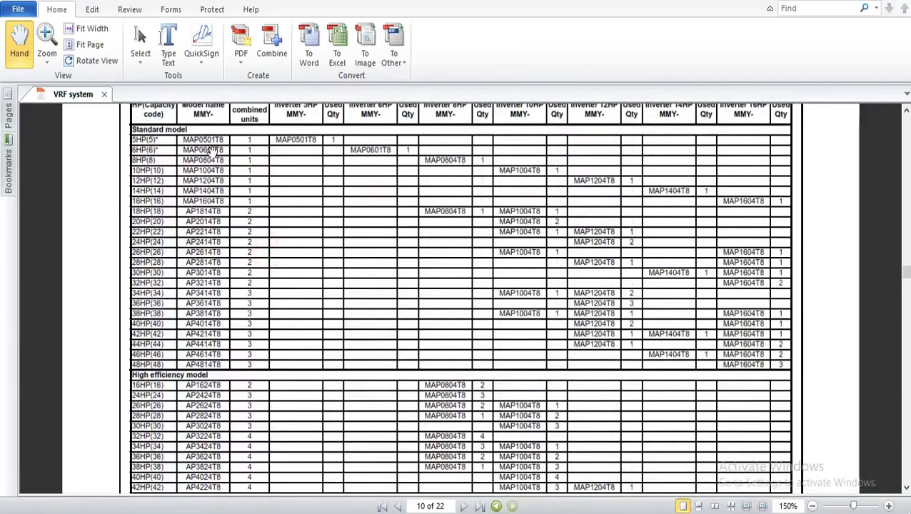
Fit the whole page in view and advance from page 9 to page 11's 4-4 Indoor unit table.
scroll(356, 240, "down", 8)
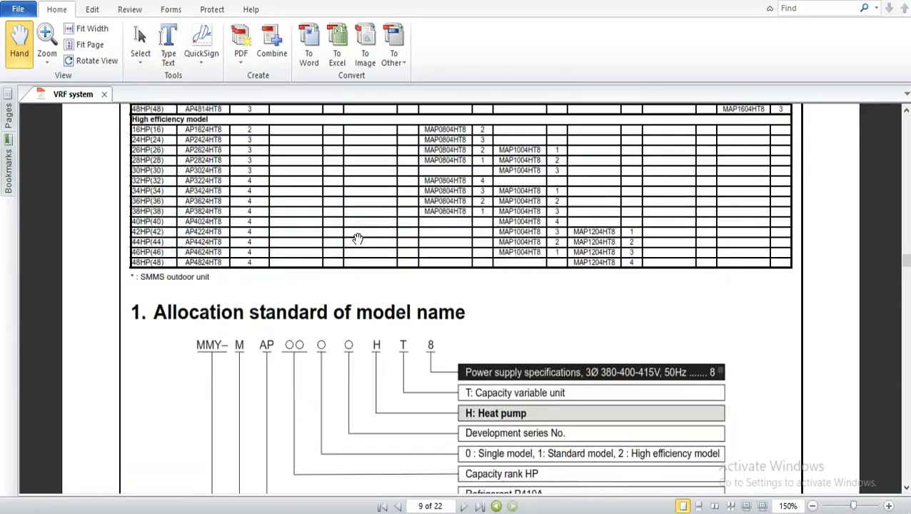
scroll(357, 233, "up", 11)
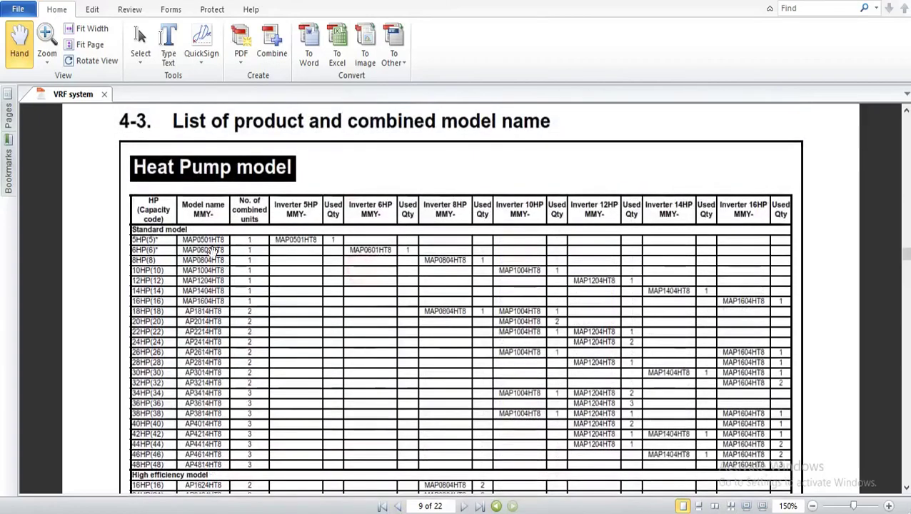
scroll(224, 364, "down", 5)
scroll(222, 314, "down", 2)
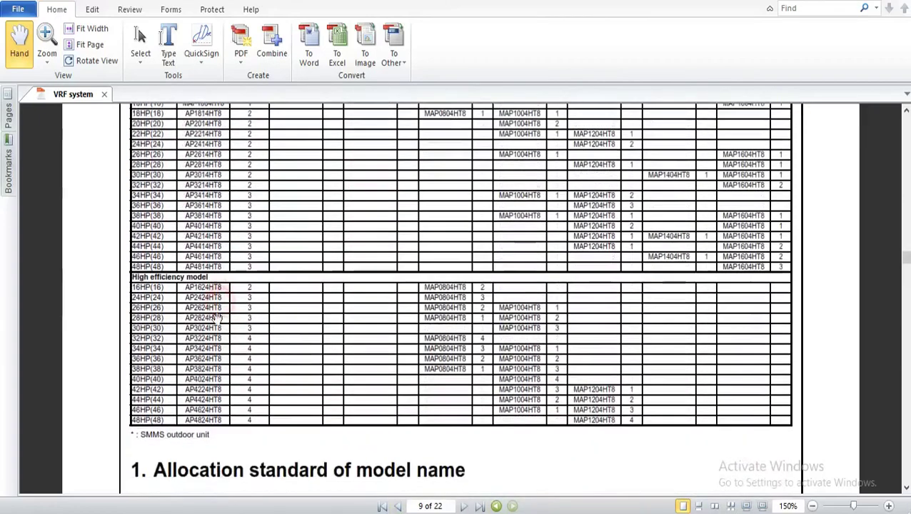
left_click(92, 46)
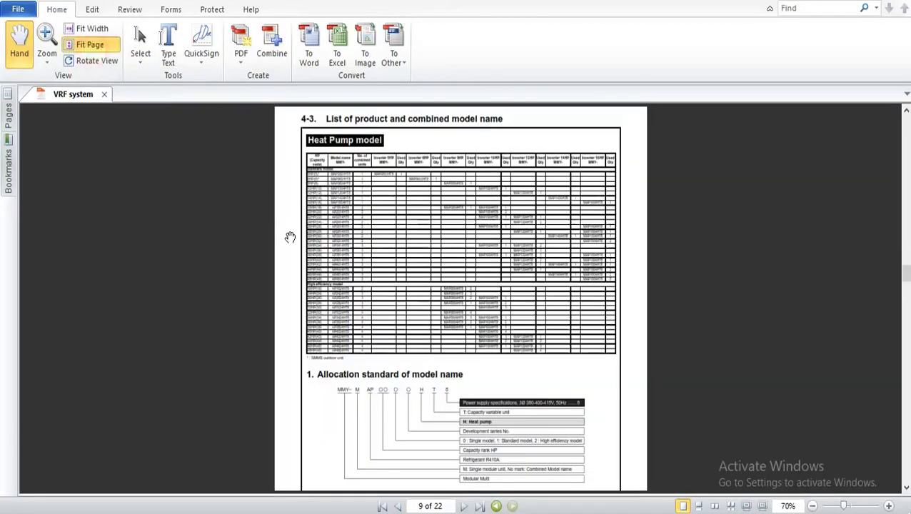
scroll(290, 236, "down", 4)
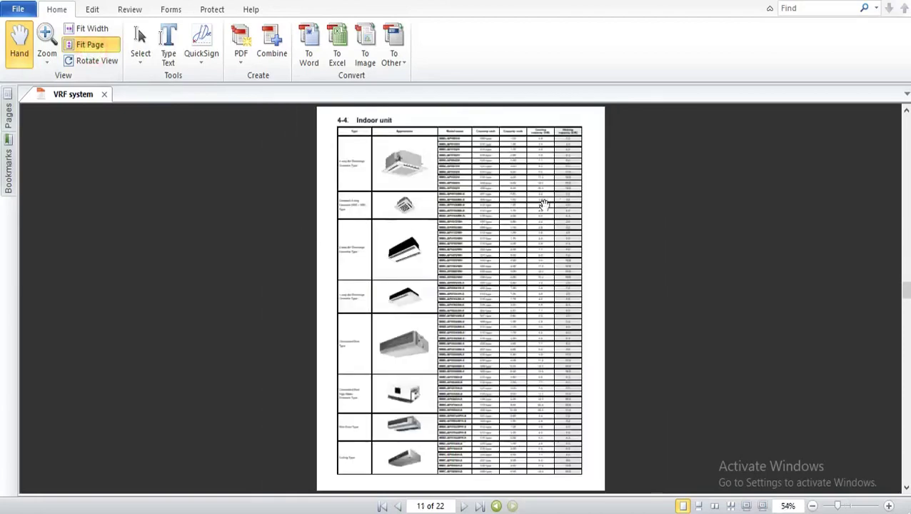
scroll(591, 163, "up", 4)
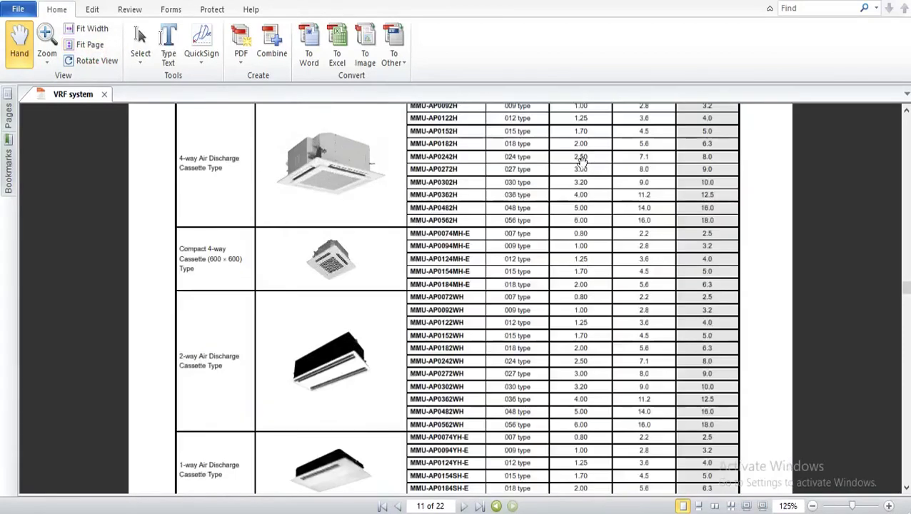
scroll(590, 171, "up", 1)
scroll(584, 321, "down", 2)
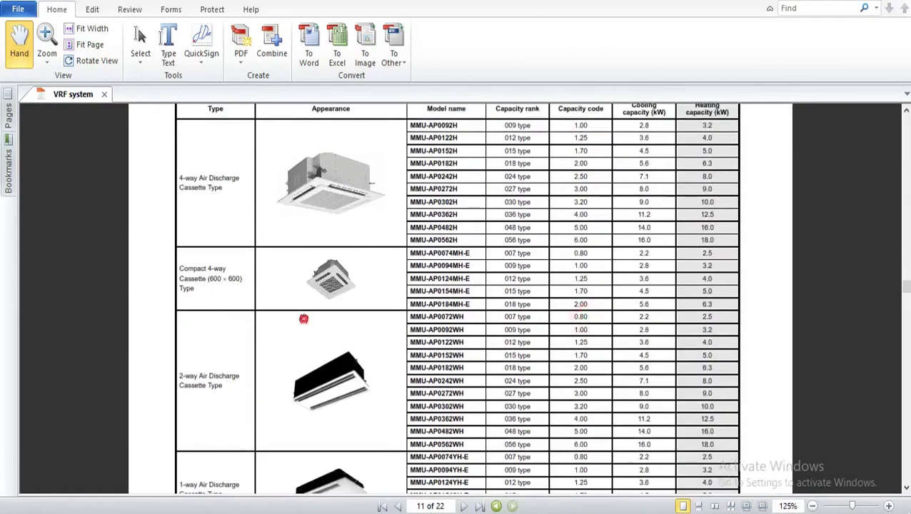
scroll(303, 318, "down", 2)
scroll(302, 331, "down", 7)
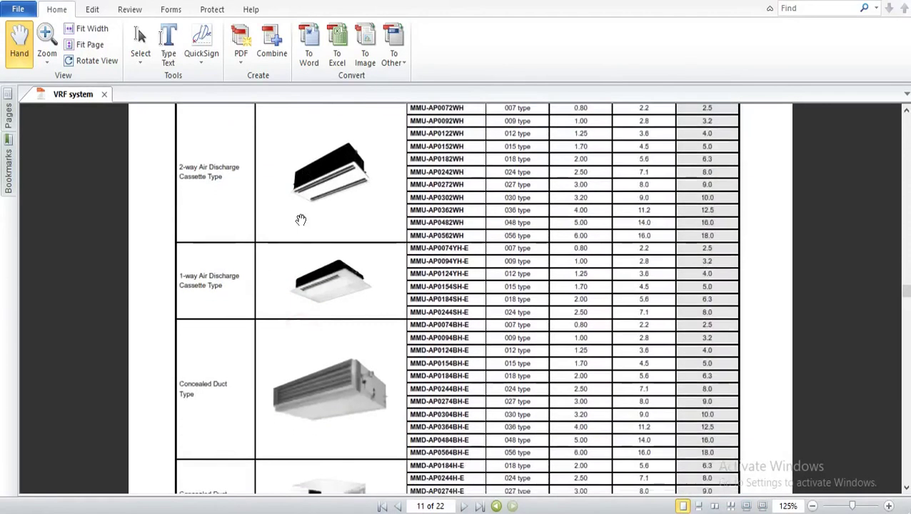
scroll(315, 258, "down", 4)
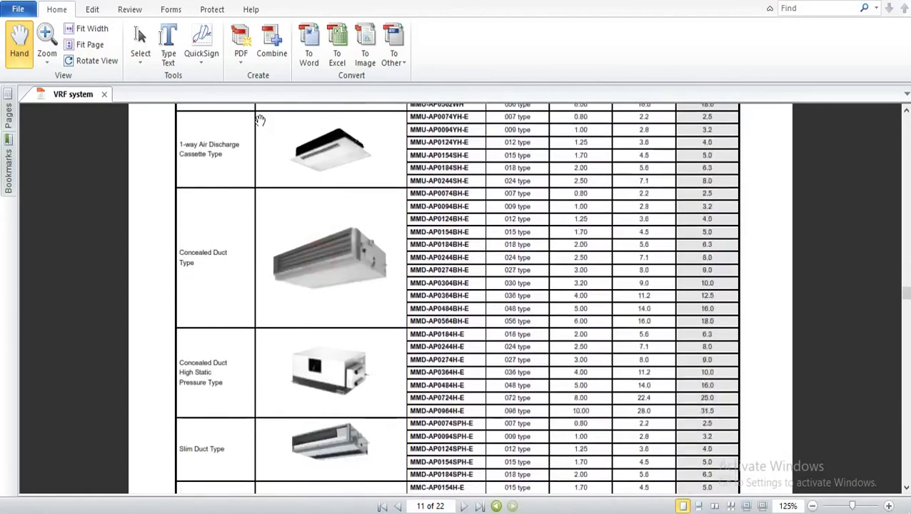
left_click(84, 44)
scroll(355, 233, "down", 3)
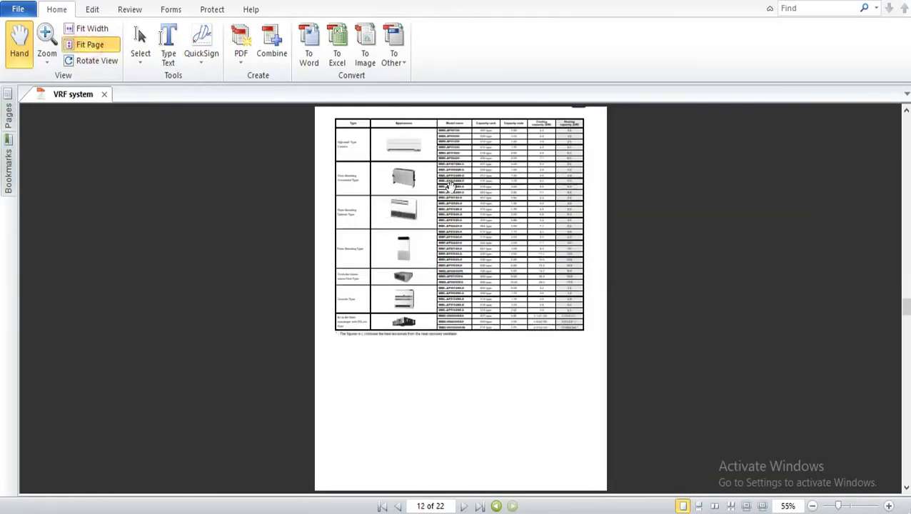
scroll(457, 177, "up", 2)
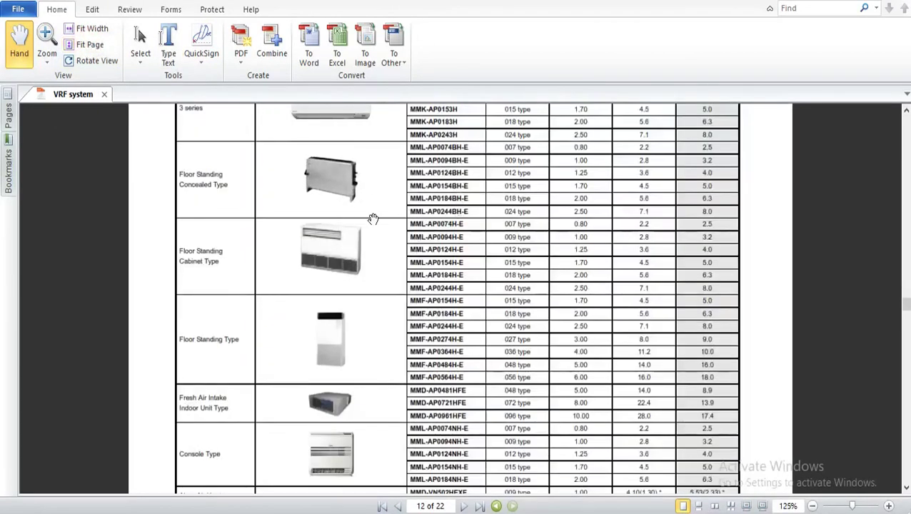
left_click(99, 45)
scroll(498, 205, "up", 2)
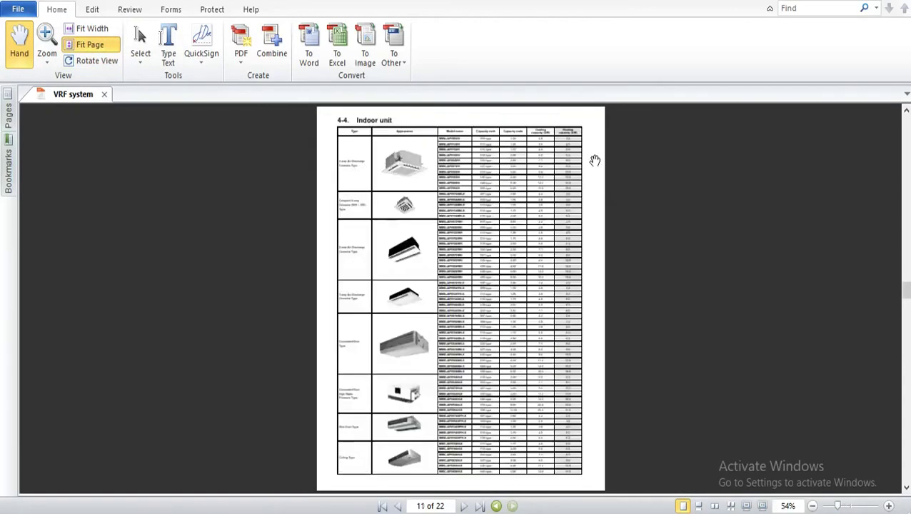
Review the indoor unit table at 150% zoom, panning through its rows.
scroll(595, 161, "up", 2)
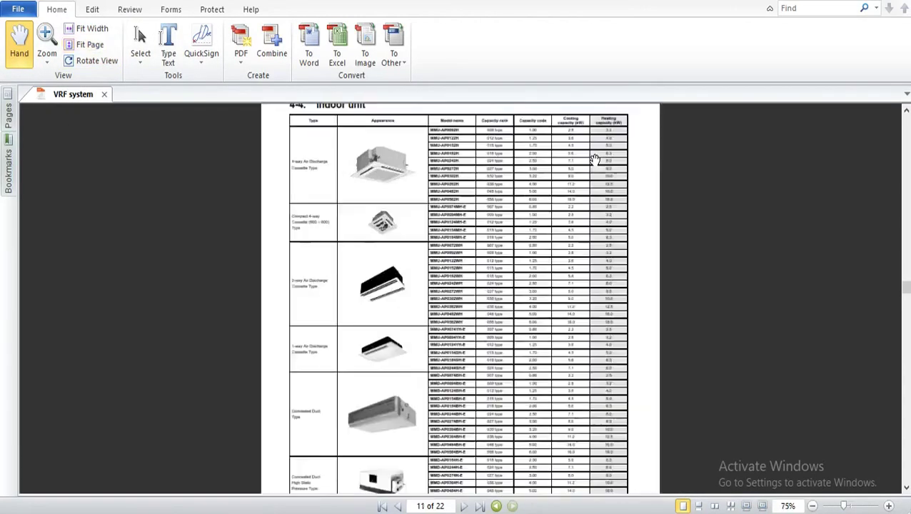
scroll(596, 160, "up", 2)
scroll(592, 196, "up", 2)
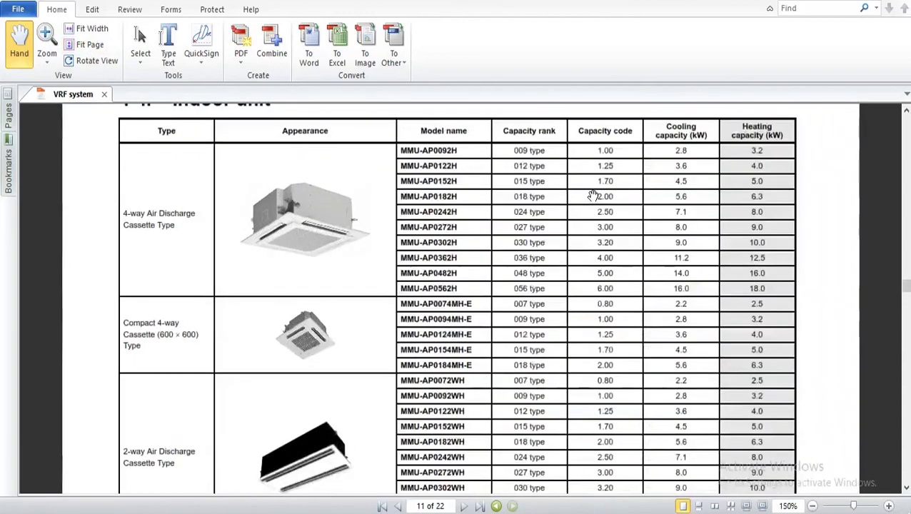
left_click_drag(606, 259, 595, 229)
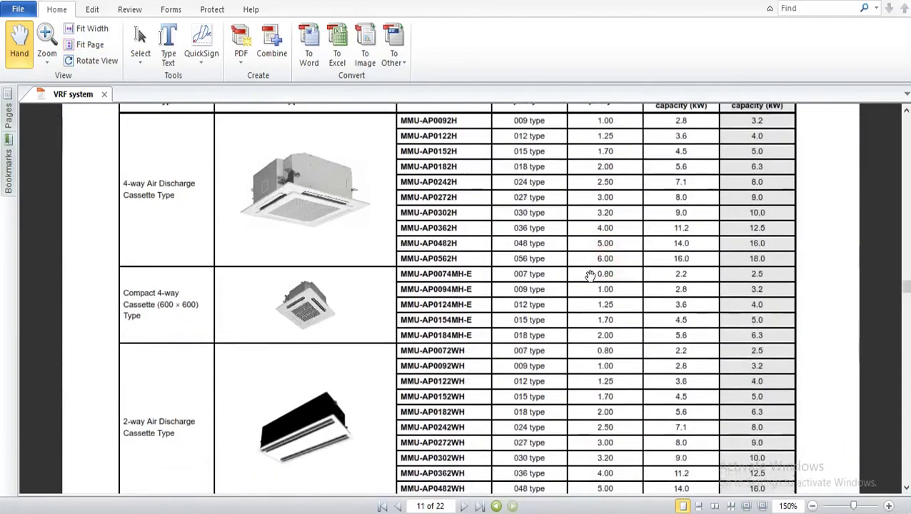
scroll(591, 300, "up", 1)
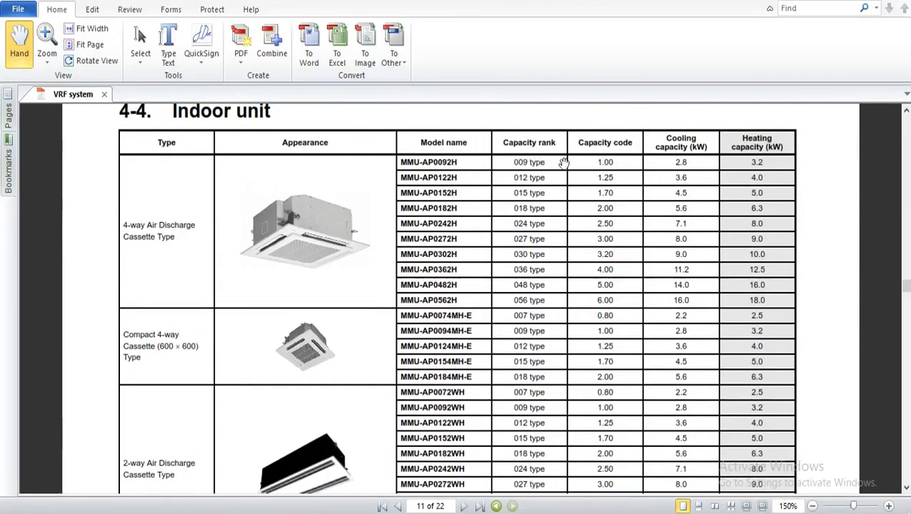
scroll(537, 187, "down", 1)
scroll(537, 187, "up", 1)
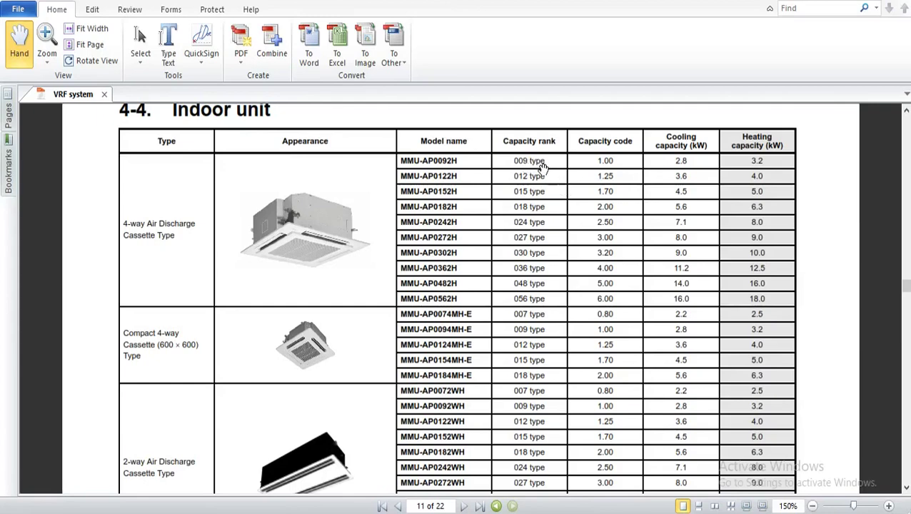
scroll(543, 226, "down", 1)
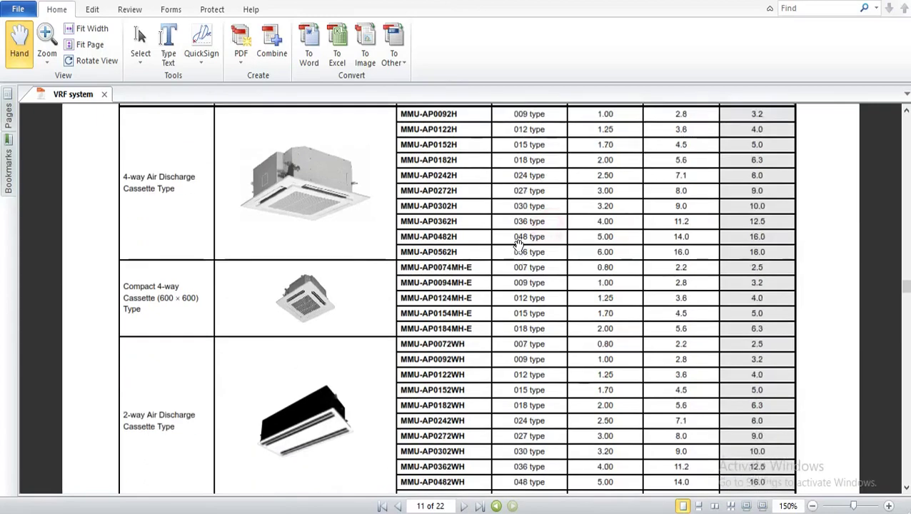
scroll(532, 232, "up", 1)
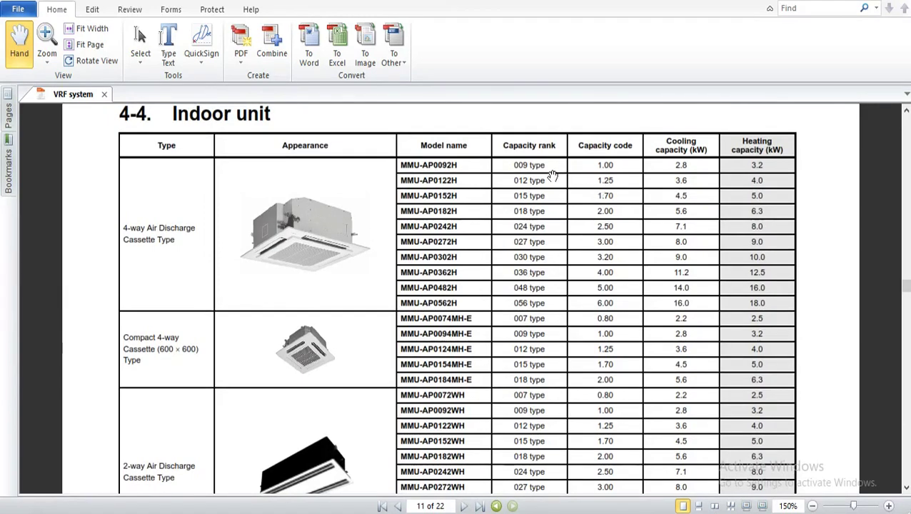
left_click(607, 290)
scroll(516, 327, "down", 1)
scroll(515, 327, "up", 1)
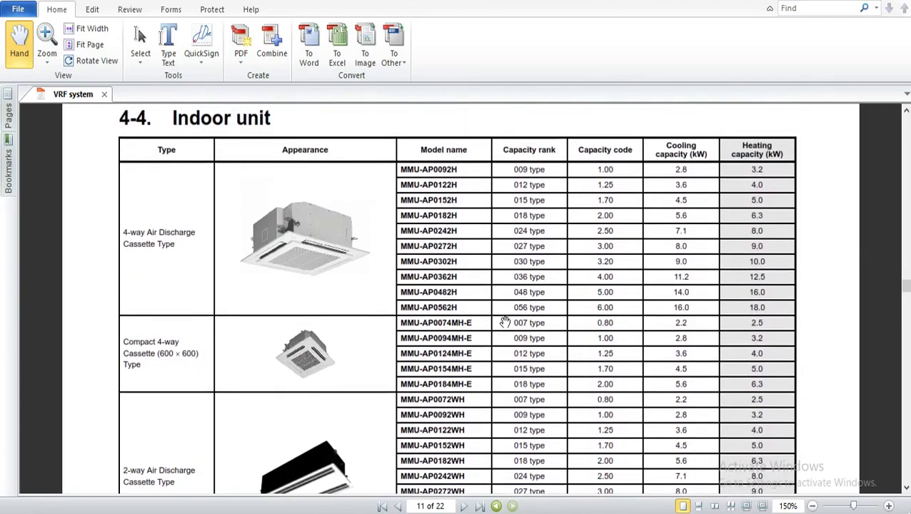
Fit the page and move to page 13's table 6-3-2 of maximum connectable indoor units.
left_click(96, 45)
scroll(353, 309, "down", 2)
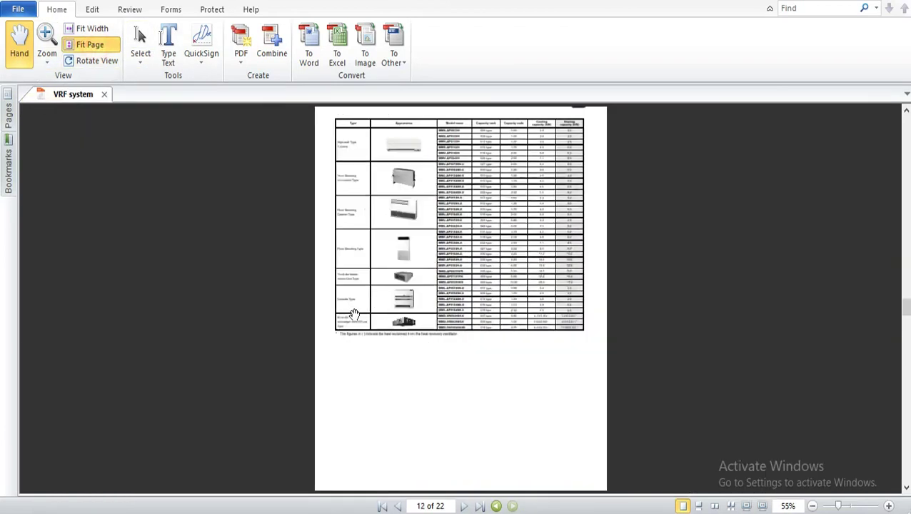
scroll(352, 310, "down", 1)
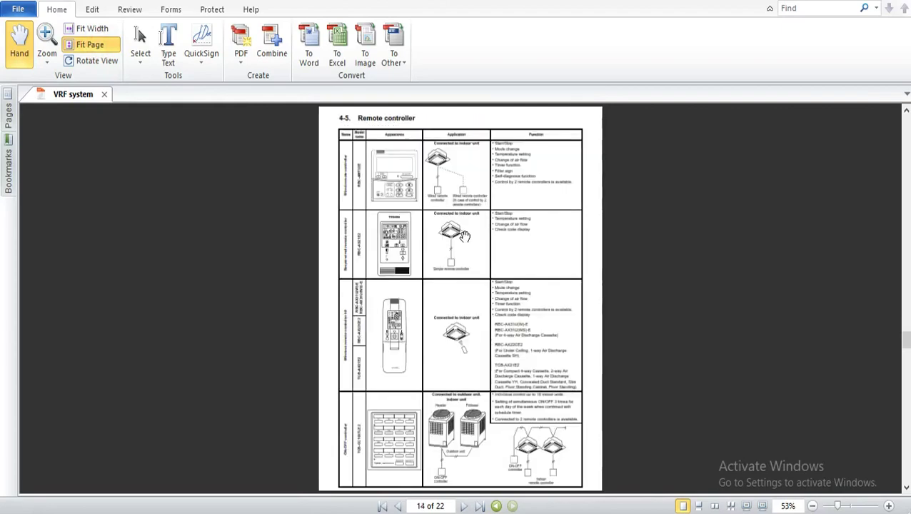
scroll(464, 236, "up", 1)
scroll(494, 165, "up", 2)
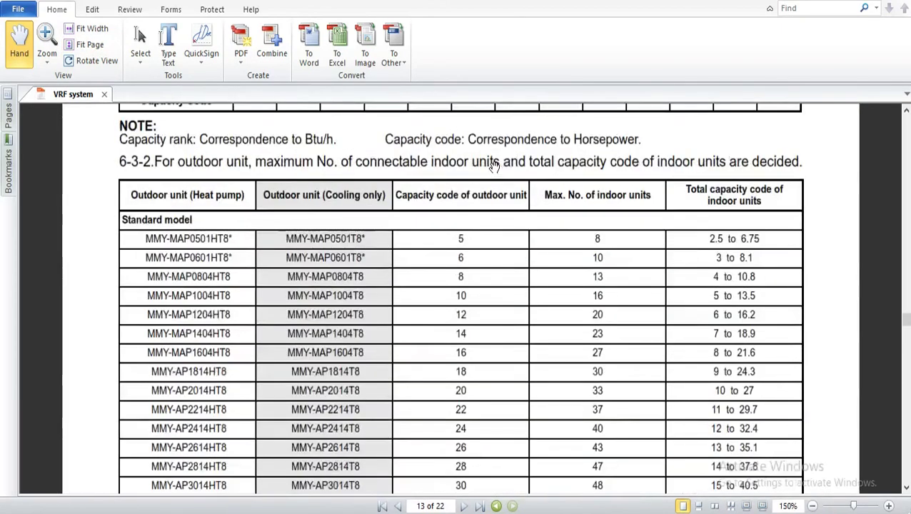
scroll(495, 166, "up", 3)
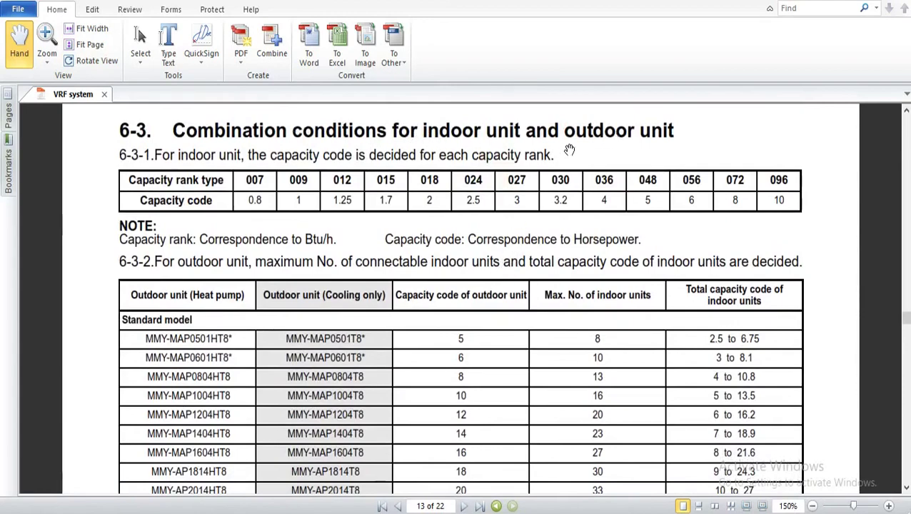
scroll(573, 238, "down", 1)
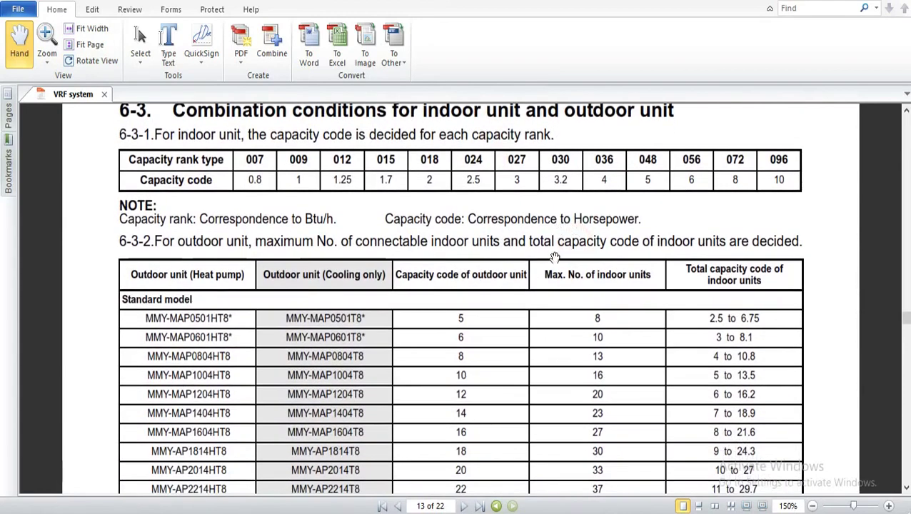
left_click(548, 299)
scroll(548, 298, "down", 2)
scroll(553, 254, "up", 3)
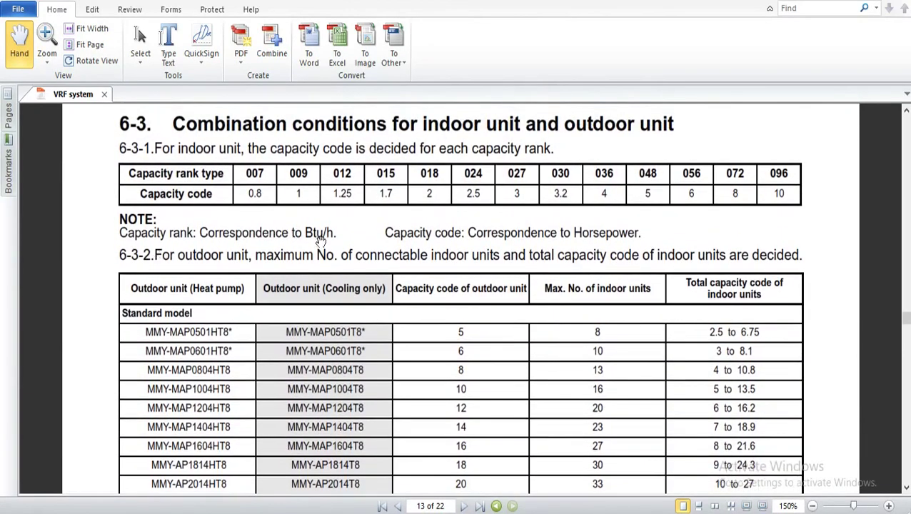
left_click(411, 252)
scroll(411, 251, "up", 1)
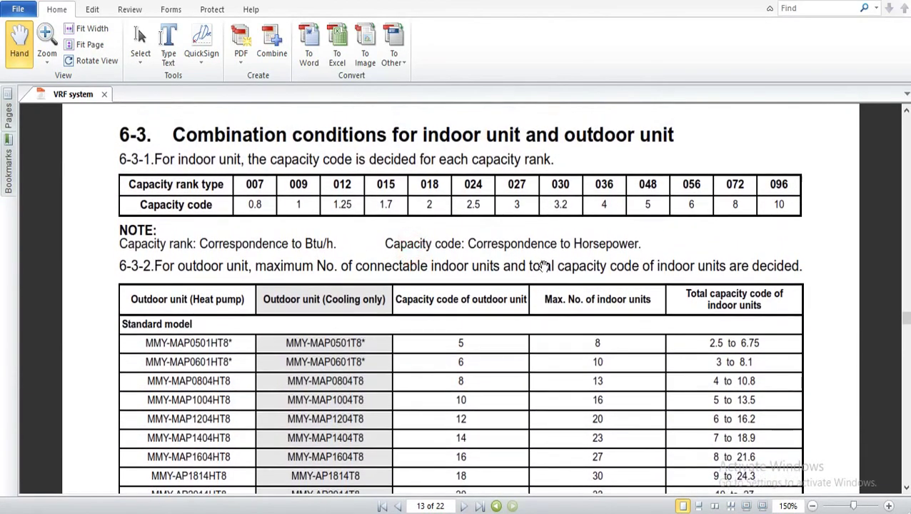
left_click_drag(560, 274, 557, 150)
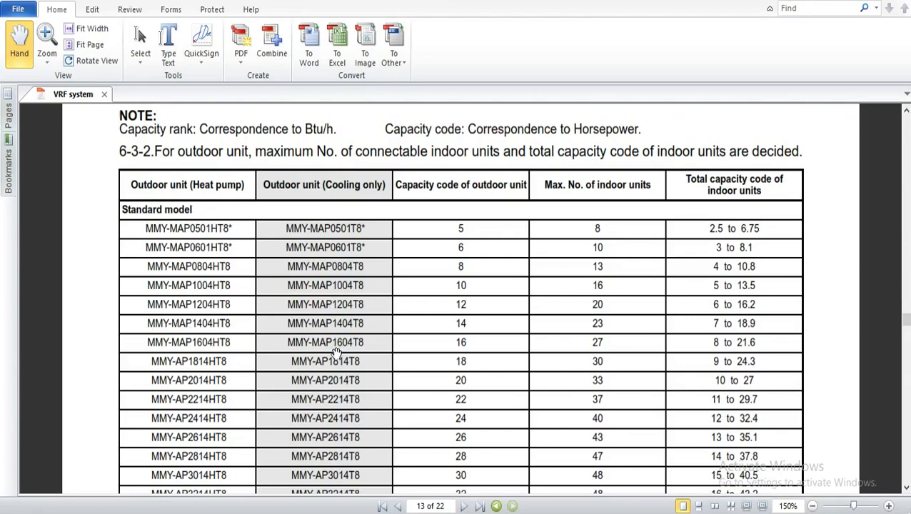
scroll(325, 360, "down", 8)
scroll(241, 325, "down", 6)
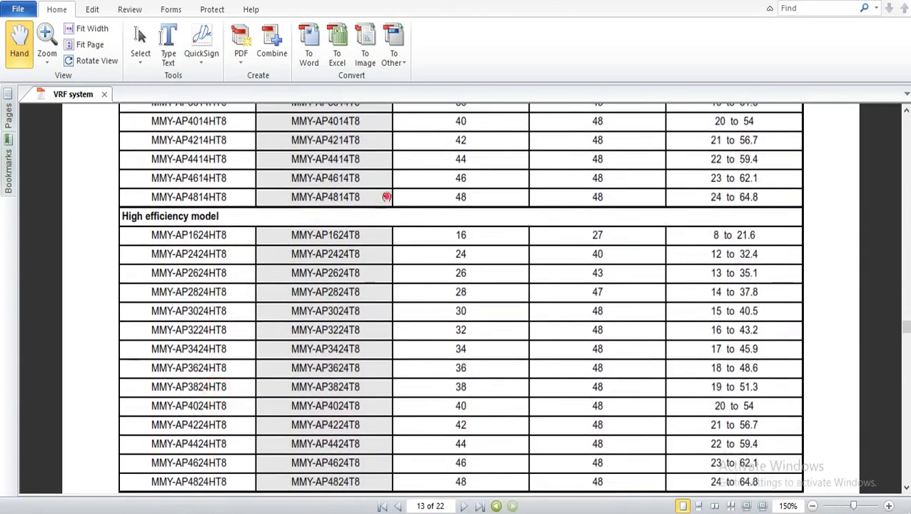
scroll(443, 207, "up", 12)
scroll(472, 367, "up", 2)
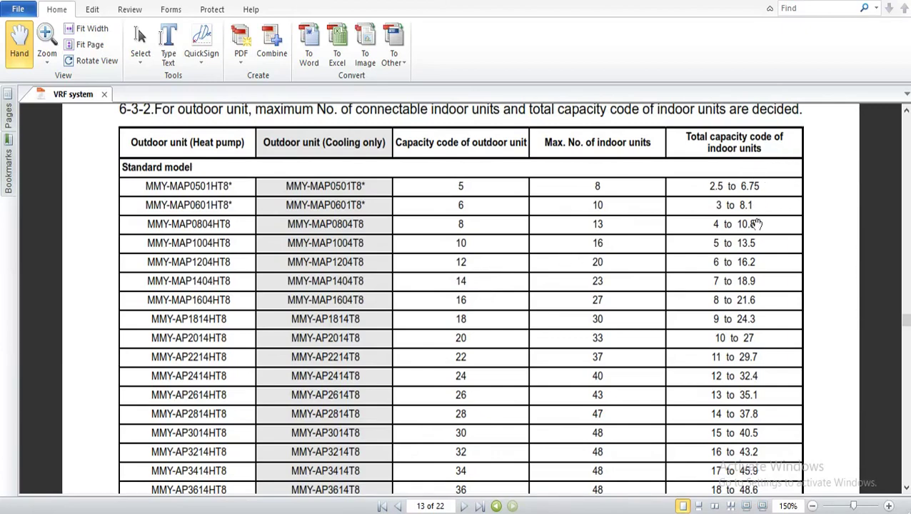
mouse_move(726, 279)
left_mouse_down()
mouse_move(734, 250)
mouse_move(723, 289)
left_mouse_up()
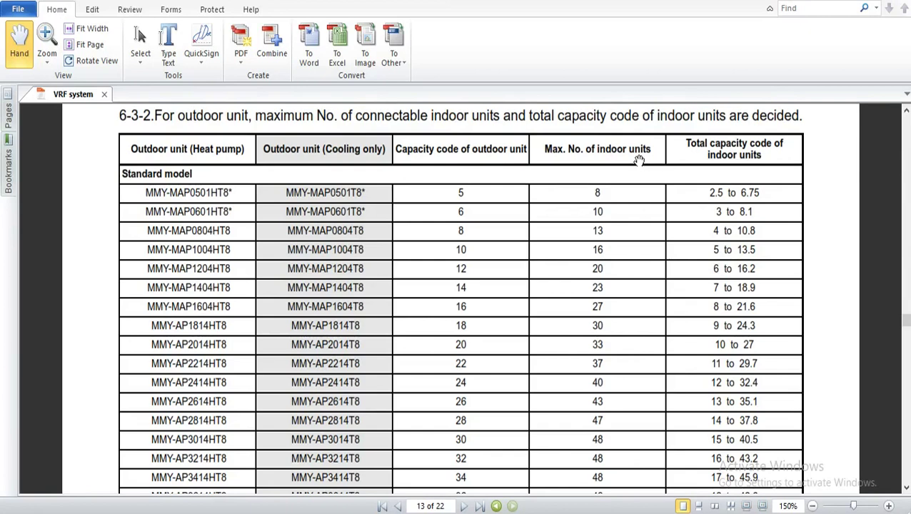
Fit the page and scroll down to page 17's 8 HP basic system example.
left_click(741, 277)
left_click(91, 45)
scroll(311, 185, "down", 5)
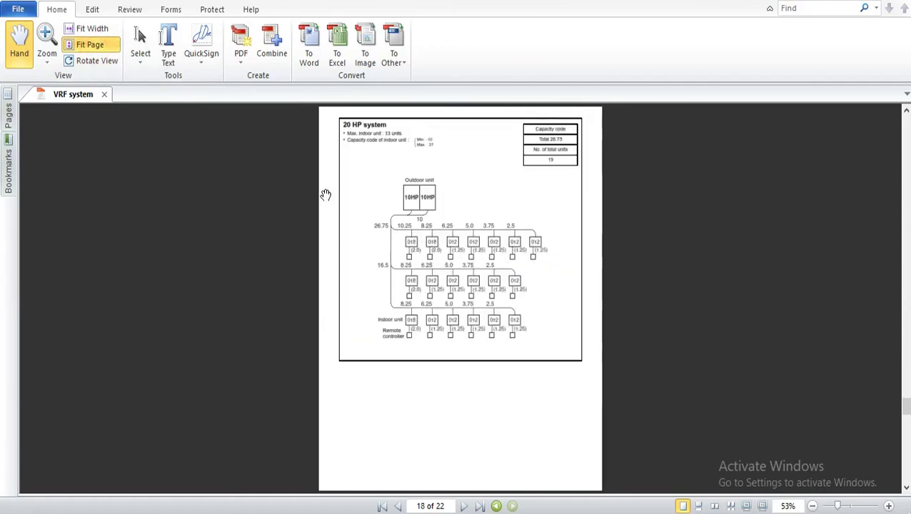
scroll(325, 195, "up", 1)
scroll(558, 205, "up", 4)
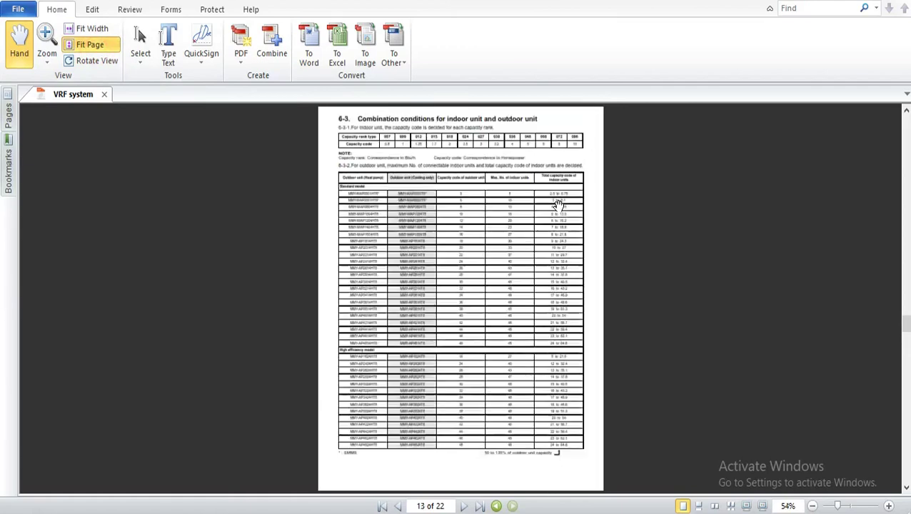
scroll(557, 205, "down", 4)
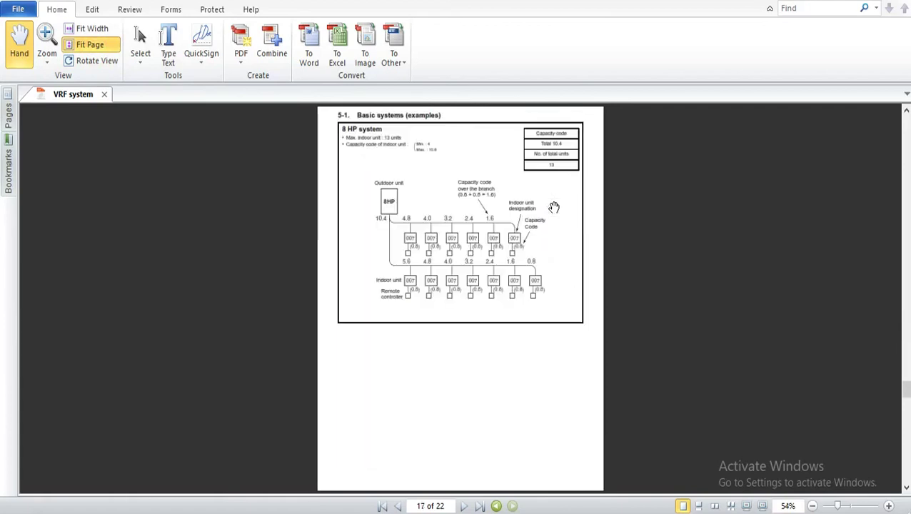
scroll(554, 207, "up", 3)
Zoom to 100% and pan the 8 HP diagram to read its capacity codes (total 10.4, 13 units).
left_click_drag(549, 199, 564, 262)
left_click_drag(517, 354, 377, 258)
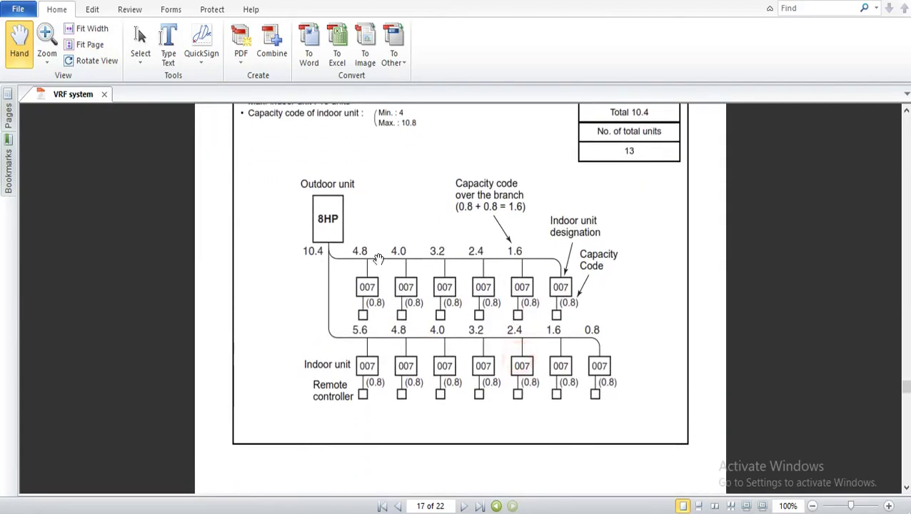
left_click_drag(414, 324, 422, 367)
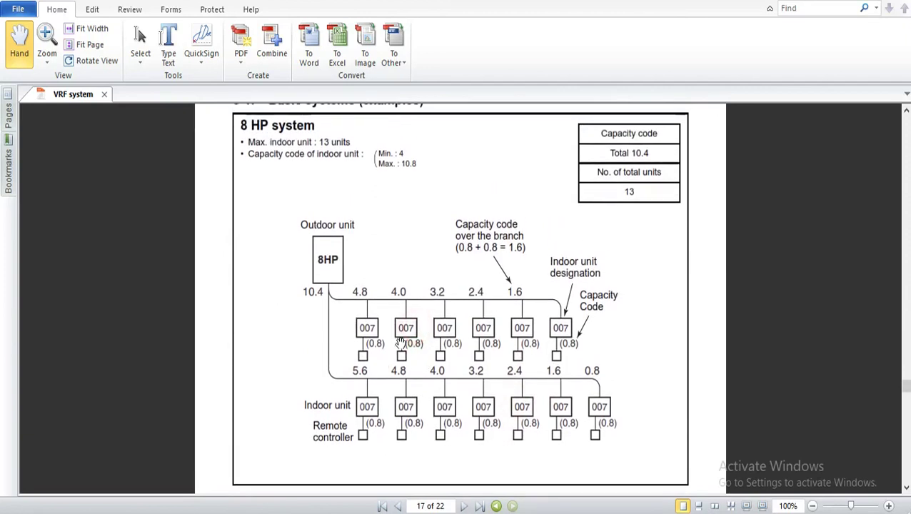
left_click_drag(413, 346, 416, 318)
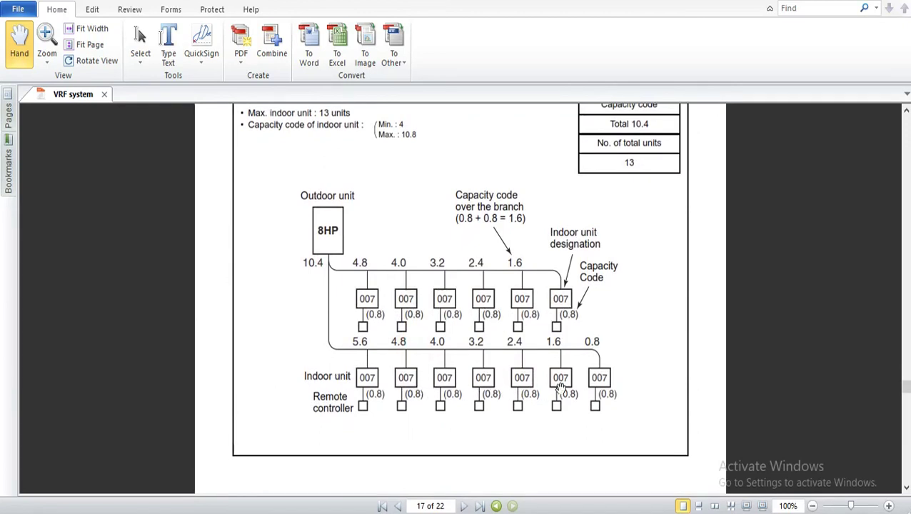
left_click_drag(636, 286, 635, 324)
left_click(652, 184)
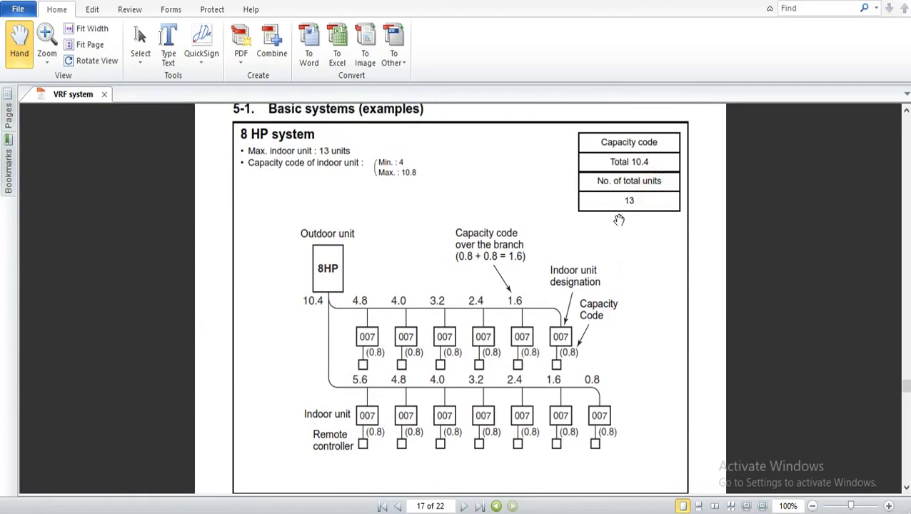
left_click_drag(626, 275, 639, 233)
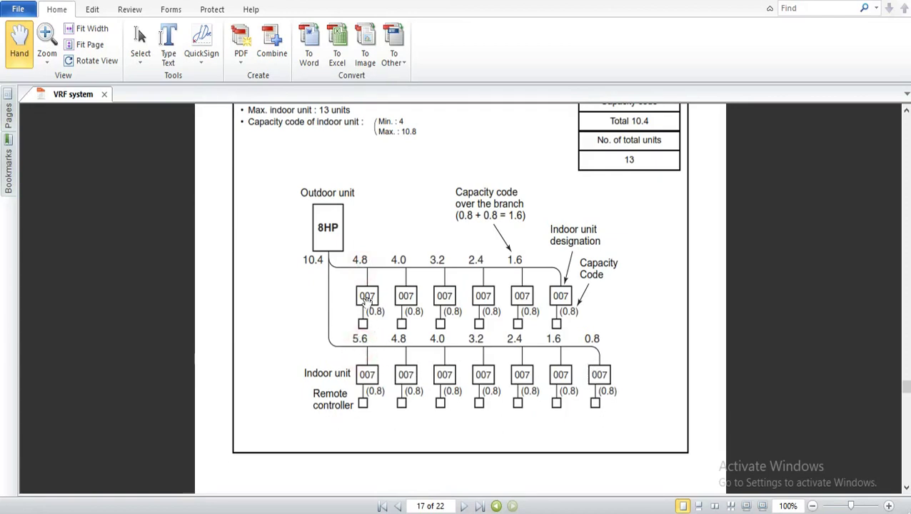
left_click(360, 350)
left_click(318, 263)
scroll(403, 228, "up", 2)
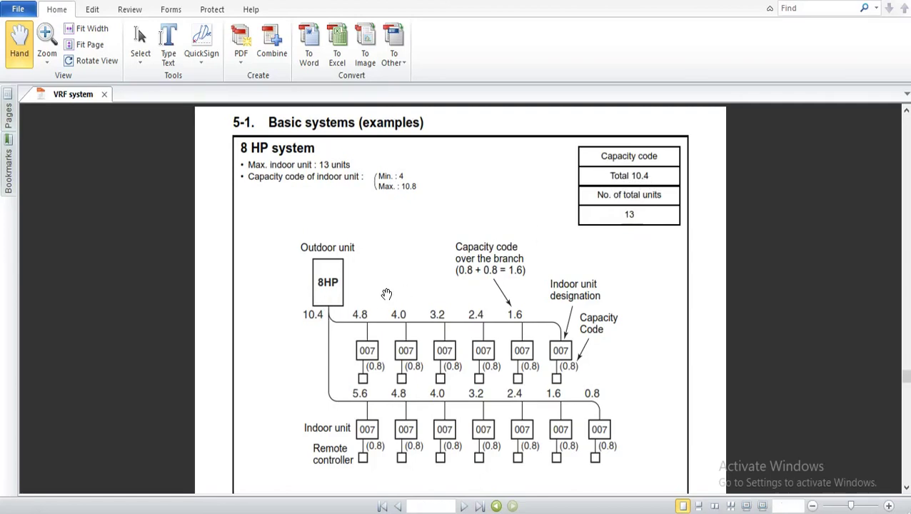
Scroll up to page 13's table 6-3-2, read it at 125%, then fit the page.
scroll(386, 294, "up", 10)
scroll(425, 283, "up", 15)
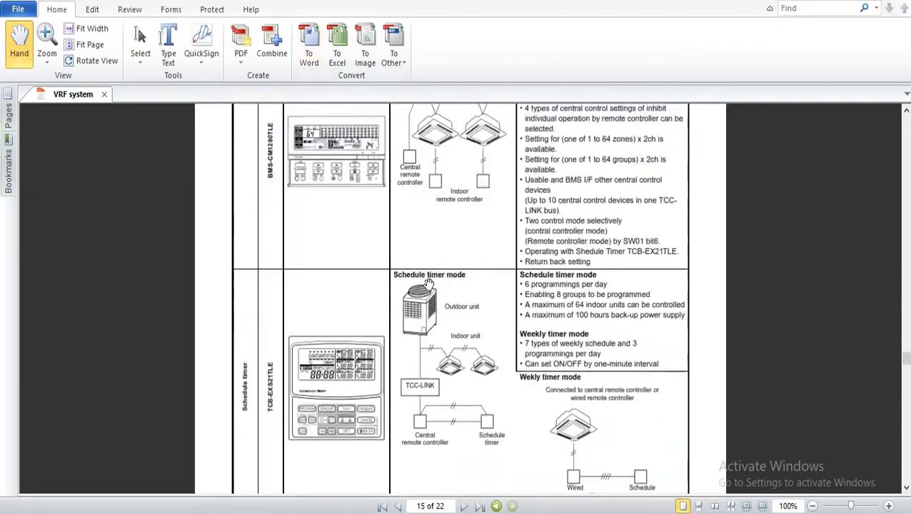
scroll(433, 284, "up", 10)
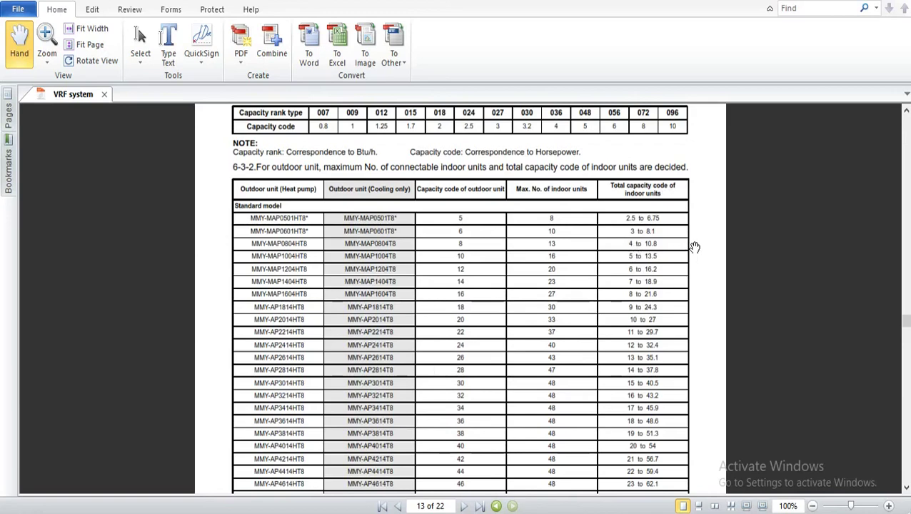
scroll(704, 251, "up", 1)
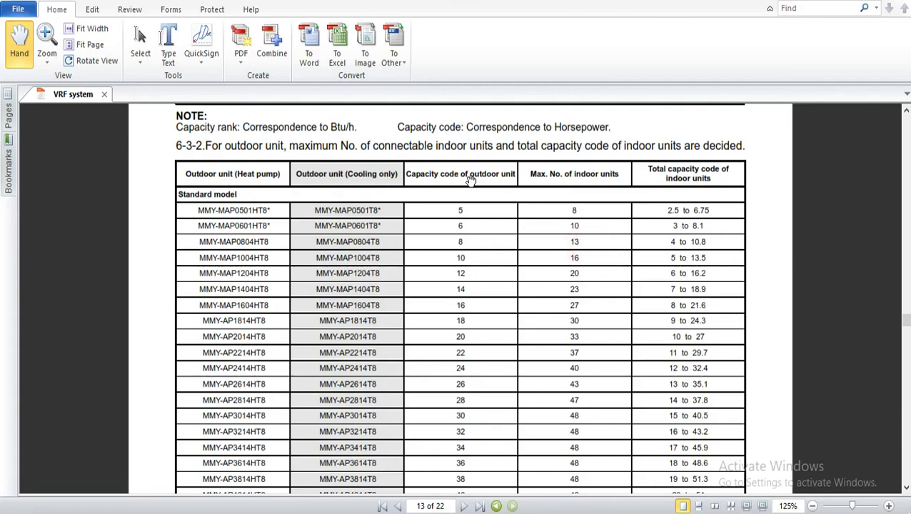
left_click(471, 243)
left_click(468, 243)
left_click(340, 243)
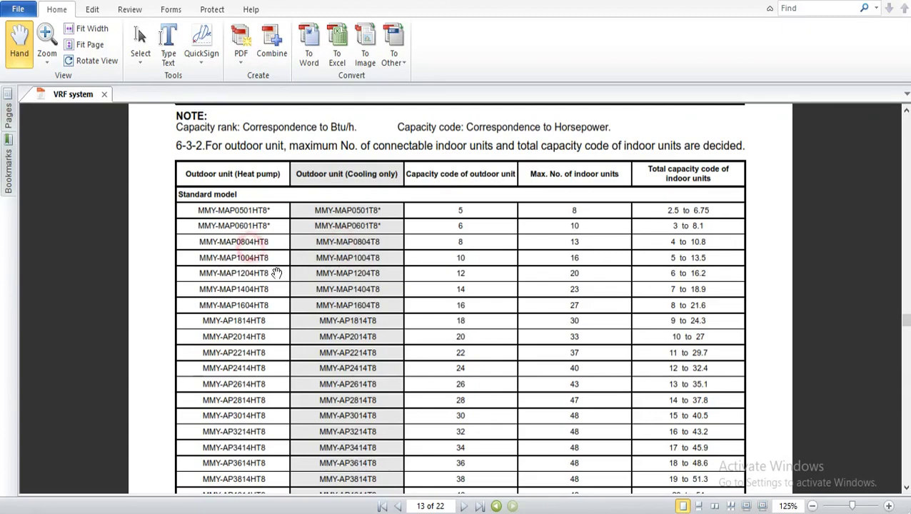
scroll(346, 361, "down", 5)
scroll(346, 350, "up", 5)
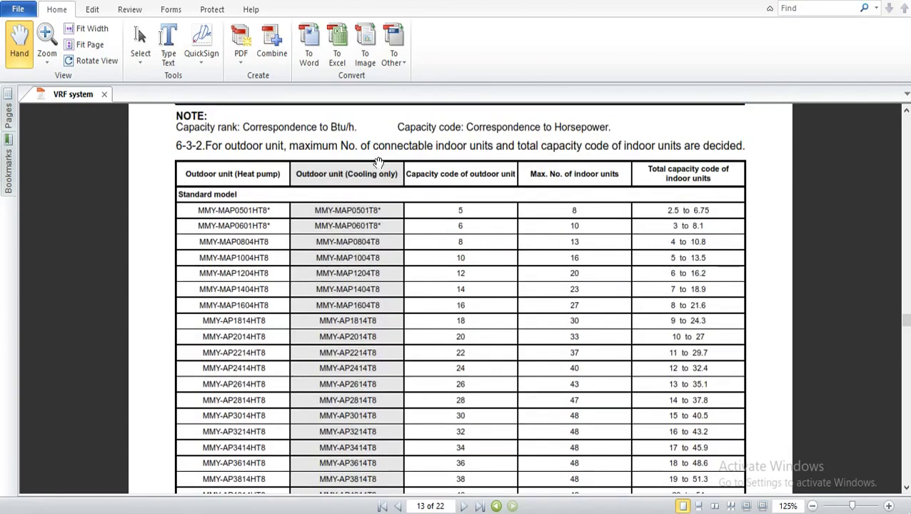
Scroll to page 19 and view the 40 HP diagram's unit rows at actual size.
left_click(98, 50)
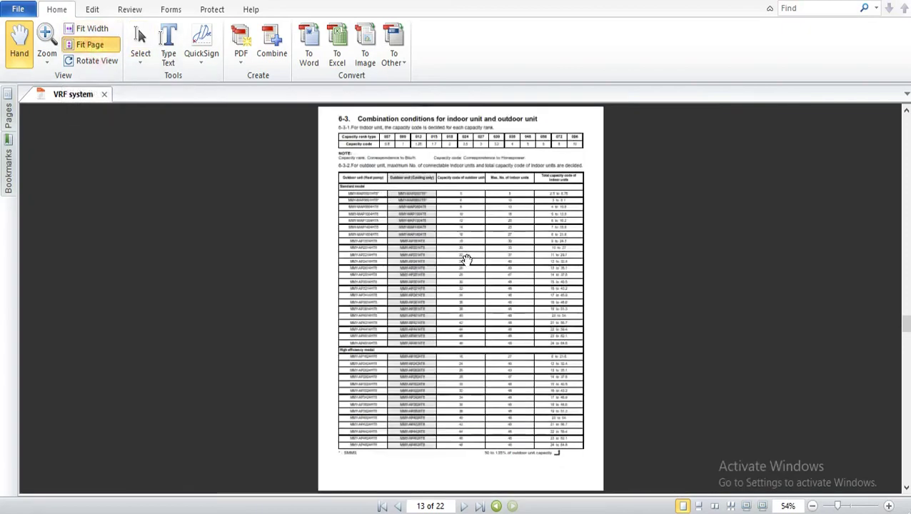
scroll(458, 259, "down", 3)
scroll(458, 259, "down", 3)
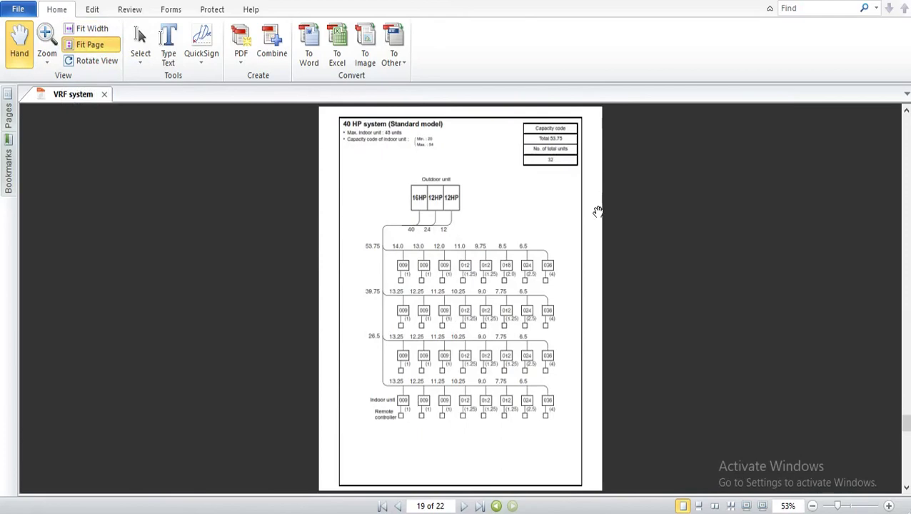
key("ctrl+1")
left_click_drag(597, 221, 580, 166)
left_click_drag(604, 309, 547, 227)
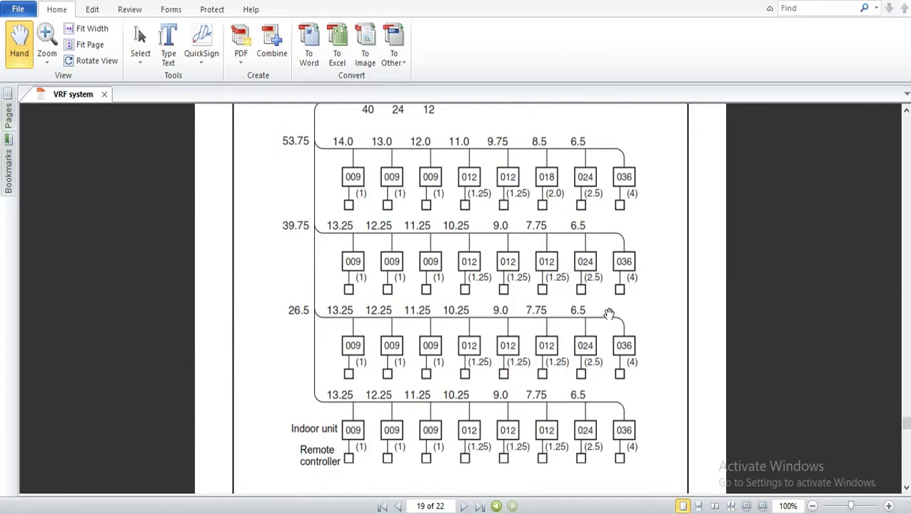
Zoom to 75% and pan to the 40 HP heading, capacity table and totals box.
scroll(607, 307, "down", 1)
scroll(604, 258, "up", 3)
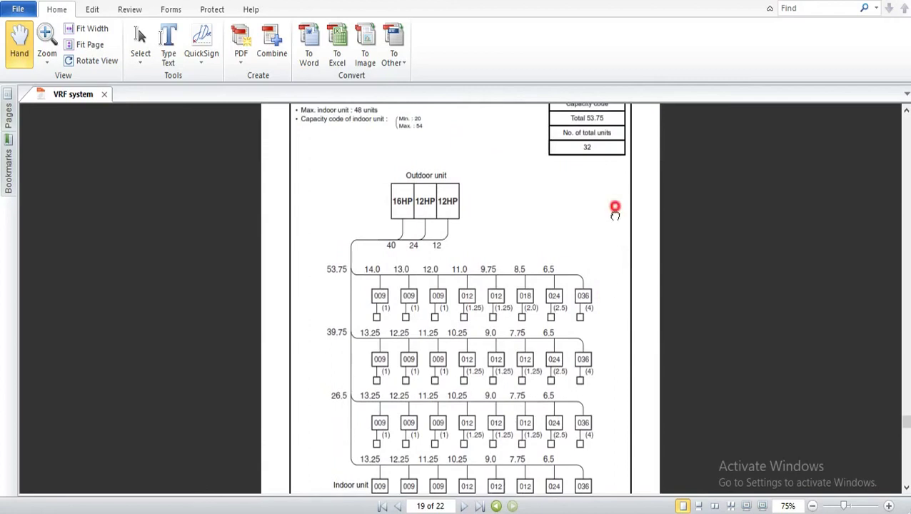
scroll(615, 212, "up", 1)
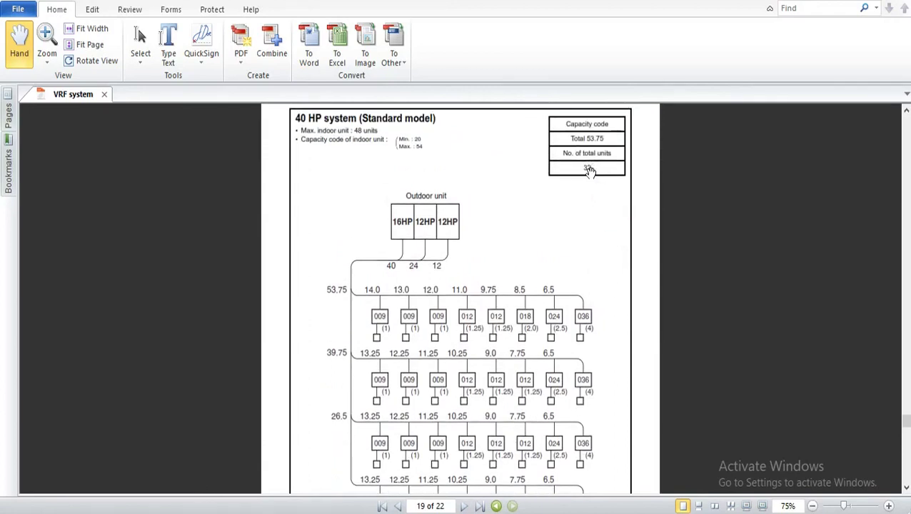
scroll(580, 220, "down", 4)
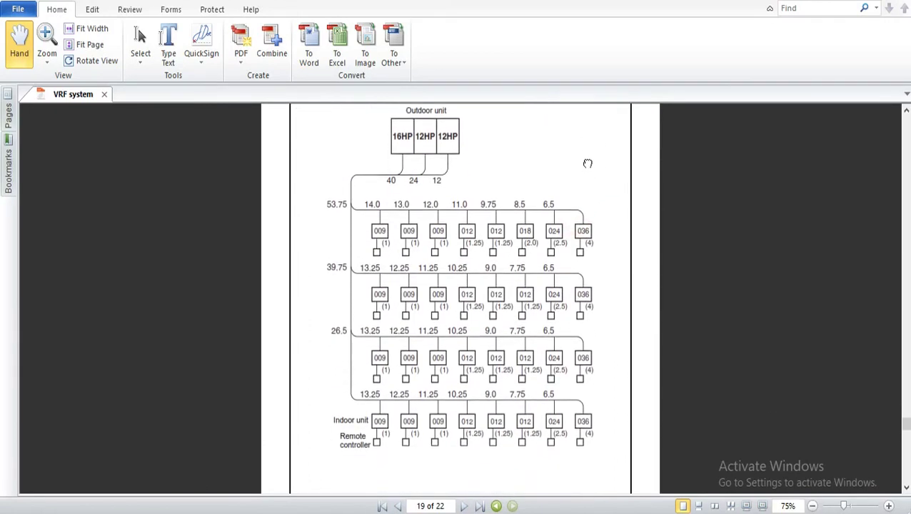
left_click(365, 400)
left_click(383, 327)
left_click(346, 332)
left_click(347, 327)
left_click(366, 276)
left_click_drag(342, 274, 337, 350)
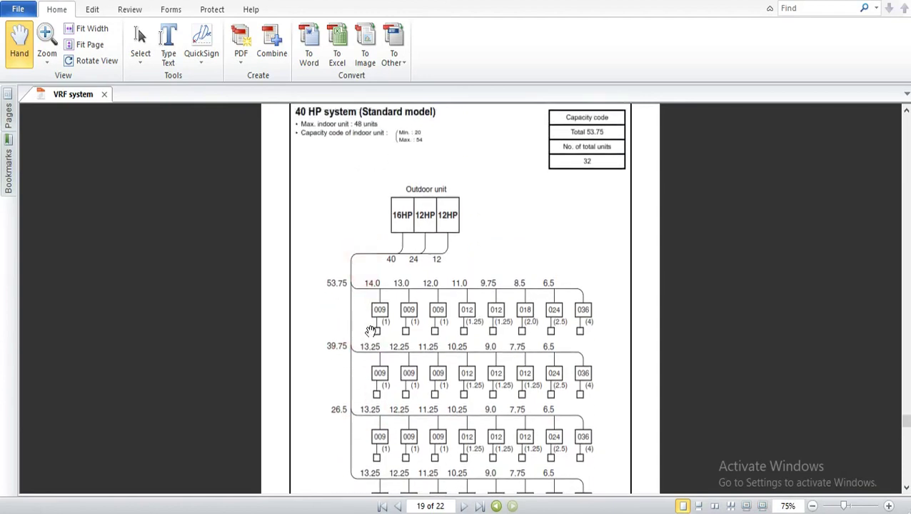
left_click(367, 287)
left_click_drag(365, 333, 390, 310)
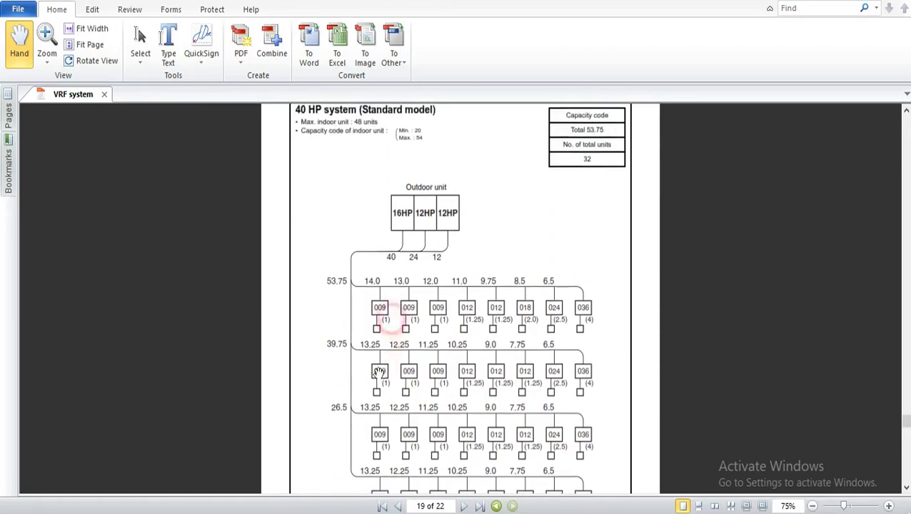
left_click(603, 135)
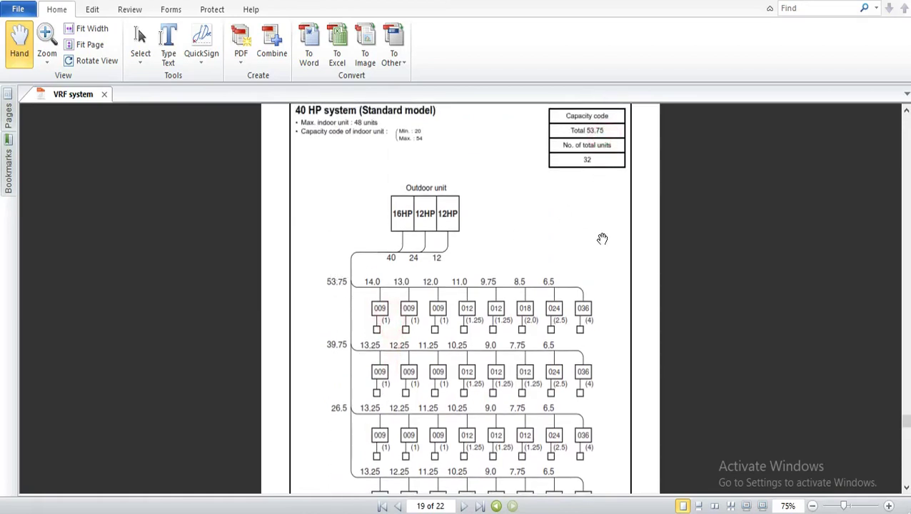
Scroll back up to page 14's Remote controller section 4-5.
scroll(596, 265, "down", 2)
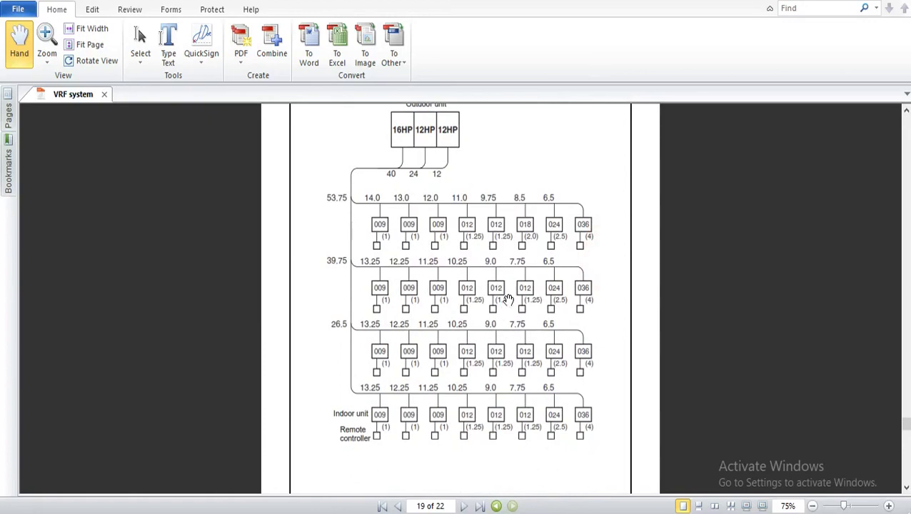
scroll(507, 300, "up", 1)
scroll(578, 167, "up", 1)
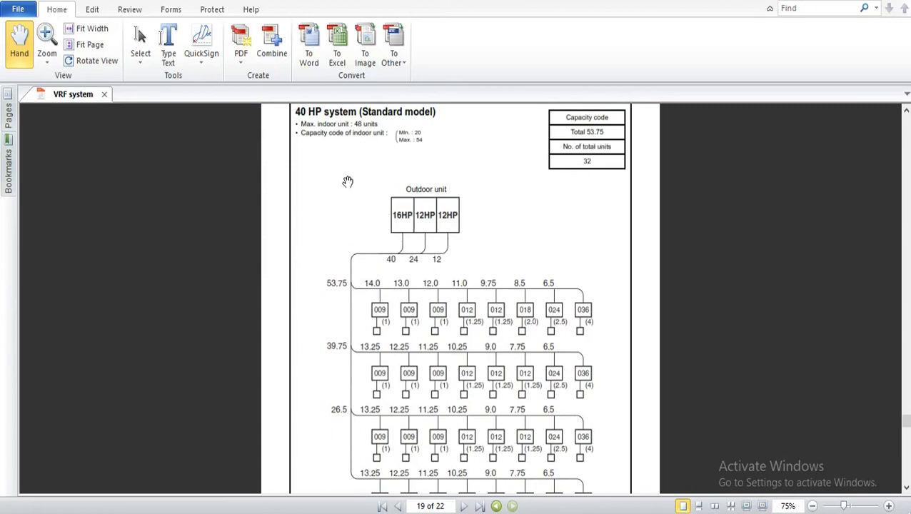
scroll(350, 133, "up", 1)
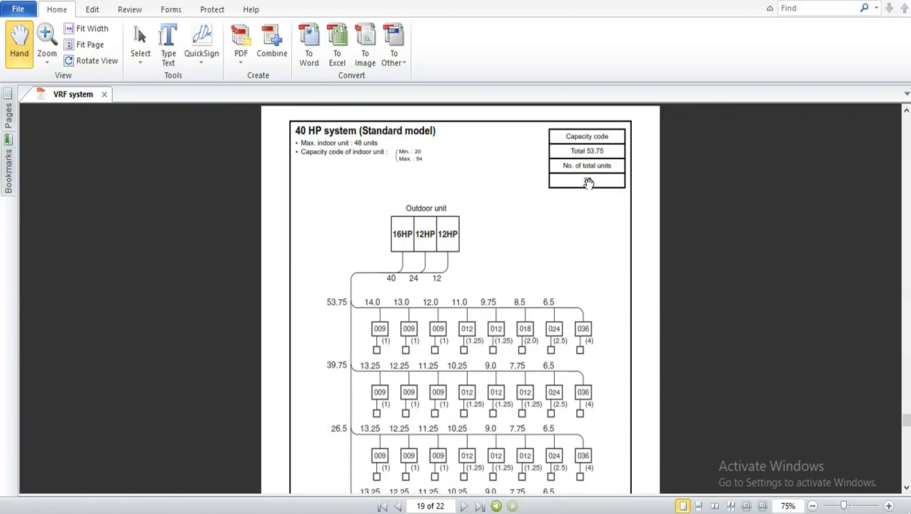
scroll(491, 374, "down", 2)
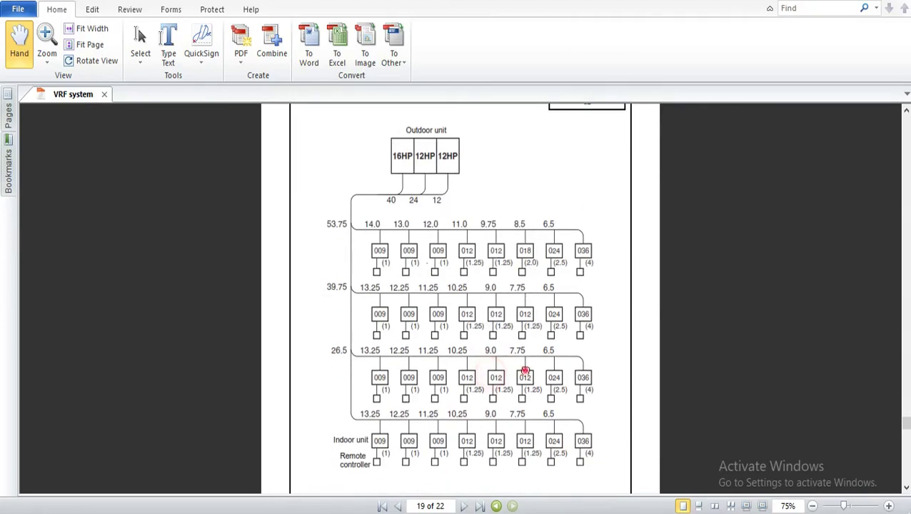
scroll(524, 372, "up", 2)
scroll(571, 260, "up", 15)
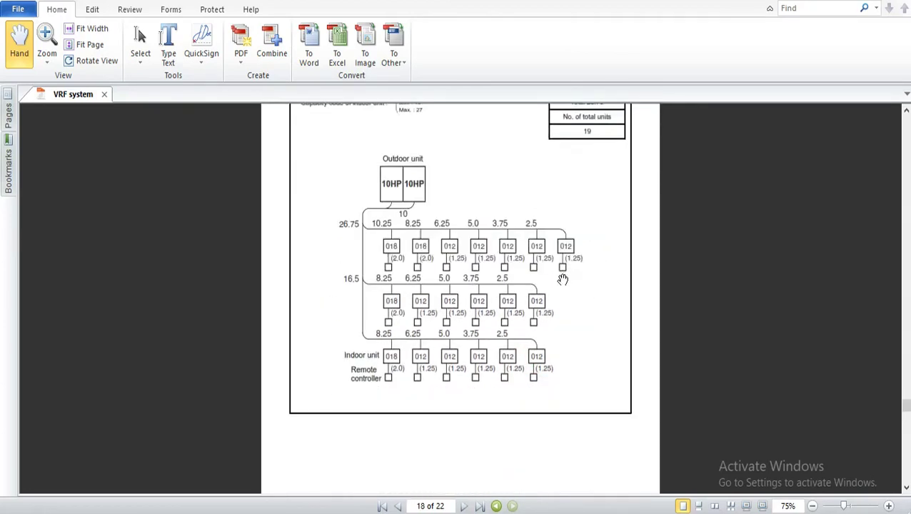
scroll(565, 289, "up", 10)
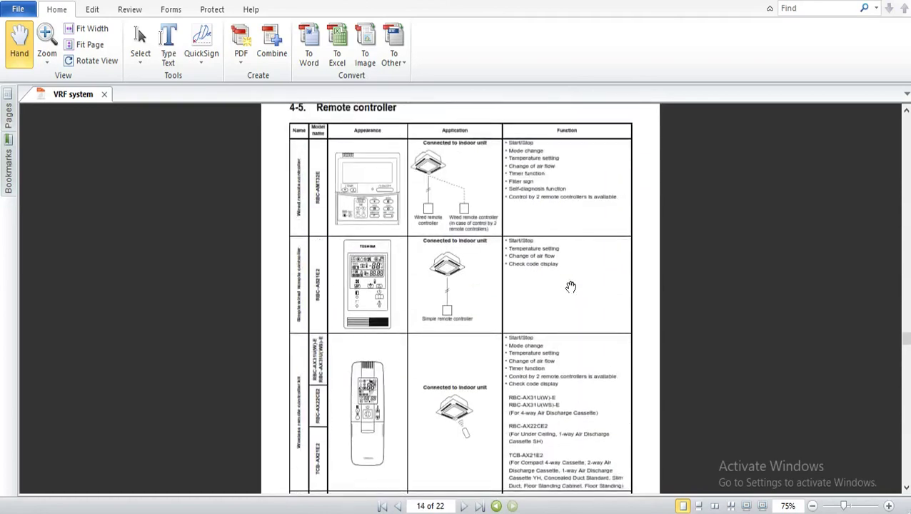
Pan page 13's outdoor unit table at 150% from its header down the model rows.
scroll(568, 284, "up", 1)
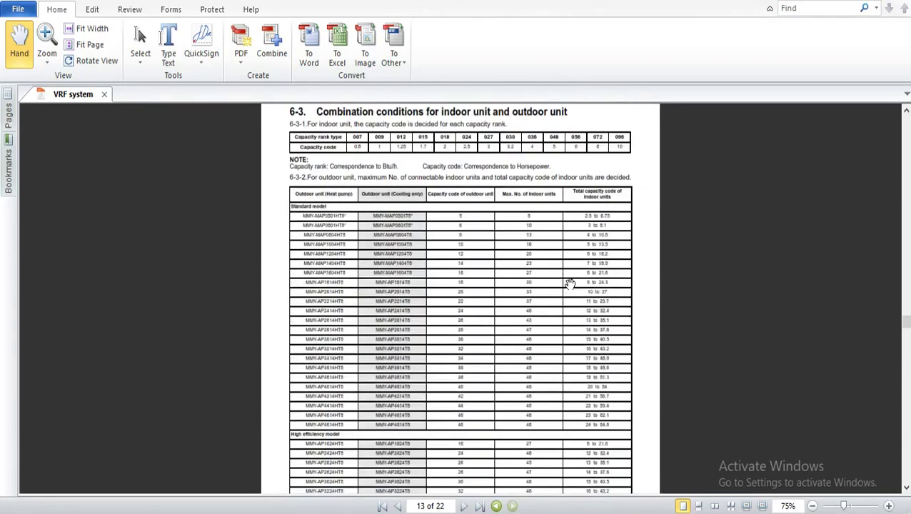
scroll(567, 284, "up", 3)
left_click_drag(586, 237, 586, 187)
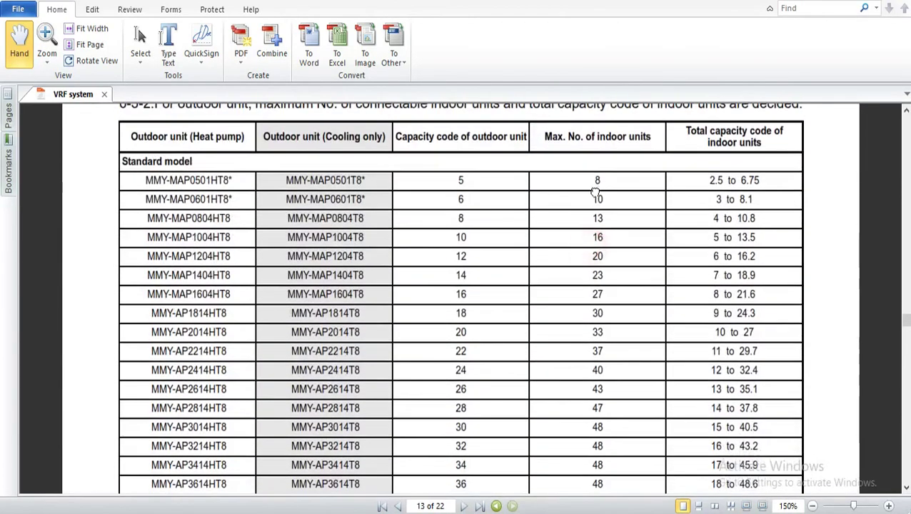
left_click_drag(587, 312, 586, 250)
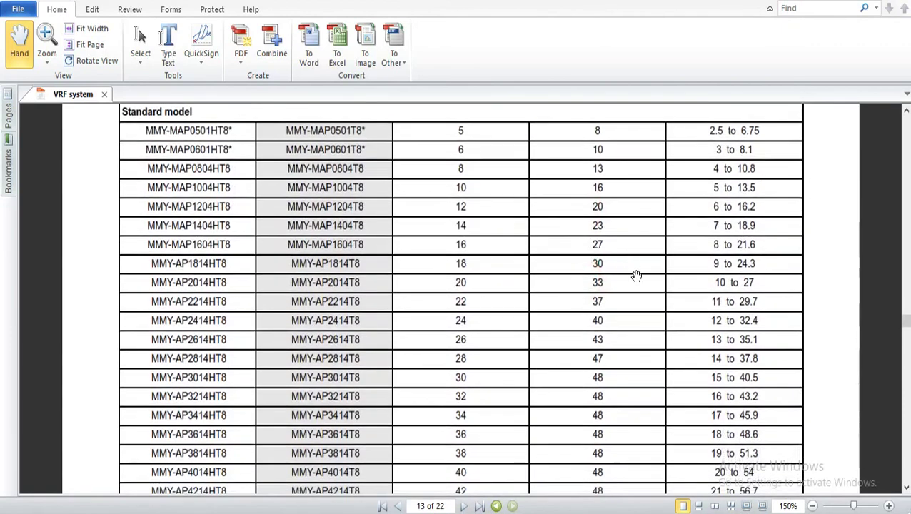
left_click_drag(690, 365, 698, 386)
scroll(716, 184, "up", 1)
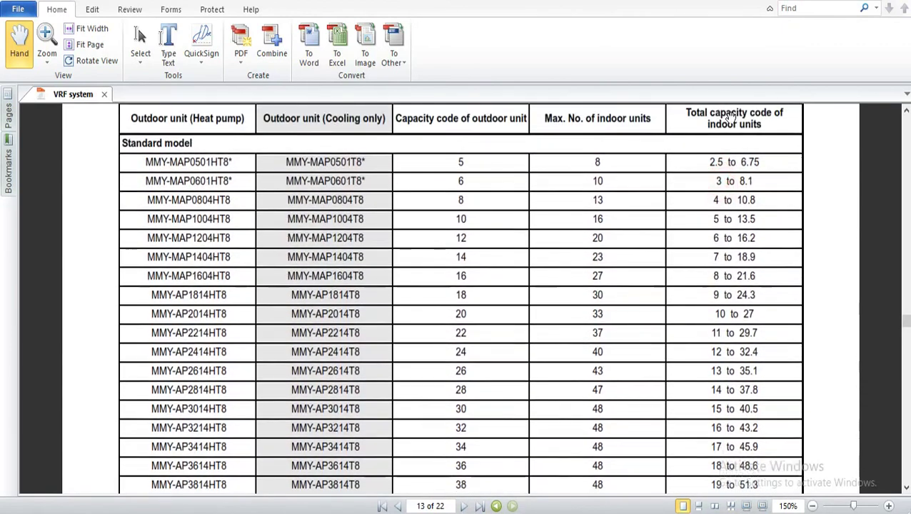
left_click_drag(722, 260, 723, 220)
scroll(736, 335, "down", 2)
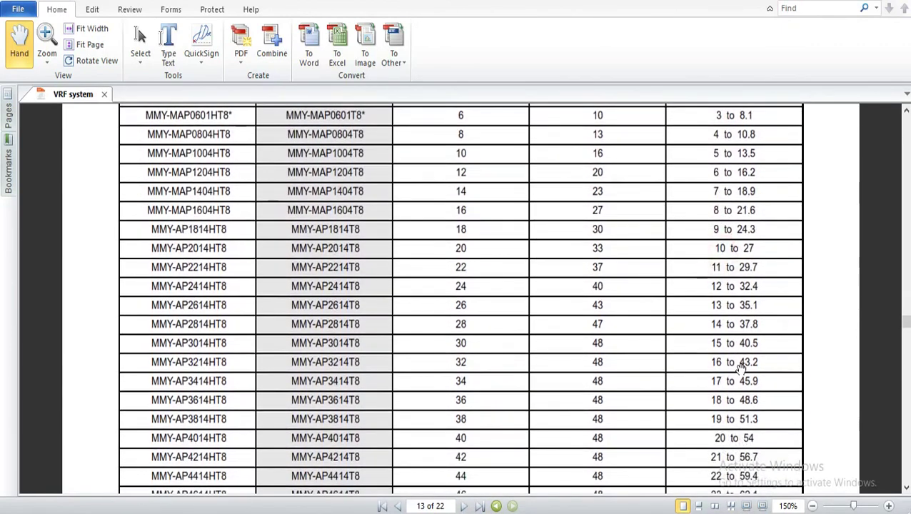
scroll(736, 360, "down", 2)
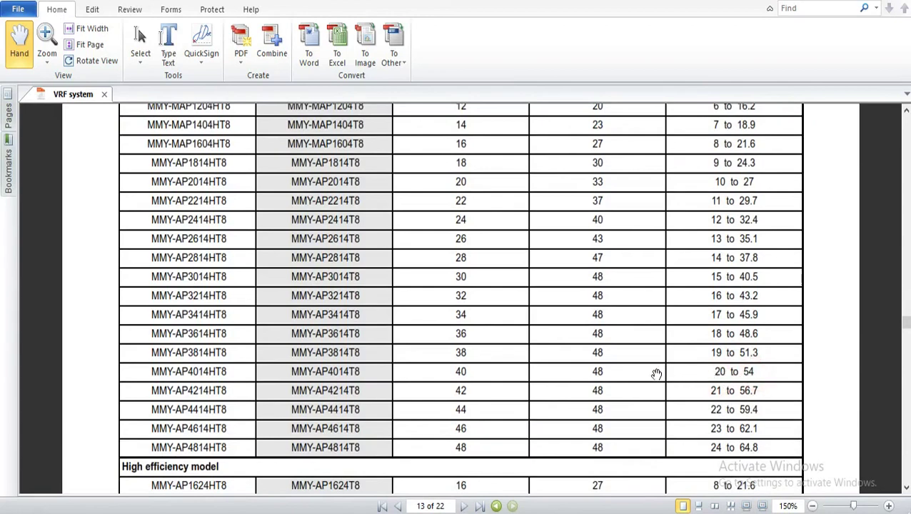
mouse_move(592, 232)
left_mouse_down()
mouse_move(597, 309)
mouse_move(622, 168)
mouse_move(626, 345)
left_mouse_up()
left_click(710, 311)
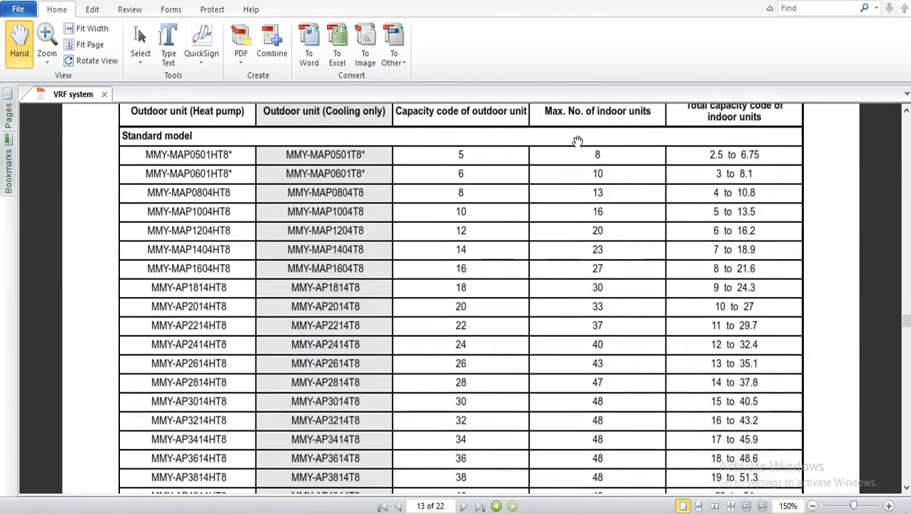
left_click(576, 135)
scroll(598, 145, "up", 1)
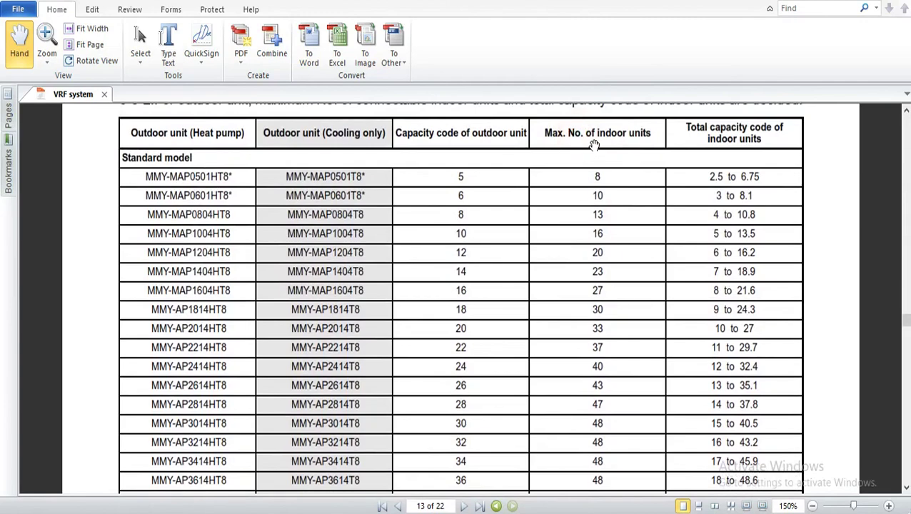
scroll(624, 297, "down", 8)
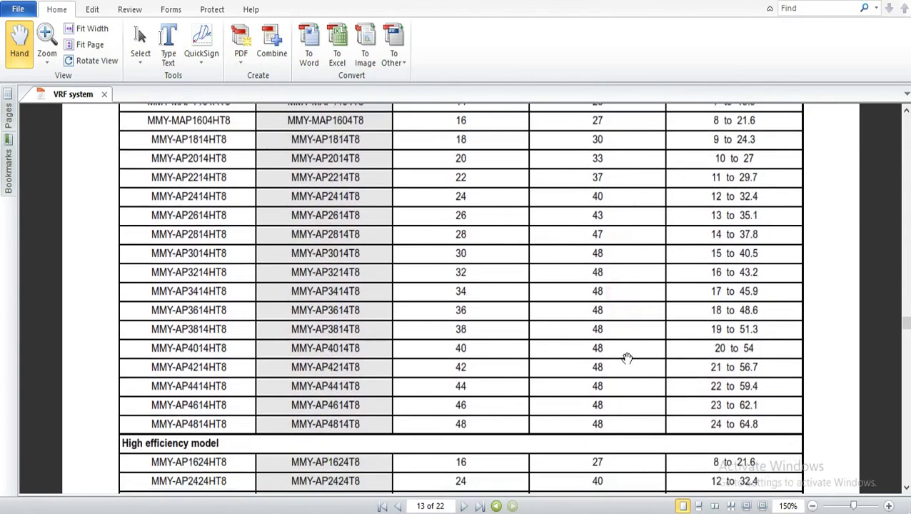
Select the MMY-AP4014HT8 model name to check its row (code 40, 48 units, 20–54), then deselect.
left_click(611, 352)
left_click(730, 352)
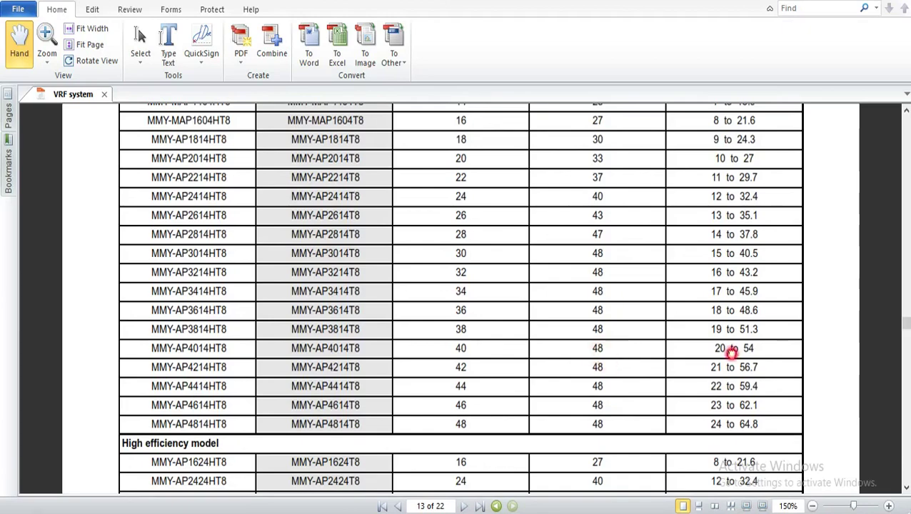
left_click(465, 350)
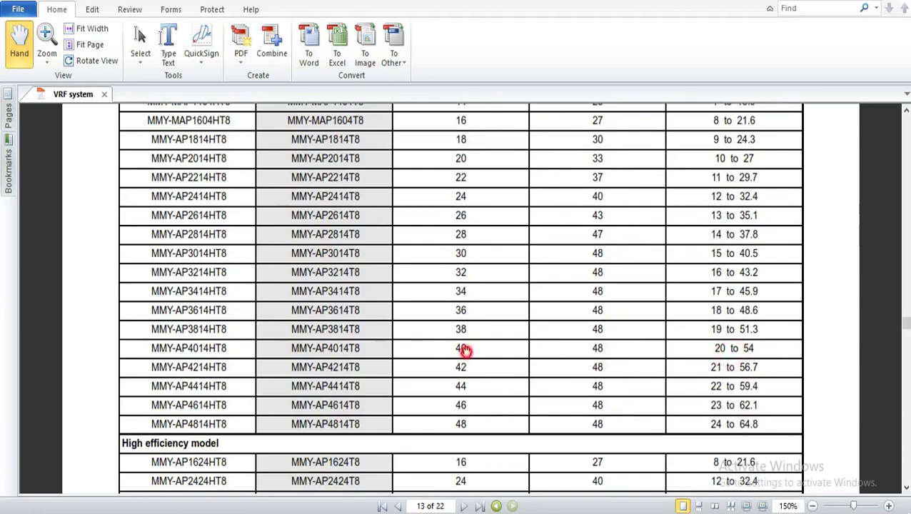
left_click(473, 192)
scroll(475, 200, "up", 9)
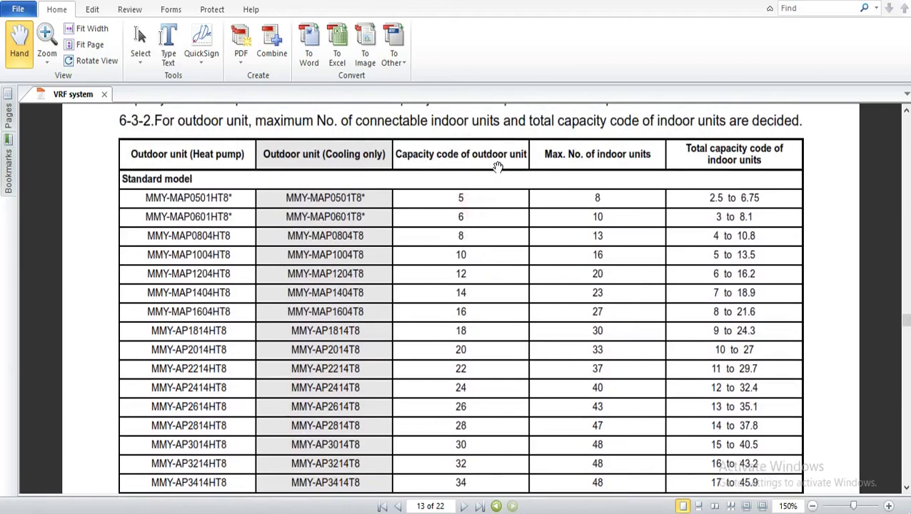
scroll(483, 243, "down", 8)
left_click(468, 374)
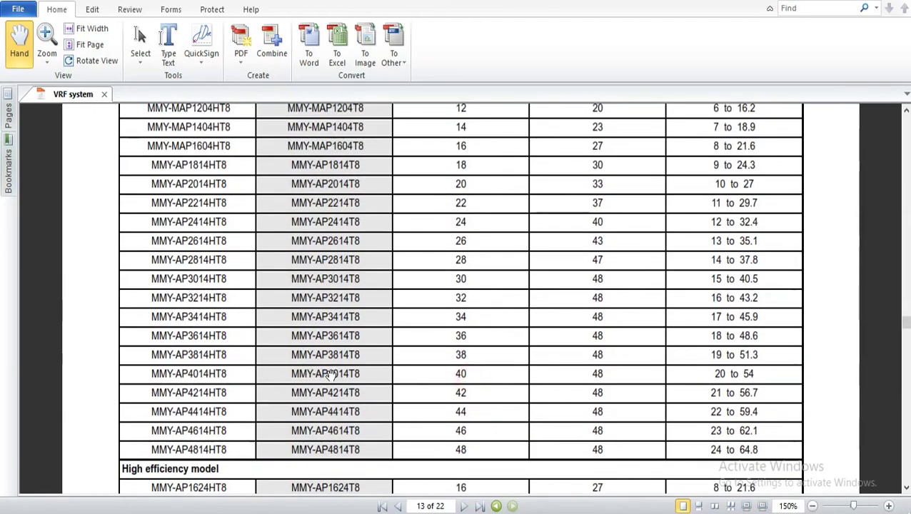
left_click(218, 377)
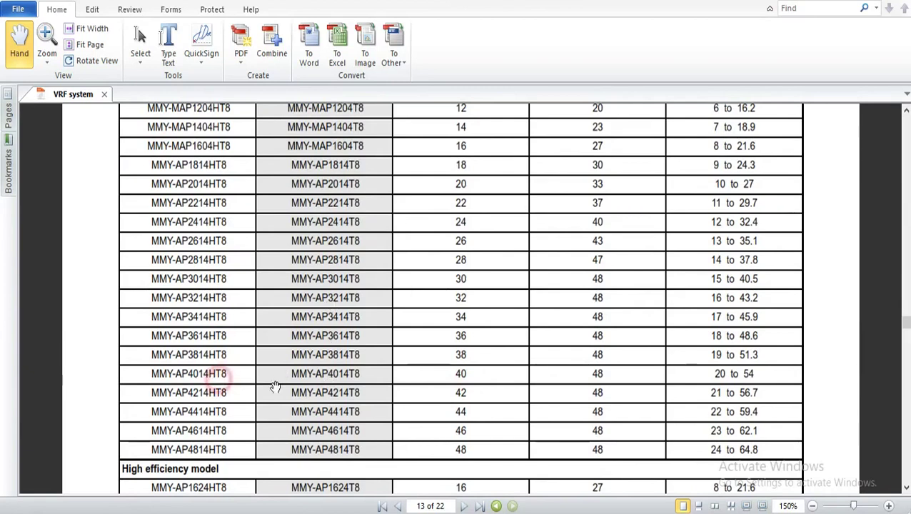
left_click_drag(362, 373, 284, 373)
left_click(639, 374)
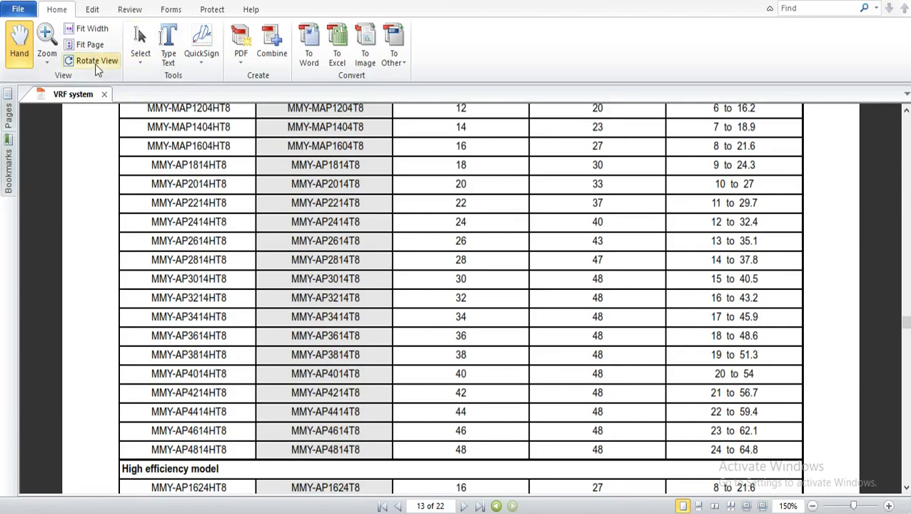
Fit the page and scroll up to page 8's combination table.
left_click(90, 44)
scroll(319, 205, "up", 5)
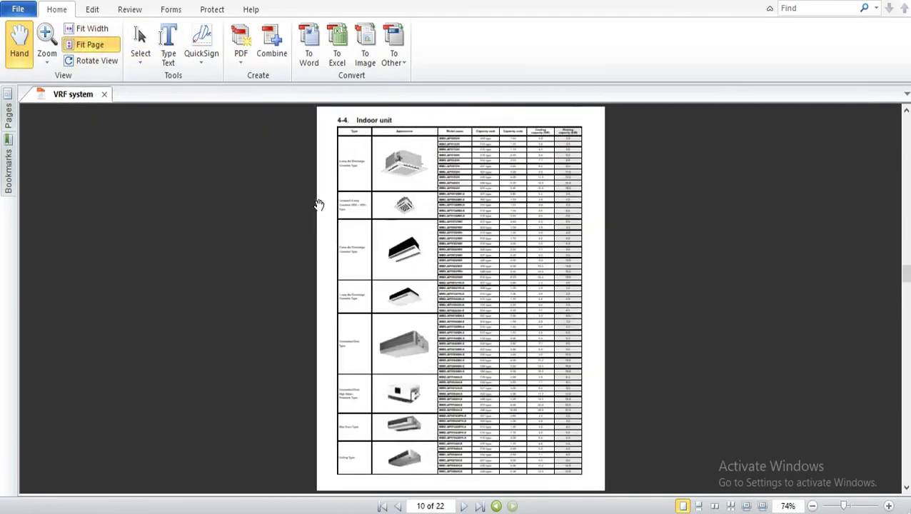
scroll(448, 167, "up", 2)
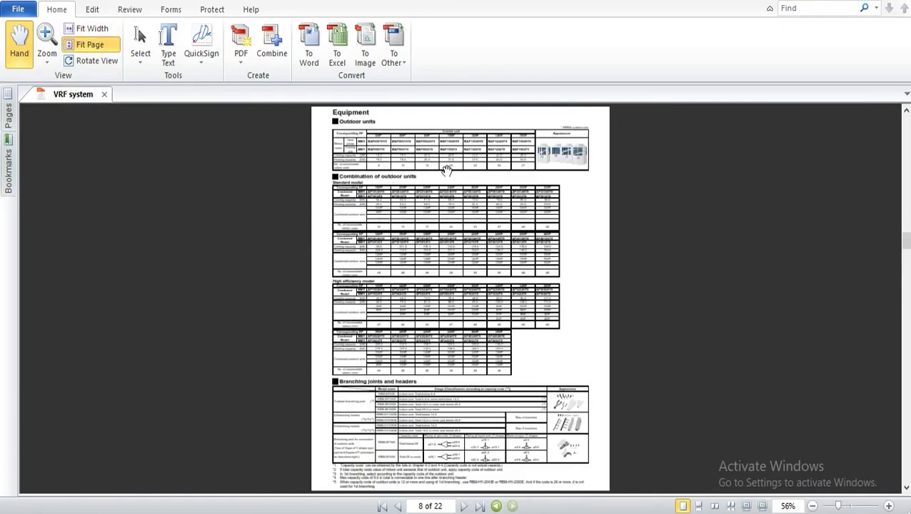
scroll(448, 171, "up", 4, "ctrl")
scroll(458, 214, "down", 1)
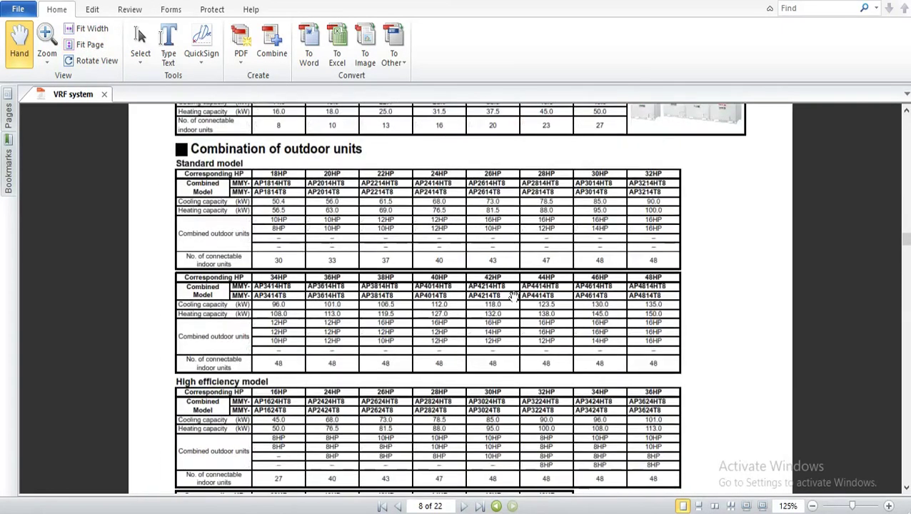
scroll(522, 317, "up", 1, "ctrl")
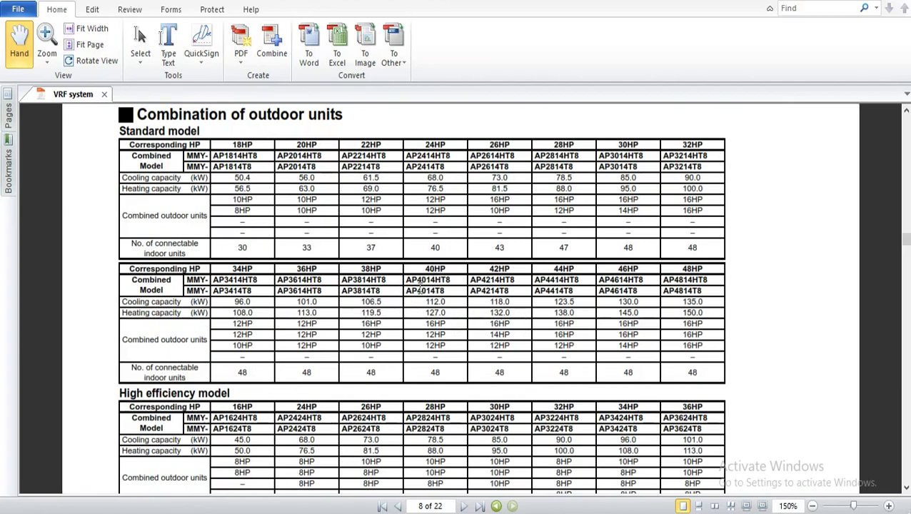
Select AP4014HT8 in the 40HP column (16HP + 12HP + 12HP), deselect, and fit the page.
left_click_drag(451, 281, 409, 279)
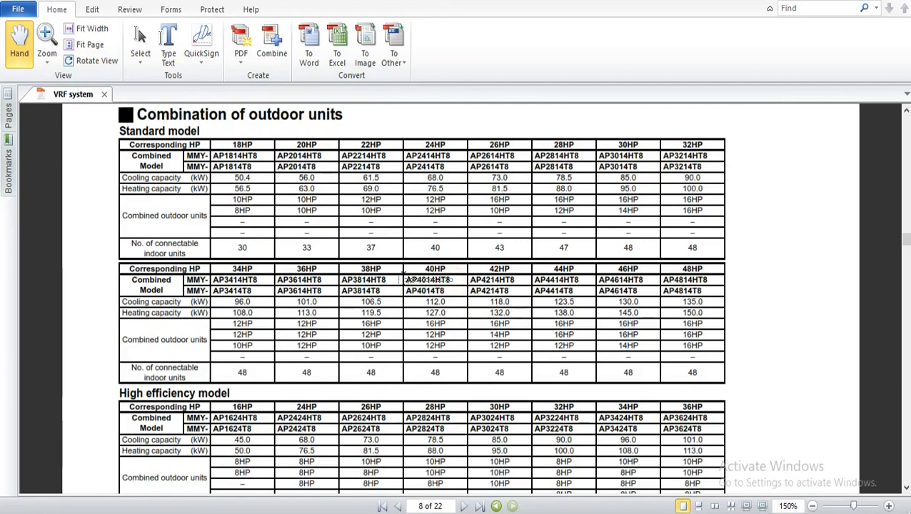
double_click(403, 280)
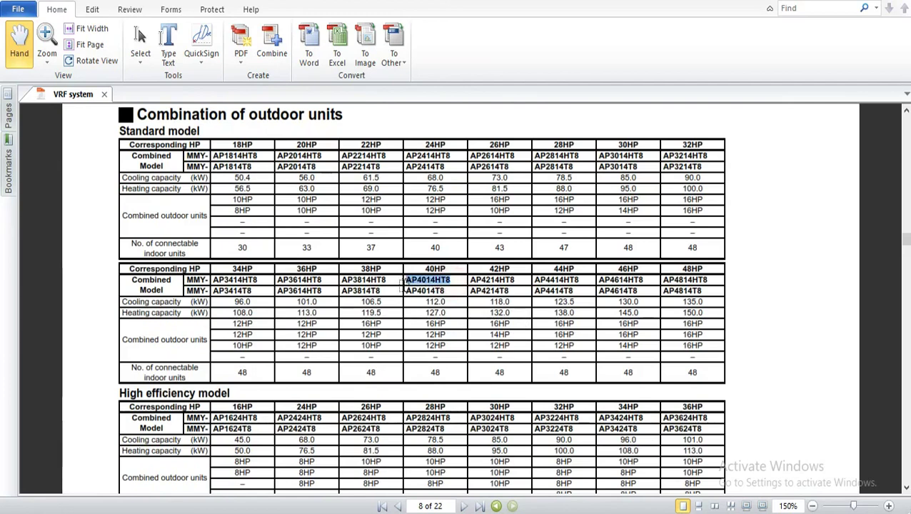
left_click(429, 326)
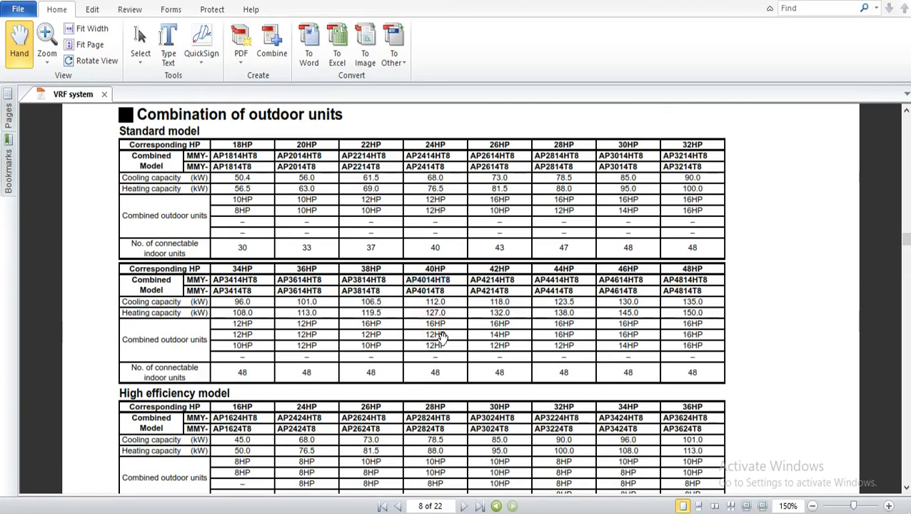
left_click(458, 336)
left_click(451, 349)
left_click(89, 44)
Pan page 19's 40 HP diagram to inspect the outdoor unit boxes.
scroll(394, 305, "down", 7)
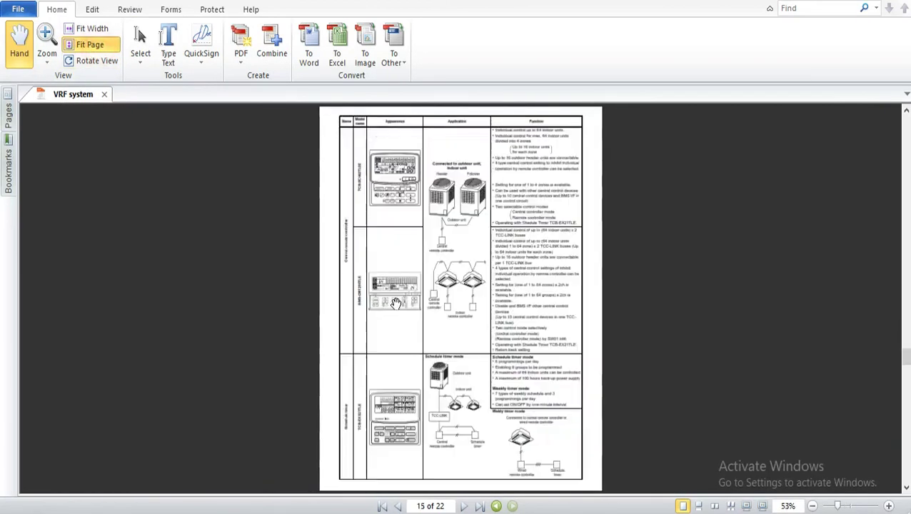
scroll(433, 277, "down", 2)
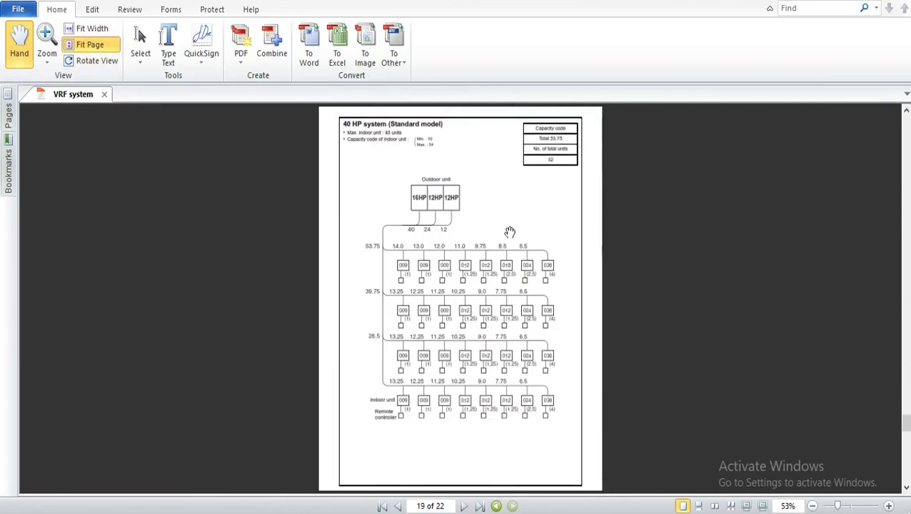
scroll(525, 216, "up", 3)
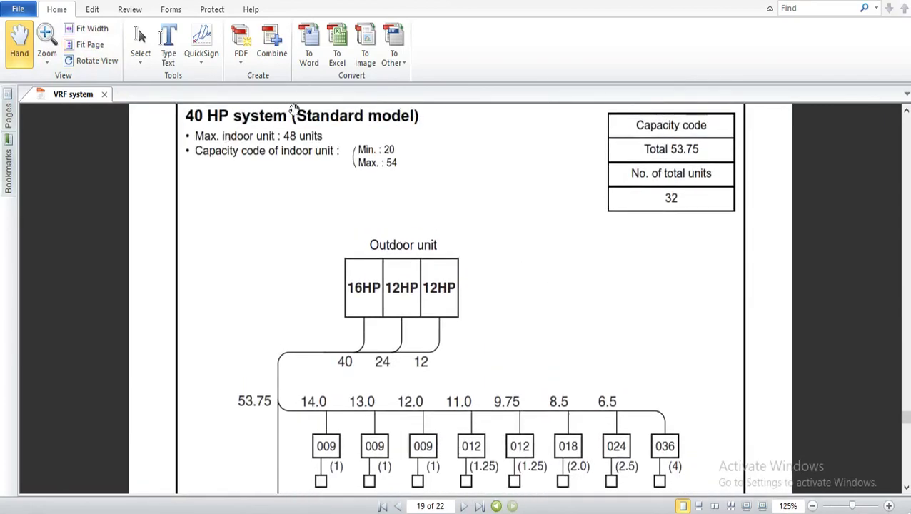
left_click_drag(394, 293, 352, 233)
left_click(350, 228)
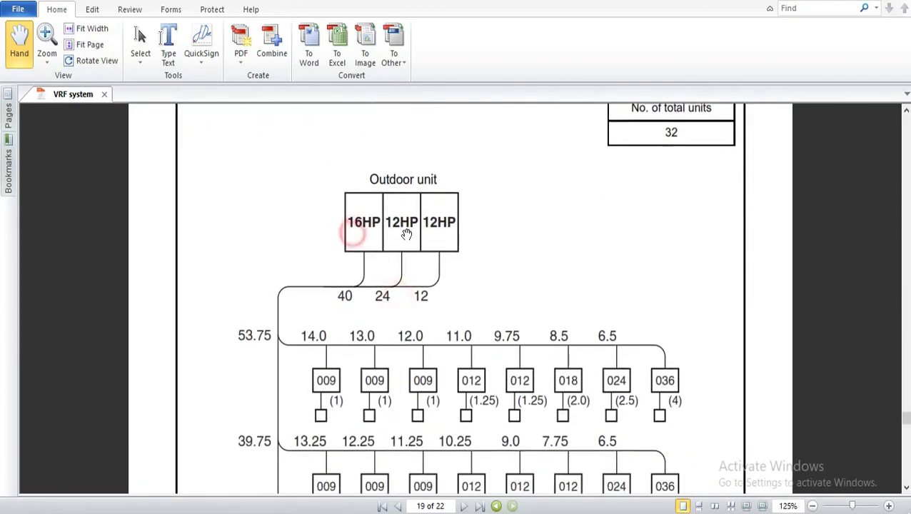
left_click(407, 232)
left_click(433, 223)
scroll(474, 272, "up", 3)
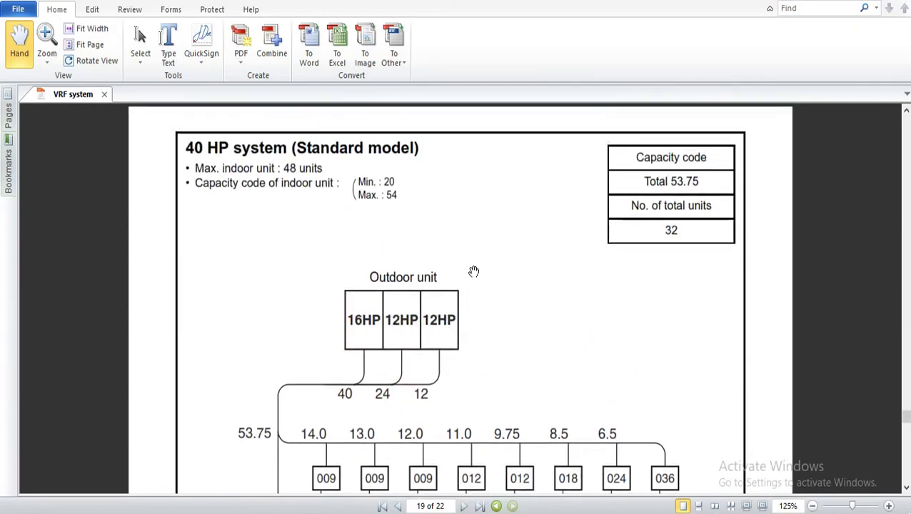
scroll(435, 308, "down", 2)
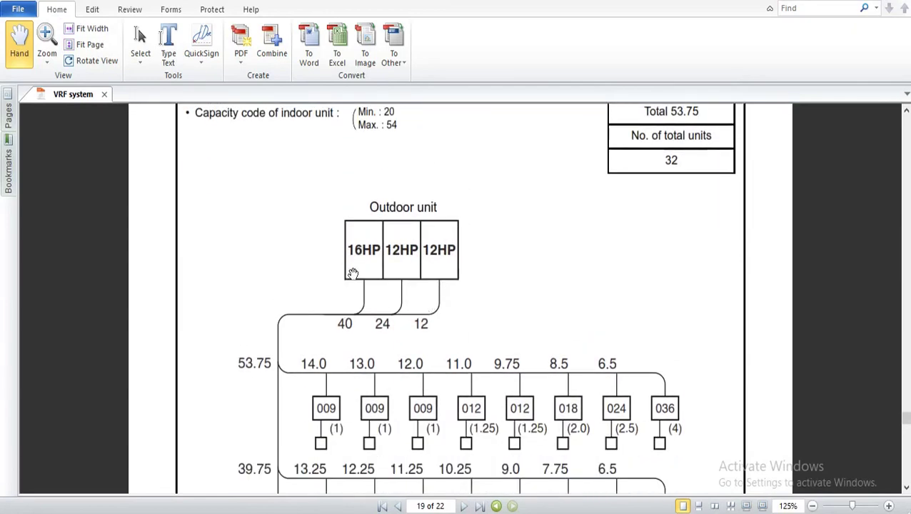
scroll(352, 267, "down", 1)
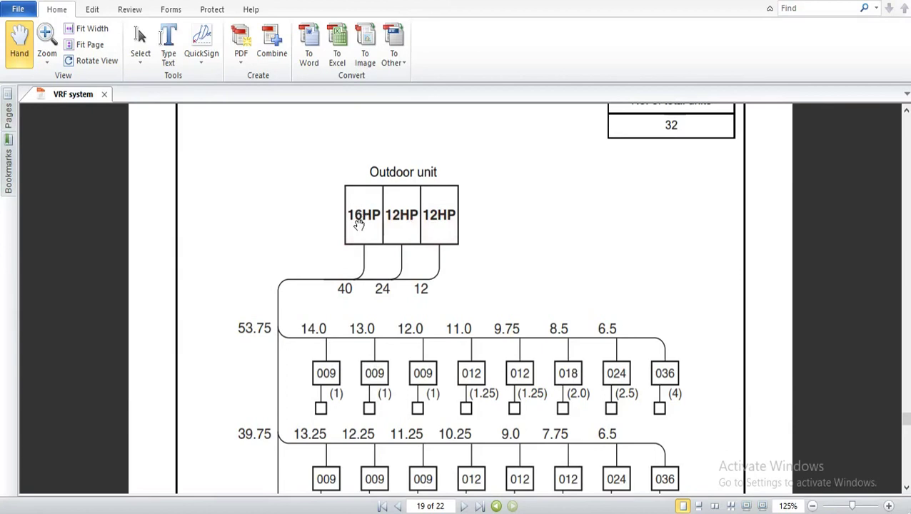
left_click(402, 224)
left_click(431, 229)
left_click(402, 224)
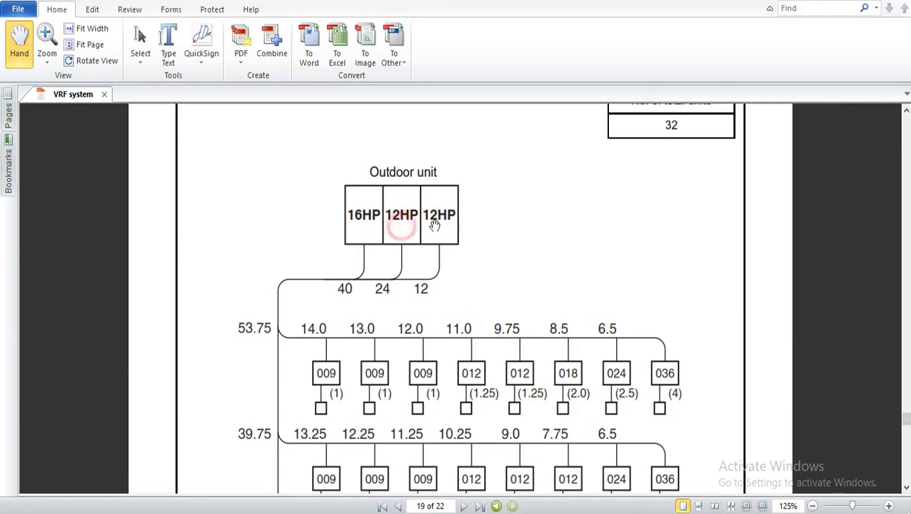
left_click(461, 223)
left_click(396, 227)
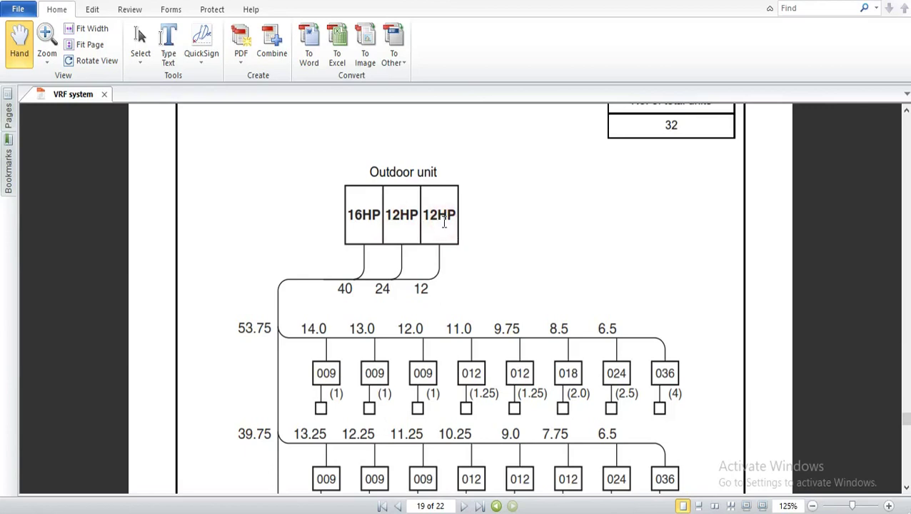
left_click(343, 215)
Pan over the indoor unit branch rows, capacity codes and 40 HP title, then fit the page.
mouse_move(423, 372)
left_mouse_down()
mouse_move(415, 162)
mouse_move(443, 314)
mouse_move(439, 360)
left_mouse_up()
left_click(469, 301)
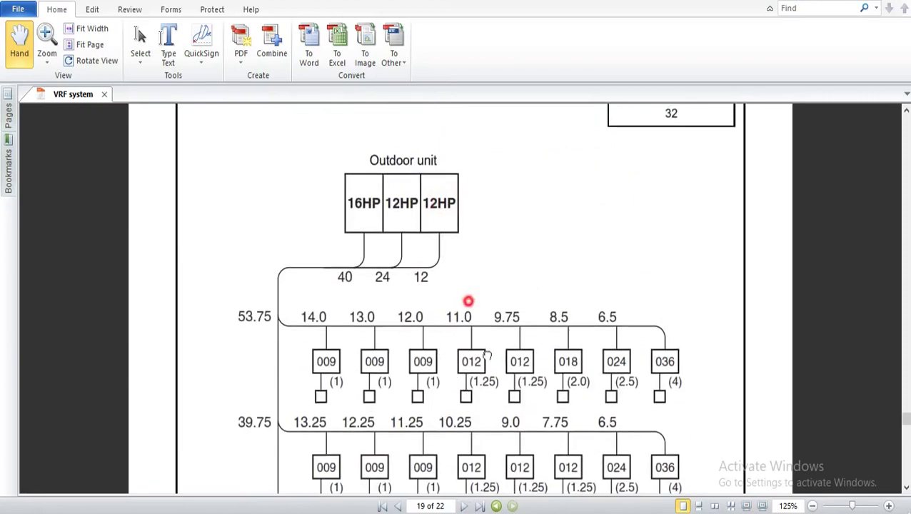
scroll(487, 355, "up", 3)
scroll(489, 408, "down", 3)
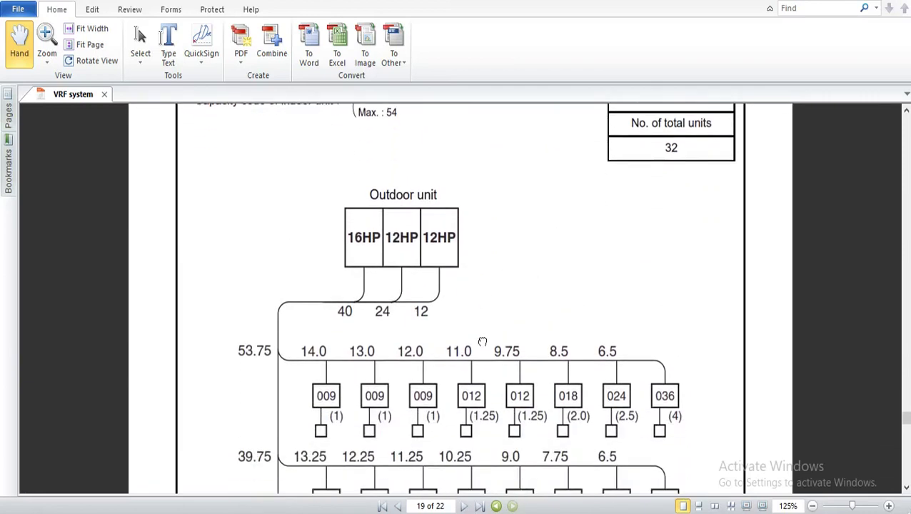
left_click_drag(501, 293, 515, 432)
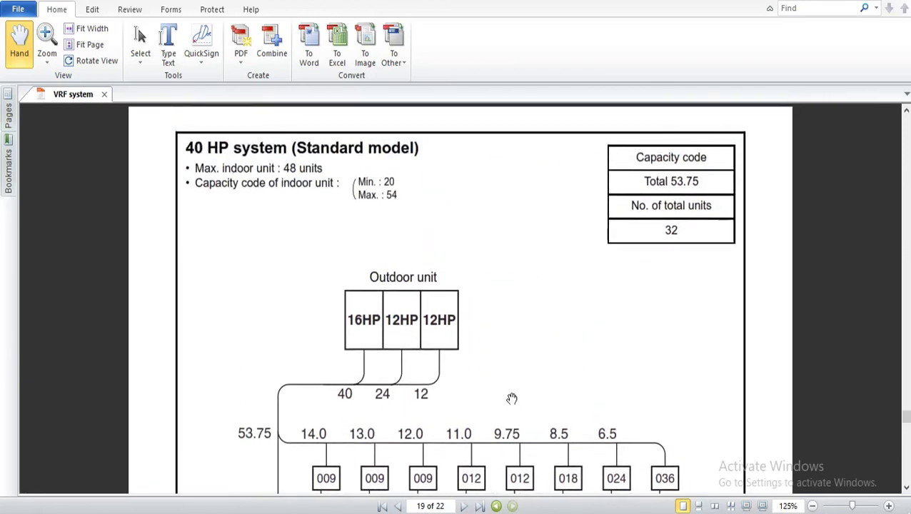
left_click_drag(549, 367, 494, 139)
scroll(671, 311, "down", 2)
left_click_drag(633, 262, 622, 427)
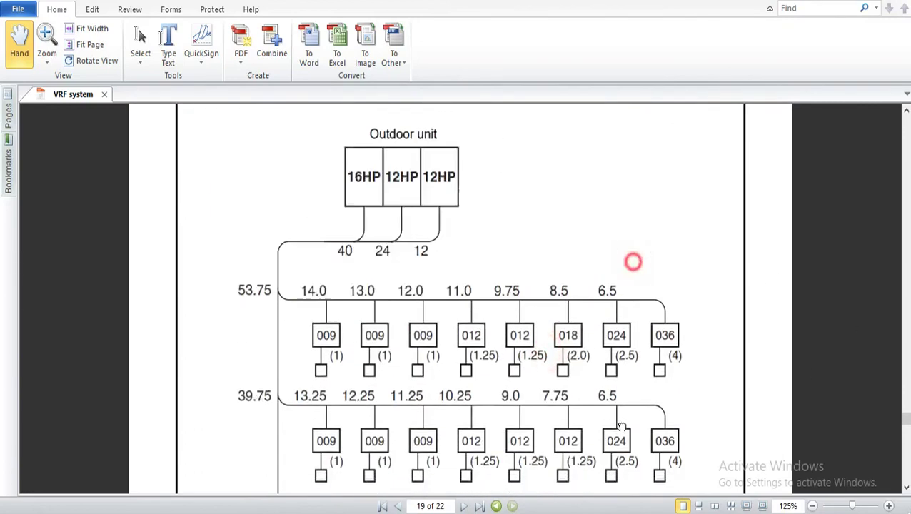
scroll(622, 427, "up", 3)
left_click_drag(602, 374, 596, 331)
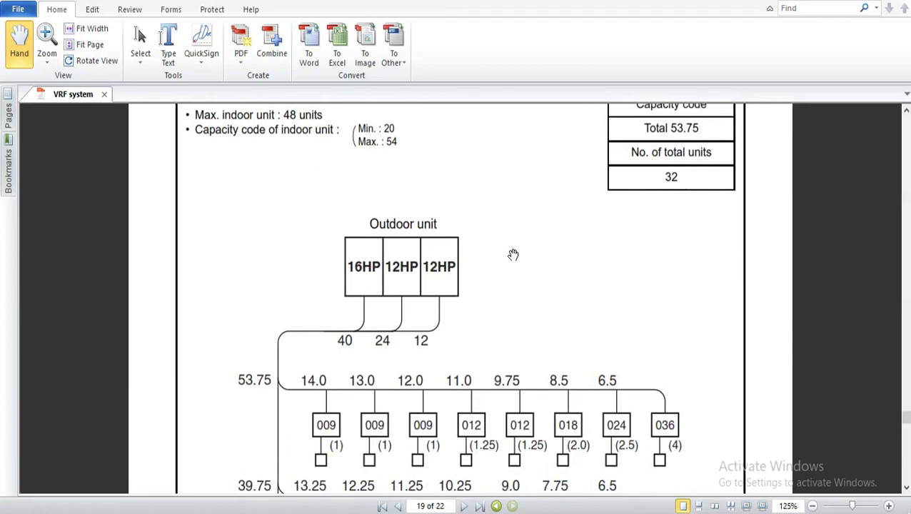
left_click_drag(513, 255, 529, 337)
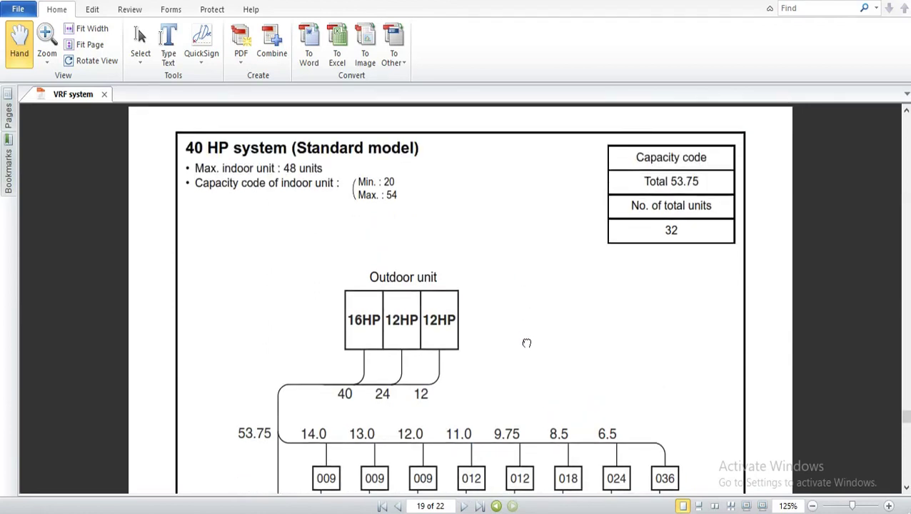
scroll(526, 343, "down", 2)
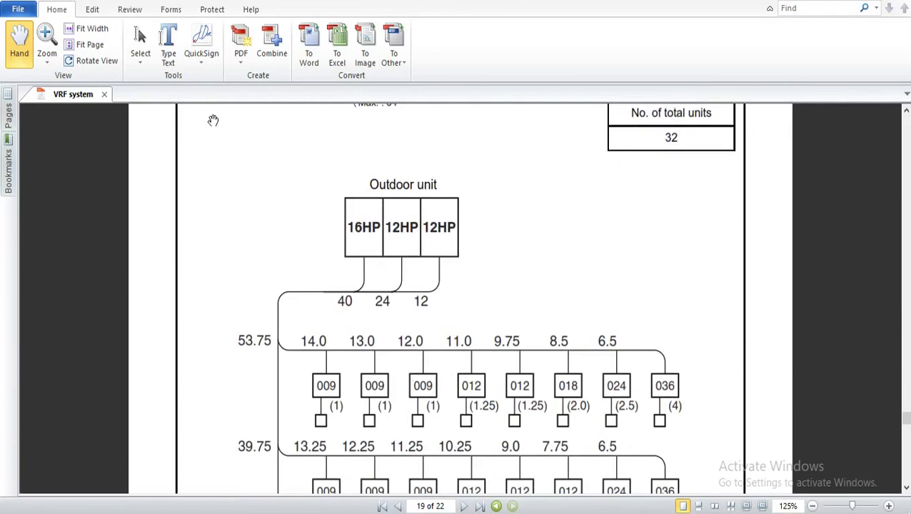
left_click(90, 45)
Return to the VRF PDF and review page 14's wired and wireless remote controller tables.
scroll(510, 314, "up", 4)
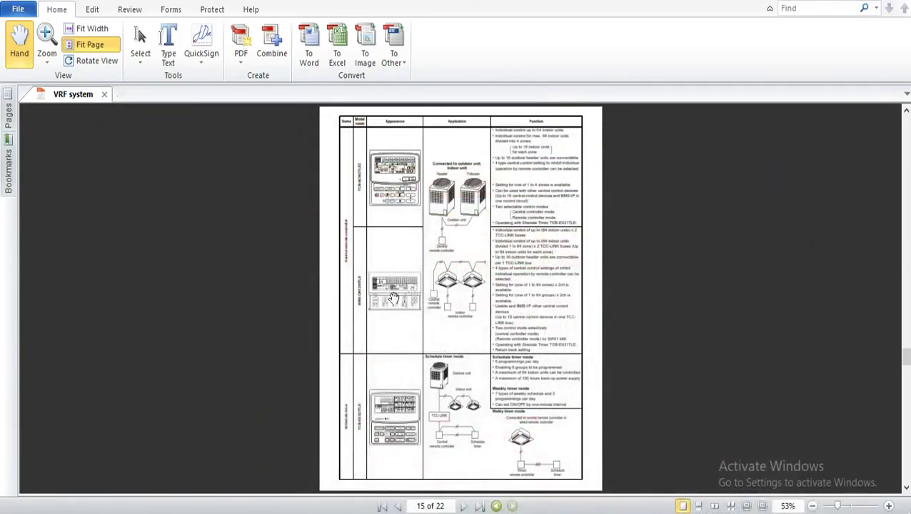
left_click(422, 308)
scroll(421, 309, "up", 2)
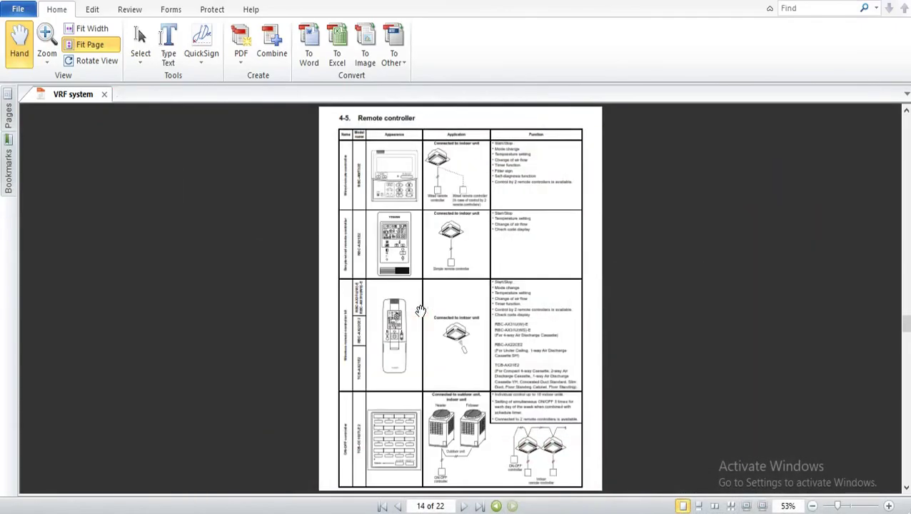
scroll(423, 308, "down", 1)
scroll(462, 163, "up", 3, "ctrl")
left_click_drag(463, 163, 492, 255)
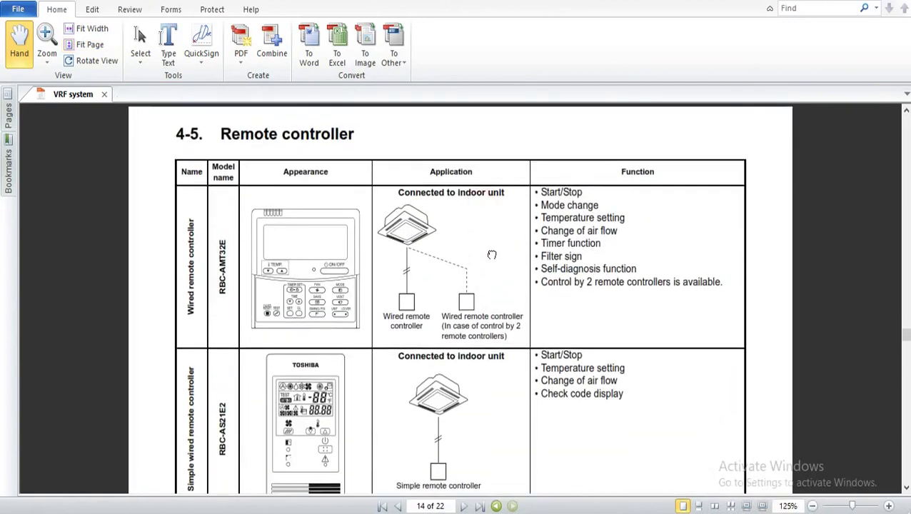
scroll(545, 319, "down", 1)
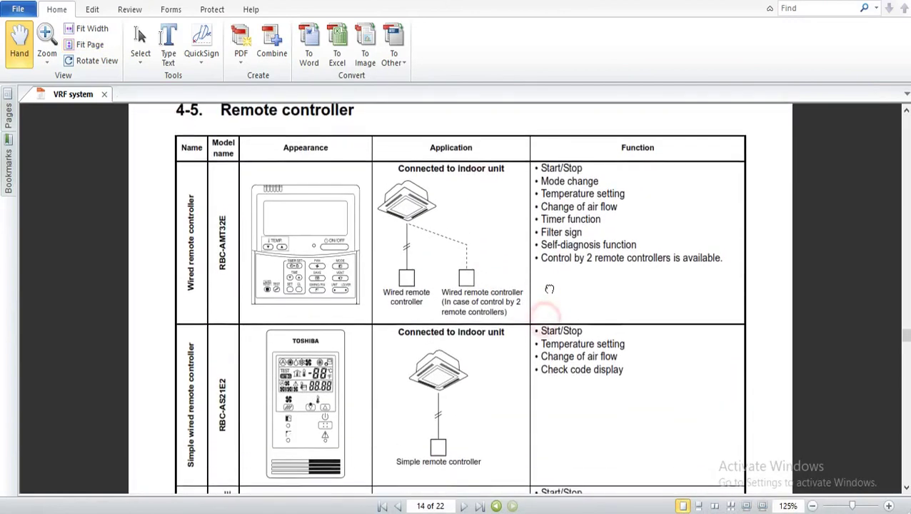
scroll(541, 320, "down", 1)
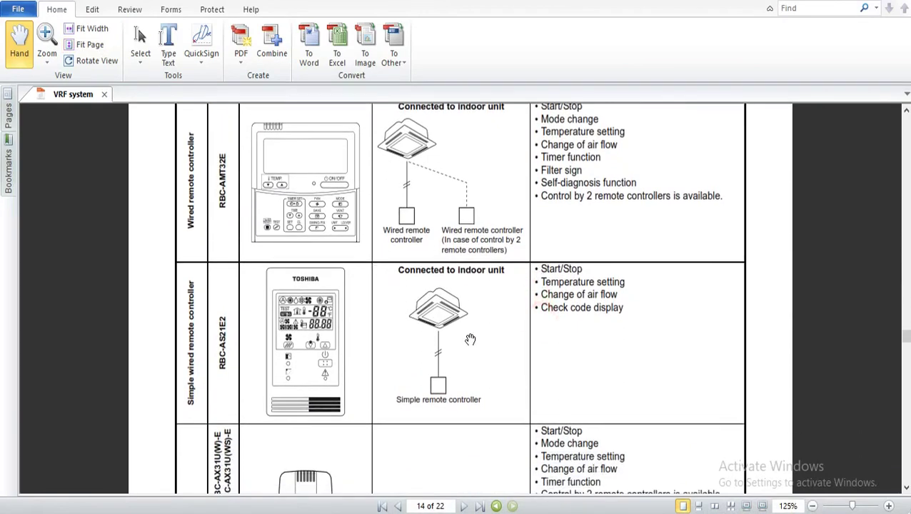
scroll(465, 342, "down", 4)
scroll(465, 347, "down", 5)
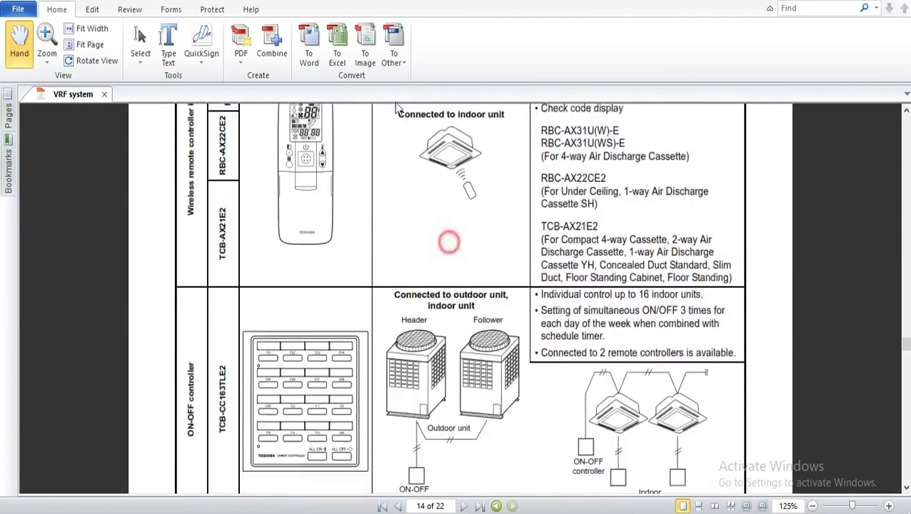
left_click(86, 44)
Review the central controller table (TCB-SC642TLE2, BMS-CM1280TLE) in whole-page view.
scroll(331, 219, "down", 1)
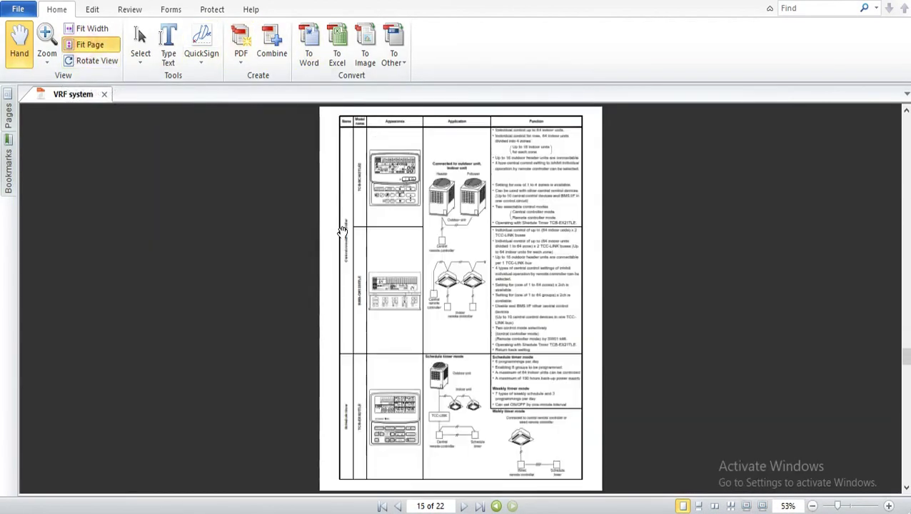
scroll(462, 257, "up", 2)
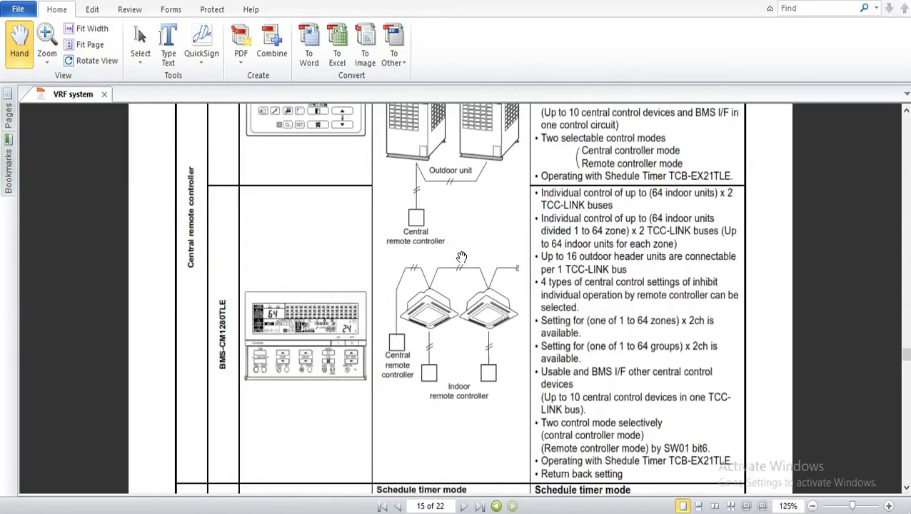
scroll(421, 222, "up", 3)
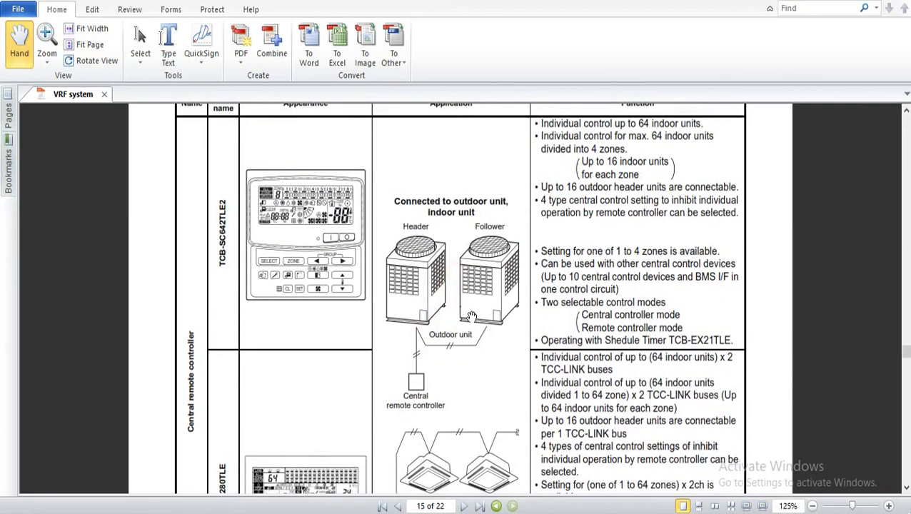
scroll(453, 355, "up", 1)
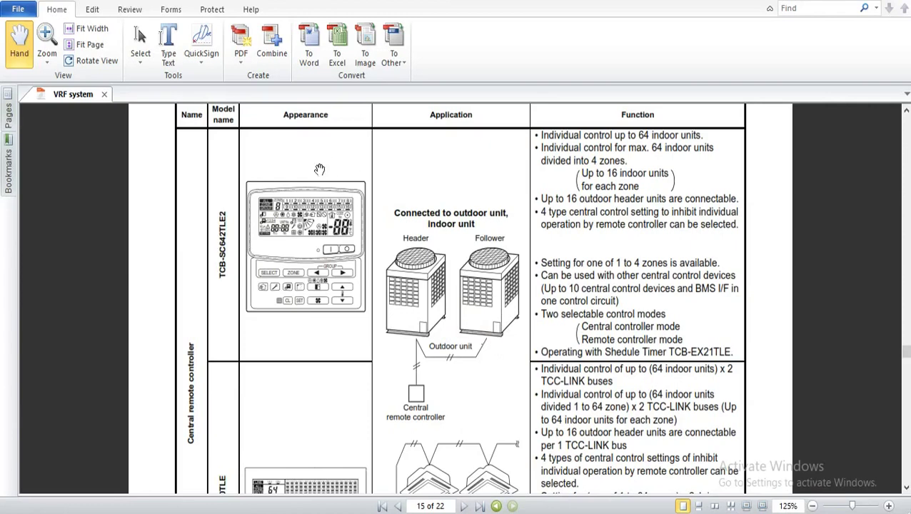
left_click(87, 44)
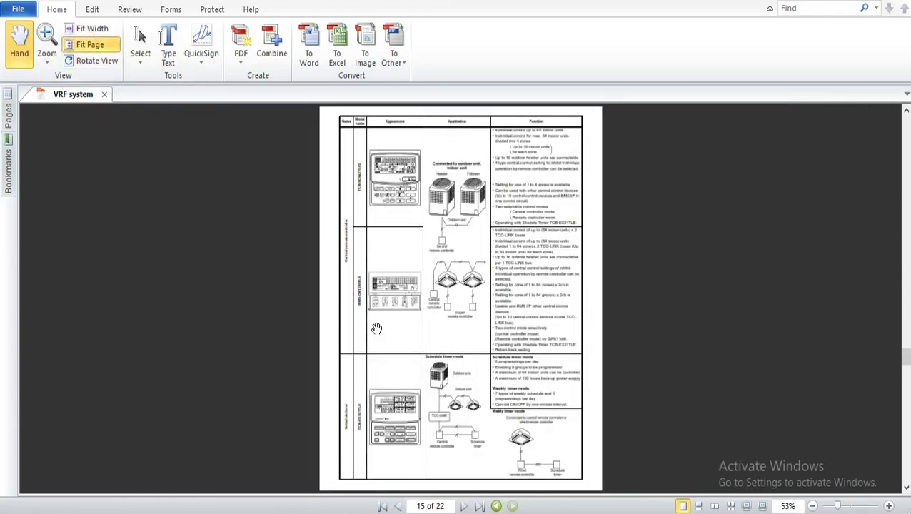
scroll(371, 329, "up", 1)
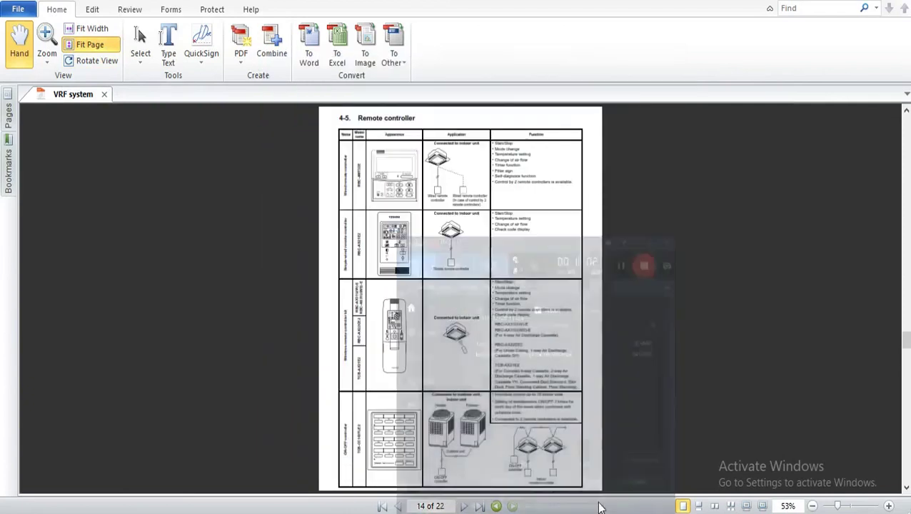
Switch to the VRF PowerPoint deck and select slide 4, Part 3 on Excel-sheet selection.
left_click(523, 417)
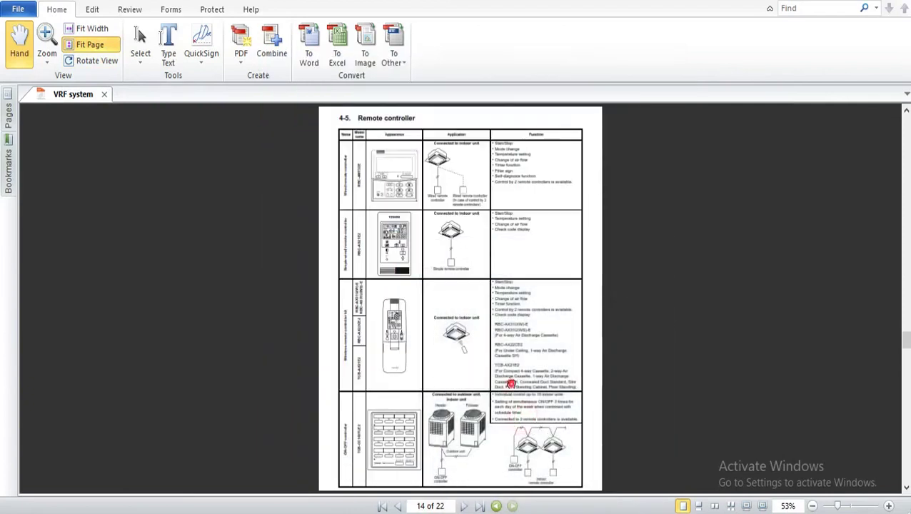
left_click(510, 382)
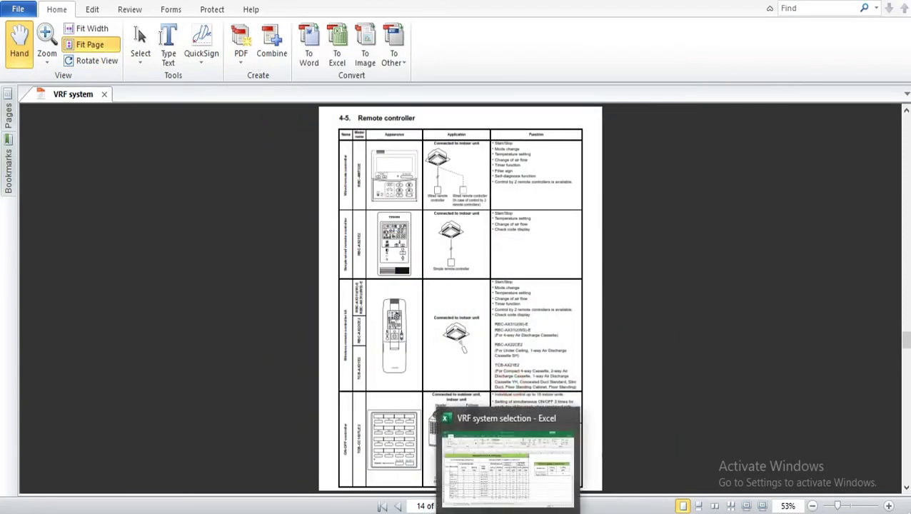
left_click(507, 464)
key("alt+Tab")
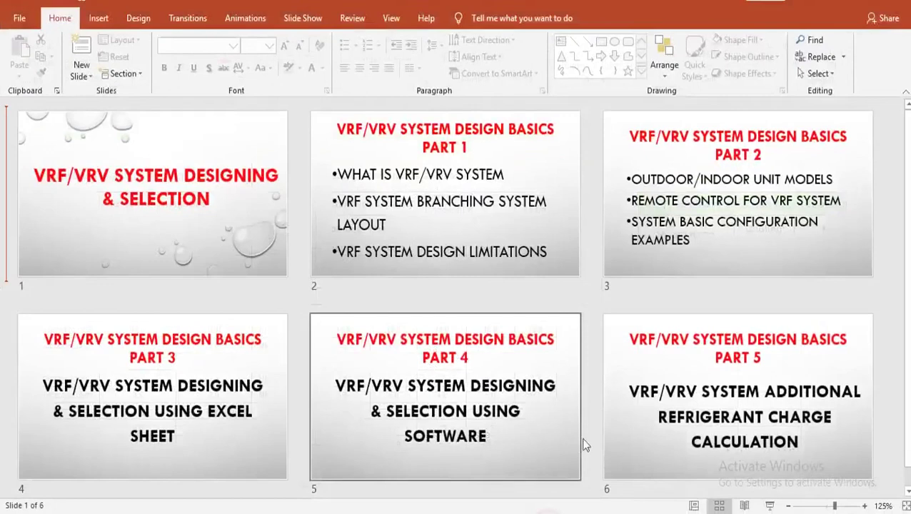
left_click(173, 395)
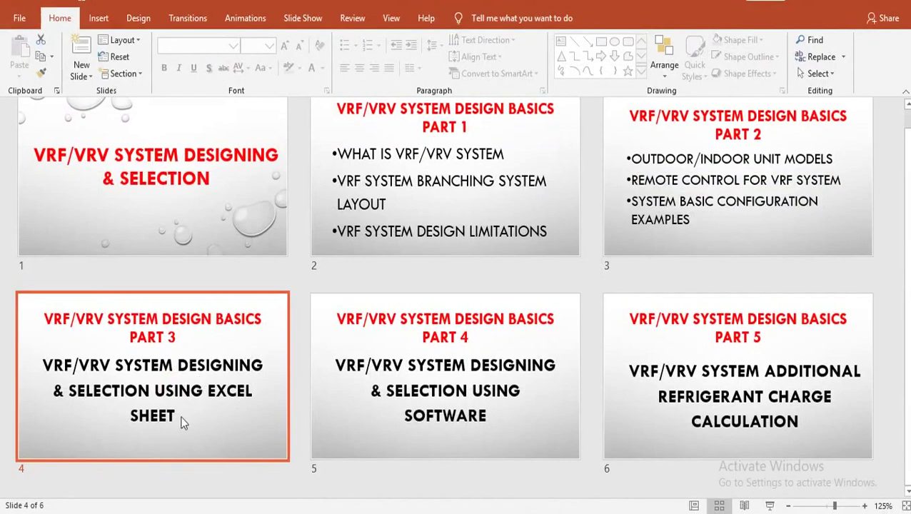
key("alt+Tab")
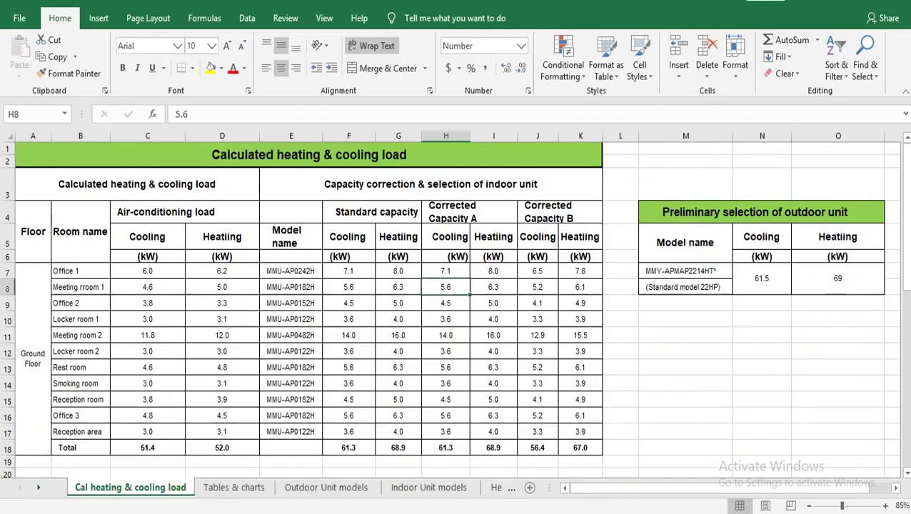
left_click(297, 338)
scroll(305, 350, "down", 2)
scroll(307, 355, "up", 2)
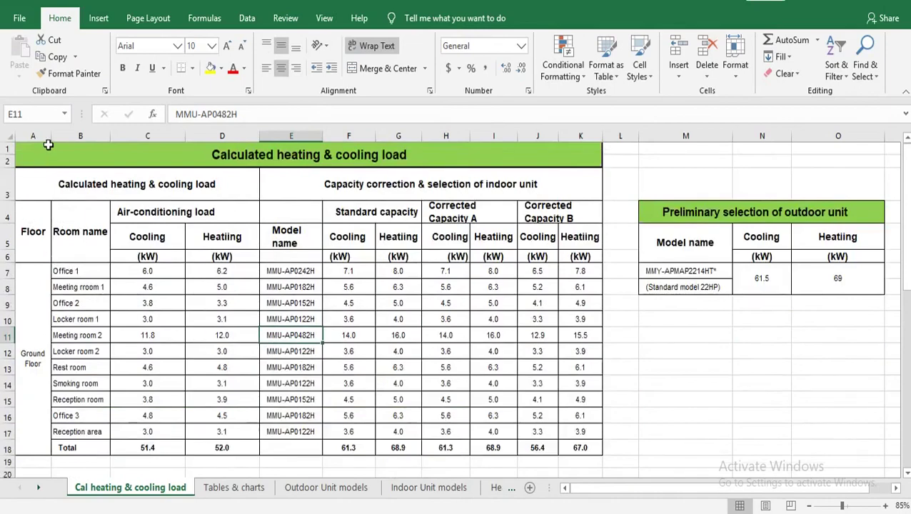
left_click_drag(47, 145, 581, 416)
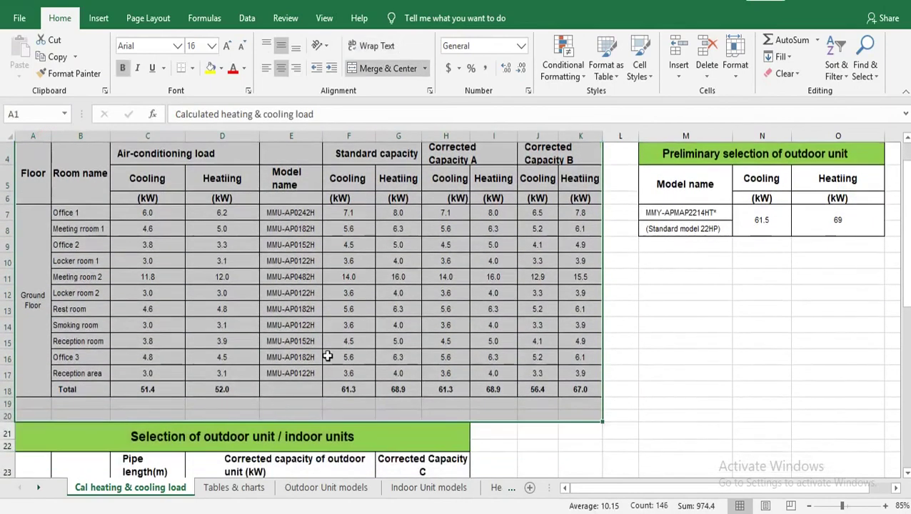
left_click(328, 358)
scroll(363, 326, "up", 1)
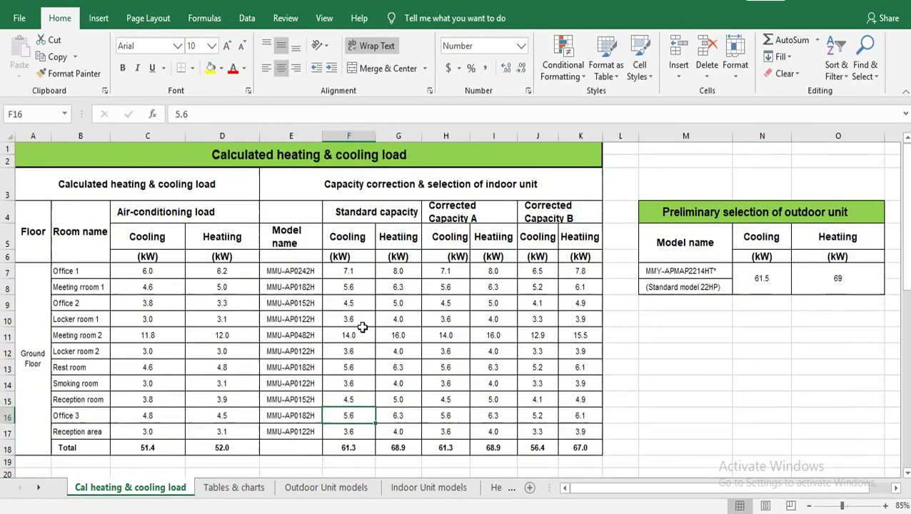
scroll(425, 331, "down", 4)
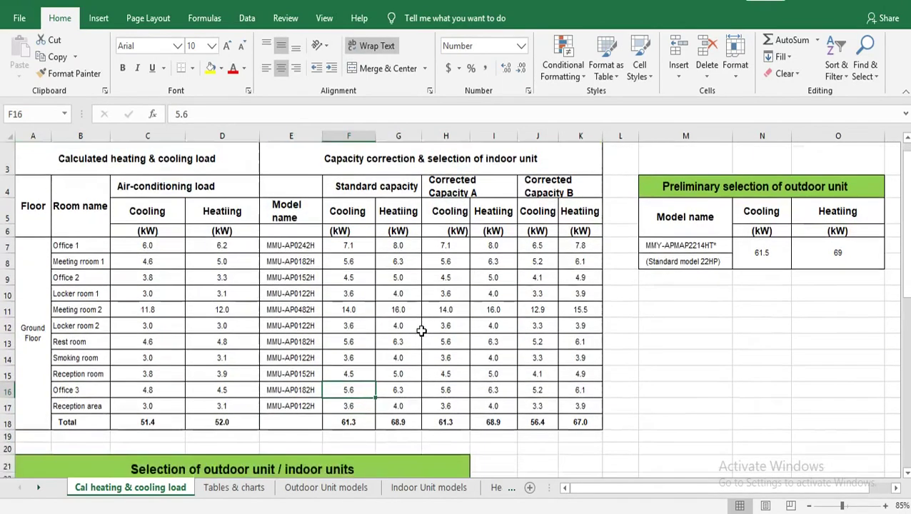
scroll(413, 340, "down", 3)
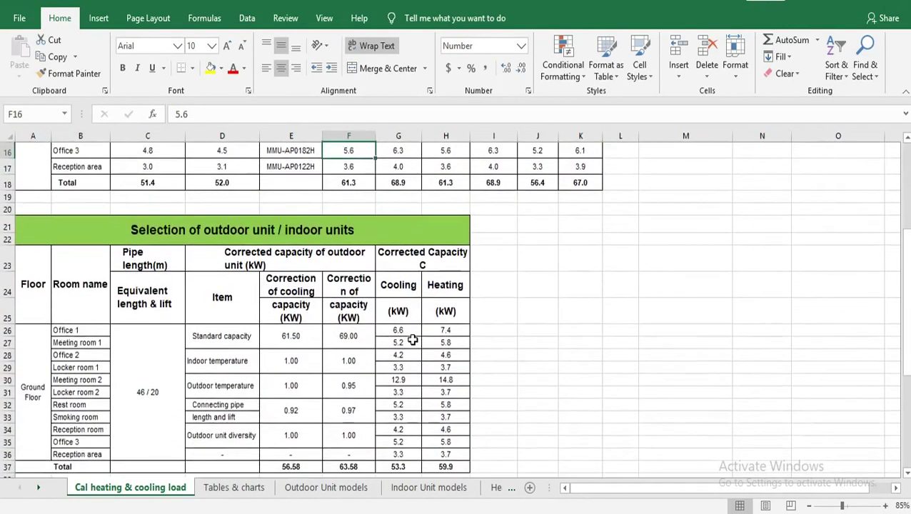
scroll(412, 340, "down", 4)
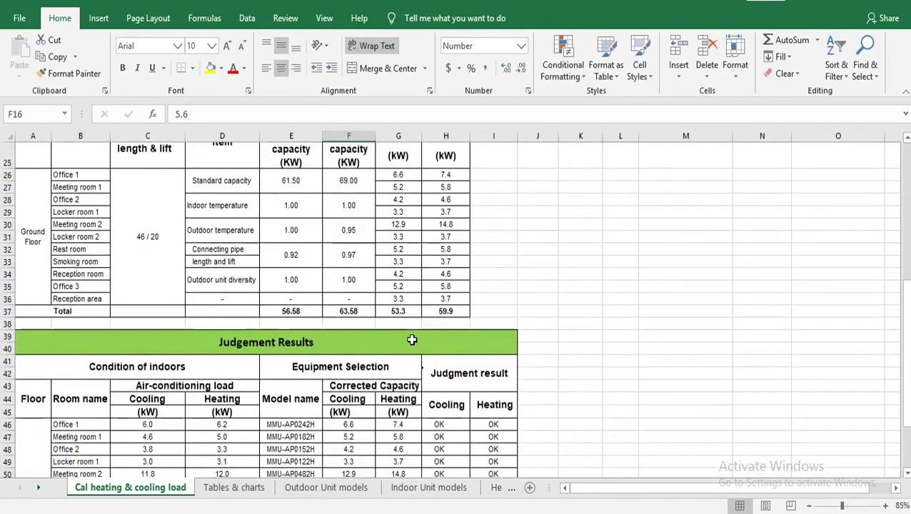
left_click_drag(435, 303, 489, 417)
left_click(383, 367)
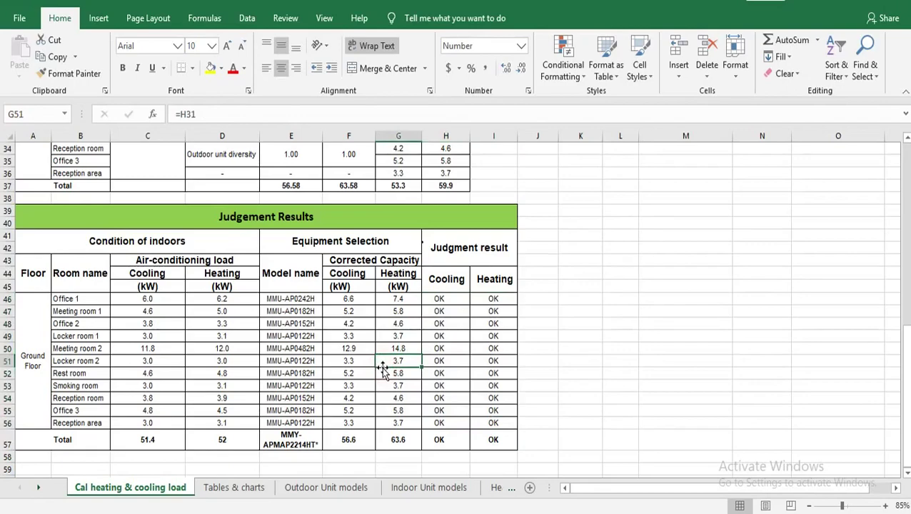
scroll(382, 367, "up", 11)
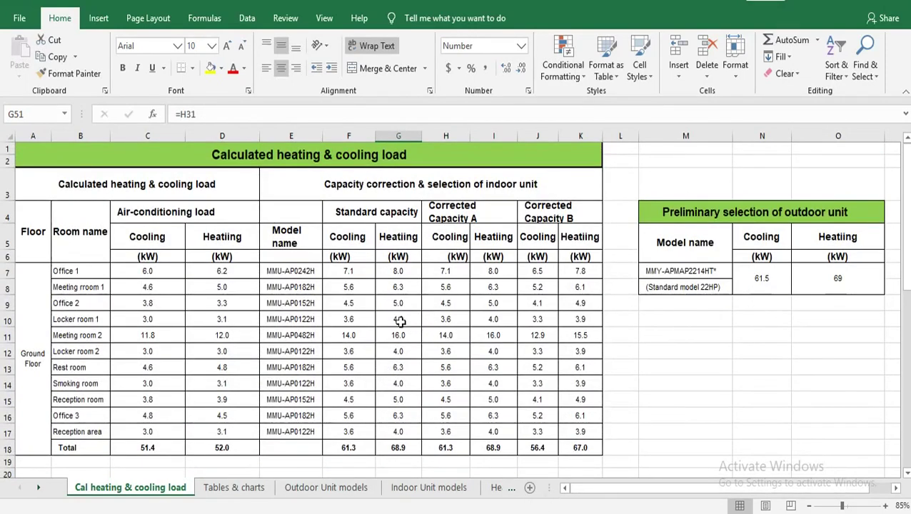
left_click(400, 322)
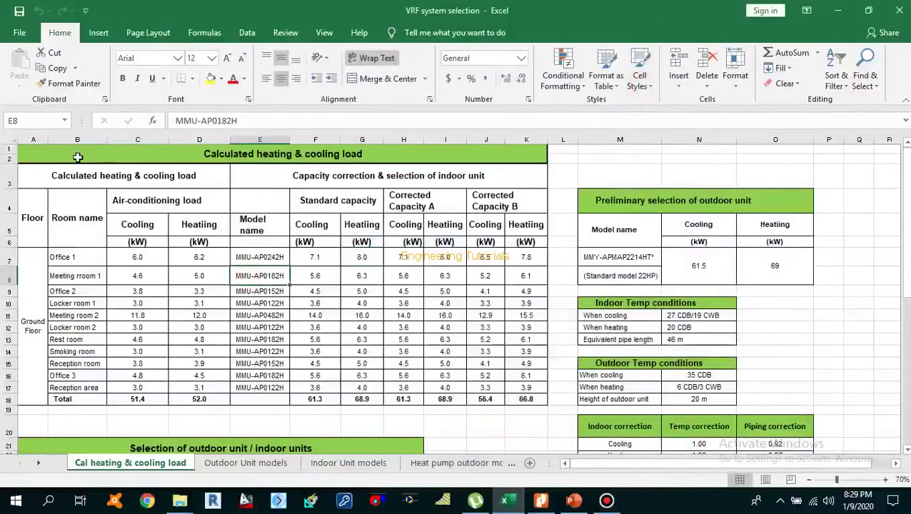
left_click(77, 154)
key("ctrl+a")
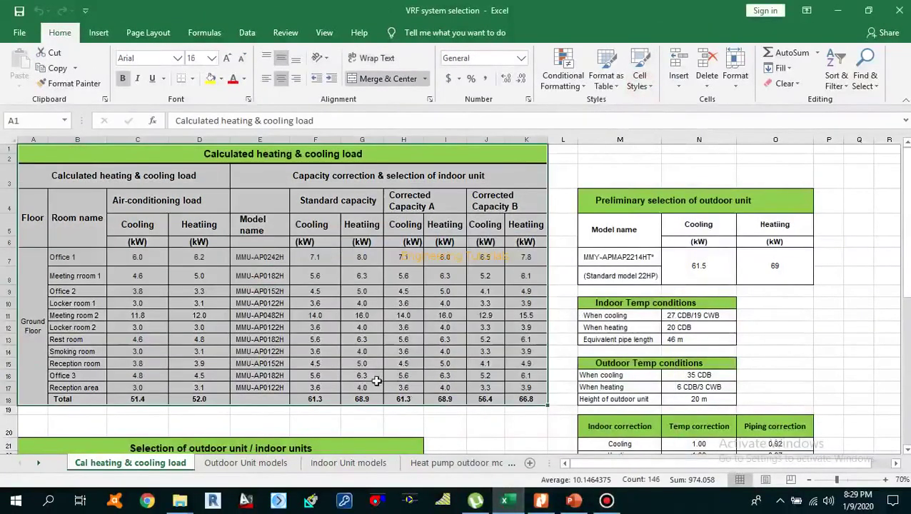
left_click(365, 328)
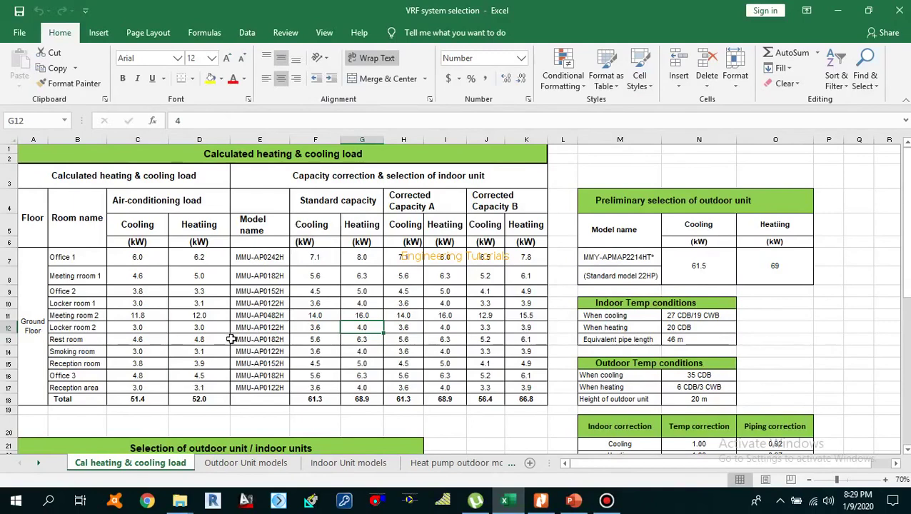
left_click_drag(114, 199, 171, 400)
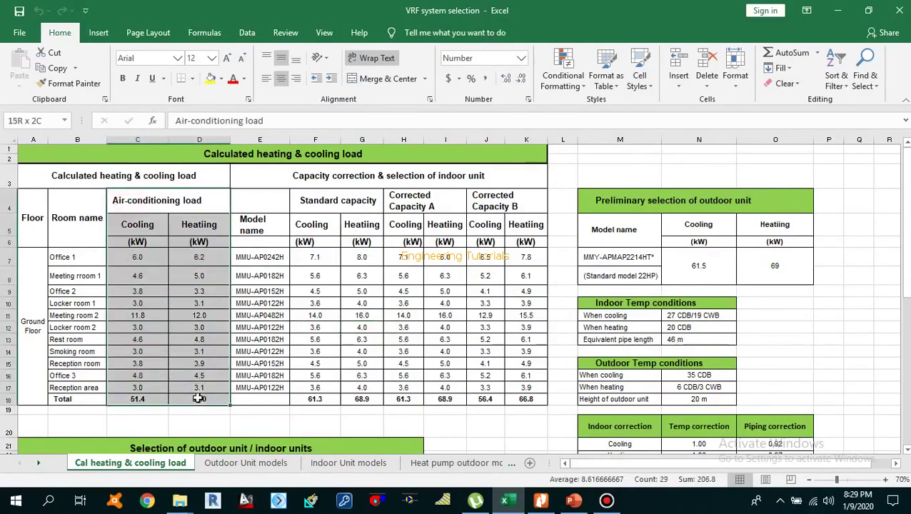
left_click(148, 291)
left_click(187, 291)
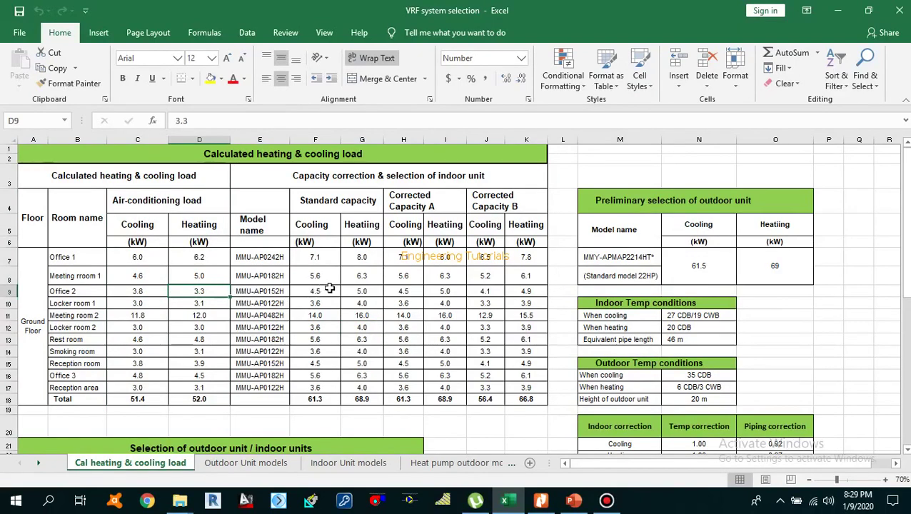
scroll(331, 325, "down", 3)
scroll(331, 325, "up", 3)
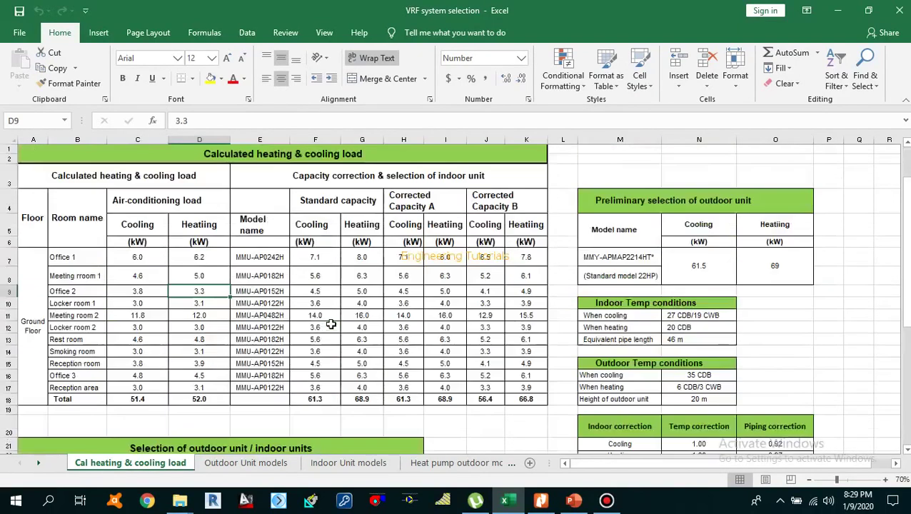
scroll(336, 325, "down", 6)
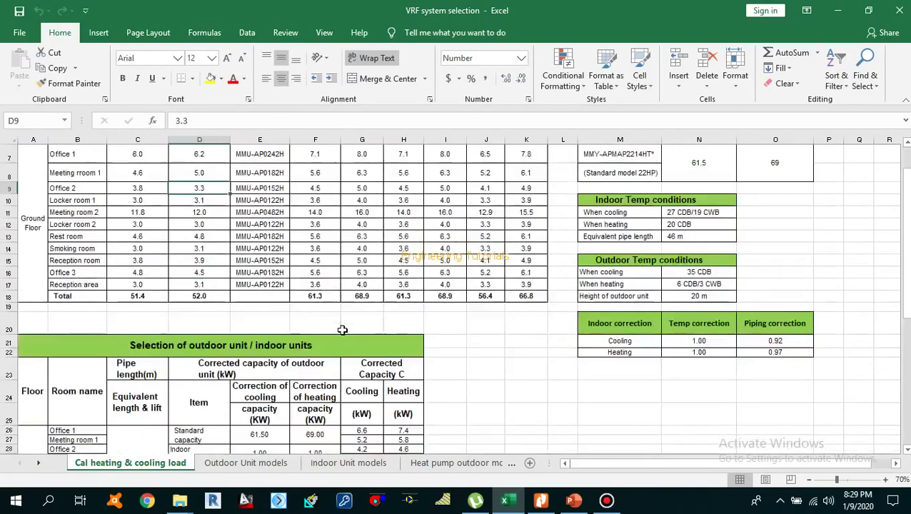
scroll(343, 332, "down", 5)
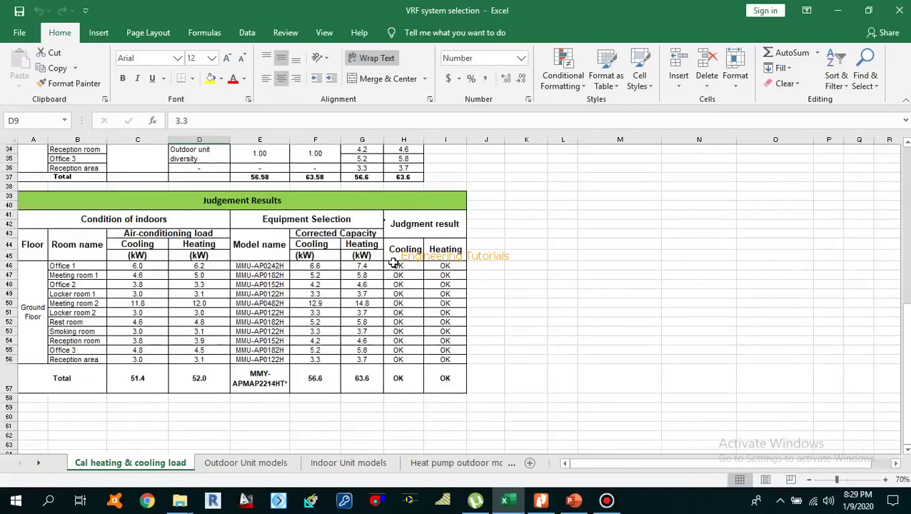
left_click_drag(394, 263, 438, 364)
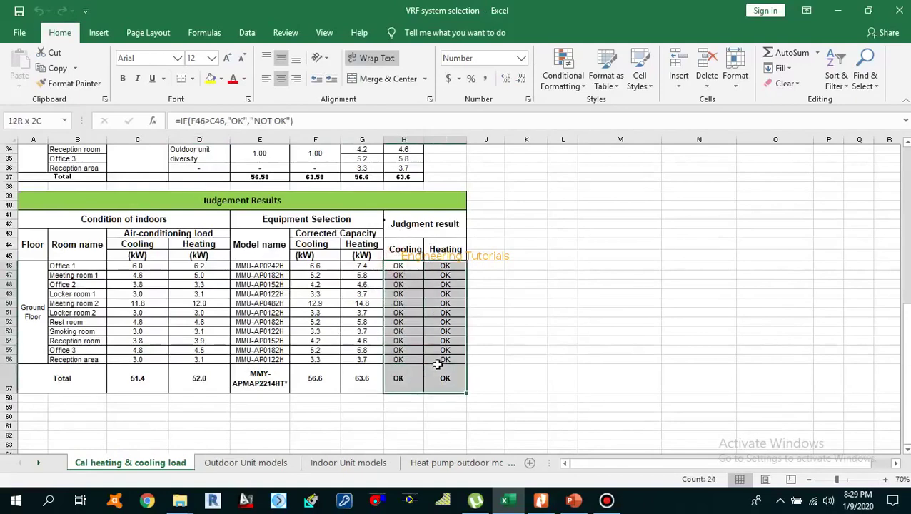
left_click(284, 295)
left_click(210, 303)
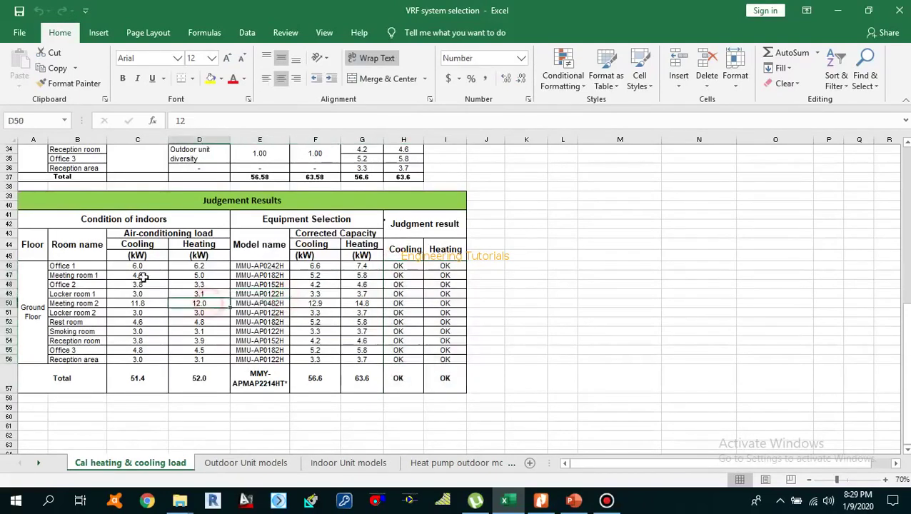
left_click_drag(143, 277, 142, 287)
left_click(201, 284)
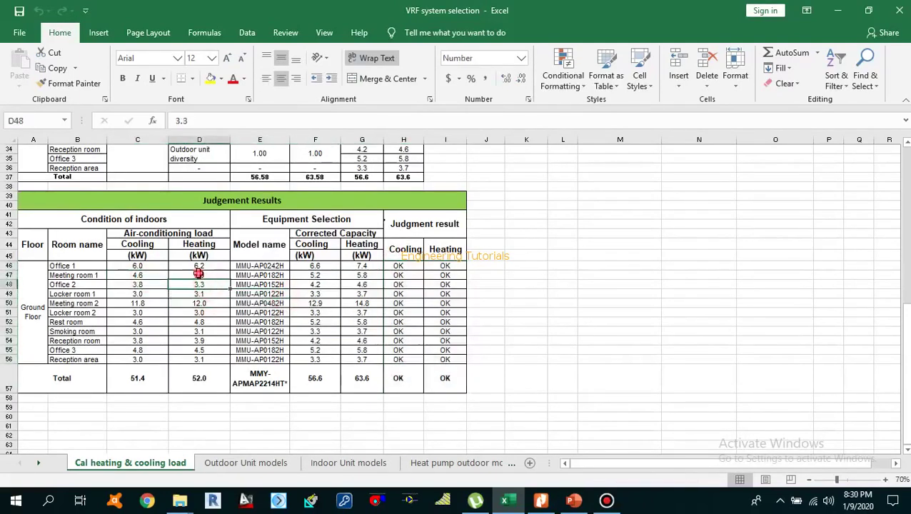
left_click(400, 275)
scroll(414, 325, "up", 8)
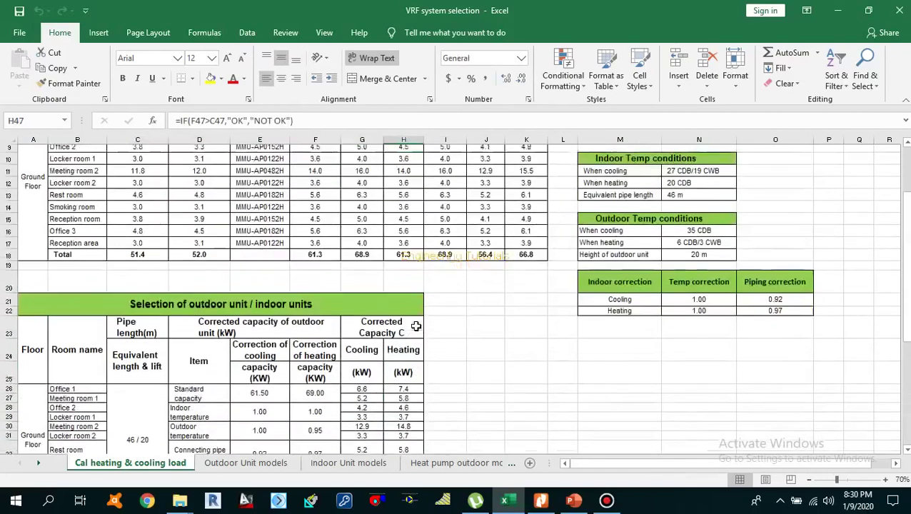
scroll(416, 327, "up", 3)
left_click(200, 292)
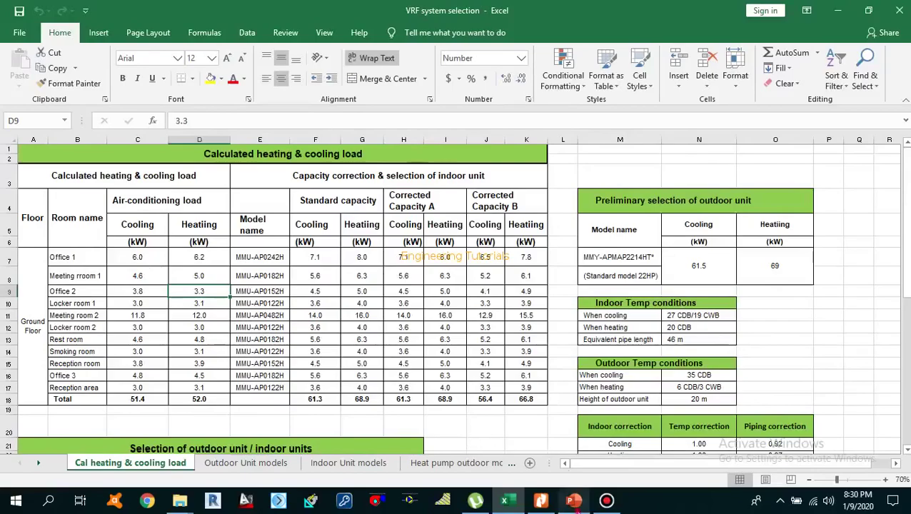
left_click(574, 500)
left_click(508, 500)
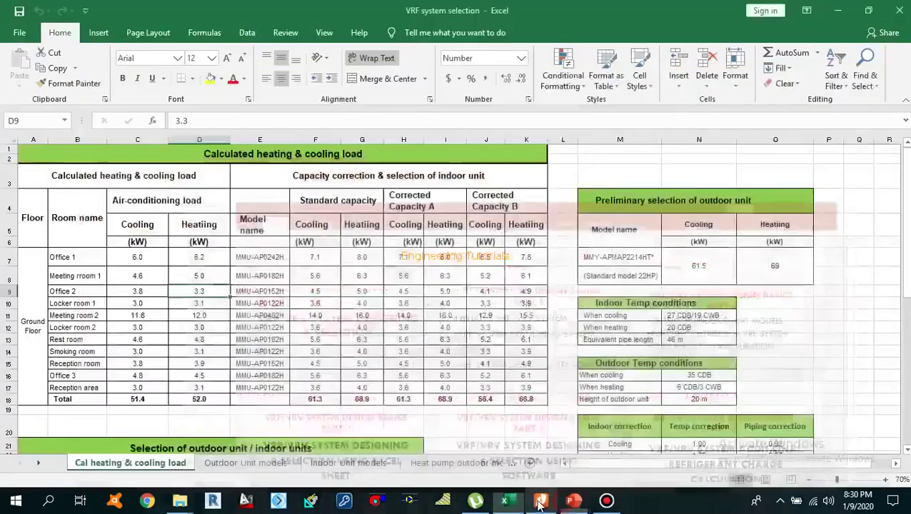
left_click(540, 500)
scroll(392, 262, "down", 2)
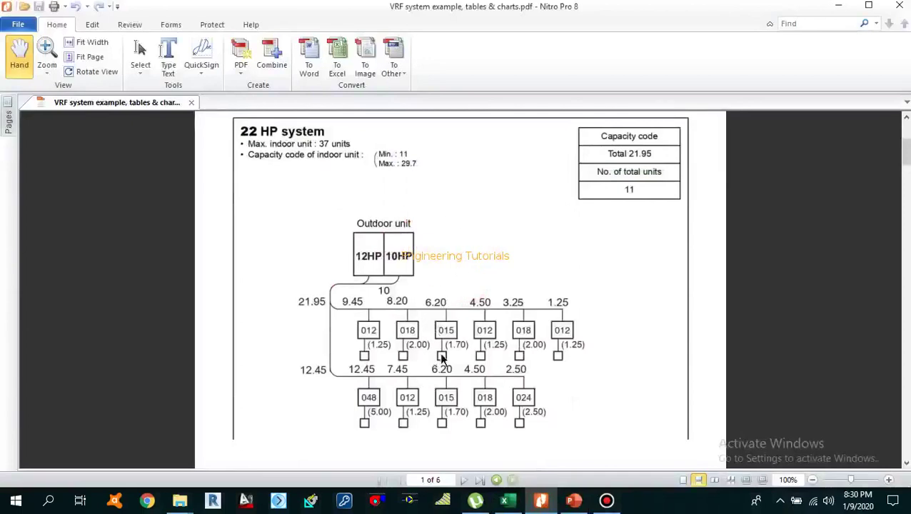
Return to the VRF selection workbook and go over the room names from Office 1 to Reception area.
left_click(509, 500)
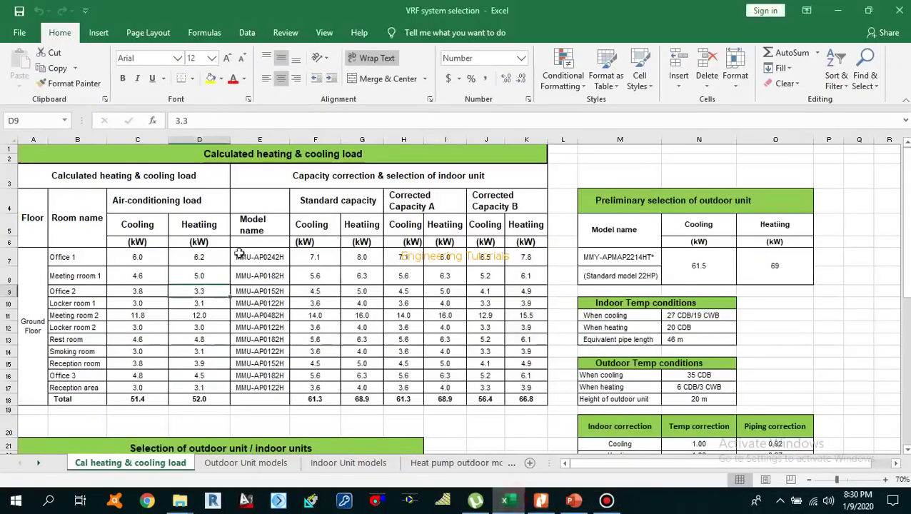
left_click_drag(77, 259, 80, 388)
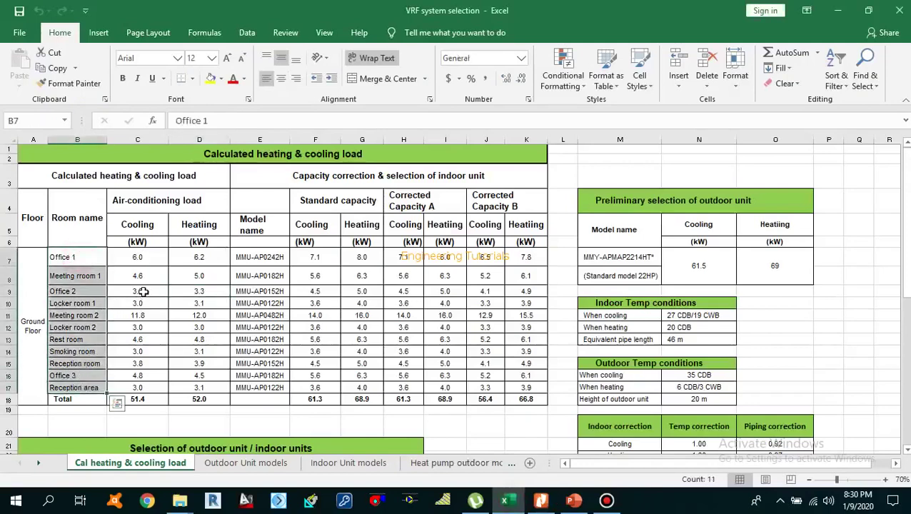
left_click(71, 258)
left_click(83, 271)
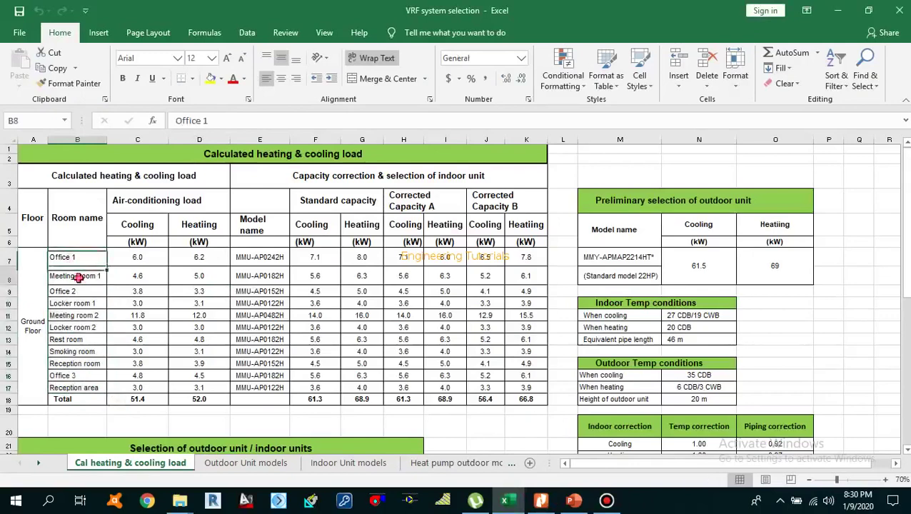
left_click(80, 258)
left_click(78, 276)
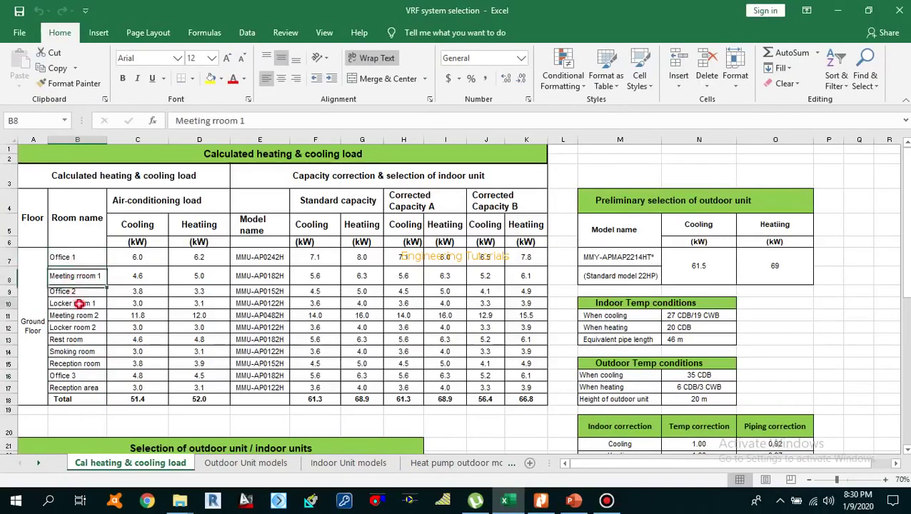
left_click(77, 304)
left_click_drag(83, 259, 88, 392)
Review each room's cooling and heating loads and the 51.4 kW cooling load total.
left_click_drag(134, 256, 176, 386)
left_click_drag(150, 262, 147, 387)
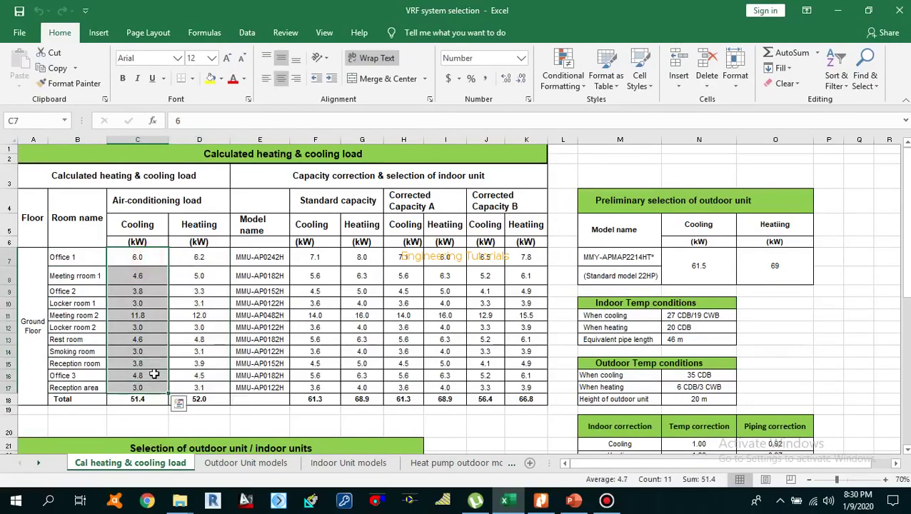
left_click(149, 260)
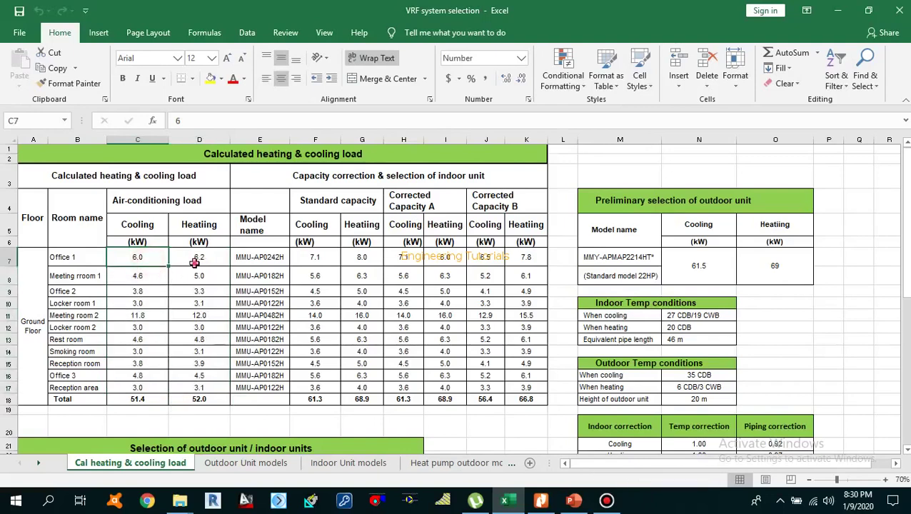
left_click(195, 262)
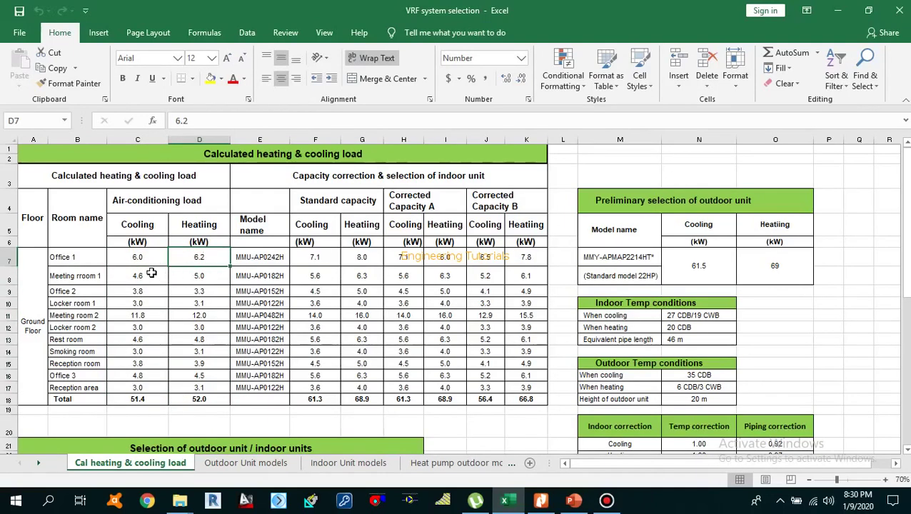
left_click_drag(139, 258, 170, 386)
left_click(153, 400)
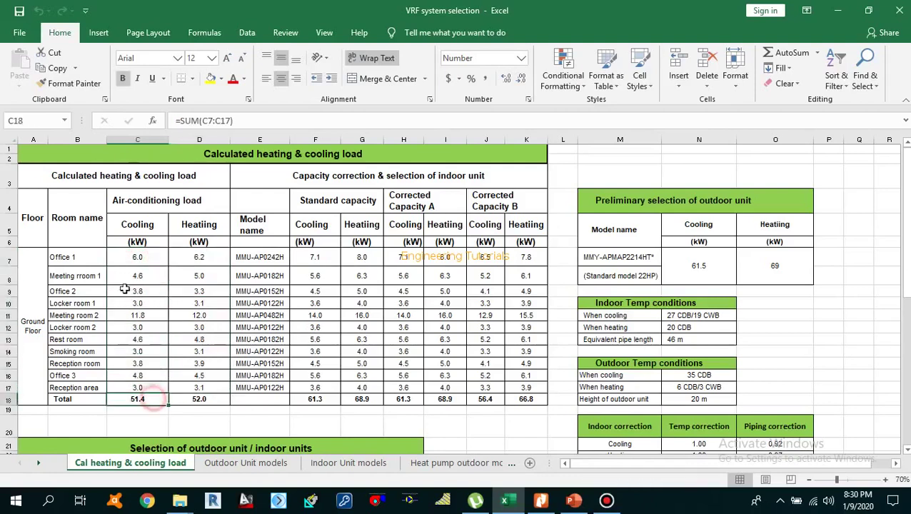
left_click_drag(129, 257, 143, 390)
left_click_drag(160, 256, 184, 390)
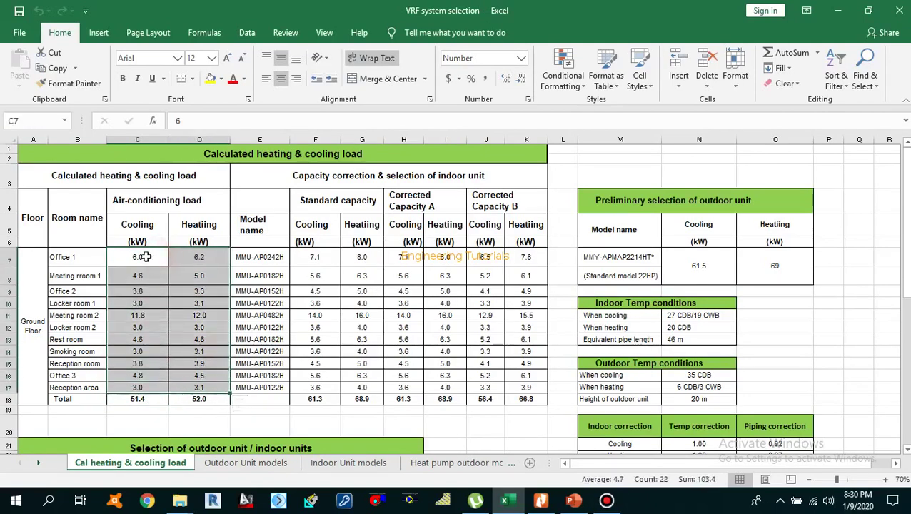
left_click(143, 403)
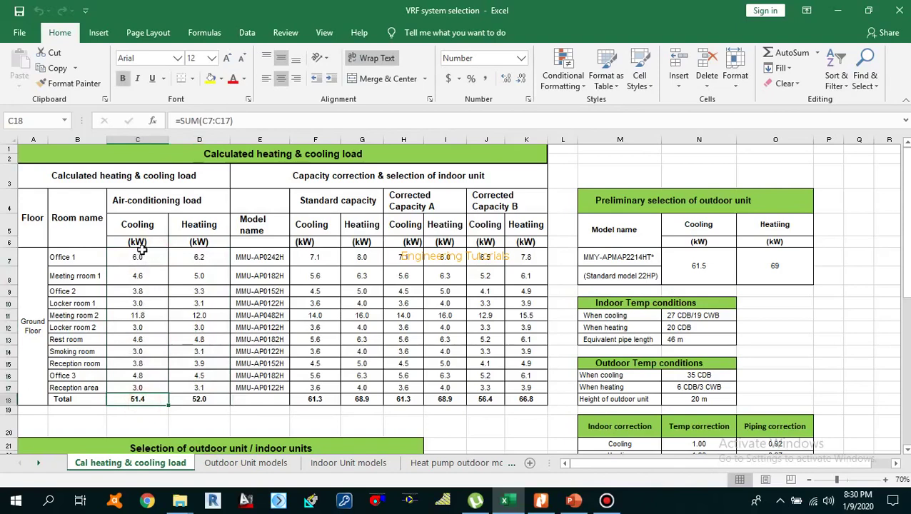
Review the heating load column and its 52.0 kW total.
left_click_drag(84, 258, 78, 389)
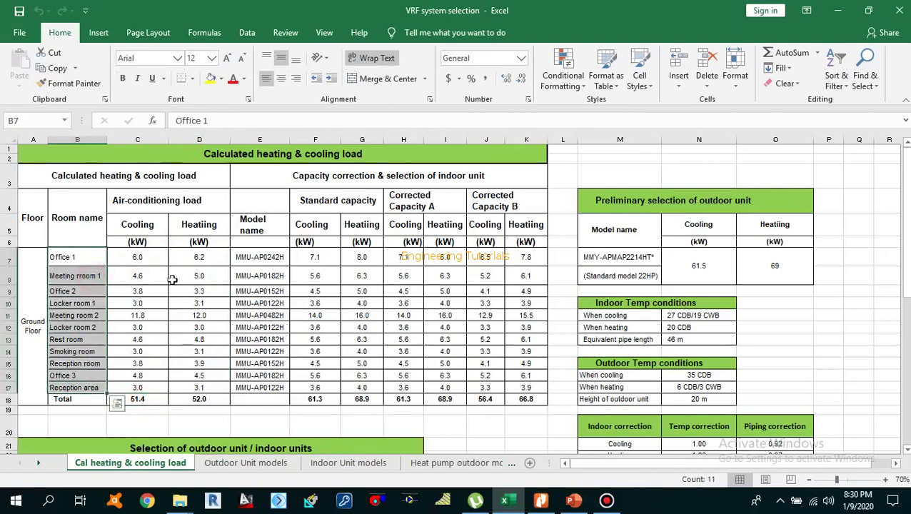
left_click(202, 227)
left_click(199, 400)
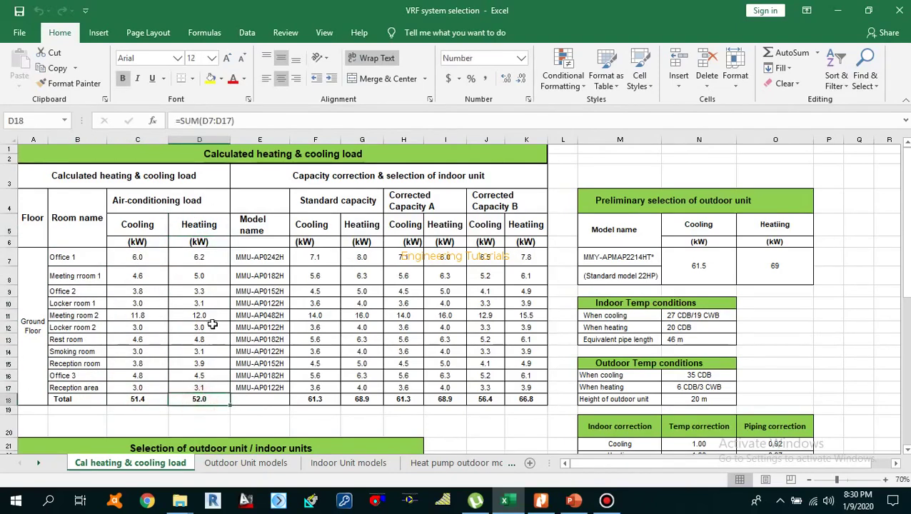
left_click_drag(204, 261, 209, 391)
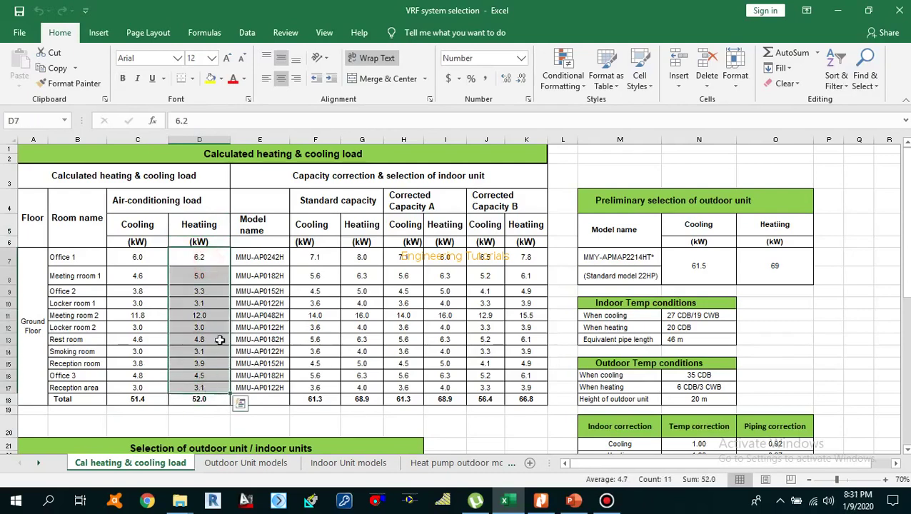
Check Meeting room 2's indoor unit model and Office 1's 7.1 kW standard cooling capacity.
left_click(262, 313)
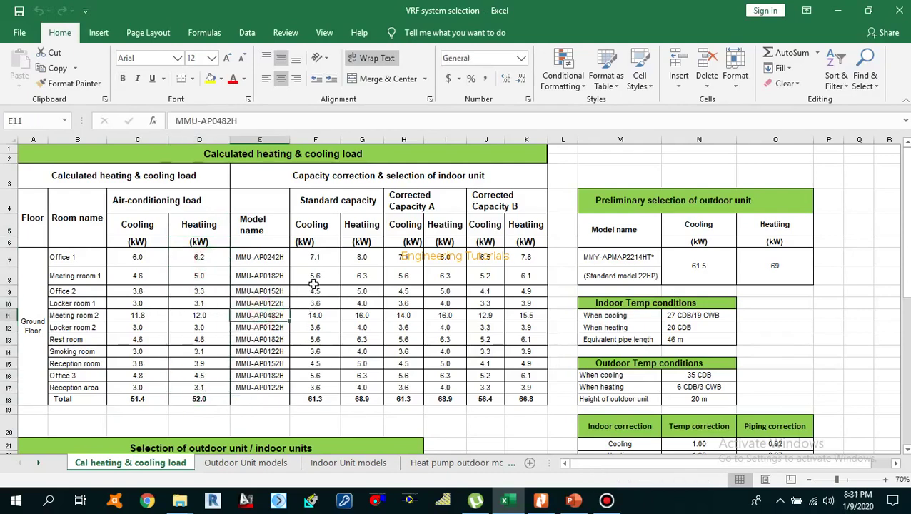
left_click(69, 262)
left_click(303, 259)
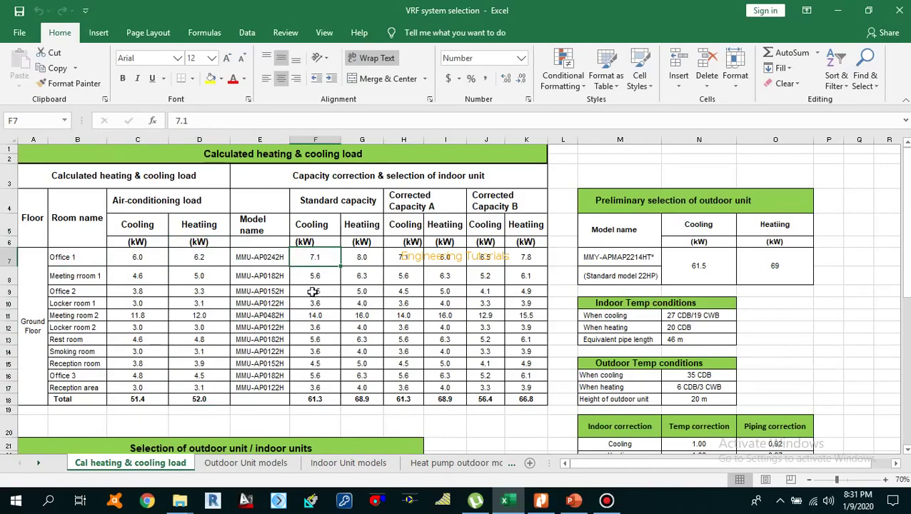
scroll(525, 356, "down", 1)
scroll(525, 356, "up", 1)
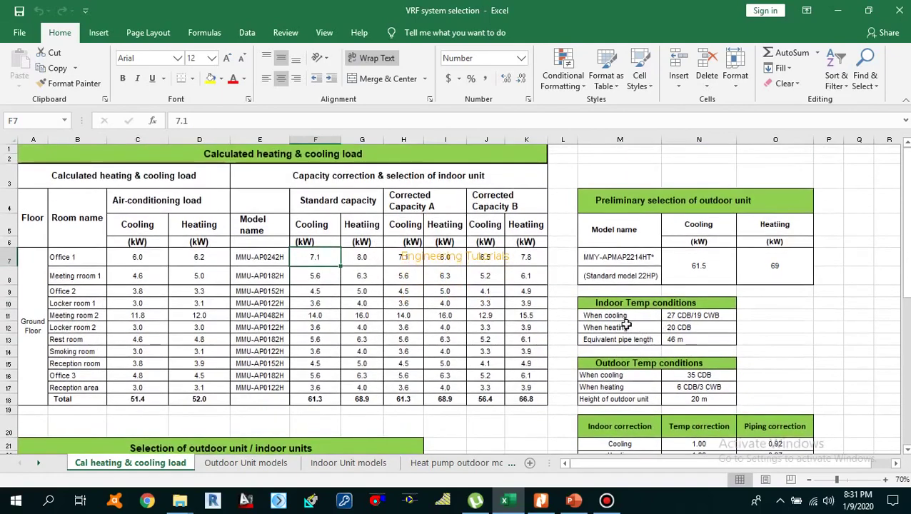
left_click_drag(594, 316, 690, 317)
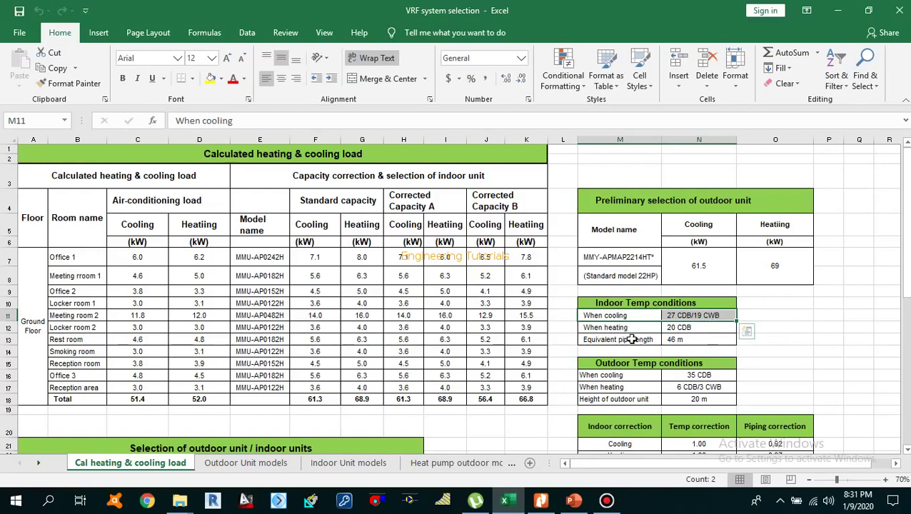
left_click_drag(605, 327, 690, 330)
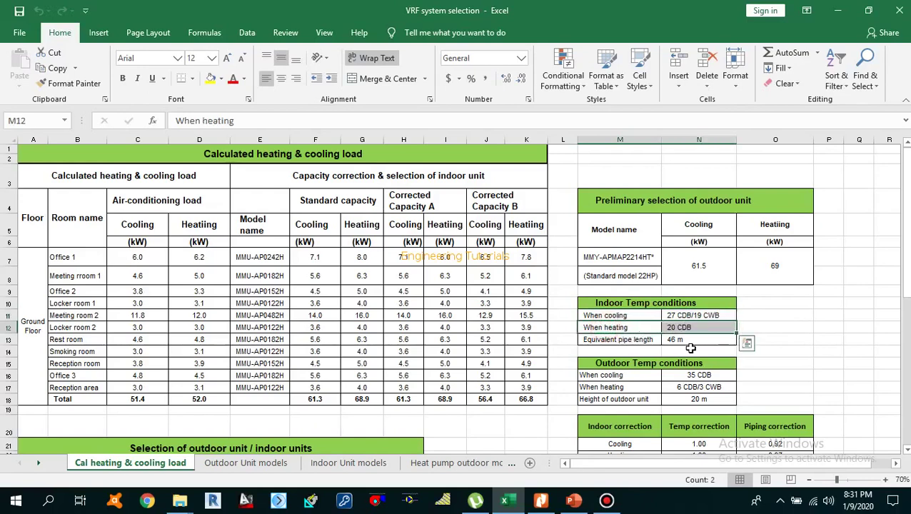
scroll(678, 356, "down", 1)
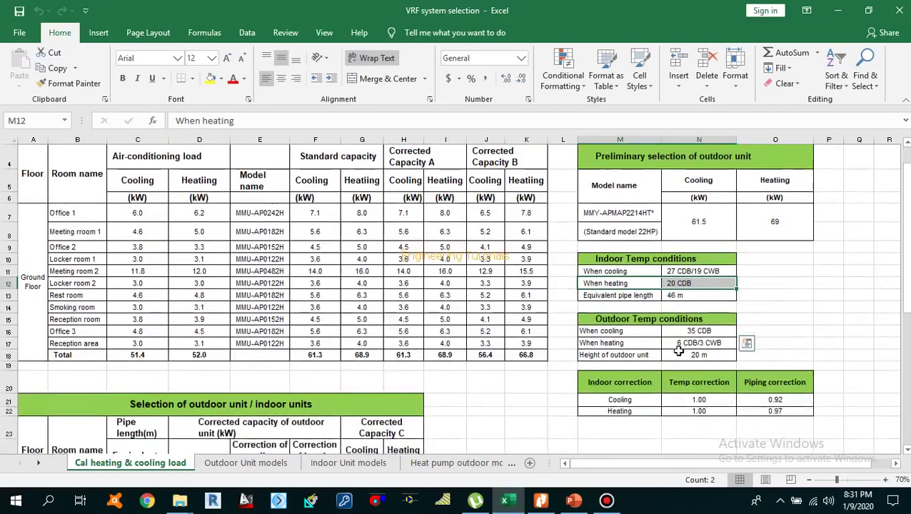
scroll(672, 362, "up", 1)
left_click(600, 364)
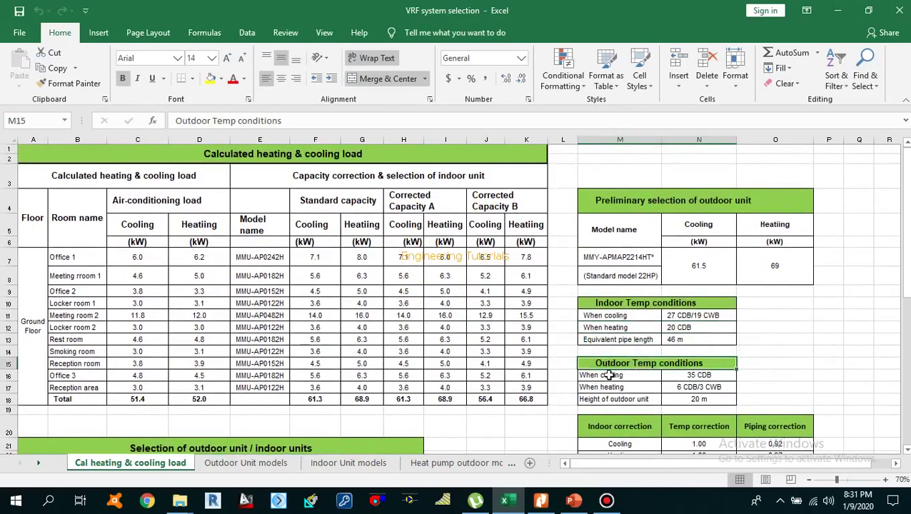
left_click(691, 374)
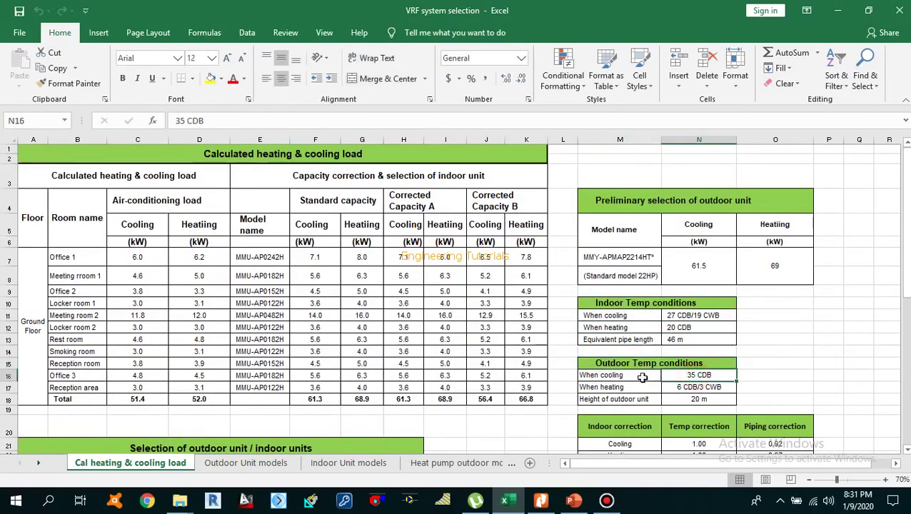
left_click(611, 377)
left_click_drag(635, 377, 693, 382)
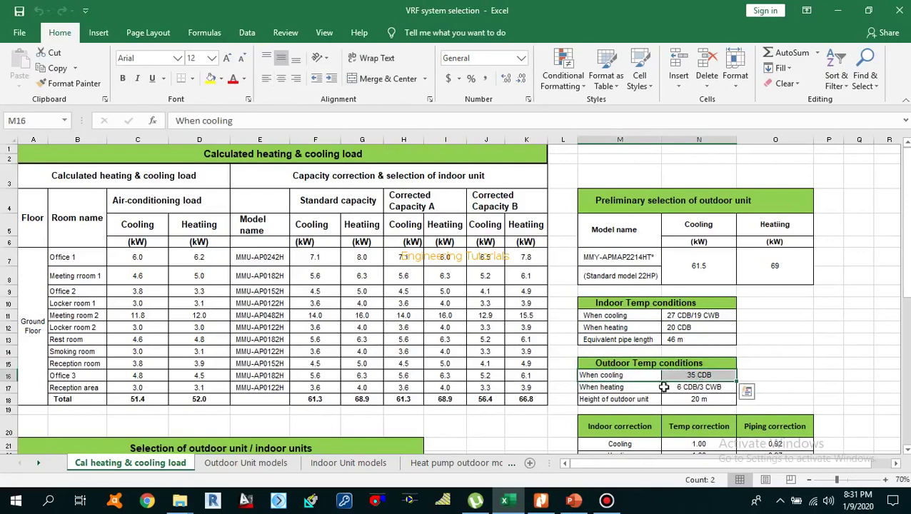
left_click(604, 389)
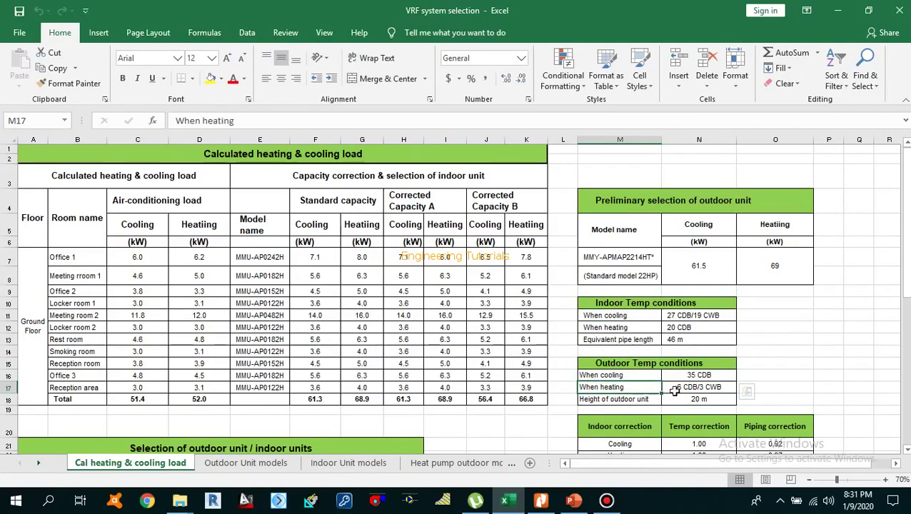
left_click_drag(675, 391, 686, 392)
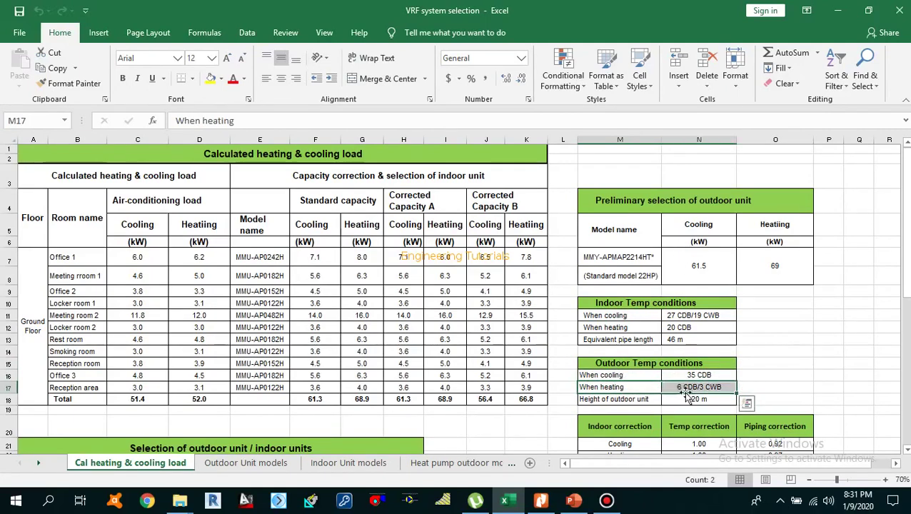
left_click(689, 389)
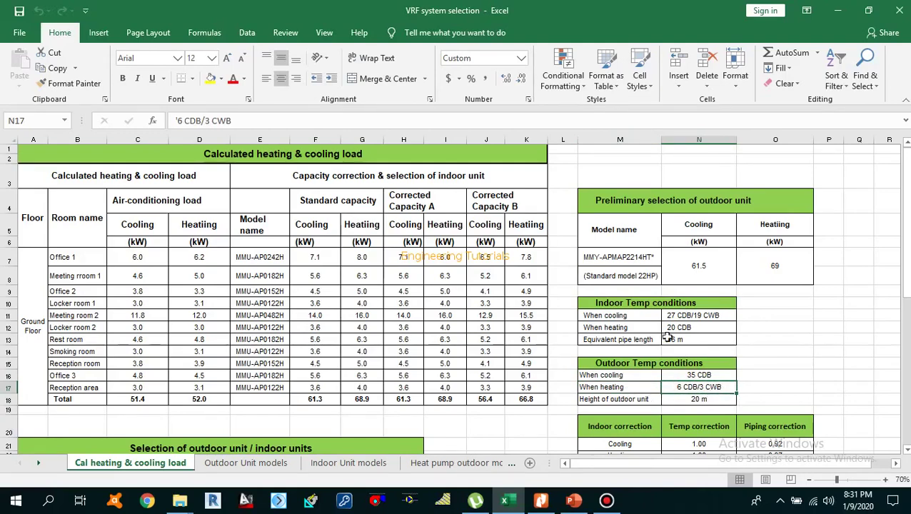
left_click_drag(625, 346, 684, 342)
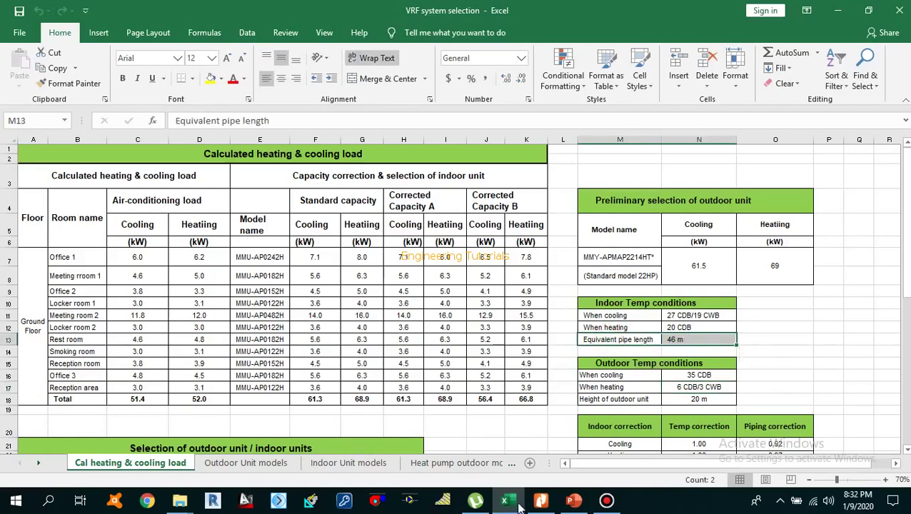
left_click(541, 501)
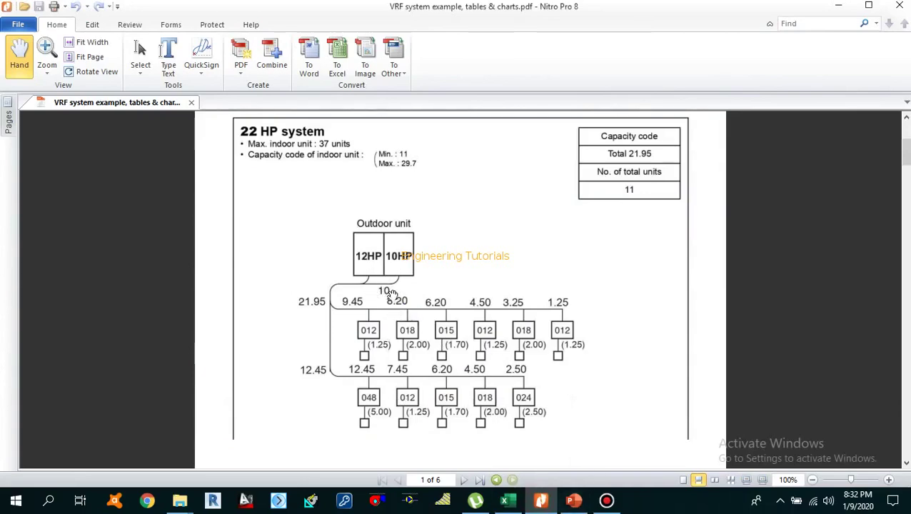
left_click(574, 501)
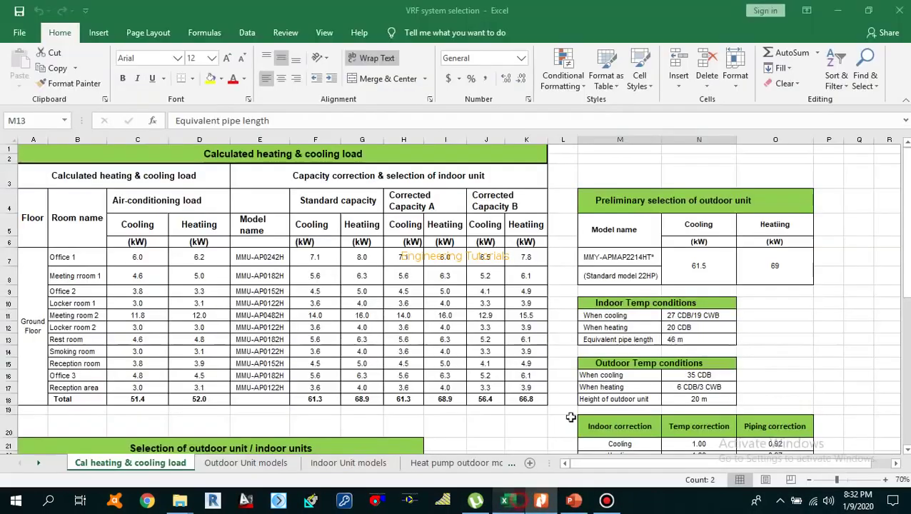
Mark the pipe length row and the 20 m outdoor unit height, then bring the VRF slides forward.
left_click_drag(655, 345, 671, 345)
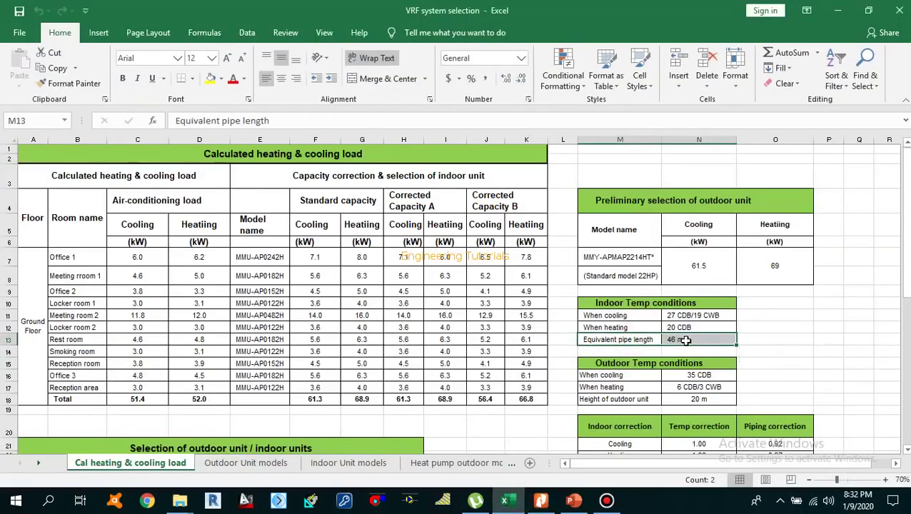
left_click(404, 315)
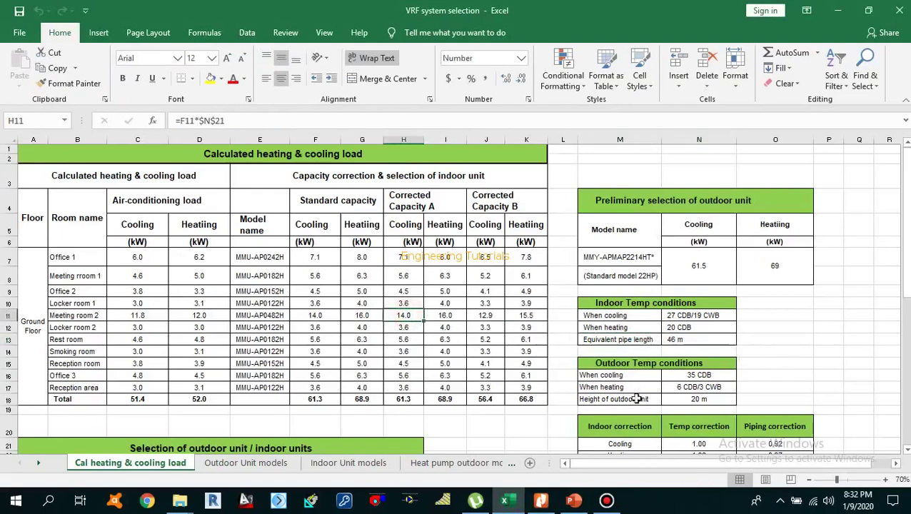
left_click_drag(589, 405, 682, 402)
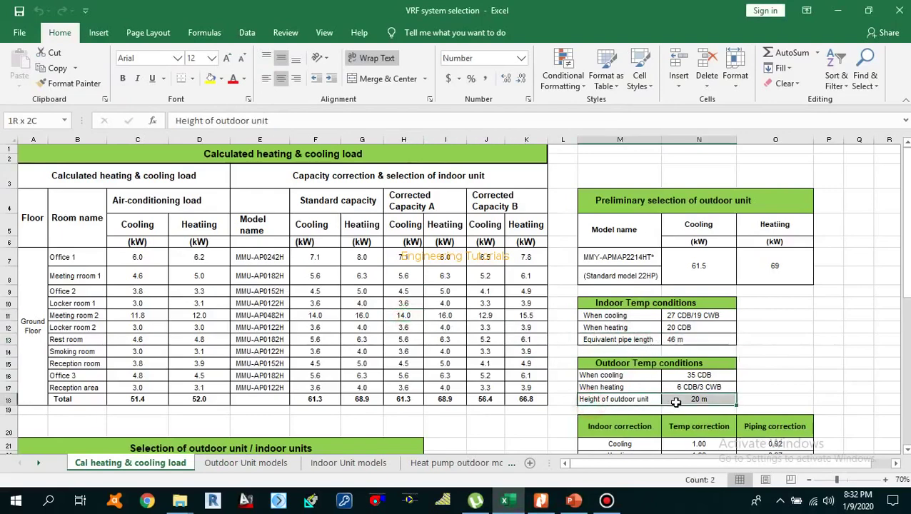
left_click(576, 502)
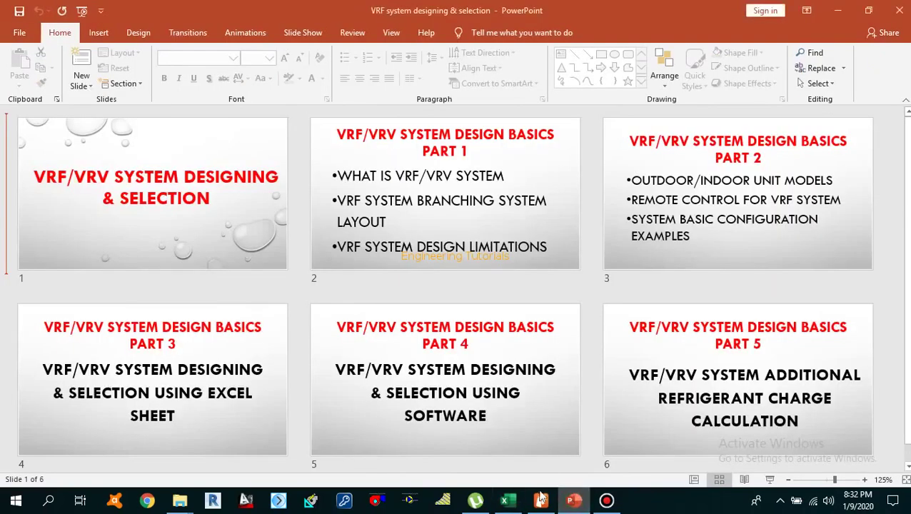
Switch between the PDF charts and the slides, then go back to the Excel workbook.
left_click(541, 502)
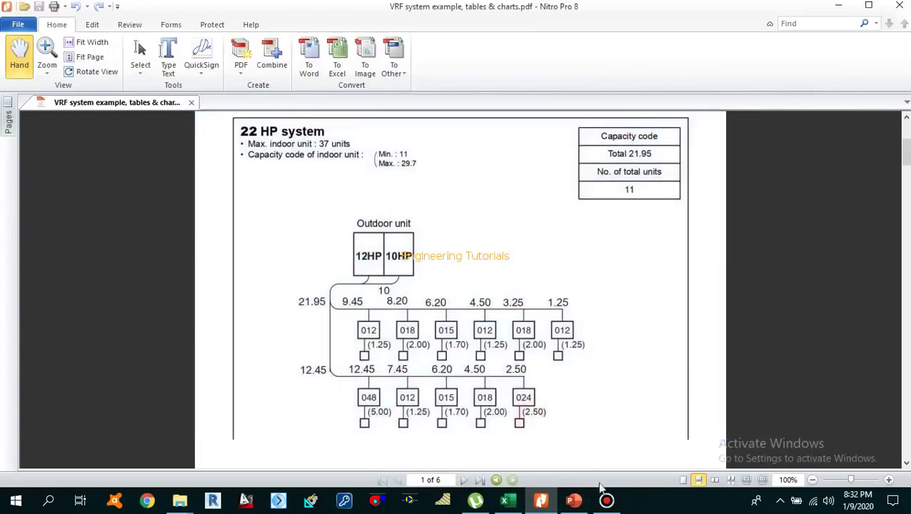
left_click(574, 500)
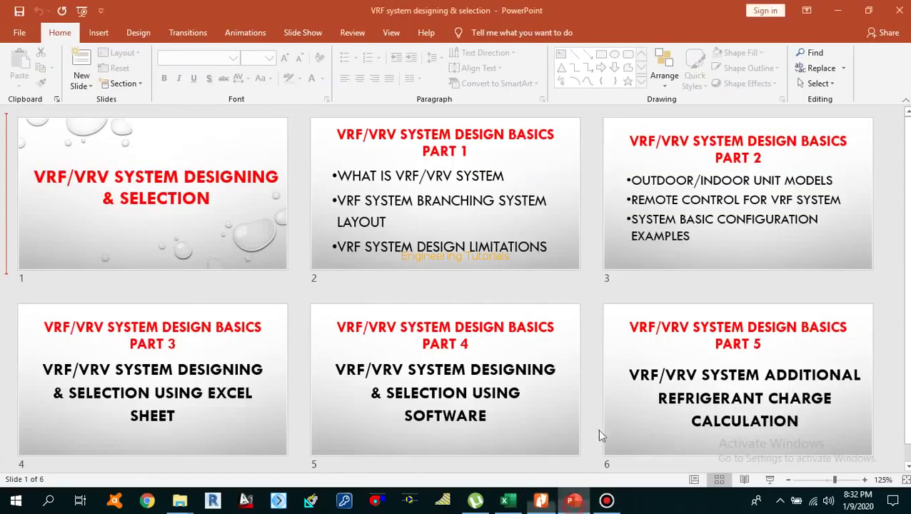
left_click(574, 500)
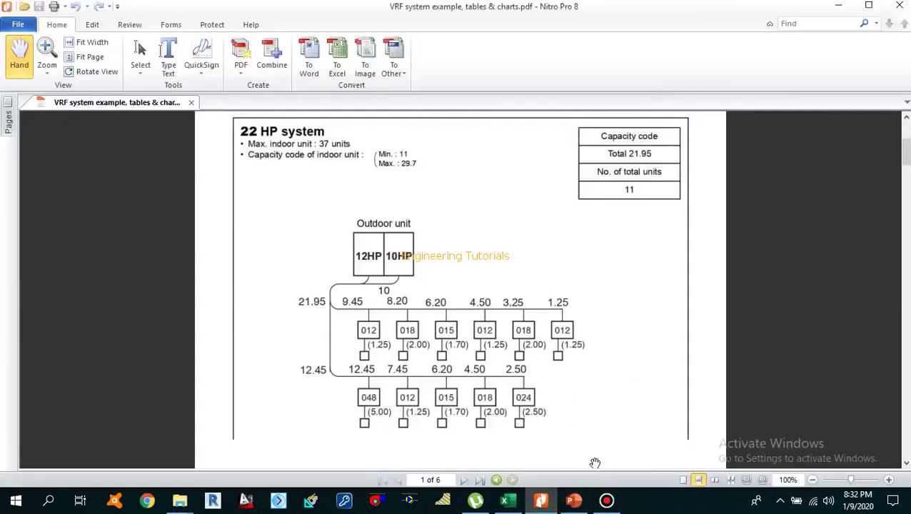
left_click(508, 500)
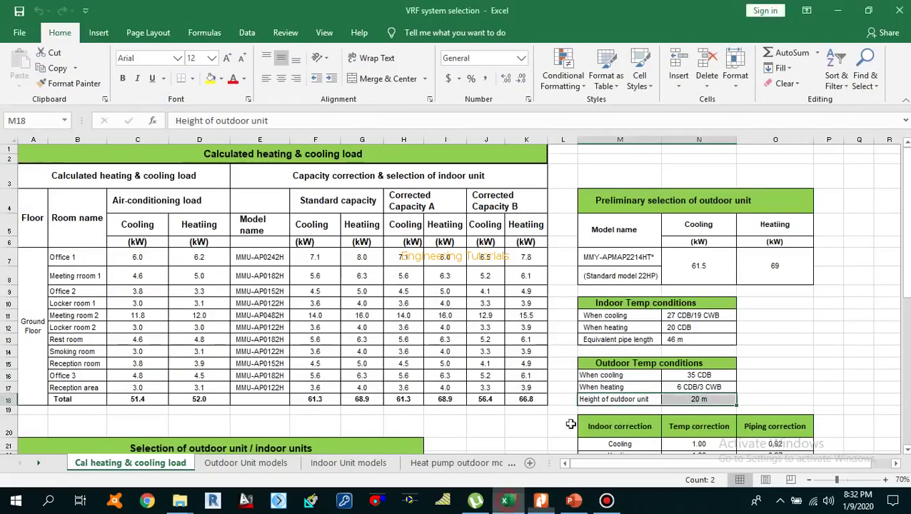
Re-mark the outdoor unit height row and view Reception's Corrected Capacity B formula.
left_click(686, 400)
left_click_drag(616, 400, 671, 400)
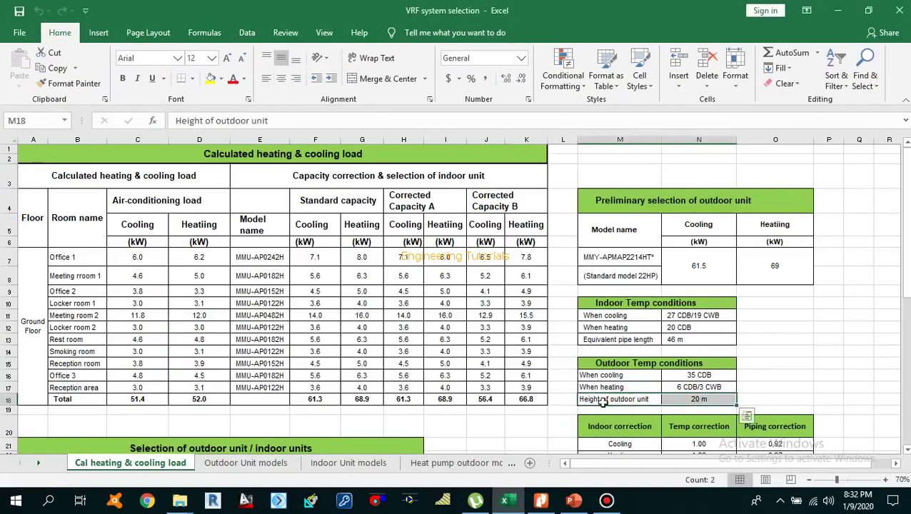
left_click(486, 363)
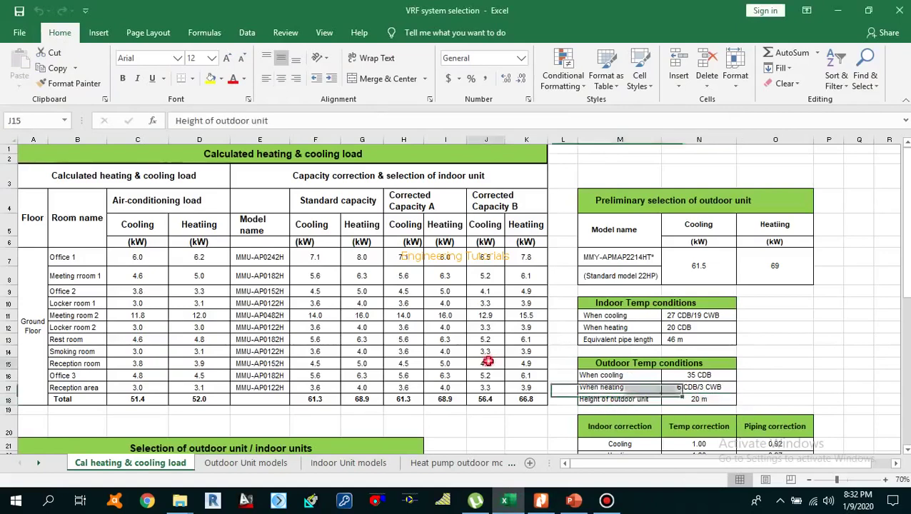
scroll(572, 385, "down", 1)
scroll(572, 384, "up", 1)
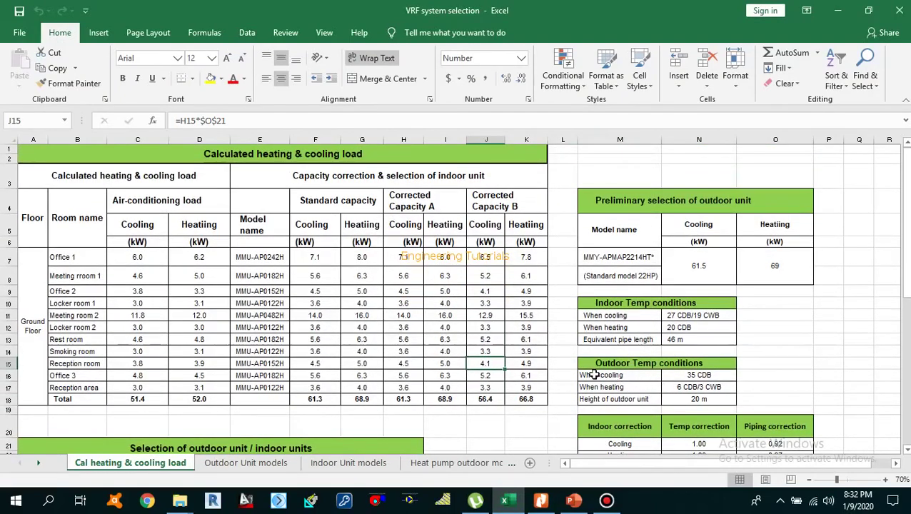
Mark the outdoor cooling and heating conditions, including heating at 6 CDB/3 CWB.
left_click_drag(592, 374, 670, 375)
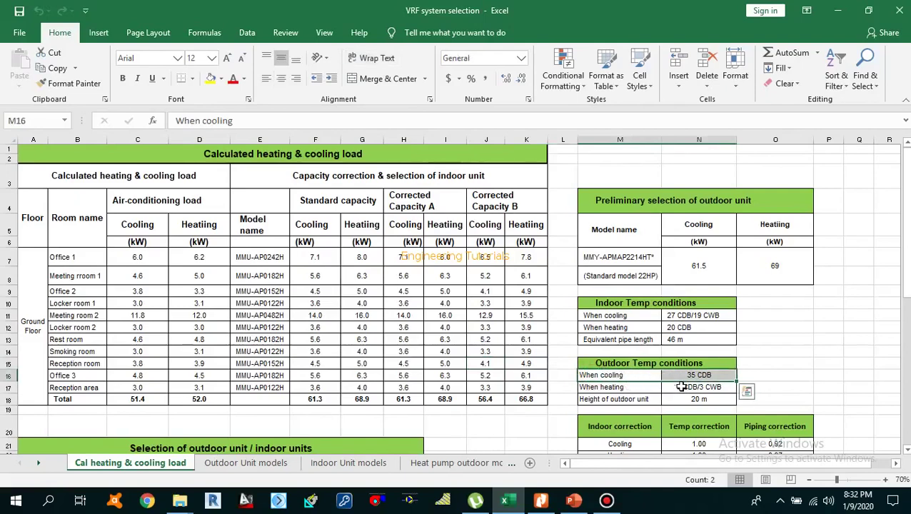
left_click(625, 390)
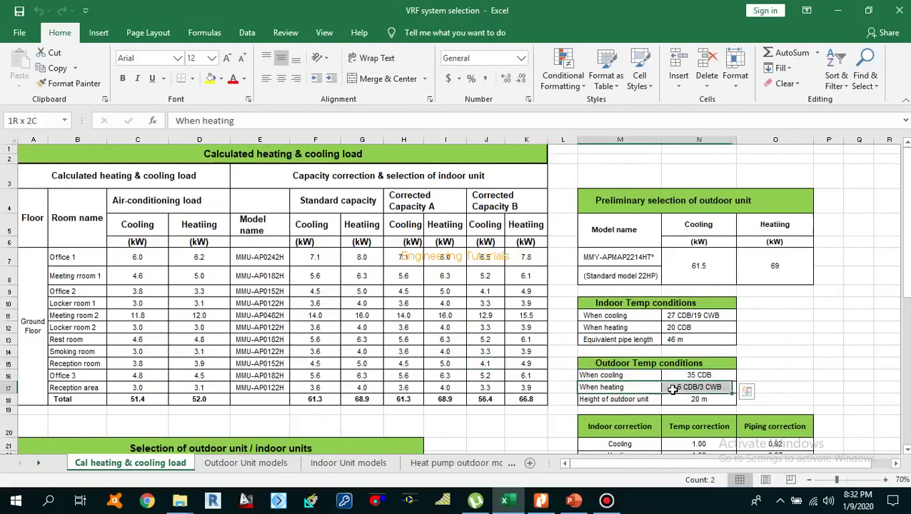
left_click(629, 375)
left_click_drag(611, 391, 665, 392)
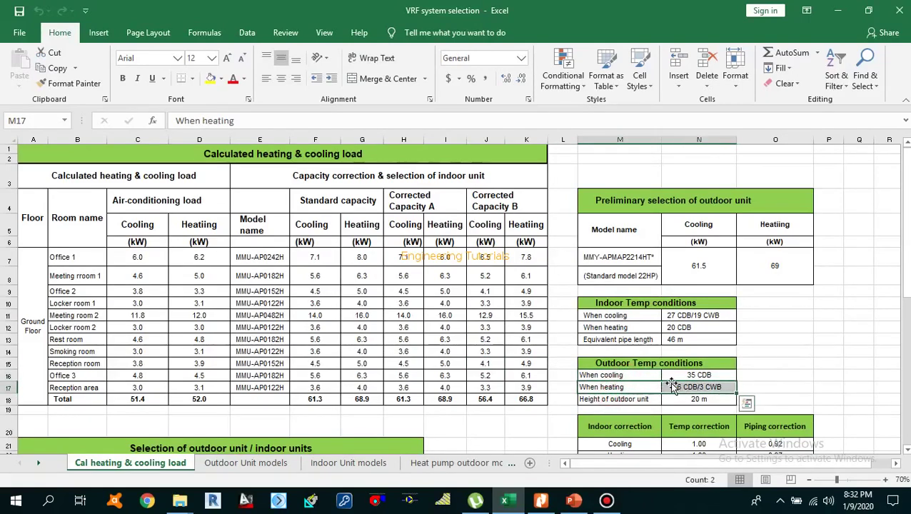
scroll(650, 382, "down", 1)
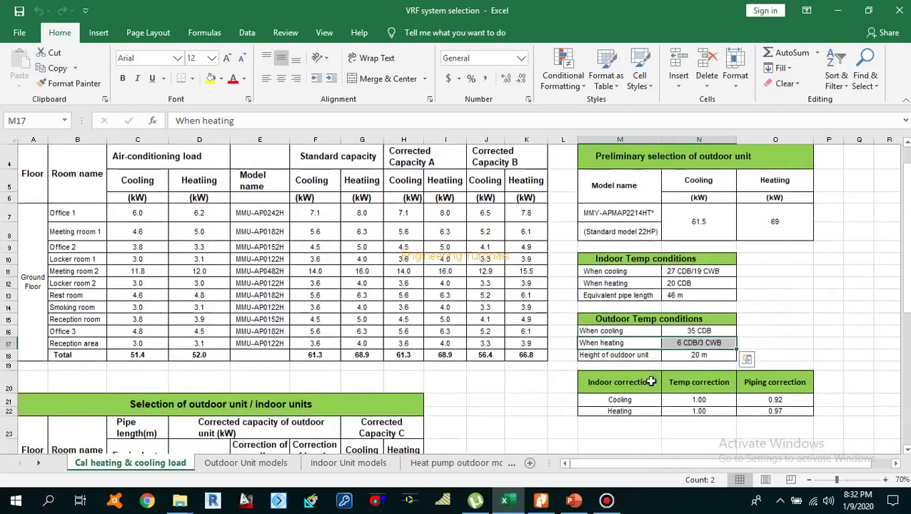
scroll(650, 382, "up", 1)
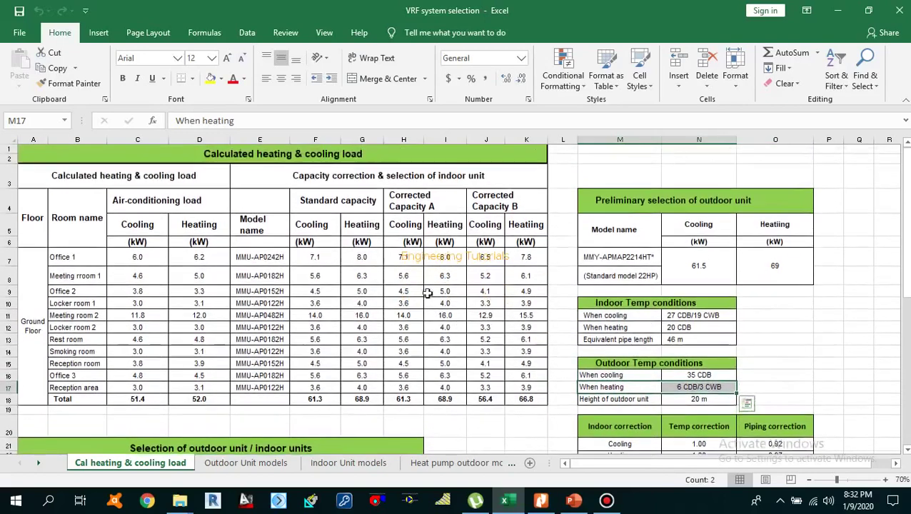
Select every room's standard capacity values, then the cooling load in C8.
left_click(327, 259)
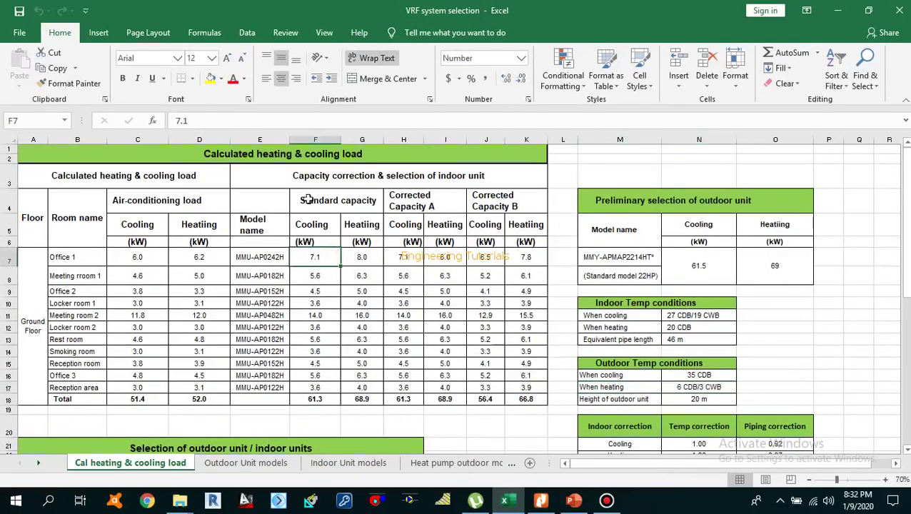
left_click_drag(307, 200, 314, 389)
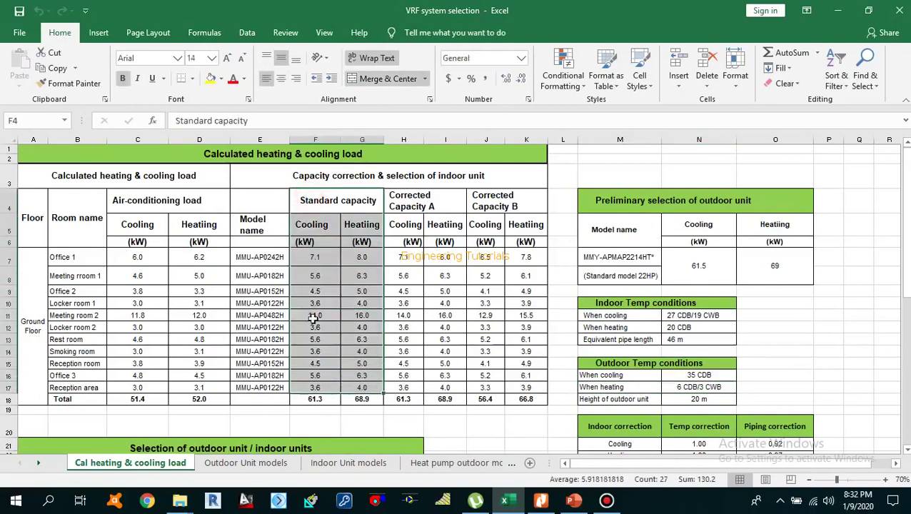
left_click(129, 277)
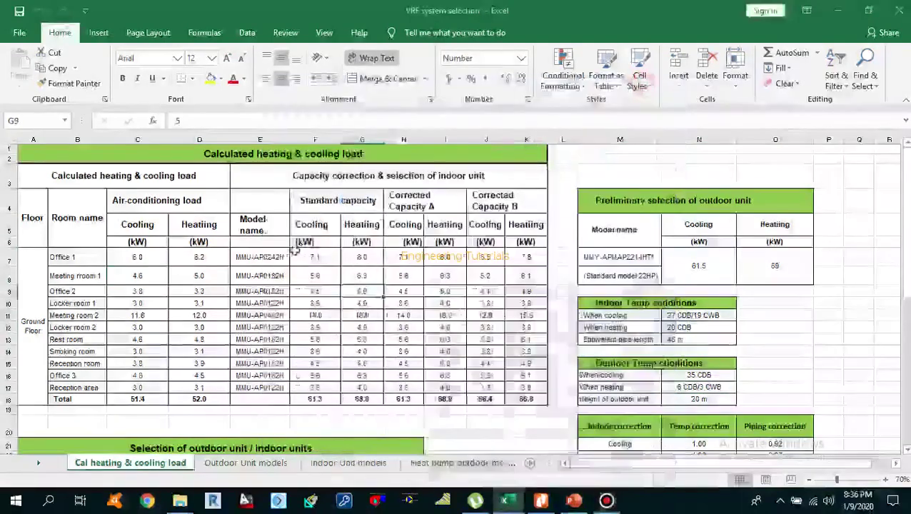
left_click(260, 277)
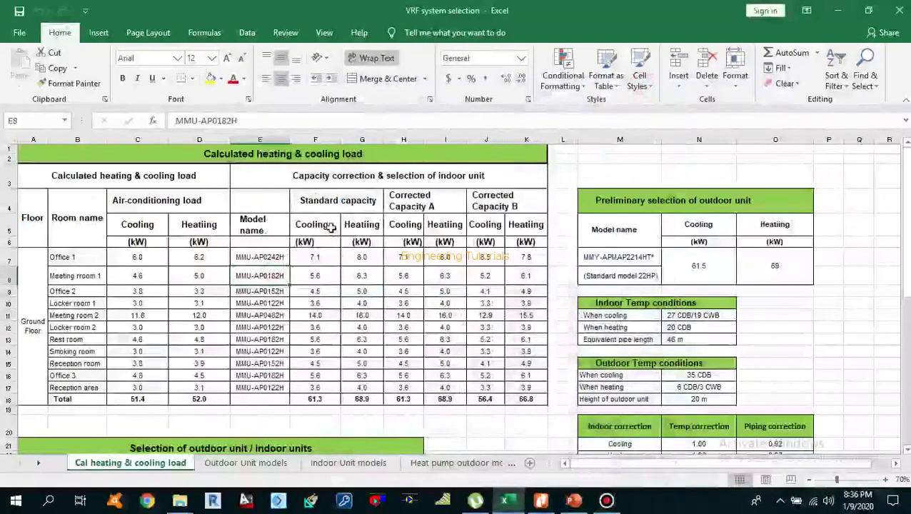
left_click_drag(310, 201, 346, 391)
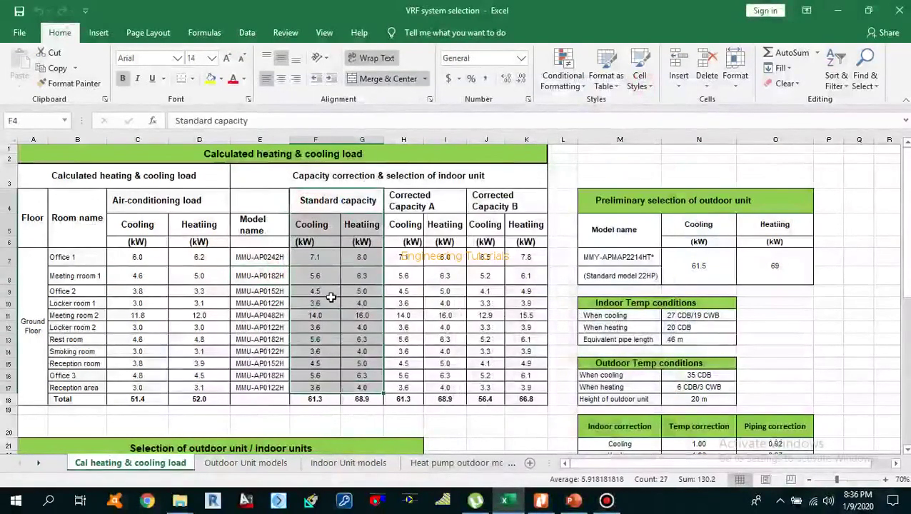
left_click(325, 261)
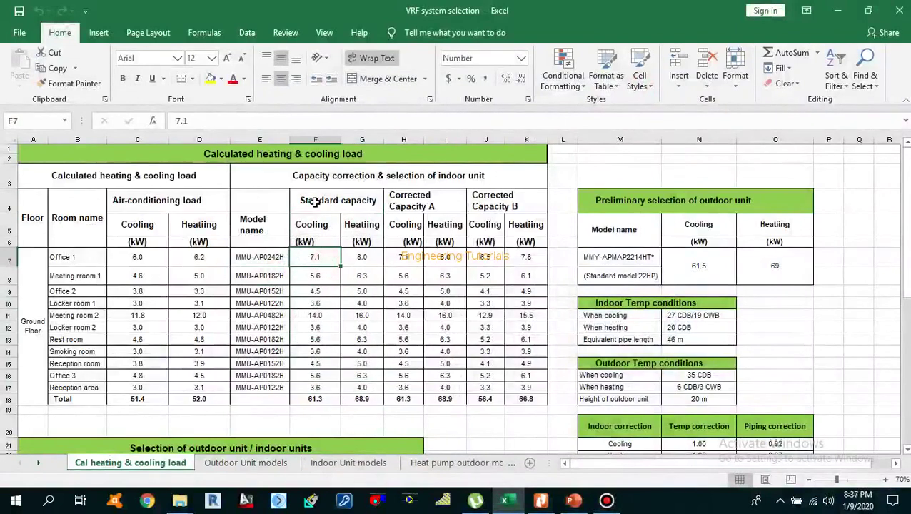
left_click_drag(312, 200, 361, 390)
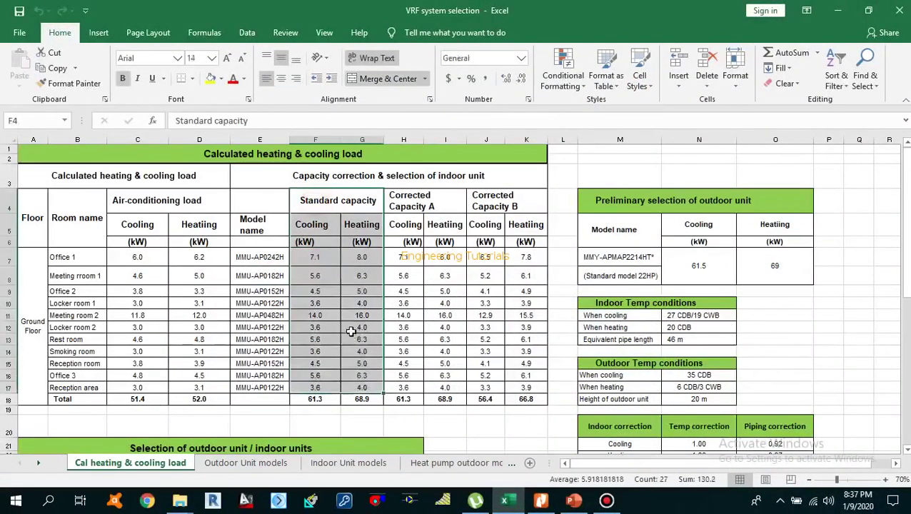
scroll(356, 315, "down", 10)
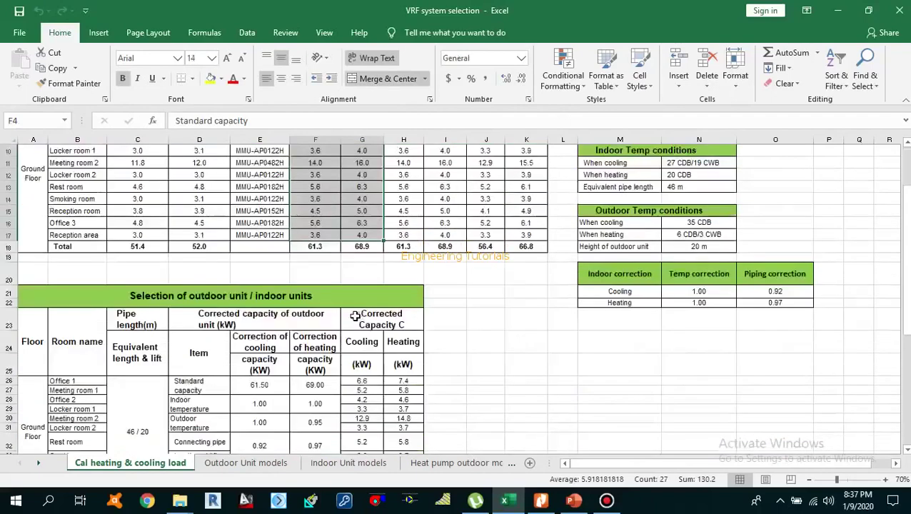
left_click_drag(317, 304, 360, 400)
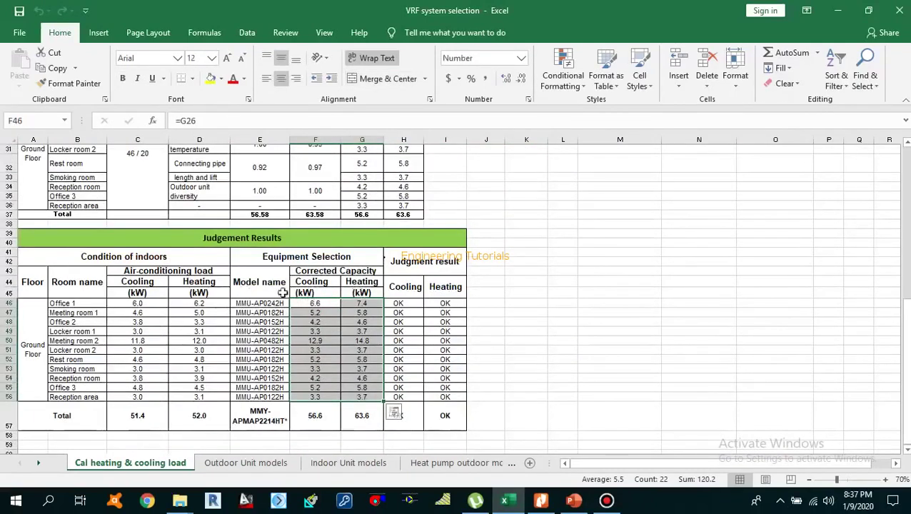
scroll(343, 346, "up", 10)
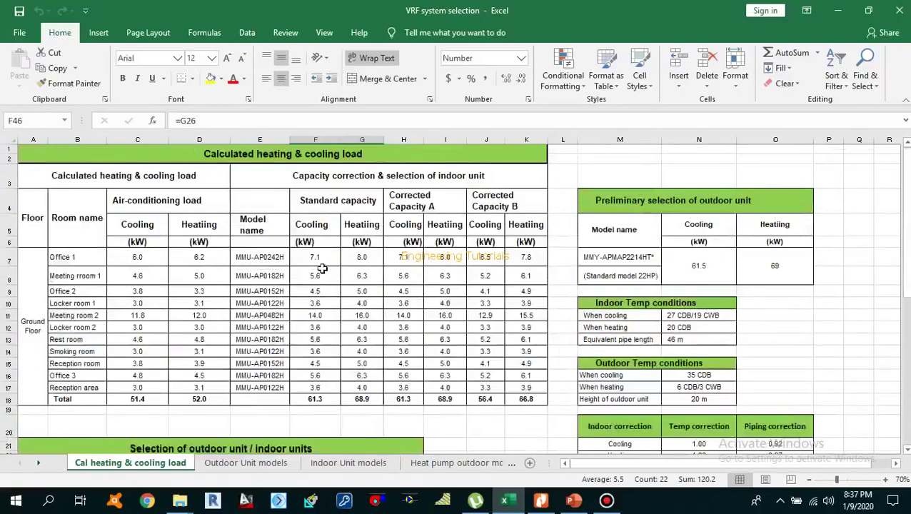
Compare Office 1's 6.0 kW cooling and 6.2 kW heating loads with the standard capacities, then open Indoor Unit models.
left_click_drag(315, 259, 364, 388)
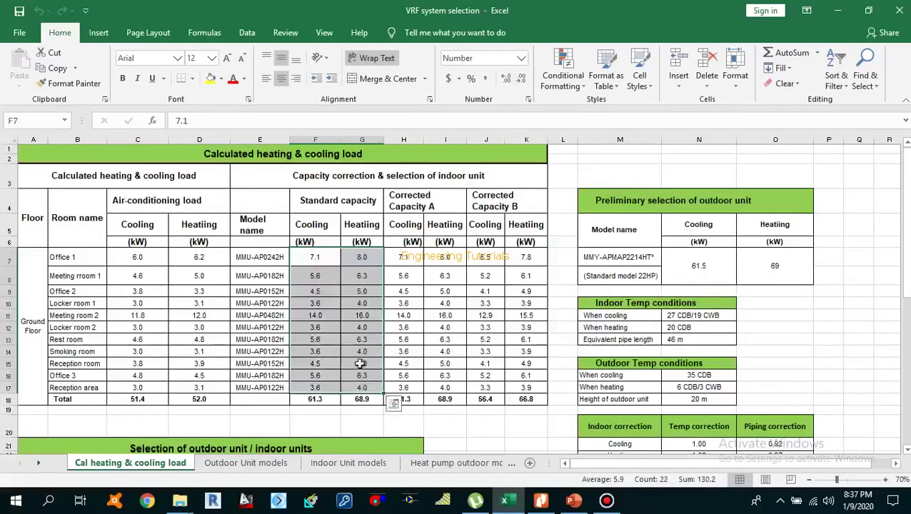
left_click_drag(85, 258, 193, 261)
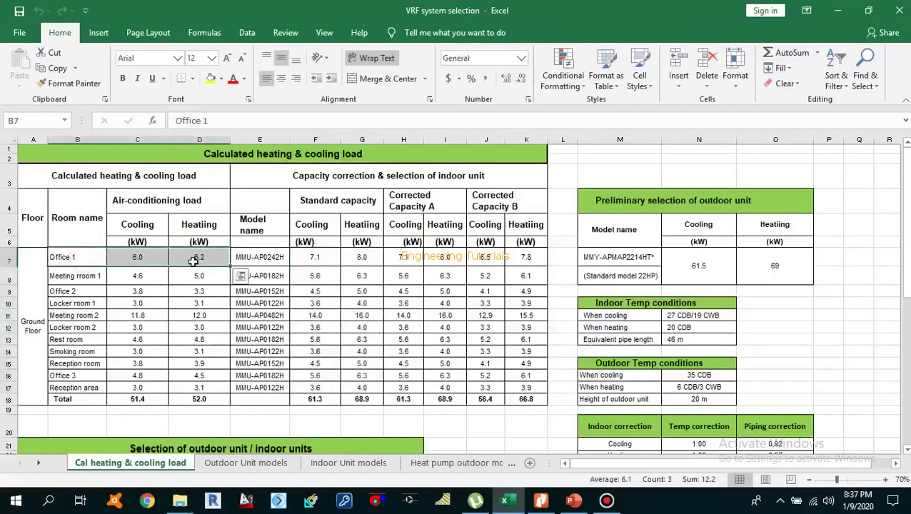
left_click(139, 259)
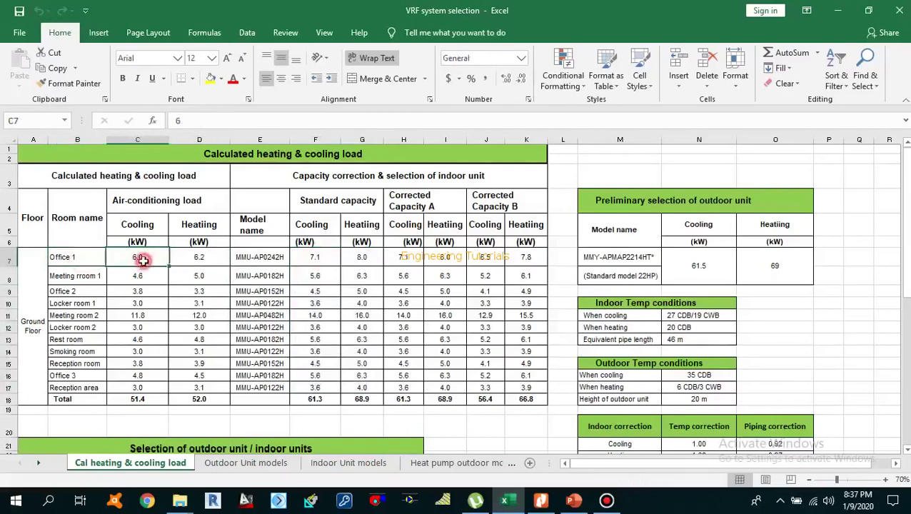
left_click(195, 259)
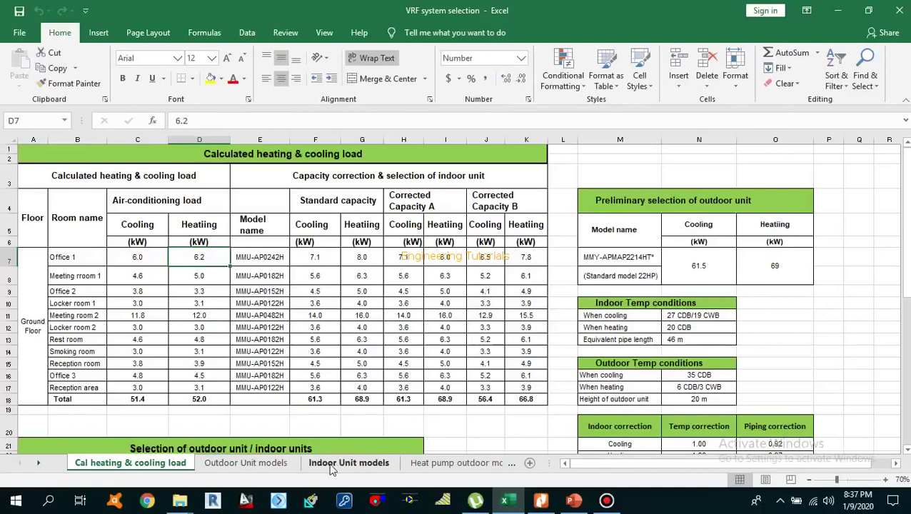
left_click(134, 265)
left_click(213, 254)
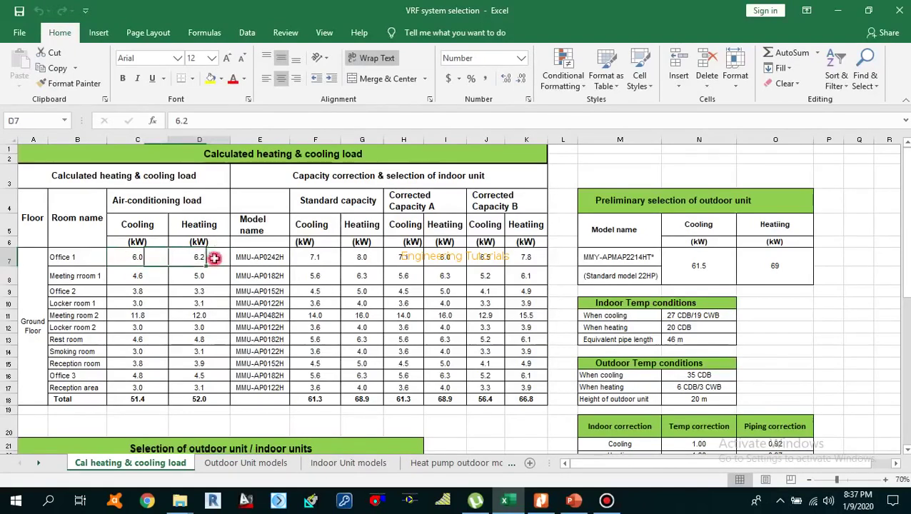
left_click(354, 466)
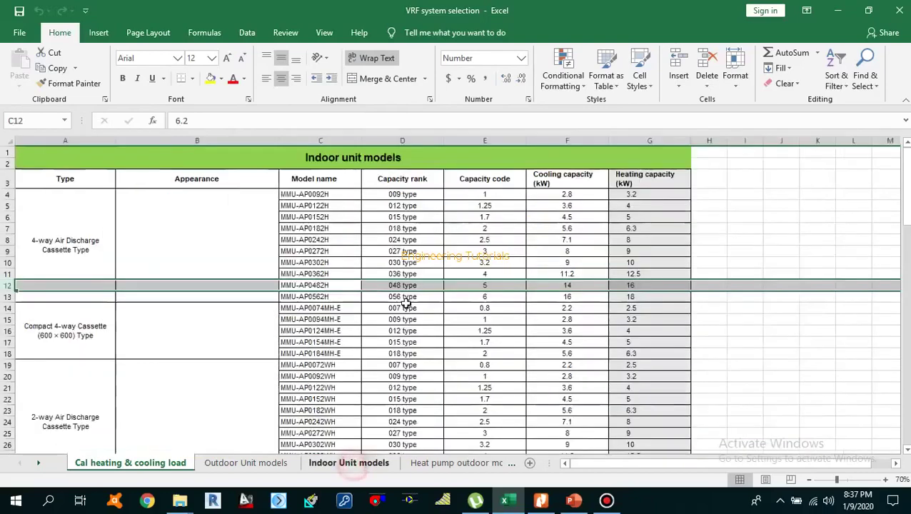
left_click(386, 228)
scroll(406, 307, "down", 11)
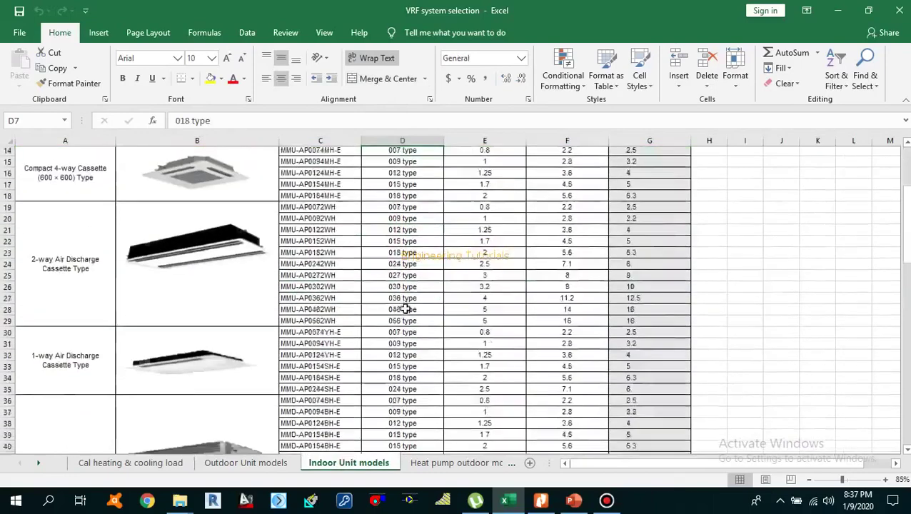
scroll(406, 309, "up", 10)
scroll(405, 311, "up", 1)
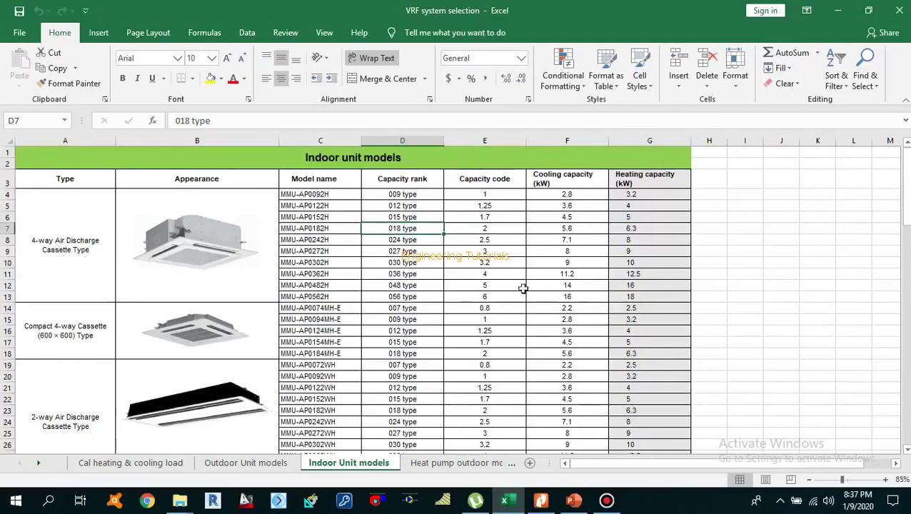
left_click(153, 463)
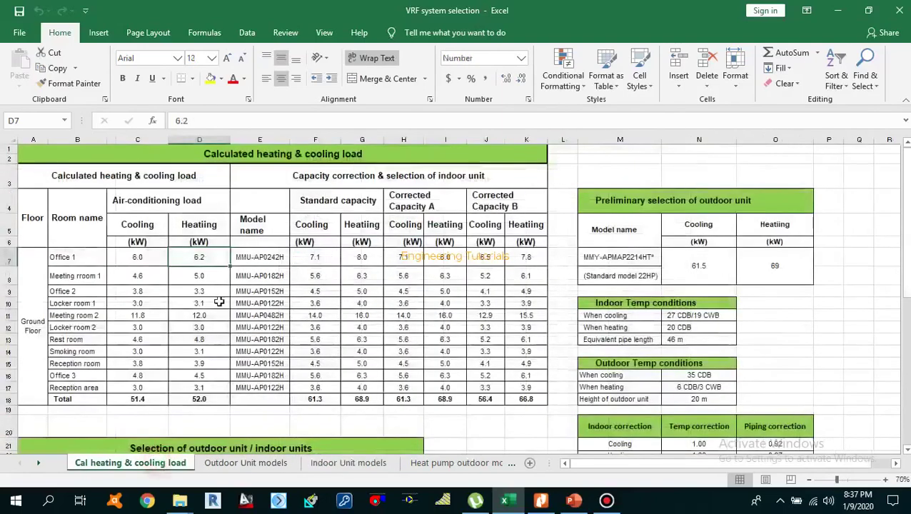
left_click(138, 258)
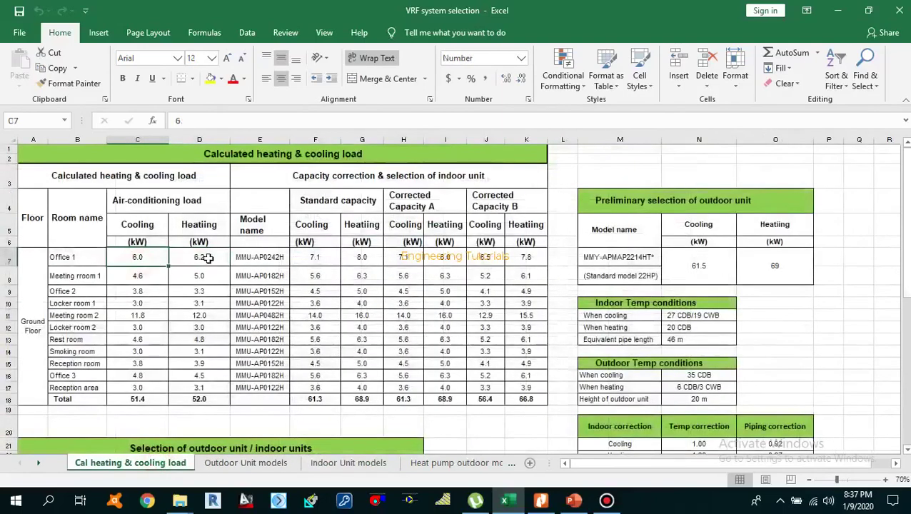
left_click(208, 259)
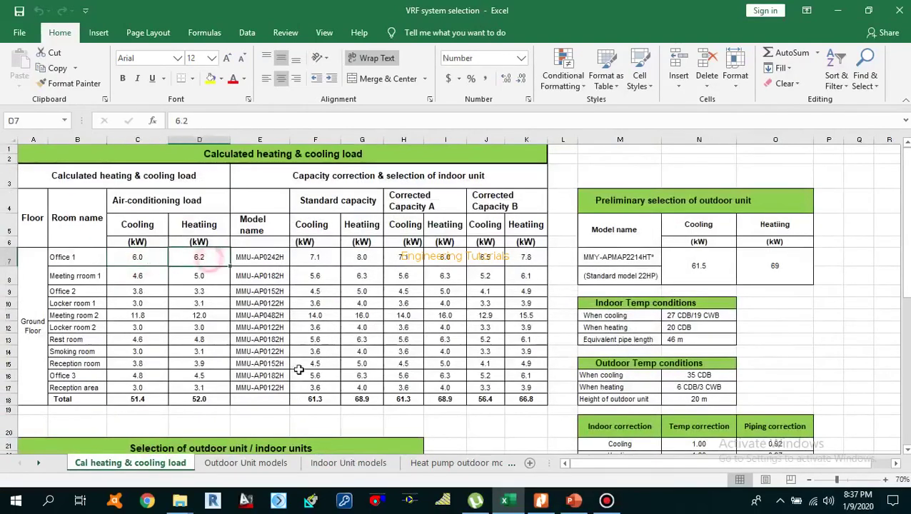
left_click(344, 464)
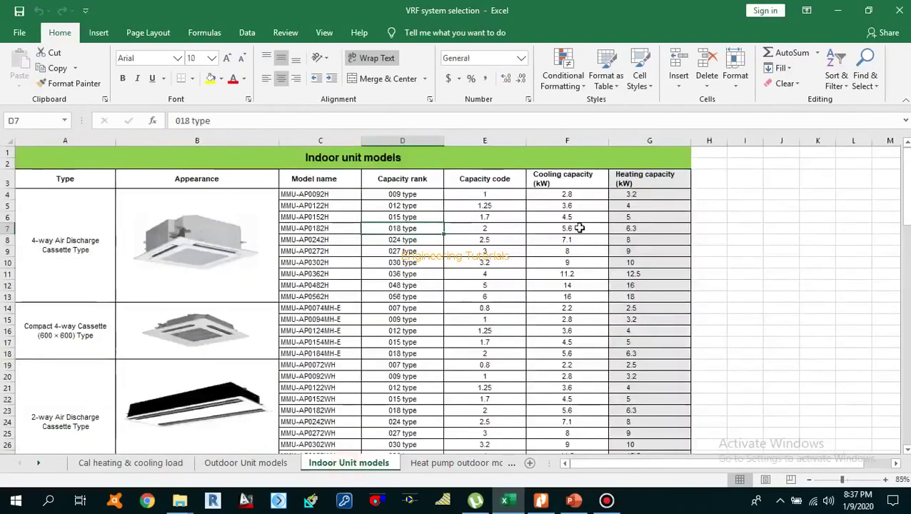
left_click(579, 228)
left_click(619, 229)
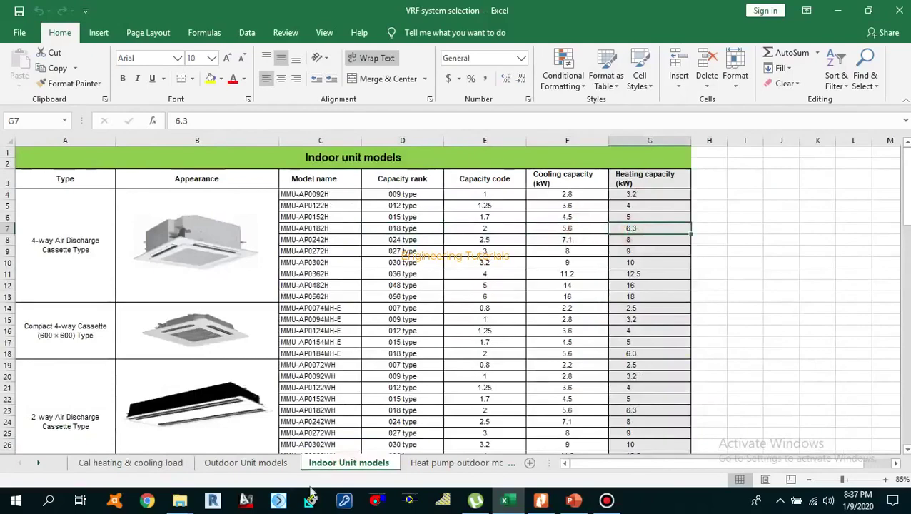
left_click(157, 463)
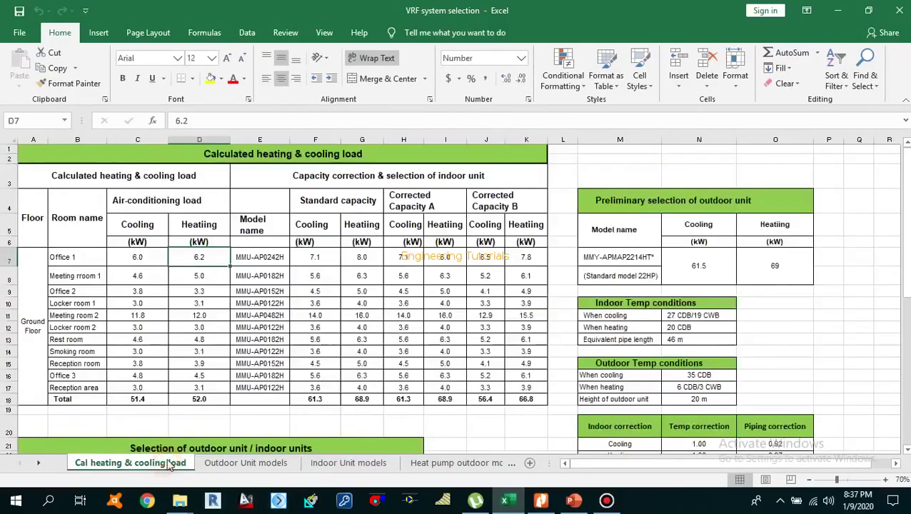
left_click(340, 464)
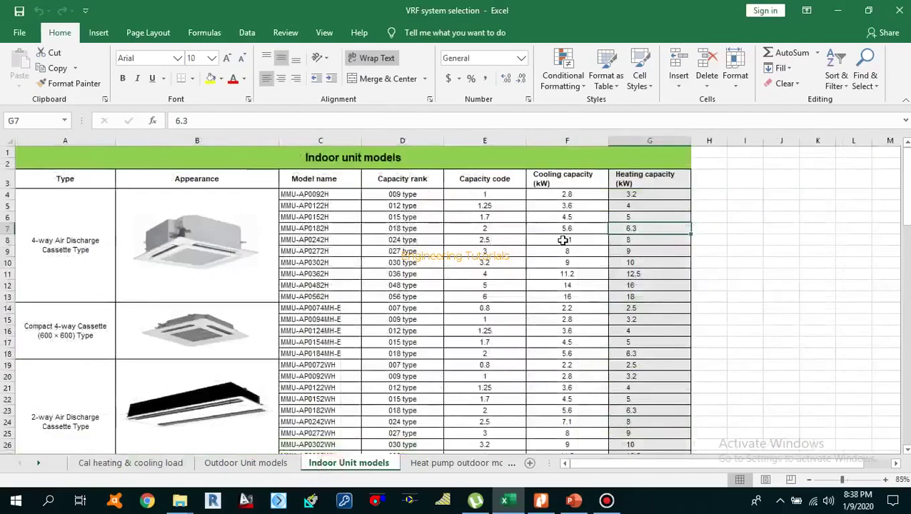
left_click_drag(555, 231, 631, 236)
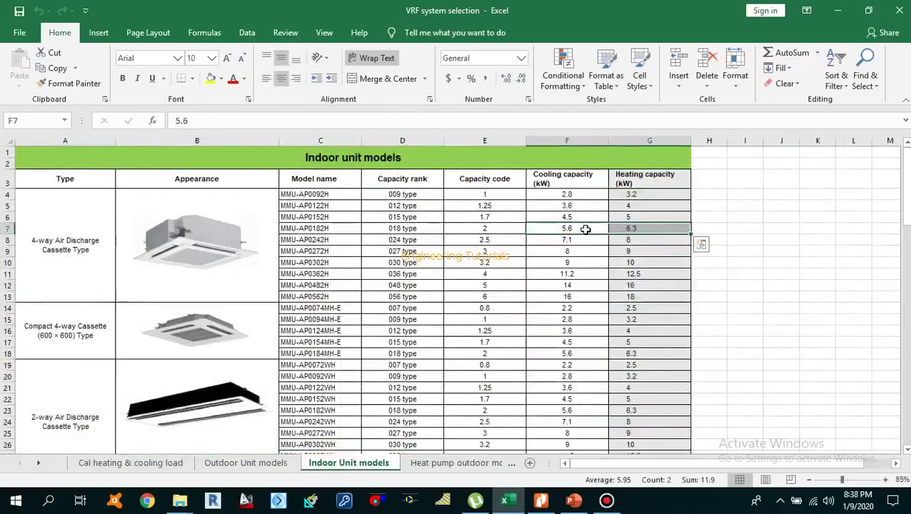
left_click_drag(632, 231, 633, 233)
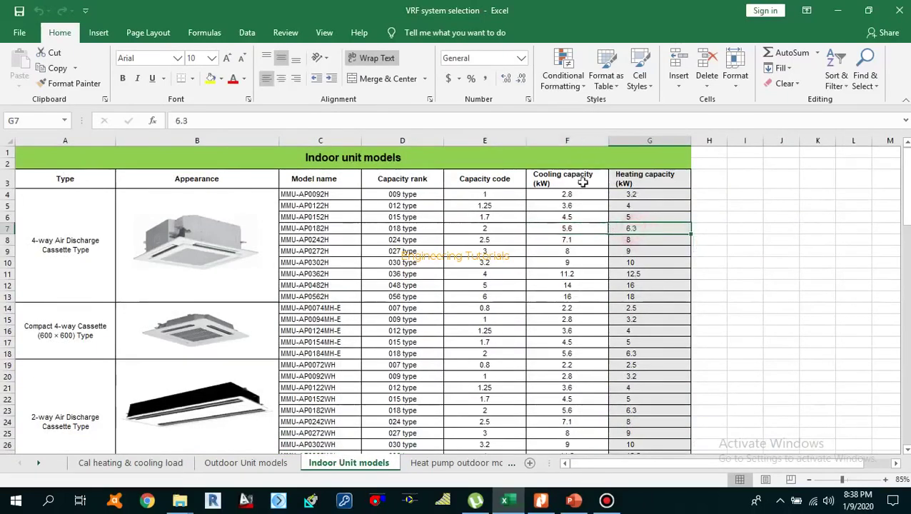
left_click(565, 227)
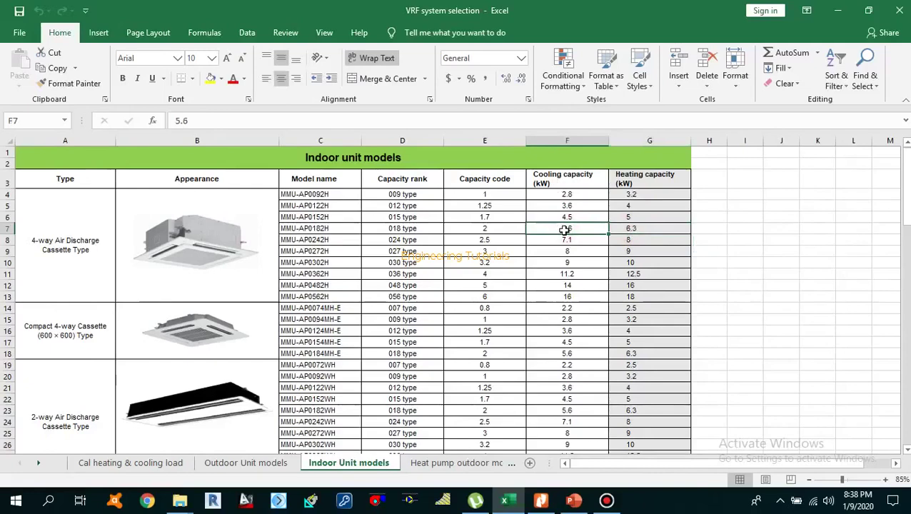
left_click_drag(564, 230, 75, 234)
left_click(580, 264)
left_click_drag(568, 240, 643, 243)
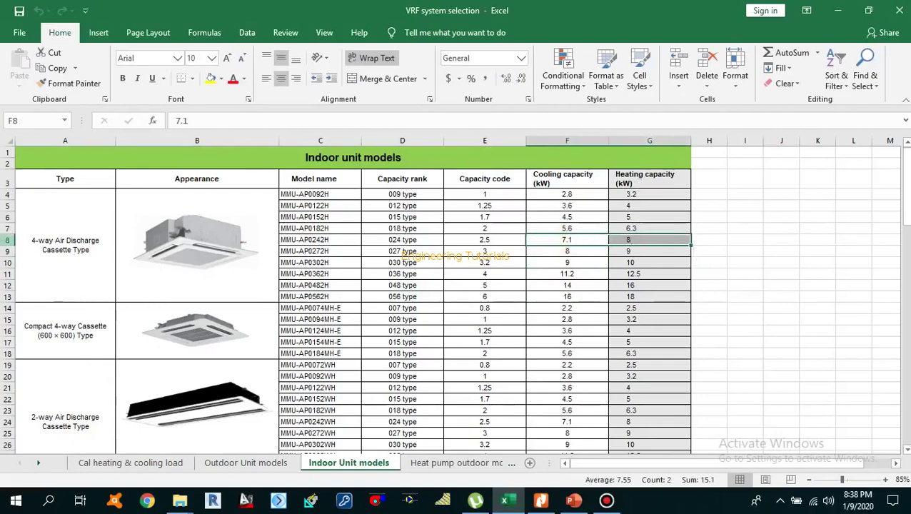
left_click(7, 240)
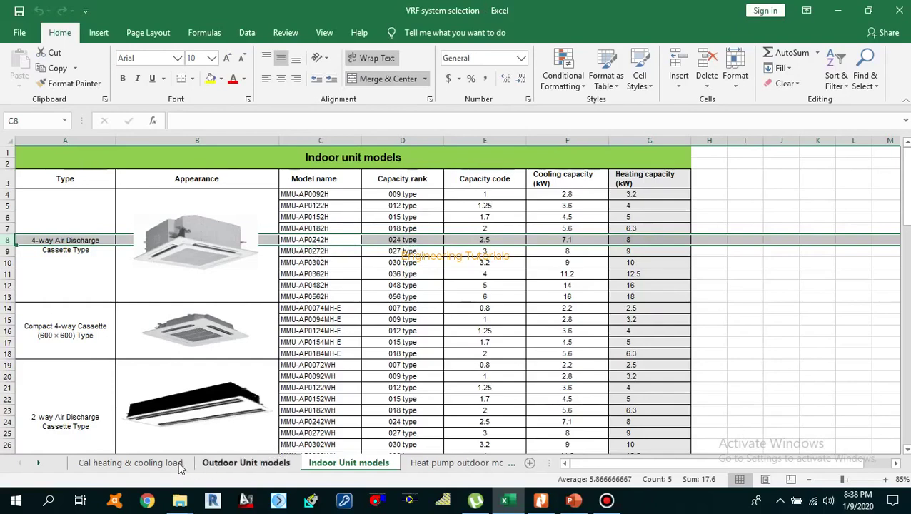
Check Office 1's MMU-AP0242H model and its standard cooling and heating capacities against the catalogue.
left_click(147, 463)
left_click(254, 262)
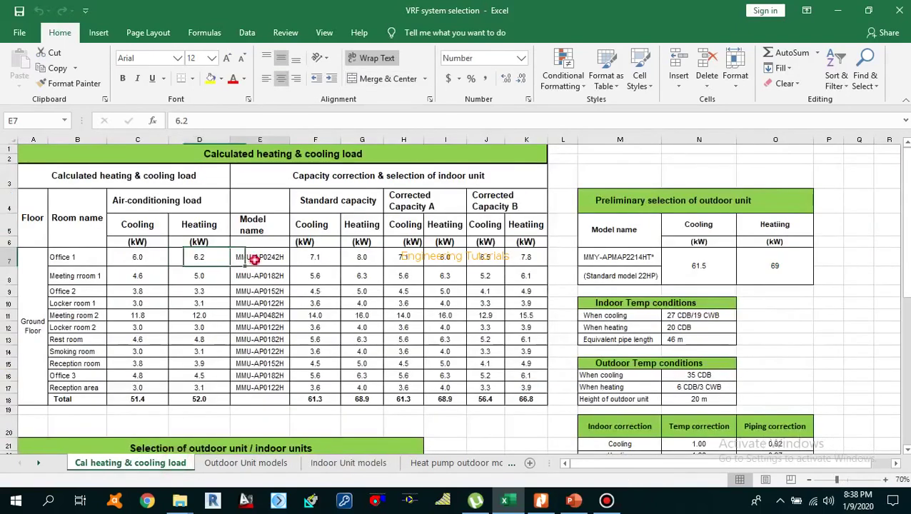
left_click(326, 257)
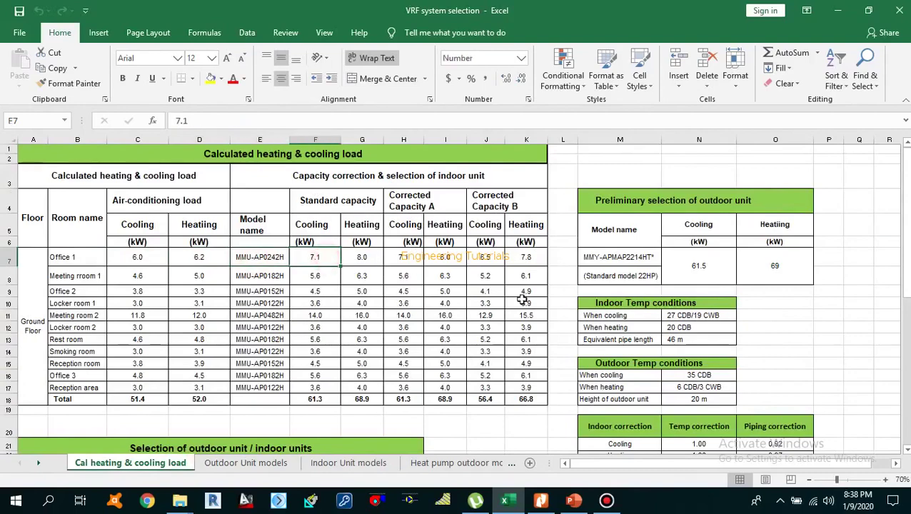
left_click(361, 464)
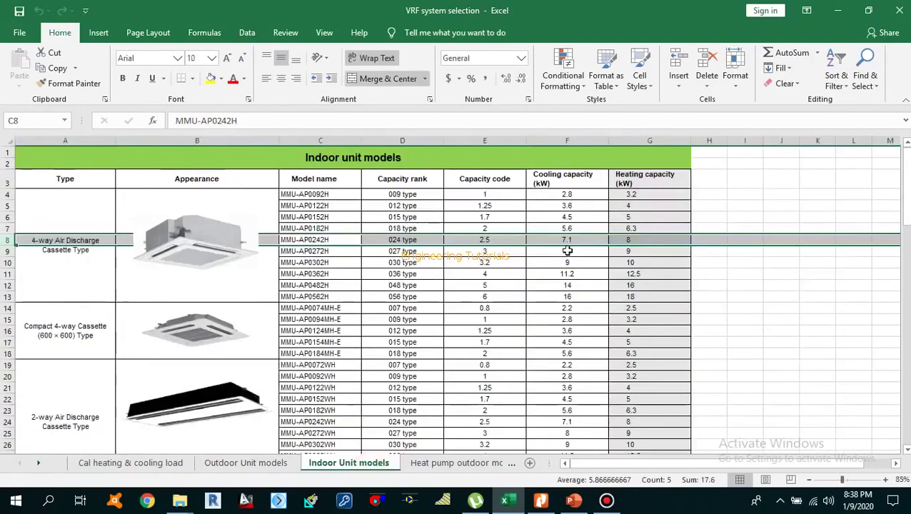
left_click(136, 464)
left_click(320, 261)
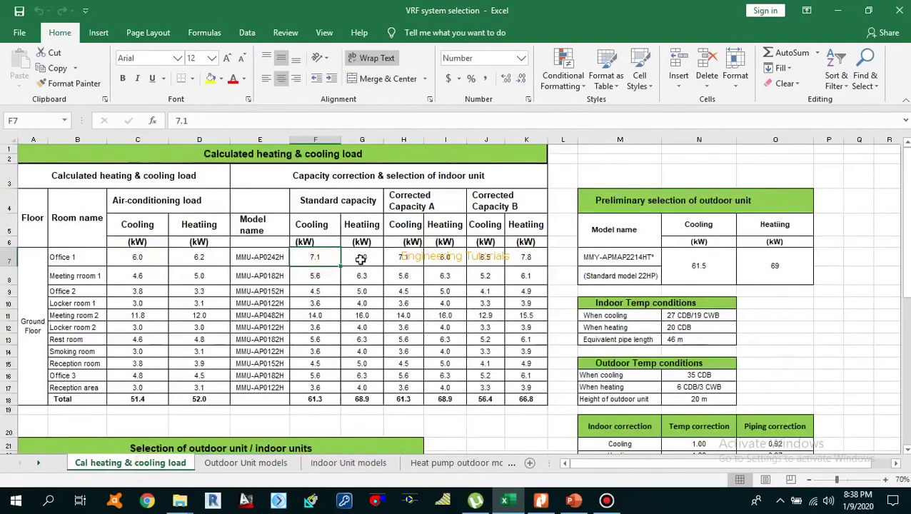
left_click(361, 259)
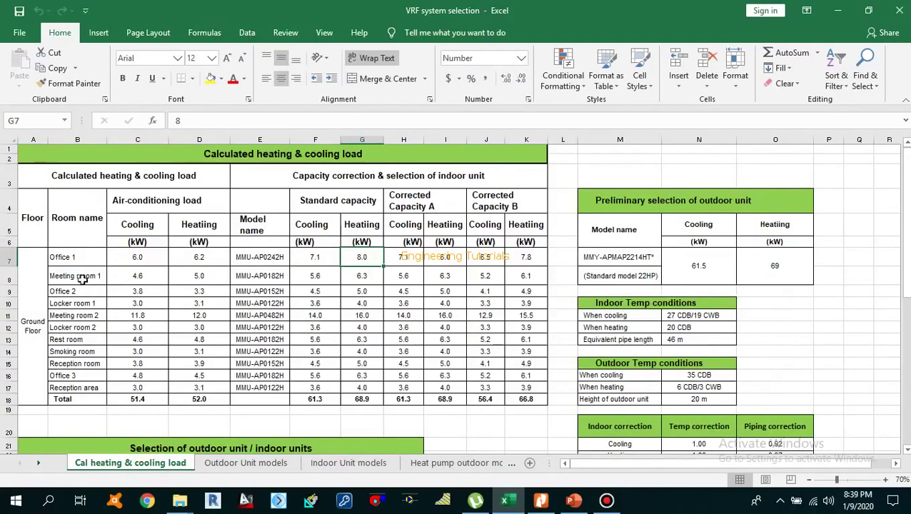
Mark the other rooms' loads and standard capacities, noting Rest room's 4.6 kW cooling load.
left_click_drag(82, 278, 275, 372)
left_click_drag(319, 277, 318, 389)
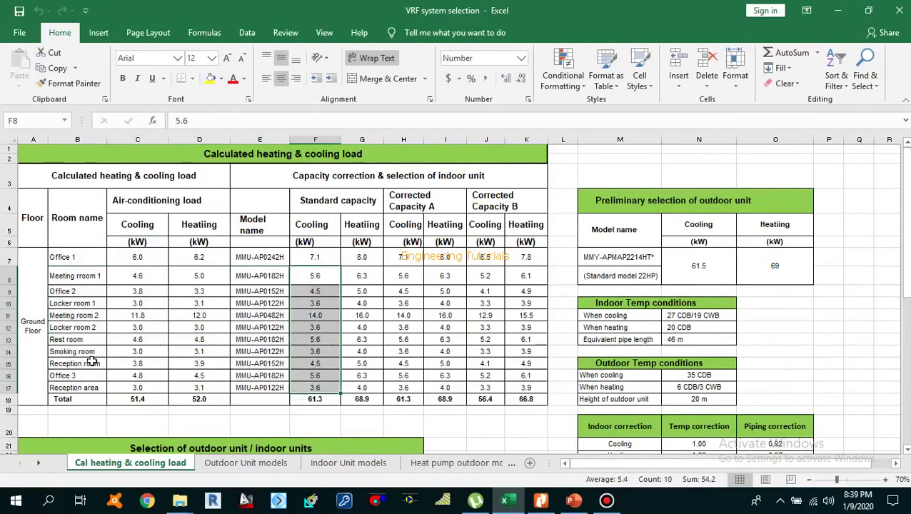
left_click(86, 340)
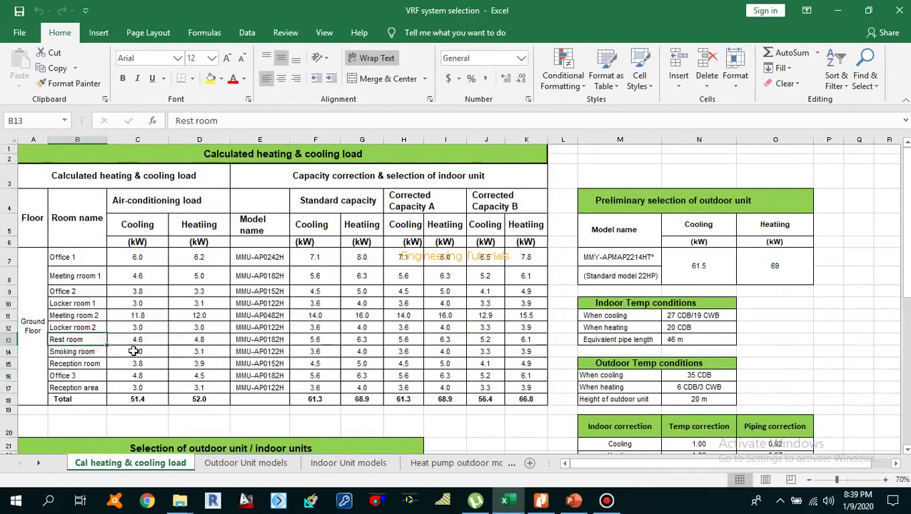
left_click(150, 340)
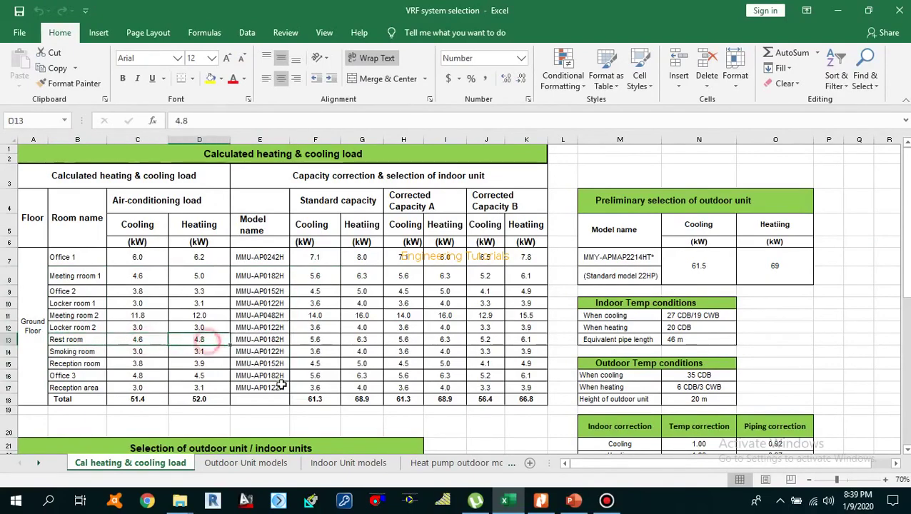
left_click(339, 464)
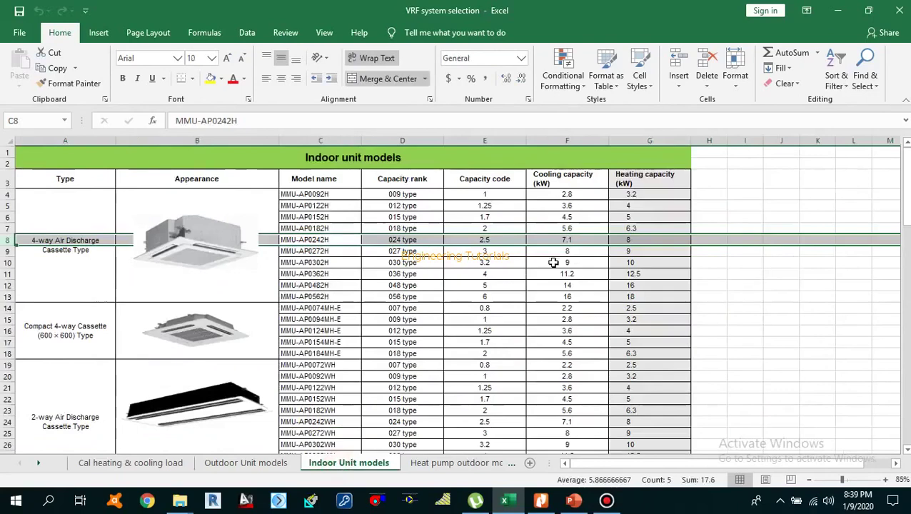
Compare MMU-AP0152H (4.5 kW cooling, 5 kW heating) with MMU-AP0182H, then return to the load sheet.
left_click(552, 284)
left_click(574, 218)
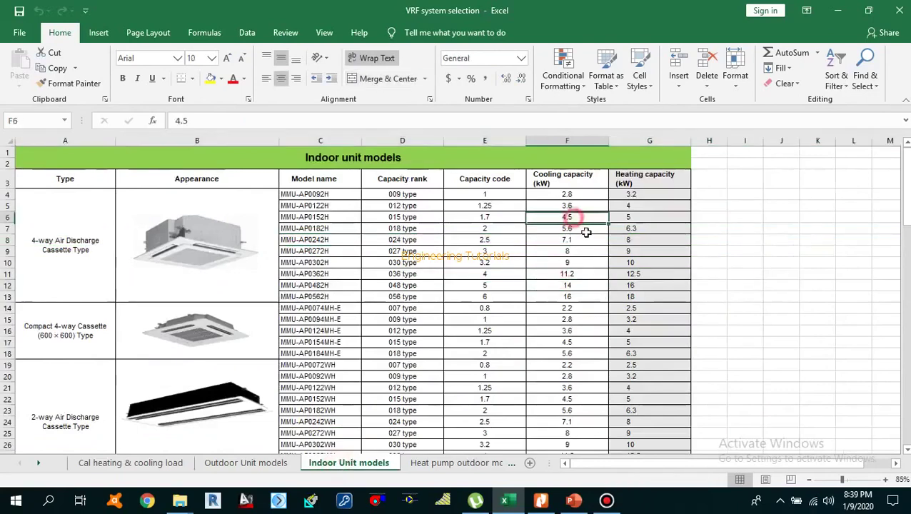
left_click(630, 218)
left_click(586, 216)
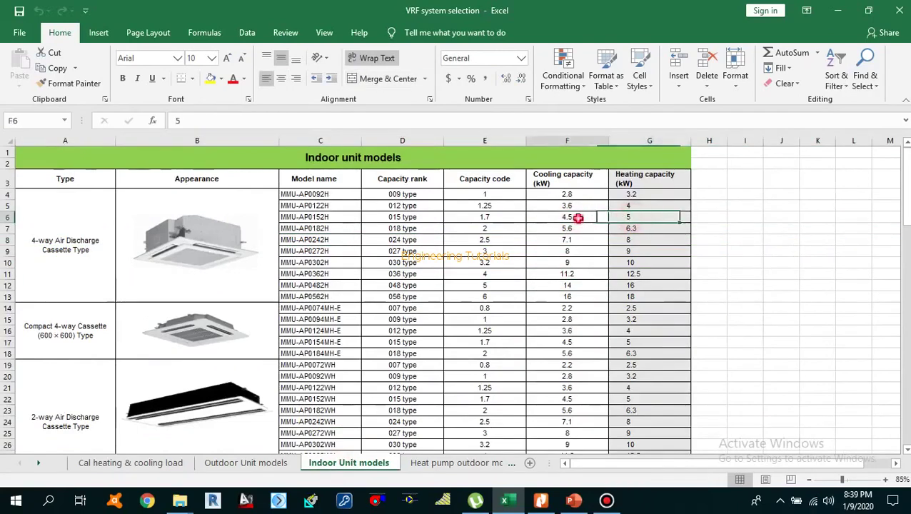
left_click(630, 213)
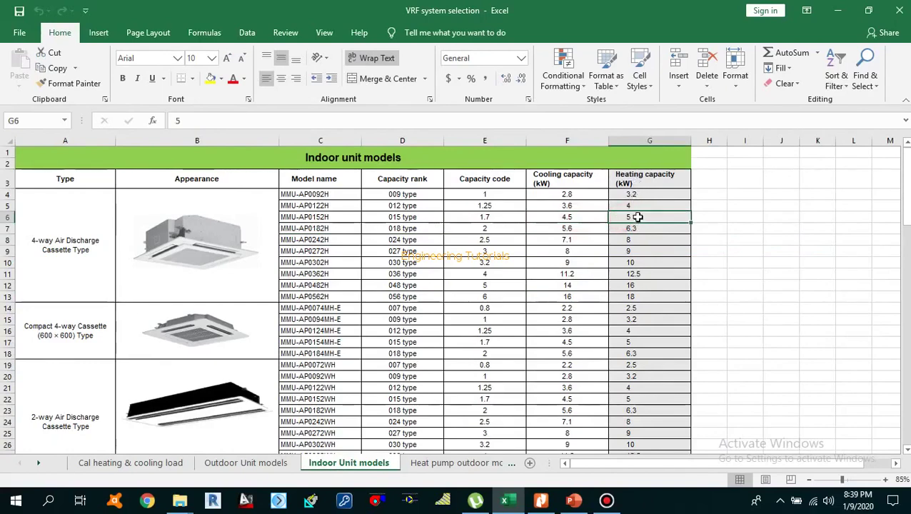
left_click(571, 217)
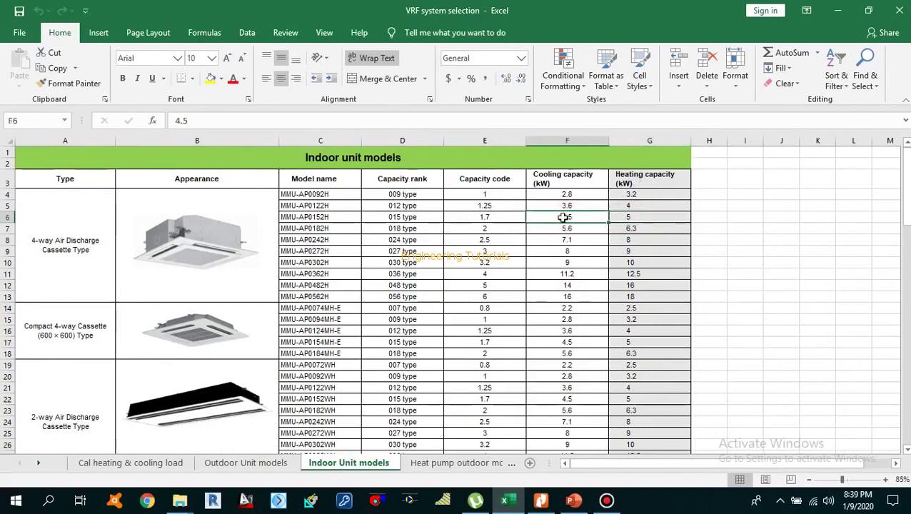
left_click(8, 217)
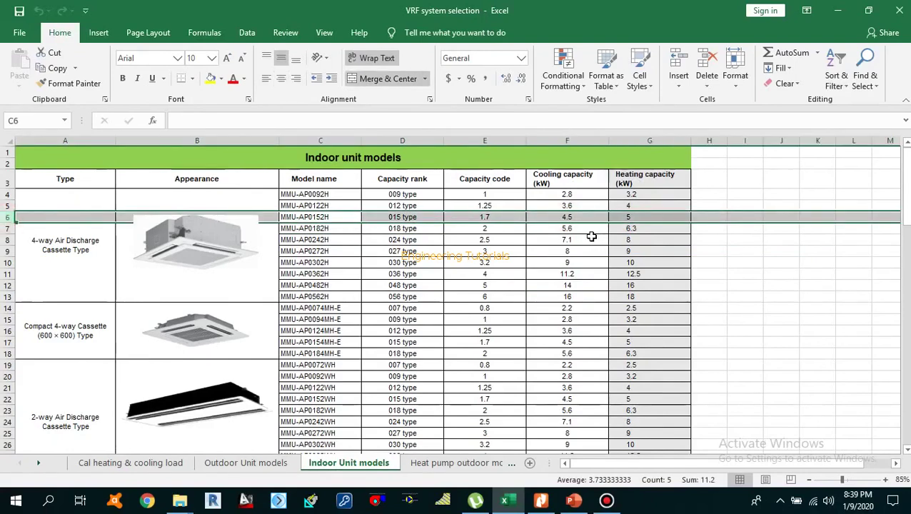
left_click_drag(613, 227, 620, 228)
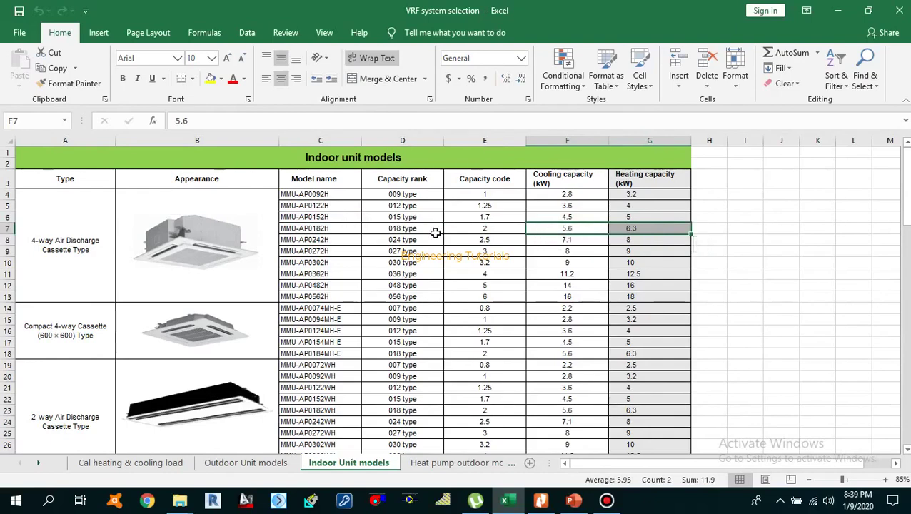
left_click(7, 229)
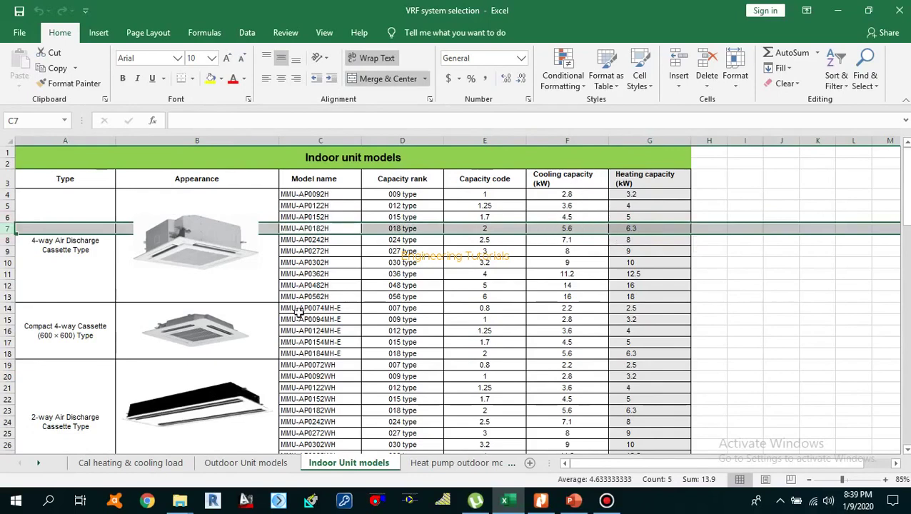
left_click(153, 464)
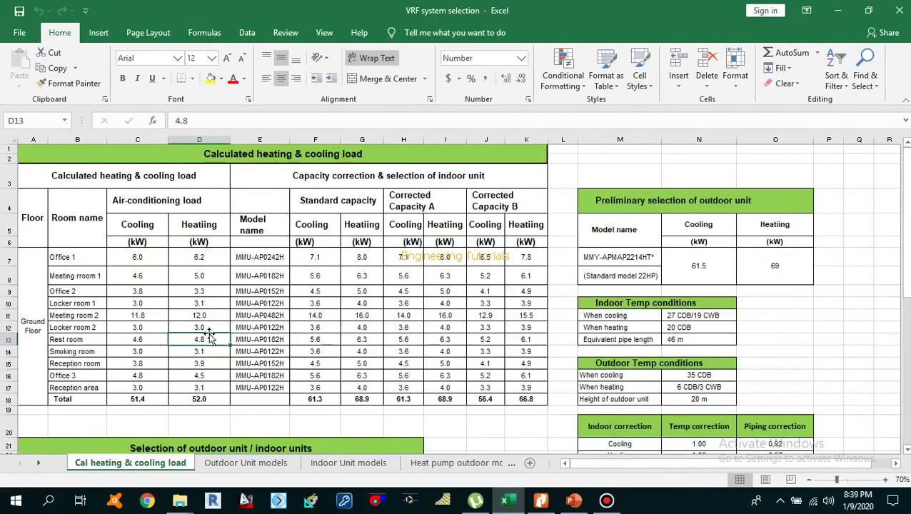
left_click(320, 466)
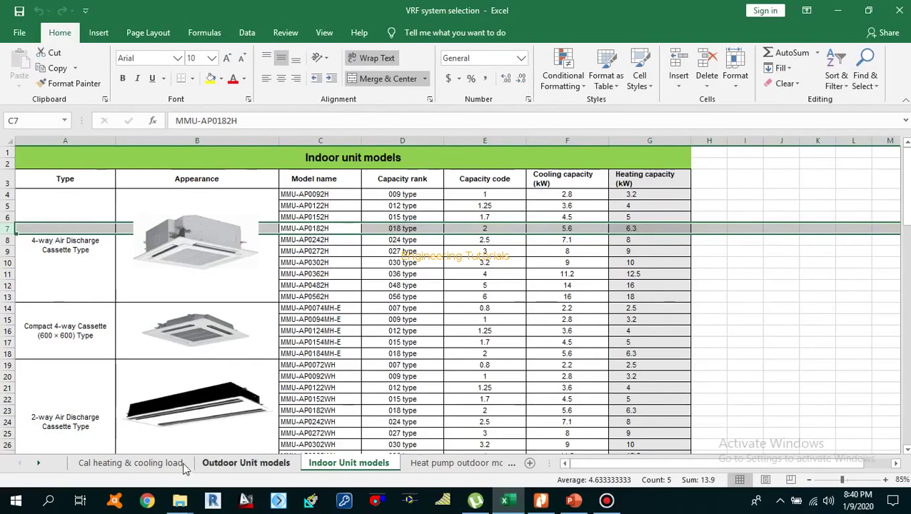
left_click(153, 463)
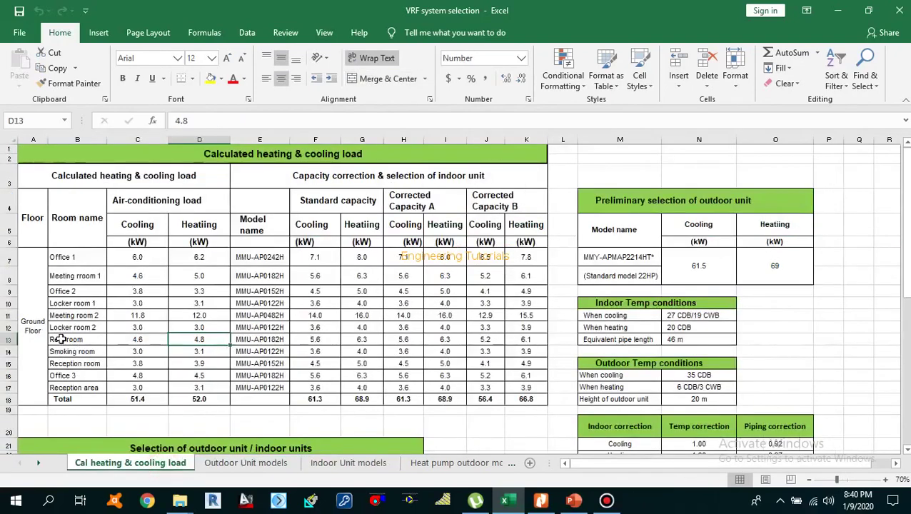
left_click(8, 340)
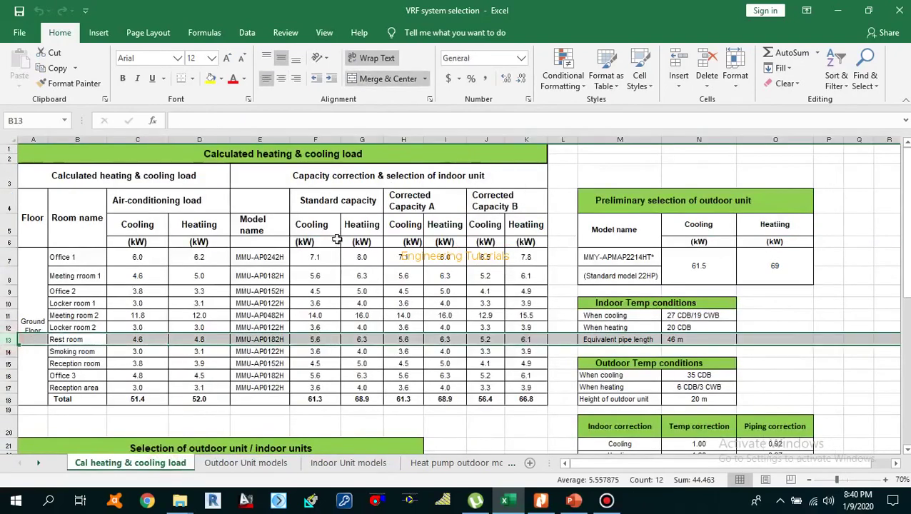
left_click(327, 340)
left_click(361, 341)
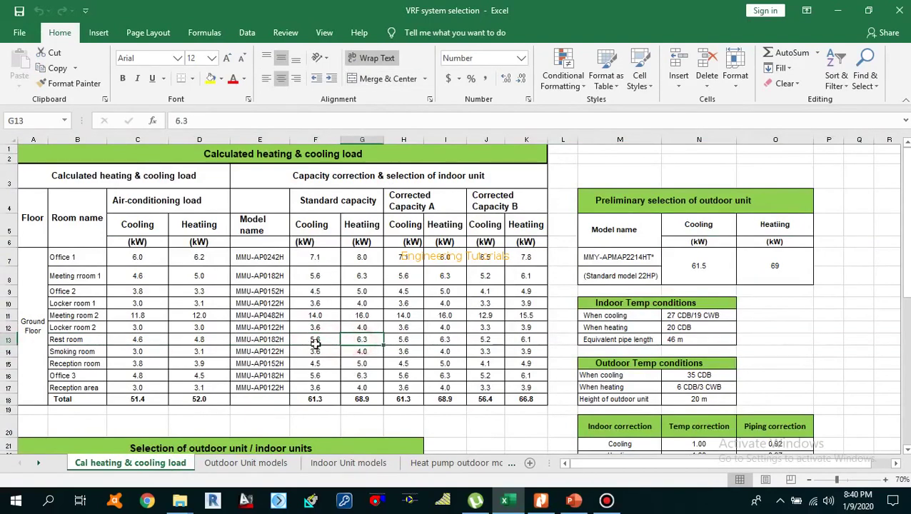
left_click_drag(318, 257, 362, 390)
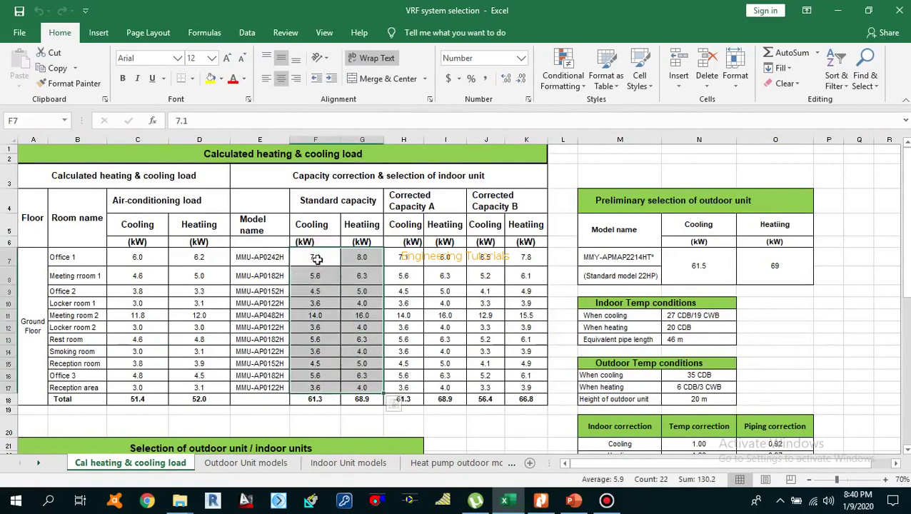
left_click_drag(362, 257, 362, 389)
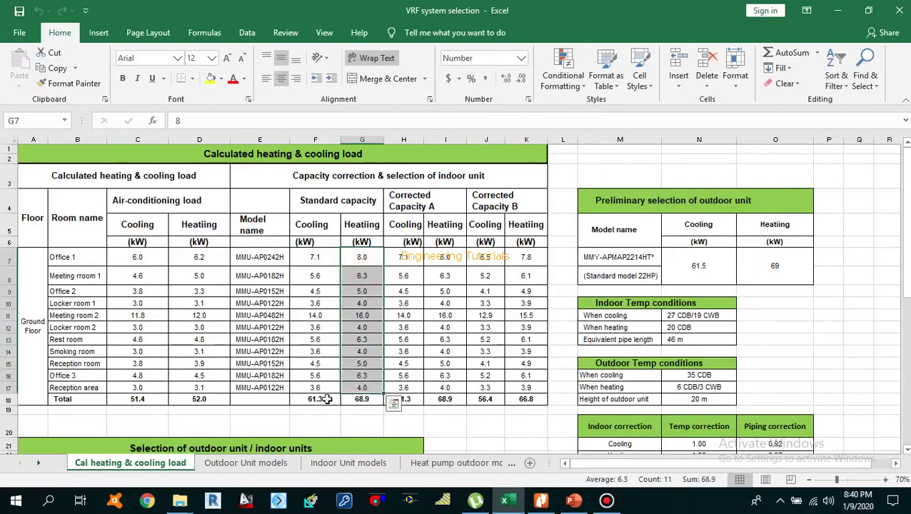
left_click(327, 400)
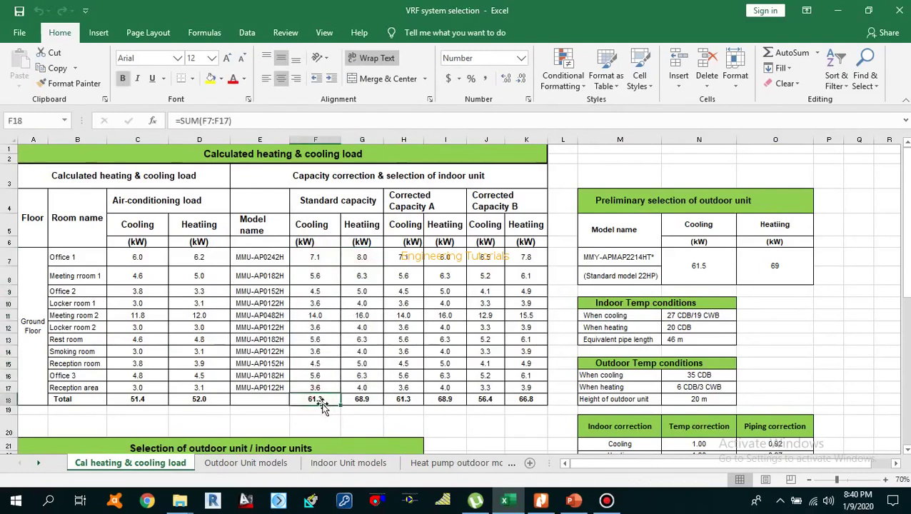
double_click(323, 400)
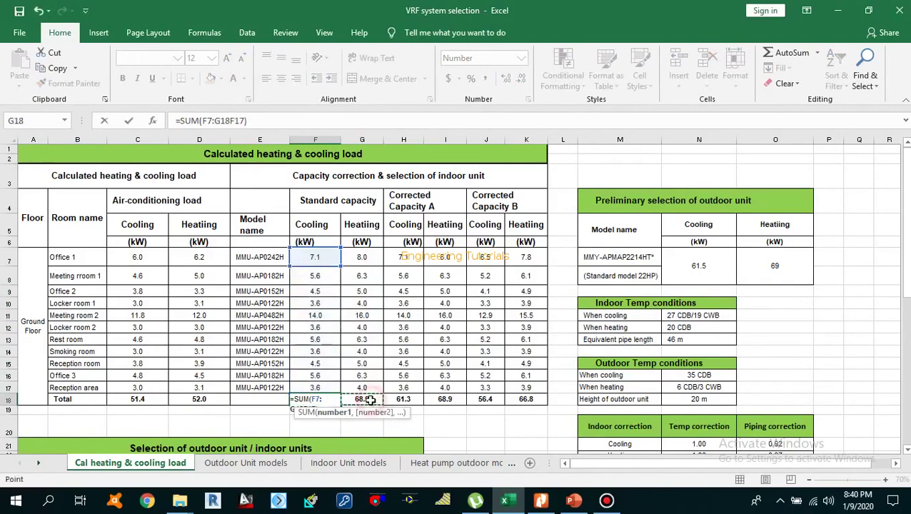
key("Escape")
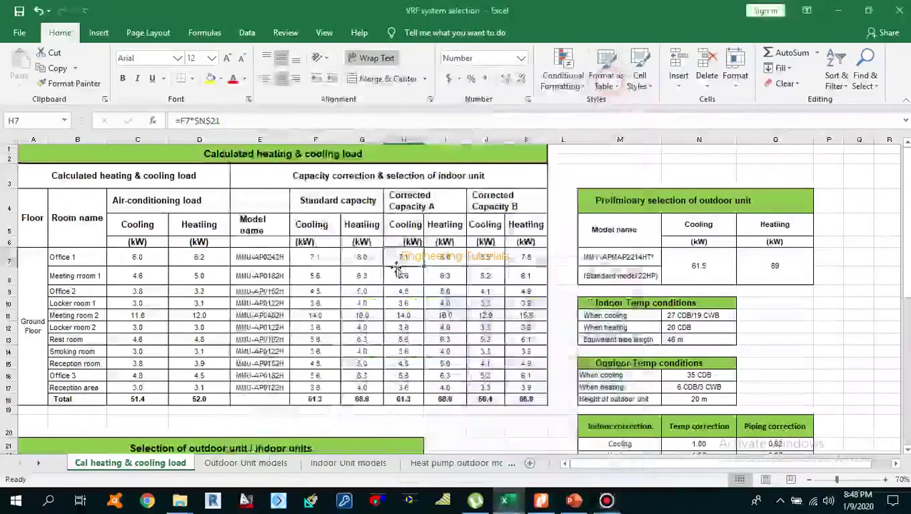
Enter the Corrected Capacity A cooling formula =F7*$N$21 for Office 1 in H7.
left_click(403, 276)
left_click_drag(406, 202, 428, 390)
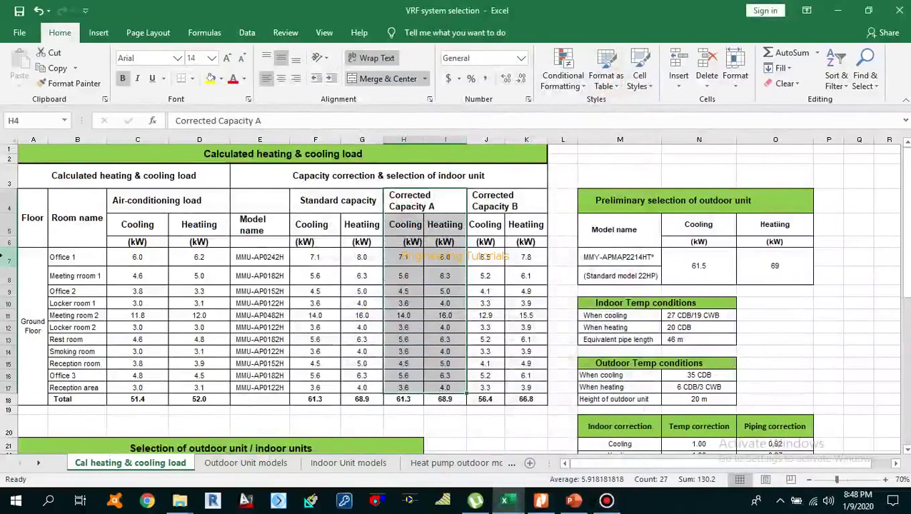
left_click_drag(8, 259, 8, 329)
left_click(404, 260)
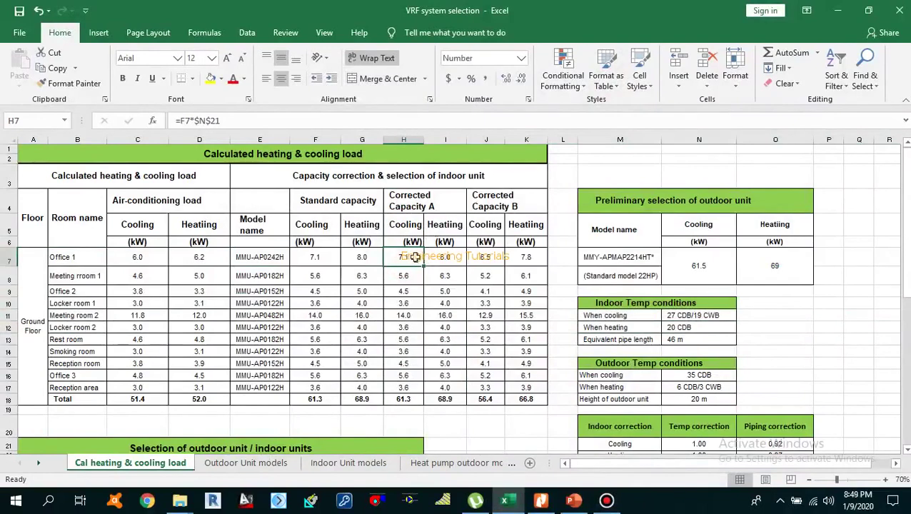
double_click(412, 257)
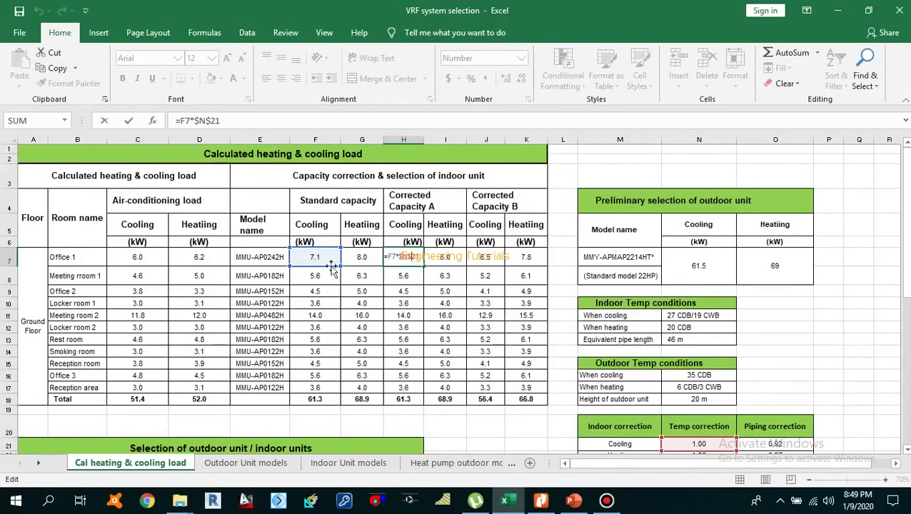
scroll(730, 419, "down", 2)
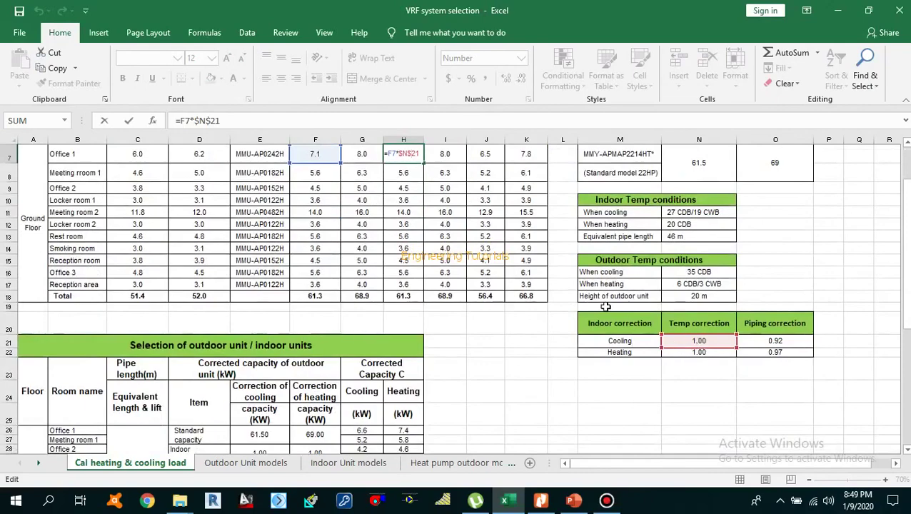
key("Return")
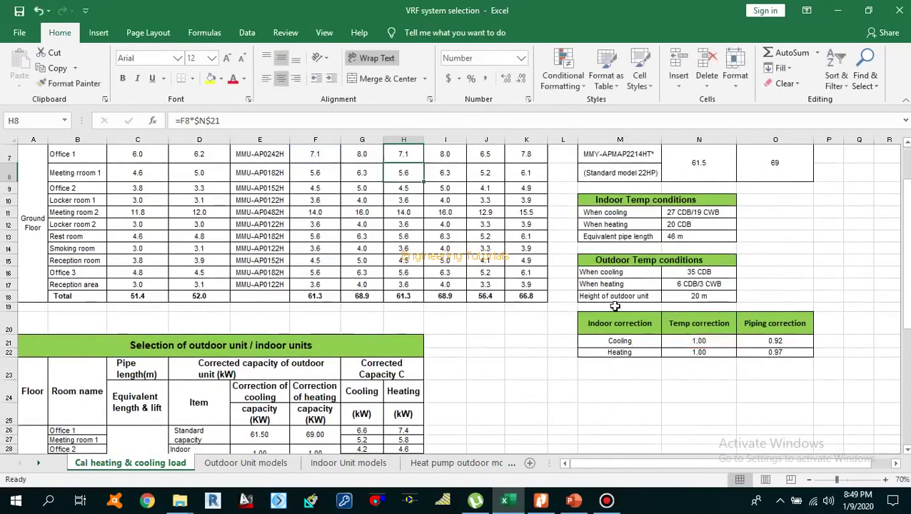
scroll(615, 305, "up", 1)
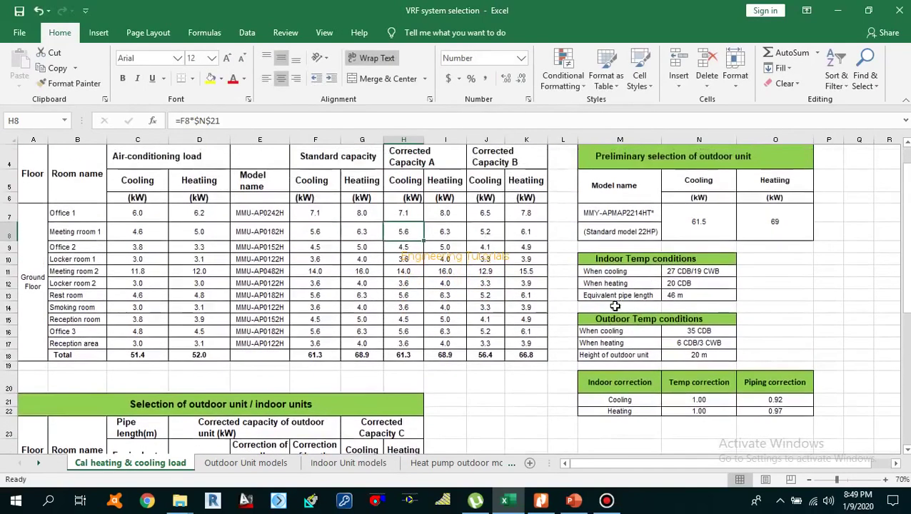
Check the cooling and heating temperature correction factors in N21 and N22 against H7's formula.
left_click(700, 402)
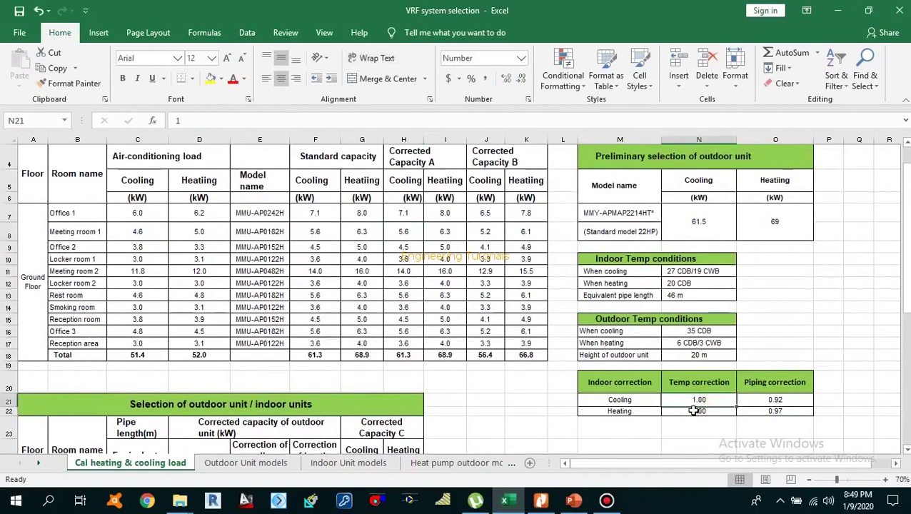
left_click(629, 400)
left_click(692, 400)
left_click(622, 412)
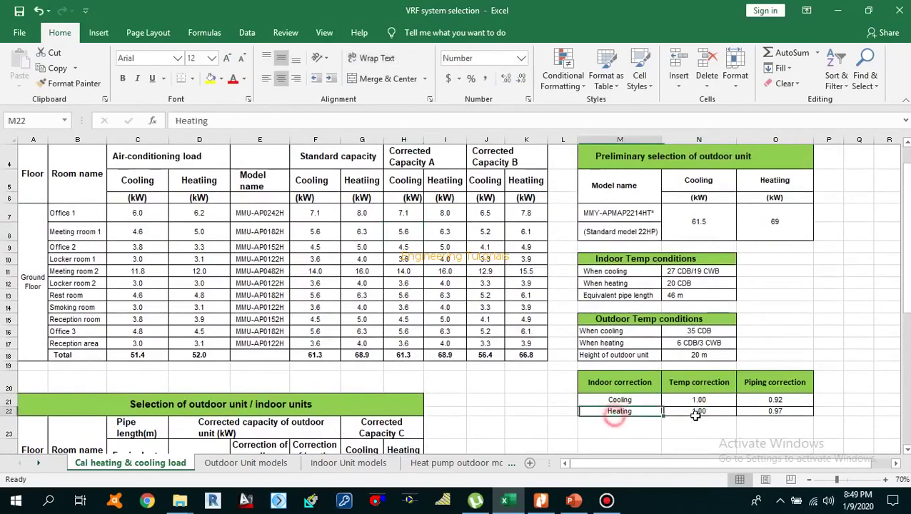
left_click(700, 412)
left_click(700, 400)
scroll(571, 321, "up", 1)
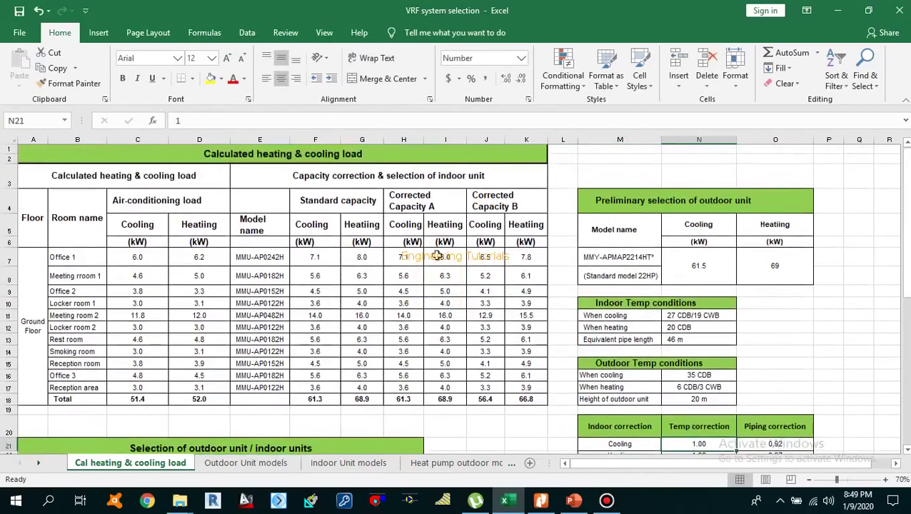
left_click(417, 259)
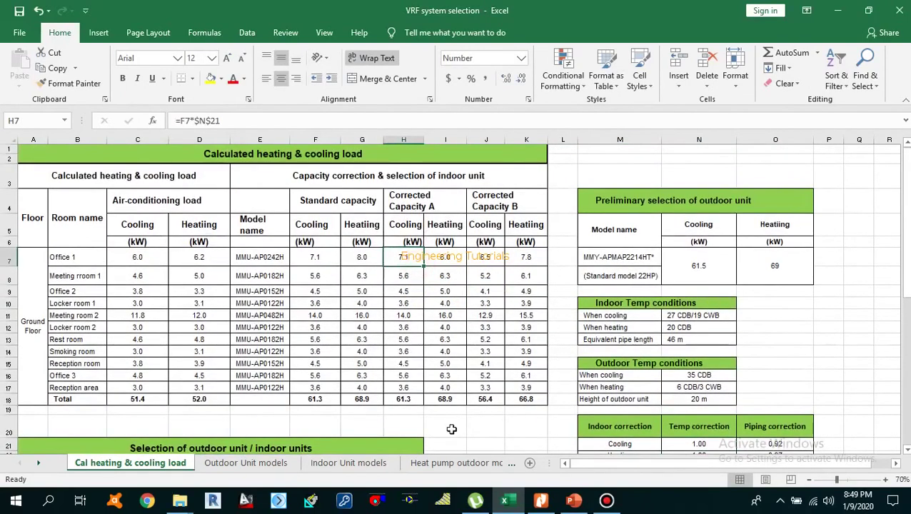
Browse the manufacturer's cooling and heating capacity correction chart pages in Nitro, then go back to Excel.
mouse_move(573, 500)
left_click(557, 440)
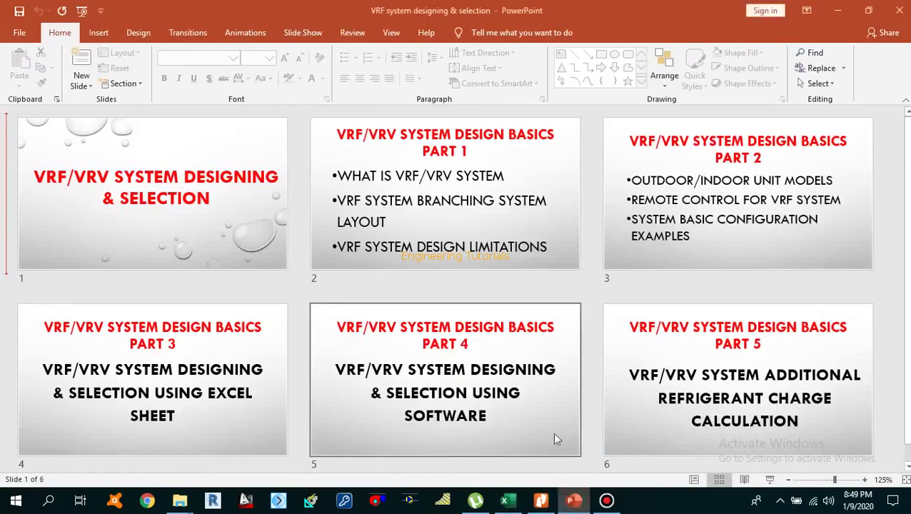
left_click(540, 500)
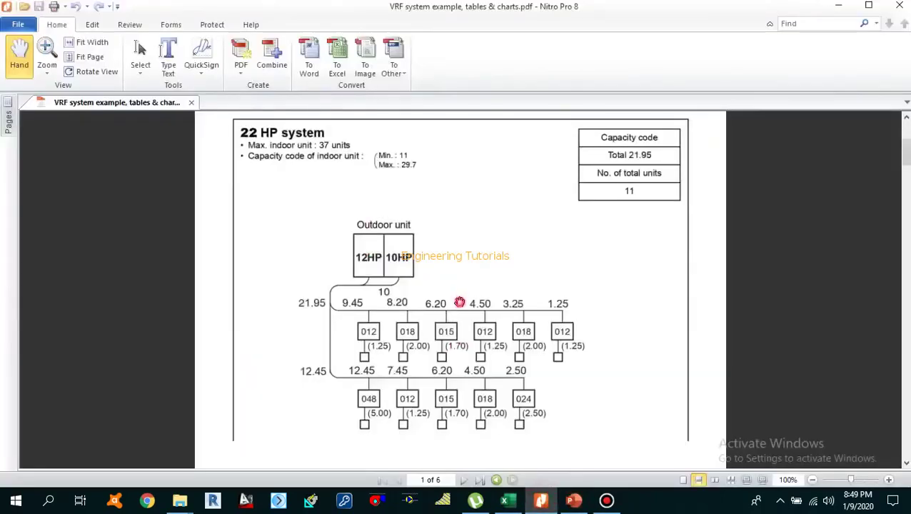
scroll(484, 342, "down", 10)
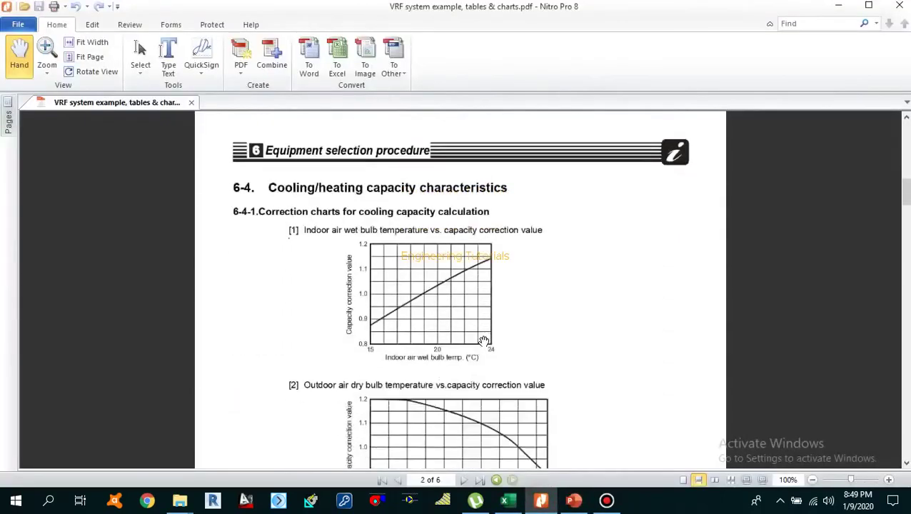
scroll(485, 341, "down", 3)
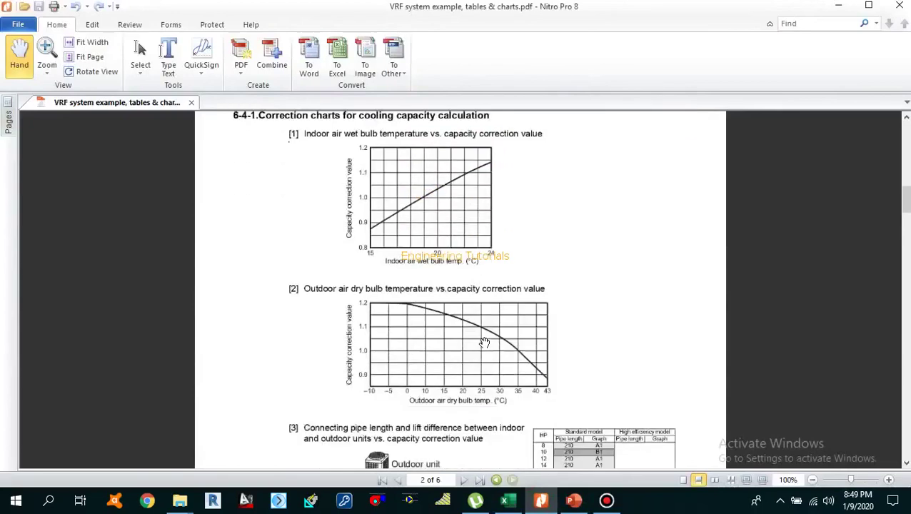
scroll(484, 343, "up", 1)
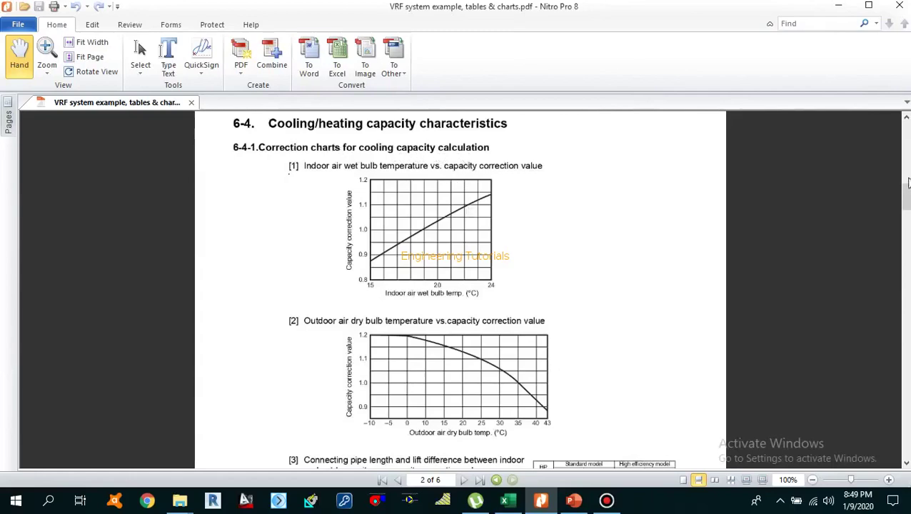
left_click_drag(908, 183, 830, 345)
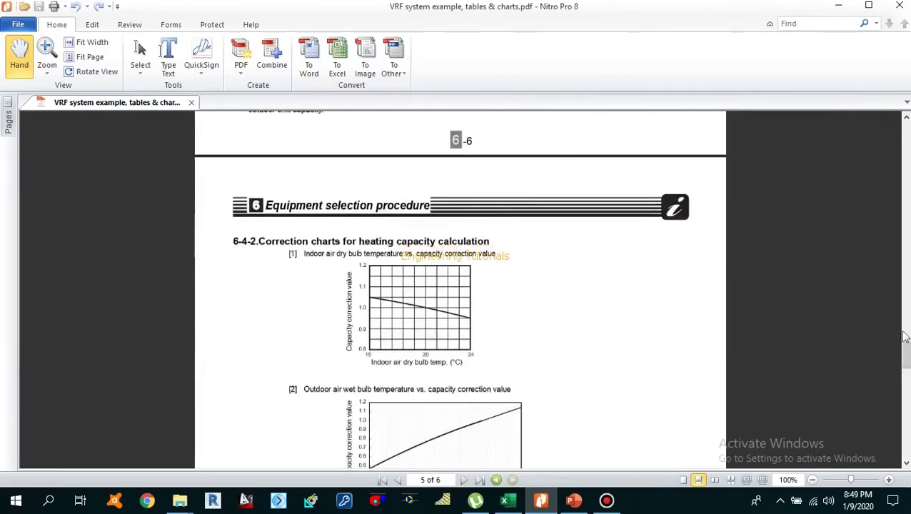
left_click_drag(905, 337, 905, 203)
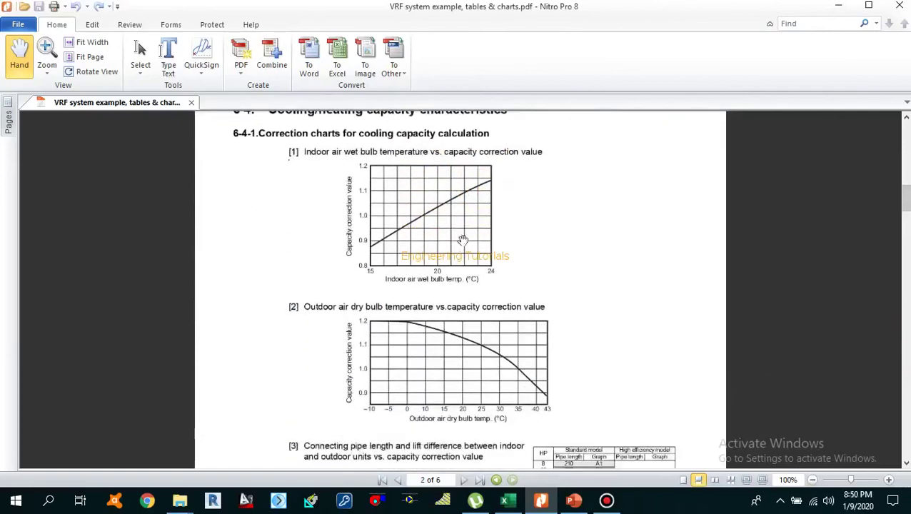
left_click(507, 500)
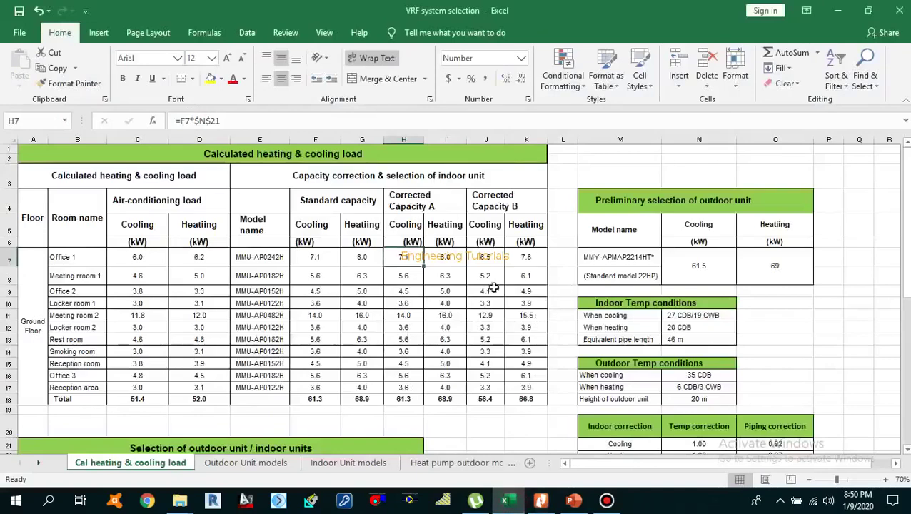
Check I12's corrected heating formula and the 27 CDB/19 CWB indoor cooling condition, then bring the PDF charts forward.
left_click(464, 325)
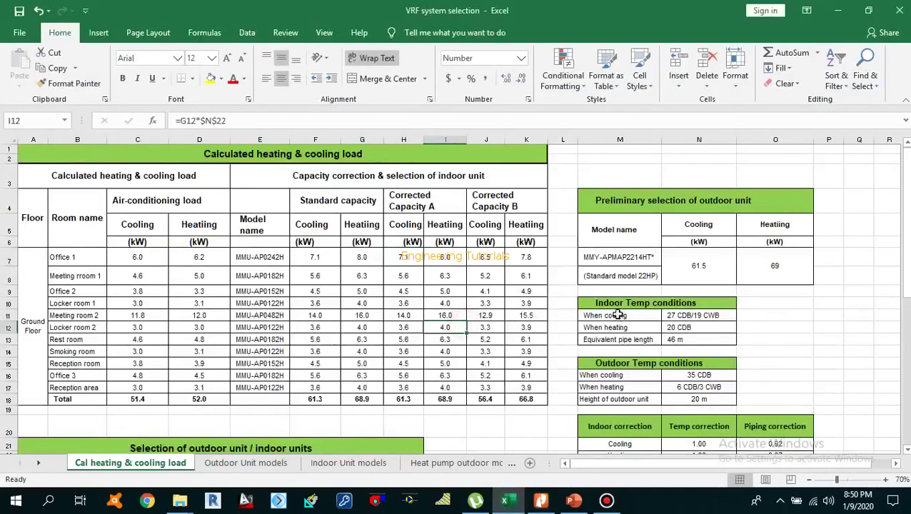
left_click_drag(618, 315, 686, 316)
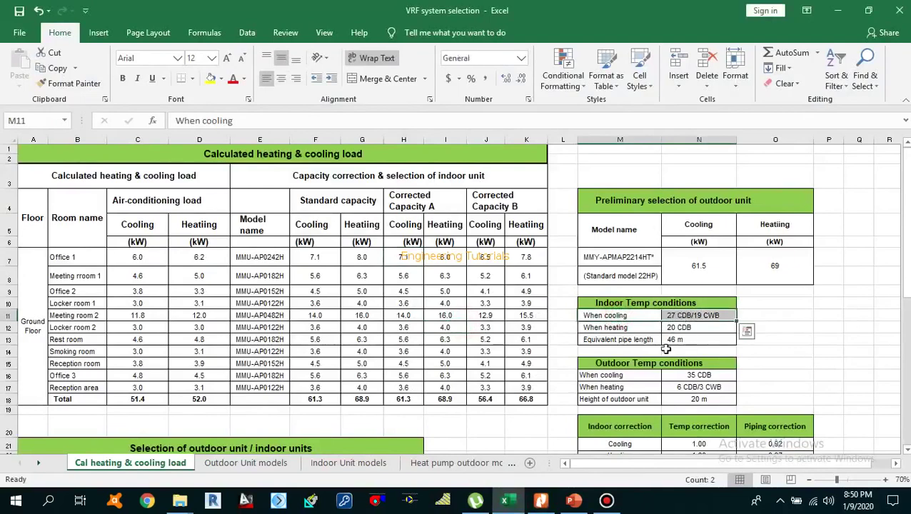
left_click(710, 315)
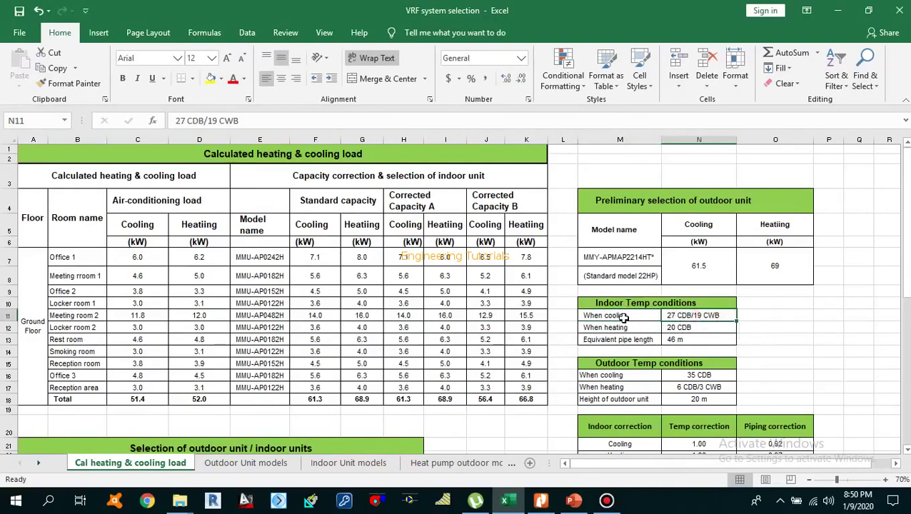
left_click_drag(607, 316, 706, 318)
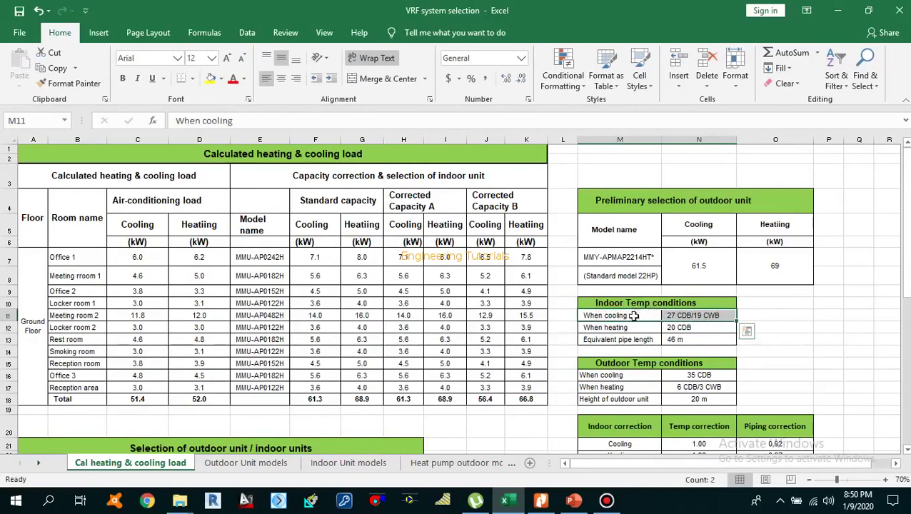
left_click_drag(642, 322, 707, 315)
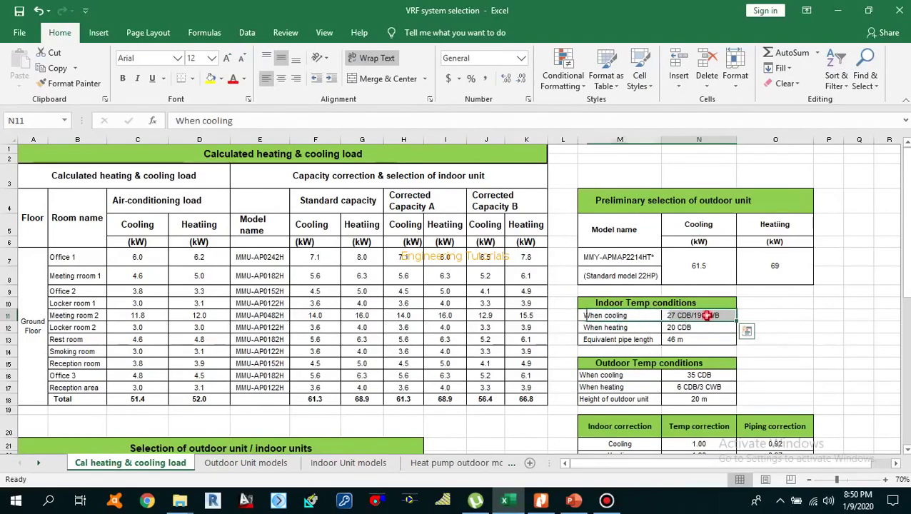
left_click(707, 315)
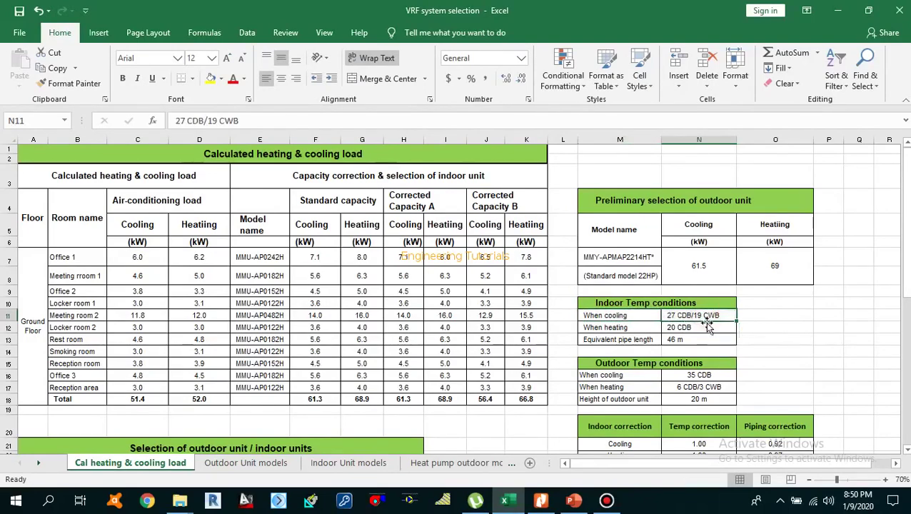
left_click(574, 500)
Bring up the PDF, pan to the wet bulb correction chart, and zoom to 125%.
left_click(541, 500)
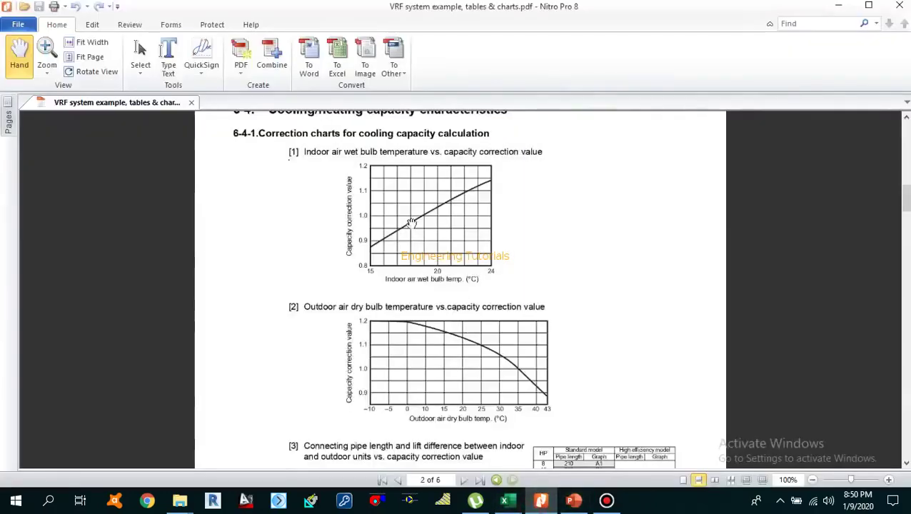
left_click_drag(431, 246, 438, 269)
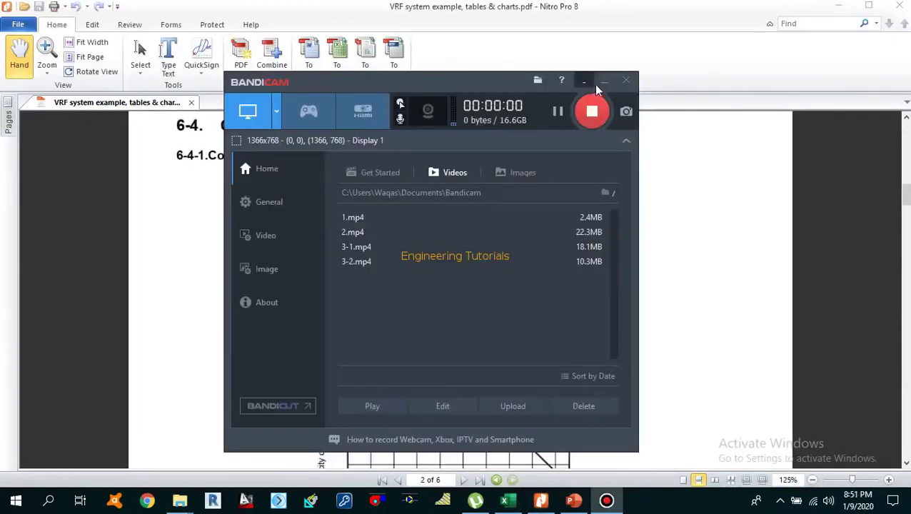
left_click(594, 85)
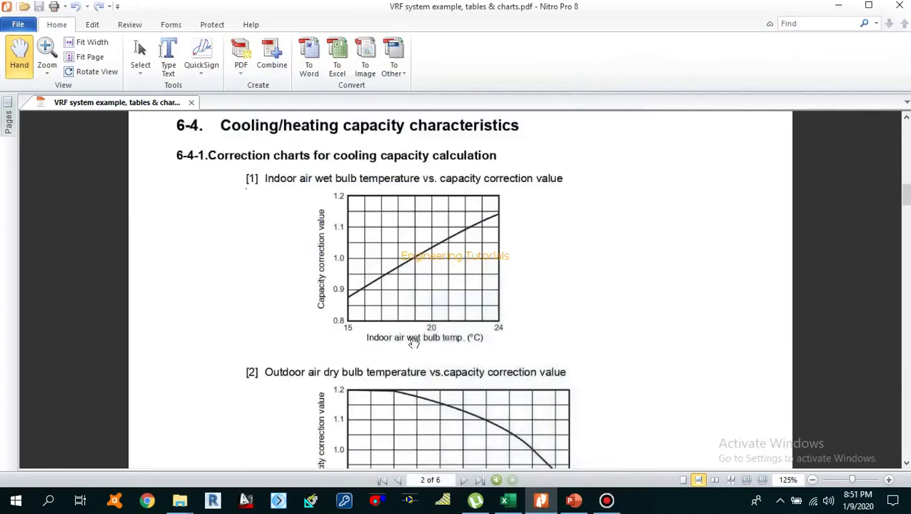
Recheck the workbook's 'When cooling' 27 CDB/19 CWB condition in N11, then return to the PDF charts.
left_click(517, 504)
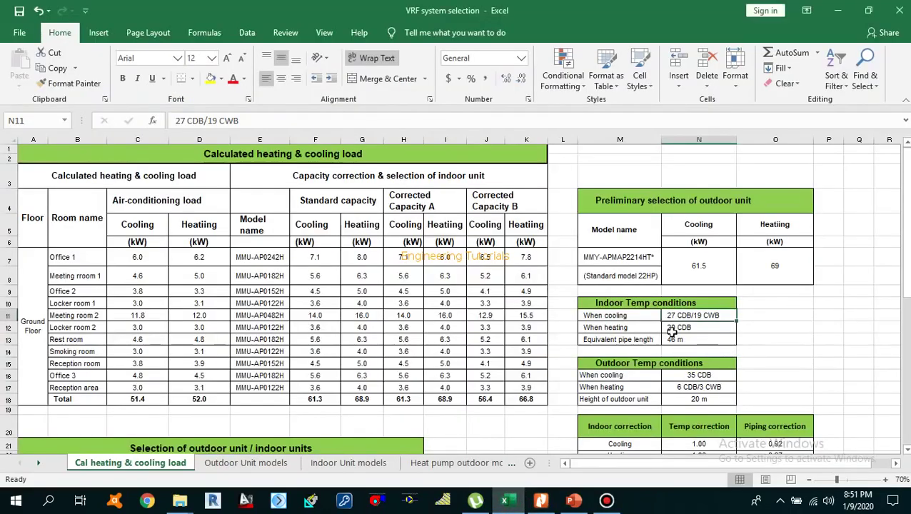
left_click(617, 318)
left_click(694, 318)
left_click(576, 501)
left_click(541, 500)
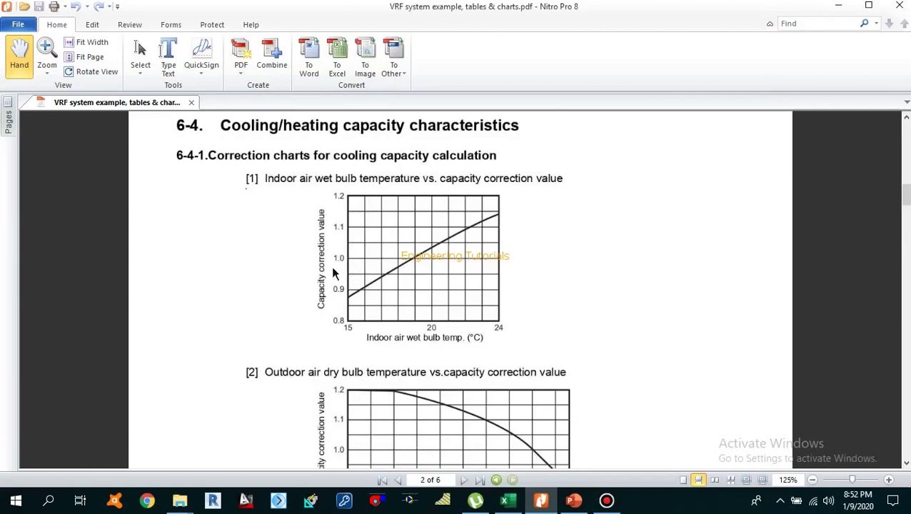
Review the outdoor unit height, cooling and heating temperature correction factors, and outdoor heating condition in the workbook.
left_click(508, 500)
left_click(692, 397)
scroll(691, 397, "down", 1)
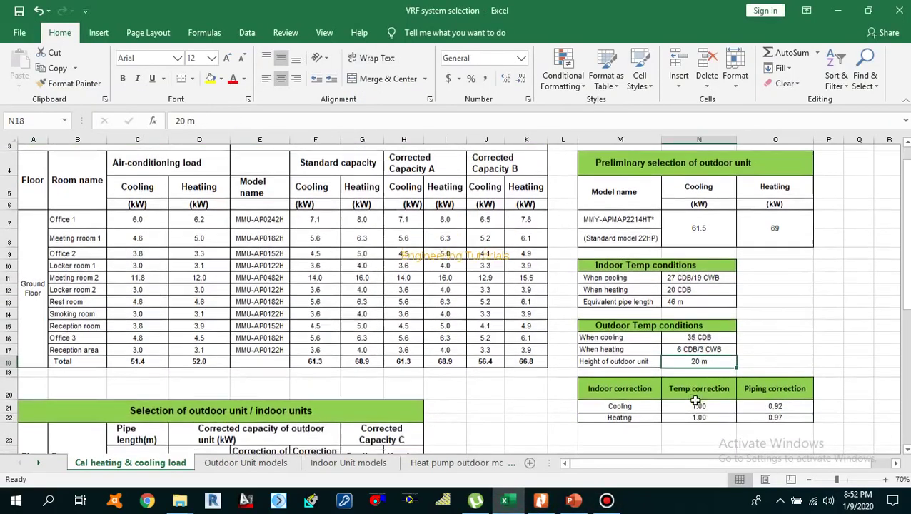
left_click(668, 400)
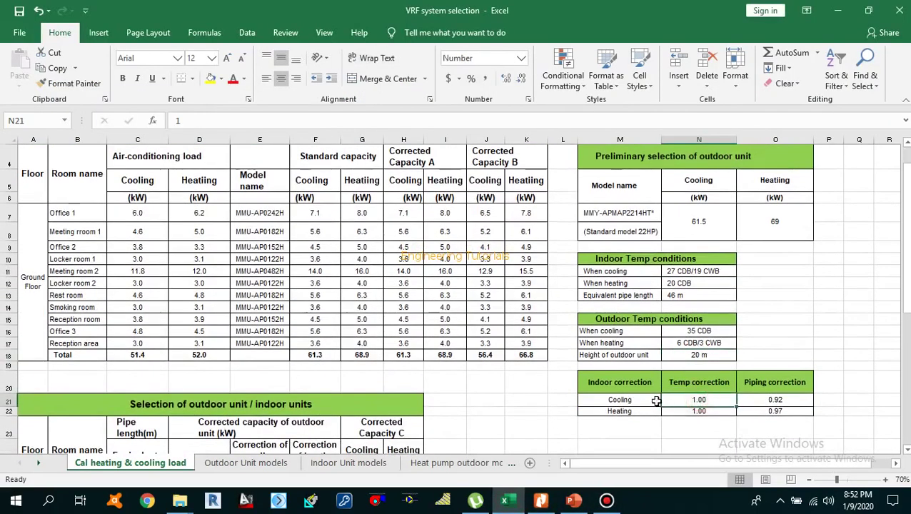
left_click(696, 411)
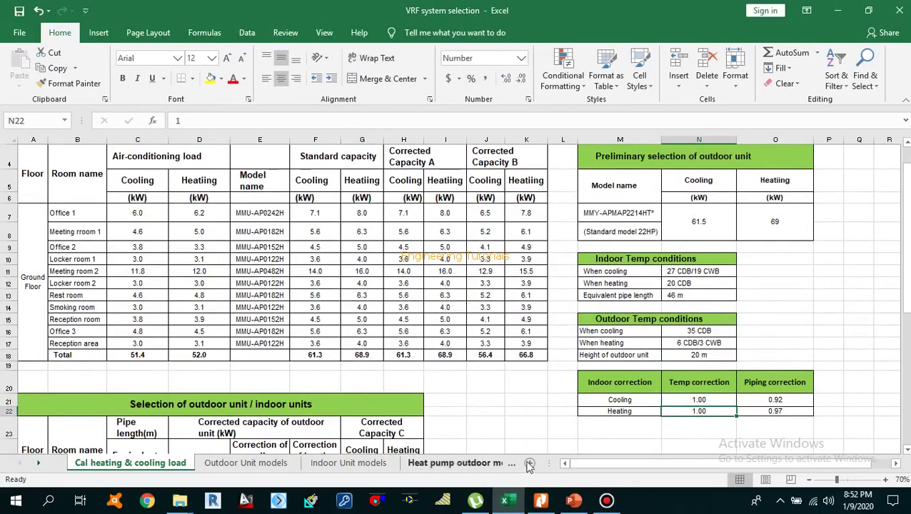
left_click(675, 345)
Scroll the manufacturer PDF to page 5's heating capacity correction charts, then bring the slides forward.
left_click(574, 500)
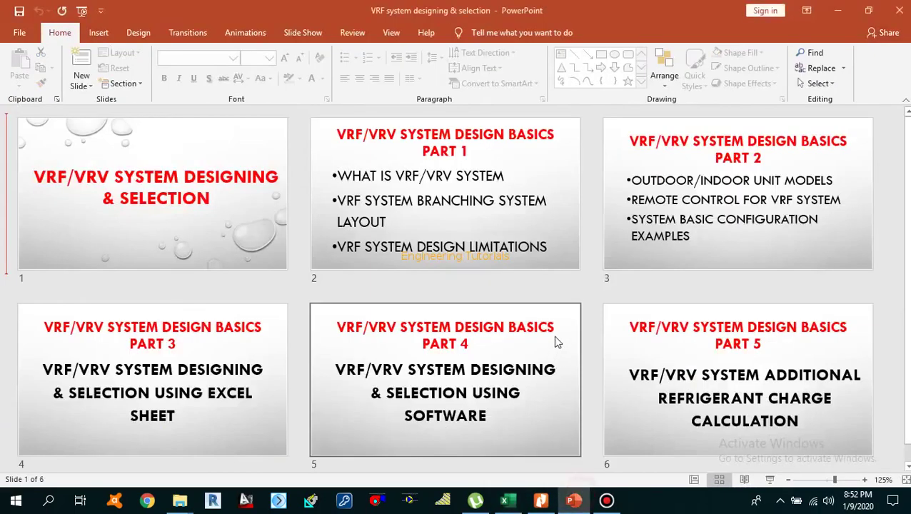
left_click(541, 500)
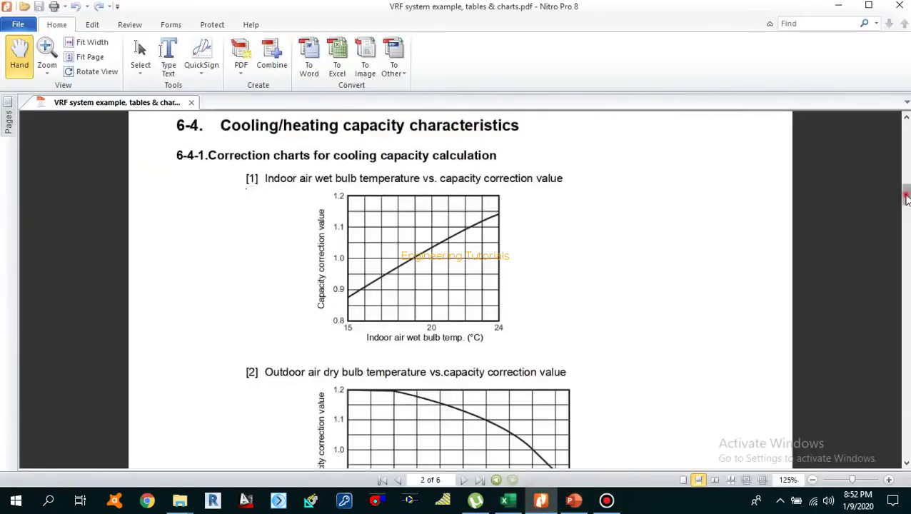
left_click_drag(906, 197, 906, 368)
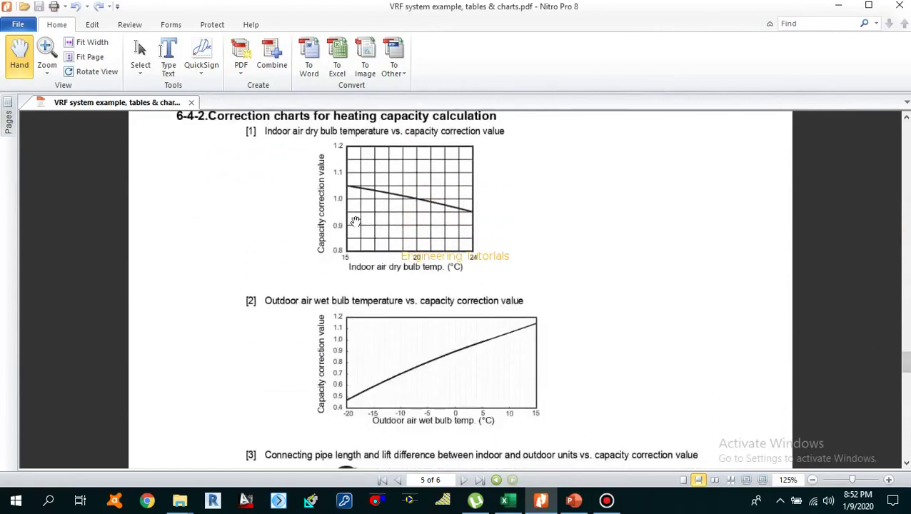
scroll(355, 222, "up", 1)
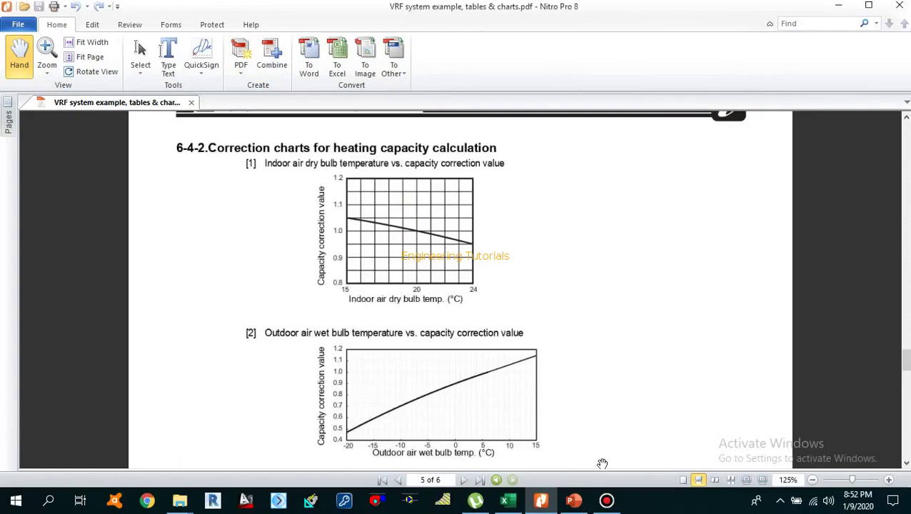
left_click(575, 501)
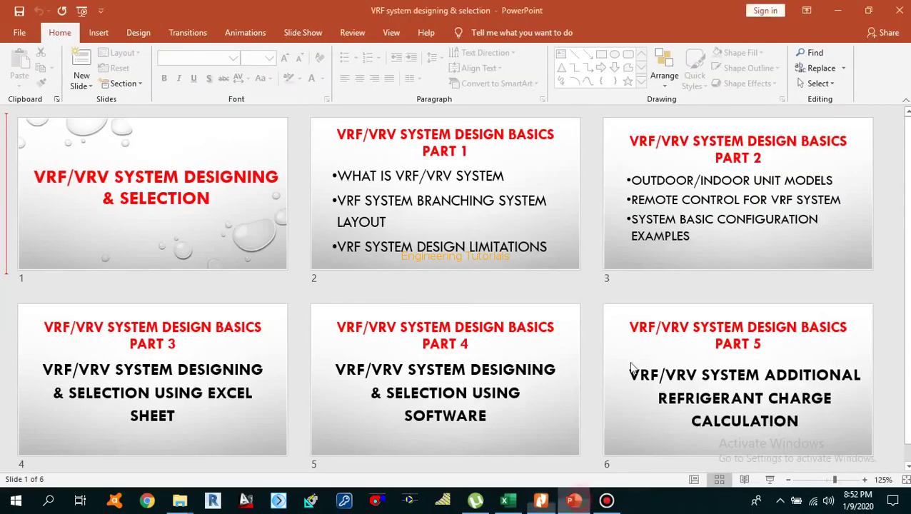
Mark the 20 CDB indoor heating condition and compare it with the PDF's heating correction chart.
left_click(509, 503)
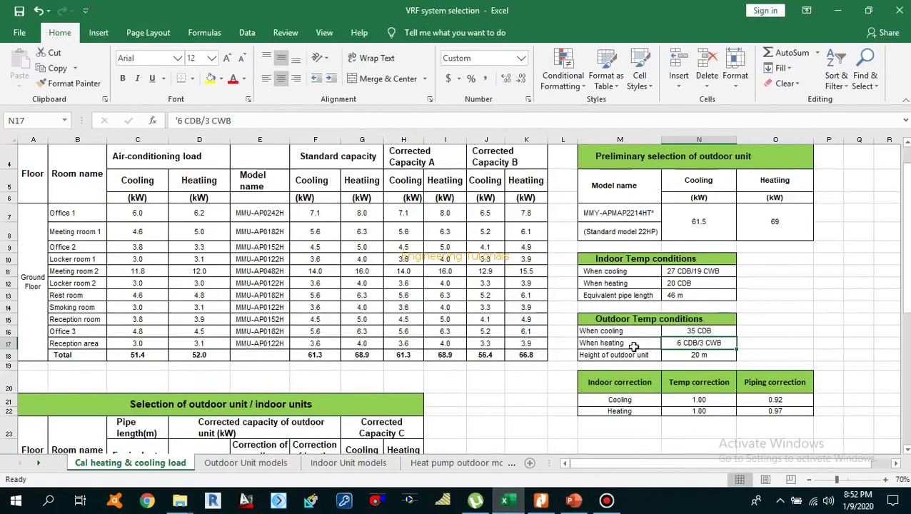
left_click_drag(607, 283, 678, 281)
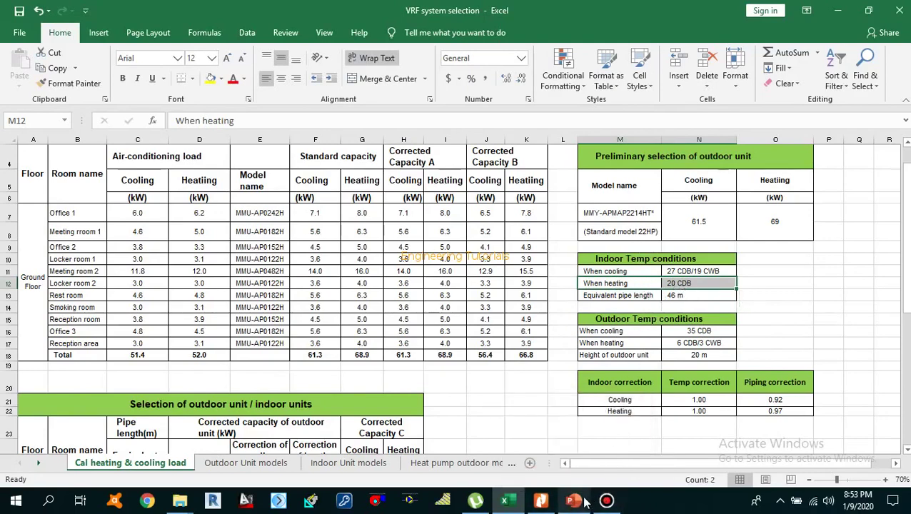
mouse_move(573, 502)
left_click(541, 501)
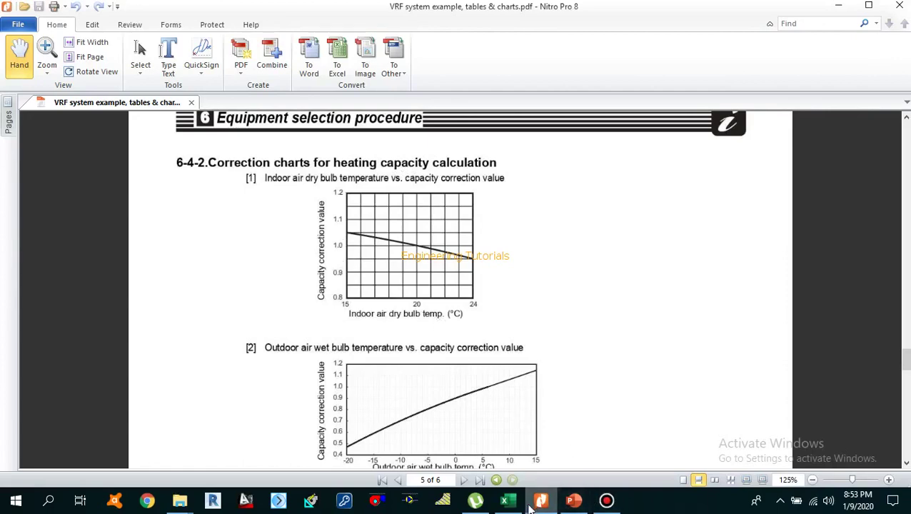
Check the 1.00 heating correction factor and the Office 2 and Locker room 1 corrected formulas.
left_click(505, 500)
left_click(686, 411)
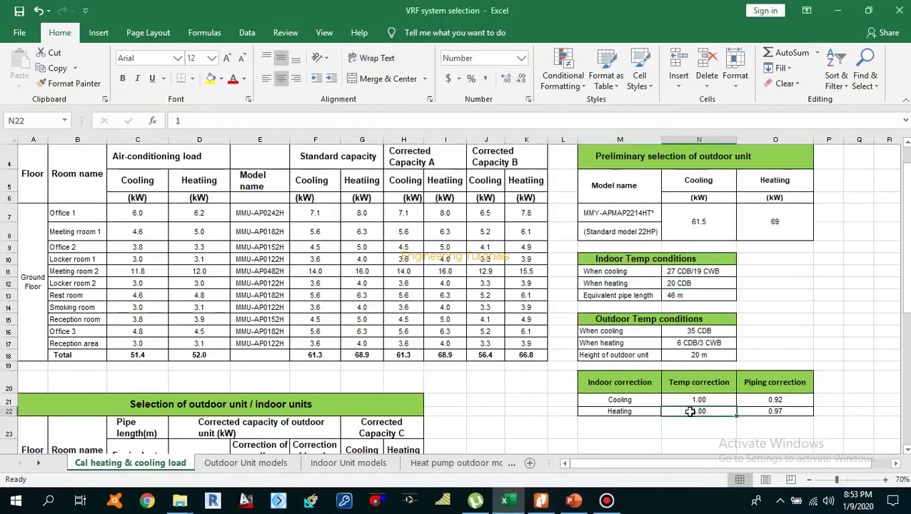
left_click(626, 411)
left_click(695, 411)
left_click(418, 250)
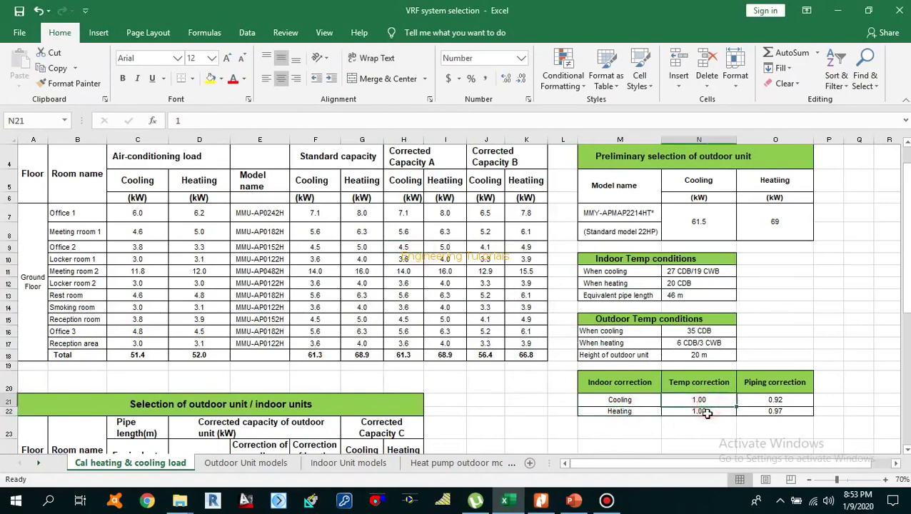
left_click(446, 260)
scroll(447, 277, "up", 1)
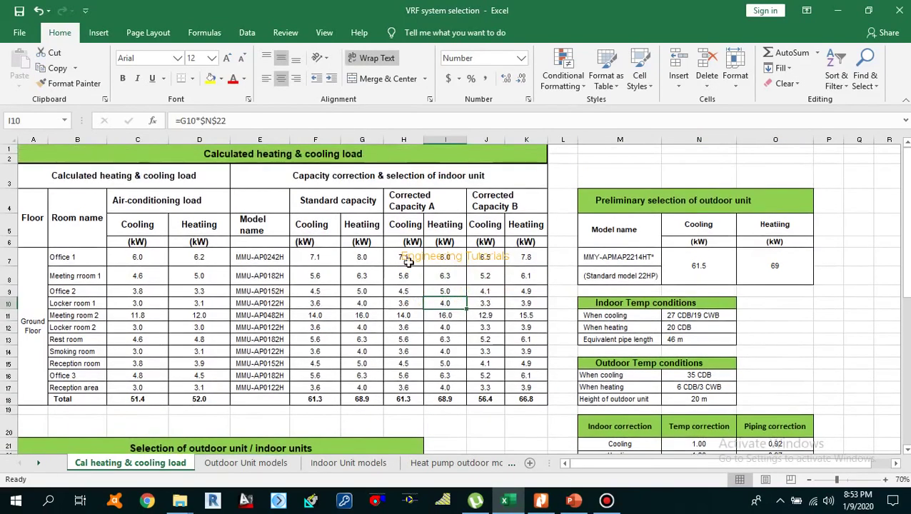
left_click(406, 259)
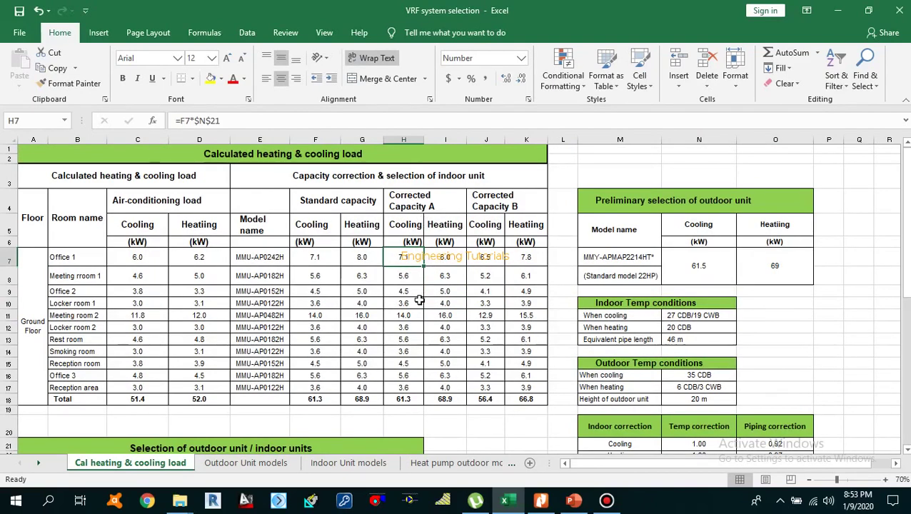
left_click(412, 301)
double_click(412, 301)
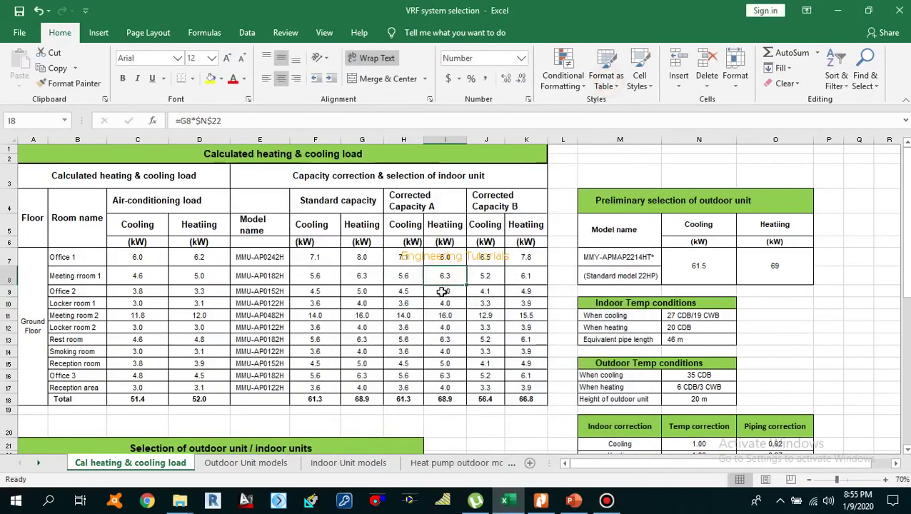
left_click(443, 292)
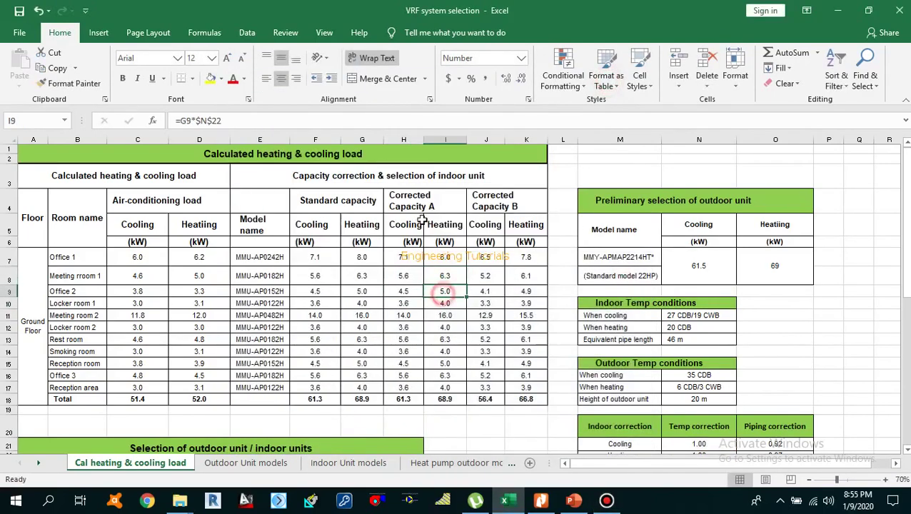
left_click(425, 208)
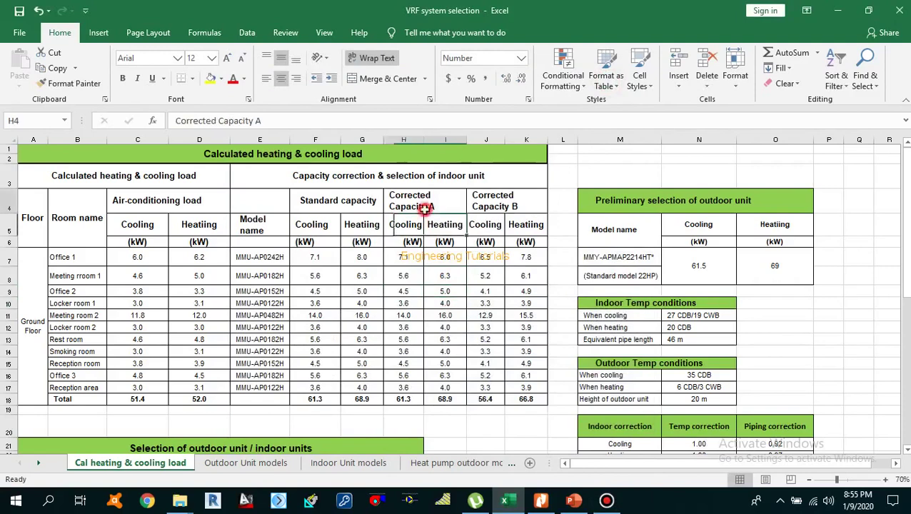
left_click_drag(444, 260, 447, 347)
left_click(447, 304)
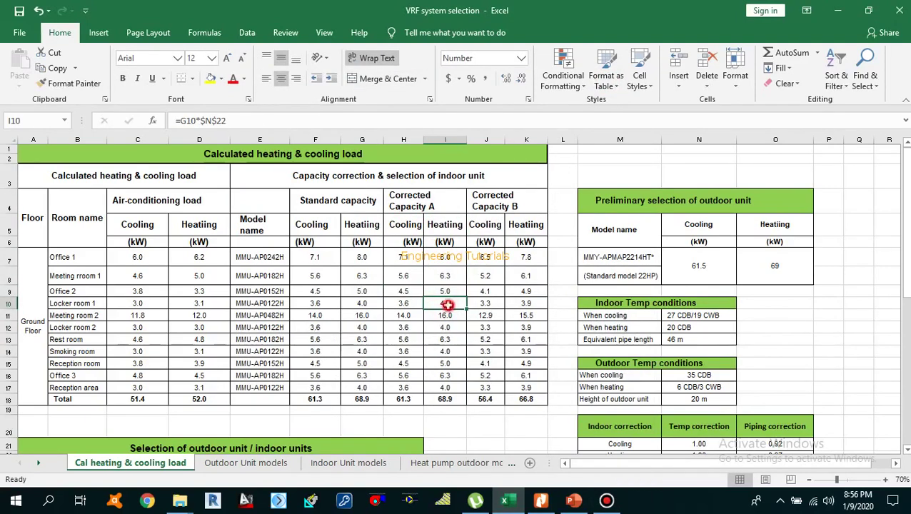
double_click(447, 305)
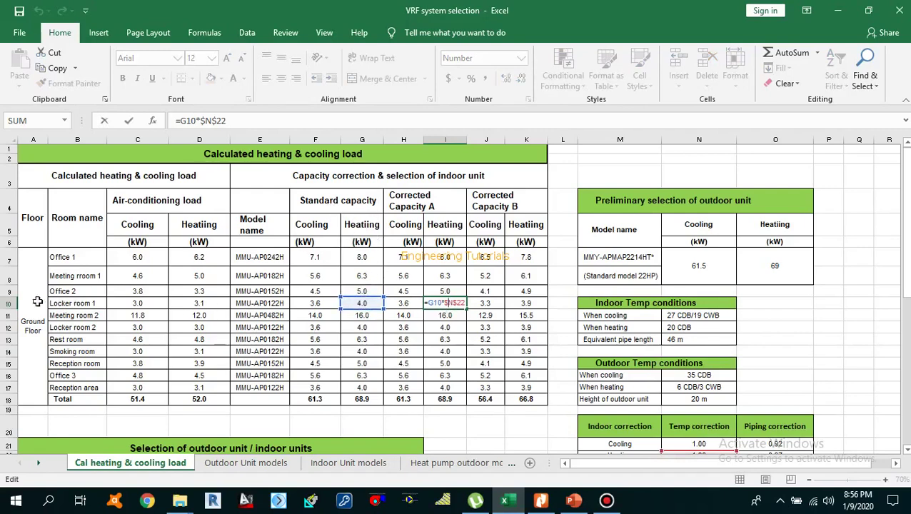
scroll(657, 340, "down", 1)
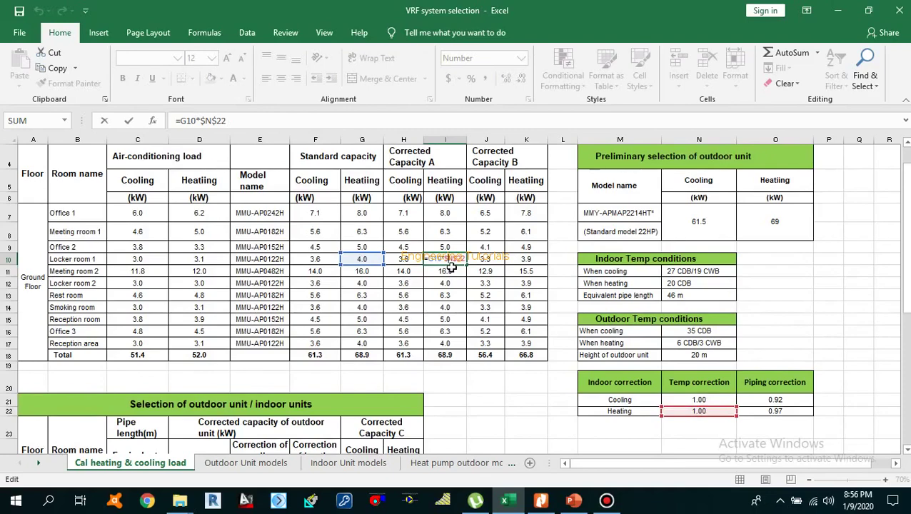
key("Return")
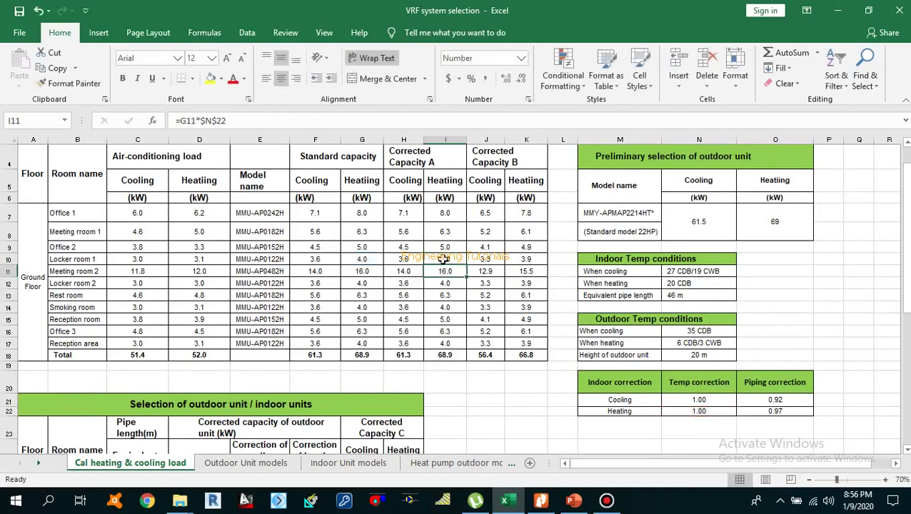
scroll(443, 250, "up", 1)
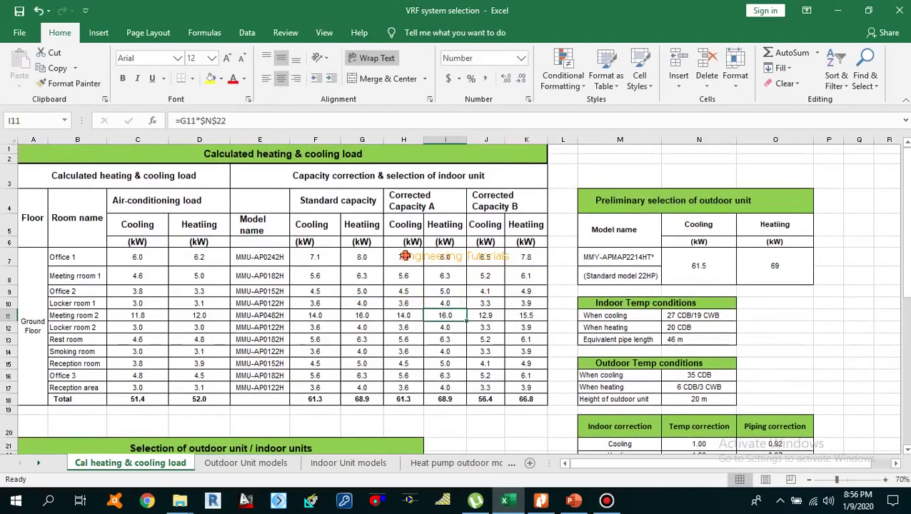
left_click_drag(411, 260, 445, 391)
left_click(404, 258)
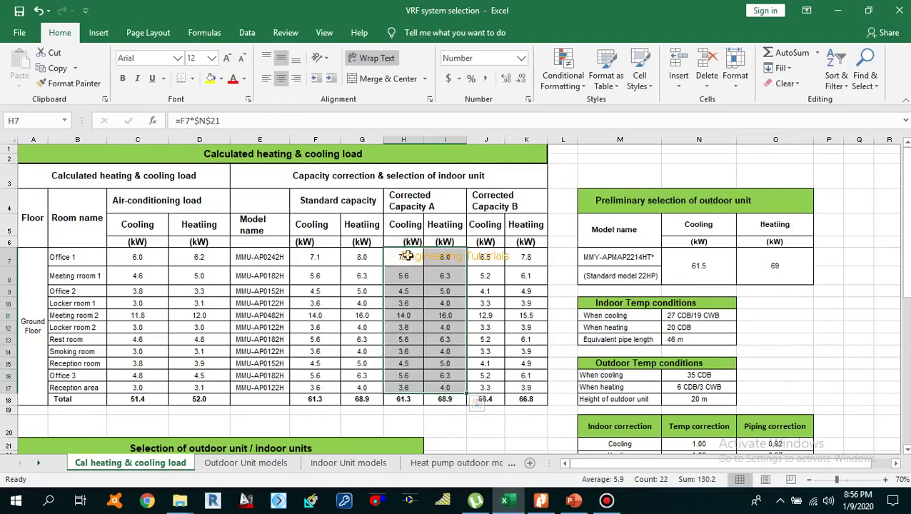
left_click_drag(405, 299, 404, 389)
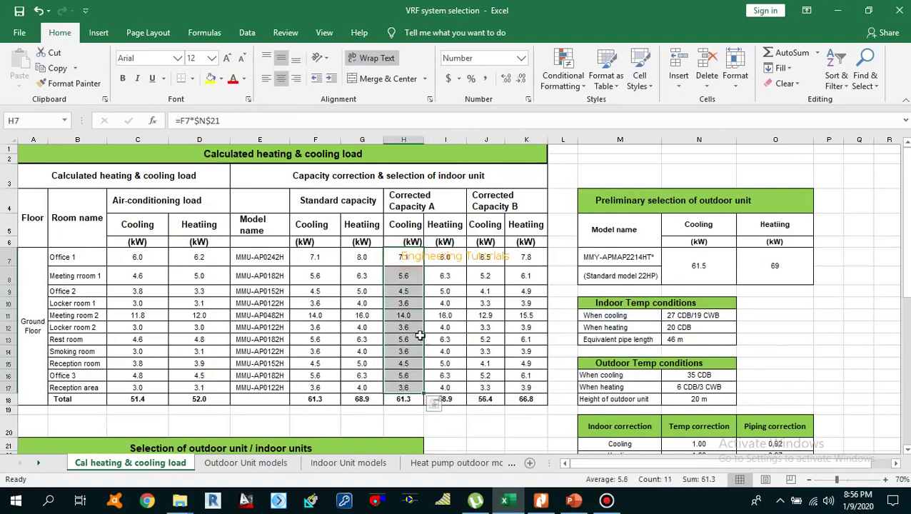
left_click(406, 399)
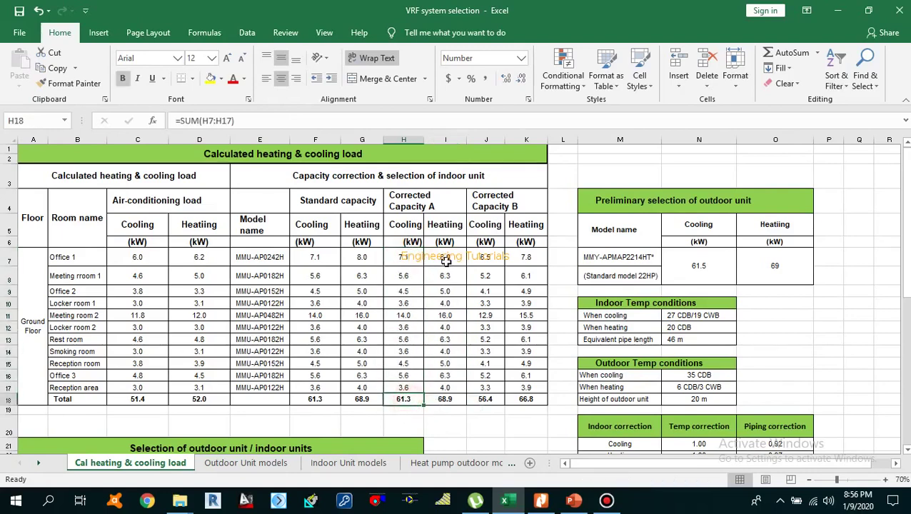
left_click_drag(446, 261, 445, 392)
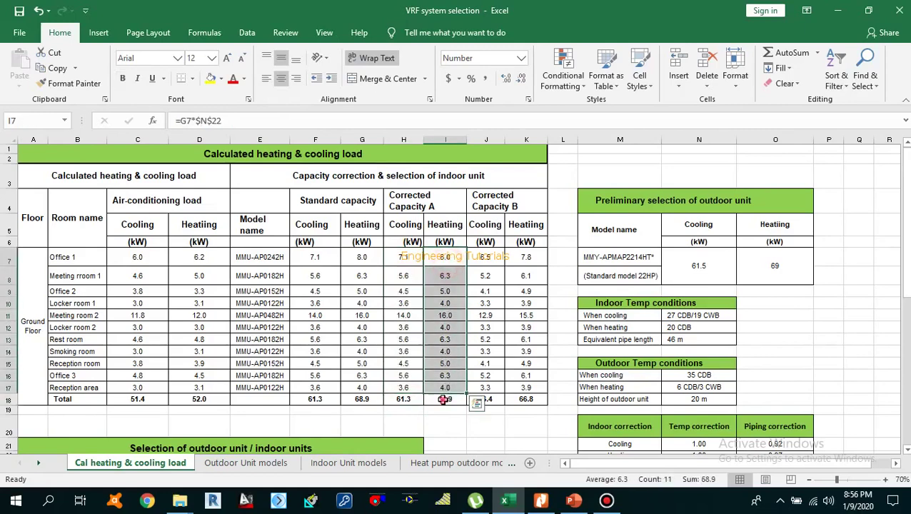
left_click(445, 398)
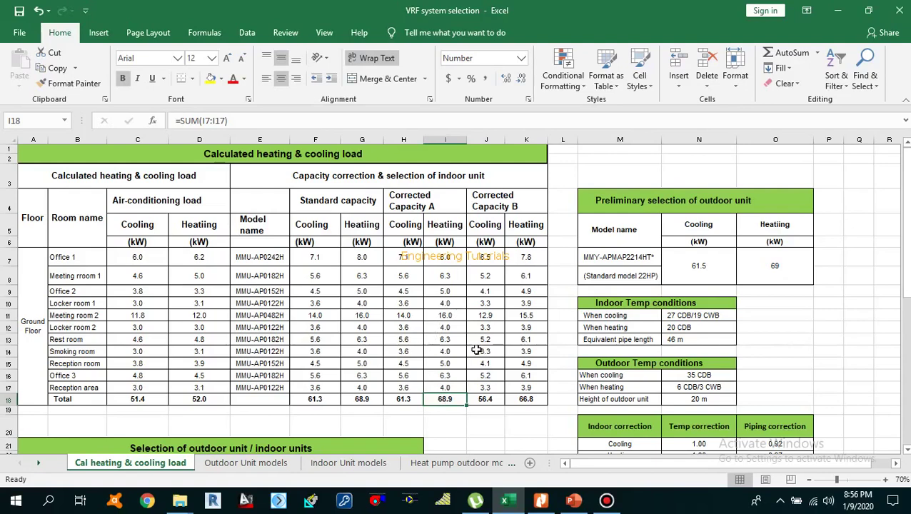
left_click(416, 400)
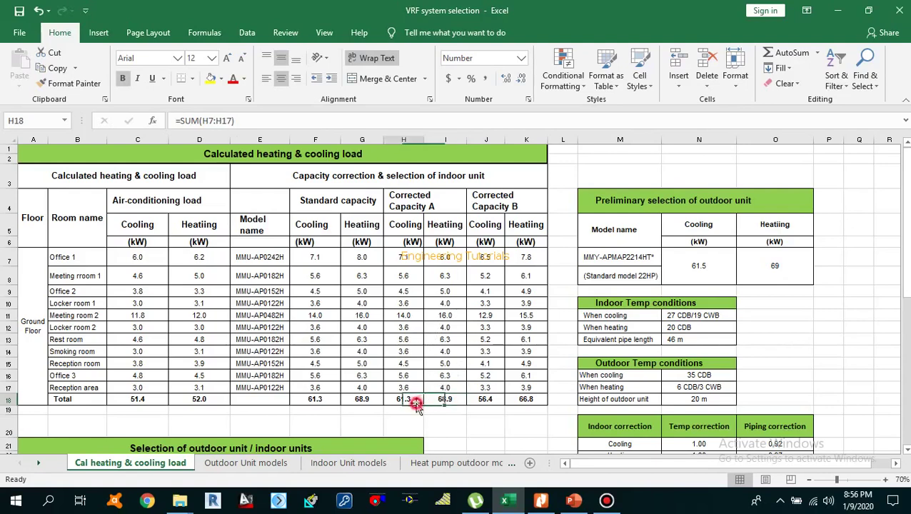
left_click(442, 362)
left_click(443, 398)
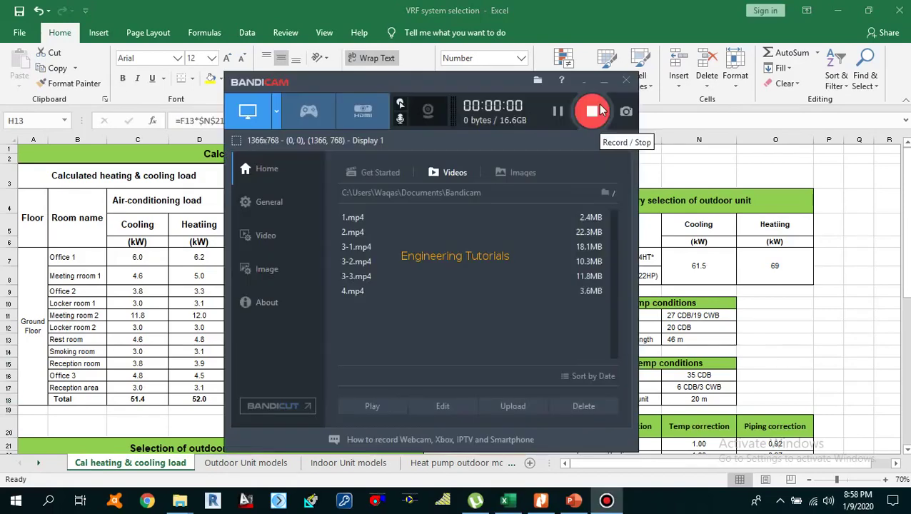
left_click(593, 111)
left_click(456, 376)
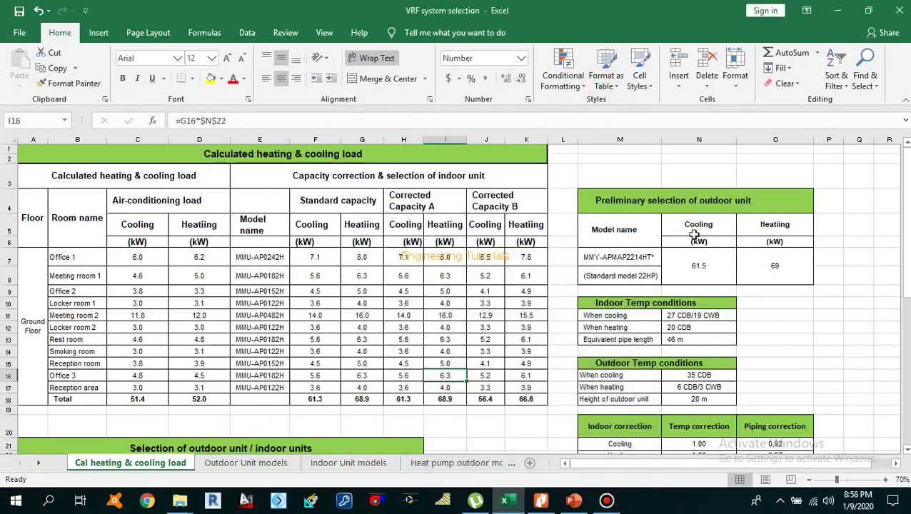
left_click(619, 206)
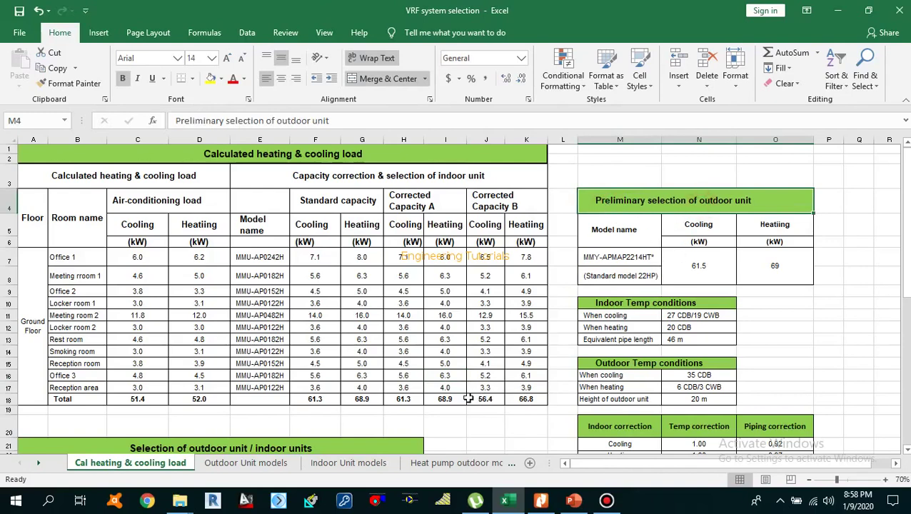
left_click(696, 256)
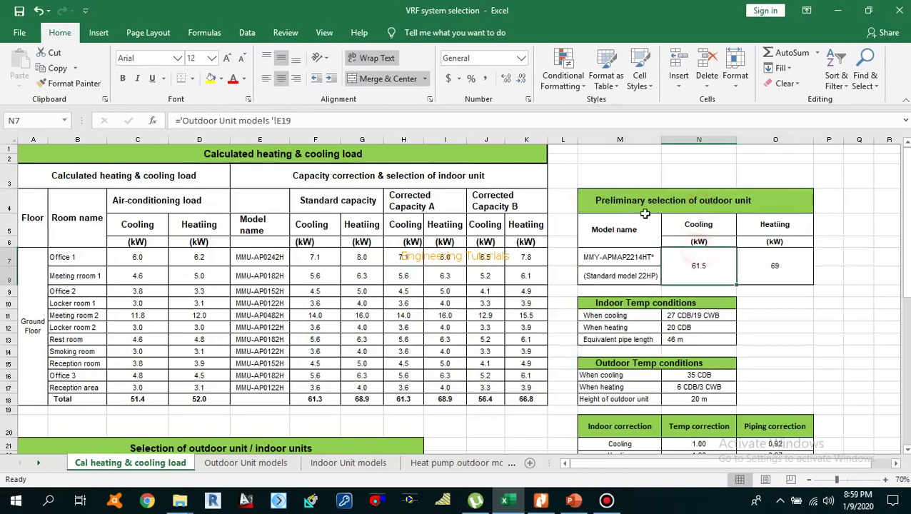
left_click(629, 201)
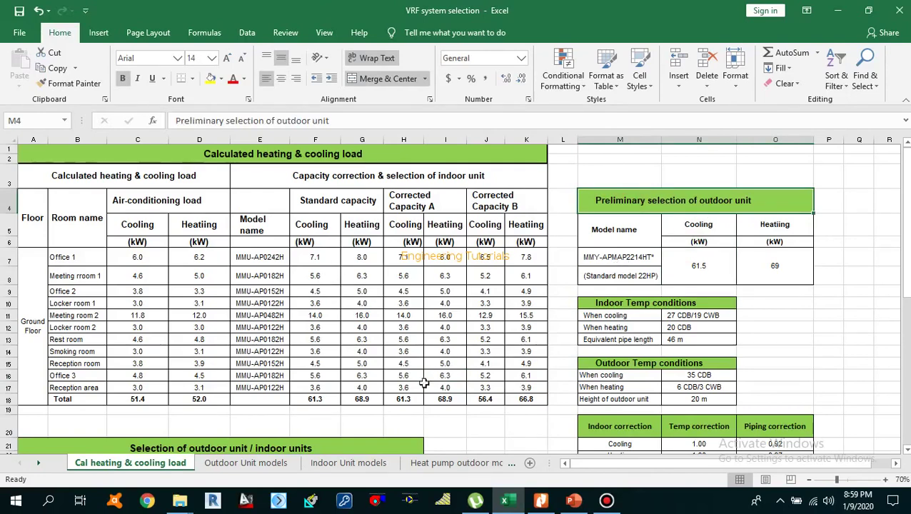
left_click(402, 399)
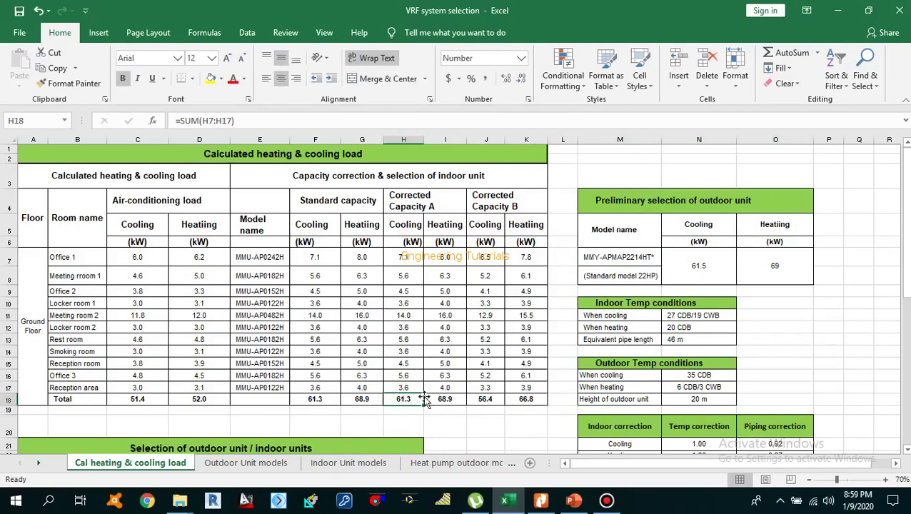
left_click_drag(402, 259, 404, 389)
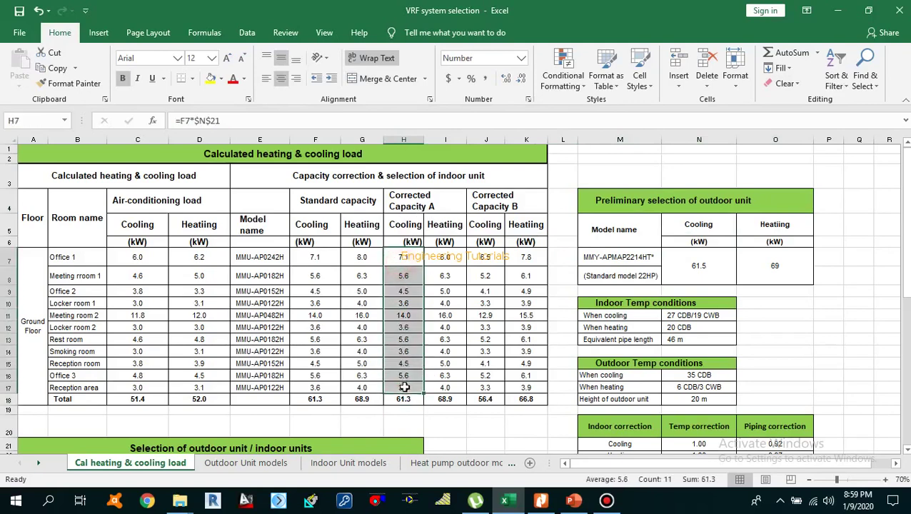
left_click(407, 401)
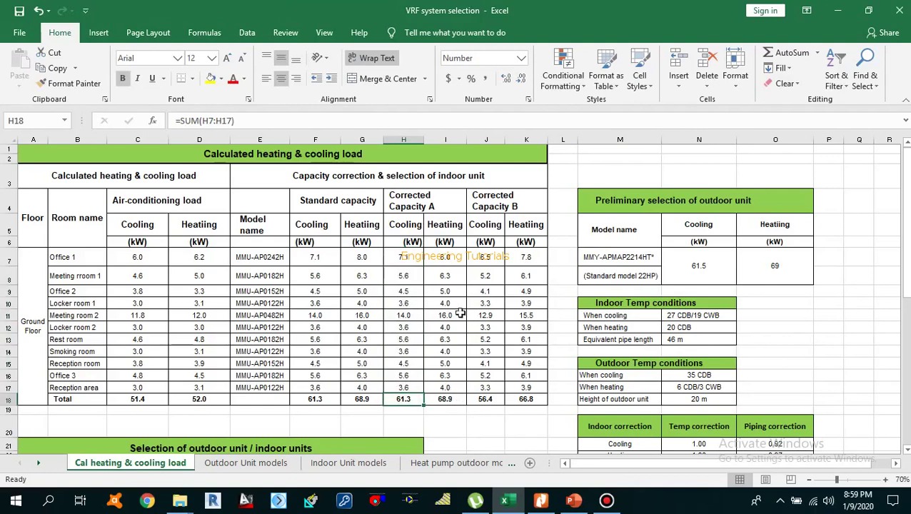
left_click(453, 398)
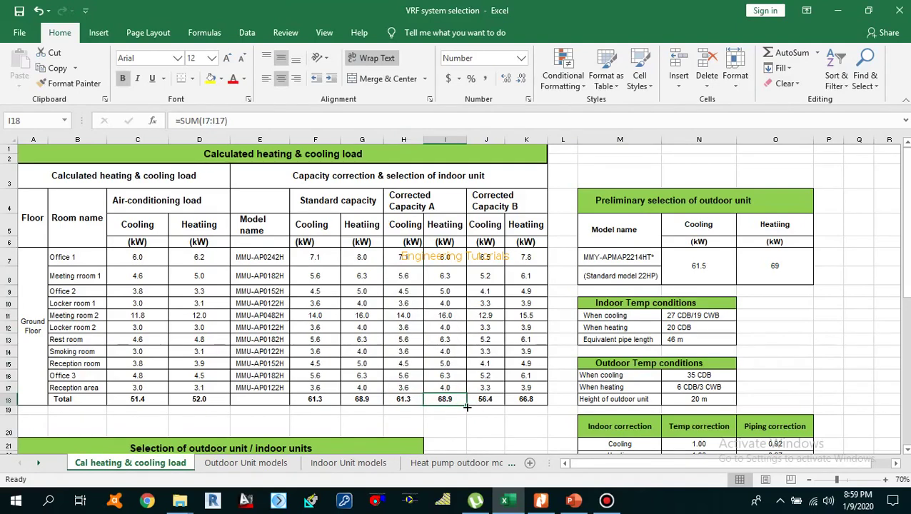
left_click(404, 398)
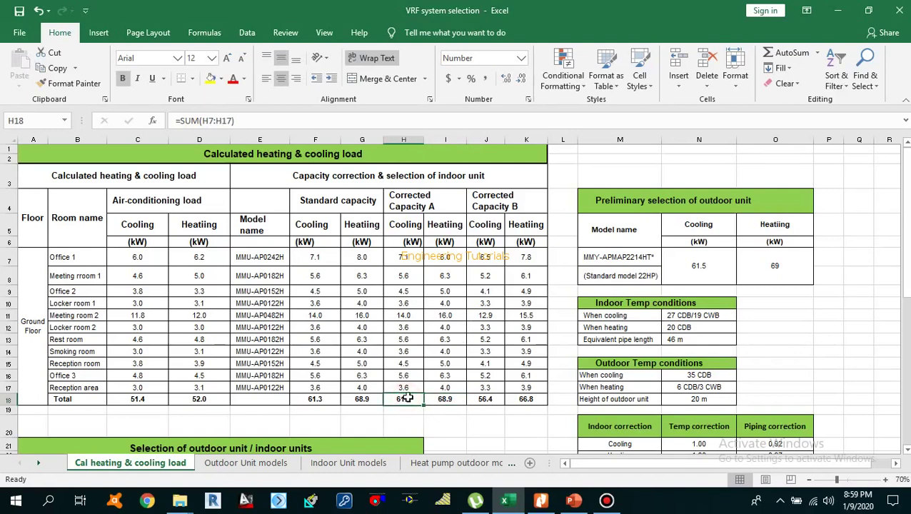
left_click(444, 397)
left_click(699, 226)
left_click_drag(712, 242, 684, 258)
left_click(624, 203)
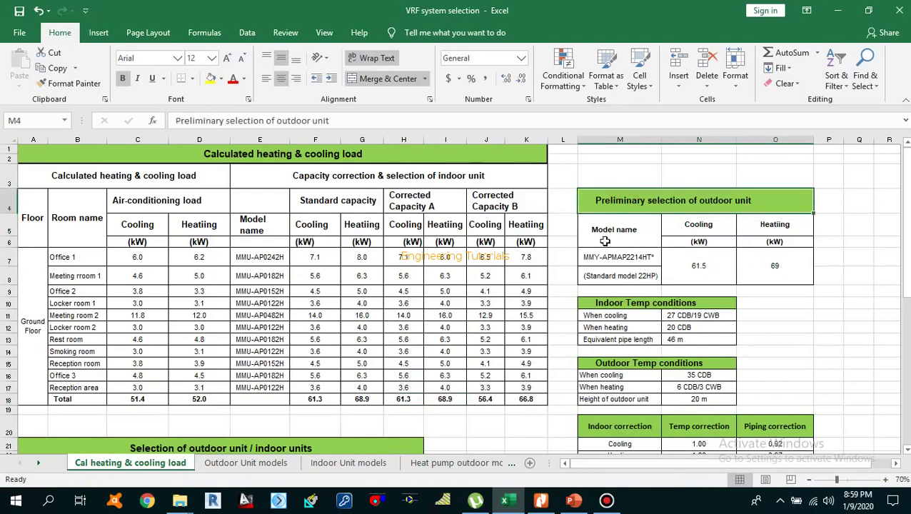
left_click(400, 399)
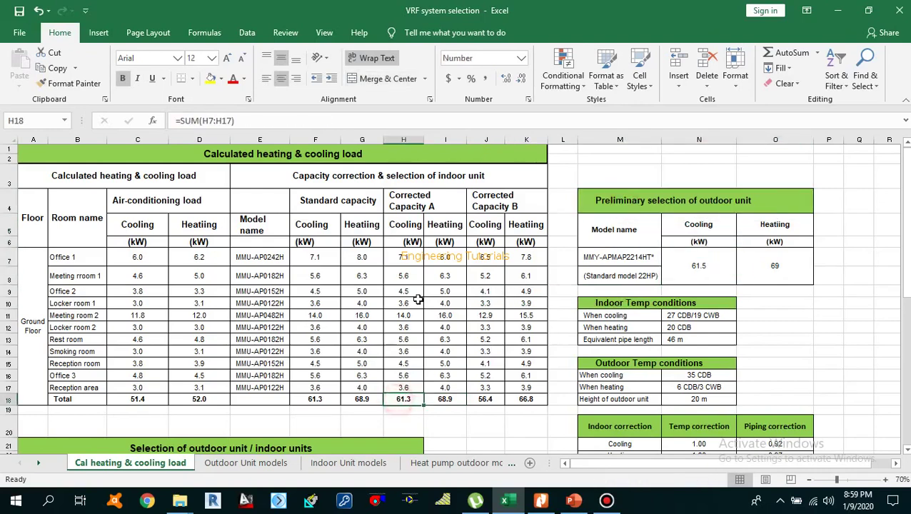
left_click(457, 400)
left_click(408, 401)
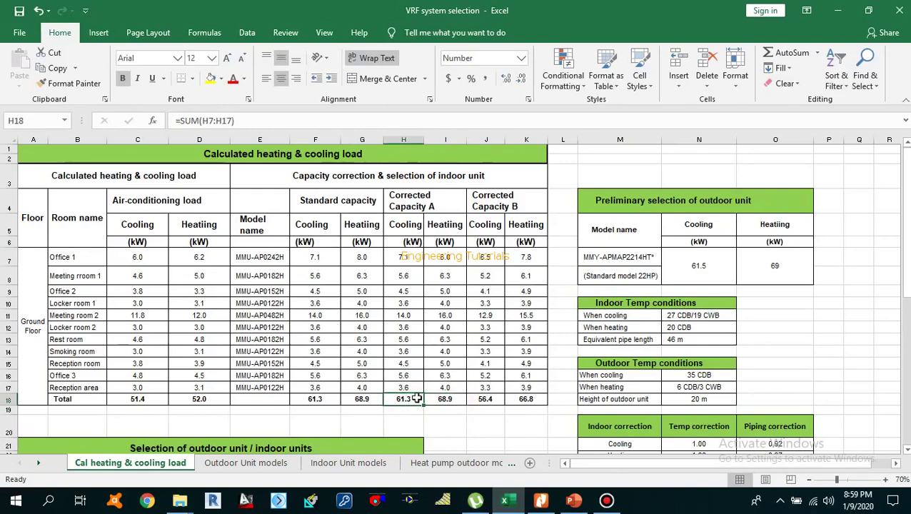
scroll(418, 399, "down", 1)
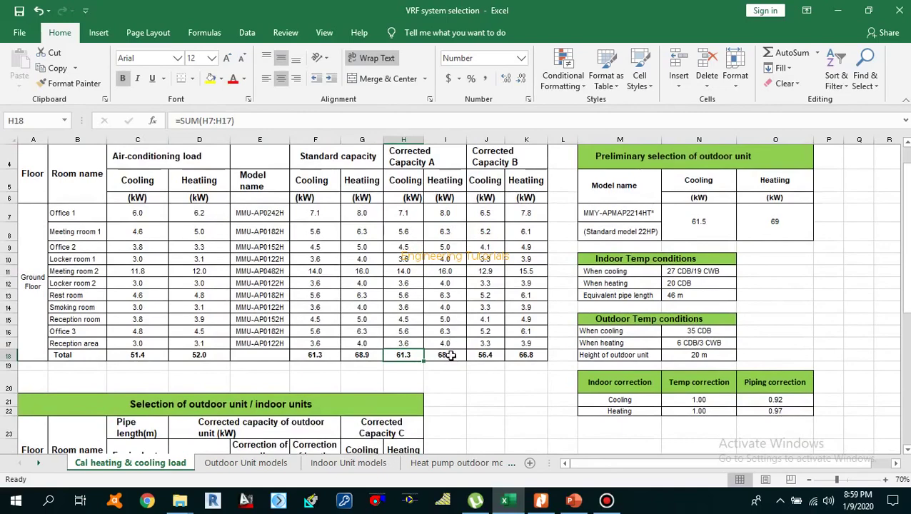
left_click(449, 356)
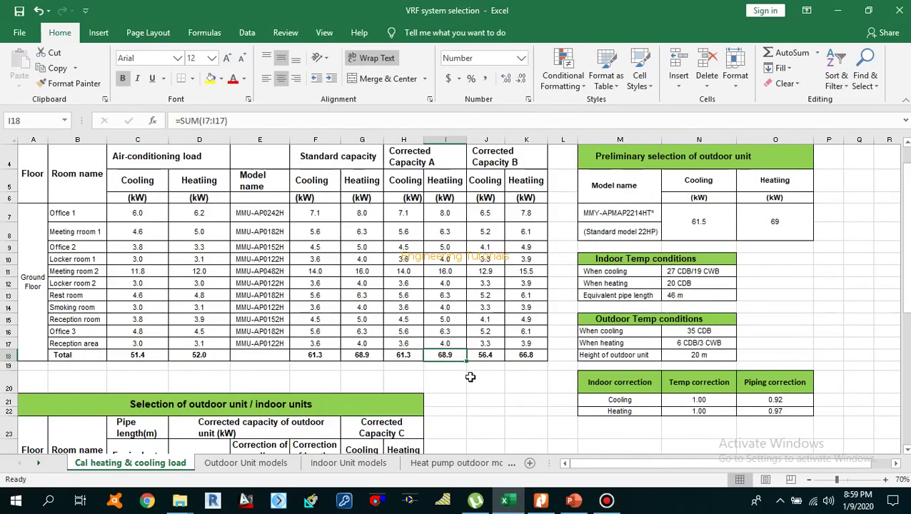
scroll(468, 377, "up", 1)
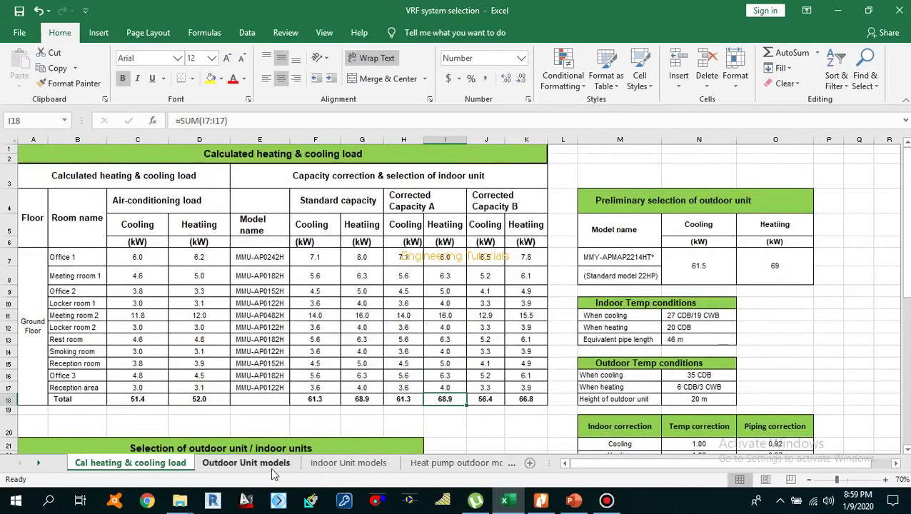
Compare the 22HP unit's 61.5 kW cooling capacity with the load sheet's corrected cooling and heating totals.
left_click(266, 465)
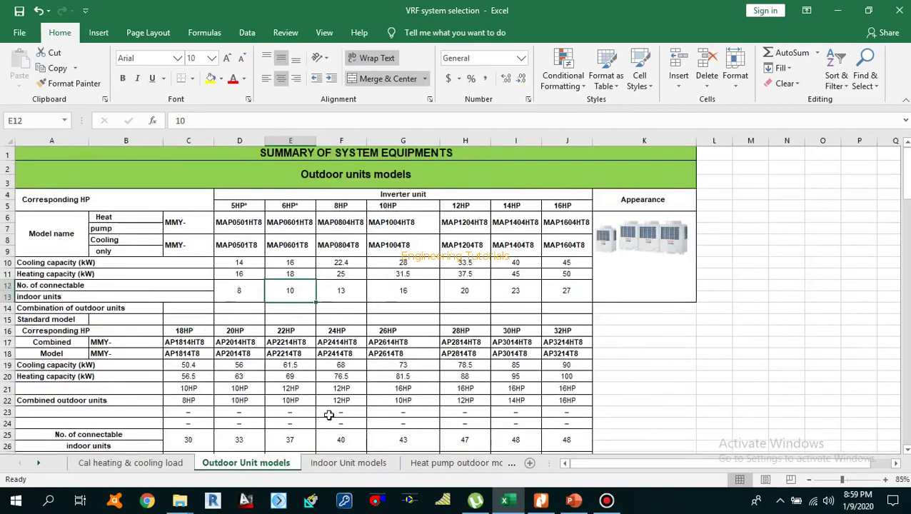
scroll(298, 383, "down", 1)
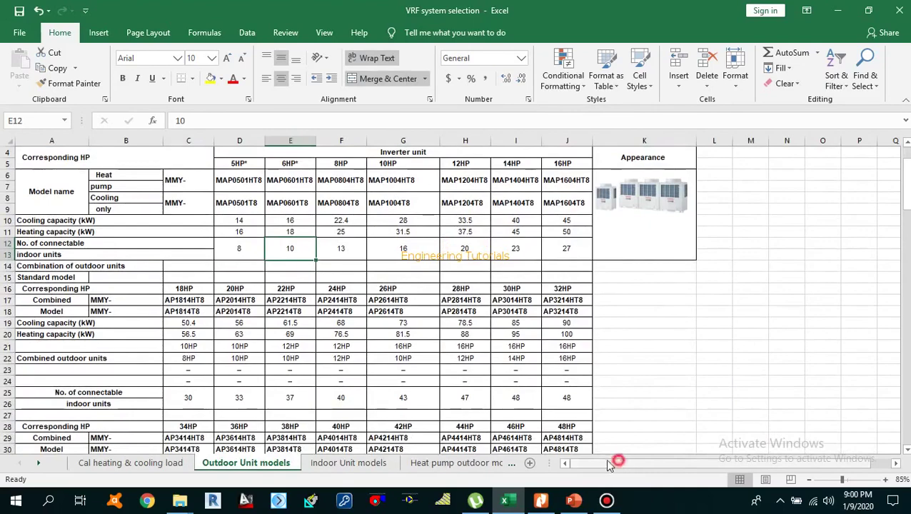
scroll(164, 328, "down", 1)
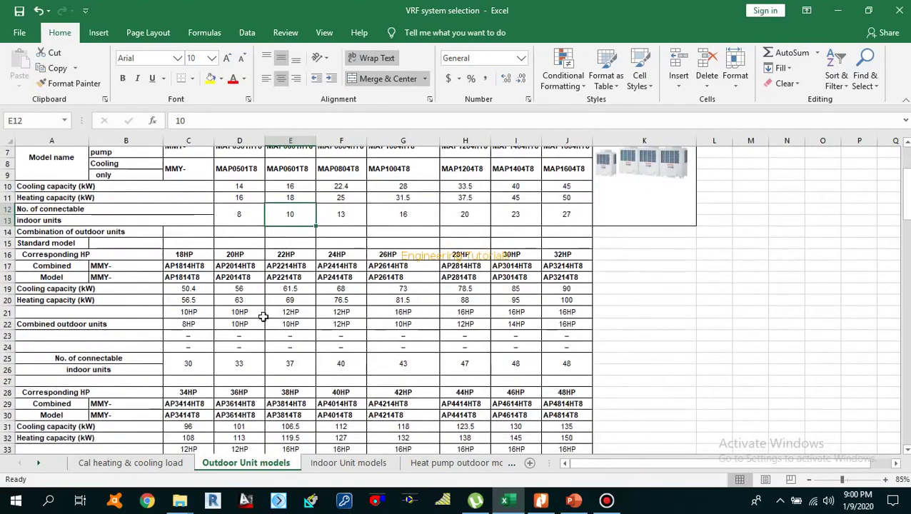
left_click(132, 291)
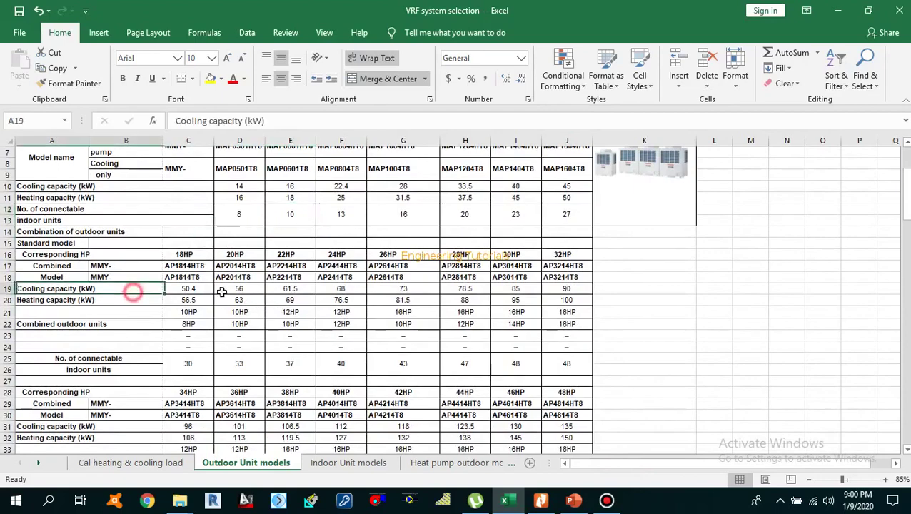
left_click(287, 290)
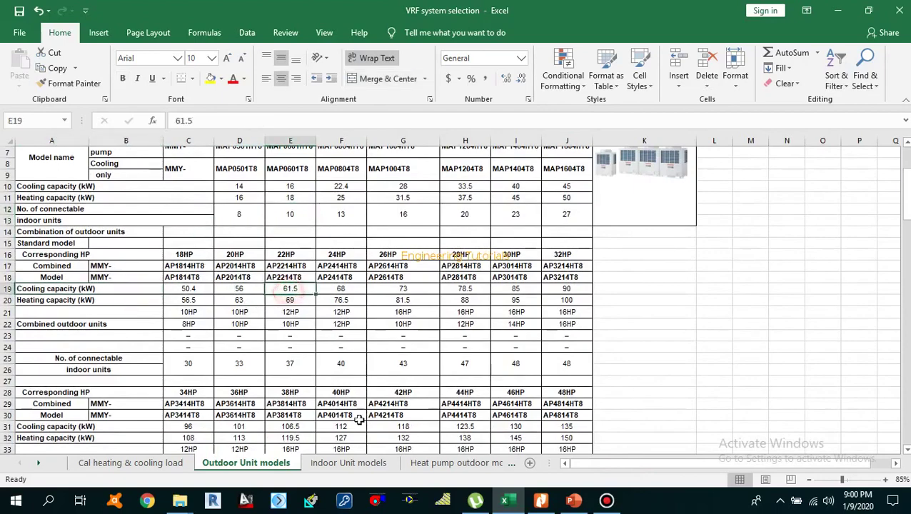
left_click(152, 464)
left_click(413, 404)
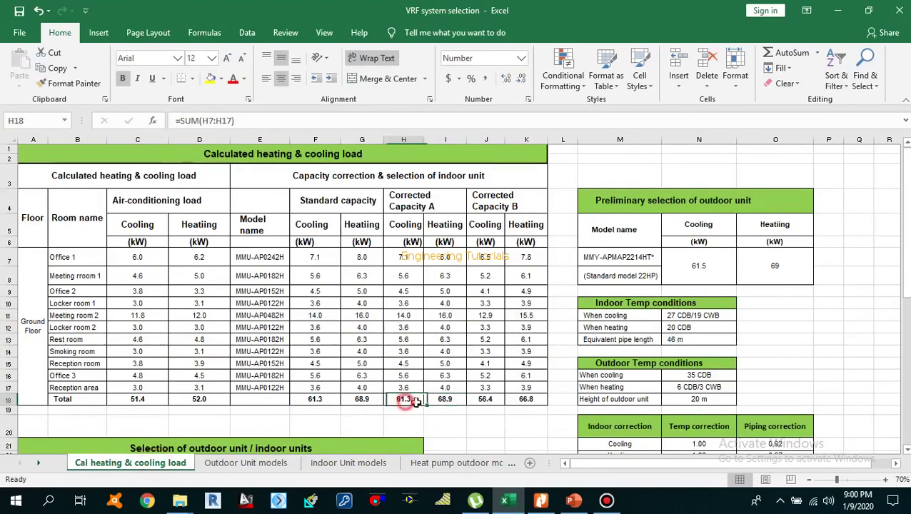
left_click(444, 400)
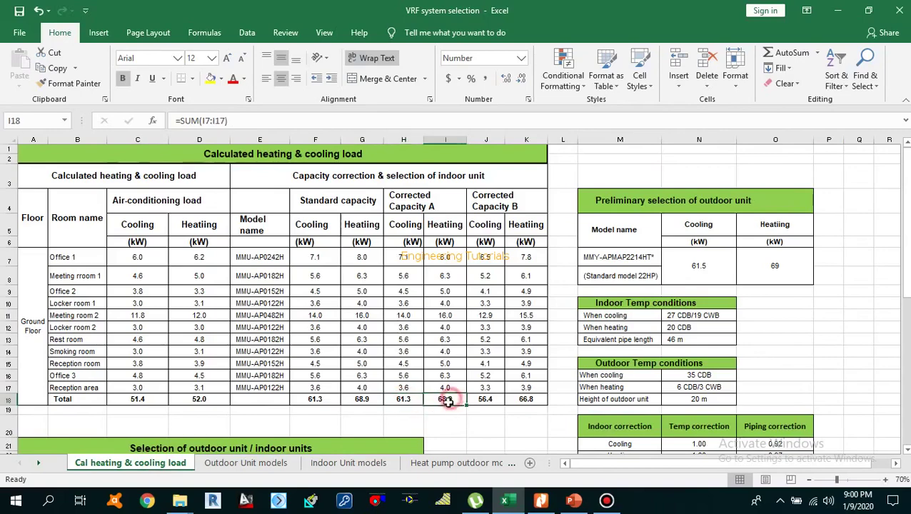
Confirm the 22HP combined model name and its 12HP and 10HP modules.
left_click(219, 464)
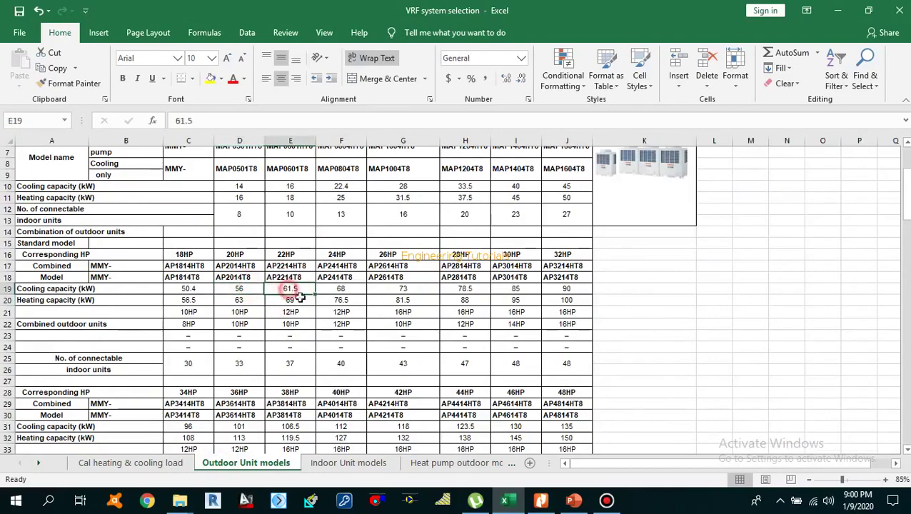
scroll(321, 322, "up", 2)
scroll(314, 336, "down", 1)
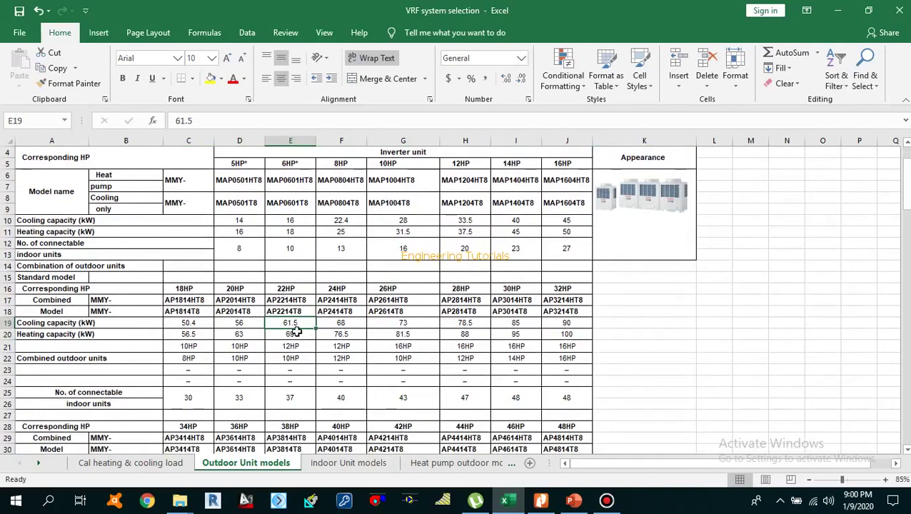
left_click(290, 300)
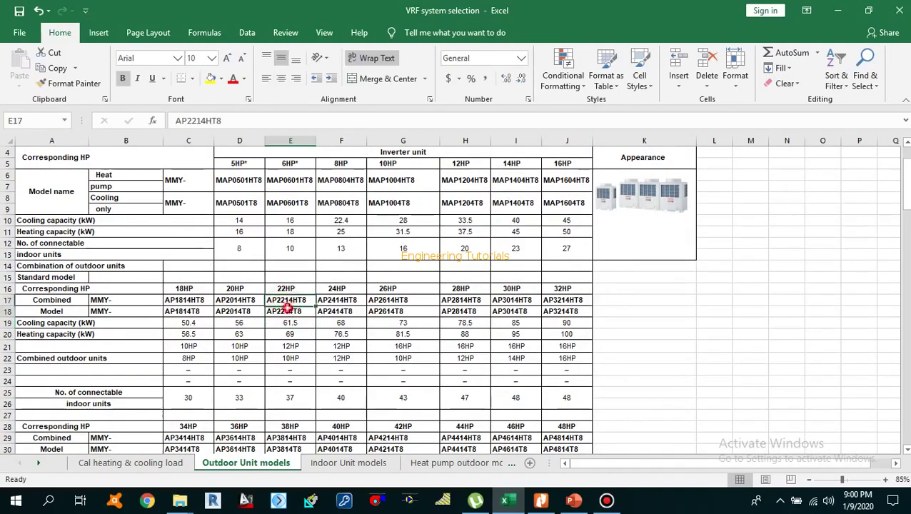
left_click(292, 313)
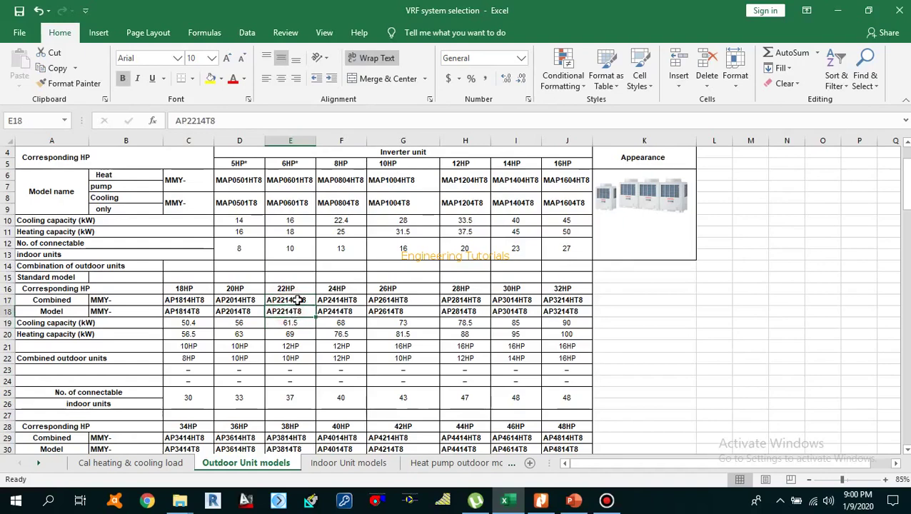
left_click(298, 300)
left_click(293, 312)
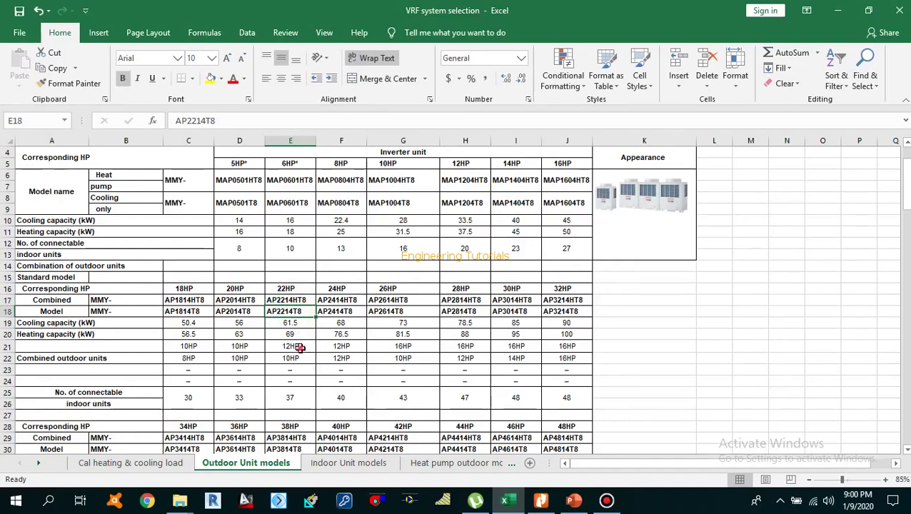
left_click(300, 347)
left_click(293, 360)
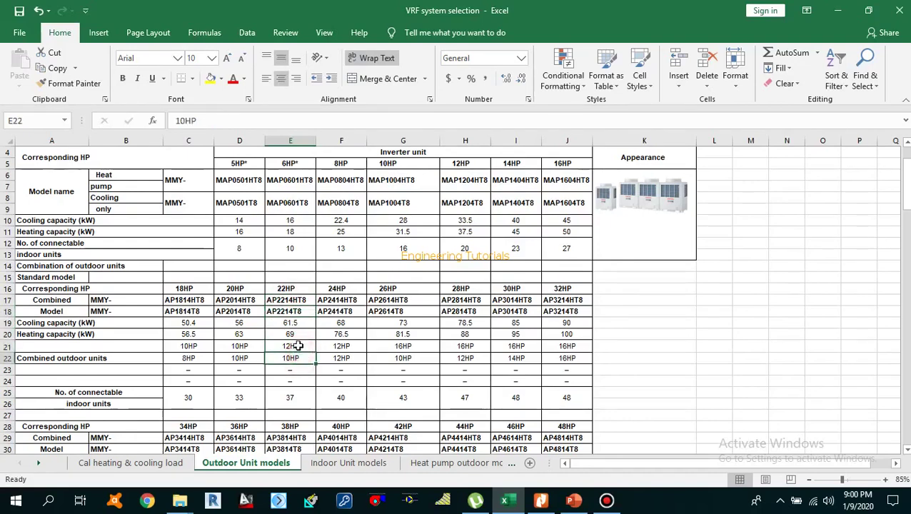
left_click_drag(298, 345, 295, 358)
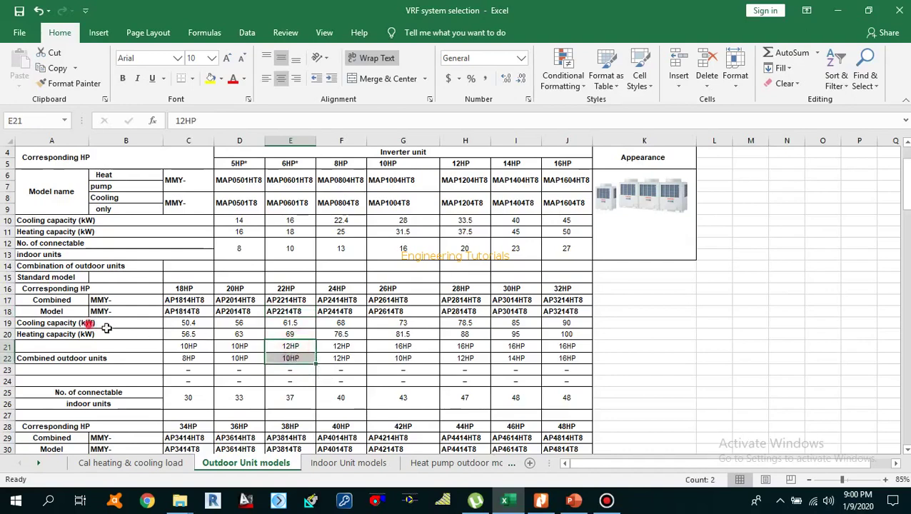
Highlight the 22HP column's heading, combined model and 61.5 kW cooling capacity.
left_click_drag(105, 328, 292, 325)
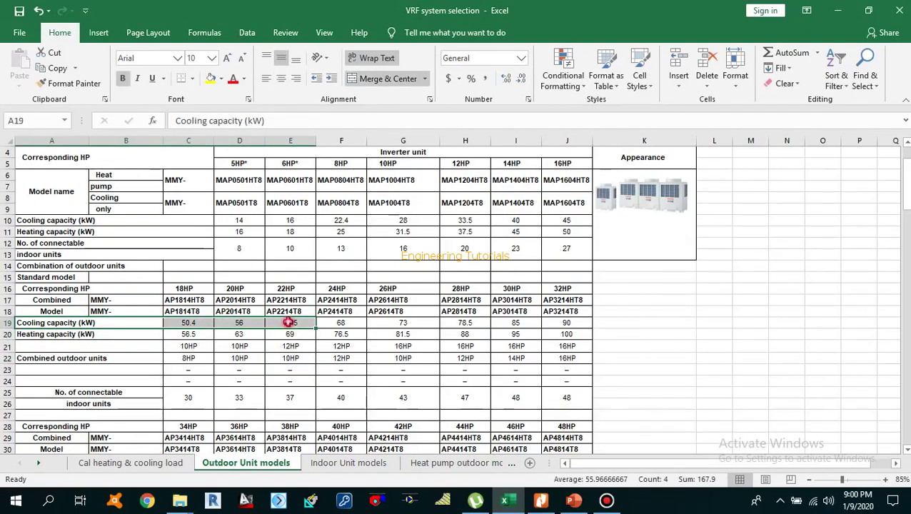
left_click(292, 323)
left_click_drag(291, 289, 292, 325)
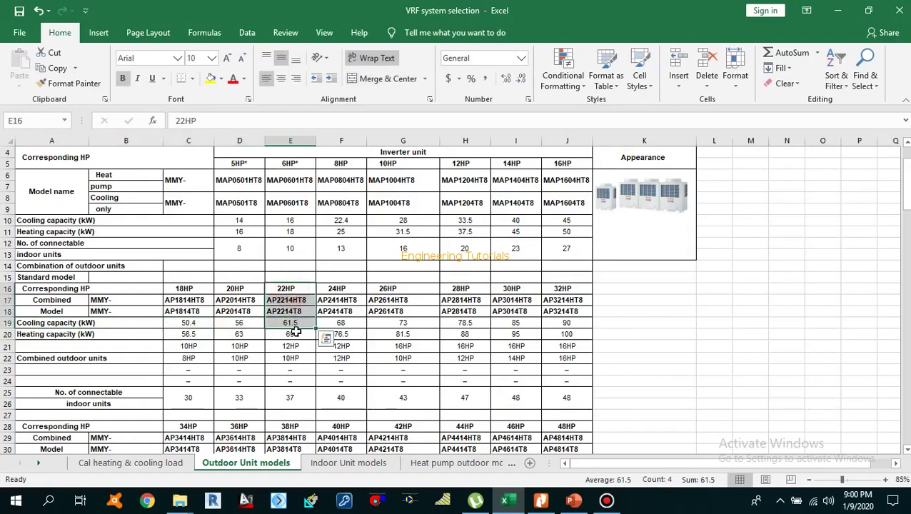
left_click(294, 333)
left_click(297, 323)
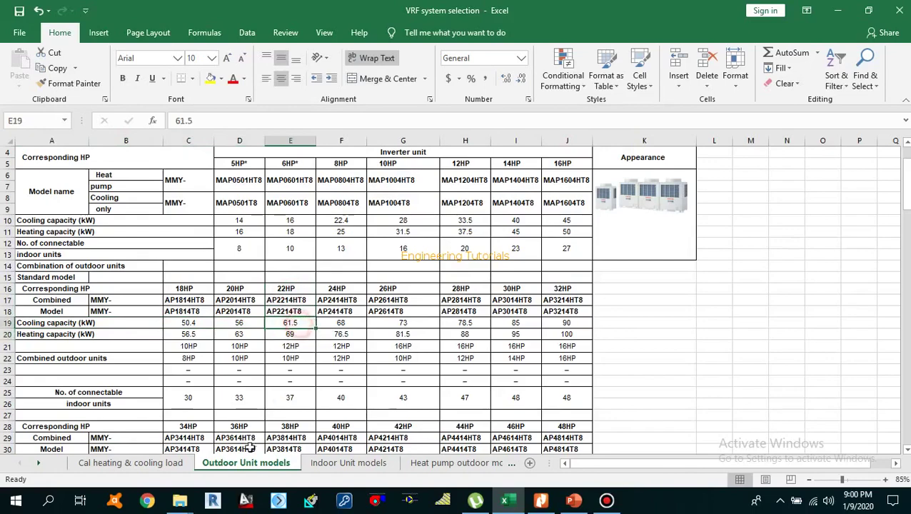
Recheck the total corrected cooling capacity and the 22HP unit's 69 kW heating capacity.
left_click(171, 463)
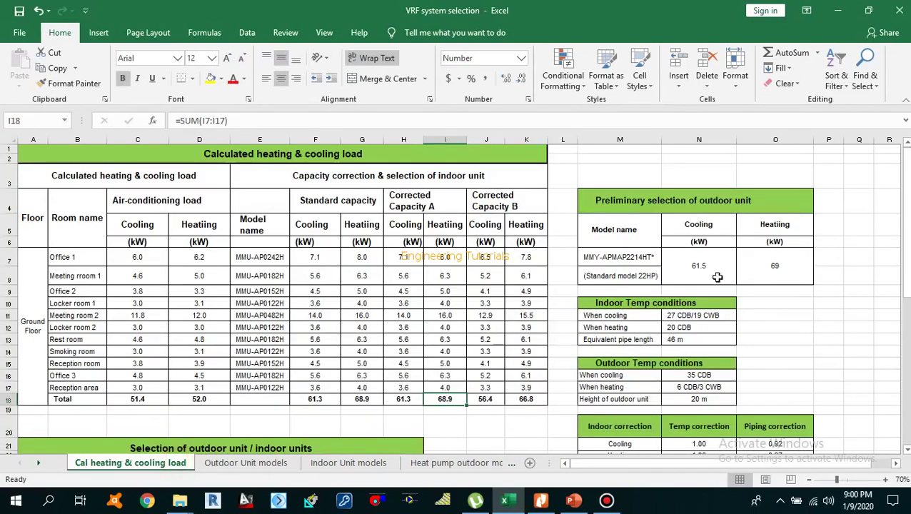
left_click(403, 399)
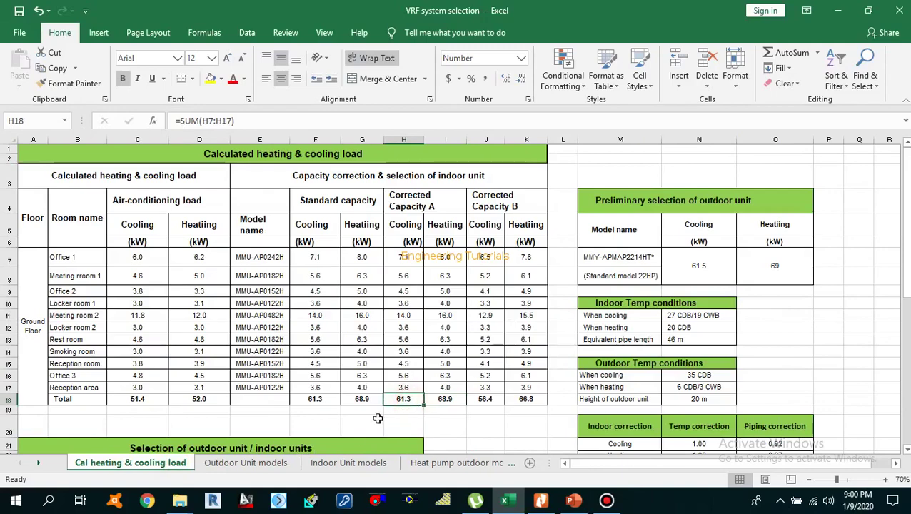
left_click(219, 462)
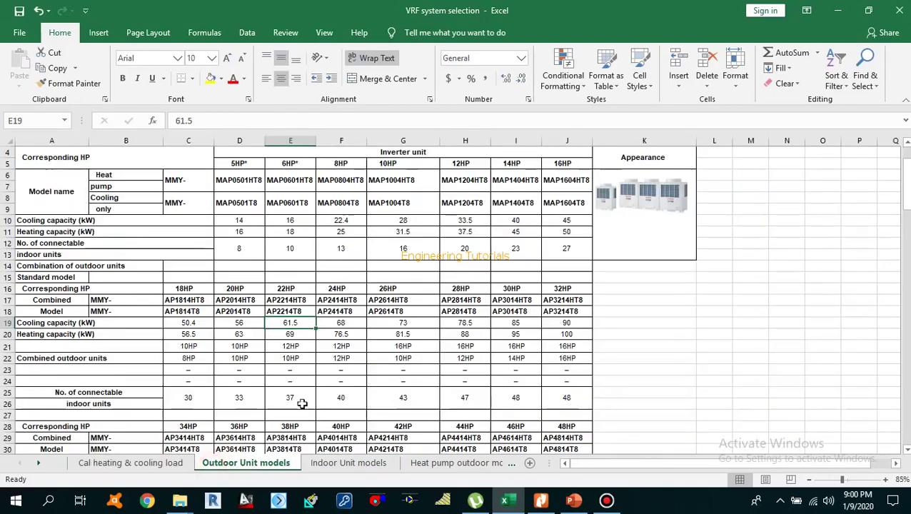
left_click(292, 334)
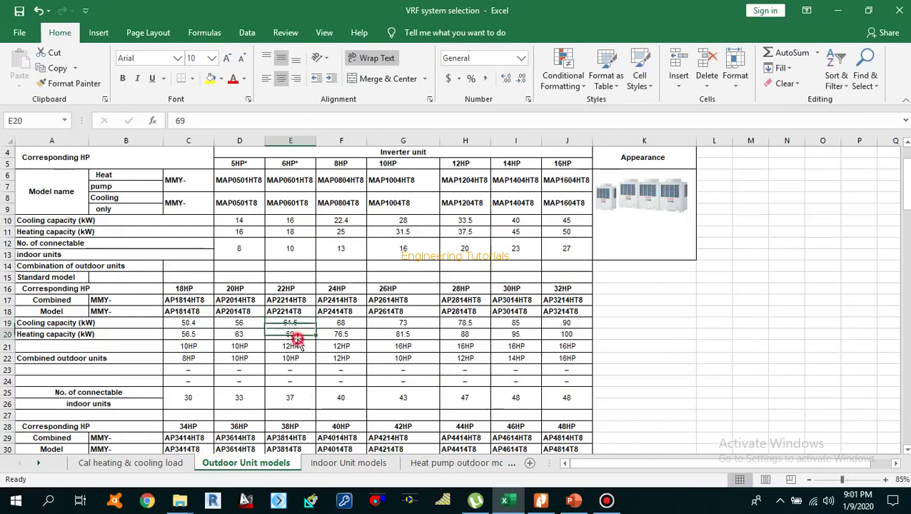
left_click_drag(294, 291, 292, 342)
Compare the total corrected heating with the preliminary selection table's capacities, headings and model name.
left_click(171, 464)
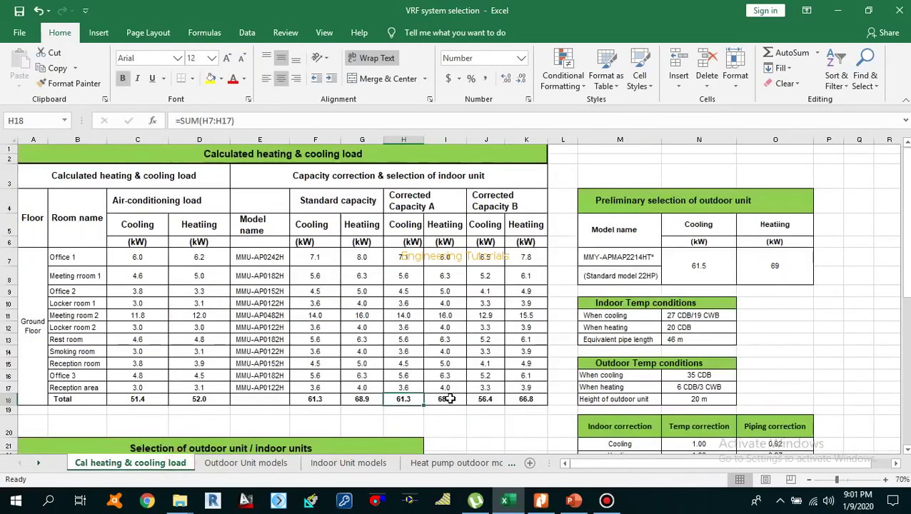
left_click(446, 402)
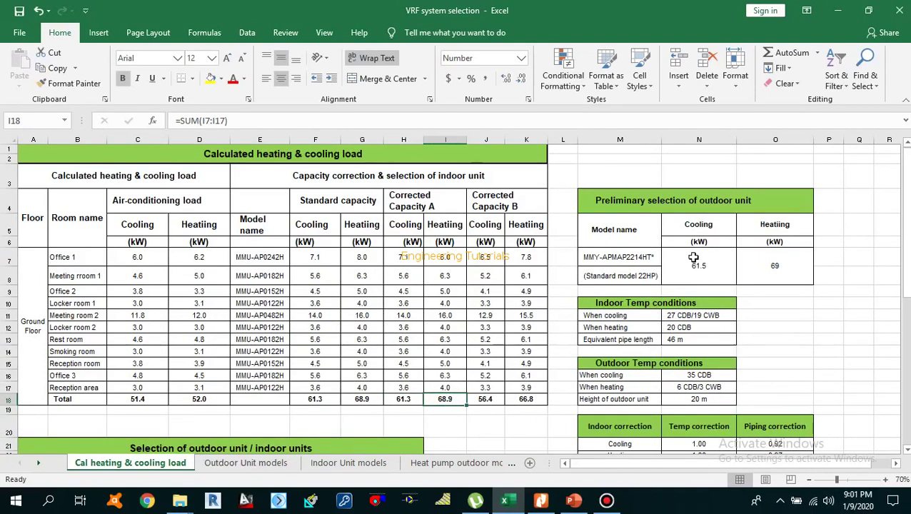
left_click_drag(694, 257, 746, 263)
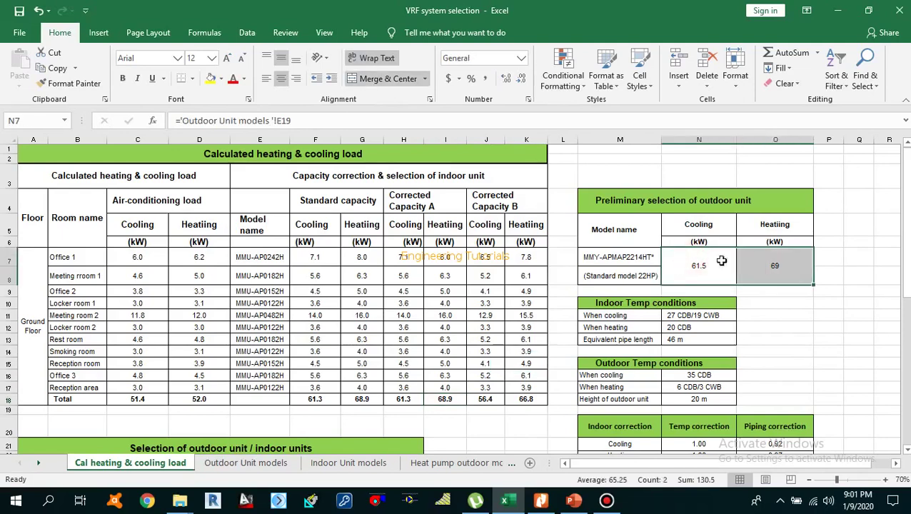
left_click_drag(616, 230, 757, 239)
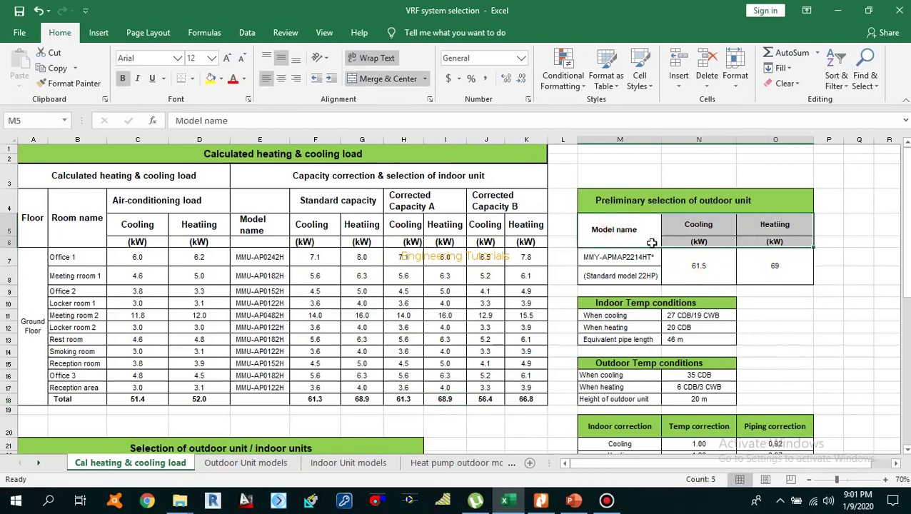
left_click(228, 463)
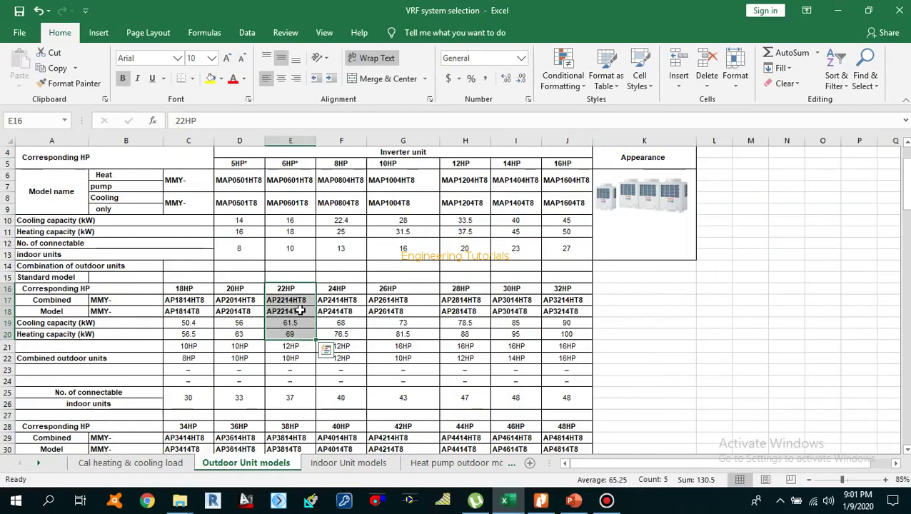
left_click(175, 464)
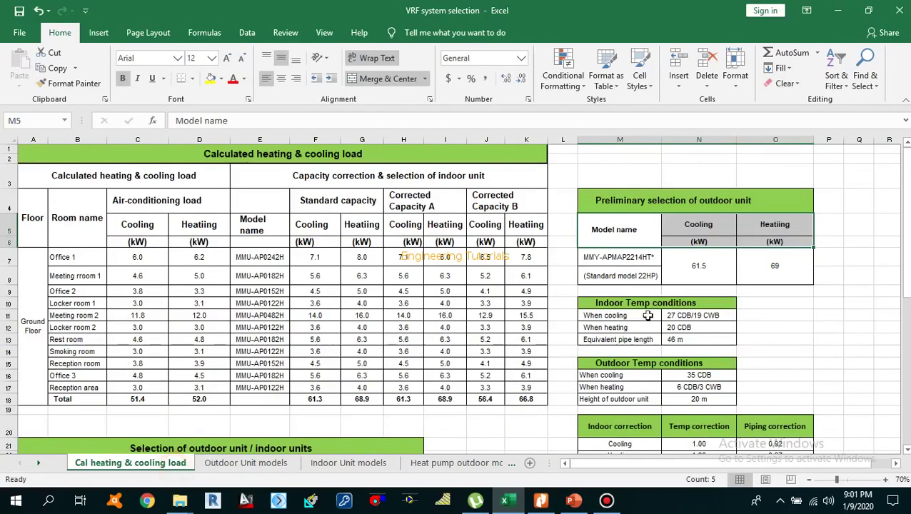
left_click_drag(604, 259, 650, 276)
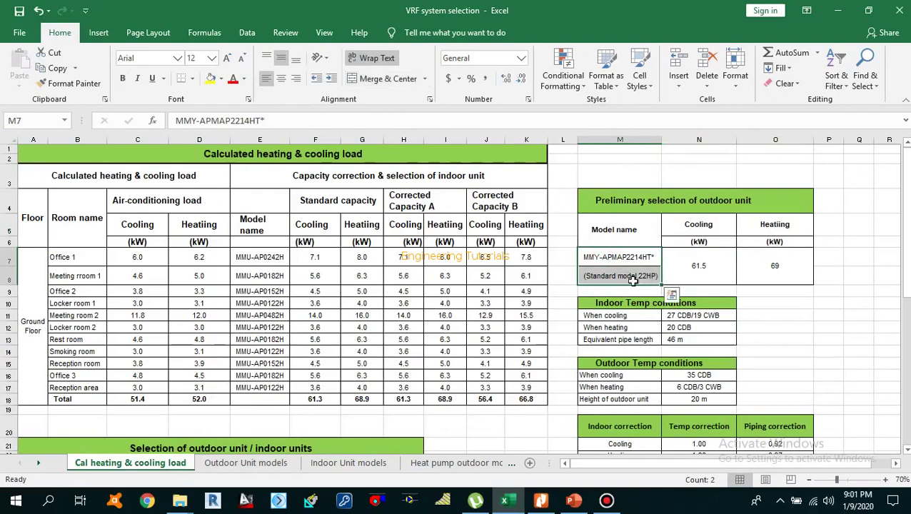
Confirm the preliminary table's 61.5 kW cooling and 69 kW heating link to the 22HP unit.
left_click(230, 464)
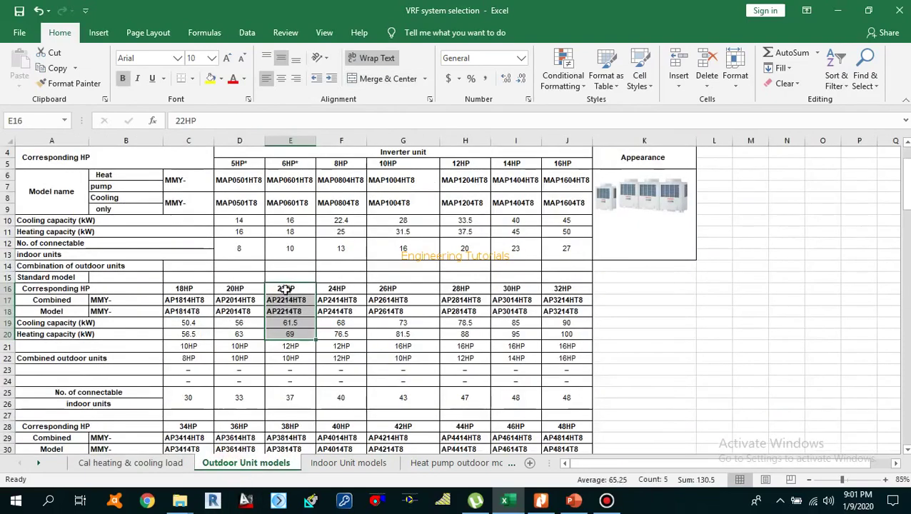
left_click_drag(285, 289, 294, 334)
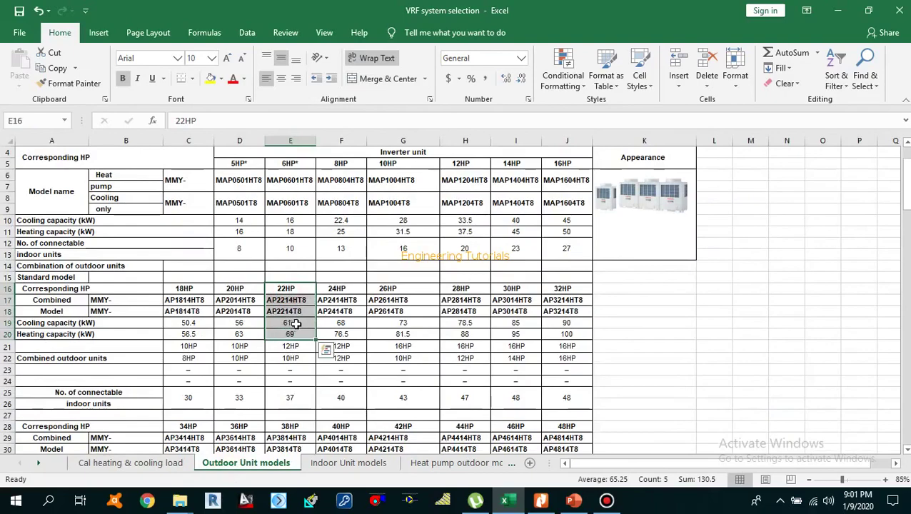
left_click(293, 323)
left_click(300, 334)
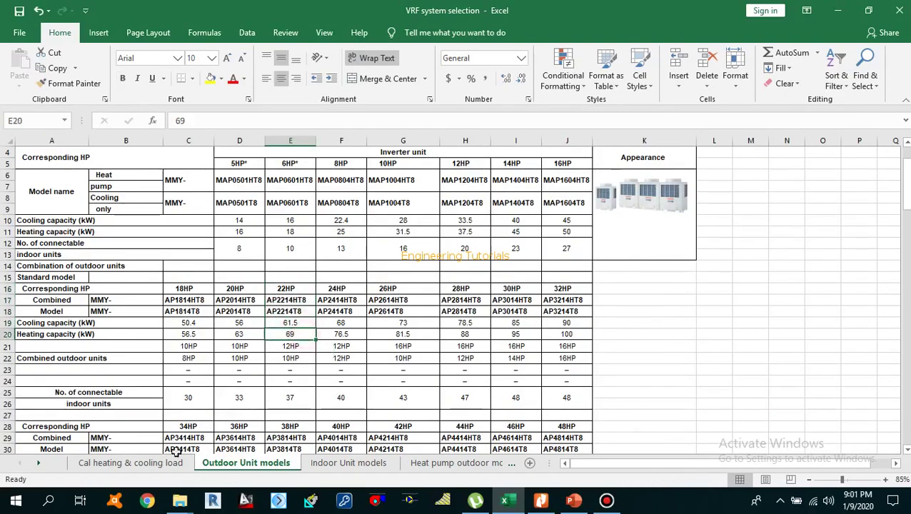
left_click(164, 465)
left_click(699, 265)
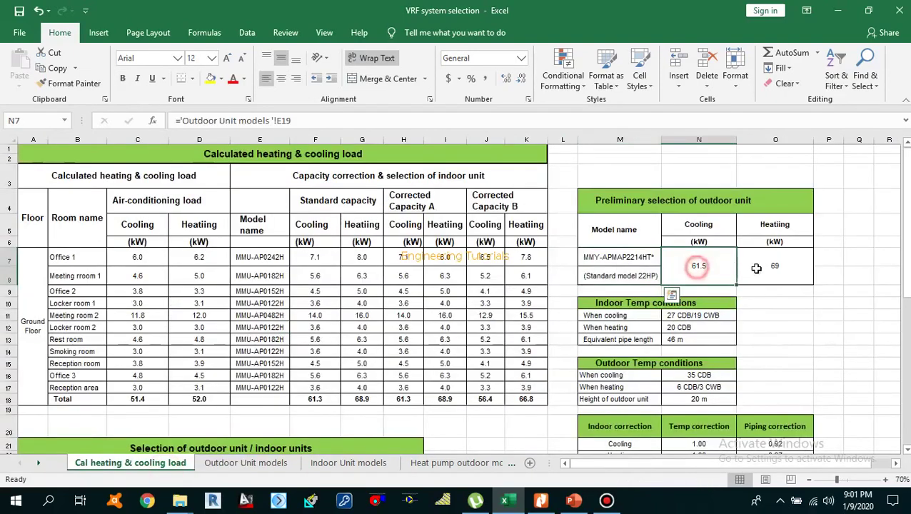
left_click_drag(756, 268, 757, 267)
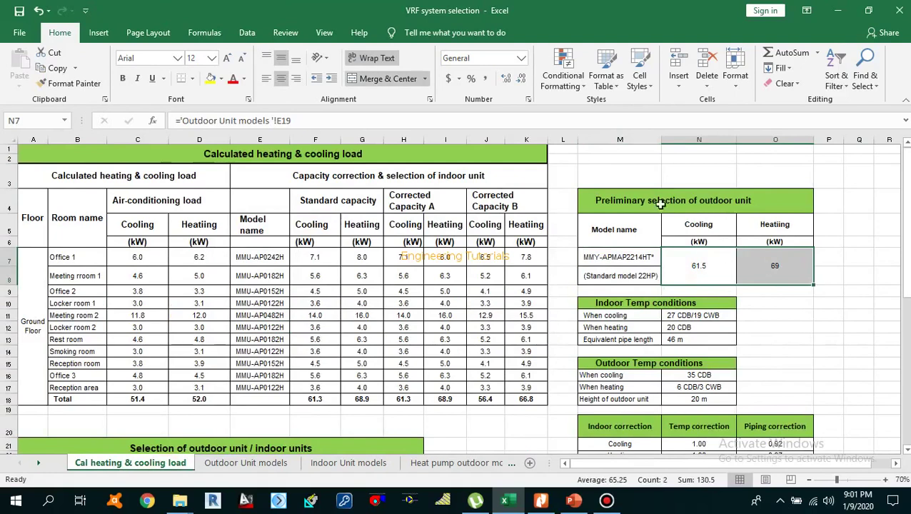
left_click(704, 260)
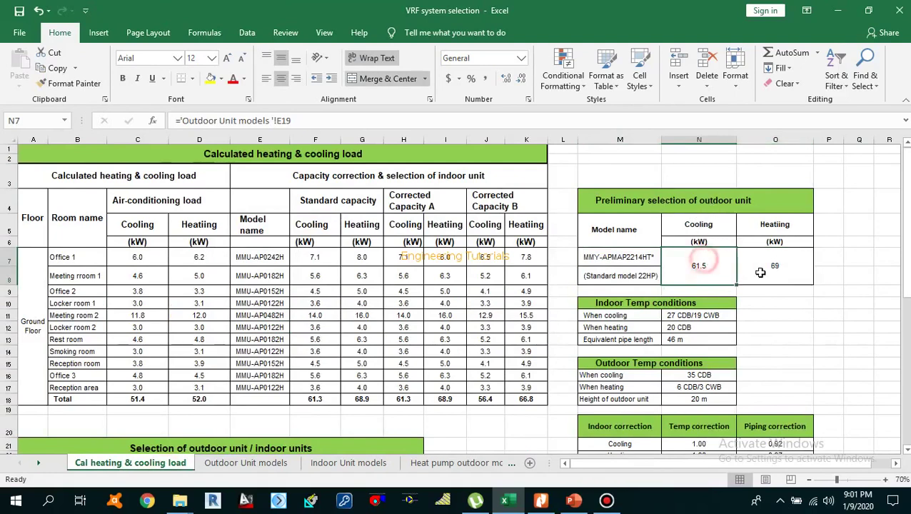
left_click(769, 270)
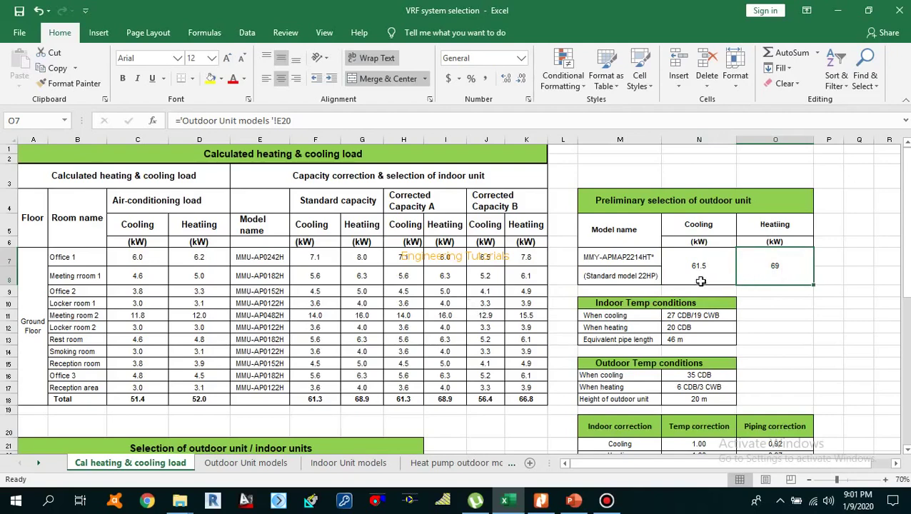
Review the preliminary selection table, Corrected Capacity B headings and piping-corrected cooling formula.
left_click_drag(631, 203, 786, 282)
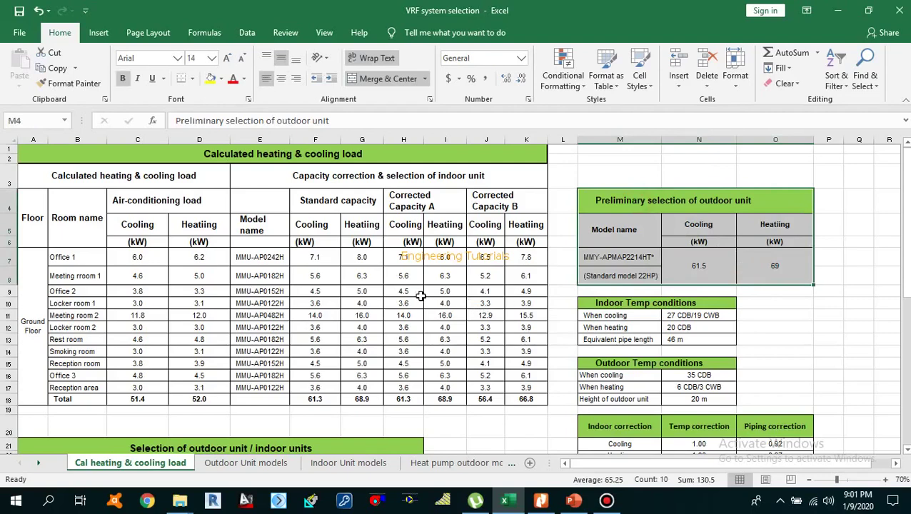
left_click(500, 272)
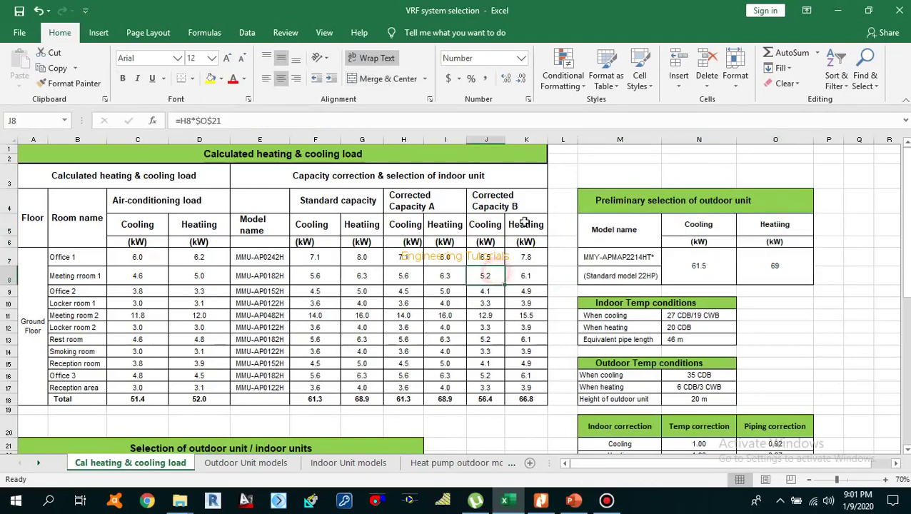
left_click(492, 202)
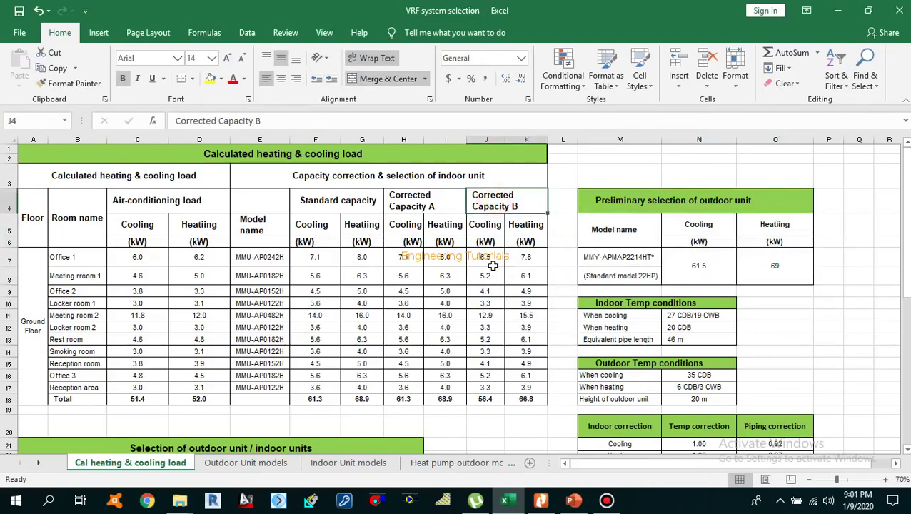
left_click(488, 225)
left_click(516, 226)
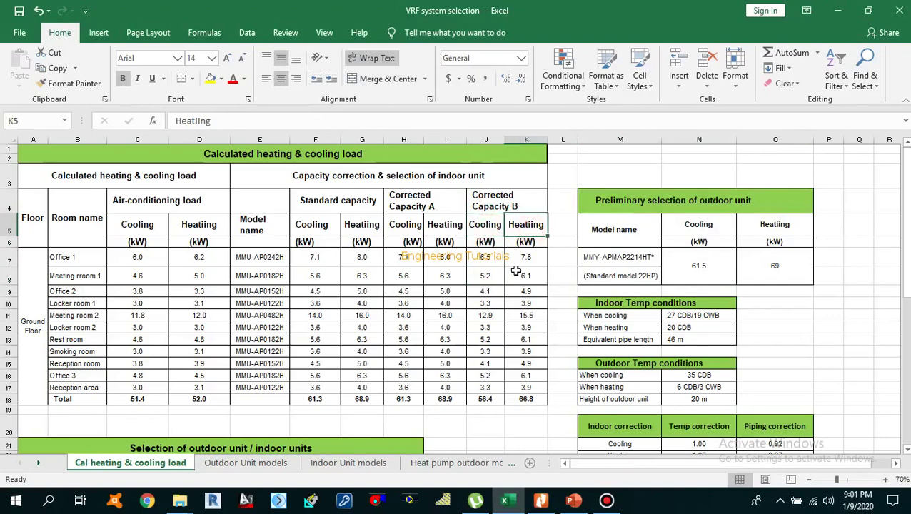
left_click(486, 226)
left_click(527, 226)
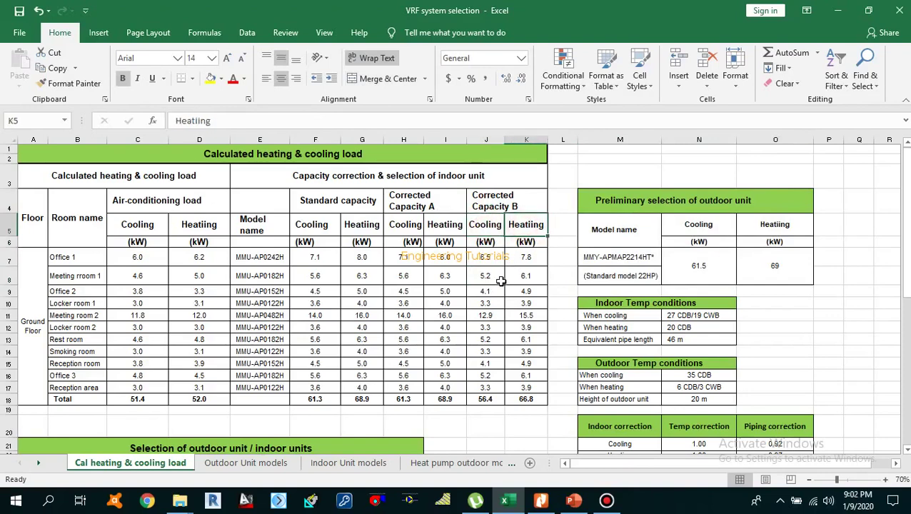
left_click(486, 279)
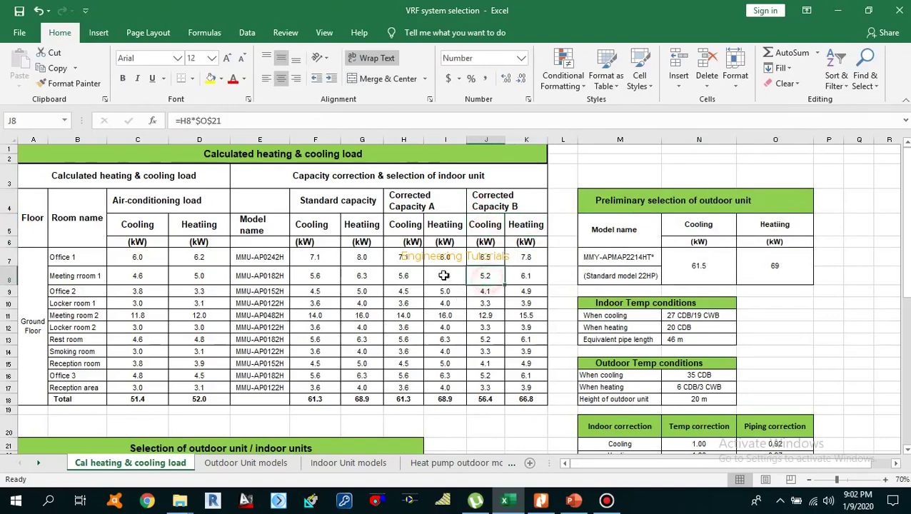
left_click_drag(398, 258, 433, 256)
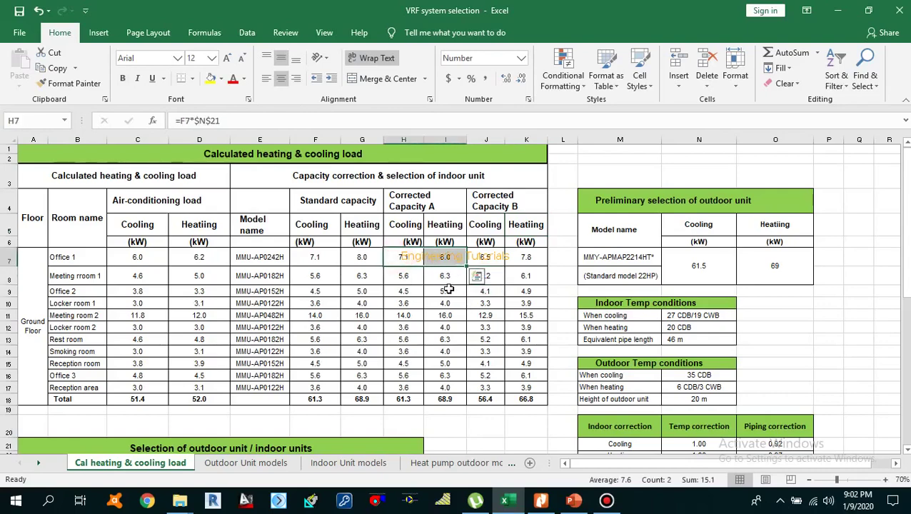
Check the indoor correction table's 1.00 temperature and 0.92 cooling / 0.97 heating piping factors.
scroll(473, 290, "down", 1)
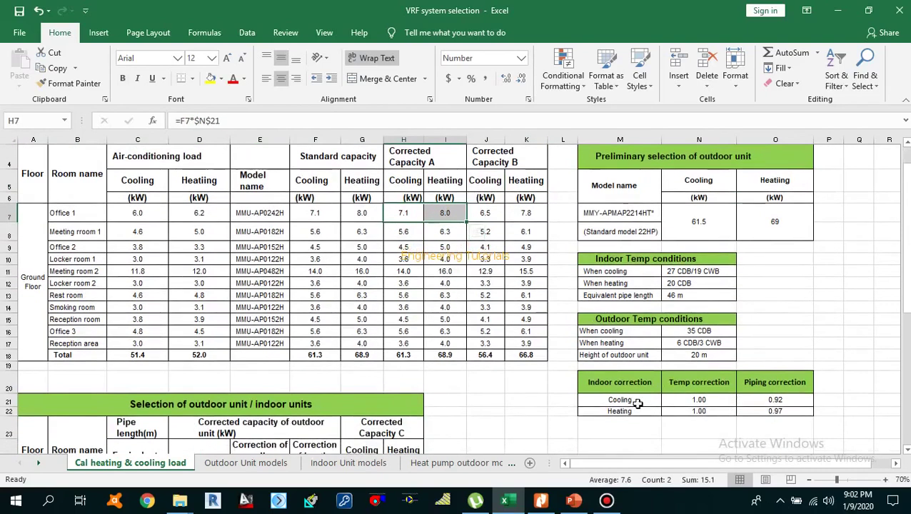
left_click(694, 401)
left_click_drag(694, 401, 694, 411)
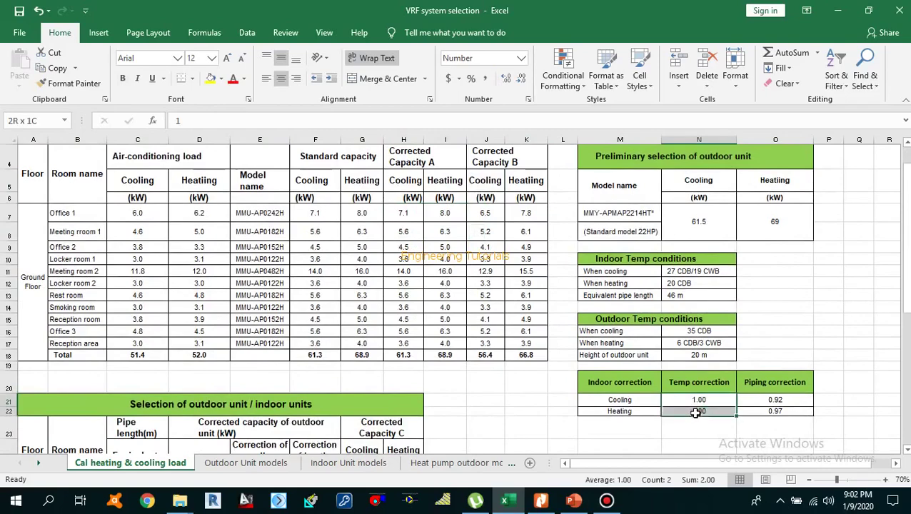
scroll(497, 255, "up", 1)
left_click(420, 201)
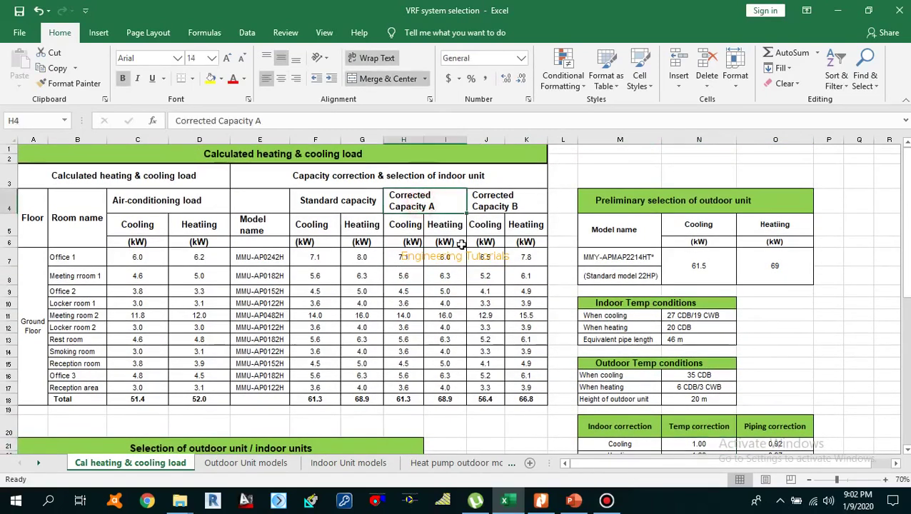
left_click(506, 208)
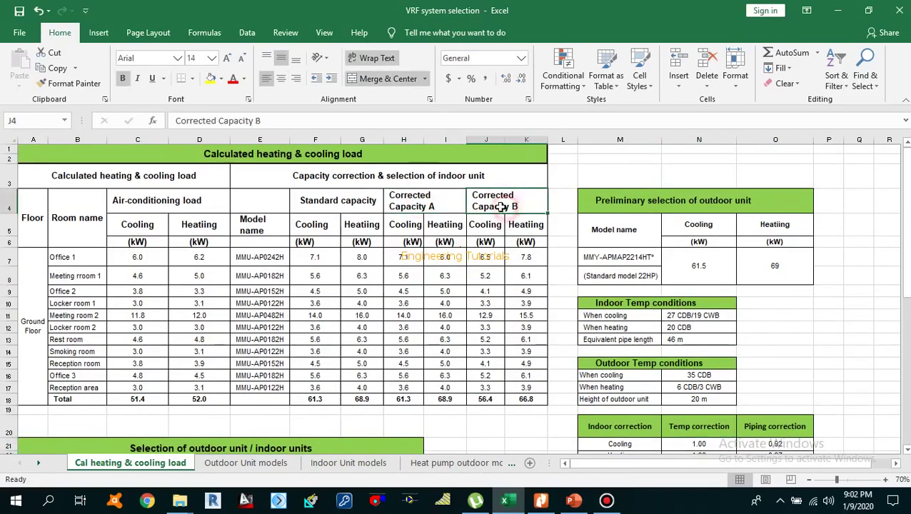
scroll(646, 330, "down", 1)
scroll(647, 330, "down", 1)
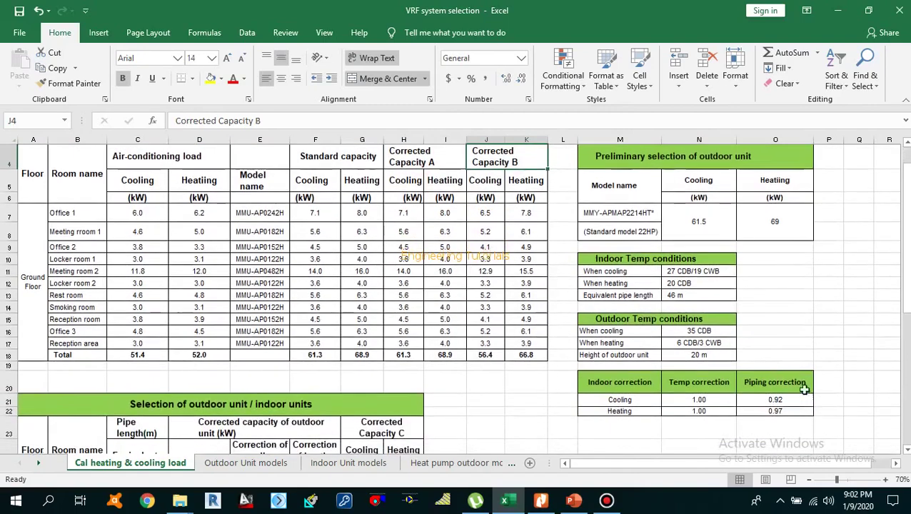
left_click_drag(778, 400, 783, 411)
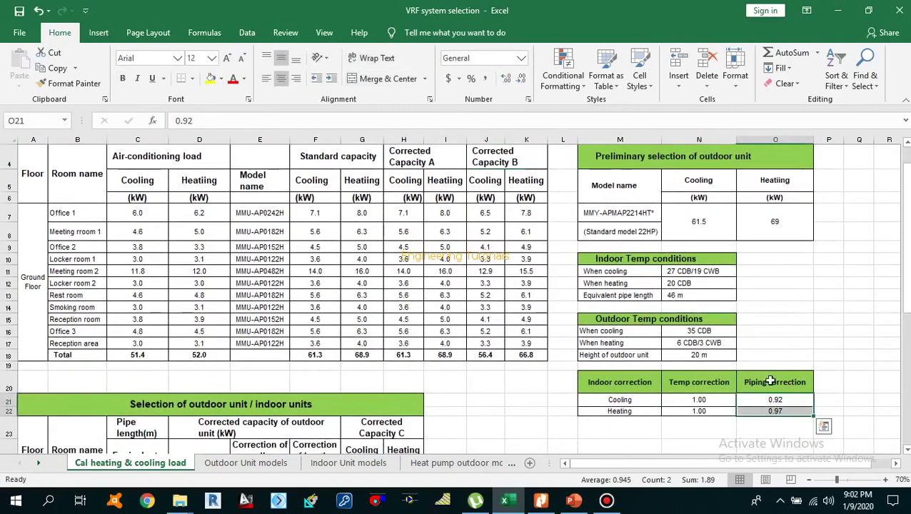
left_click(632, 402)
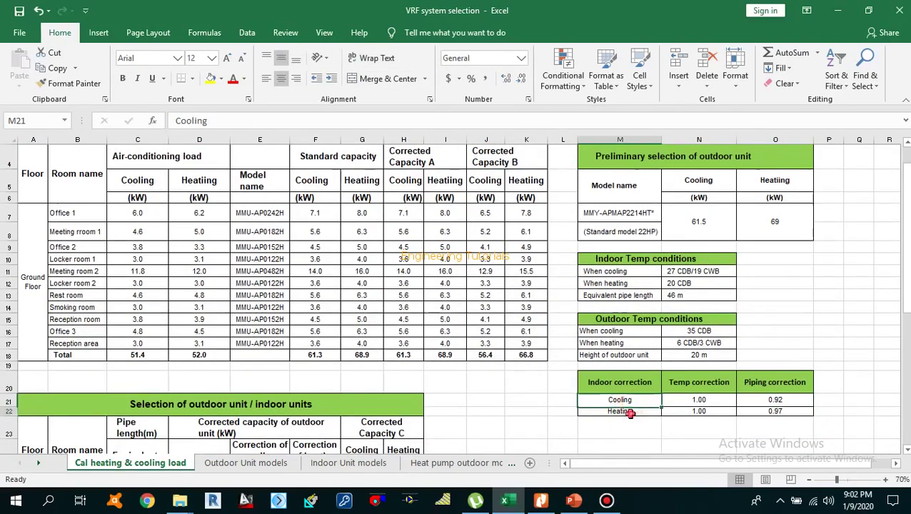
left_click(620, 412)
scroll(505, 286, "up", 3)
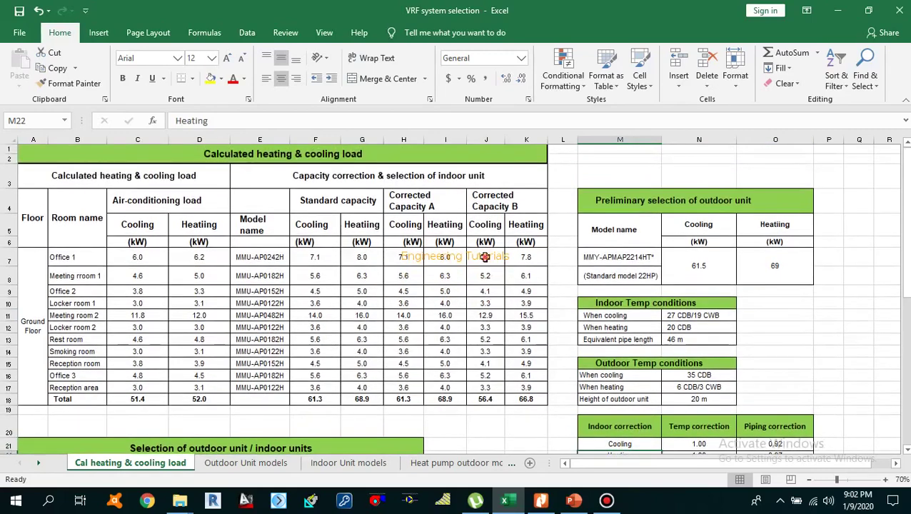
double_click(485, 257)
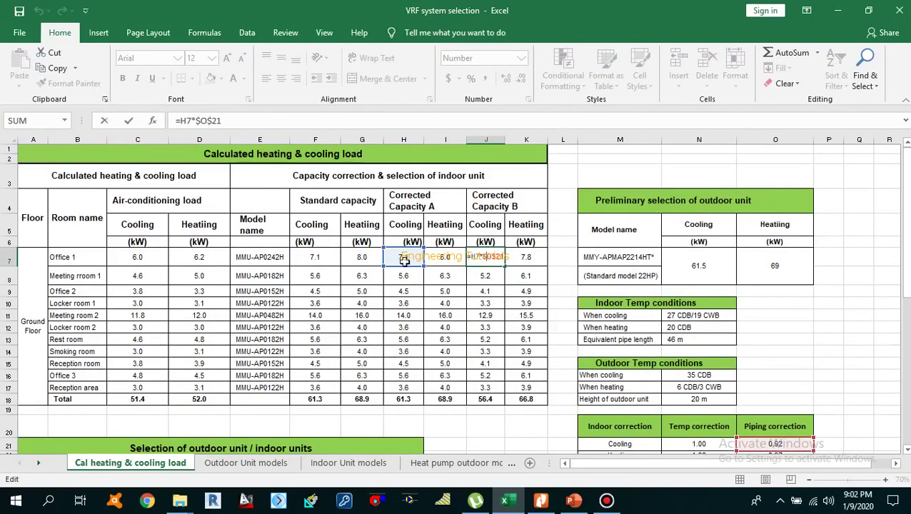
scroll(620, 314, "down", 2)
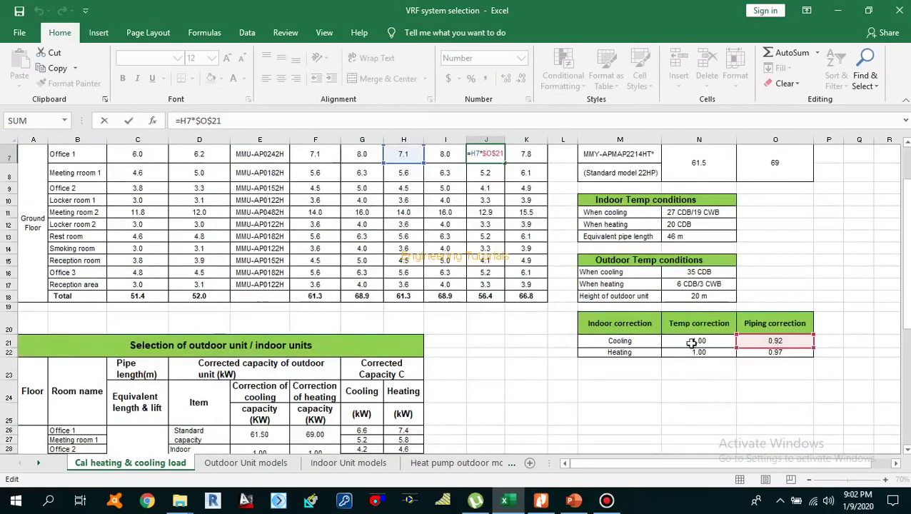
scroll(636, 341, "up", 3)
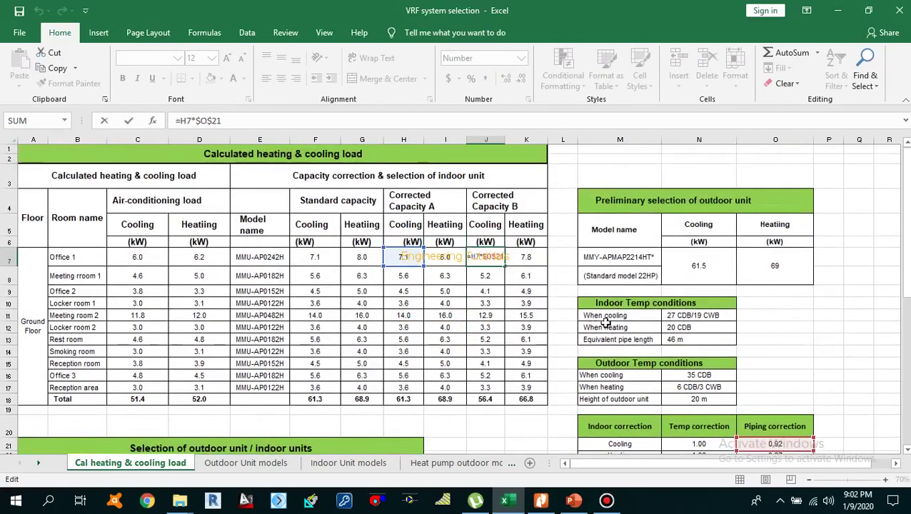
left_click(591, 323)
double_click(526, 257)
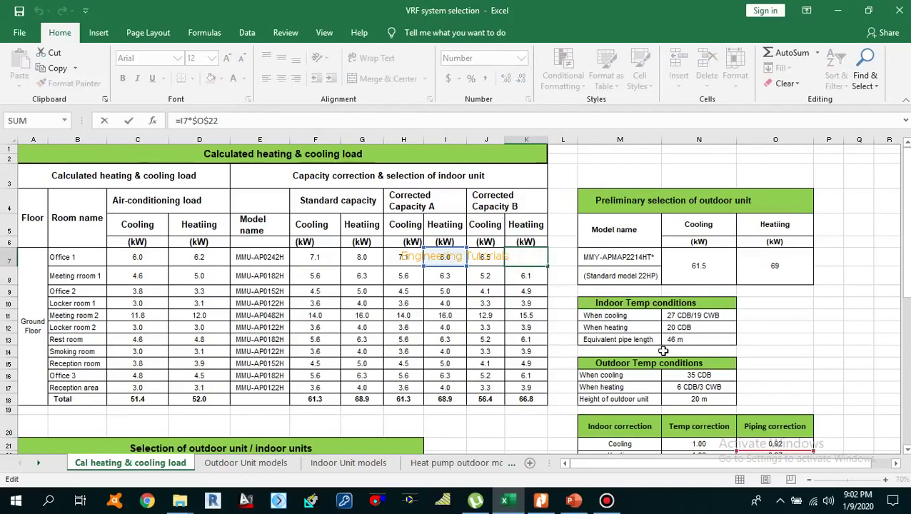
scroll(447, 285, "down", 1)
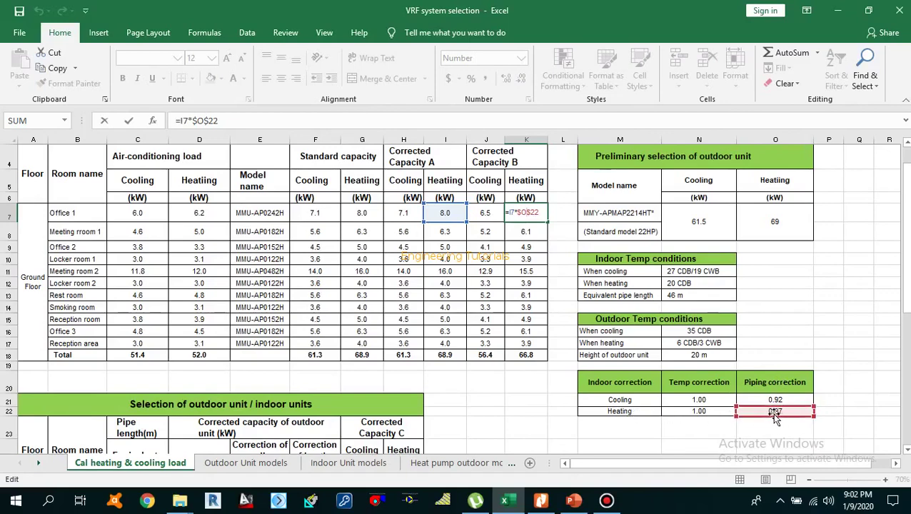
key("Return")
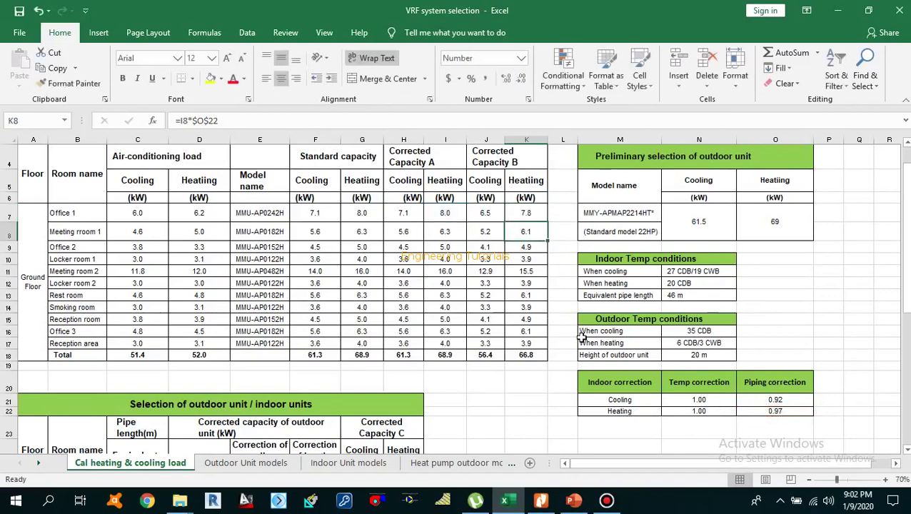
left_click(779, 402)
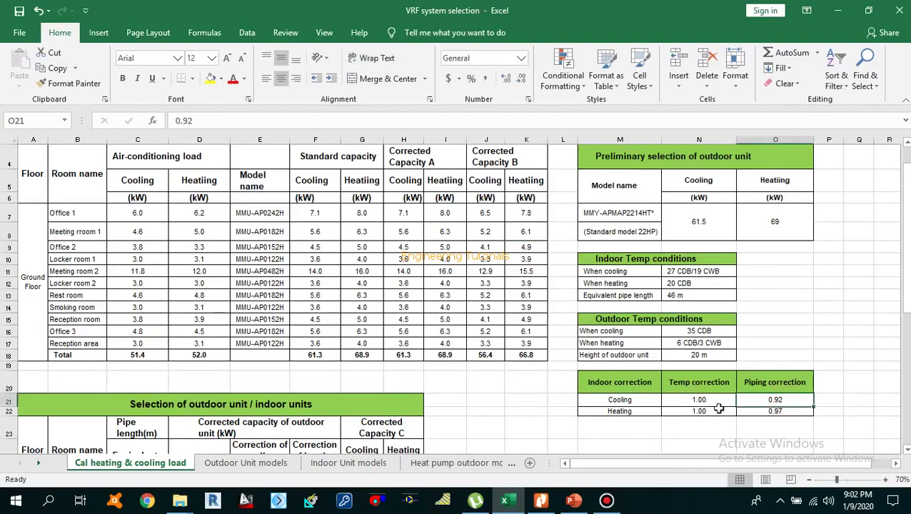
left_click(638, 401)
left_click(775, 411)
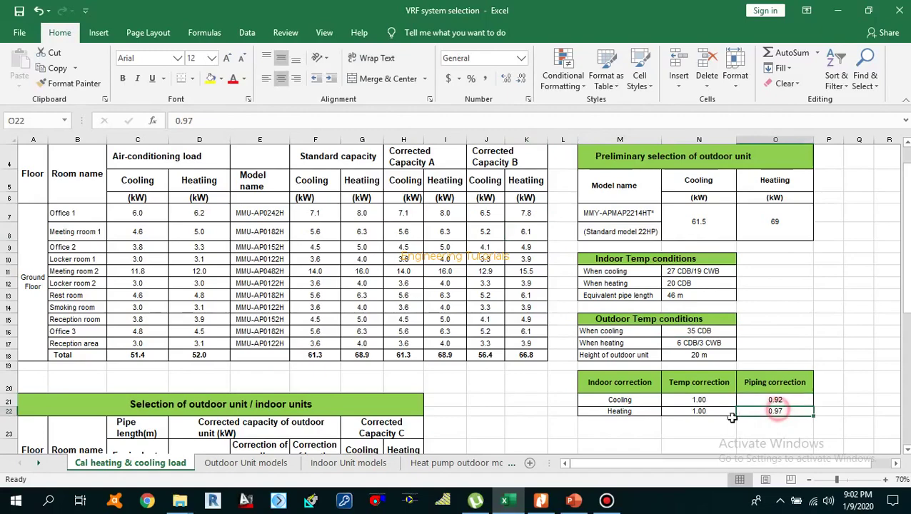
left_click(632, 411)
scroll(475, 288, "up", 1)
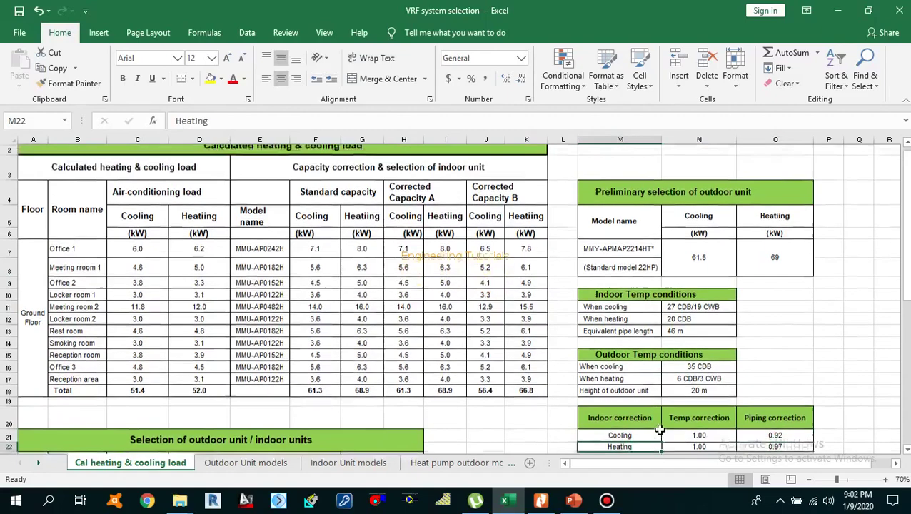
scroll(763, 401, "down", 1)
left_click(767, 401)
left_click(488, 212)
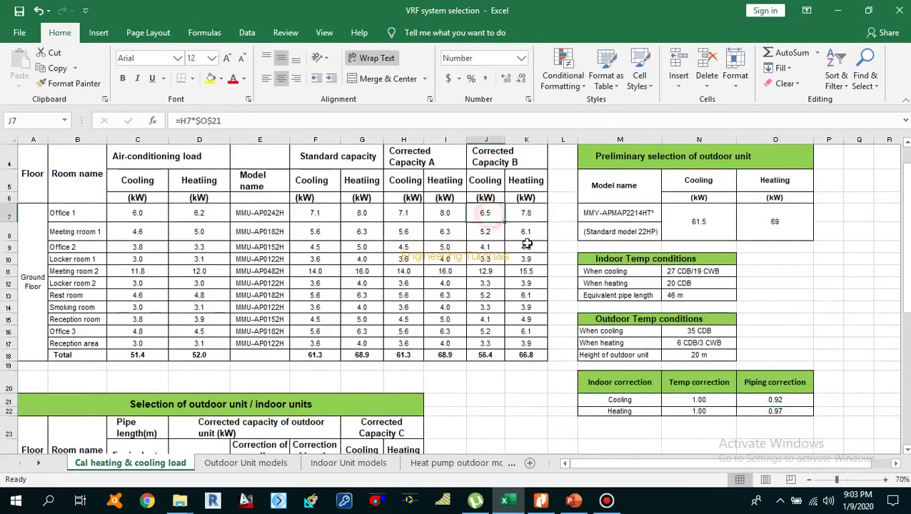
left_click_drag(486, 213, 483, 344)
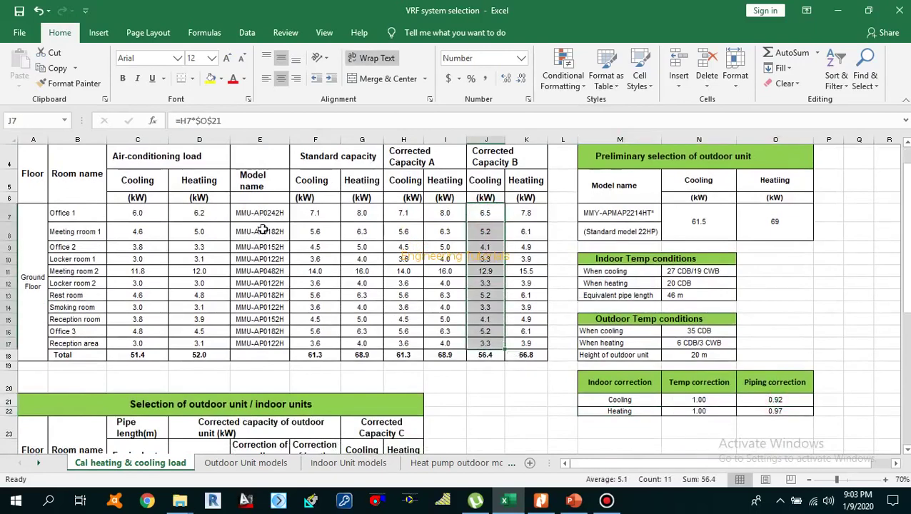
left_click(494, 226)
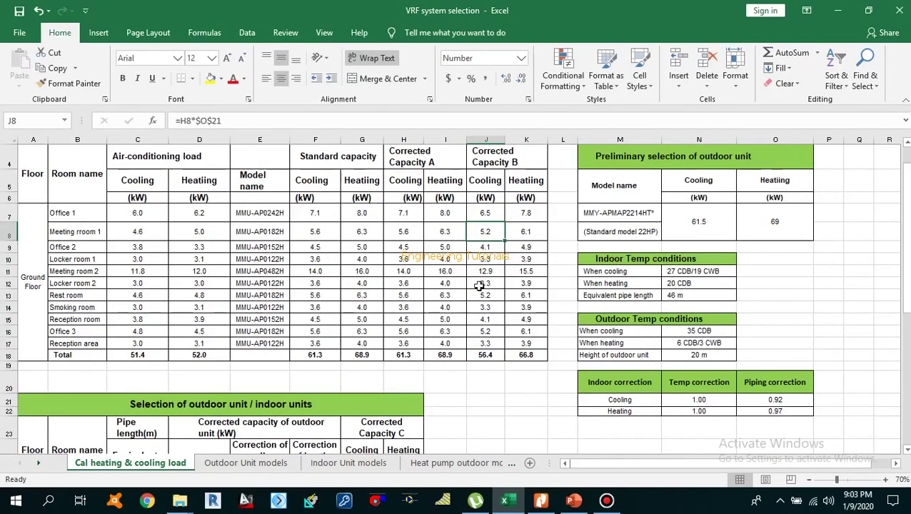
left_click(481, 271)
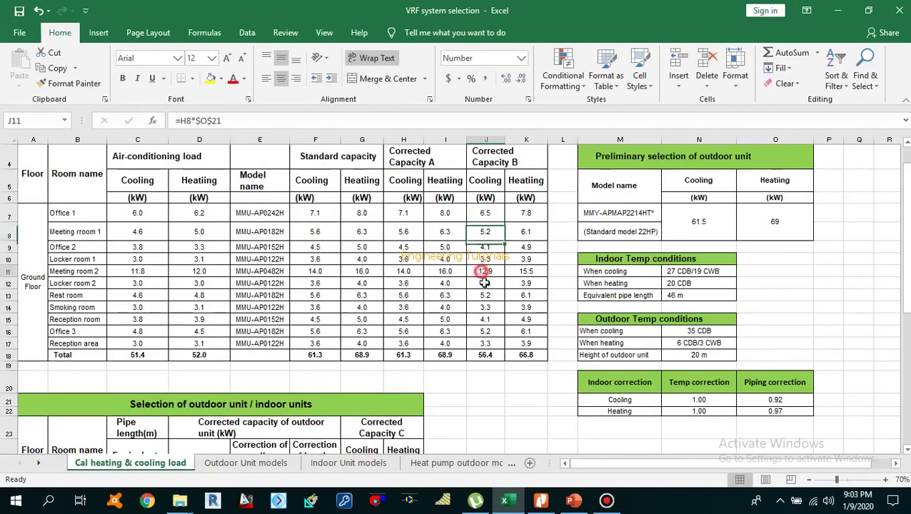
Scroll the PDF to section 6-4's page 2 cooling correction charts, starting with indoor wet bulb.
left_click(541, 500)
scroll(536, 202, "down", 1)
scroll(580, 321, "down", 10)
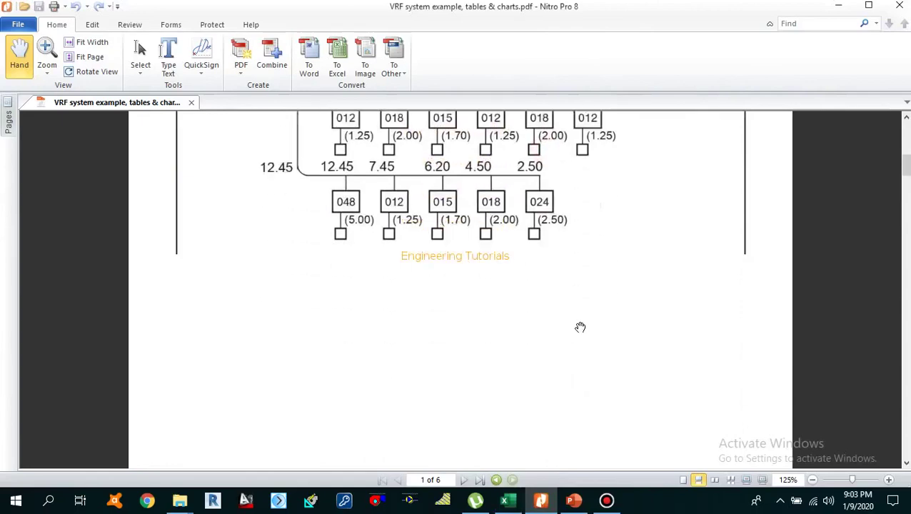
scroll(581, 325, "down", 5)
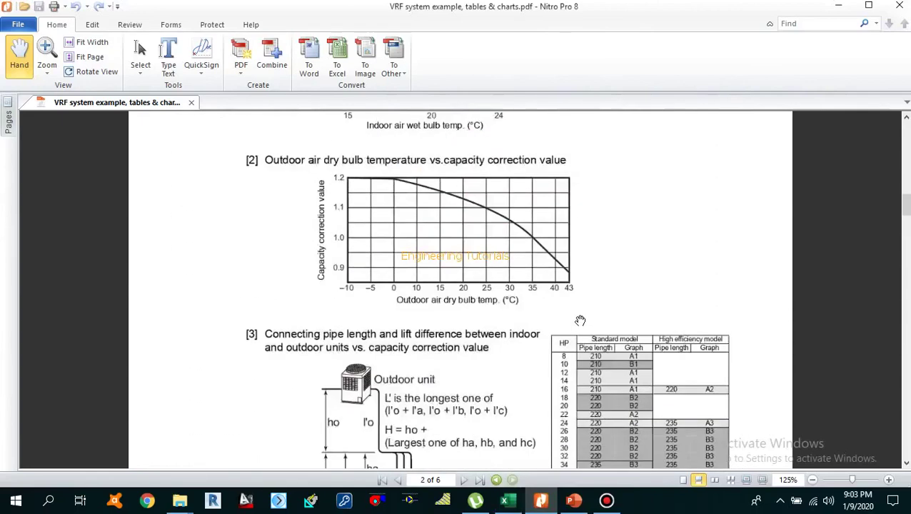
scroll(580, 322, "up", 3)
scroll(580, 321, "up", 3)
scroll(580, 321, "down", 5)
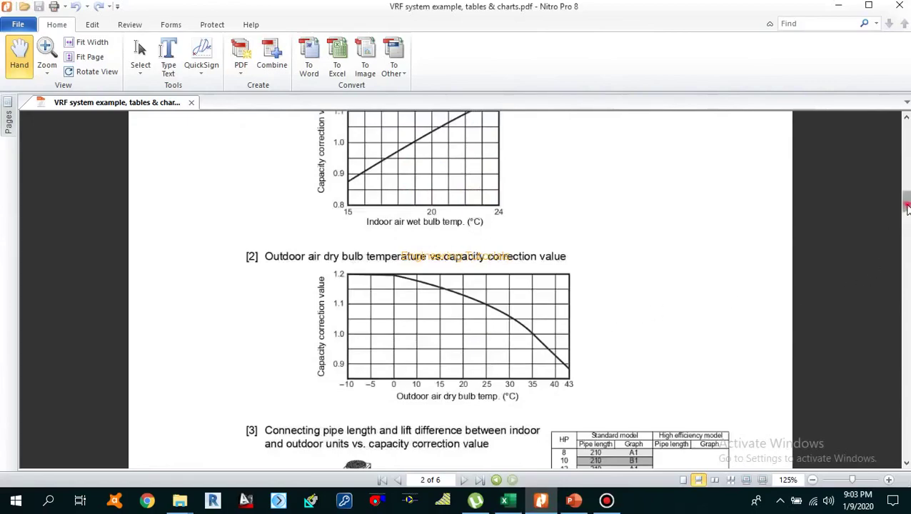
mouse_move(906, 198)
left_mouse_down()
mouse_move(905, 247)
mouse_move(906, 158)
mouse_move(906, 193)
left_mouse_up()
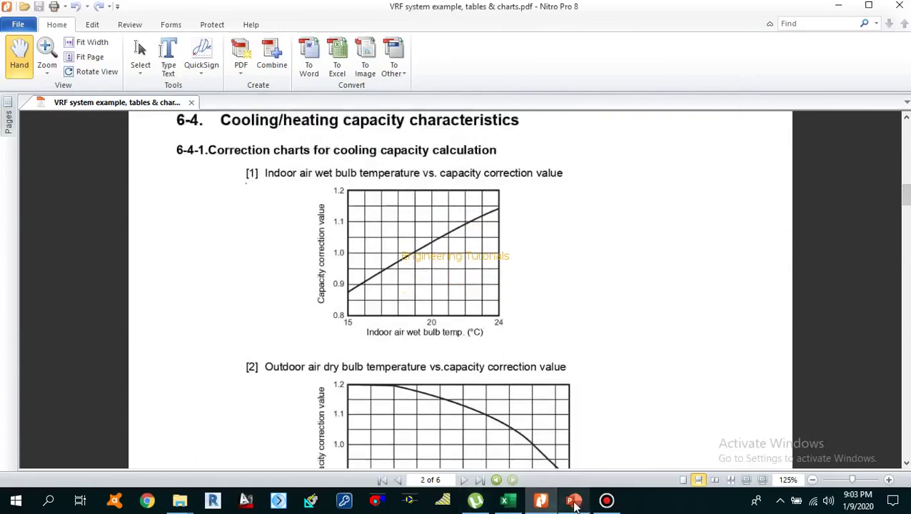
left_click(508, 501)
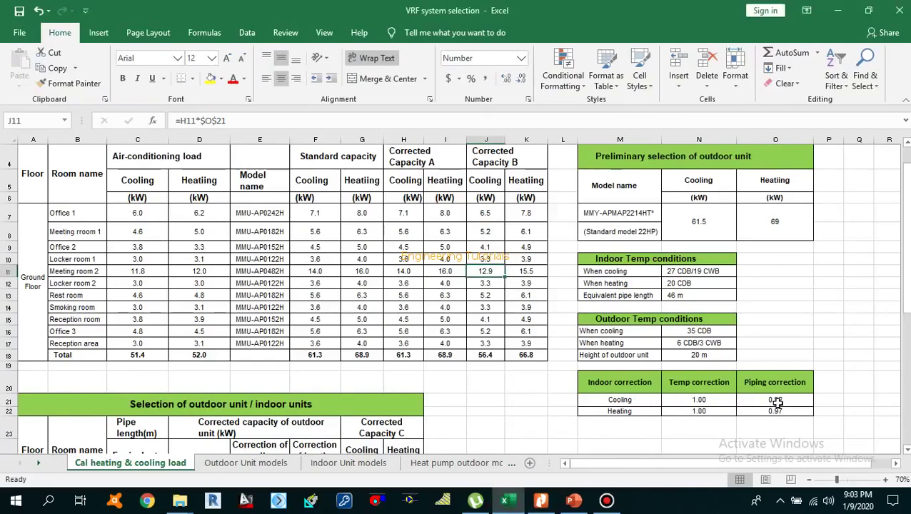
left_click(552, 505)
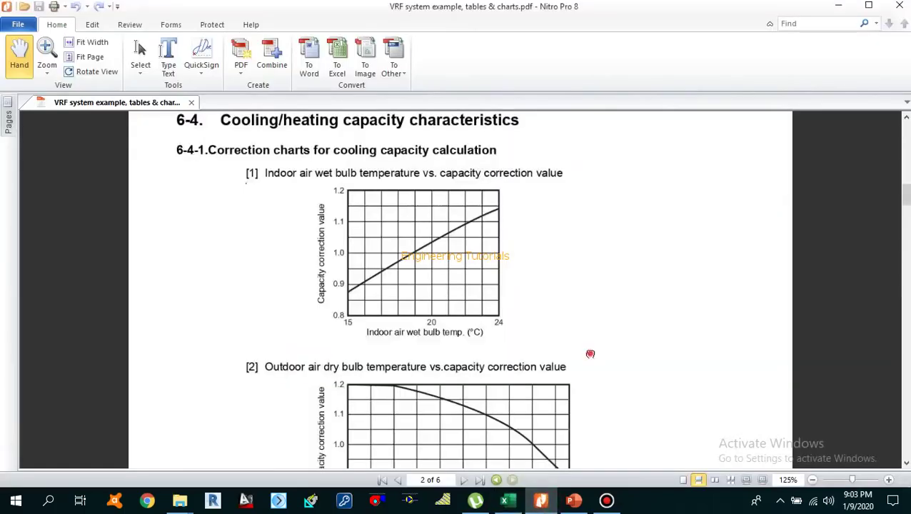
Scroll the PDF to the 22 HP row of section [3]'s pipe-length correction table.
scroll(590, 336, "down", 4)
scroll(604, 328, "down", 5)
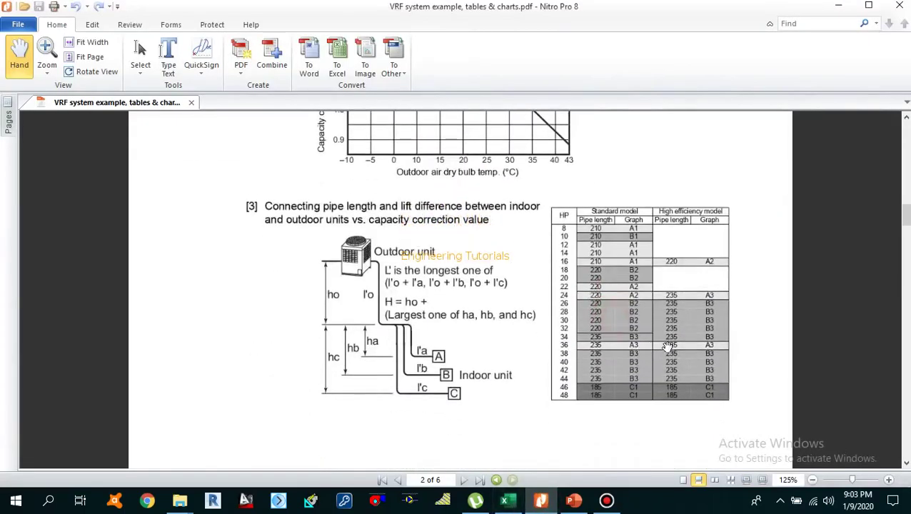
scroll(552, 175, "up", 4)
scroll(552, 175, "up", 7)
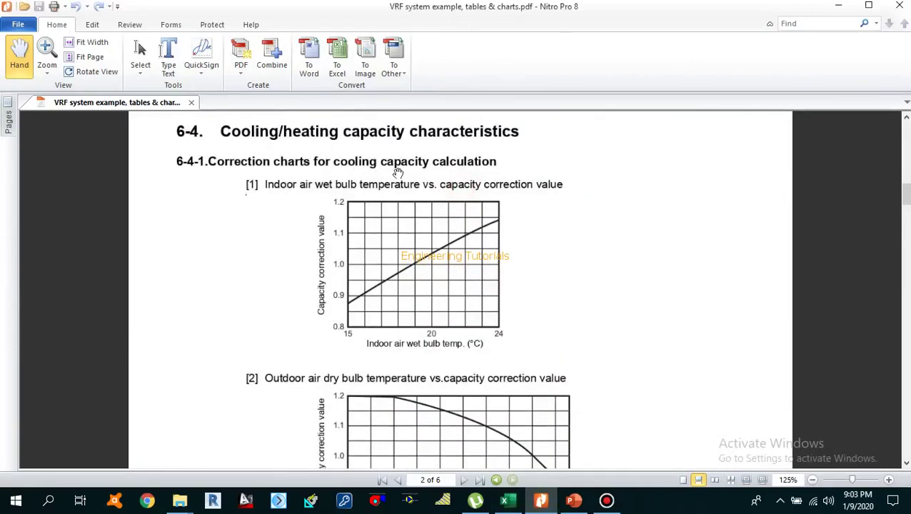
scroll(500, 343, "down", 7)
scroll(522, 353, "down", 2)
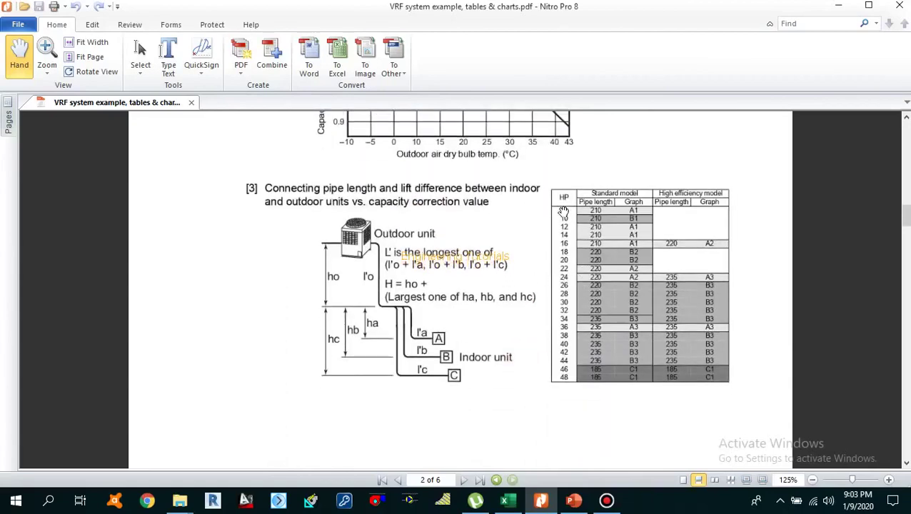
Check the selected outdoor unit model name and Standard model 22HP note in the workbook.
left_click(508, 500)
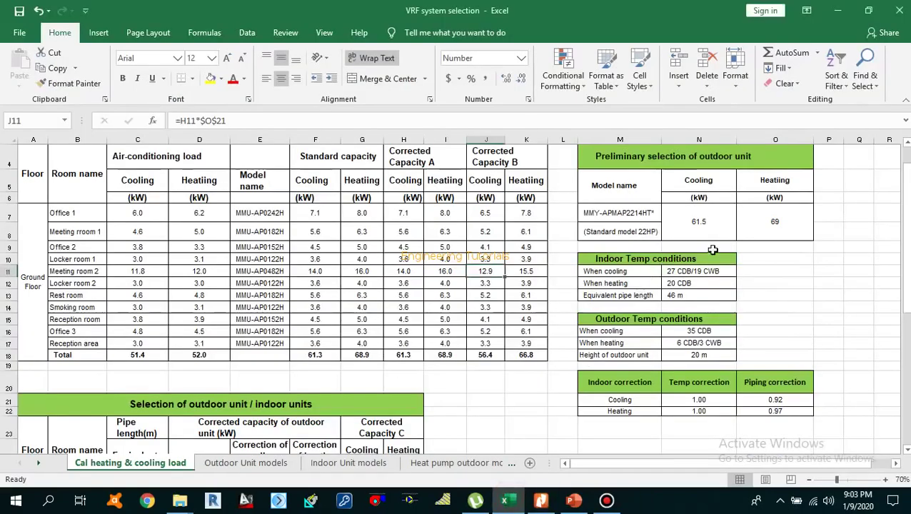
left_click(643, 213)
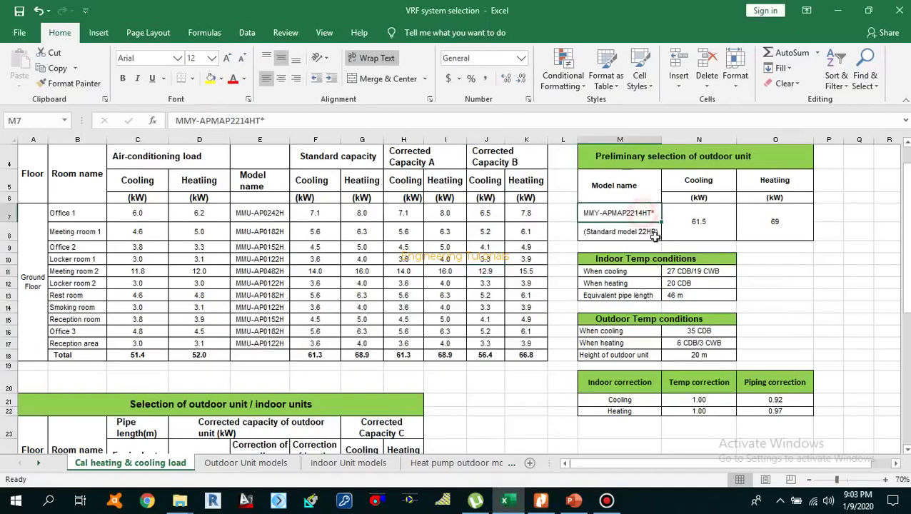
left_click(641, 232)
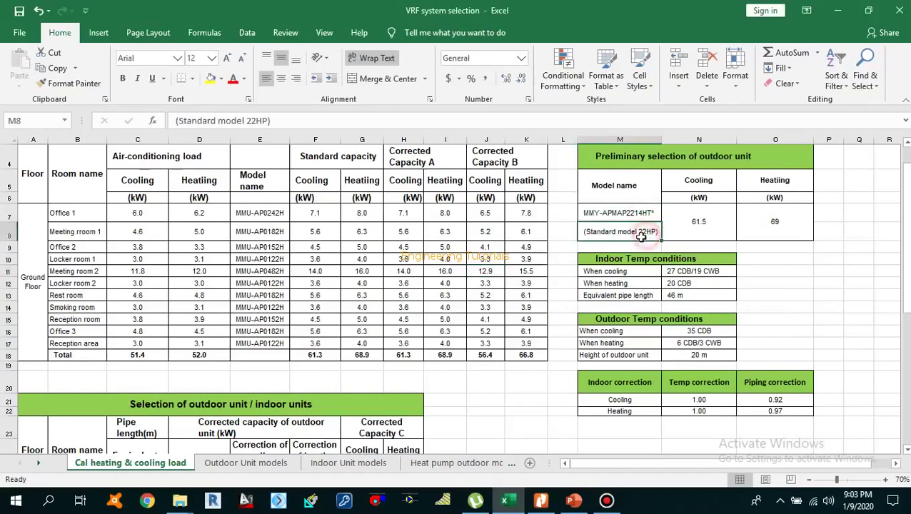
Scroll the PDF to page 3, centring the Outdoor unit (A2) pipe-length correction chart.
left_click(556, 506)
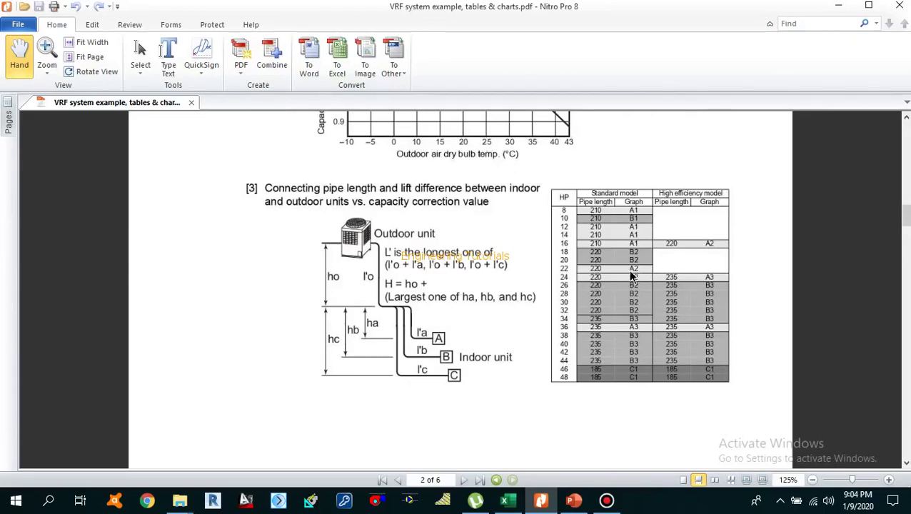
scroll(509, 325, "down", 10)
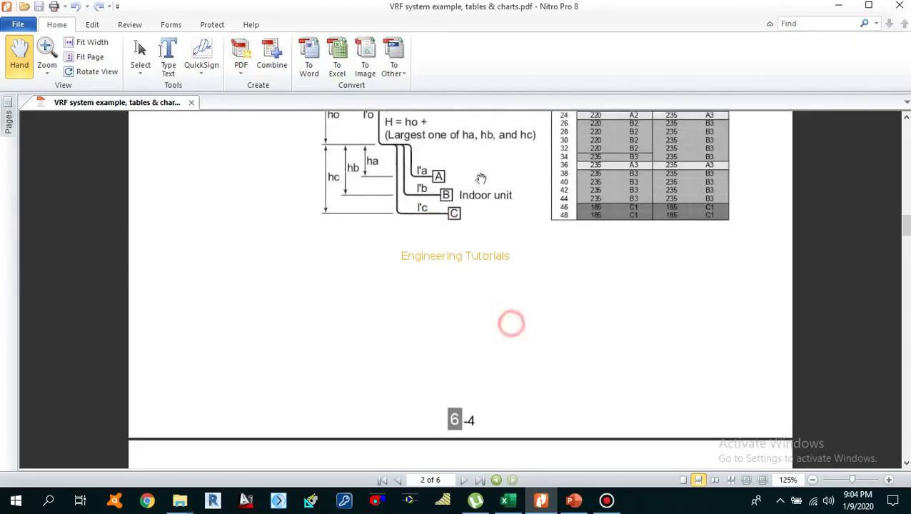
scroll(518, 201, "up", 1)
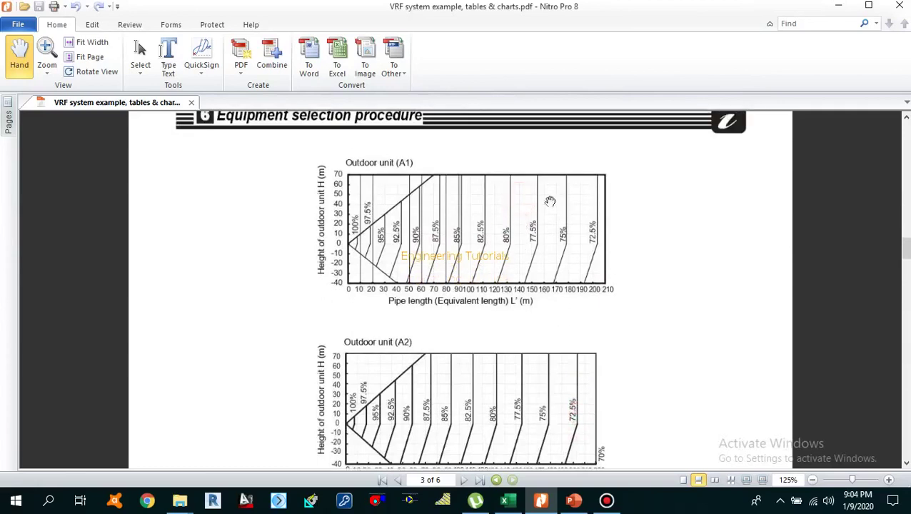
scroll(553, 319, "down", 1)
scroll(507, 307, "down", 3)
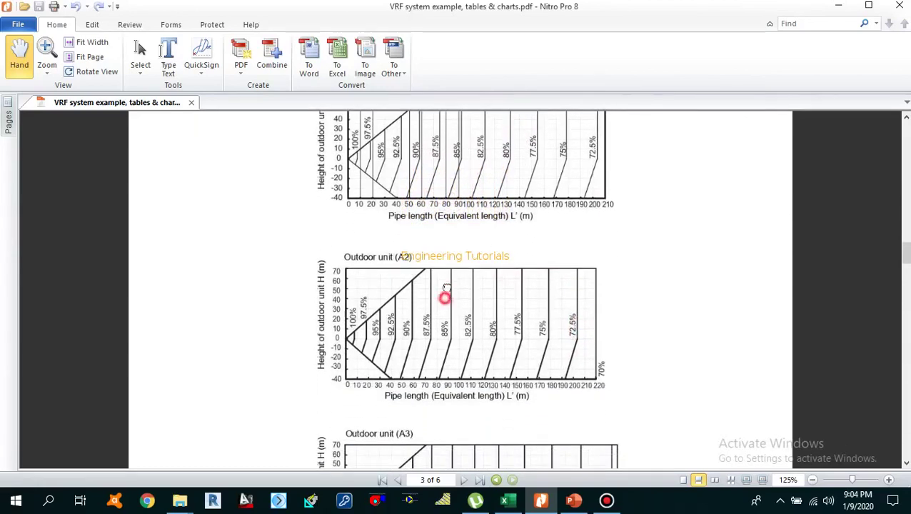
scroll(444, 297, "down", 2)
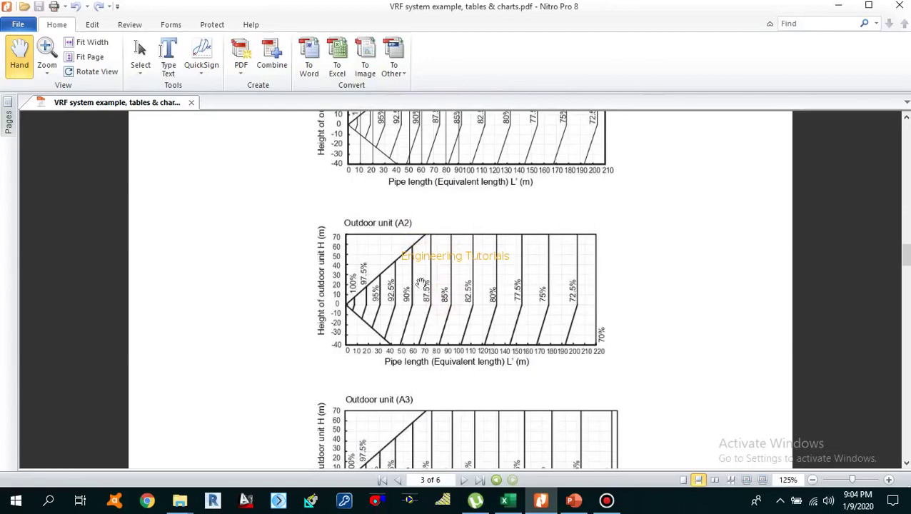
scroll(474, 346, "down", 2)
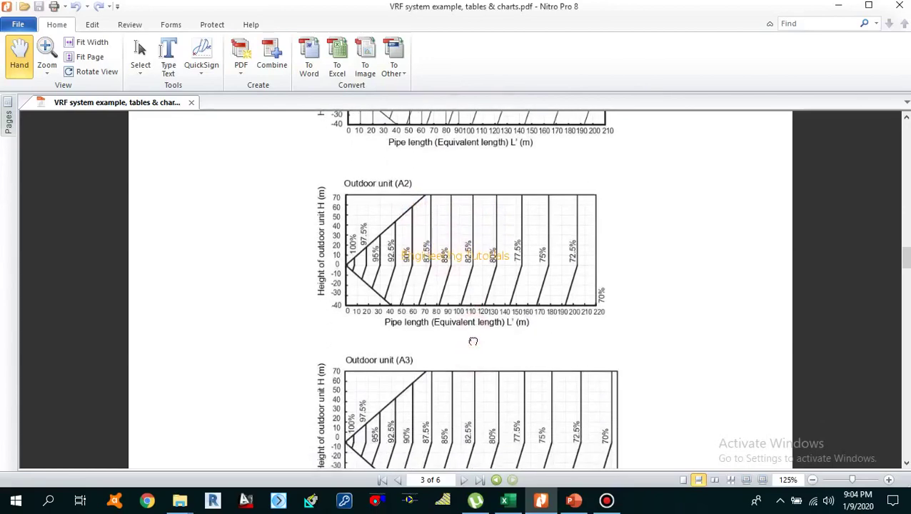
scroll(473, 342, "down", 1)
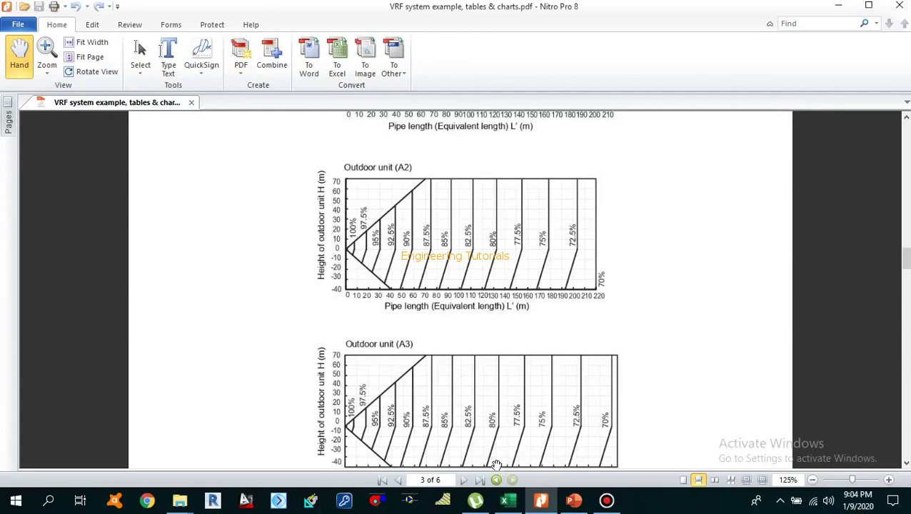
left_click(508, 500)
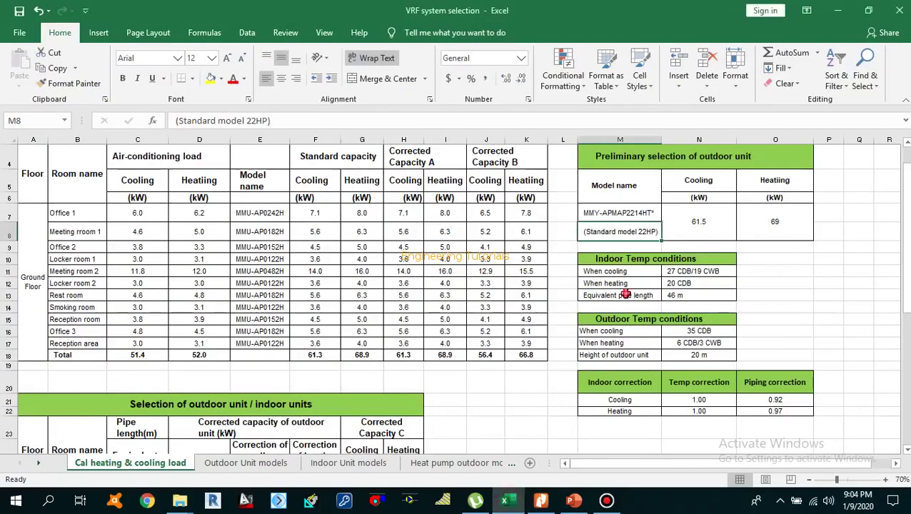
left_click_drag(622, 295, 683, 295)
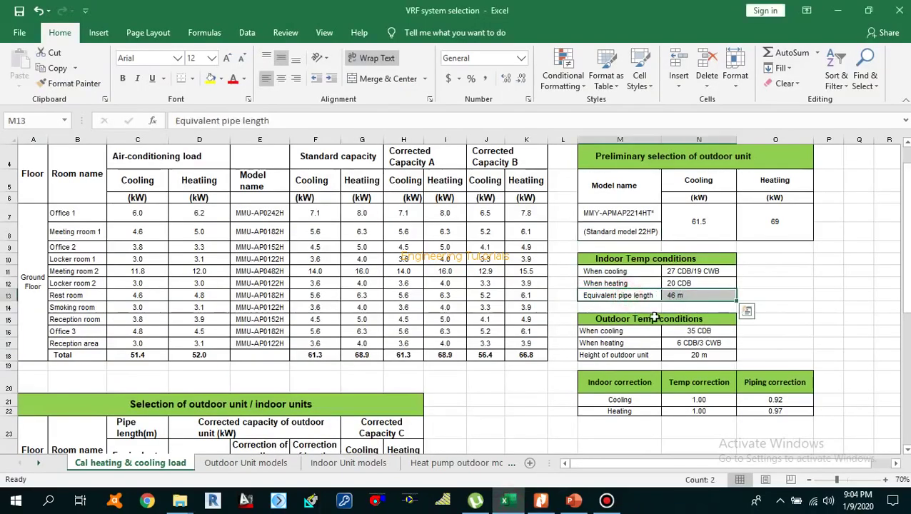
left_click_drag(612, 356, 670, 358)
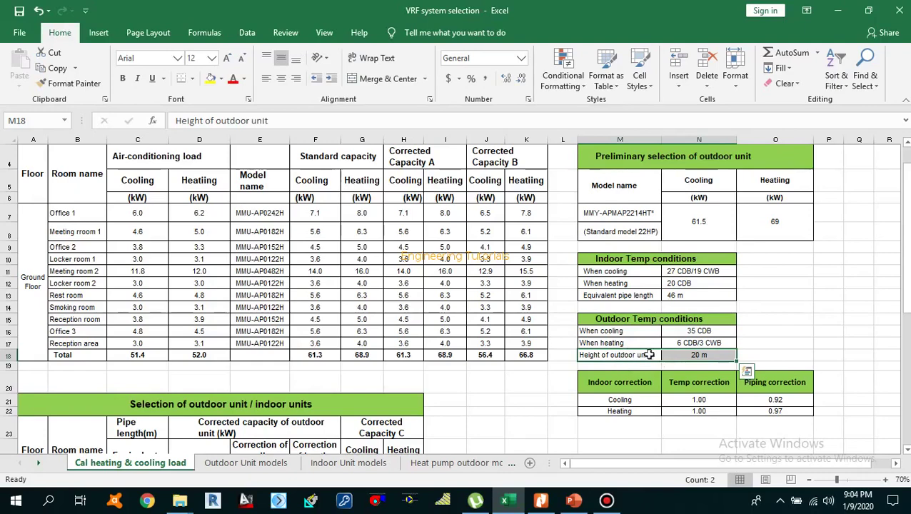
left_click_drag(617, 297, 677, 297)
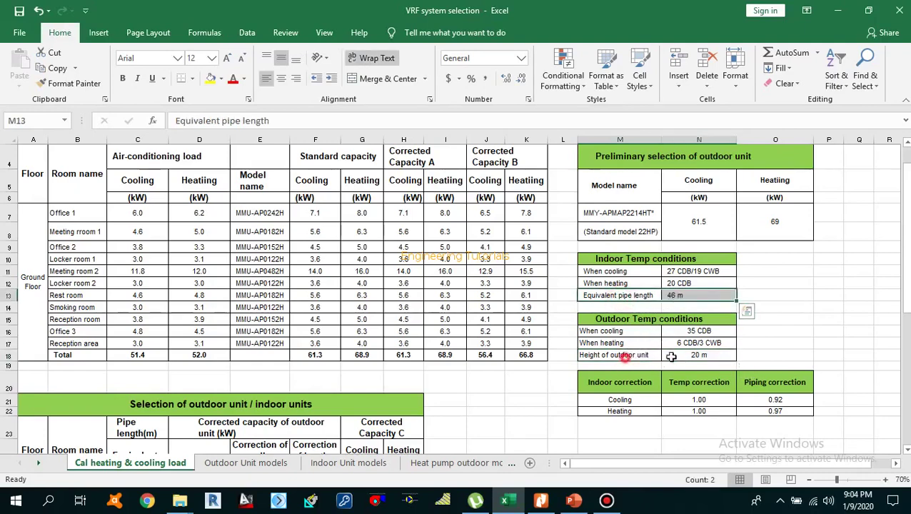
left_click_drag(618, 355, 670, 355)
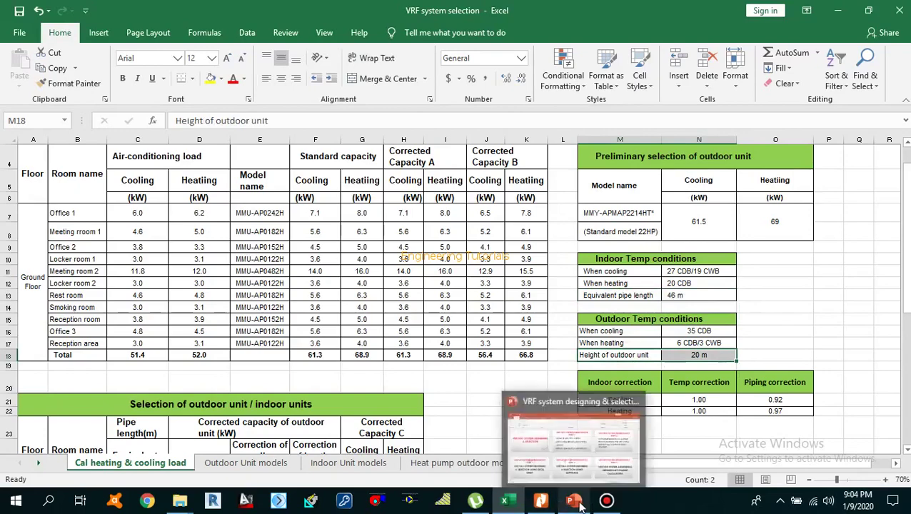
left_click(543, 502)
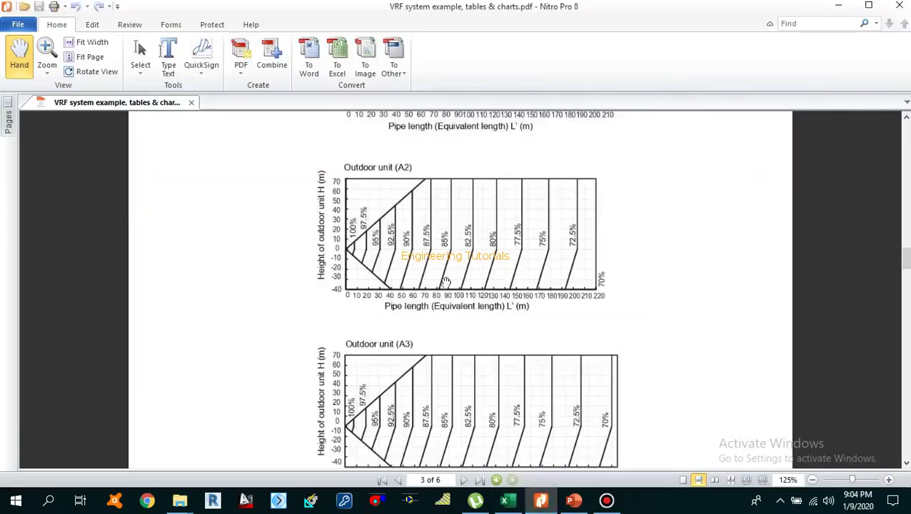
scroll(480, 340, "up", 10)
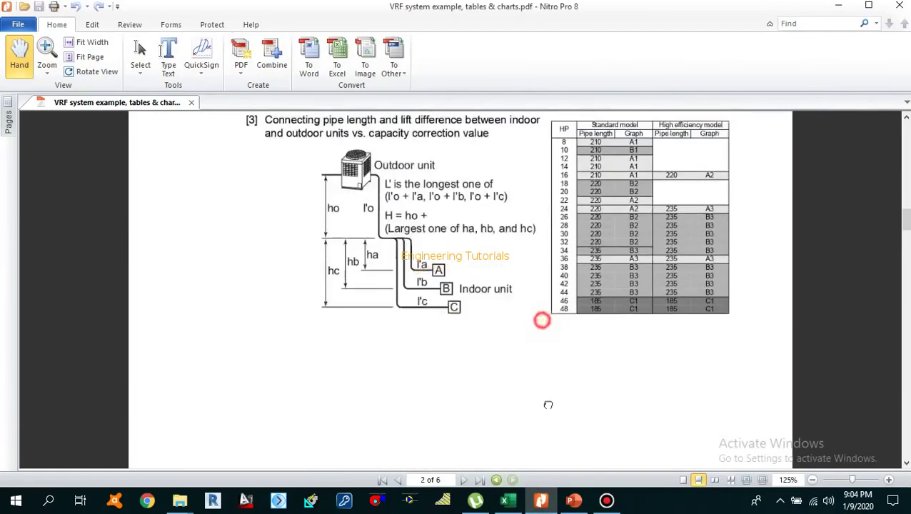
scroll(554, 243, "up", 2)
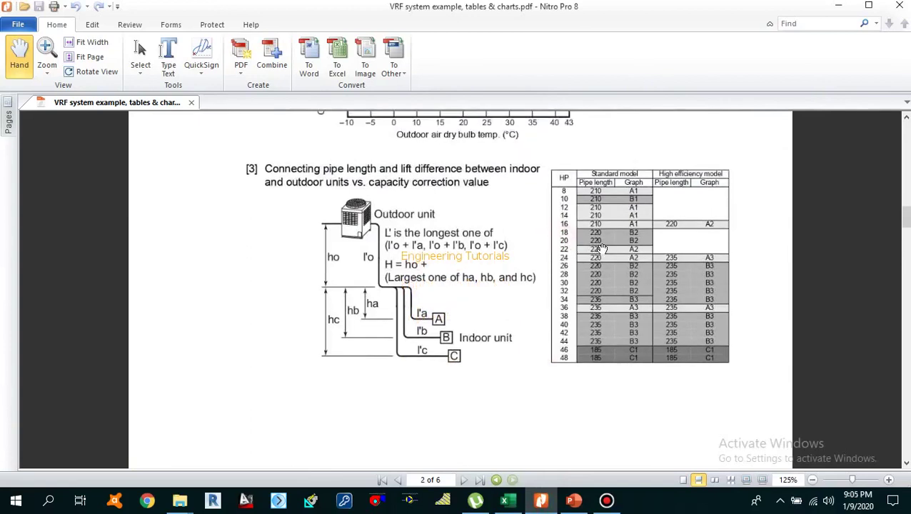
scroll(611, 387, "down", 10)
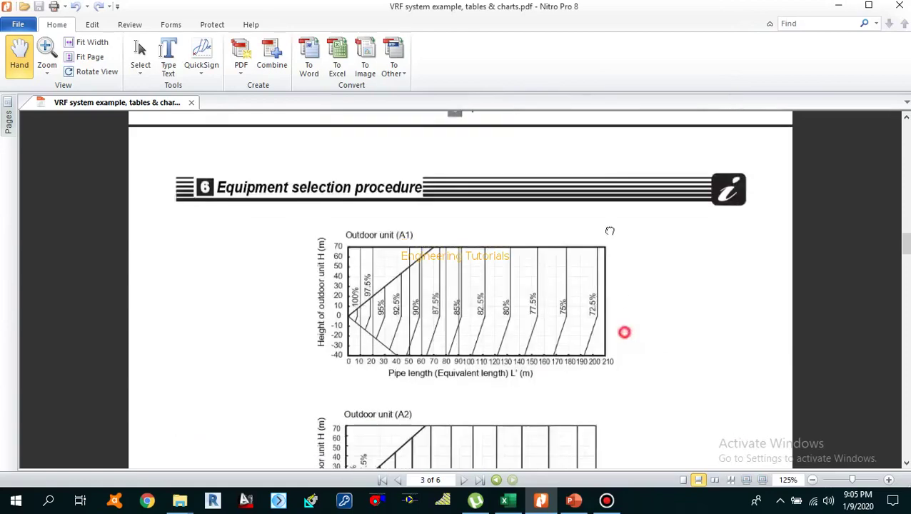
scroll(619, 316, "down", 3)
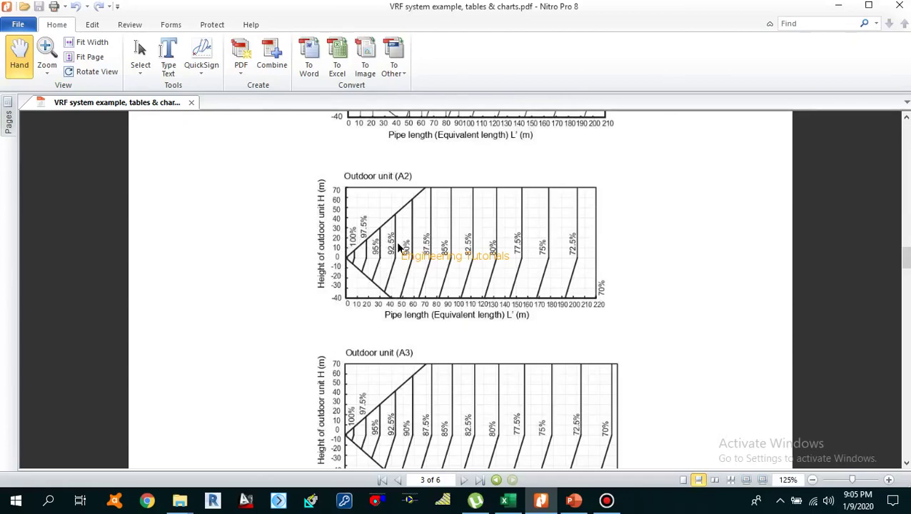
left_click(509, 502)
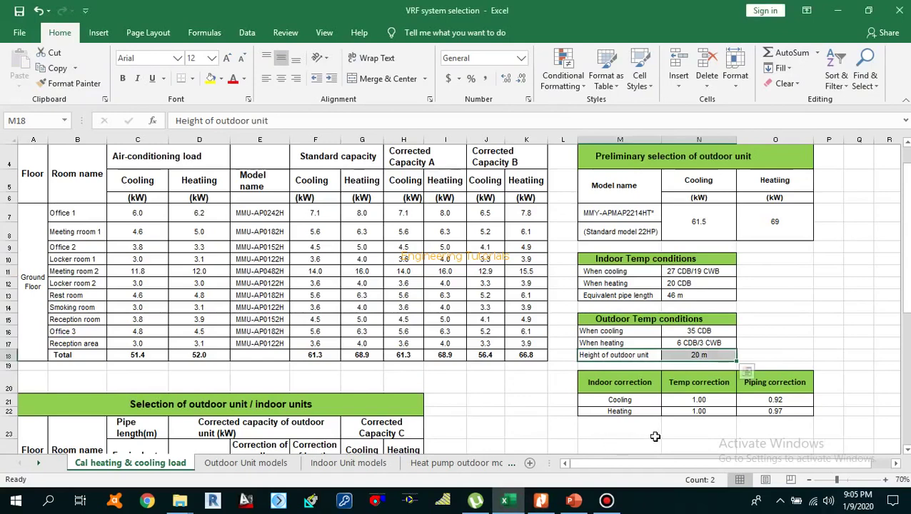
left_click(786, 402)
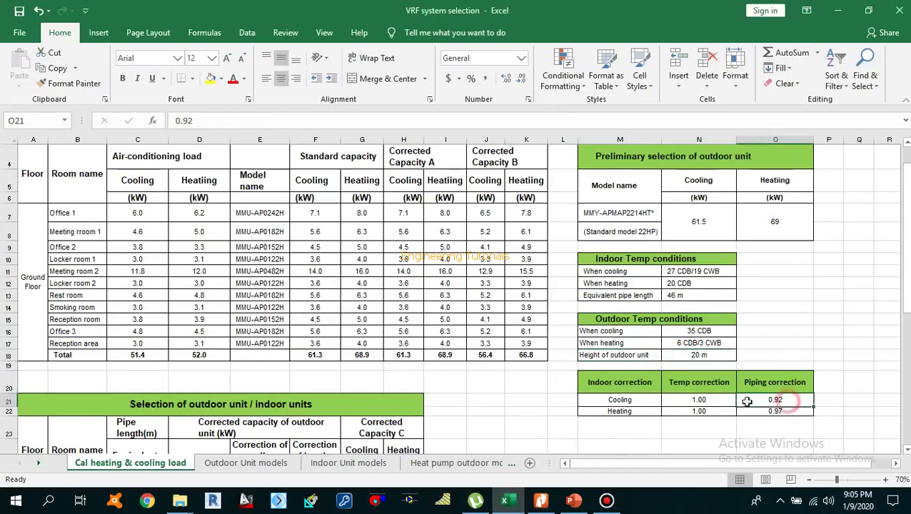
left_click(644, 401)
left_click(771, 400)
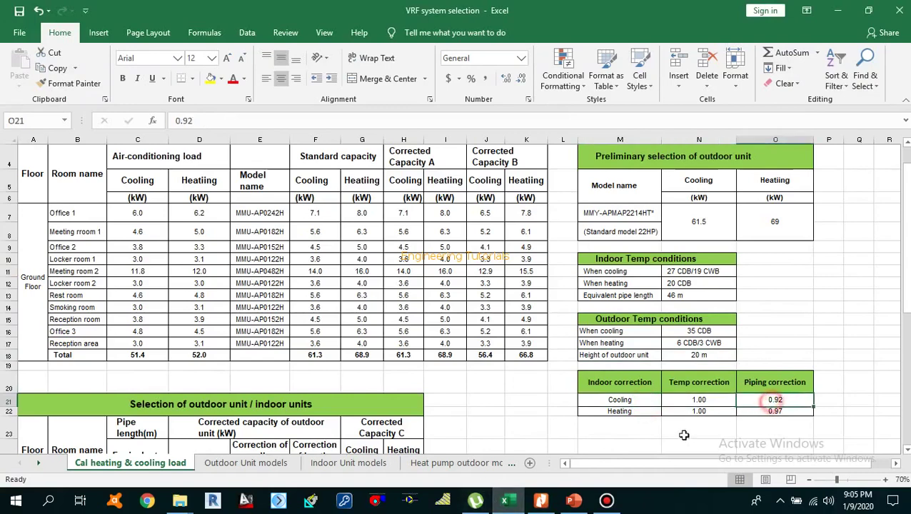
left_click(547, 504)
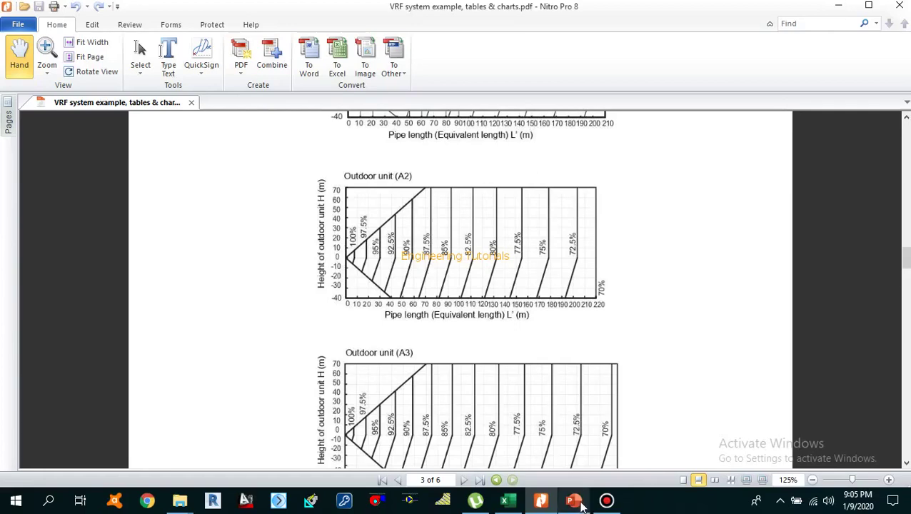
left_click(508, 500)
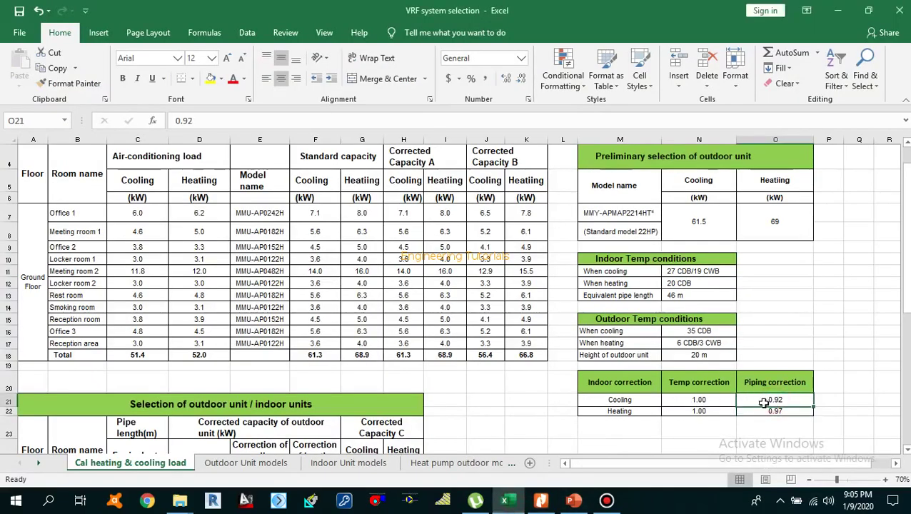
left_click(621, 412)
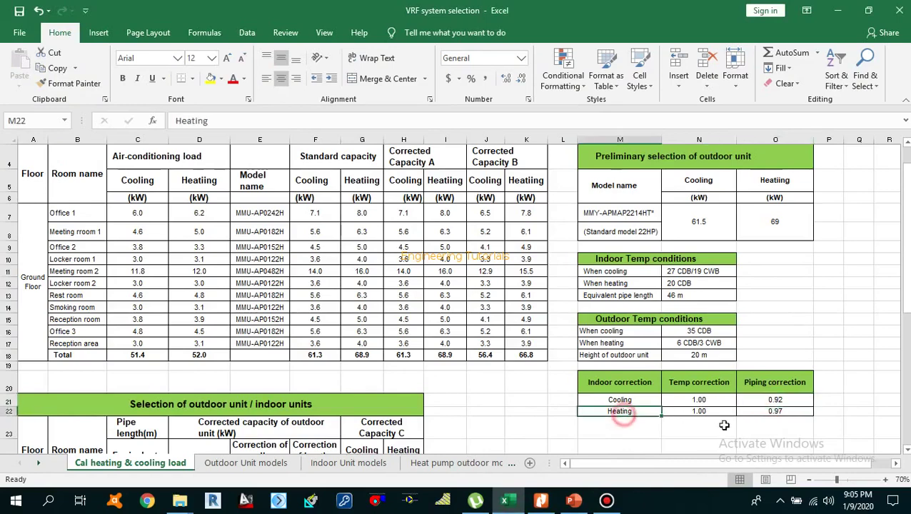
left_click(776, 413)
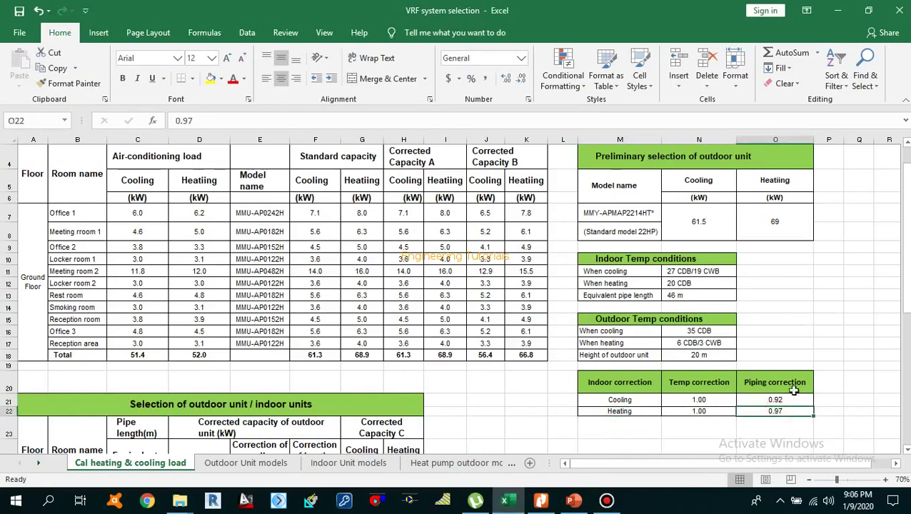
left_click(636, 411)
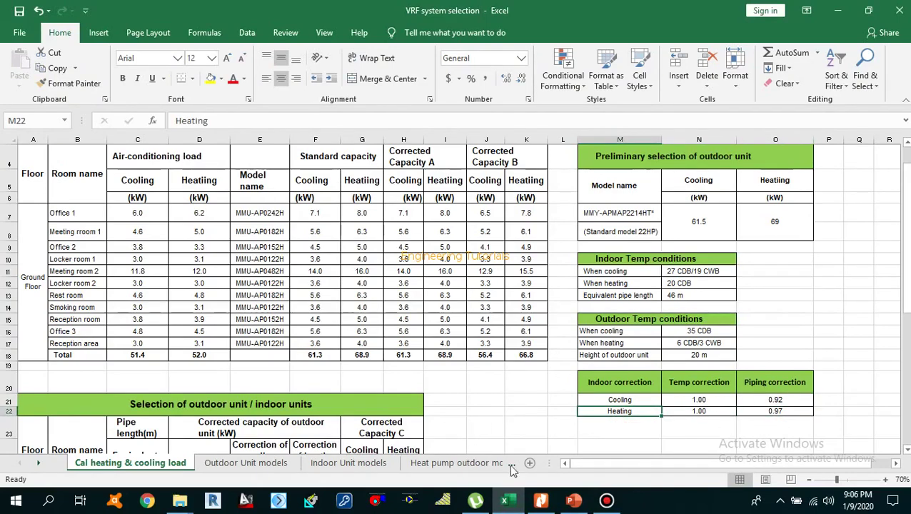
Pan page 5 of the PDF to frame the pipe-length correction diagram.
left_click(543, 502)
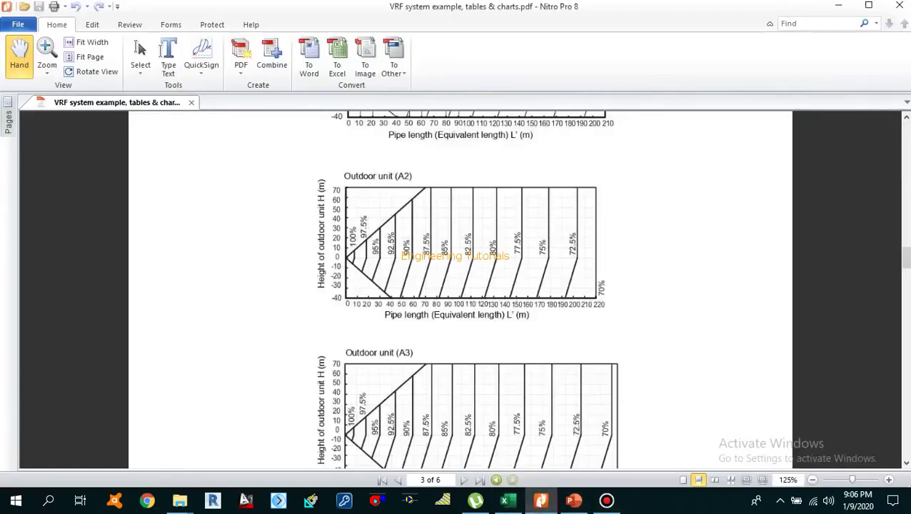
left_click_drag(906, 261, 907, 357)
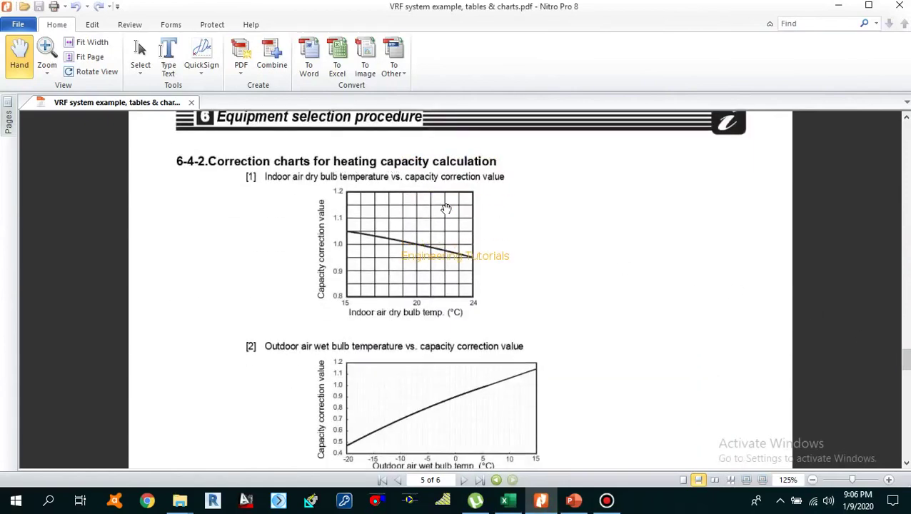
scroll(512, 258, "down", 8)
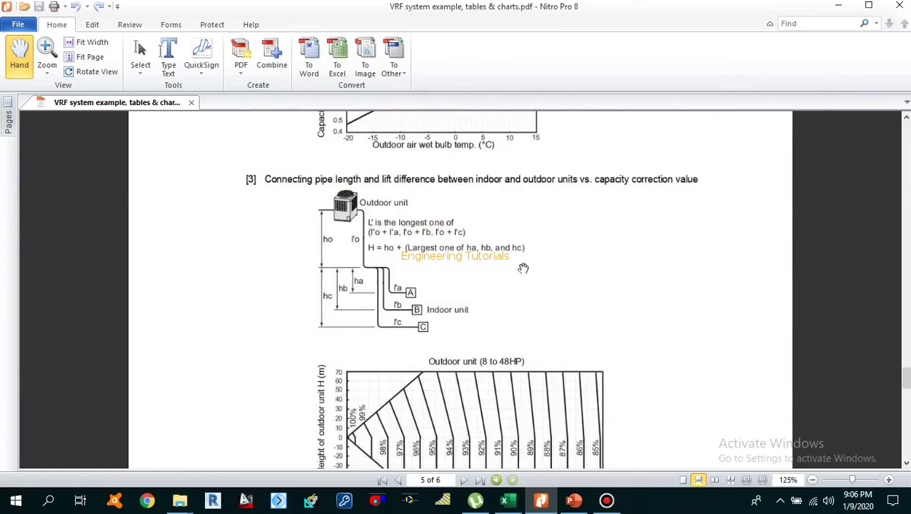
left_click_drag(566, 344, 558, 309)
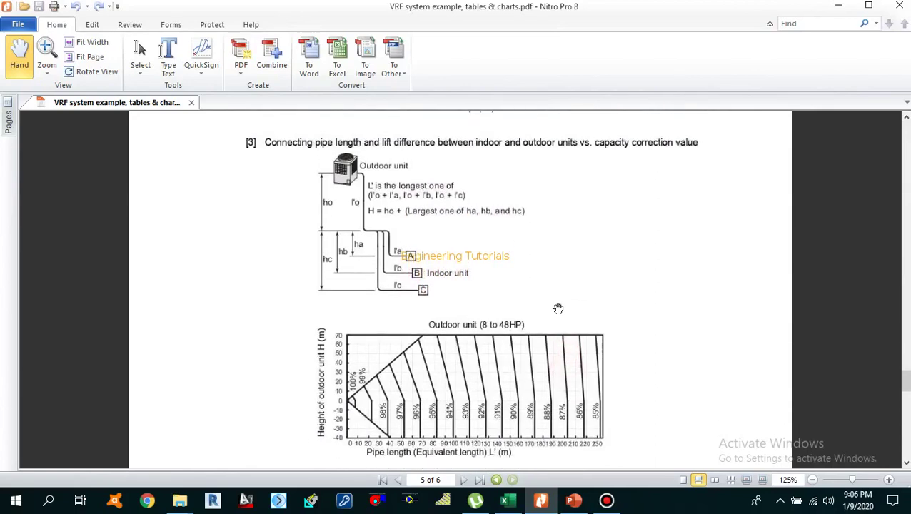
scroll(484, 335, "down", 3)
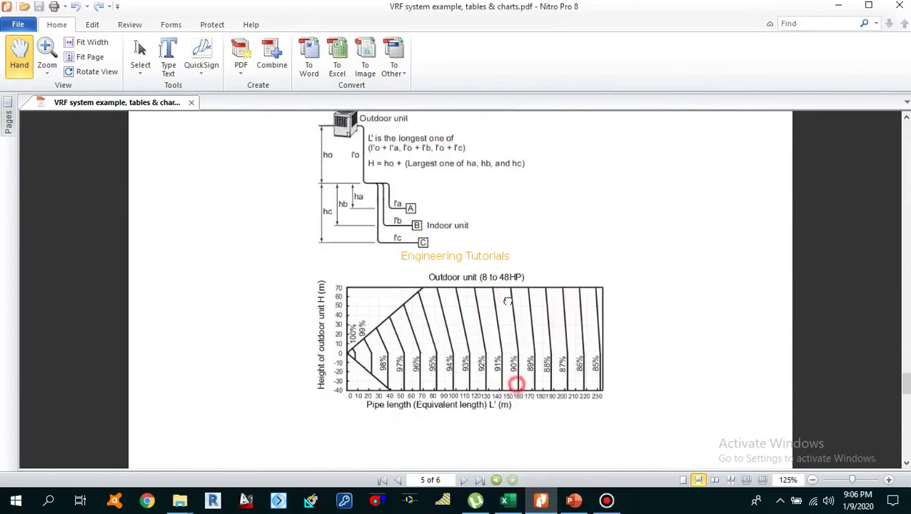
scroll(512, 286, "up", 1)
scroll(513, 343, "down", 6)
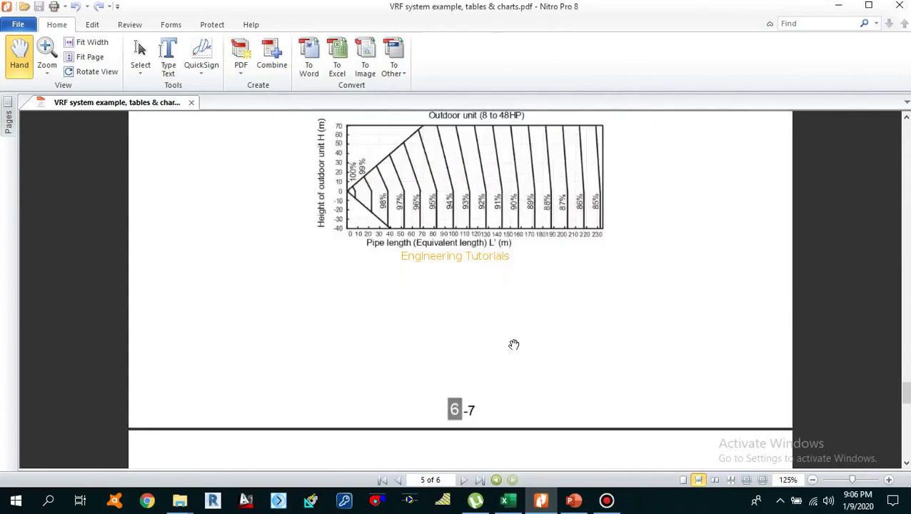
scroll(515, 343, "up", 5)
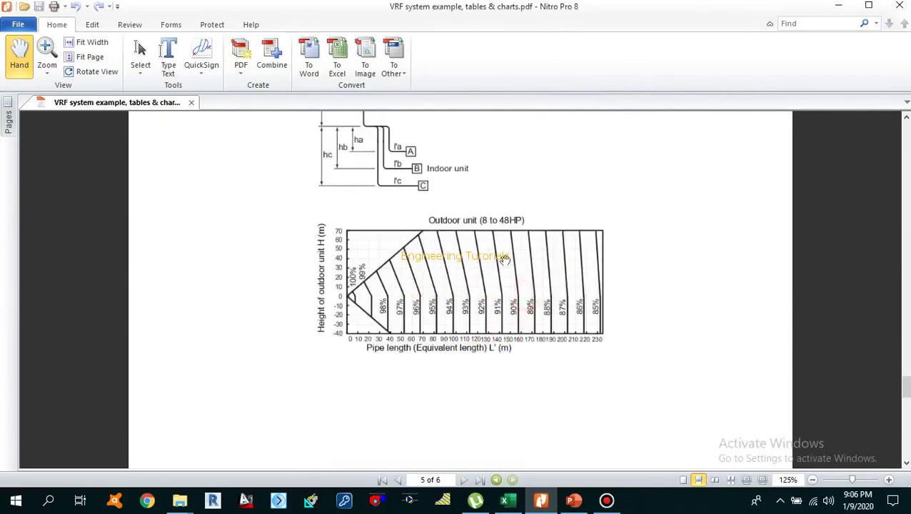
scroll(524, 370, "up", 1)
left_click_drag(438, 368, 437, 358)
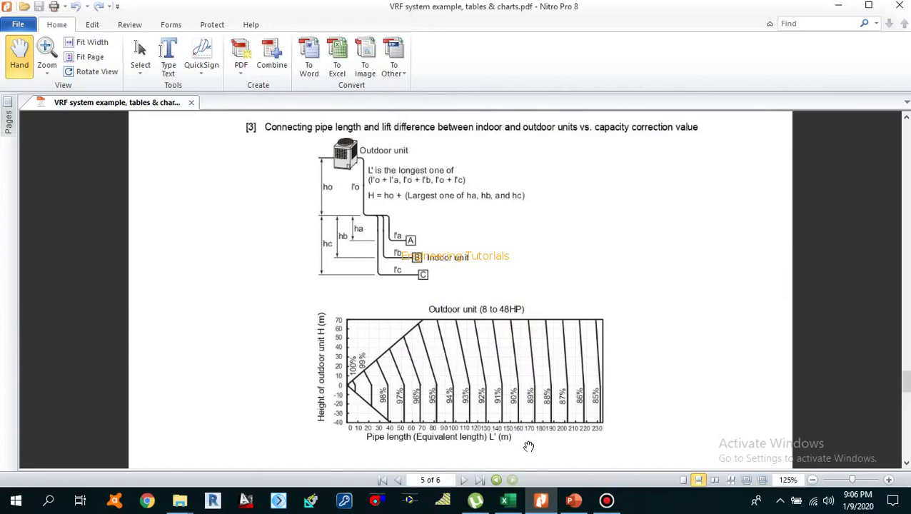
Note the 46 m equivalent pipe length and 20 m unit height, then frame the 8 to 48HP chart.
left_click(505, 500)
left_click_drag(606, 296, 678, 295)
left_click_drag(620, 359, 690, 358)
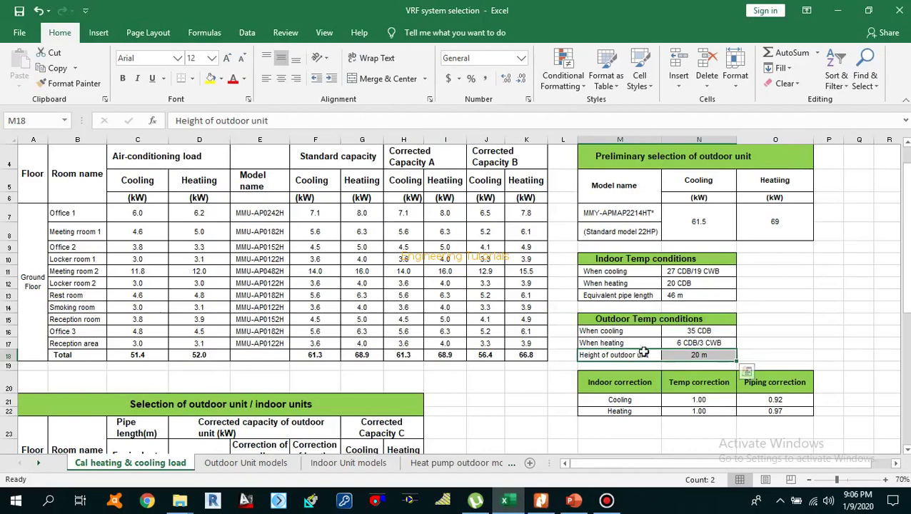
left_click(540, 500)
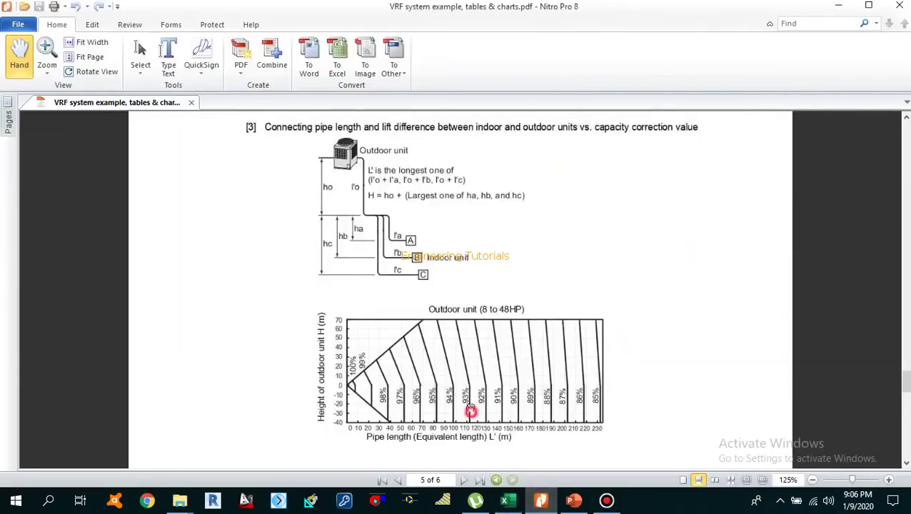
left_click_drag(471, 411, 448, 397)
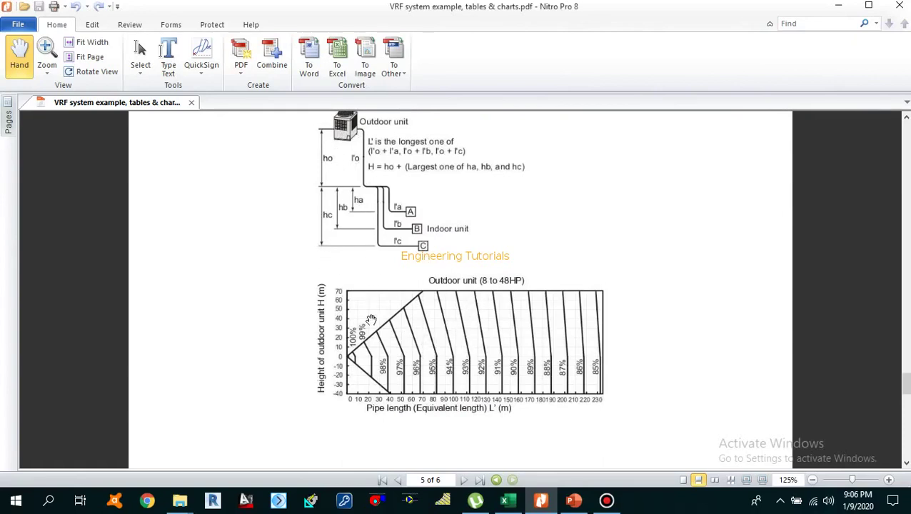
scroll(421, 388, "down", 1)
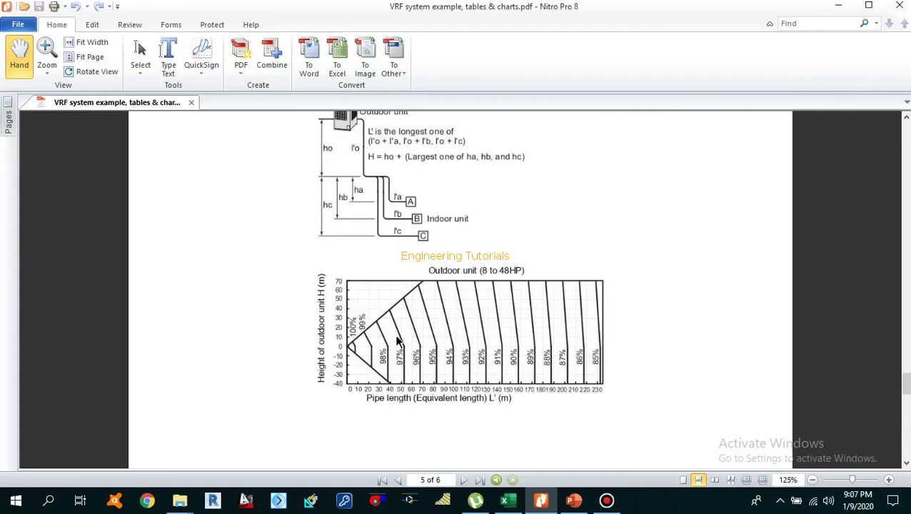
Back in the spreadsheet, review the 0.92/0.97 piping corrections, 46 m pipe length and 20 m height.
left_click(509, 500)
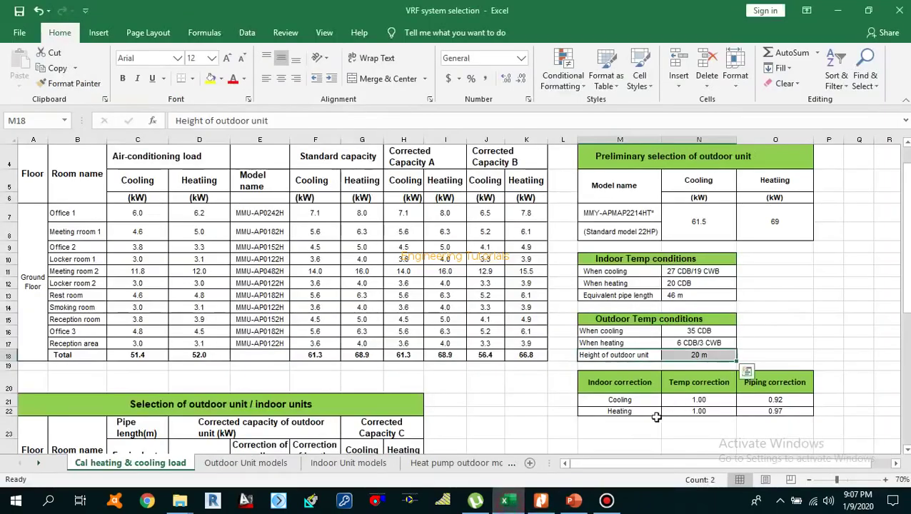
left_click(725, 426)
left_click_drag(618, 413, 758, 413)
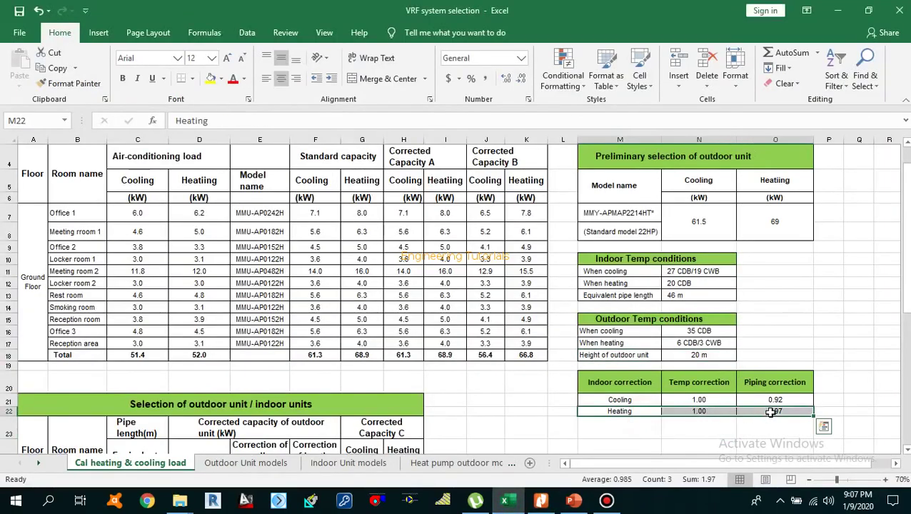
left_click(773, 412)
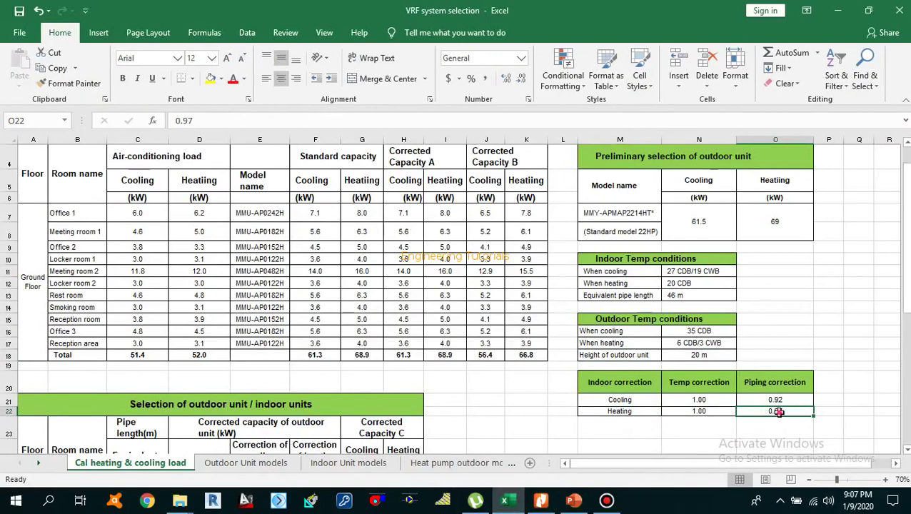
left_click(618, 413)
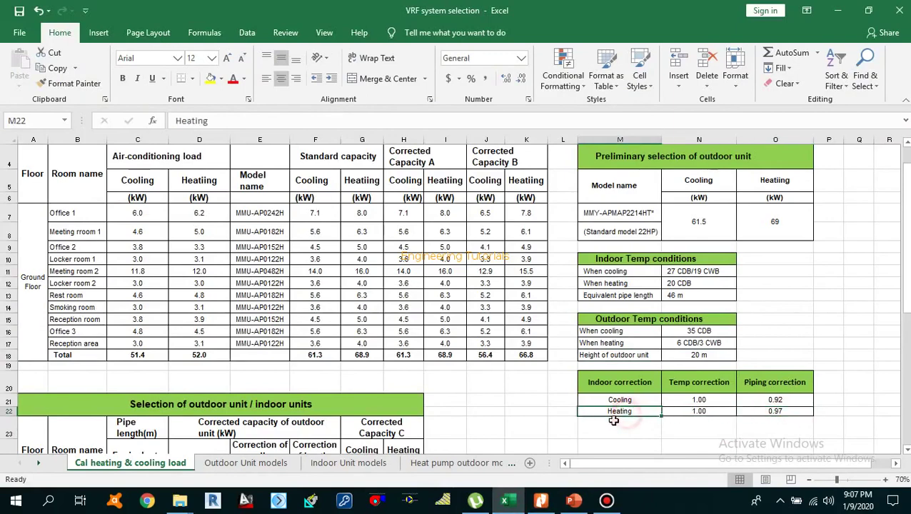
left_click(776, 402)
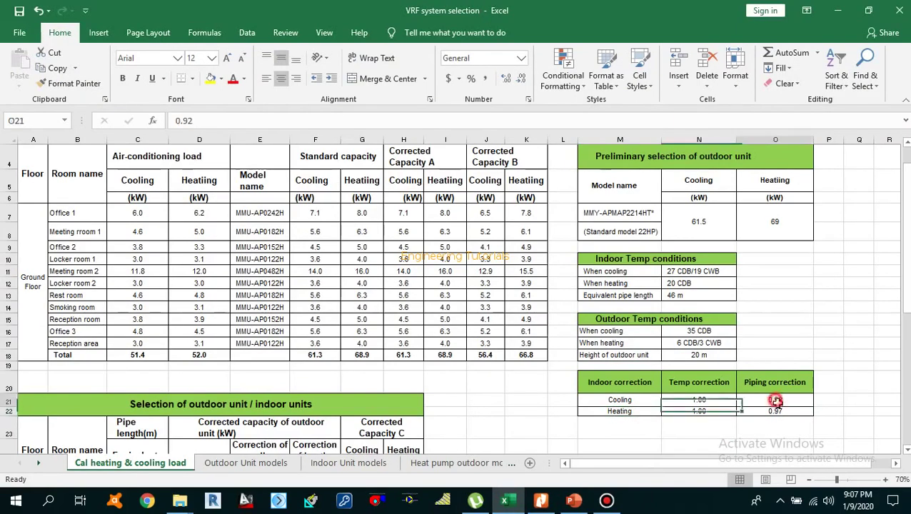
left_click_drag(776, 401, 776, 412)
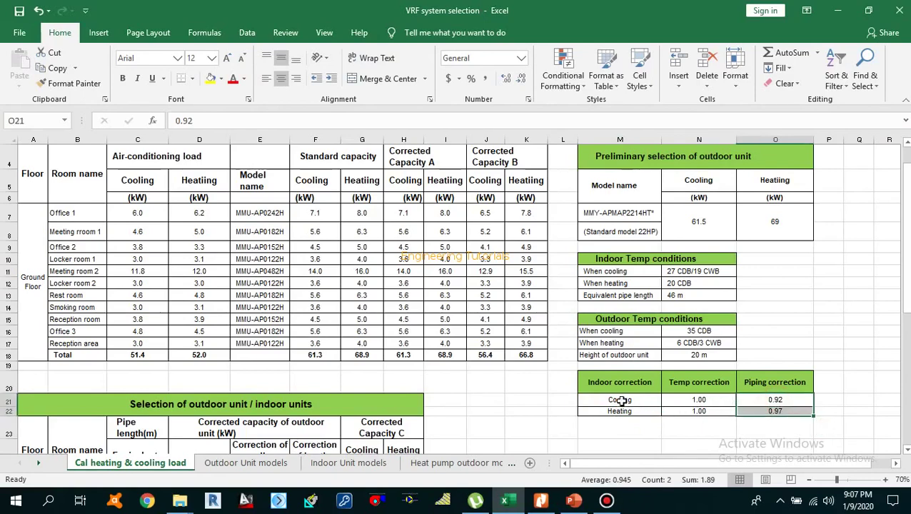
left_click_drag(622, 401, 767, 411)
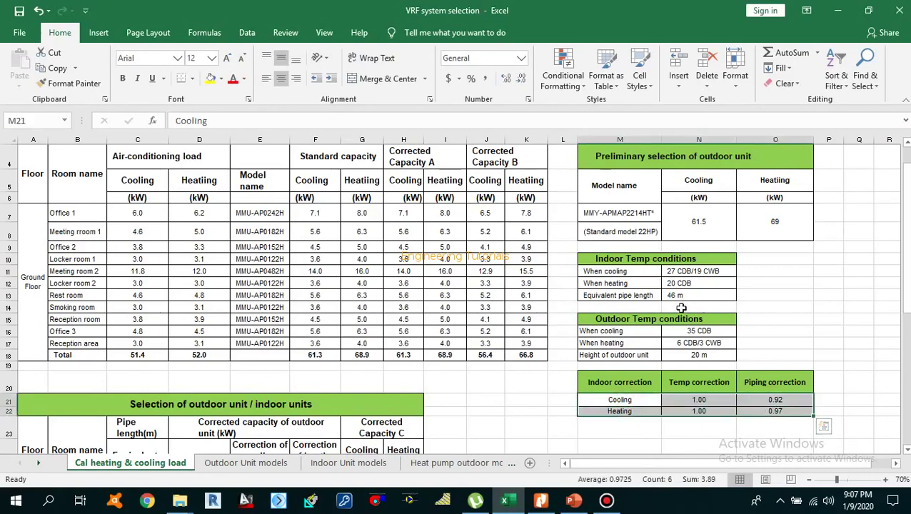
left_click_drag(606, 295, 679, 296)
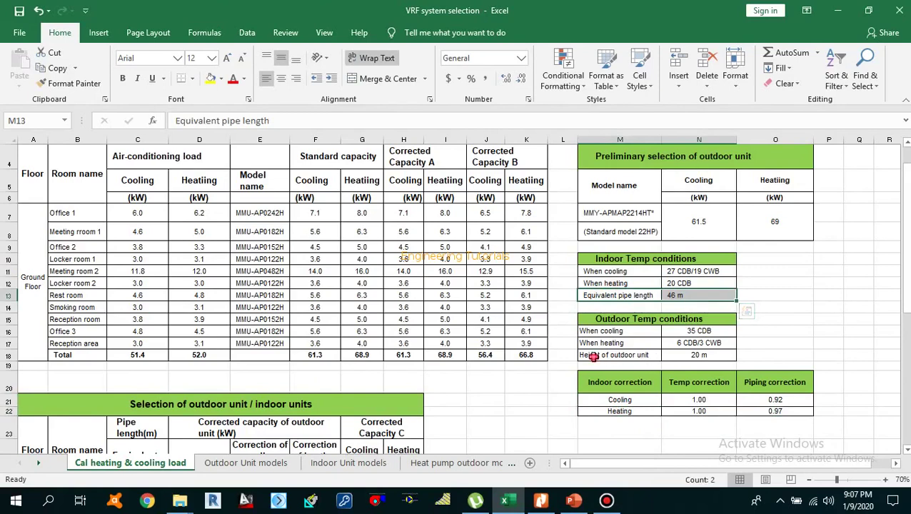
left_click_drag(593, 355, 692, 357)
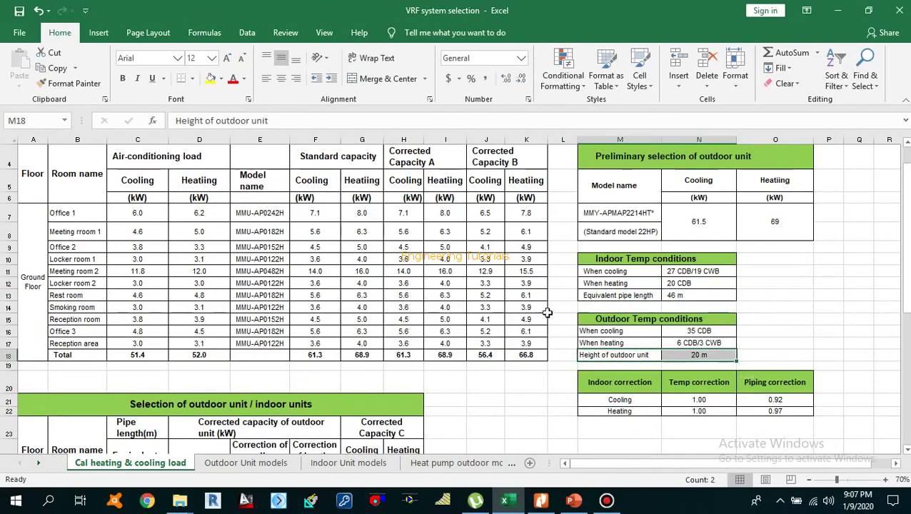
Change J10 to =H10*$O$21 and K11 to =I11*$O$22.
left_click(493, 284)
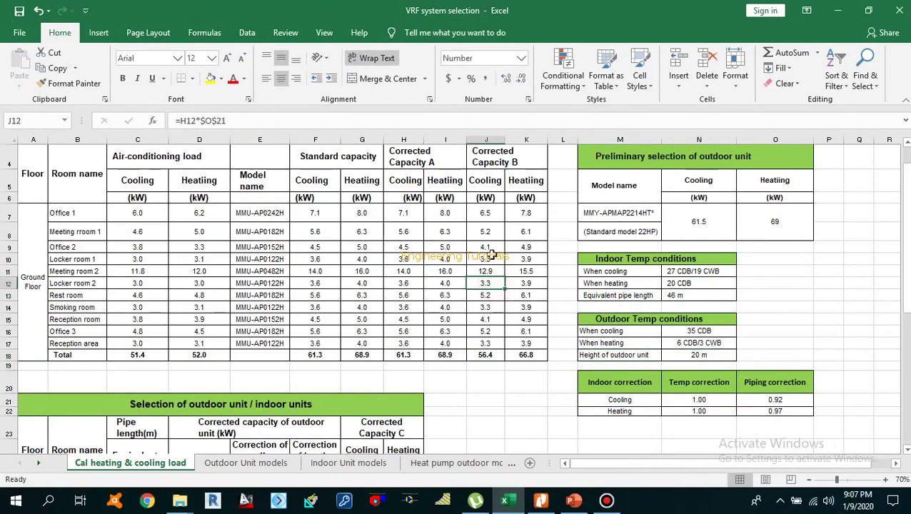
double_click(486, 260)
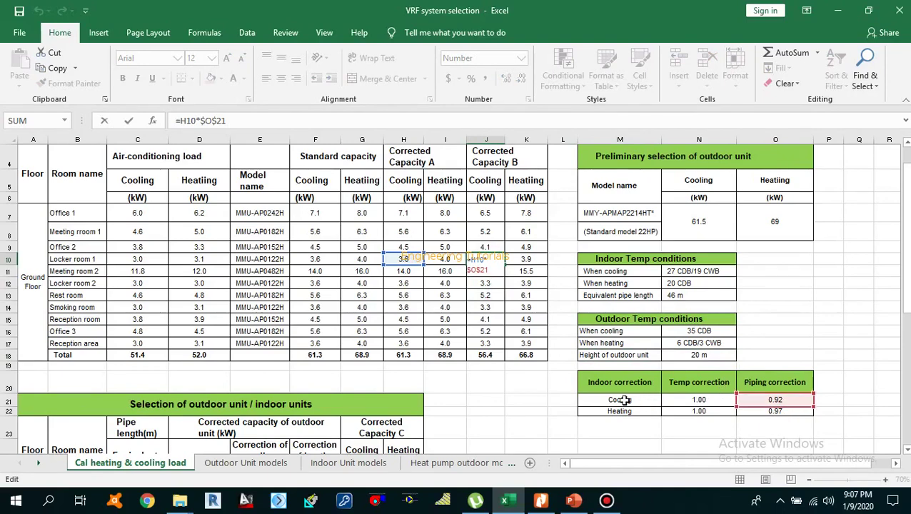
key("Return")
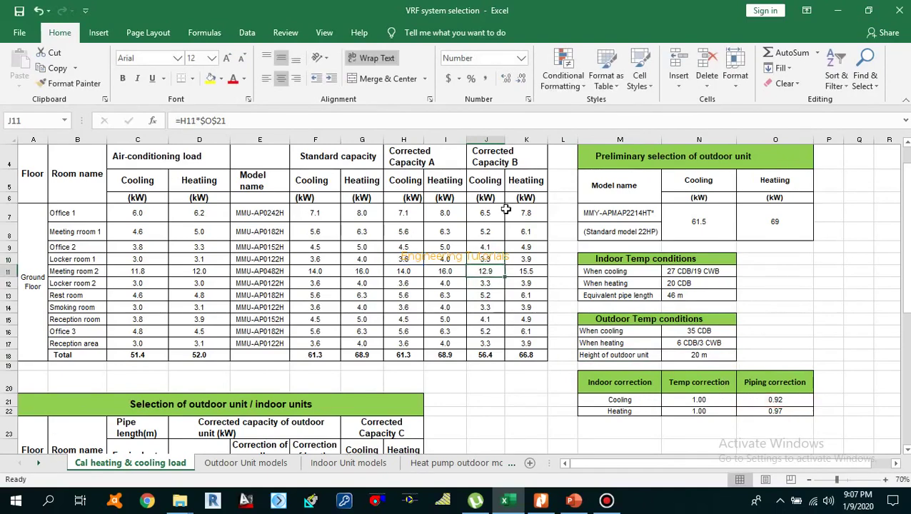
left_click(9, 272)
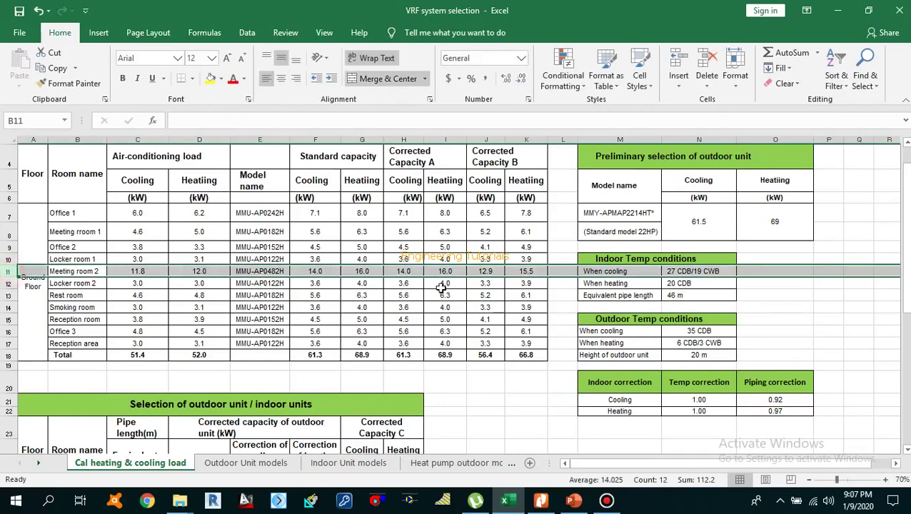
double_click(525, 271)
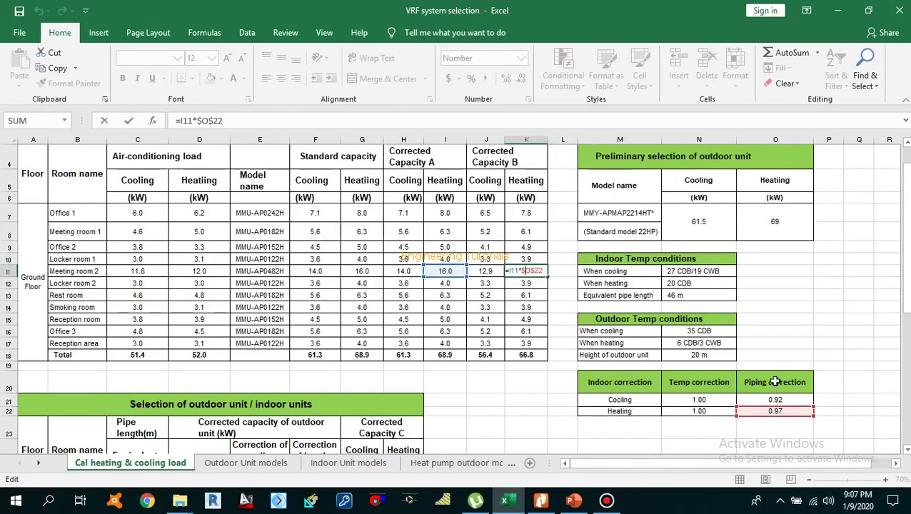
key("Return")
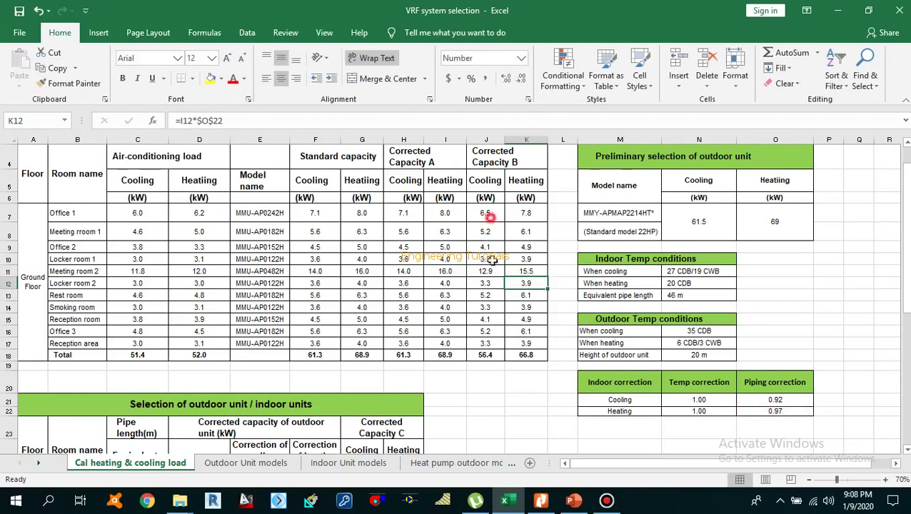
Check the Corrected Capacity B totals in J18 and K18: 56.4 and 66.8 kW.
left_click_drag(486, 213, 486, 343)
left_click(486, 355)
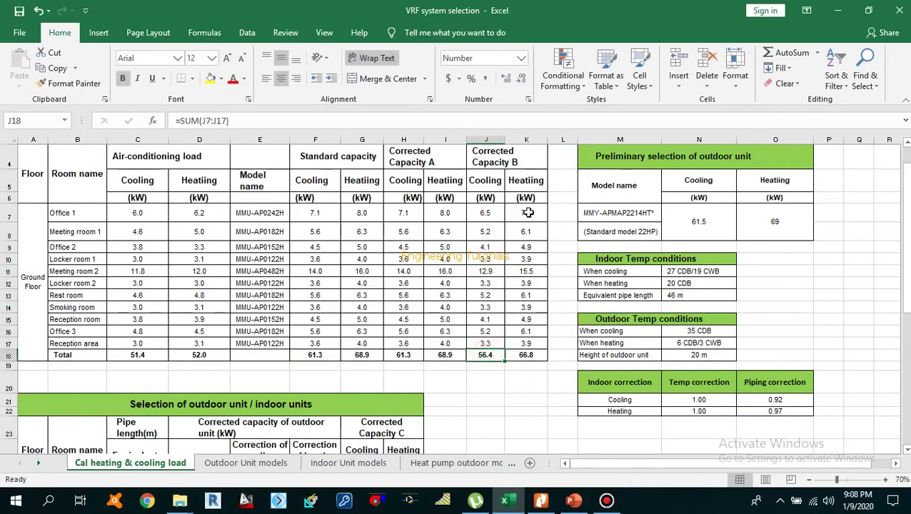
left_click_drag(521, 215, 526, 343)
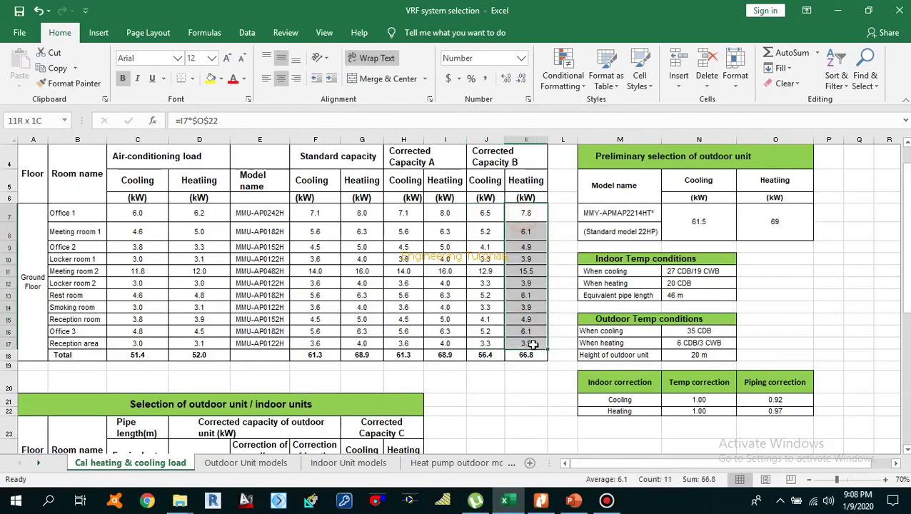
left_click(525, 355)
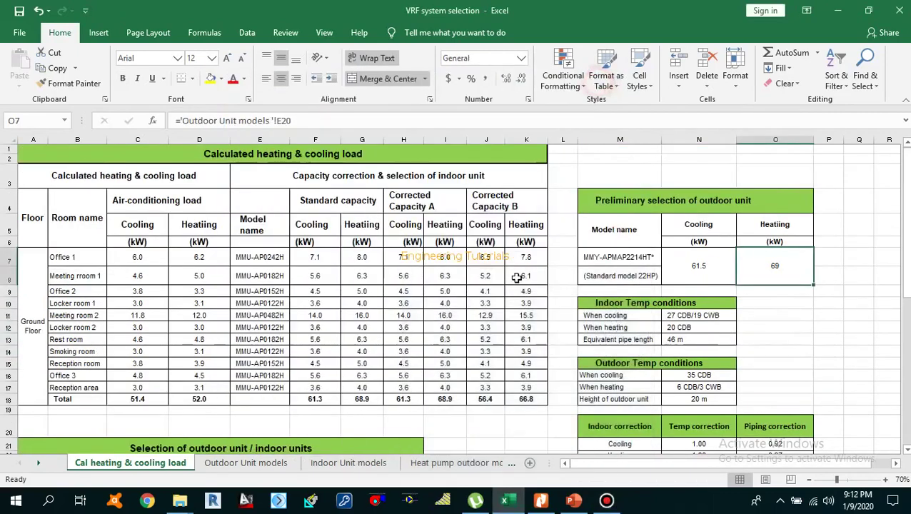
left_click(486, 291)
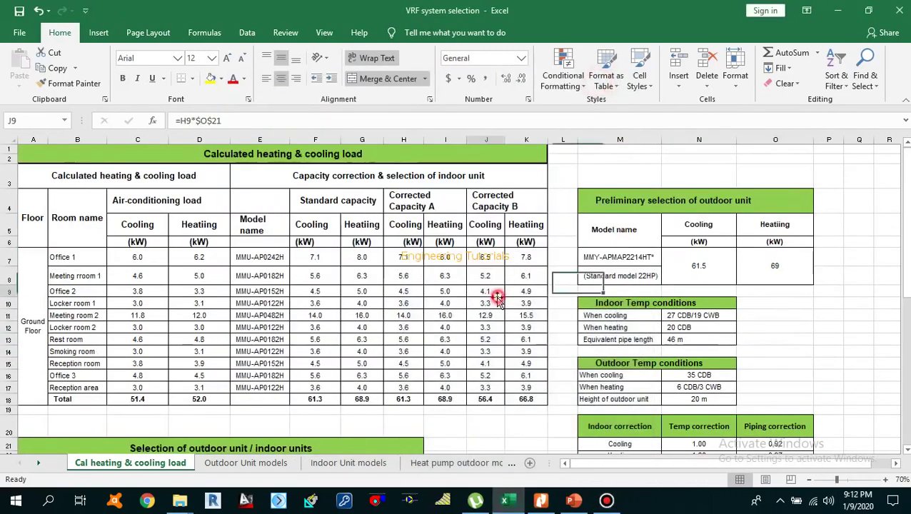
left_click(486, 259)
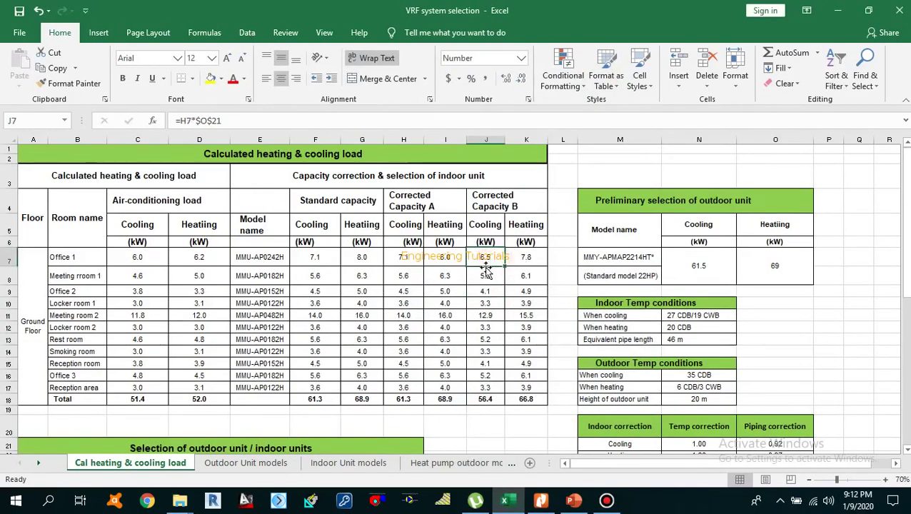
left_click_drag(486, 258, 525, 255)
left_click_drag(136, 259, 191, 262)
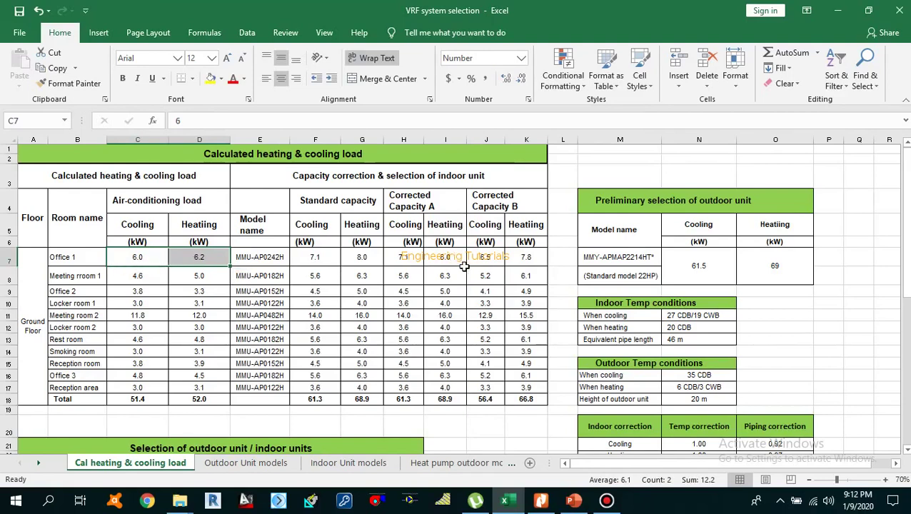
left_click_drag(490, 295, 520, 361)
left_click(494, 330)
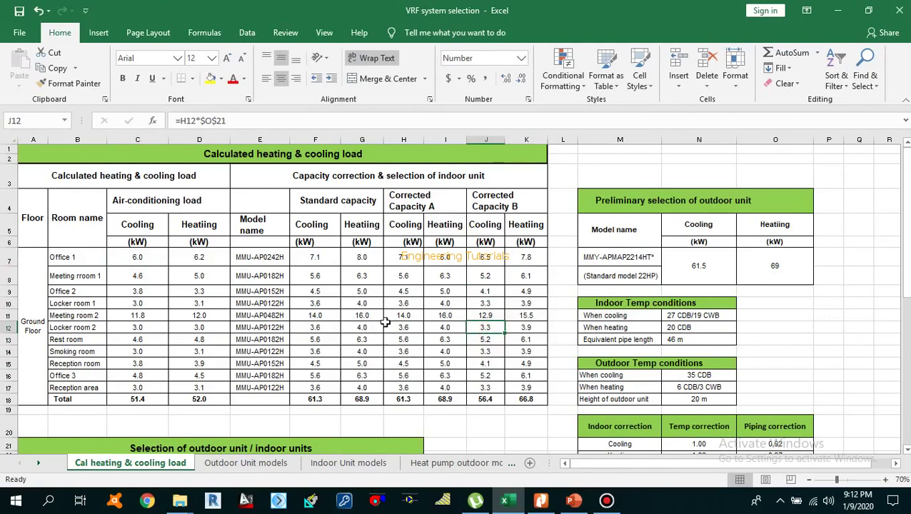
left_click(488, 341)
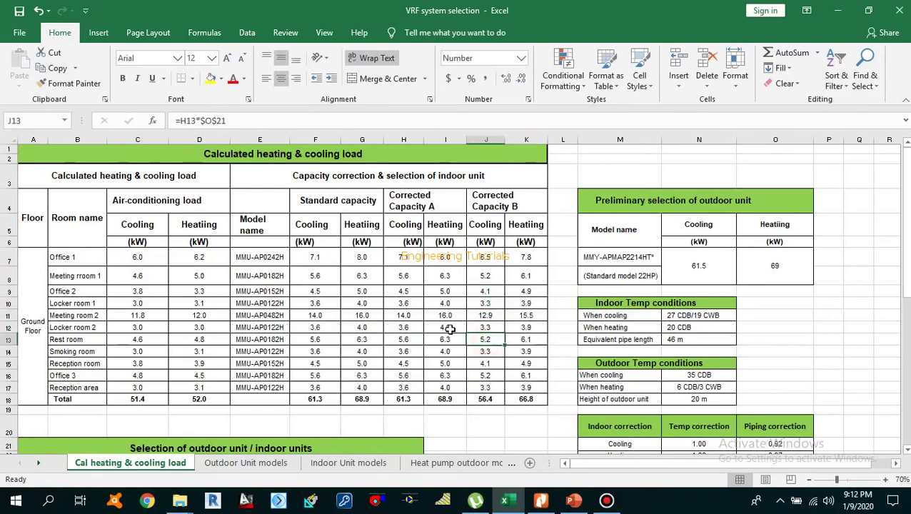
left_click(180, 328)
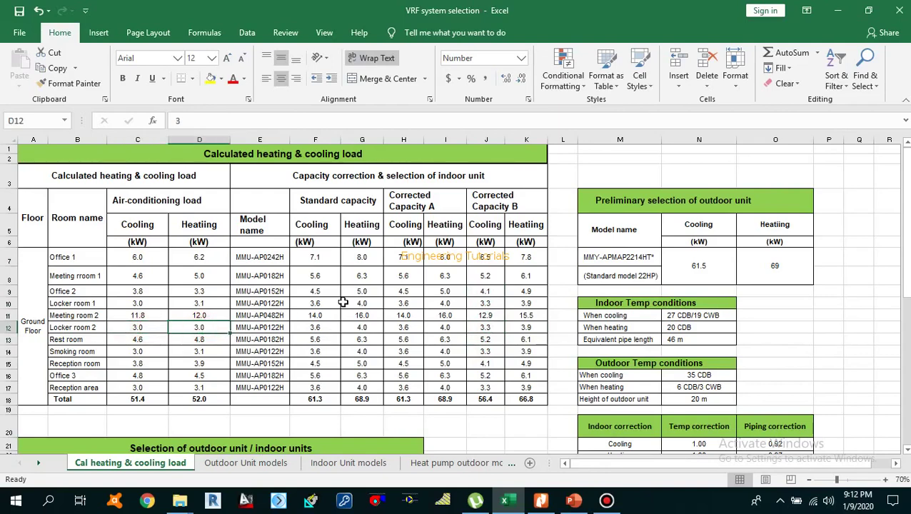
left_click(318, 278)
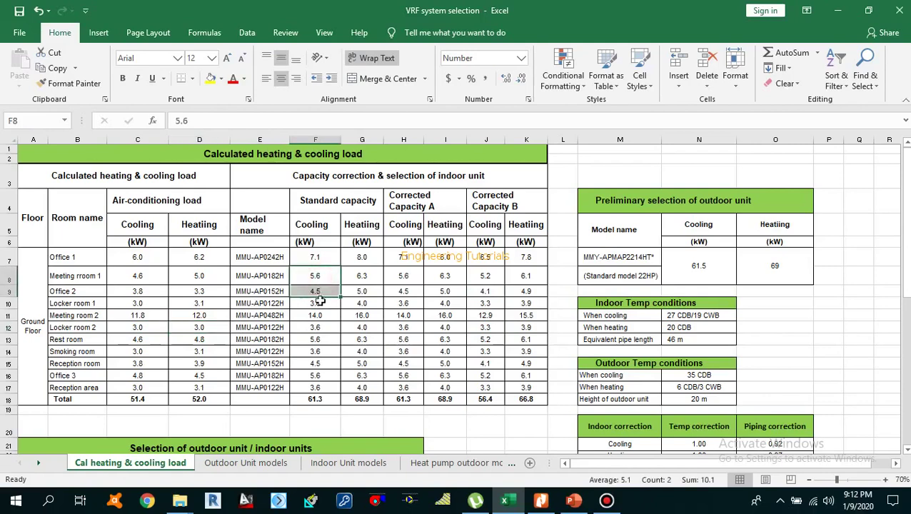
left_click(319, 314)
left_click(336, 303)
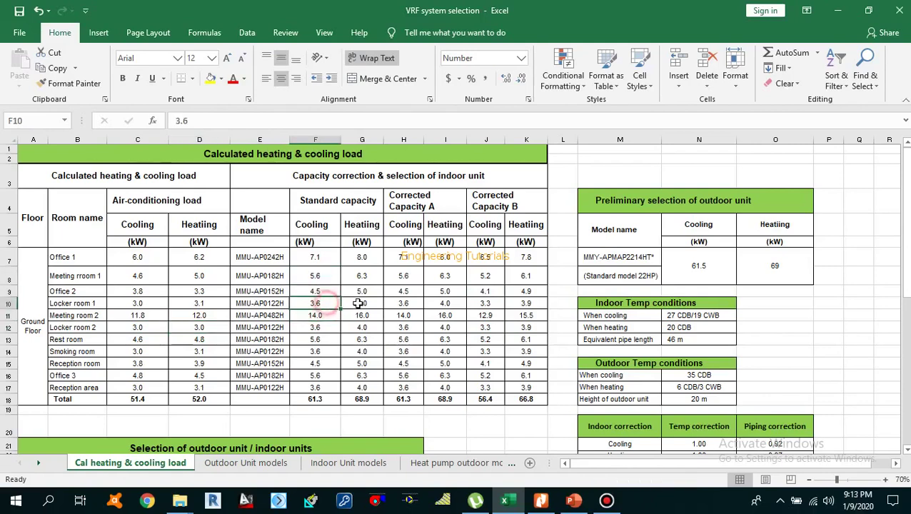
left_click(364, 303)
left_click(446, 303)
left_click(528, 303)
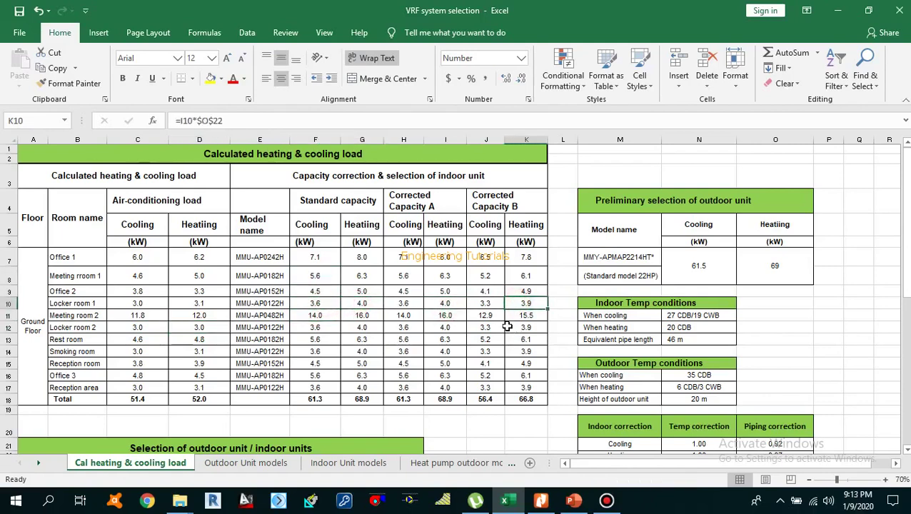
left_click_drag(484, 258, 525, 255)
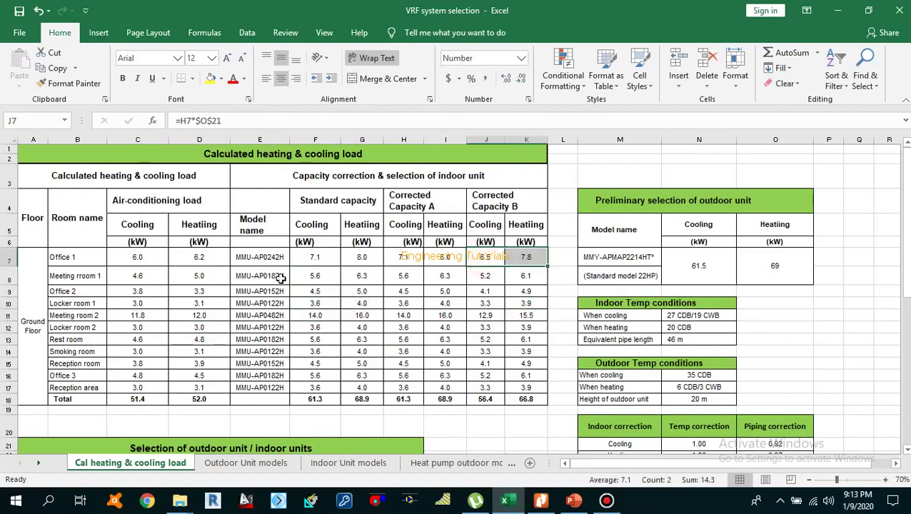
left_click_drag(136, 257, 190, 260)
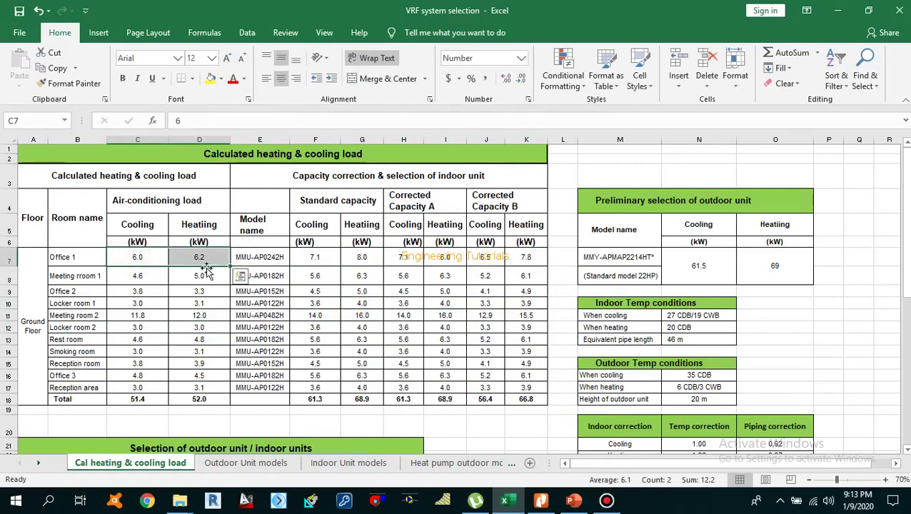
left_click(486, 303)
scroll(492, 347, "down", 1)
scroll(492, 347, "down", 3)
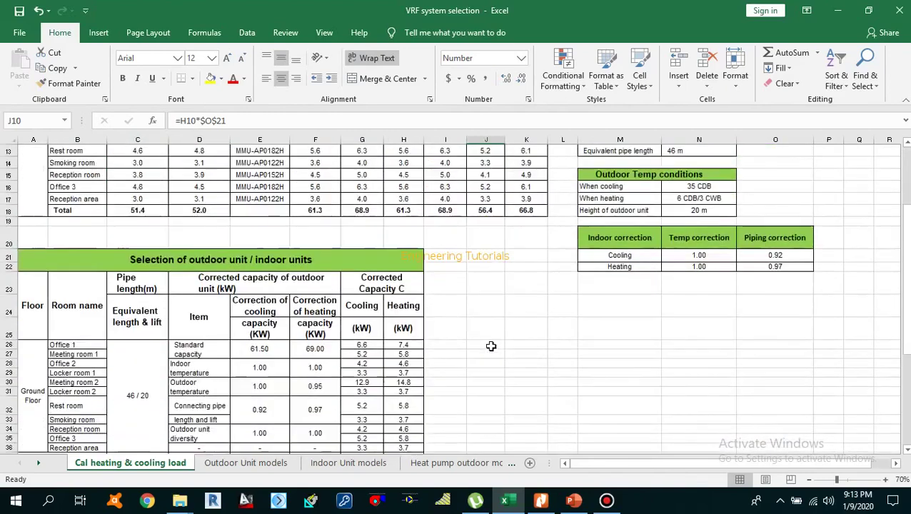
scroll(490, 344, "up", 4)
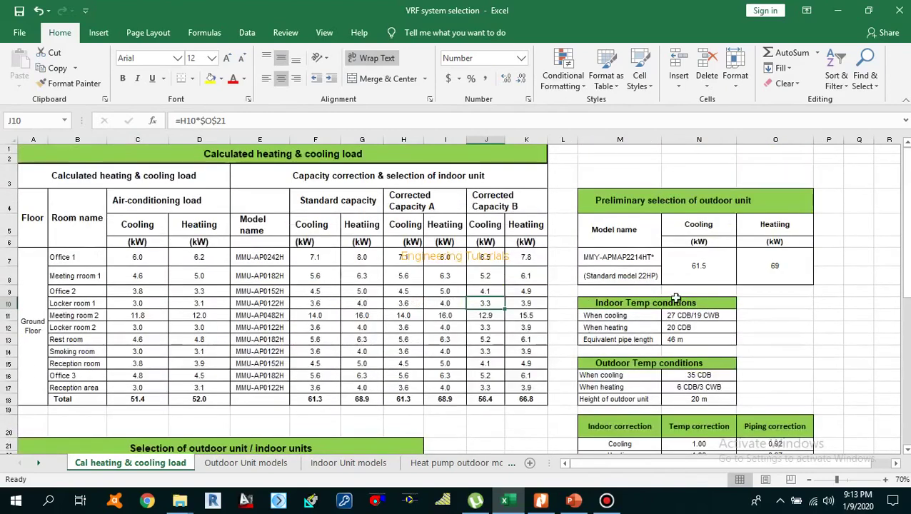
left_click_drag(611, 200, 705, 268)
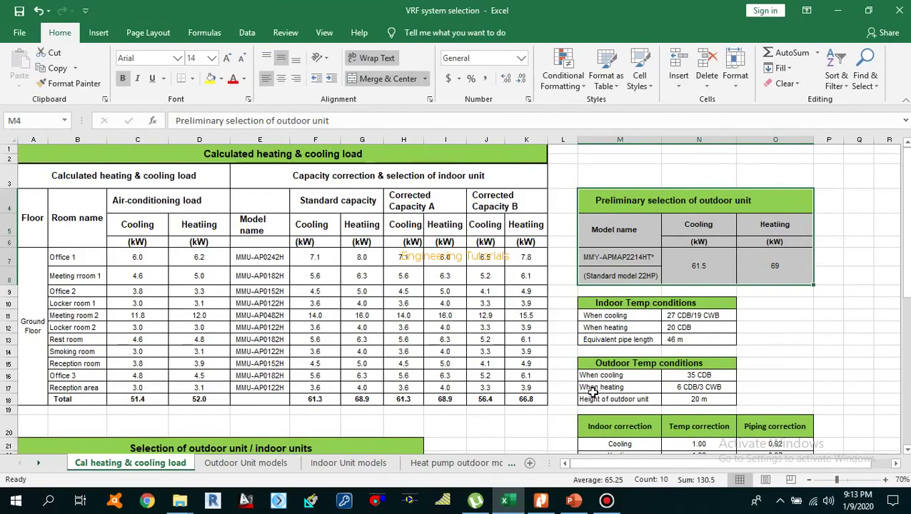
Open the 22 HP system piping diagram PDF in Nitro Pro and pan through it.
left_click(548, 502)
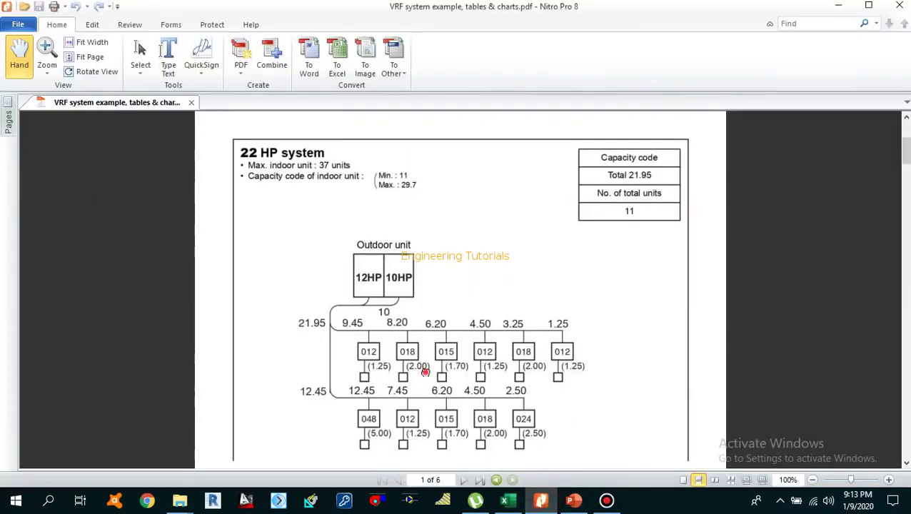
left_click_drag(425, 373, 419, 347)
scroll(444, 349, "down", 1)
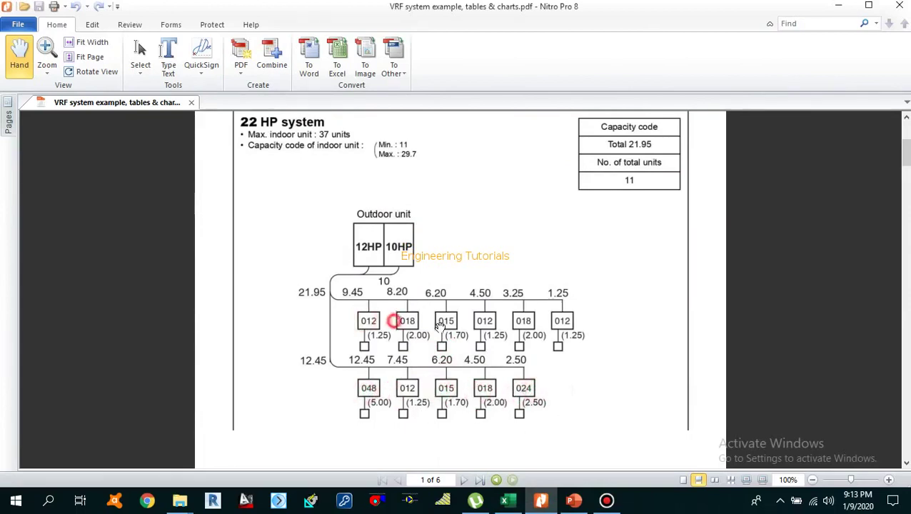
scroll(400, 320, "up", 1)
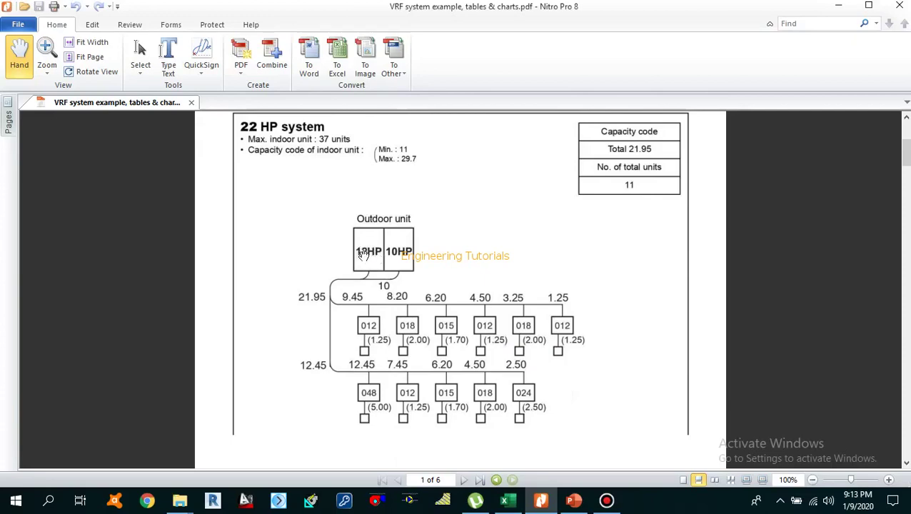
left_click(509, 501)
On the Outdoor Unit models sheet, check the 22HP unit: 61.5 cooling, 12HP plus 10HP modules.
left_click(275, 463)
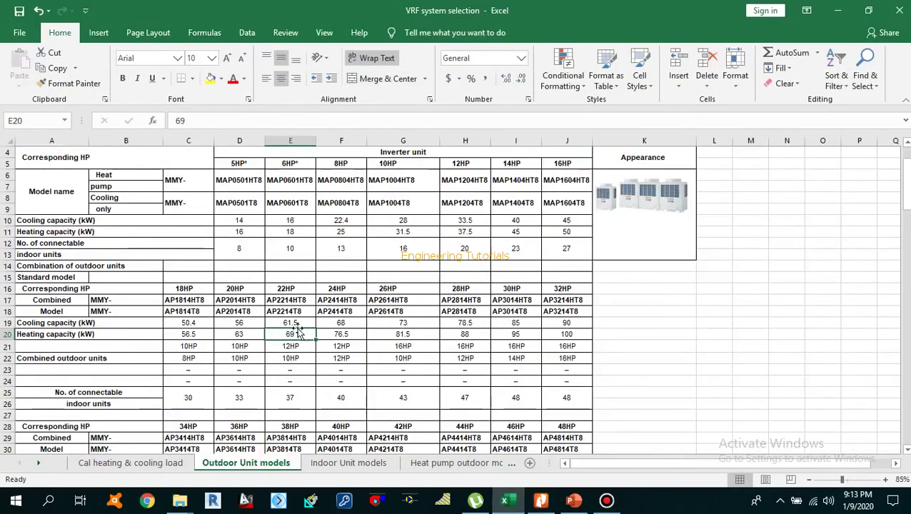
left_click_drag(289, 289, 289, 312)
left_click(290, 321)
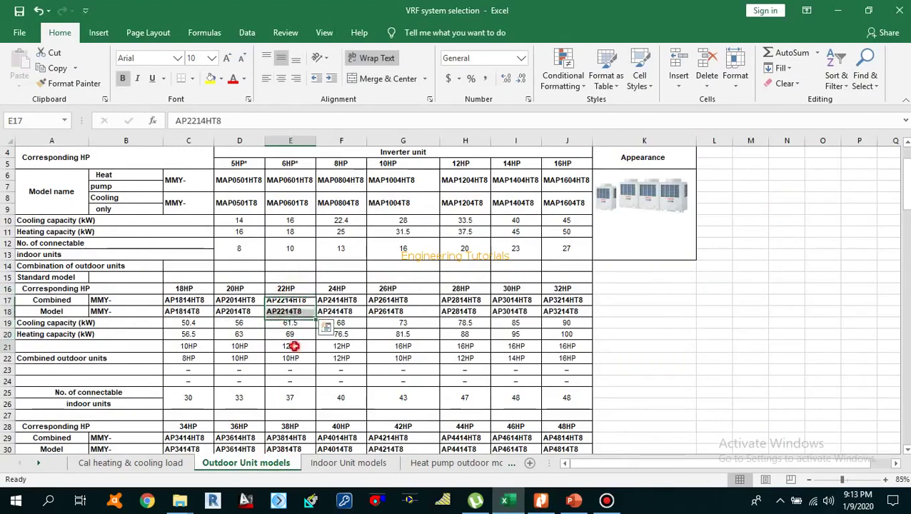
left_click_drag(291, 346, 293, 359)
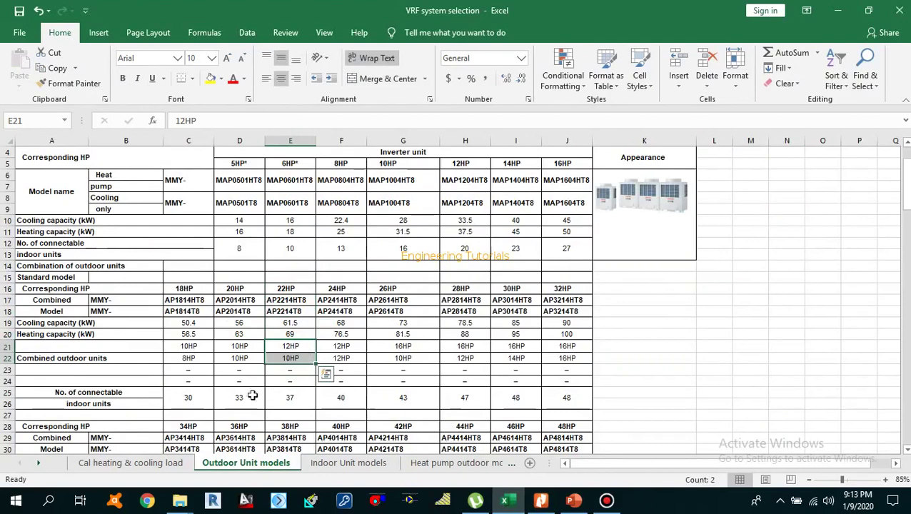
Confirm the 22HP column's connectable indoor units value of 37.
left_click(289, 397)
left_click(132, 398)
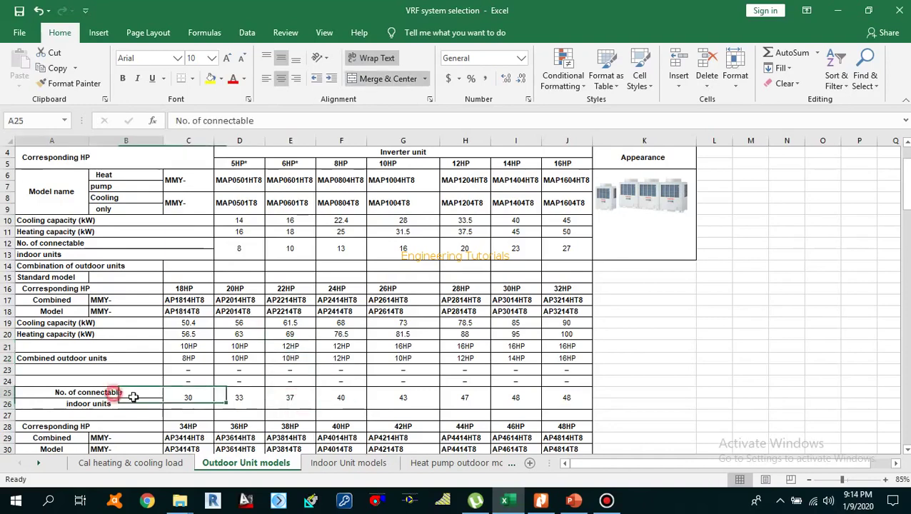
left_click_drag(133, 397, 301, 397)
left_click(301, 399)
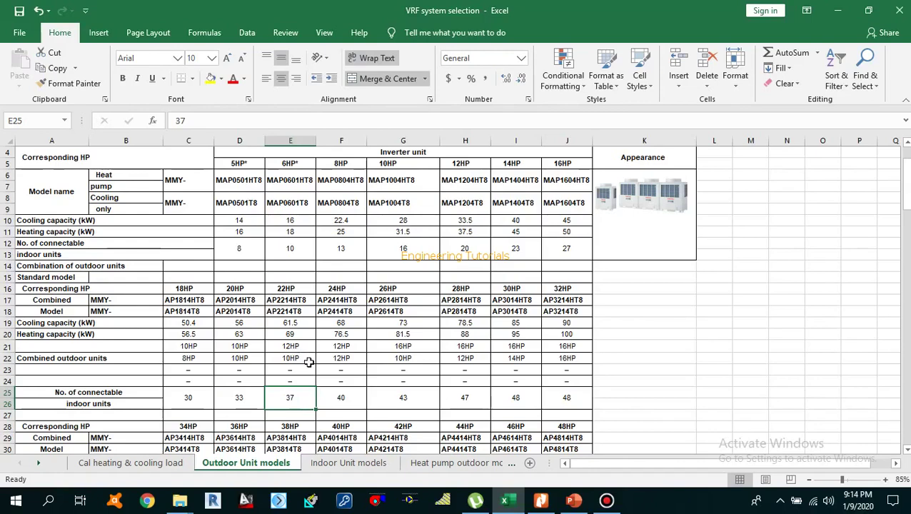
left_click(287, 289)
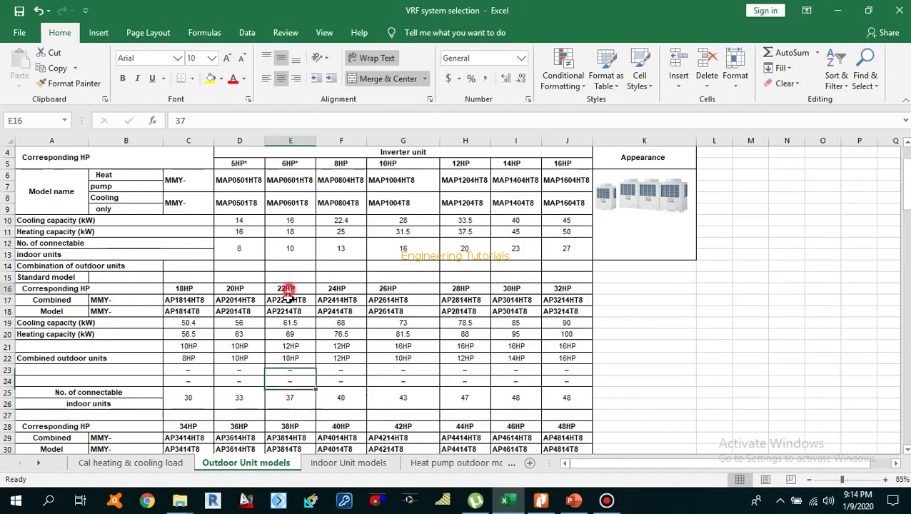
left_click_drag(287, 289, 289, 396)
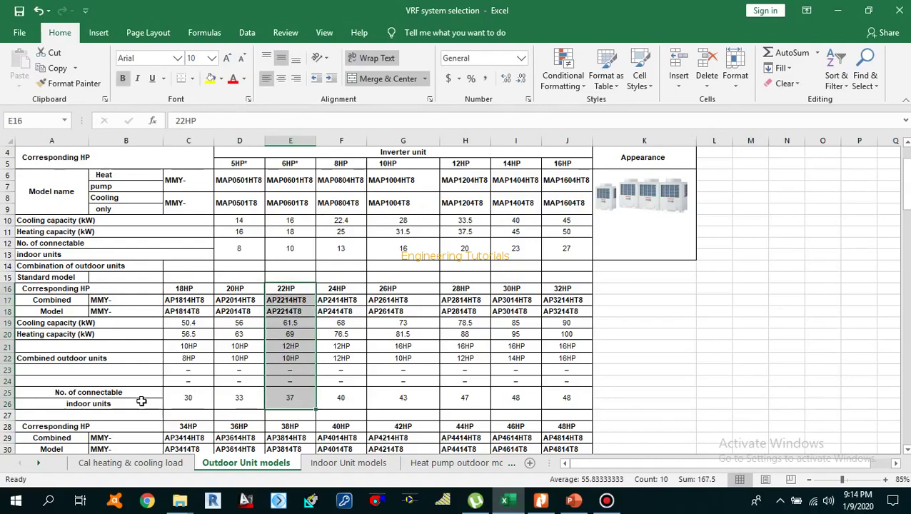
left_click(292, 397)
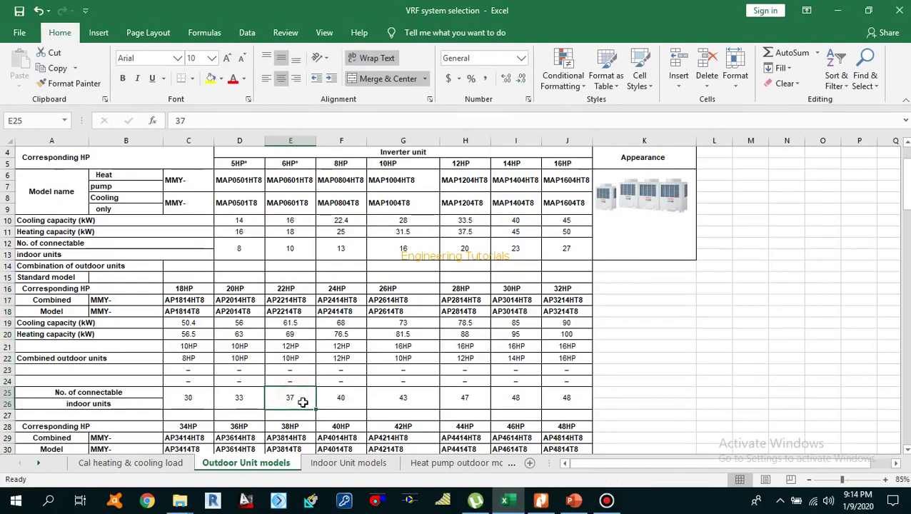
left_click(541, 500)
scroll(482, 380, "down", 1)
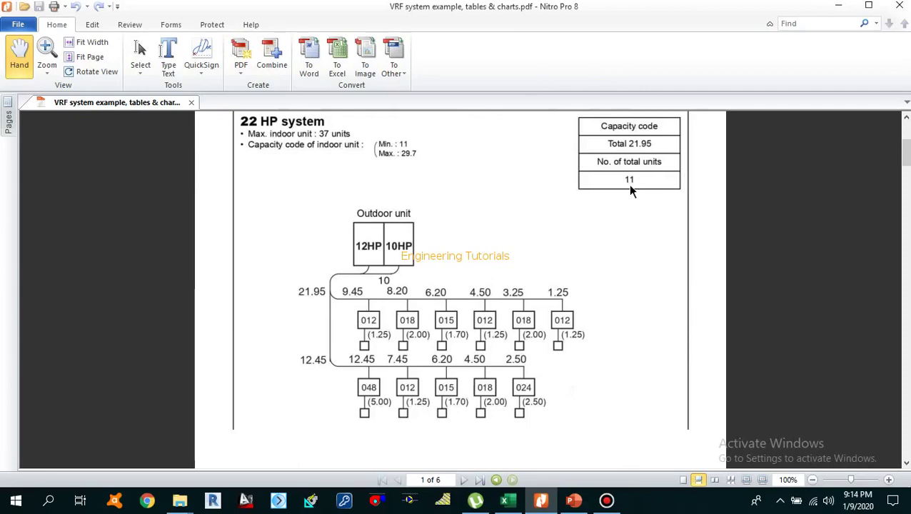
left_click(507, 501)
left_click_drag(286, 289, 291, 355)
left_click(300, 398)
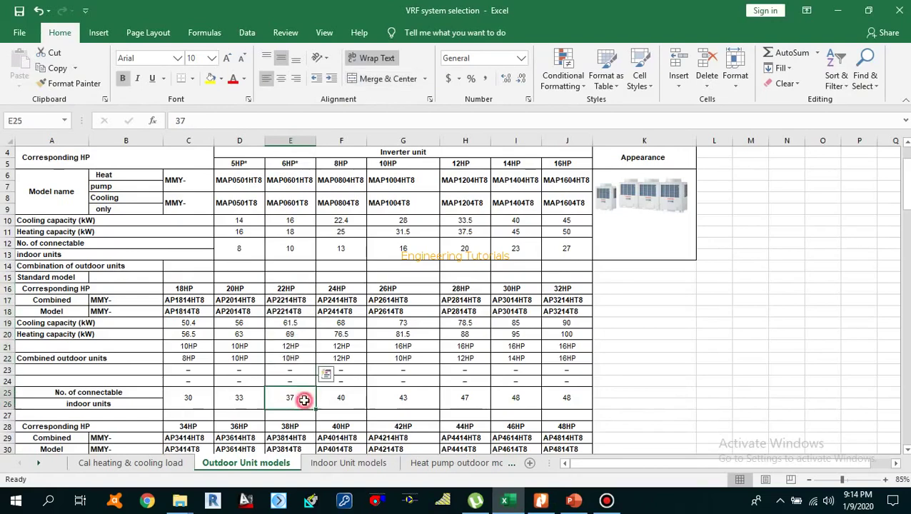
left_click(539, 502)
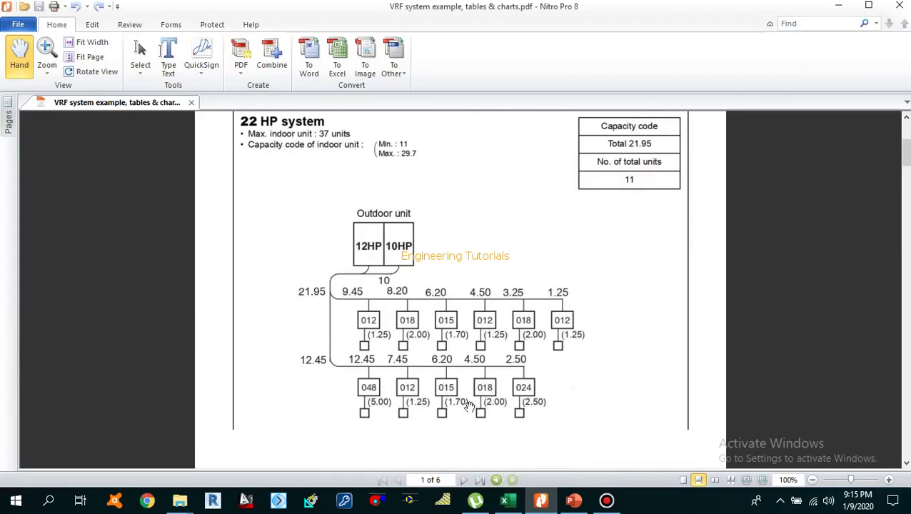
scroll(616, 257, "up", 1)
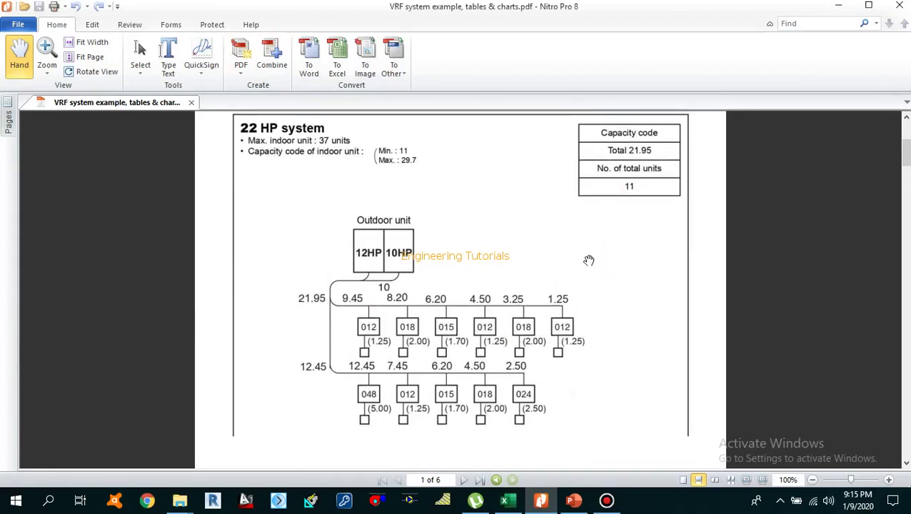
scroll(581, 274, "down", 1)
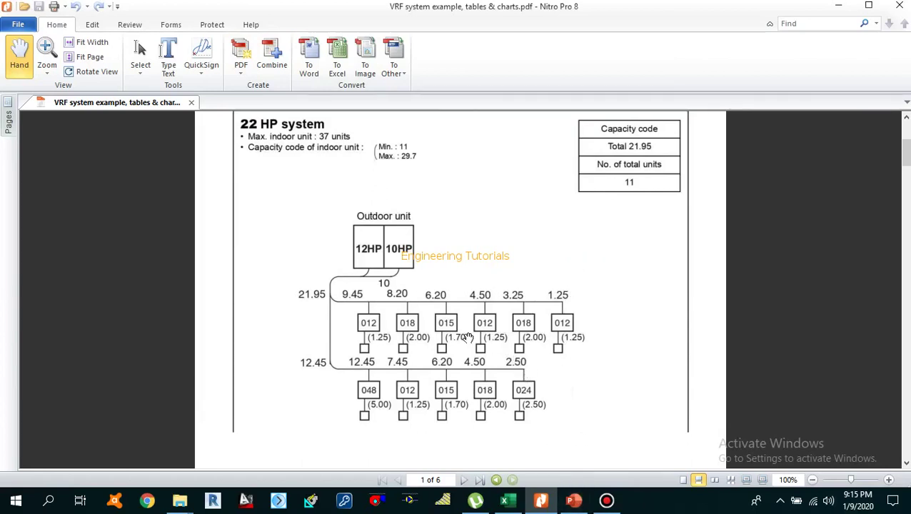
left_click(511, 502)
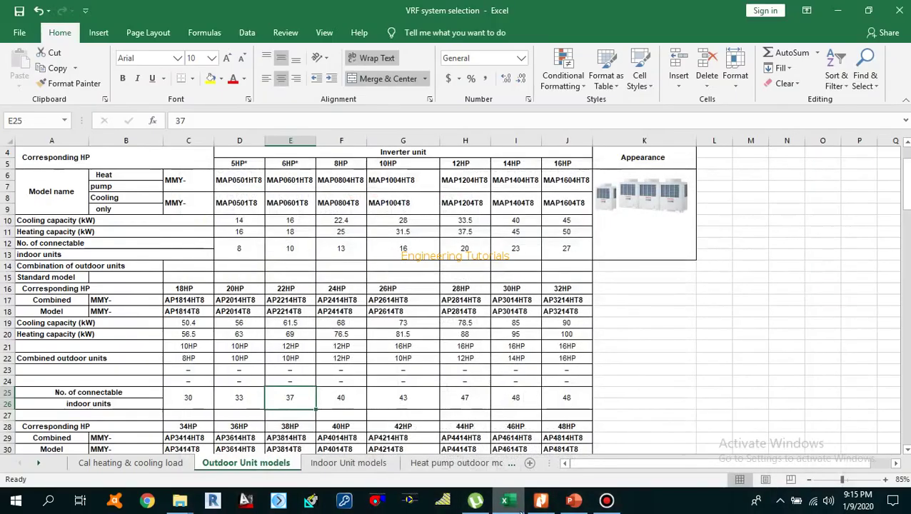
key("alt+Tab")
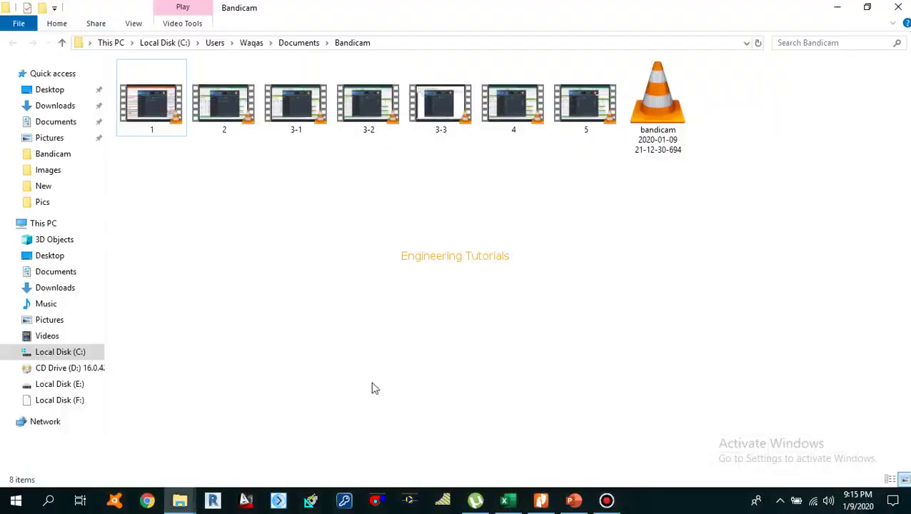
left_click(506, 500)
scroll(291, 347, "down", 4)
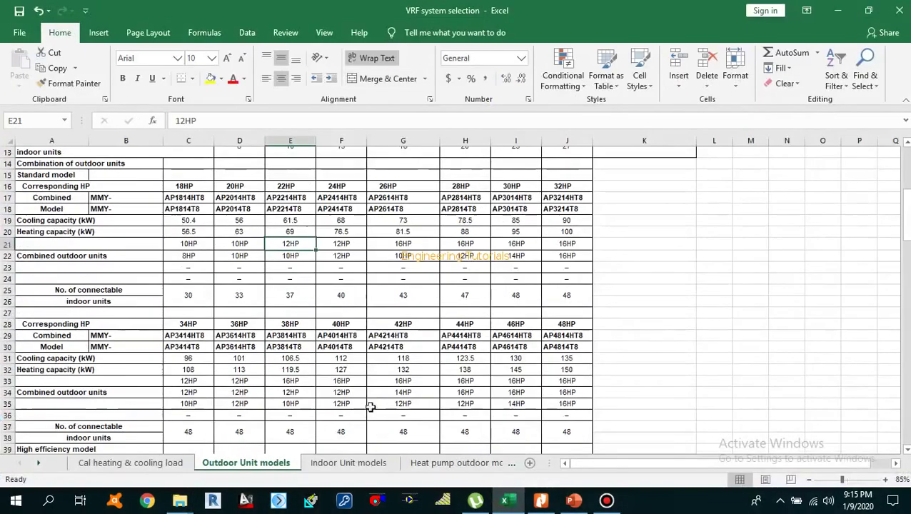
left_click(175, 463)
scroll(271, 278, "down", 5)
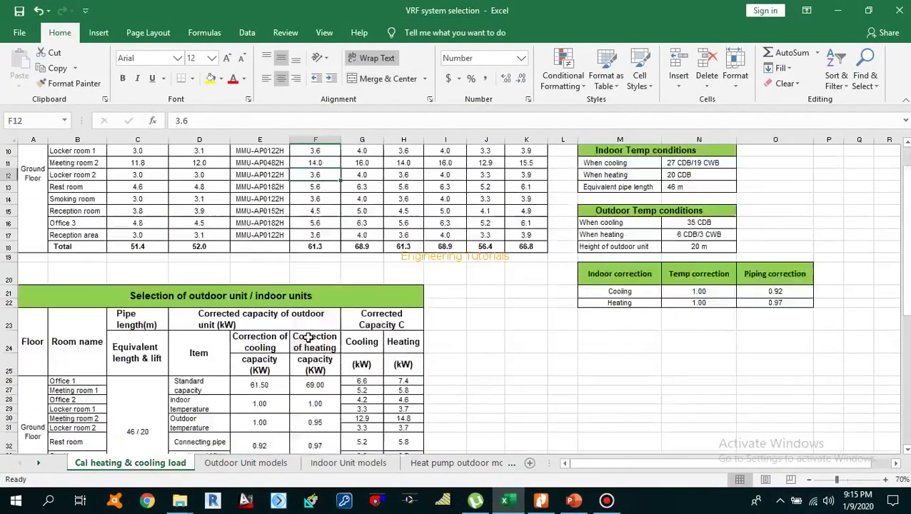
left_click(126, 223)
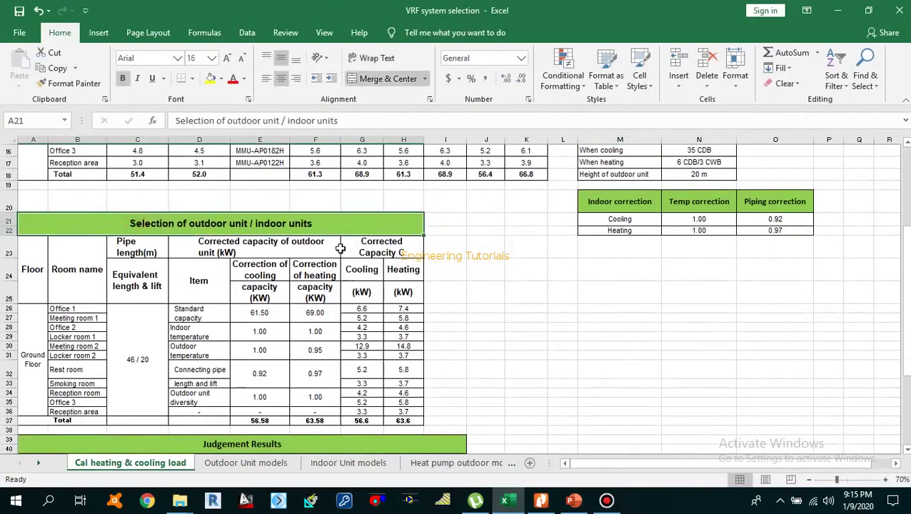
scroll(519, 298, "up", 5)
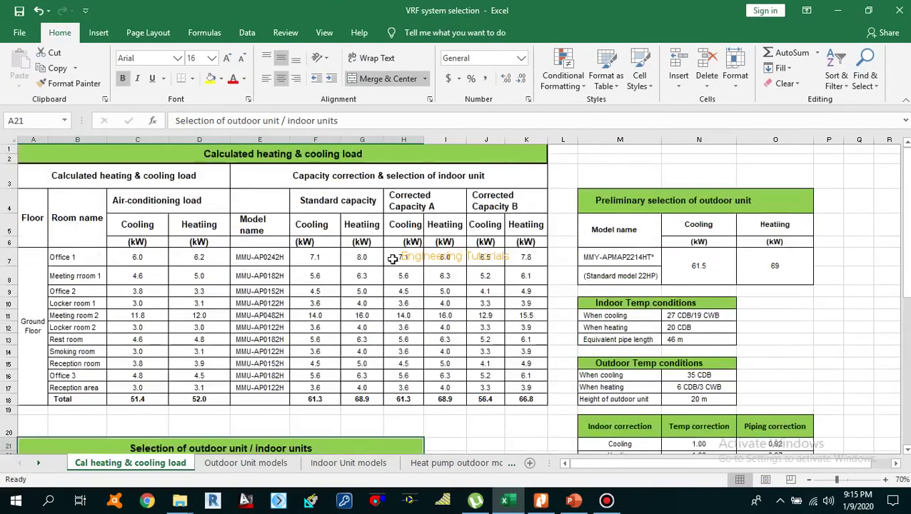
scroll(455, 308, "down", 5)
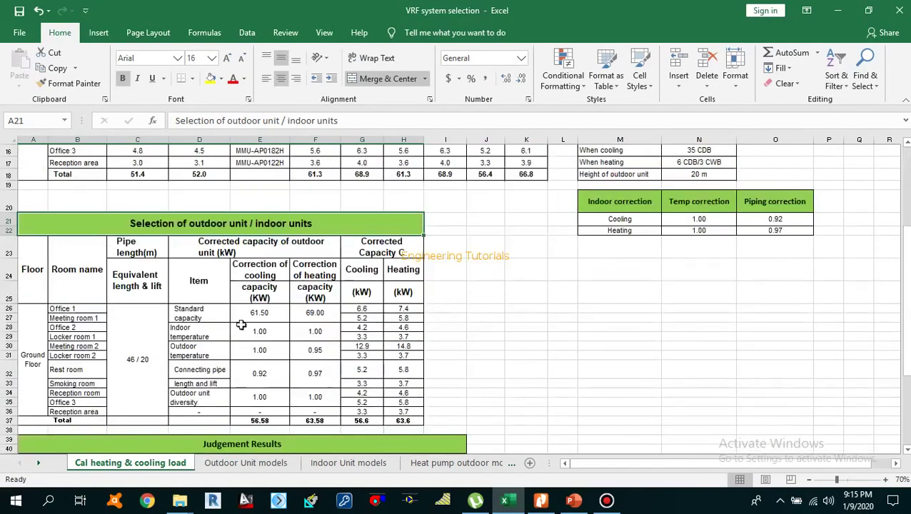
left_click(227, 313)
scroll(264, 350, "down", 1)
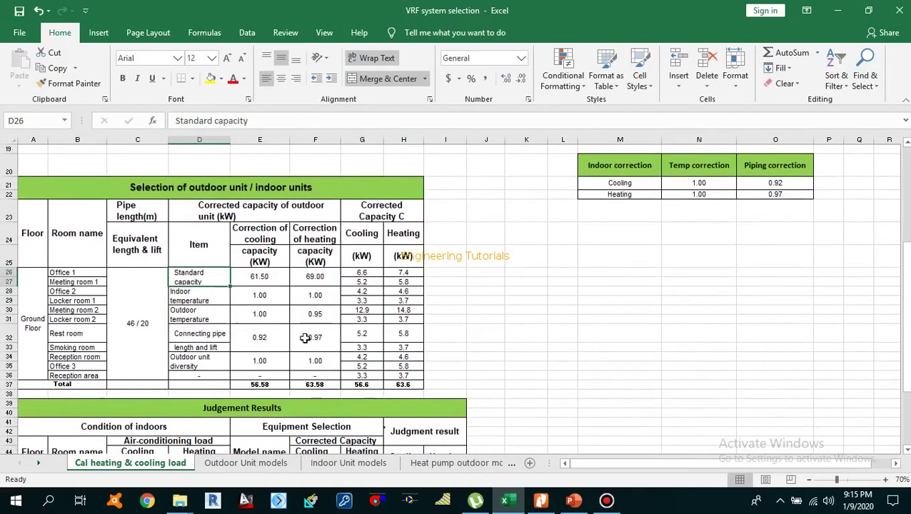
scroll(336, 386, "down", 1)
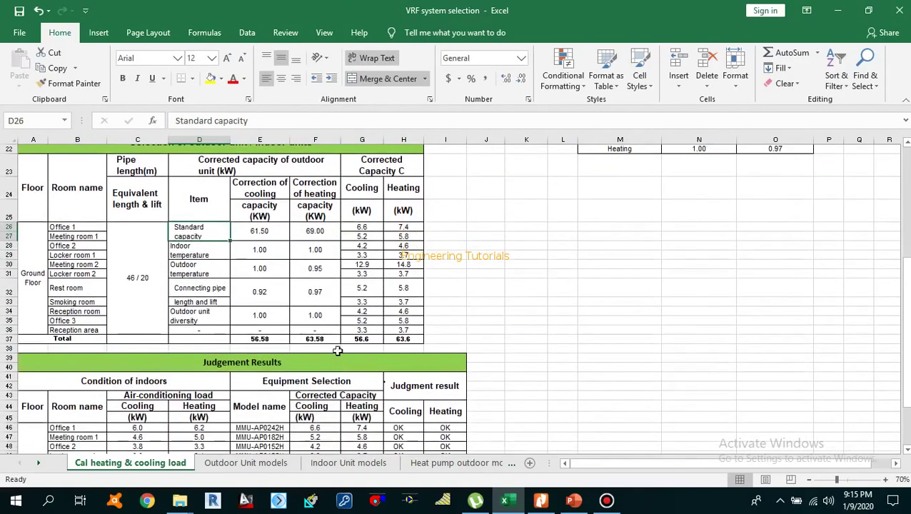
left_click(266, 248)
scroll(293, 334, "up", 1)
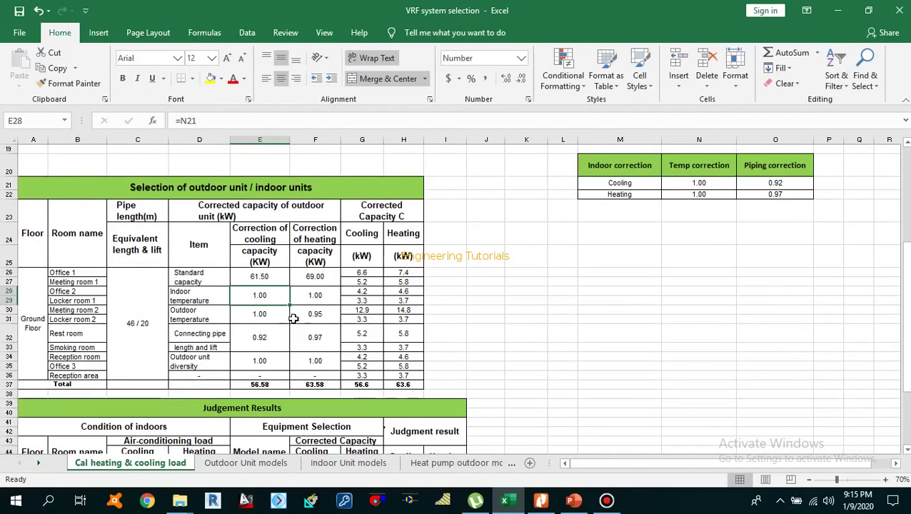
left_click_drag(183, 363, 293, 362)
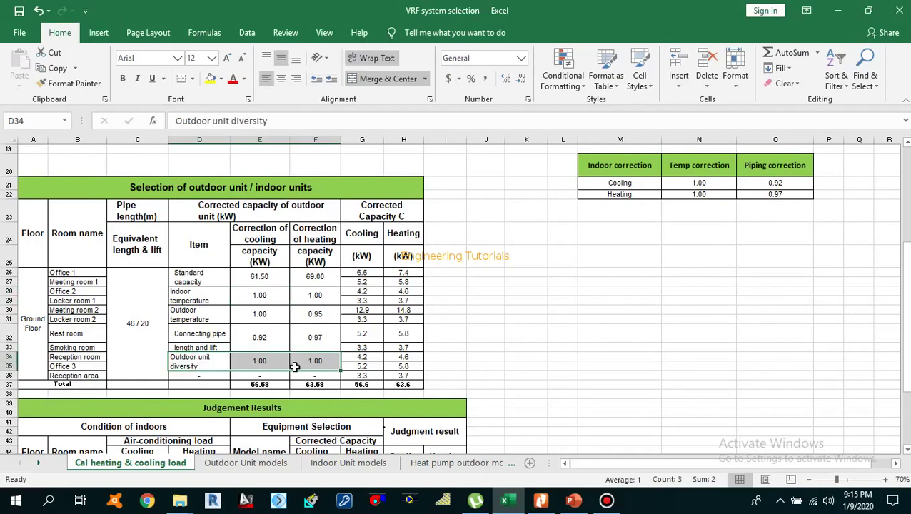
left_click(258, 361)
left_click(217, 292)
left_click(202, 275)
scroll(203, 275, "up", 2)
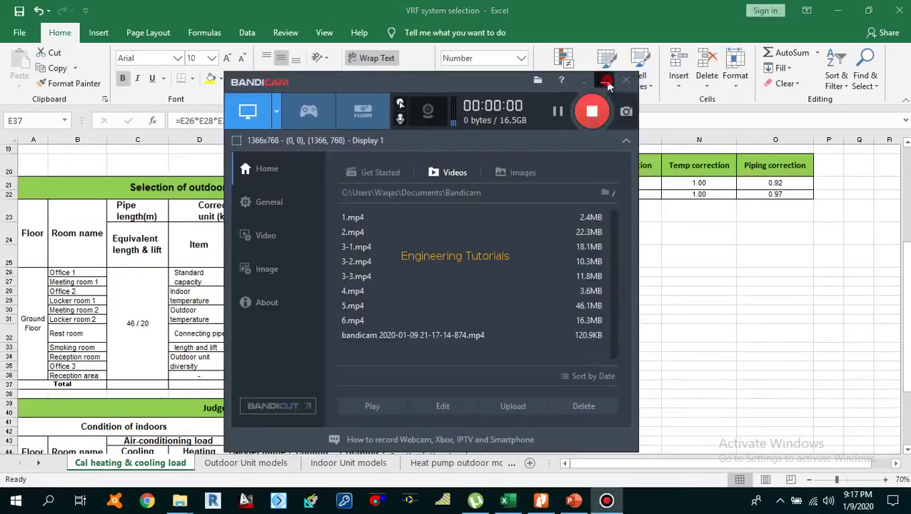
left_click(606, 83)
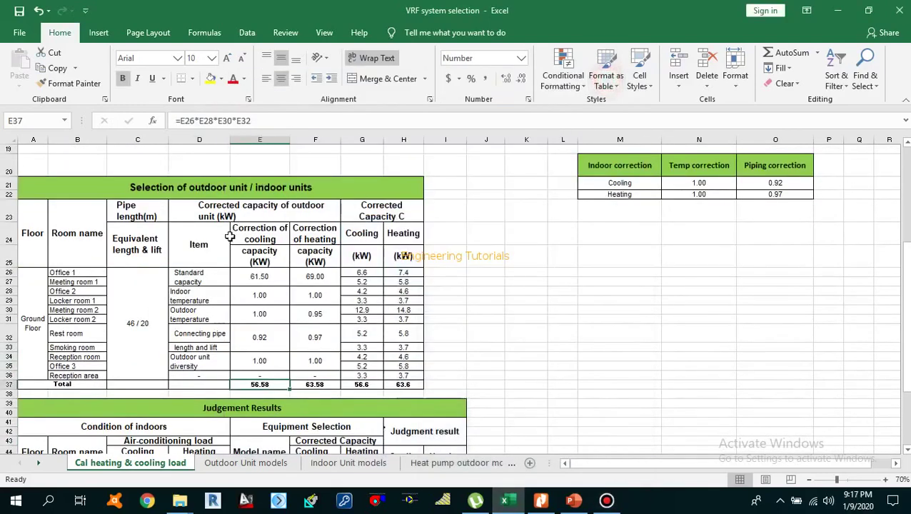
left_click(201, 189)
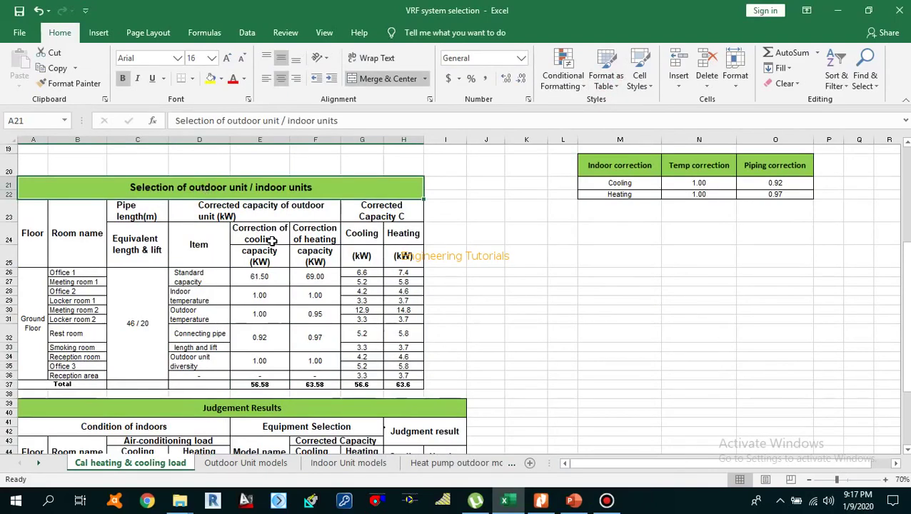
left_click(236, 253)
left_click(191, 180)
left_click(264, 278)
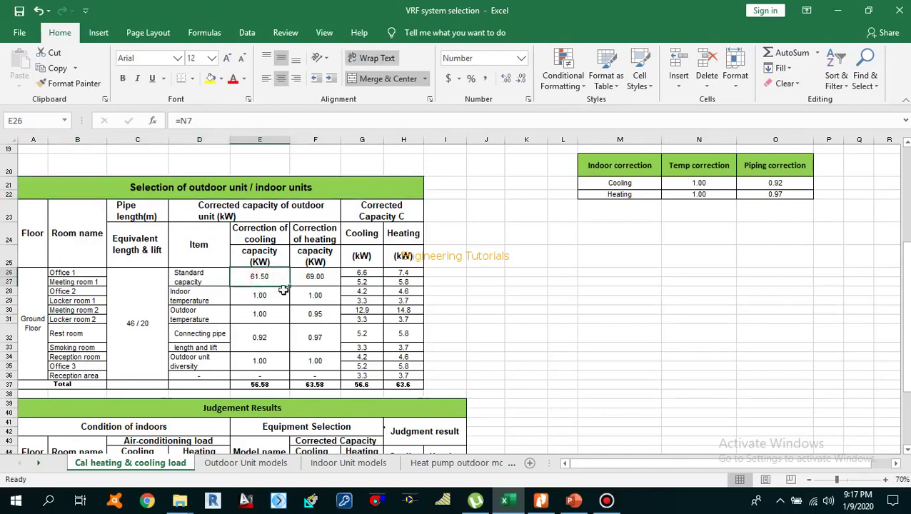
left_click(264, 234)
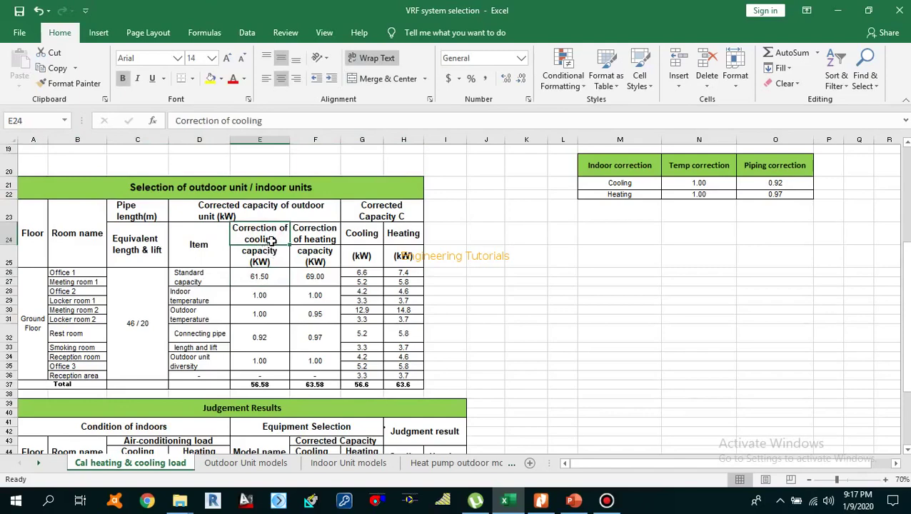
left_click(300, 233)
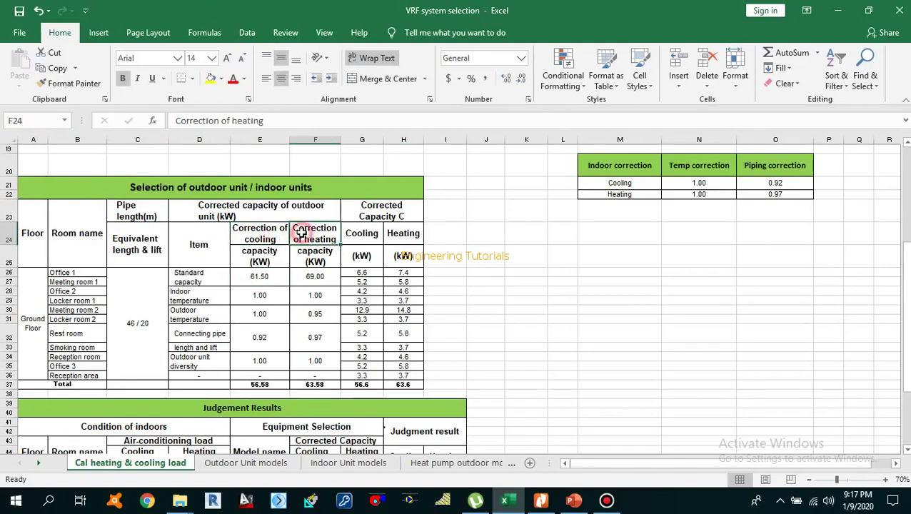
left_click(268, 234)
left_click(318, 234)
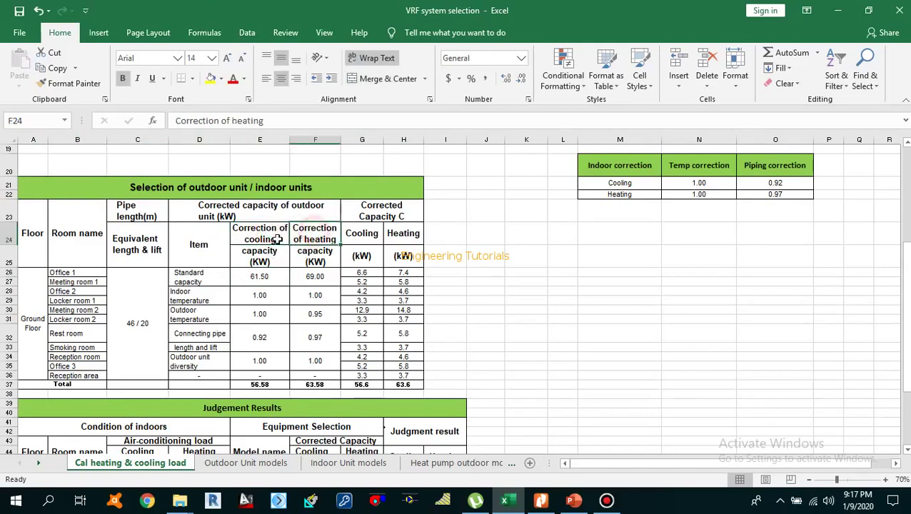
left_click(270, 279)
Link E26 to =N7 and verify the E37 total formula =E26*E28*E30*E32.
type("=N7")
key("ctrl+Return")
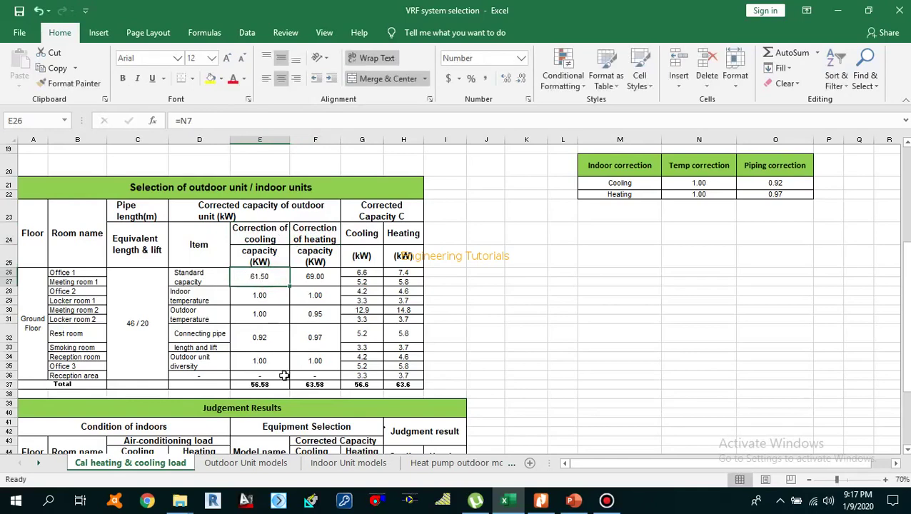
double_click(265, 384)
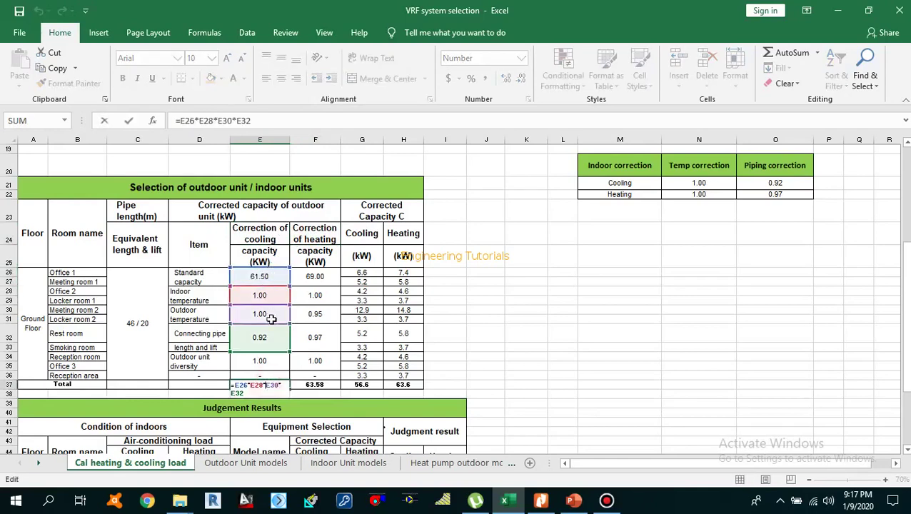
key("Escape")
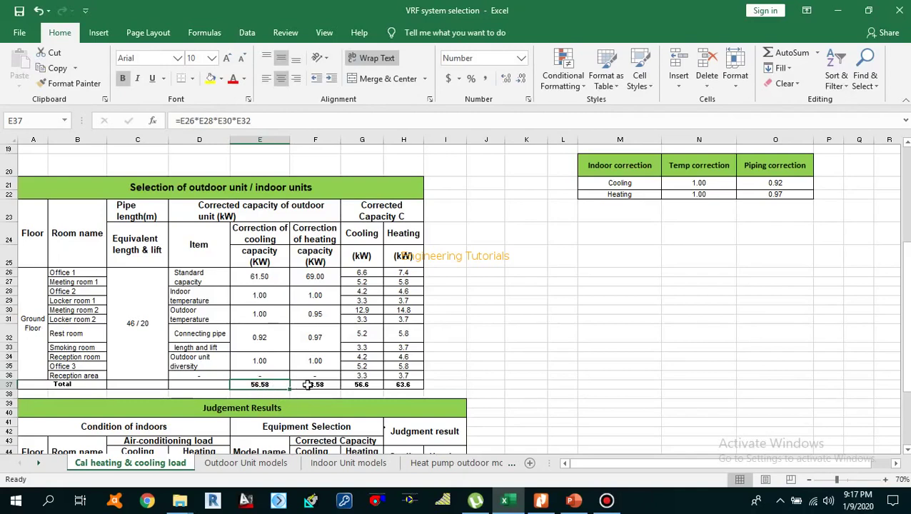
double_click(272, 384)
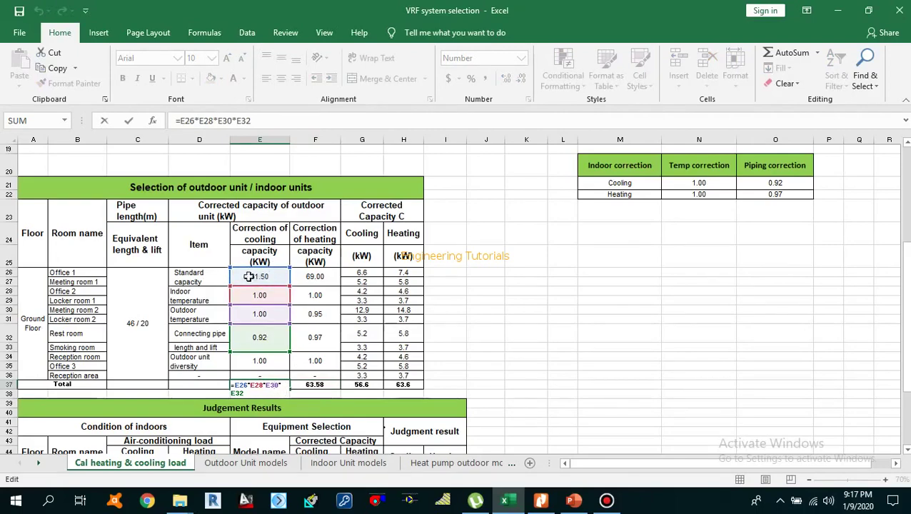
scroll(689, 255, "up", 1)
scroll(688, 256, "up", 4)
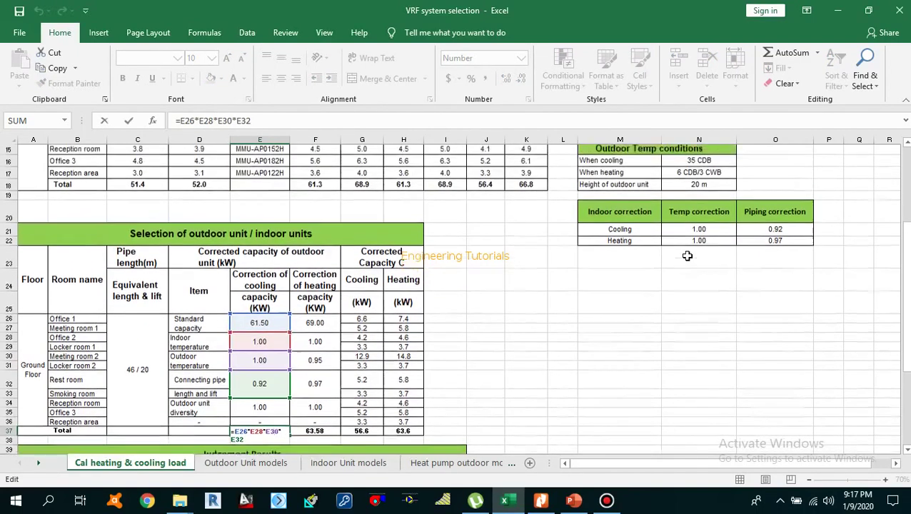
scroll(686, 256, "up", 1)
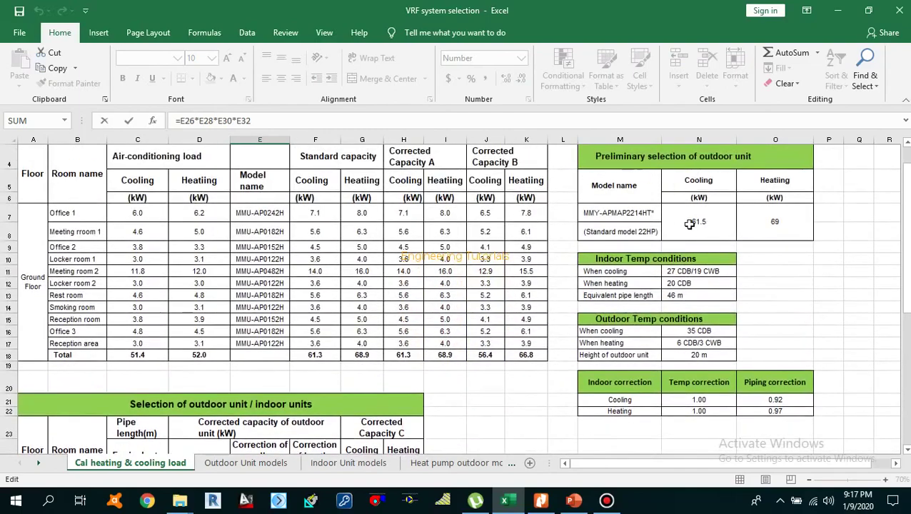
scroll(690, 236, "down", 4)
left_click(643, 336)
scroll(686, 300, "up", 5)
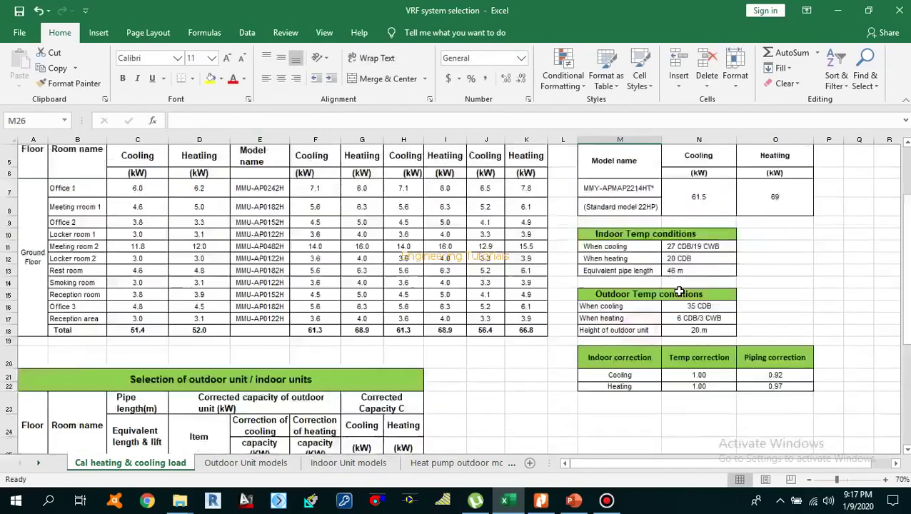
Inspect the 61.5 kW and 69 kW sources in N7 and O7, then recheck E26.
left_click(719, 275)
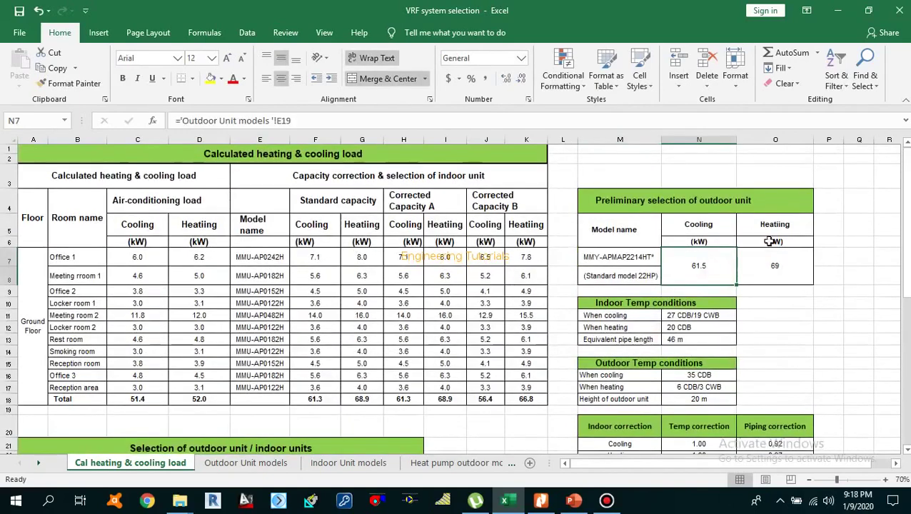
left_click(775, 268)
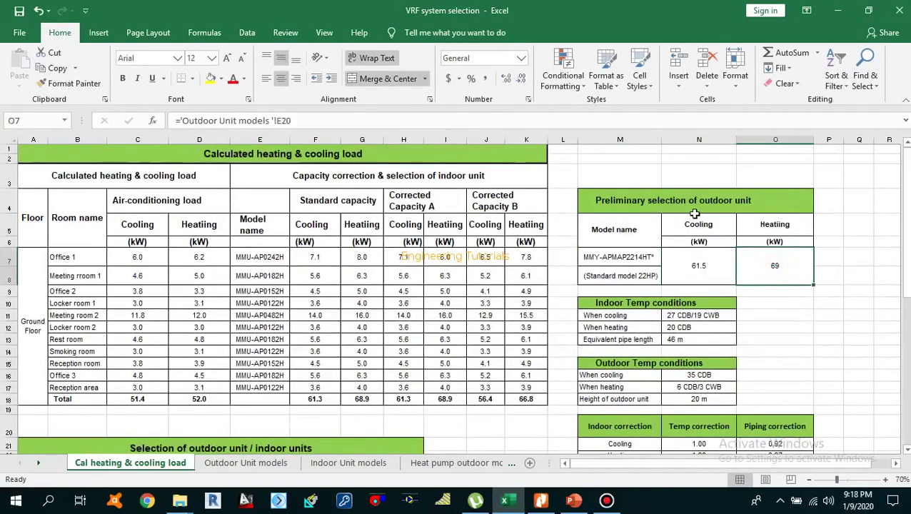
scroll(783, 298, "down", 1)
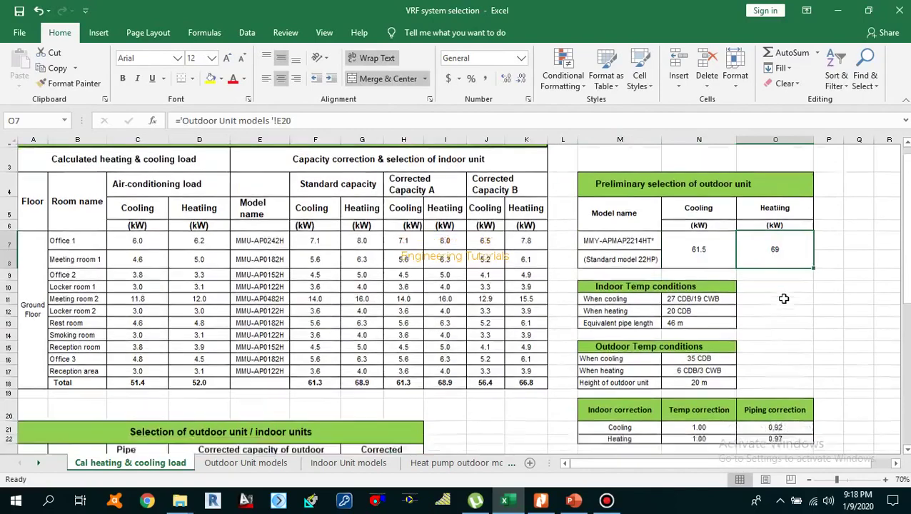
scroll(784, 298, "down", 3)
left_click(270, 349)
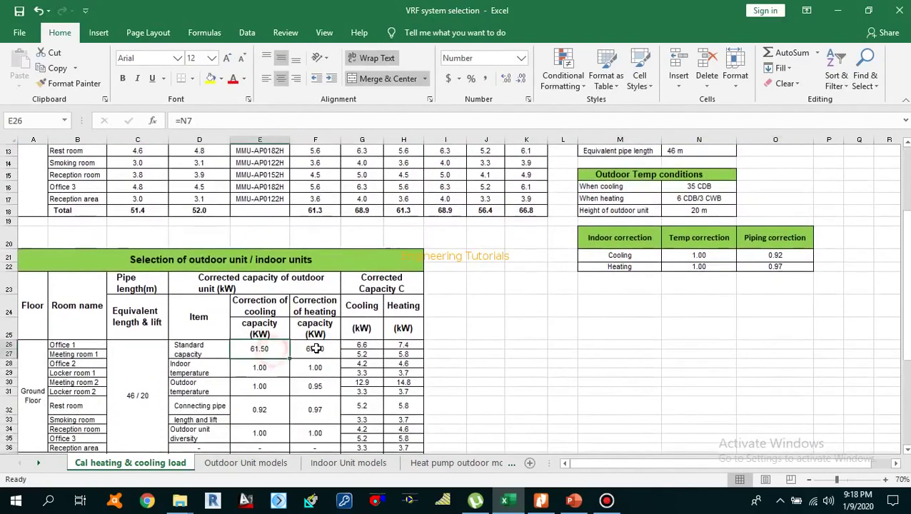
scroll(316, 348, "down", 1)
left_click_drag(194, 314, 309, 314)
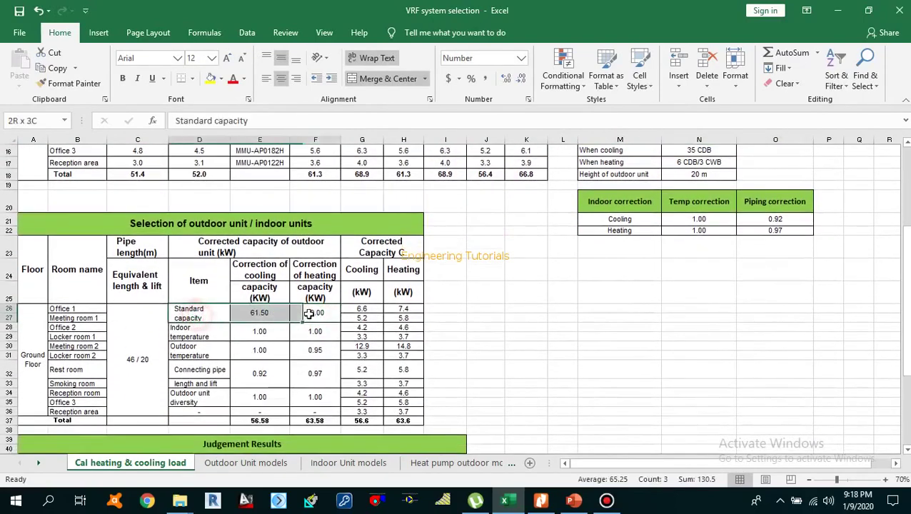
scroll(743, 235, "up", 5)
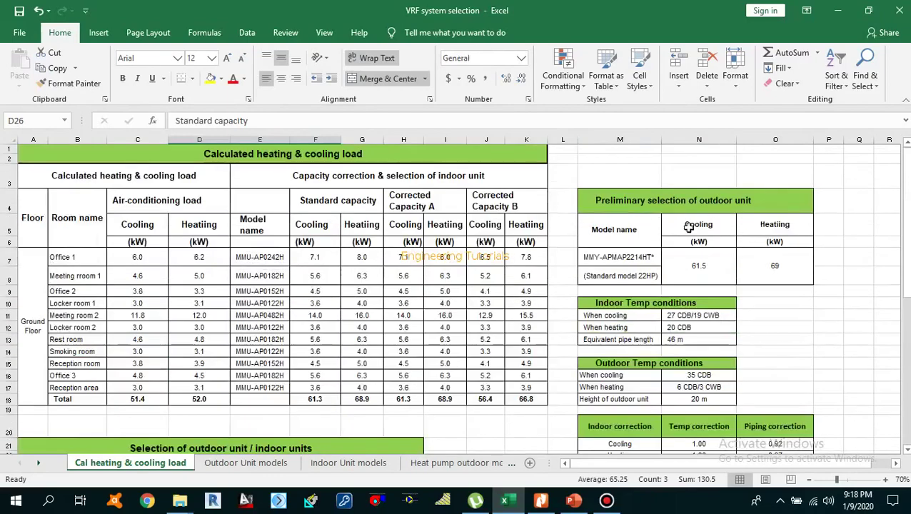
scroll(640, 310, "down", 4)
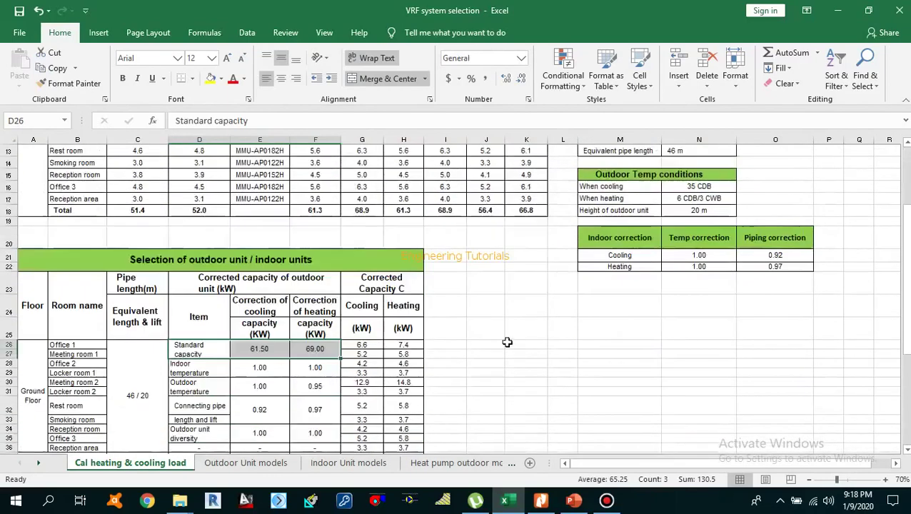
scroll(248, 380, "down", 1)
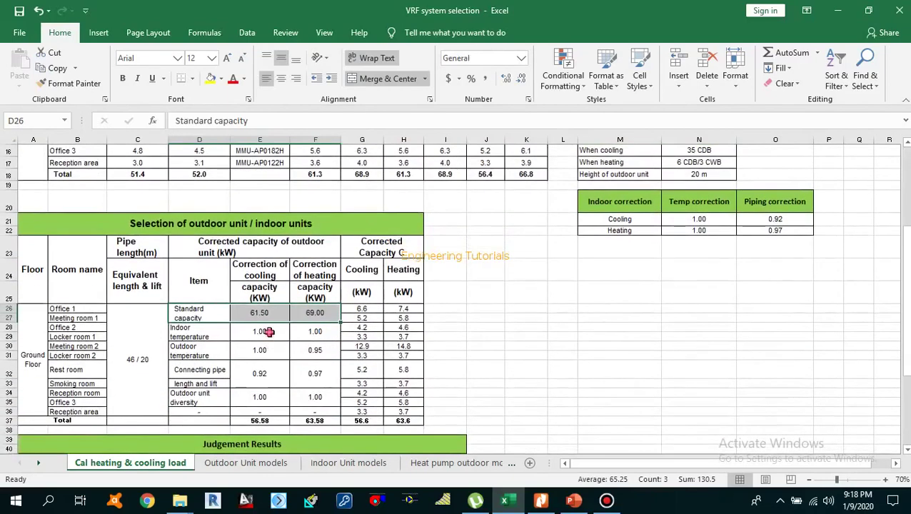
left_click(270, 334)
scroll(271, 350, "down", 1)
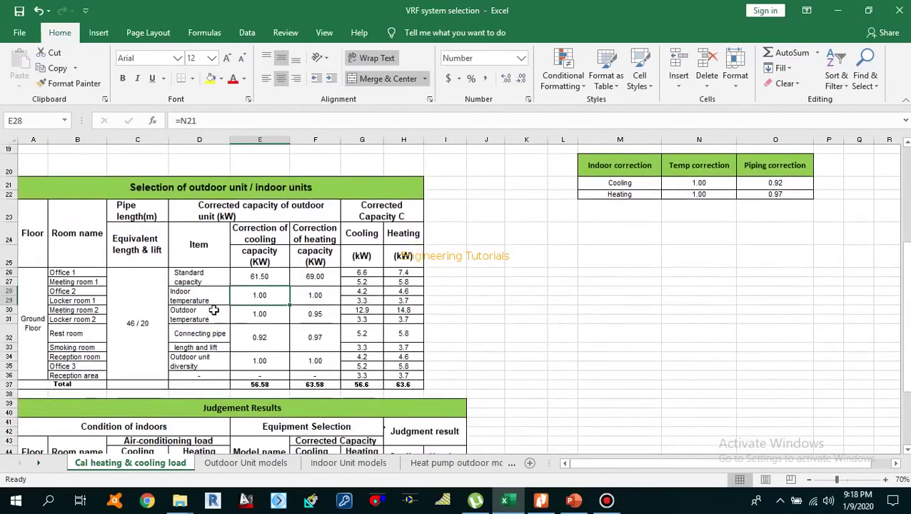
left_click_drag(195, 298, 202, 364)
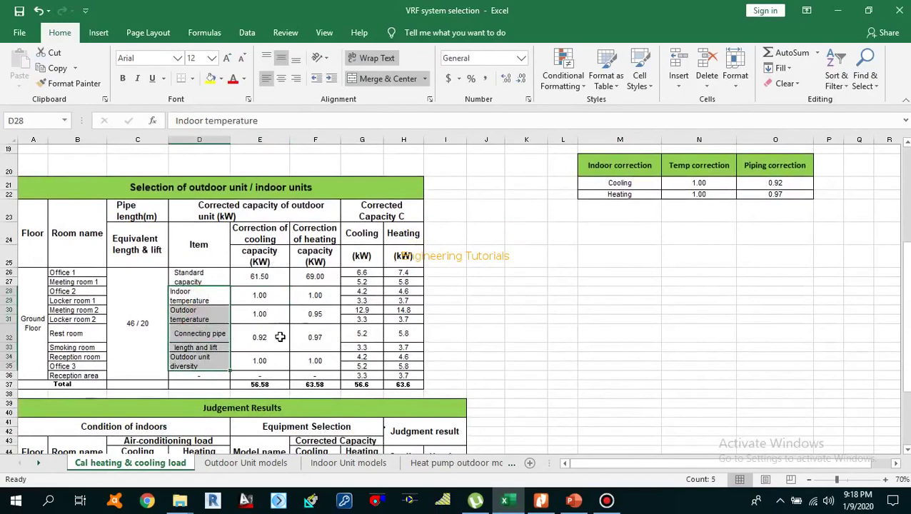
left_click(201, 295)
left_click(207, 316)
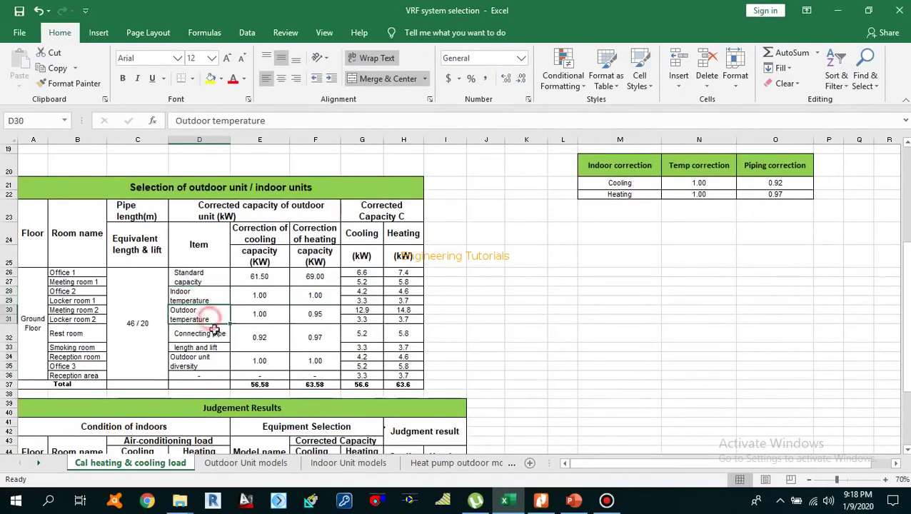
left_click(216, 337)
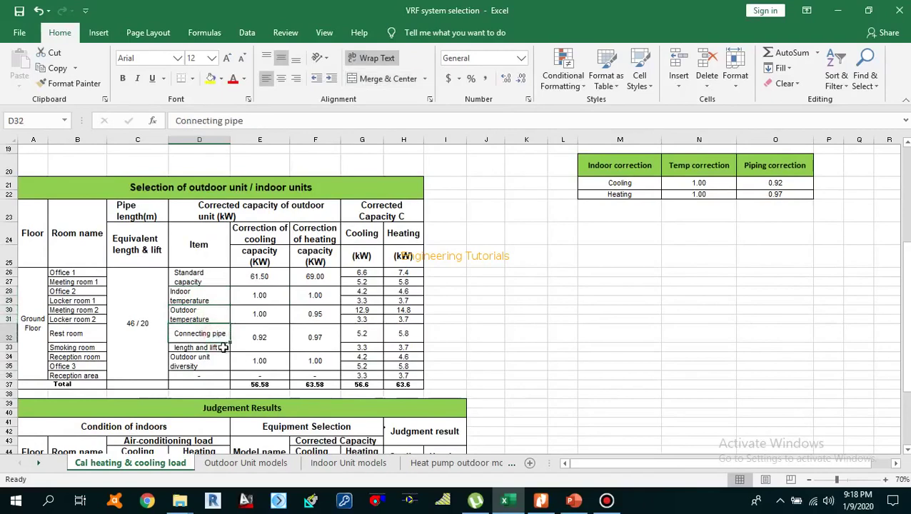
left_click(216, 348)
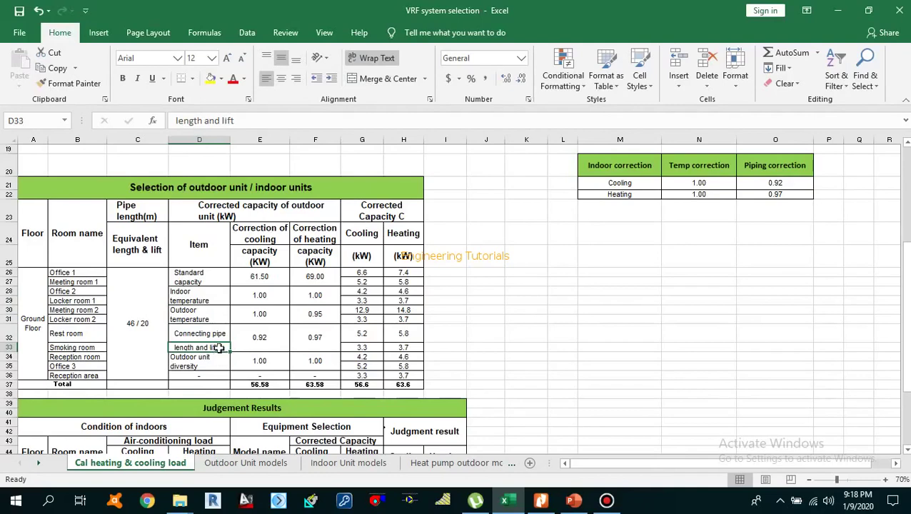
Review the connecting pipe and outdoor unit diversity labels and the cooling correction factor values.
left_click(207, 334)
left_click(211, 345)
left_click(214, 340)
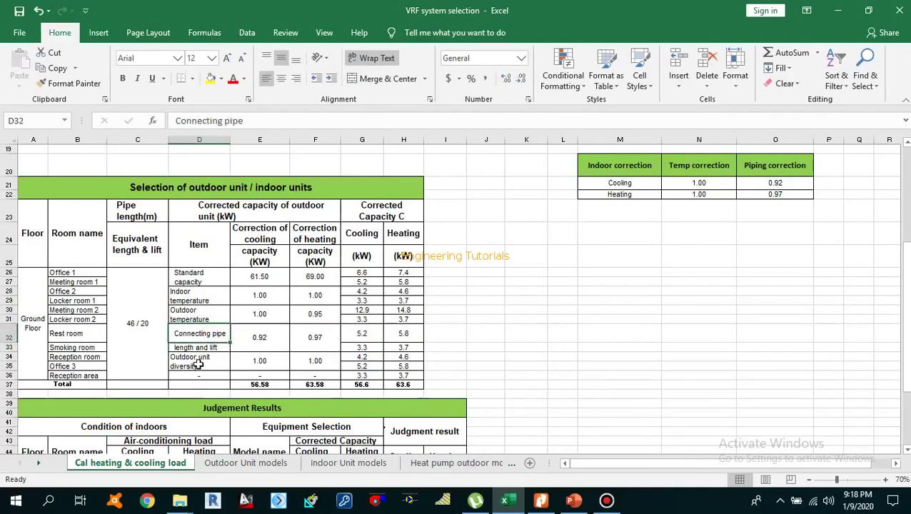
left_click(206, 361)
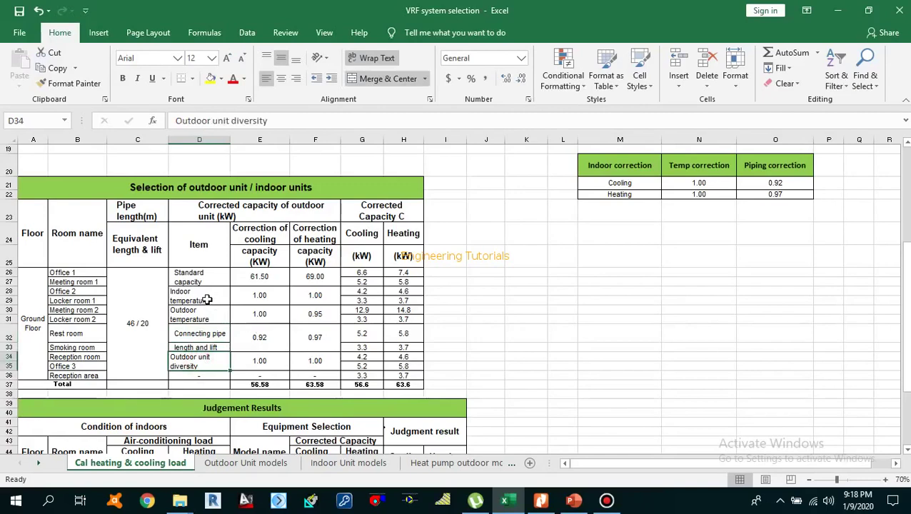
left_click_drag(207, 300, 203, 362)
left_click_drag(259, 295, 262, 360)
Check the standard cooling capacity source, the total cooling formula and the heating correction factors.
left_click(262, 278)
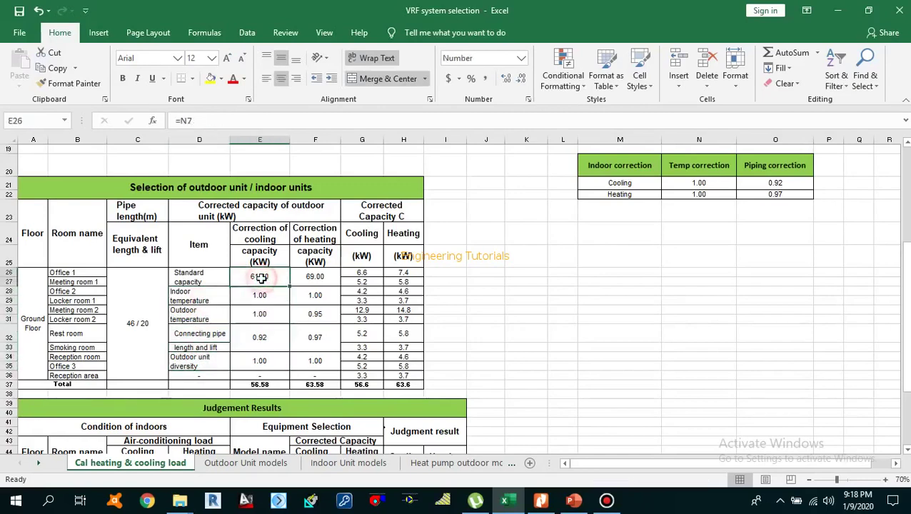
left_click(284, 384)
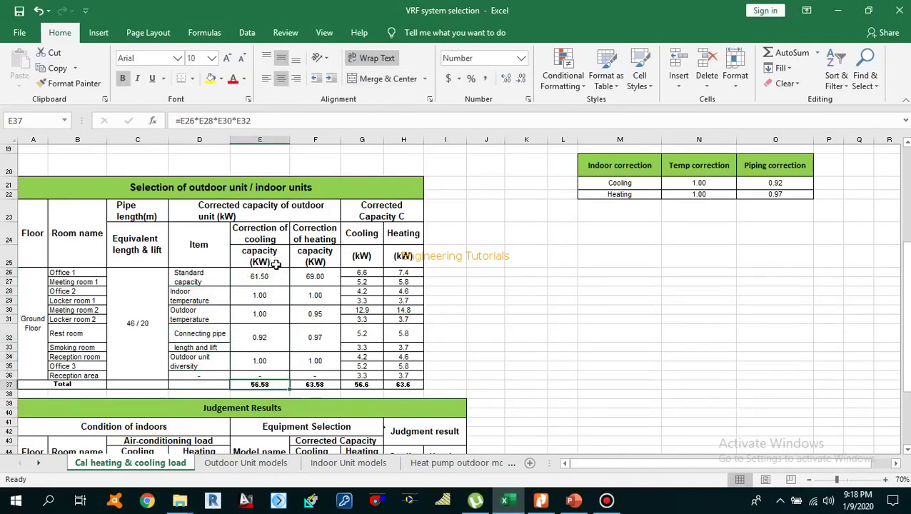
left_click(315, 334)
left_click_drag(317, 295, 318, 372)
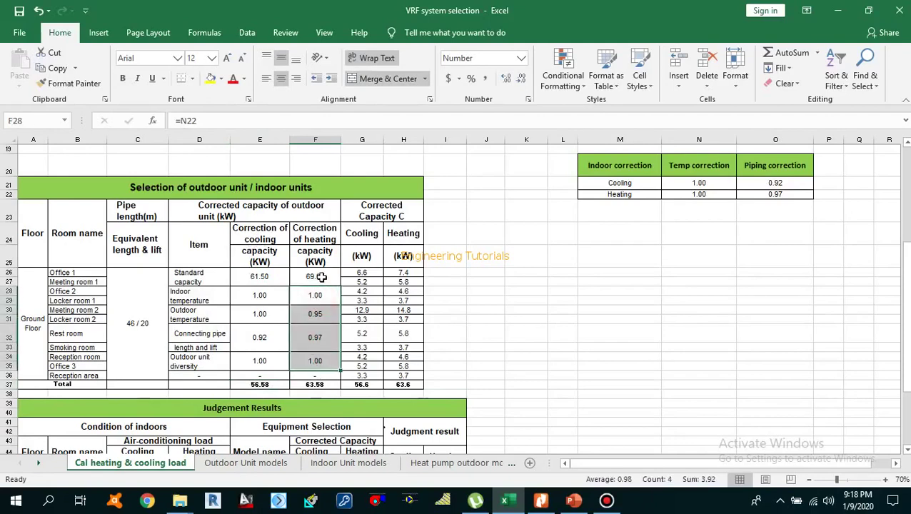
left_click(317, 277)
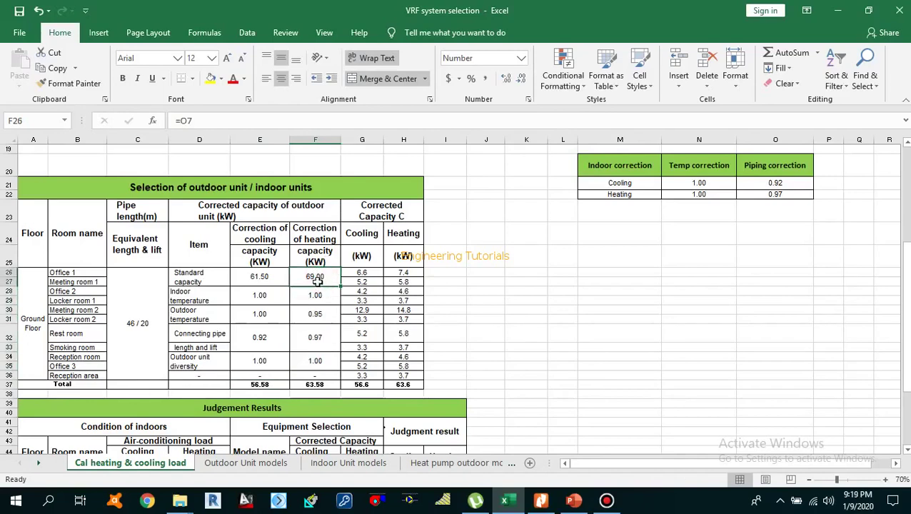
Review the standard capacity row and the cooling and heating total capacity formulas.
left_click_drag(190, 279, 319, 376)
left_click(315, 279)
left_click(324, 386)
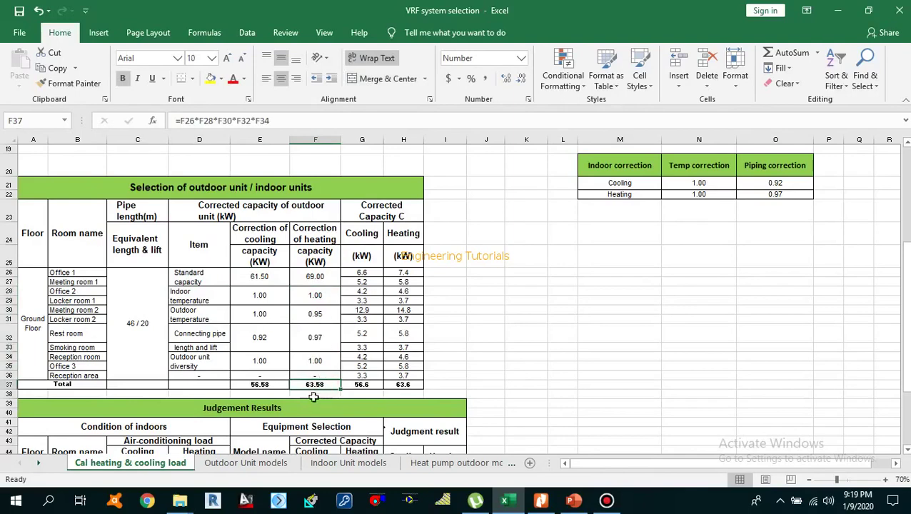
left_click_drag(266, 384, 300, 384)
left_click(269, 313)
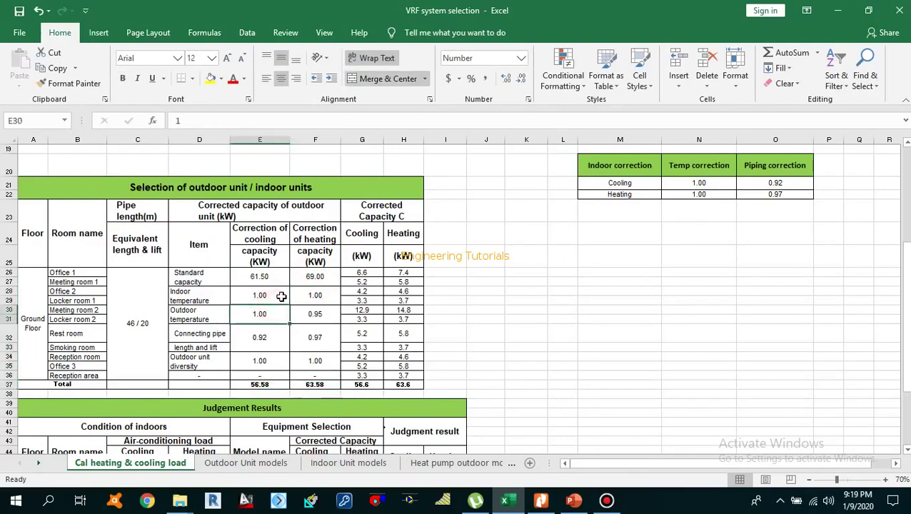
left_click_drag(265, 280, 315, 277)
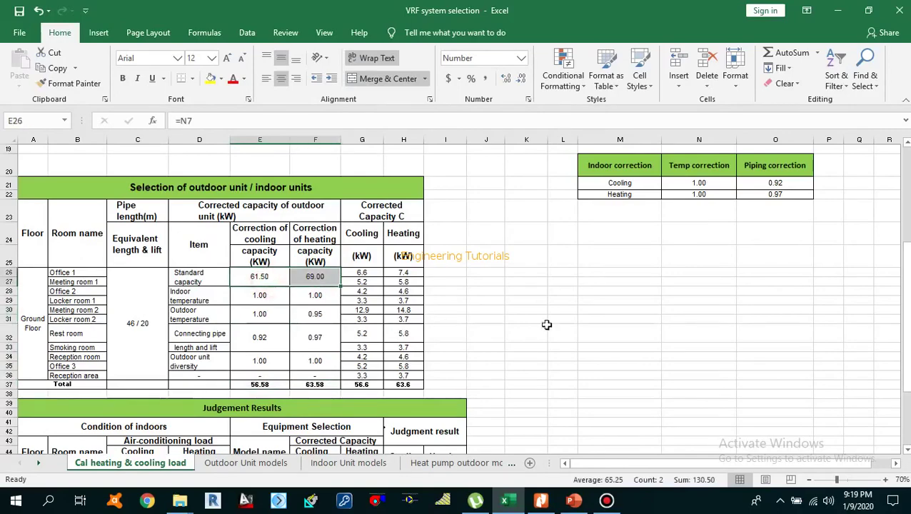
Trace the selected outdoor unit's cooling and heating capacities back to their source cells.
scroll(545, 323, "up", 3)
scroll(773, 275, "up", 3)
left_click(686, 228)
left_click(777, 221)
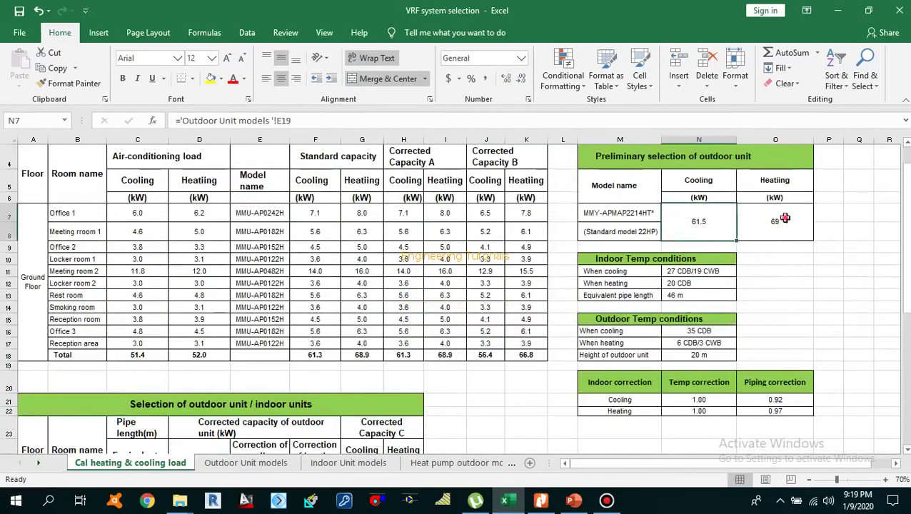
scroll(701, 324, "down", 4)
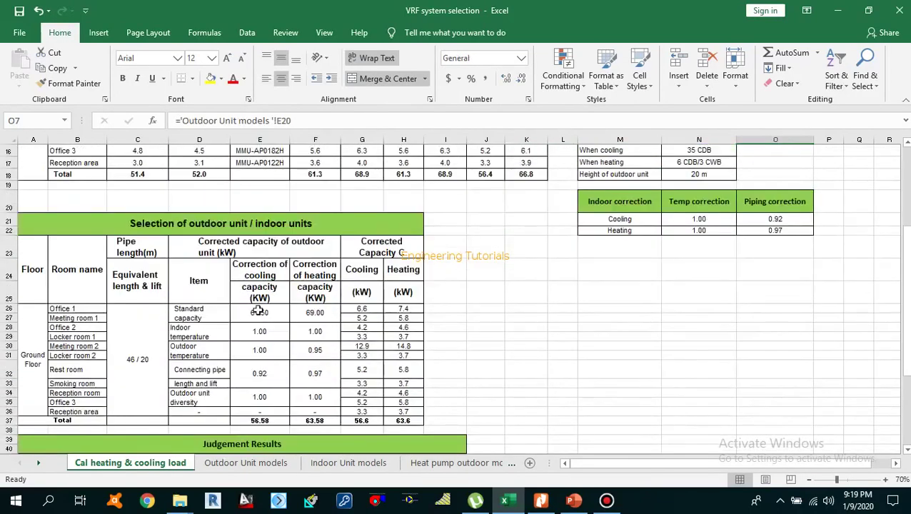
left_click_drag(259, 313, 297, 315)
left_click(254, 335)
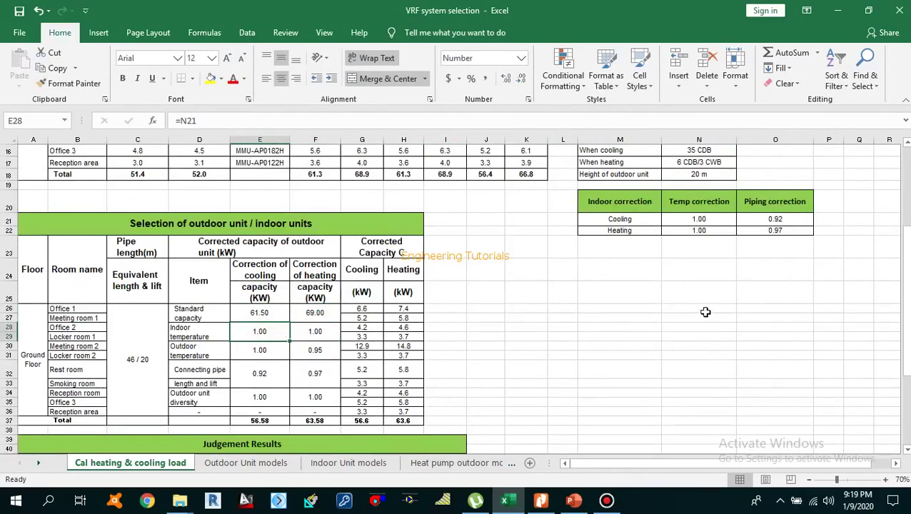
Check the indoor temperature cooling and heating correction values and their links.
scroll(705, 312, "up", 1)
left_click_drag(699, 254, 696, 266)
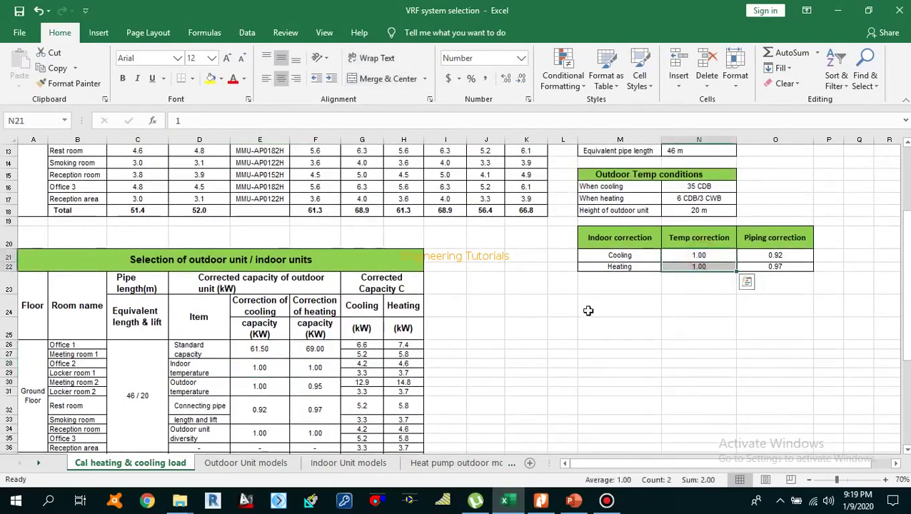
left_click(699, 282)
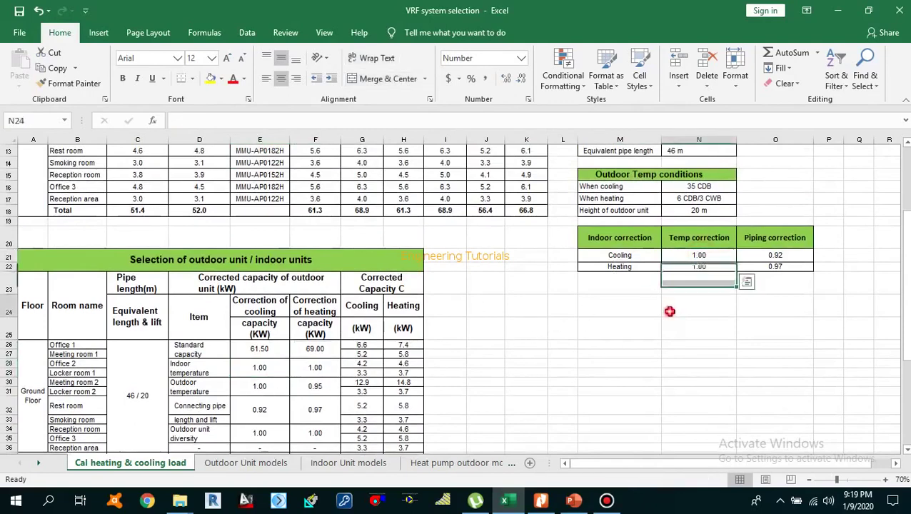
left_click_drag(700, 256, 703, 267)
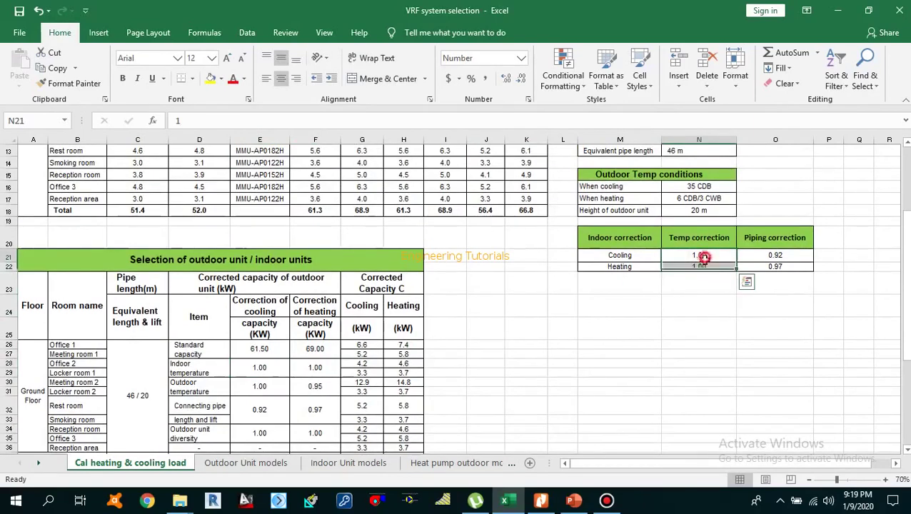
left_click(699, 267)
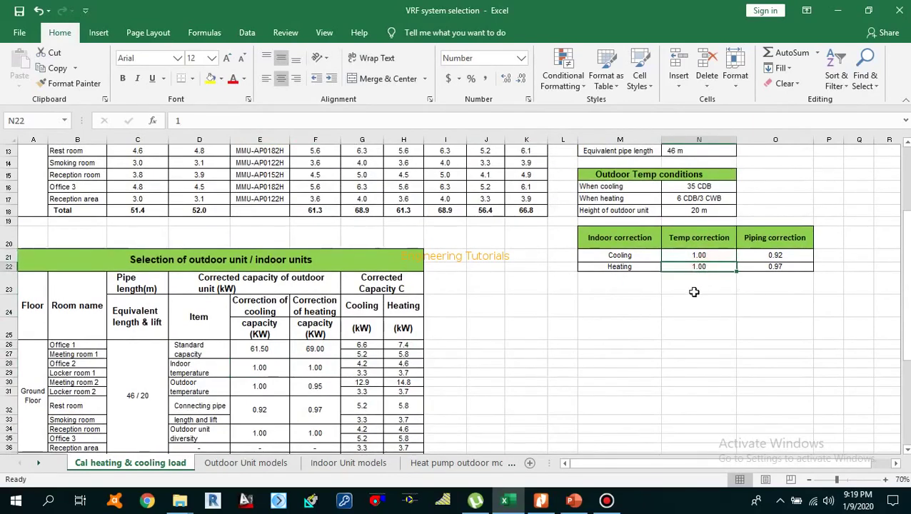
scroll(428, 353, "down", 1)
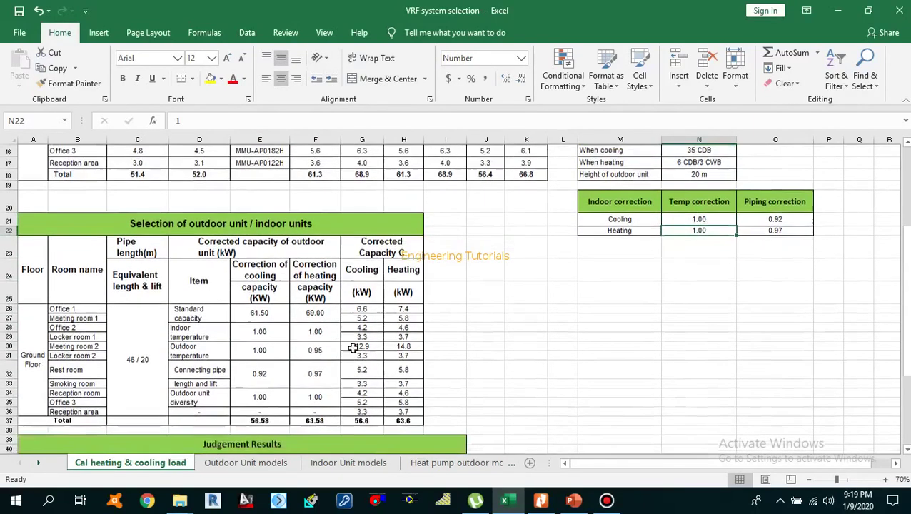
left_click(259, 333)
left_click(301, 333)
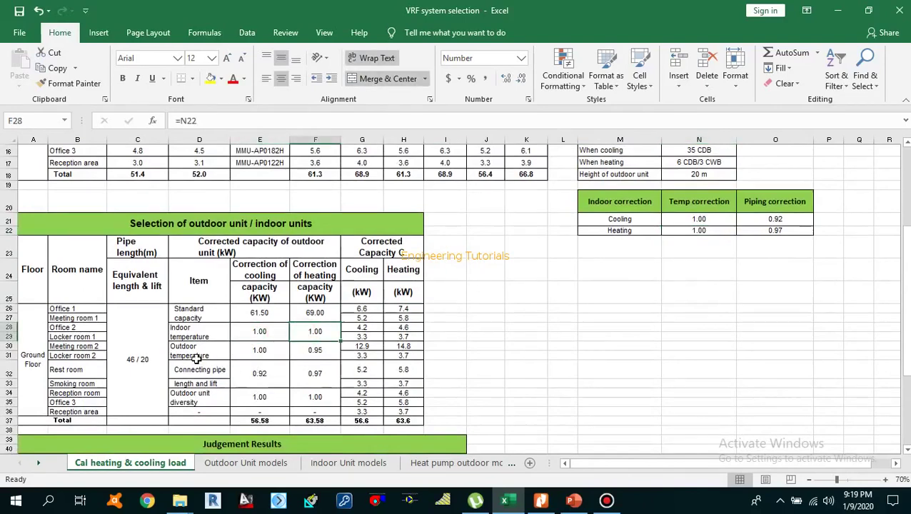
Inspect the outdoor temperature row and the connecting pipe length and lift correction links.
left_click_drag(200, 355, 300, 358)
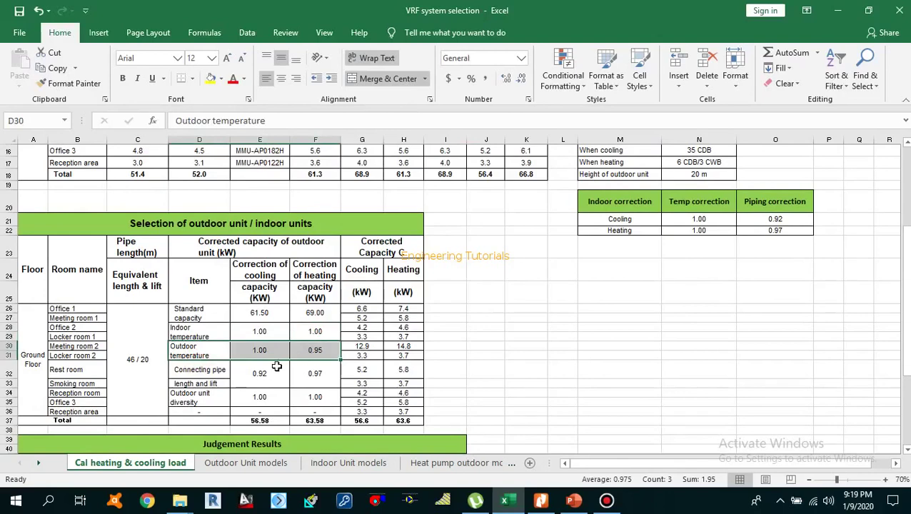
left_click(212, 374)
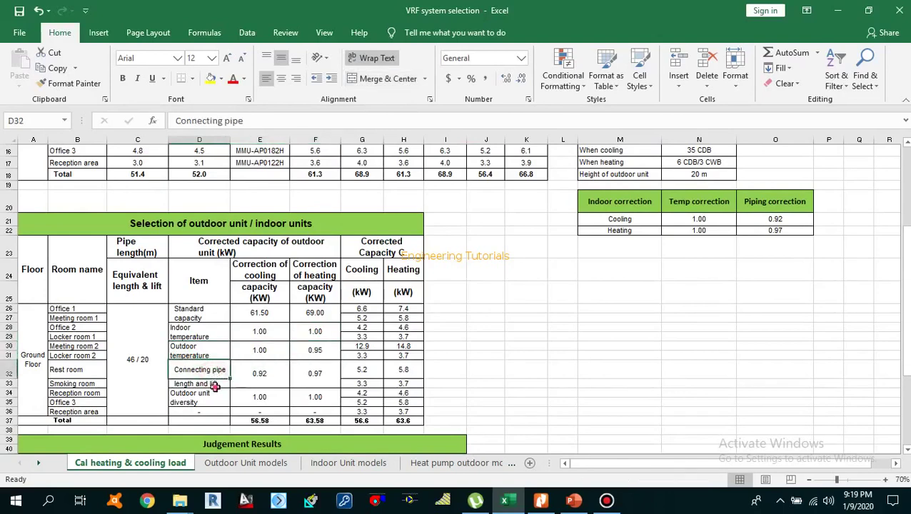
left_click(215, 386)
left_click(270, 375)
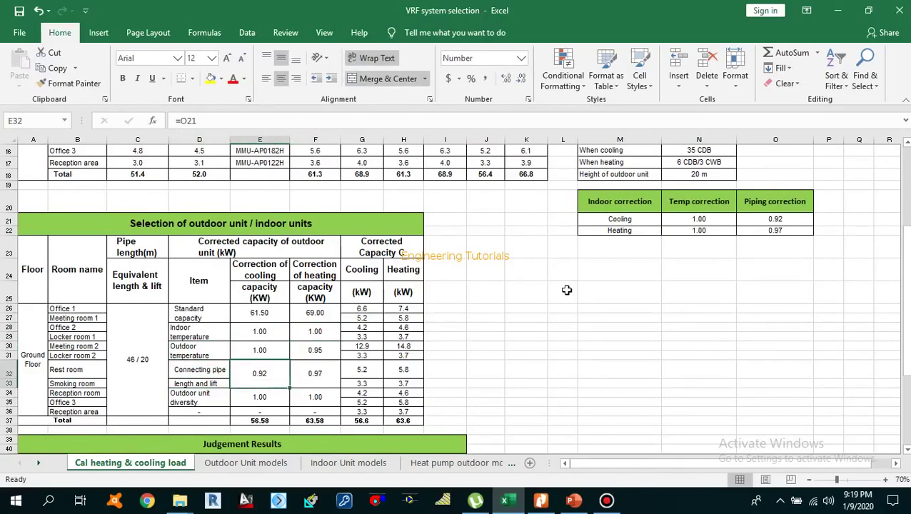
left_click(726, 261)
scroll(722, 277, "up", 3)
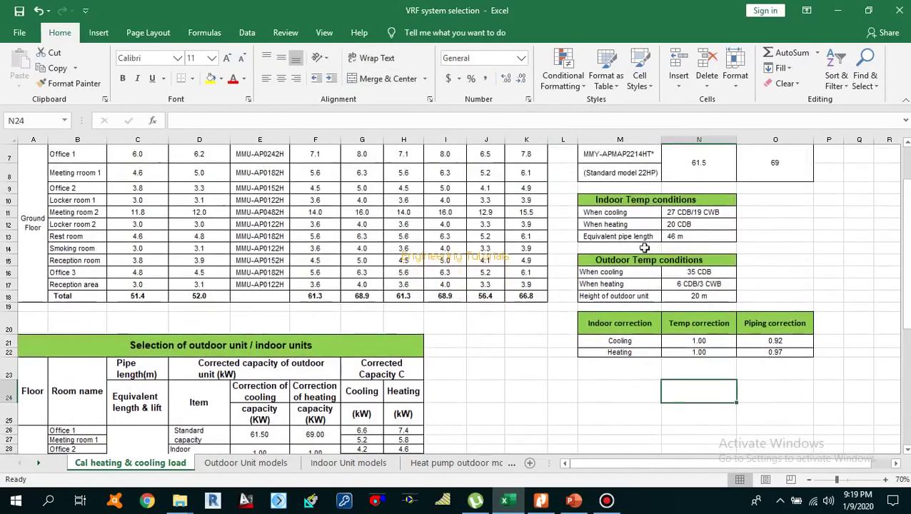
left_click_drag(643, 236, 684, 238)
scroll(667, 269, "down", 1)
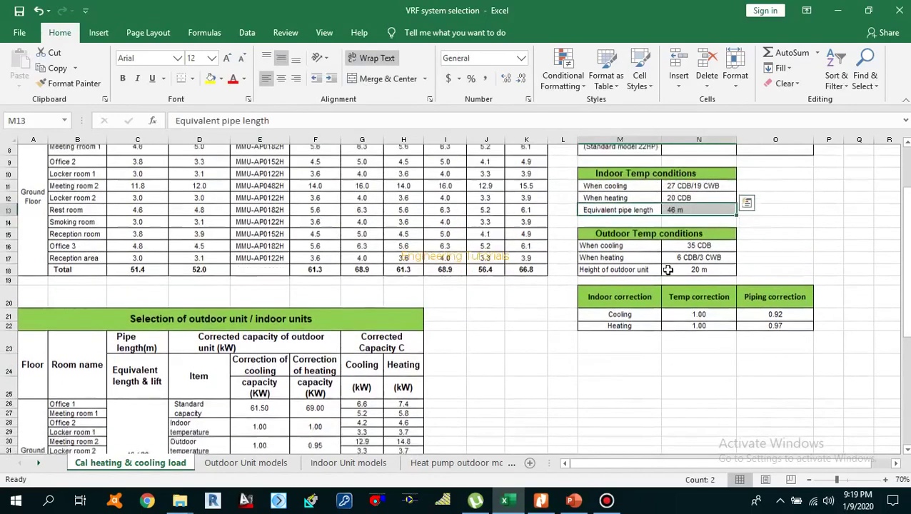
scroll(668, 270, "down", 1)
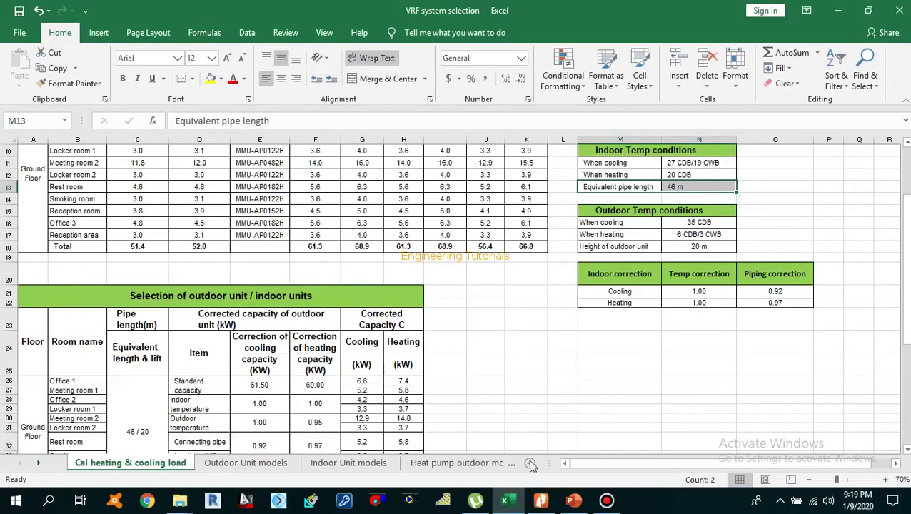
Glance at the 22HP system diagram PDF, then mark the outdoor unit height condition.
left_click(541, 500)
scroll(504, 362, "down", 1)
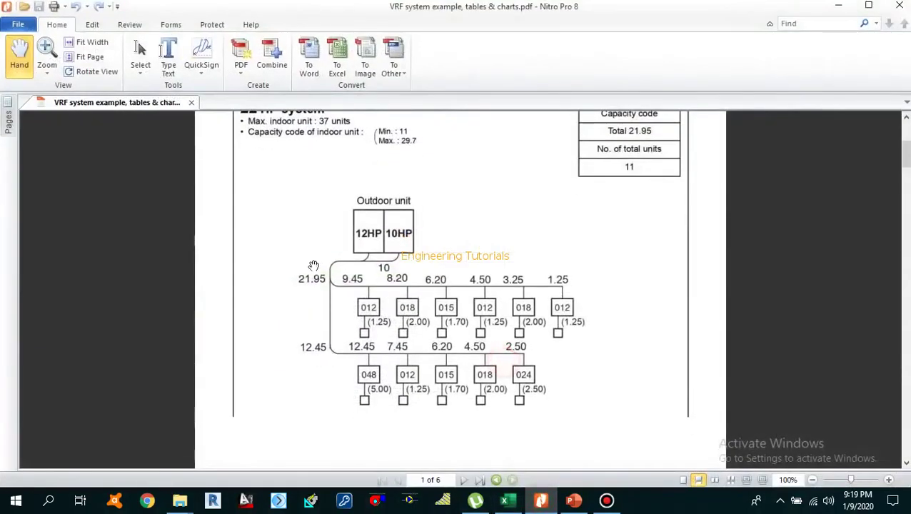
left_click(508, 501)
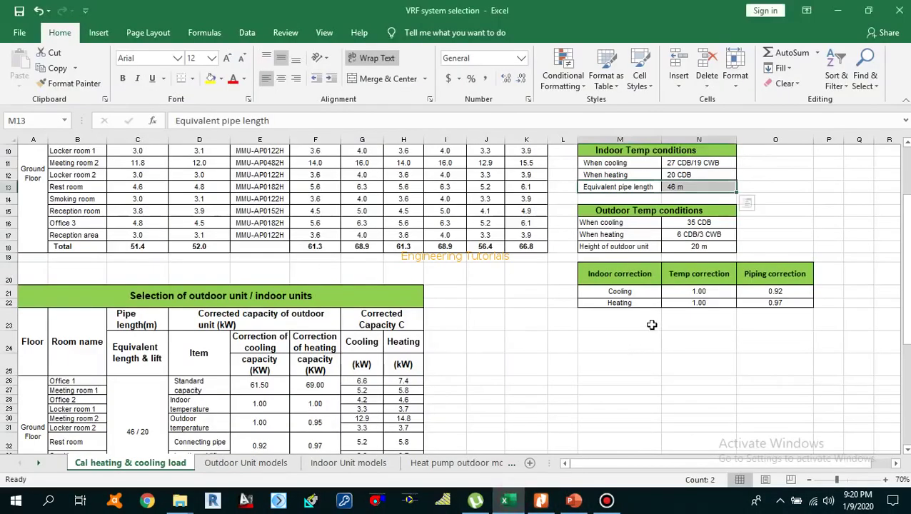
left_click(651, 322)
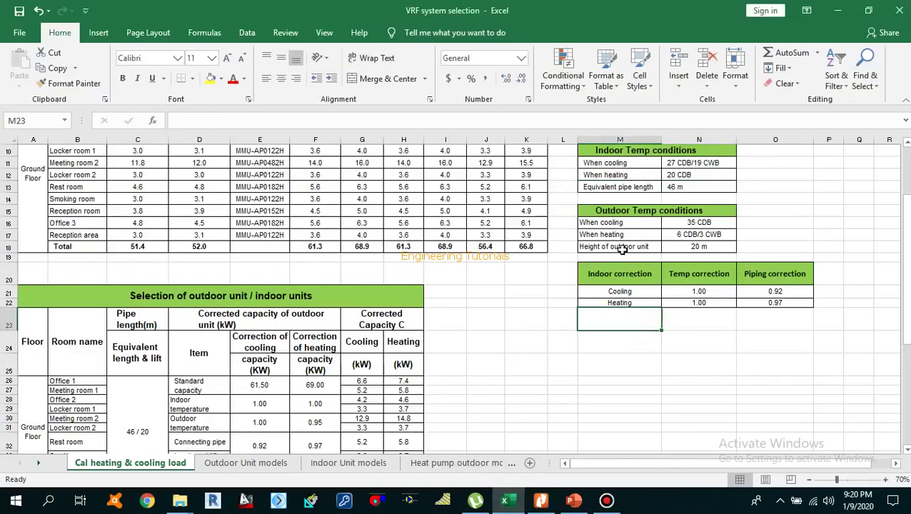
left_click_drag(622, 249, 707, 248)
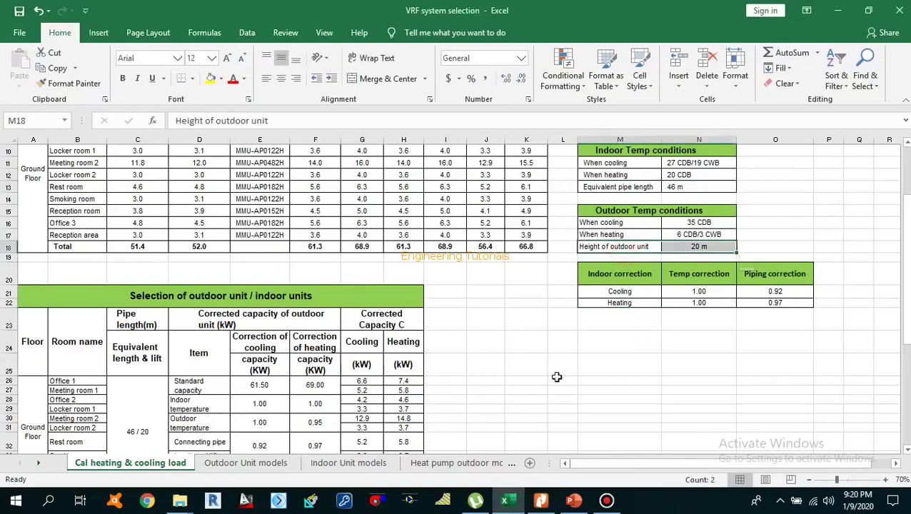
Check the 46 / 20 equivalent pipe length and lift value without changing it.
left_click(254, 381)
scroll(253, 381, "down", 2)
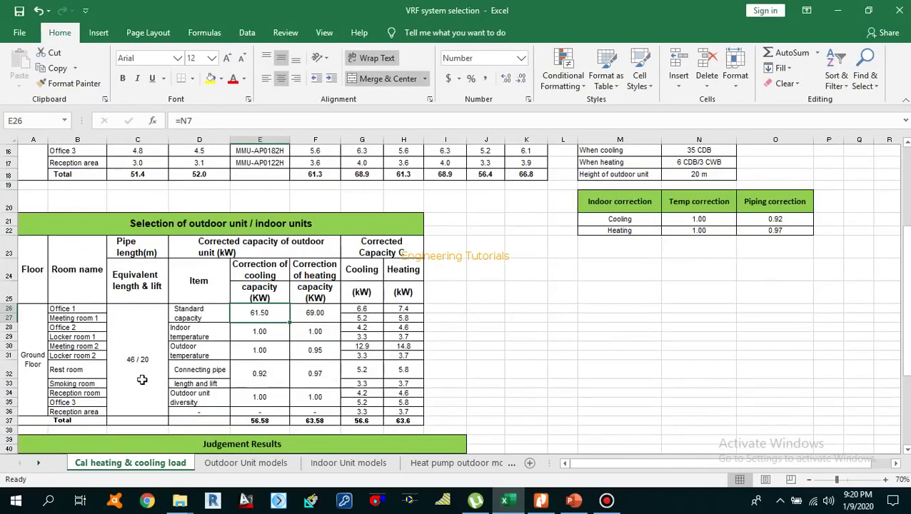
left_click(130, 362)
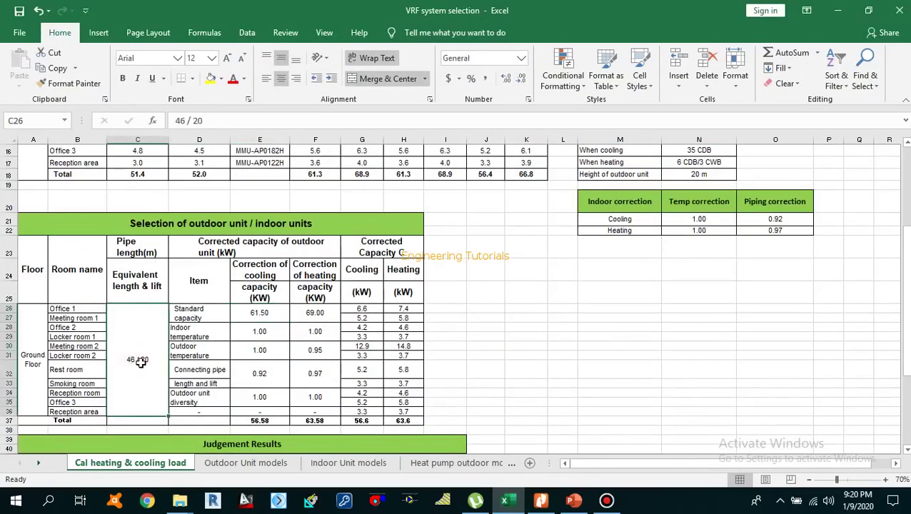
double_click(133, 359)
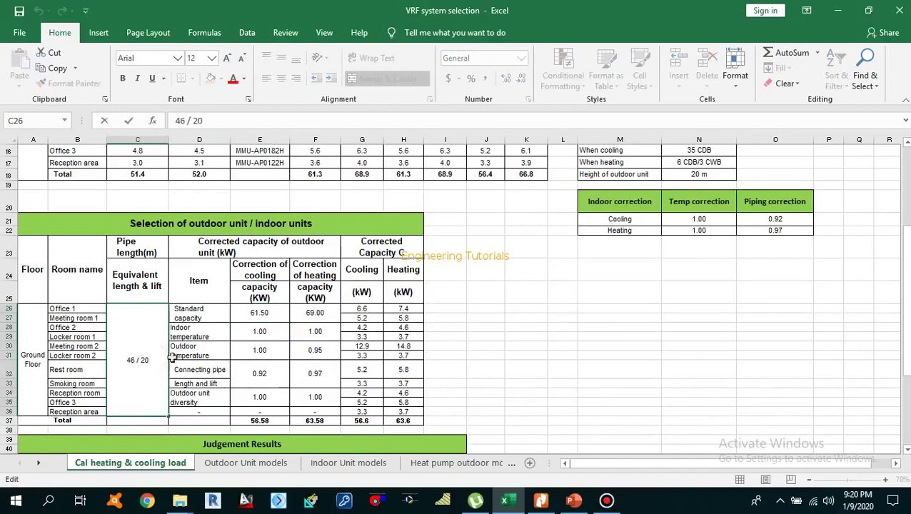
key("Escape")
Select the cooling and heating piping correction values in the correction table.
left_click(261, 372)
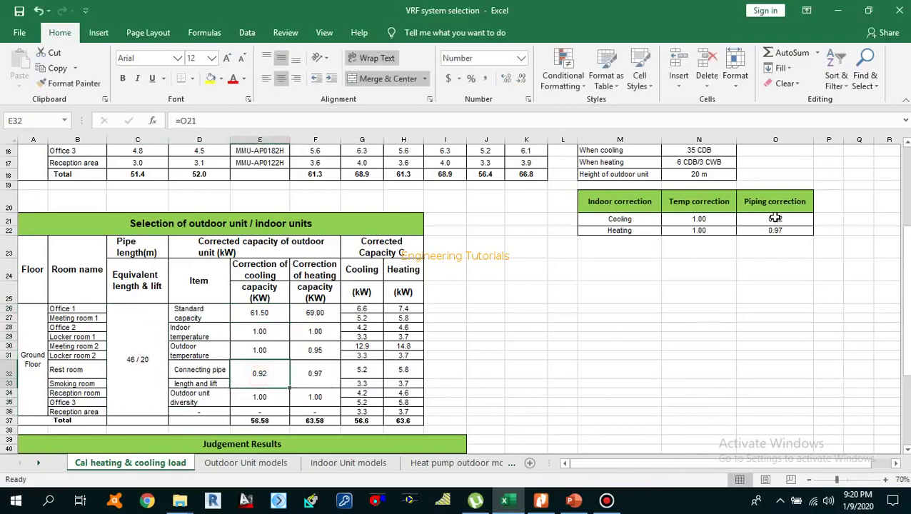
left_click_drag(775, 219, 777, 230)
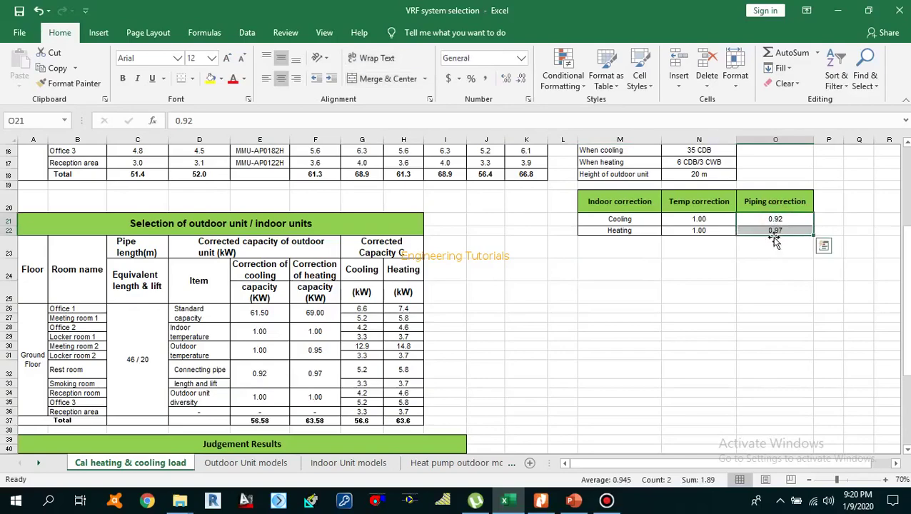
left_click(633, 221)
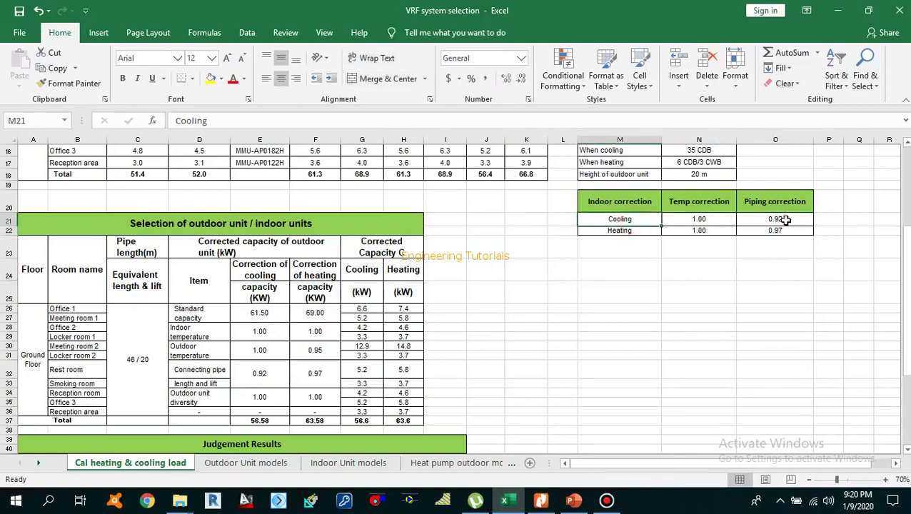
left_click(775, 219)
scroll(649, 281, "up", 5)
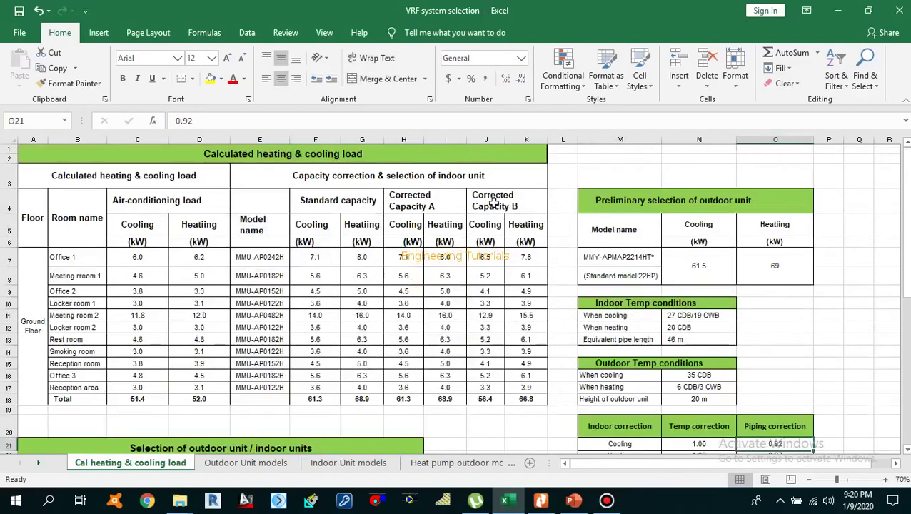
scroll(558, 367, "down", 3)
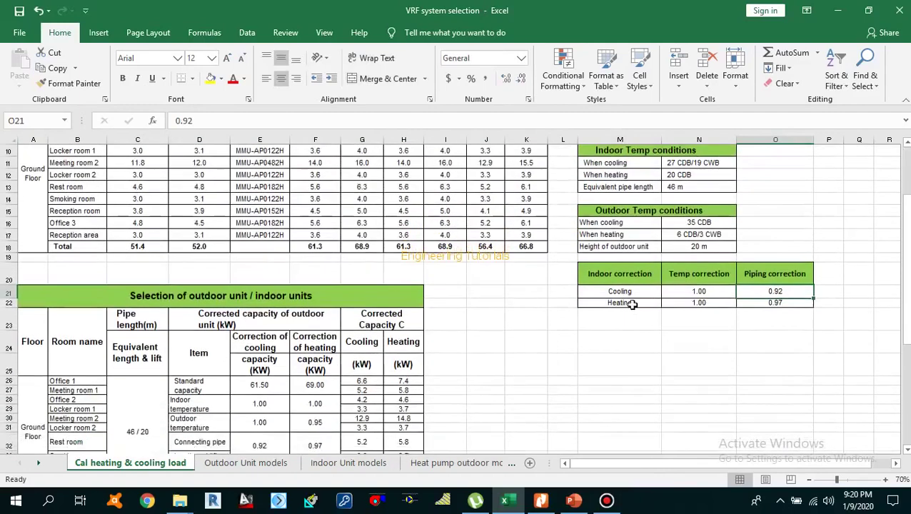
Confirm the 0.92 cooling and 0.97 heating piping corrections link to O21 and O22.
left_click(620, 291)
scroll(786, 286, "down", 1)
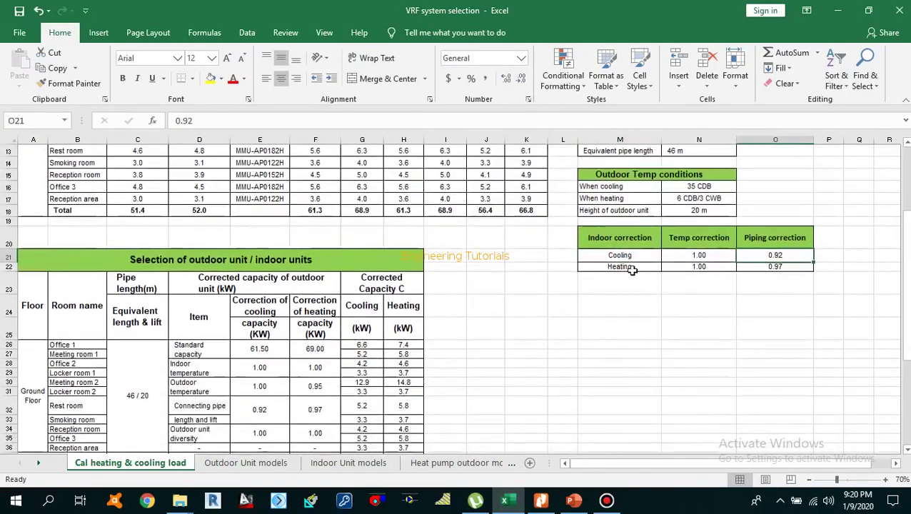
key("Down")
left_click(780, 270)
scroll(617, 350, "down", 1)
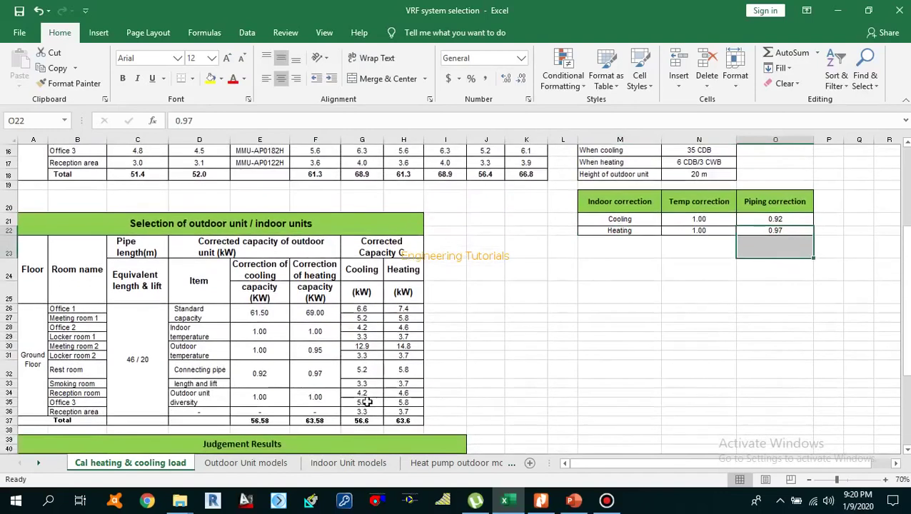
left_click(258, 373)
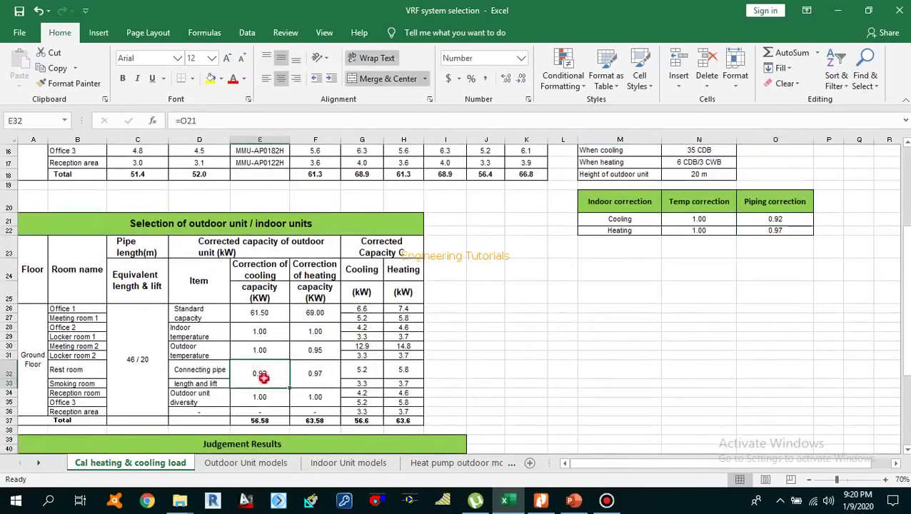
left_click(315, 377)
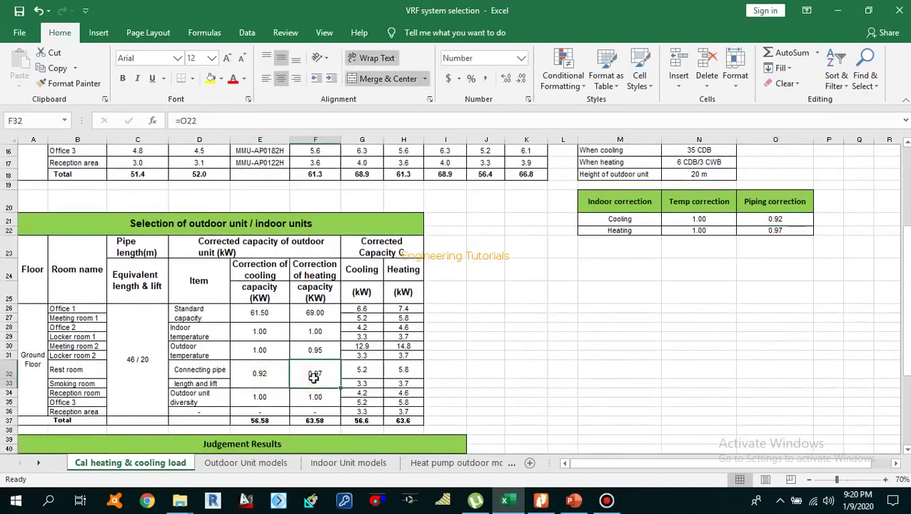
Compare the outdoor temperature corrections (1.00 cooling, 0.95 heating) with the 35 CDB cooling condition.
left_click(215, 355)
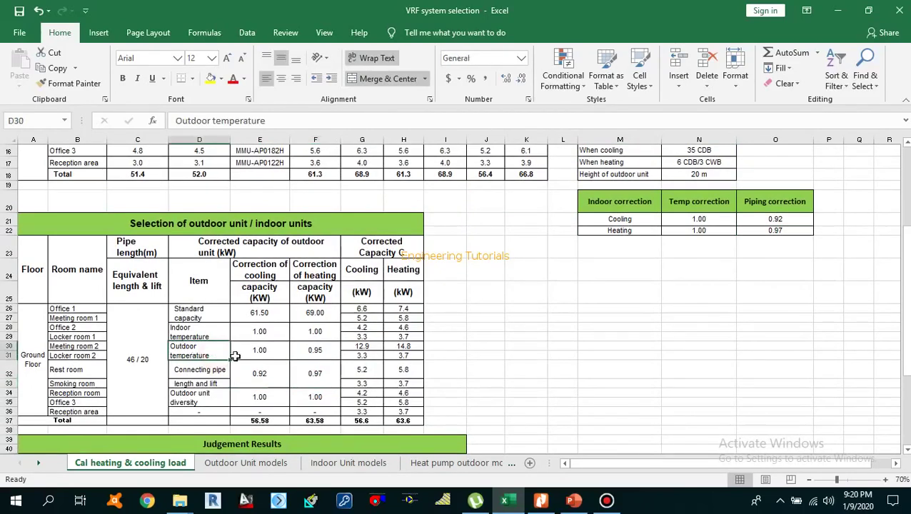
left_click(259, 355)
left_click(311, 349)
left_click(266, 350)
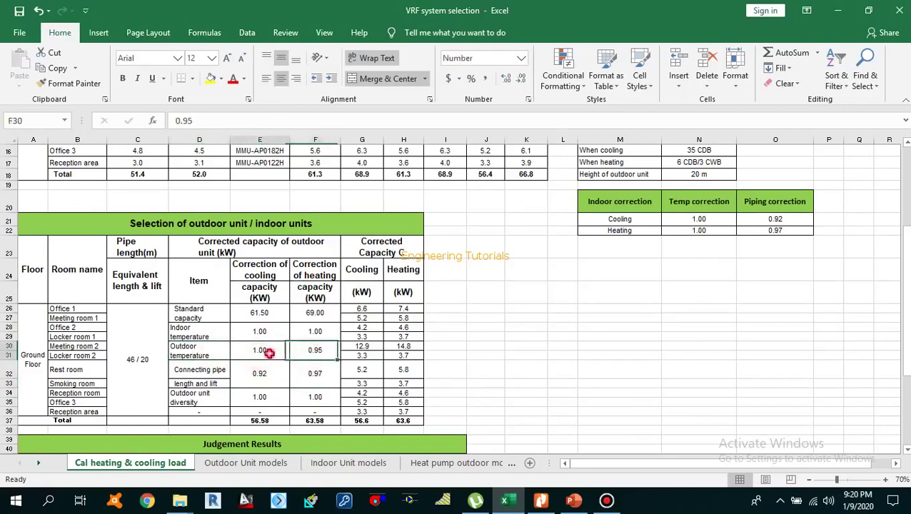
left_click(329, 351)
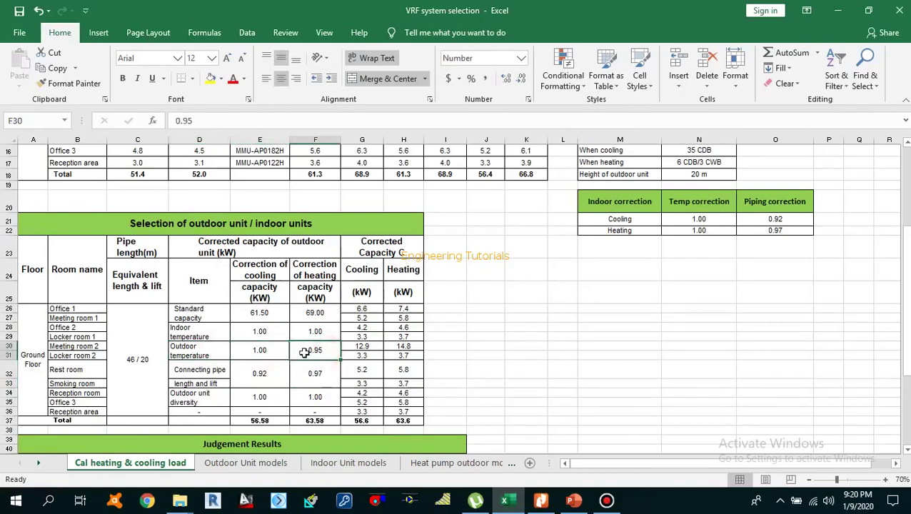
left_click(270, 352)
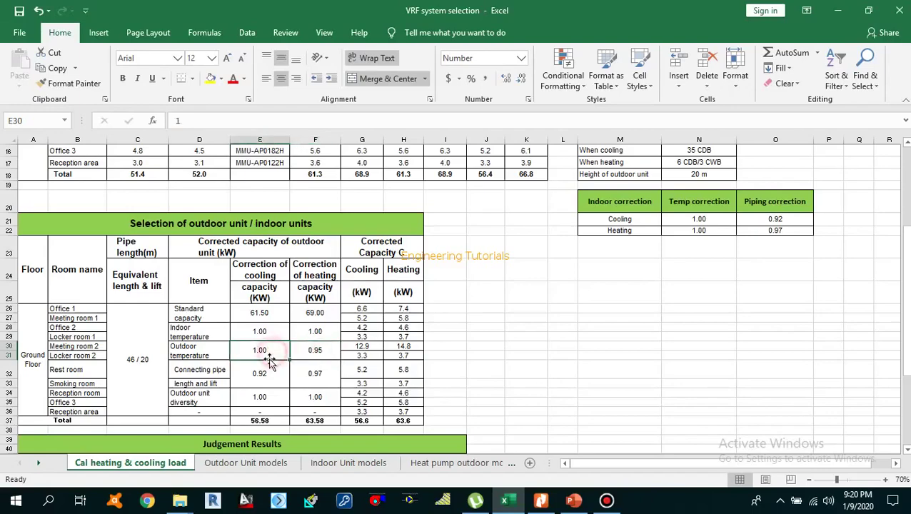
left_click(208, 357)
left_click(255, 352)
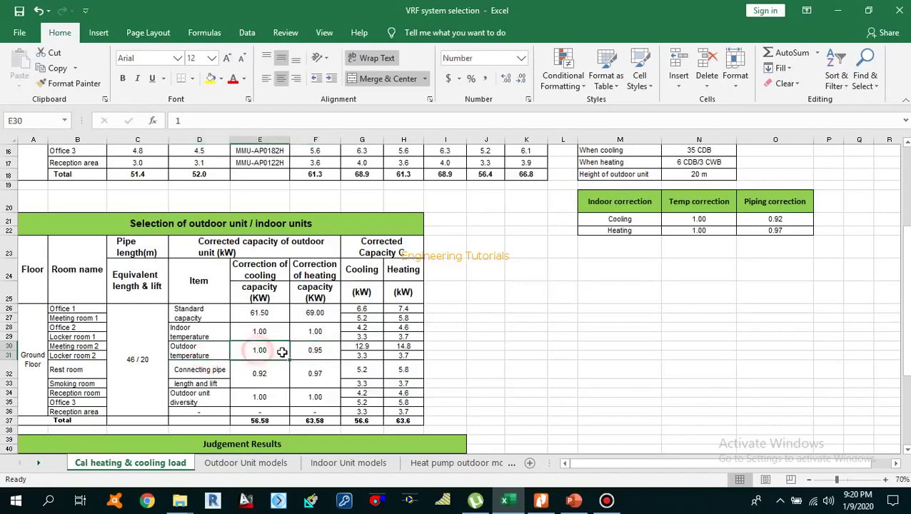
scroll(379, 395, "up", 2)
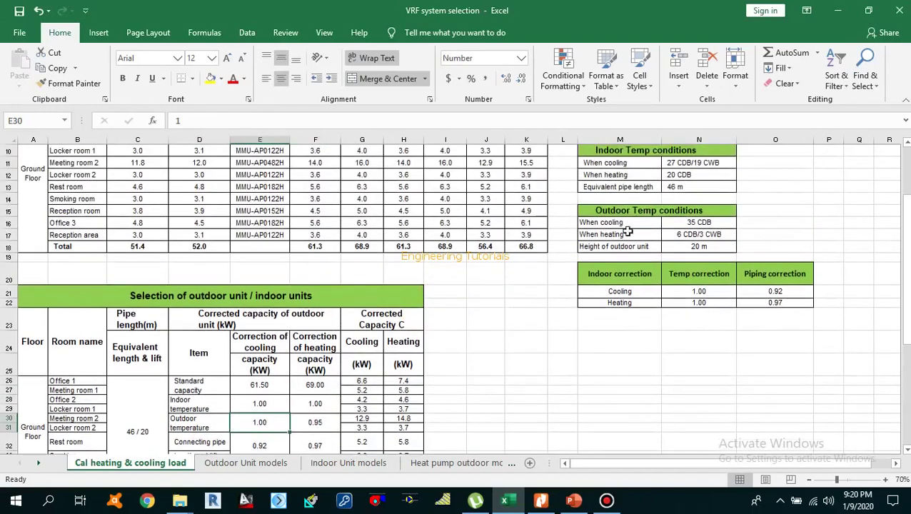
left_click_drag(606, 223, 691, 233)
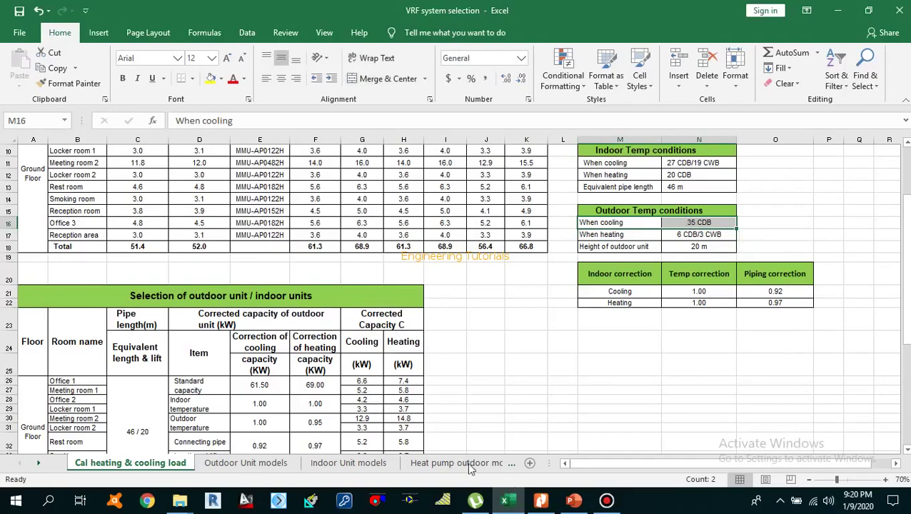
left_click(541, 503)
Scroll the PDF down toward section 6-4, briefly checking the workbook in between.
scroll(460, 332, "down", 6)
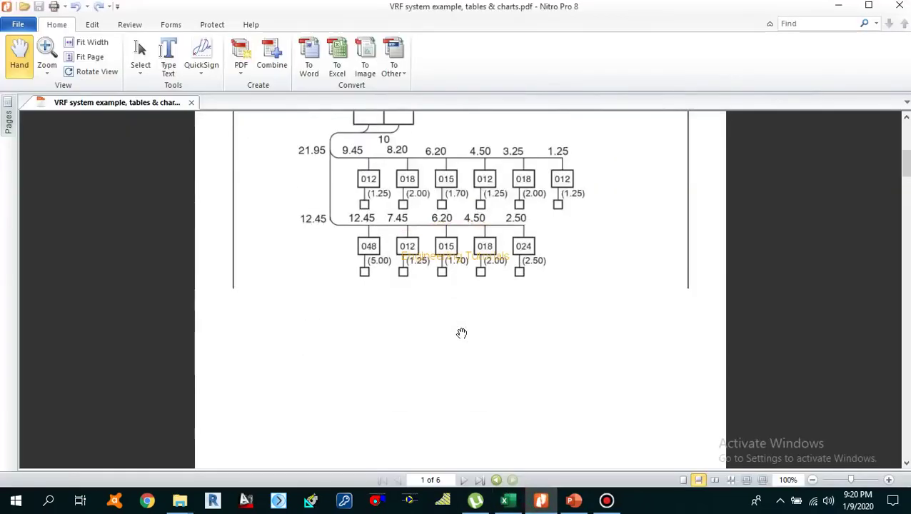
scroll(460, 332, "down", 5)
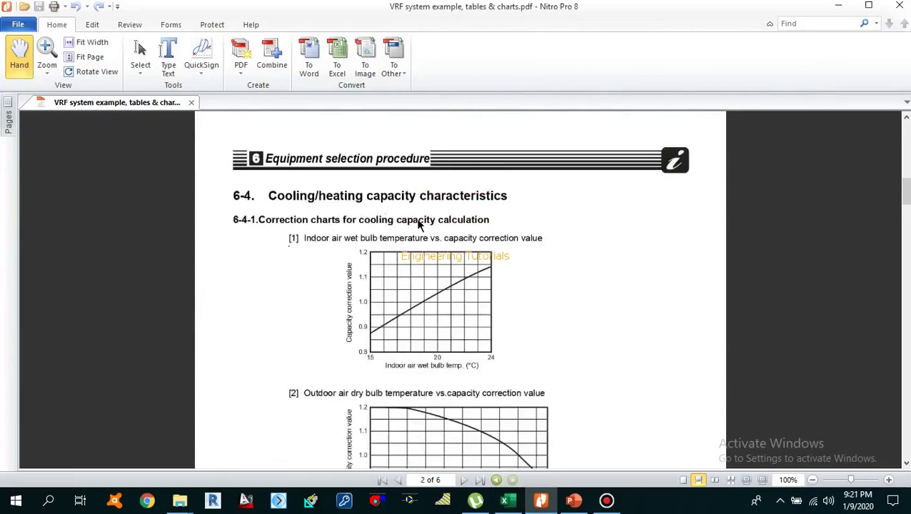
scroll(476, 295, "down", 2)
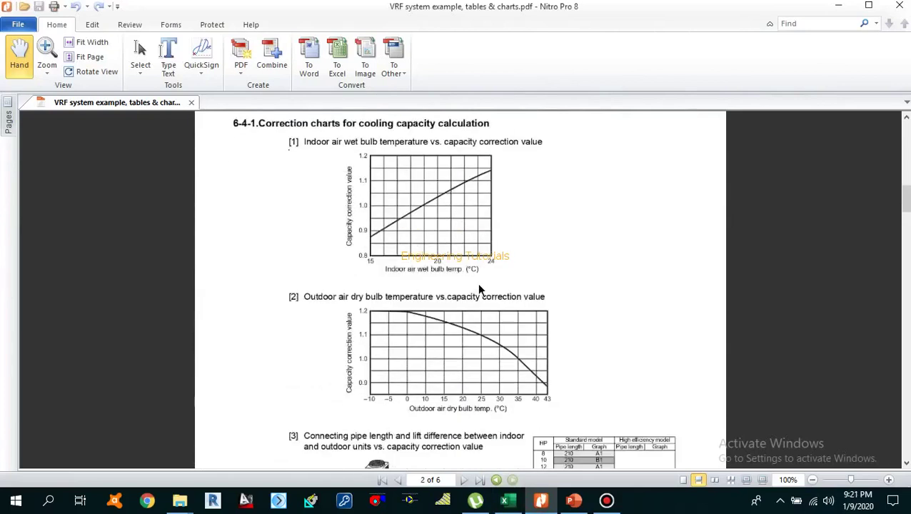
scroll(477, 283, "down", 1)
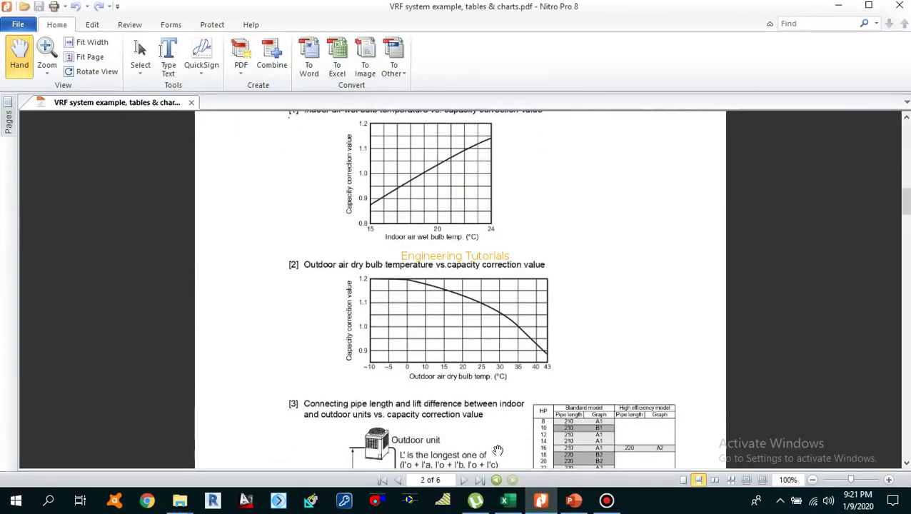
left_click(508, 501)
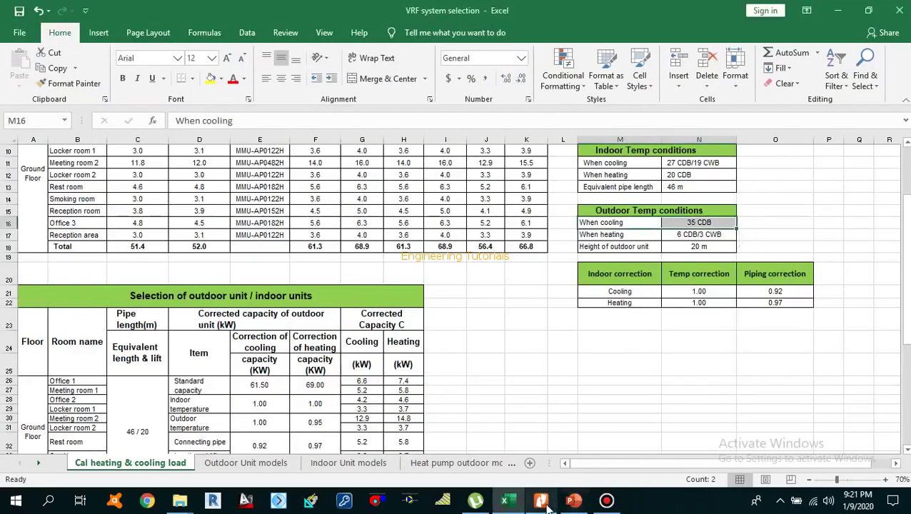
mouse_move(544, 504)
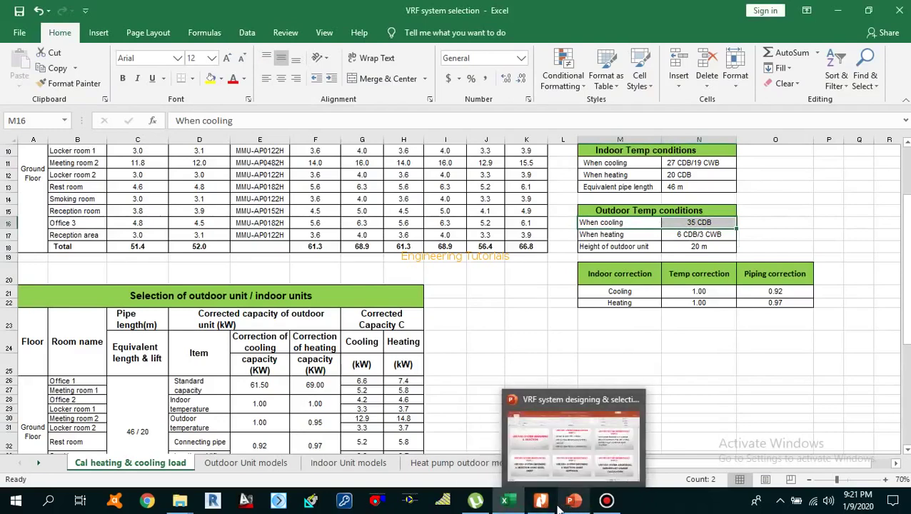
left_click(550, 504)
Centre the outdoor air dry bulb temperature correction chart [2] on page 2.
scroll(345, 260, "down", 1)
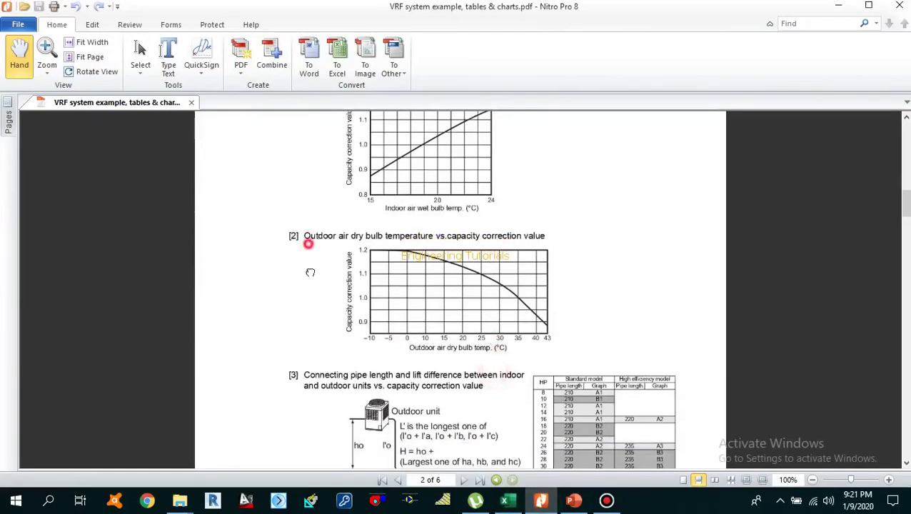
scroll(402, 316, "up", 2)
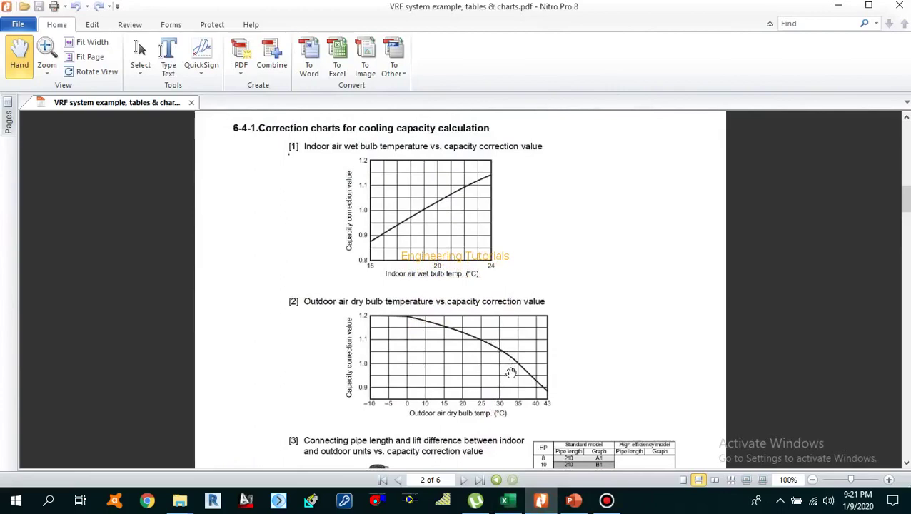
scroll(513, 386, "up", 1)
left_click_drag(512, 388, 505, 355)
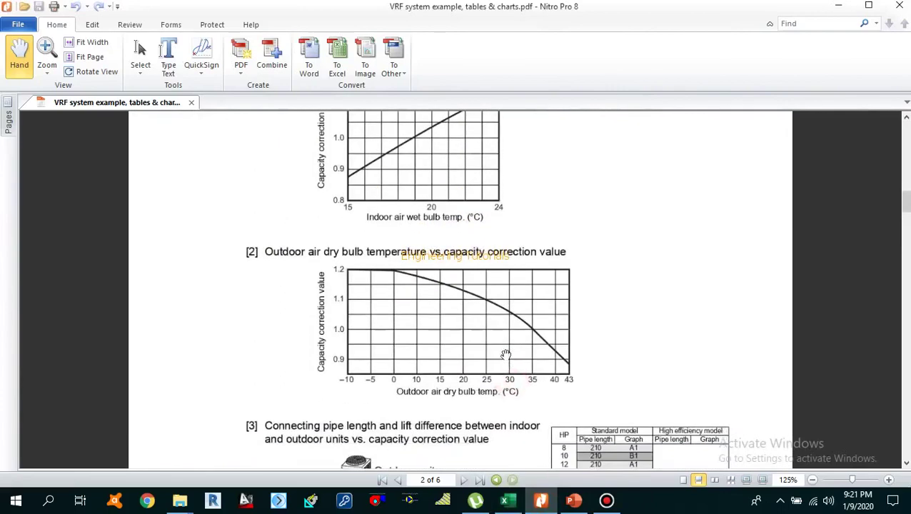
scroll(450, 294, "up", 1)
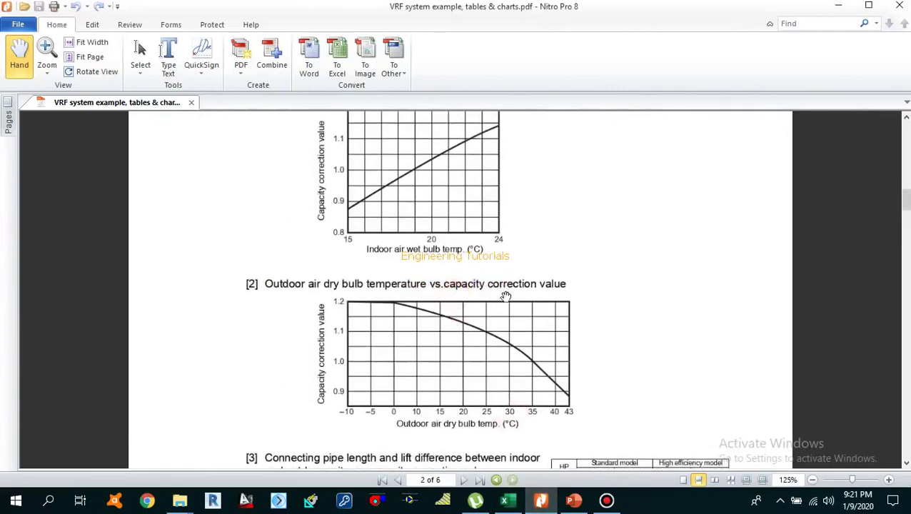
scroll(505, 296, "up", 2)
left_click_drag(448, 341, 404, 212)
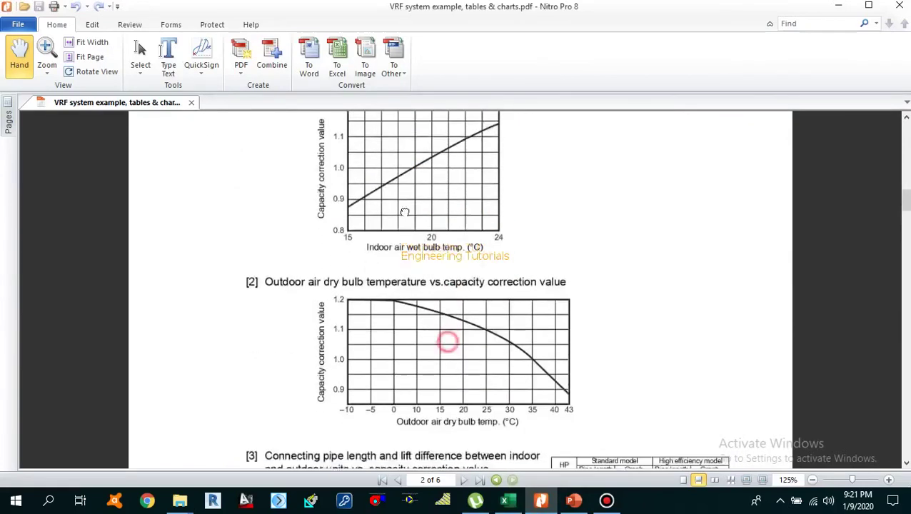
scroll(404, 212, "down", 2)
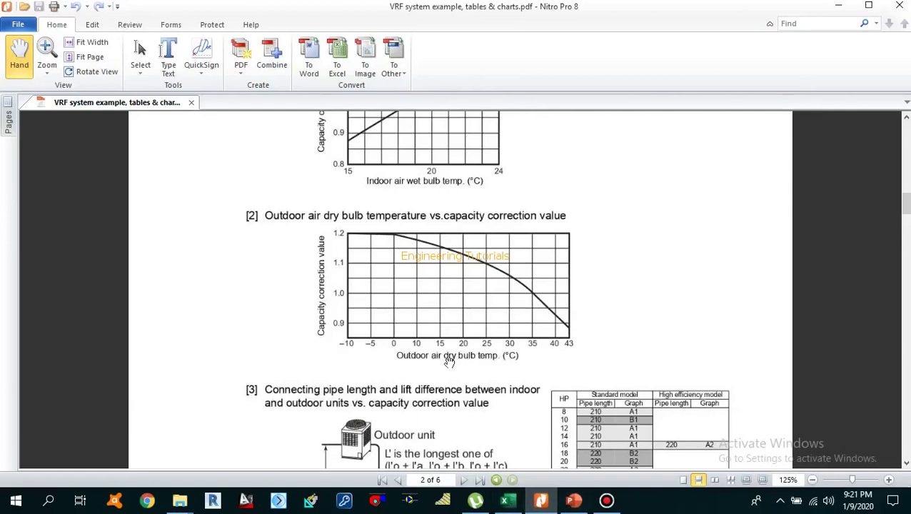
Compare the workbook's outdoor temperature factors, 1.00 cooling and 0.95 heating, then return to the PDF.
left_click(507, 500)
left_click(270, 422)
scroll(280, 357, "down", 2)
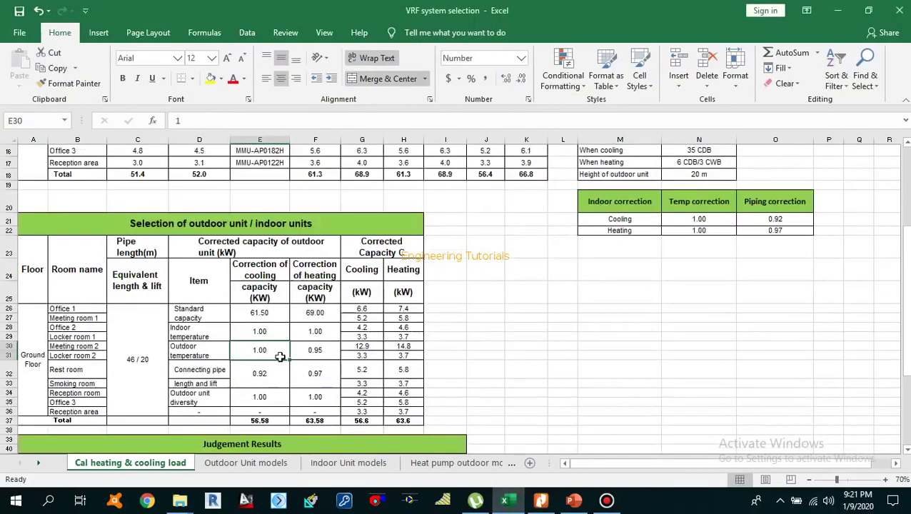
left_click(198, 350)
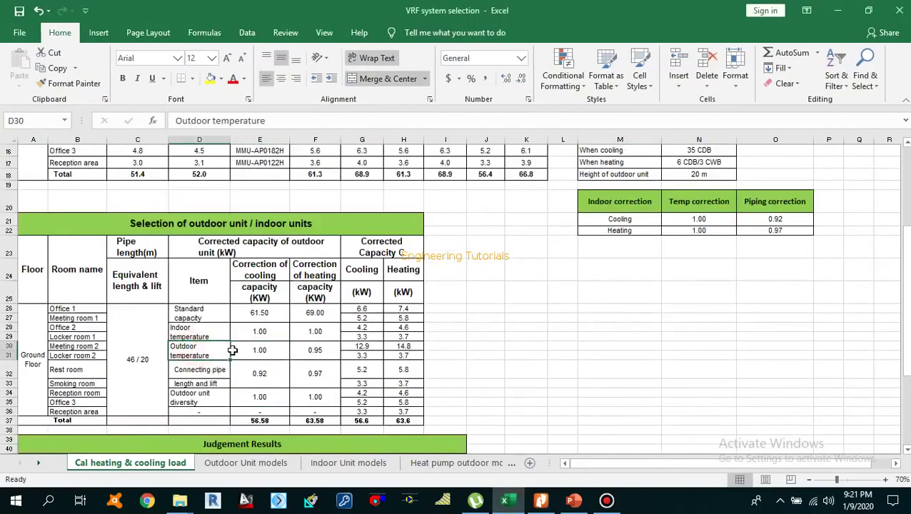
left_click(260, 351)
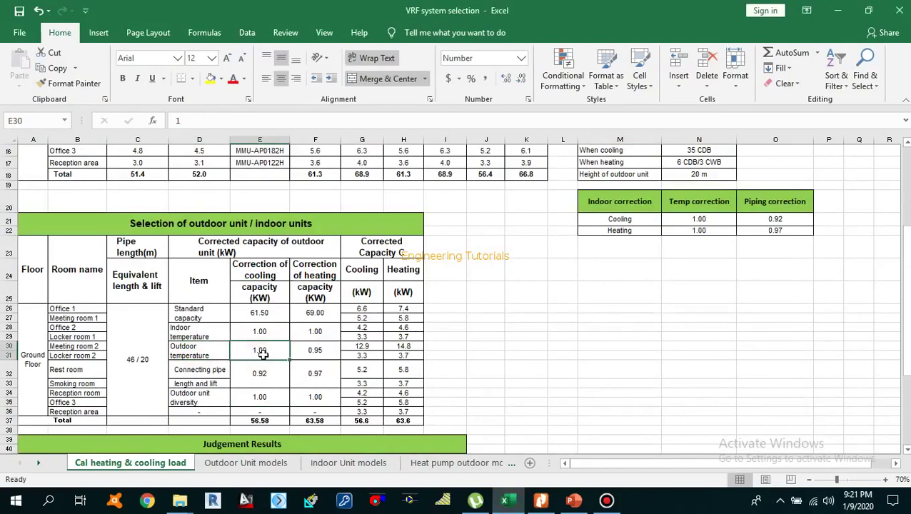
left_click(322, 349)
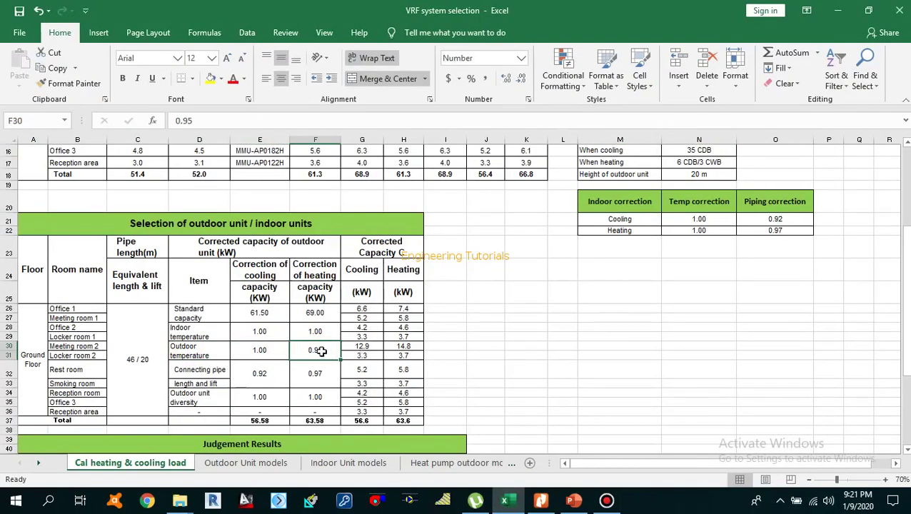
left_click(223, 355)
left_click(313, 351)
left_click(575, 503)
Scroll the PDF to page 5's heating correction charts, then go back to the workbook.
left_click(541, 501)
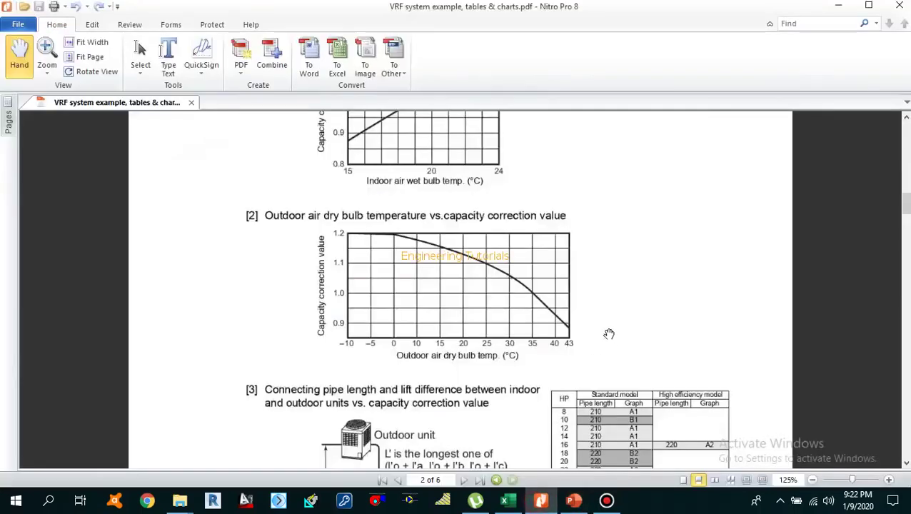
scroll(609, 334, "down", 3)
left_click_drag(904, 212, 905, 362)
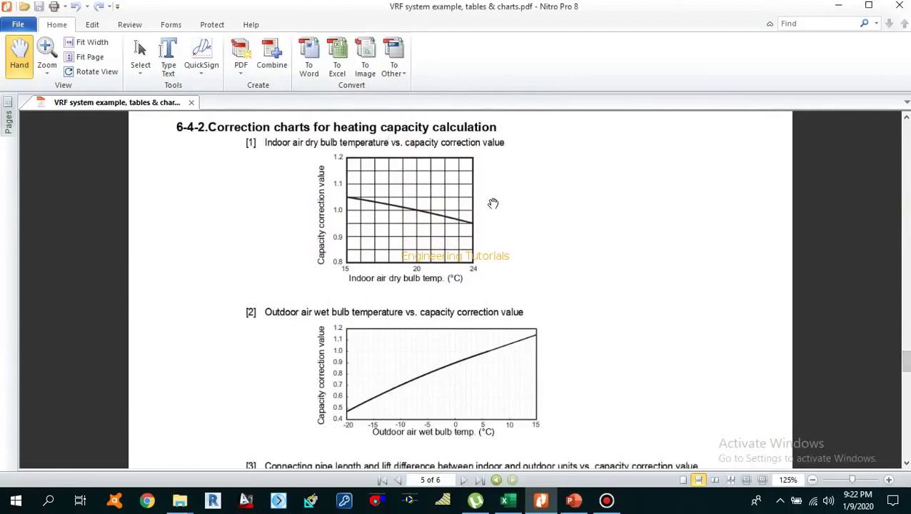
left_click(507, 500)
left_click(629, 294)
Read the 35 CDB cooling and 6 CDB/3 CWB heating outdoor conditions, then show the wet bulb chart.
left_click(596, 245)
scroll(607, 263, "up", 2)
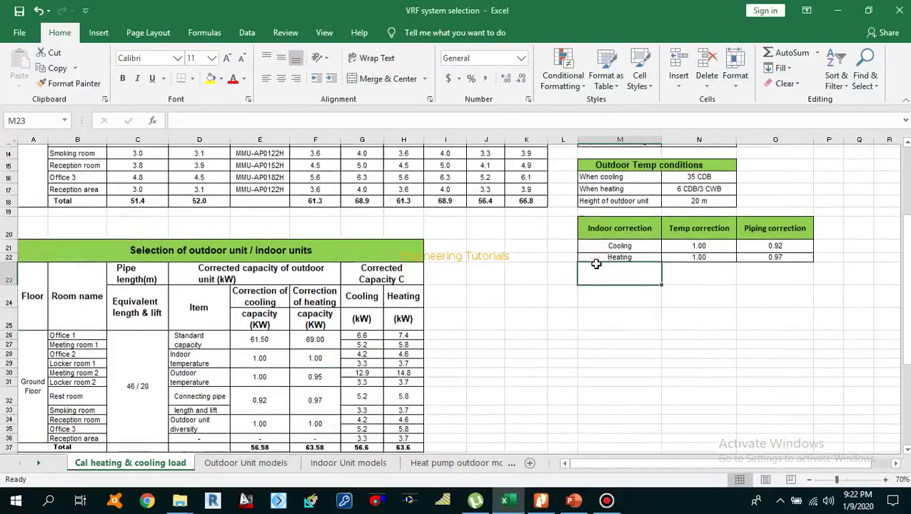
scroll(645, 269, "up", 1)
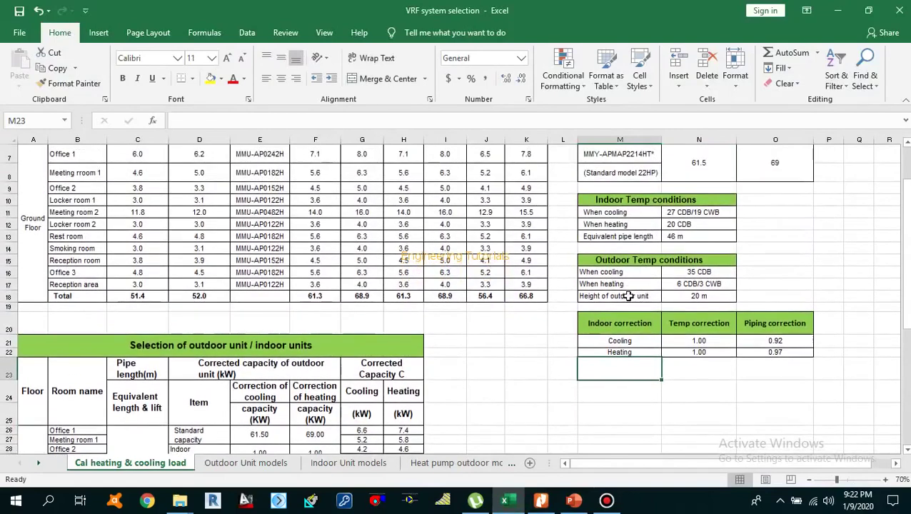
left_click(607, 285)
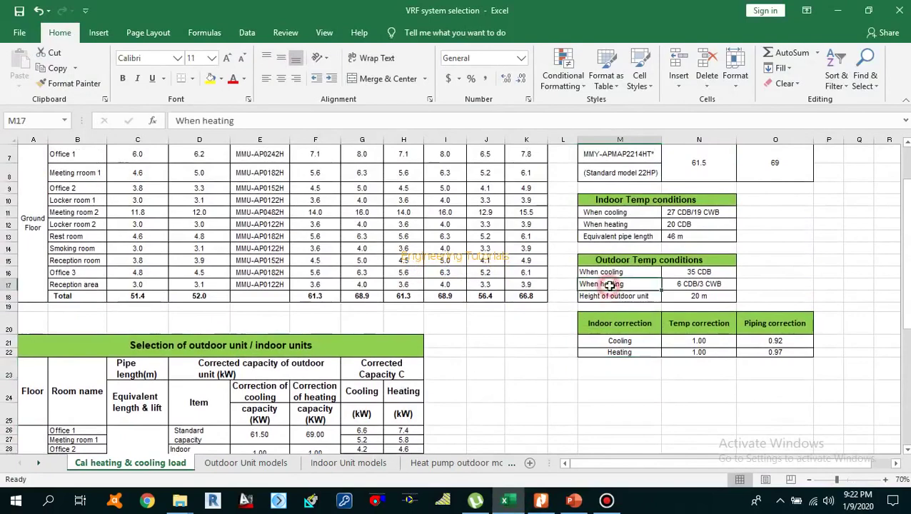
left_click(684, 287)
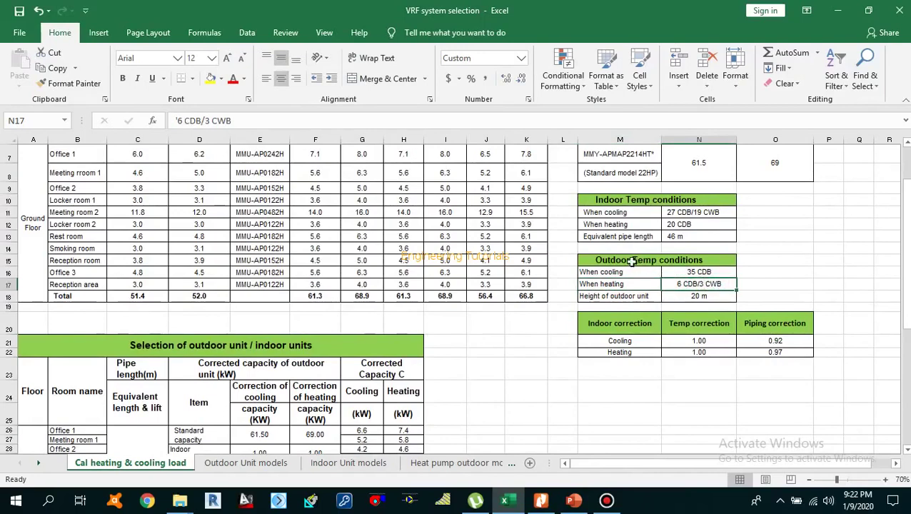
left_click(696, 274)
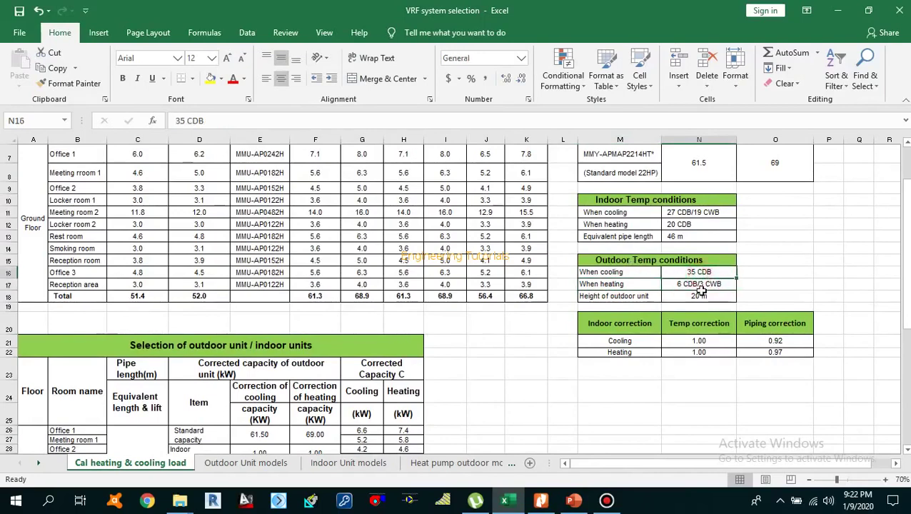
left_click(619, 275)
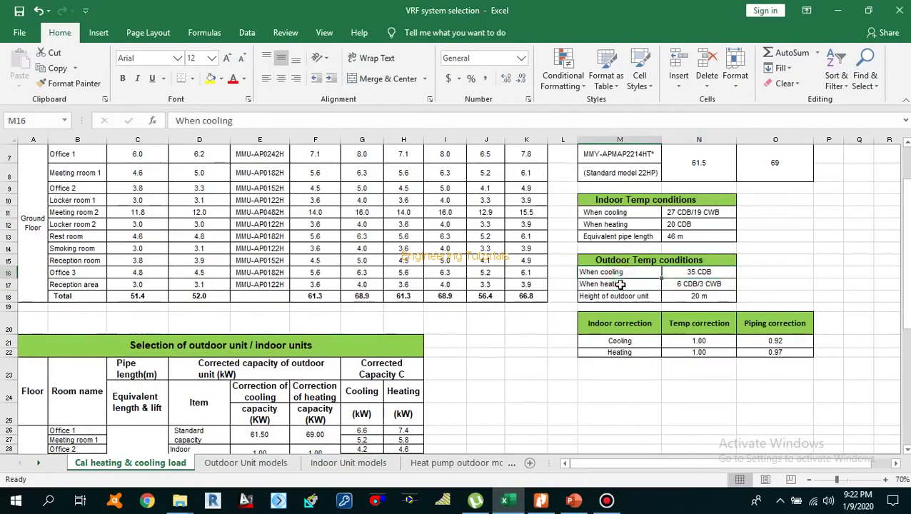
left_click(614, 285)
left_click(718, 286)
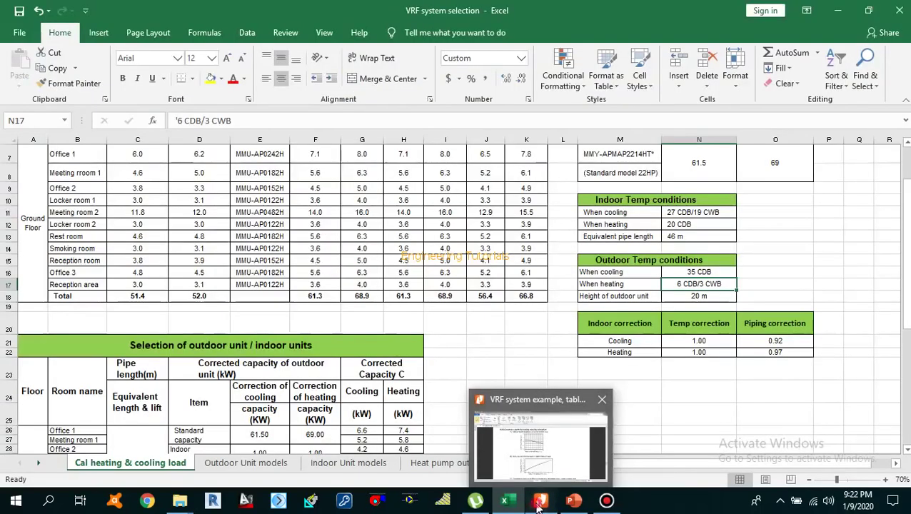
left_click(530, 502)
scroll(432, 336, "down", 3)
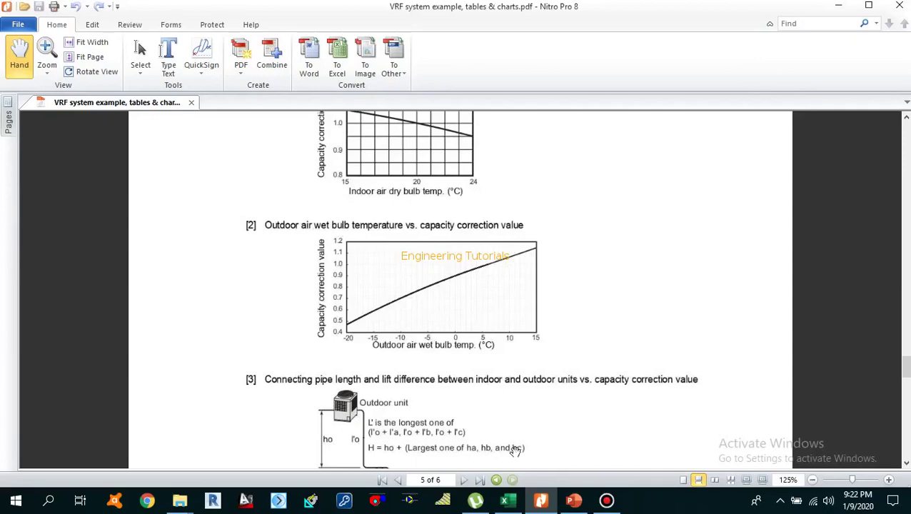
Read the heating correction value on page 5's wet bulb chart (-20 to 15 °C, 0.4–1.2).
left_click(508, 501)
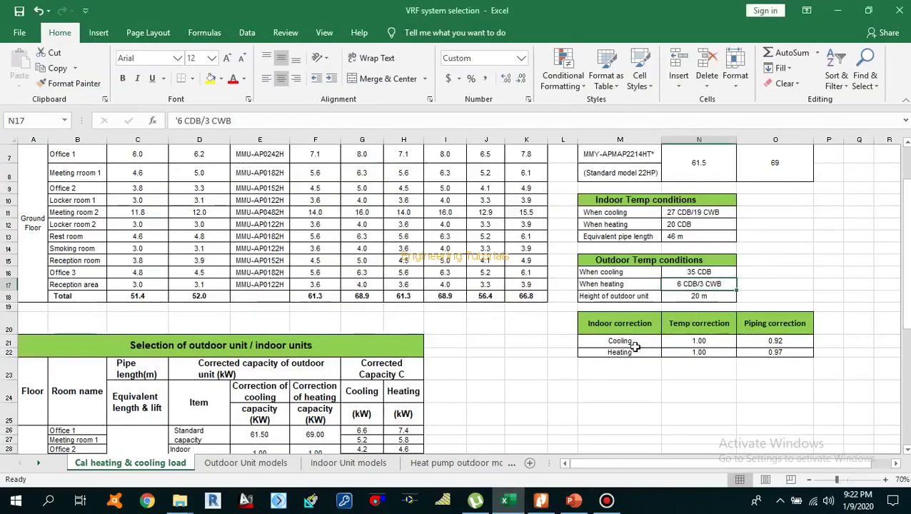
left_click(544, 503)
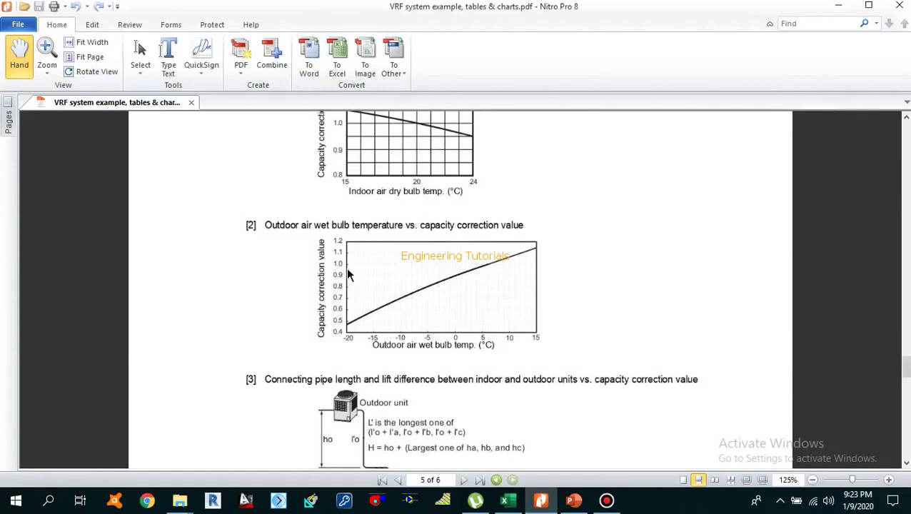
left_click(356, 288)
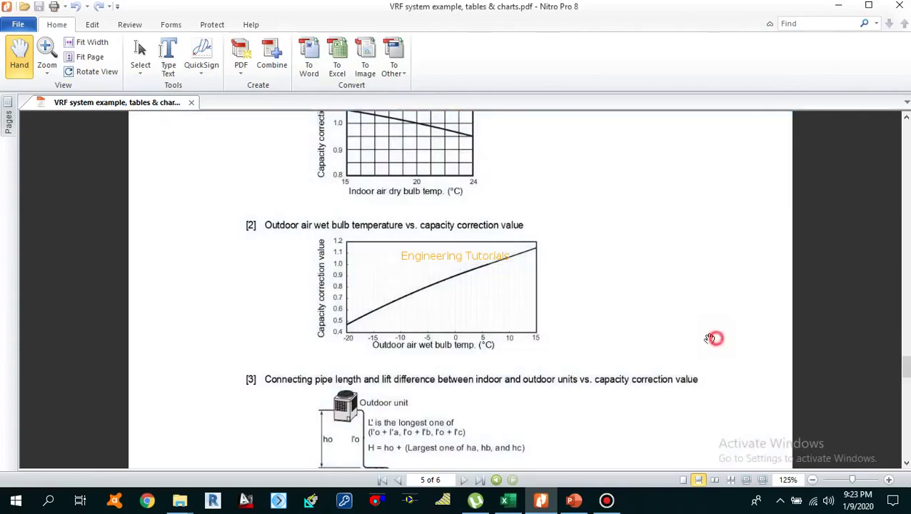
left_click(713, 337)
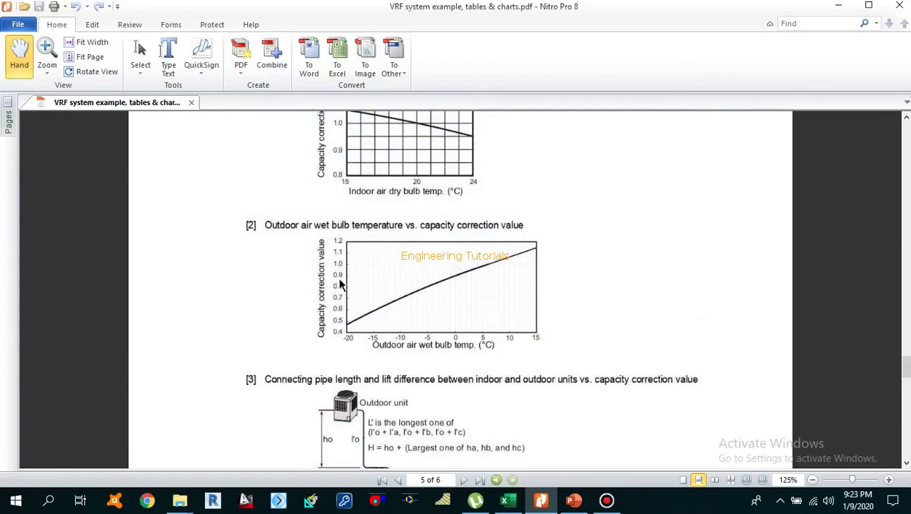
Select the 0.95 outdoor temperature heating correction in the workbook.
left_click(508, 499)
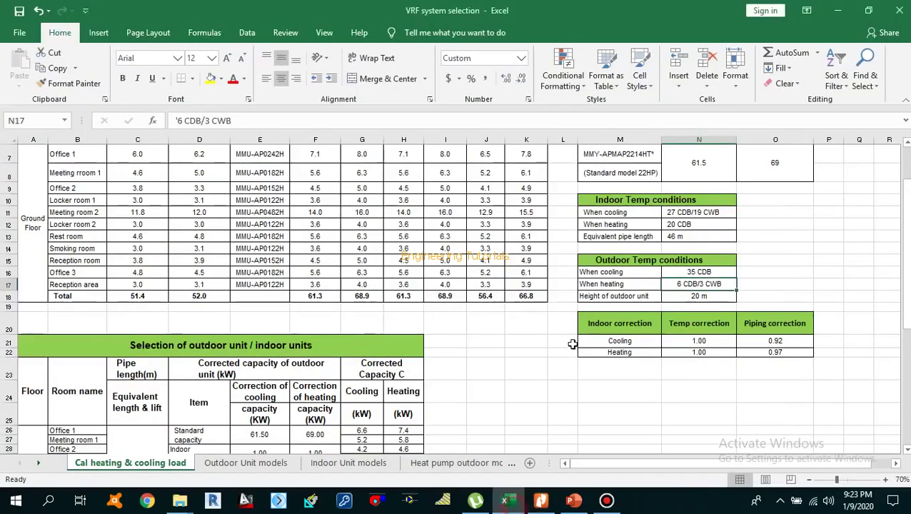
left_click(448, 393)
scroll(448, 394, "down", 2)
scroll(448, 395, "down", 2)
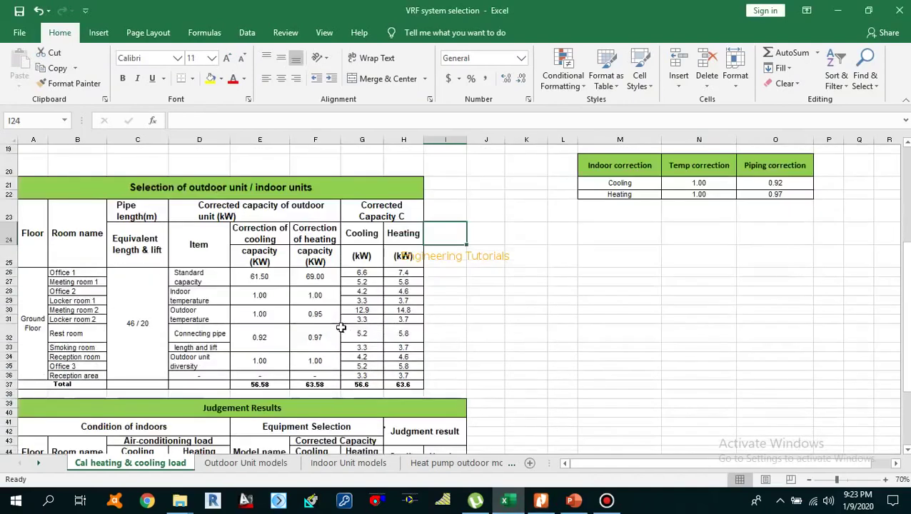
left_click(311, 315)
key("Left")
key("Left")
left_click(309, 316)
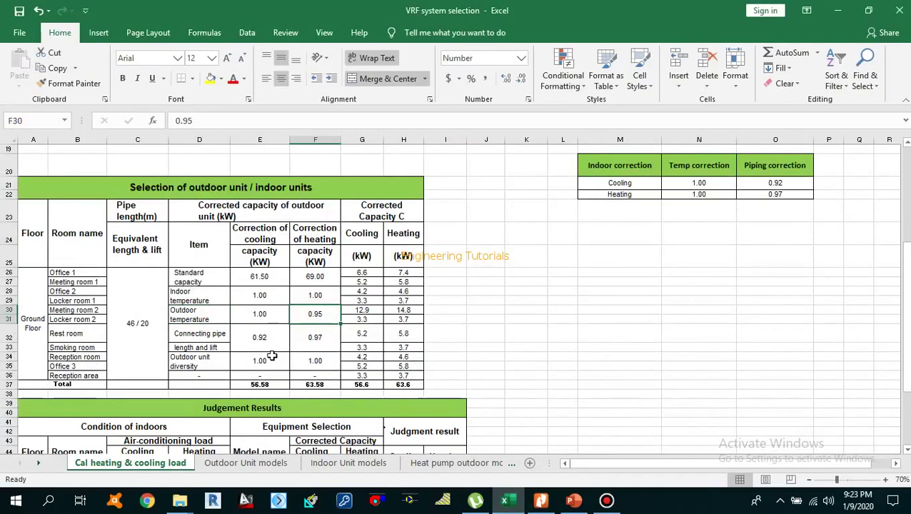
Check the 1.00 cooling and heating outdoor unit diversity values and a corrected capacity formula.
left_click(200, 363)
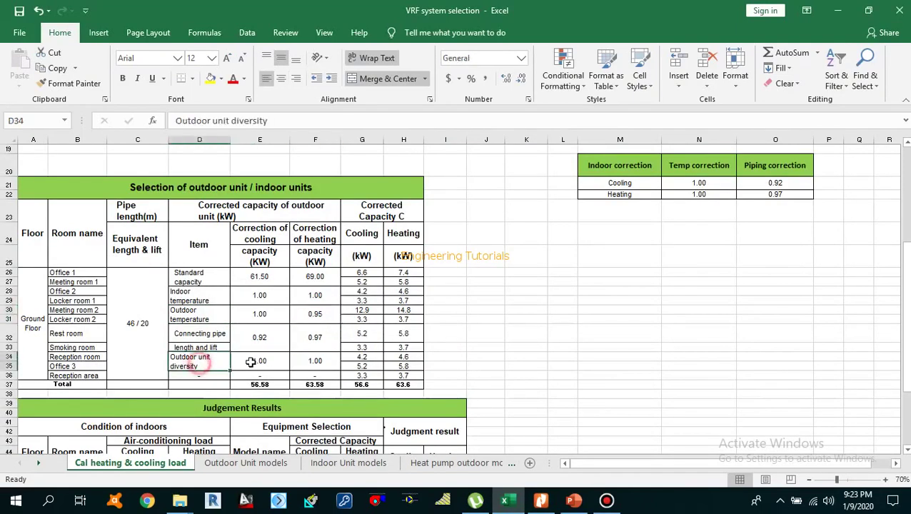
left_click(248, 360)
left_click(307, 360)
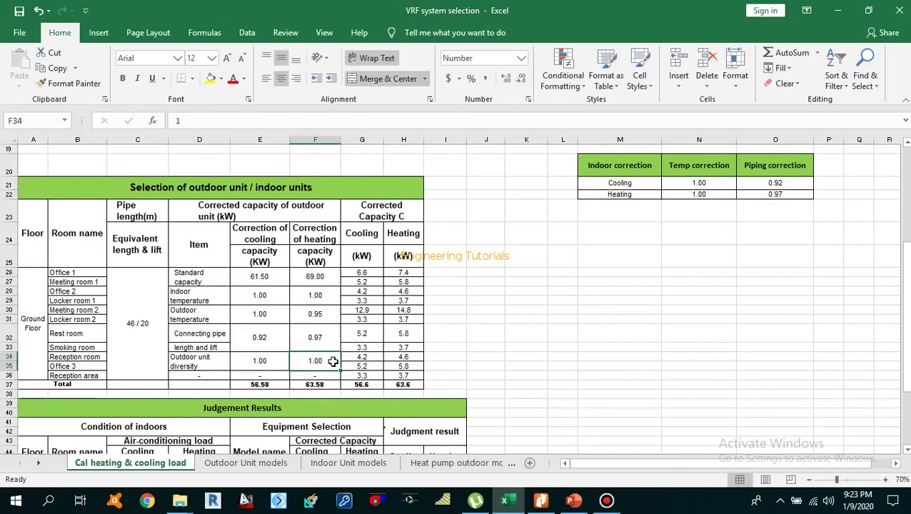
left_click(373, 318)
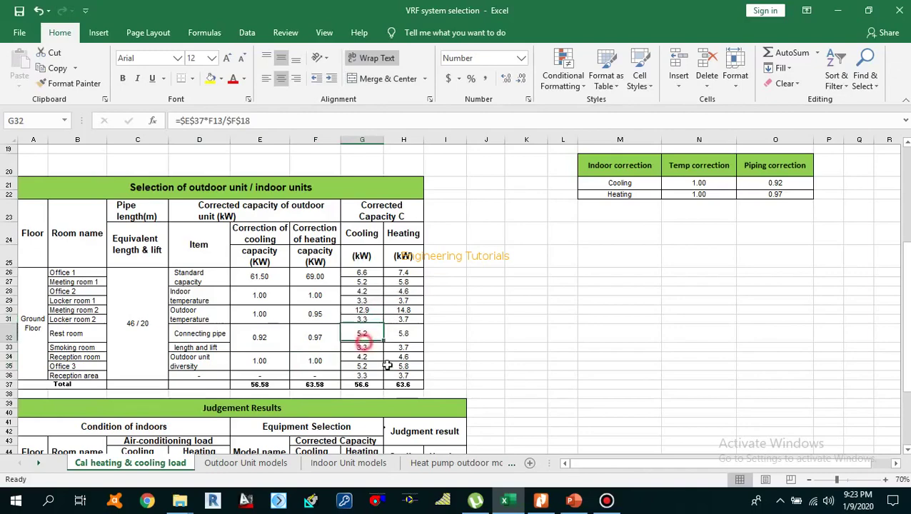
left_click(541, 500)
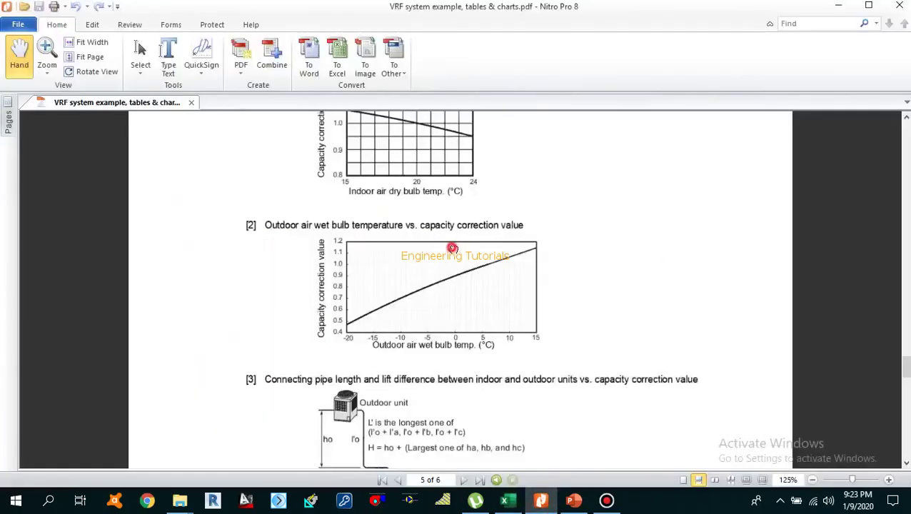
scroll(451, 244, "up", 1)
left_click_drag(905, 366, 905, 163)
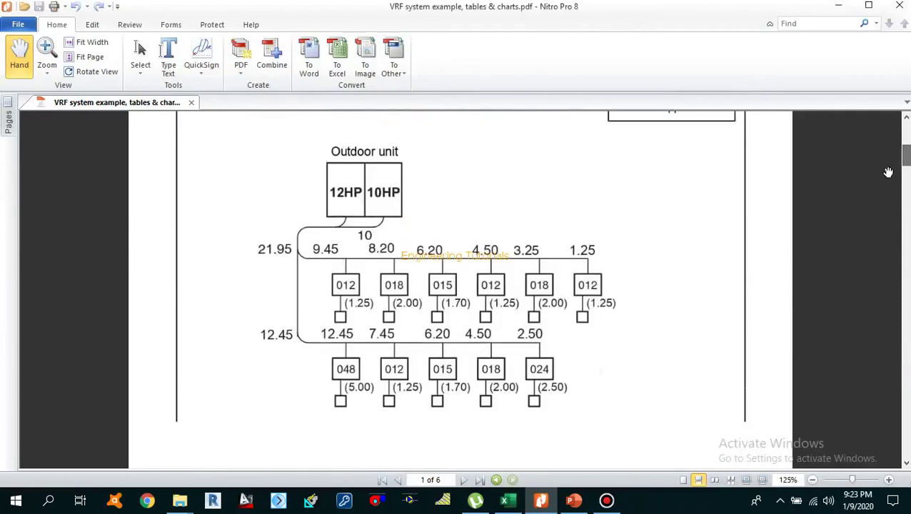
Pan the page 1 diagram of the 12HP and 10HP units, then open the Start menu.
left_click_drag(322, 289, 325, 314)
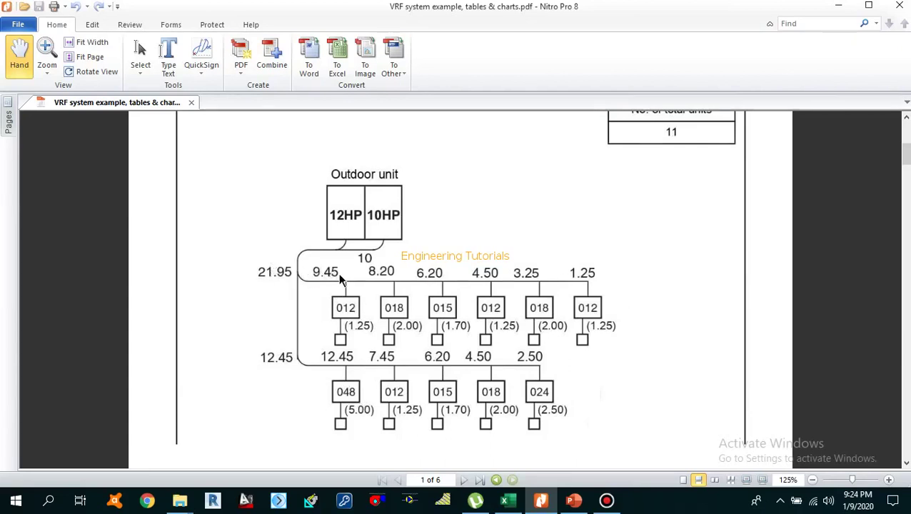
key("super")
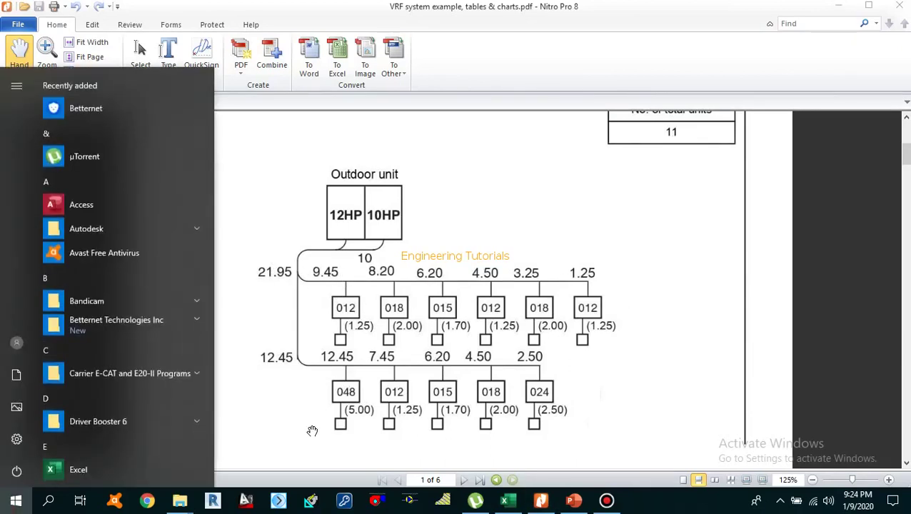
Add the branch capacities 12.45 + 9.45 in Calculator, then check the 22 HP system diagram.
type("calc")
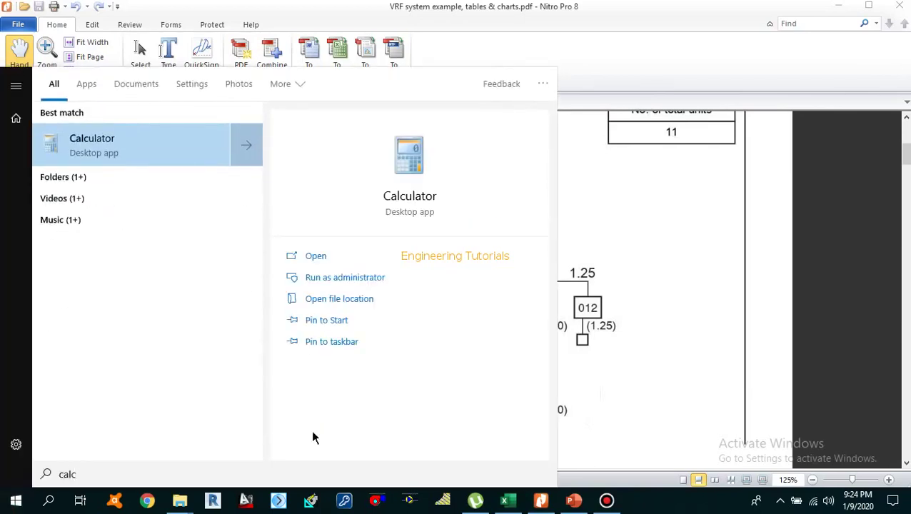
key("Return")
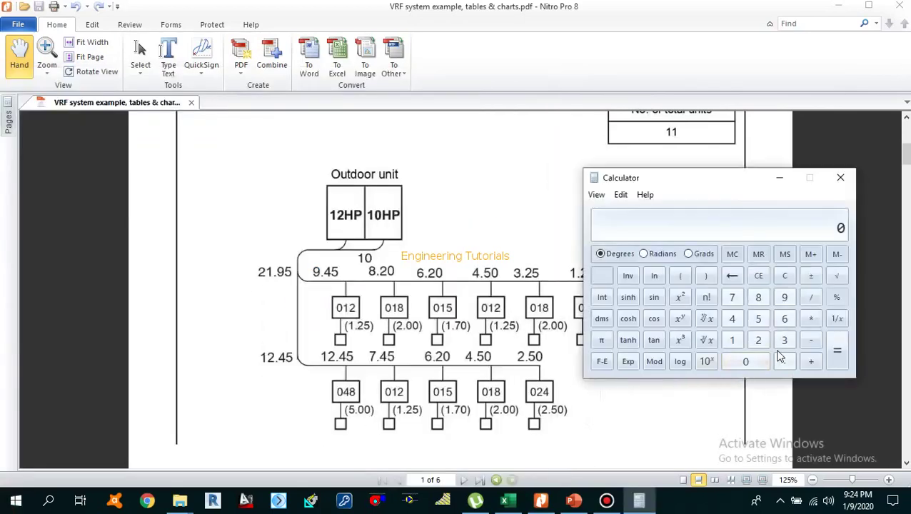
type("12.45+9.45")
key("Return")
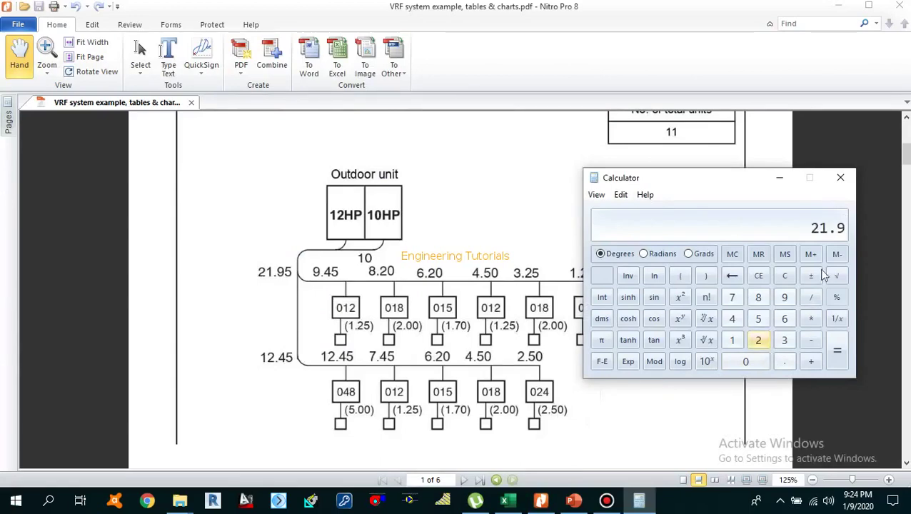
left_click(780, 178)
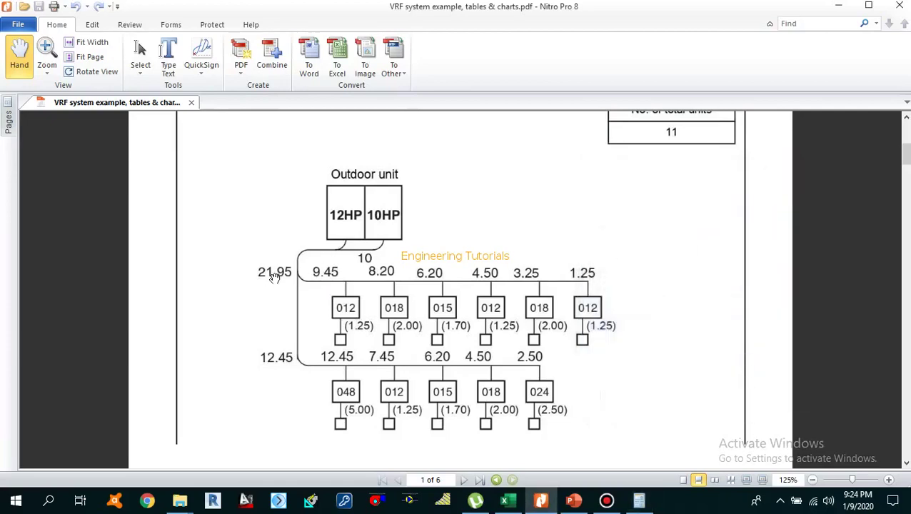
left_click_drag(276, 277, 278, 335)
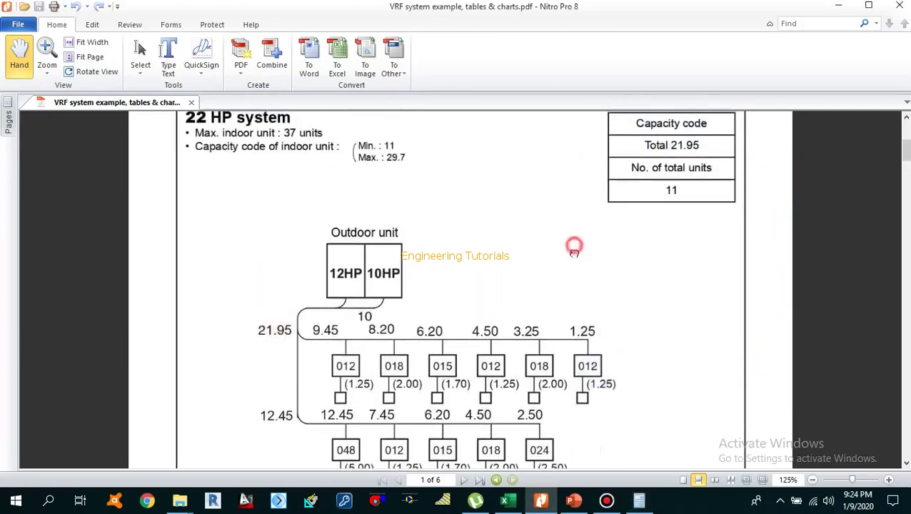
left_click_drag(574, 247, 573, 254)
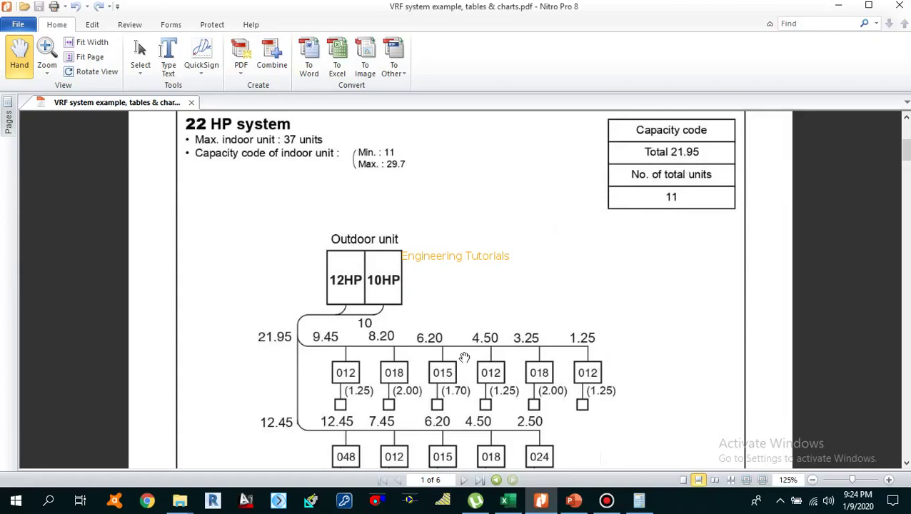
left_click_drag(319, 355, 319, 362)
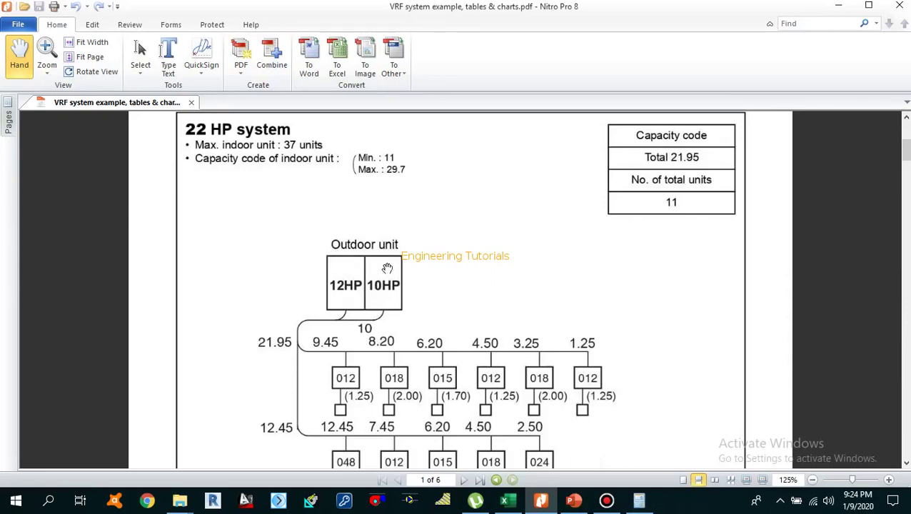
Compute 21.9 ÷ 22 × 100 (≈99.55%), then clear and hide Calculator and the PDF.
left_click(640, 500)
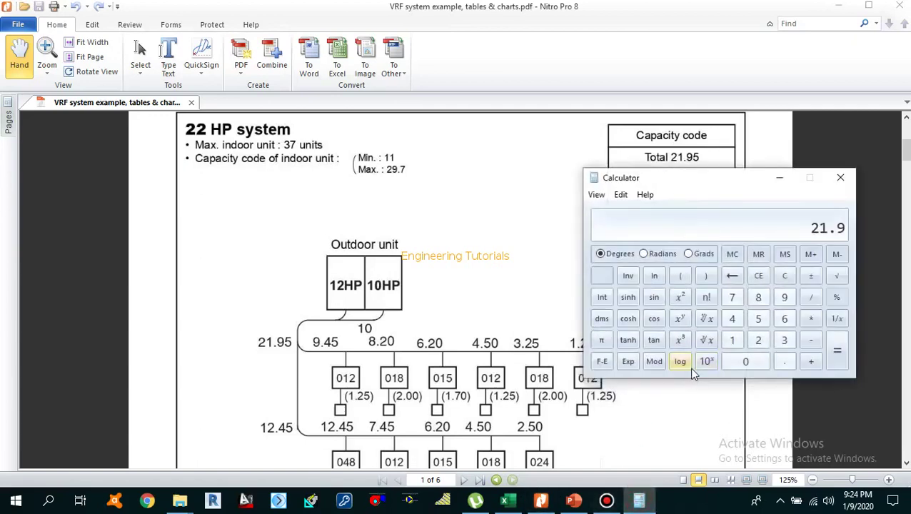
type("2")
key("Return")
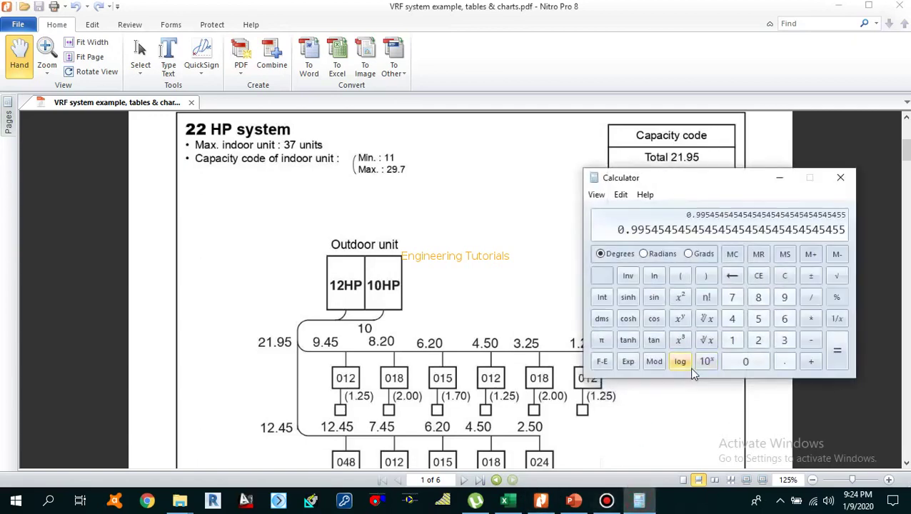
type("*100")
key("Return")
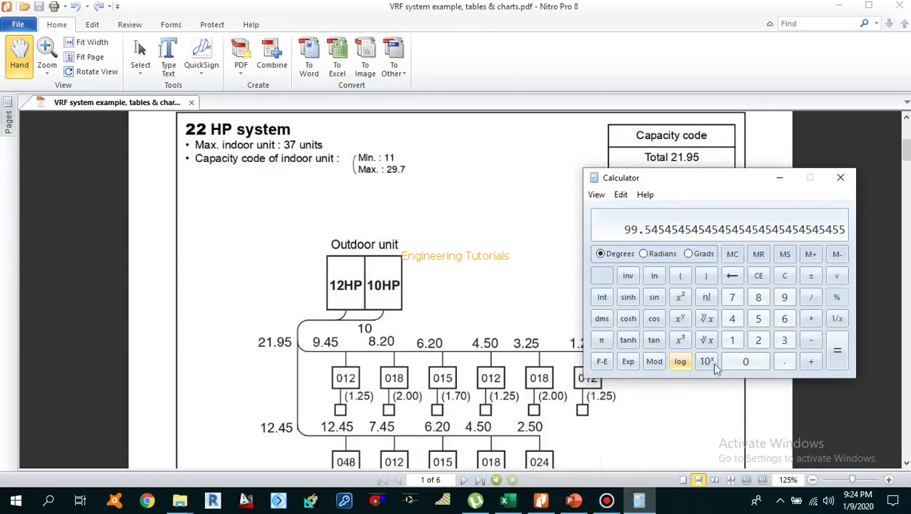
left_click(786, 277)
left_click(780, 178)
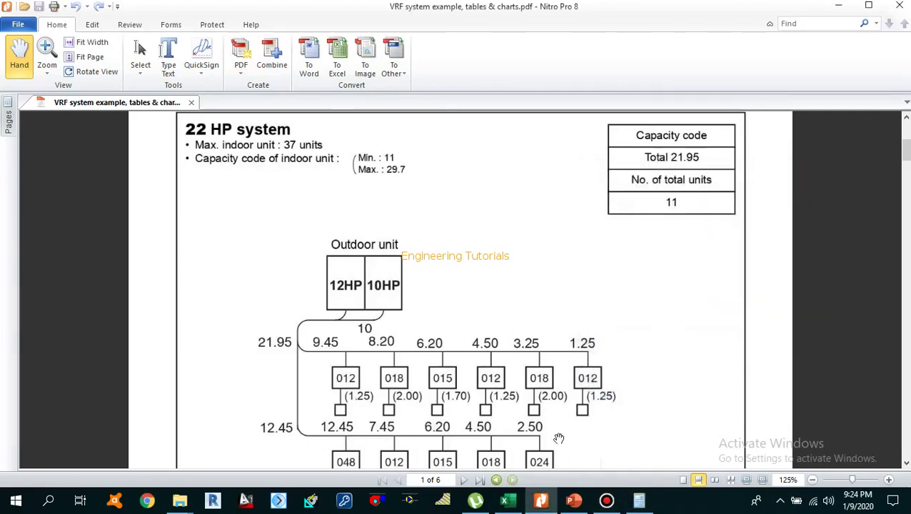
left_click(544, 503)
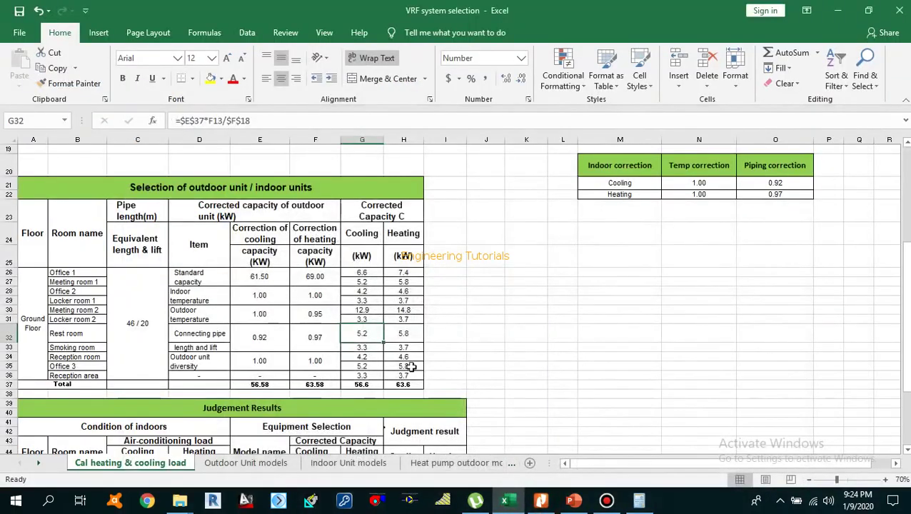
Scroll the Nitro PDF through pages 2–6 to the outdoor unit diversity chart, then go to PowerPoint.
left_click(541, 500)
left_click_drag(539, 400, 557, 346)
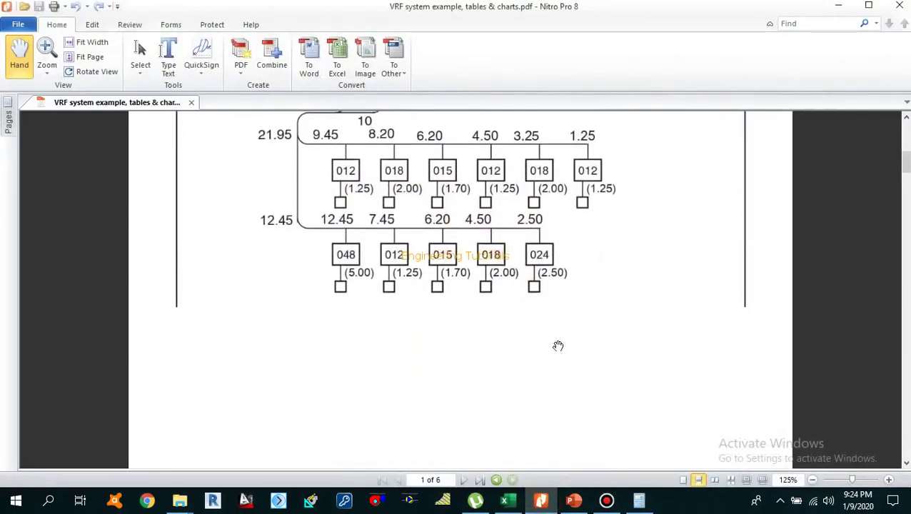
left_click_drag(569, 378, 503, 181)
scroll(635, 331, "down", 8)
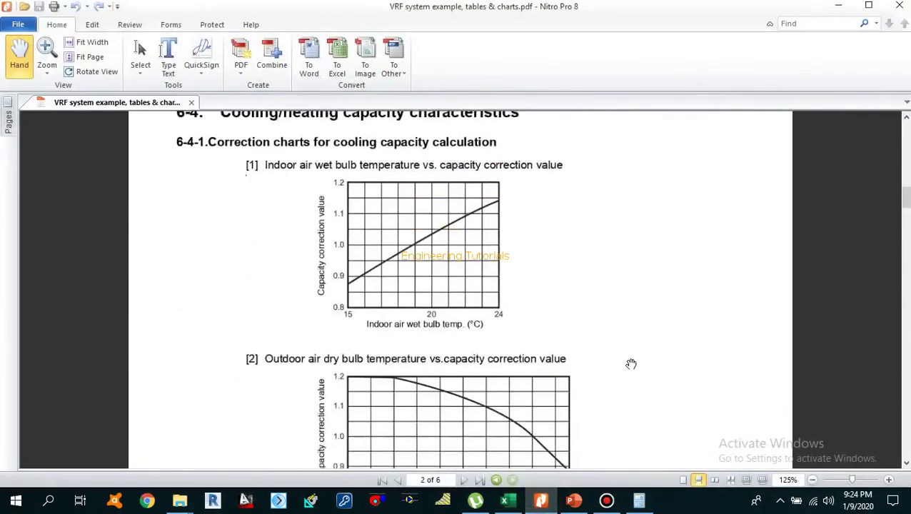
scroll(631, 363, "down", 10)
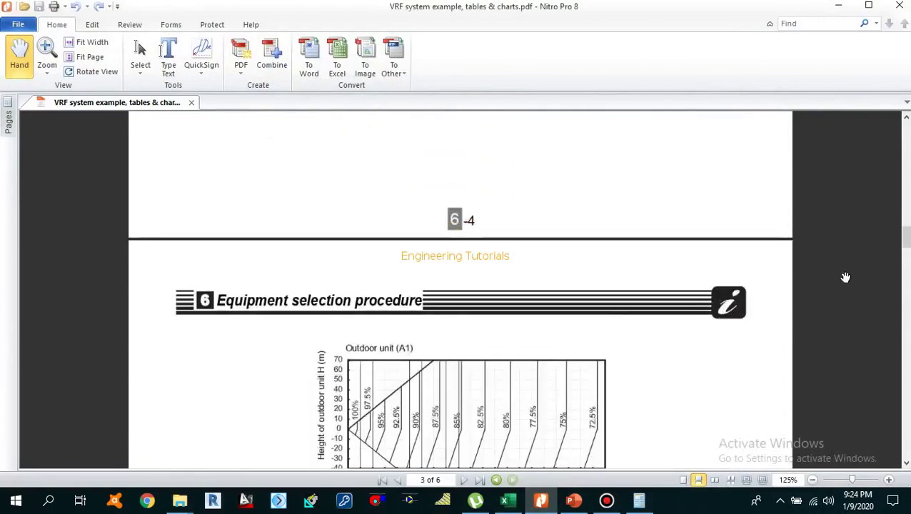
left_click_drag(905, 241, 909, 350)
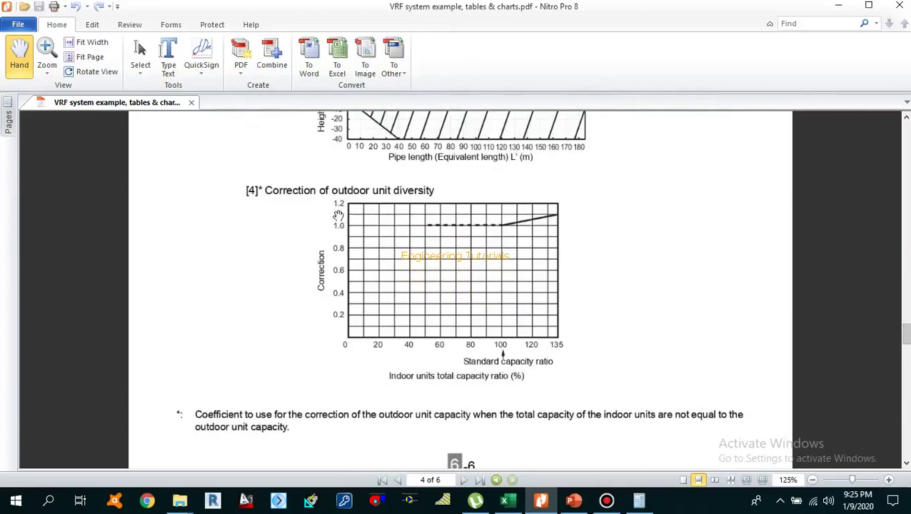
scroll(464, 265, "down", 1)
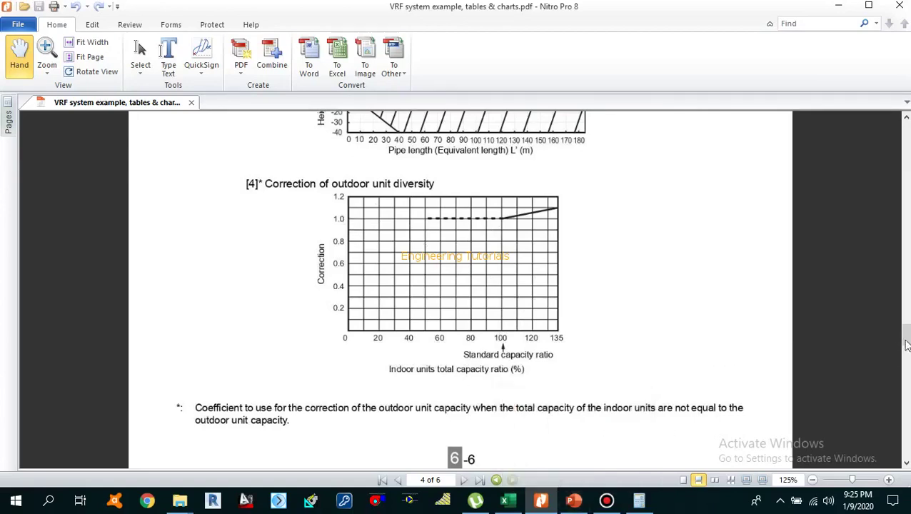
left_click_drag(906, 347, 907, 420)
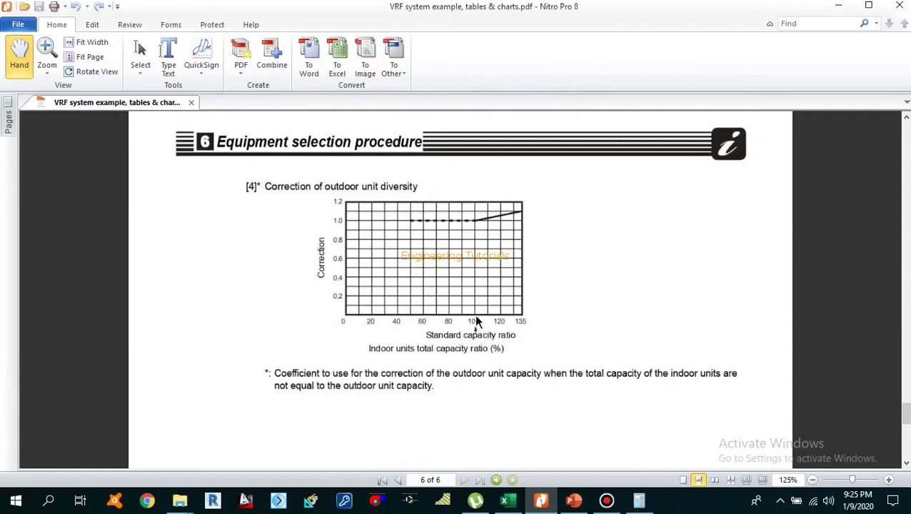
left_click(573, 502)
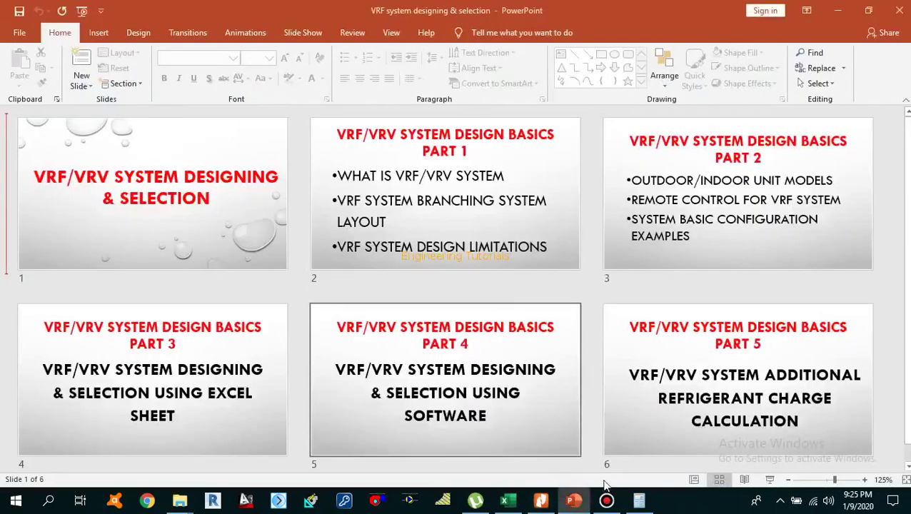
Compare the diversity chart with the 1.00 diversity values in cells E34 and F34.
left_click(550, 503)
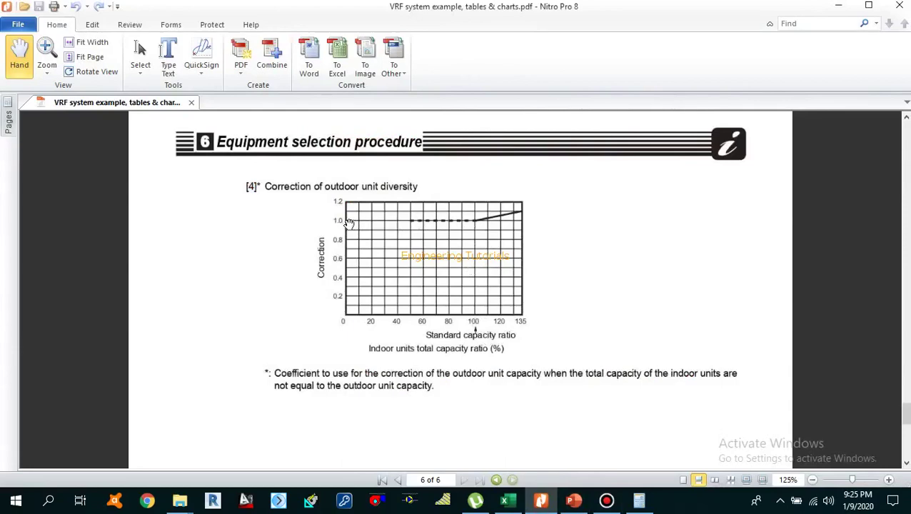
left_click(507, 501)
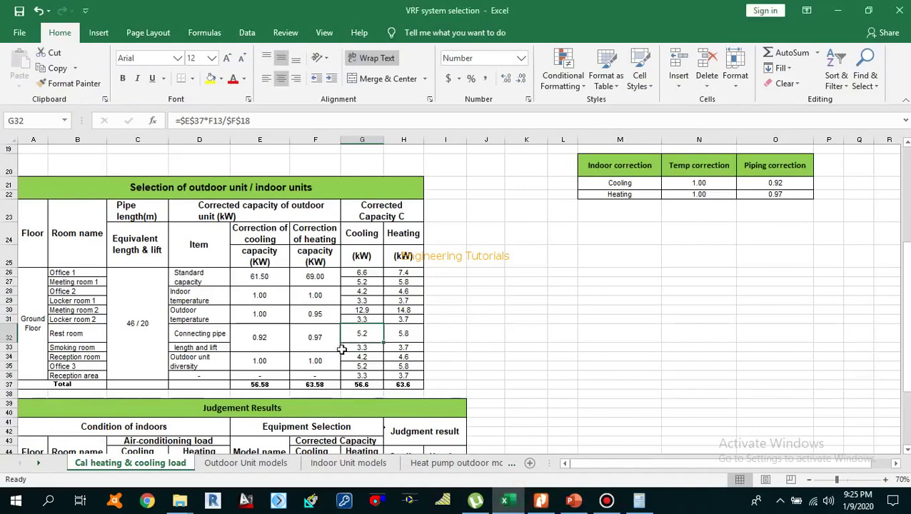
left_click(258, 360)
left_click(315, 362)
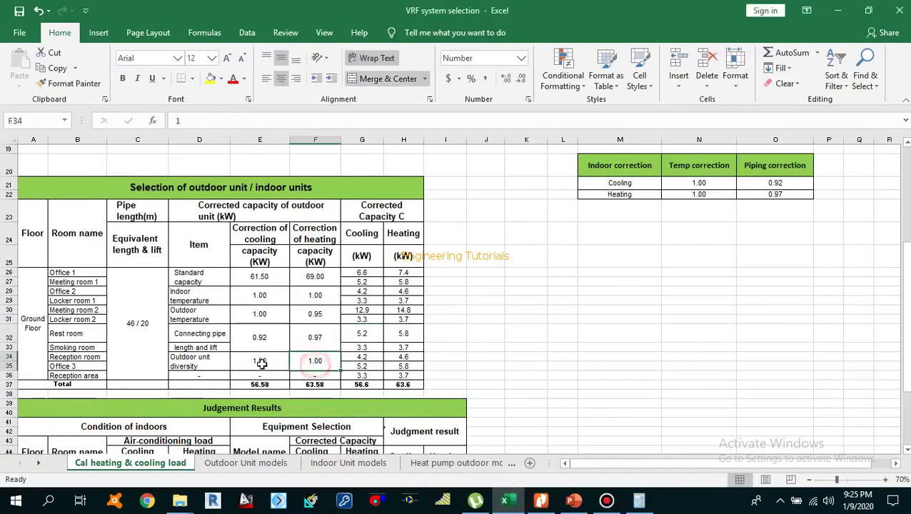
left_click(262, 364)
left_click(309, 362)
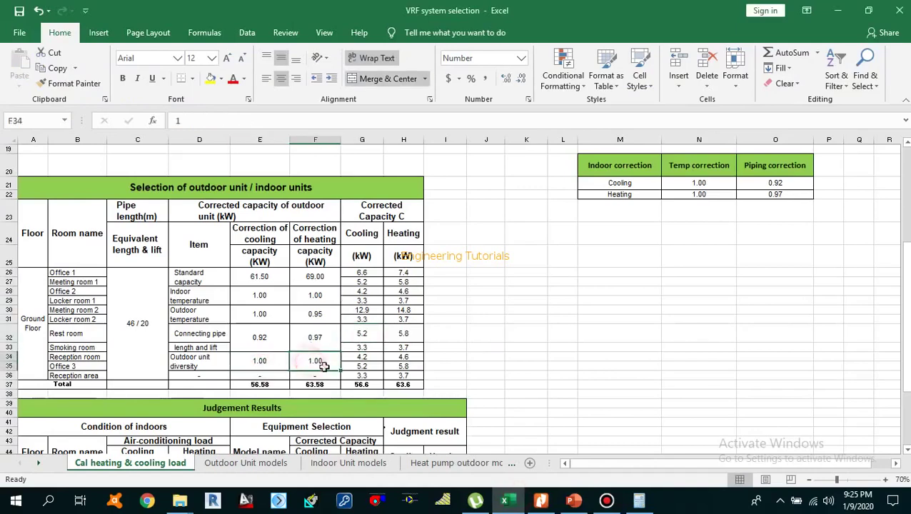
Scroll the PDF back to the page 1 piping diagram, then return to Excel.
left_click(541, 502)
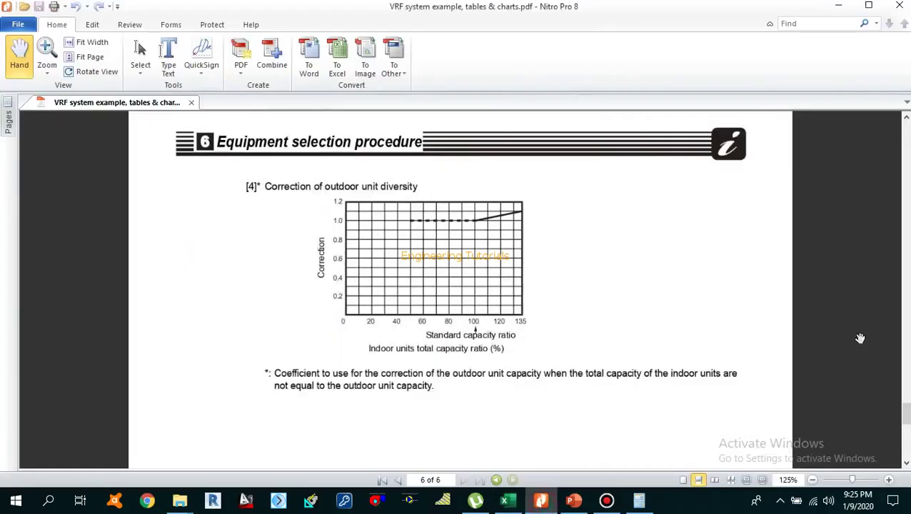
left_click_drag(908, 416, 901, 166)
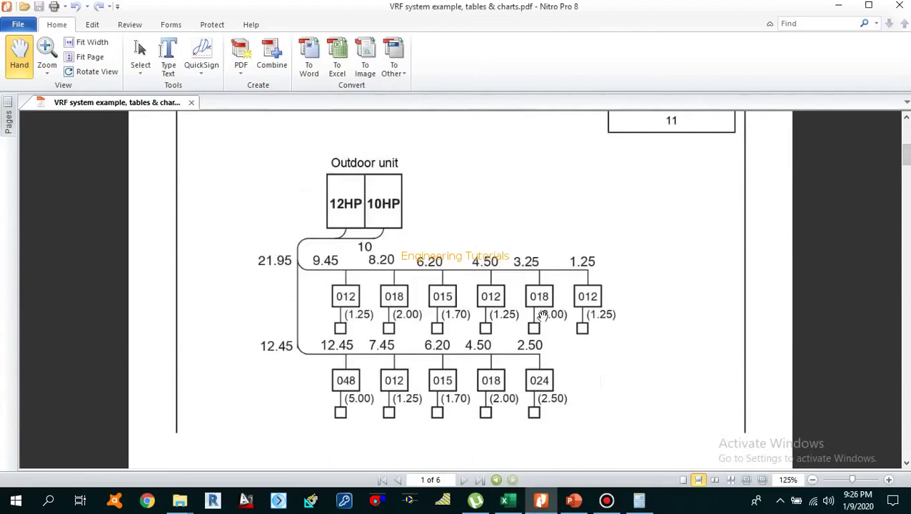
scroll(493, 271, "up", 2)
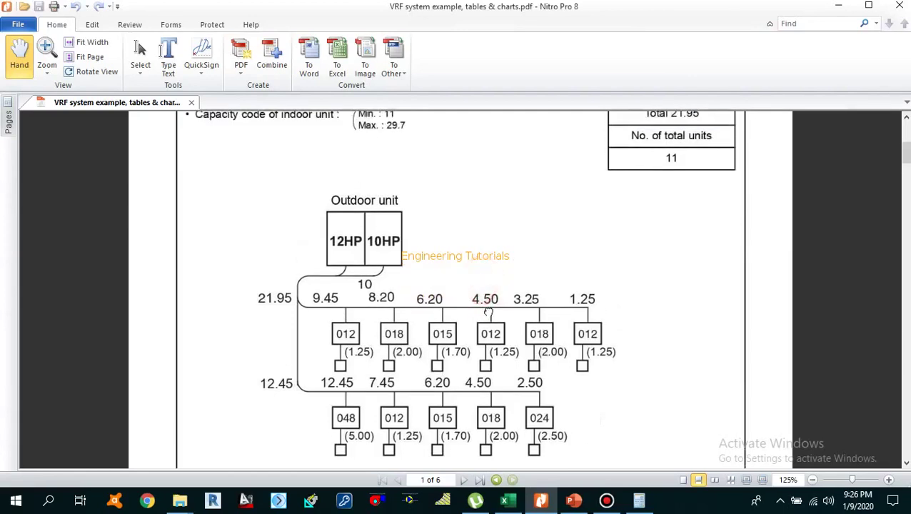
scroll(652, 223, "down", 1)
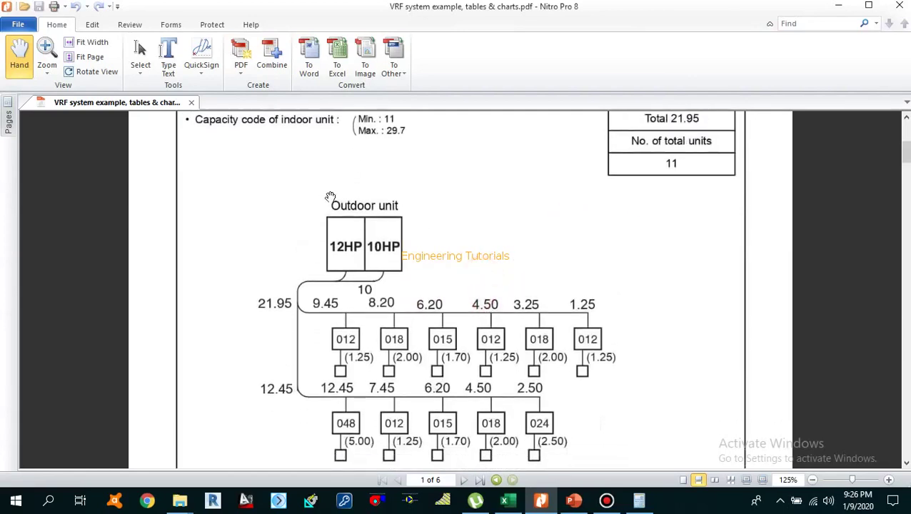
left_click(462, 287)
left_click(508, 501)
Review the diversity cells E34:F34, the correction values E26:F35, and the standard capacities E26 and F26.
scroll(330, 390, "down", 1)
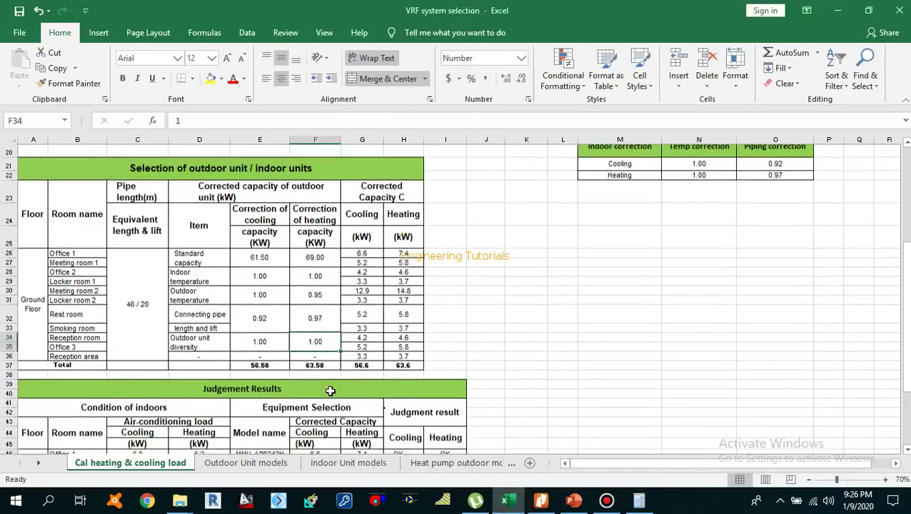
scroll(330, 391, "down", 1)
left_click(257, 315)
left_click(316, 316)
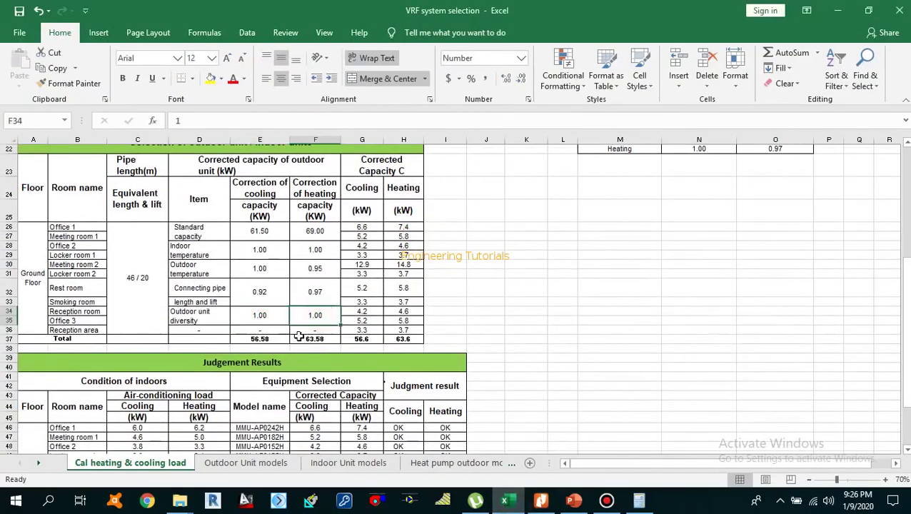
left_click_drag(257, 231, 282, 327)
left_click_drag(315, 230, 314, 323)
left_click(265, 342)
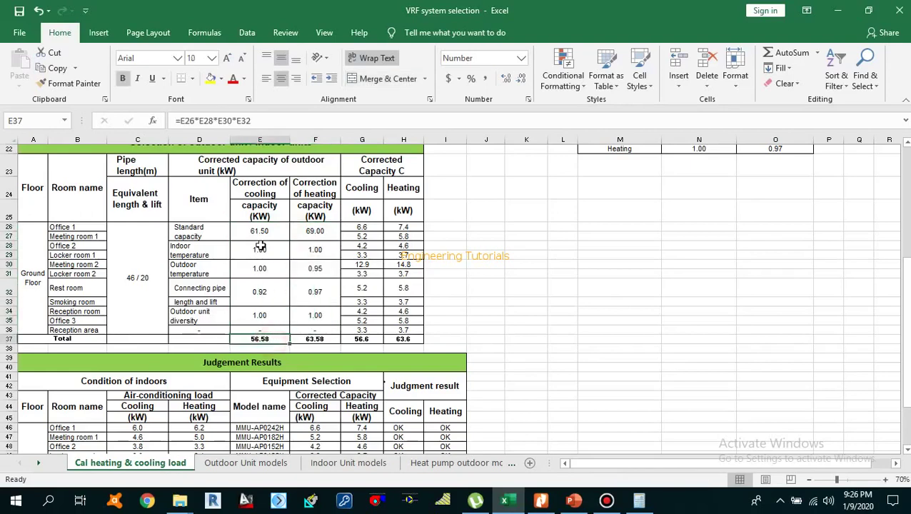
left_click_drag(260, 249, 260, 321)
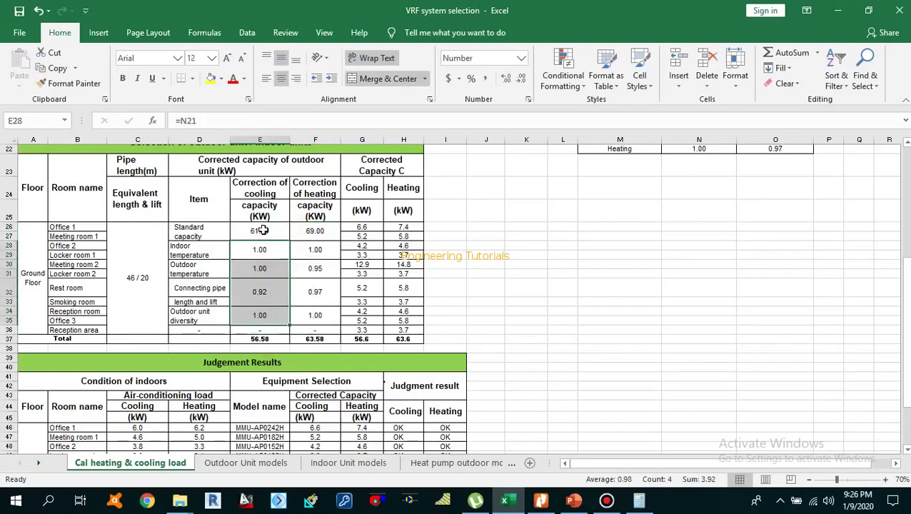
left_click(264, 229)
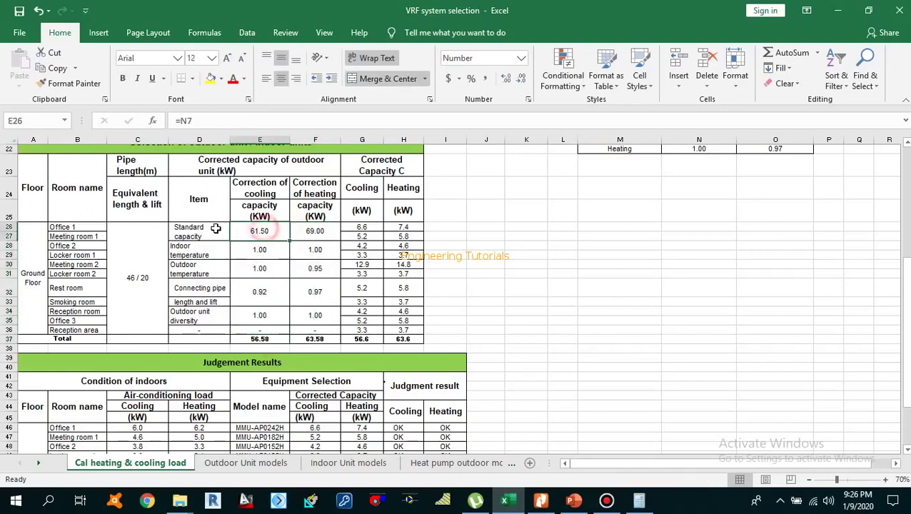
left_click(318, 232)
left_click(278, 342)
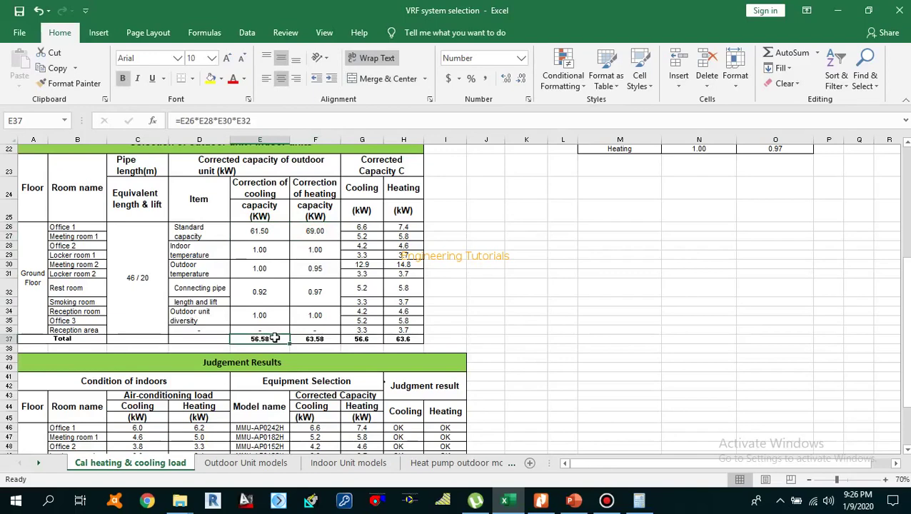
Trace the cells feeding the cooling and heating total formulas in E37 and F37.
double_click(272, 339)
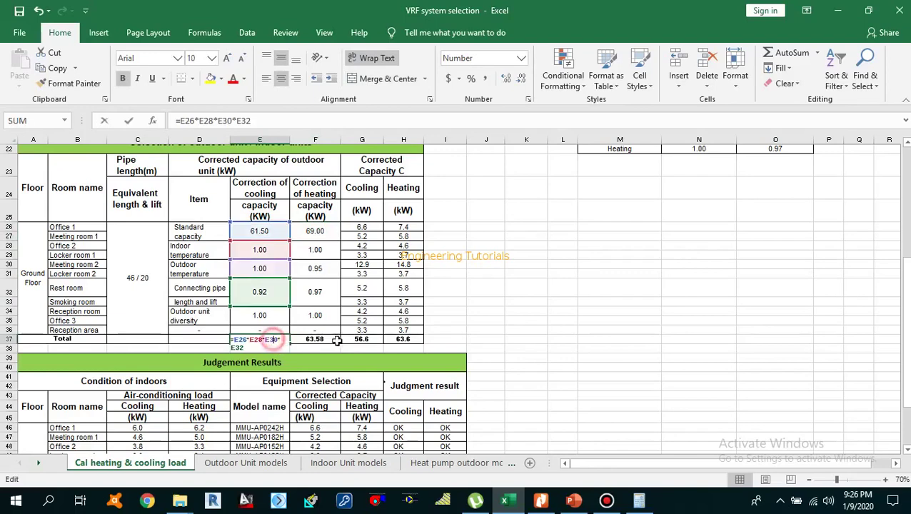
key("Return")
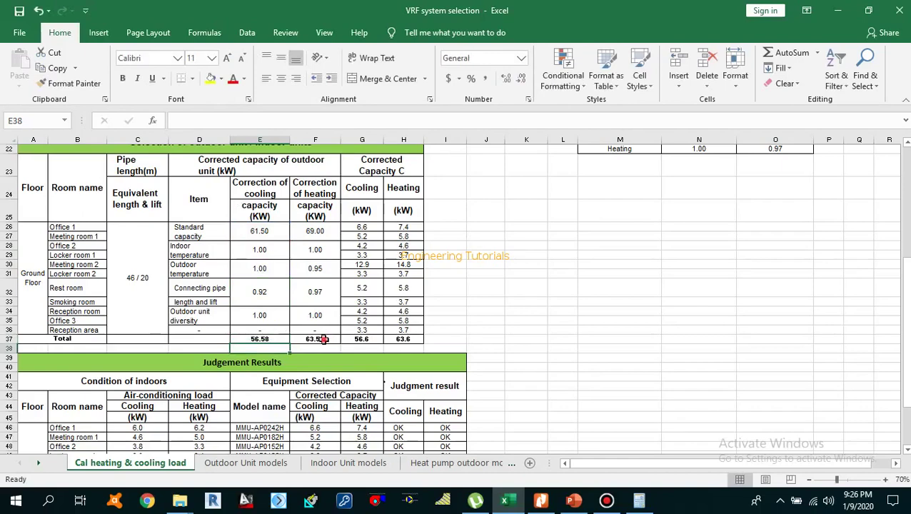
left_click(323, 339)
double_click(324, 339)
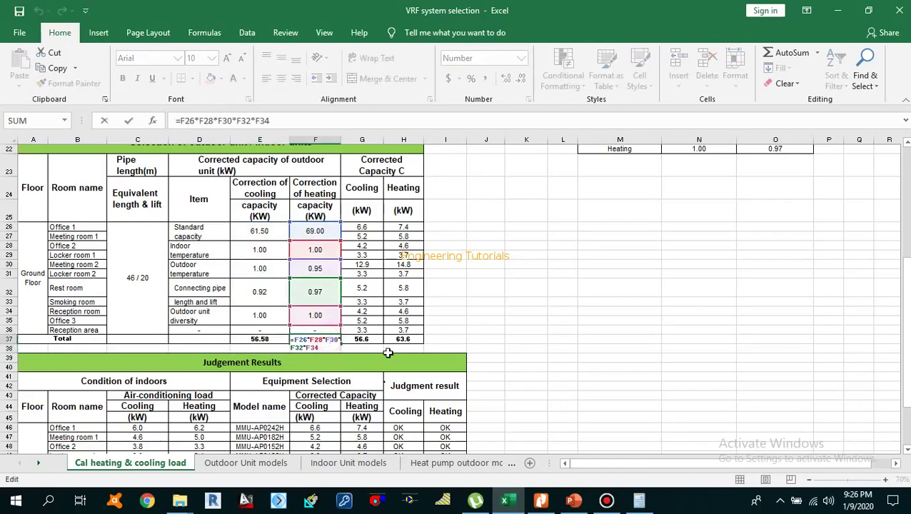
key("Return")
left_click(334, 338)
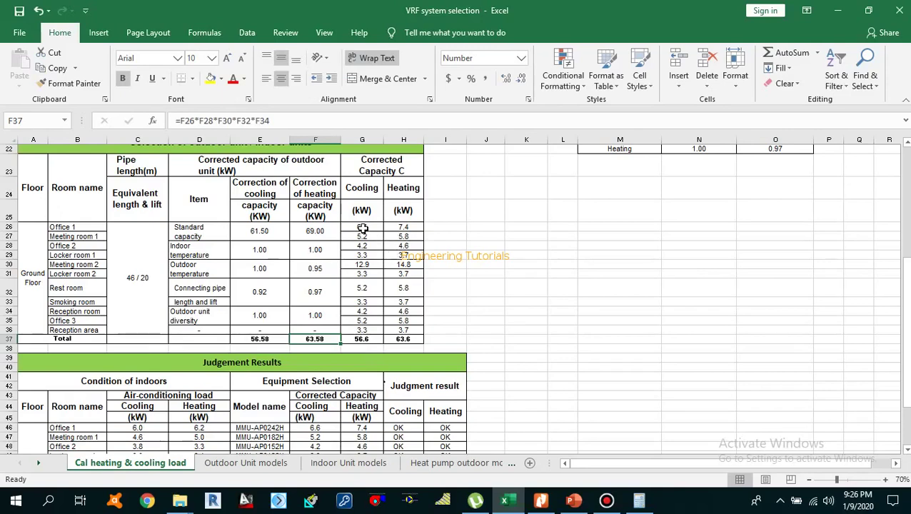
Examine the corrected capacities in column G against the headers and capacity totals.
left_click_drag(363, 229, 394, 331)
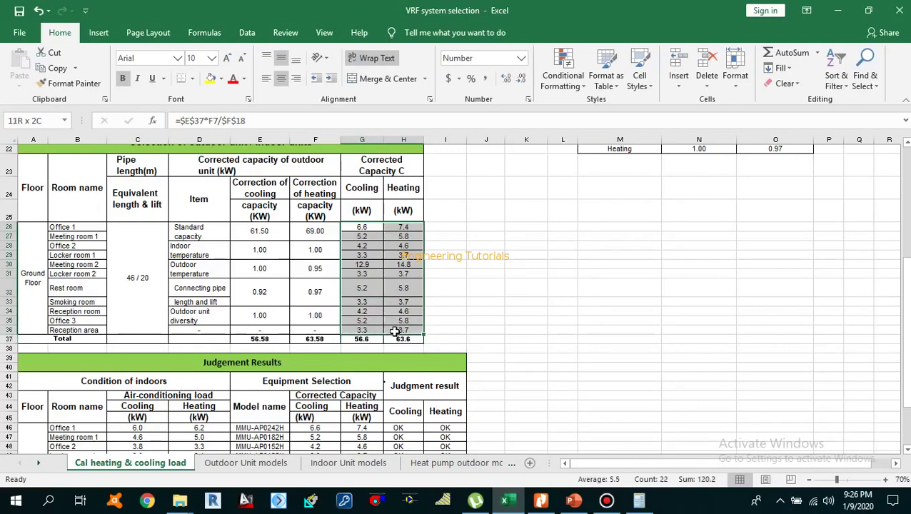
left_click(364, 300)
left_click_drag(360, 228, 403, 330)
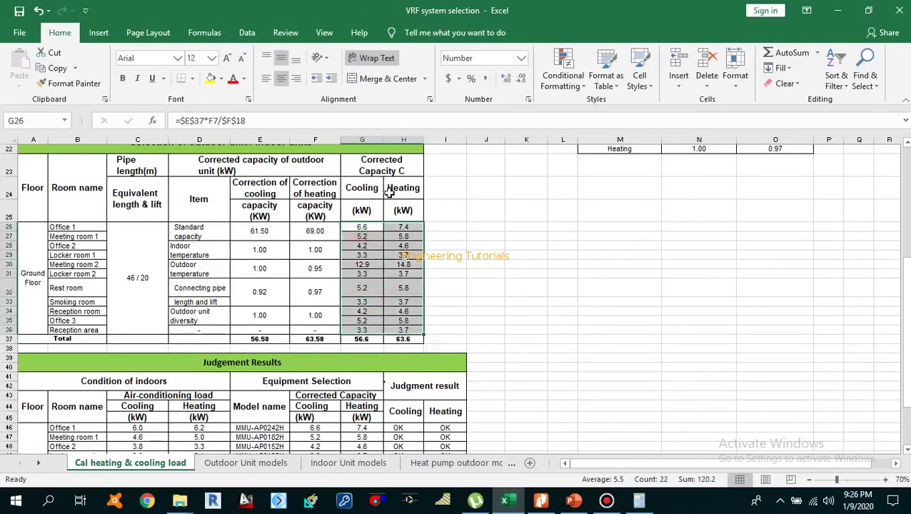
left_click_drag(202, 167, 315, 234)
left_click_drag(255, 341, 311, 339)
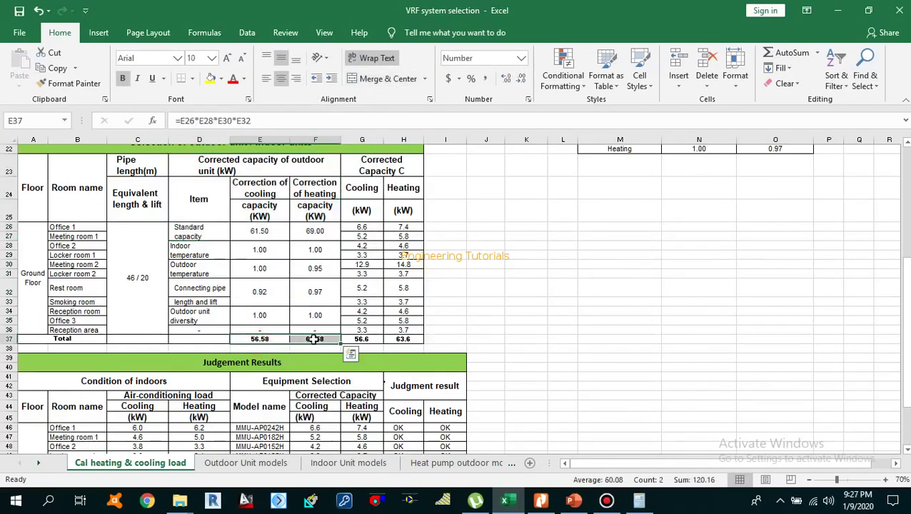
left_click(377, 275)
left_click_drag(361, 227, 405, 336)
left_click(282, 249)
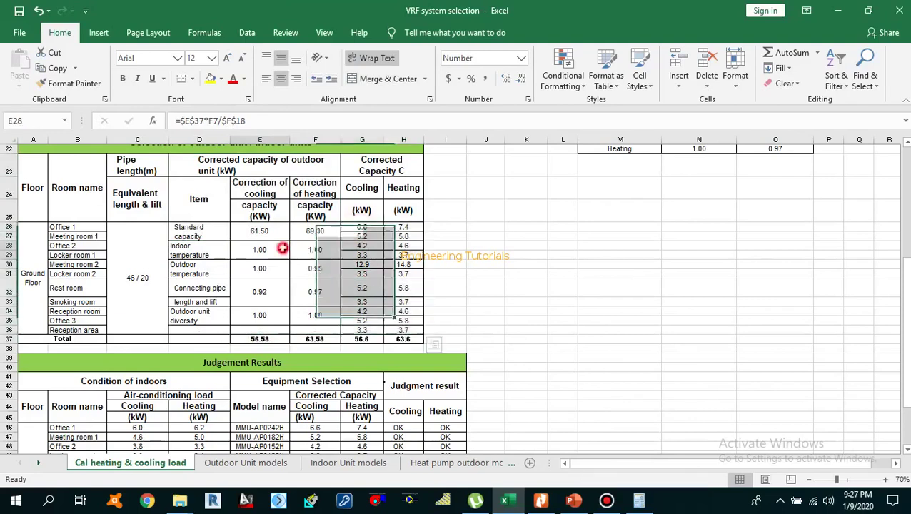
left_click(264, 168)
left_click(271, 337)
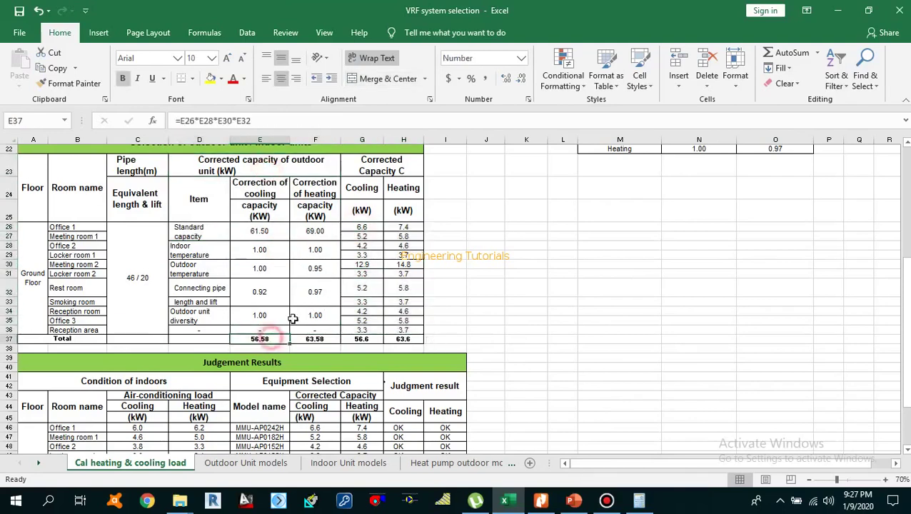
left_click(364, 227)
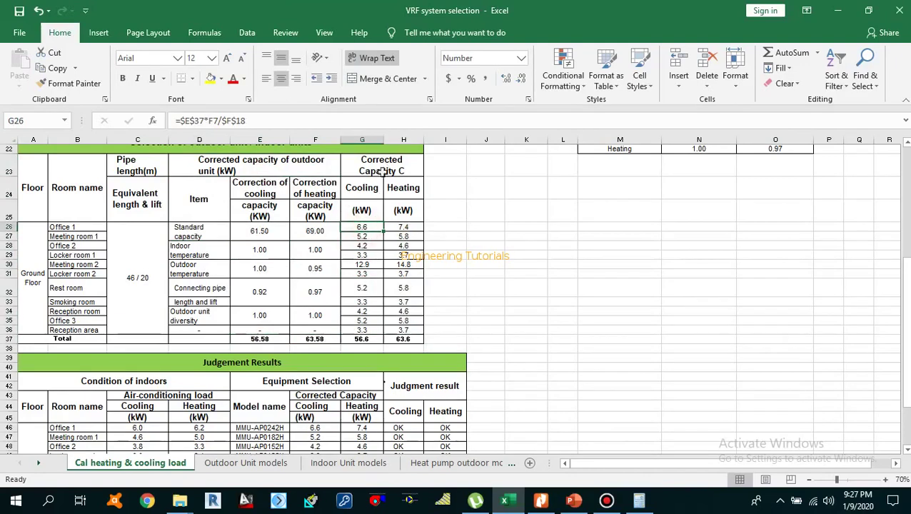
double_click(368, 227)
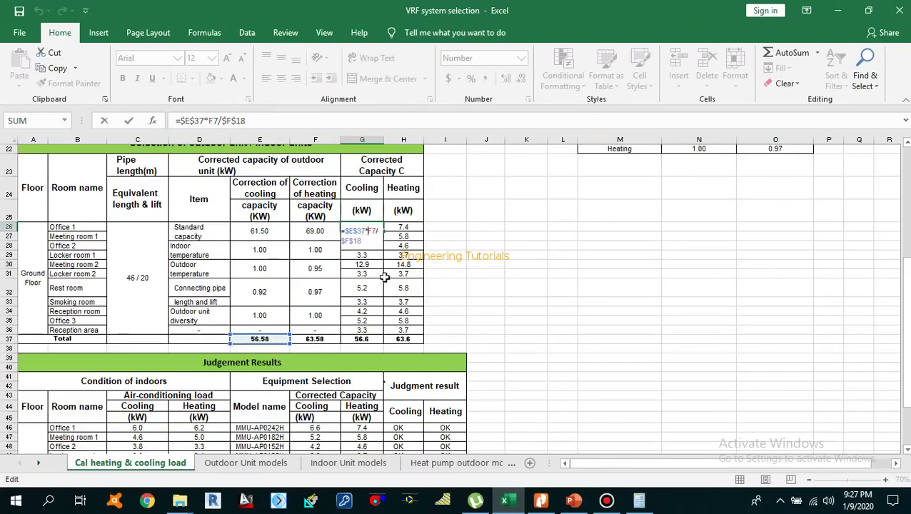
scroll(384, 277, "up", 6)
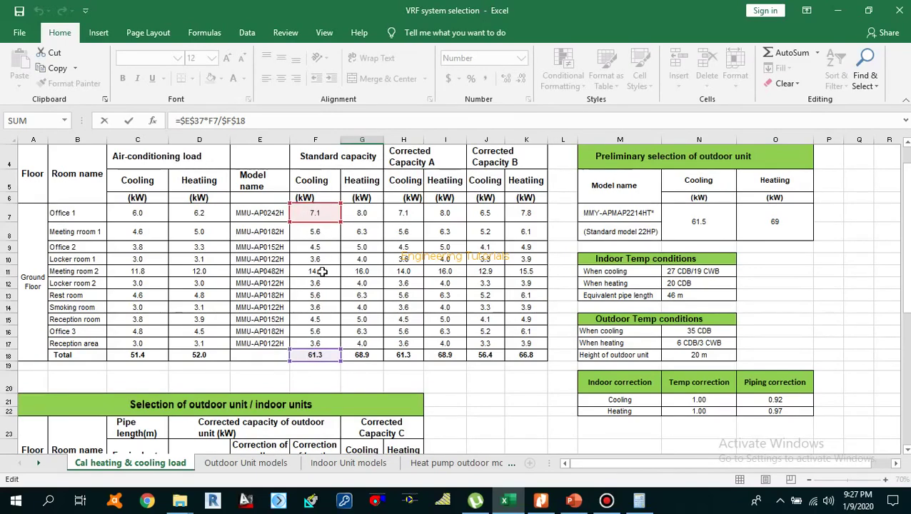
scroll(315, 267, "down", 5)
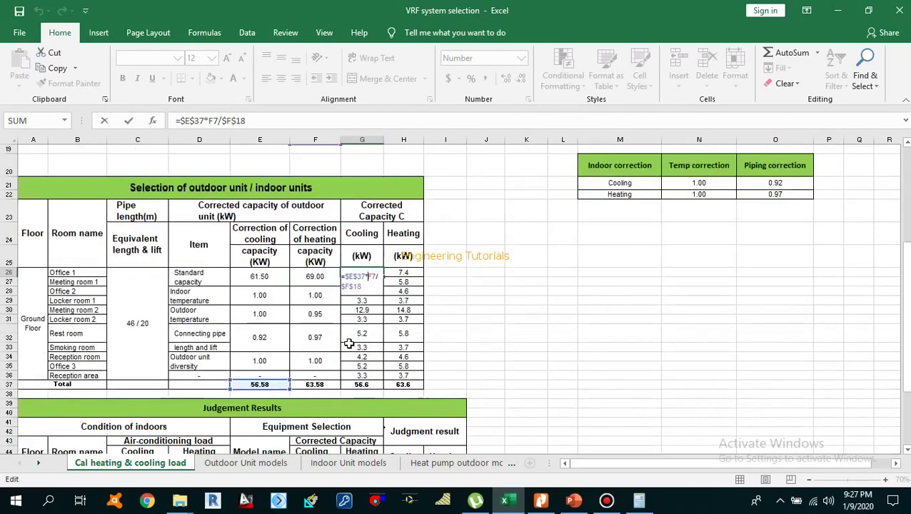
key("Return")
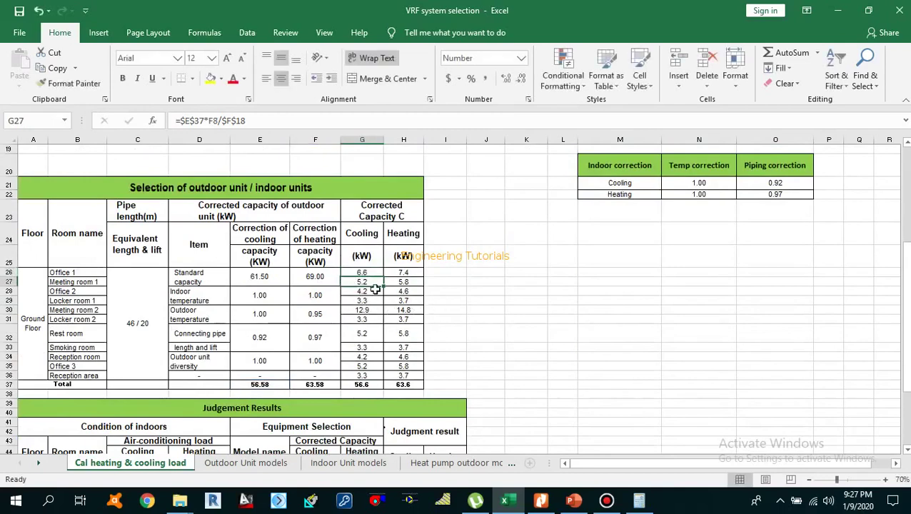
left_click(362, 273)
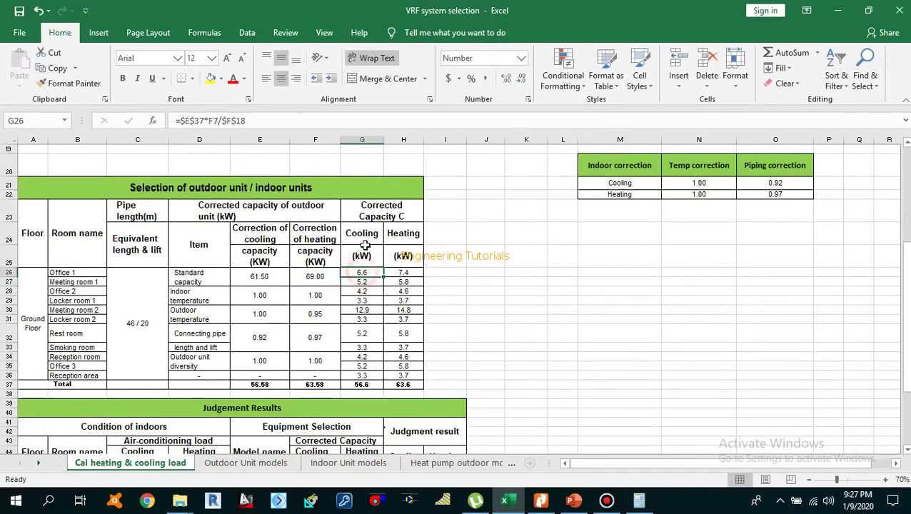
left_click(404, 275)
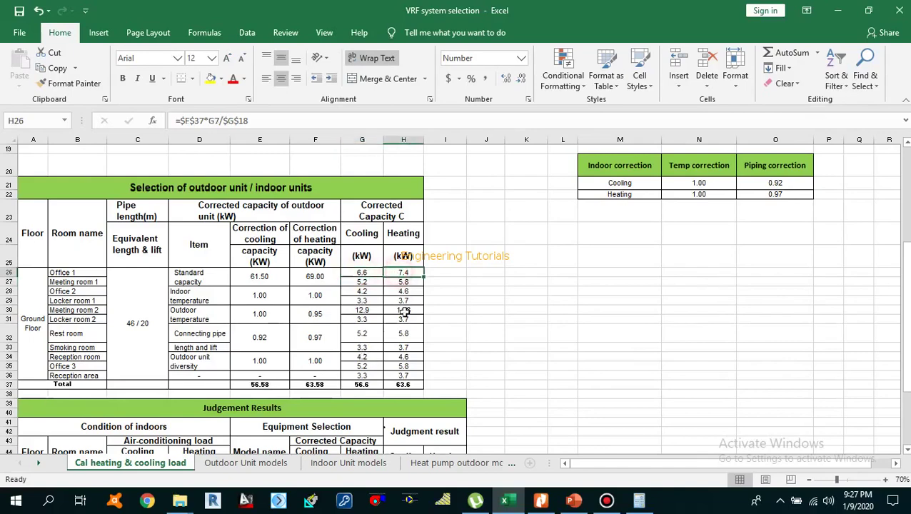
double_click(403, 274)
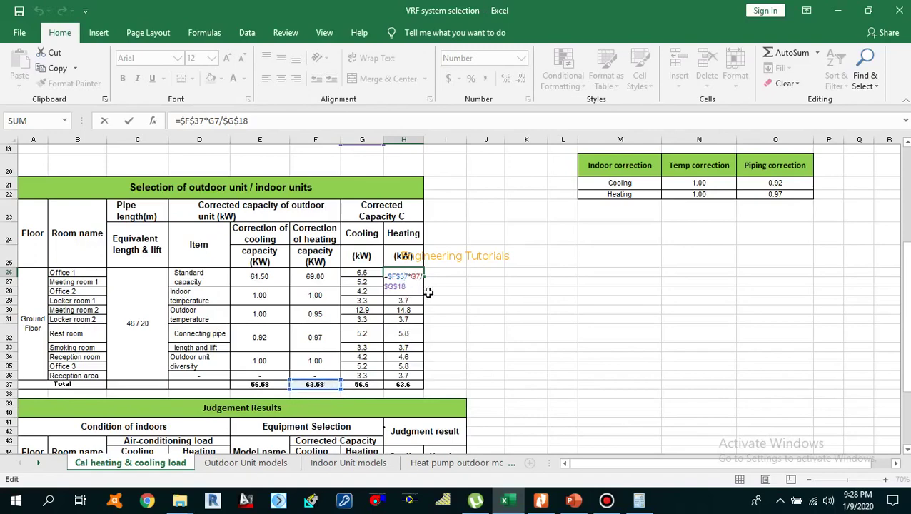
scroll(429, 293, "up", 5)
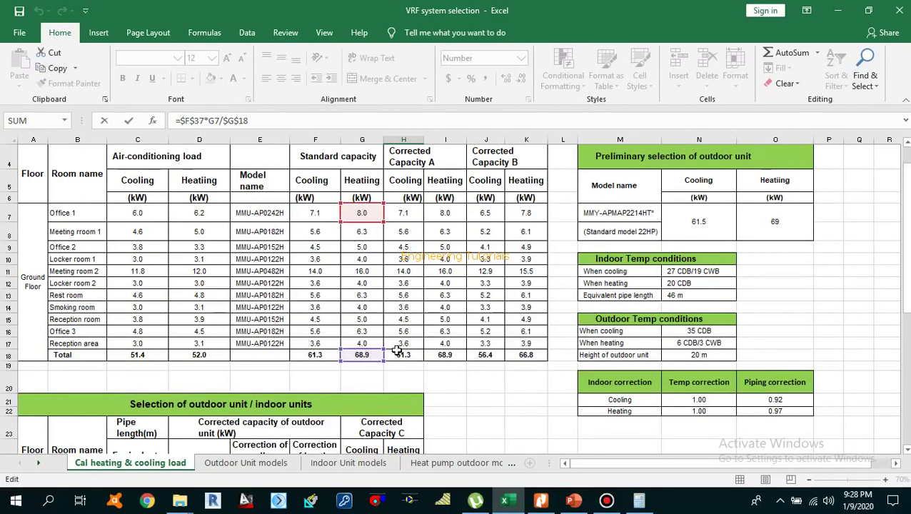
scroll(397, 351, "down", 4)
key("Return")
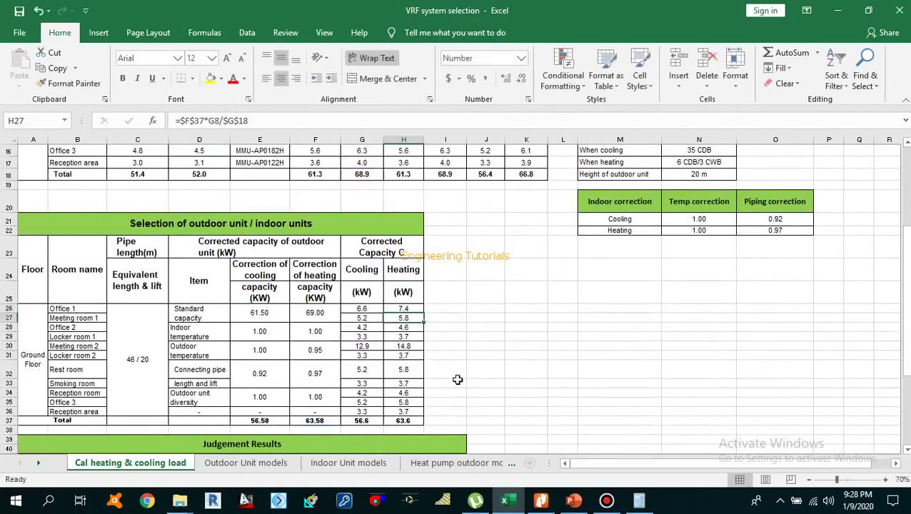
left_click(409, 307)
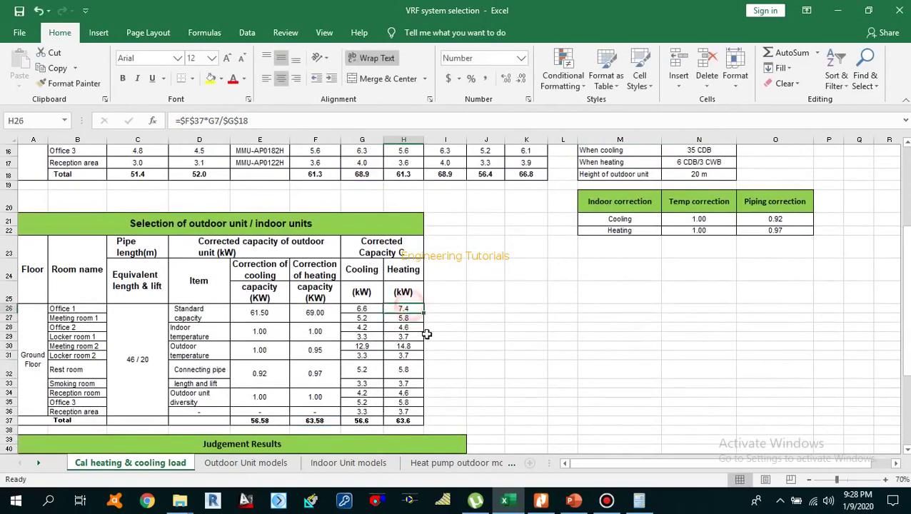
left_click(402, 328)
scroll(406, 359, "down", 2)
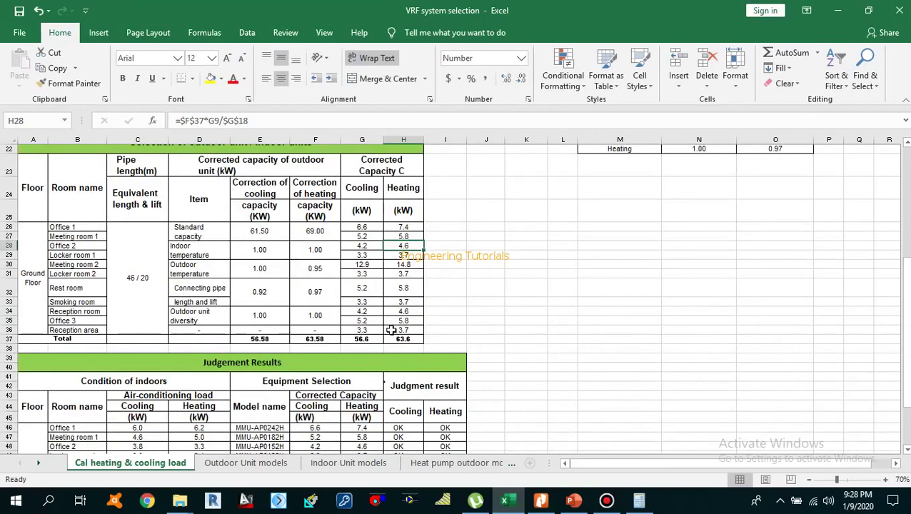
left_click_drag(362, 227, 374, 325)
left_click_drag(404, 228, 403, 330)
scroll(309, 356, "down", 2)
left_click(305, 368)
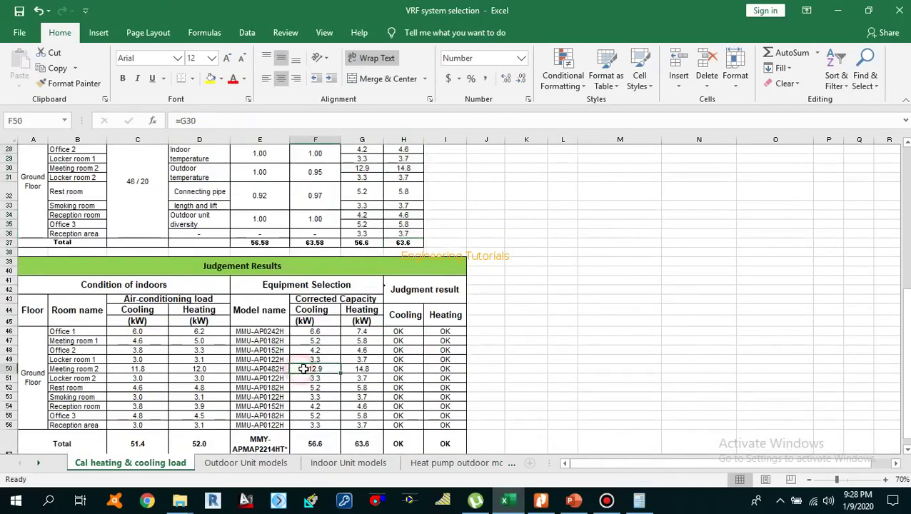
scroll(304, 368, "down", 2)
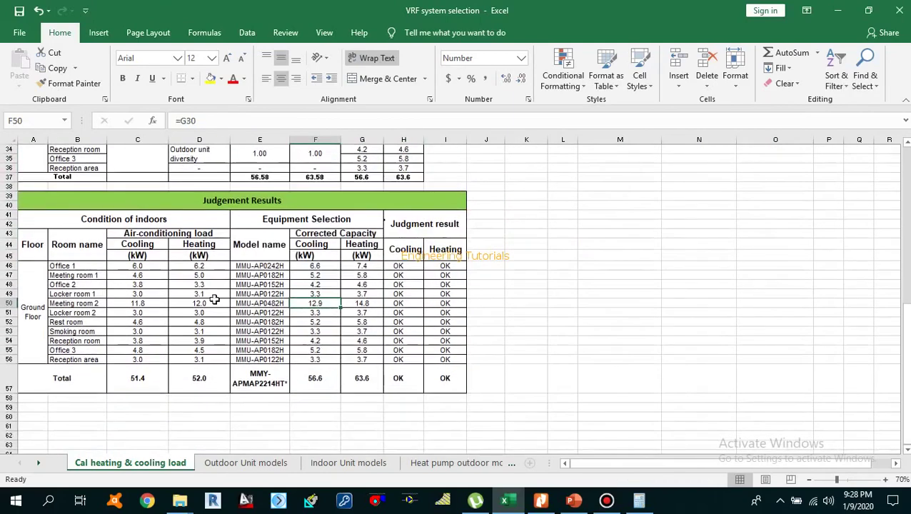
left_click_drag(138, 266, 199, 360)
scroll(199, 359, "up", 10)
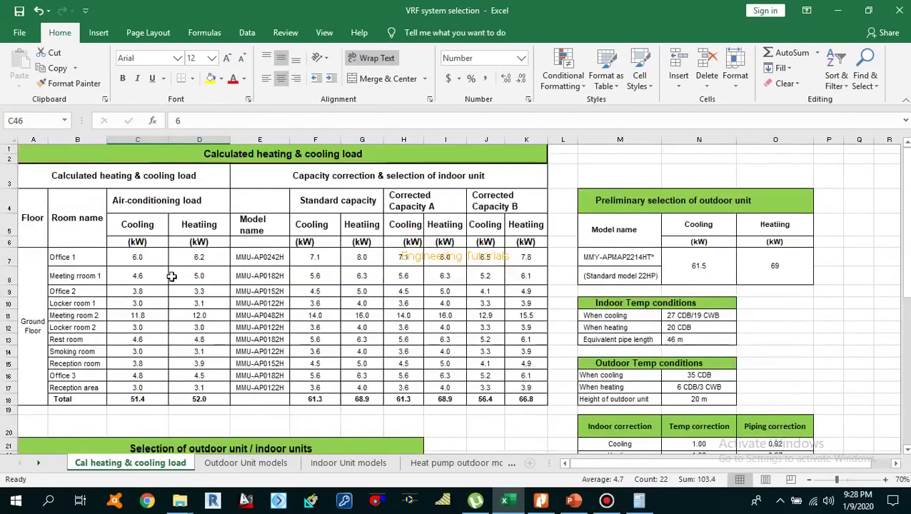
scroll(195, 363, "down", 4)
scroll(195, 364, "down", 6)
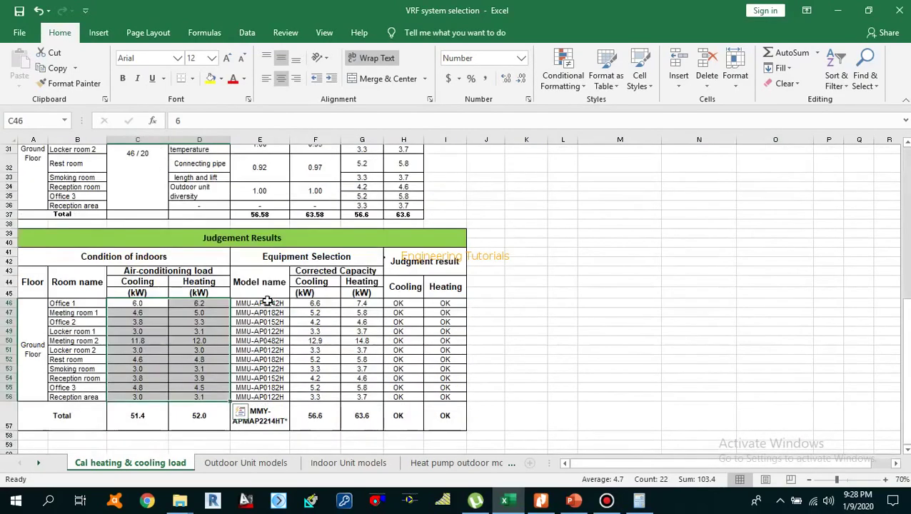
left_click_drag(264, 300, 277, 397)
left_click_drag(309, 303, 339, 327)
scroll(339, 327, "up", 3)
left_click(363, 228)
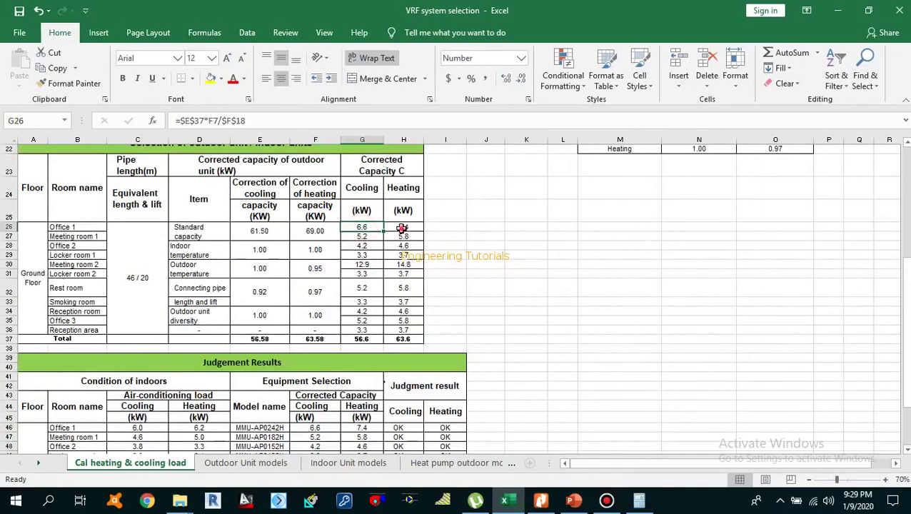
left_click(402, 228)
scroll(364, 372, "down", 2)
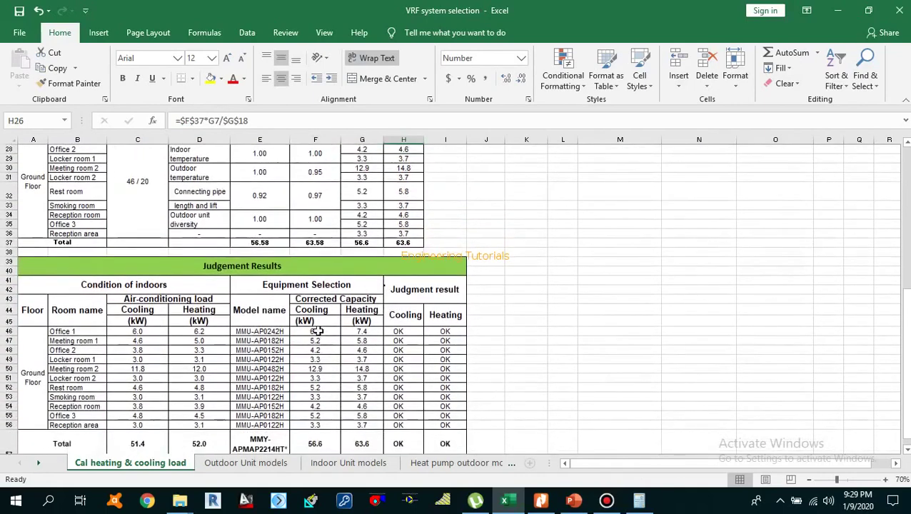
left_click_drag(317, 331, 360, 422)
scroll(357, 407, "down", 2)
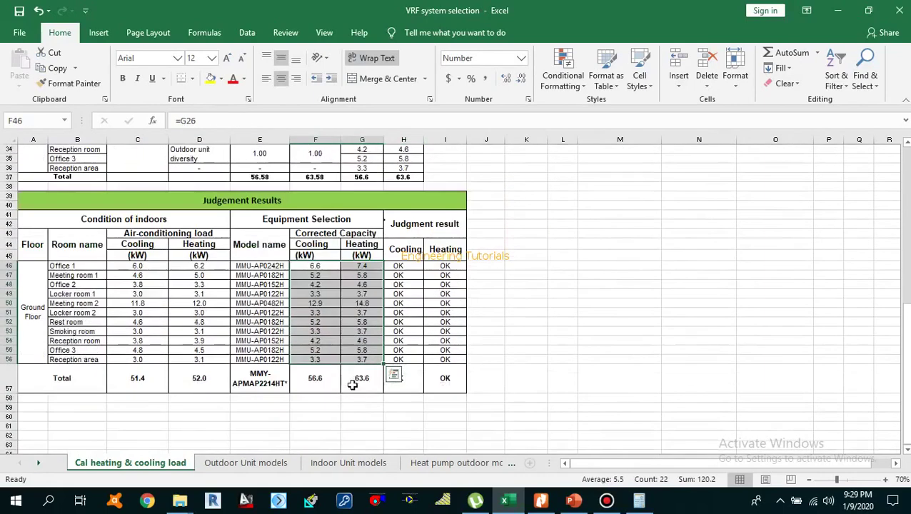
left_click(325, 380)
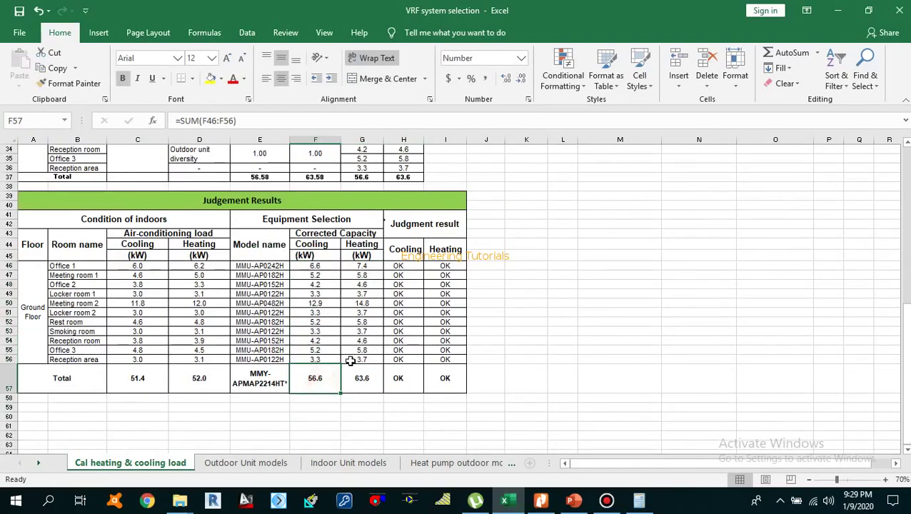
left_click(330, 378)
left_click(361, 385)
scroll(357, 386, "up", 1)
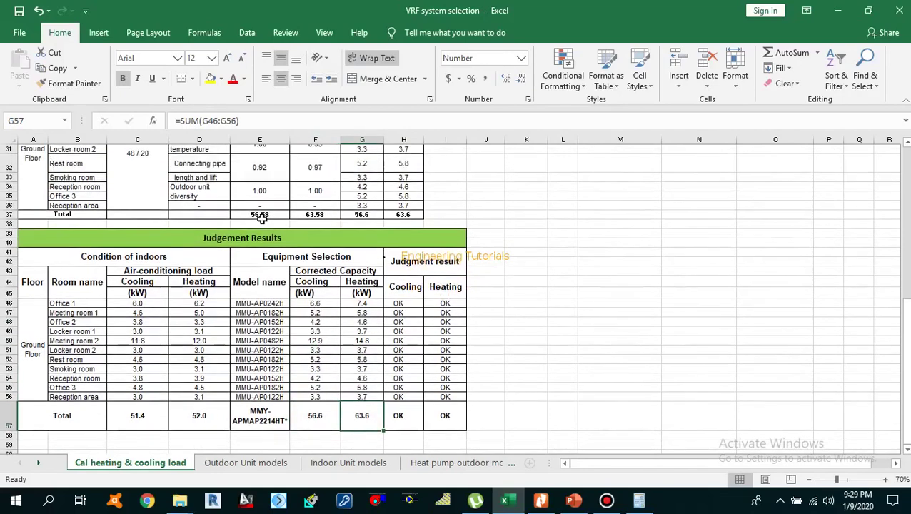
left_click_drag(262, 218, 314, 217)
scroll(349, 228, "up", 3)
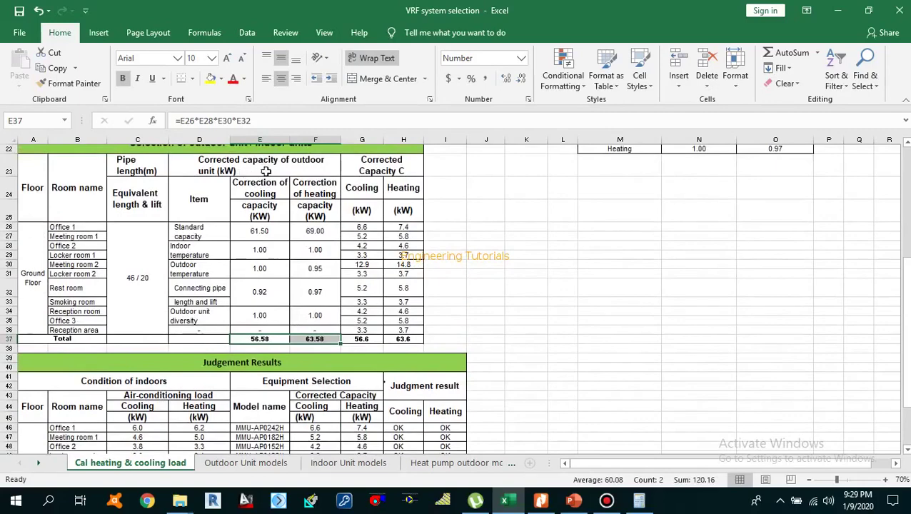
scroll(343, 350, "down", 3)
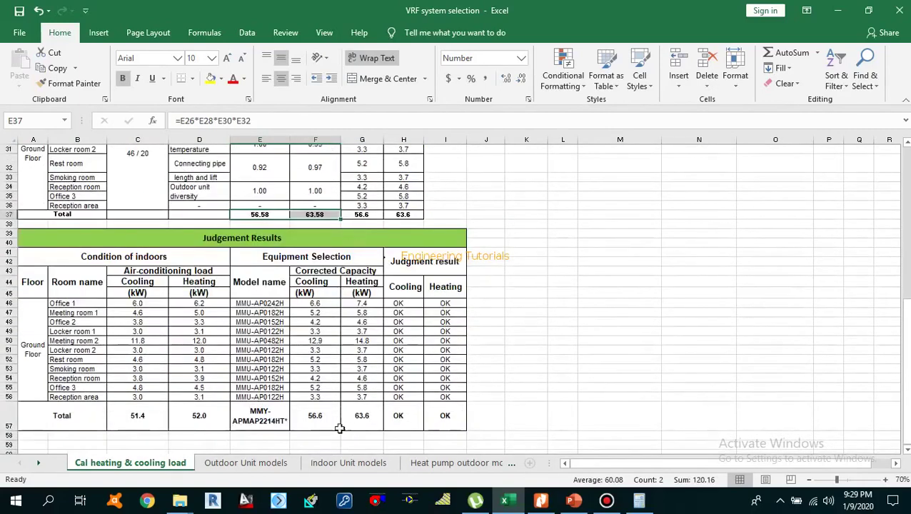
left_click_drag(260, 415, 362, 416)
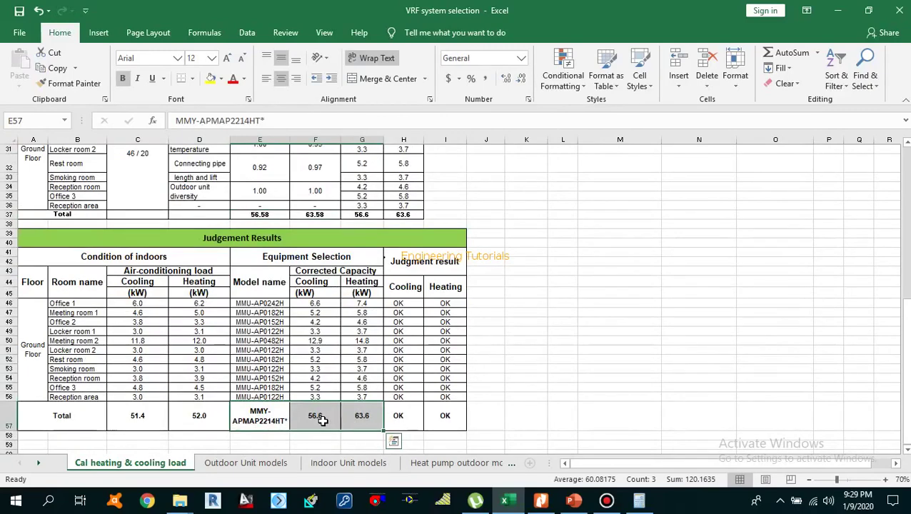
scroll(292, 428, "down", 1)
scroll(296, 427, "down", 1)
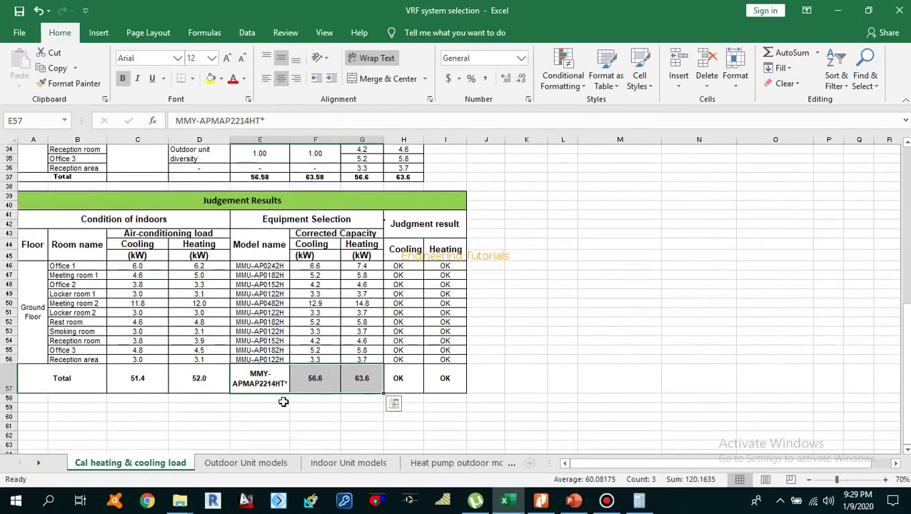
left_click(283, 390)
left_click(316, 384)
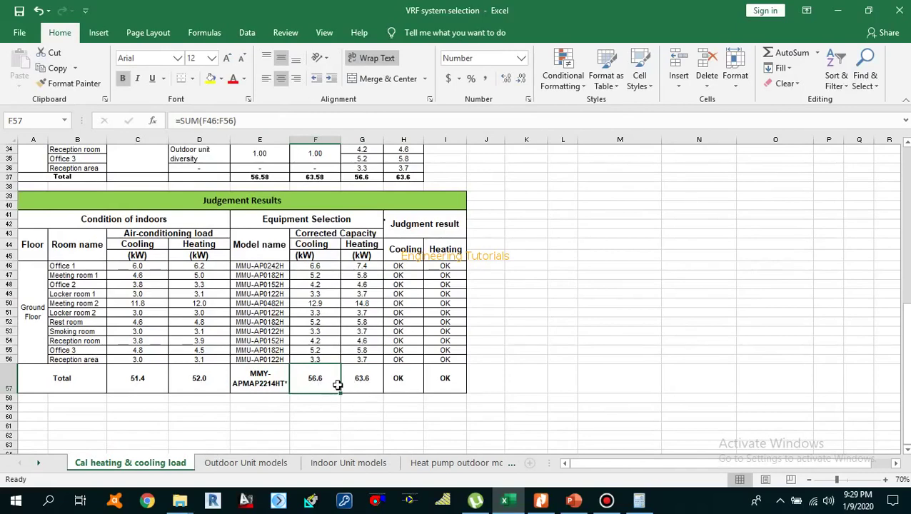
left_click(355, 379)
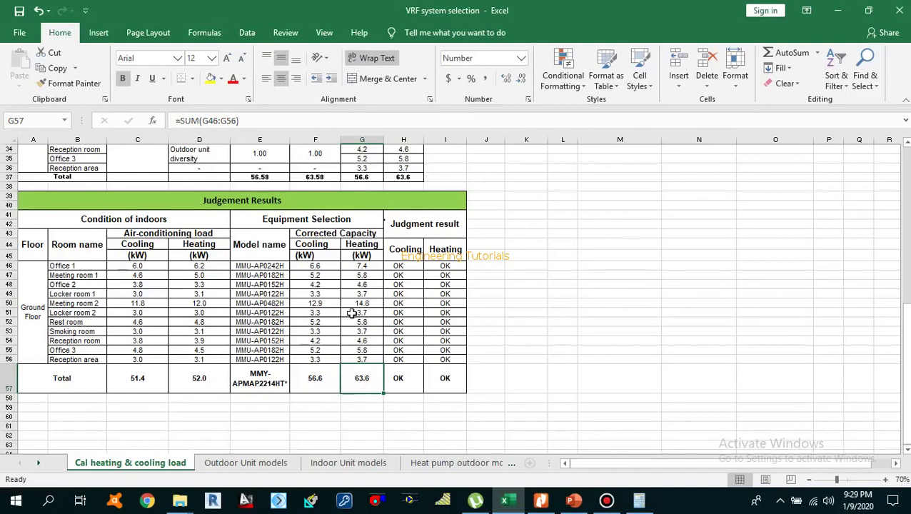
left_click(277, 384)
left_click_drag(312, 265, 364, 267)
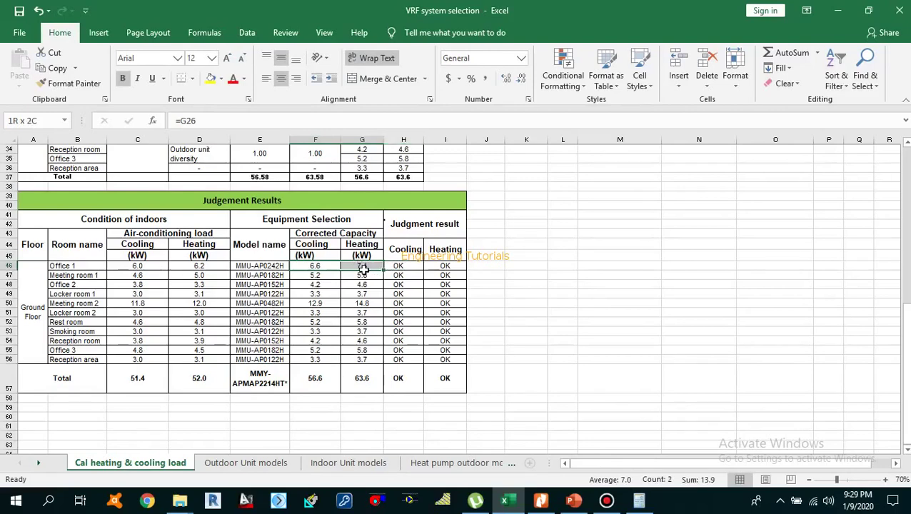
left_click(345, 294)
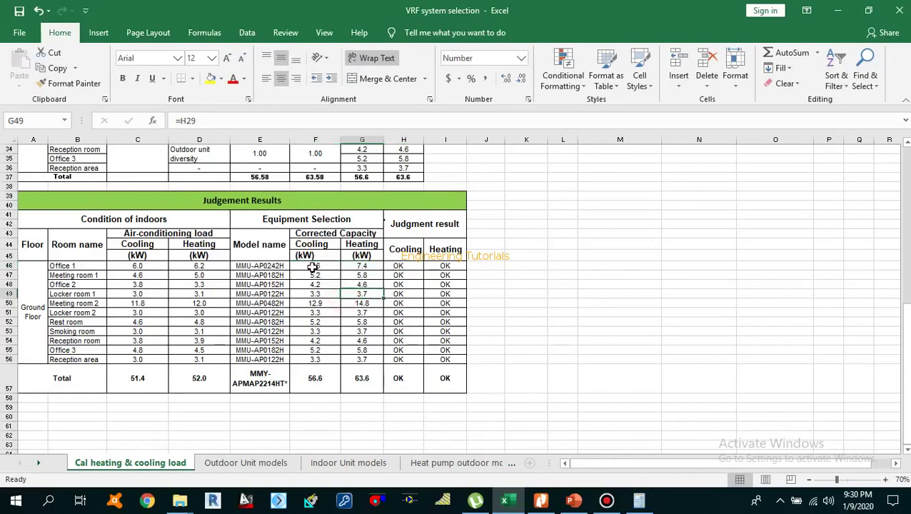
mouse_move(313, 268)
left_mouse_down()
mouse_move(361, 265)
mouse_move(346, 265)
left_mouse_up()
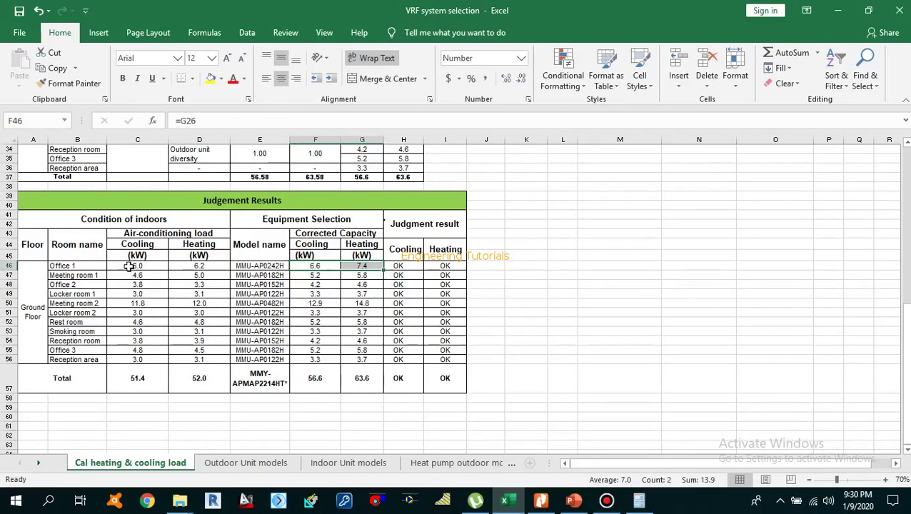
left_click_drag(129, 266, 213, 265)
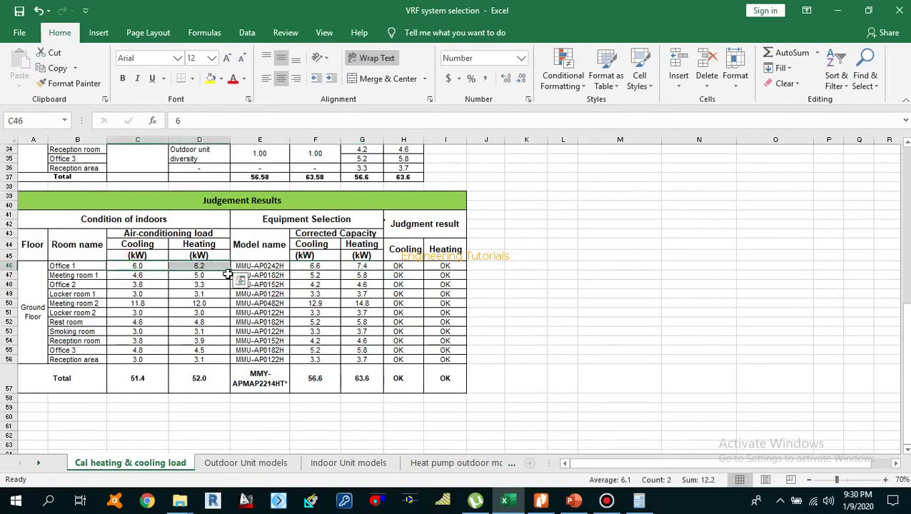
left_click(401, 266)
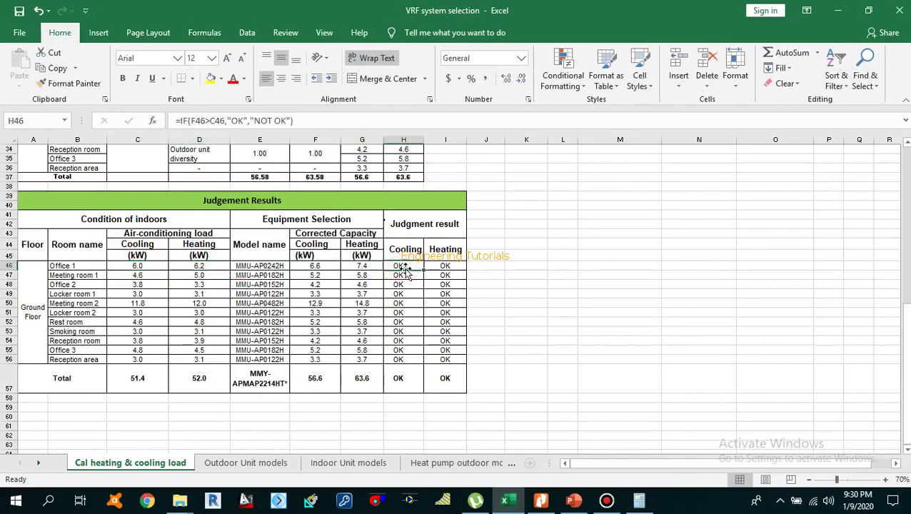
double_click(406, 266)
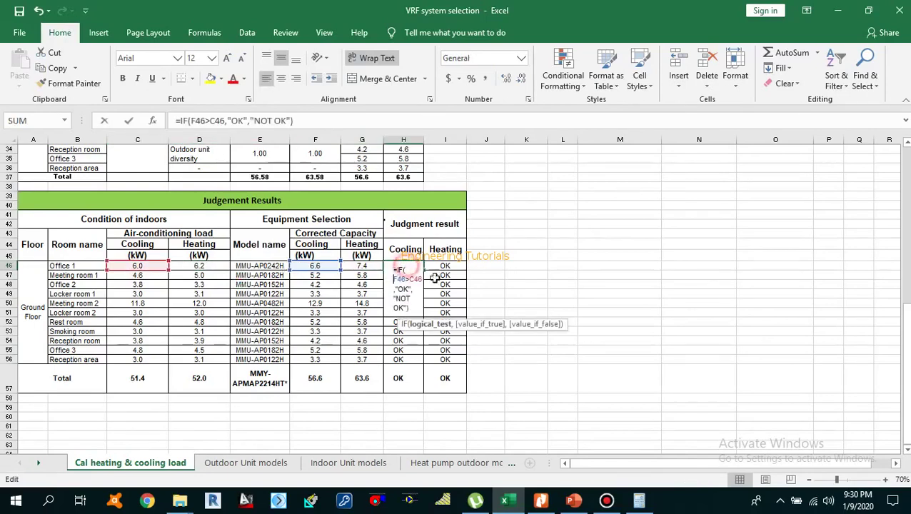
key("Return")
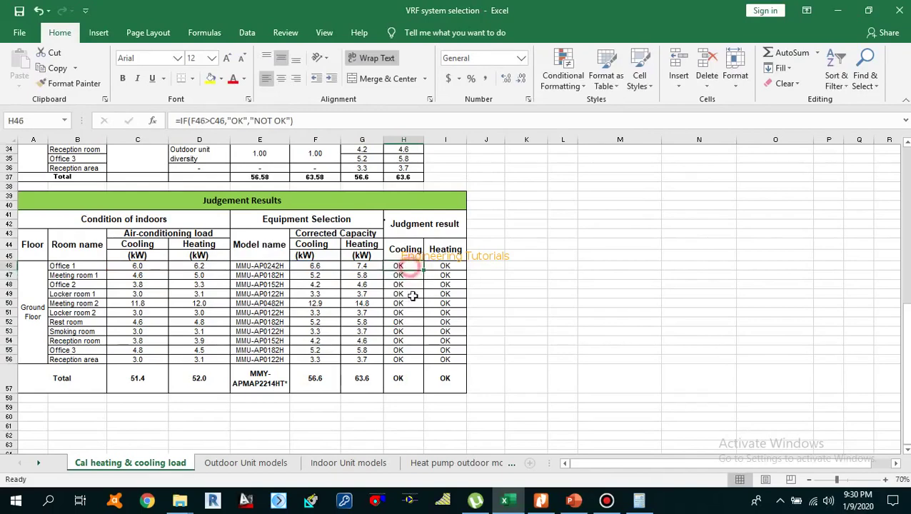
left_click(408, 295)
left_click_drag(416, 266, 418, 360)
left_click_drag(442, 269, 444, 352)
left_click(329, 312)
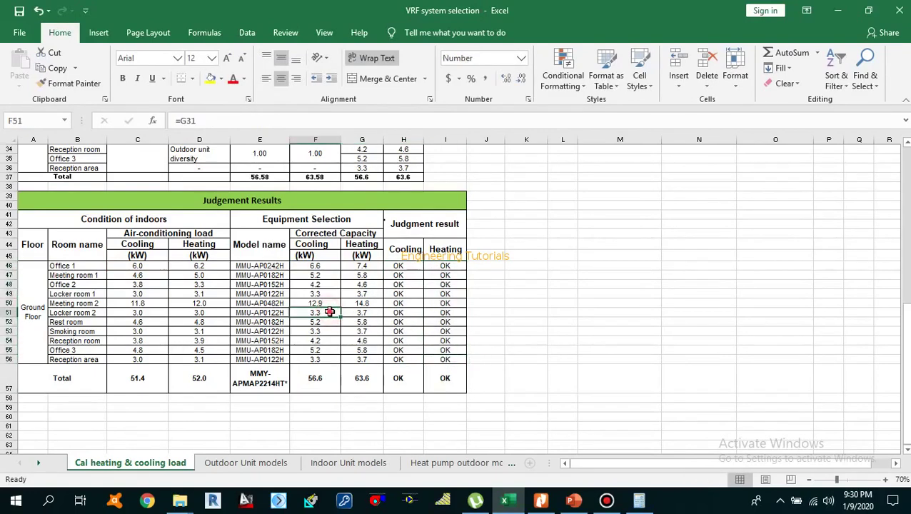
left_click(350, 314)
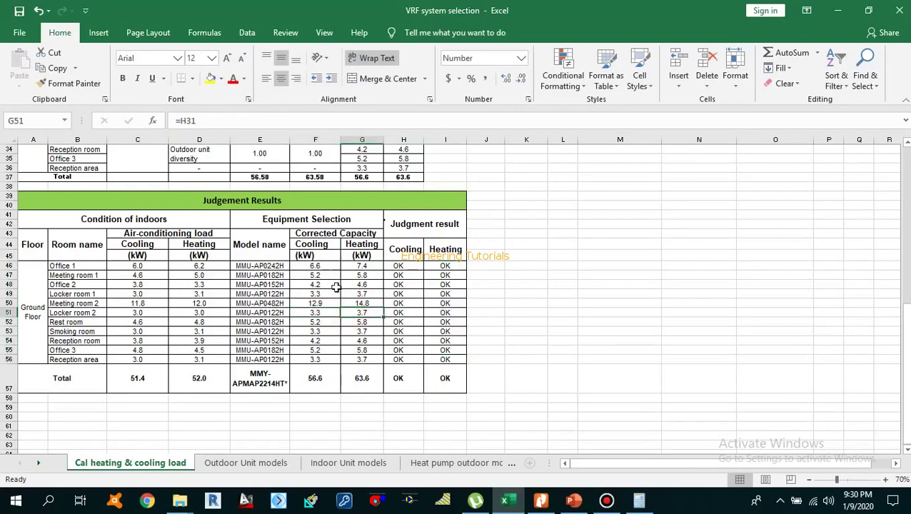
left_click(135, 321)
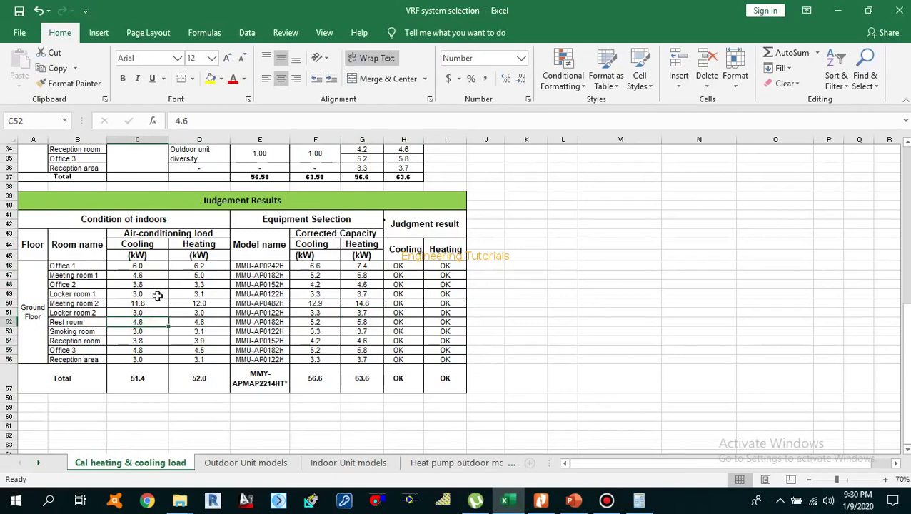
left_click(408, 322)
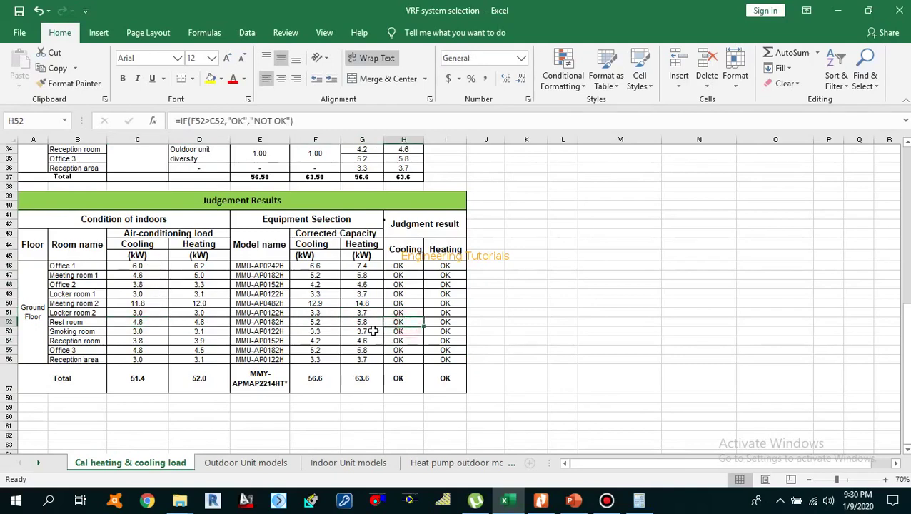
left_click(320, 323)
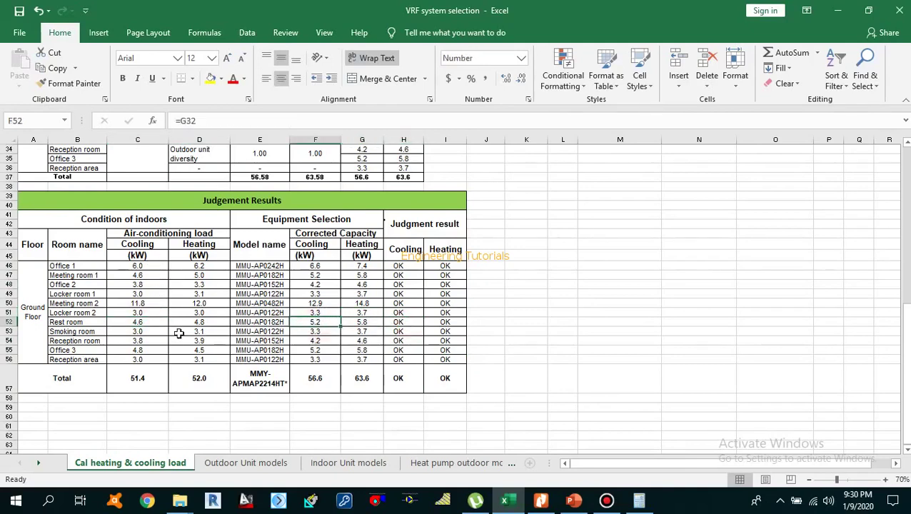
left_click(325, 312)
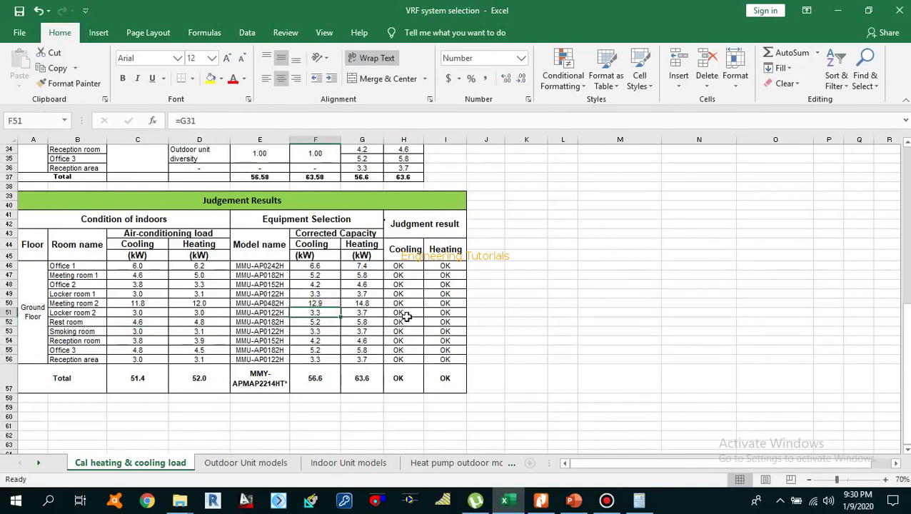
type("2.")
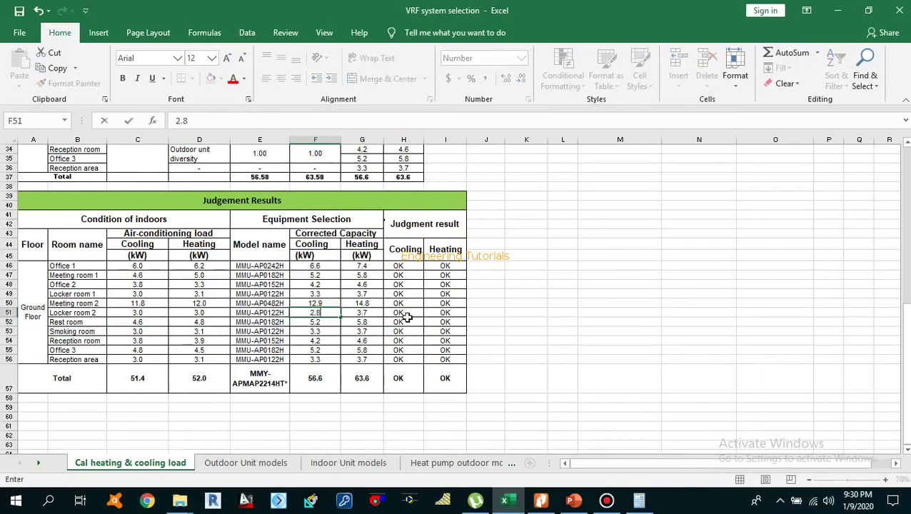
type("8")
key("Return")
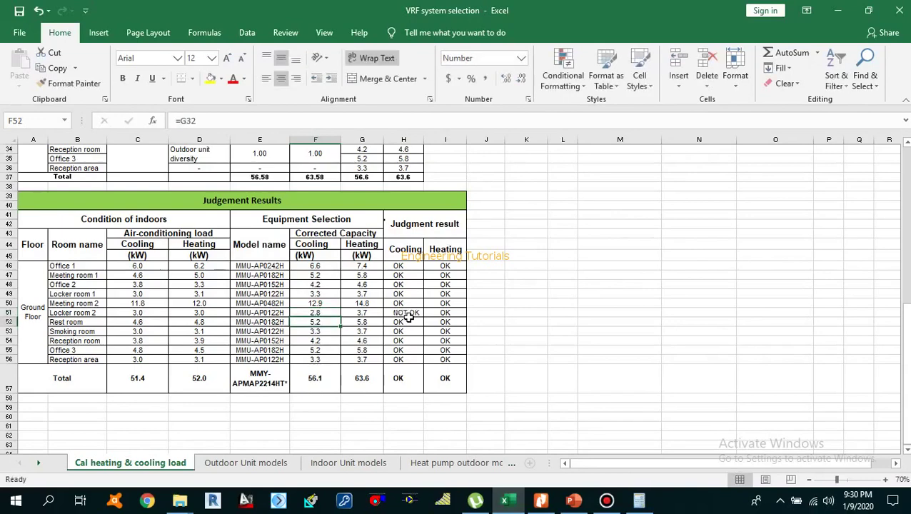
left_click(137, 313)
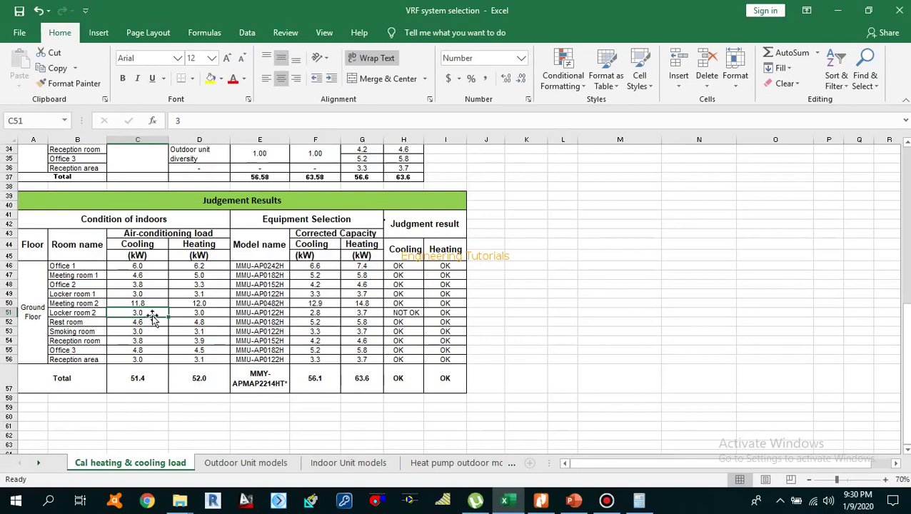
left_click(328, 315)
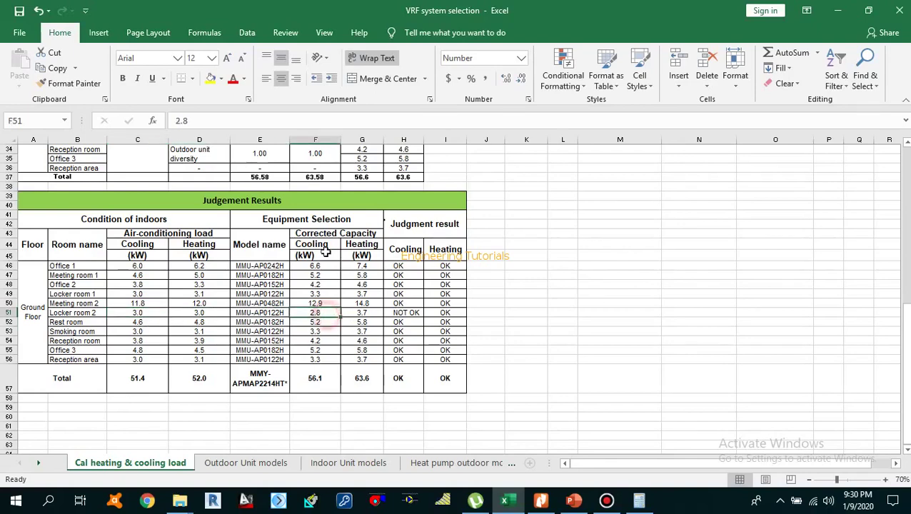
left_click(404, 314)
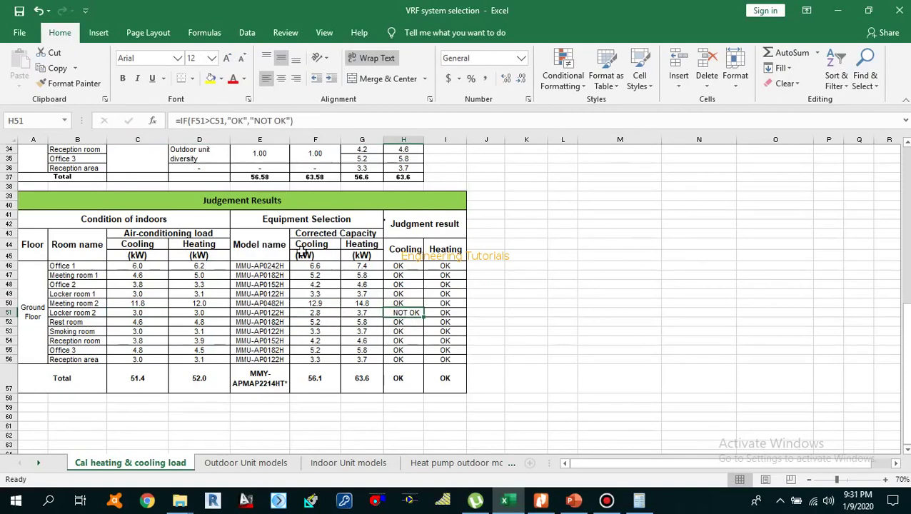
left_click(312, 312)
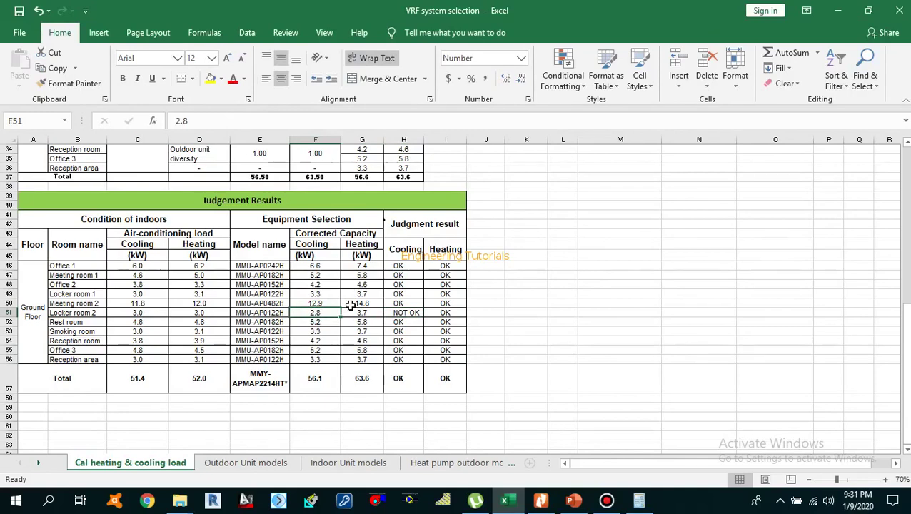
key("ctrl+z")
left_click_drag(317, 266, 364, 361)
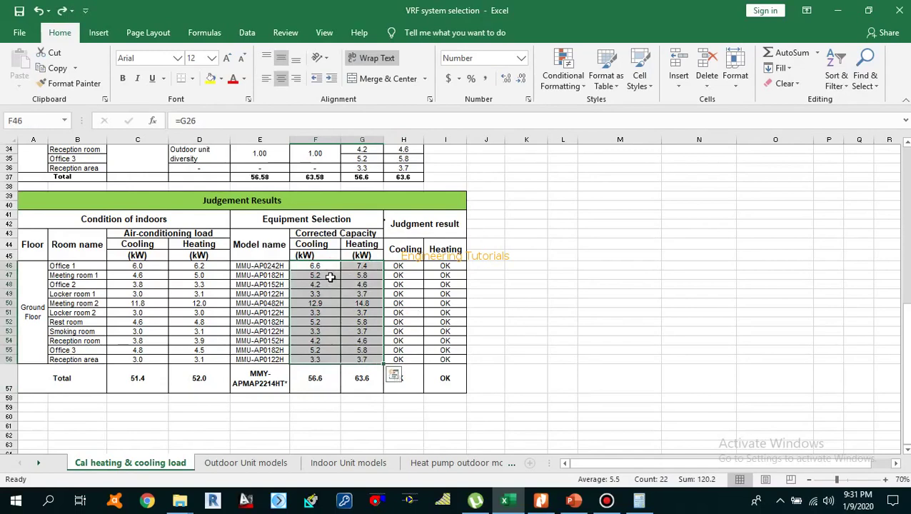
left_click_drag(135, 266, 186, 359)
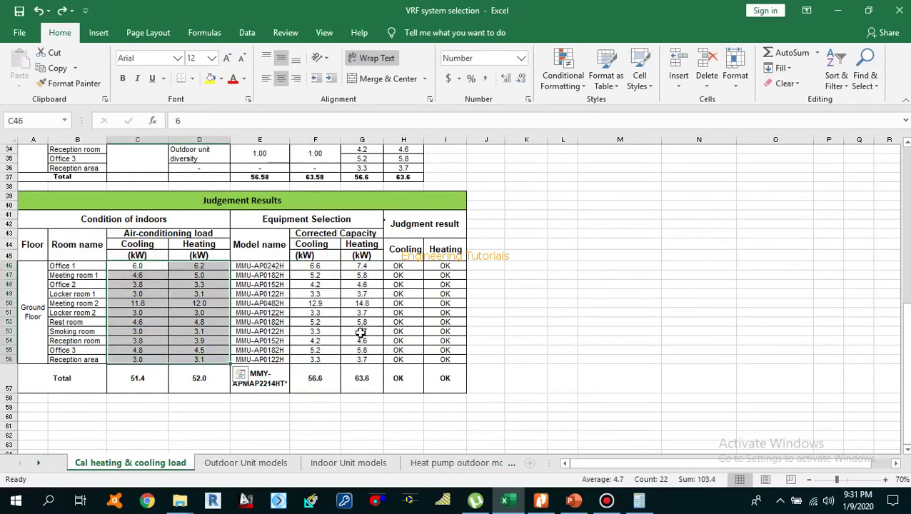
left_click(359, 332)
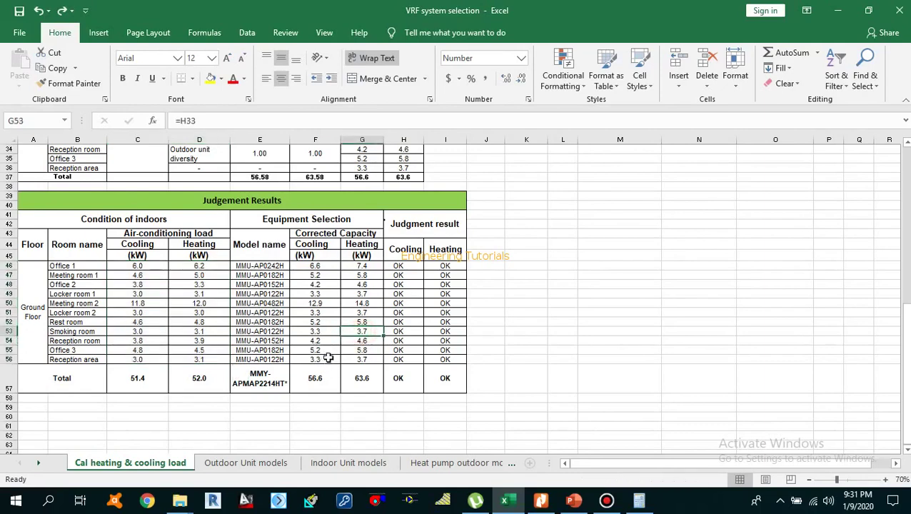
left_click(277, 376)
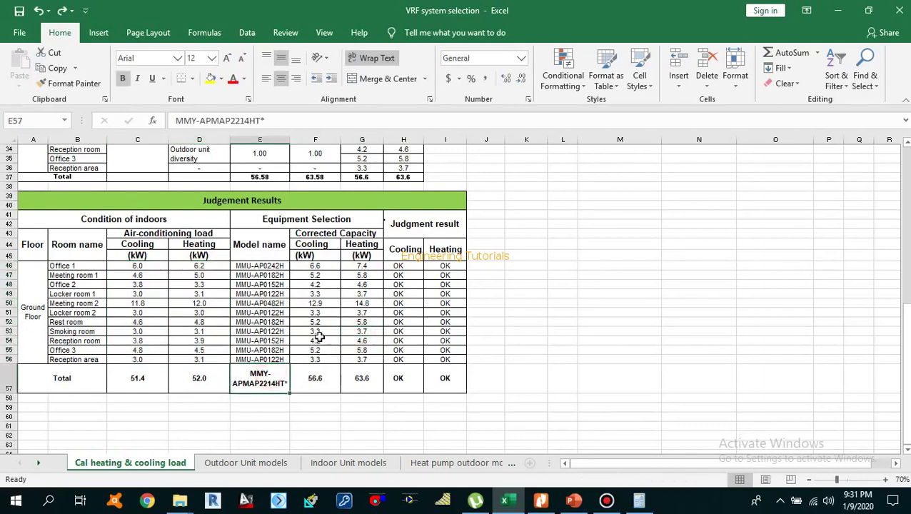
left_click(265, 313)
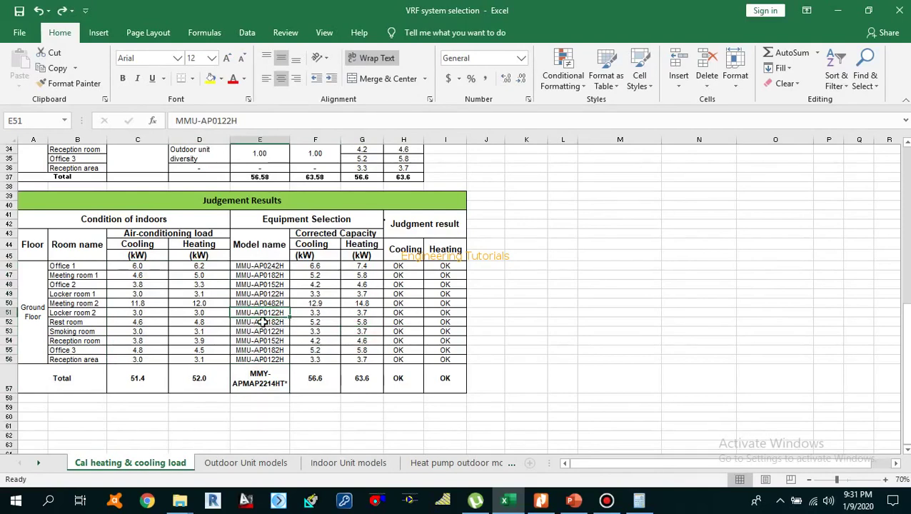
left_click_drag(137, 268, 206, 359)
left_click(404, 342)
scroll(409, 346, "up", 11)
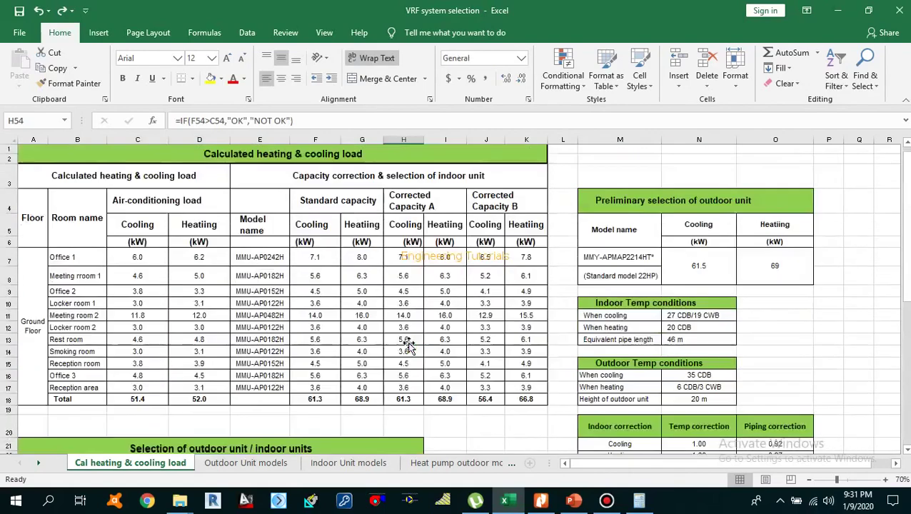
scroll(409, 347, "down", 1)
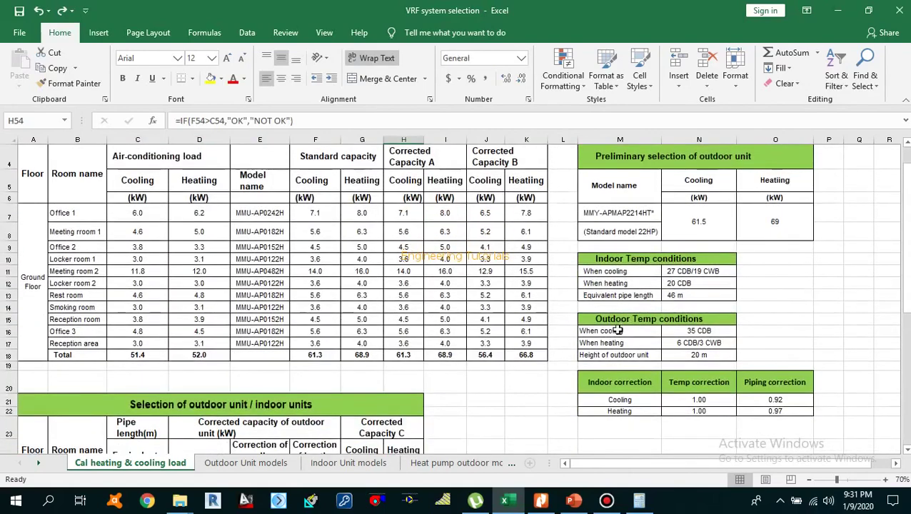
left_click_drag(612, 334, 686, 355)
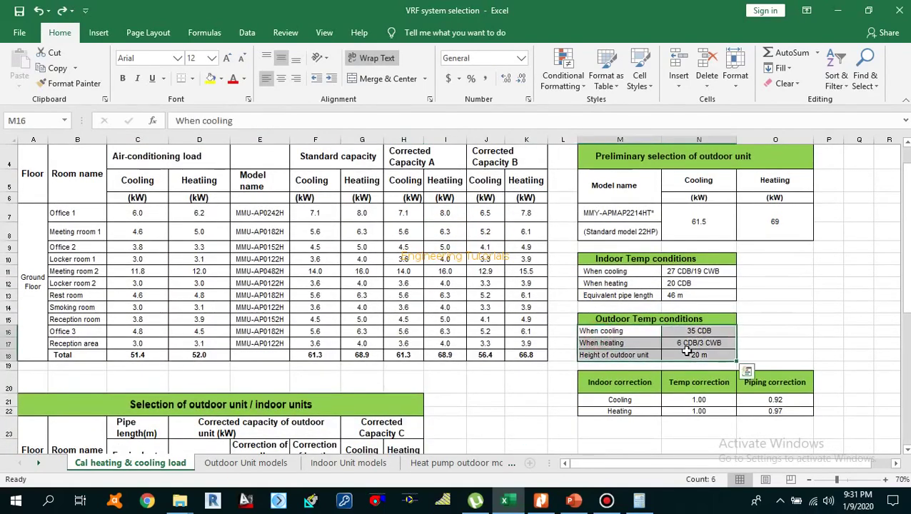
left_click_drag(621, 331, 683, 350)
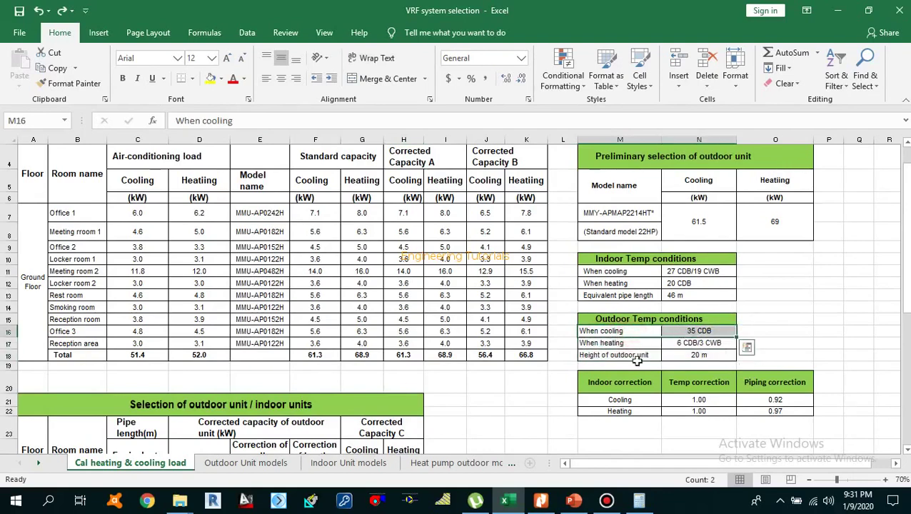
left_click(458, 342)
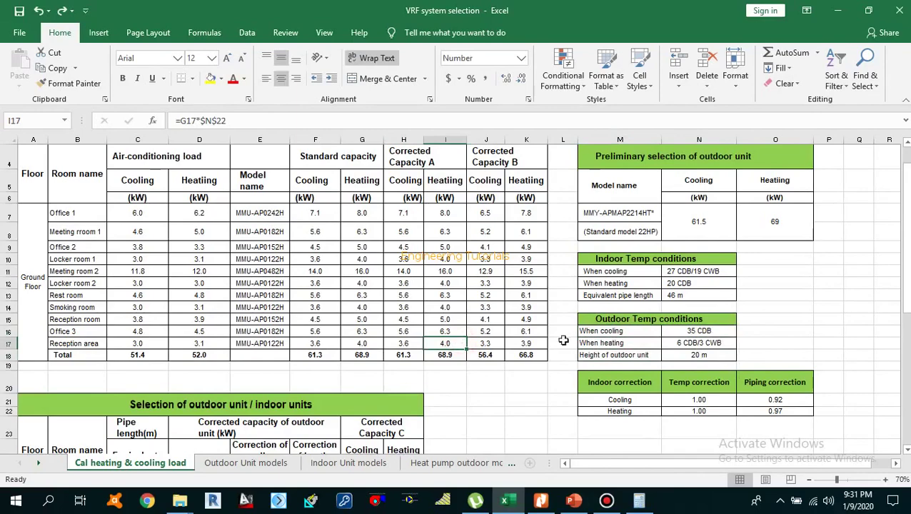
left_click(633, 400)
left_click_drag(669, 408, 772, 409)
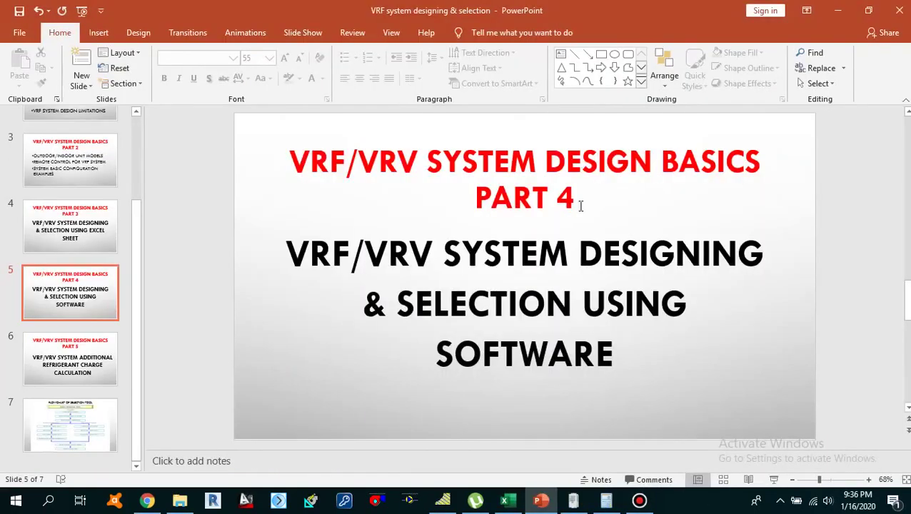
Highlight the PART 4 title and software selection subtitle, then restore the VRF tool's Main Menu.
left_click(577, 200)
left_click_drag(577, 200, 474, 199)
left_click(548, 316)
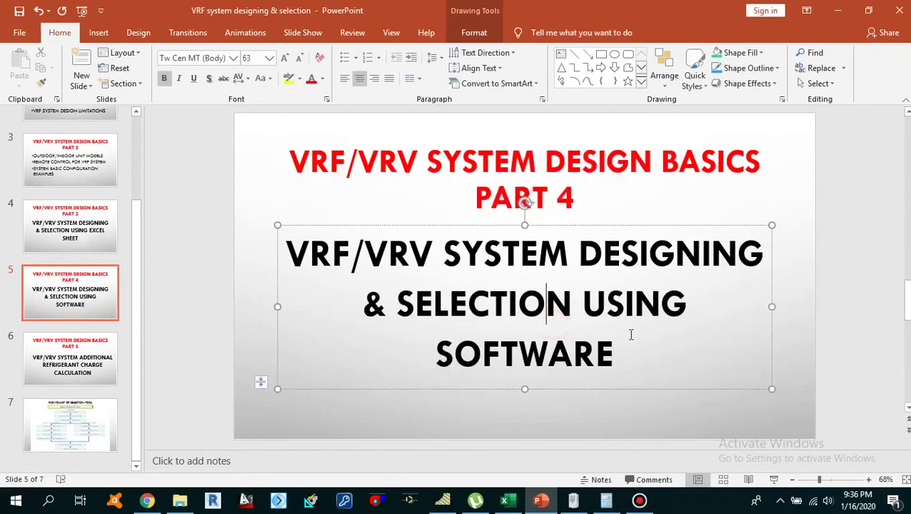
left_click(655, 411)
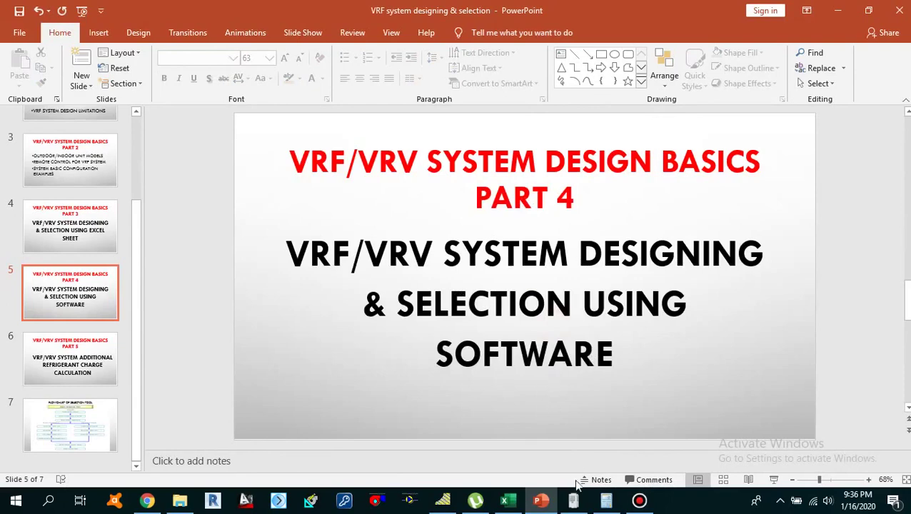
left_click(576, 503)
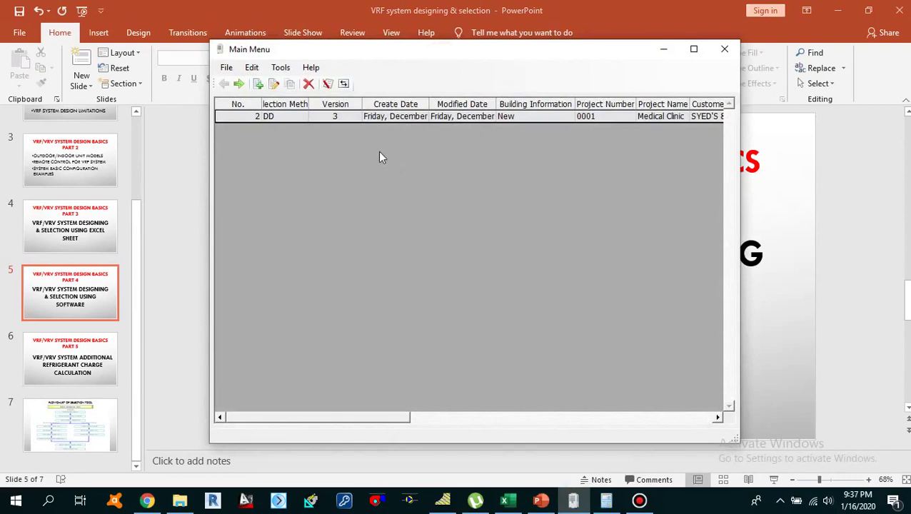
Select the room names and the Cooling and Heating load columns, and check totals C17 and D17.
left_click(505, 502)
left_click(224, 258)
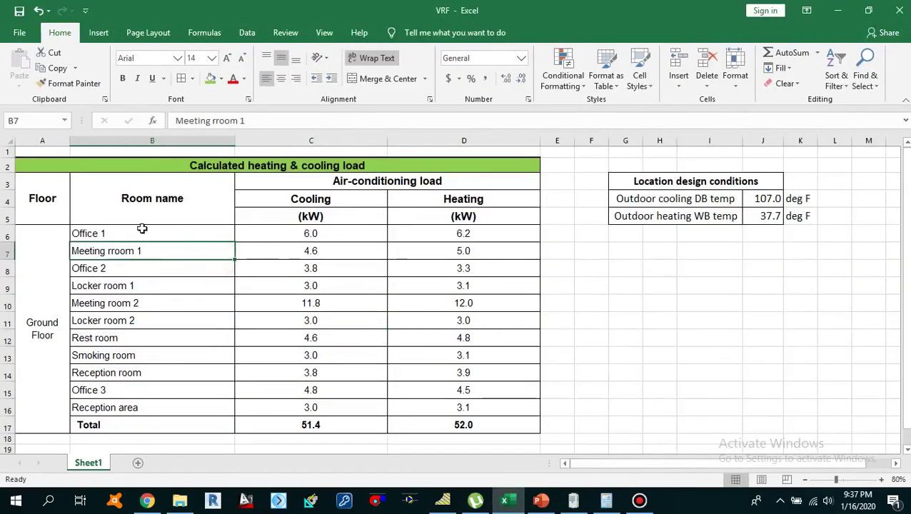
left_click_drag(40, 185, 413, 346)
left_click(324, 265)
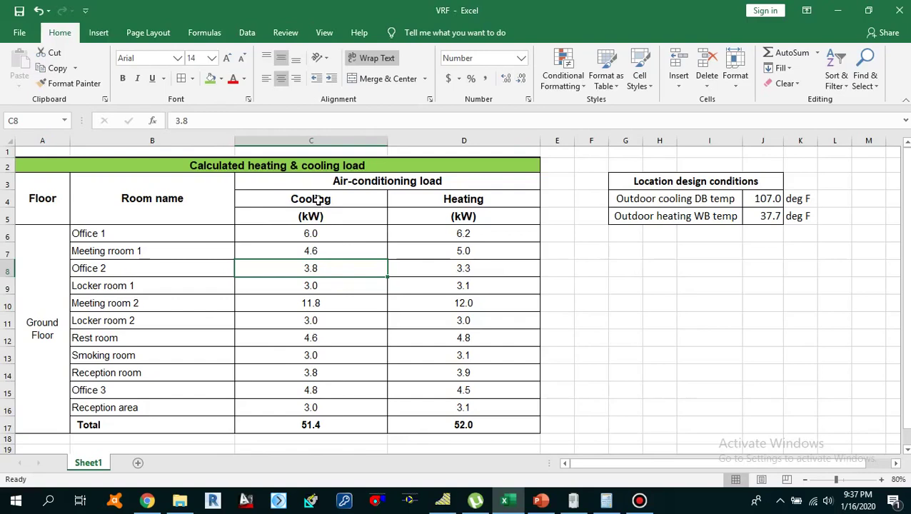
left_click_drag(319, 200, 333, 410)
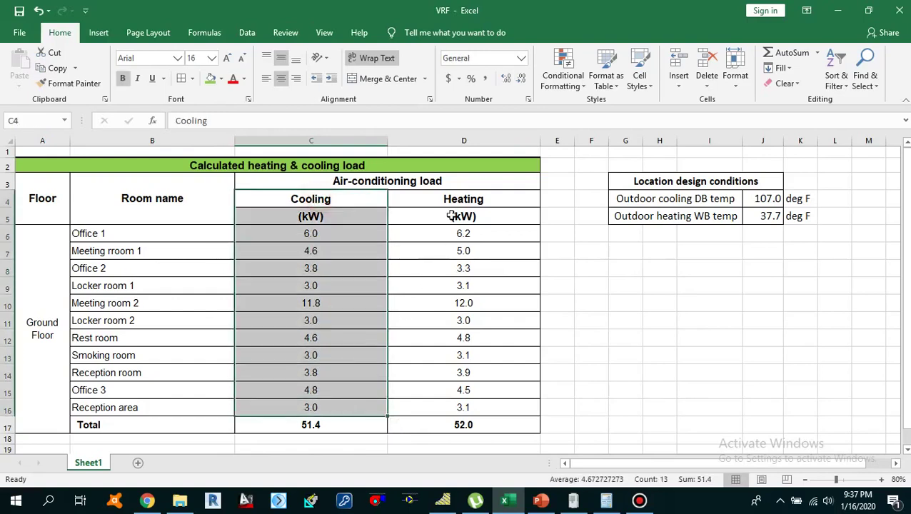
left_click_drag(463, 201, 466, 405)
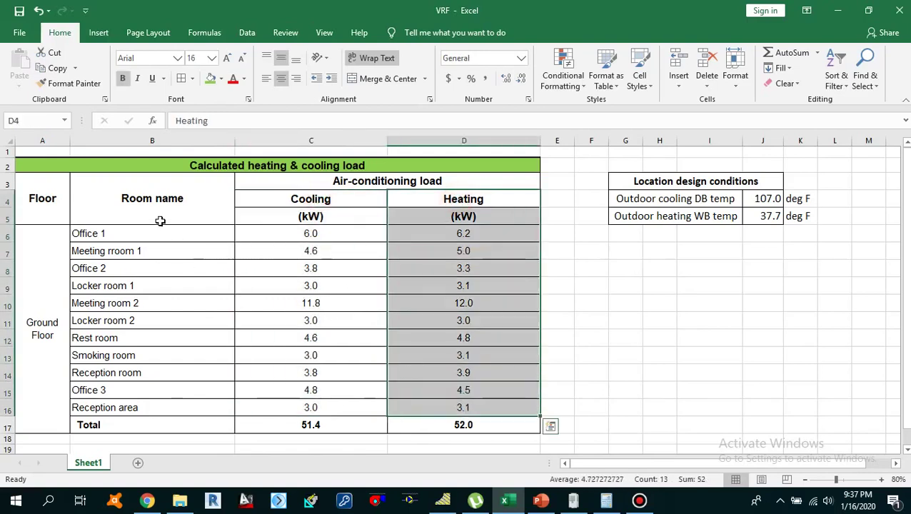
left_click_drag(163, 250, 169, 407)
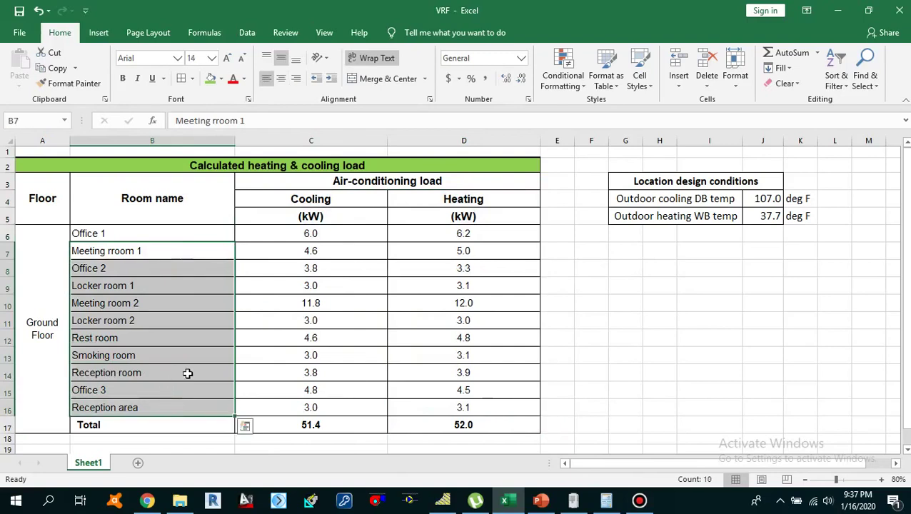
left_click(290, 355)
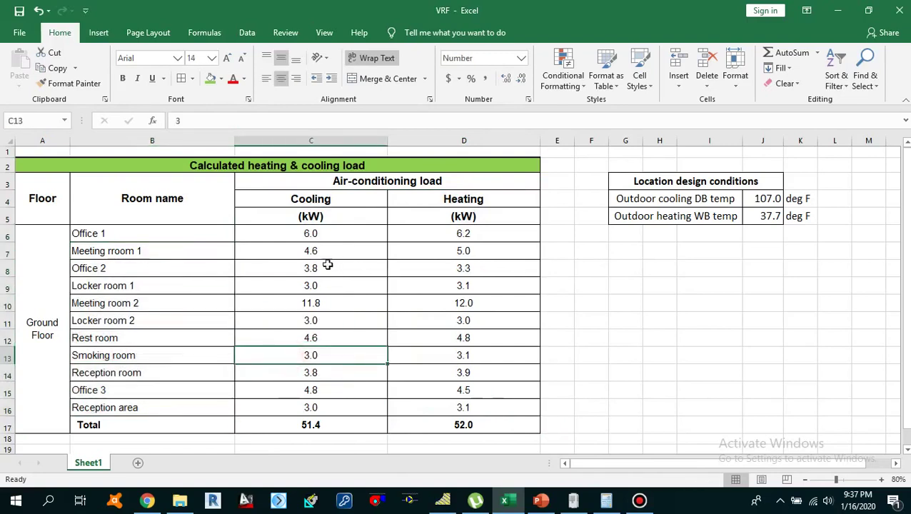
left_click(329, 426)
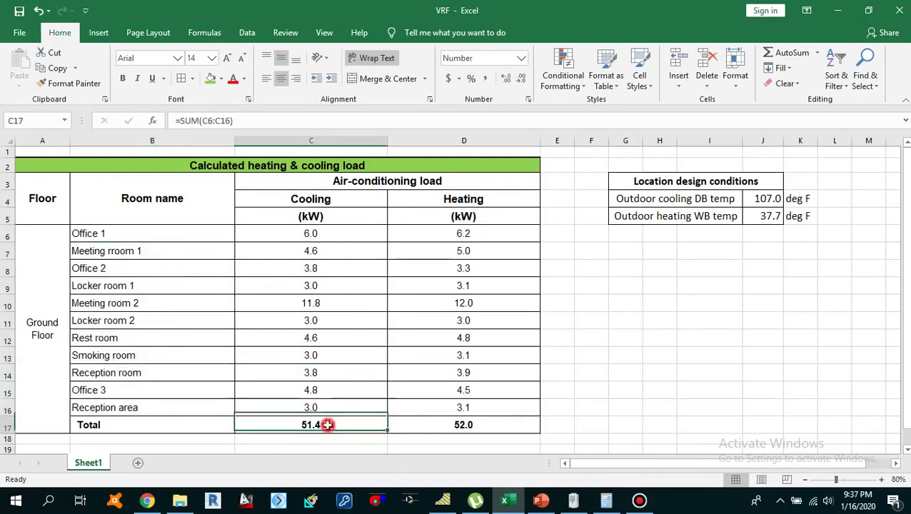
left_click(468, 423)
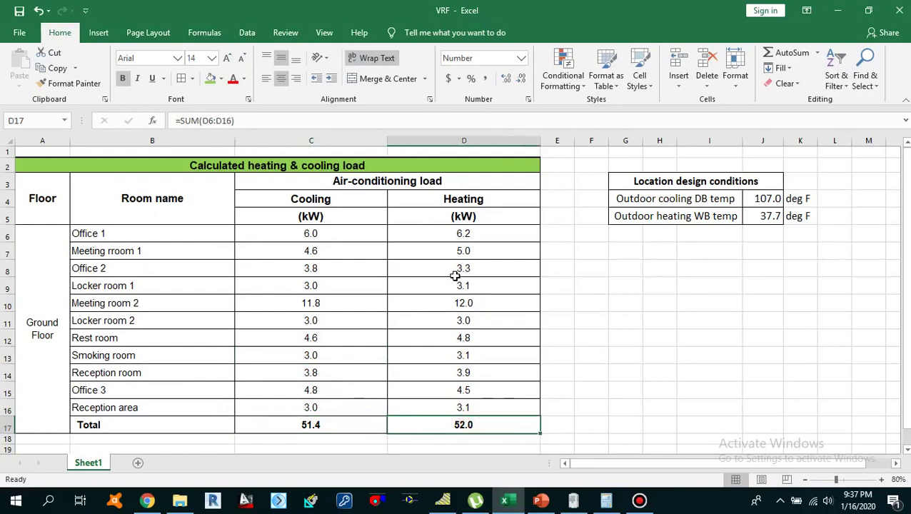
Select the Location design conditions table, minimize the Main Menu, and return to PowerPoint.
left_click_drag(652, 181, 791, 214)
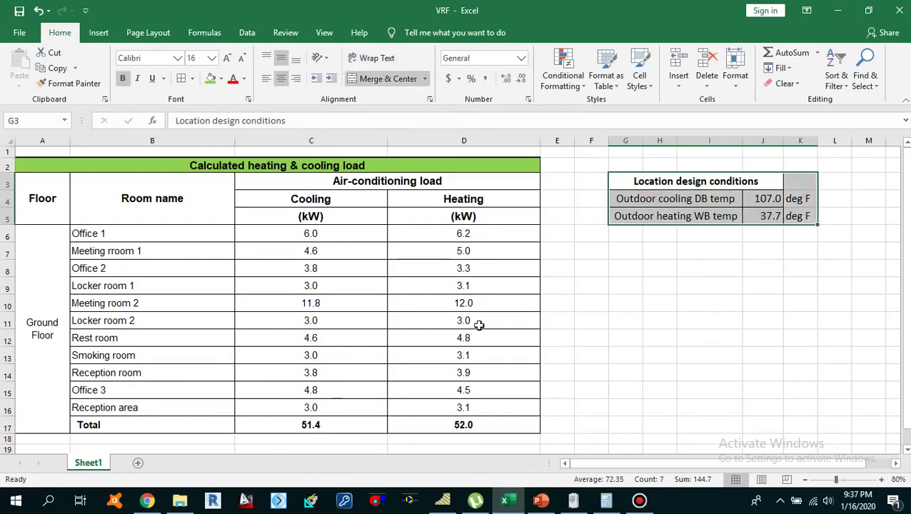
left_click(454, 274)
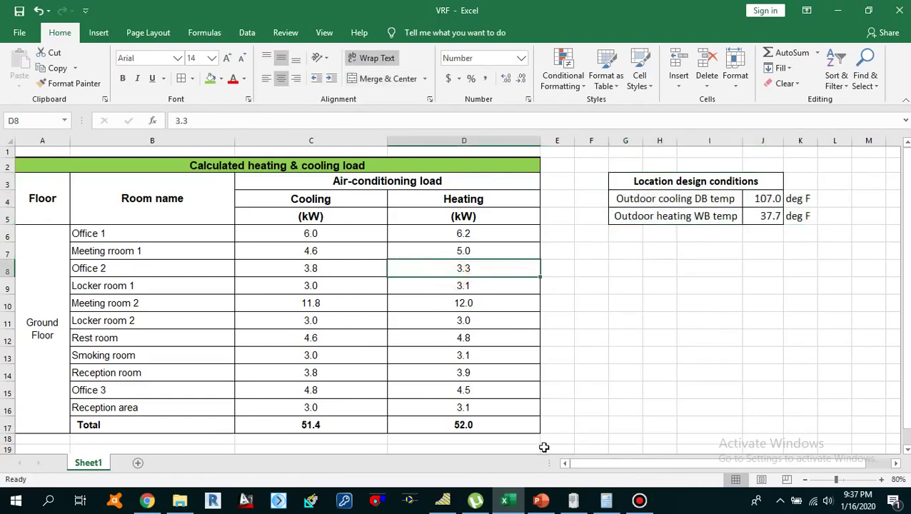
mouse_move(570, 504)
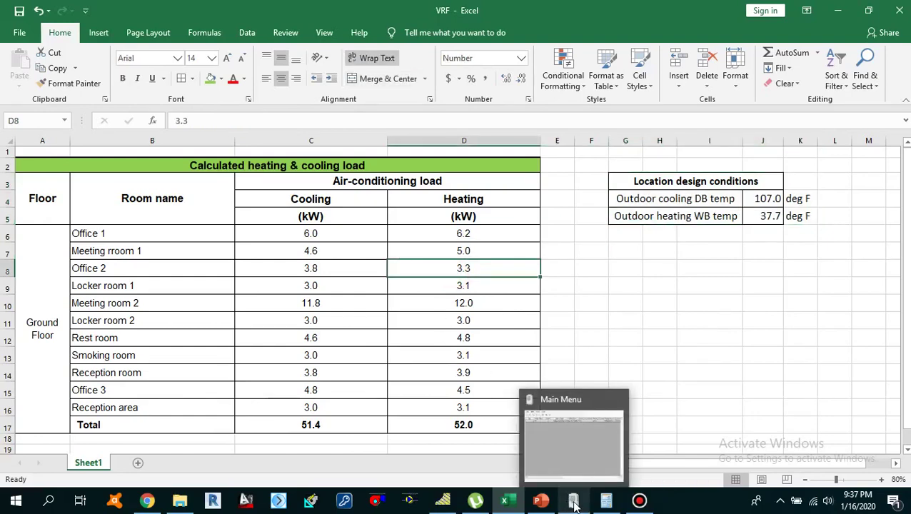
left_click(575, 503)
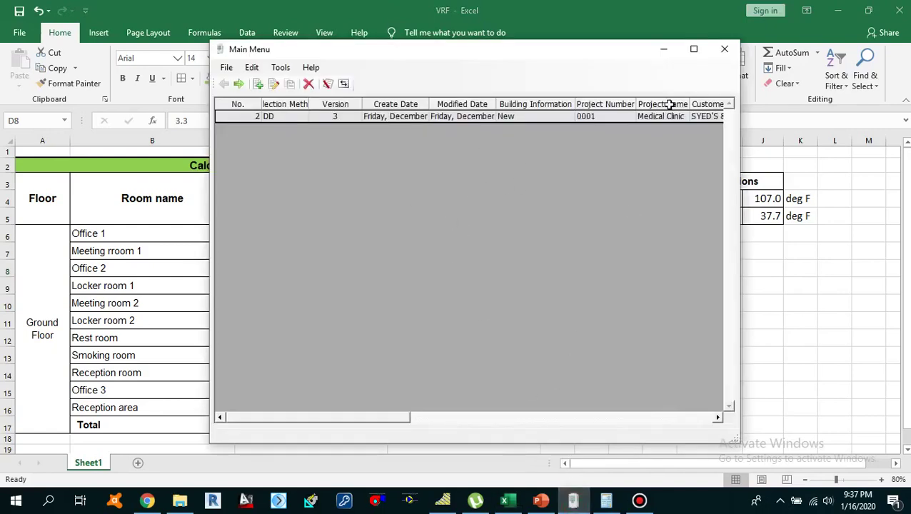
left_click(664, 50)
left_click(541, 503)
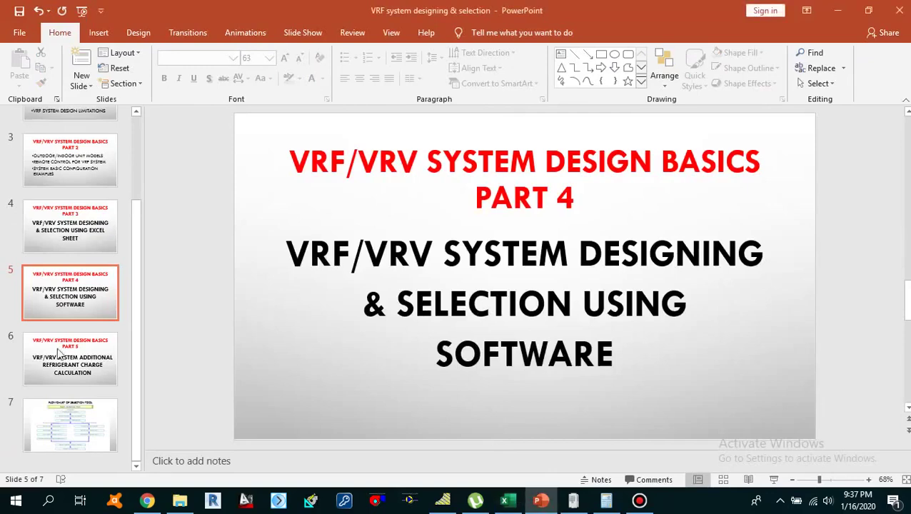
Start the slide show from slide 7, Flowchart of Selection Tool.
left_click(80, 432)
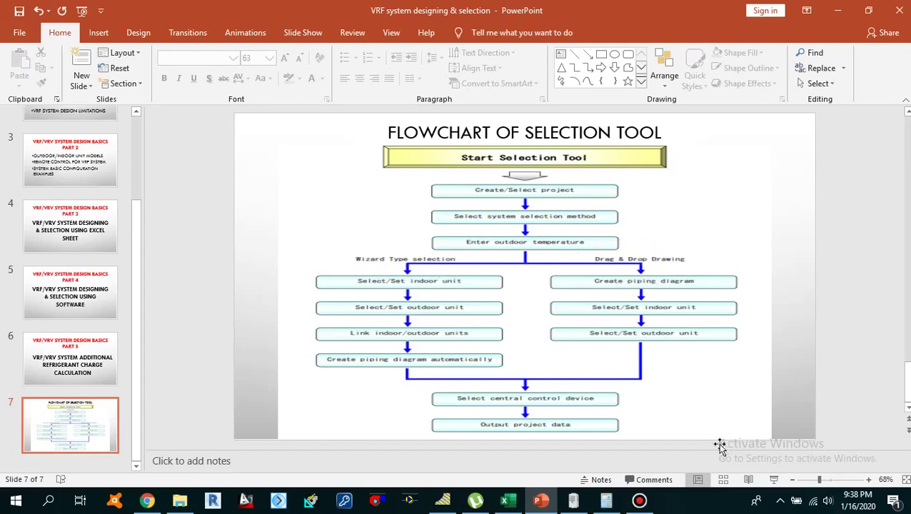
left_click(773, 479)
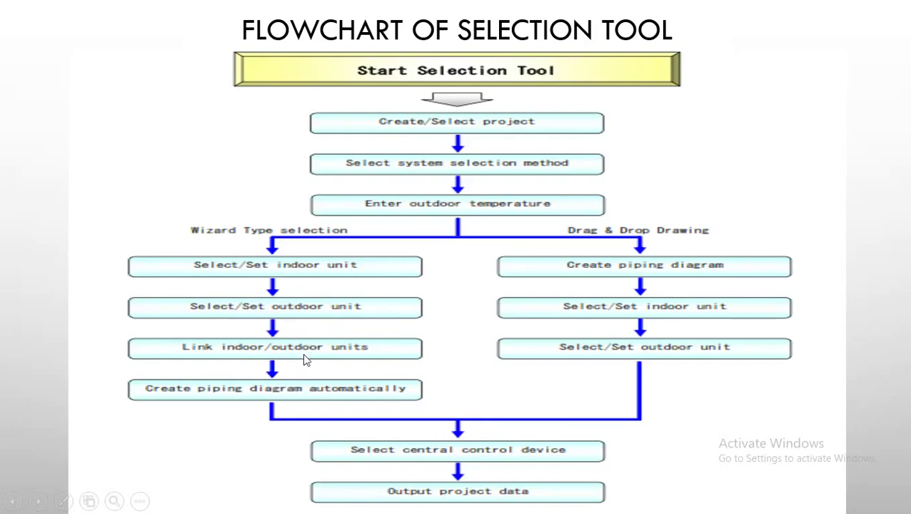
Restart the flowchart slide show with Shift+F5, end it, and restore the Main Menu window.
key("Escape")
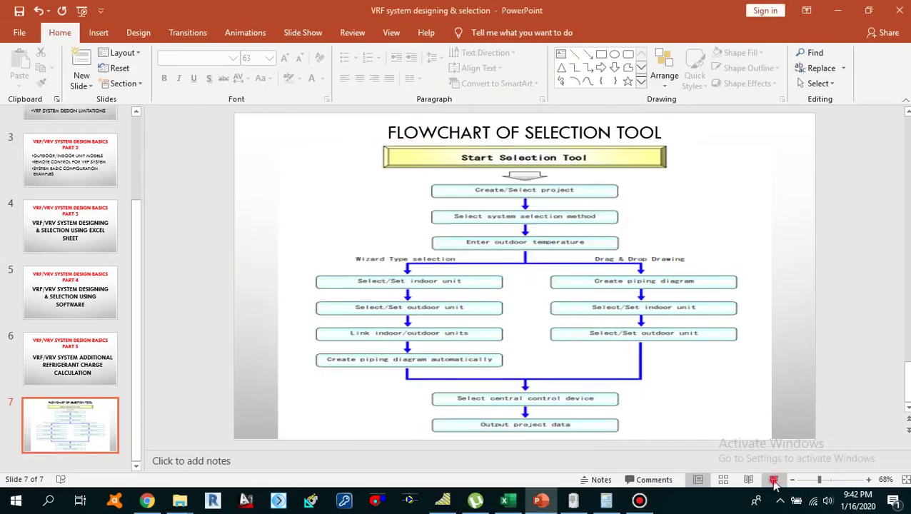
key("shift+F5")
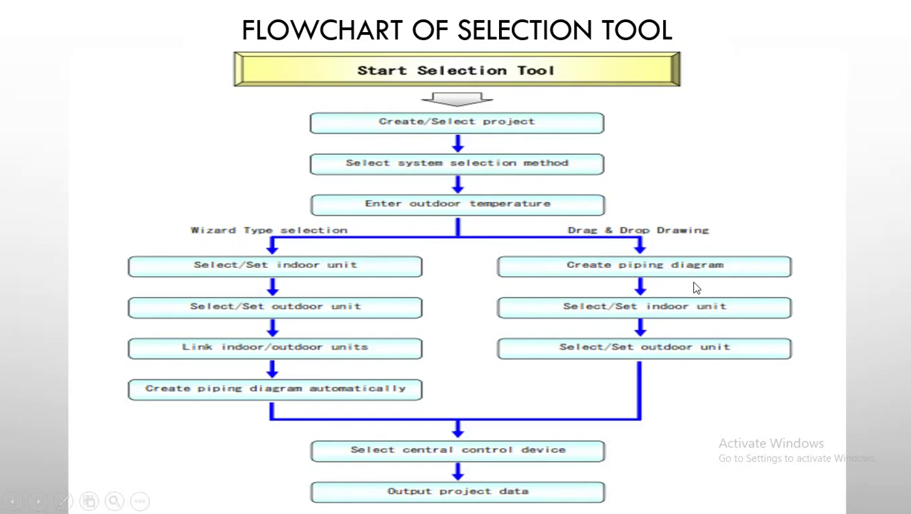
key("Escape")
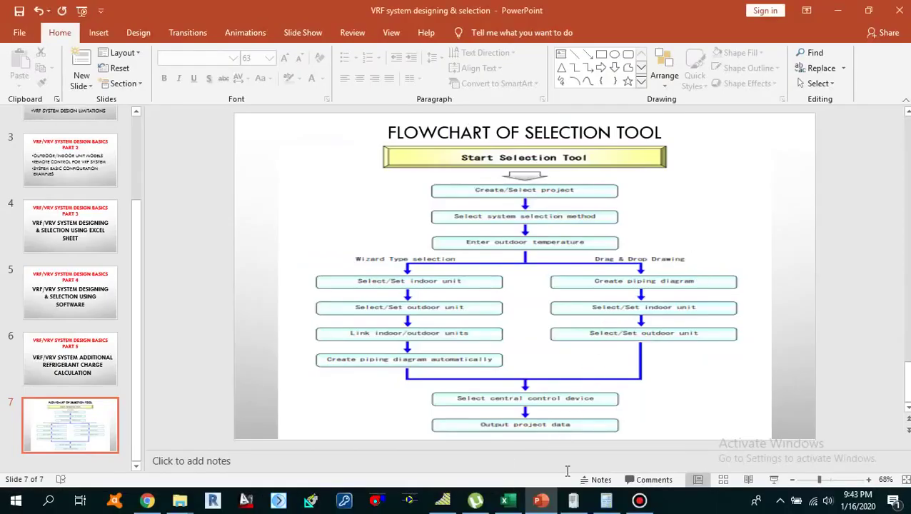
left_click(580, 503)
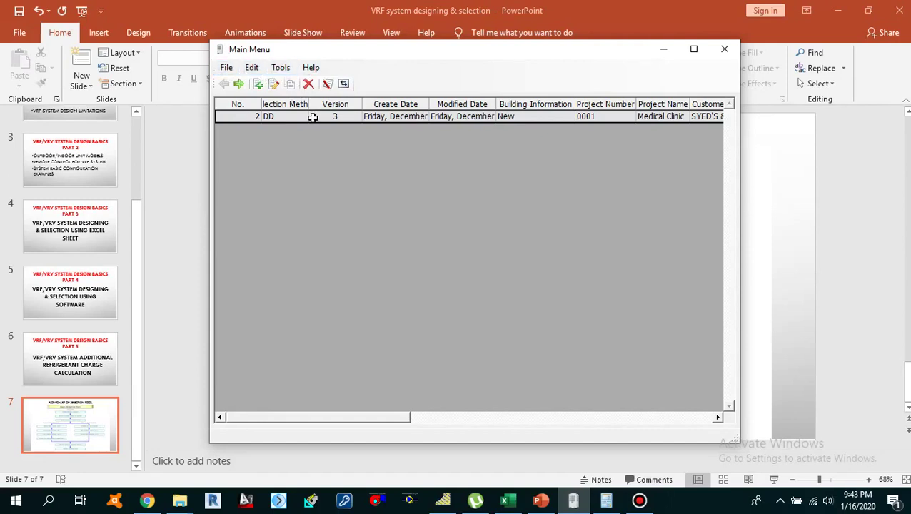
Create a new project numbered 1111 named AAAA, entering a customer name and installer.
left_click(248, 68)
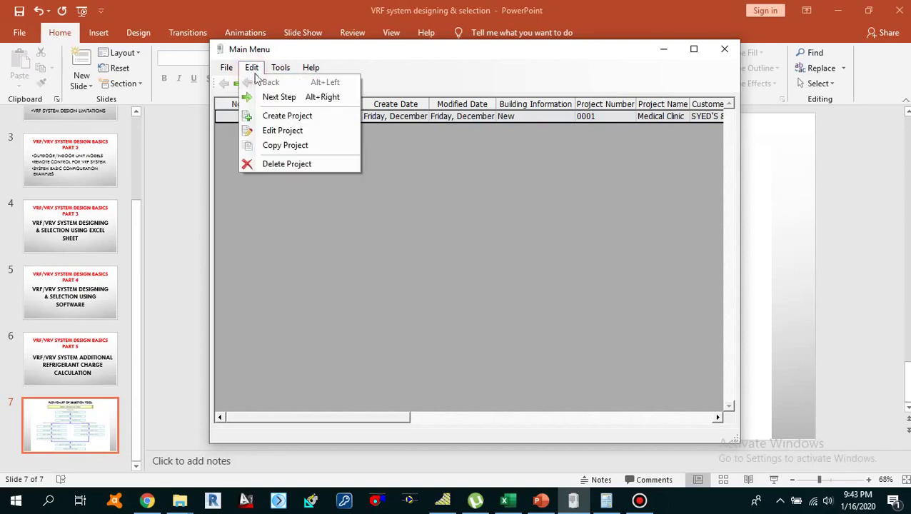
left_click(280, 118)
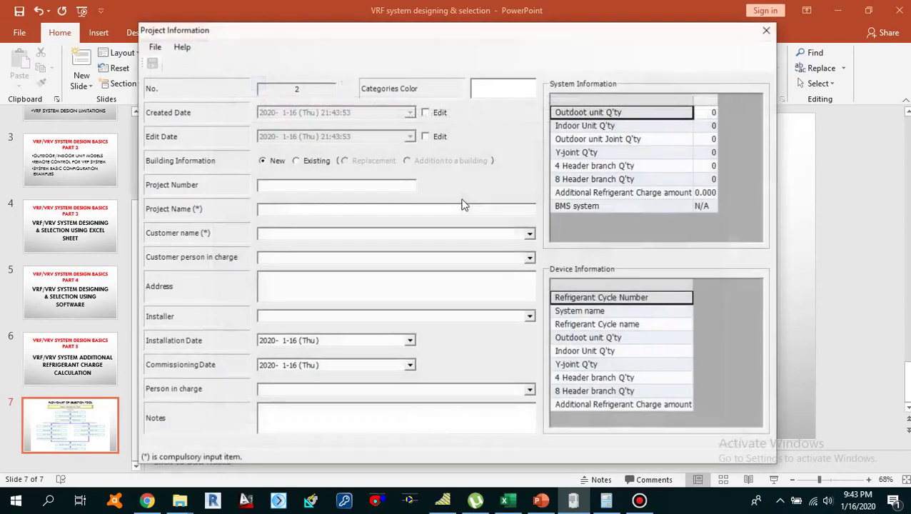
left_click_drag(420, 33, 421, 22)
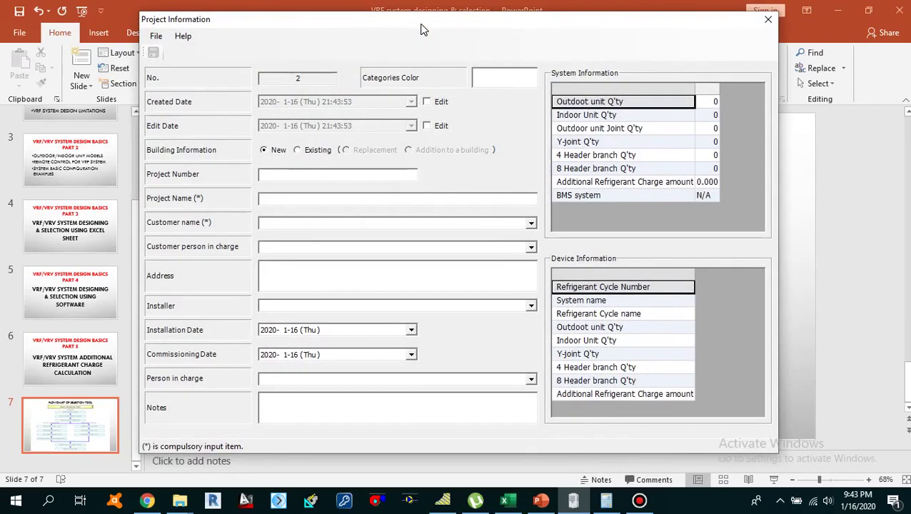
left_click(288, 177)
type("1111")
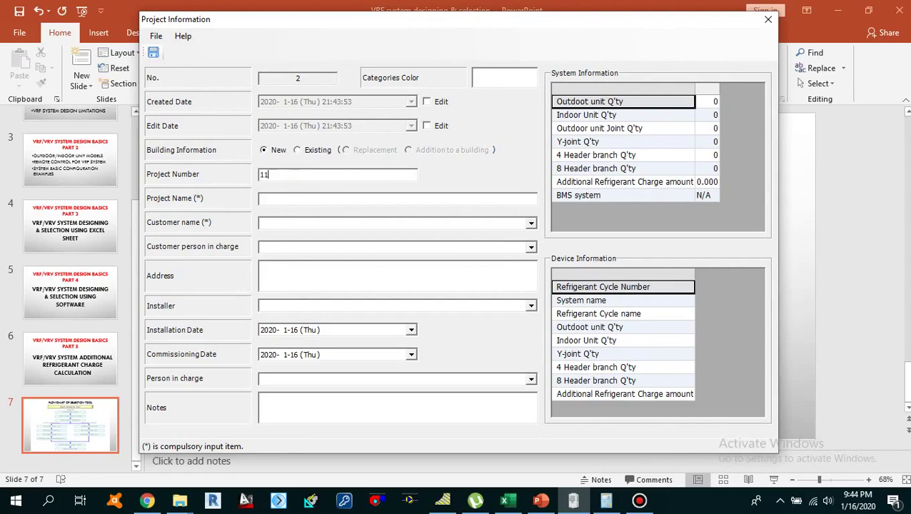
left_click(285, 196)
left_click(284, 196)
type("AAAA")
left_click(302, 224)
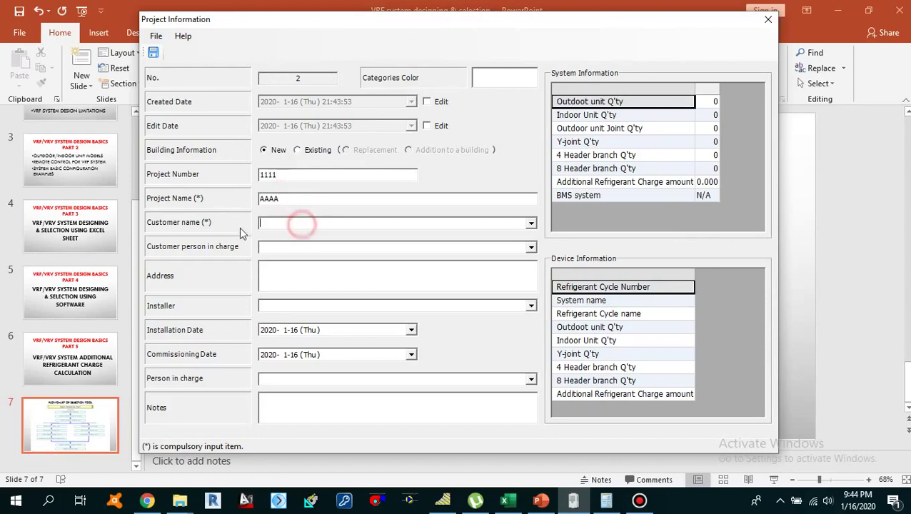
type("CCC")
left_click(303, 248)
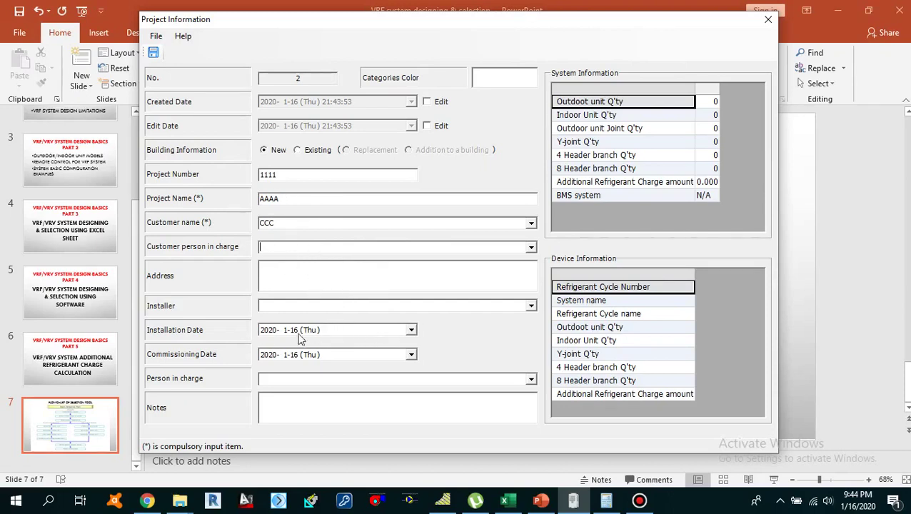
left_click(303, 303)
type("A")
Set the Installation Date to 2020-2-28 and the Commissioning Date to 2020-3-28.
left_click(412, 332)
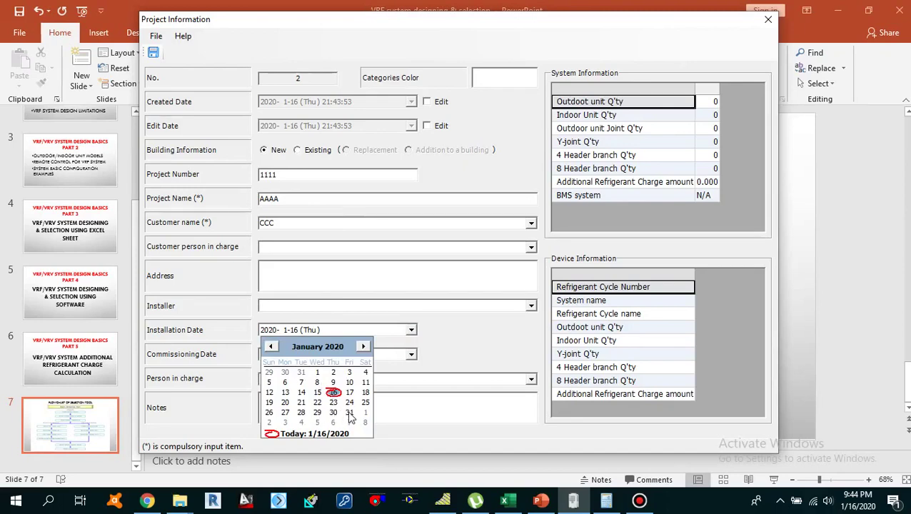
left_click(363, 346)
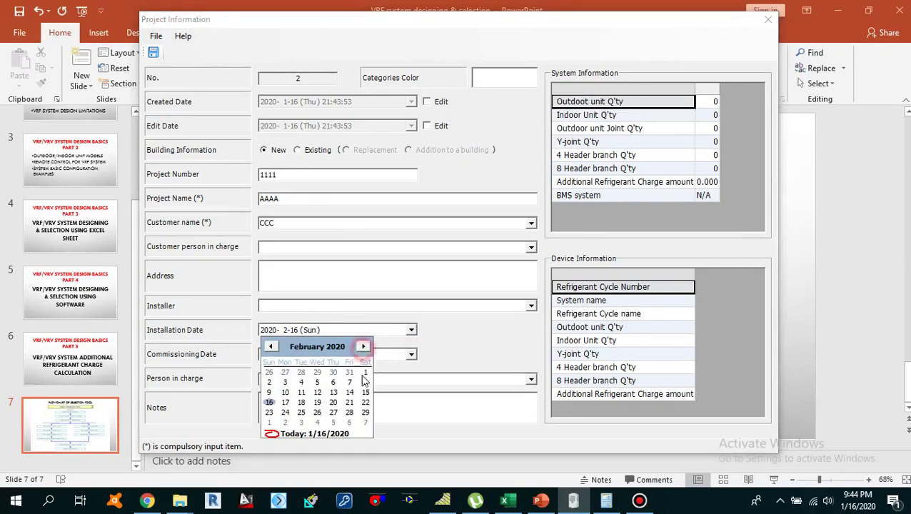
left_click(350, 414)
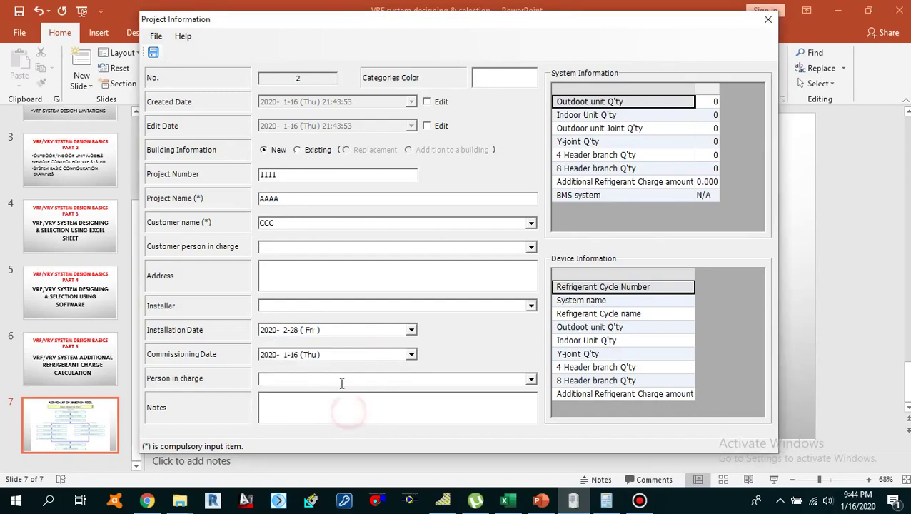
left_click(412, 355)
left_click(363, 371)
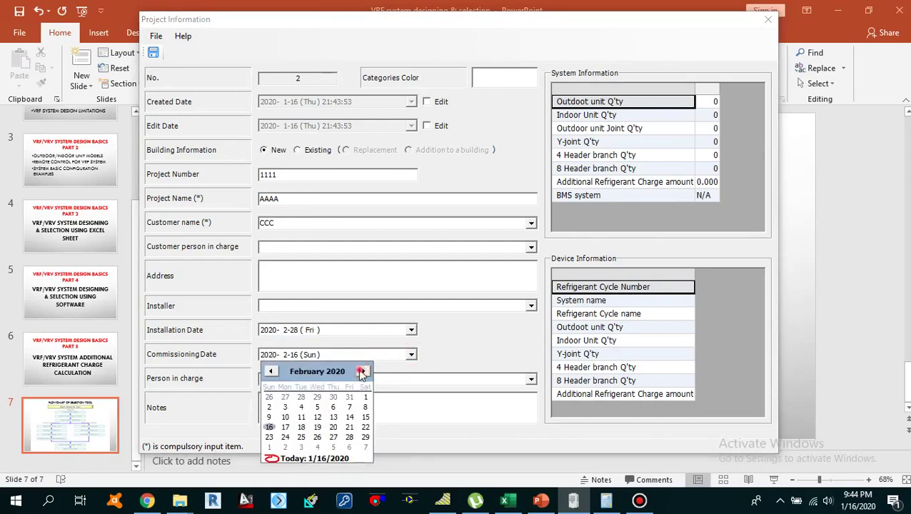
left_click(363, 371)
left_click(366, 438)
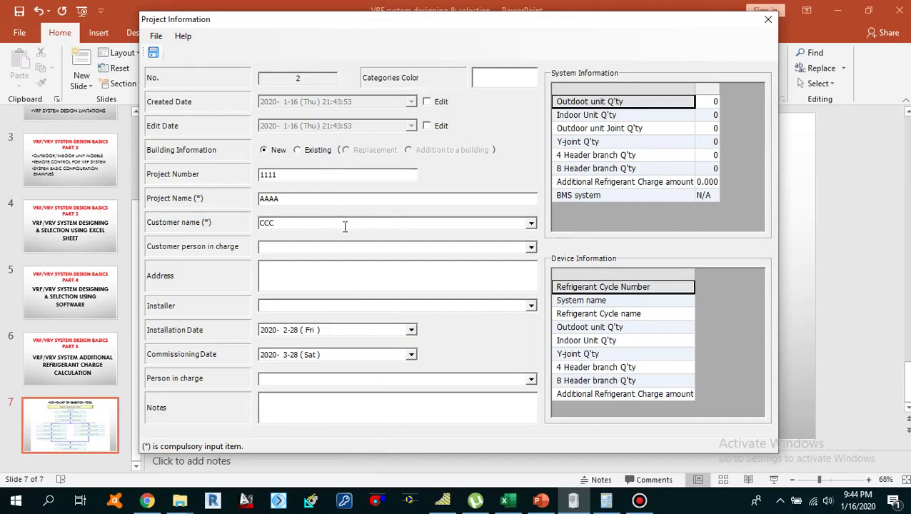
Save project AAAA, reopen its information for editing, then close it.
left_click(154, 54)
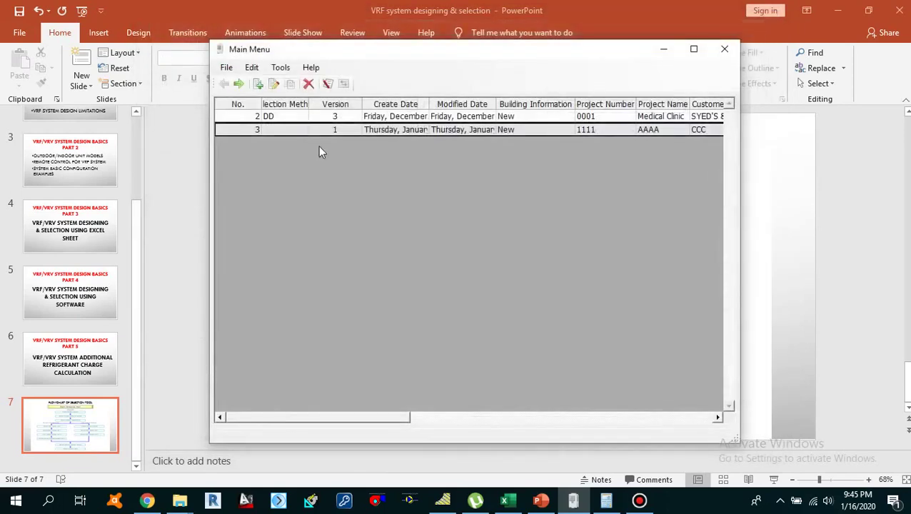
left_click(385, 118)
left_click(383, 129)
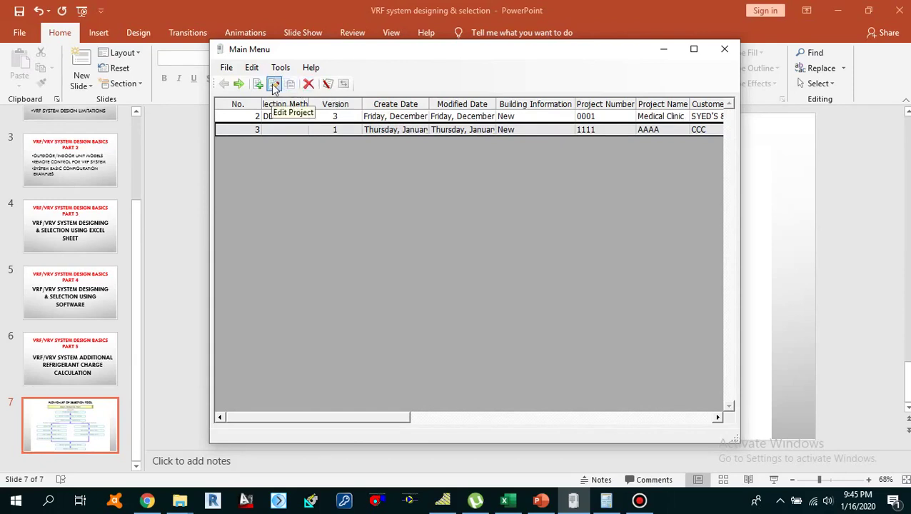
left_click(253, 68)
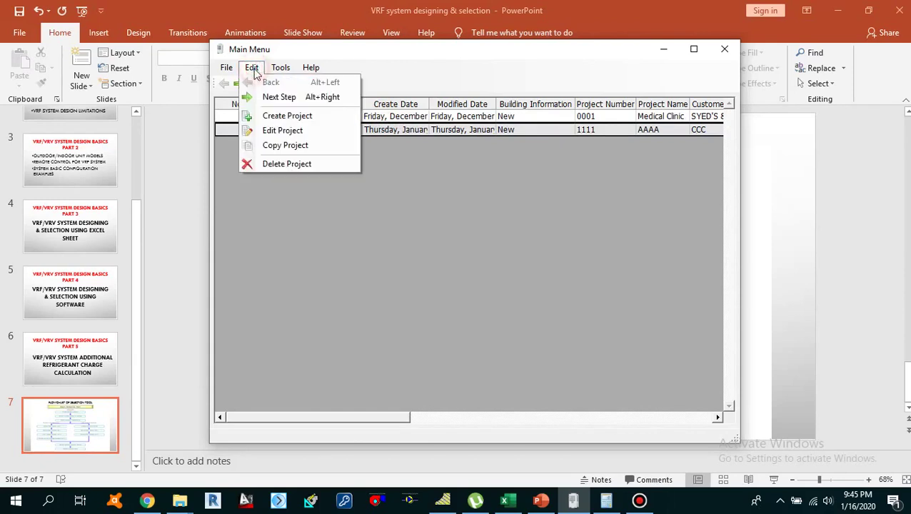
left_click(285, 131)
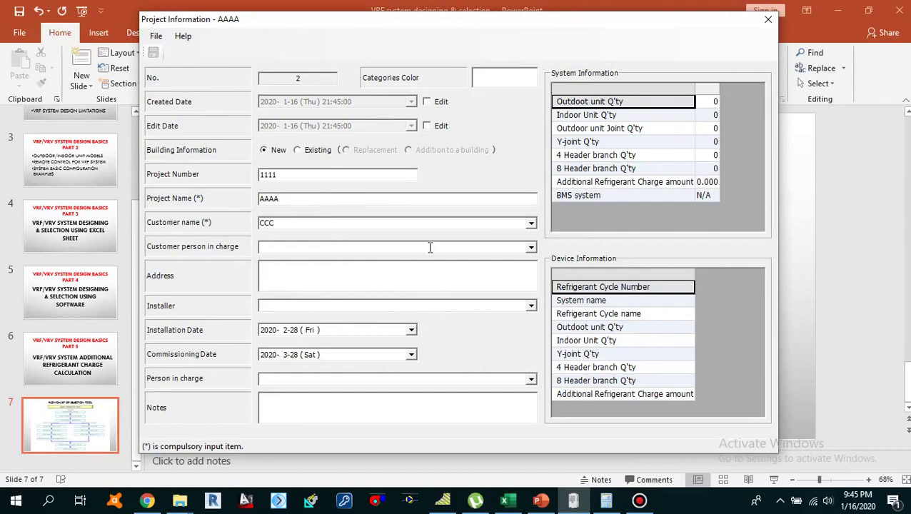
left_click(769, 20)
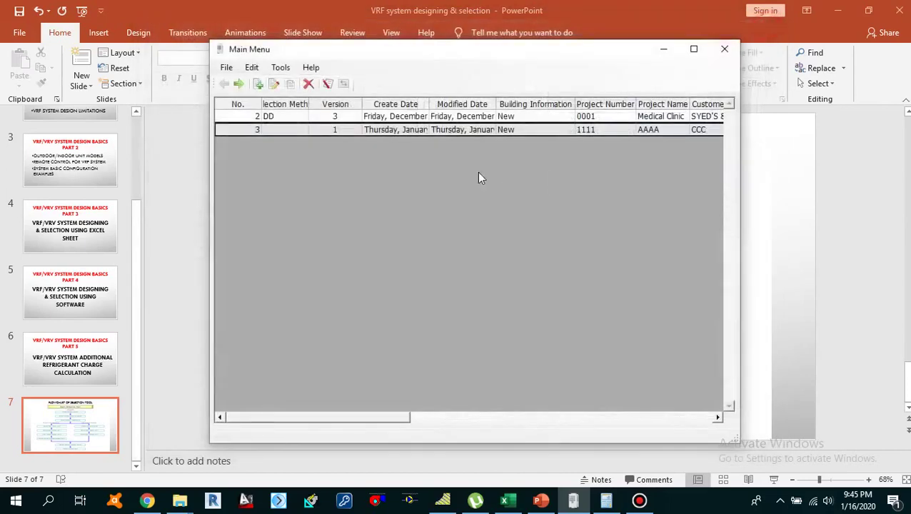
Reselect project AAAA in the list and open its System selection method window.
left_click(374, 117)
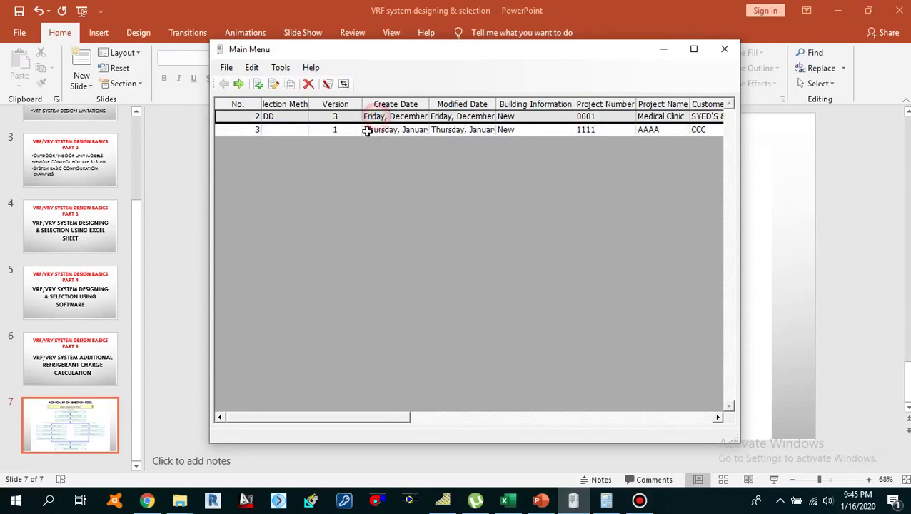
left_click(377, 130)
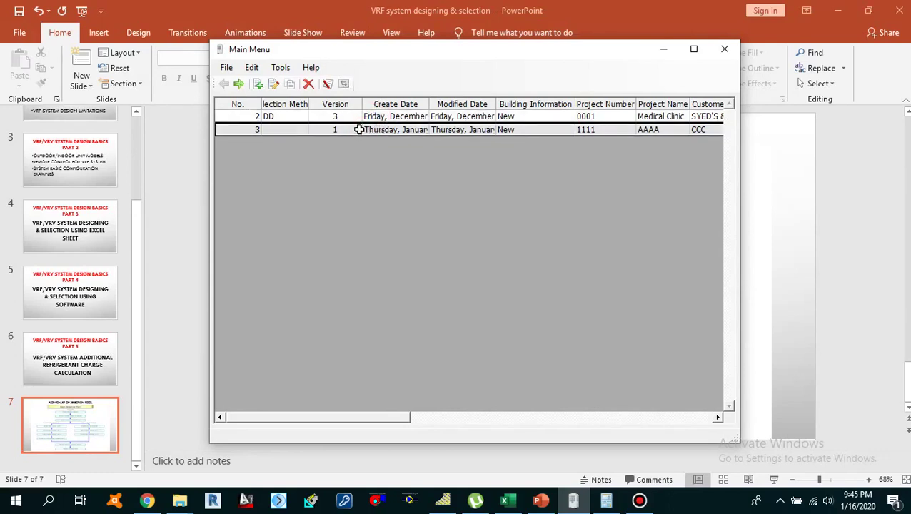
left_click(251, 67)
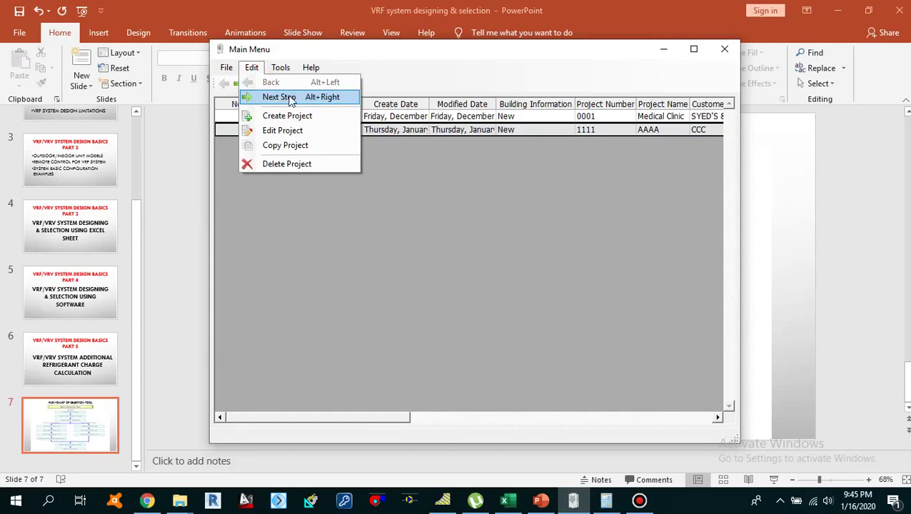
left_click(397, 146)
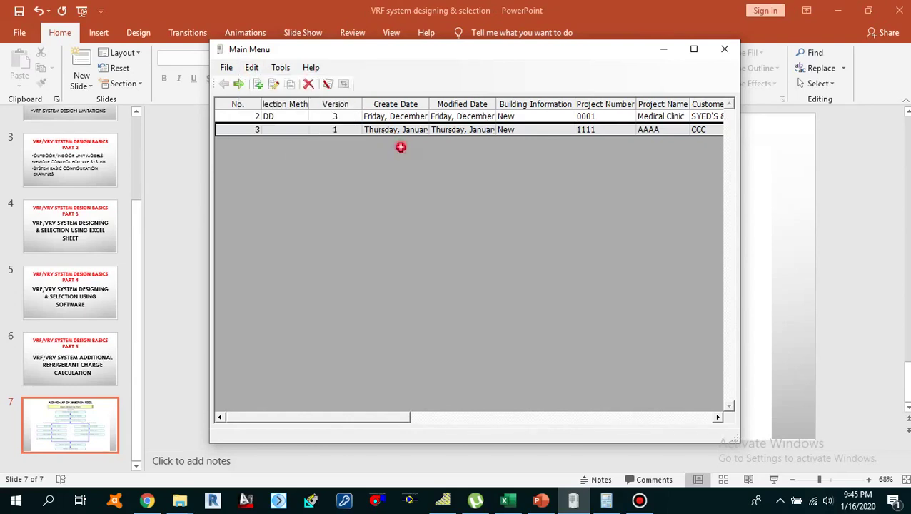
double_click(341, 129)
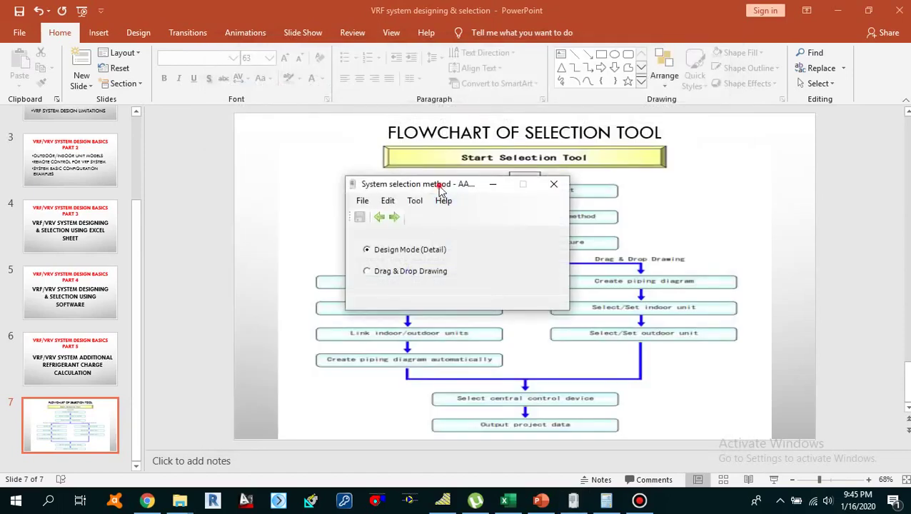
Choose Drag & Drop Drawing as the system selection method and advance to the Refrigerant System List.
left_click_drag(437, 183, 220, 156)
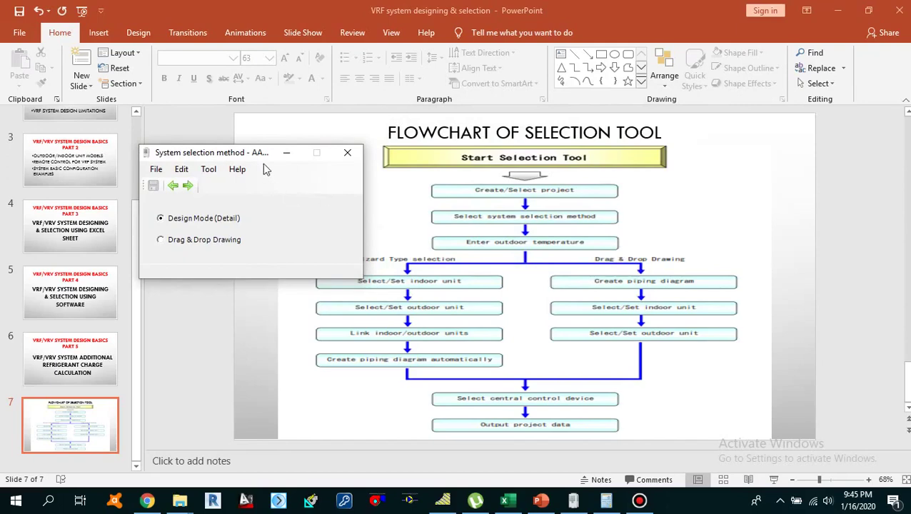
left_click_drag(204, 152, 471, 146)
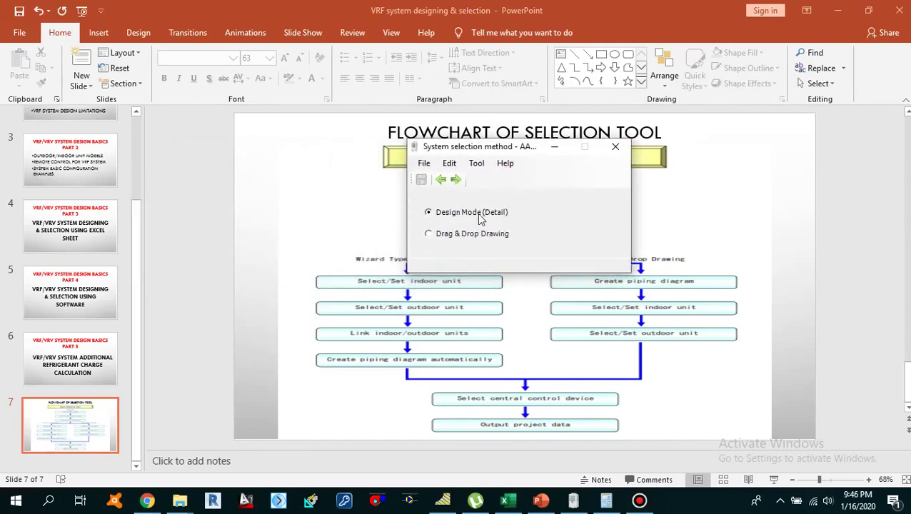
left_click(428, 235)
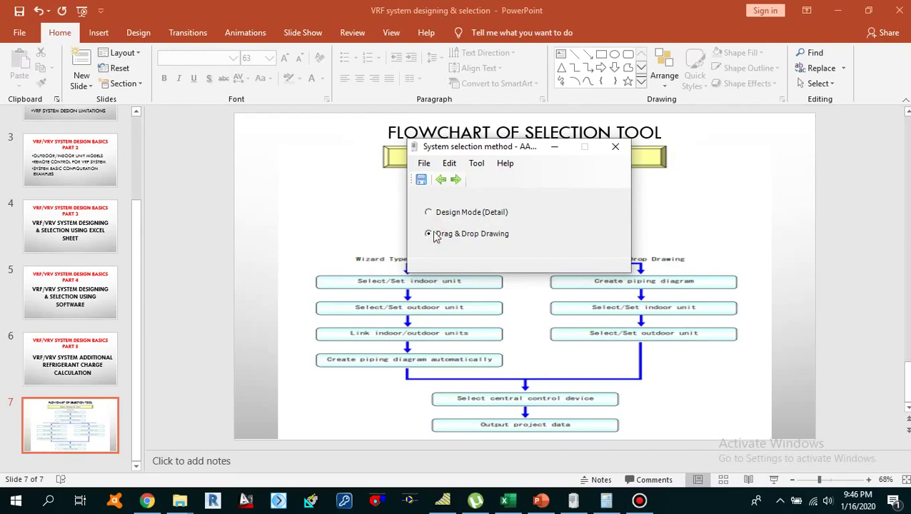
left_click(449, 162)
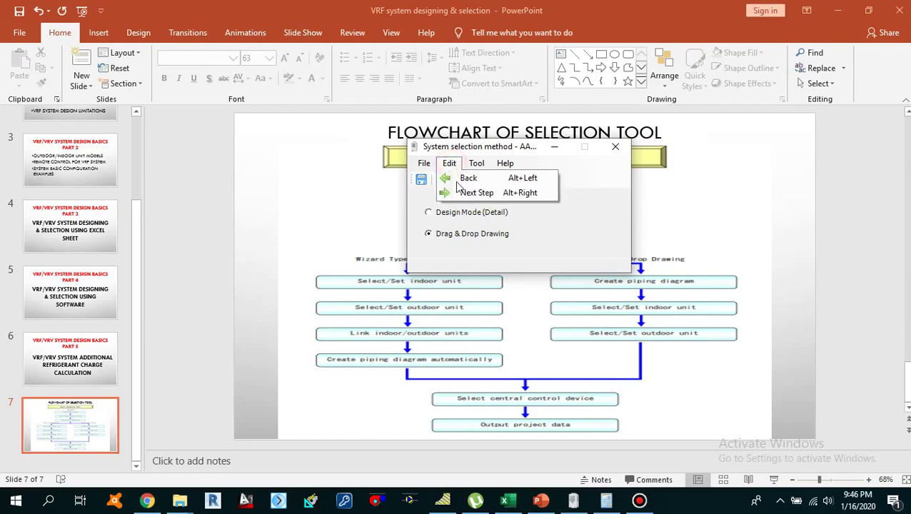
left_click(493, 248)
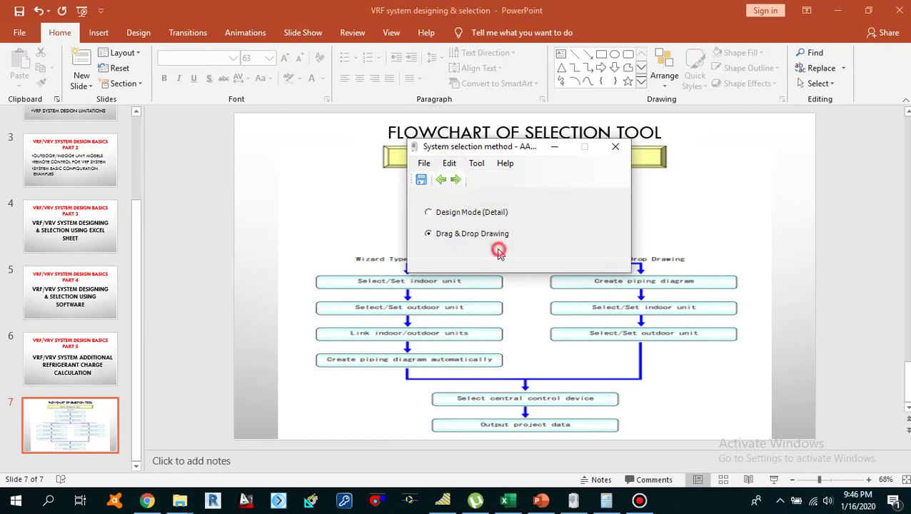
left_click(457, 180)
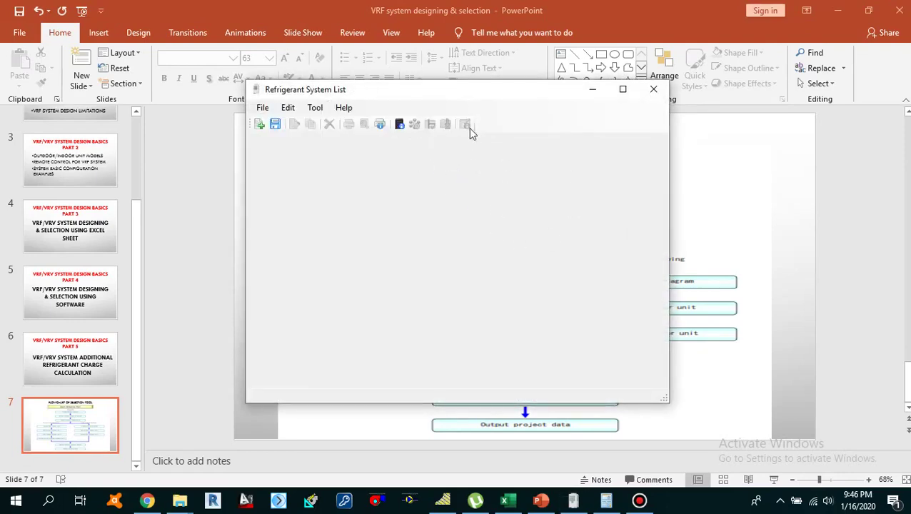
In Excel, check design conditions G4:J5 (107.0 °F cooling DB, 37.7 °F heating WB), then return to the VRF tool.
left_click_drag(464, 95, 492, 104)
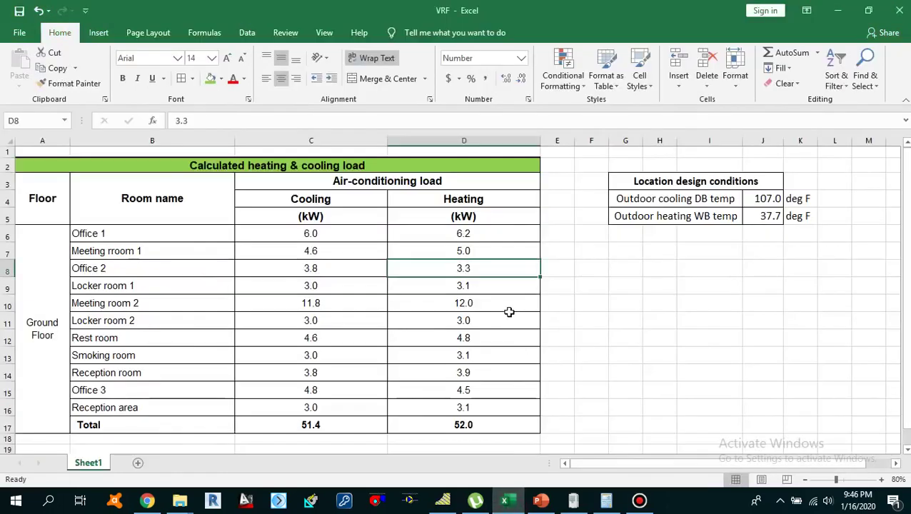
left_click(507, 500)
left_click_drag(638, 199, 758, 214)
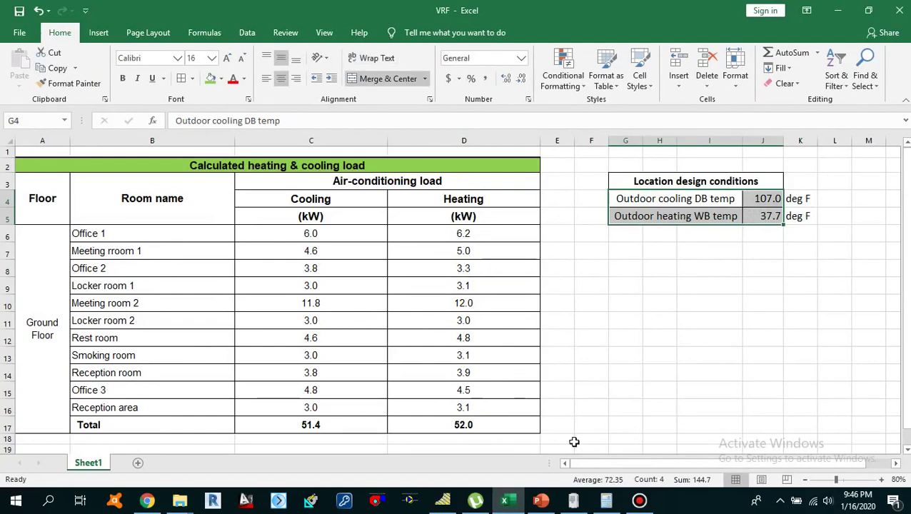
left_click(573, 501)
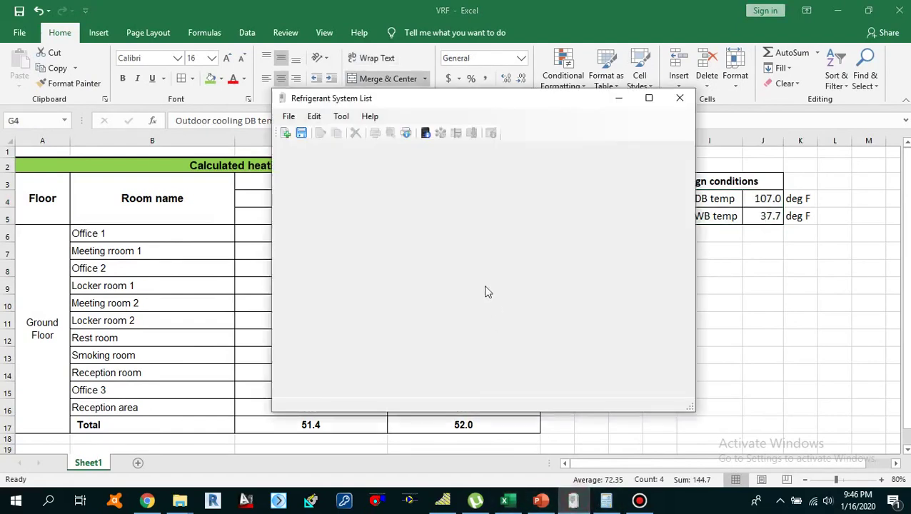
Open the Outdoor Temperature Information window for project AAAA beside the Refrigerant System List.
left_click(426, 135)
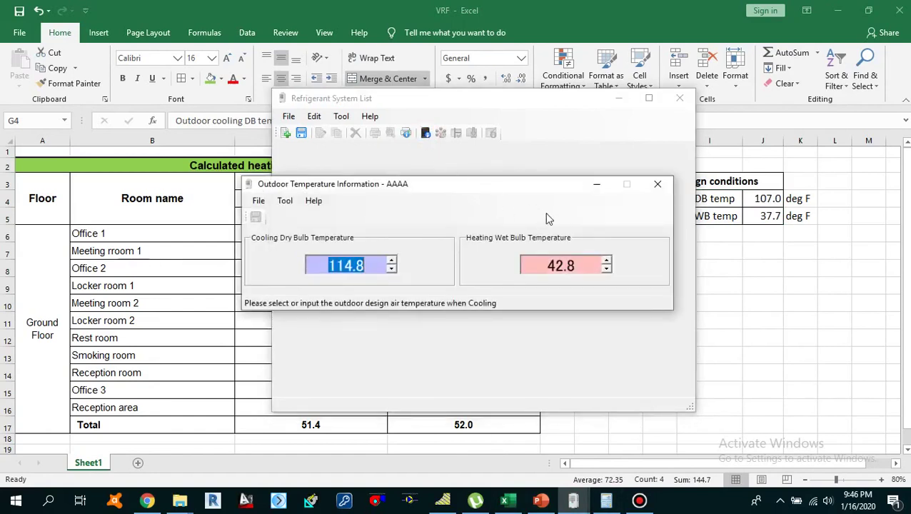
left_click(545, 187)
left_click(597, 184)
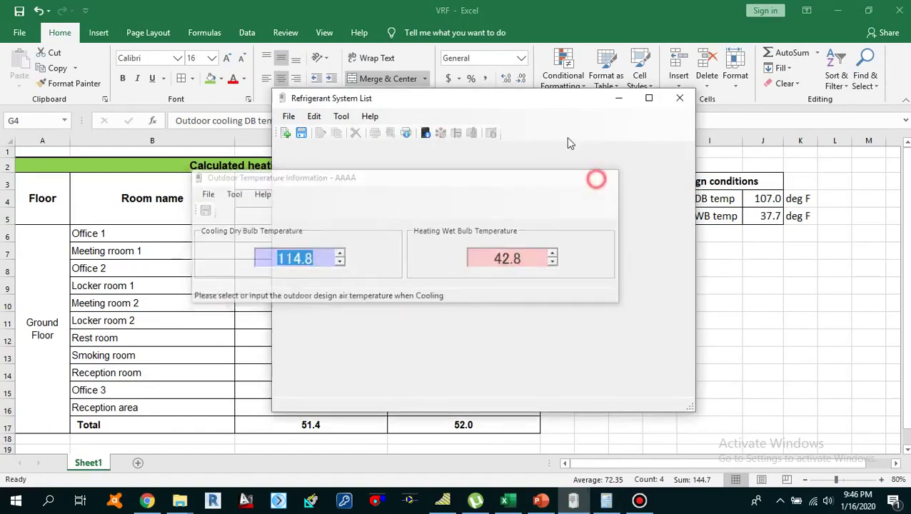
left_click_drag(541, 101, 412, 106)
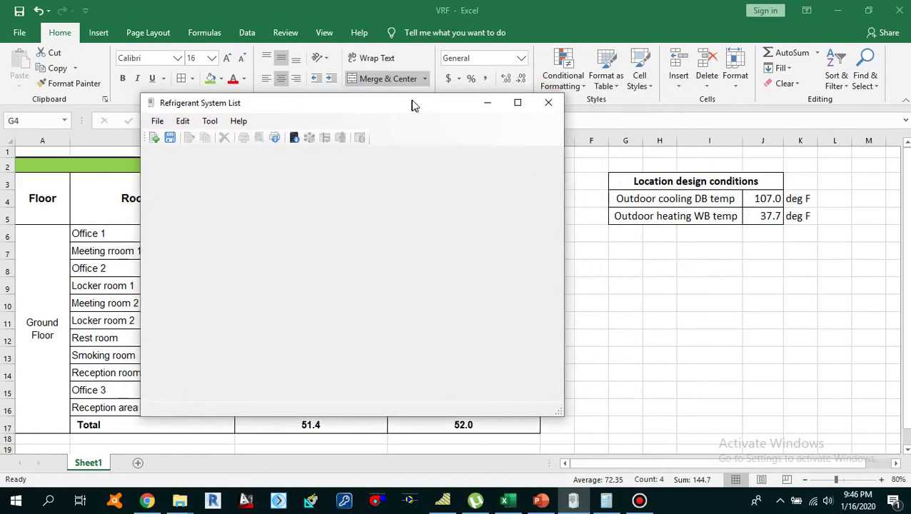
left_click(296, 137)
left_click_drag(432, 179, 389, 178)
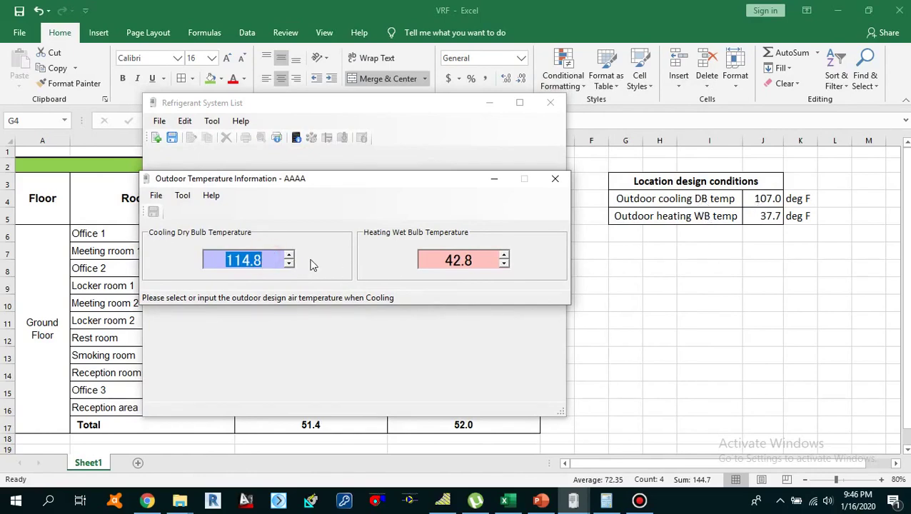
Enter 107 for Cooling DB and 37.7 for Heating WB, then save and close.
type("107")
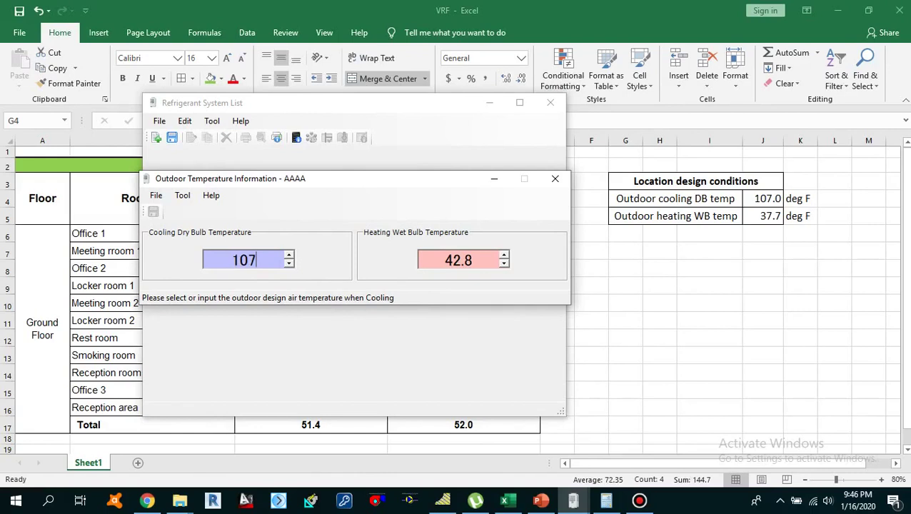
double_click(455, 260)
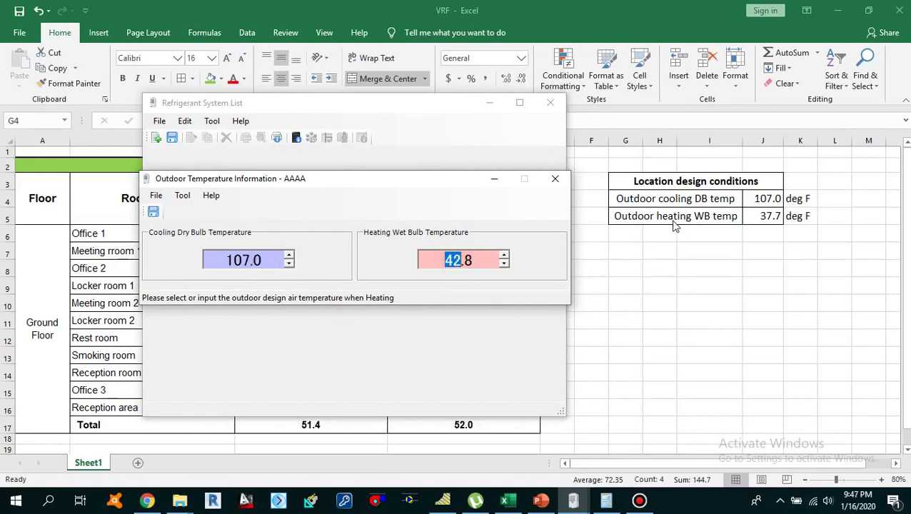
key("shift+End")
type("37.7")
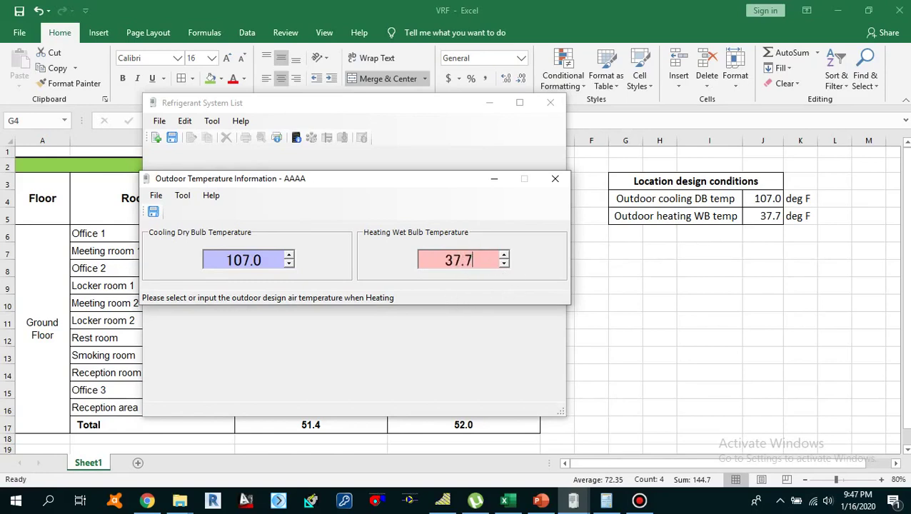
left_click(263, 260)
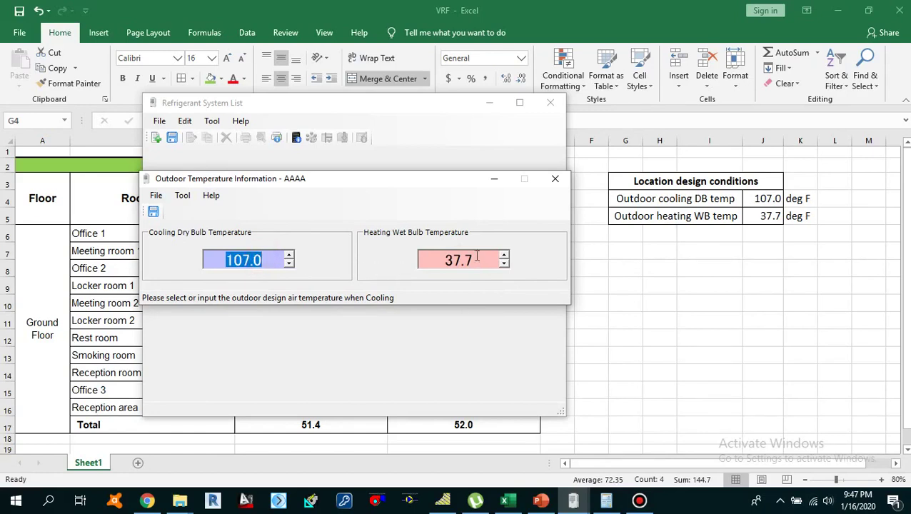
left_click(153, 211)
left_click(556, 179)
left_click_drag(413, 114, 548, 108)
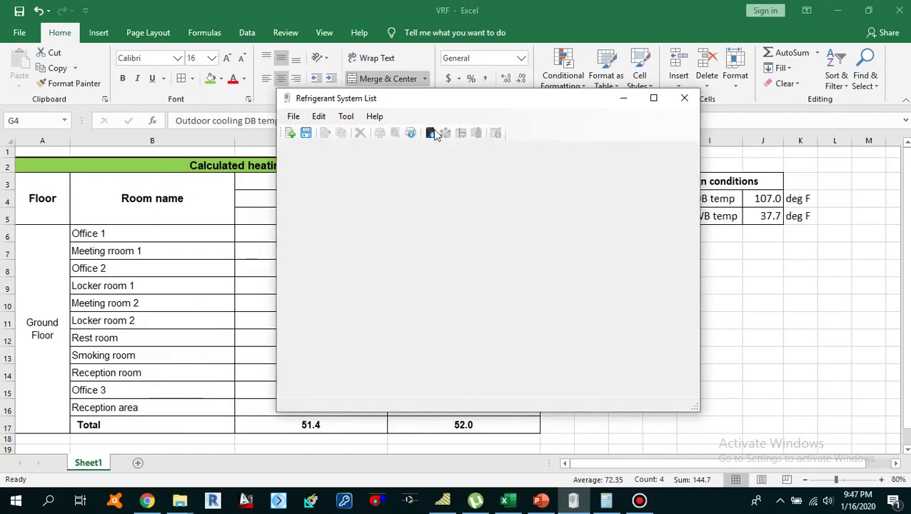
Create a new refrigerant system via Edit > New, opening Simple Draw - AAAA with an MMY-MAP0806HT8P outdoor unit.
left_click(319, 118)
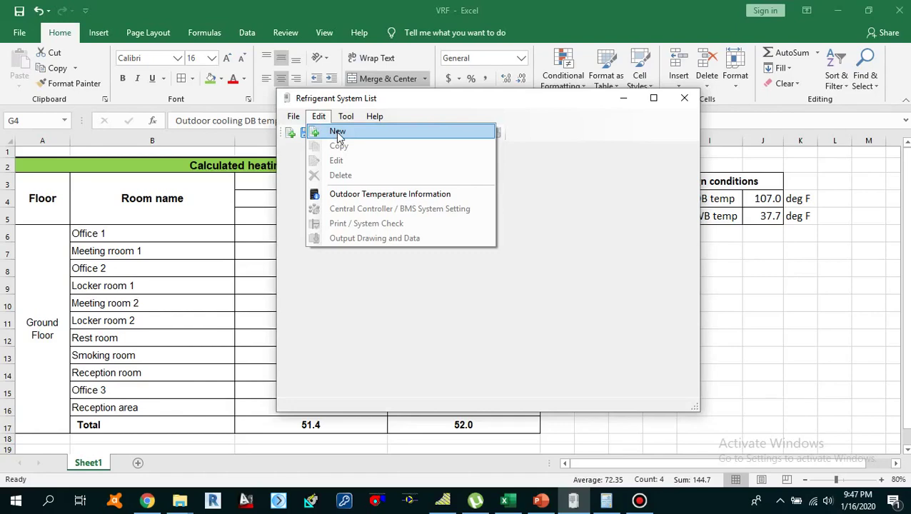
left_click(338, 134)
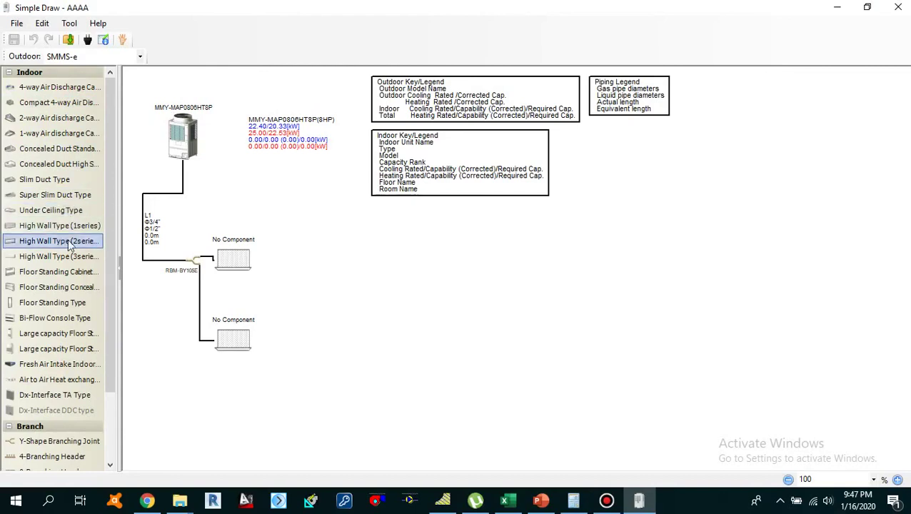
left_click_drag(113, 367, 101, 418)
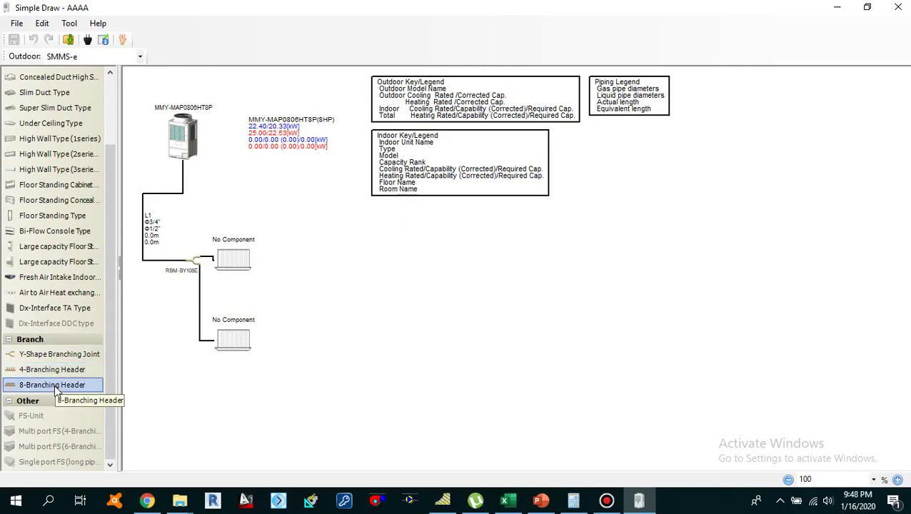
left_click(74, 216)
scroll(74, 215, "up", 3)
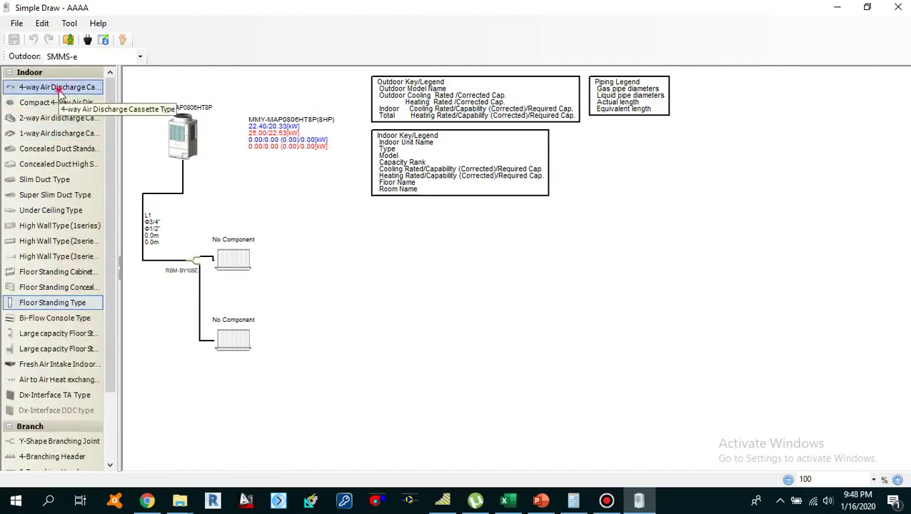
left_click(58, 88)
left_click(140, 57)
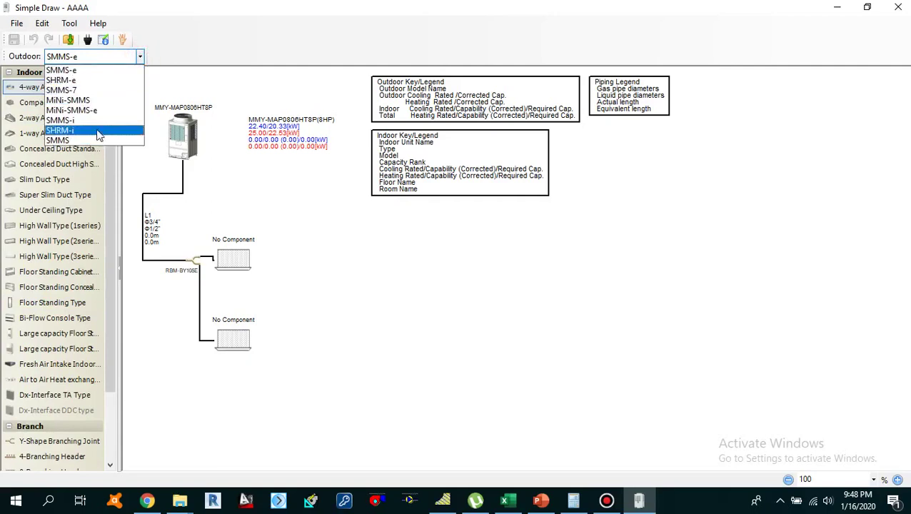
left_click(258, 202)
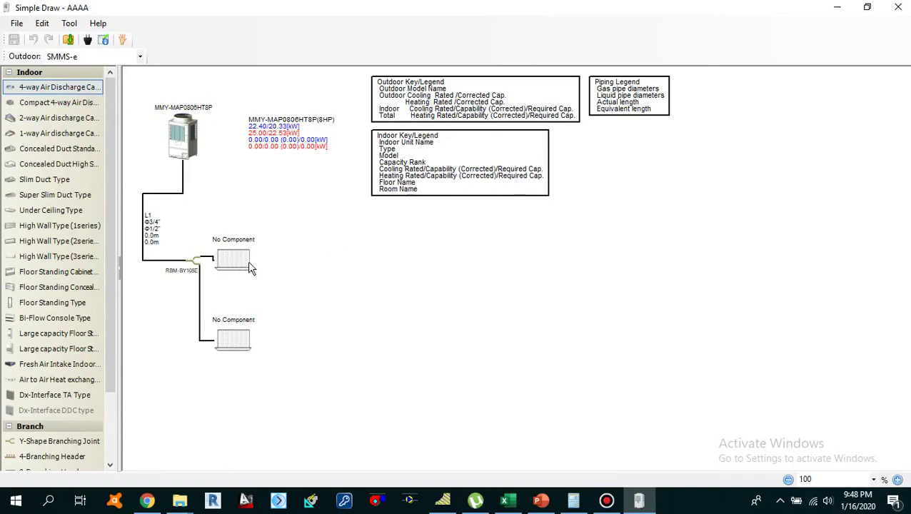
Review the cooling and heating loads and room names, Office 1 to Reception area, in the Excel workbook.
left_click(507, 502)
left_click(360, 285)
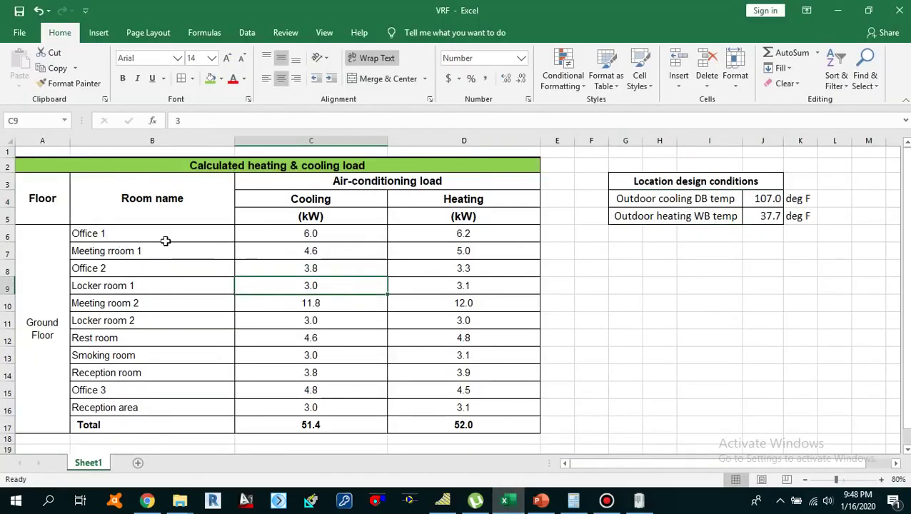
left_click_drag(294, 234, 494, 425)
left_click(331, 322)
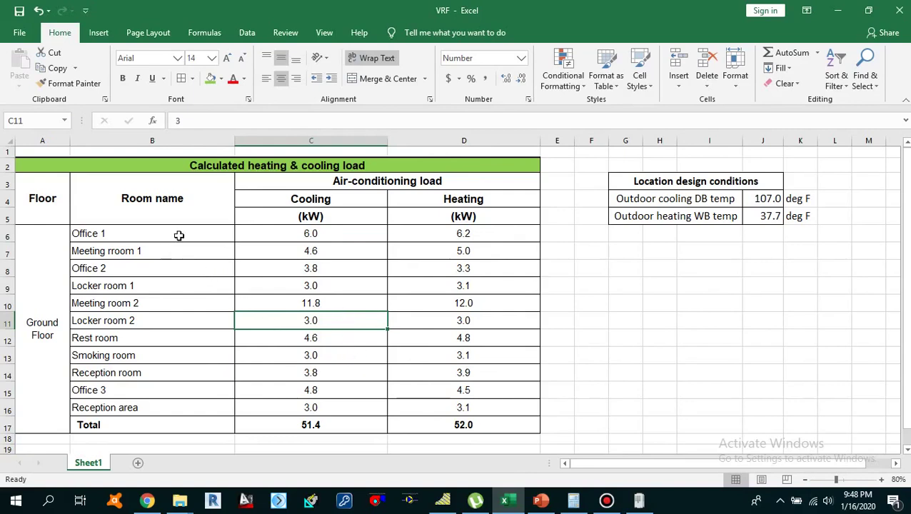
left_click_drag(177, 235, 186, 408)
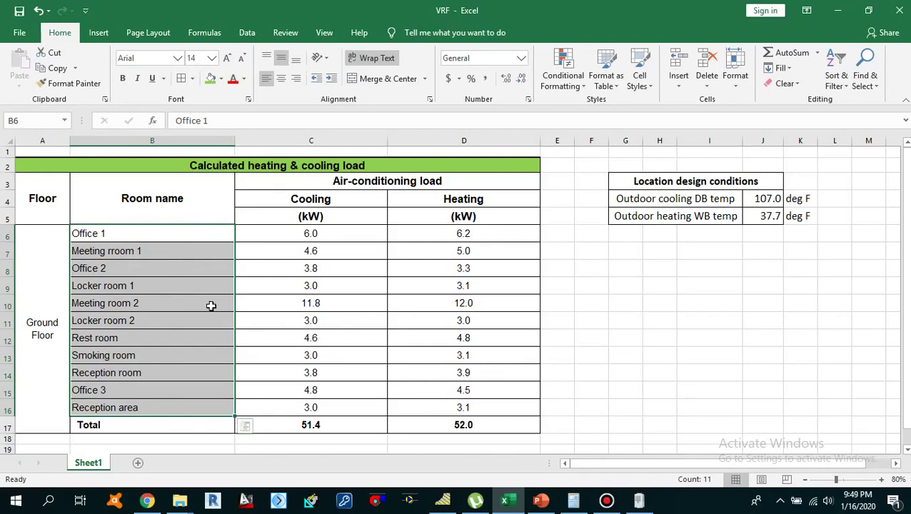
left_click(638, 500)
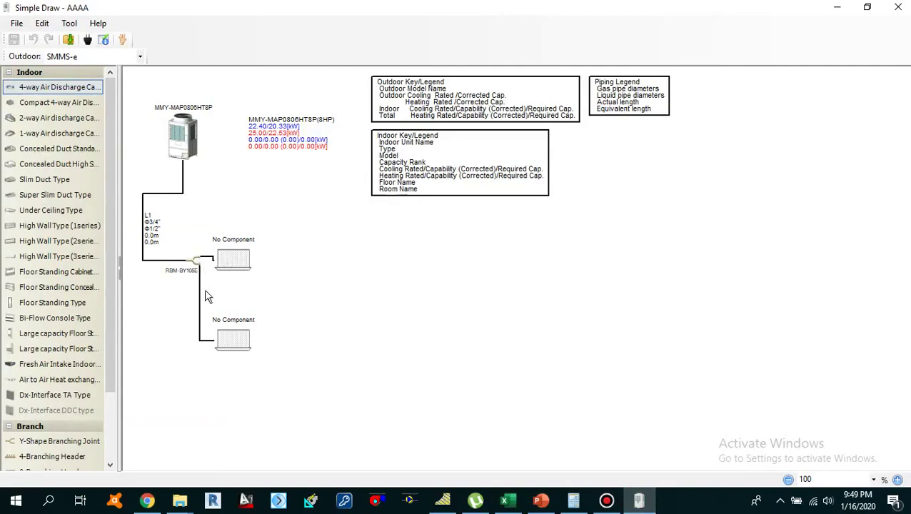
Insert an RBM-BY55E Y-shape branching joint at the upper indoor unit.
left_click(278, 297)
right_click(220, 266)
left_click(245, 226)
right_click(224, 266)
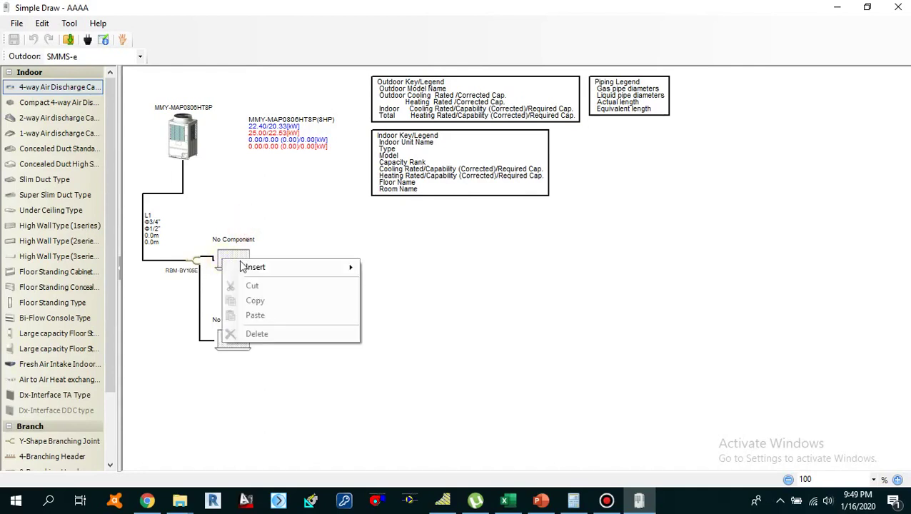
mouse_move(261, 269)
left_click(300, 239)
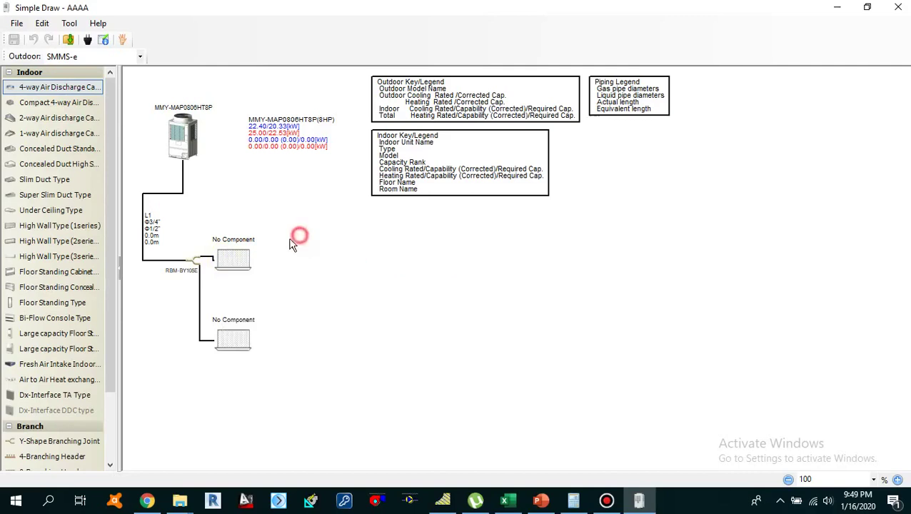
right_click(232, 266)
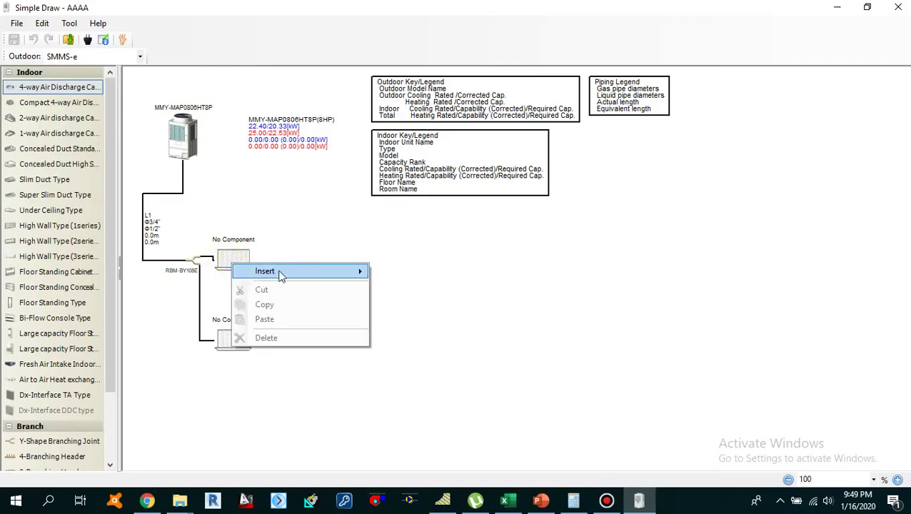
mouse_move(284, 272)
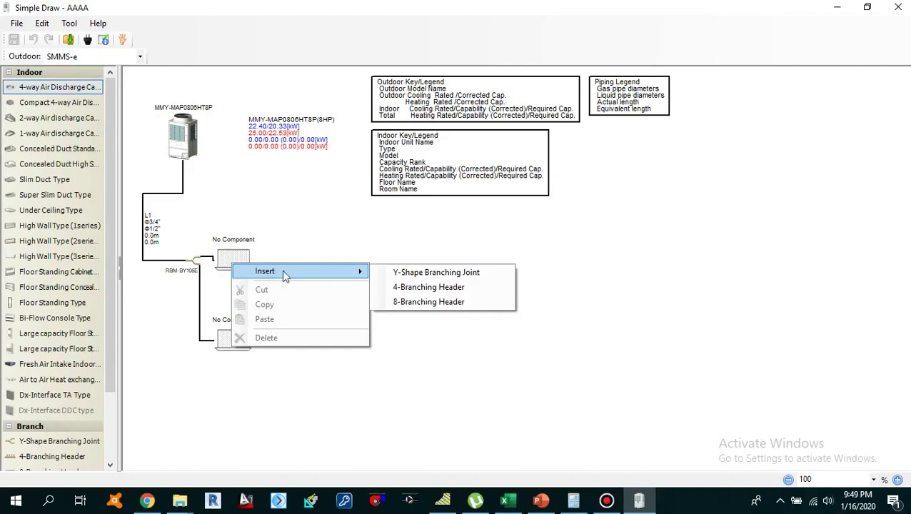
left_click(411, 275)
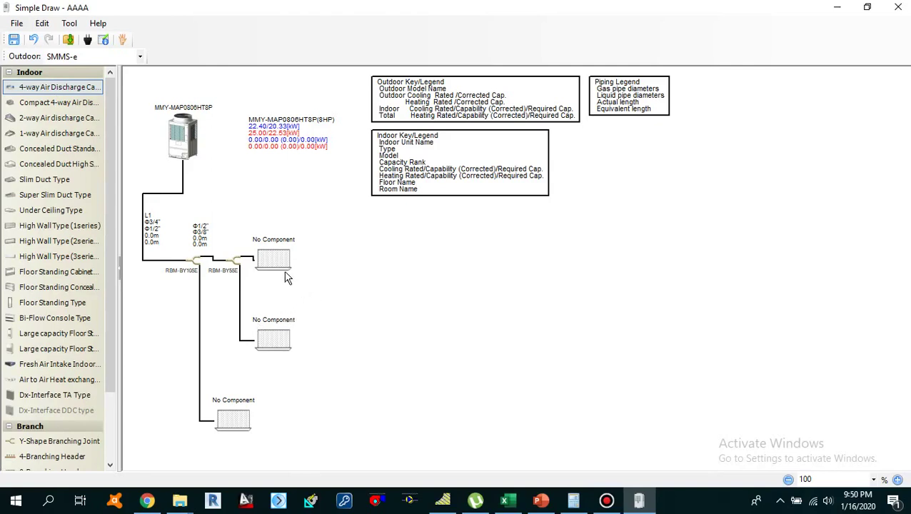
Add two more Y-shape joints, at the middle unit and the next unit down.
right_click(275, 341)
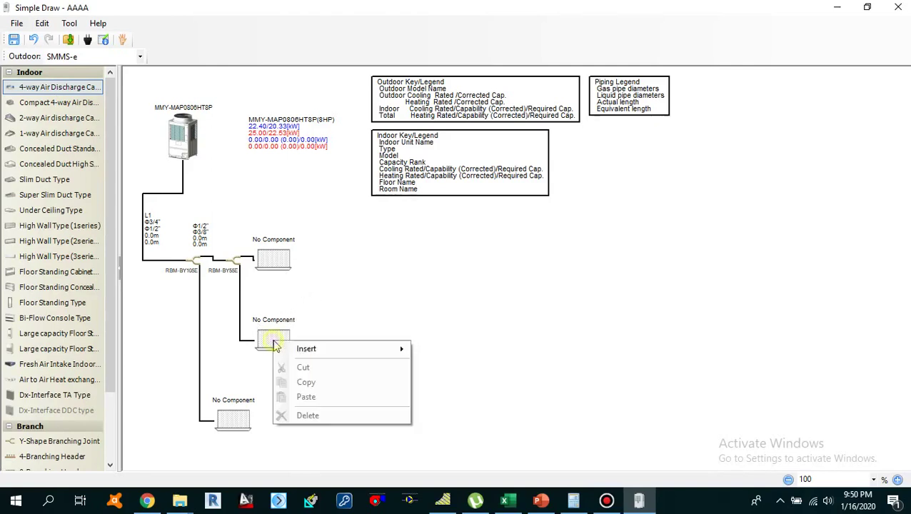
mouse_move(417, 356)
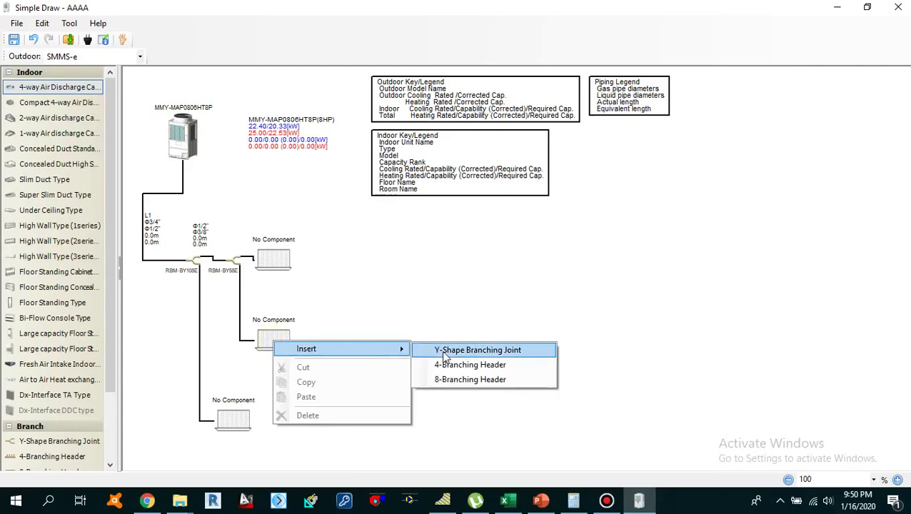
left_click(445, 352)
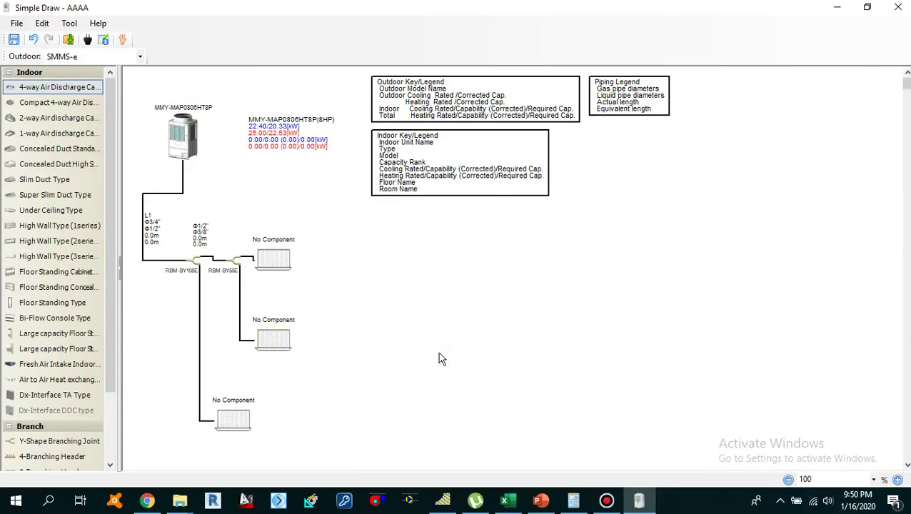
right_click(315, 339)
mouse_move(417, 344)
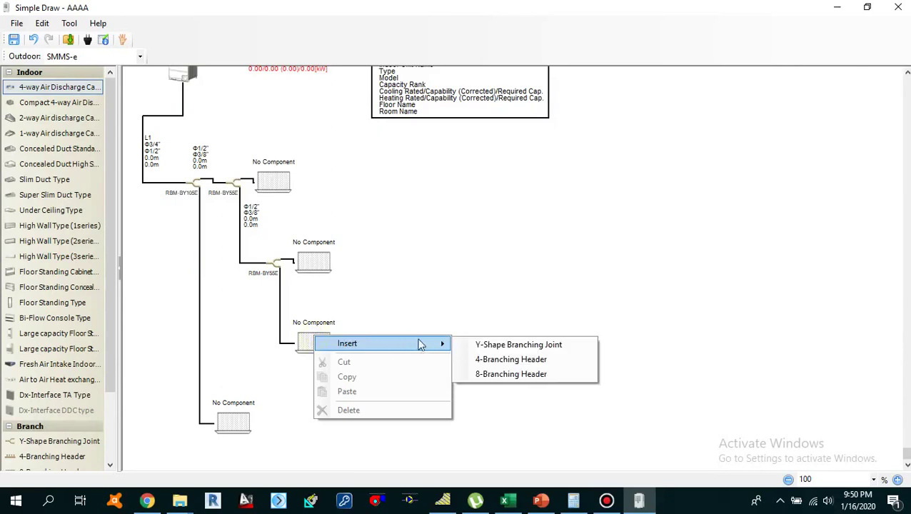
left_click(486, 345)
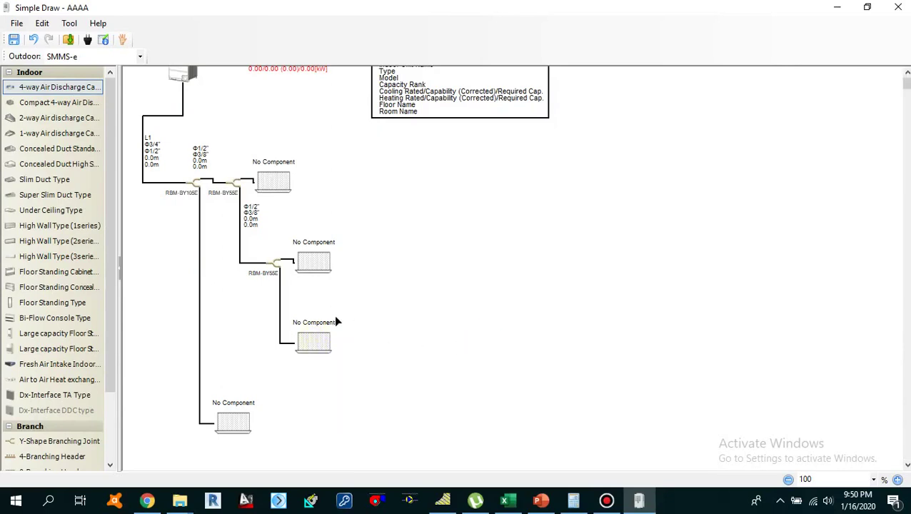
scroll(338, 321, "down", 2)
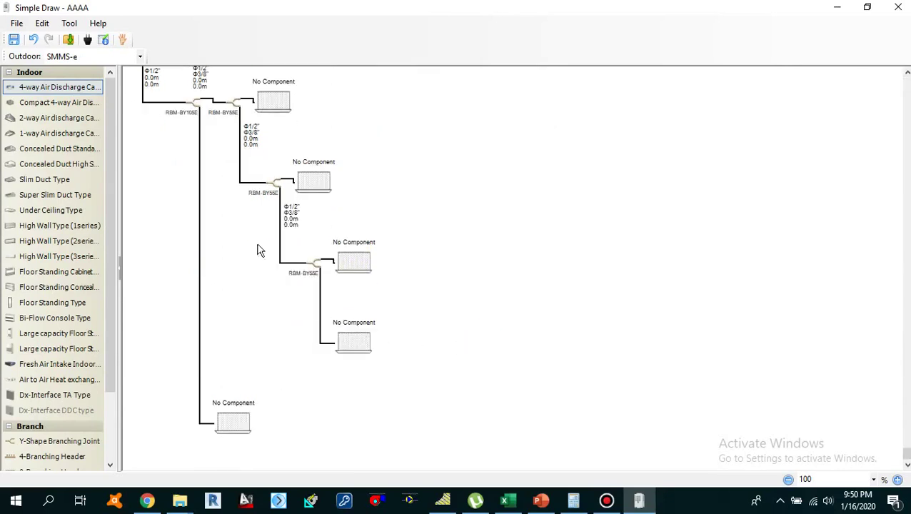
Chain three more Y-shape branching joints down the lower branch from the bottom unit.
right_click(240, 428)
mouse_move(350, 413)
left_click(422, 414)
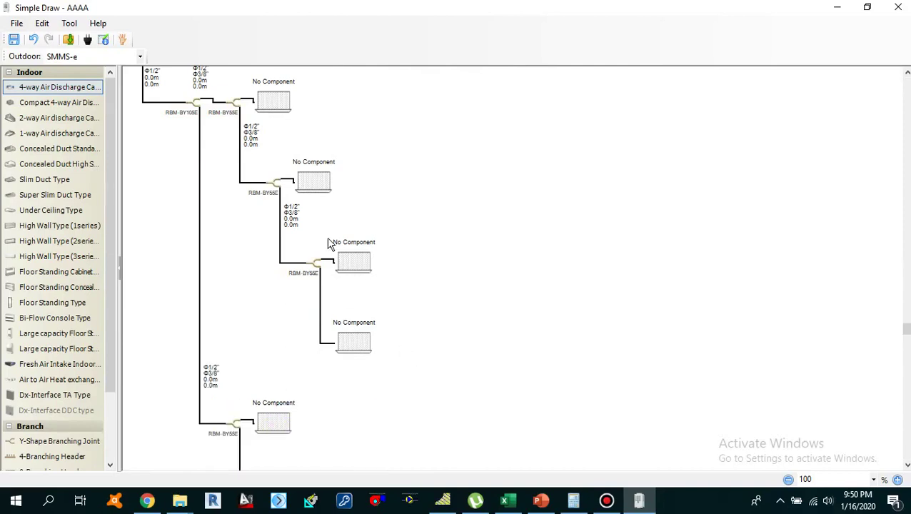
scroll(364, 286, "down", 1)
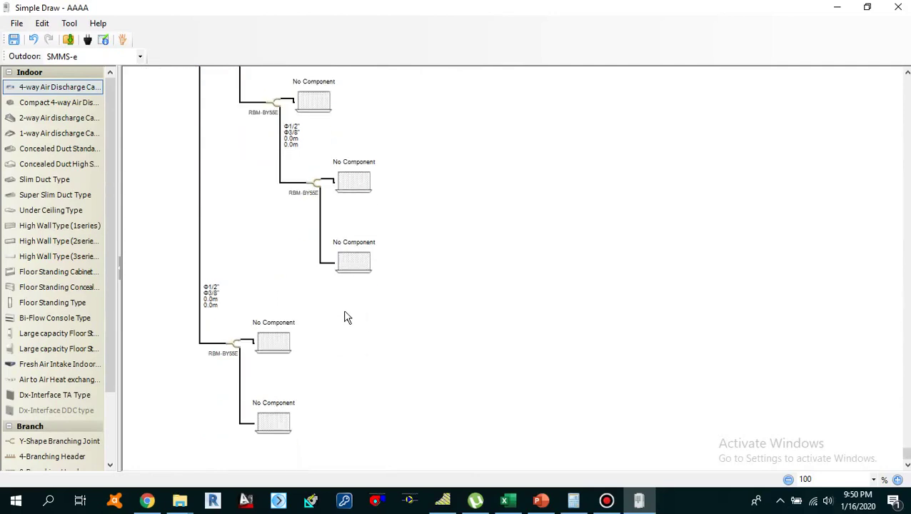
right_click(277, 405)
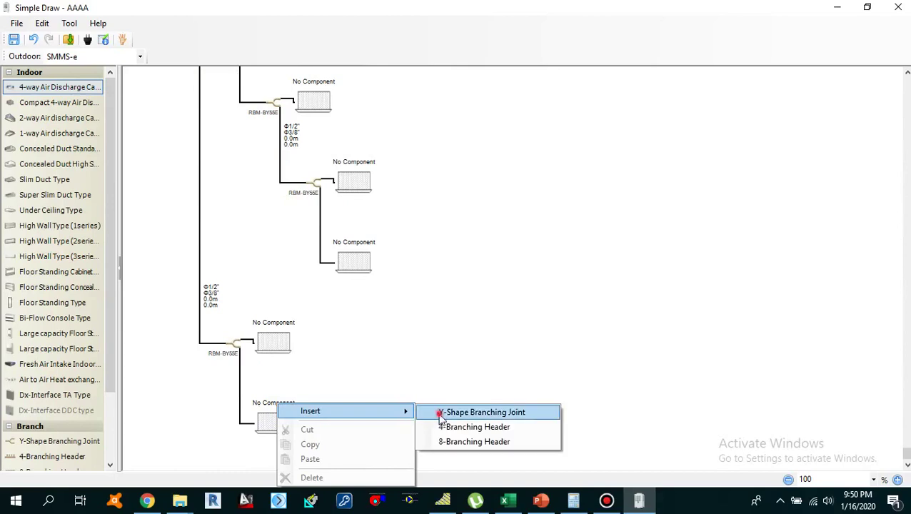
left_click(440, 412)
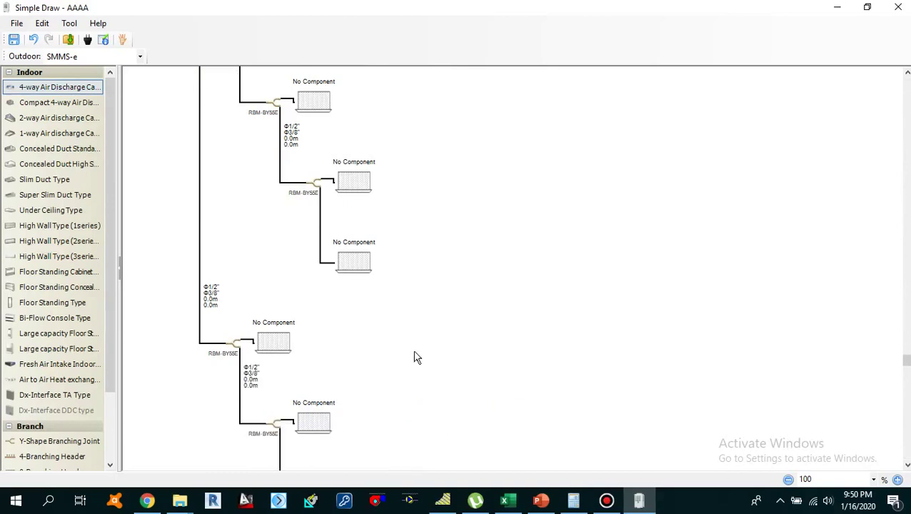
scroll(417, 357, "down", 2)
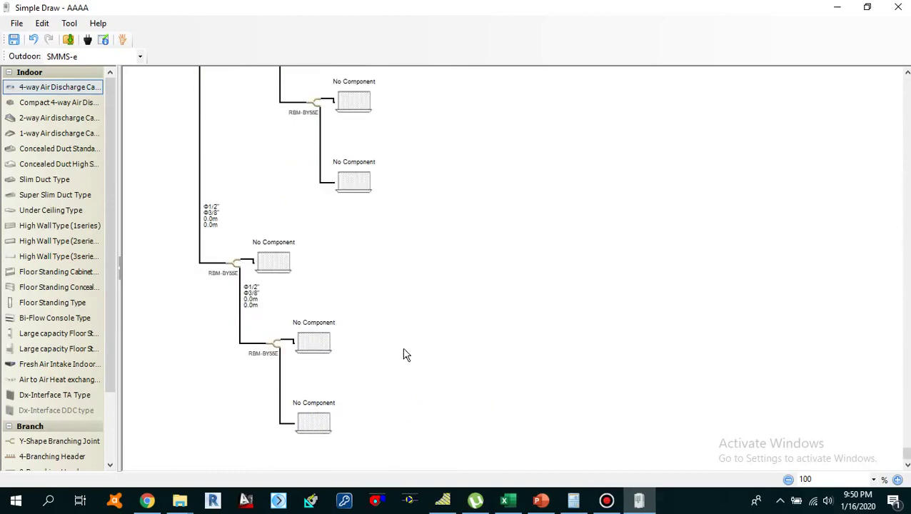
right_click(326, 420)
mouse_move(437, 412)
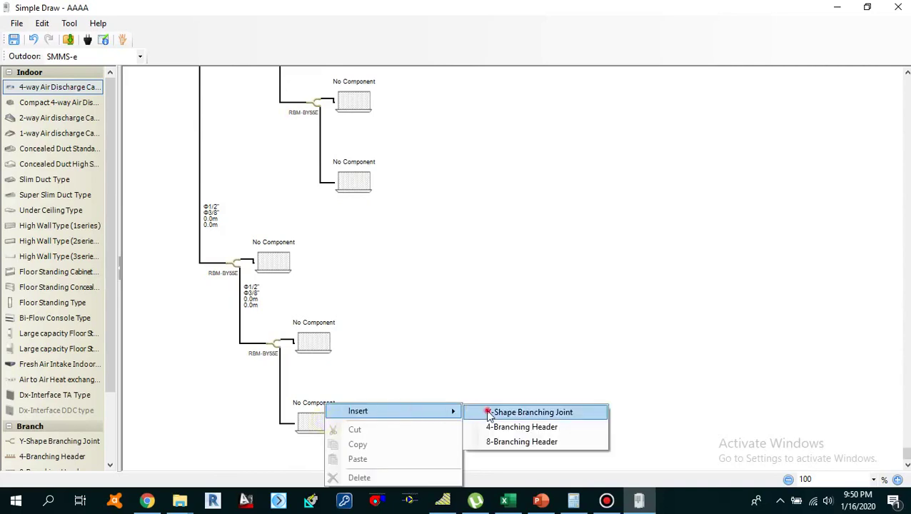
left_click(493, 413)
scroll(462, 367, "down", 2)
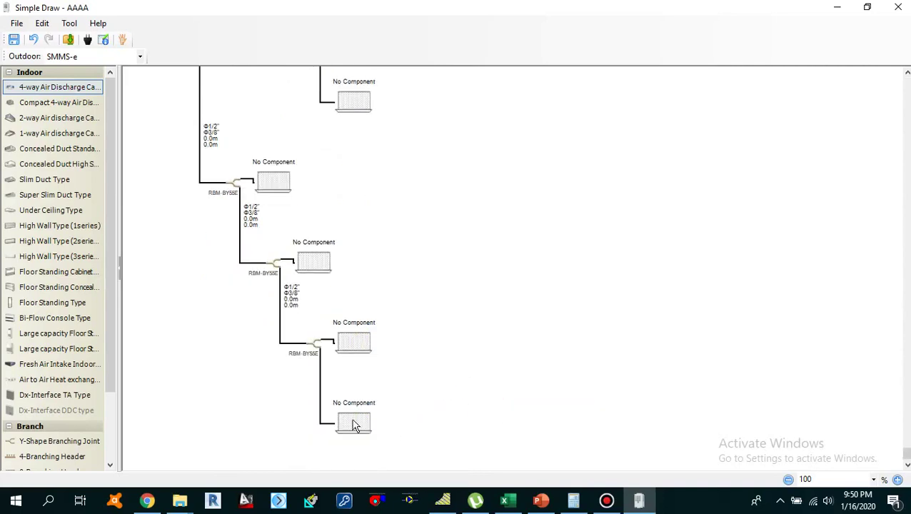
Insert a 4-branching header at the last indoor unit.
right_click(362, 425)
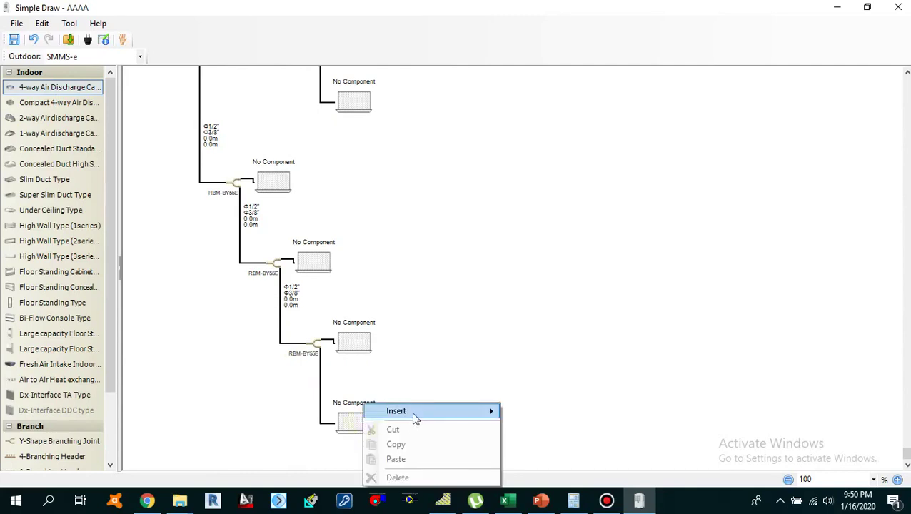
mouse_move(442, 414)
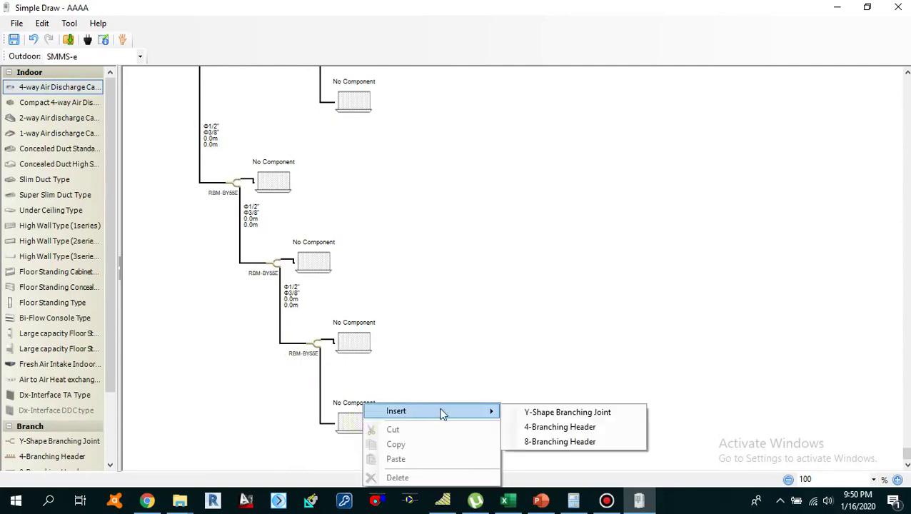
left_click(547, 428)
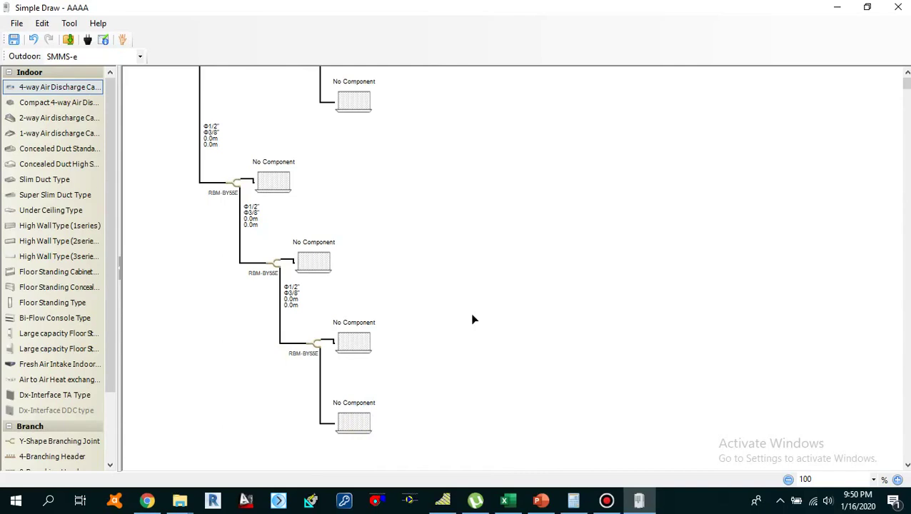
scroll(472, 322, "down", 6)
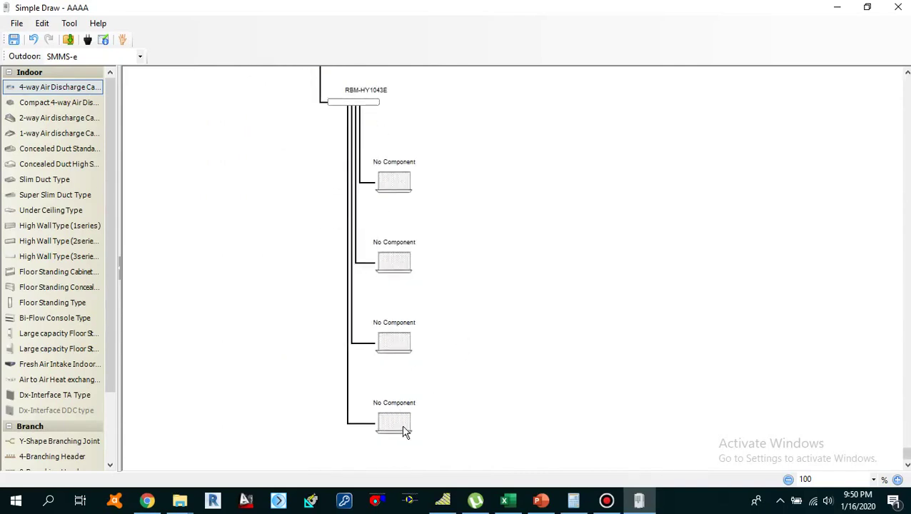
scroll(397, 249, "up", 5)
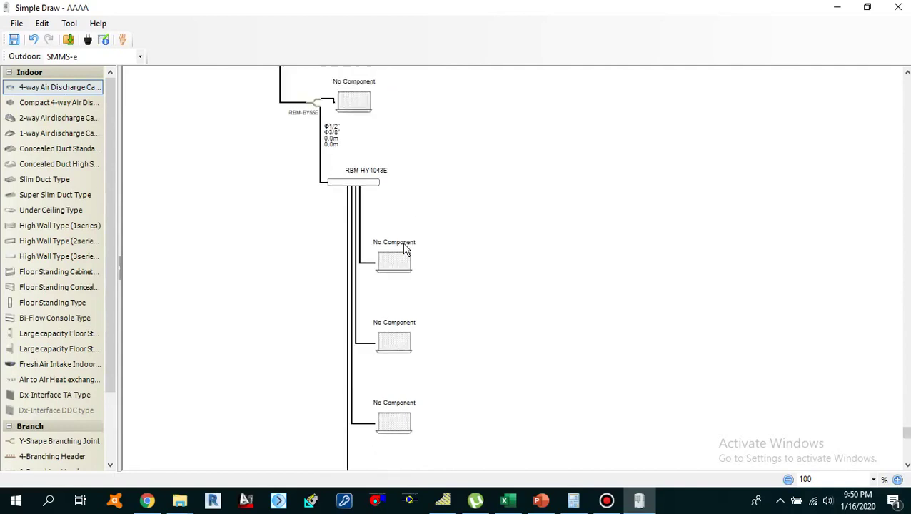
scroll(362, 238, "up", 6)
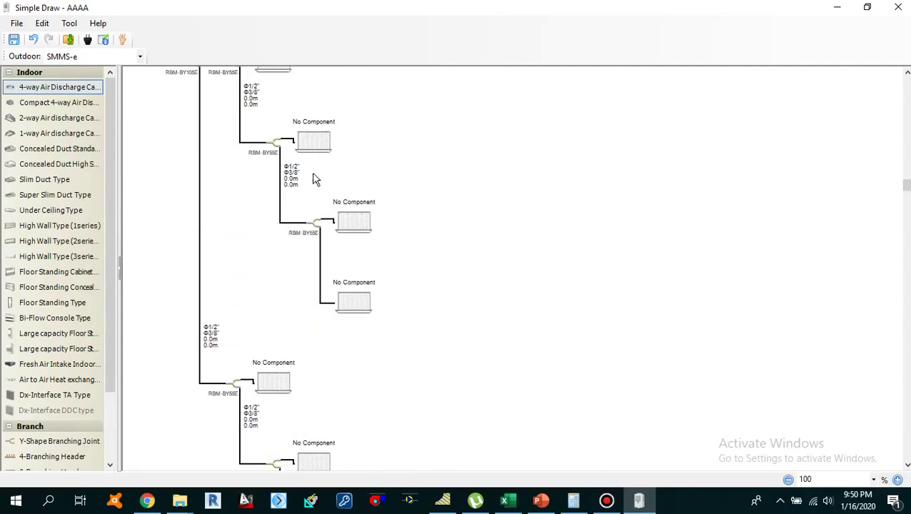
scroll(315, 179, "up", 3)
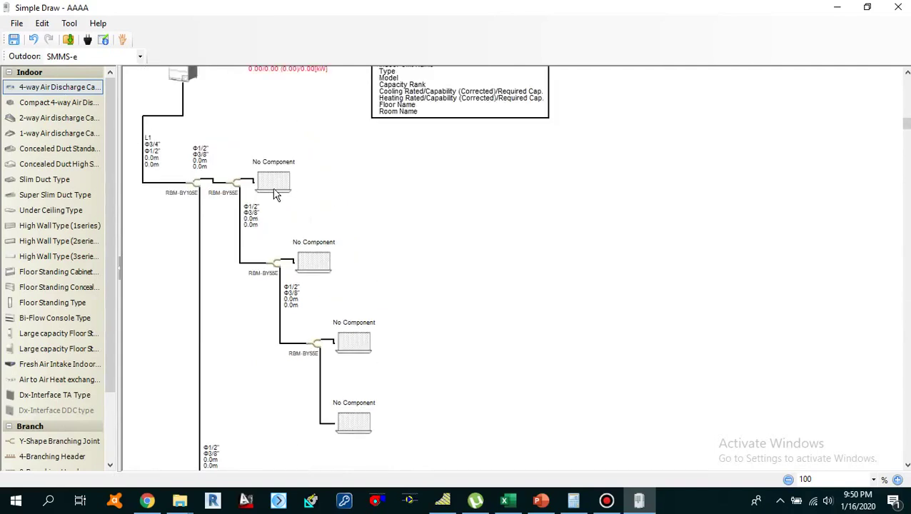
scroll(398, 279, "down", 2)
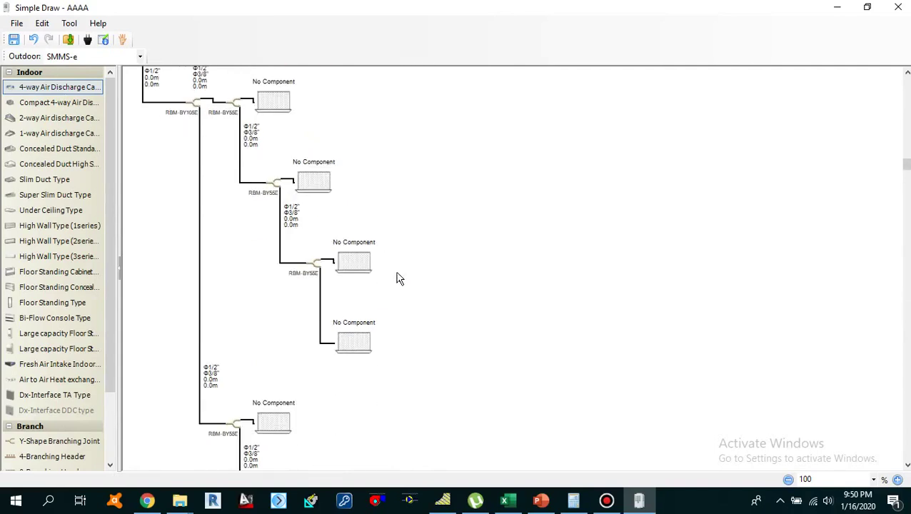
scroll(397, 279, "down", 8)
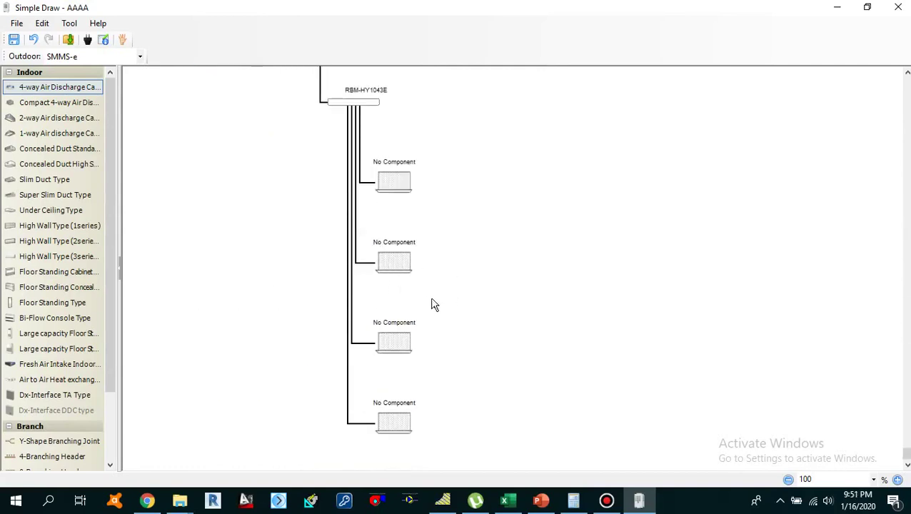
scroll(435, 305, "up", 10)
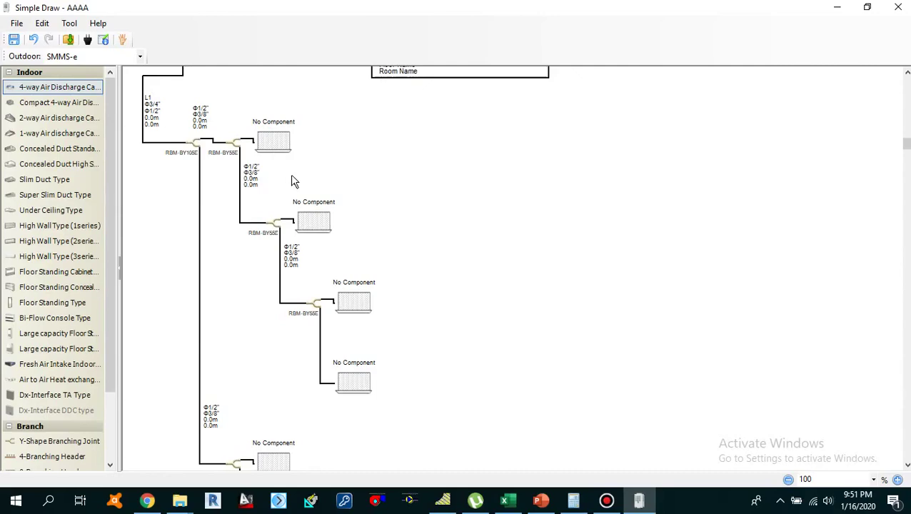
left_click(507, 500)
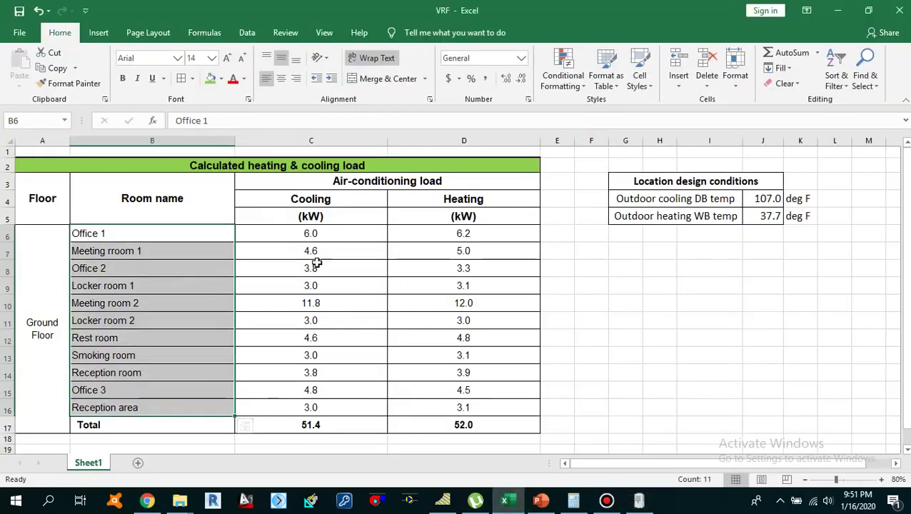
left_click_drag(312, 234, 442, 406)
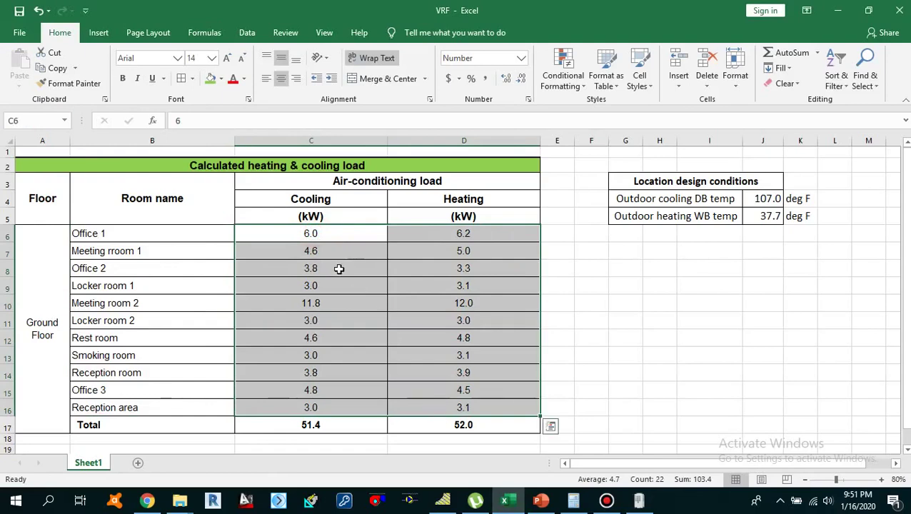
left_click(339, 269)
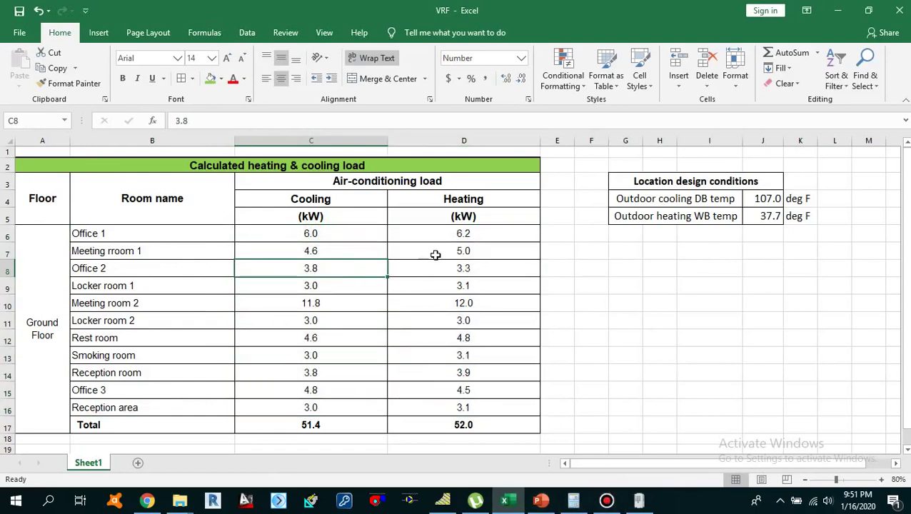
left_click(639, 502)
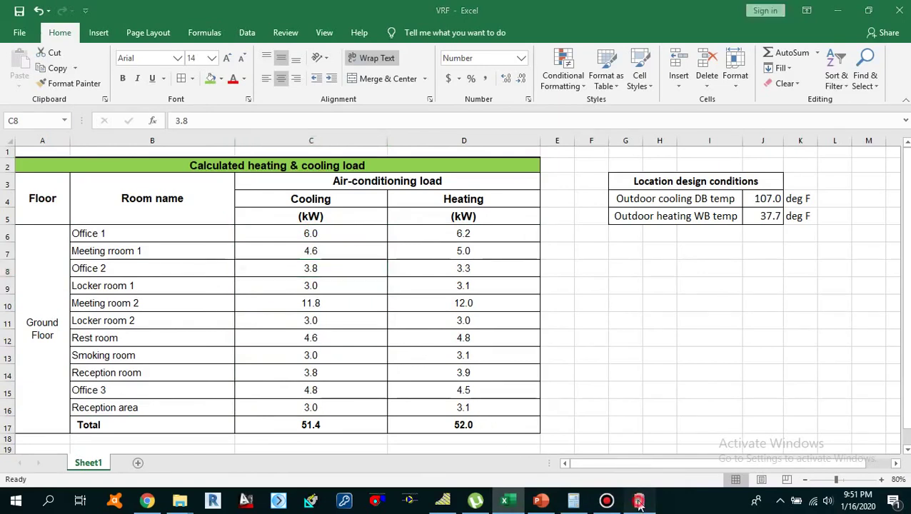
left_click(439, 197)
scroll(405, 257, "up", 3)
scroll(372, 249, "down", 1)
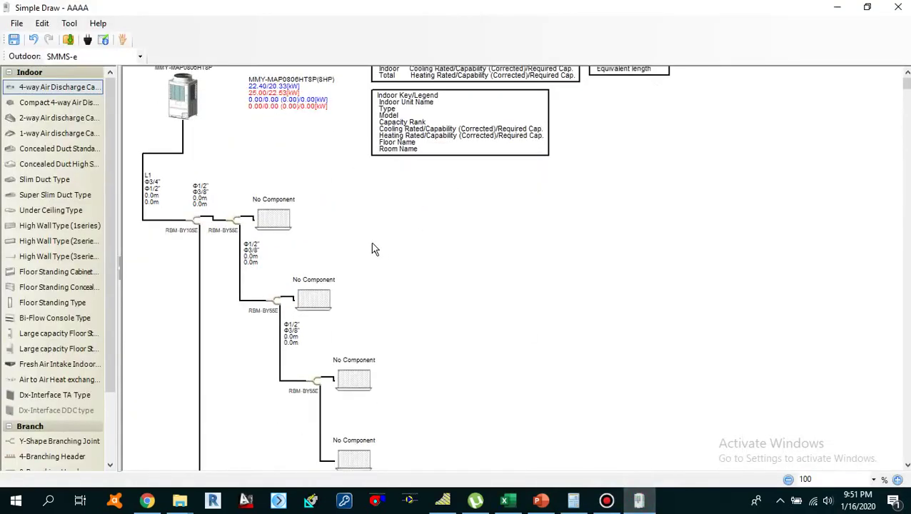
scroll(371, 248, "up", 1)
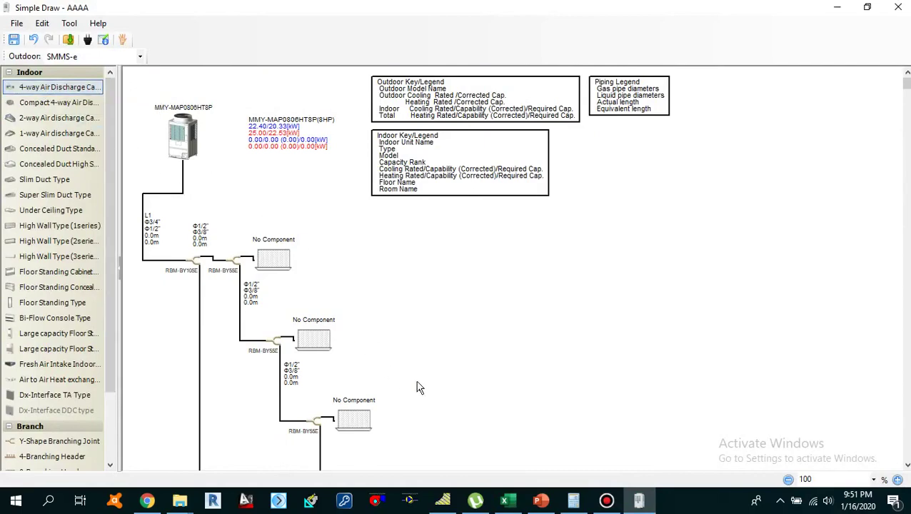
left_click(507, 501)
left_click(105, 234)
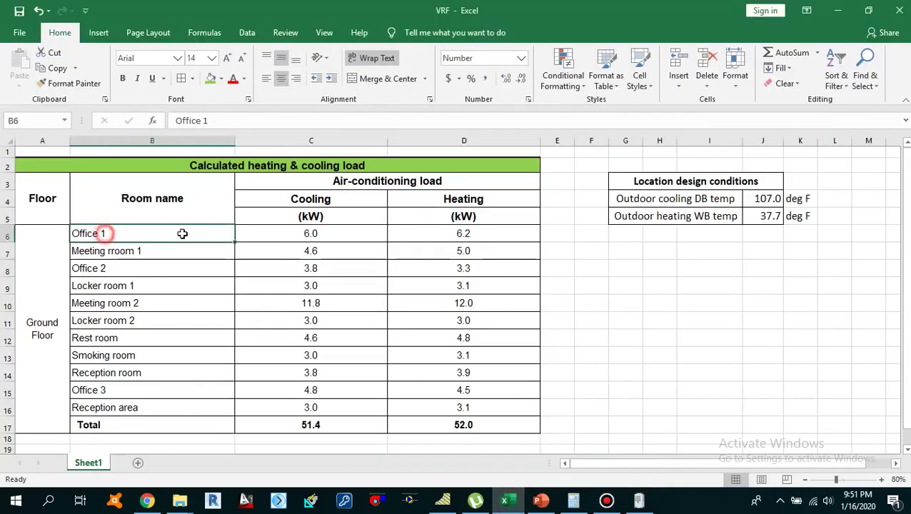
left_click_drag(182, 233, 444, 236)
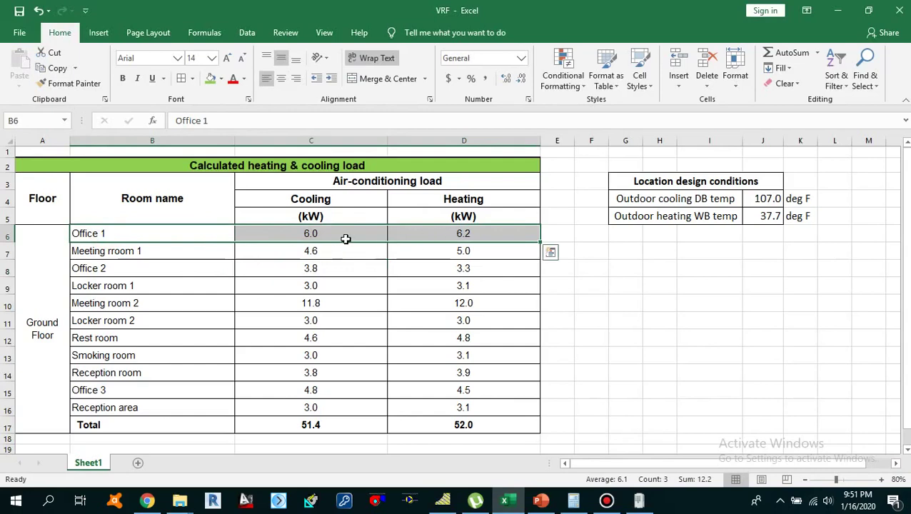
left_click(448, 234)
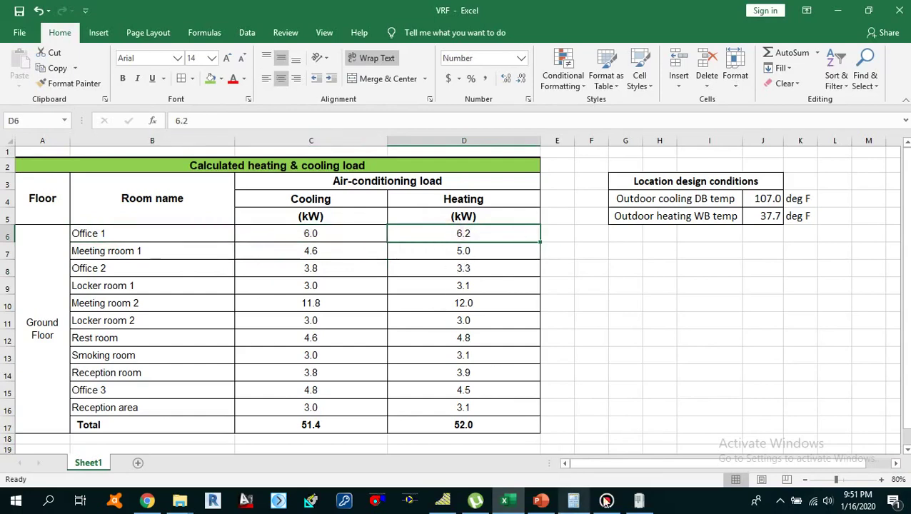
left_click(195, 235)
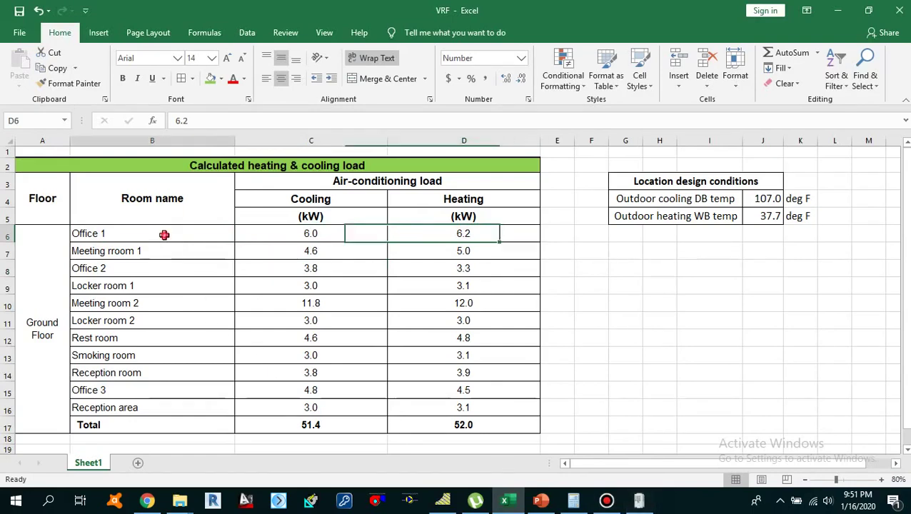
left_click(639, 500)
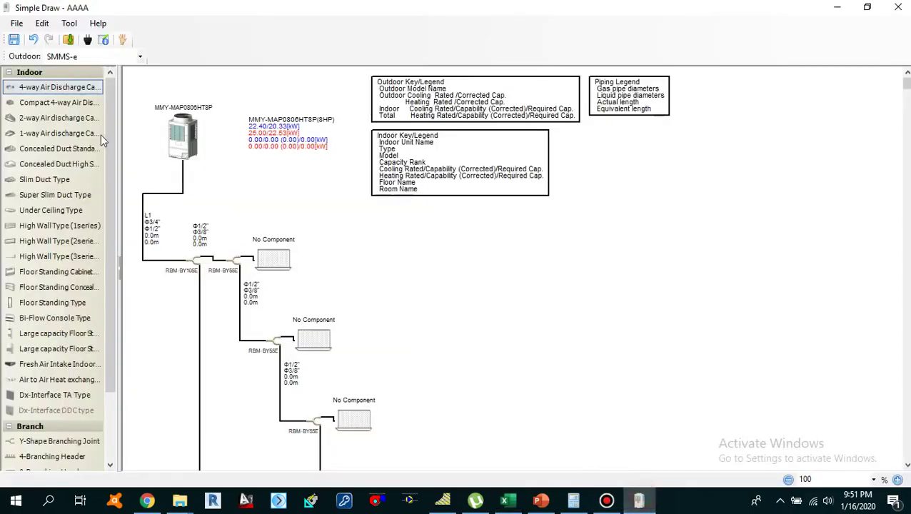
Drop a 4-way Air Discharge Cassette (MMU-AP0094HP) into the first empty indoor slot.
left_click(60, 92)
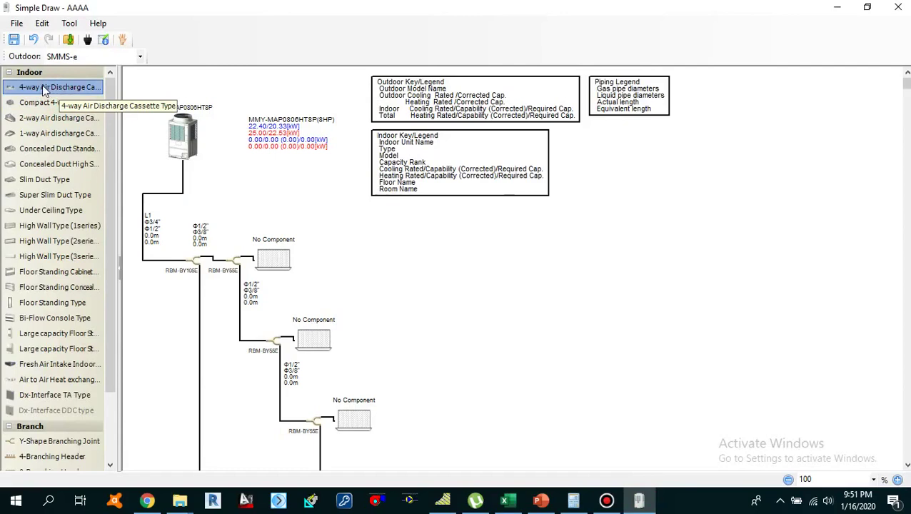
left_click_drag(42, 85, 281, 266)
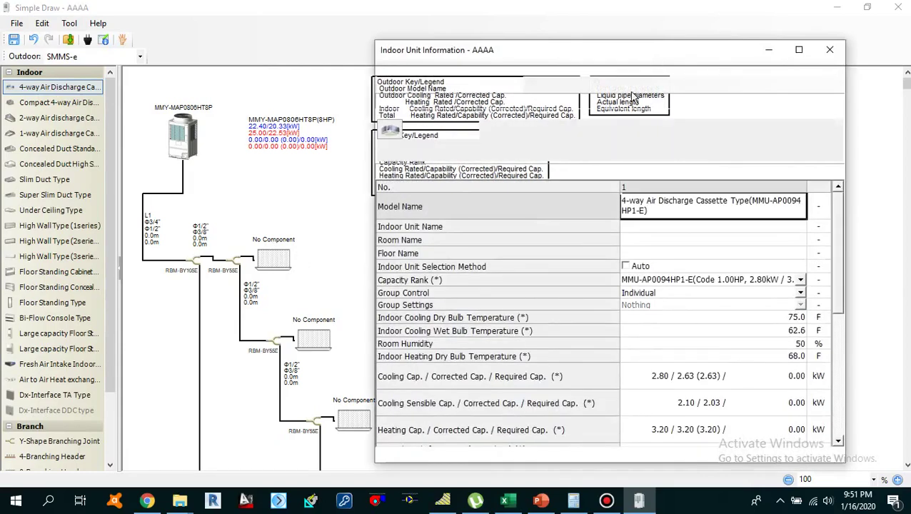
left_click_drag(613, 57, 586, 46)
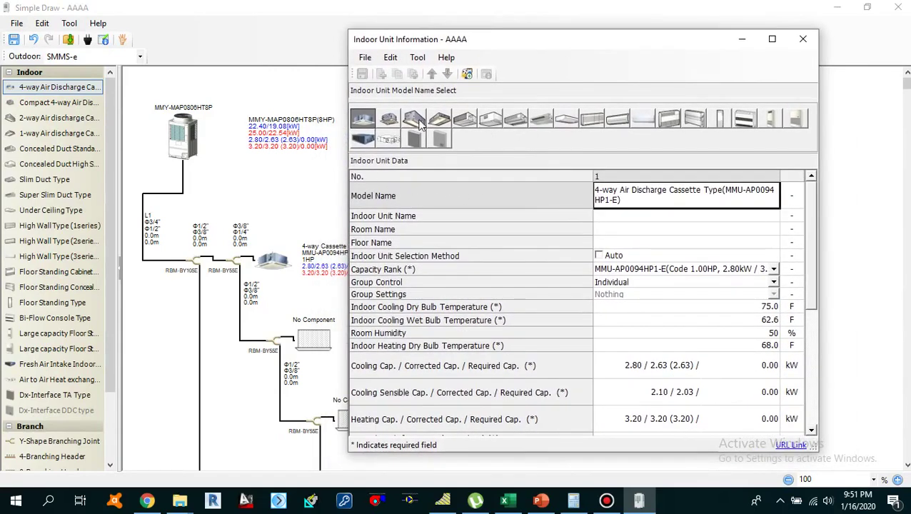
Try the other indoor model types, then settle back on 4-way Air Discharge Cassette Type.
left_click(389, 120)
left_click(413, 119)
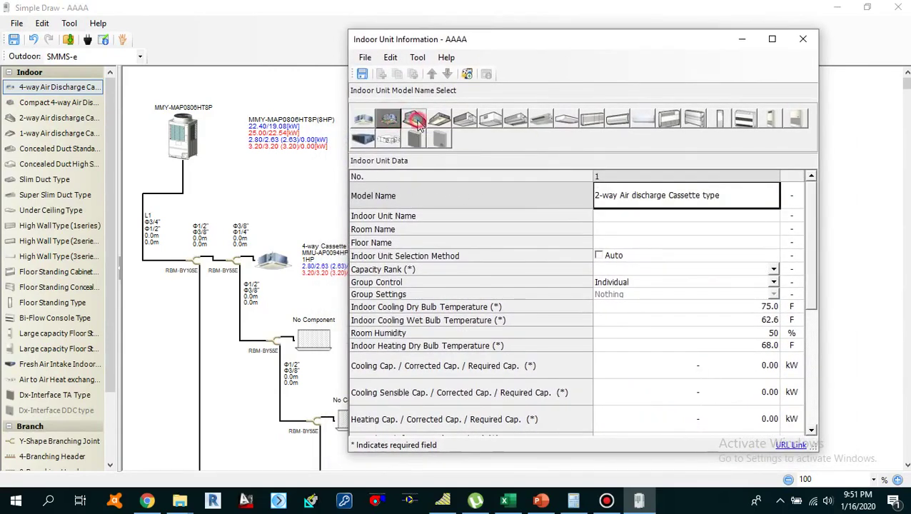
left_click(524, 122)
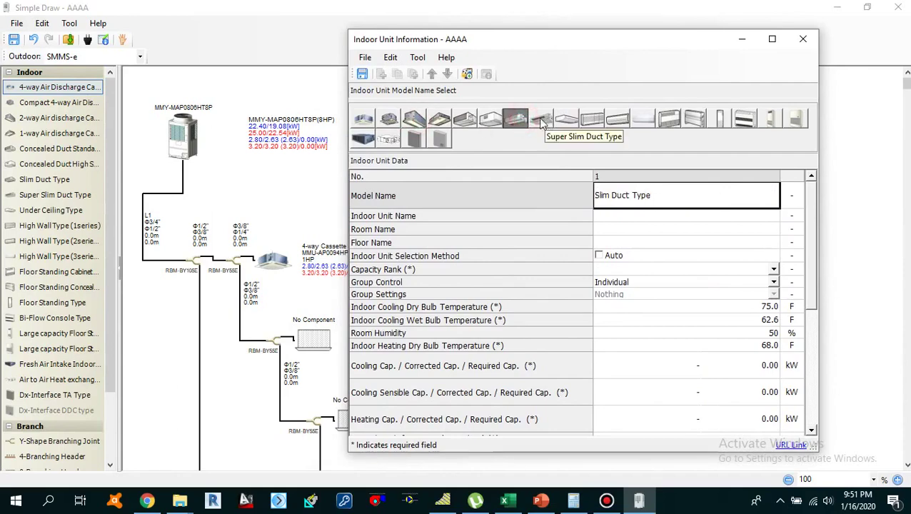
left_click(492, 122)
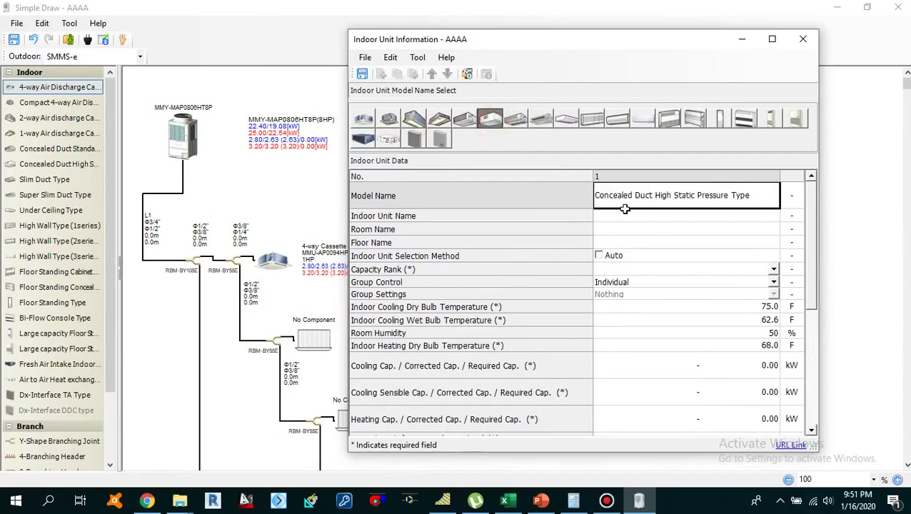
left_click(441, 119)
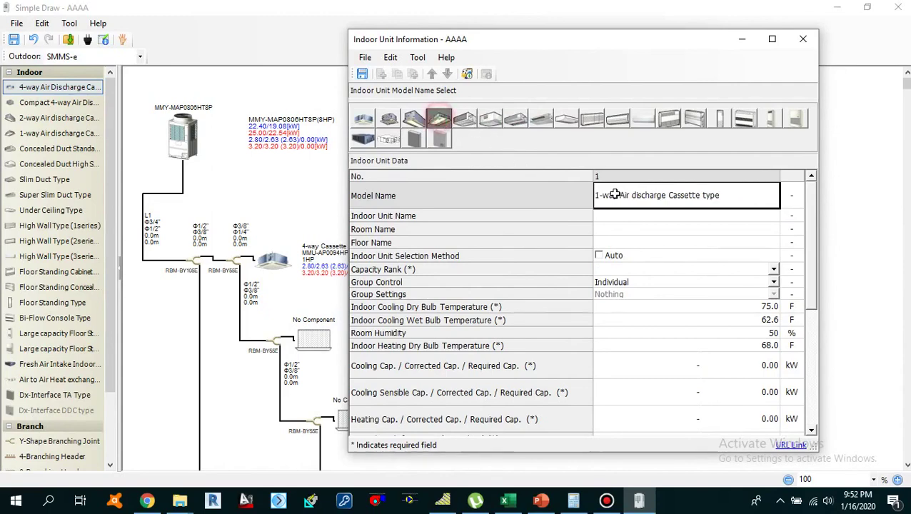
left_click(617, 119)
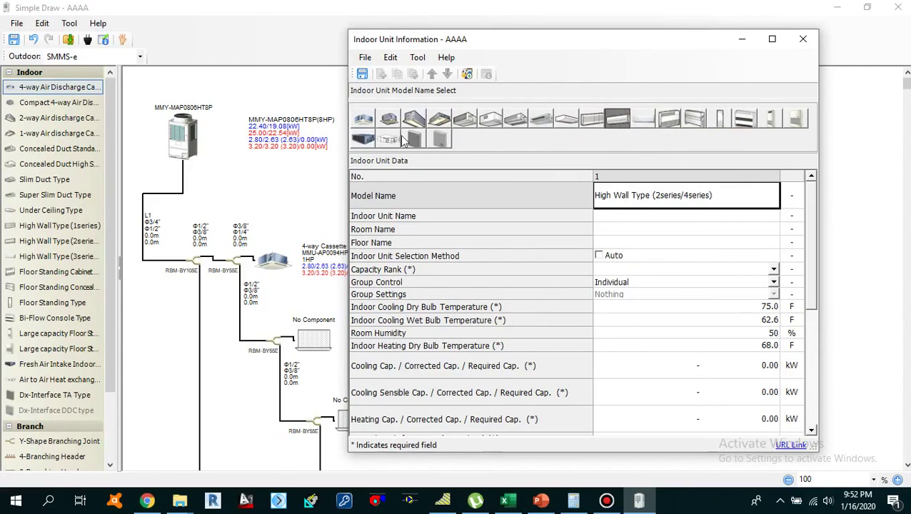
left_click(363, 119)
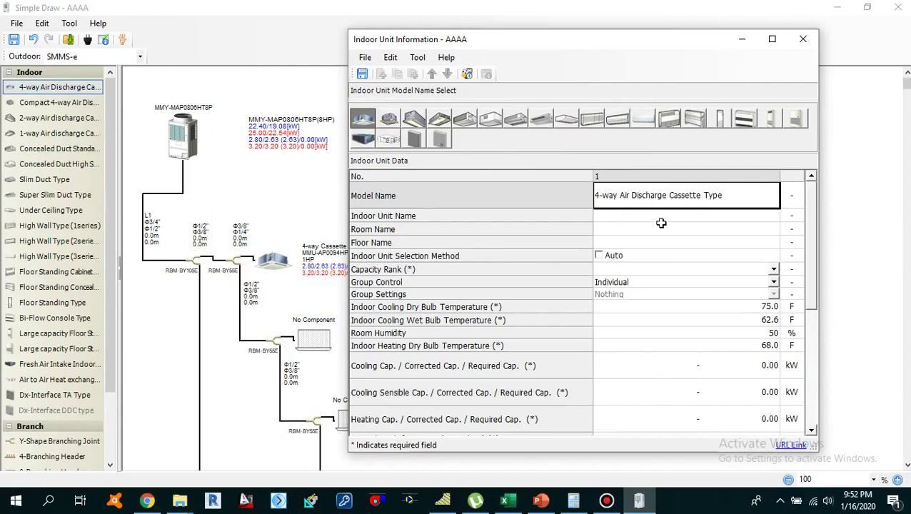
Name the indoor unit VRF-01 and set its room name to Office-01.
left_click(631, 216)
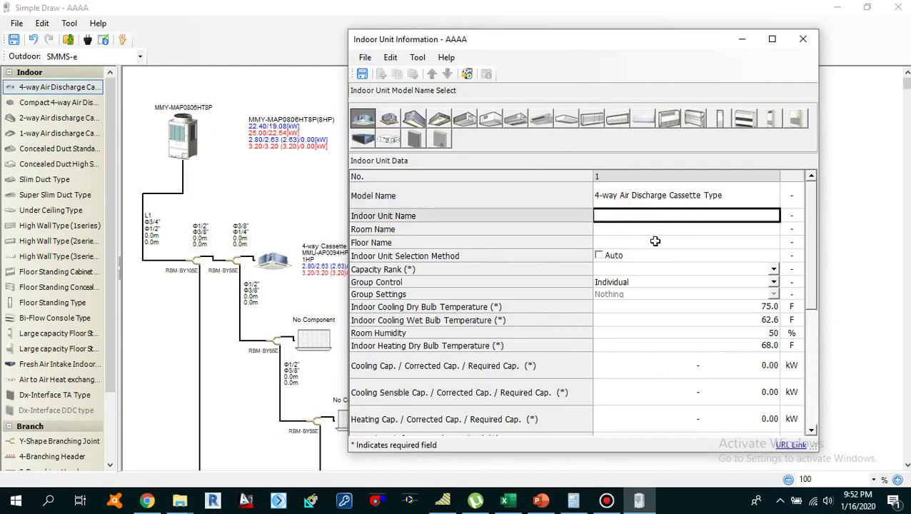
type("VRF-01")
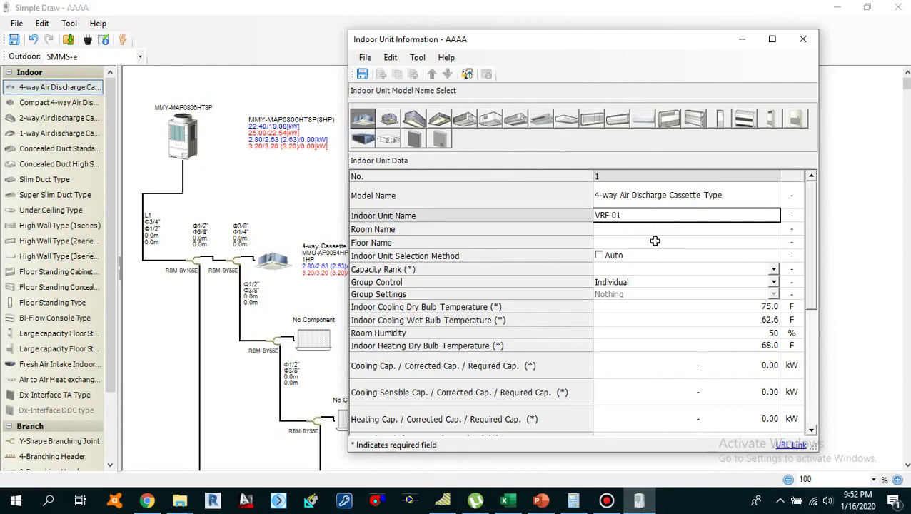
left_click(630, 229)
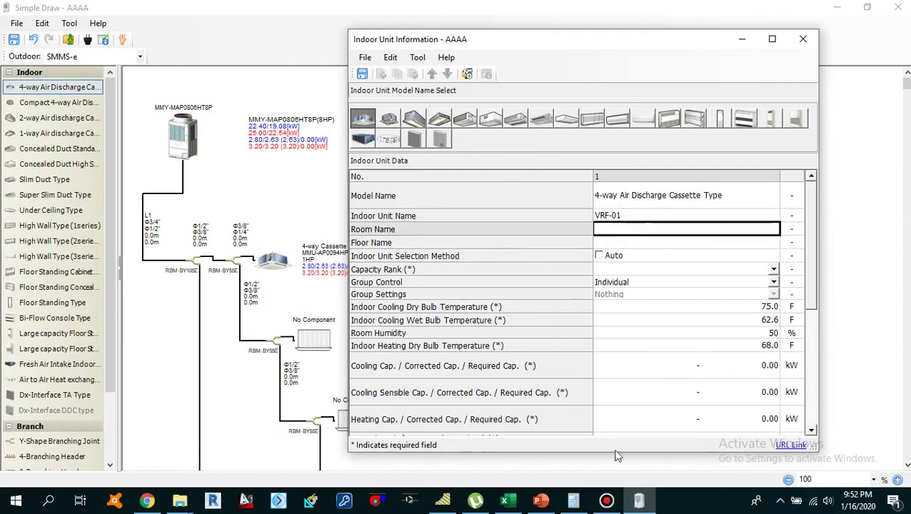
left_click(505, 501)
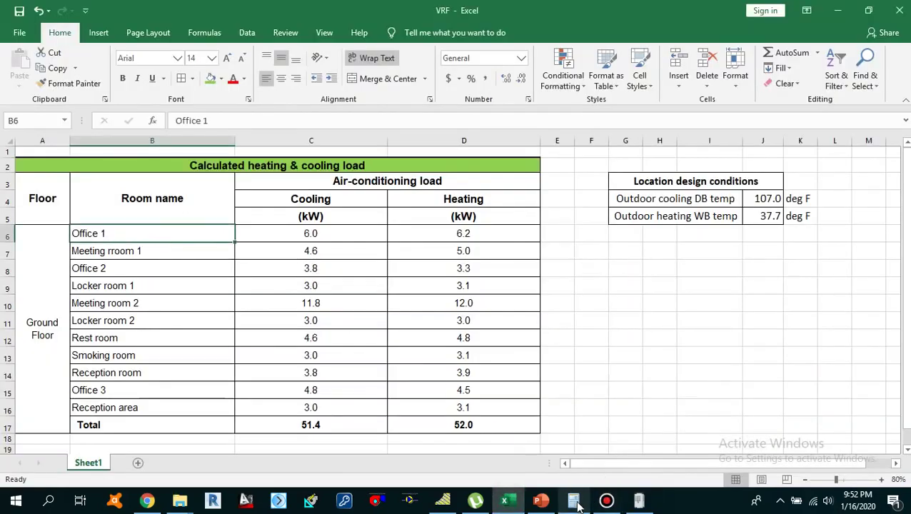
left_click(639, 501)
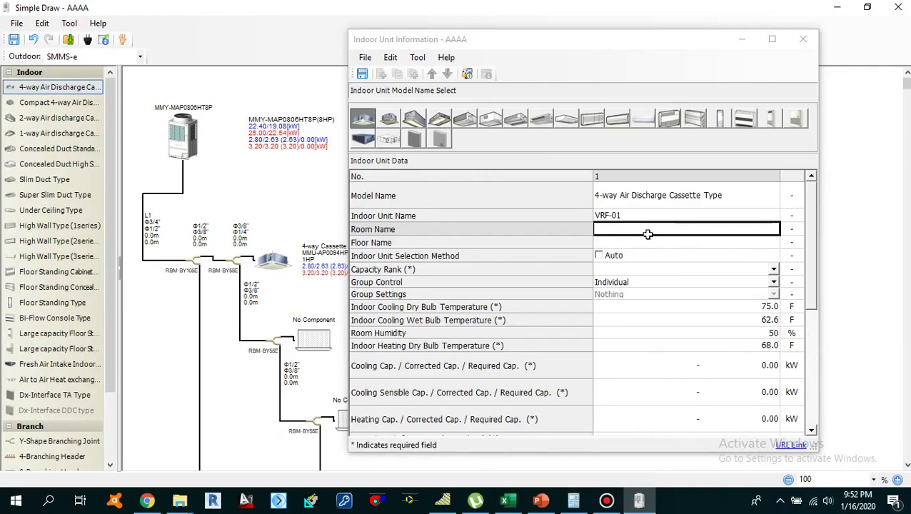
left_click(630, 230)
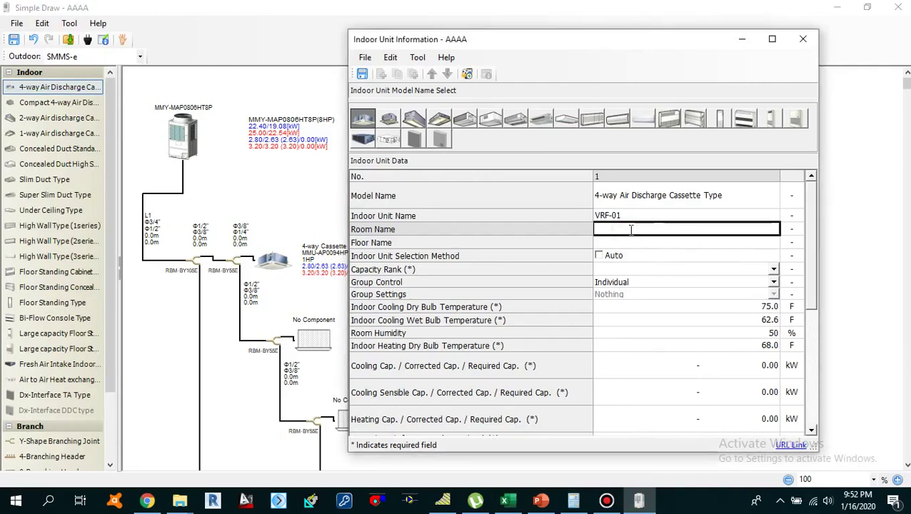
type("Office-01")
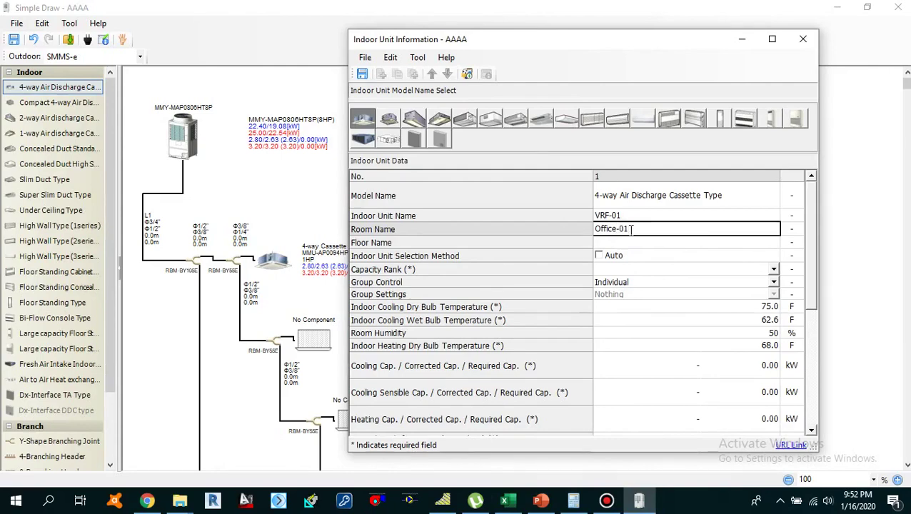
Set the floor name to G.F and auto-select the model, giving MMU-AP0094HP1-E at 2.80 kW.
left_click(623, 243)
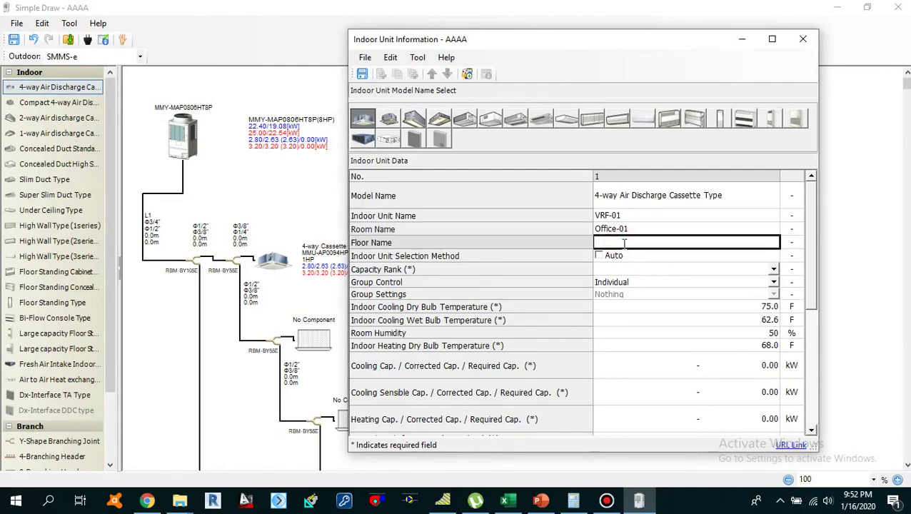
type("G.F")
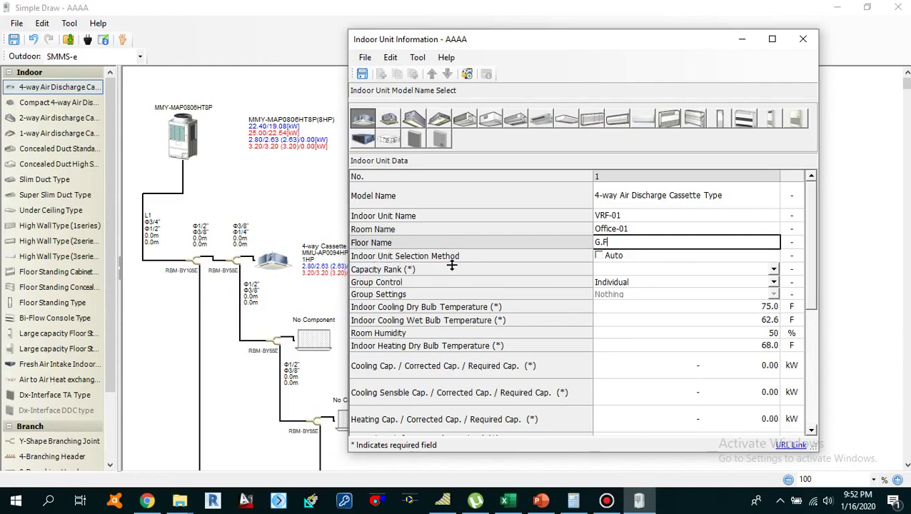
left_click(599, 256)
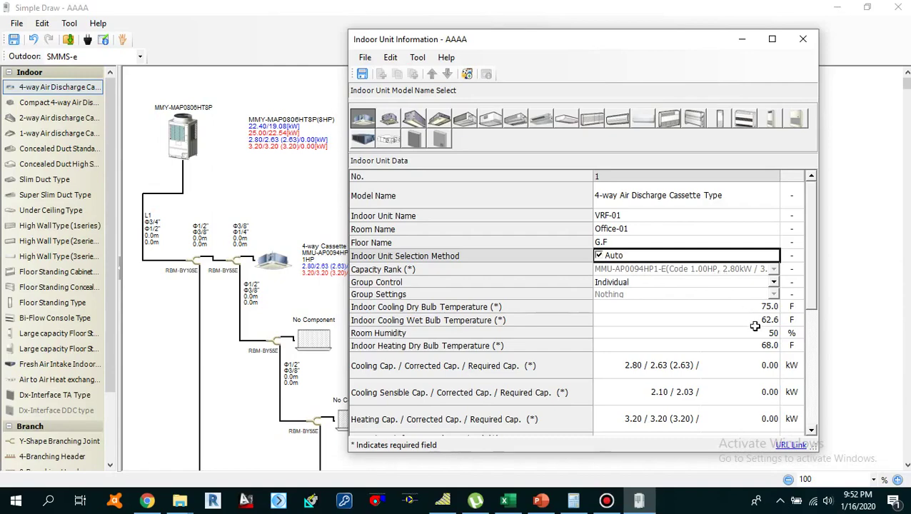
left_click(763, 366)
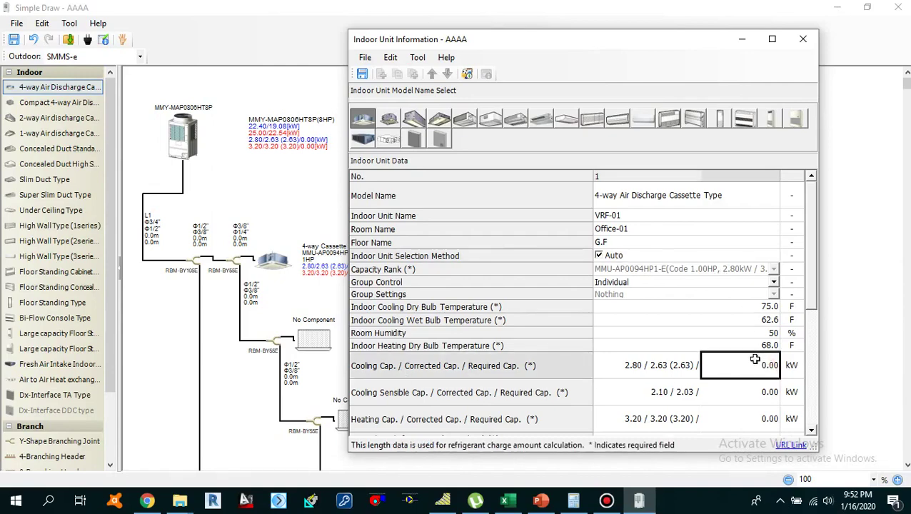
scroll(756, 367, "down", 2)
scroll(756, 365, "up", 2)
left_click(603, 258)
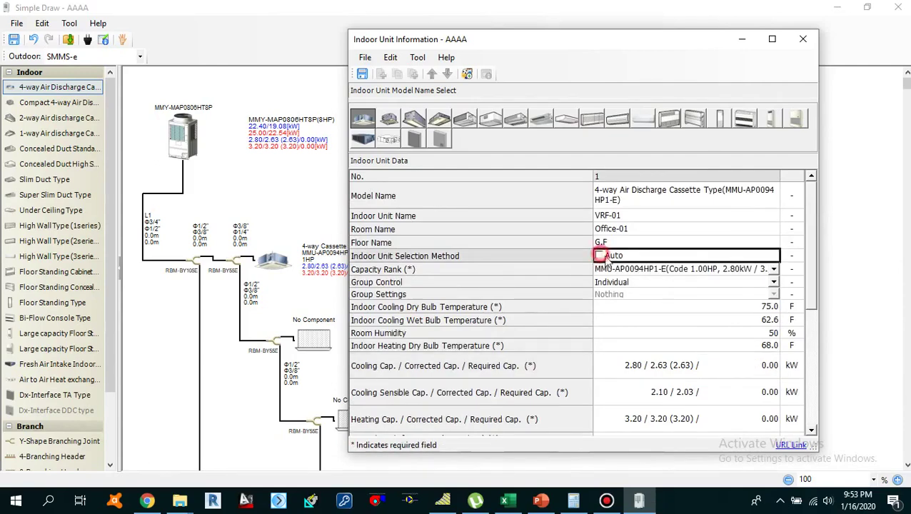
left_click(775, 270)
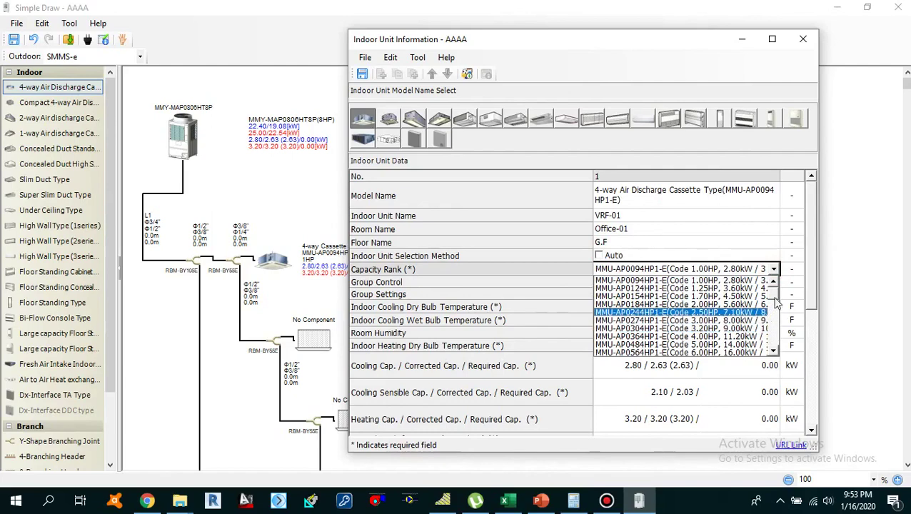
left_click(775, 270)
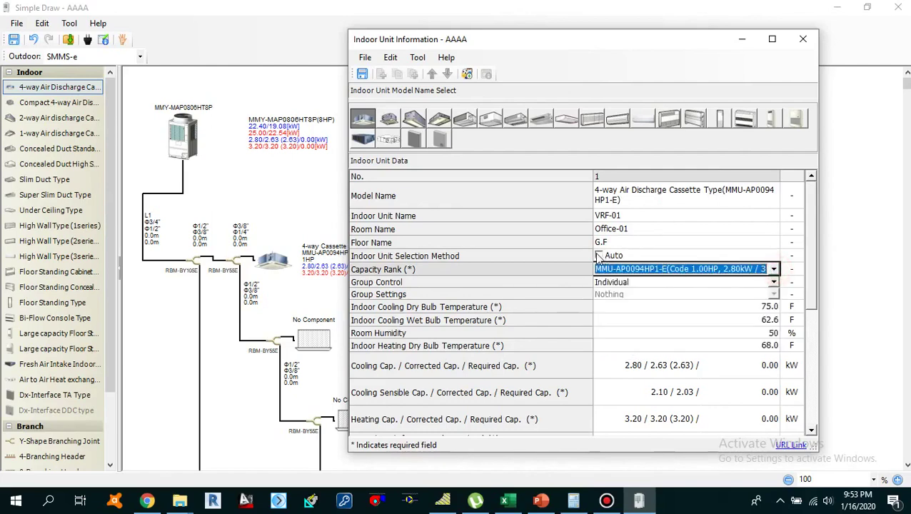
left_click(599, 256)
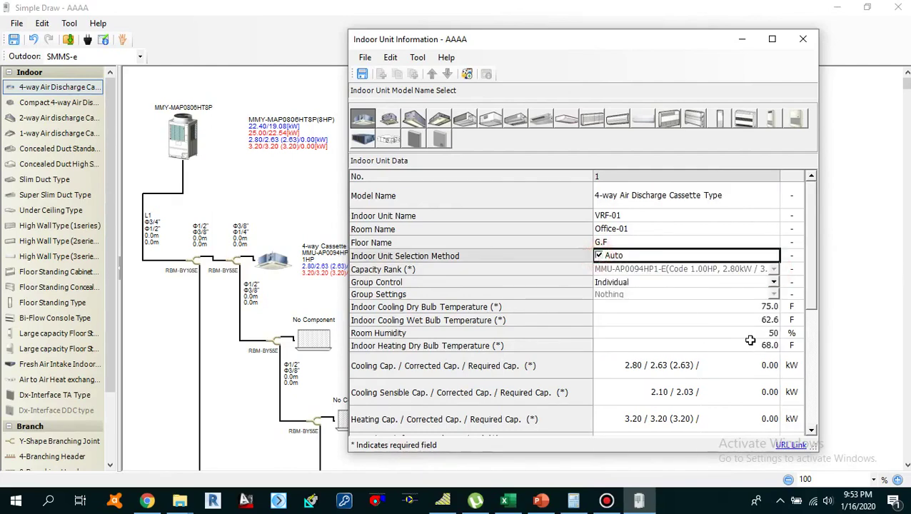
scroll(738, 341, "down", 3)
scroll(738, 341, "up", 2)
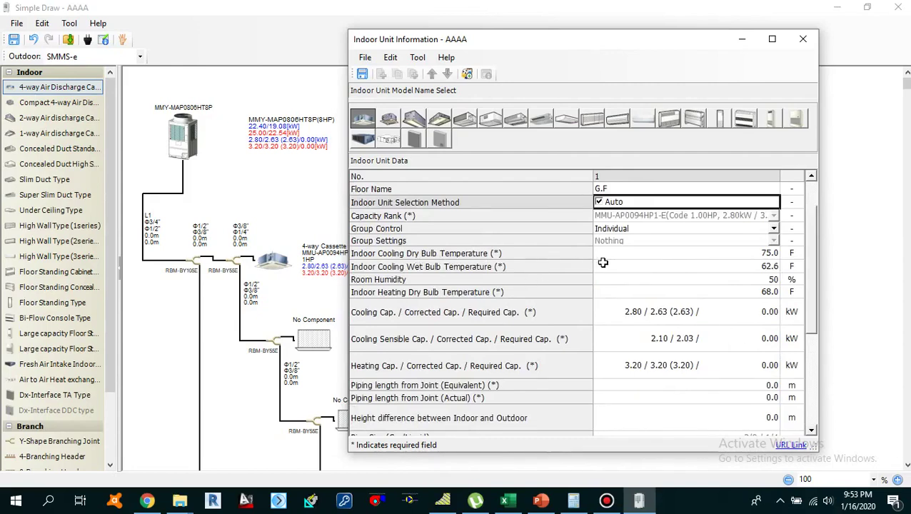
Try a room humidity of 40%, then restore it to 50%.
left_click(761, 255)
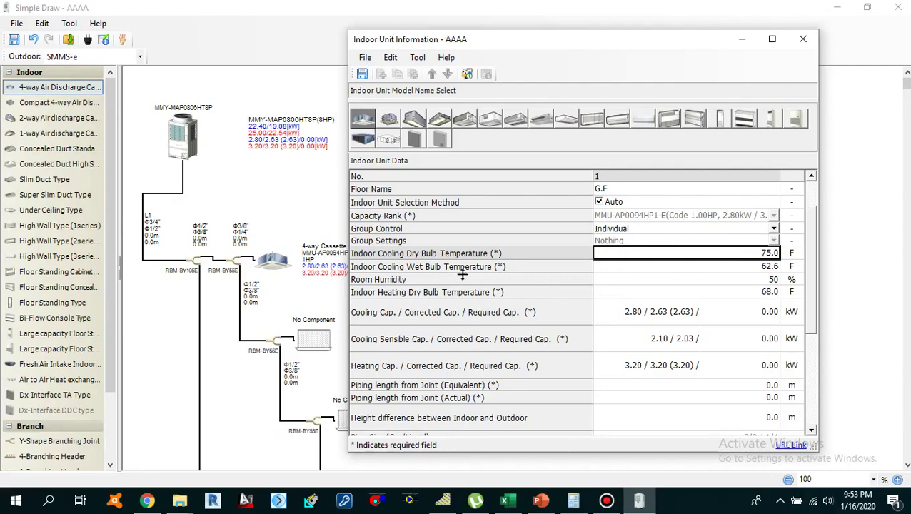
left_click(749, 268)
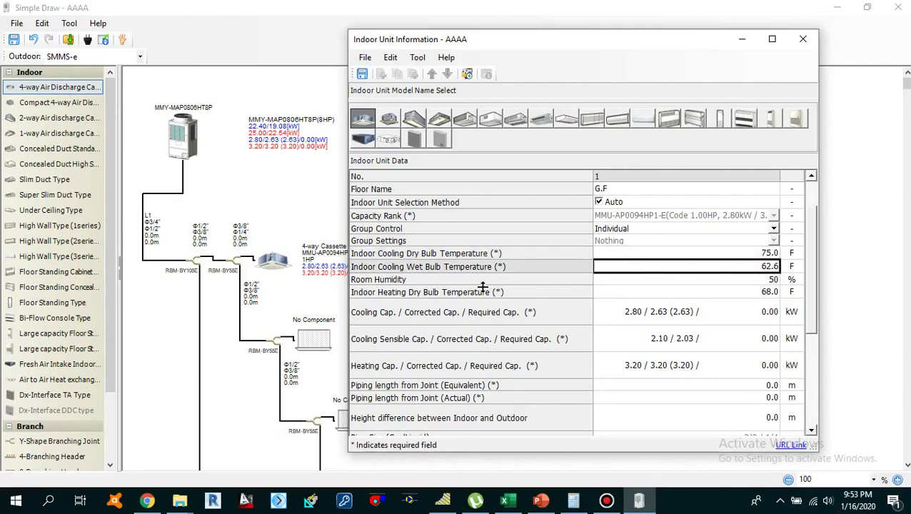
left_click(758, 279)
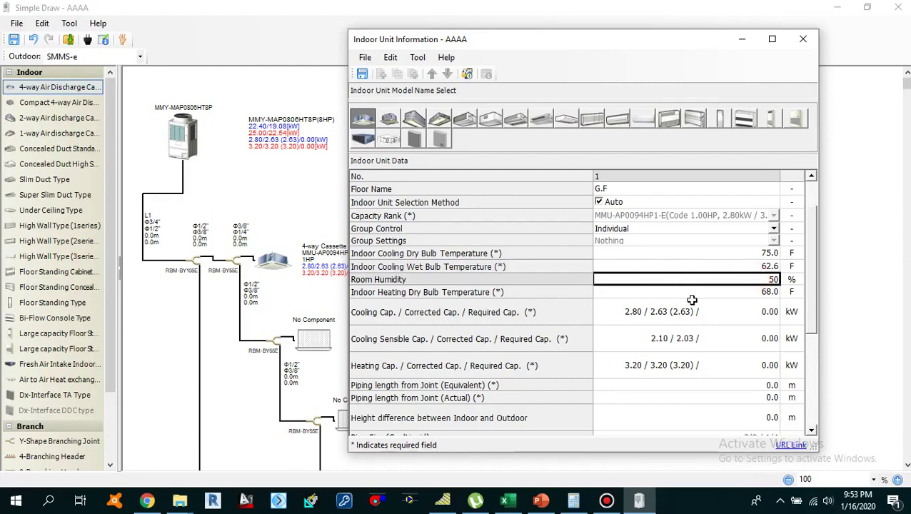
left_click(764, 266)
left_click(759, 280)
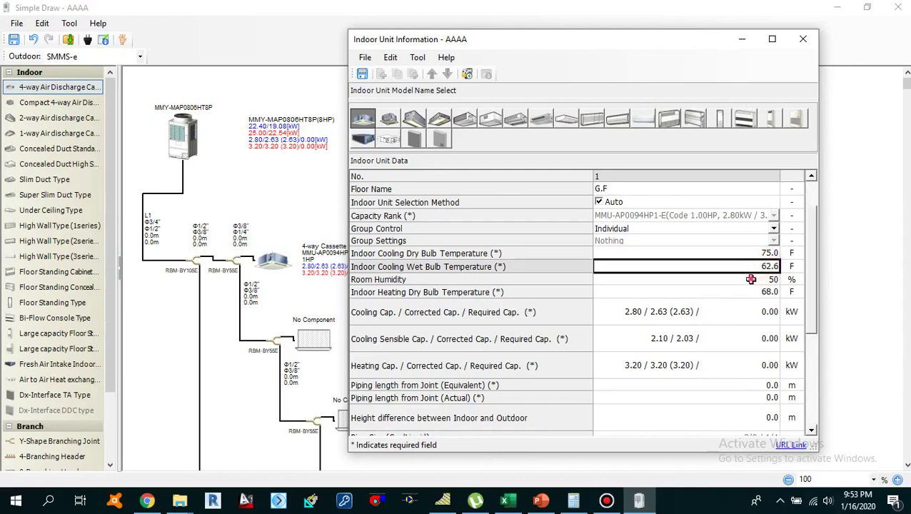
left_click(767, 280)
left_click(765, 268)
left_click(760, 279)
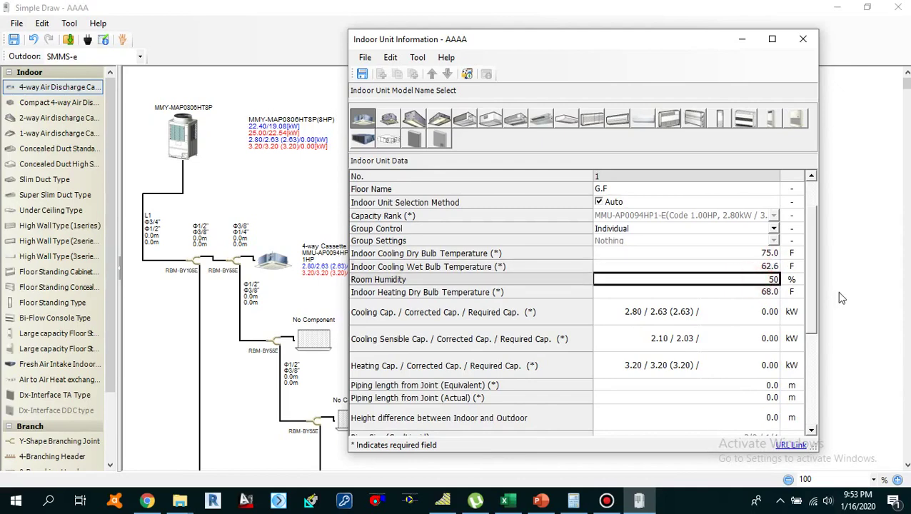
type("40")
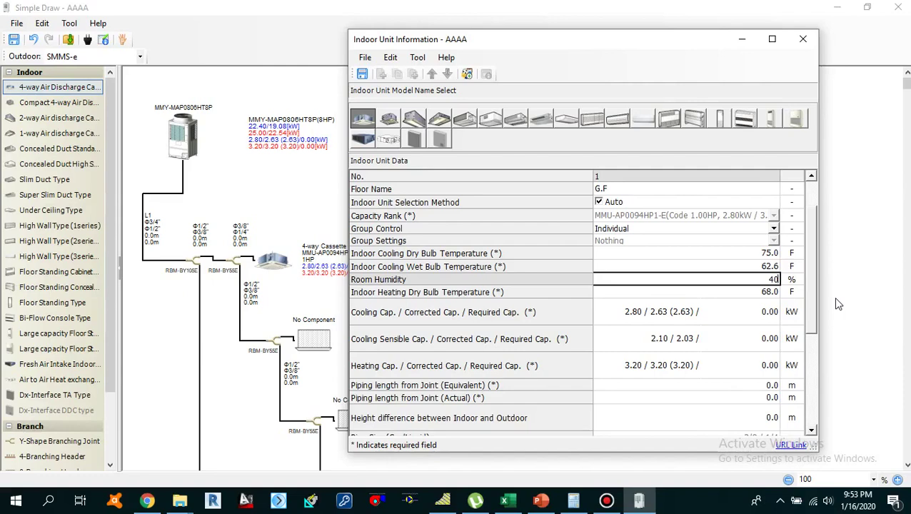
key("Return")
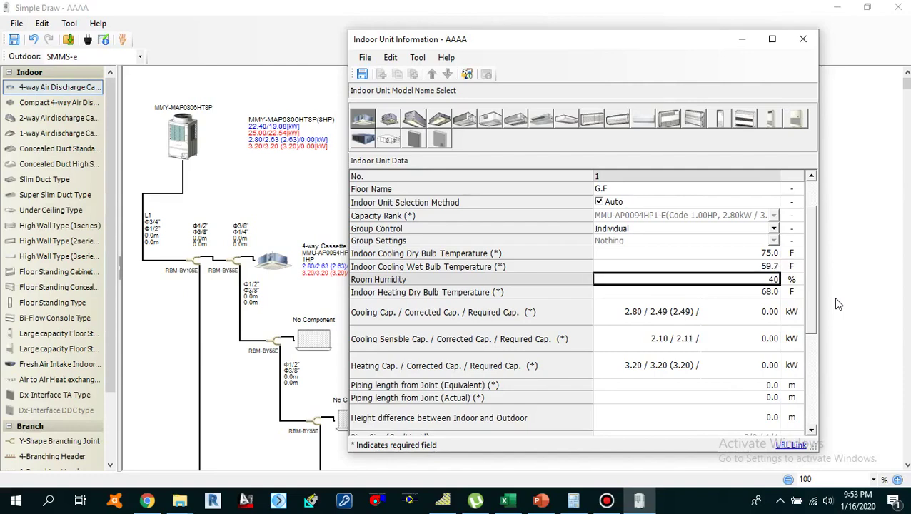
type("50")
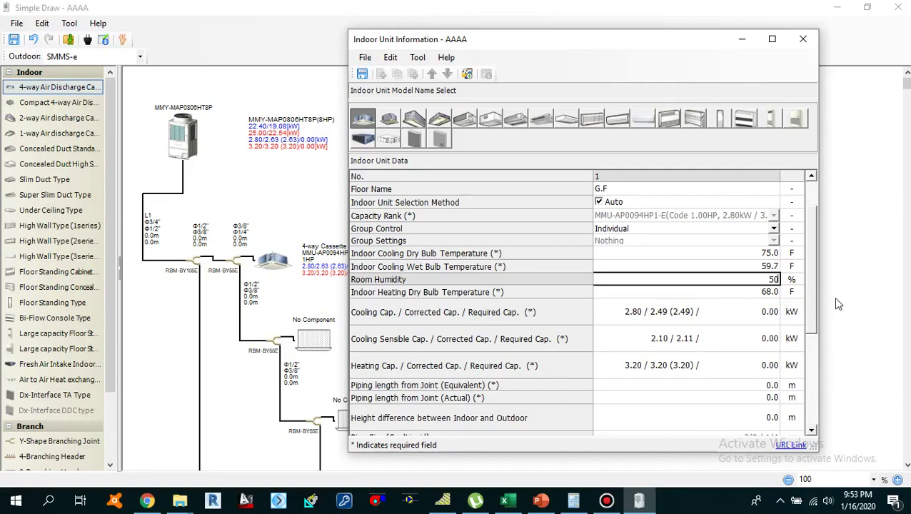
key("Return")
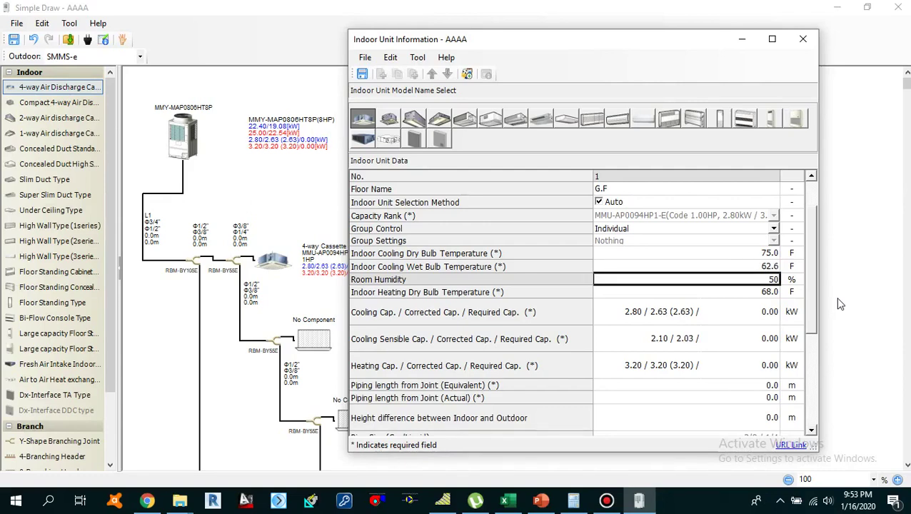
Raise the indoor heating dry bulb temperature to 70.0 °F.
left_click(739, 266)
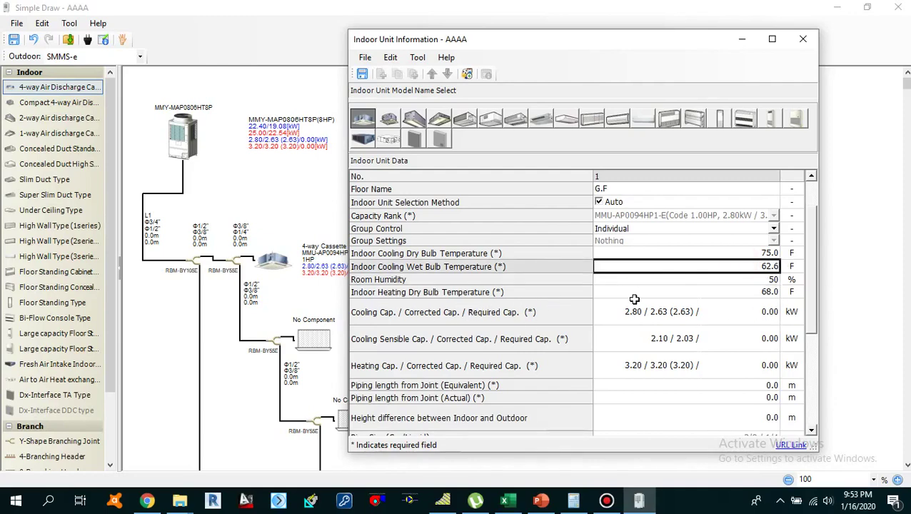
left_click(742, 291)
left_click(755, 280)
left_click(762, 291)
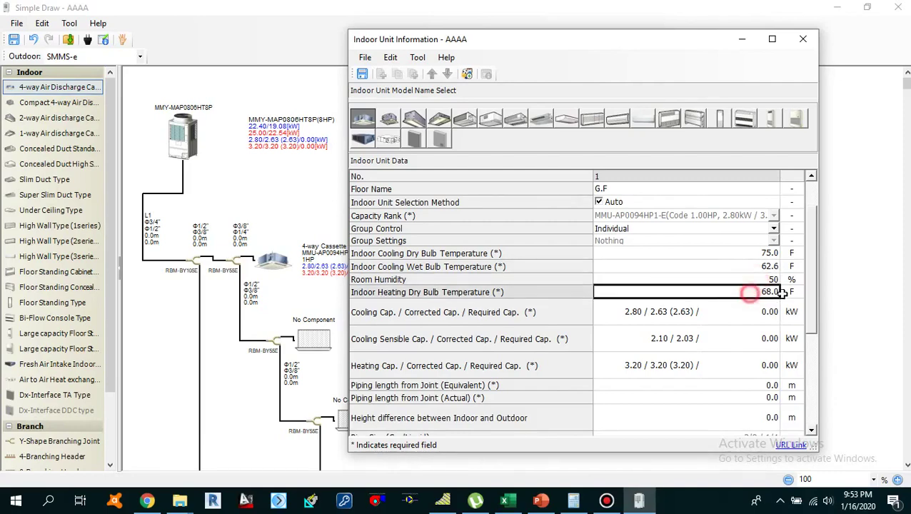
type("70")
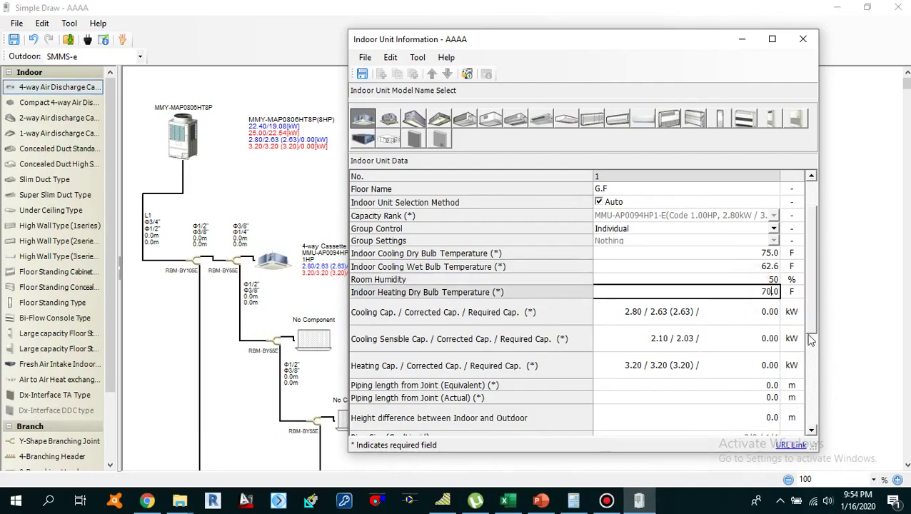
key("Return")
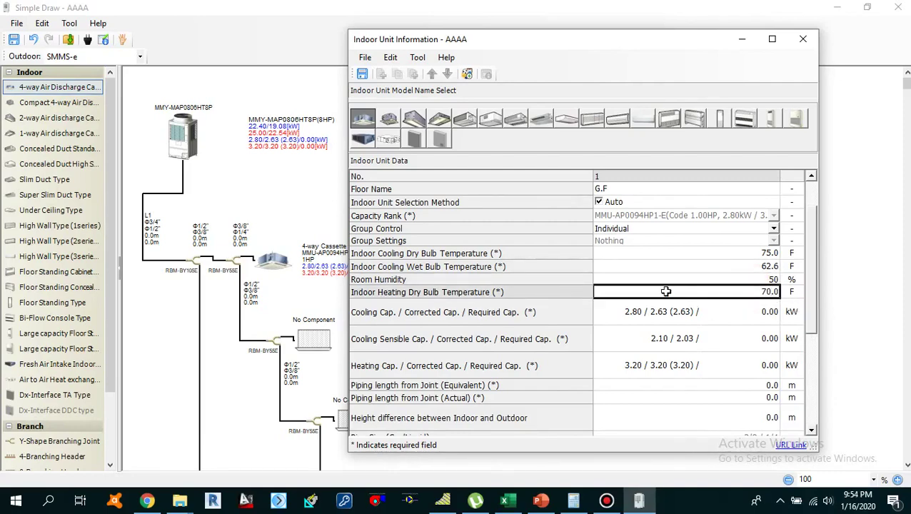
left_click(759, 315)
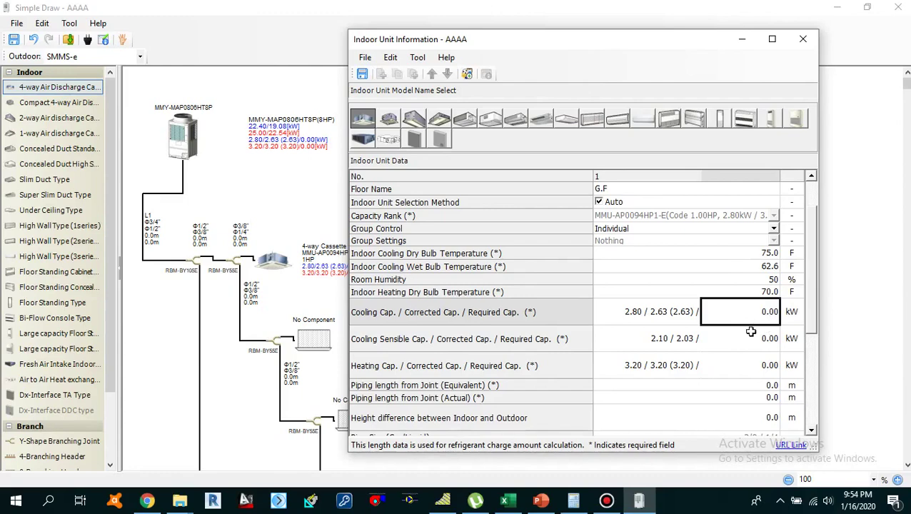
Enter Office 1's required cooling capacity of 6.00 kW and sensible capacity of 4.60 kW.
left_click(760, 342)
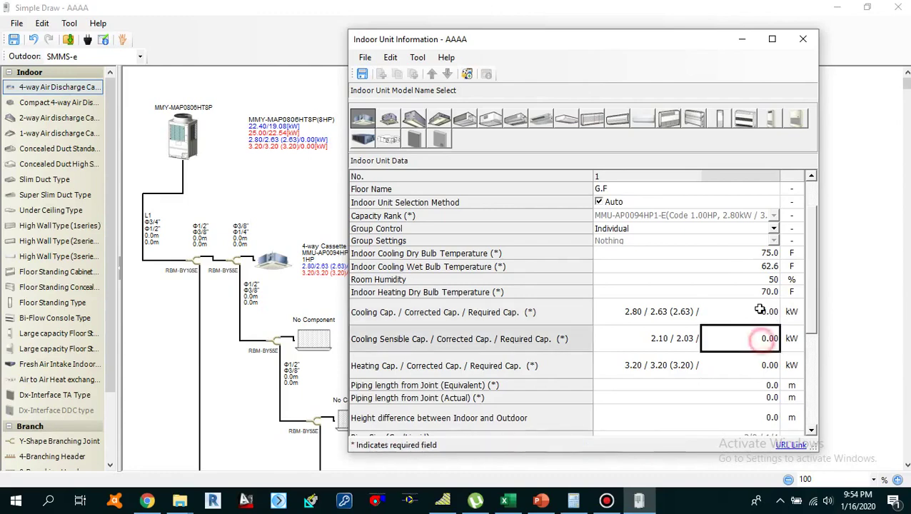
left_click(509, 502)
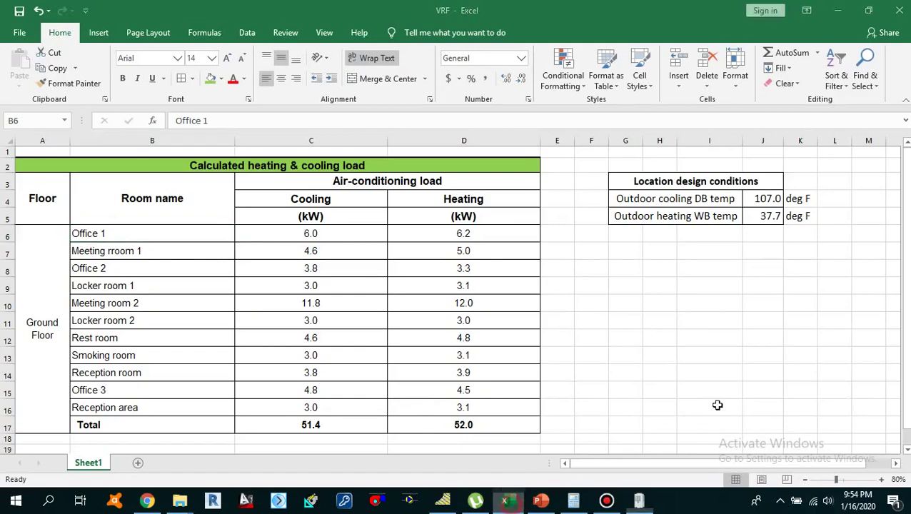
key("alt+Tab")
left_click(754, 314)
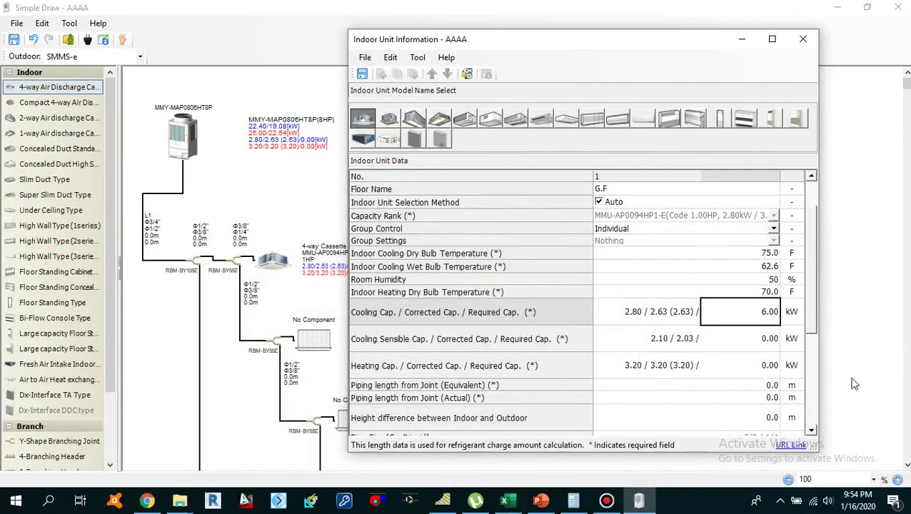
key("Return")
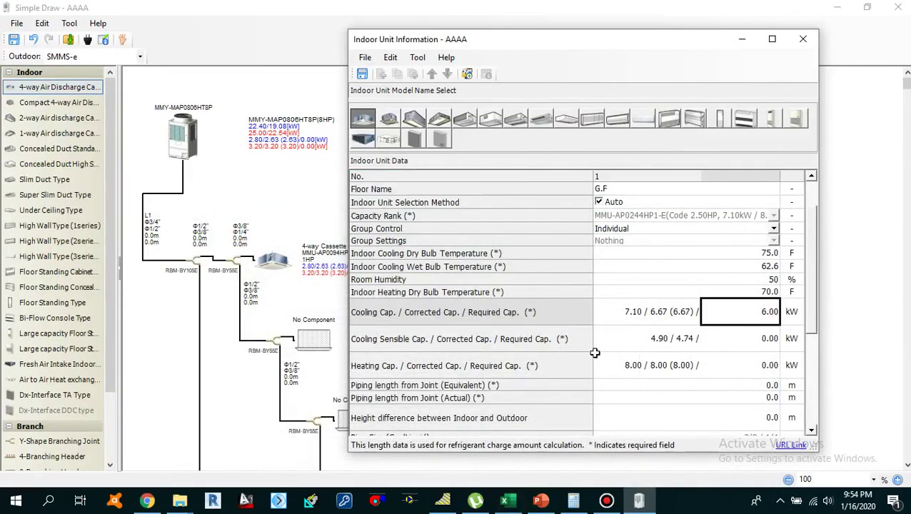
left_click(758, 338)
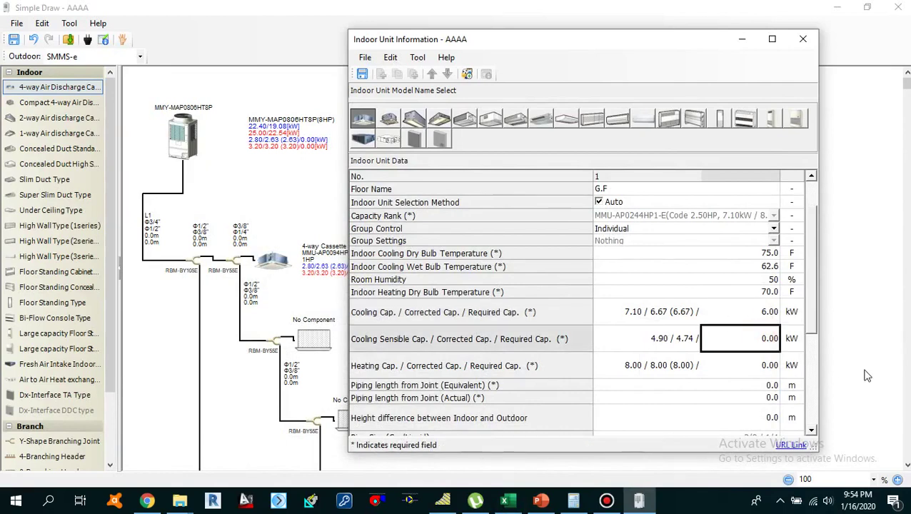
type("4")
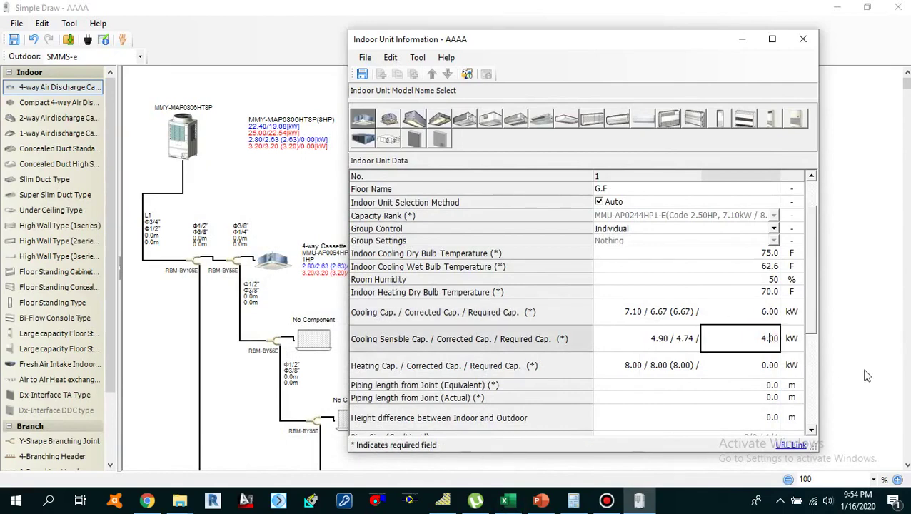
type(".6")
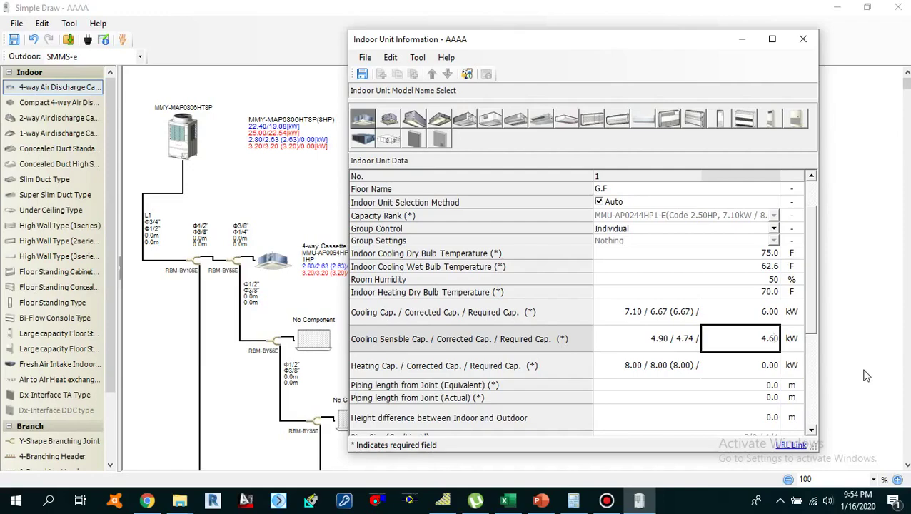
Enter a 6.20 kW required heating capacity, matching Excel cell D6.
left_click(751, 366)
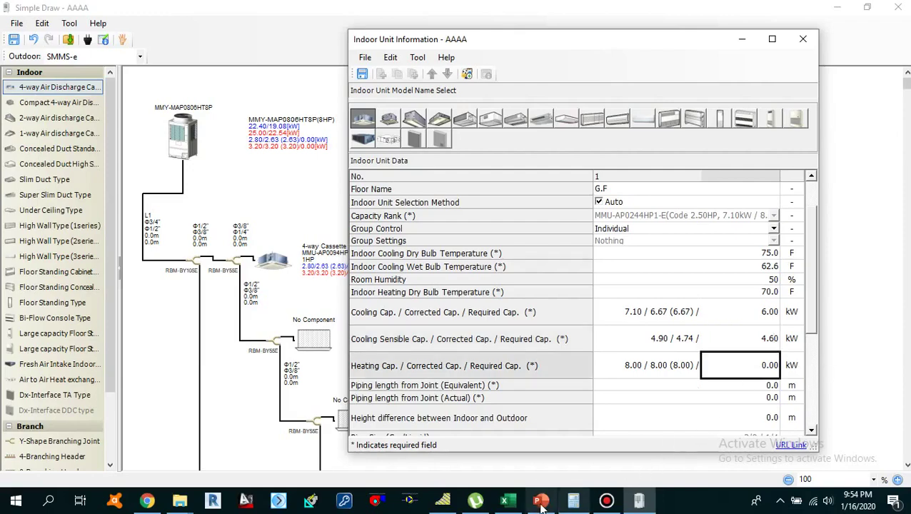
left_click(505, 500)
left_click(451, 236)
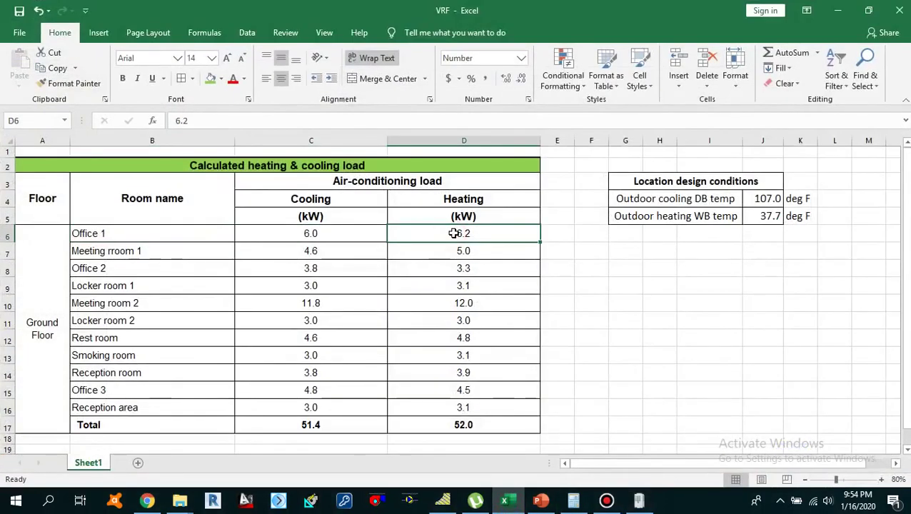
left_click(505, 501)
type("6.00")
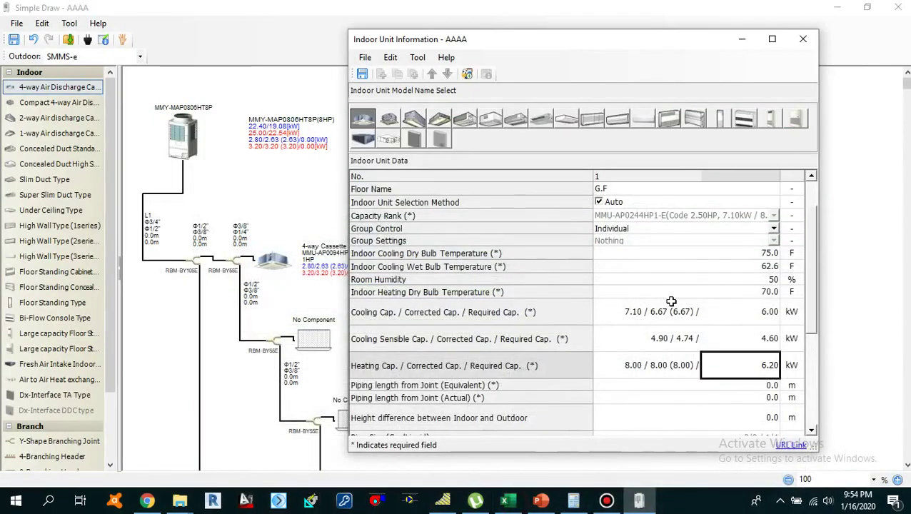
scroll(675, 297, "down", 3)
scroll(686, 293, "up", 3)
left_click(752, 313)
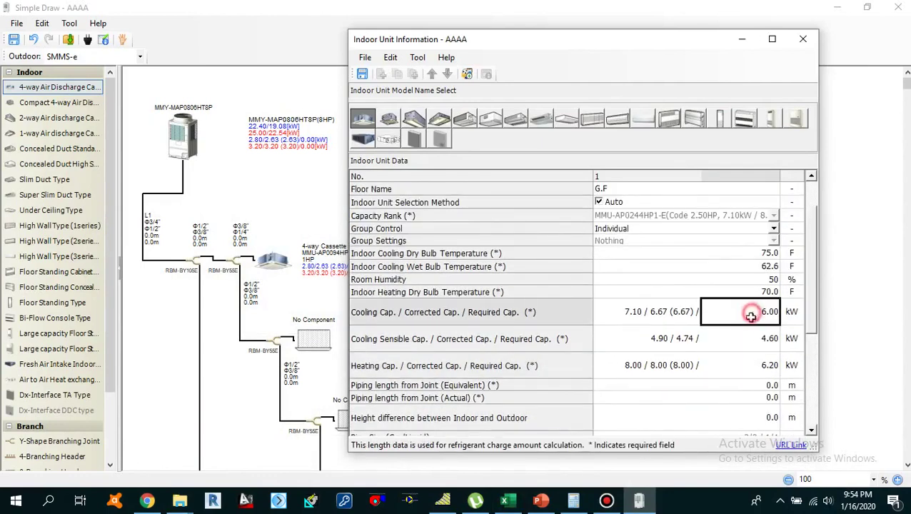
left_click(765, 365)
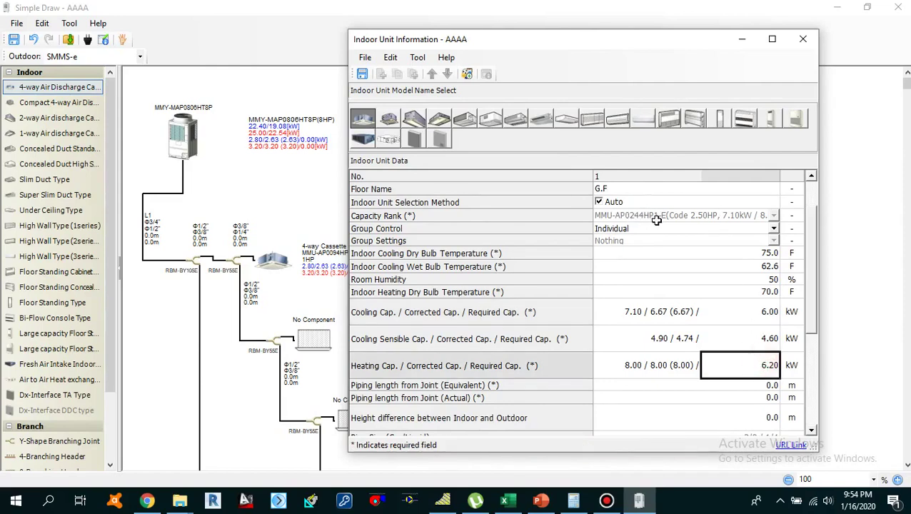
left_click(751, 314)
left_click(766, 339)
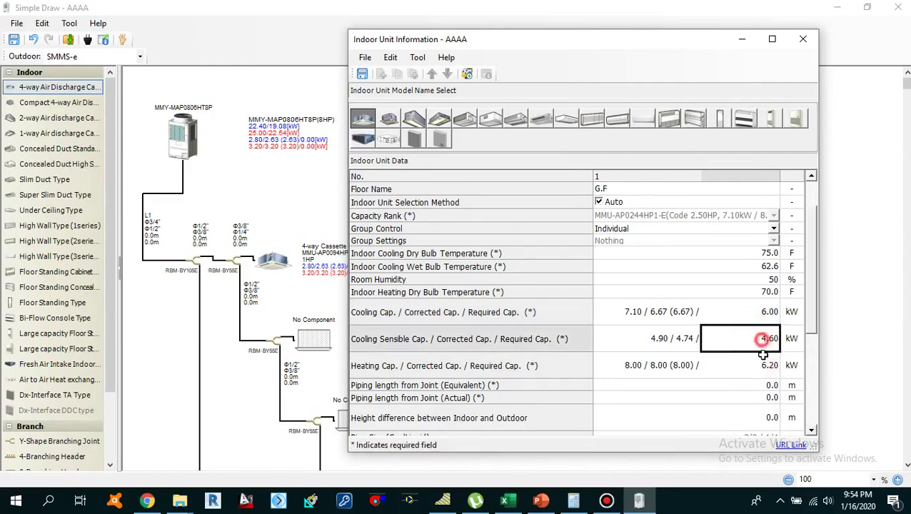
left_click(767, 365)
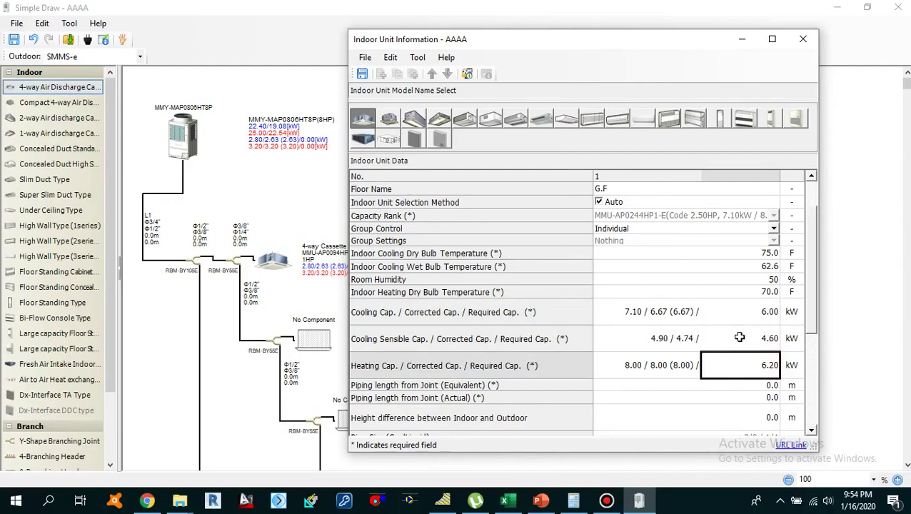
scroll(740, 338, "down", 2)
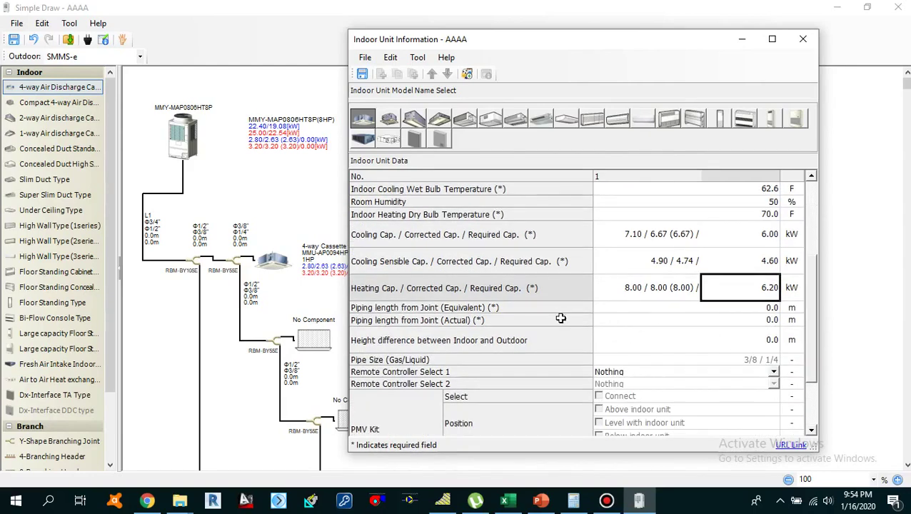
left_click(731, 308)
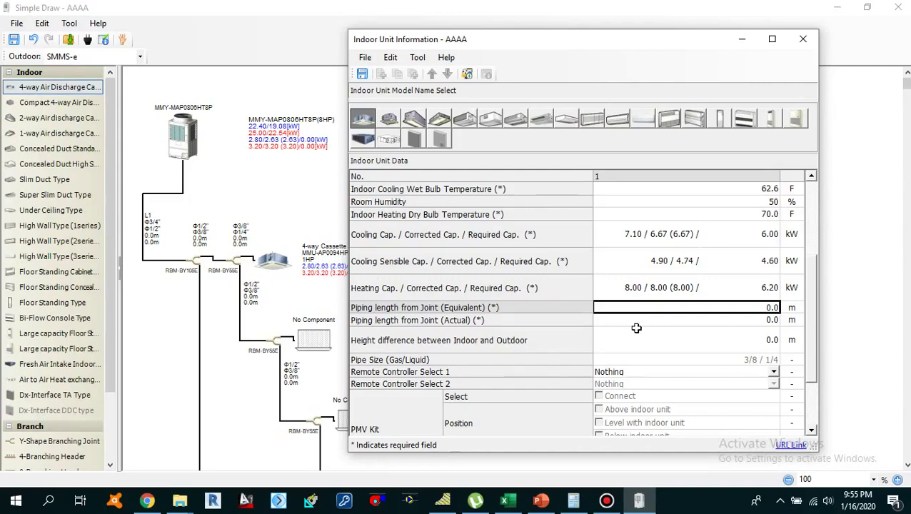
Enter piping lengths of 2.8 m equivalent and 2.5 m actual, with a 4.5 m height difference.
left_click(761, 310)
type("2.0")
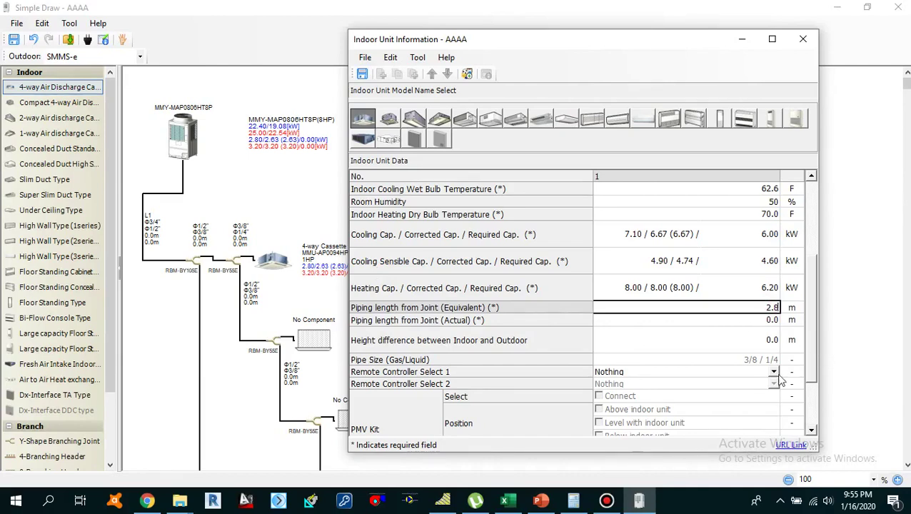
left_click(762, 319)
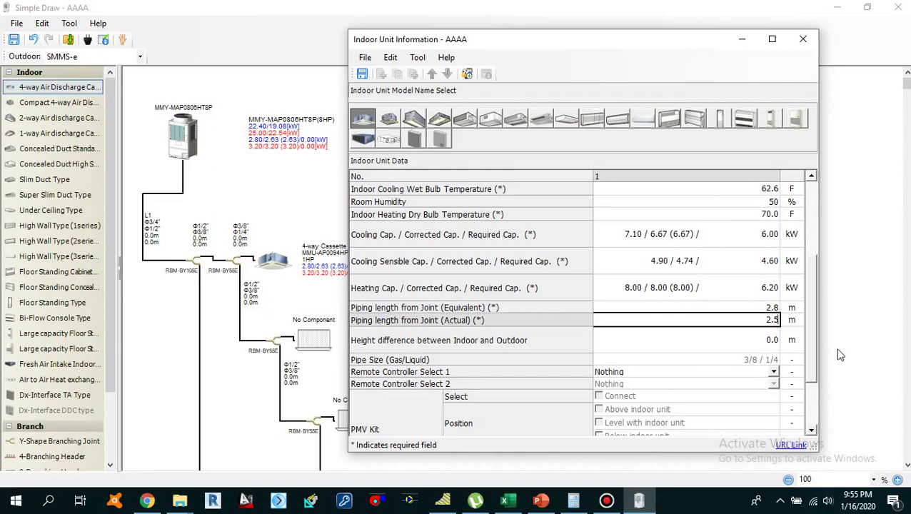
left_click(762, 318)
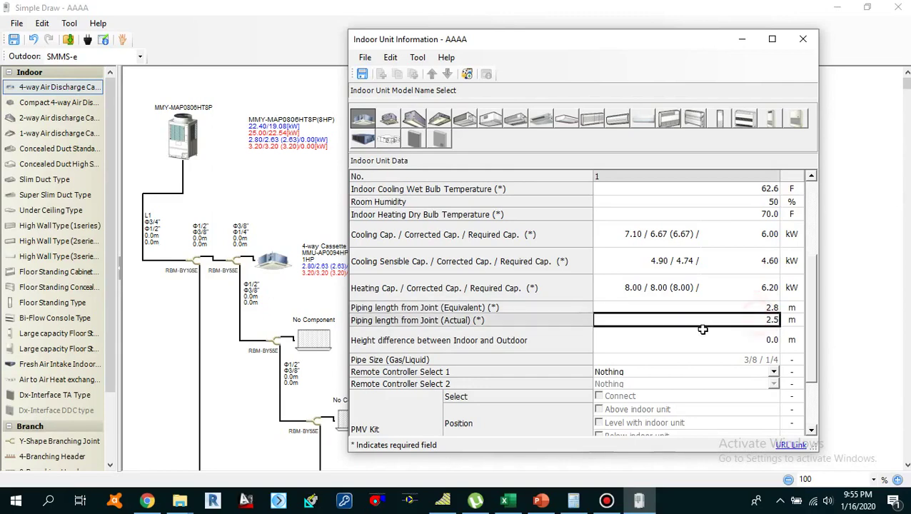
scroll(705, 352, "down", 3)
scroll(588, 310, "up", 2)
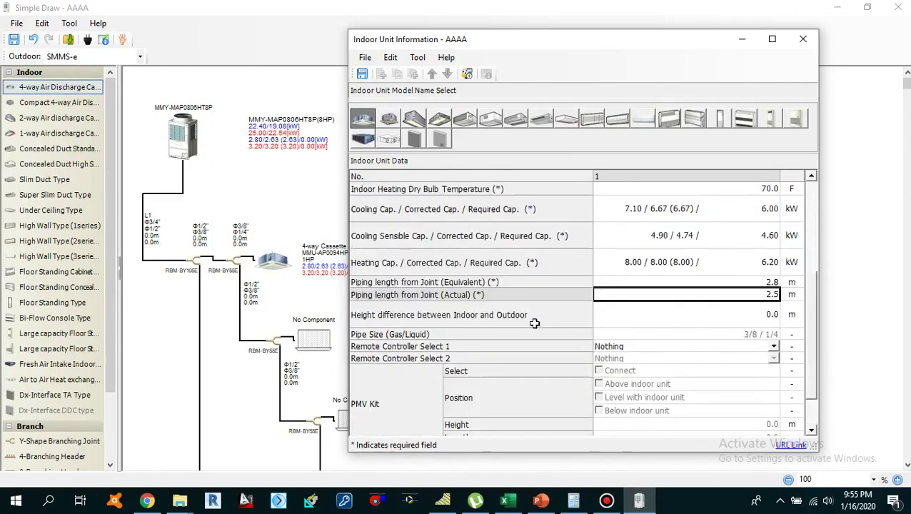
left_click(761, 318)
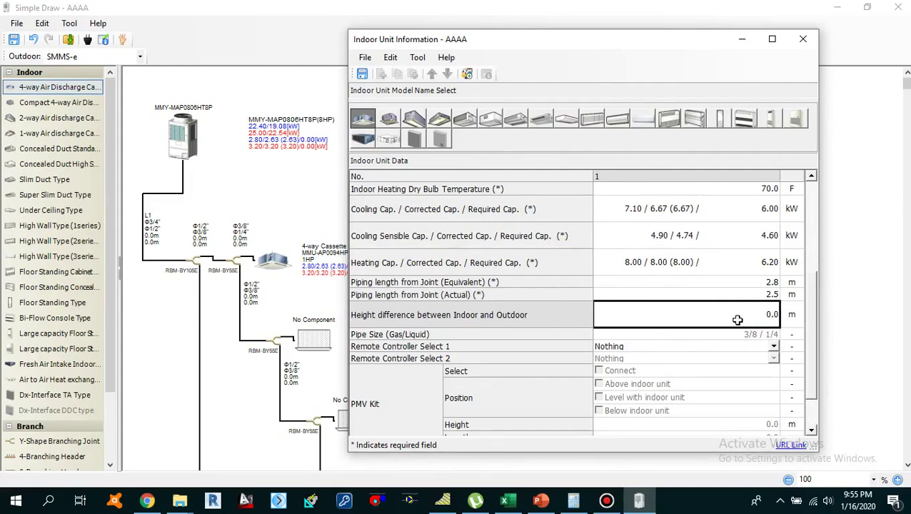
left_click(756, 294)
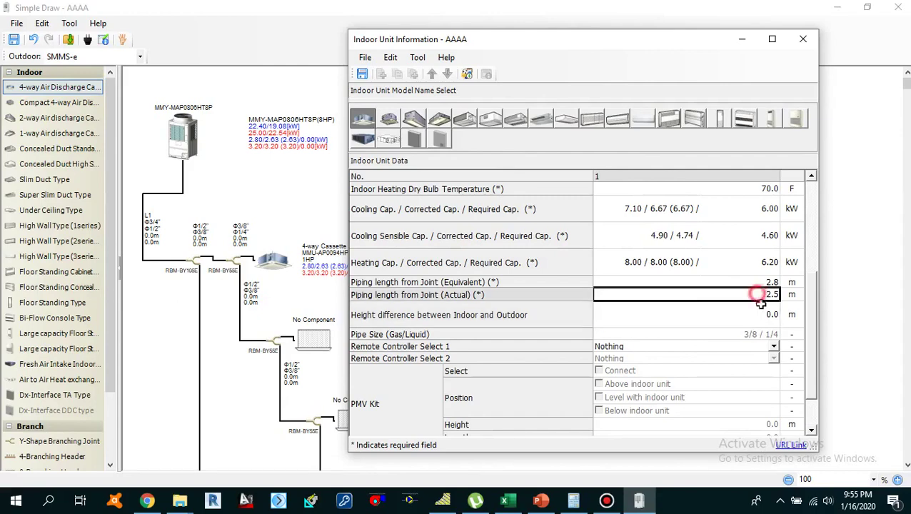
left_click(763, 312)
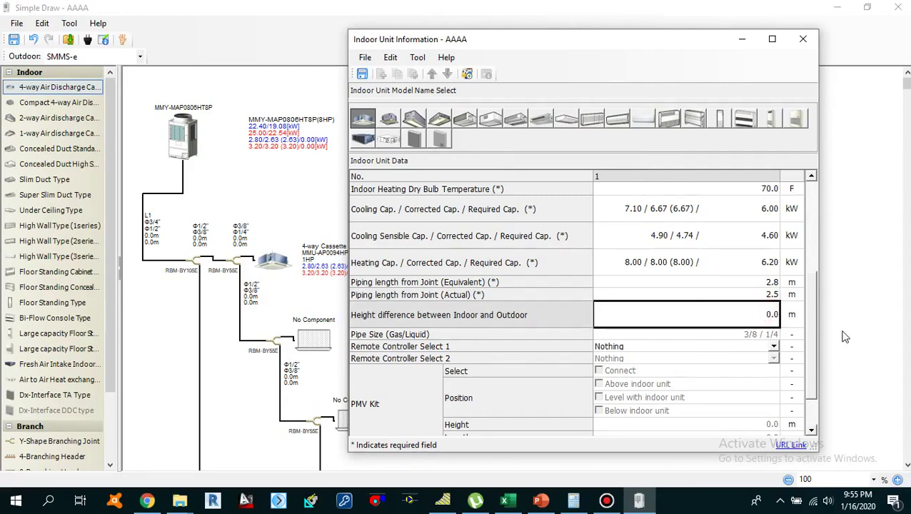
type("4.0")
scroll(759, 316, "down", 1)
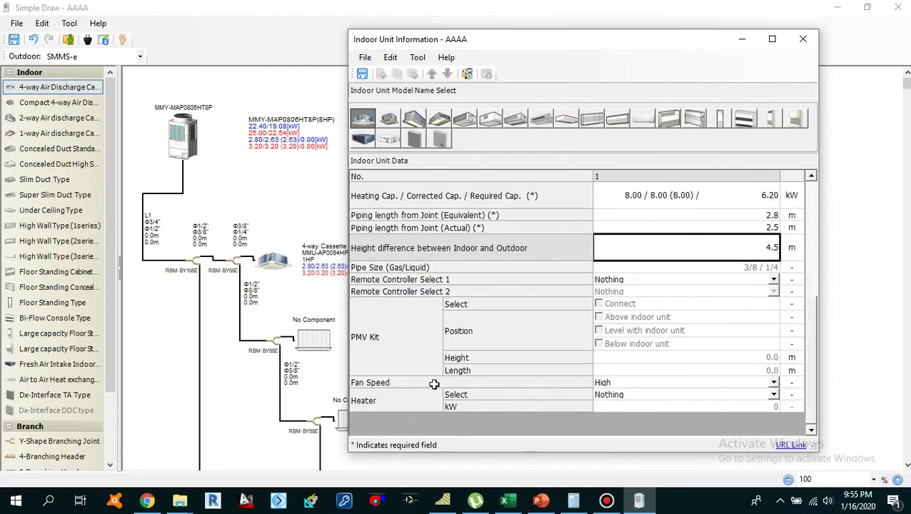
Keep the fan speed on High after briefly trying Mid.
left_click(775, 383)
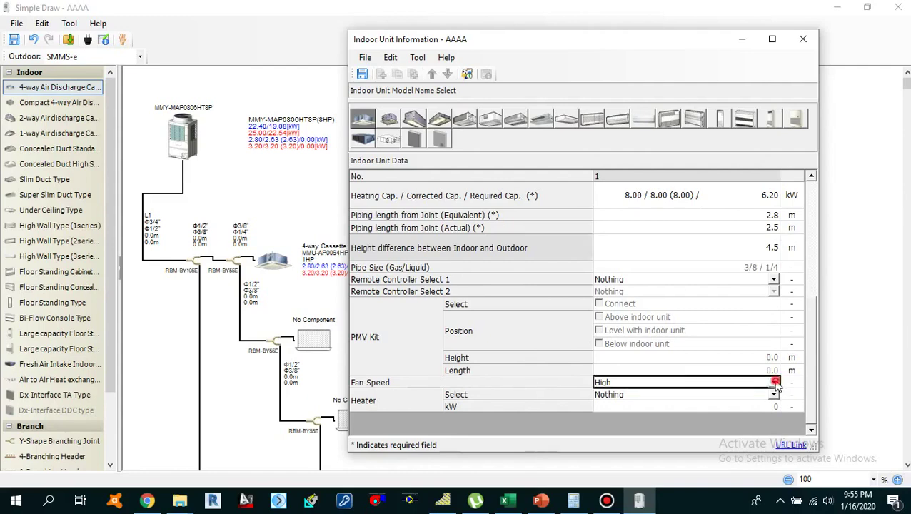
left_click(759, 392)
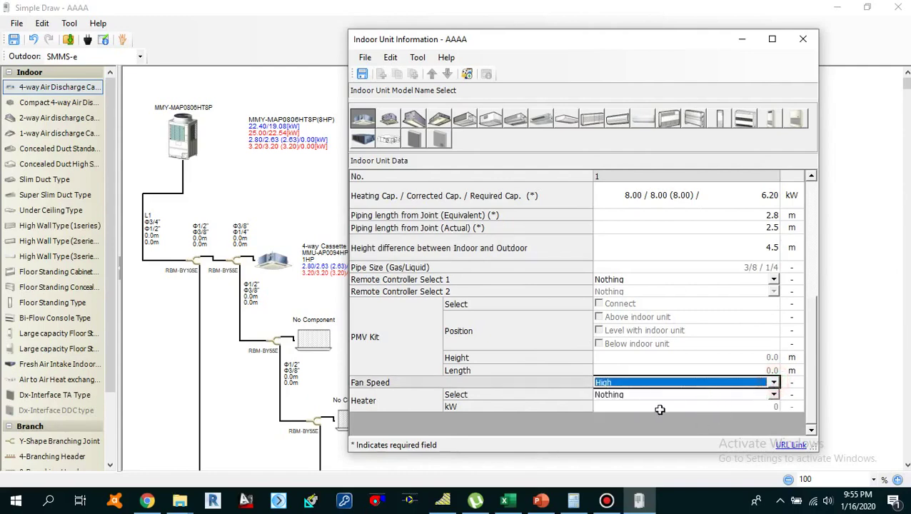
key("Down")
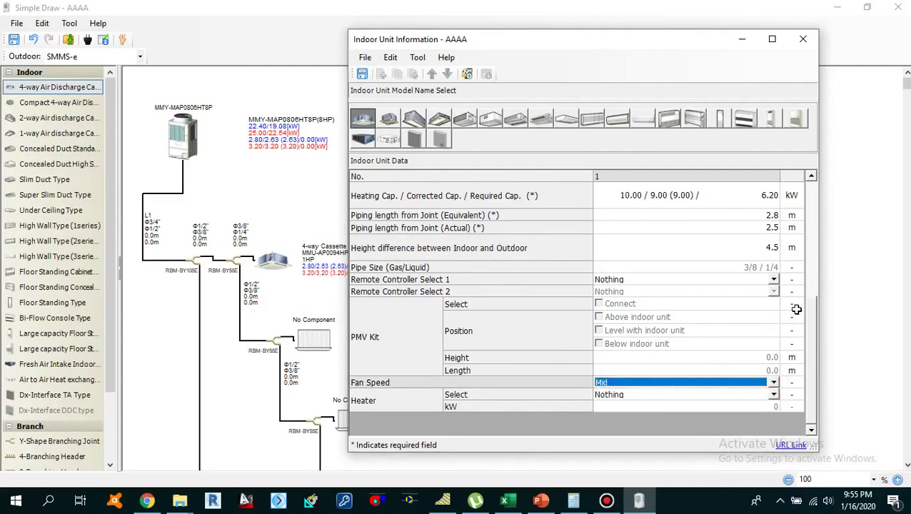
key("Up")
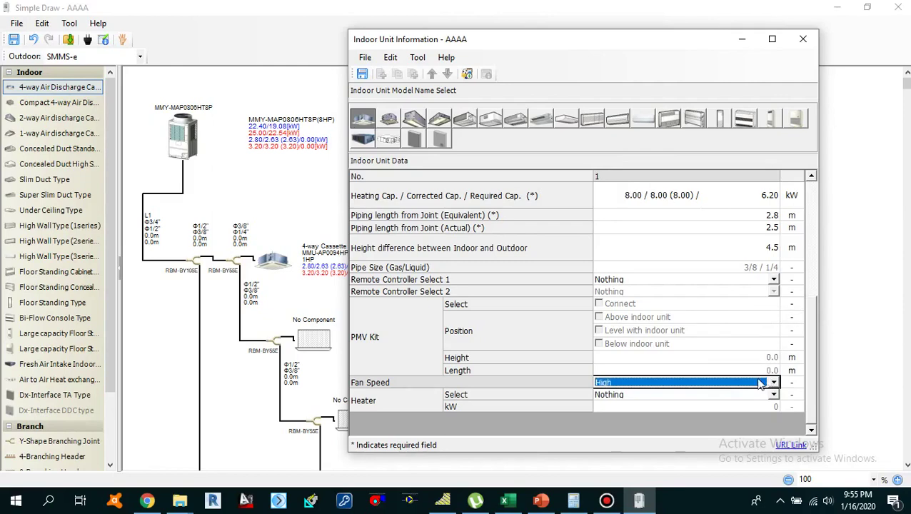
left_click(692, 276)
scroll(698, 281, "up", 2)
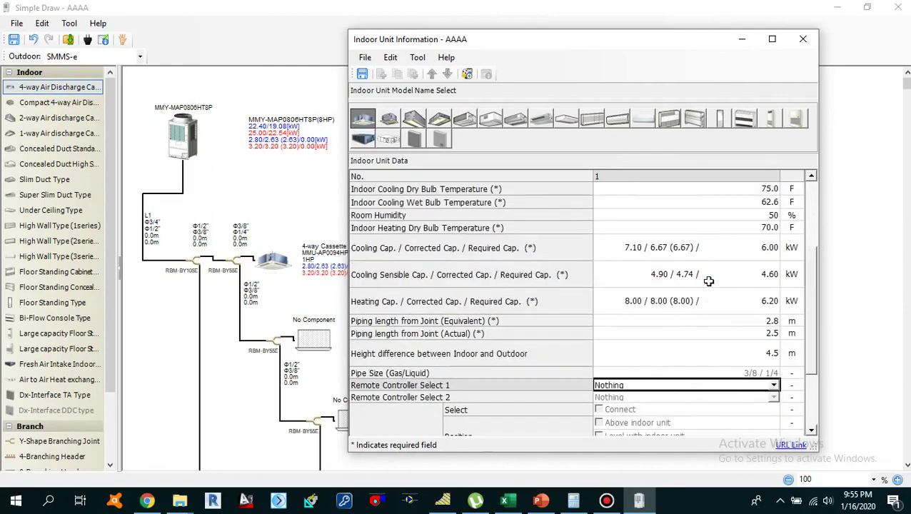
left_click(746, 250)
left_click(754, 282)
scroll(760, 292, "down", 3)
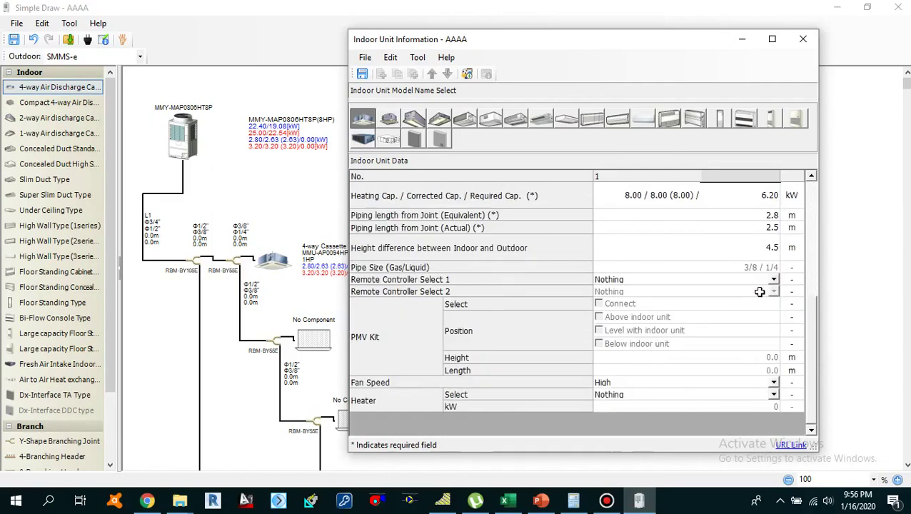
scroll(731, 305, "up", 5)
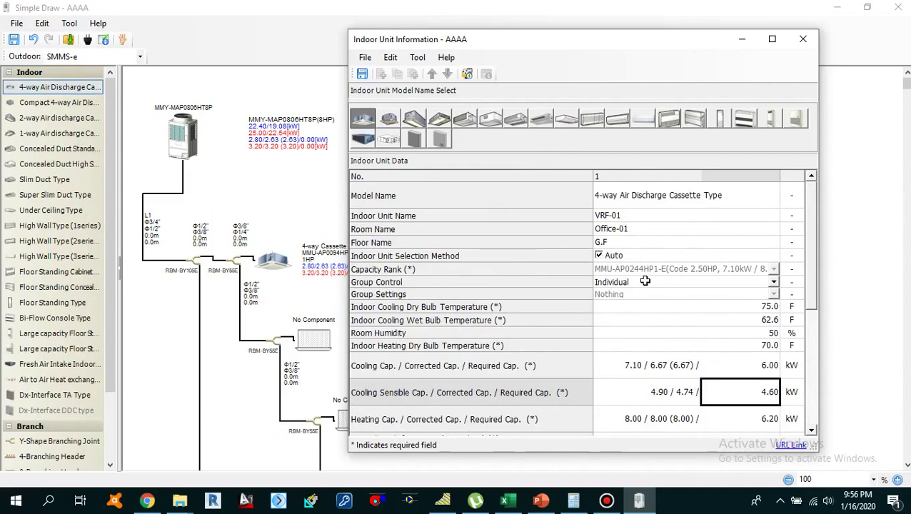
Save unit VRF-01 (Office-01, 2.5HP), close its dialog, and return to Excel.
left_click(363, 74)
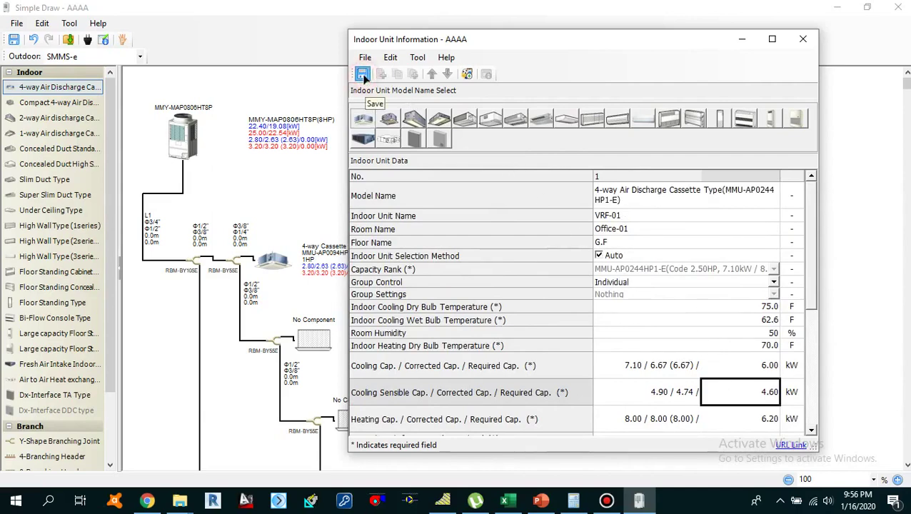
left_click(364, 77)
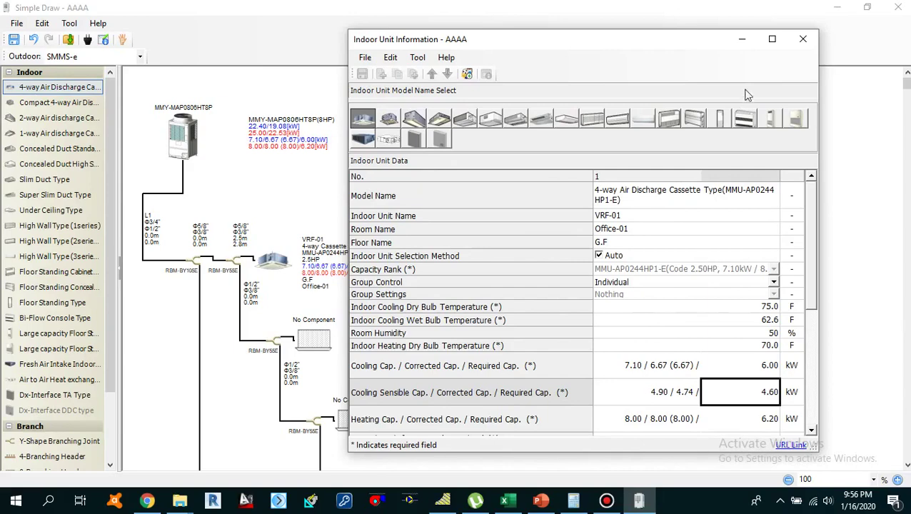
left_click(805, 42)
left_click(382, 323)
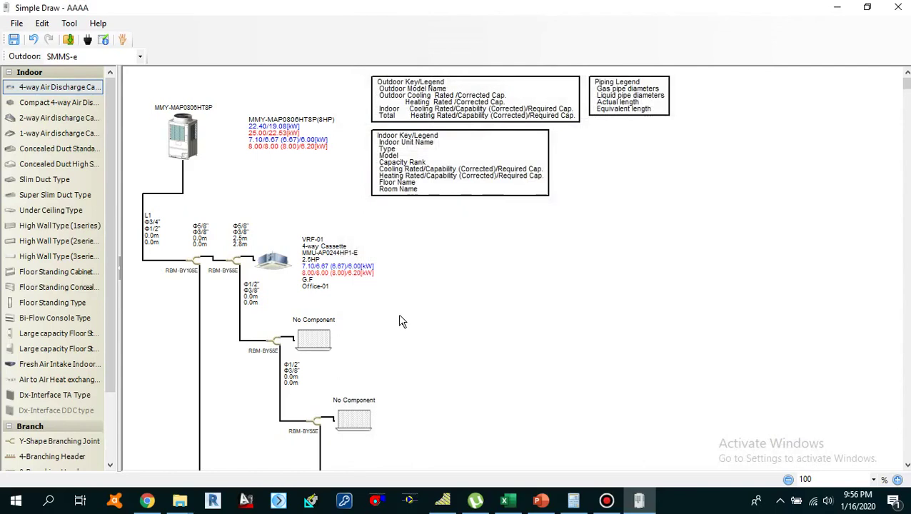
scroll(397, 326, "down", 1)
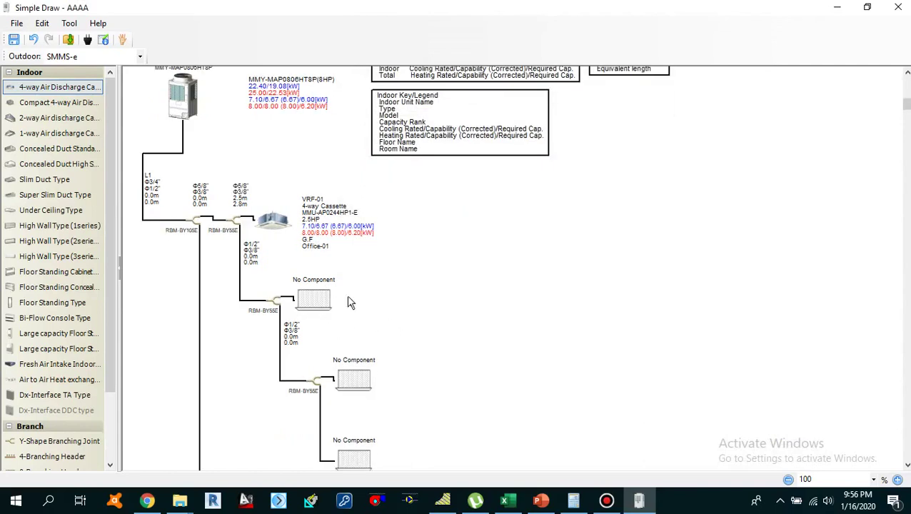
left_click(377, 297)
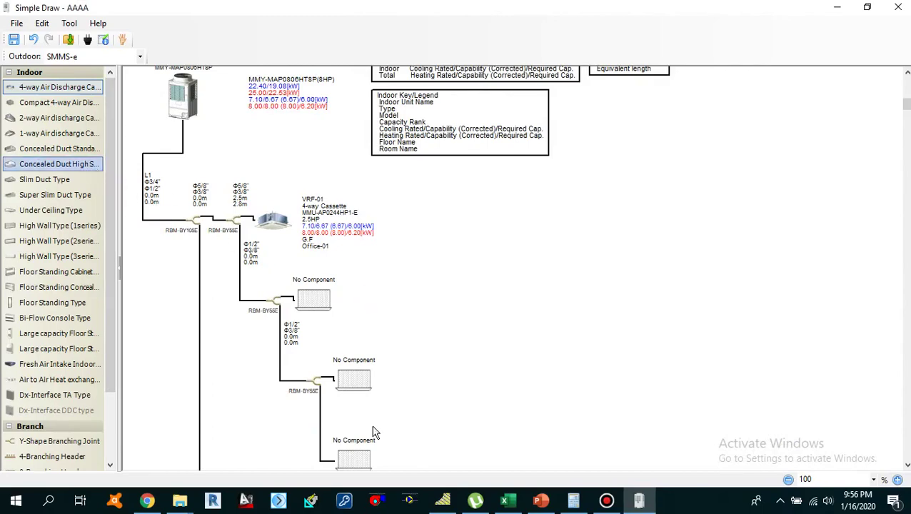
left_click(505, 500)
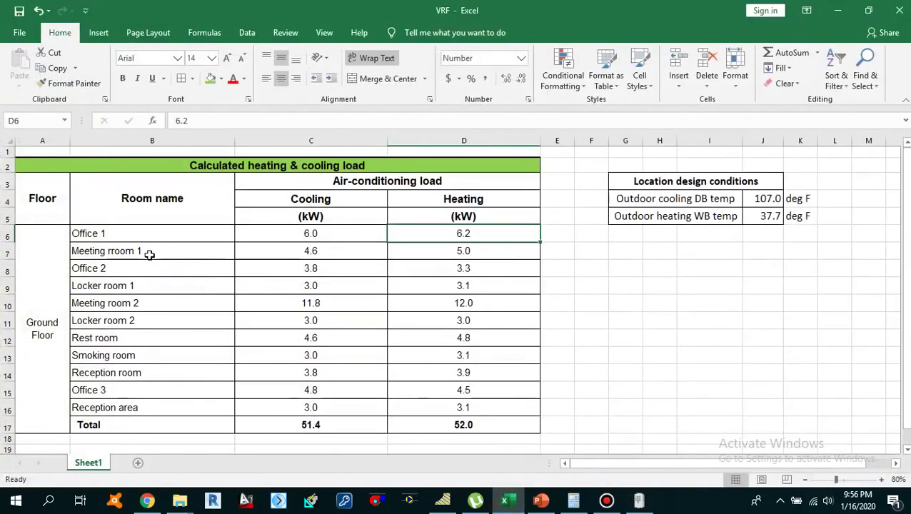
Check Meeting rroom 1's loads in row 7, then return to the Simple Draw diagram.
left_click(150, 253)
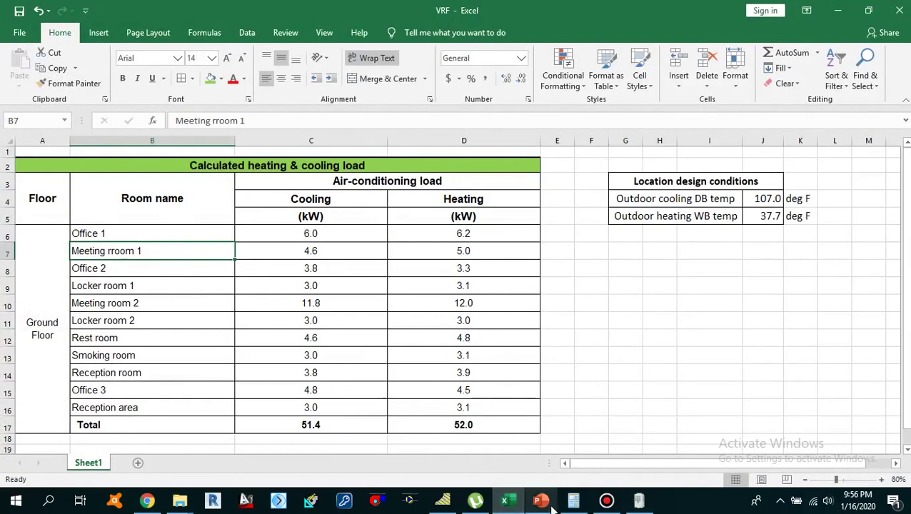
left_click(640, 502)
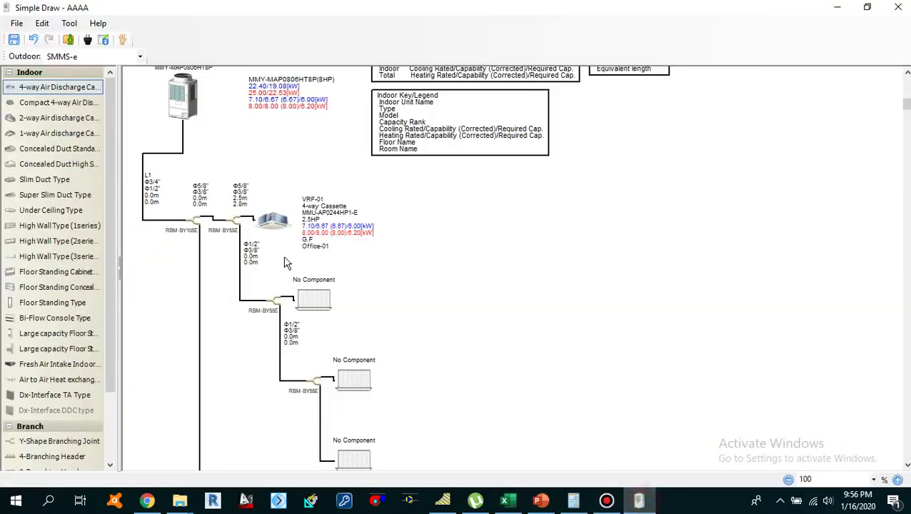
Place a Concealed Duct Standard Type MMD-AP0076BHP1-E (0.80HP) in the second indoor slot.
left_click(63, 150)
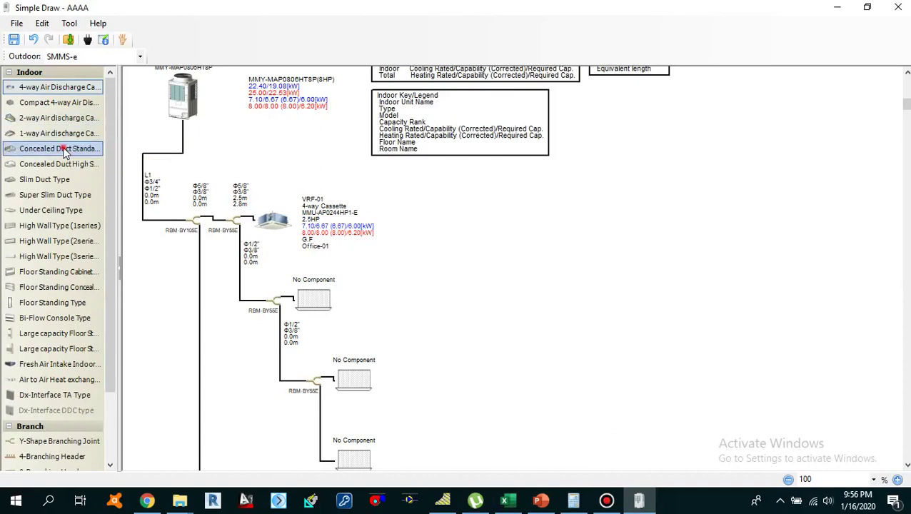
left_click_drag(64, 150, 328, 304)
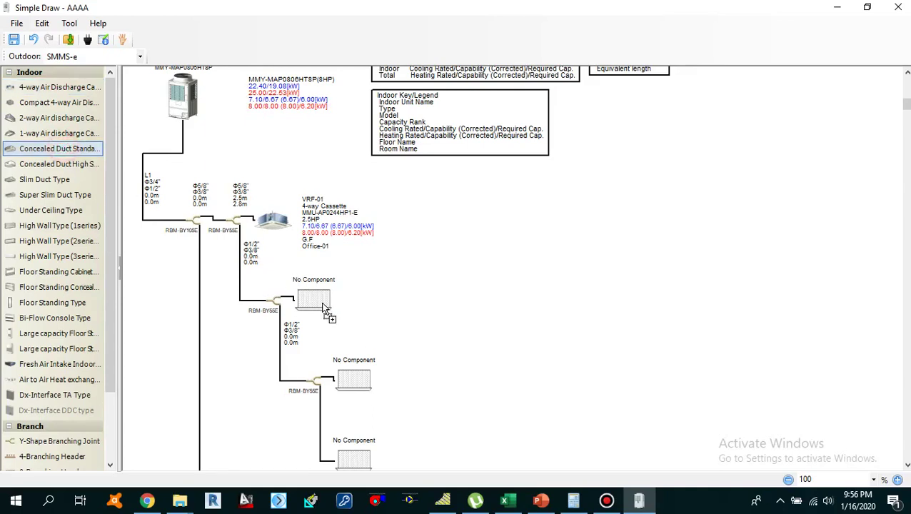
left_click_drag(323, 307, 323, 307)
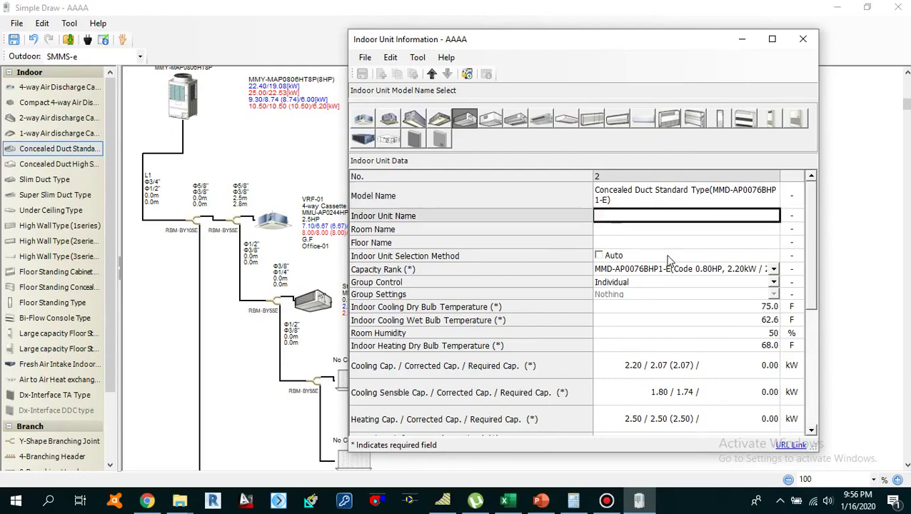
Name the unit VRF-02, in room Meeting Room on floor G.F.
type("Meetin")
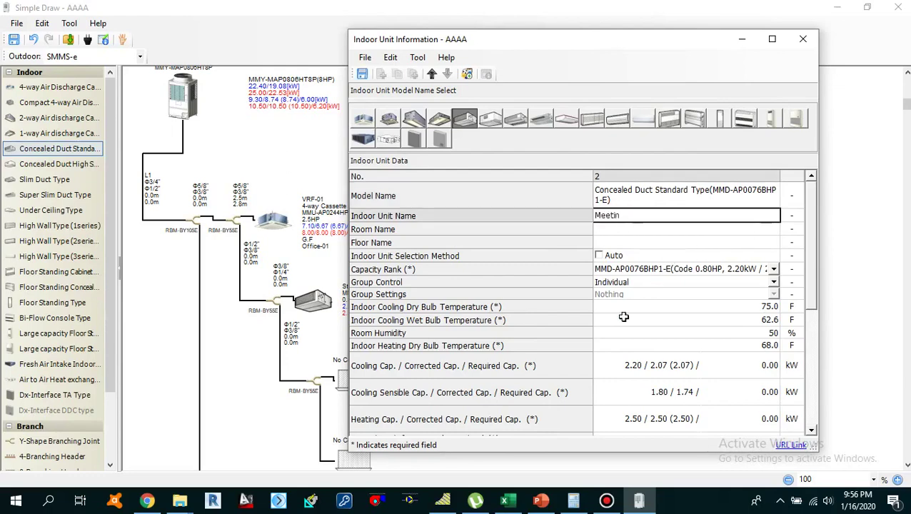
type("g Room")
key("Return")
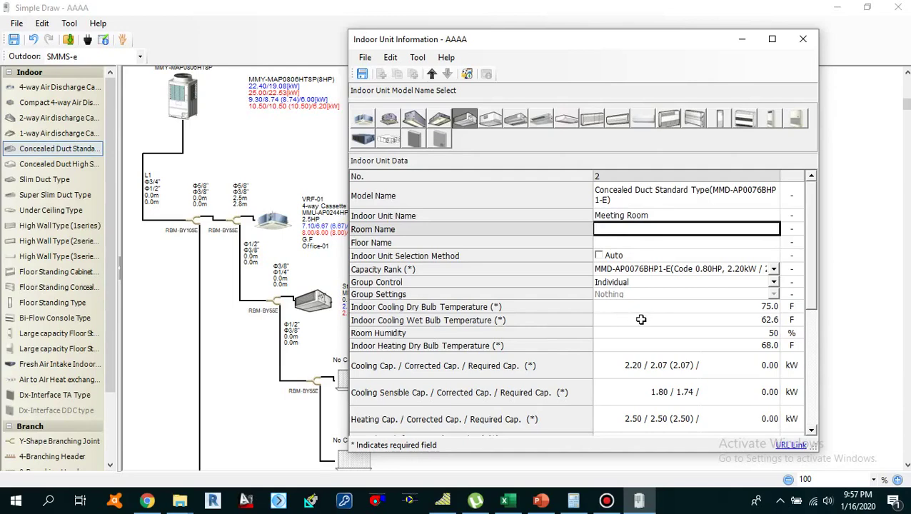
left_click(626, 216)
type("VR")
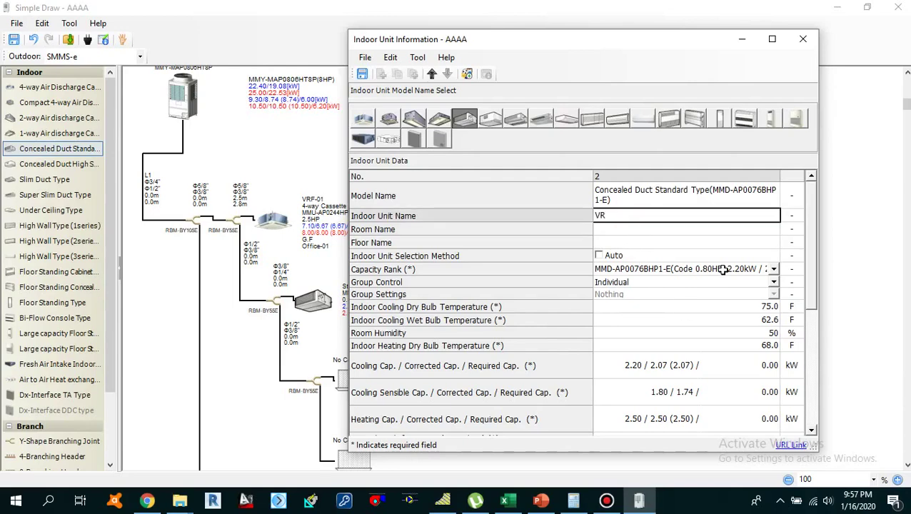
type("F-02")
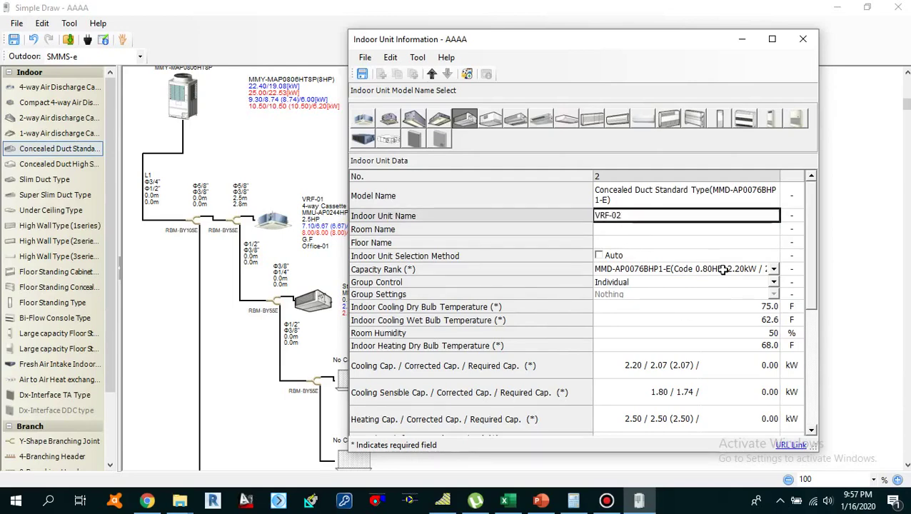
left_click(631, 229)
type("Meeting Room")
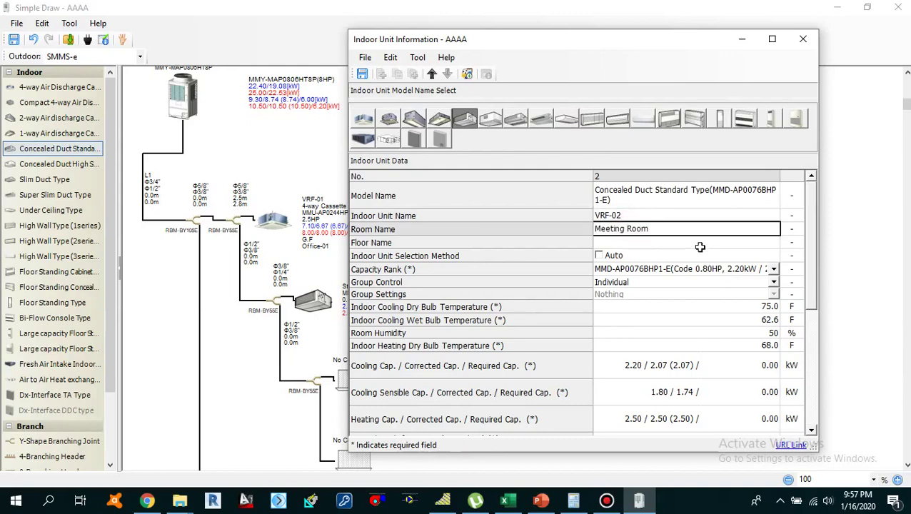
left_click(700, 243)
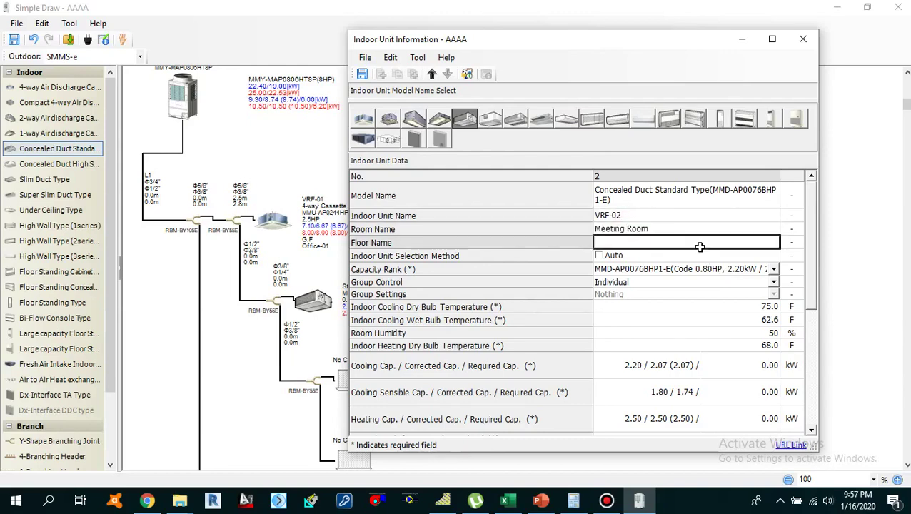
type("G.F")
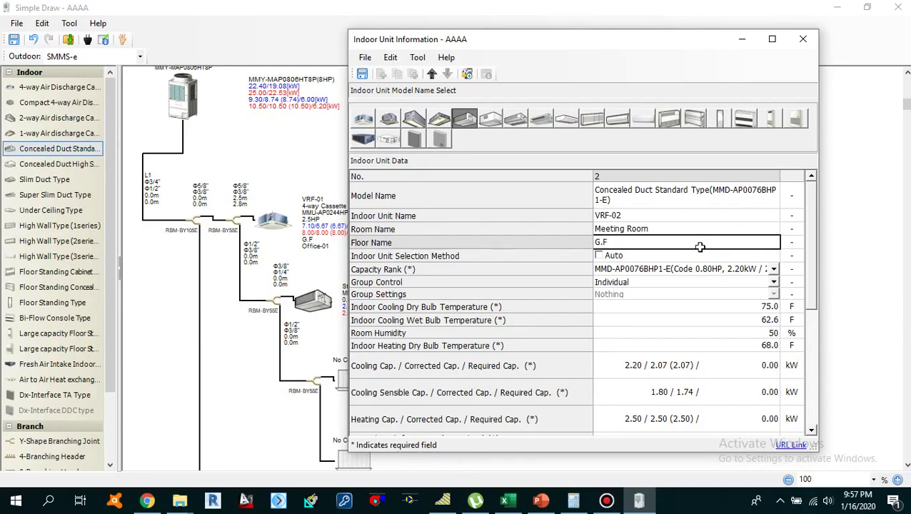
Choose Auto unit selection and set the indoor heating dry bulb to 70.0 F, then switch to Excel.
left_click(598, 257)
scroll(707, 282, "down", 1)
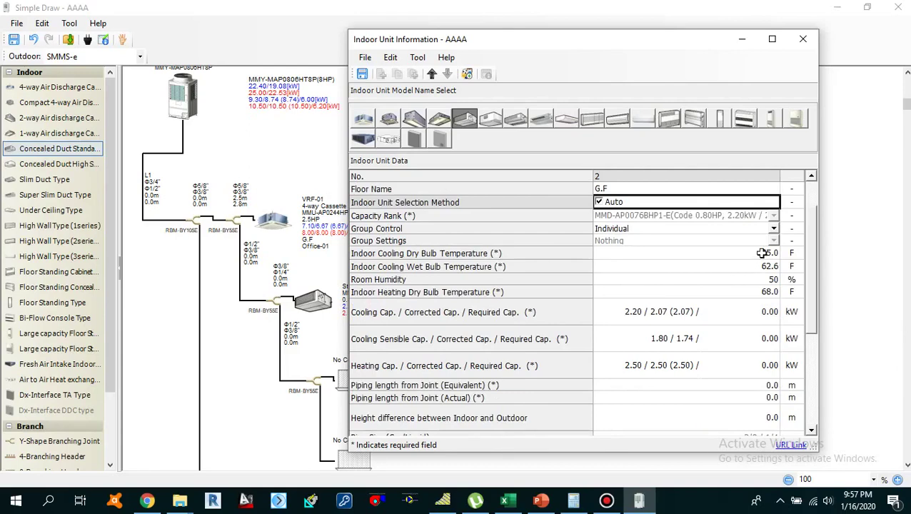
left_click(761, 253)
left_click(761, 266)
left_click(761, 279)
left_click(764, 292)
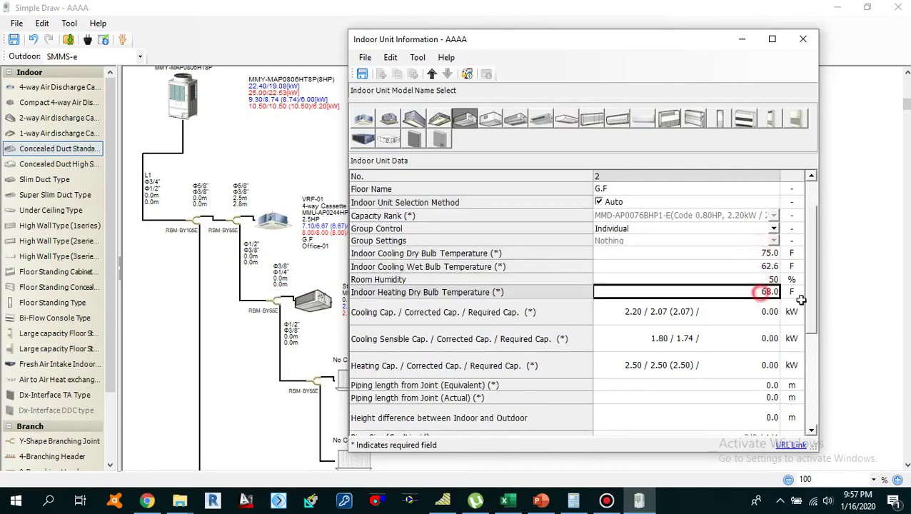
type("70")
left_click(752, 280)
left_click(753, 255)
left_click(752, 279)
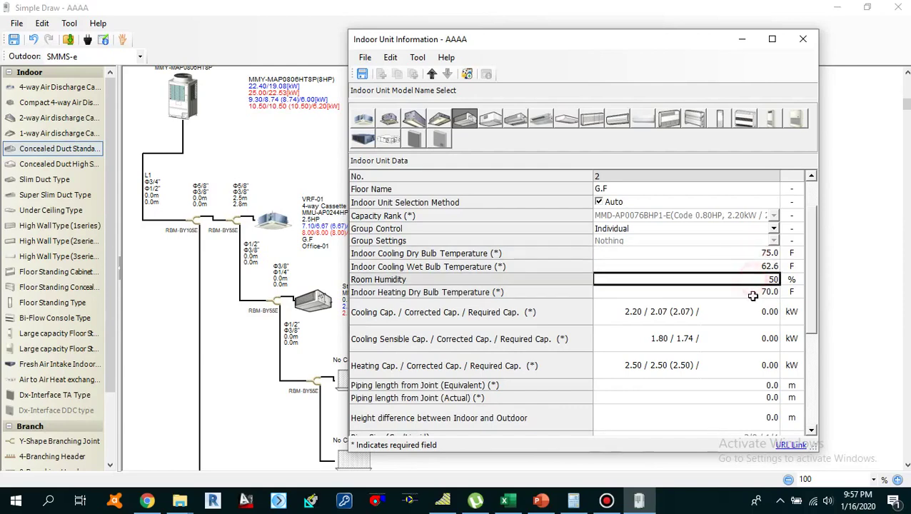
left_click(750, 293)
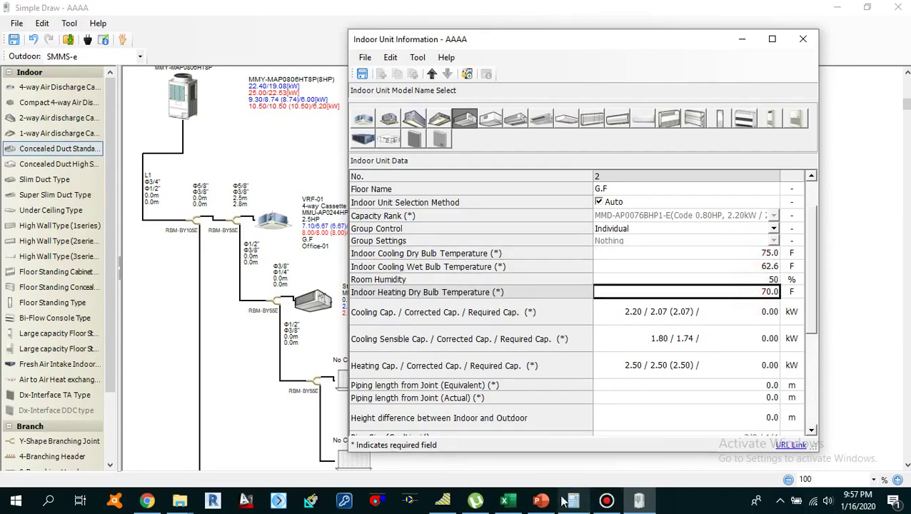
left_click(518, 504)
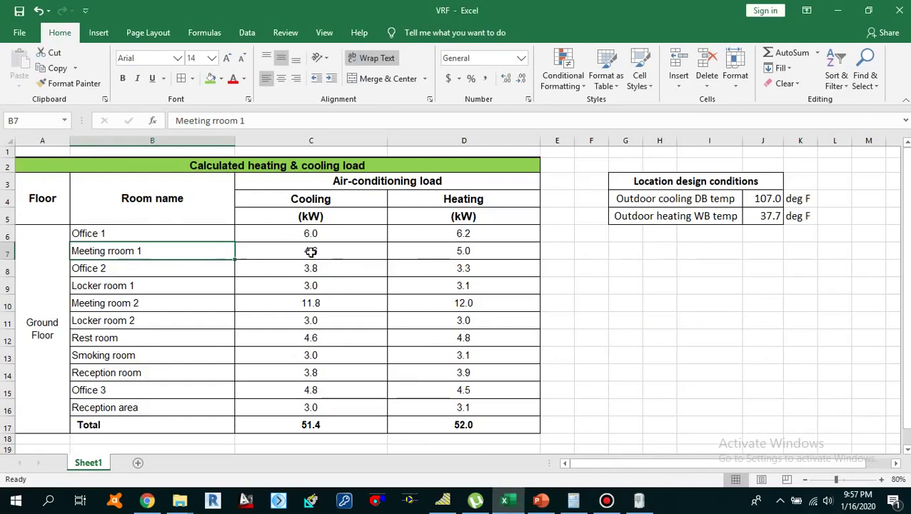
Select Meeting rroom 1's 4.6 kW cooling and 5.0 kW heating loads, then return to Simple Draw.
left_click_drag(338, 254, 441, 254)
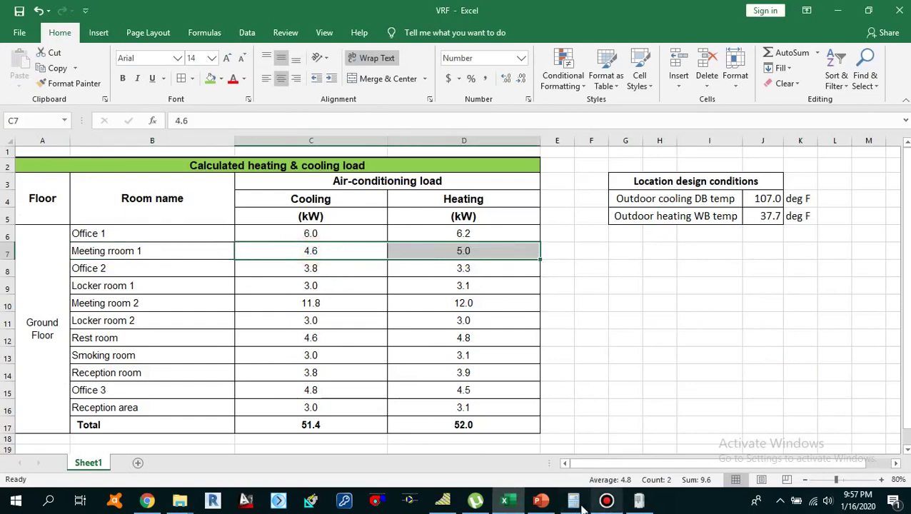
left_click(639, 502)
Enter the 4.60 kW required cooling capacity, referring back to the room load workbook.
left_click(761, 310)
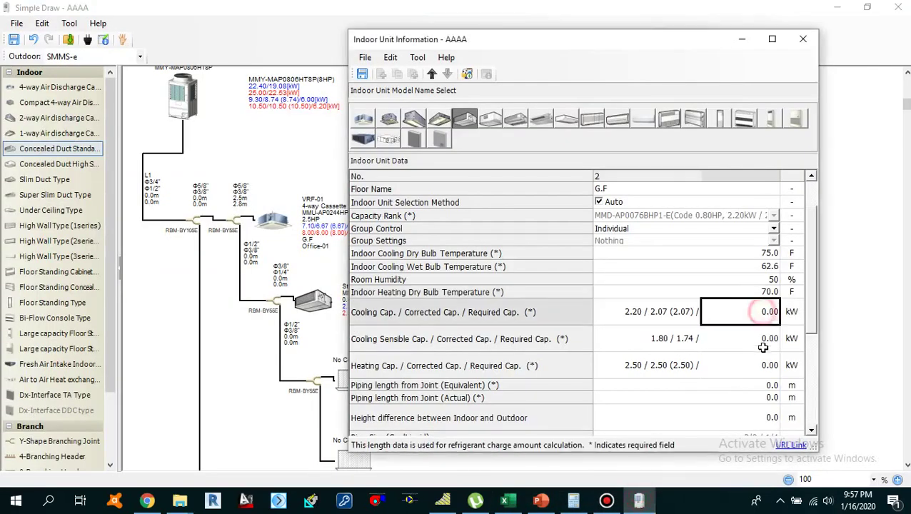
type("4.00")
key("Return")
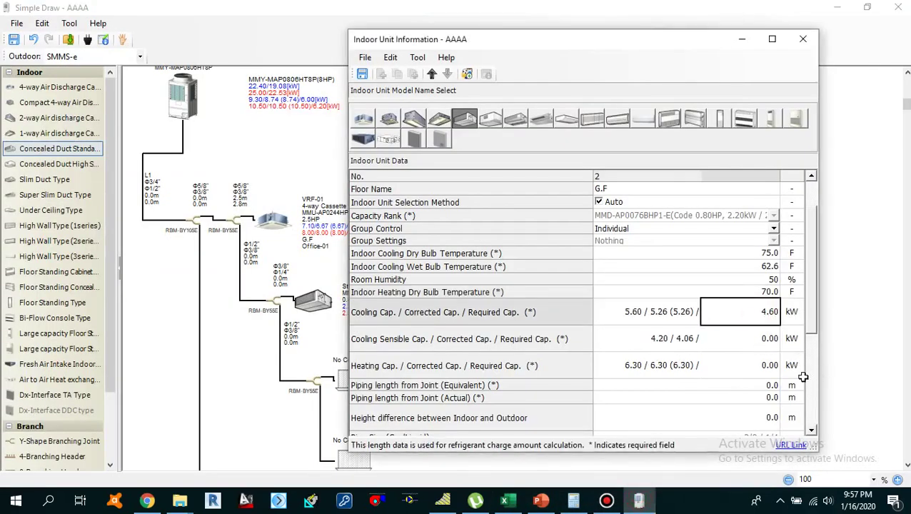
left_click(754, 357)
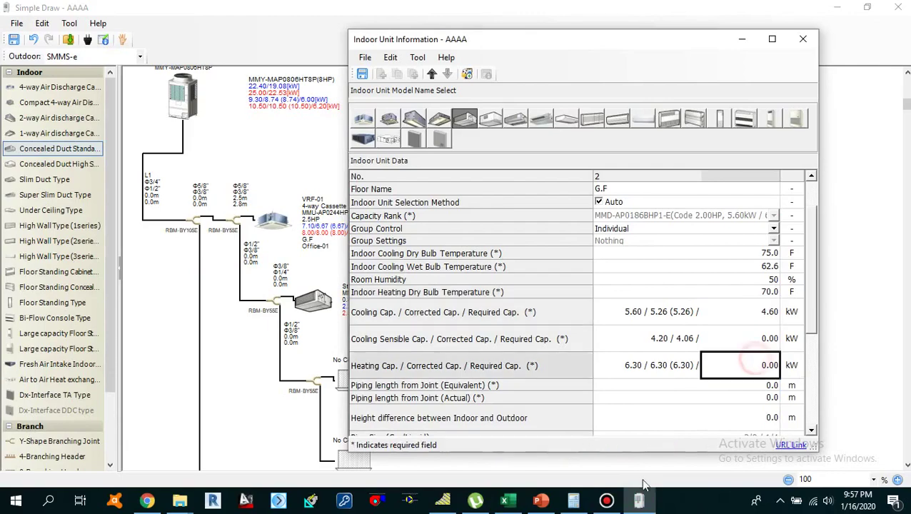
left_click(543, 501)
left_click(543, 502)
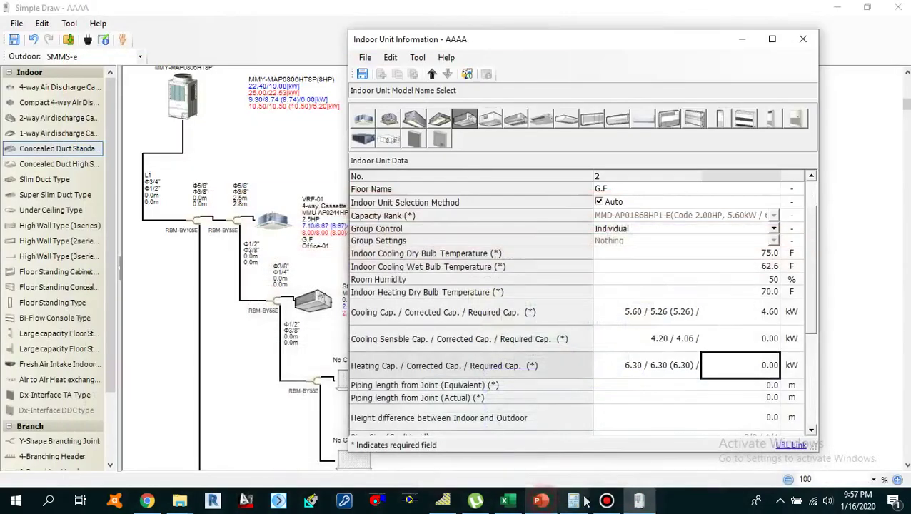
left_click(520, 503)
left_click(520, 503)
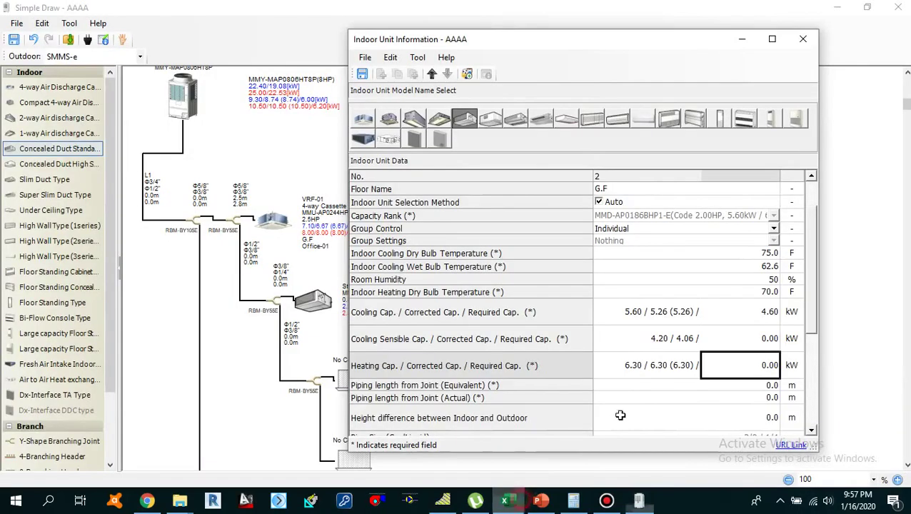
Enter 3.90 kW required sensible cooling and 5.00 kW required heating capacity.
left_click(761, 338)
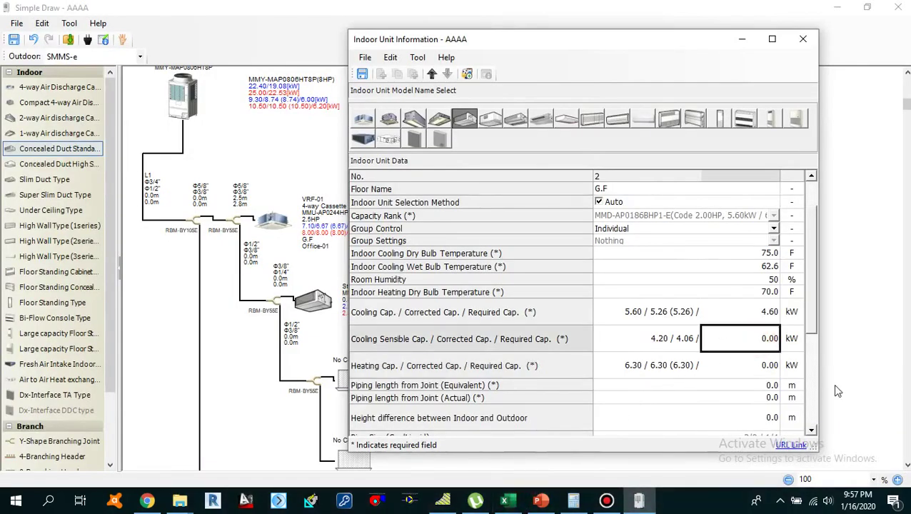
type("3.9")
left_click(748, 365)
type("5.00")
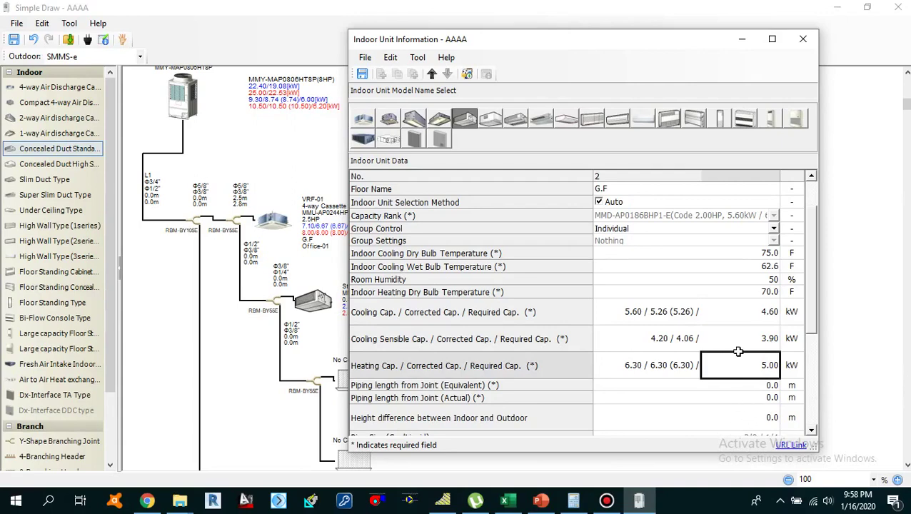
left_click(766, 385)
scroll(750, 385, "down", 1)
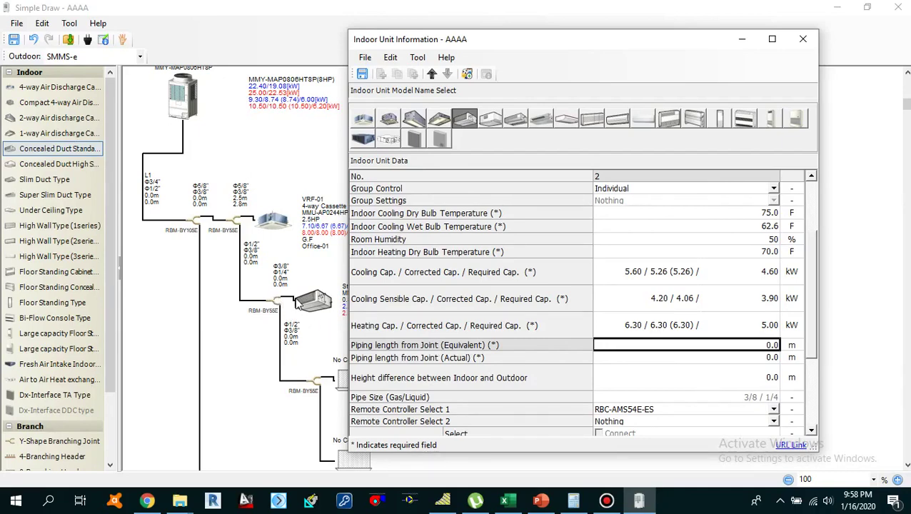
Set the piping lengths to 2.8 m equivalent and 2.5 m actual.
left_click(754, 344)
type("2")
key("Return")
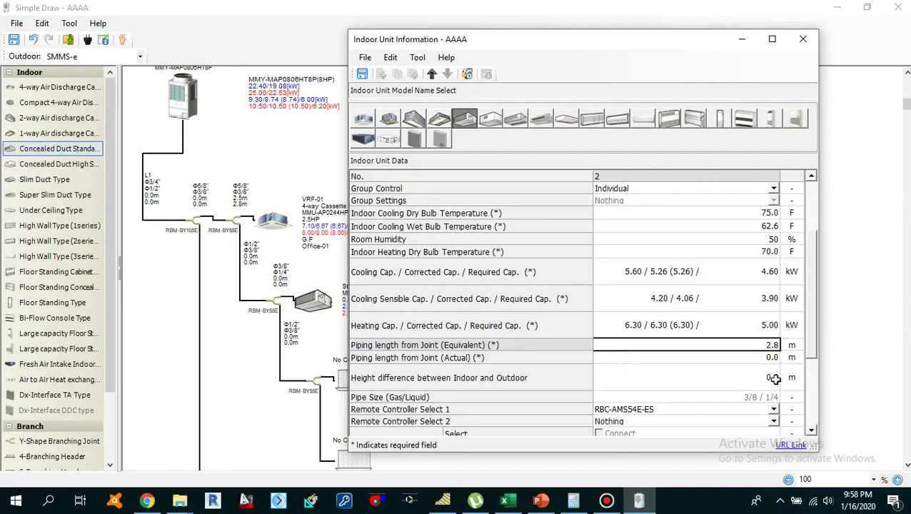
key("Down")
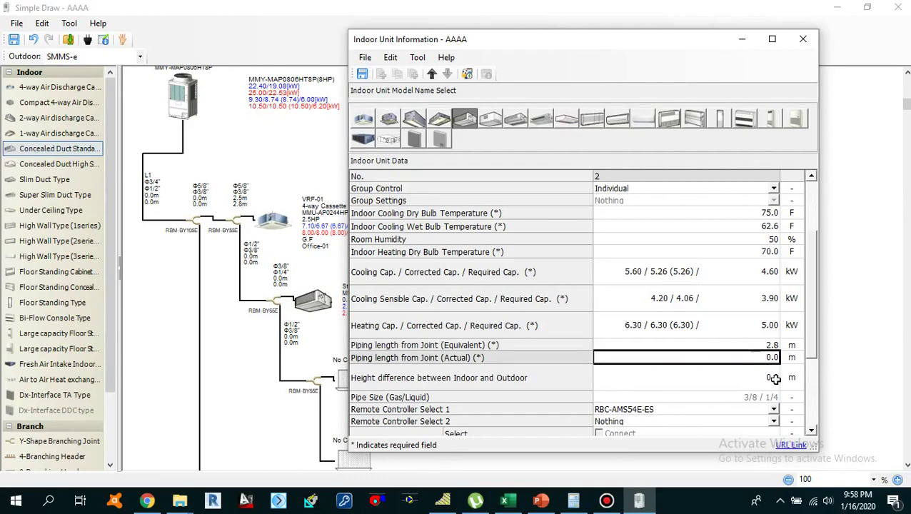
type("2.5")
key("Return")
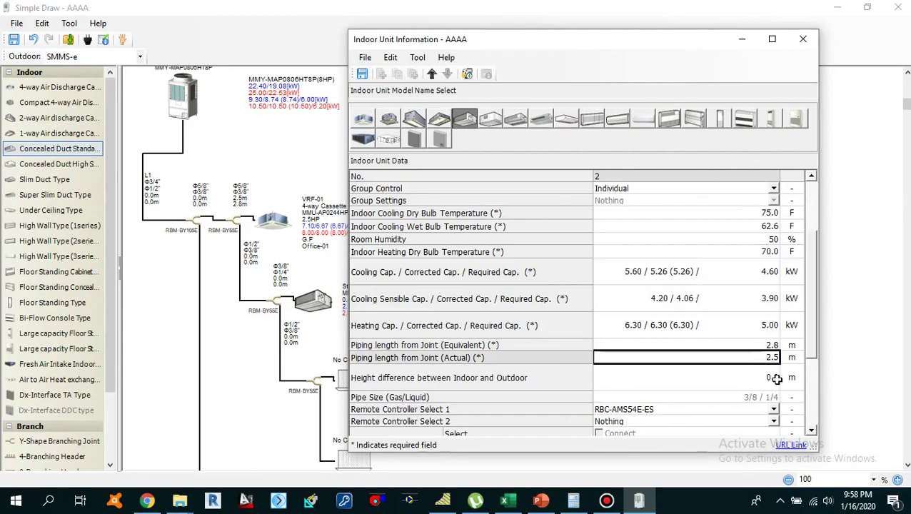
Set the indoor-outdoor height difference to 4.5 m, save the unit data, and close the window.
left_click(747, 377)
scroll(720, 369, "down", 1)
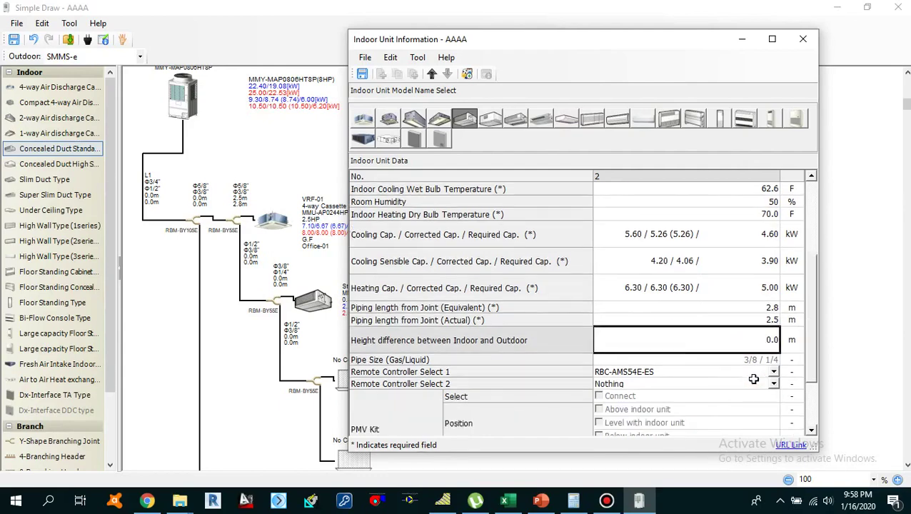
type("4.0")
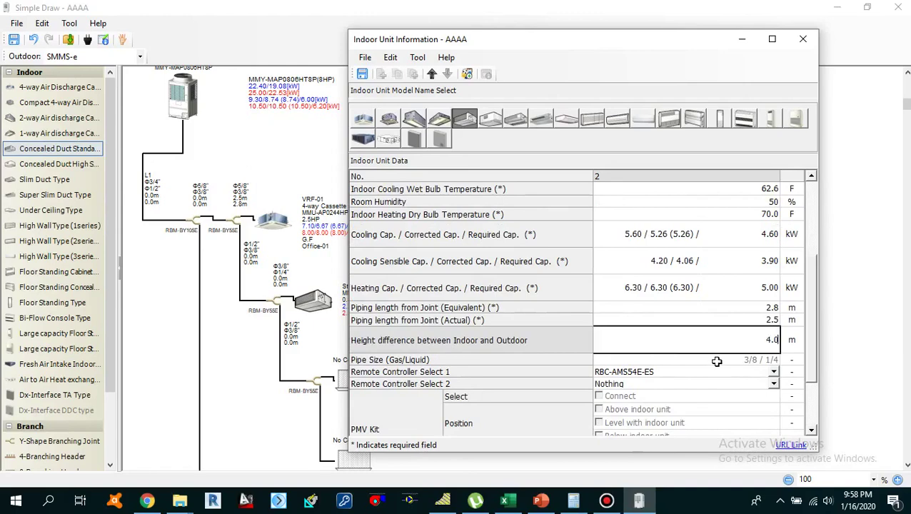
type("4.5")
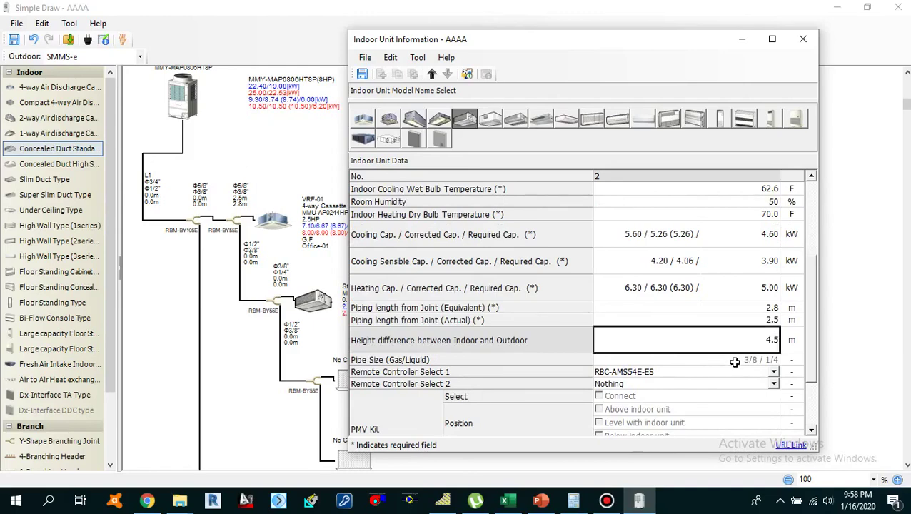
scroll(786, 369, "down", 2)
scroll(785, 369, "up", 5)
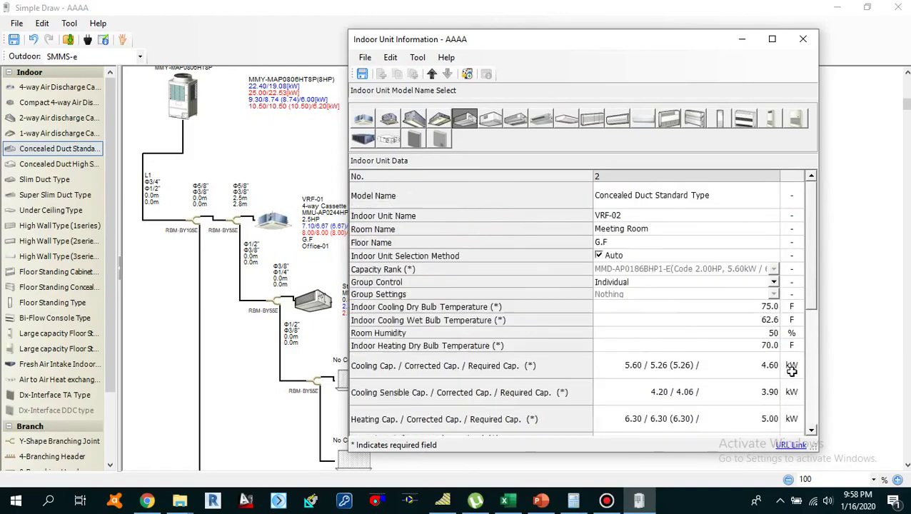
left_click(363, 74)
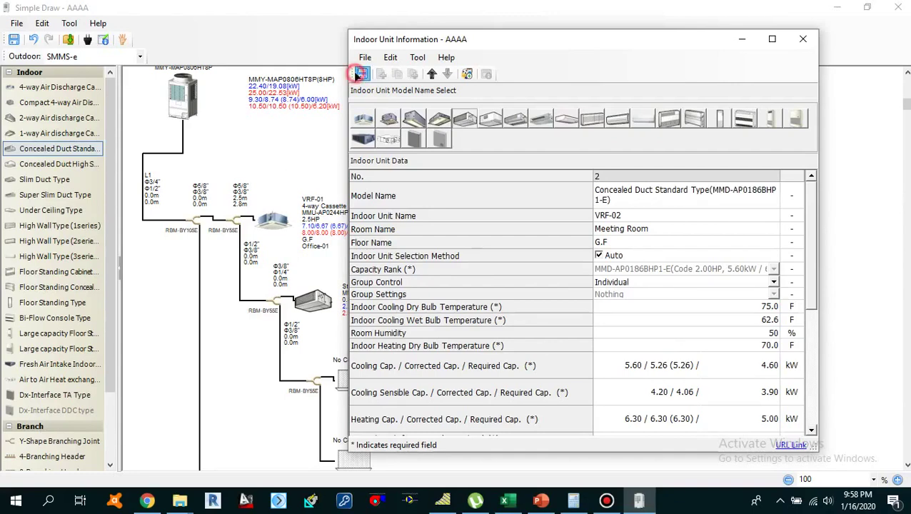
left_click(804, 40)
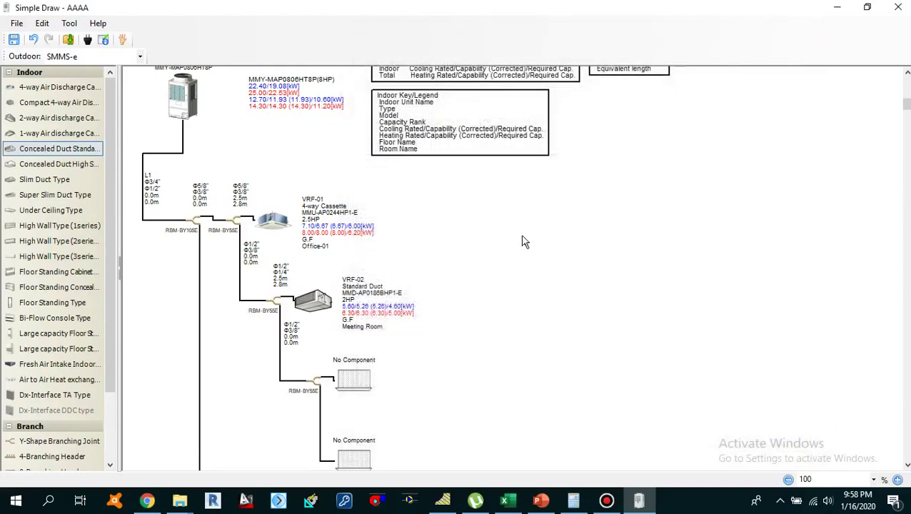
scroll(525, 250, "down", 1)
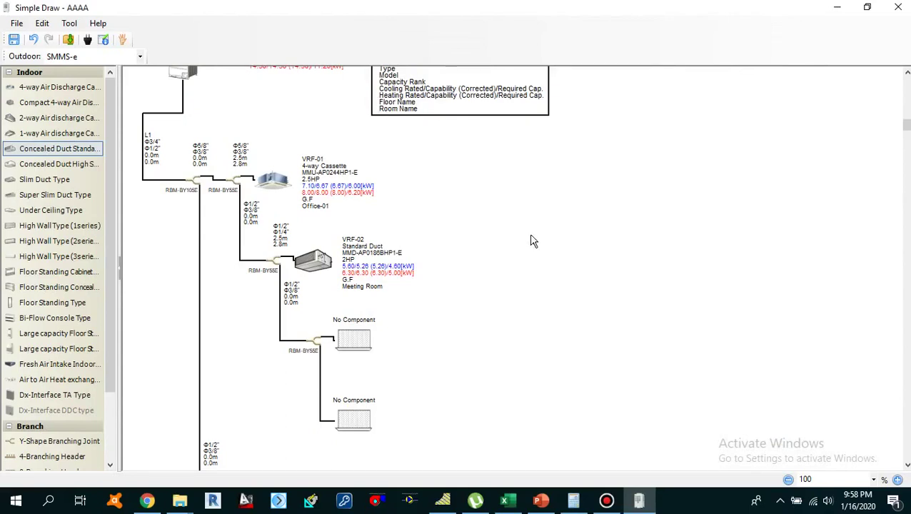
scroll(491, 283, "down", 1)
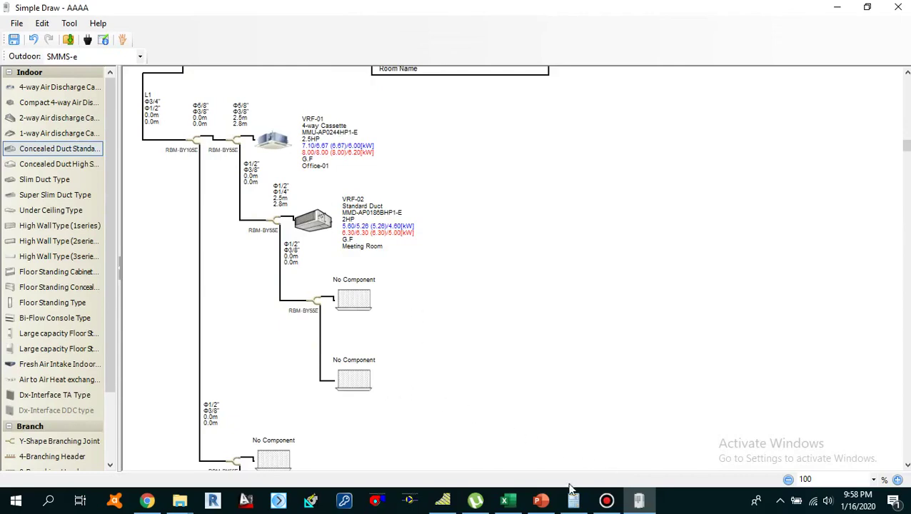
left_click(507, 501)
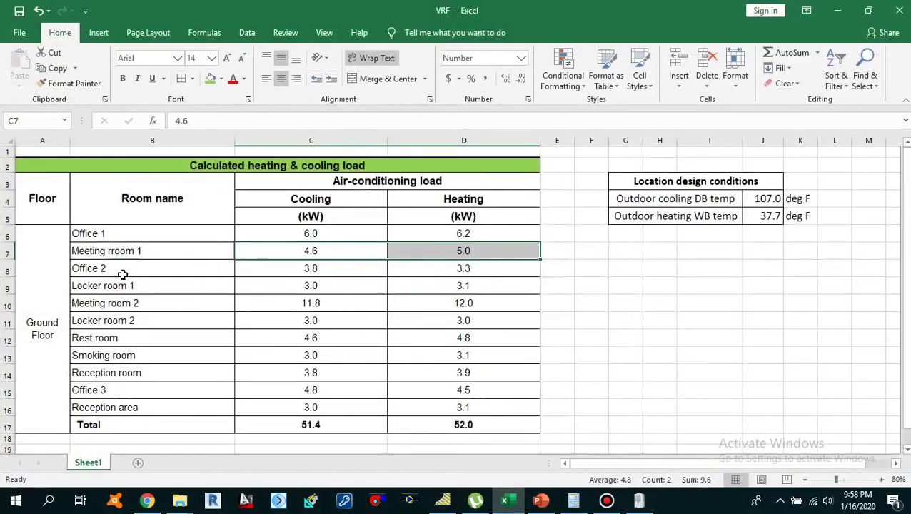
left_click_drag(122, 270, 470, 269)
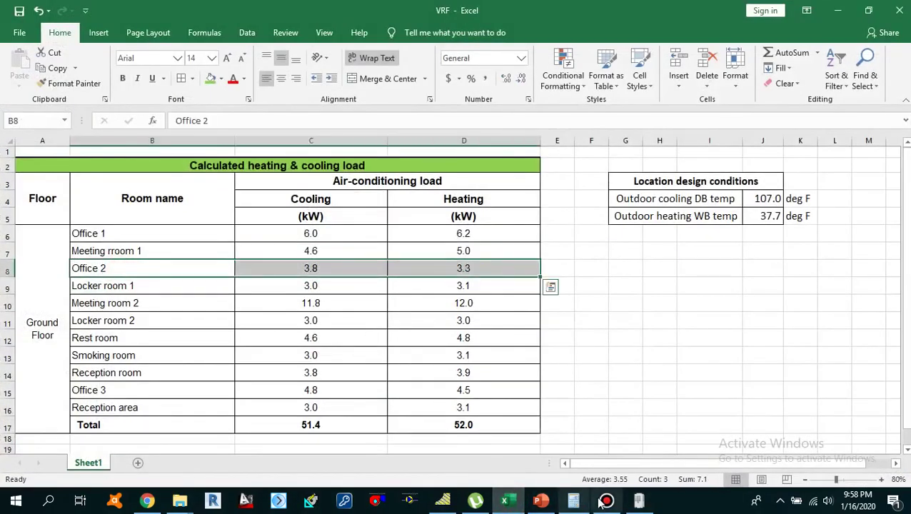
left_click(639, 501)
left_click(429, 328)
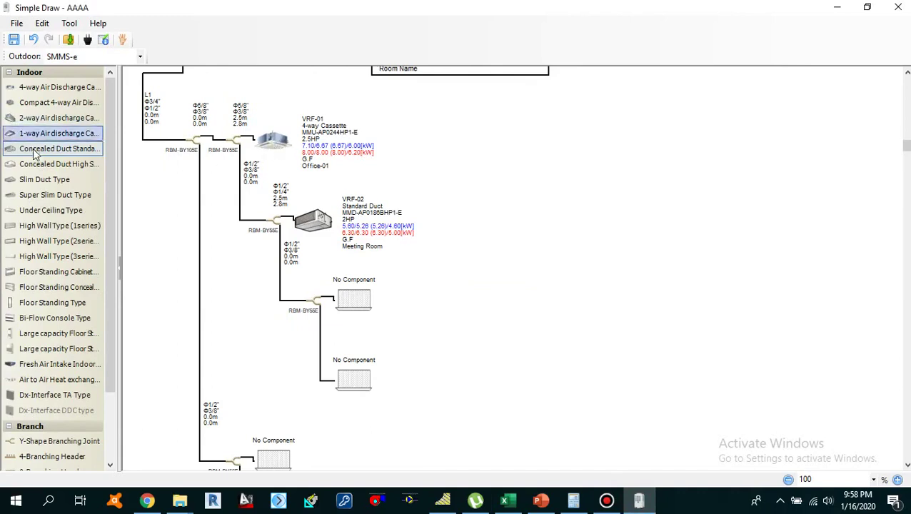
Copy the VRF-01 cassette and paste it into the first No Component slot below VRF-02.
right_click(272, 144)
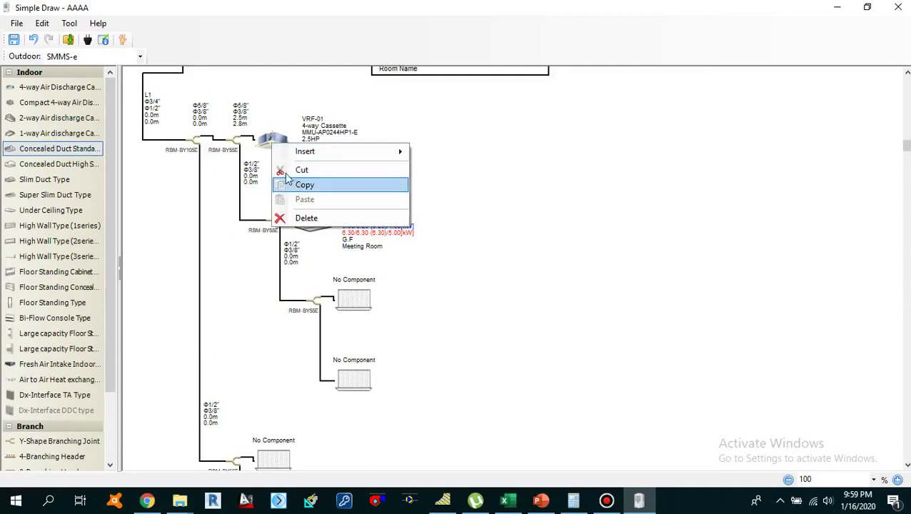
left_click(360, 101)
right_click(272, 143)
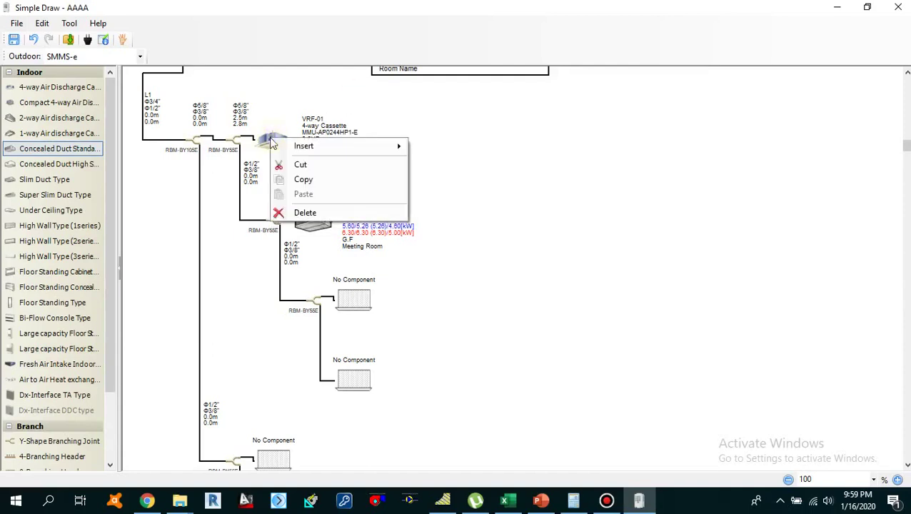
left_click(296, 179)
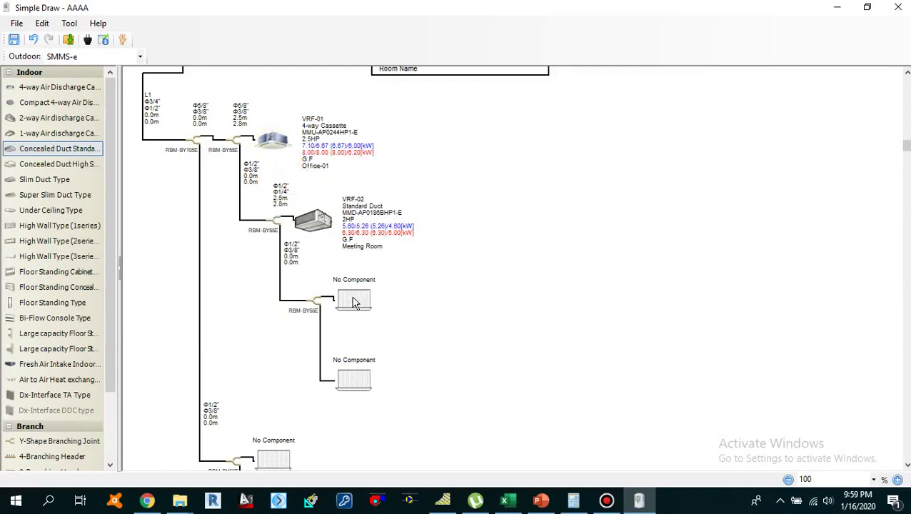
left_click(355, 303)
right_click(355, 303)
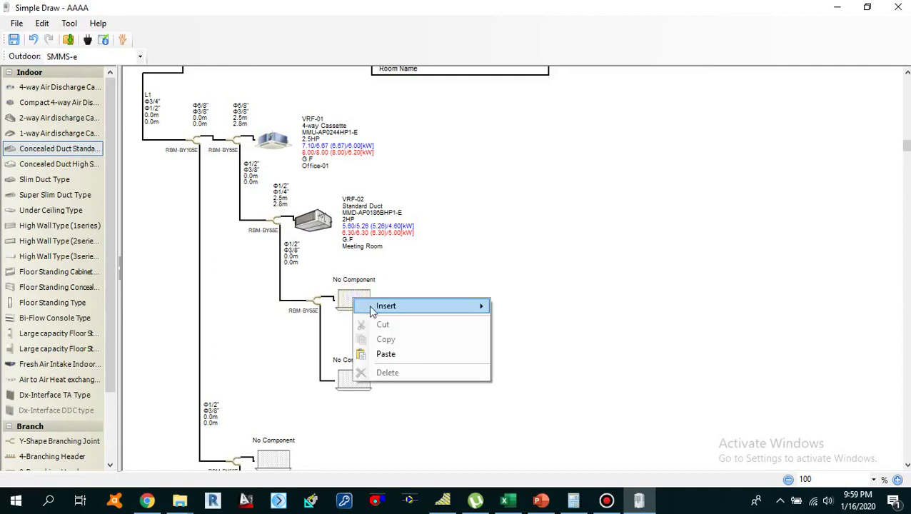
left_click(385, 353)
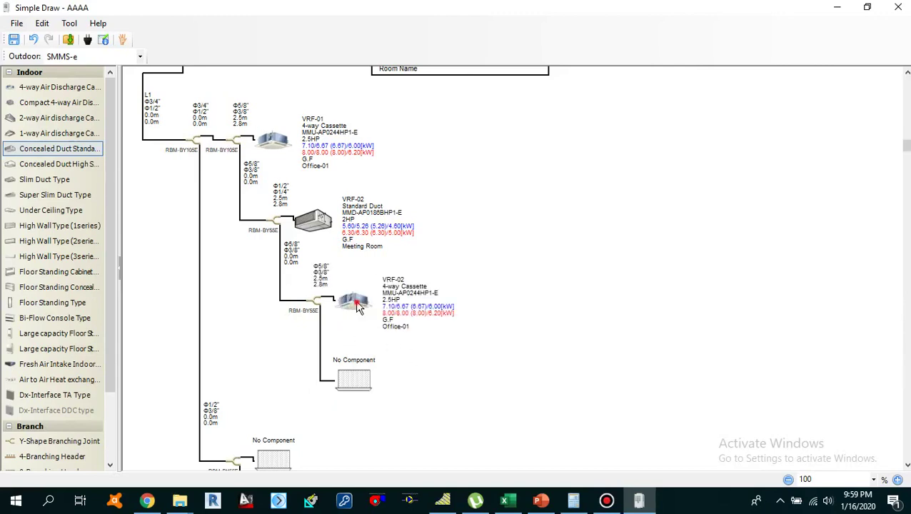
Open the pasted unit and rename it VRF-03 with room name Office-02.
double_click(357, 306)
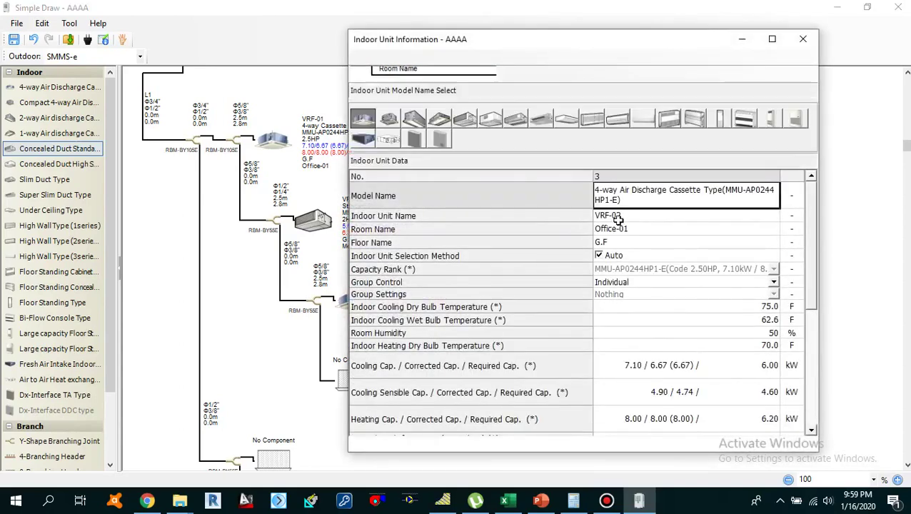
left_click(631, 215)
left_click(633, 215)
left_click(639, 215)
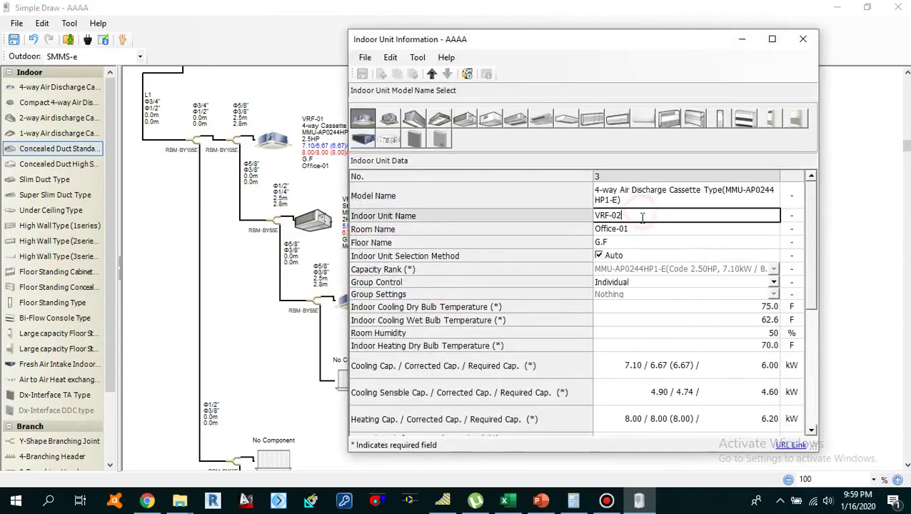
key("BackSpace")
type("3")
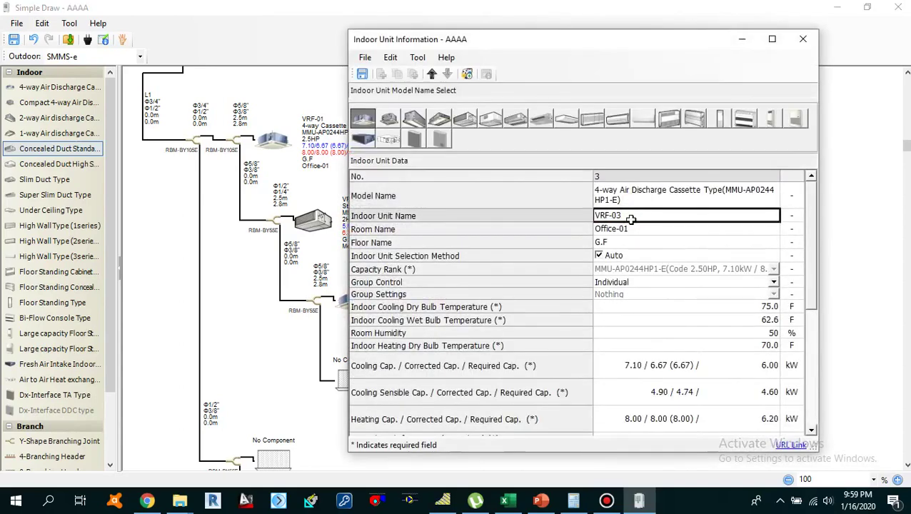
left_click(639, 229)
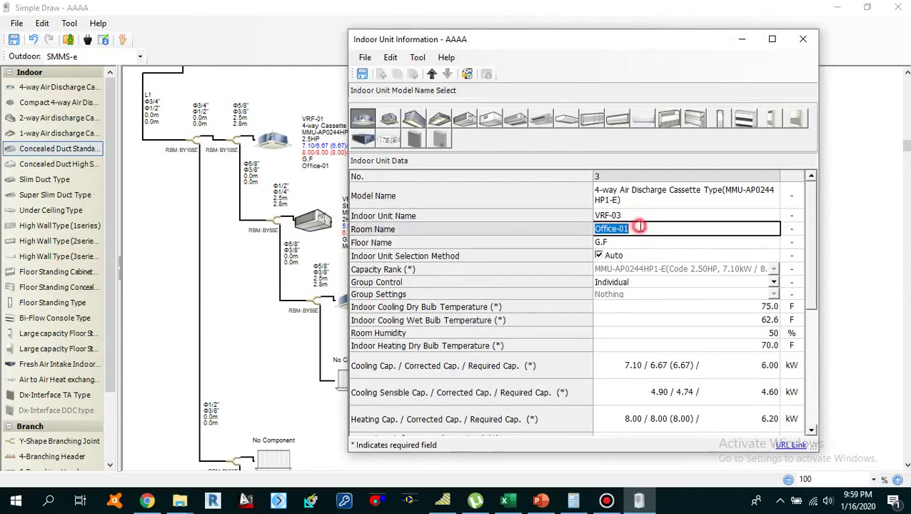
left_click(639, 228)
key("BackSpace")
key("Return")
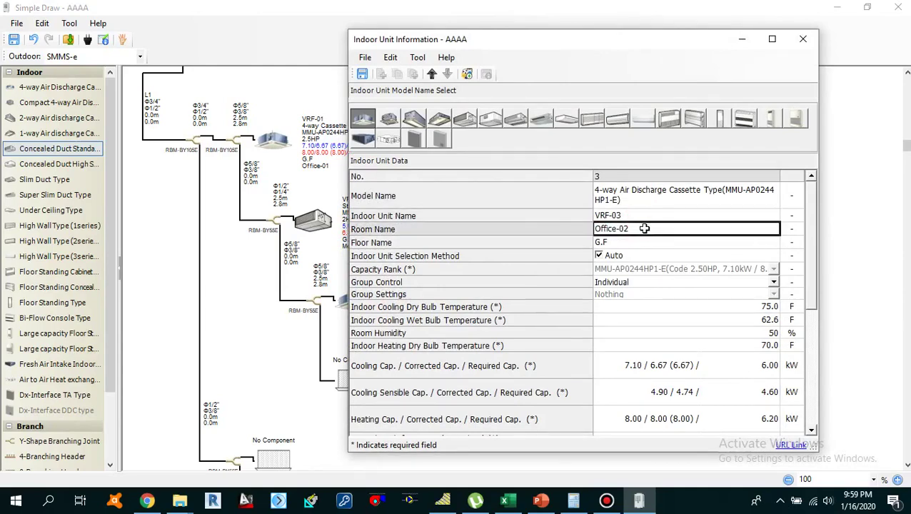
left_click(630, 243)
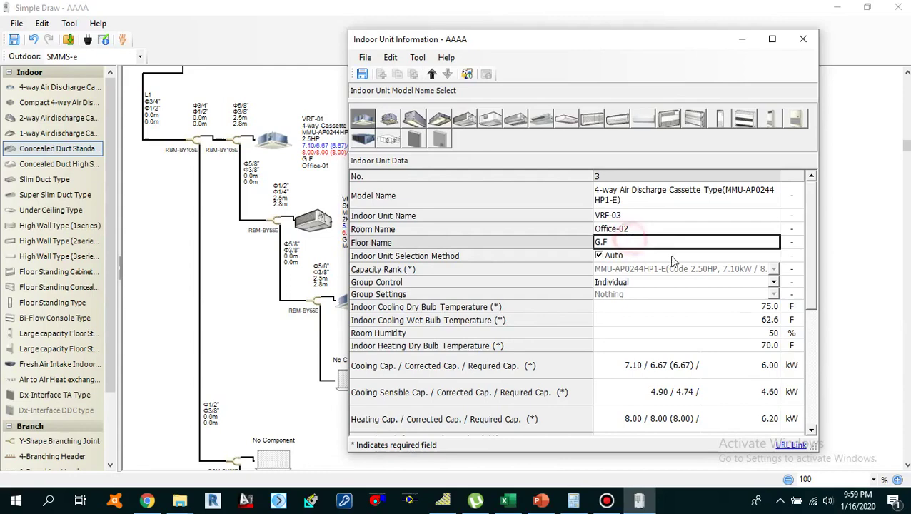
Select the required cooling capacity and check the Office 2 loads in the spreadsheet.
left_click(757, 346)
scroll(739, 344, "down", 1)
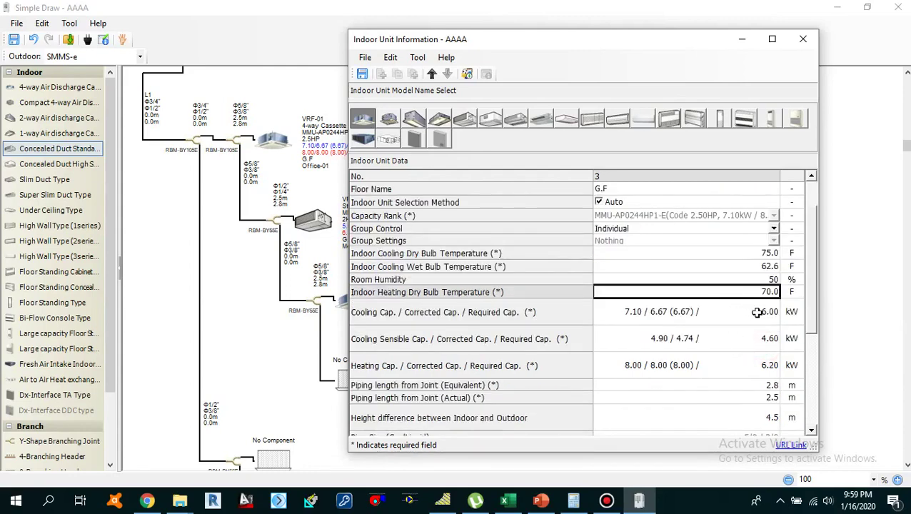
left_click(750, 312)
left_click(507, 500)
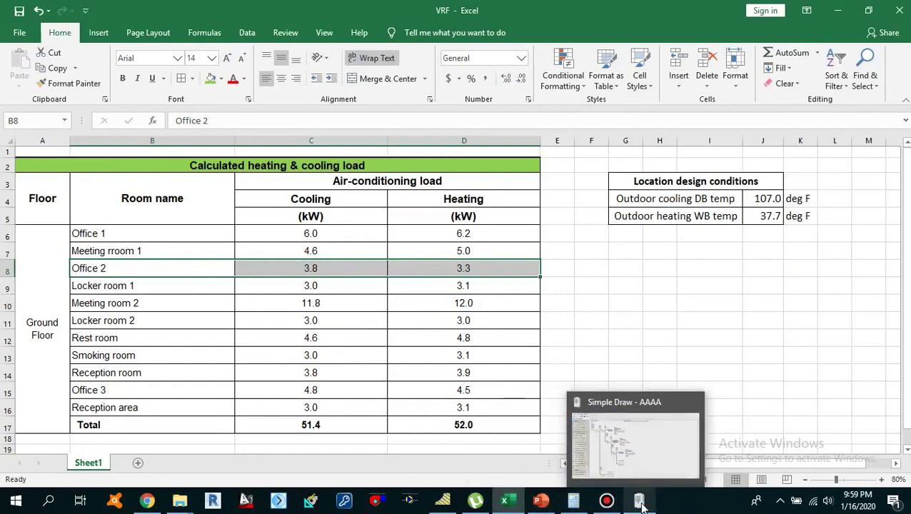
left_click(643, 443)
Enter 3.80 kW required cooling and 3.00 kW required sensible capacity.
left_click(743, 319)
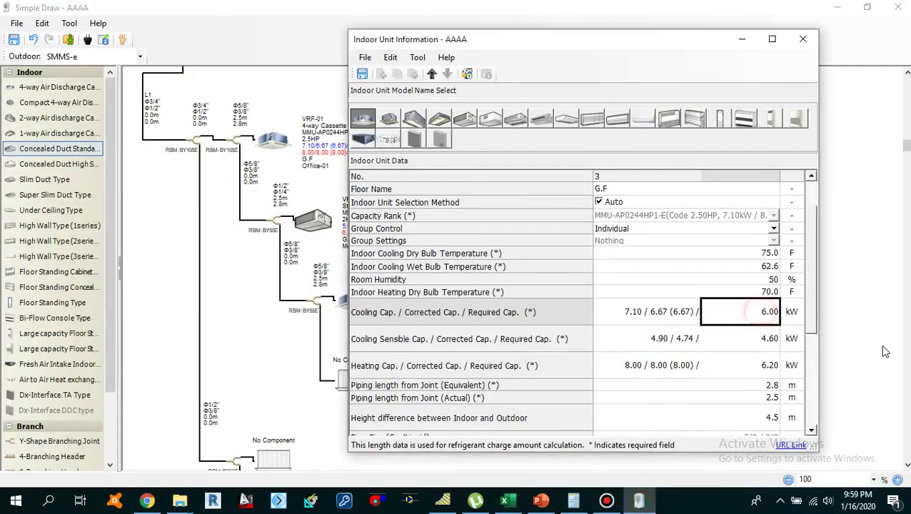
type("3.80")
left_click(756, 336)
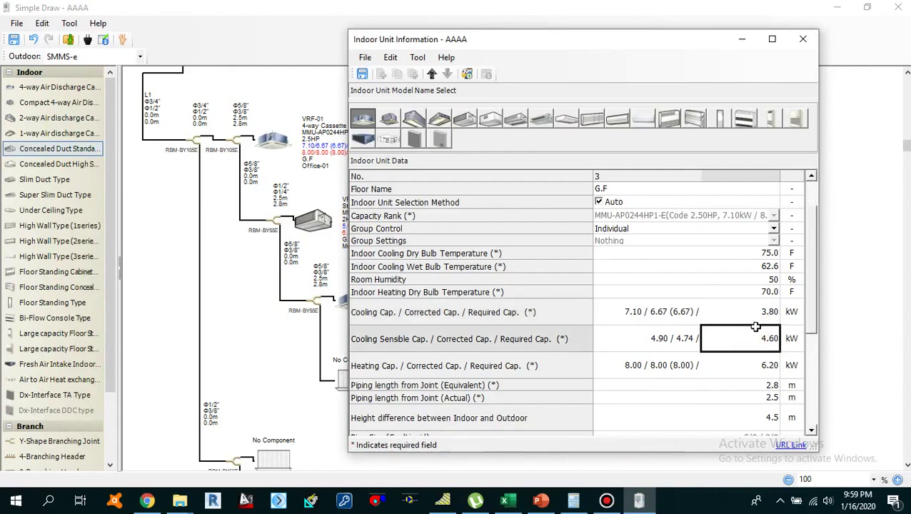
type("3.00")
key("Return")
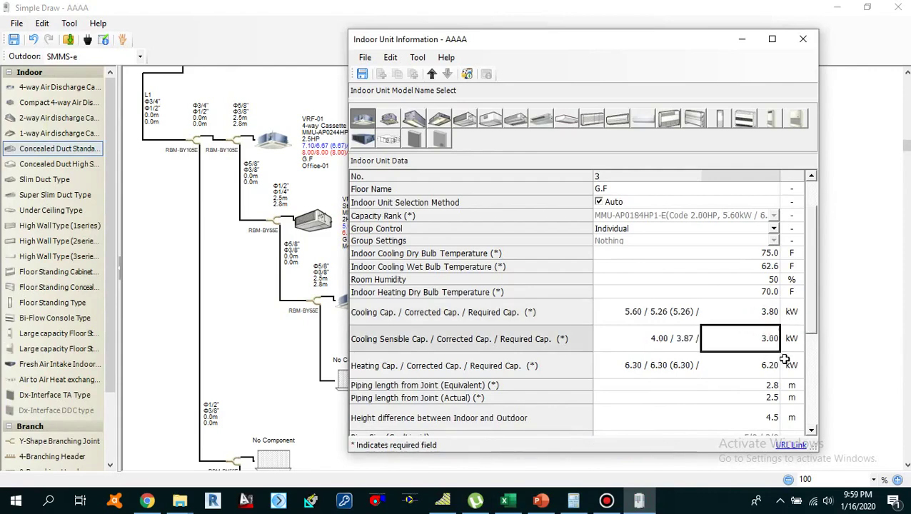
Check the Office 2 heating load in Excel and set required heating capacity to 3.30 kW.
left_click(755, 365)
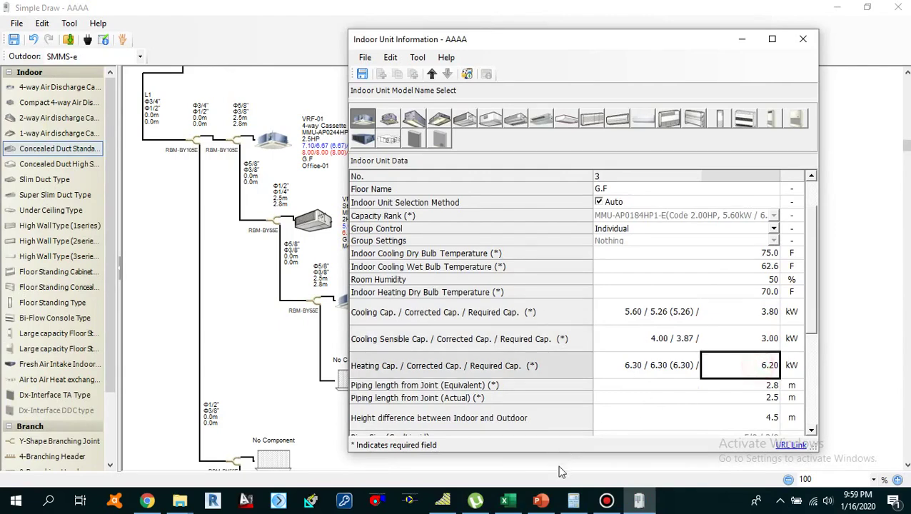
left_click(509, 502)
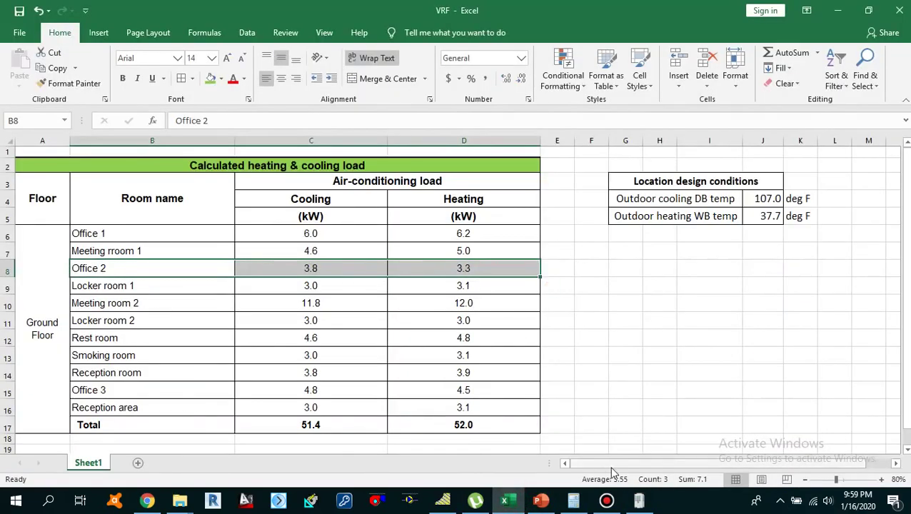
key("alt+Tab")
double_click(765, 365)
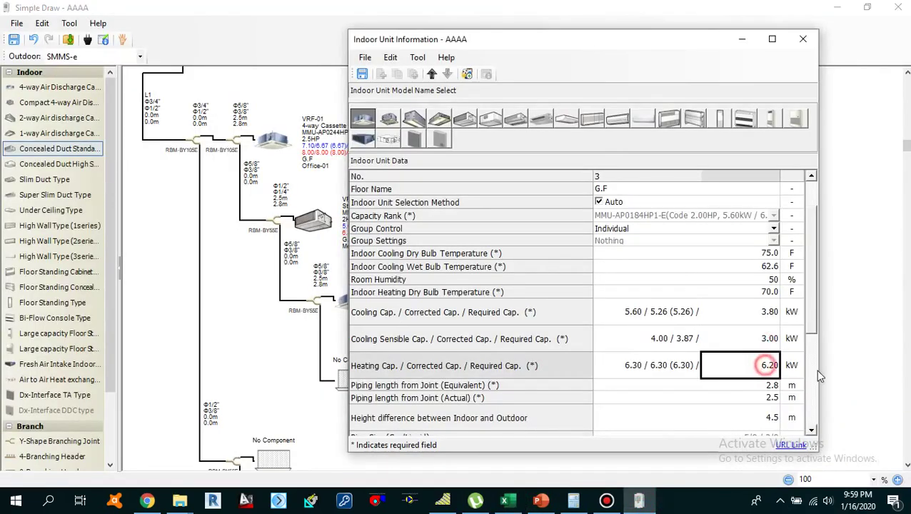
type("3.00")
key("Return")
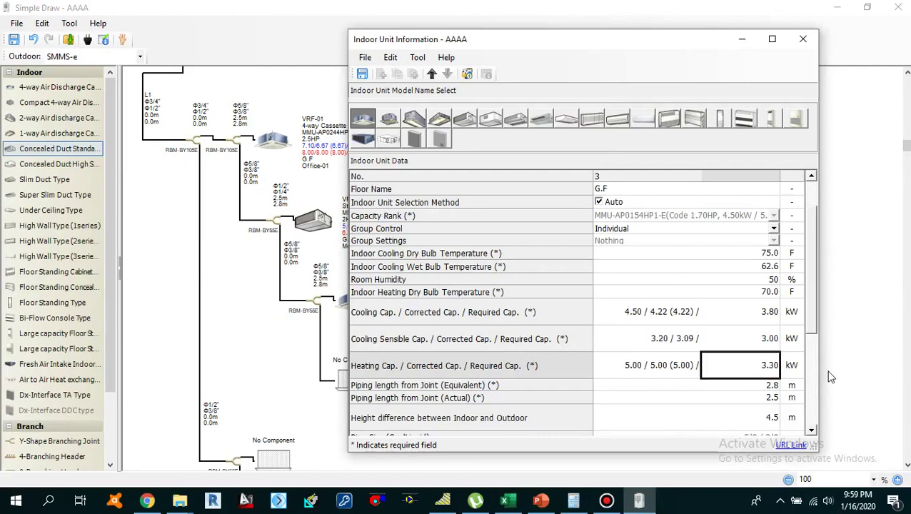
left_click(767, 312)
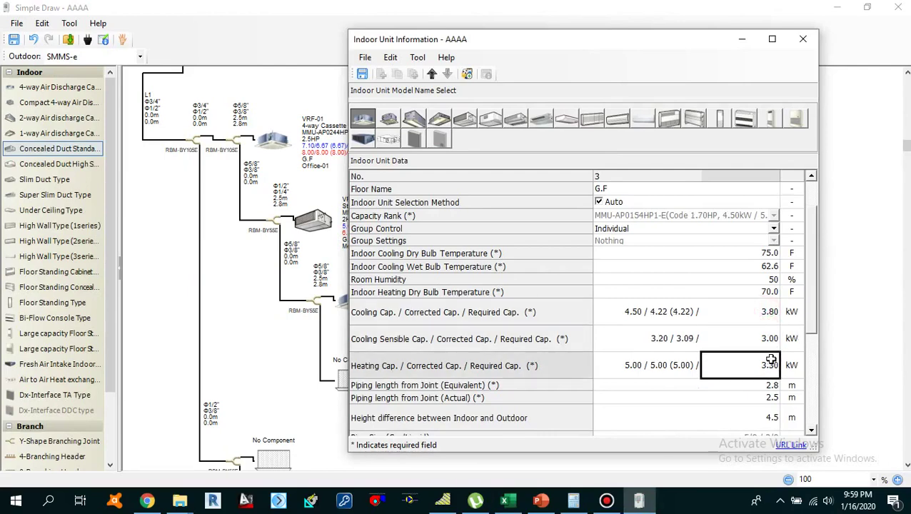
scroll(766, 314, "down", 3)
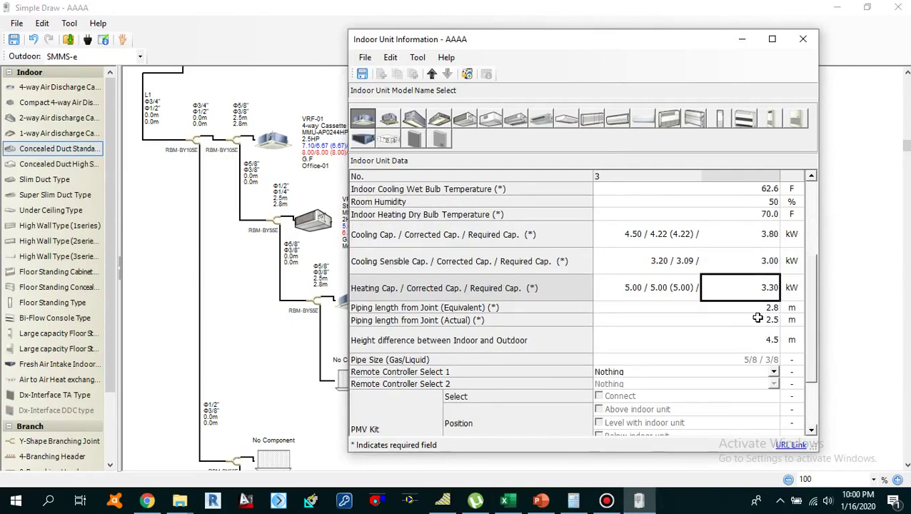
Review VRF-03's piping values, save it as a 1.7HP Office-02 unit, and close the window.
left_click(763, 308)
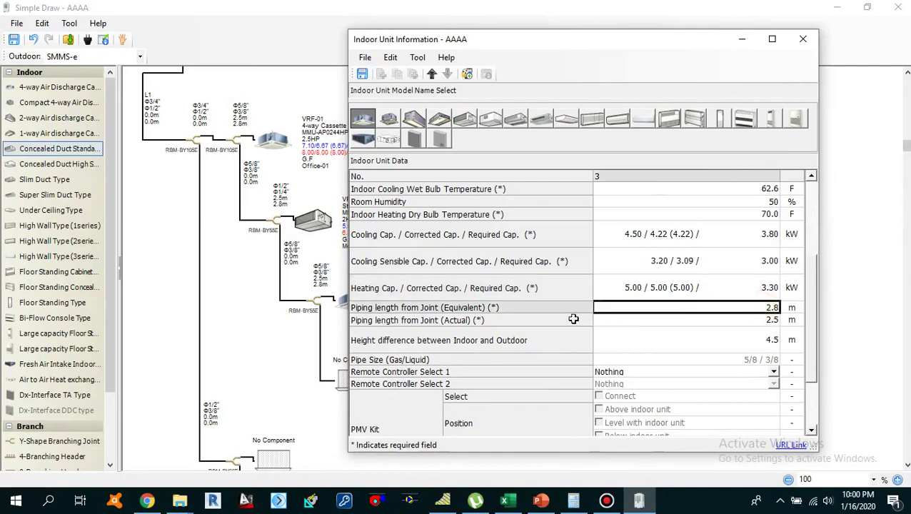
left_click_drag(611, 49, 660, 57)
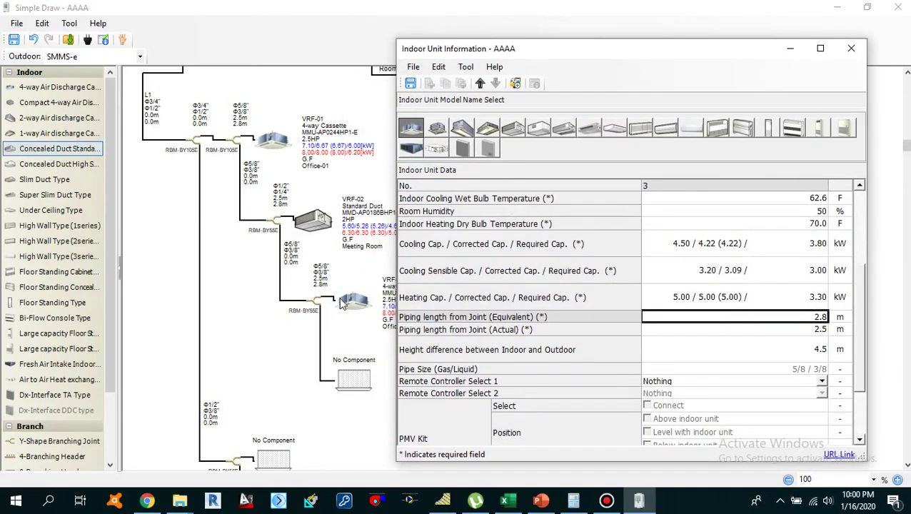
left_click(798, 331)
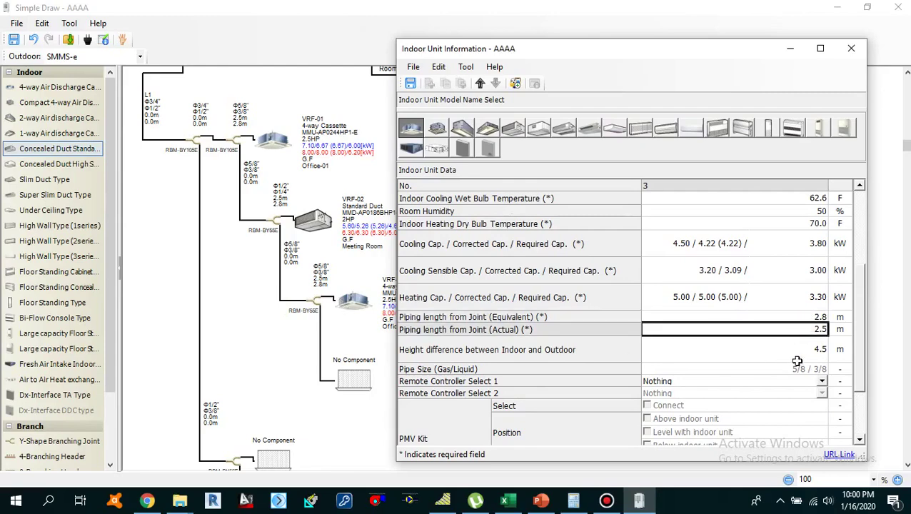
left_click(789, 351)
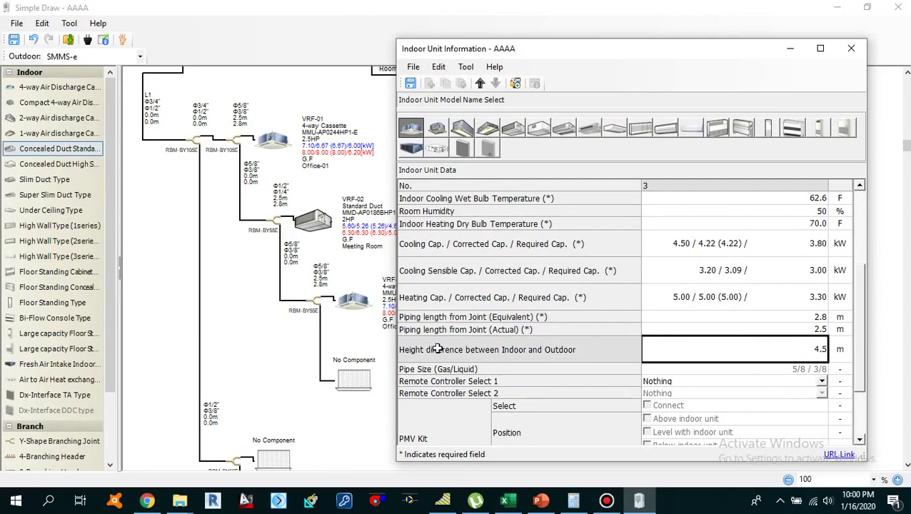
left_click(411, 83)
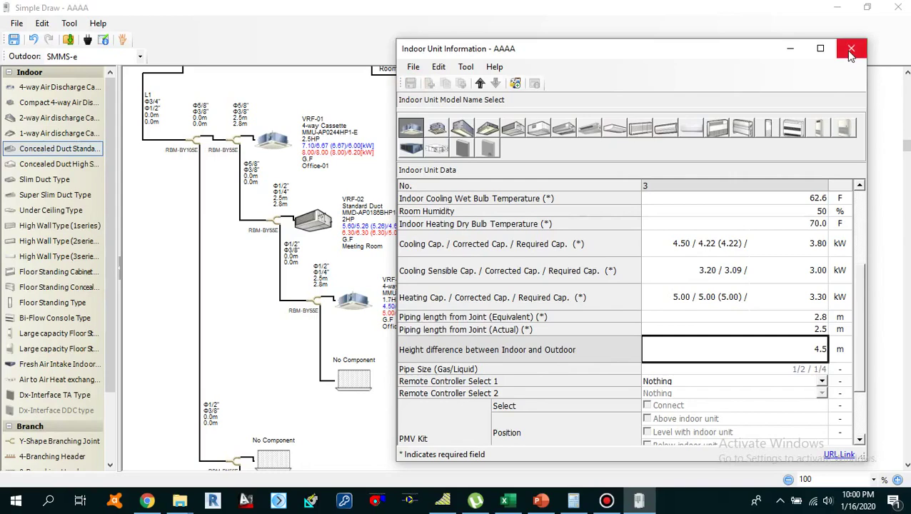
left_click(851, 50)
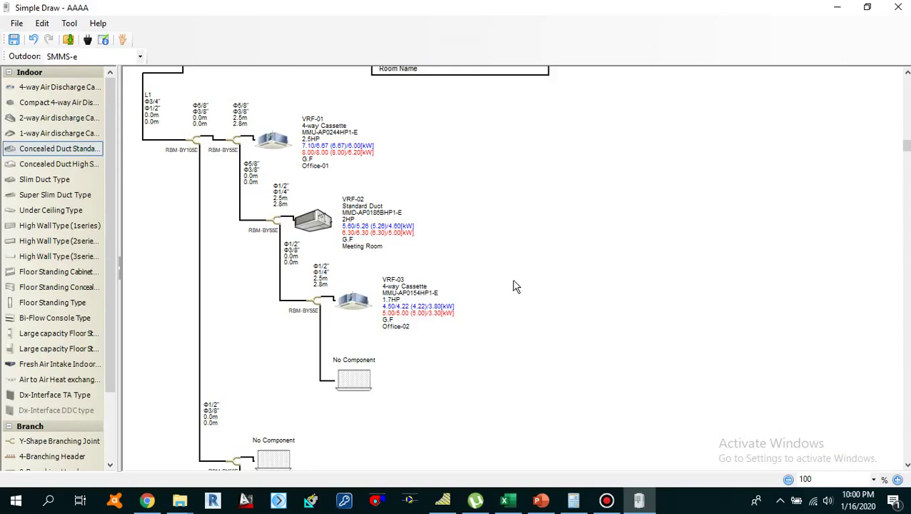
Check Locker room 1's loads in Excel, then drop a High Wall Type (3series) unit below VRF-03.
scroll(438, 316, "down", 1)
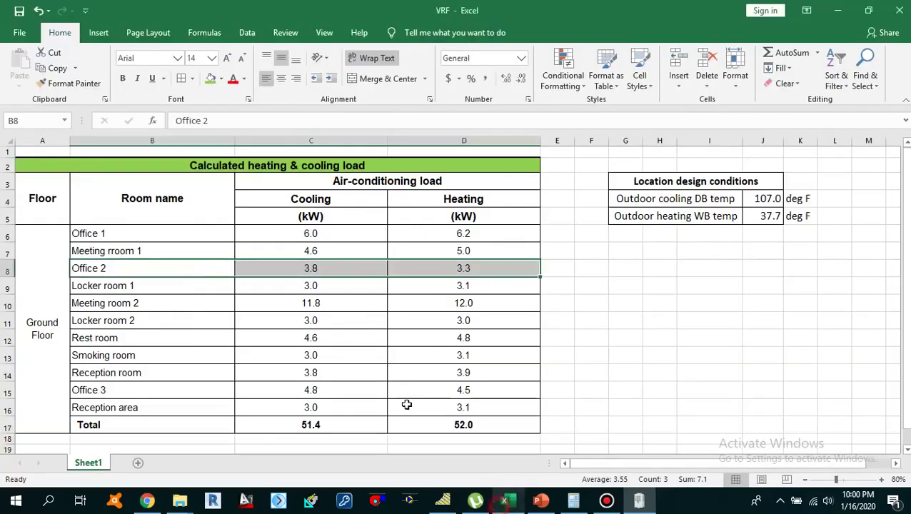
left_click(507, 501)
left_click_drag(146, 285, 457, 287)
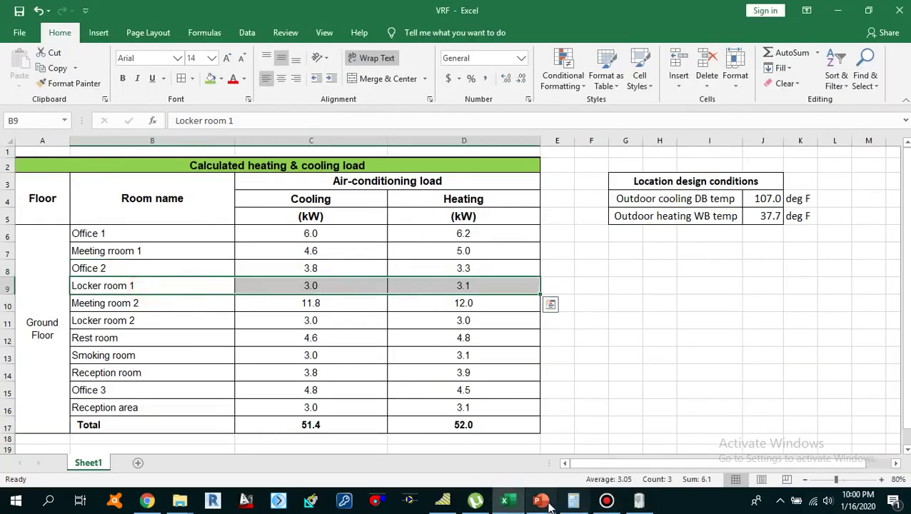
left_click(639, 501)
left_click(444, 341)
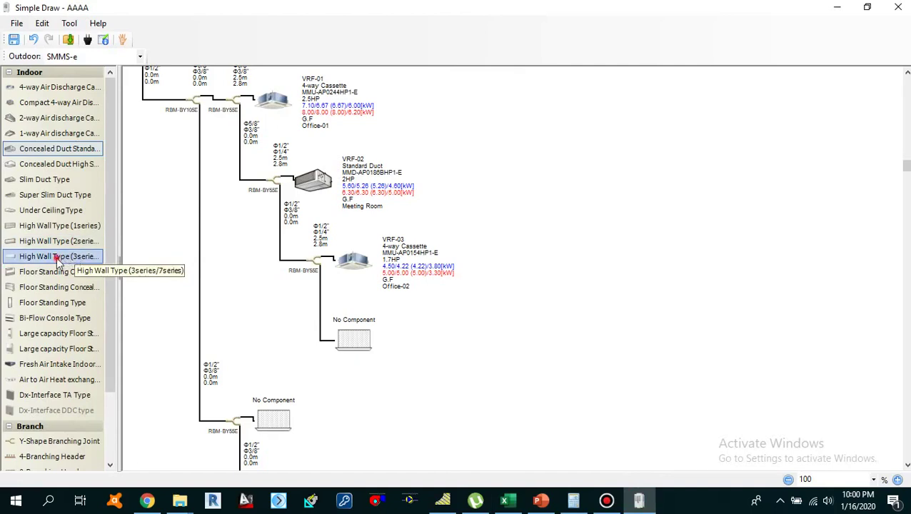
left_click_drag(61, 261, 292, 314)
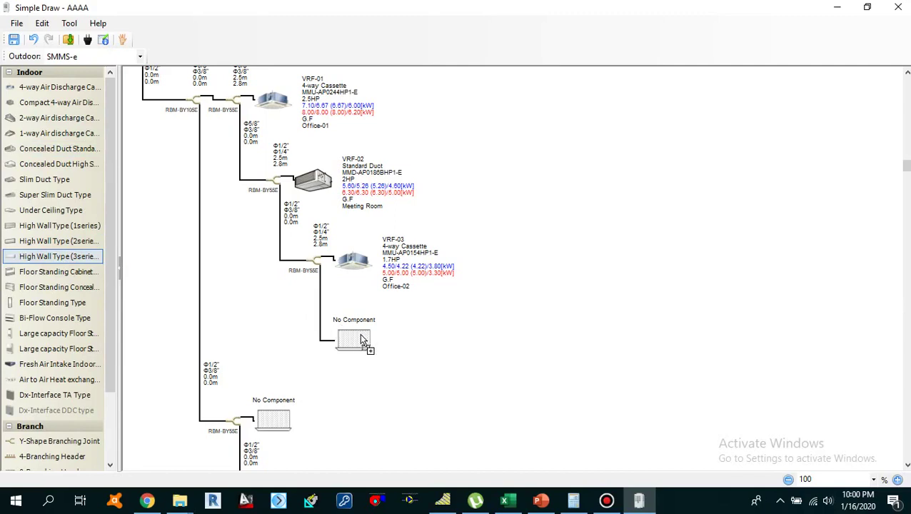
left_click_drag(362, 345, 362, 346)
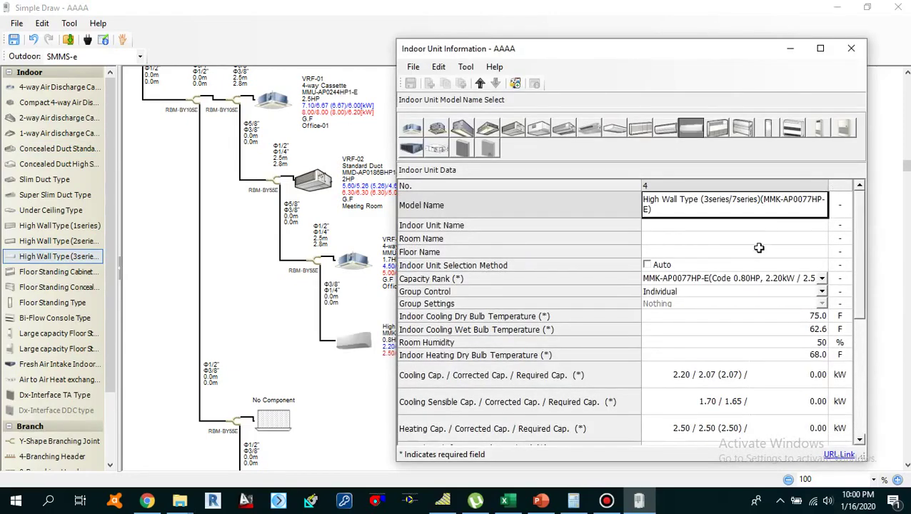
Name the unit VRF-04, in room Locker Room on floor G.F.
left_click(686, 227)
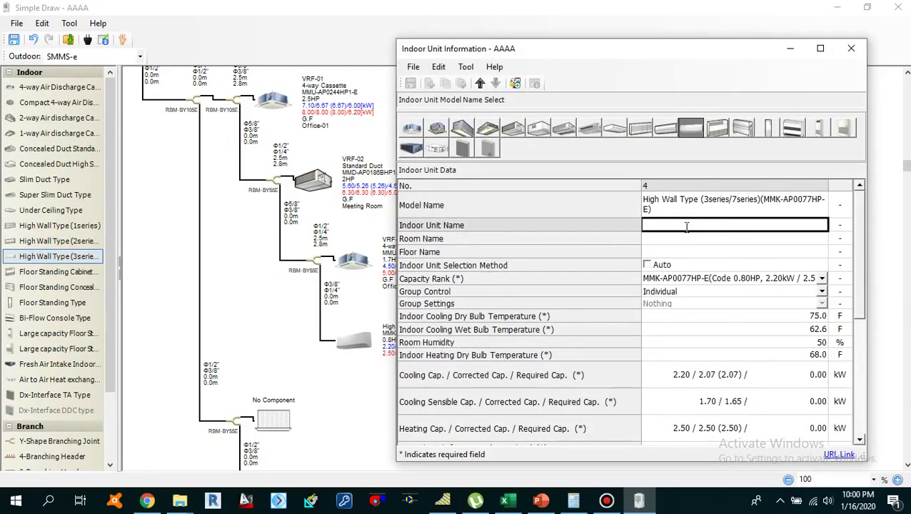
type("VRF-04")
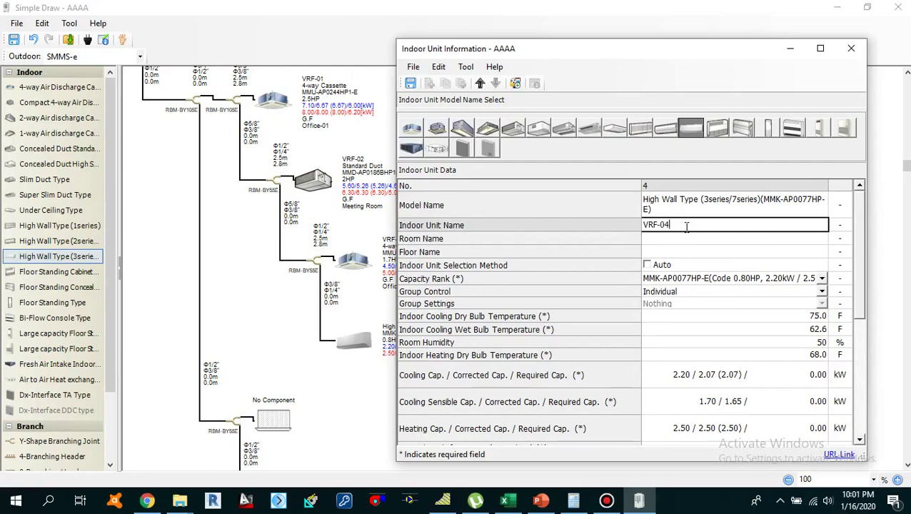
key("Return")
type("Loc")
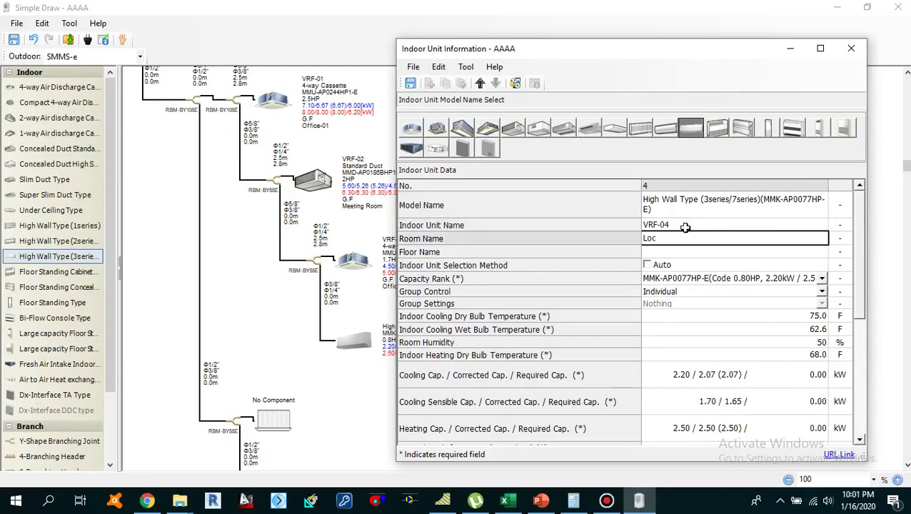
type("ker Room")
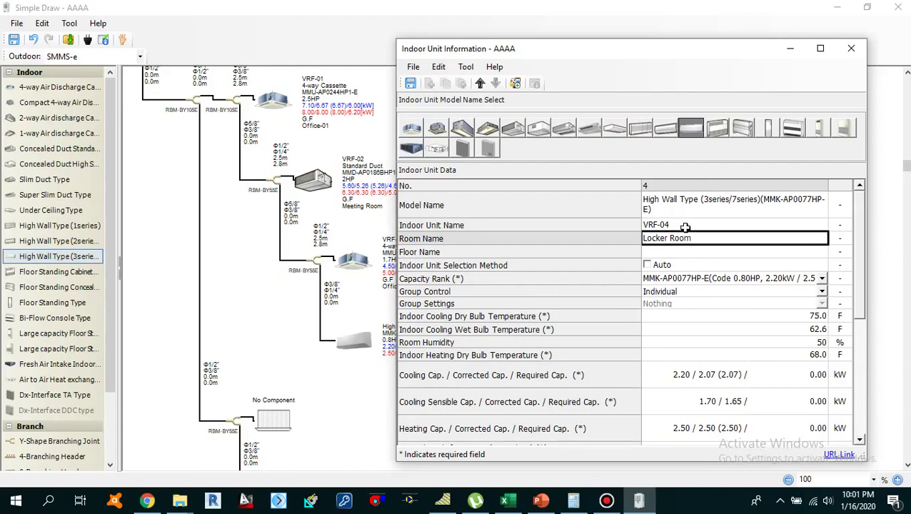
key("Return")
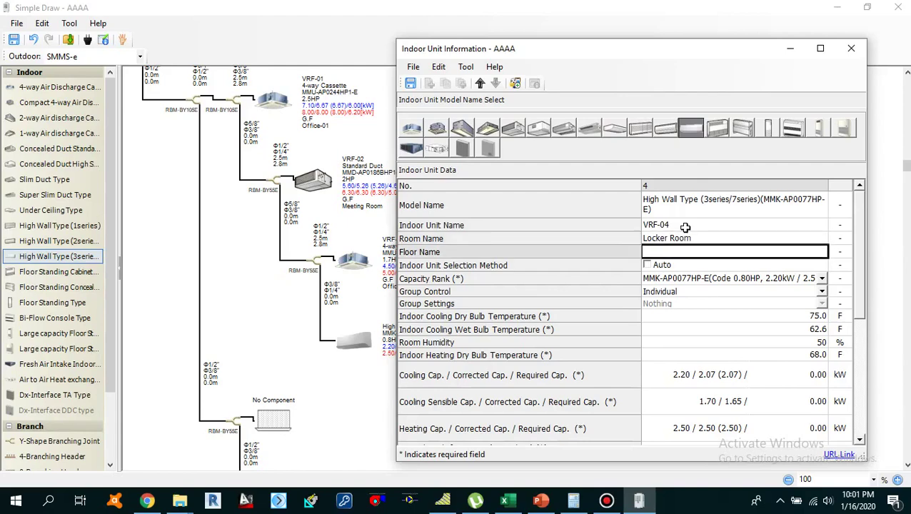
type("G.F")
Choose Auto unit selection and set the indoor heating dry bulb to 70.0 F, then switch to Excel.
left_click(648, 265)
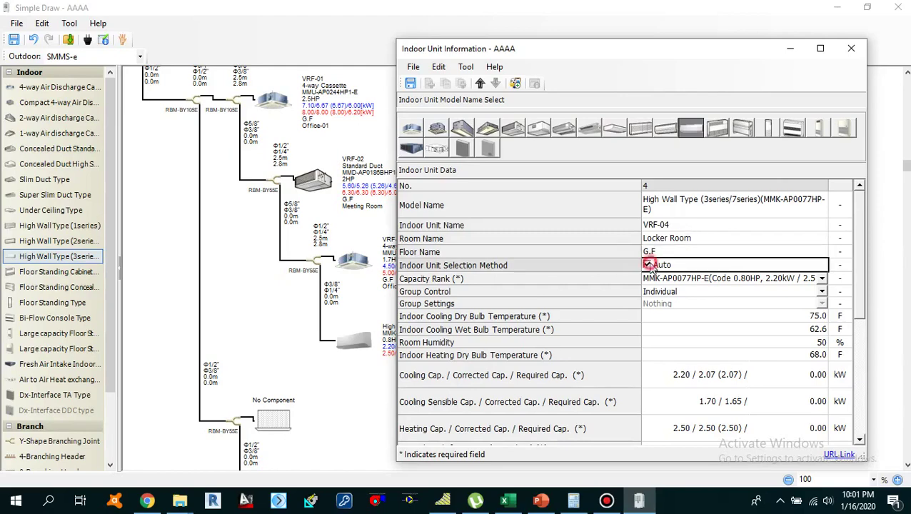
scroll(775, 345, "down", 1)
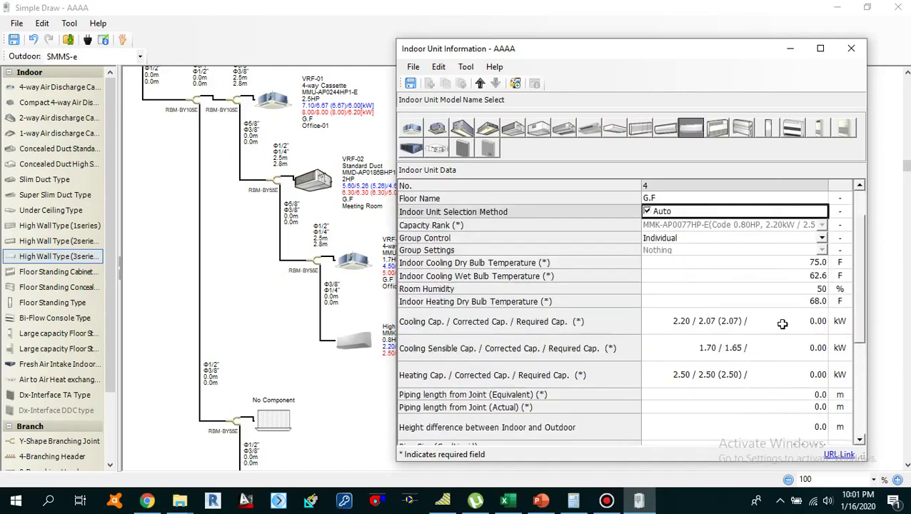
left_click(813, 302)
type("7.0")
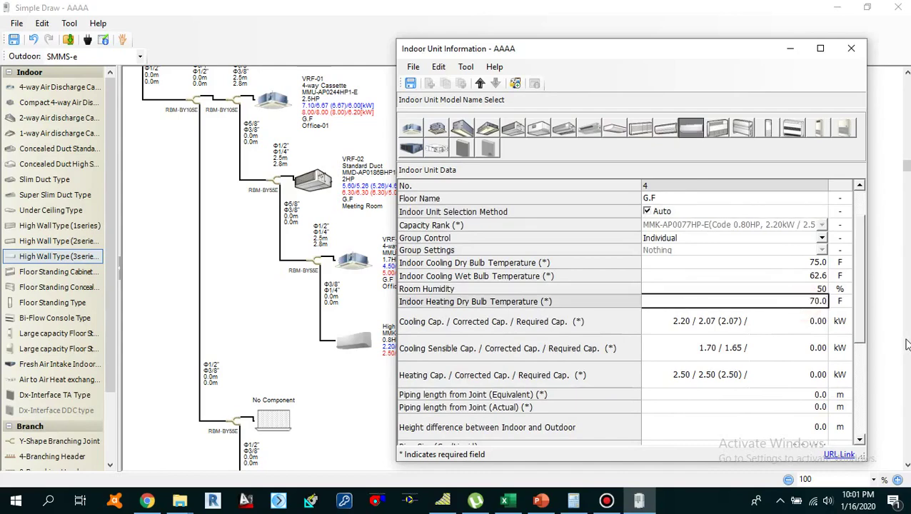
key("Return")
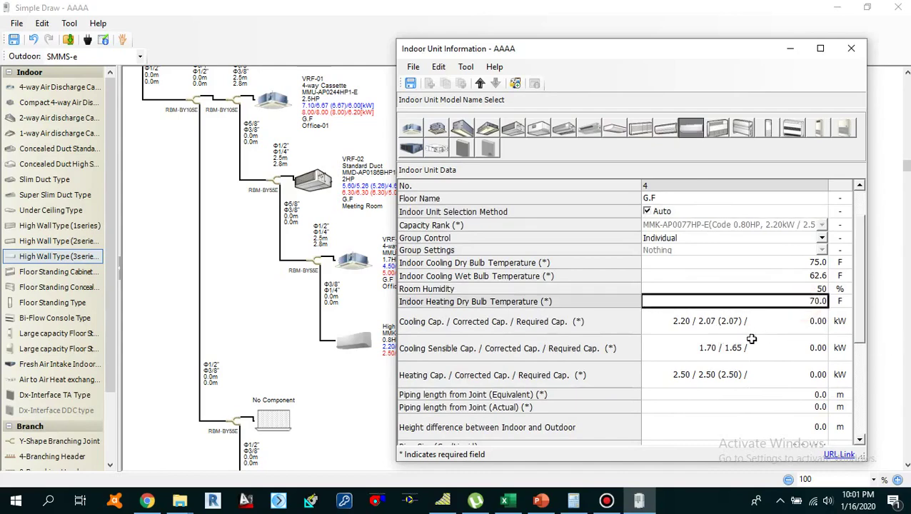
left_click(801, 319)
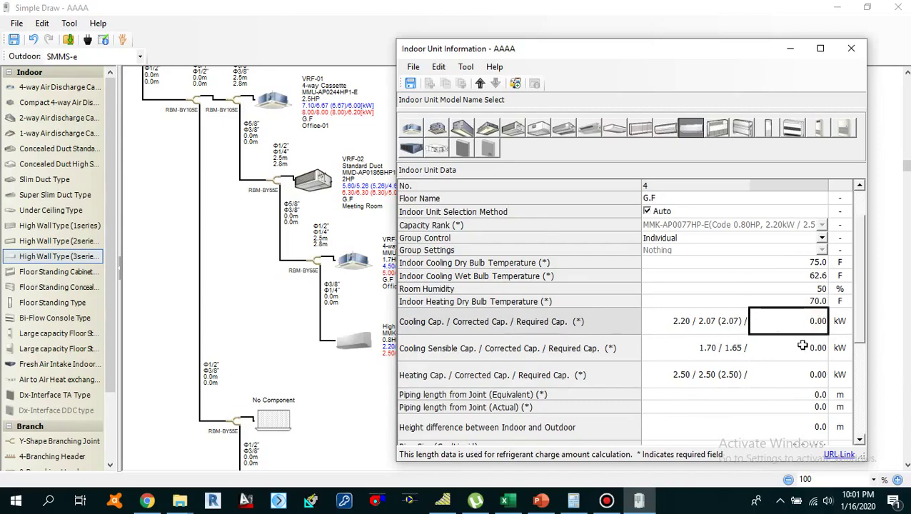
scroll(794, 340, "down", 1)
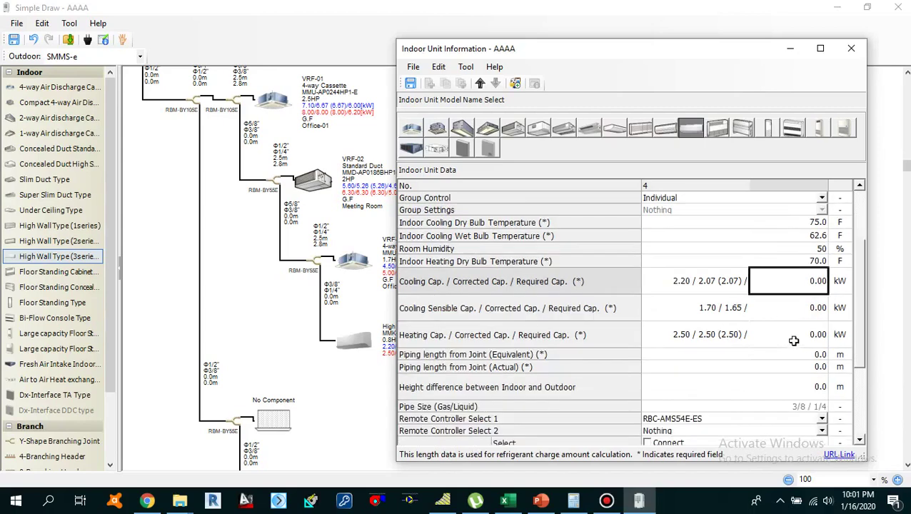
left_click(504, 501)
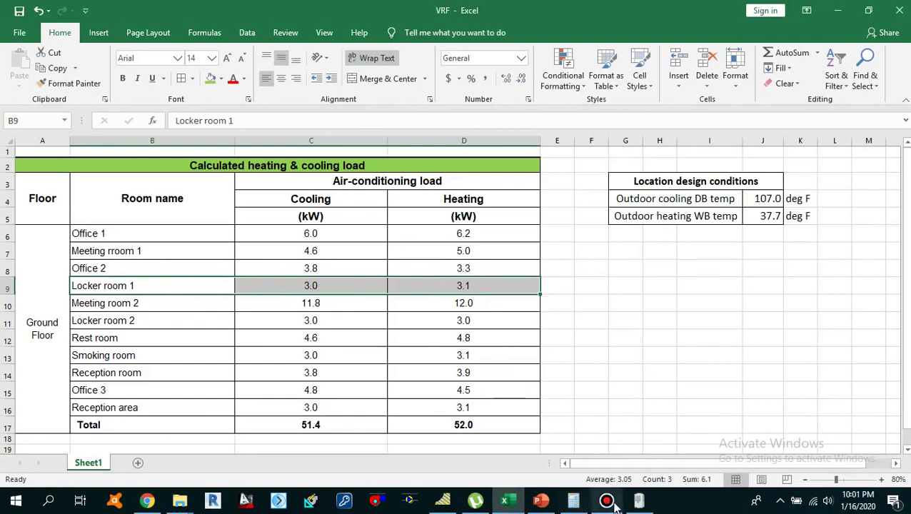
Enter indoor unit 4's required capacities: cooling 3.00 kW, sensible 2.40 kW, heating 3.10 kW.
left_click(639, 501)
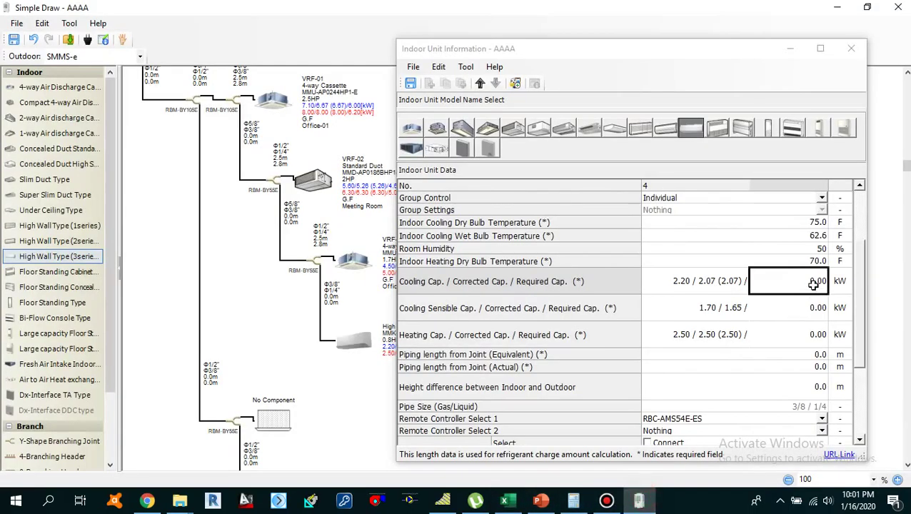
type("3")
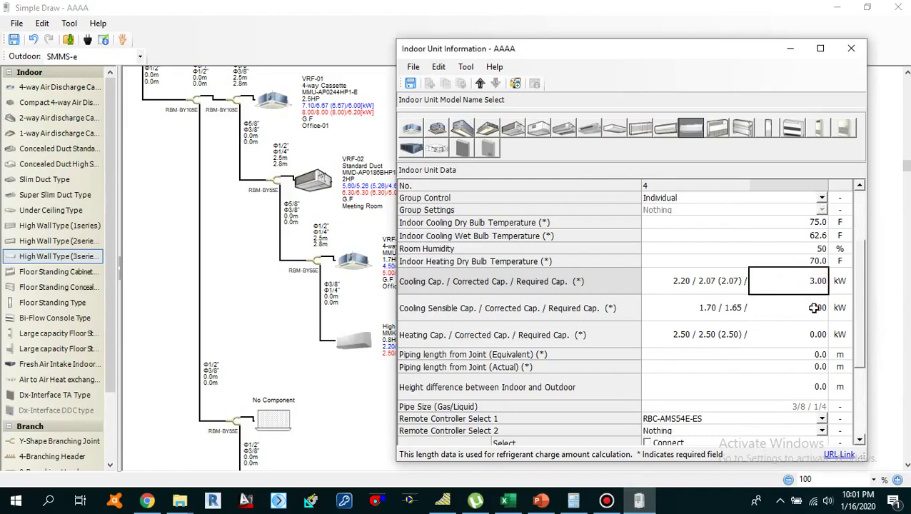
key("Return")
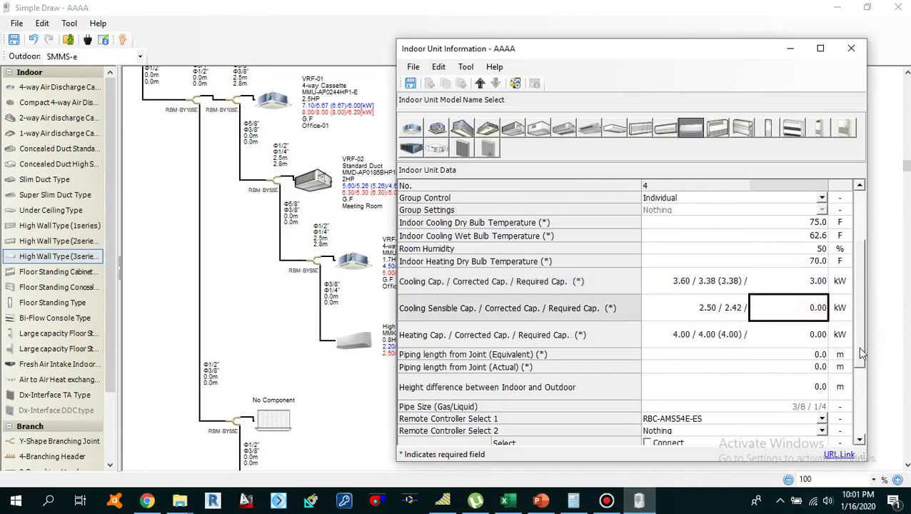
type("2.40")
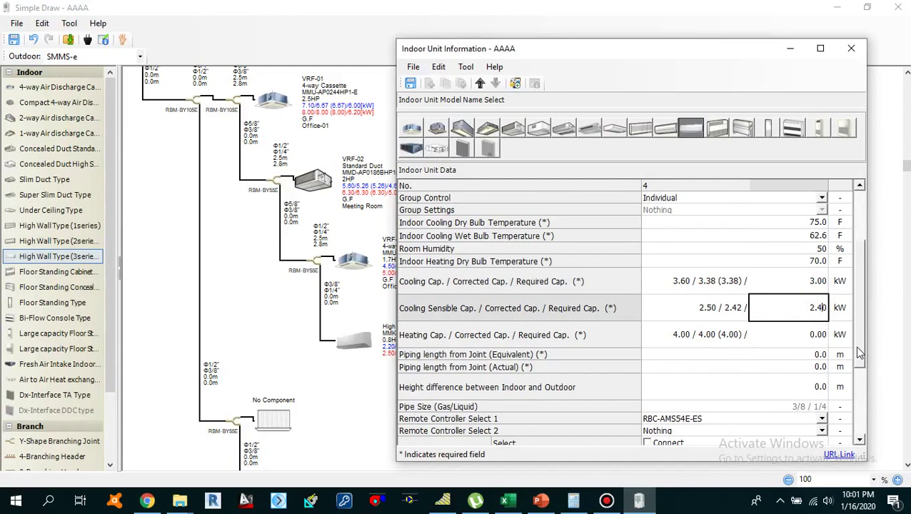
left_click(814, 336)
type("3.1")
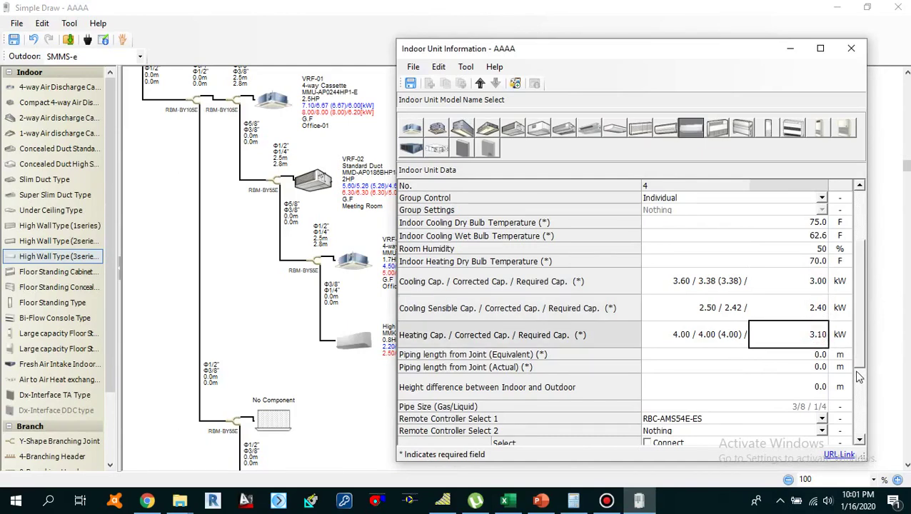
Recheck the Excel room loads and confirm the 3.00 kW required cooling capacity.
left_click(510, 503)
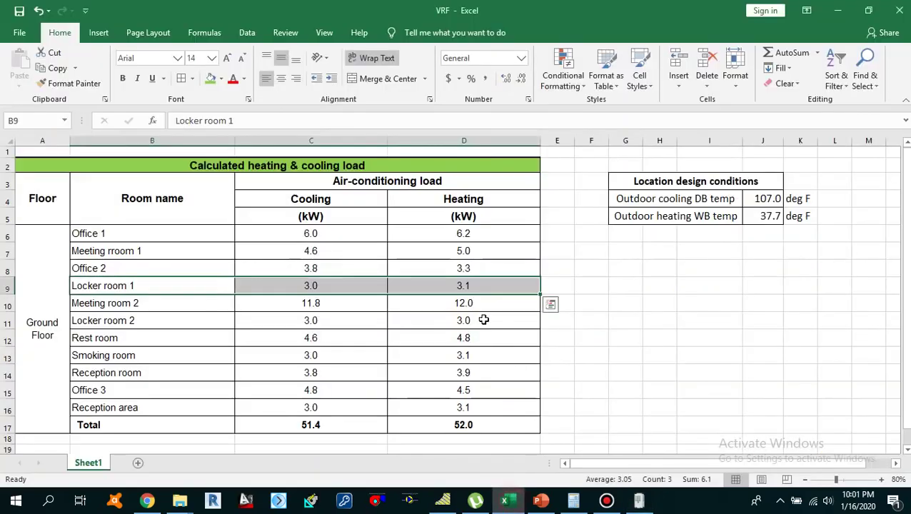
left_click(639, 502)
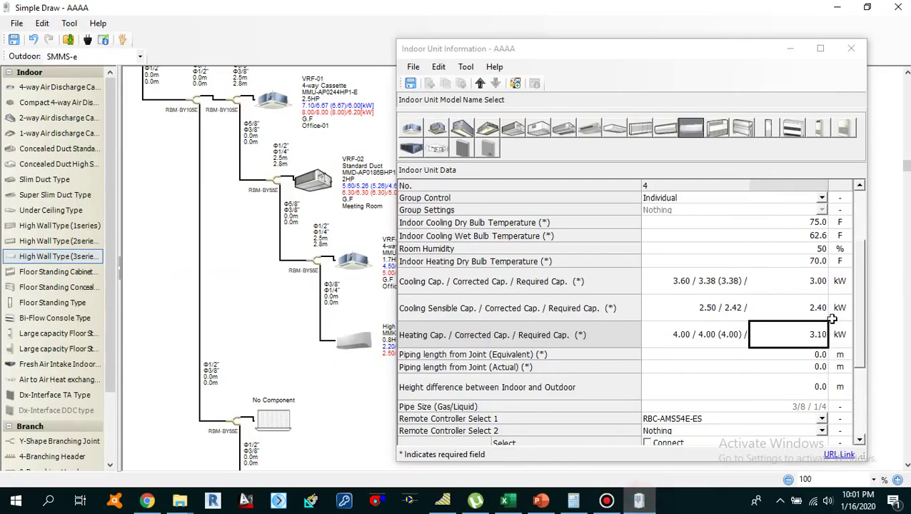
left_click(800, 286)
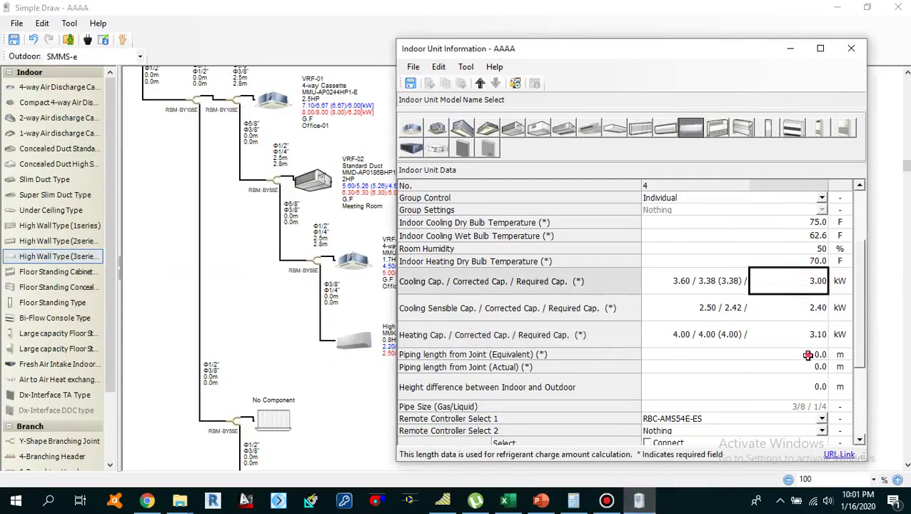
left_click(808, 354)
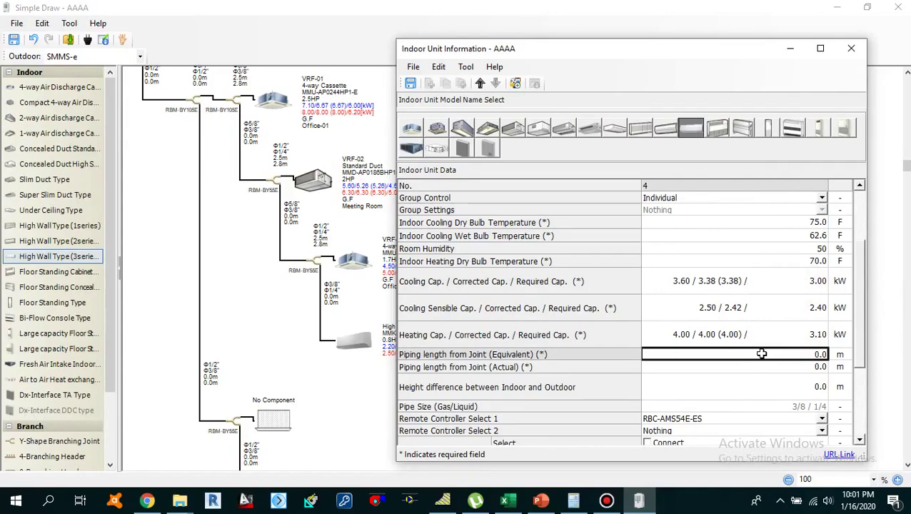
Set VRF-04 piping to 2.8 m equivalent, 2.5 m actual, with 4.5 m height difference.
type("2.0")
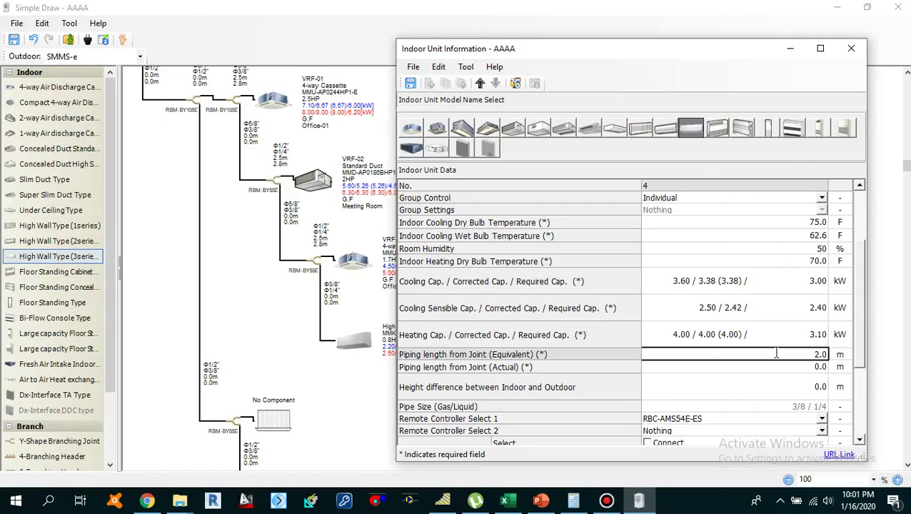
left_click(813, 367)
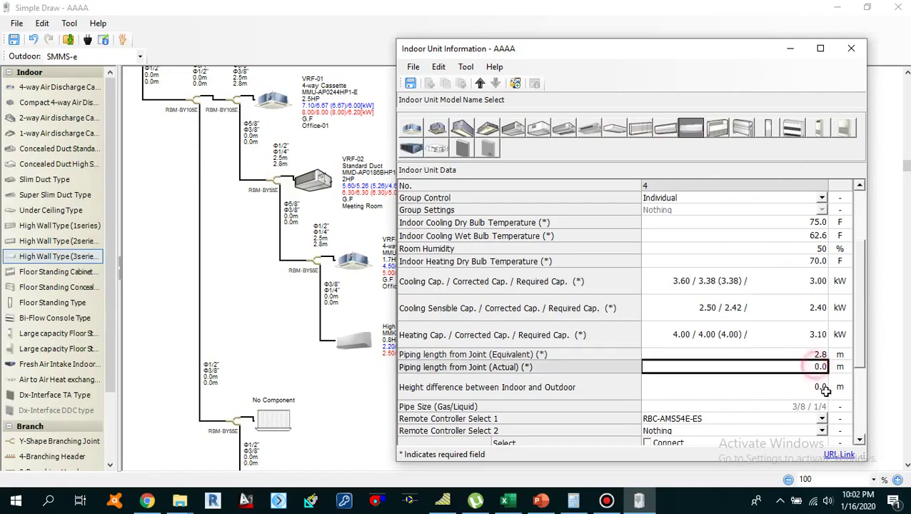
type("2.0")
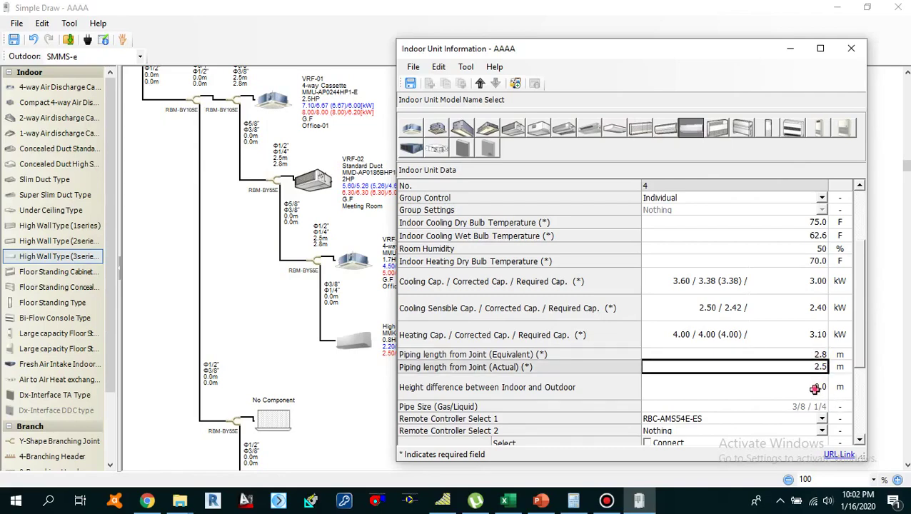
left_click(813, 388)
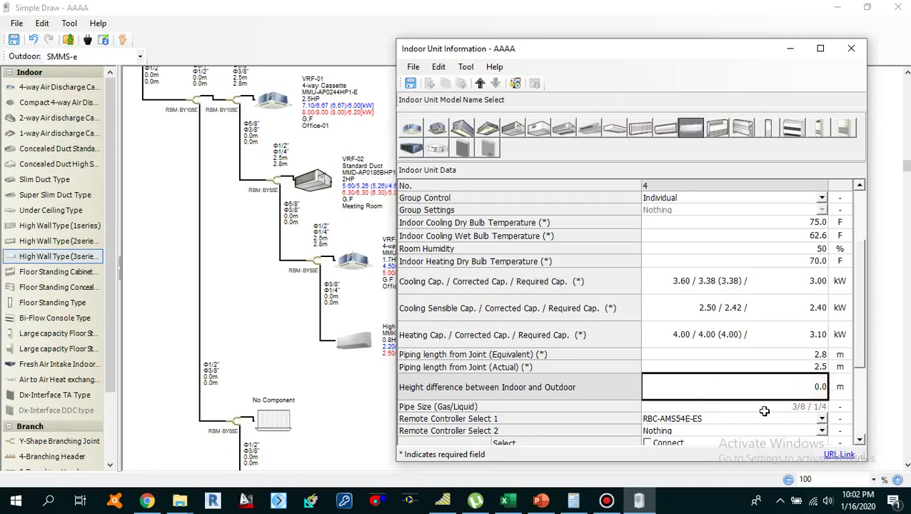
type("4.0")
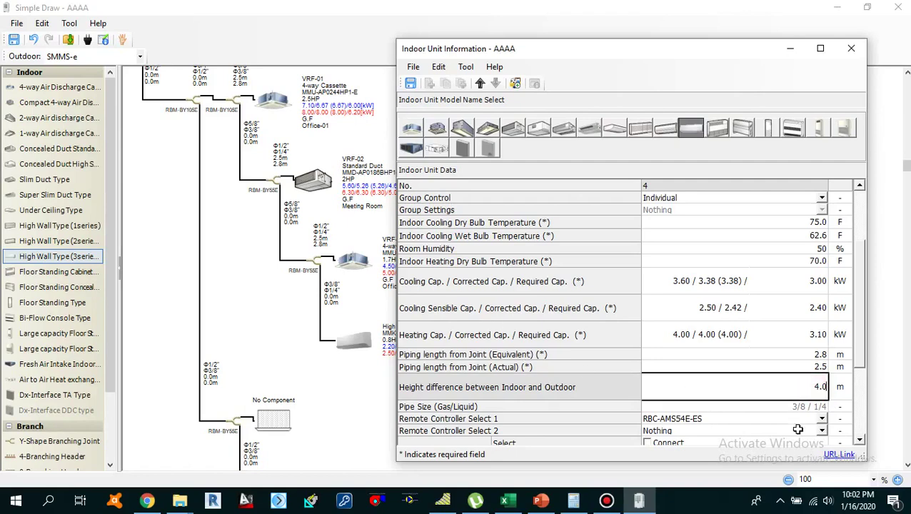
left_click(780, 366)
Rename VRF-04's room from Locker Room to Locker Room 01.
scroll(780, 365, "up", 3)
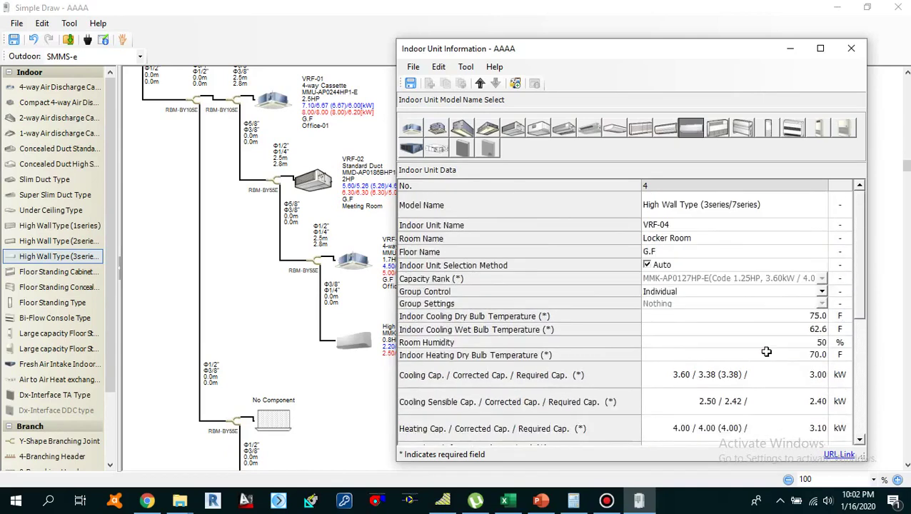
left_click(717, 240)
left_click(716, 239)
left_click(716, 239)
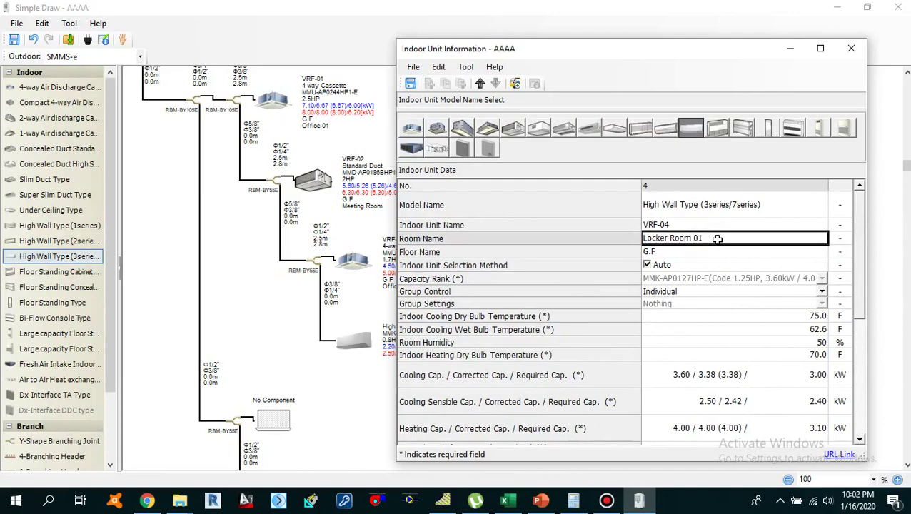
left_click(699, 227)
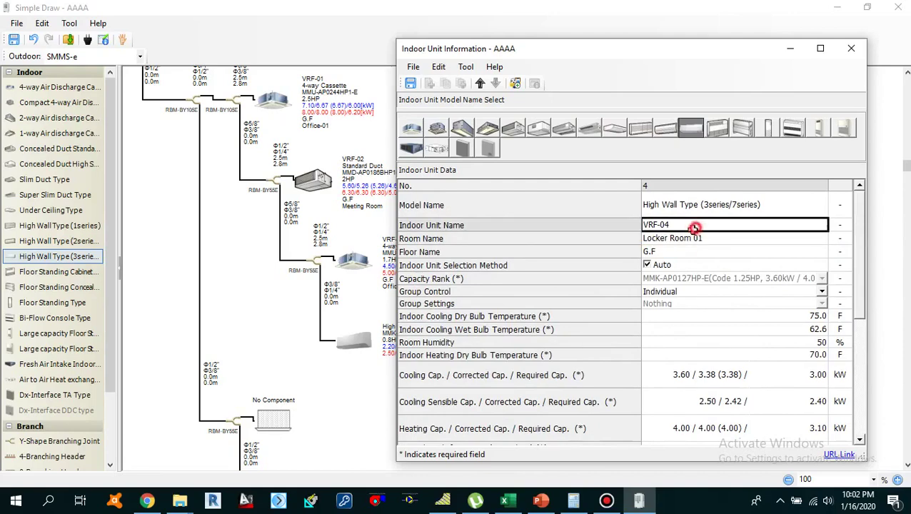
Compare against the Excel load sheet, save the unit data and close the unit window.
left_click(506, 501)
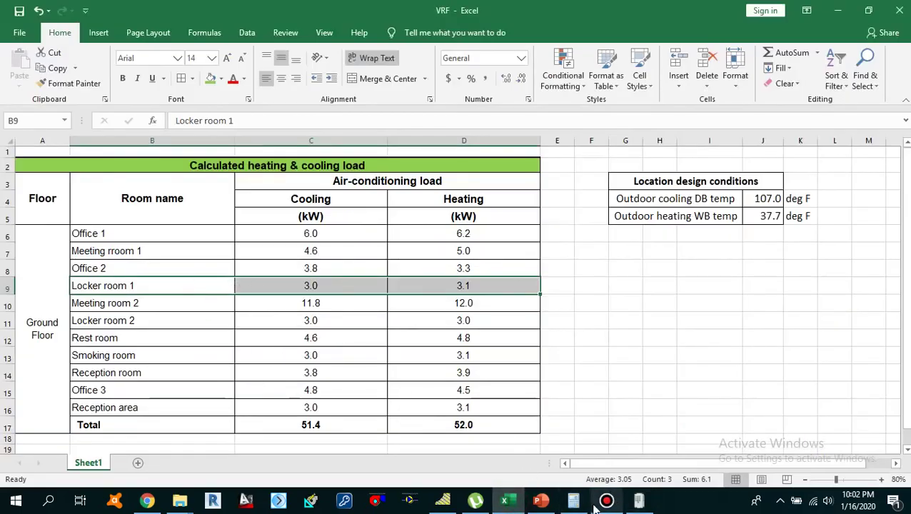
left_click(639, 501)
scroll(744, 365, "down", 5)
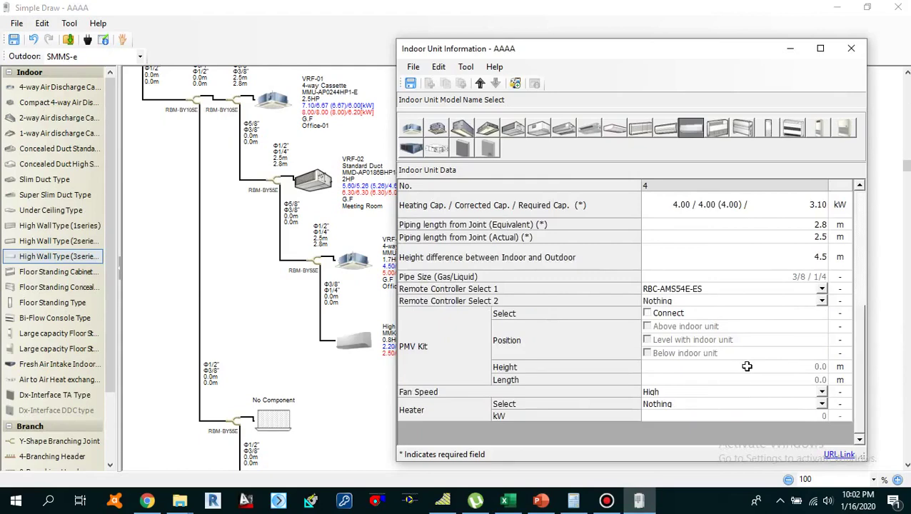
scroll(747, 368, "up", 6)
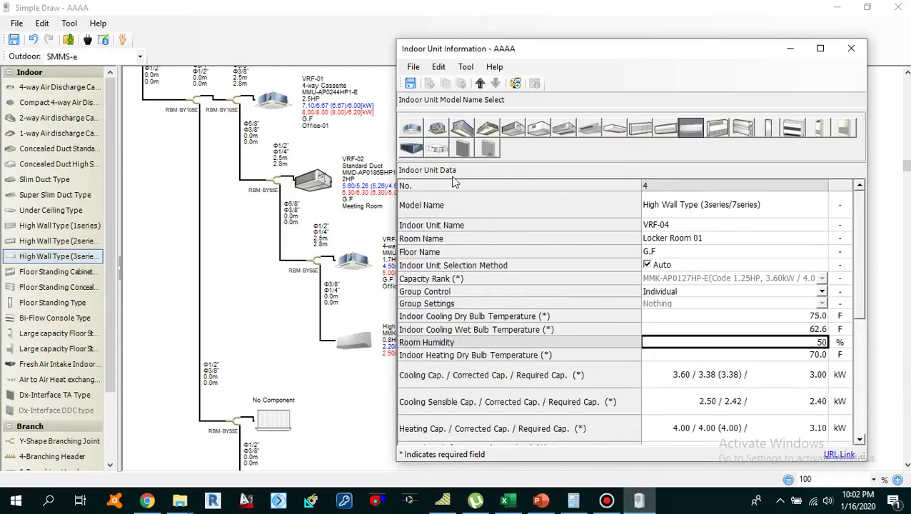
left_click(411, 83)
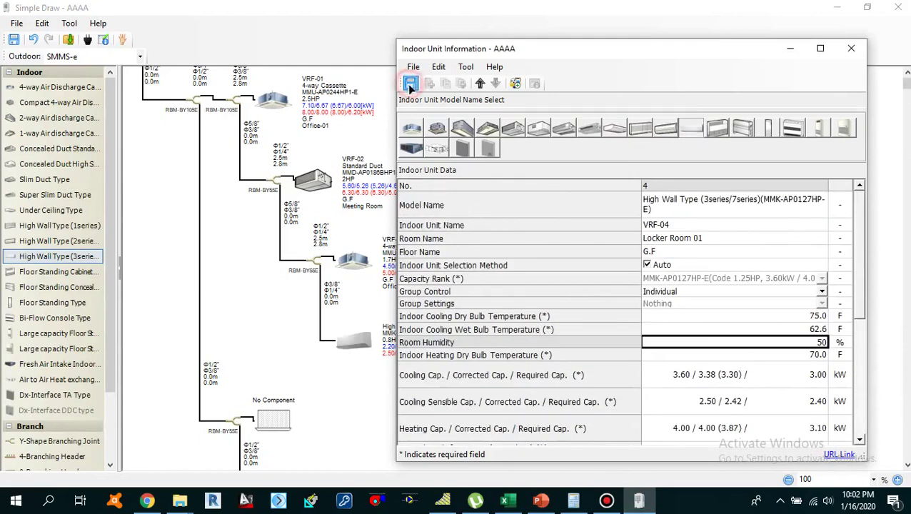
left_click(847, 51)
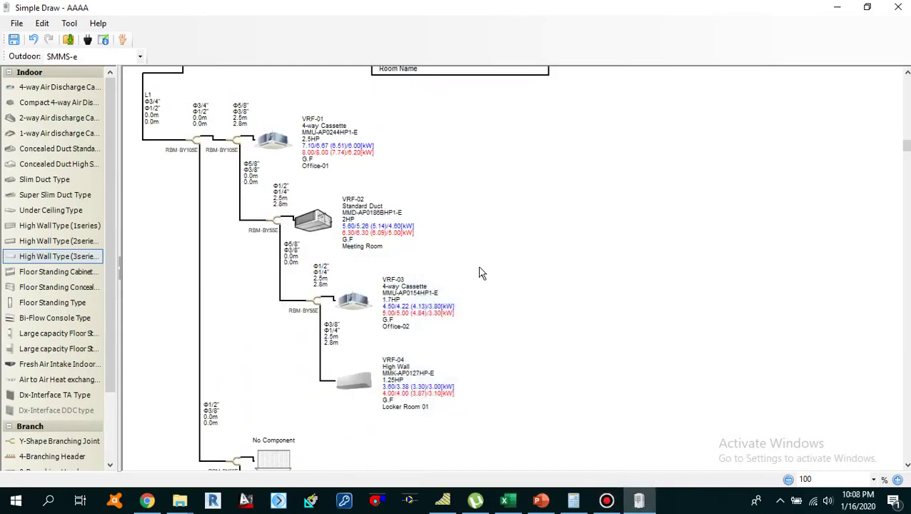
left_click(480, 268)
scroll(471, 307, "down", 1)
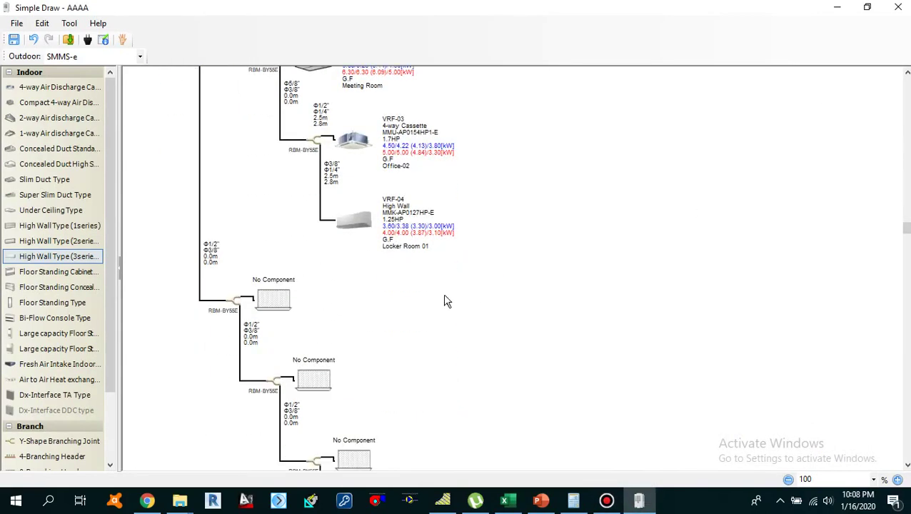
scroll(282, 325, "down", 1)
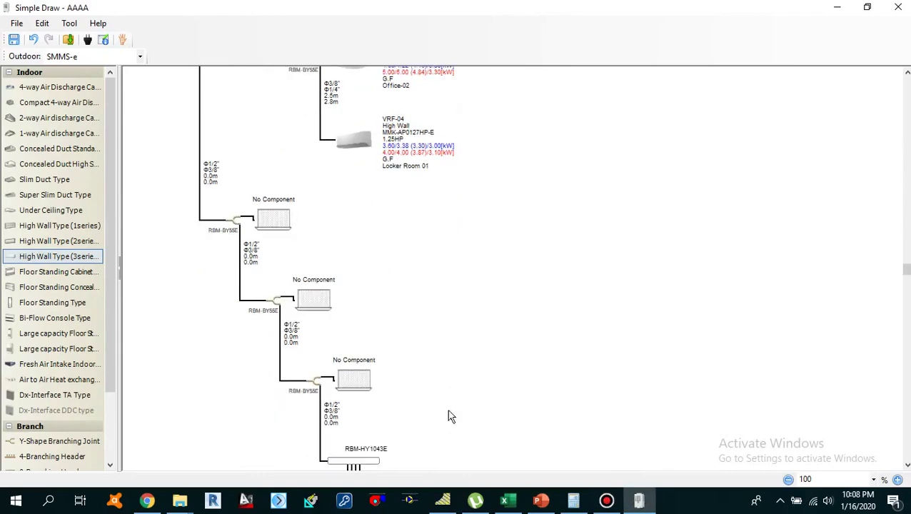
left_click(507, 500)
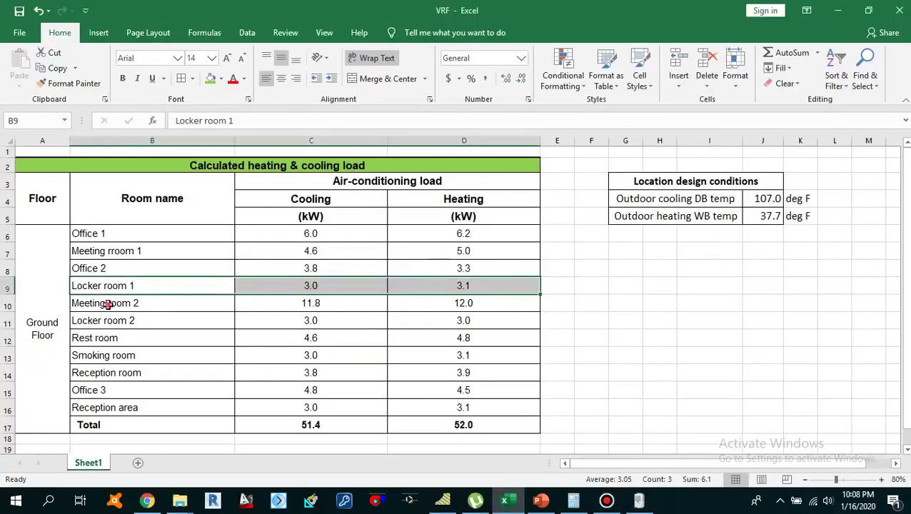
left_click_drag(107, 305, 470, 314)
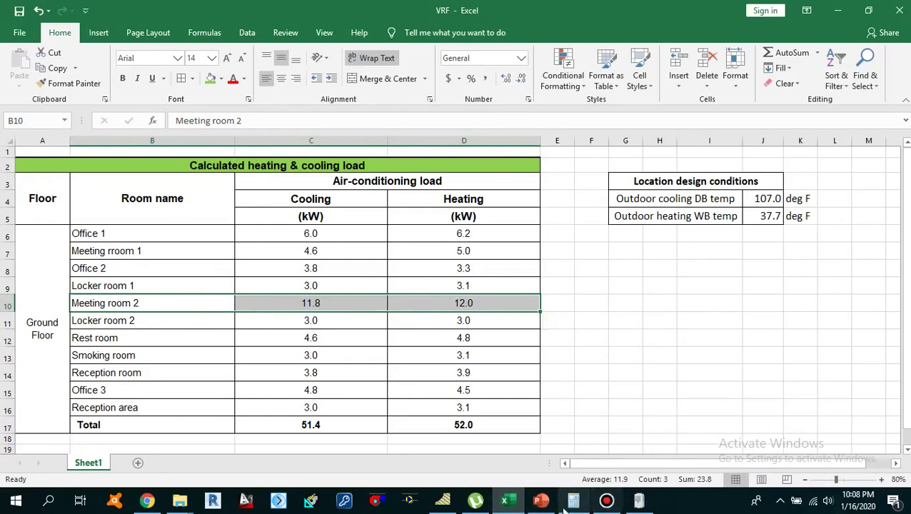
left_click(639, 500)
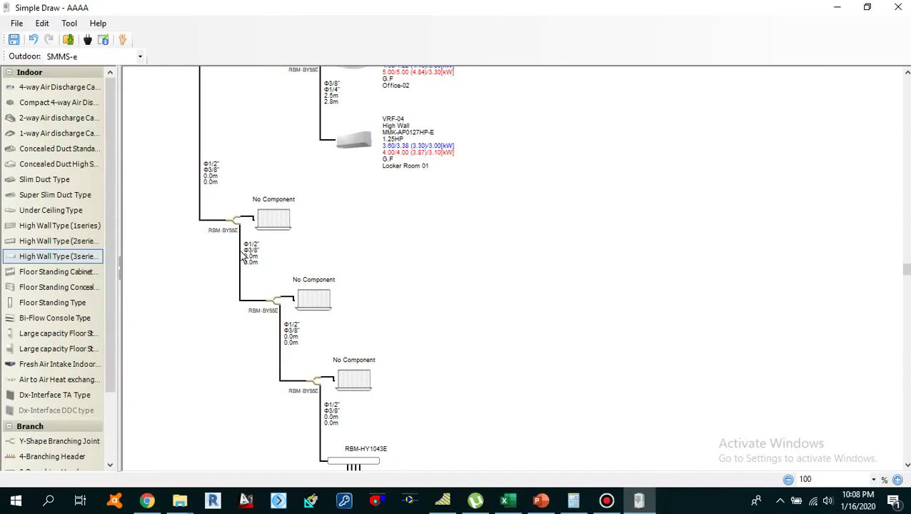
scroll(401, 252, "up", 3)
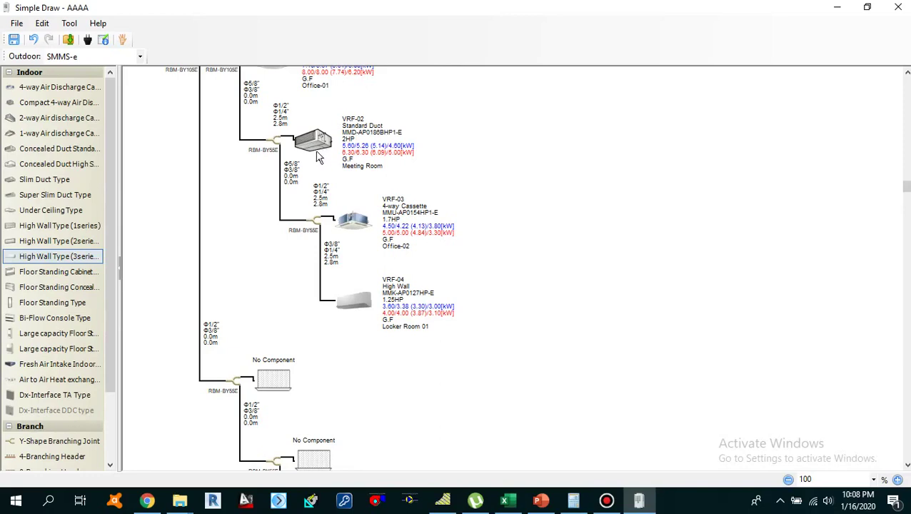
Append '01' to VRF-02's room name to make Meeting Room 01, saving when closing.
double_click(320, 147)
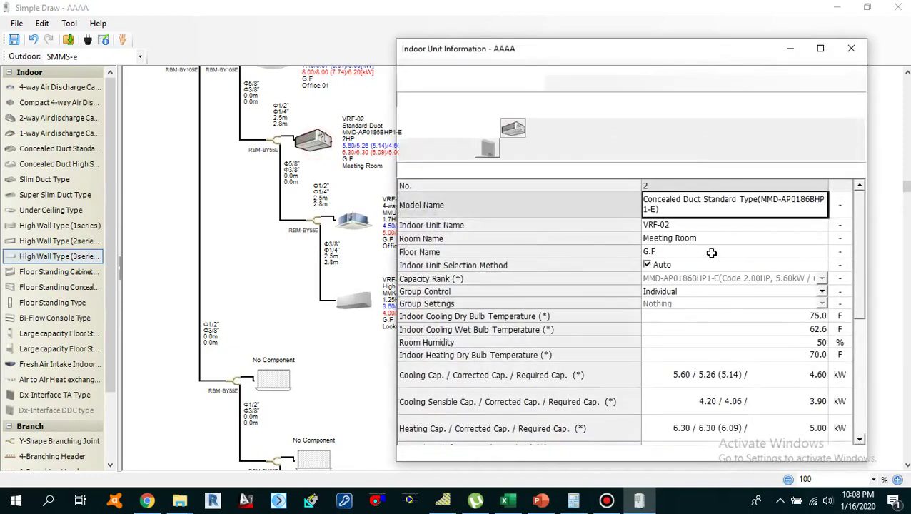
left_click(708, 242)
left_click(710, 242)
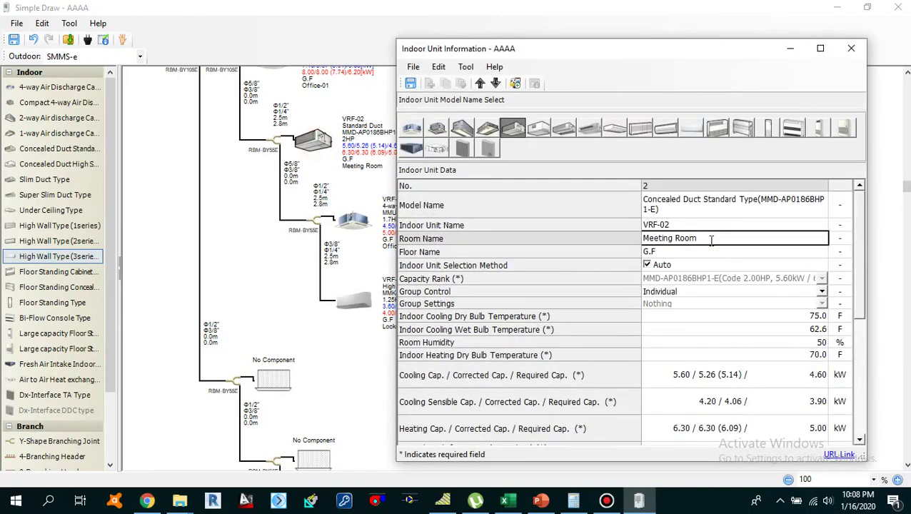
type("01")
left_click(851, 48)
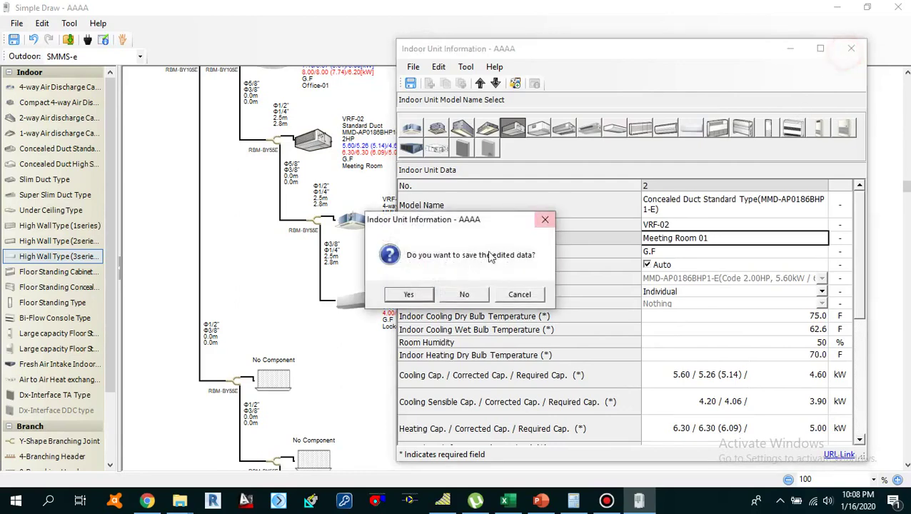
left_click(411, 299)
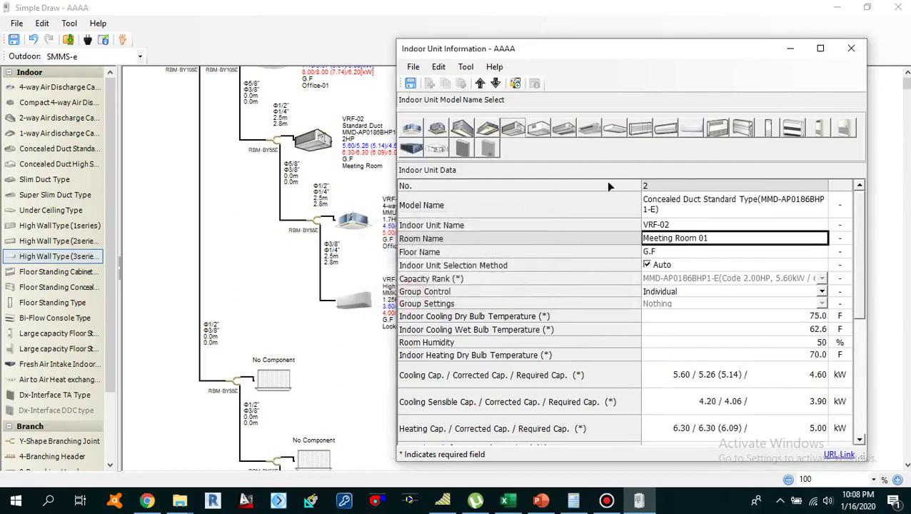
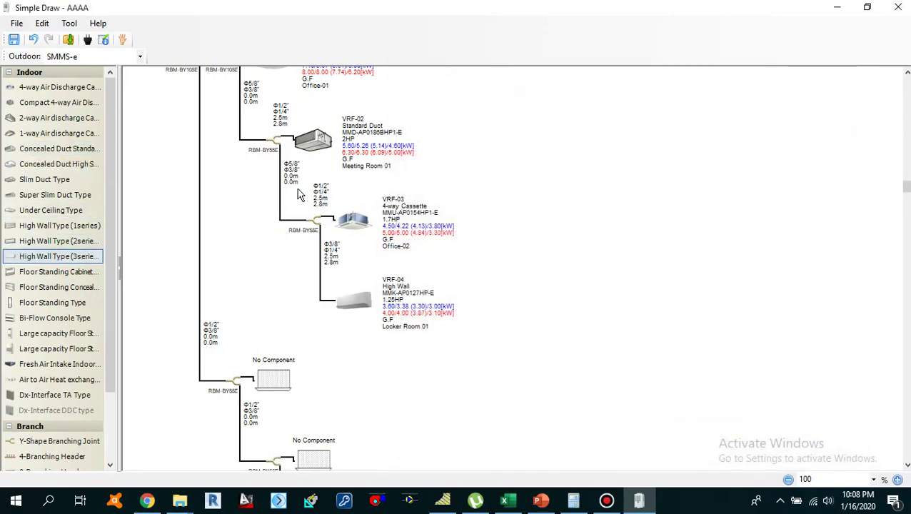
Cut the VRF-02 2HP standard duct unit and paste it into the first empty No Component slot.
right_click(318, 145)
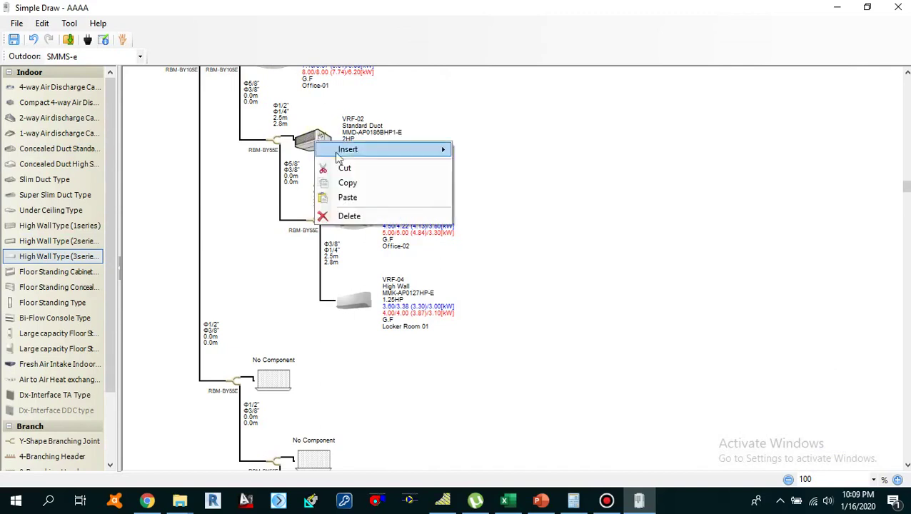
left_click(347, 181)
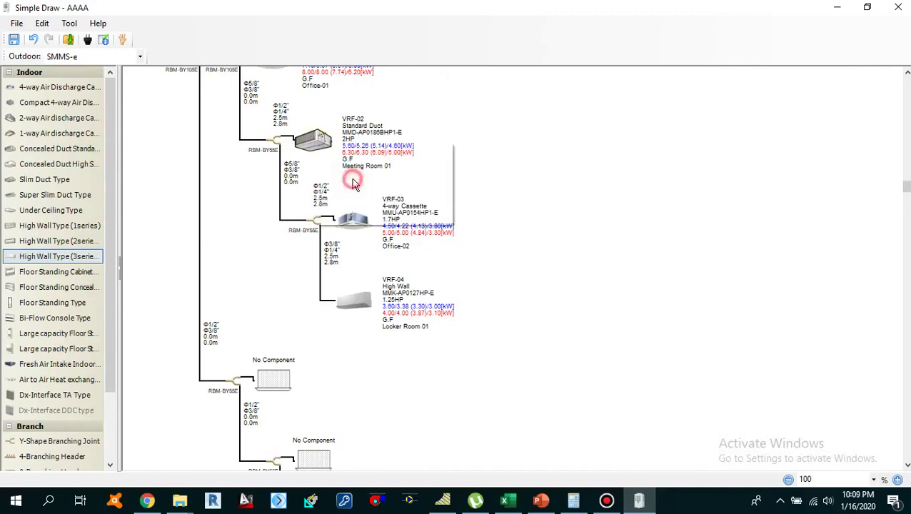
right_click(270, 377)
left_click(332, 434)
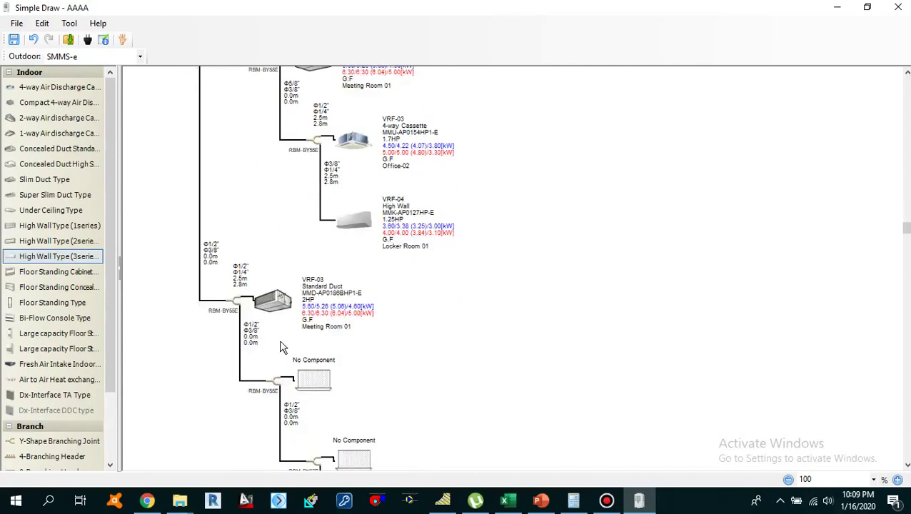
scroll(282, 329, "down", 1)
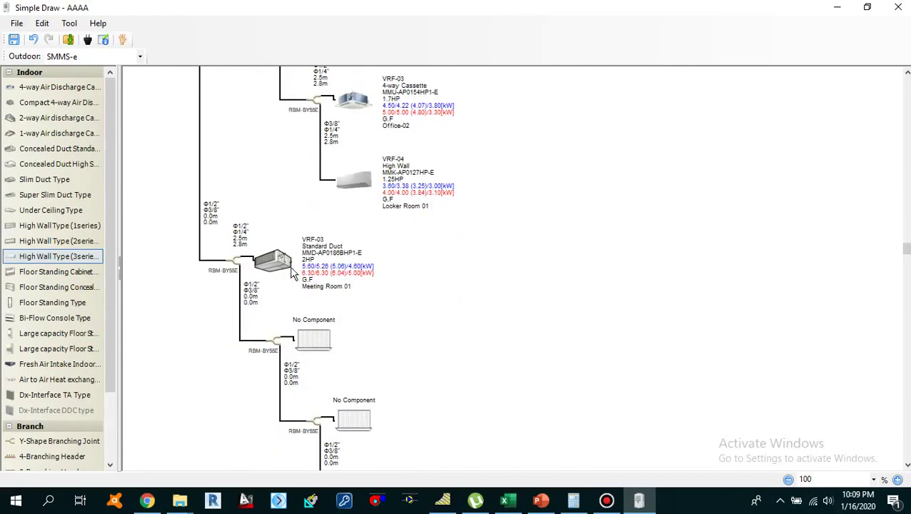
Rename the newly placed duct unit from VRF-03 to VRF-05.
double_click(277, 264)
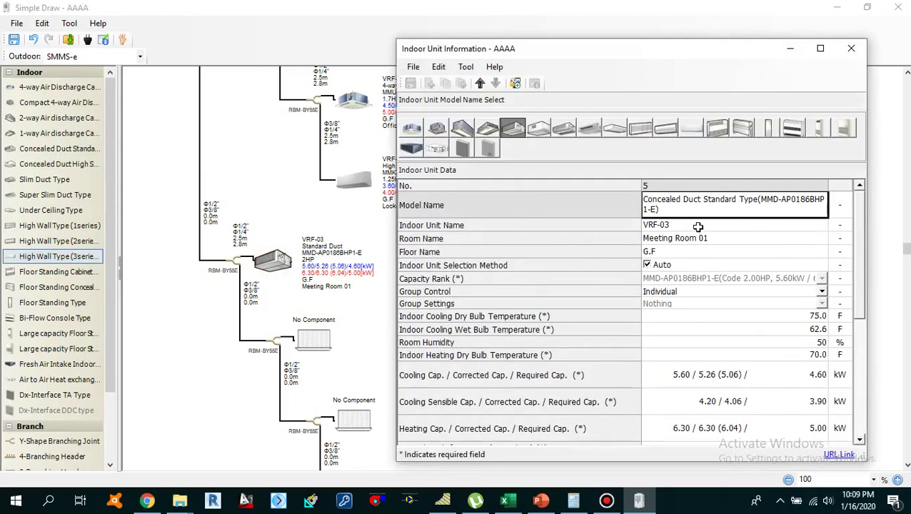
left_click(698, 227)
left_click(698, 227)
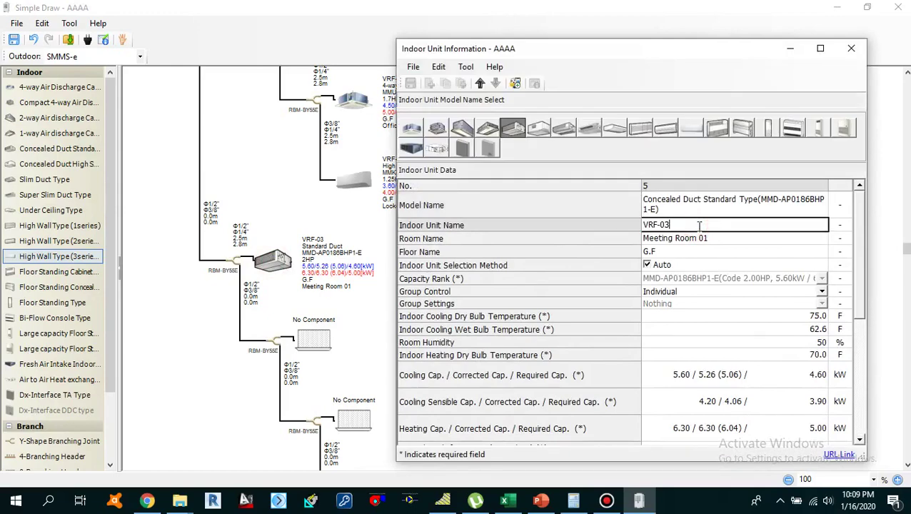
key("BackSpace")
type("5")
key("Return")
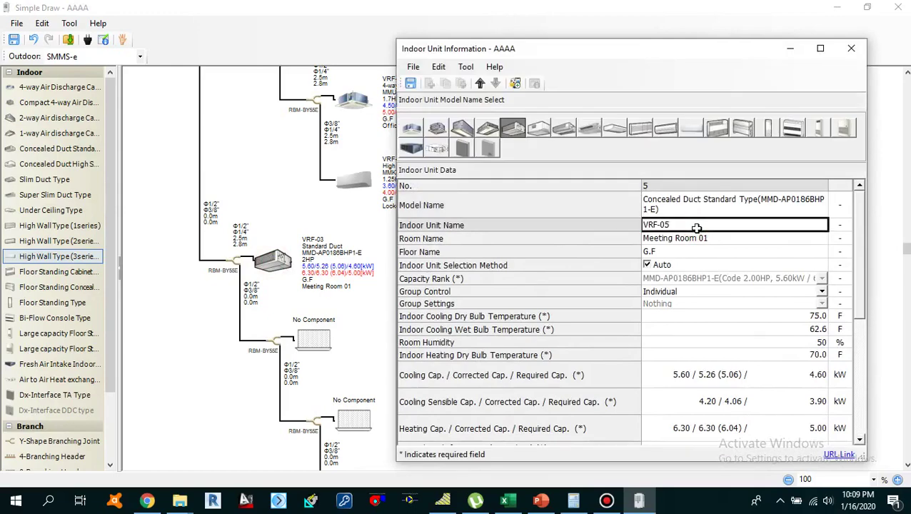
Change the unit's room name to Meeting Room 02.
left_click(701, 238)
left_click(700, 239)
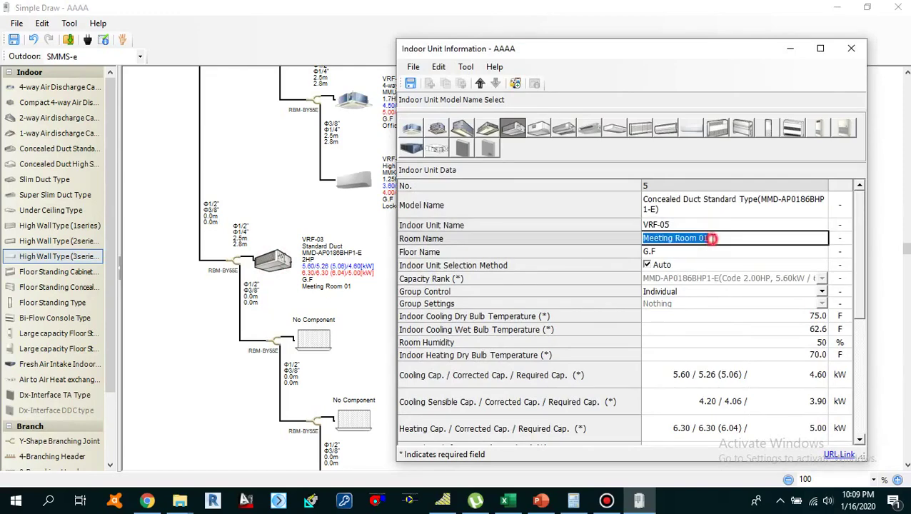
left_click(721, 239)
key("BackSpace")
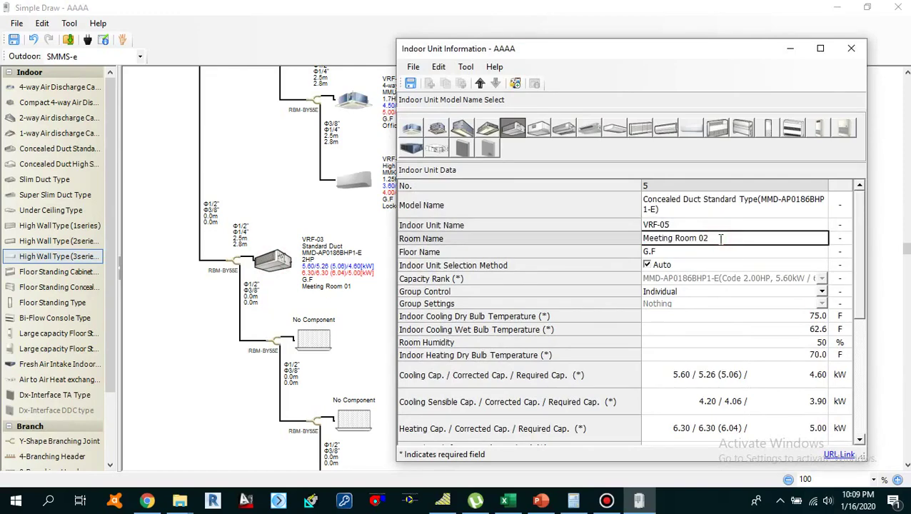
left_click(683, 252)
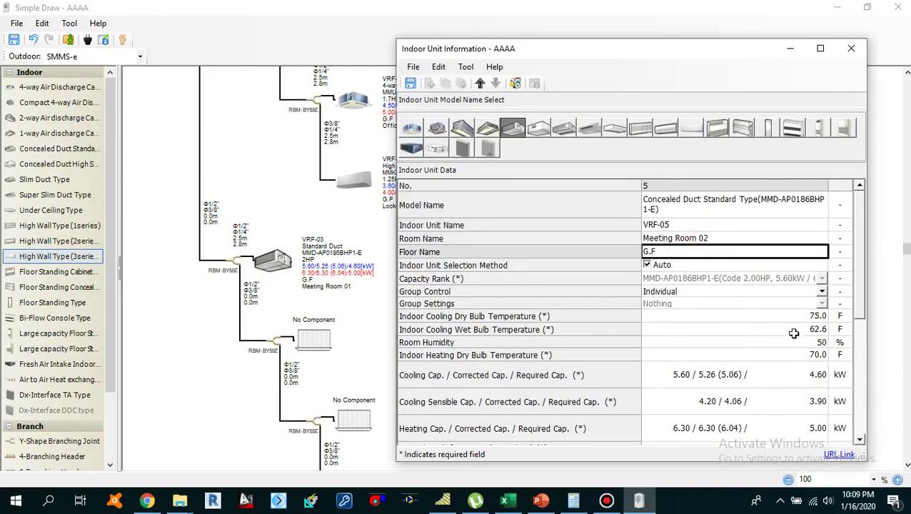
scroll(809, 346, "down", 1)
scroll(810, 348, "down", 1)
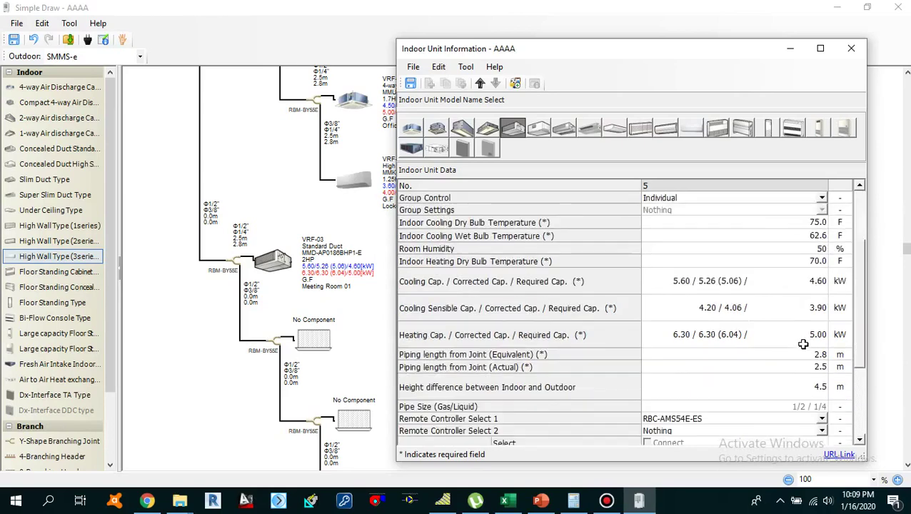
left_click(807, 283)
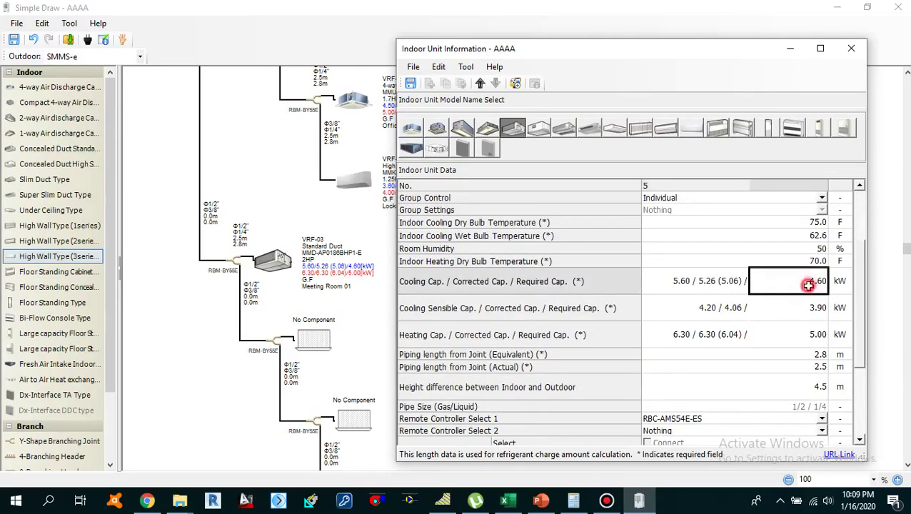
Look up the Meeting room 2 cooling and heating loads in the load spreadsheet.
left_click(506, 500)
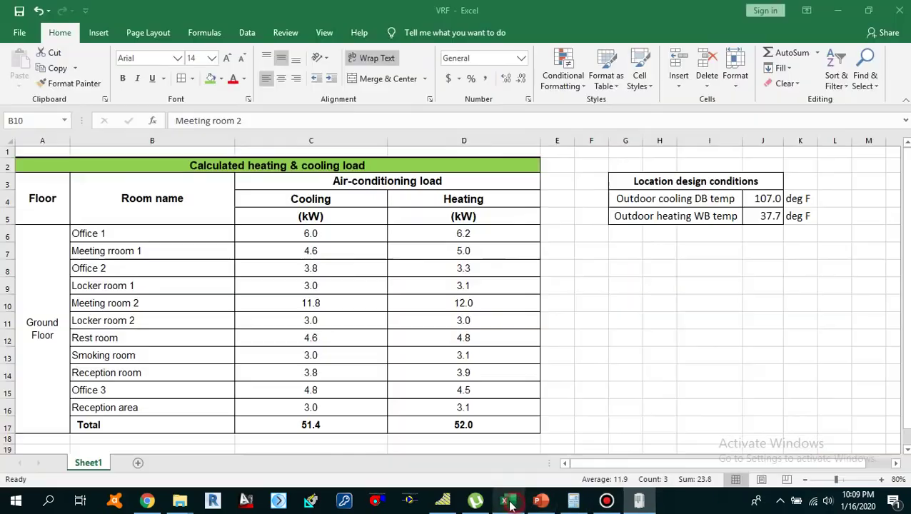
left_click(293, 306)
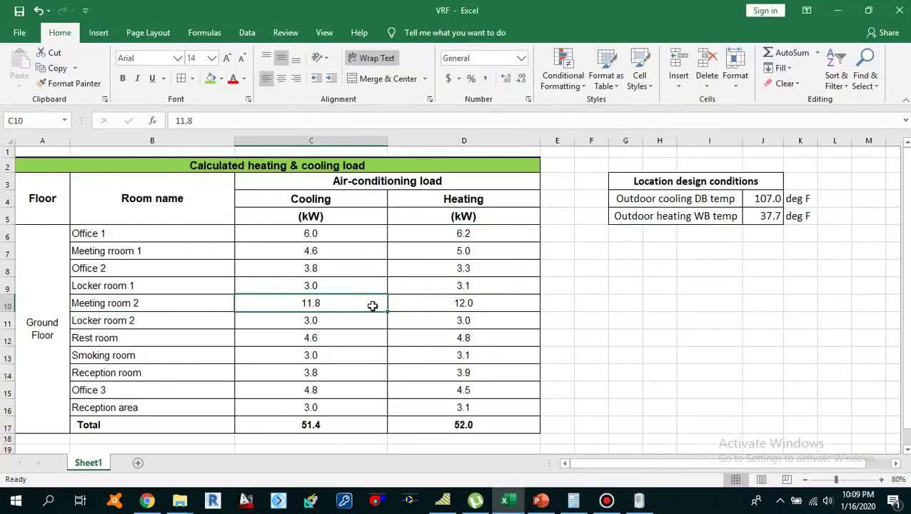
left_click_drag(372, 306, 466, 307)
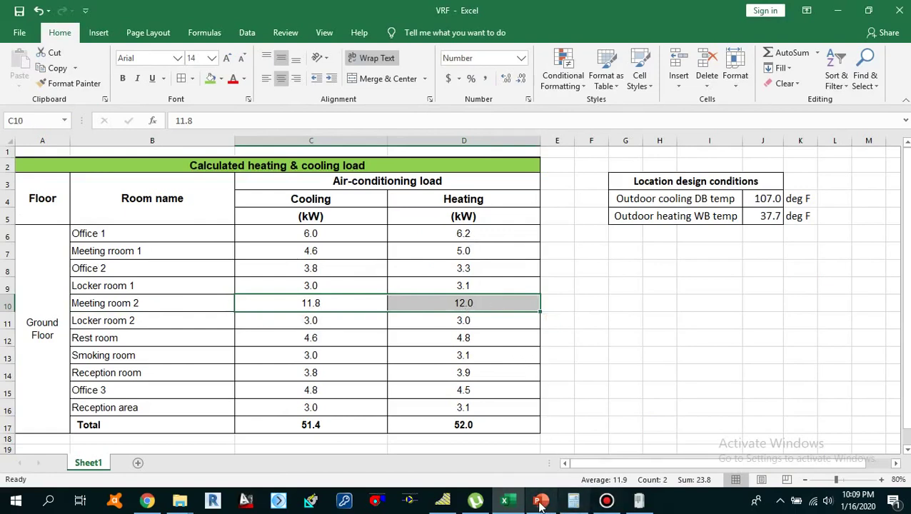
left_click(639, 500)
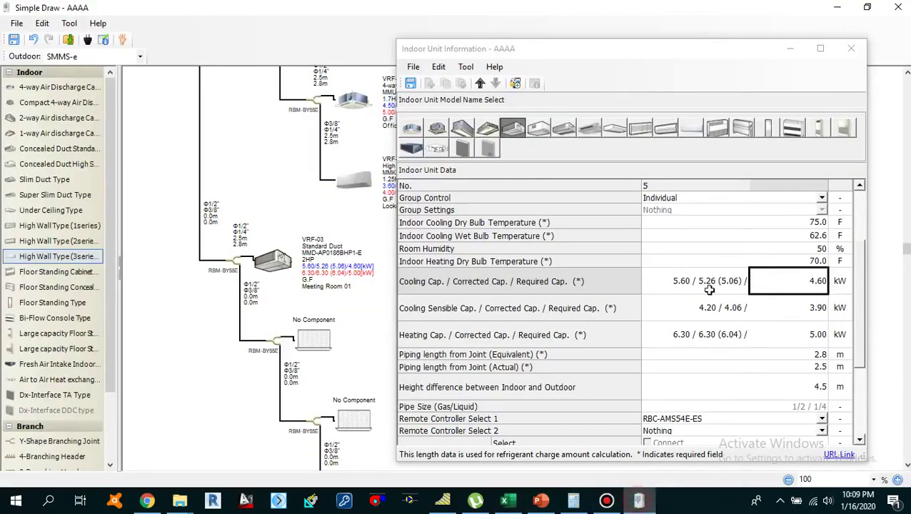
Enter 11.80 kW required cooling and 10.20 kW required sensible capacity for VRF-05.
left_click(814, 280)
type("11.00")
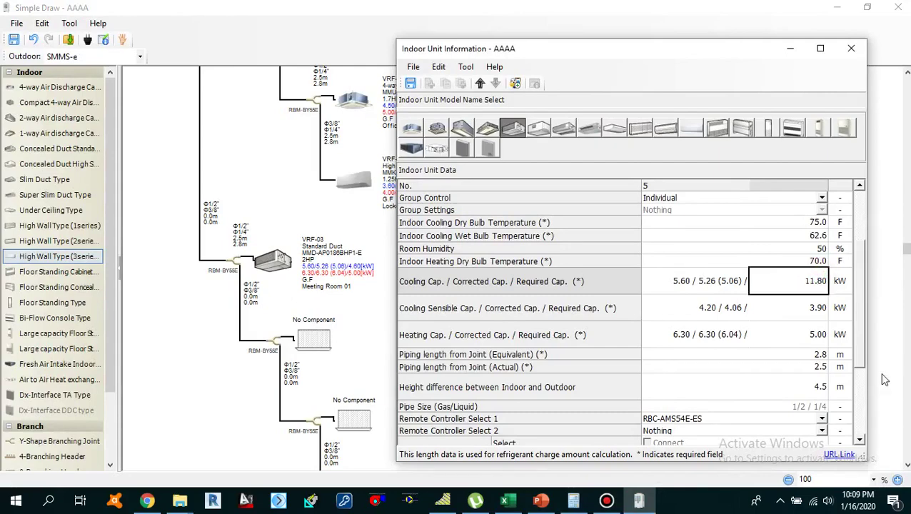
key("Return")
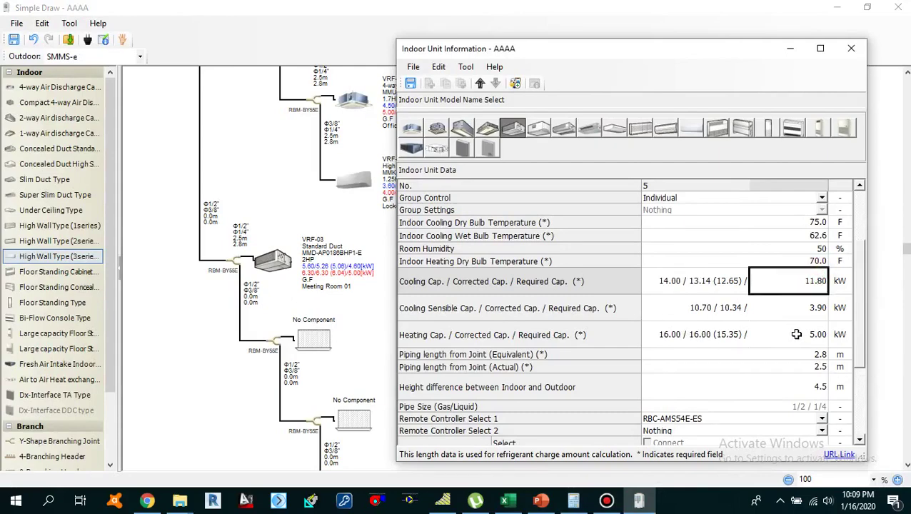
left_click(804, 309)
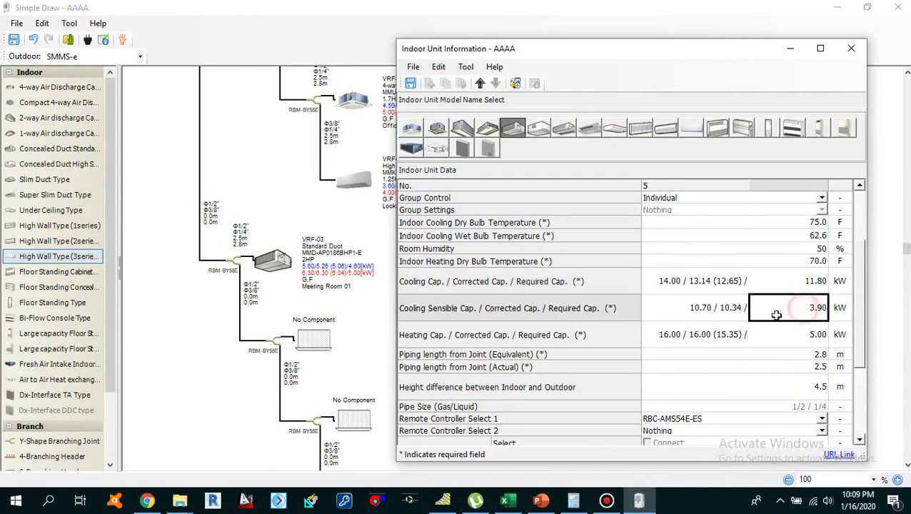
type("1.00")
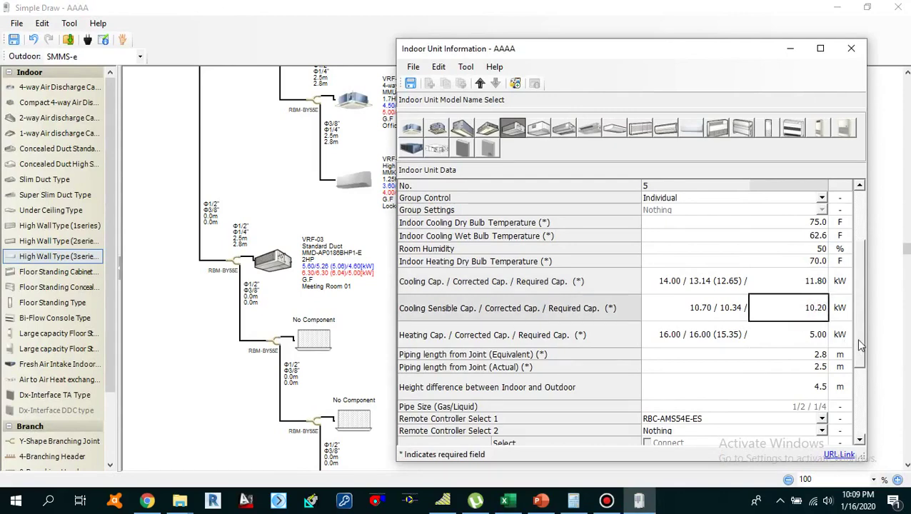
left_click(809, 331)
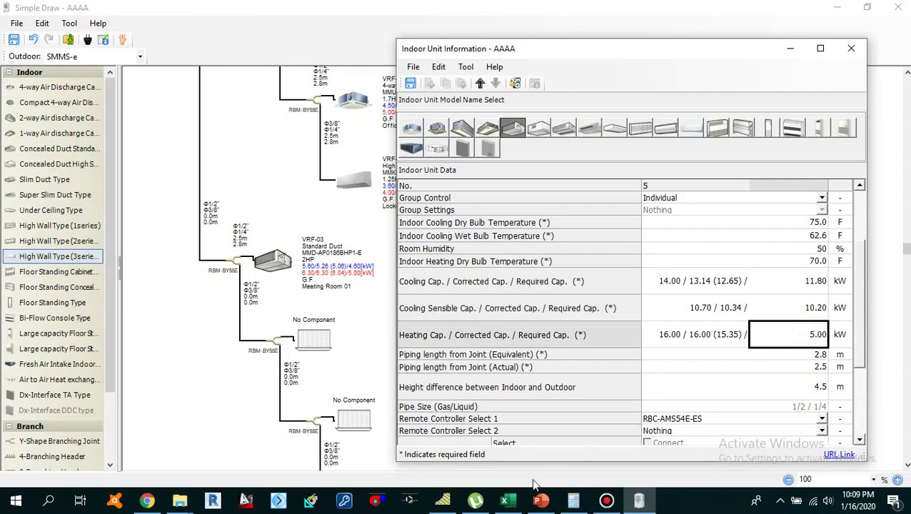
Set VRF-05's required heating capacity to 12.00 kW, upsizing it to 5 HP.
left_click(508, 500)
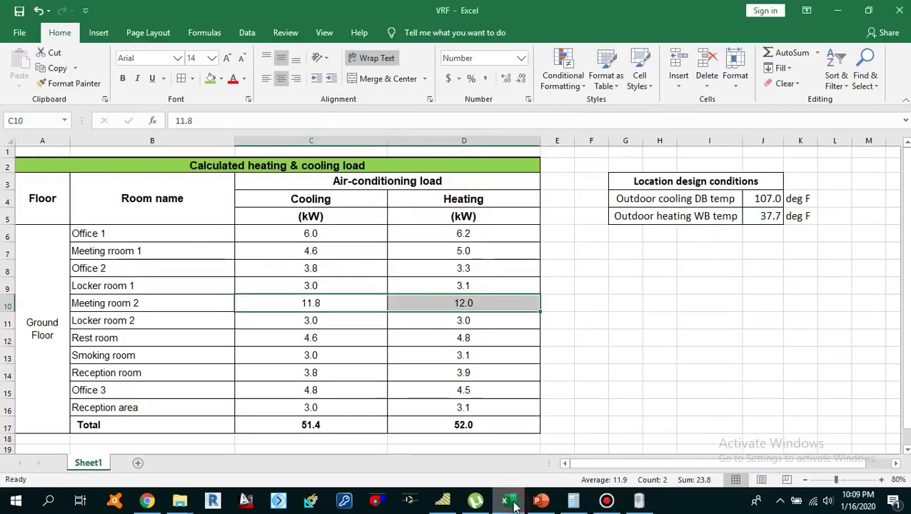
left_click(641, 501)
left_click(804, 333)
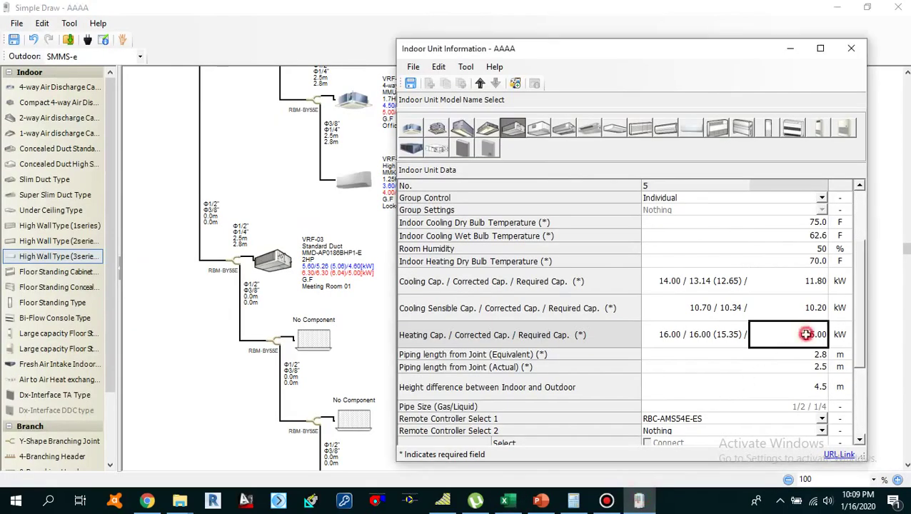
type("12")
key("Return")
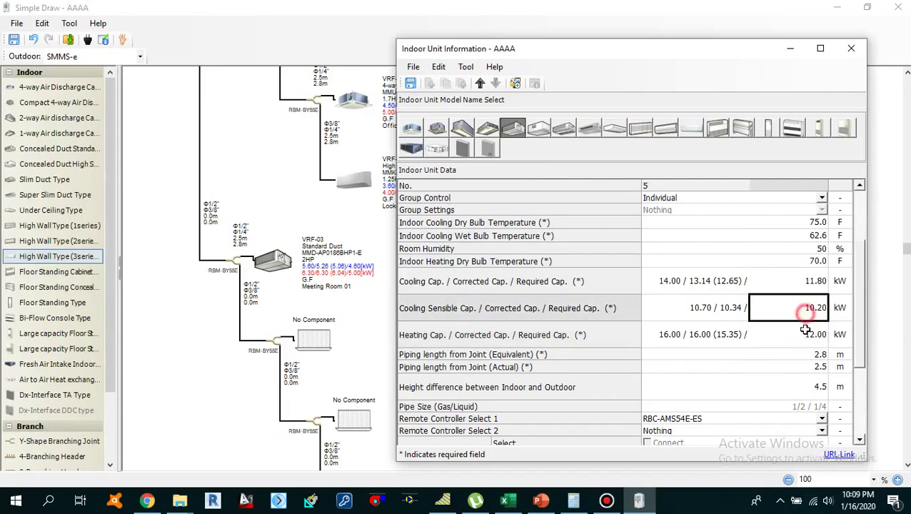
left_click(802, 312)
left_click(802, 333)
Check the 2.8 m and 2.5 m piping lengths and the 4.5 m height difference.
scroll(793, 352, "down", 1)
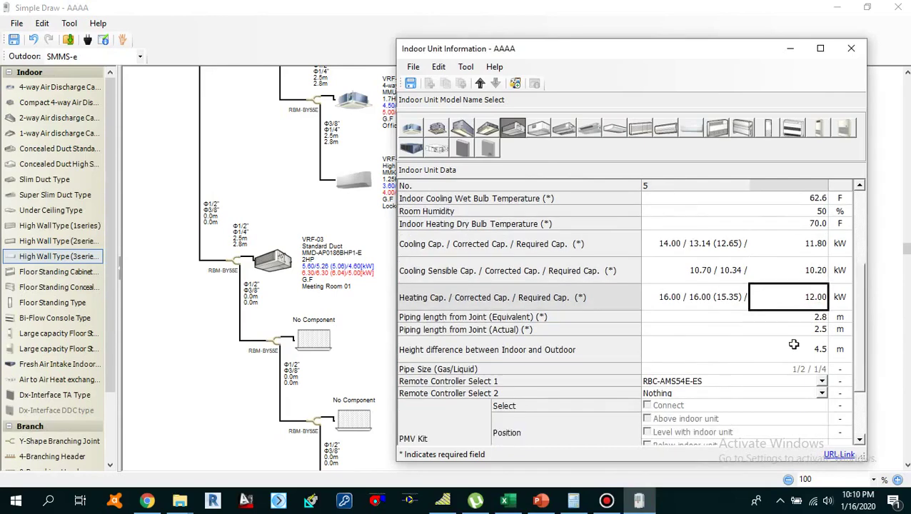
left_click(811, 317)
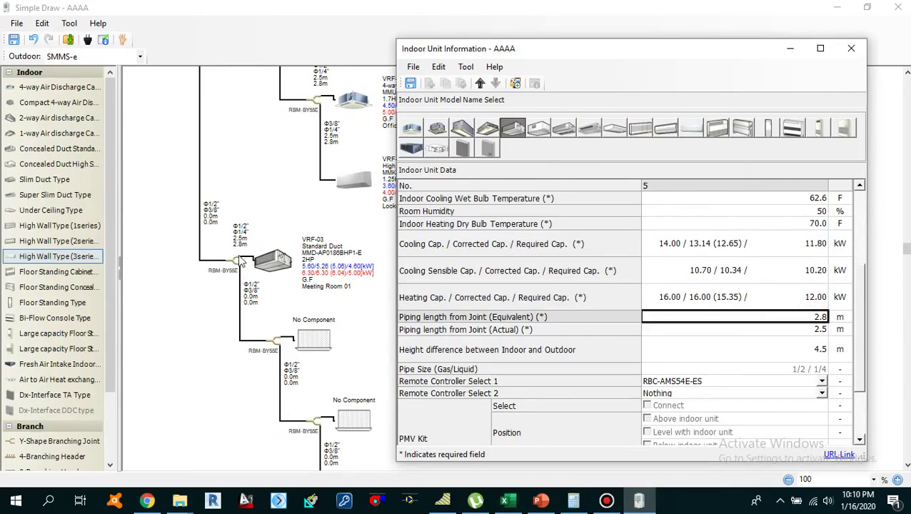
left_click(802, 329)
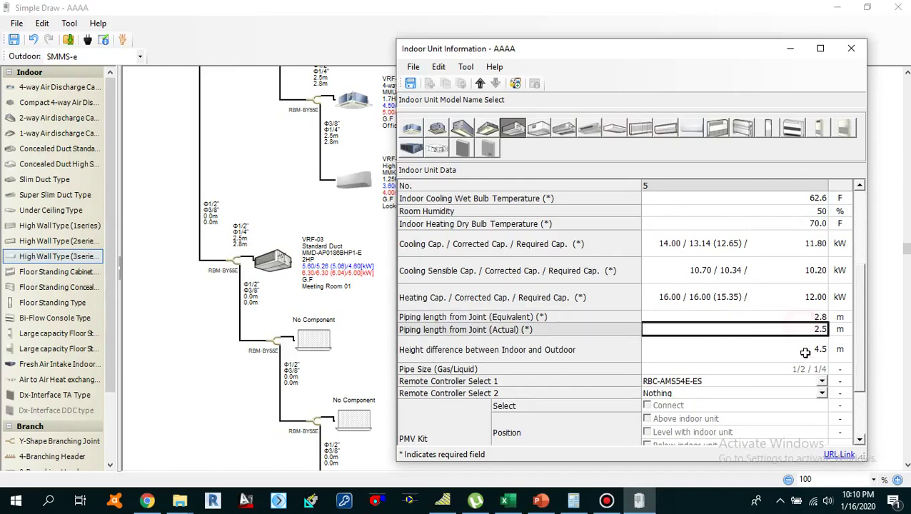
left_click(800, 350)
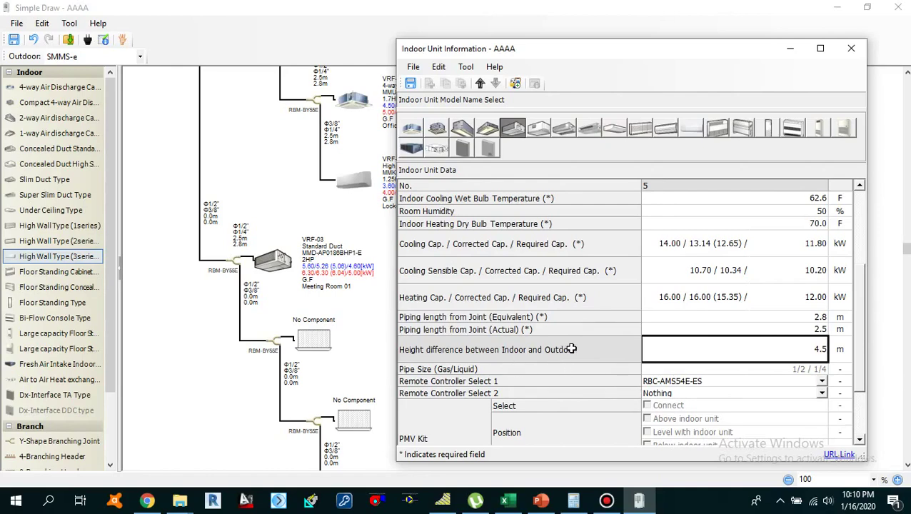
scroll(604, 399, "down", 3)
scroll(607, 400, "up", 5)
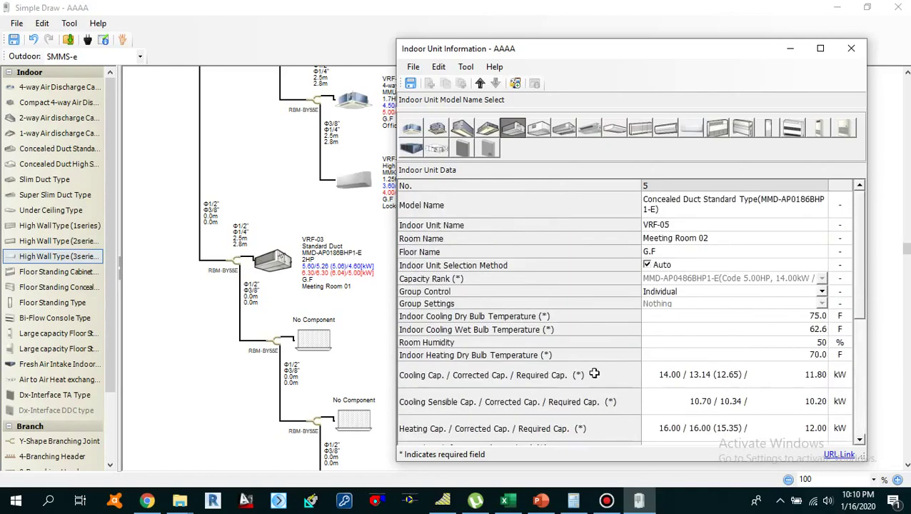
left_click(411, 84)
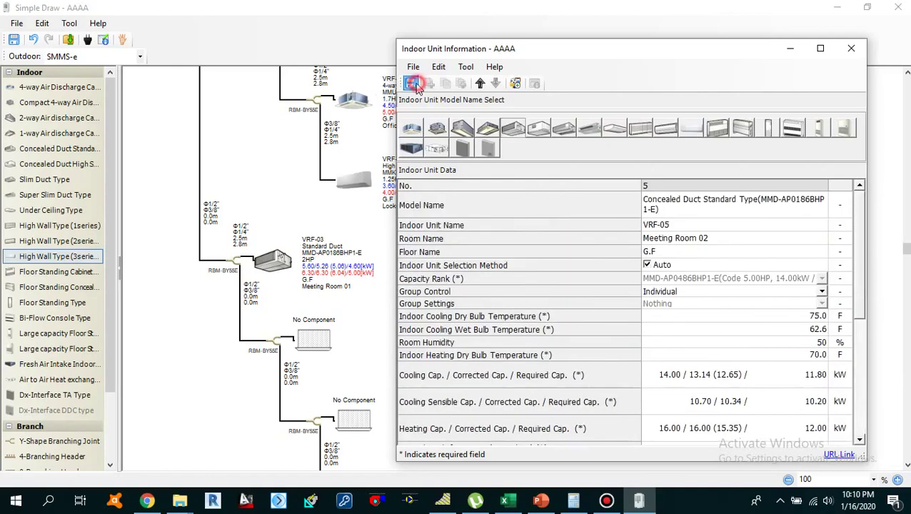
left_click(852, 48)
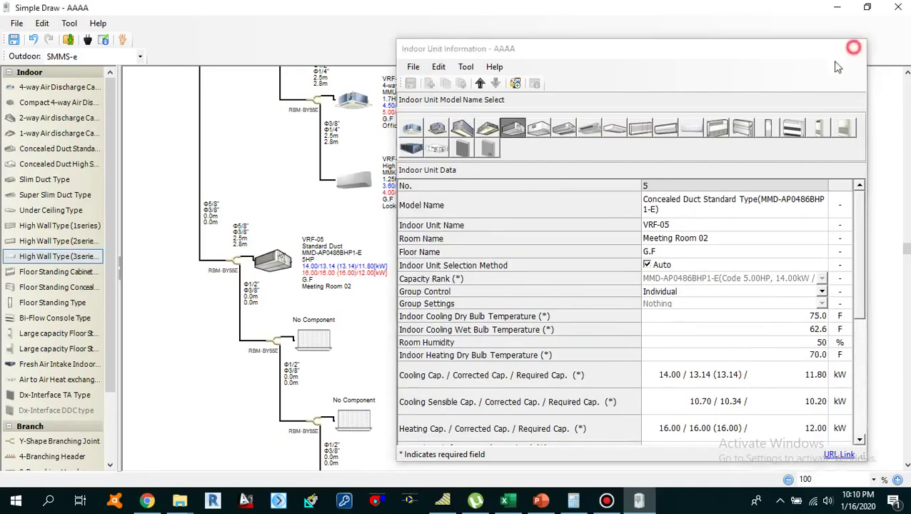
scroll(426, 327, "down", 3)
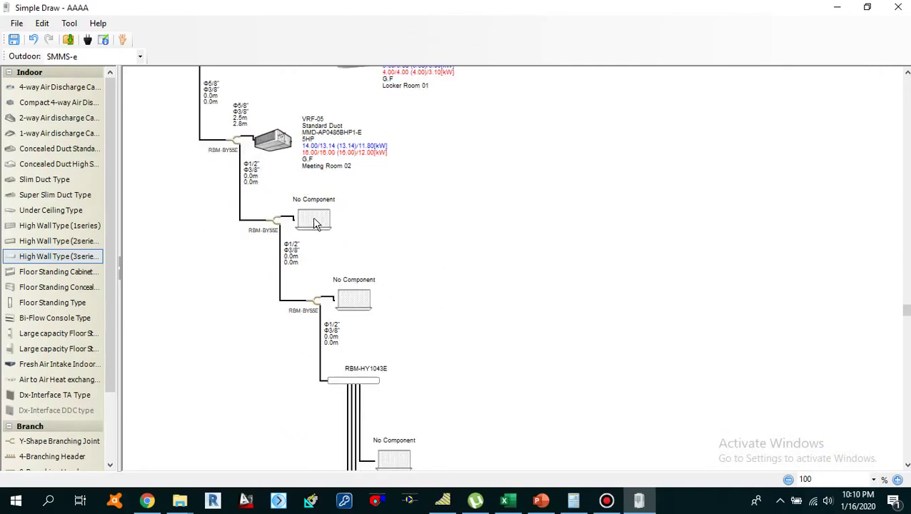
left_click(508, 500)
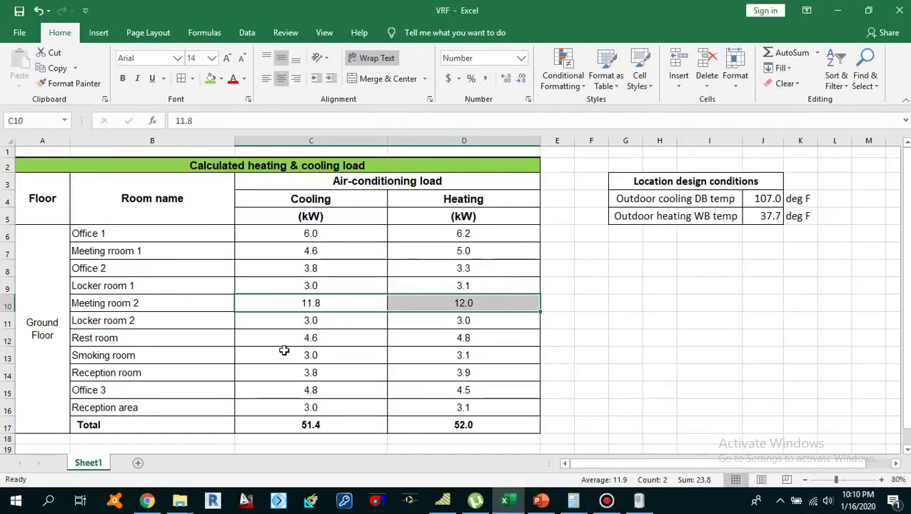
left_click_drag(123, 321, 471, 325)
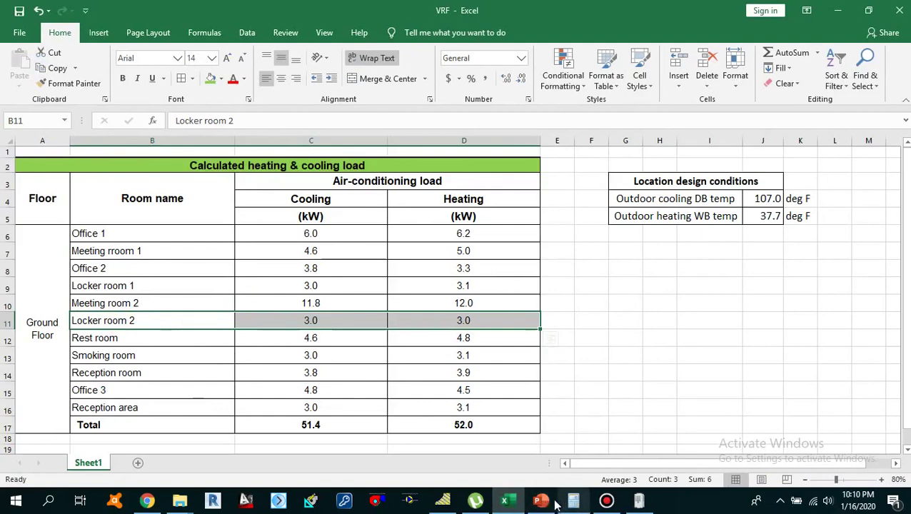
left_click(640, 501)
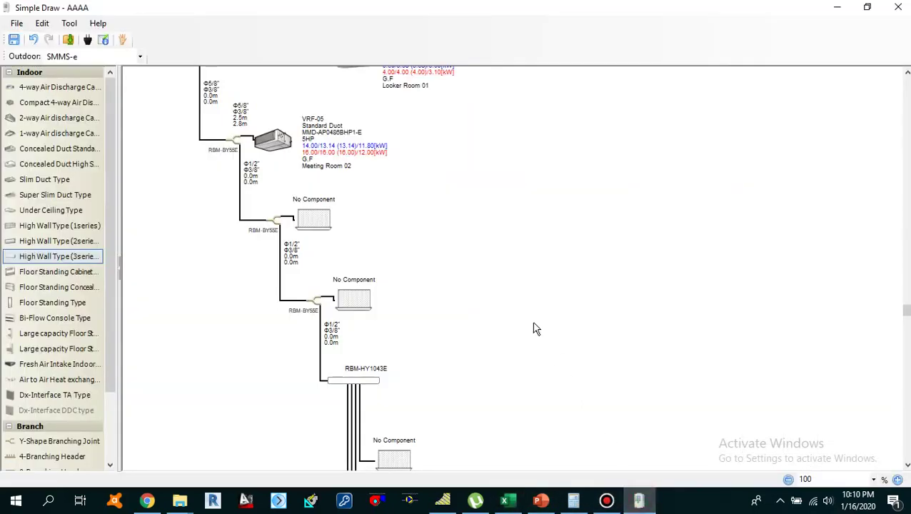
scroll(462, 301, "up", 2)
scroll(461, 302, "up", 2)
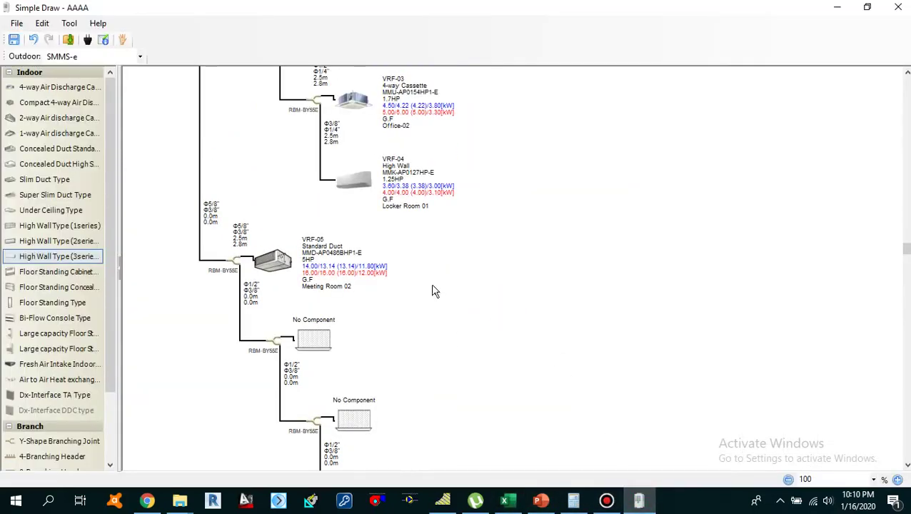
Copy the VRF-04 high-wall unit and paste it into the empty slot below VRF-05.
right_click(355, 188)
left_click(386, 222)
scroll(343, 306, "down", 1)
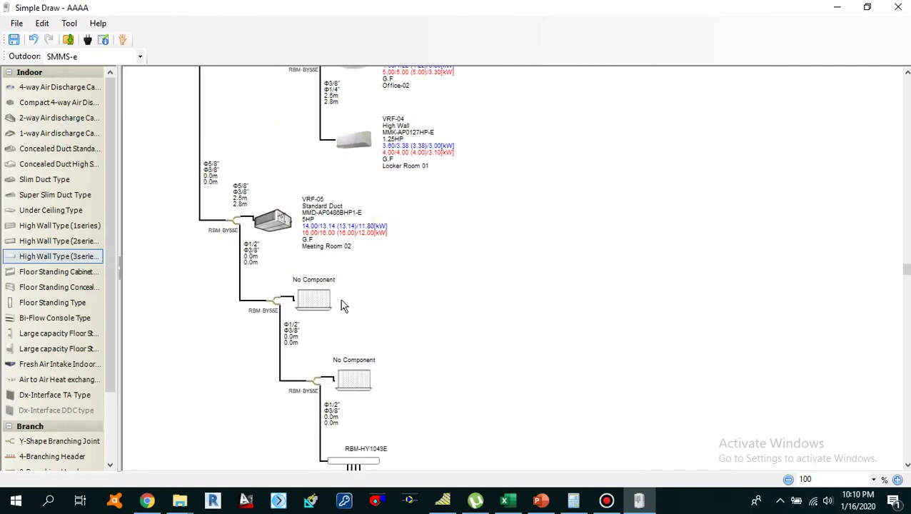
right_click(321, 305)
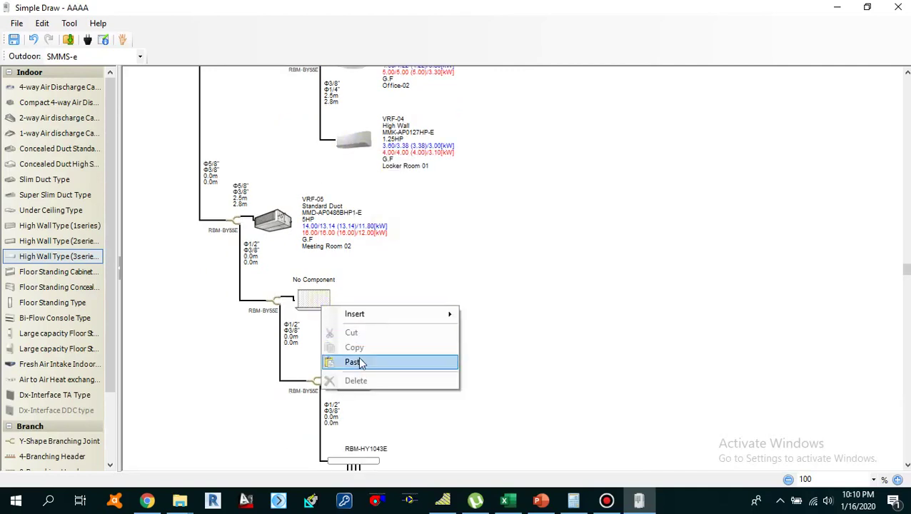
left_click(353, 362)
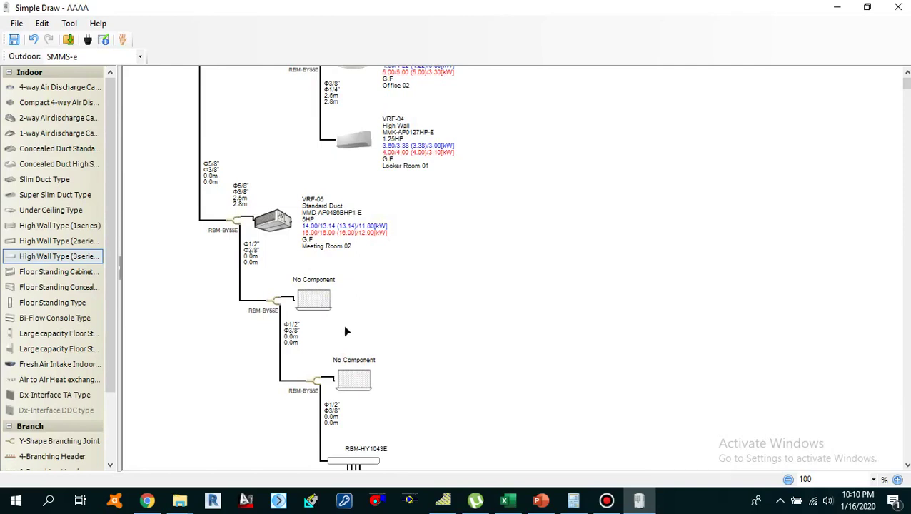
key("ctrl+v")
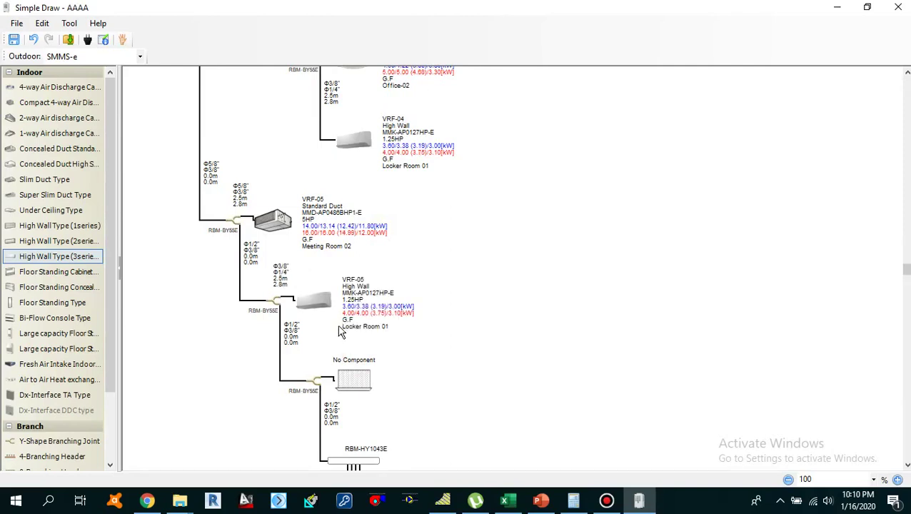
Rename the pasted unit VRF-06 and assign it to Locker Room 02.
double_click(321, 301)
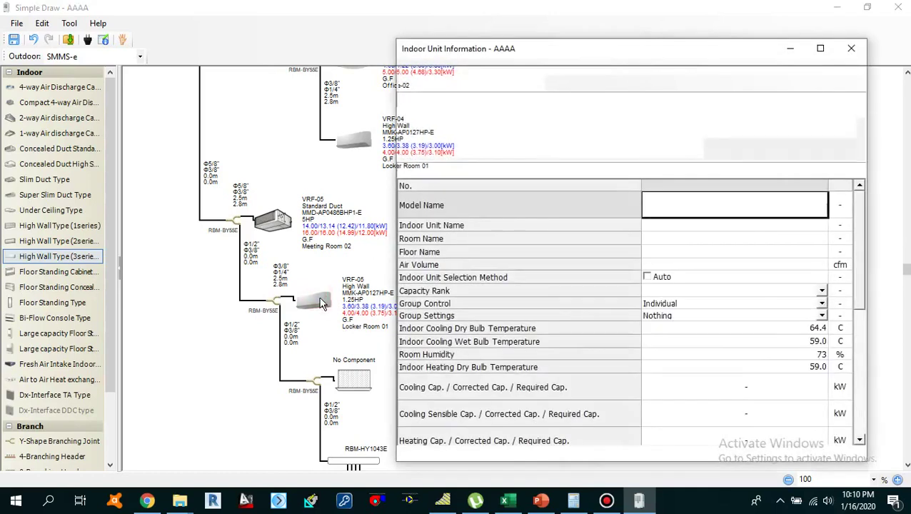
left_click(715, 225)
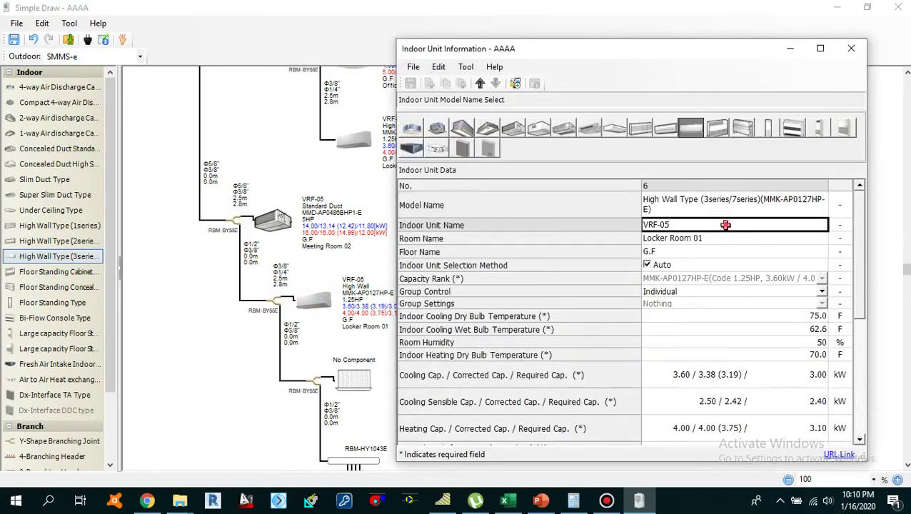
key("BackSpace")
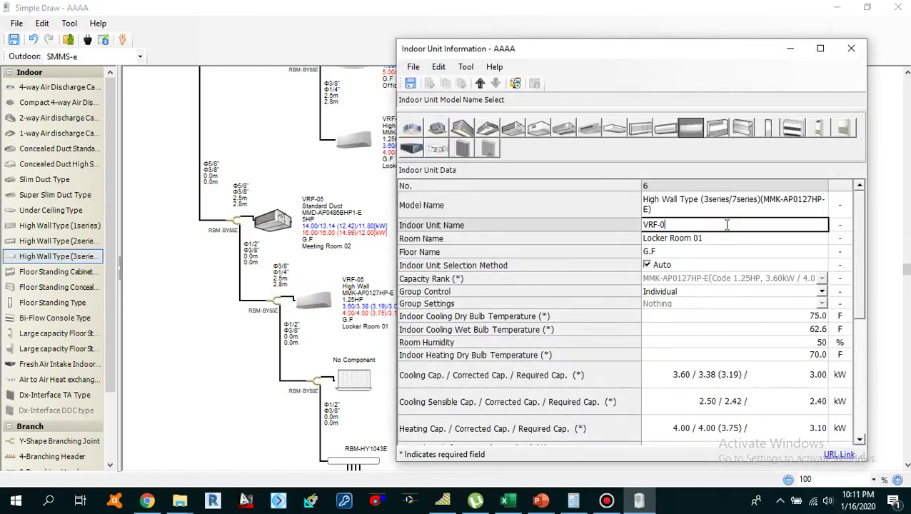
type("6")
left_click(717, 238)
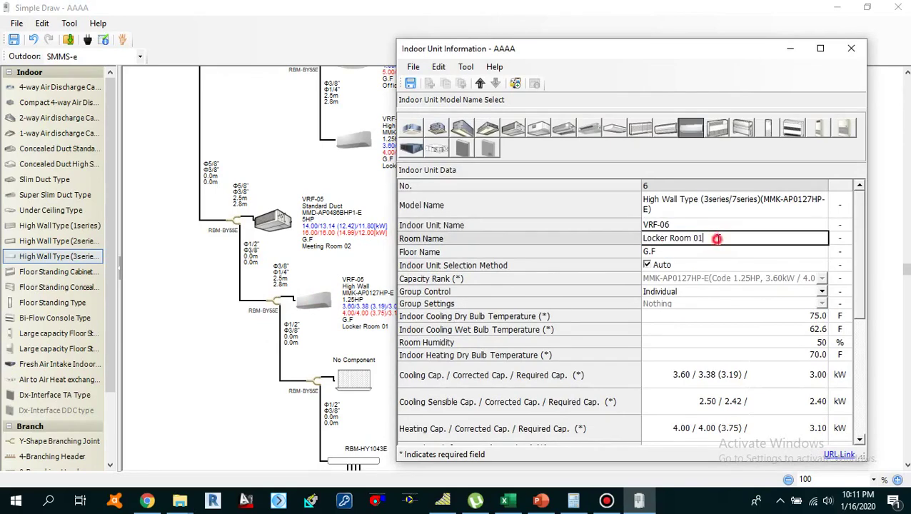
key("BackSpace")
type("2")
left_click(690, 252)
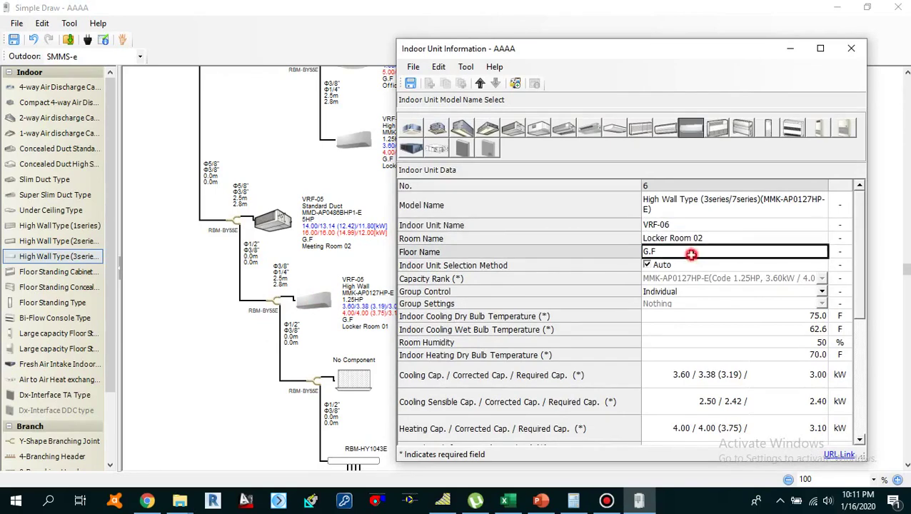
Check the room loads in the load spreadsheet.
scroll(768, 345, "down", 1)
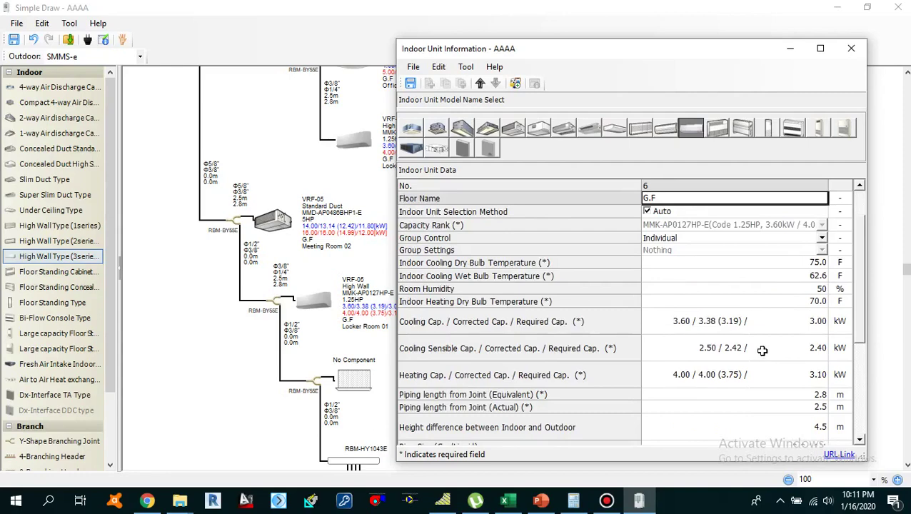
scroll(763, 351, "down", 1)
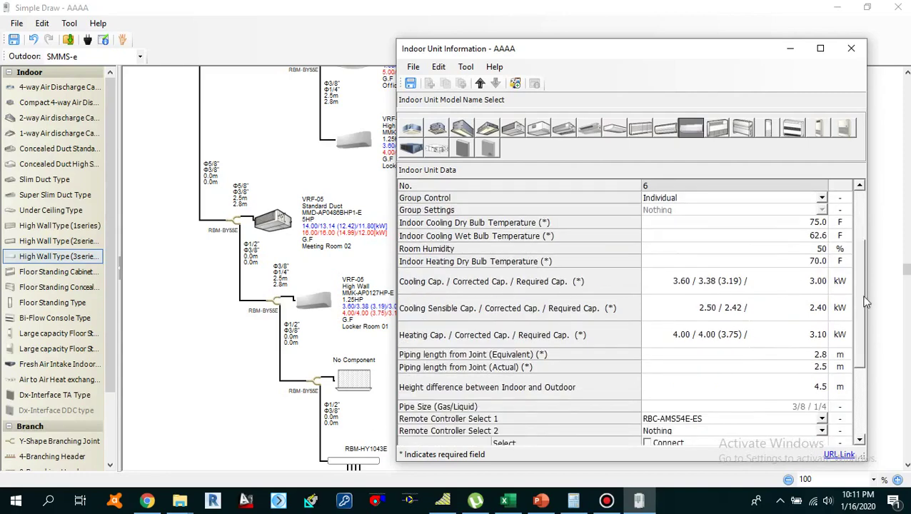
left_click(815, 282)
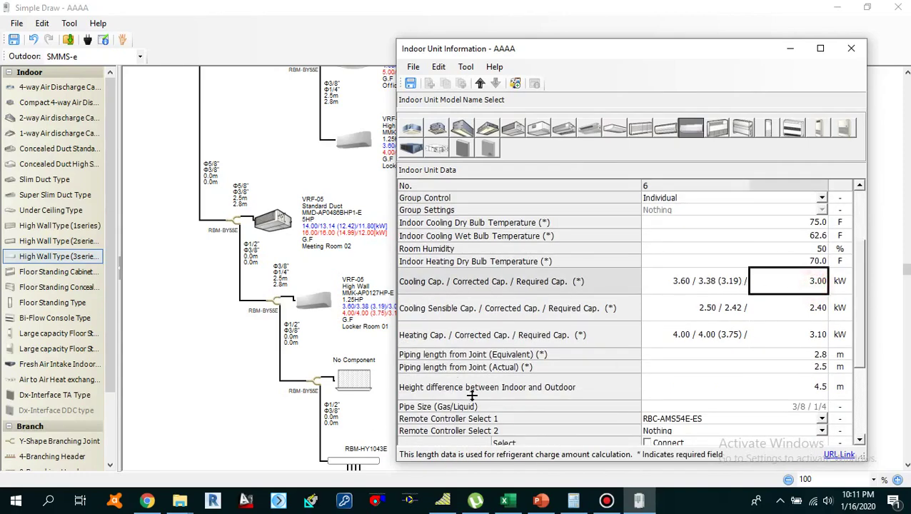
left_click(505, 500)
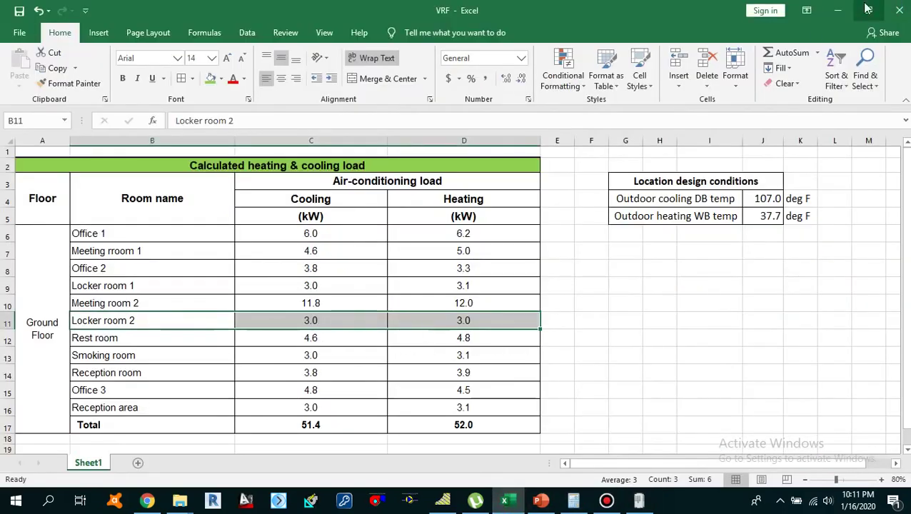
left_click(840, 11)
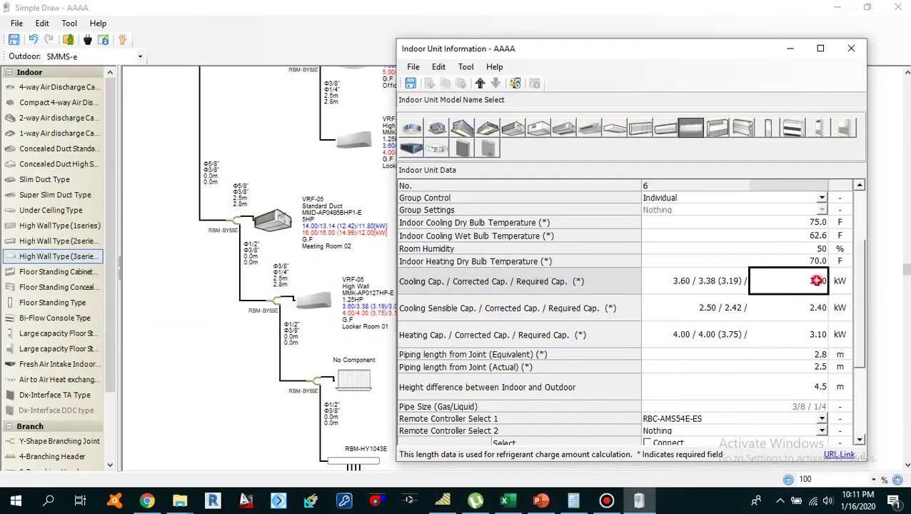
Set VRF-06's required heating capacity to 3.00 kW, matching the 3.00 kW cooling.
left_click(801, 308)
left_click(810, 333)
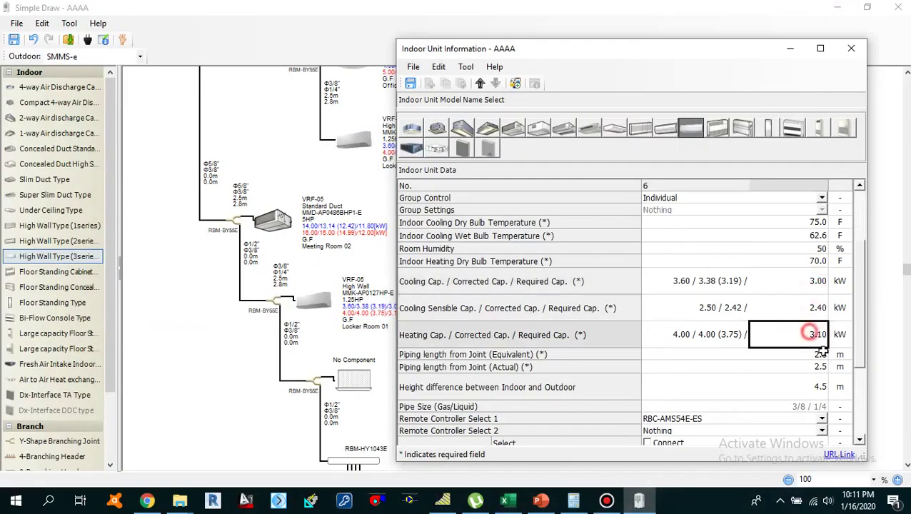
key("BackSpace")
key("BackSpace")
type("00")
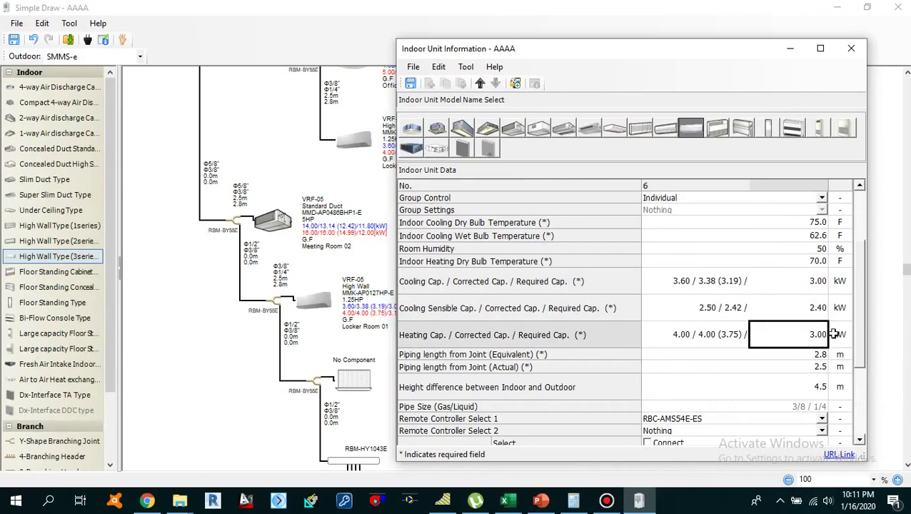
left_click(806, 286)
left_click(807, 308)
left_click(807, 281)
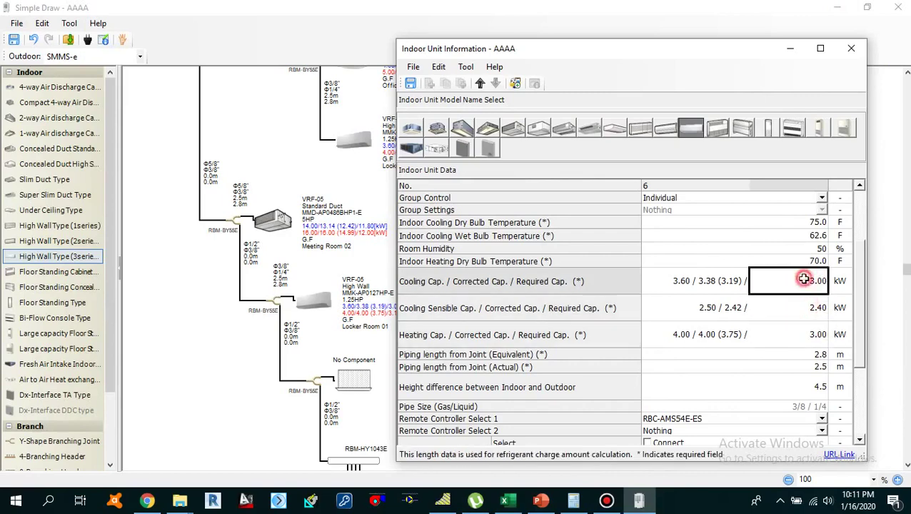
left_click(811, 332)
scroll(767, 355, "down", 1)
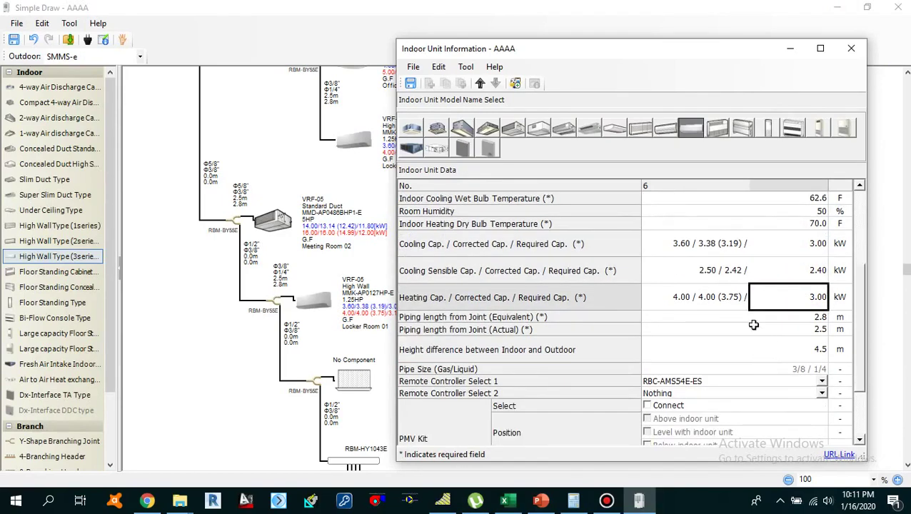
Review VRF-06's piping lengths and height difference, then save and close its details.
left_click(797, 317)
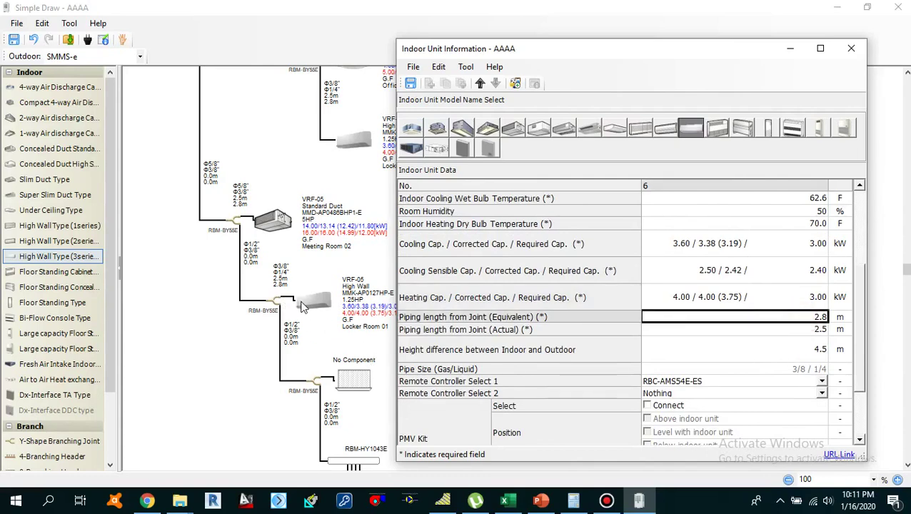
left_click(778, 330)
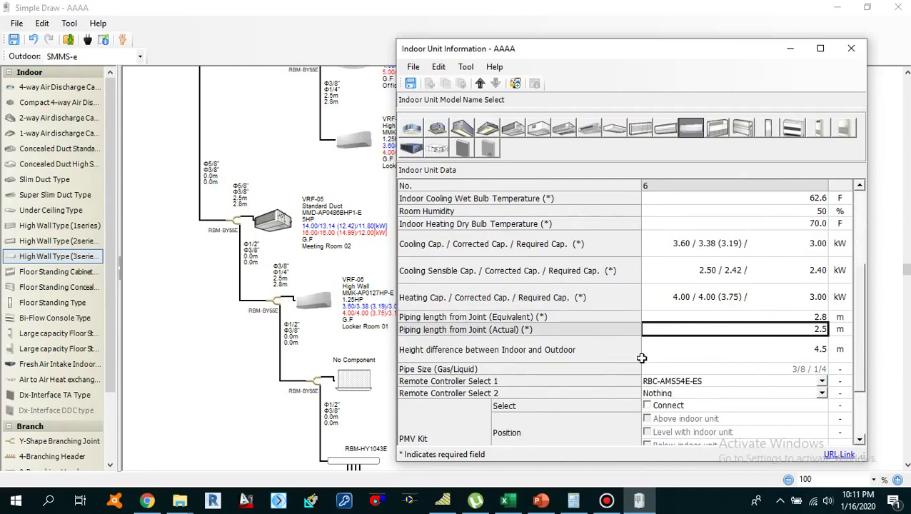
left_click(753, 346)
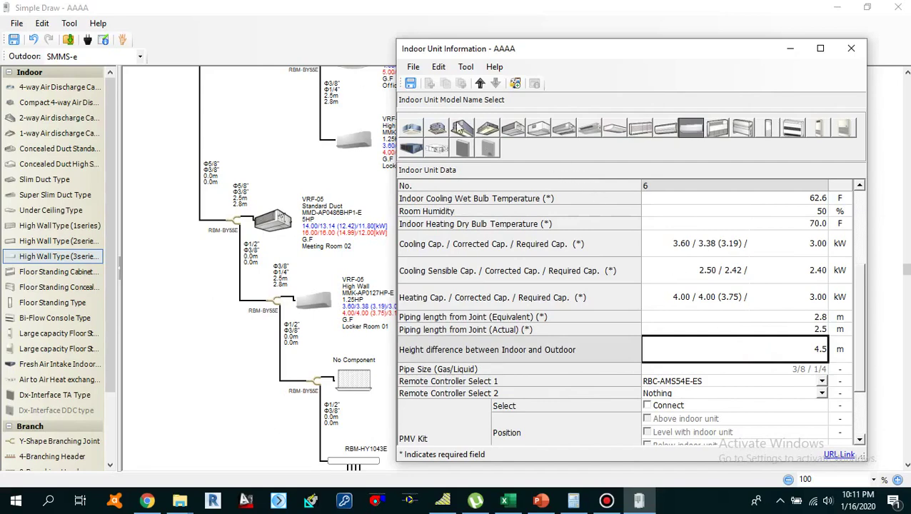
left_click(411, 83)
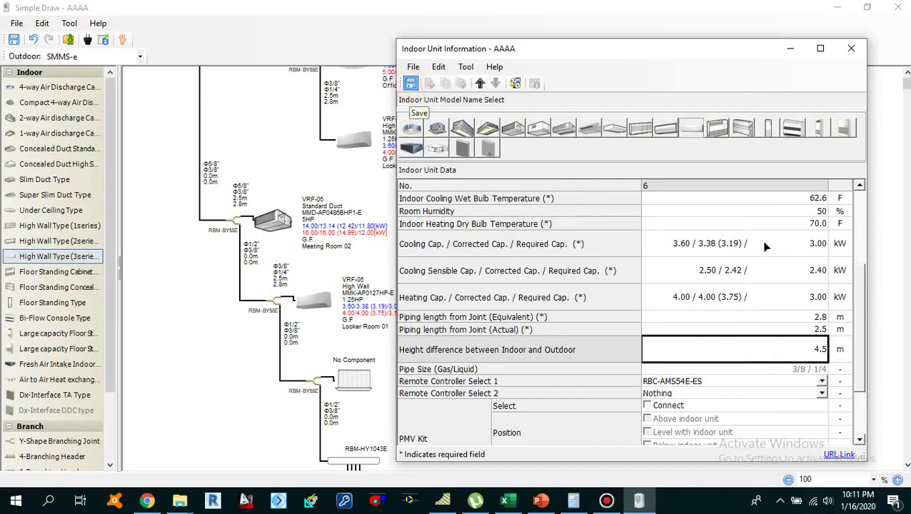
left_click(853, 49)
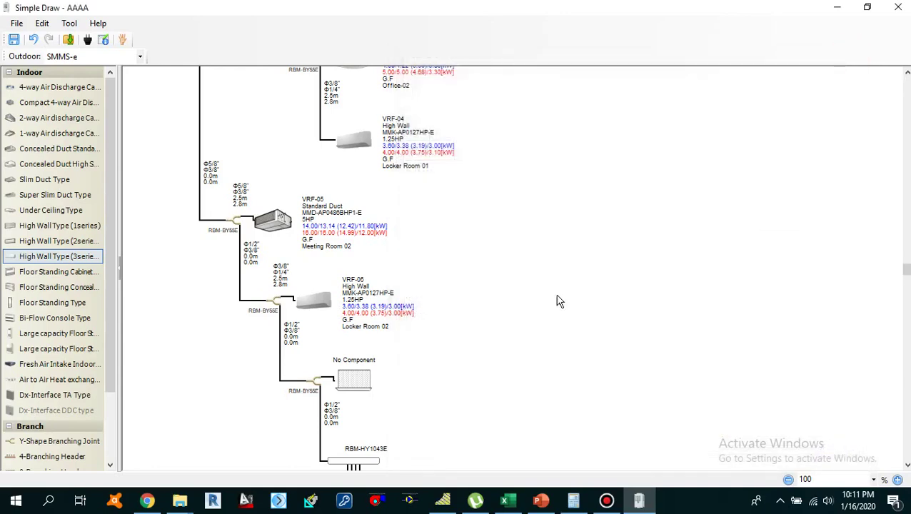
Check the Rest room loads in the load spreadsheet.
scroll(493, 315, "down", 2)
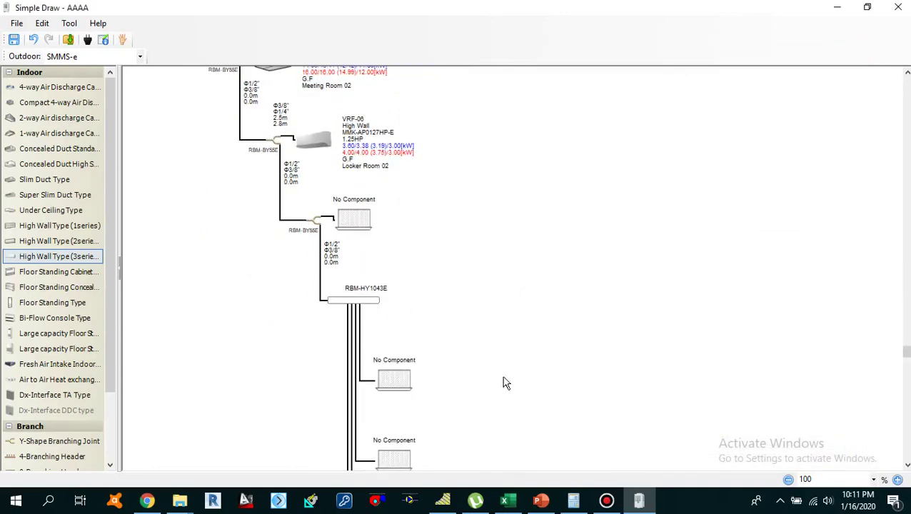
left_click(508, 500)
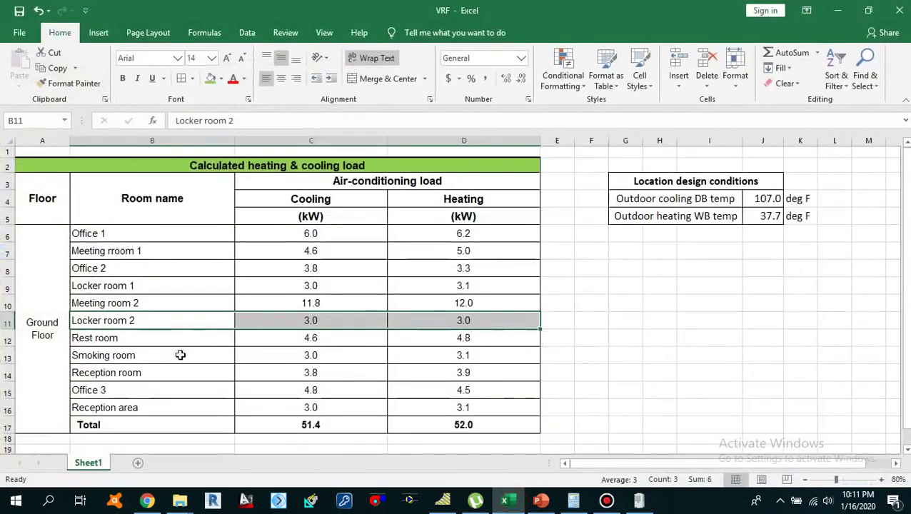
left_click_drag(132, 342, 510, 340)
left_click(838, 10)
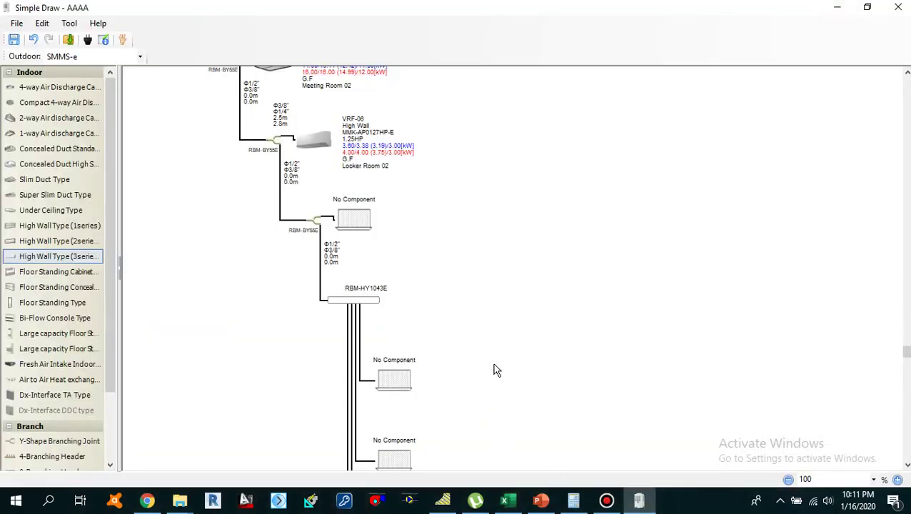
scroll(456, 295, "up", 8)
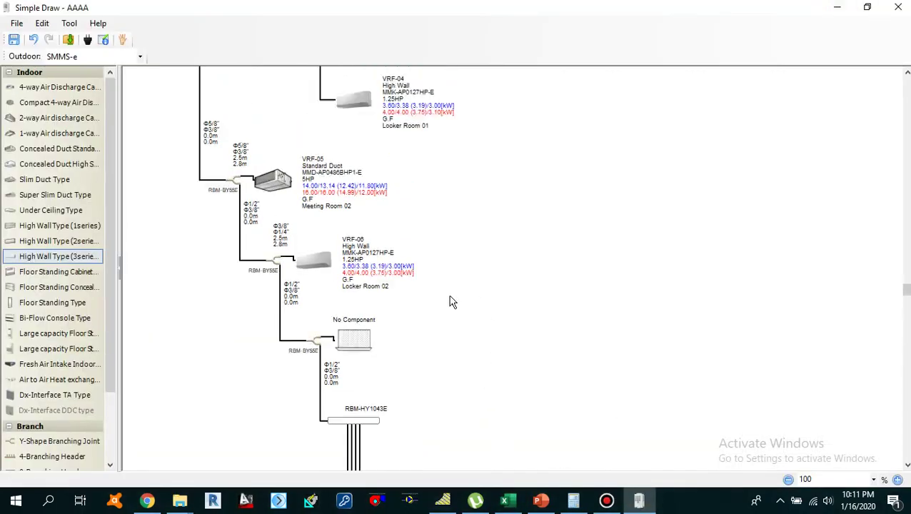
Copy the VRF-03 4-way cassette and paste it into the placeholder below VRF-06.
right_click(350, 181)
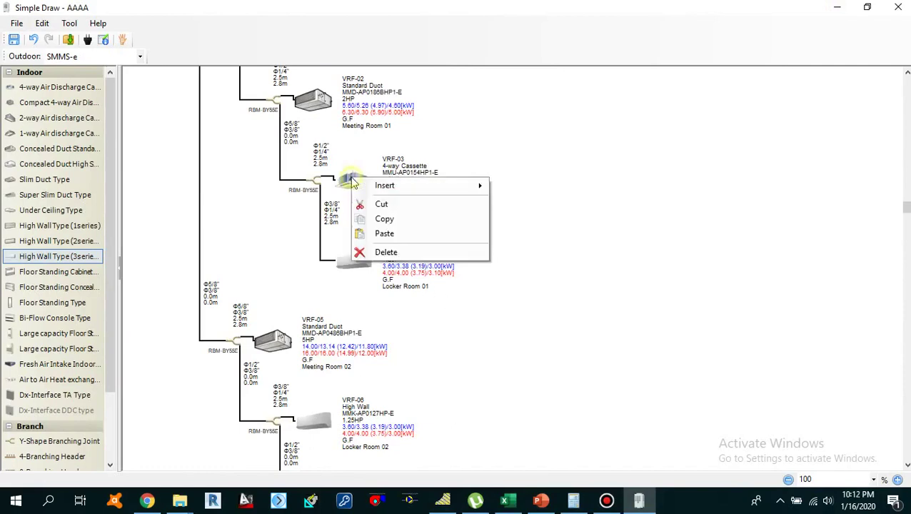
left_click(574, 155)
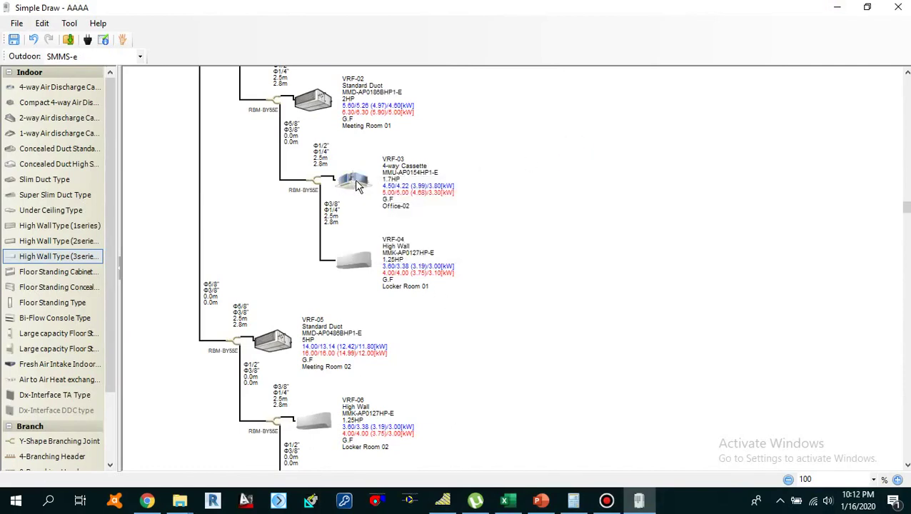
right_click(357, 184)
left_click(390, 224)
scroll(443, 365, "down", 7)
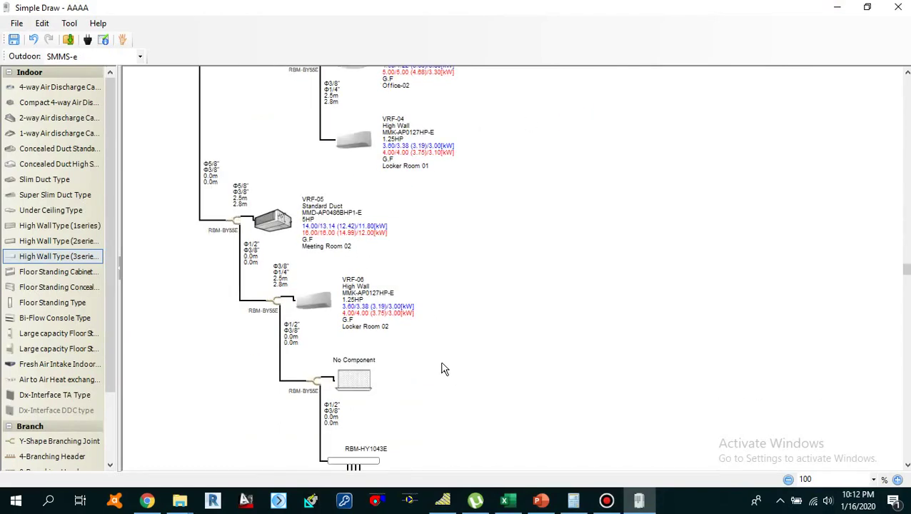
right_click(351, 257)
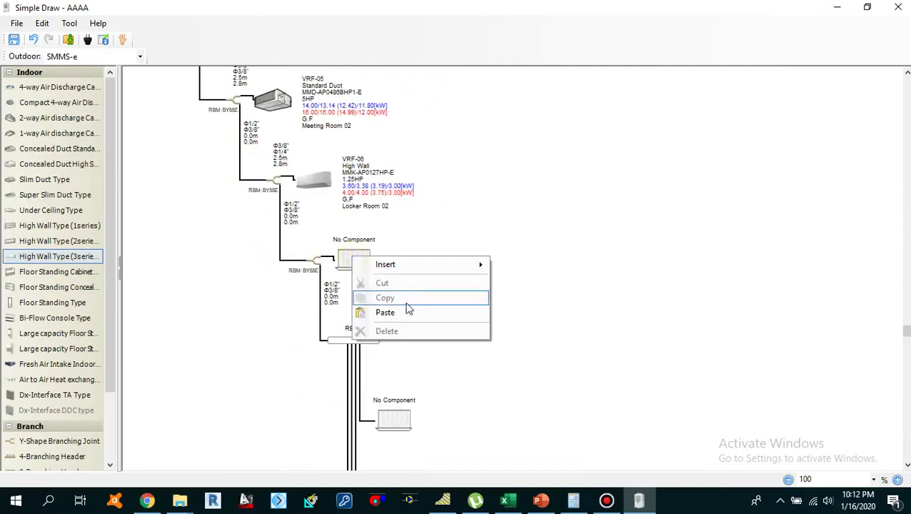
left_click(407, 309)
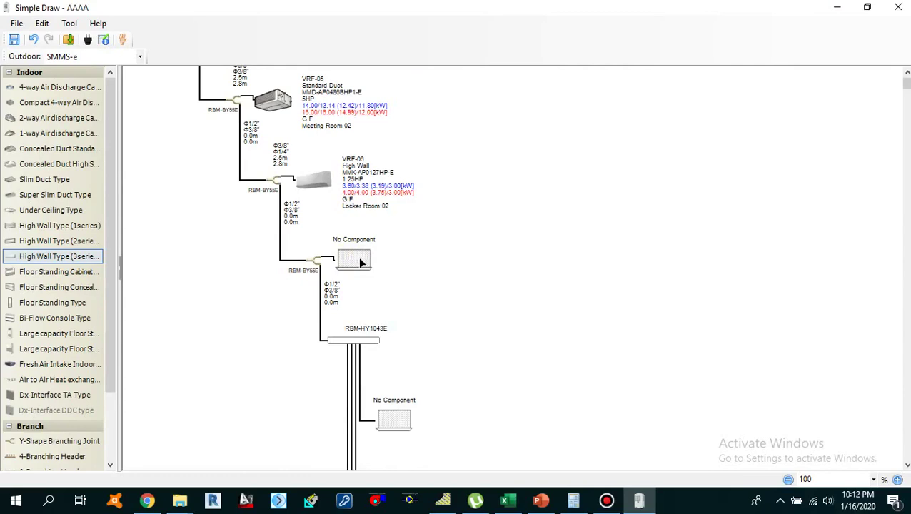
left_click(360, 263)
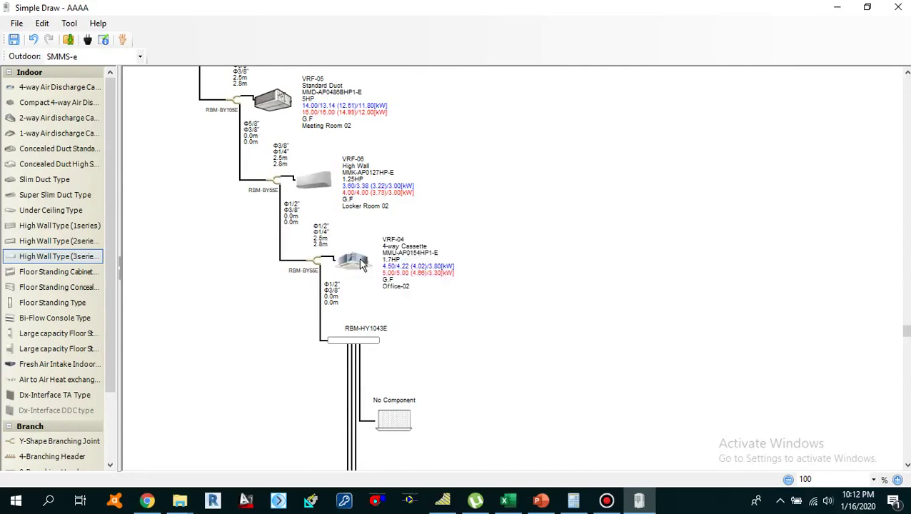
Name the new cassette unit VRF-07 and set its room to Rest Room.
double_click(361, 263)
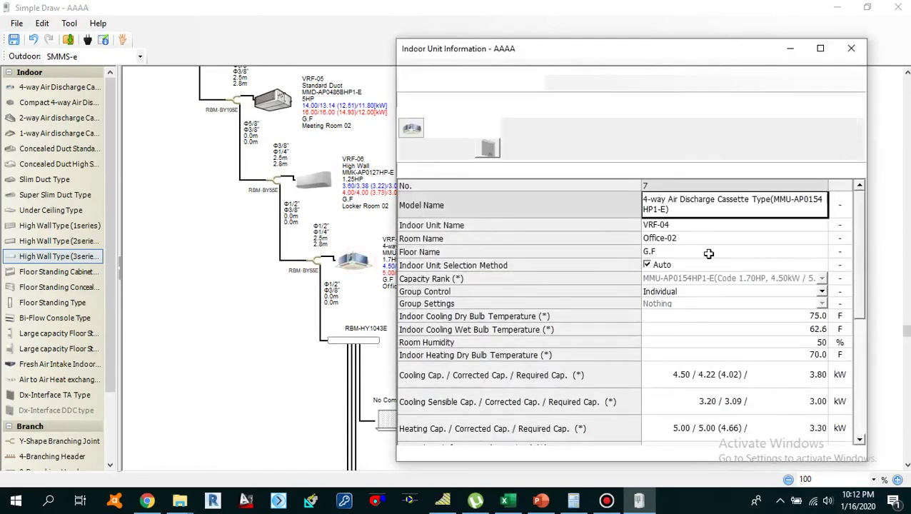
left_click(705, 226)
left_click(706, 225)
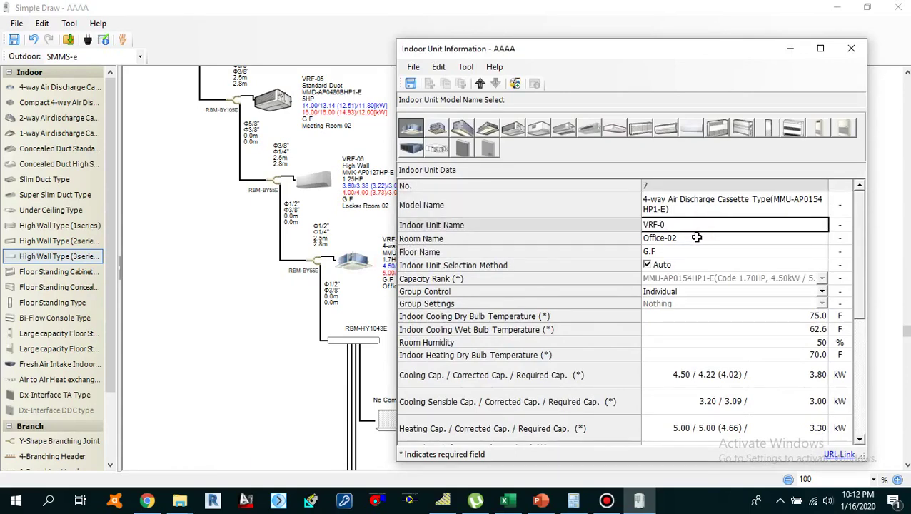
left_click(699, 240)
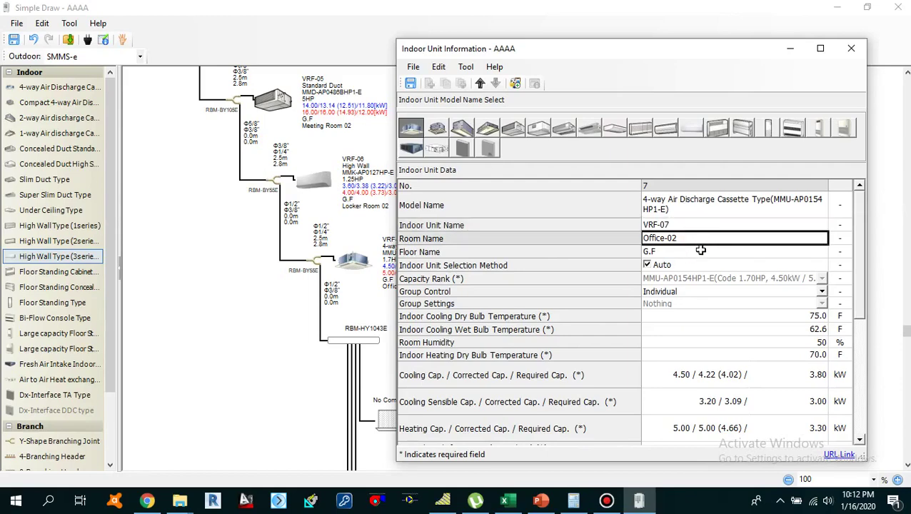
type("Rest Room")
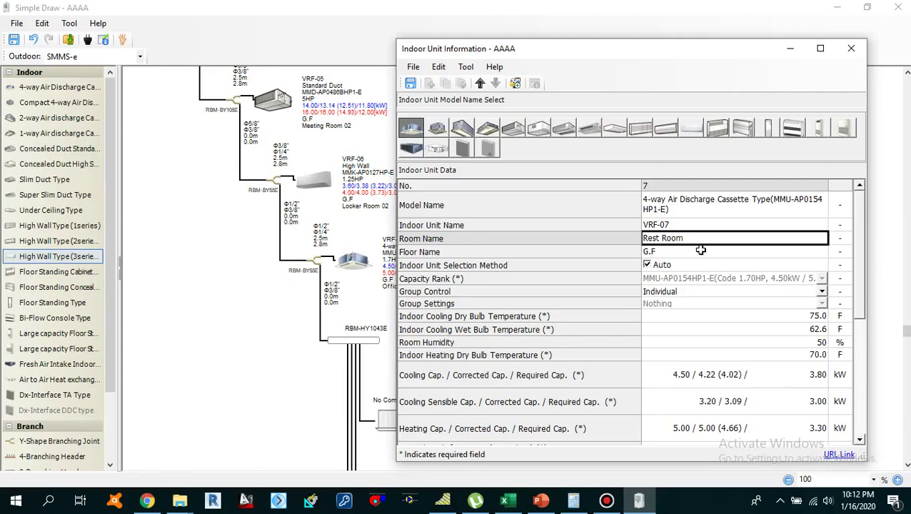
left_click(701, 251)
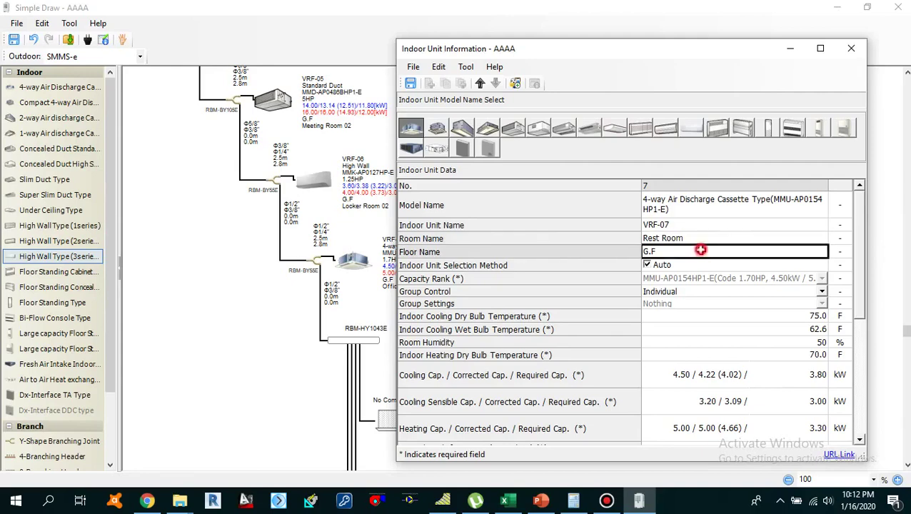
left_click(782, 344)
Enter required capacities of 4.60 kW cooling, 3.65 kW sensible and 4.80 kW heating.
scroll(785, 349, "down", 3)
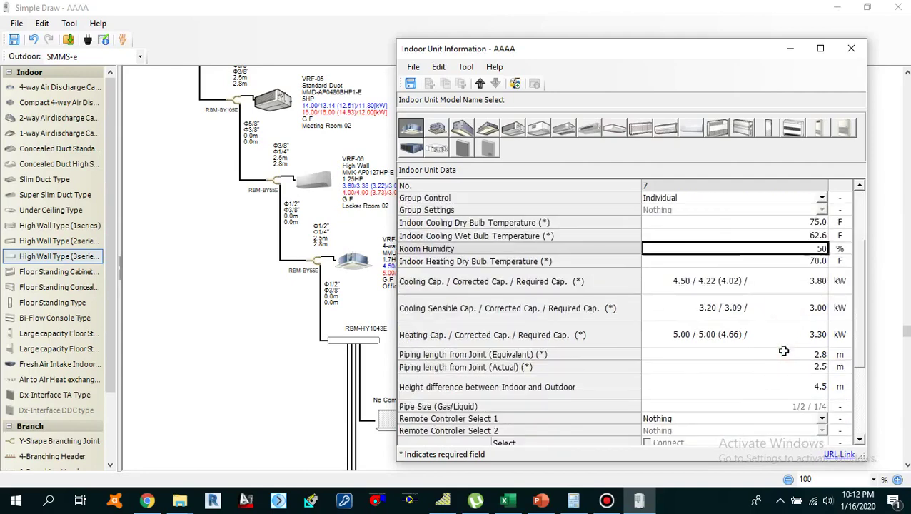
left_click(508, 500)
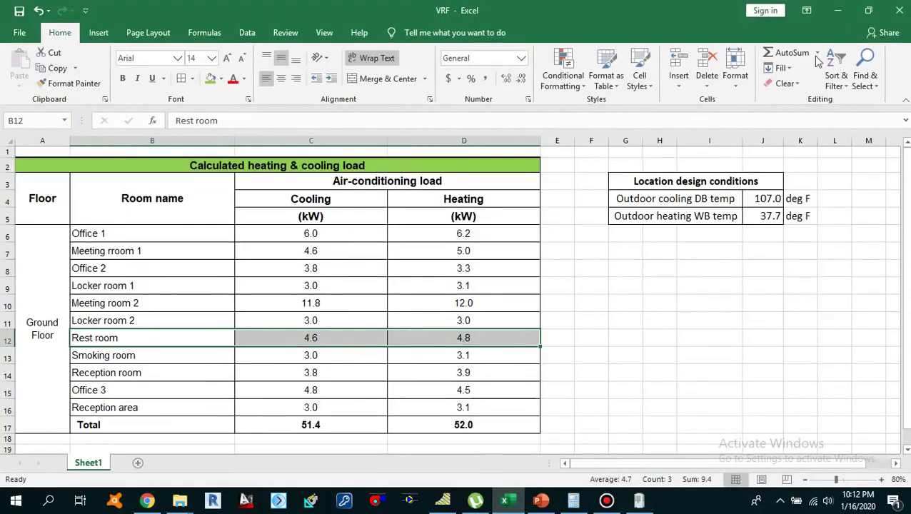
left_click(839, 10)
left_click(815, 280)
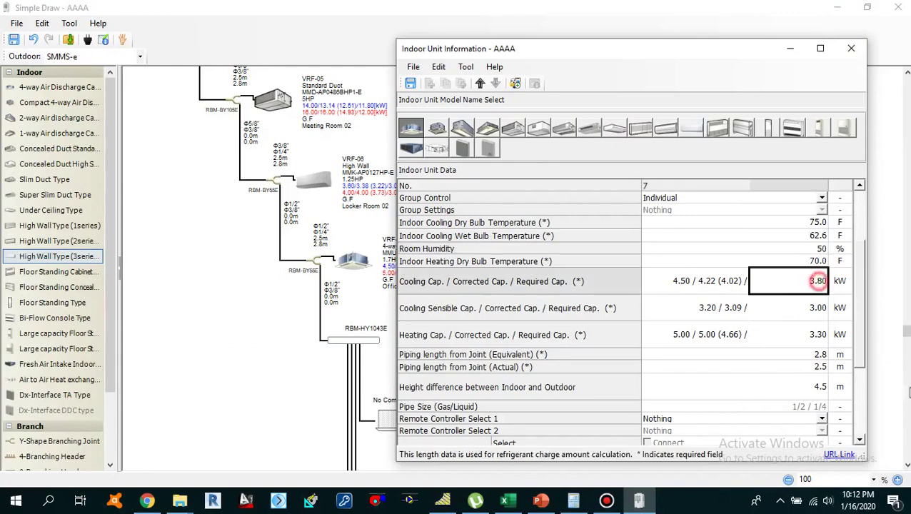
type("4.00")
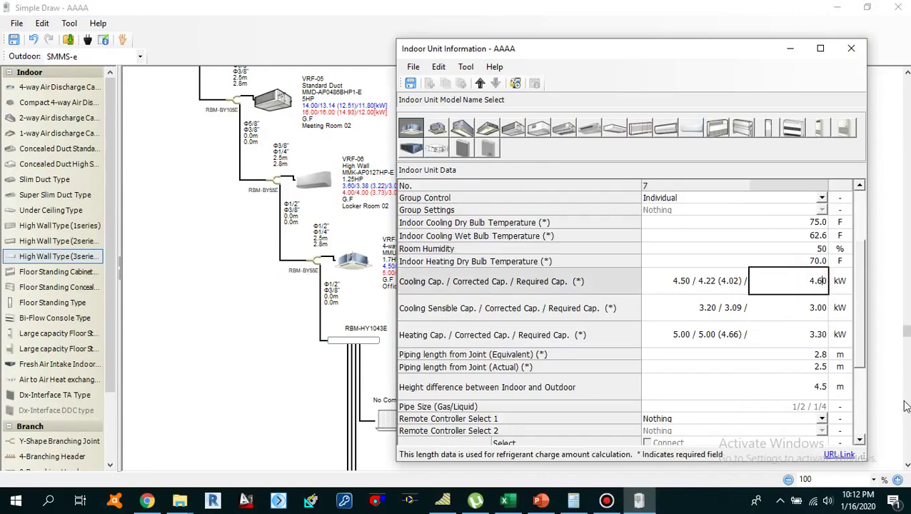
key("Return")
left_click(815, 335)
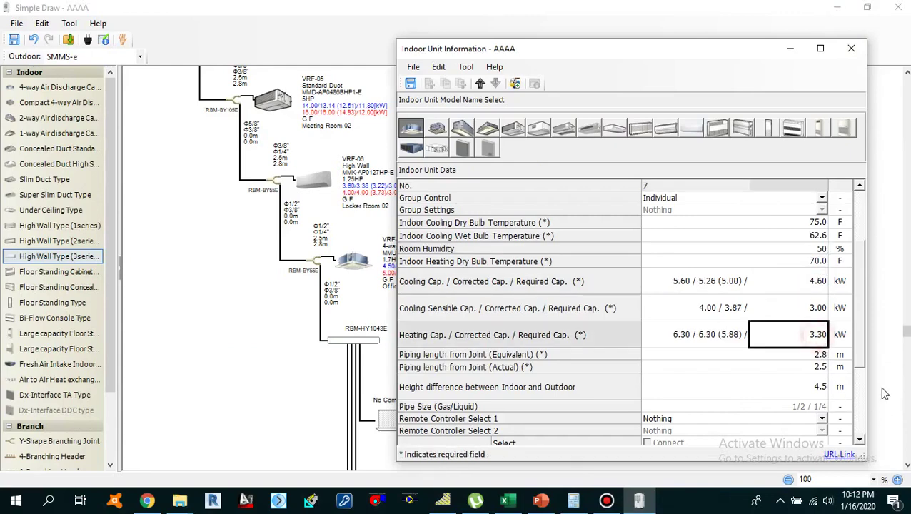
type("4.00")
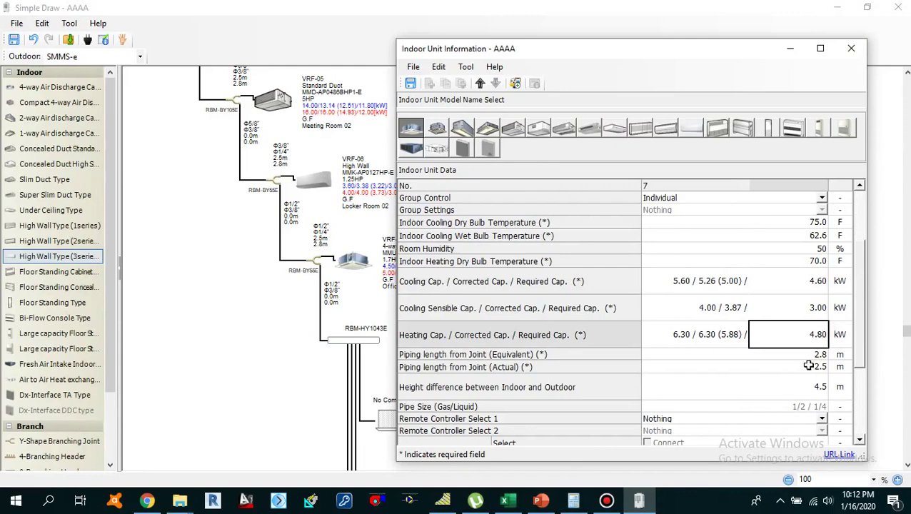
left_click(811, 307)
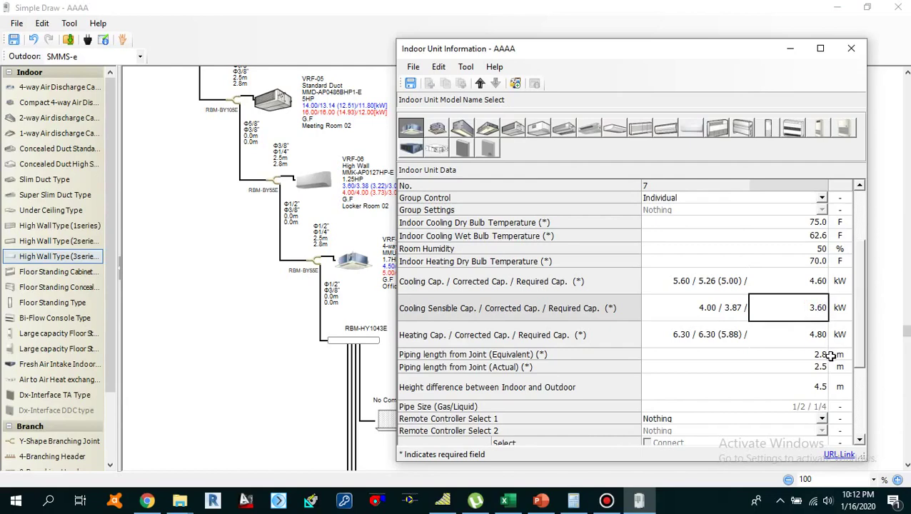
Recheck VRF-07's capacities and piping lengths, then save and close its details.
left_click(800, 285)
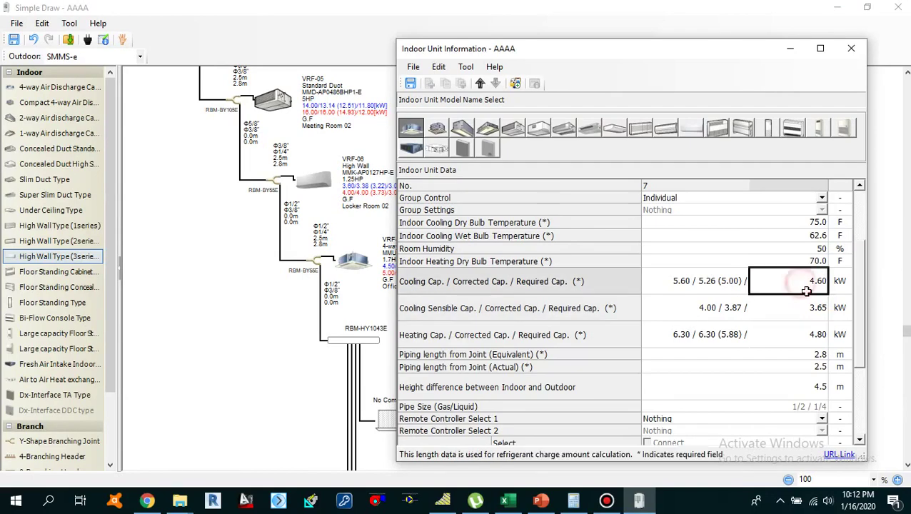
left_click(812, 333)
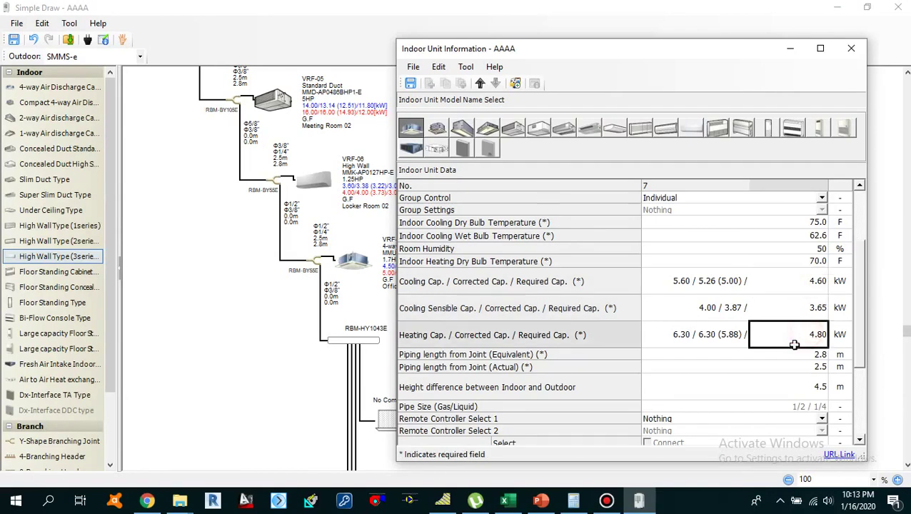
left_click(509, 500)
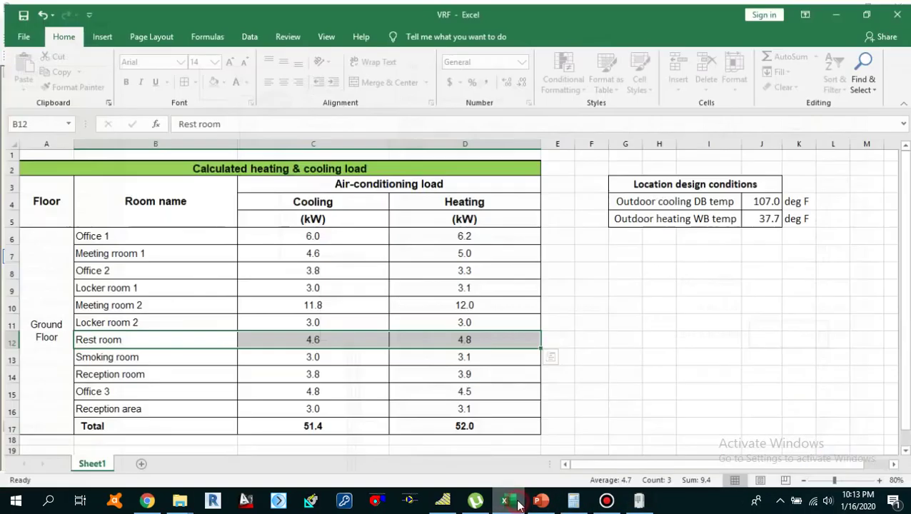
left_click(516, 501)
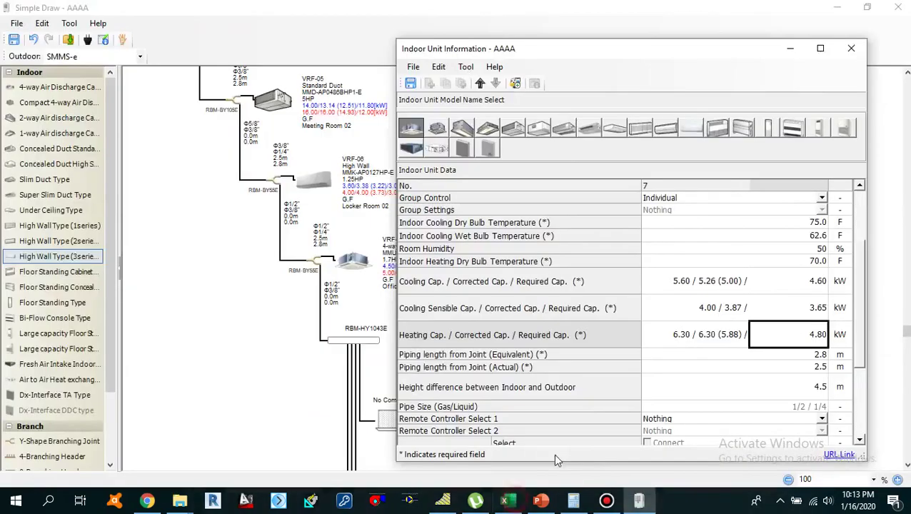
left_click(787, 354)
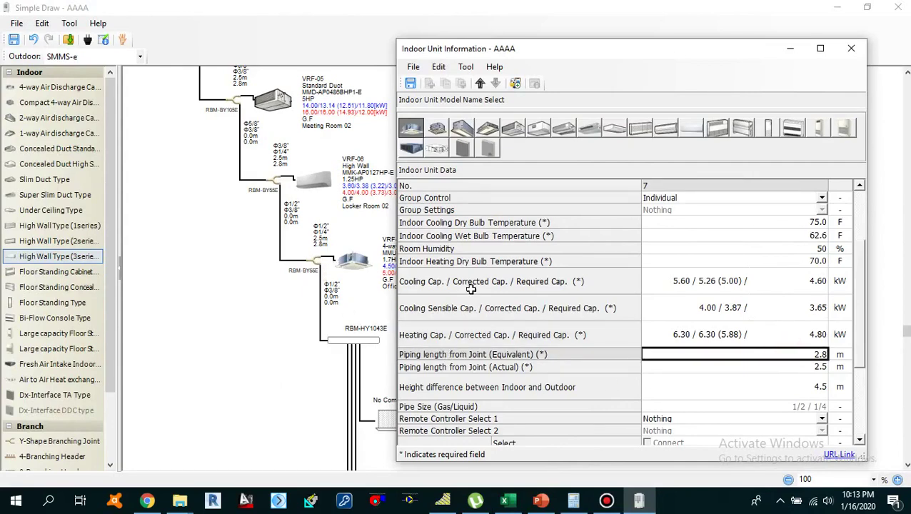
left_click(804, 366)
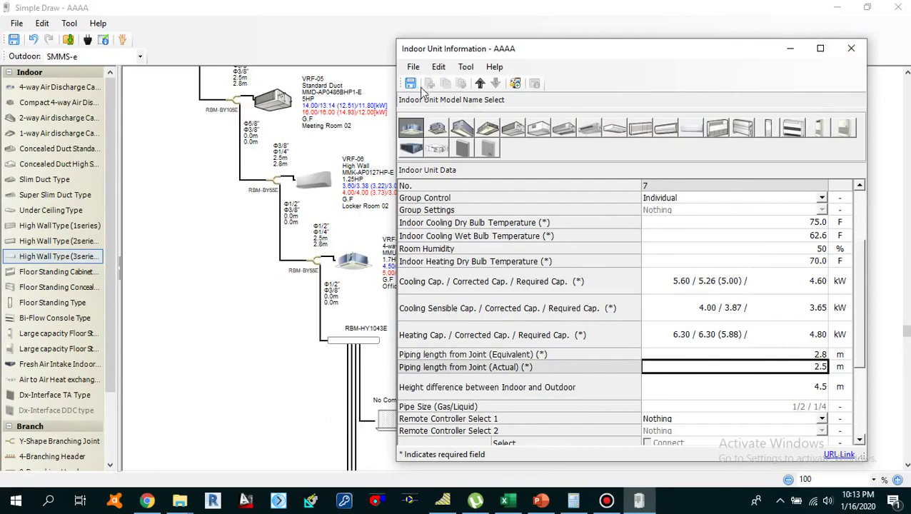
left_click(413, 84)
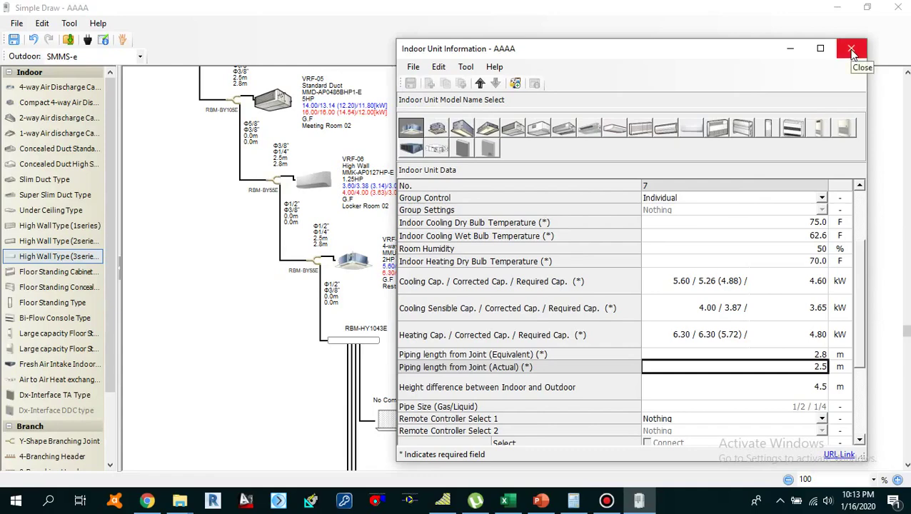
left_click(862, 50)
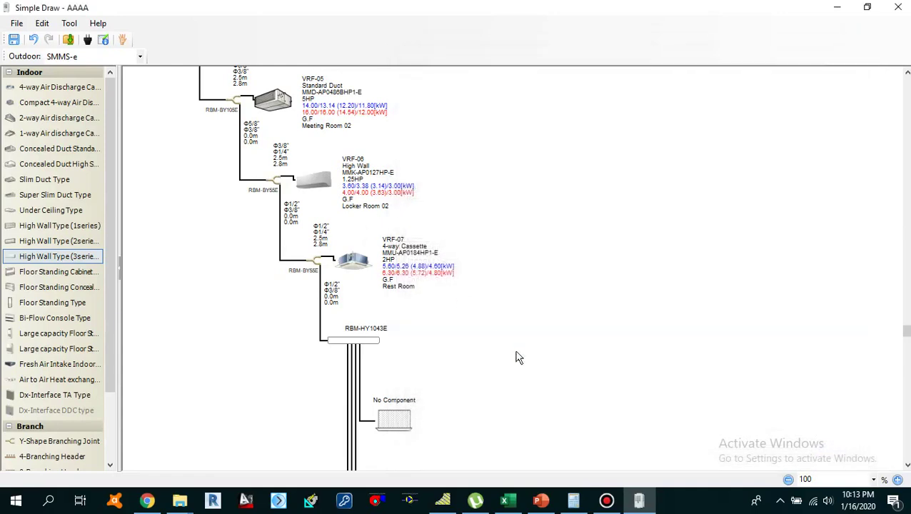
scroll(498, 342, "down", 3)
scroll(490, 322, "down", 1)
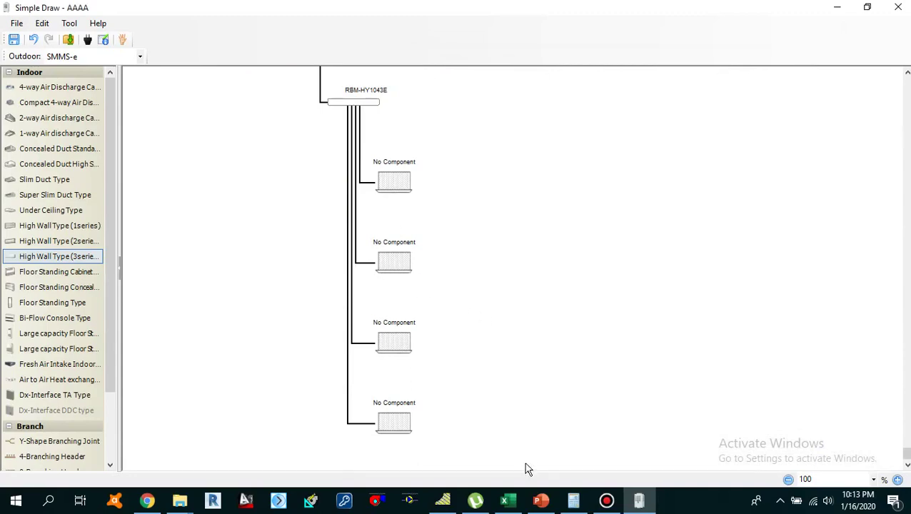
Check the Smoking room loads in the load spreadsheet.
left_click(508, 501)
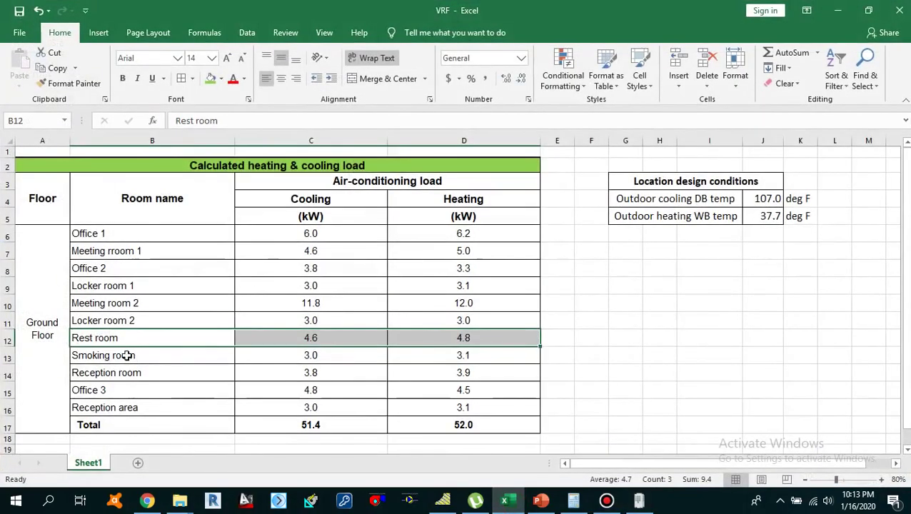
left_click_drag(183, 356, 445, 349)
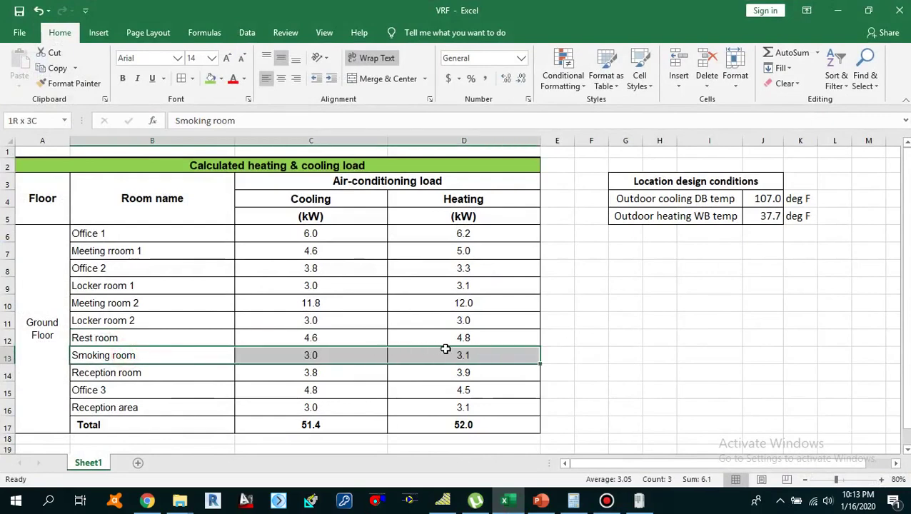
left_click(838, 10)
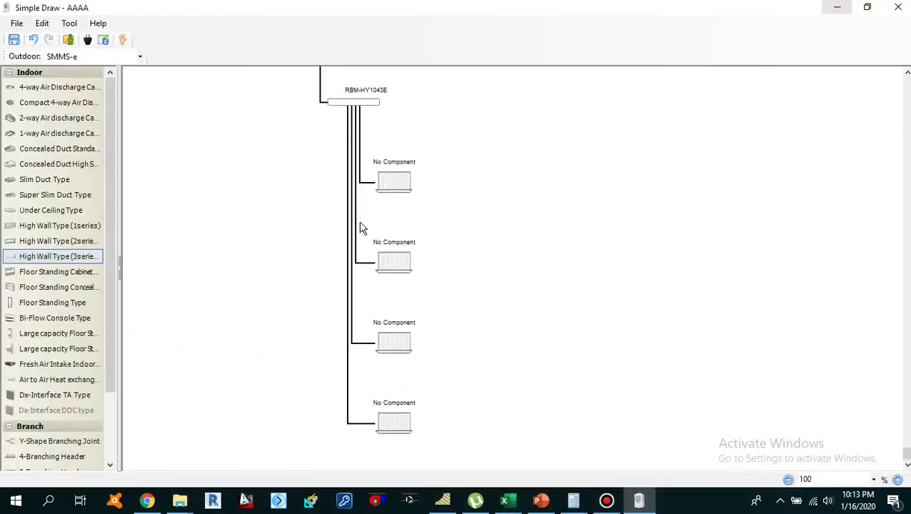
scroll(461, 275, "up", 2)
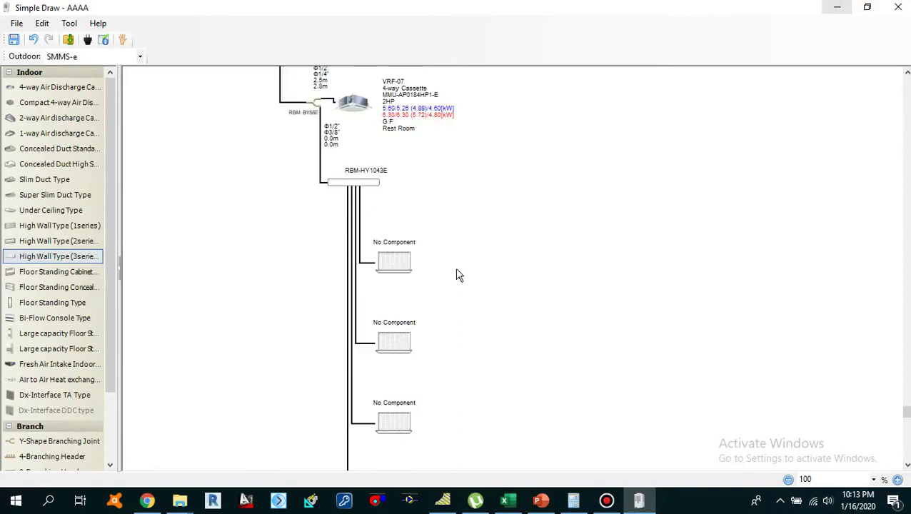
Copy the VRF-07 cassette and paste it into the first empty slot under RBM-HY1043E.
right_click(350, 185)
left_click(383, 229)
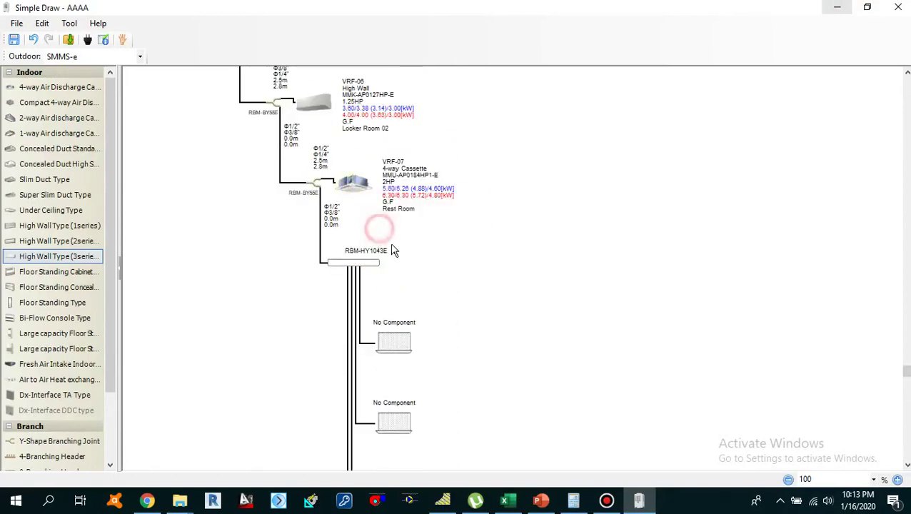
scroll(411, 259, "down", 1)
right_click(392, 263)
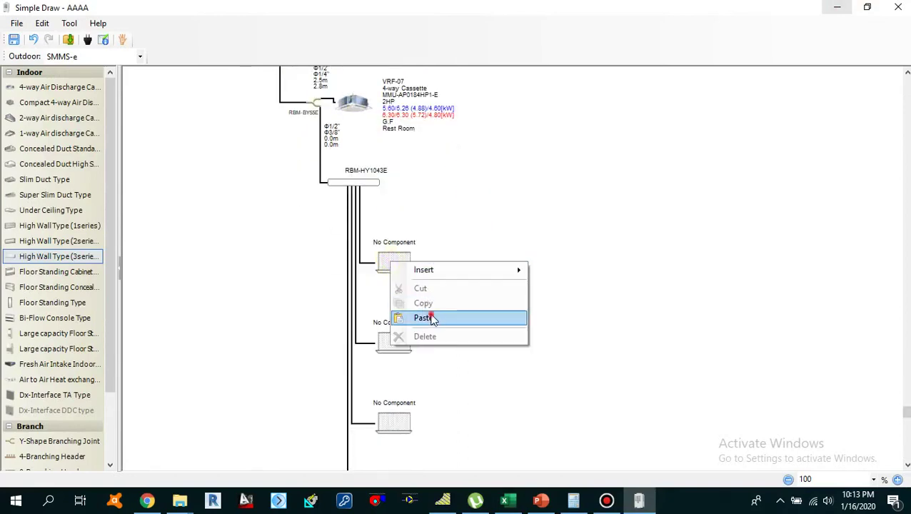
left_click(432, 316)
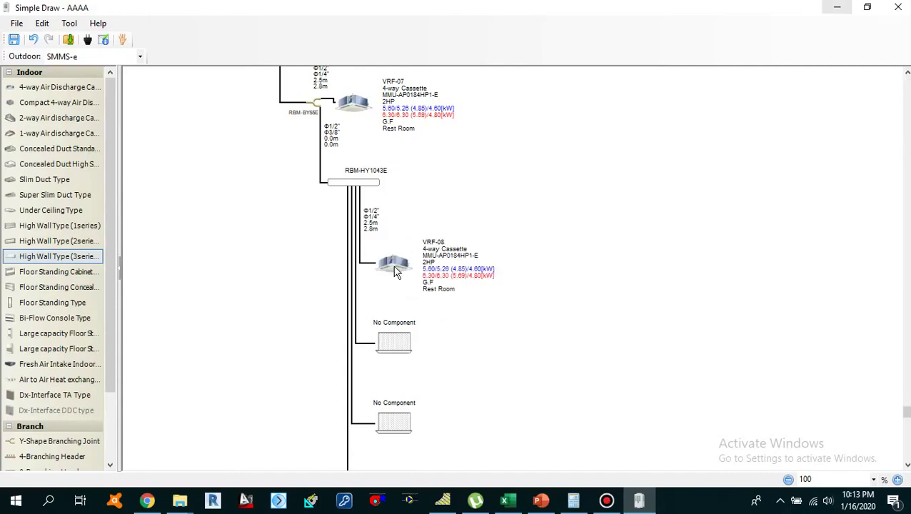
Open VRF-08's unit data and set its room name to Smoking Room.
double_click(395, 267)
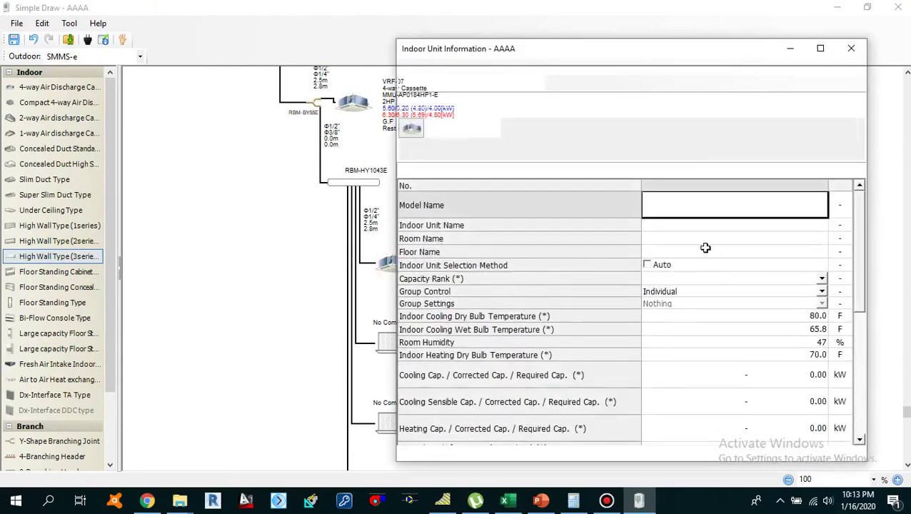
left_click(684, 226)
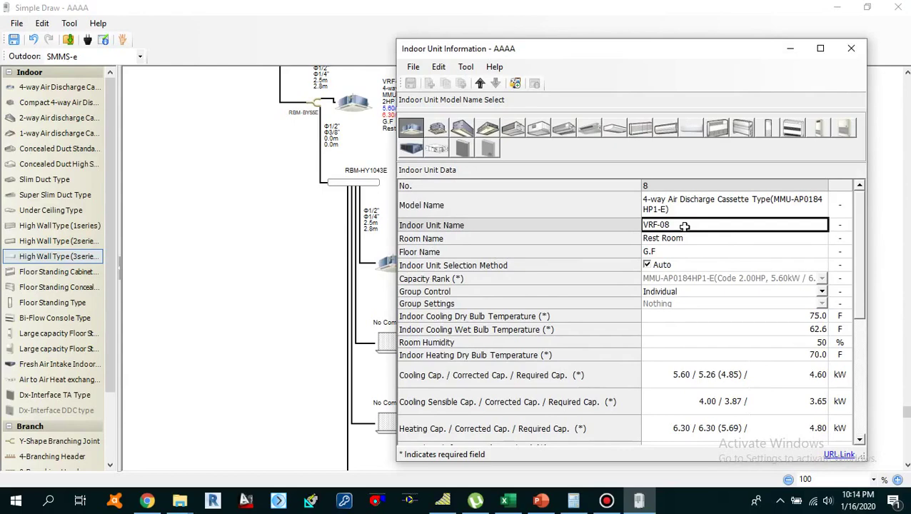
left_click(692, 239)
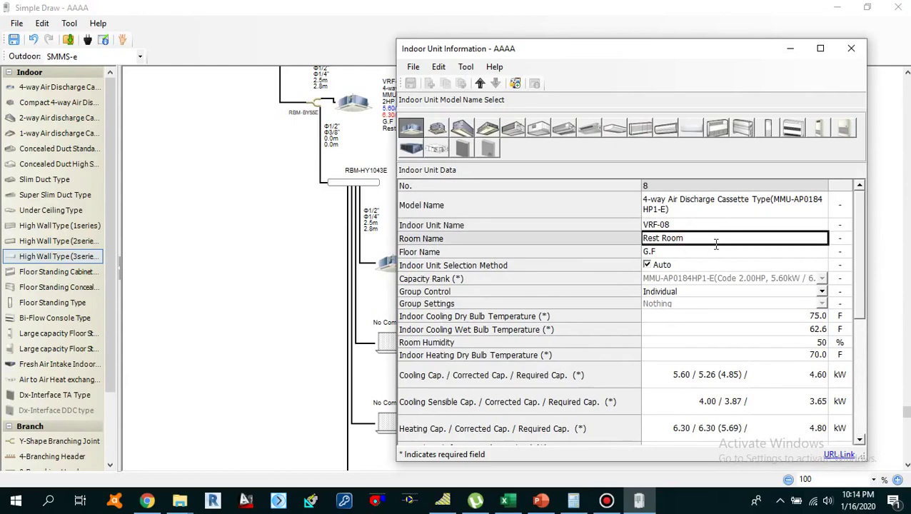
type("Smoking")
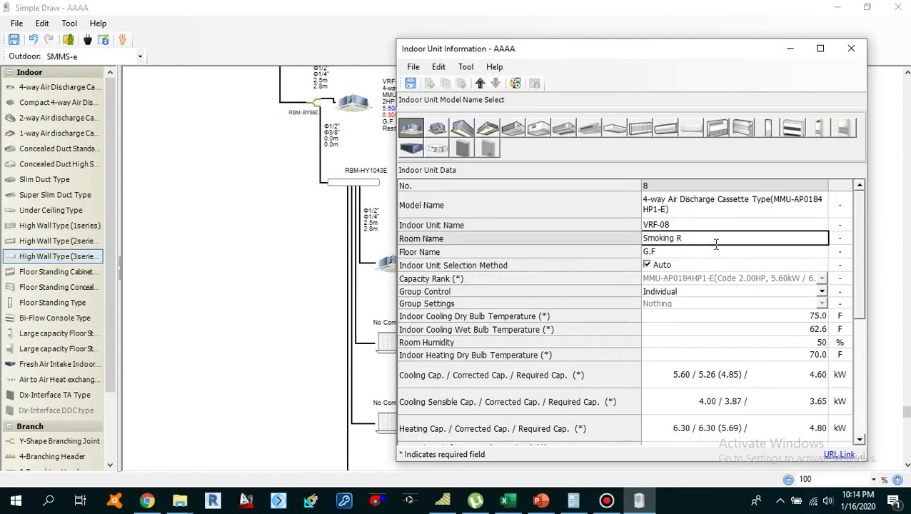
left_click(715, 244)
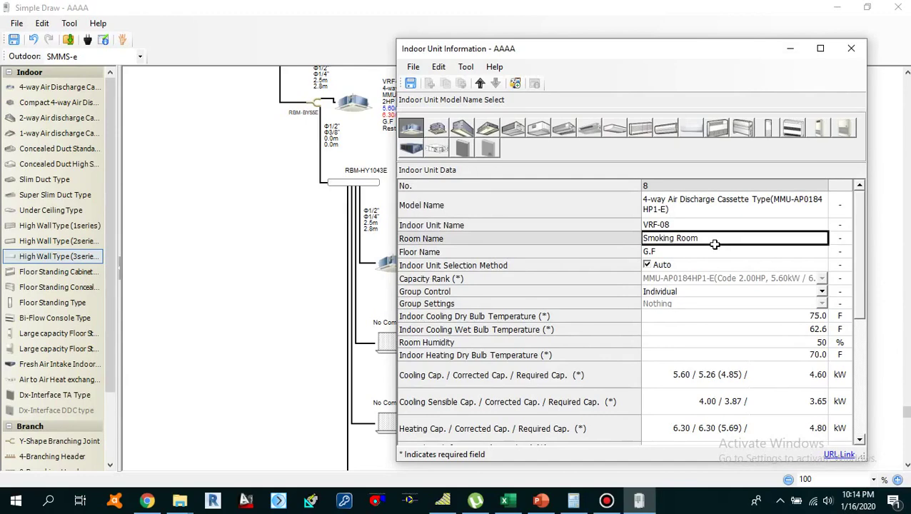
left_click(708, 252)
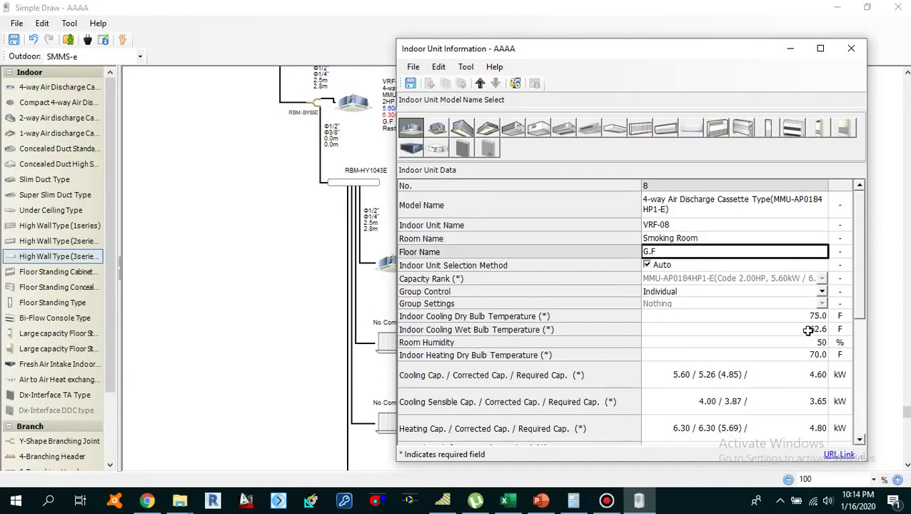
scroll(800, 361, "down", 3)
Enter required capacities from Excel: 3.00 kW cooling, 2.40 kW sensible, 3.10 kW heating.
left_click(789, 282)
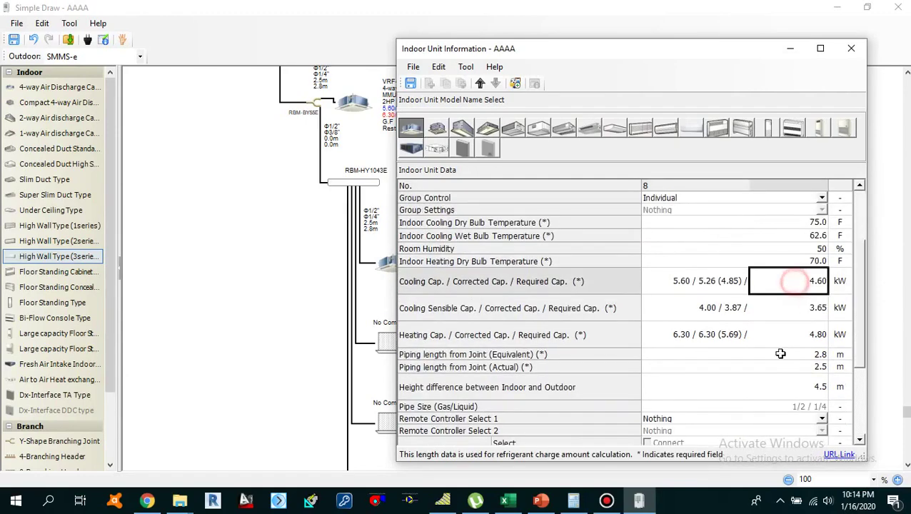
left_click(507, 501)
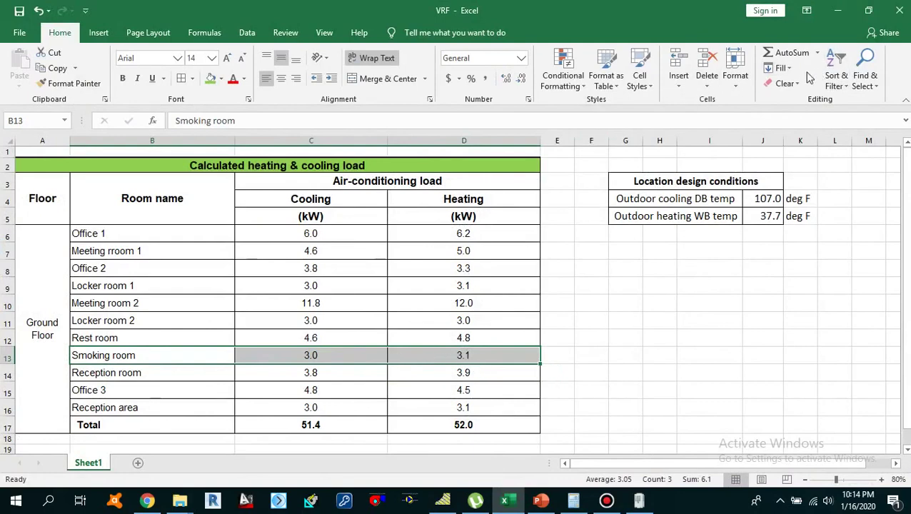
left_click(845, 10)
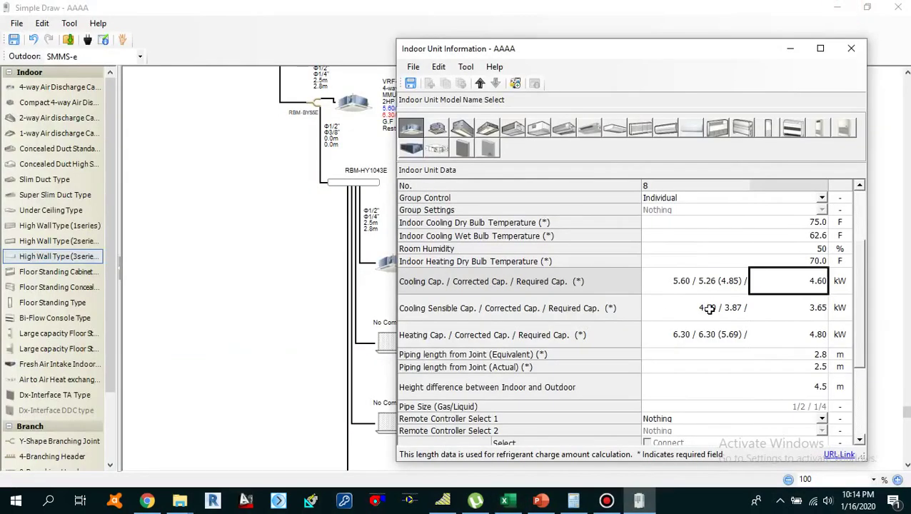
left_click(814, 282)
type("3.00")
left_click(809, 329)
type("3.00")
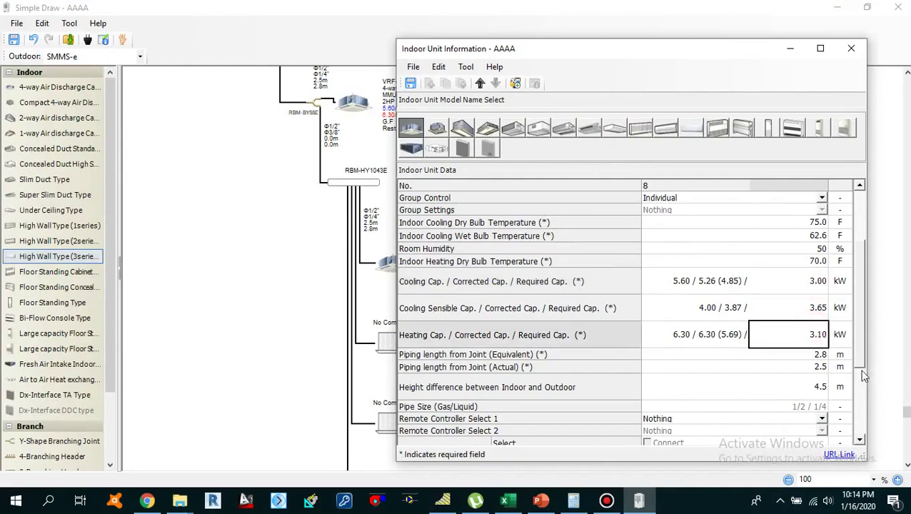
left_click(797, 307)
type("2.40")
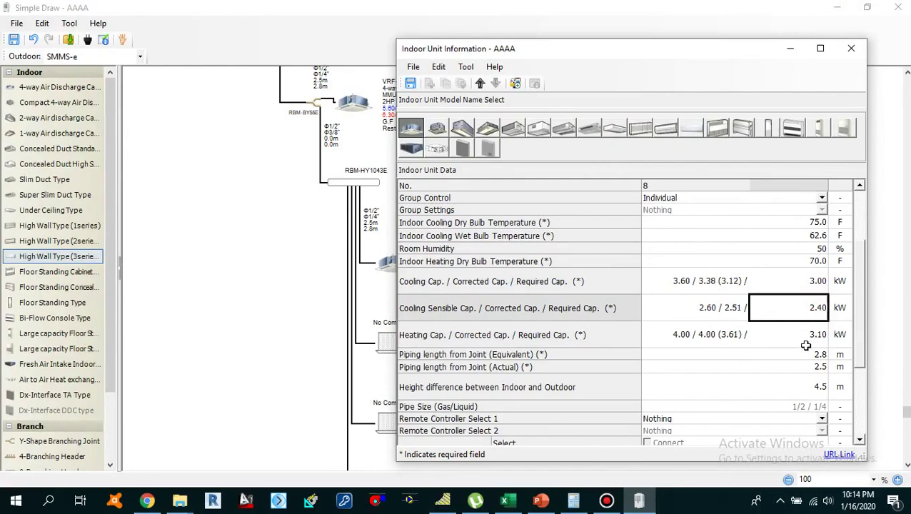
left_click(800, 284)
left_click(799, 307)
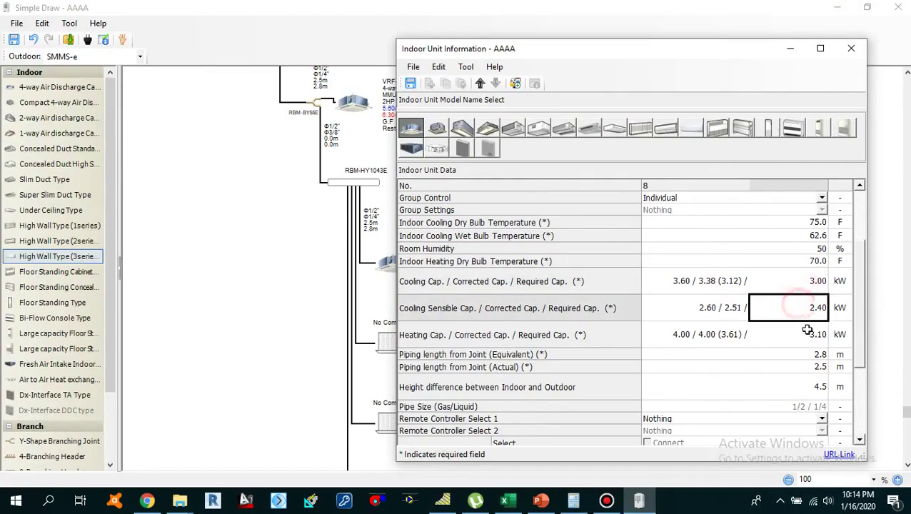
left_click(798, 333)
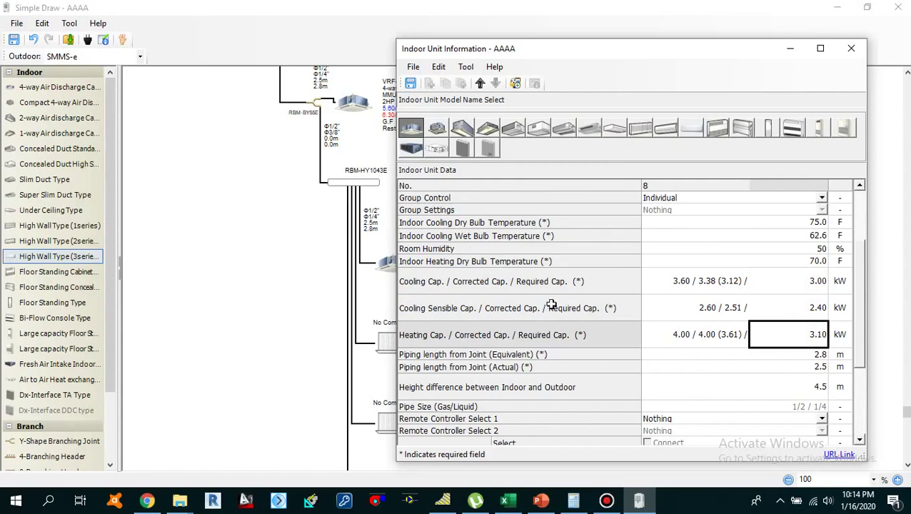
Review the piping lengths and 4.5 m height difference, then save the unit data.
left_click_drag(642, 55, 669, 49)
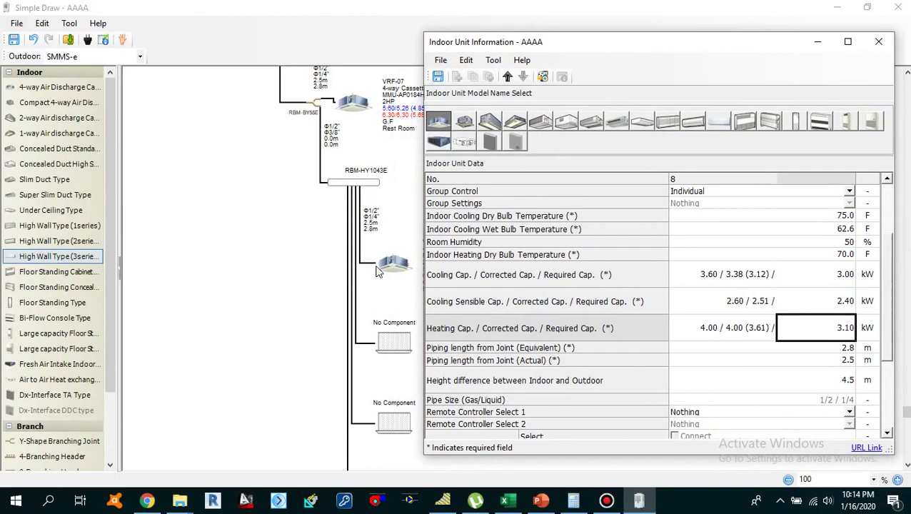
left_click(837, 350)
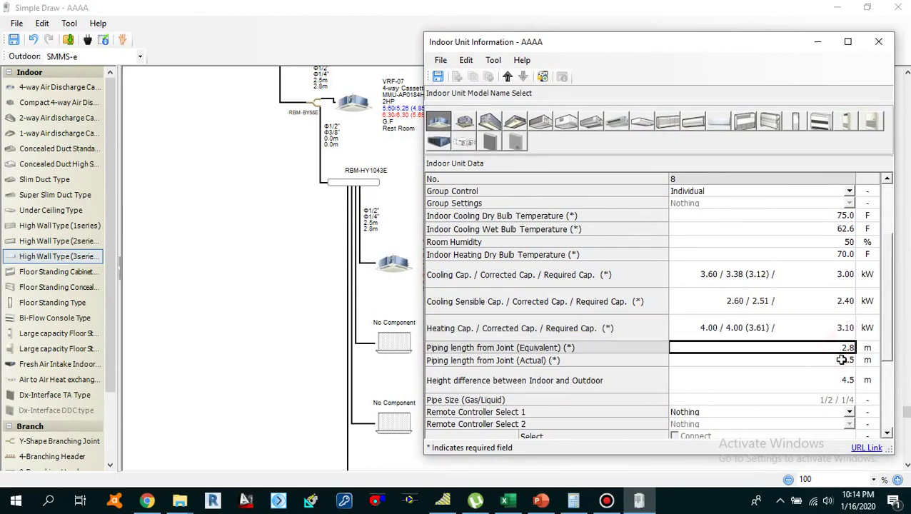
left_click(843, 361)
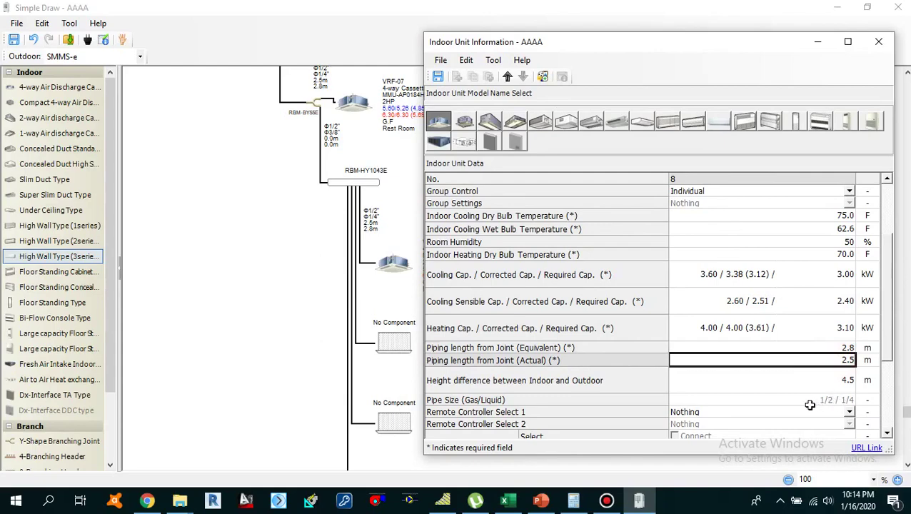
left_click(813, 378)
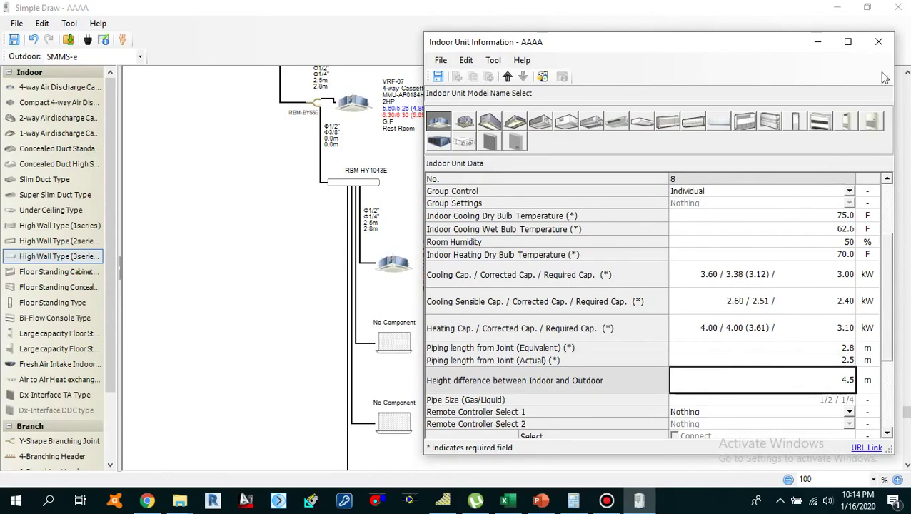
left_click(438, 77)
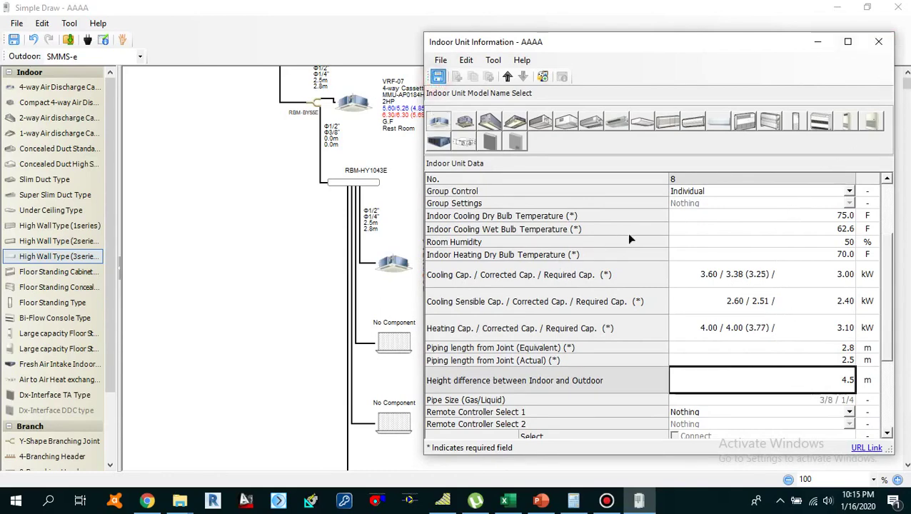
Close the unit data and review the Reception room load row in Excel.
left_click(880, 44)
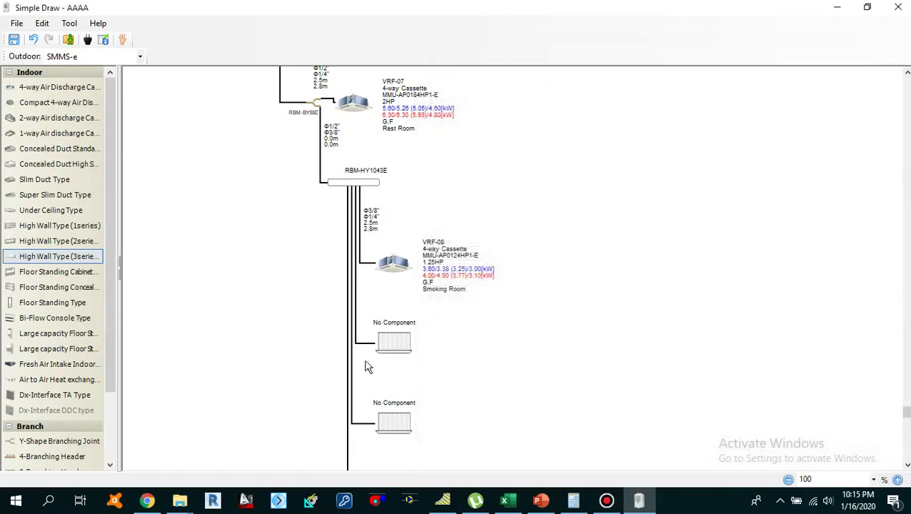
scroll(439, 351, "down", 2)
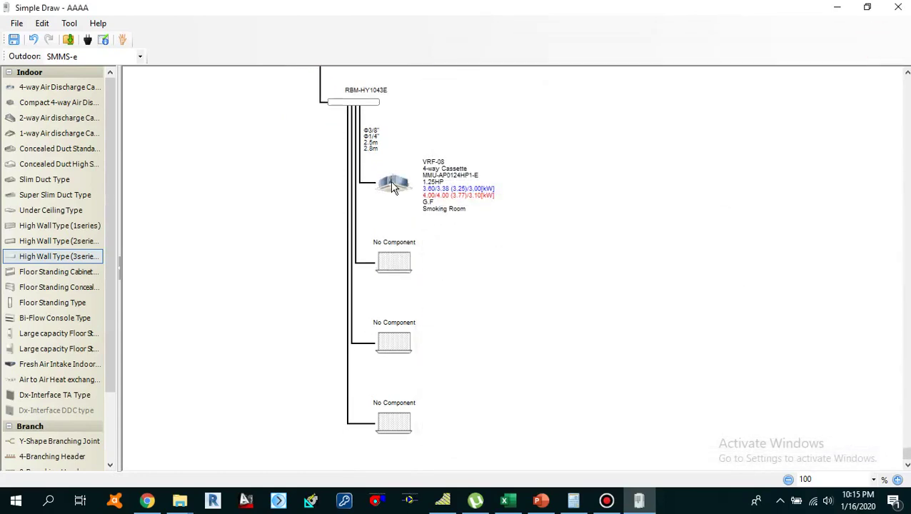
left_click(505, 501)
left_click_drag(167, 372, 525, 374)
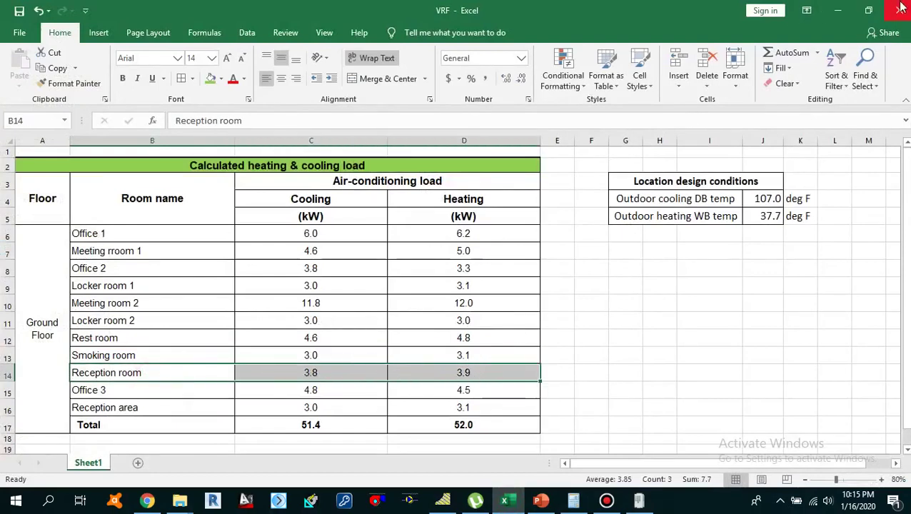
left_click(838, 10)
Copy VRF-08 and paste it into the next empty unit slot below it.
right_click(398, 183)
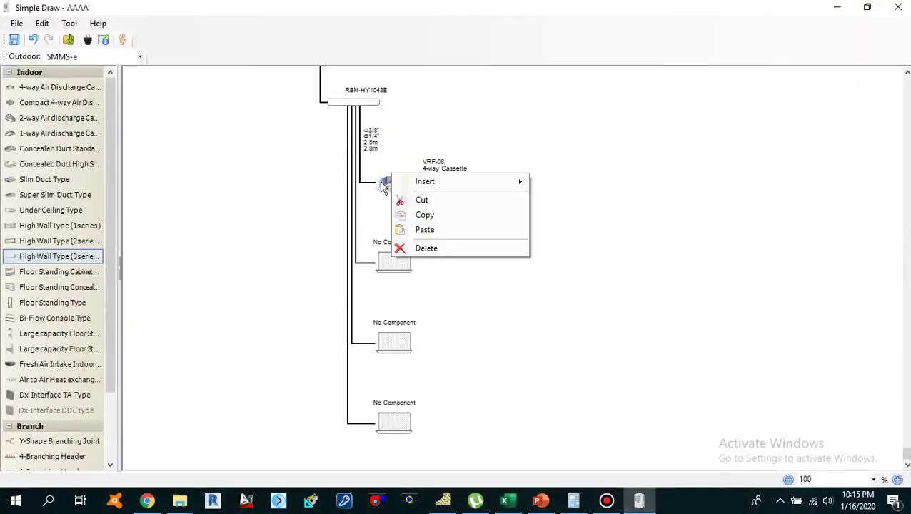
right_click(386, 185)
left_click(398, 225)
right_click(395, 266)
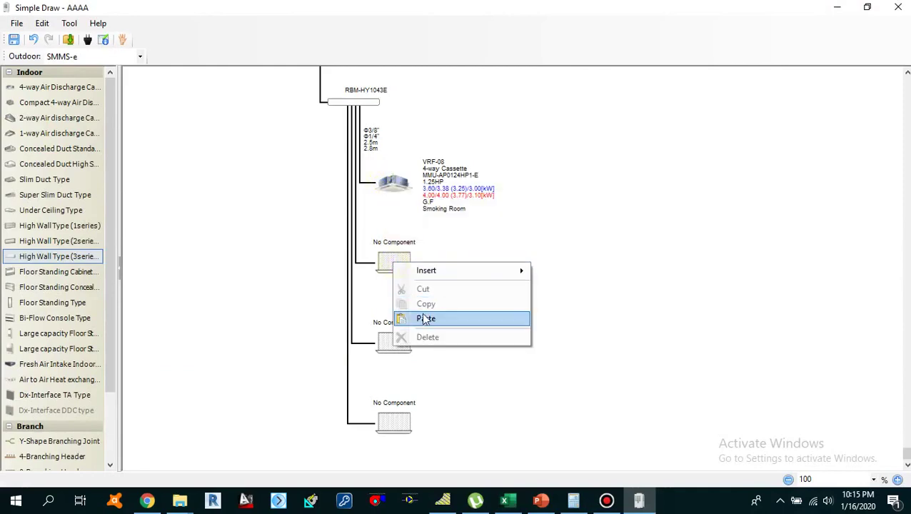
left_click(427, 319)
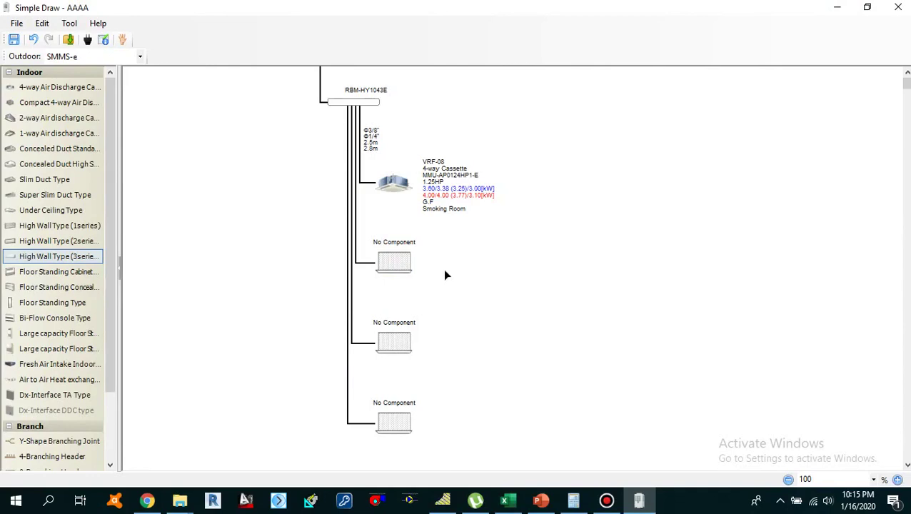
Open the new unit VRF-09 and rename its room to Reception Room.
double_click(395, 268)
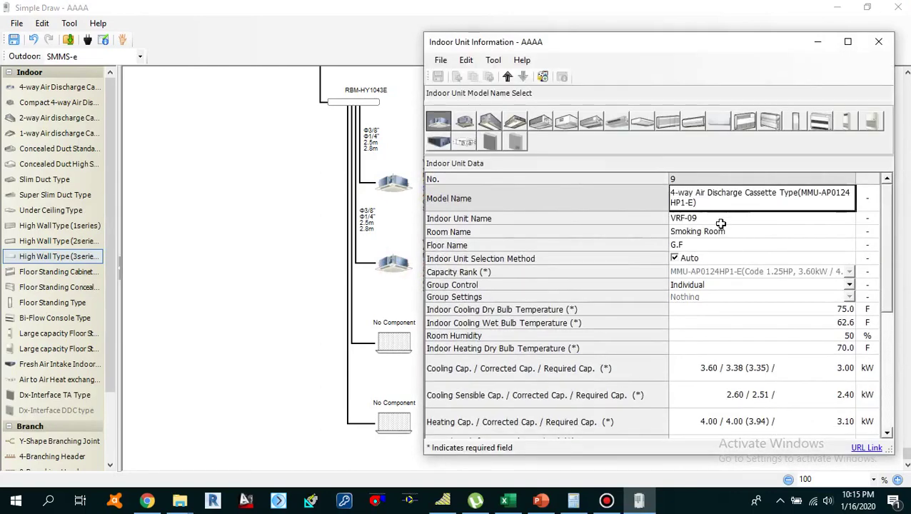
left_click(720, 218)
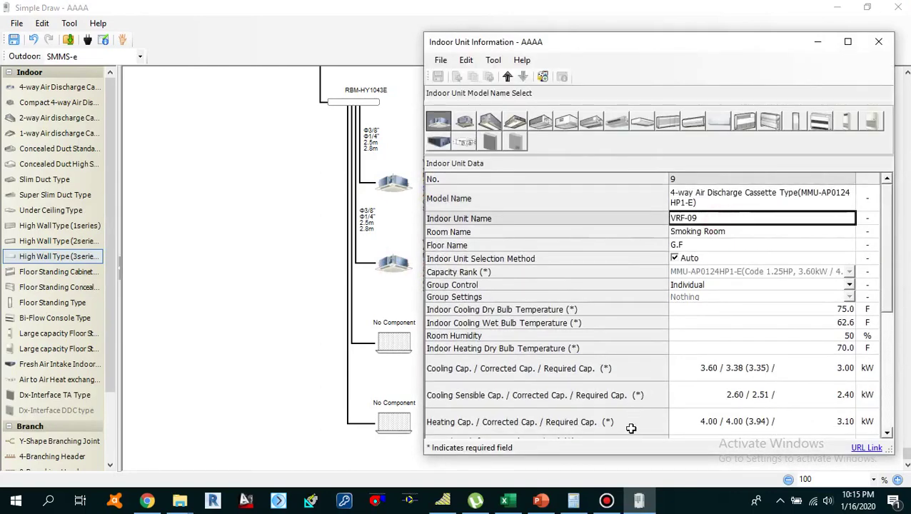
left_click(506, 501)
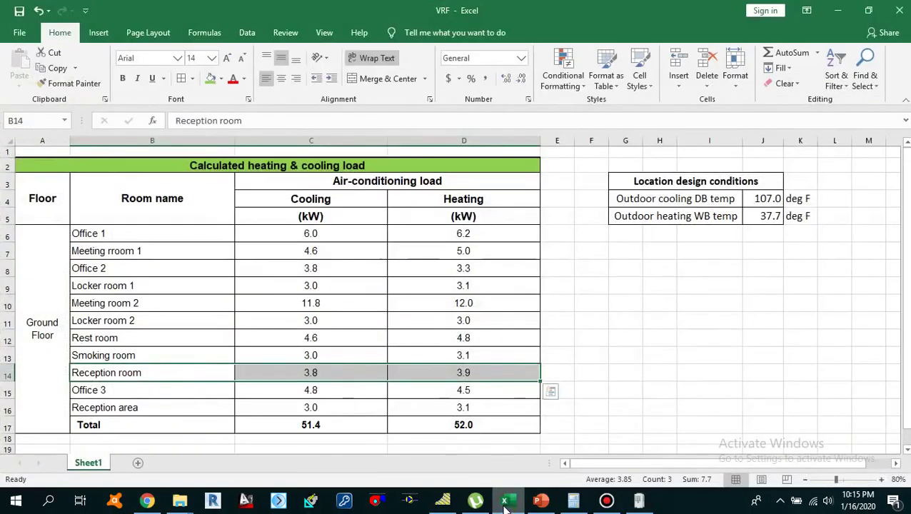
left_click(505, 501)
left_click(700, 231)
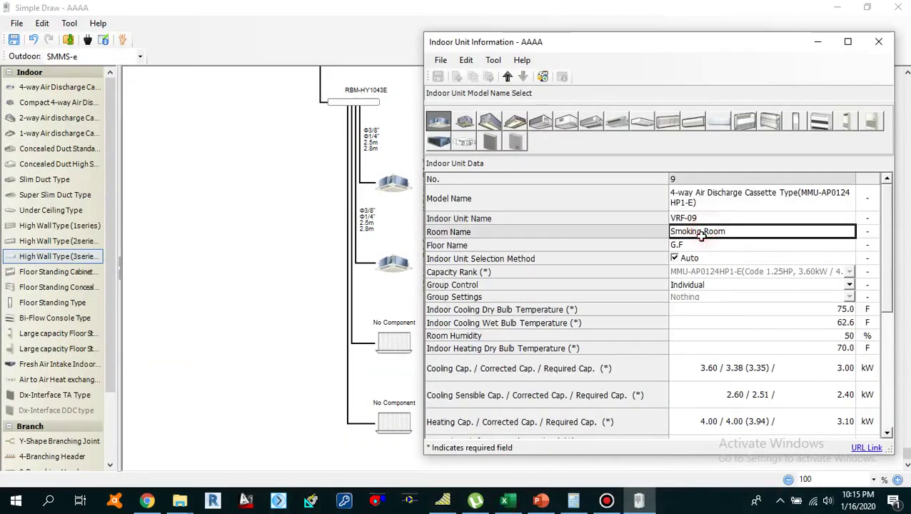
left_click(702, 232)
left_click(702, 232)
key("BackSpace")
key("BackSpace")
key("BackSpace")
key("BackSpace")
key("BackSpace")
key("BackSpace")
key("BackSpace")
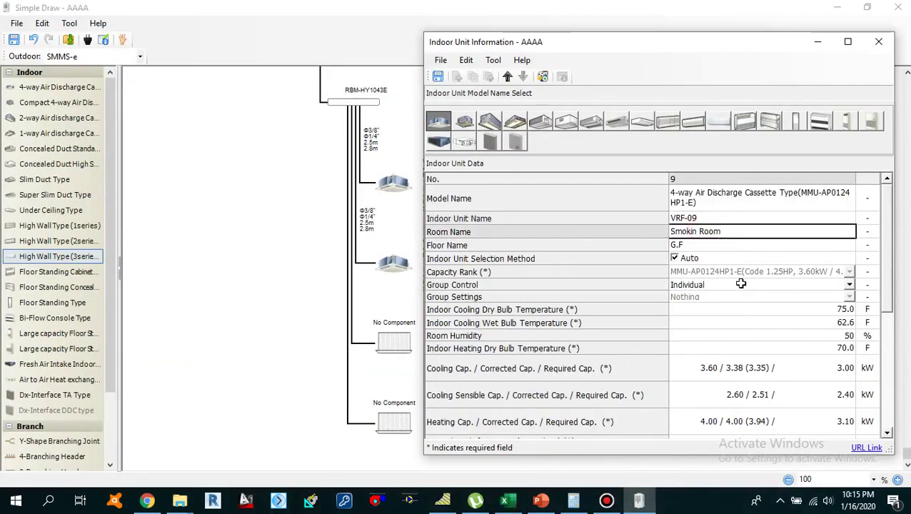
type("Reception")
key("Return")
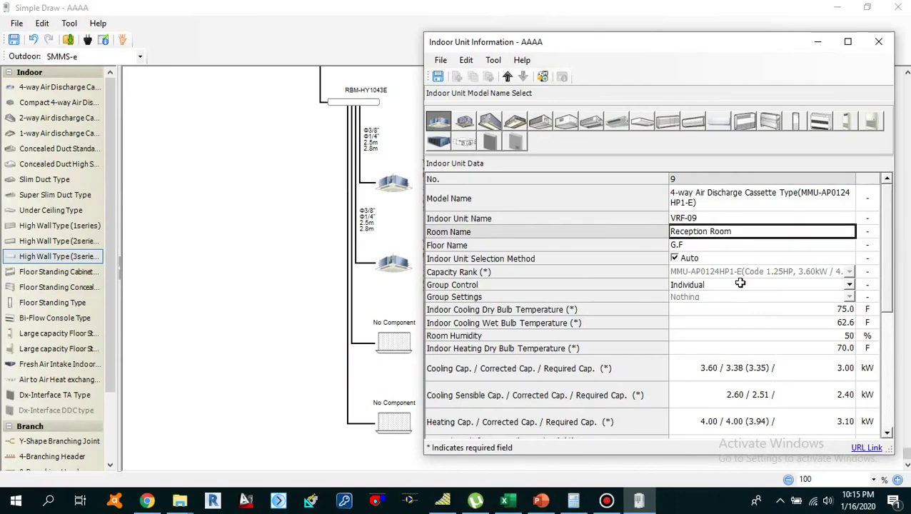
left_click(748, 247)
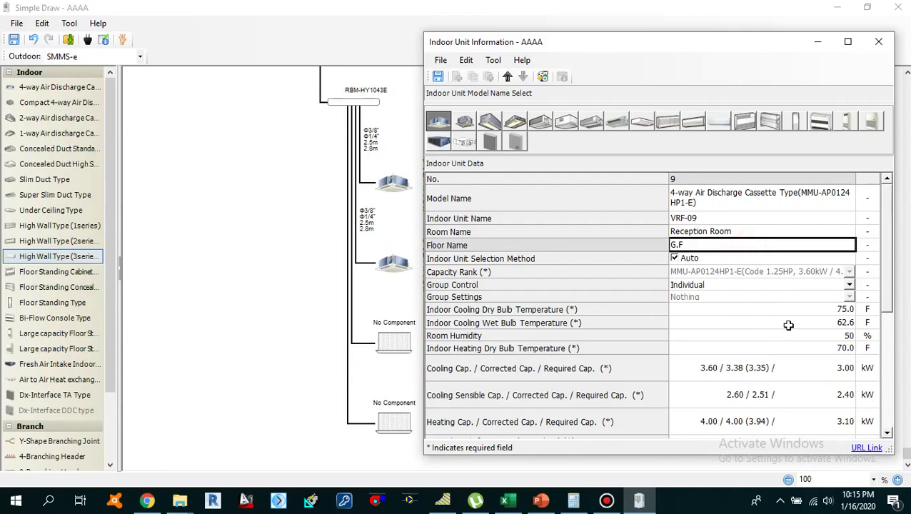
Enter required capacities 3.80 kW cooling, 3.00 kW sensible and 3.90 kW heating.
left_click(829, 368)
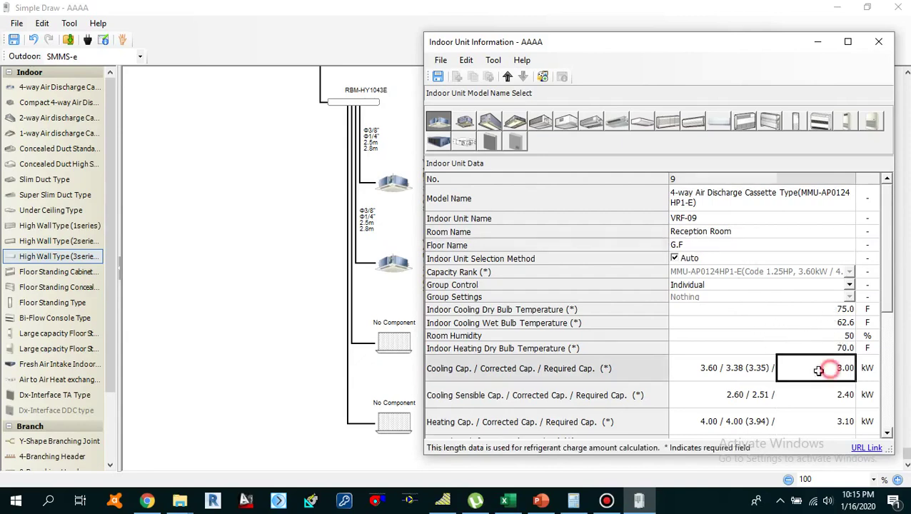
scroll(801, 370, "down", 3)
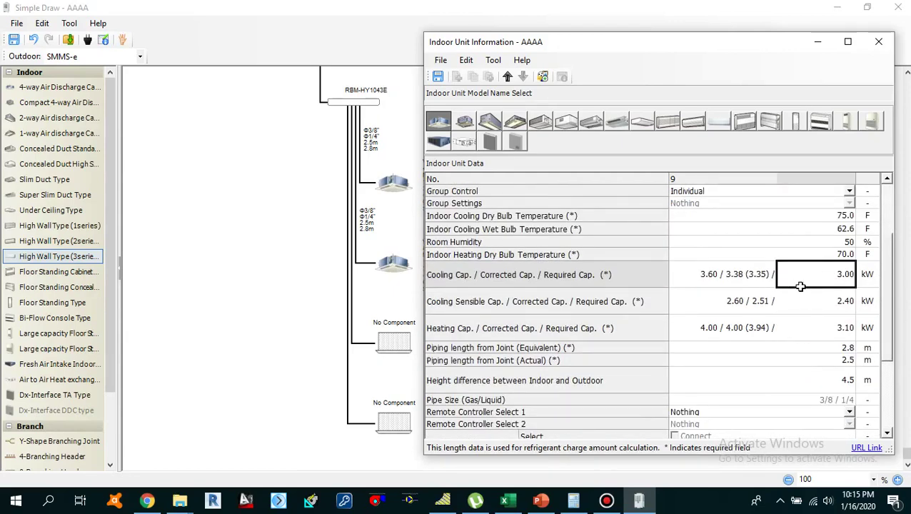
left_click(505, 500)
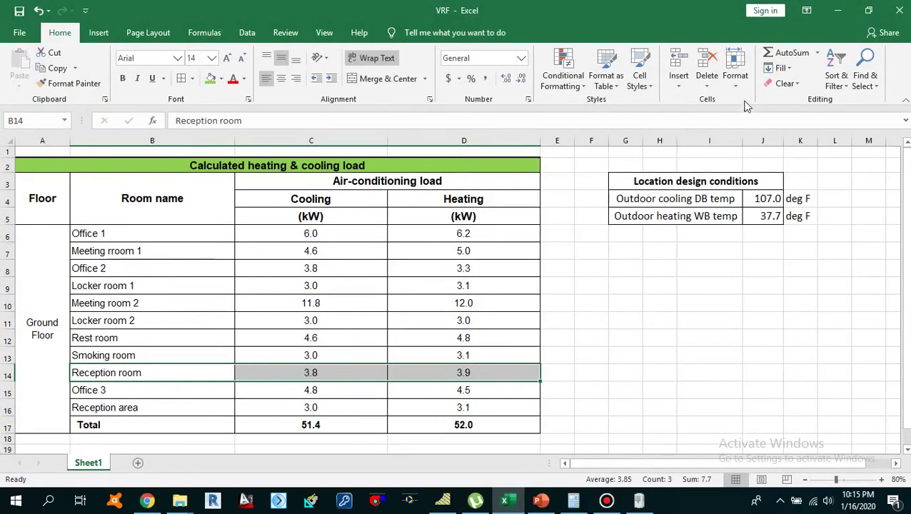
left_click(842, 11)
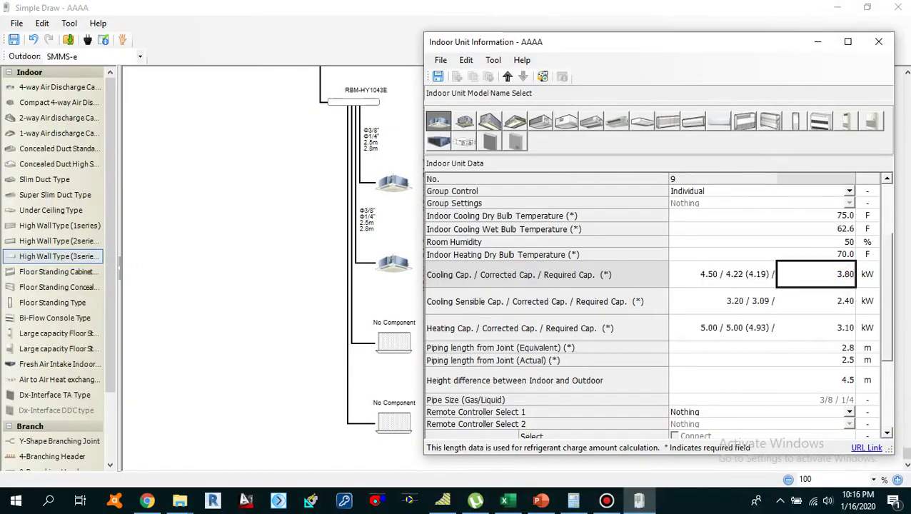
left_click(825, 329)
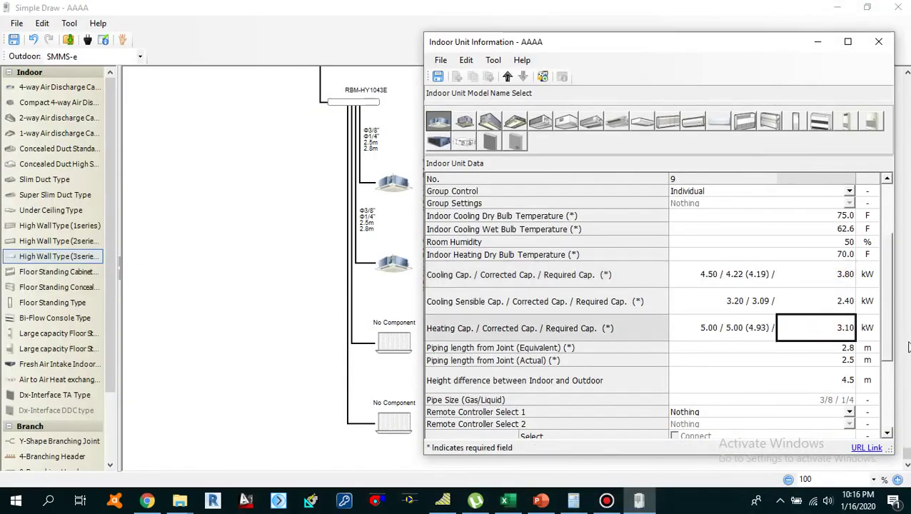
type("9")
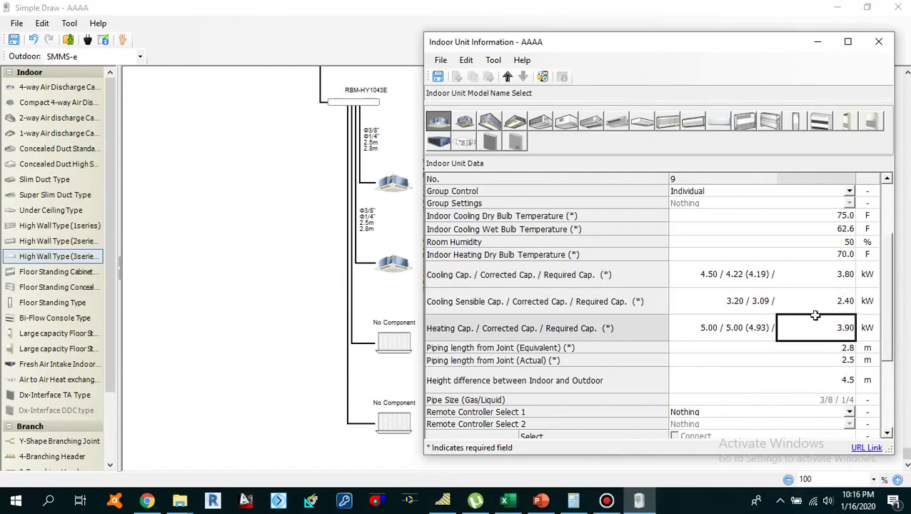
left_click(832, 301)
type("3")
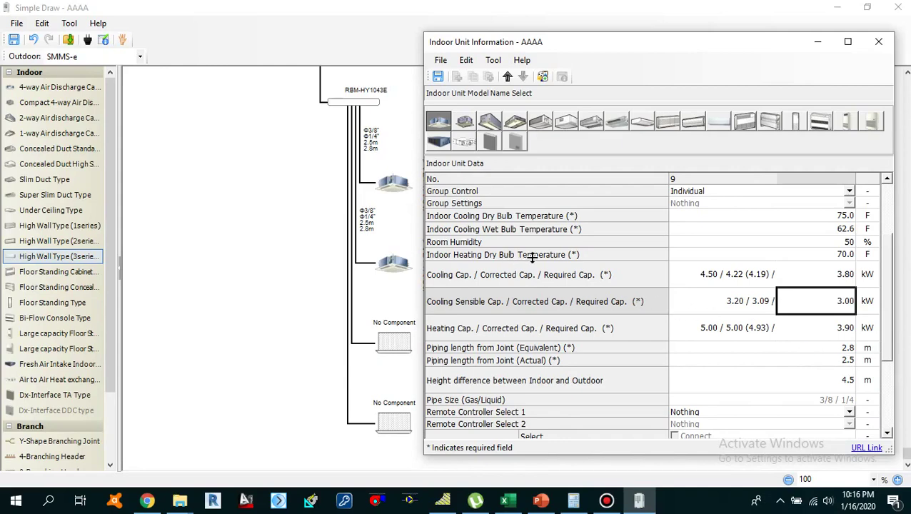
Set piping lengths to 5.8 m equivalent and 5.5 m actual, recalculate, and close.
left_click(787, 349)
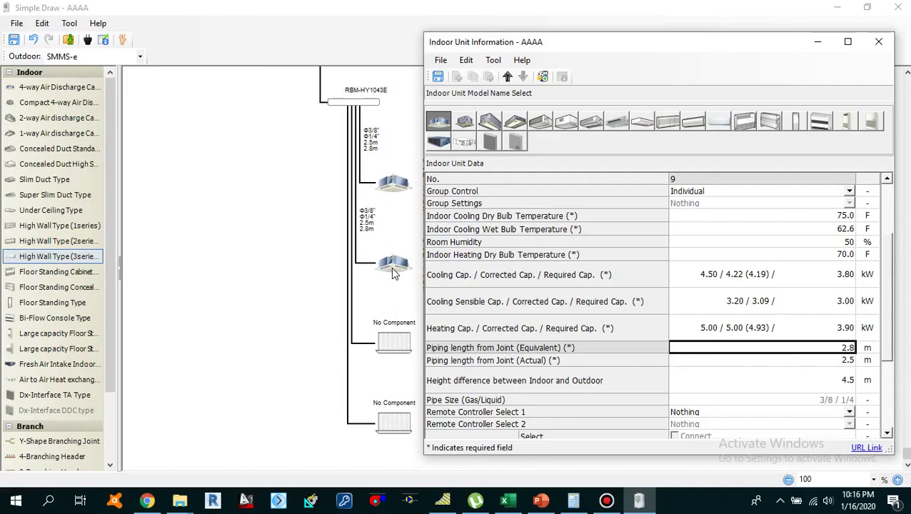
left_click(839, 348)
type("5.0")
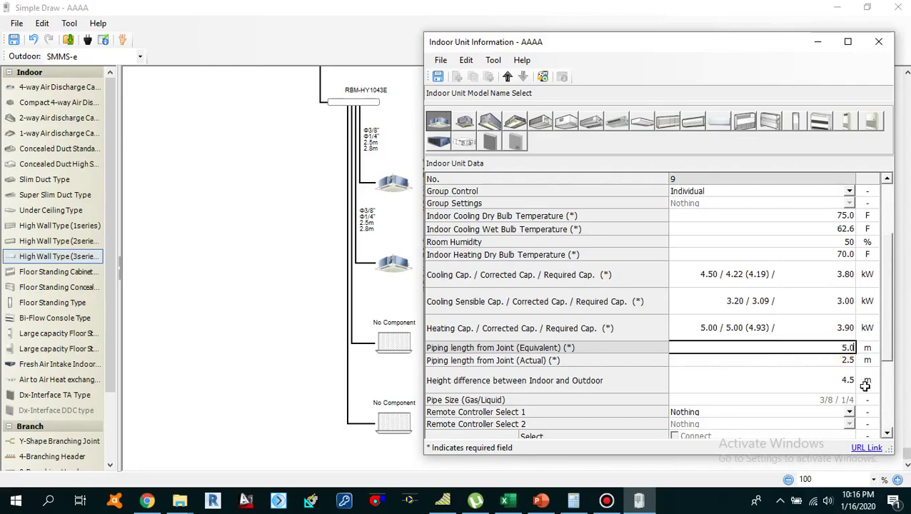
left_click(840, 360)
type("5.0")
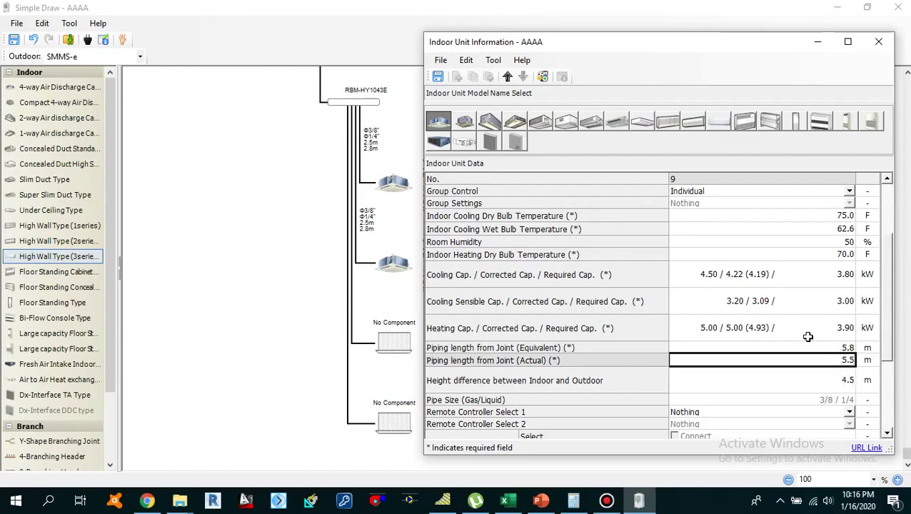
left_click(808, 382)
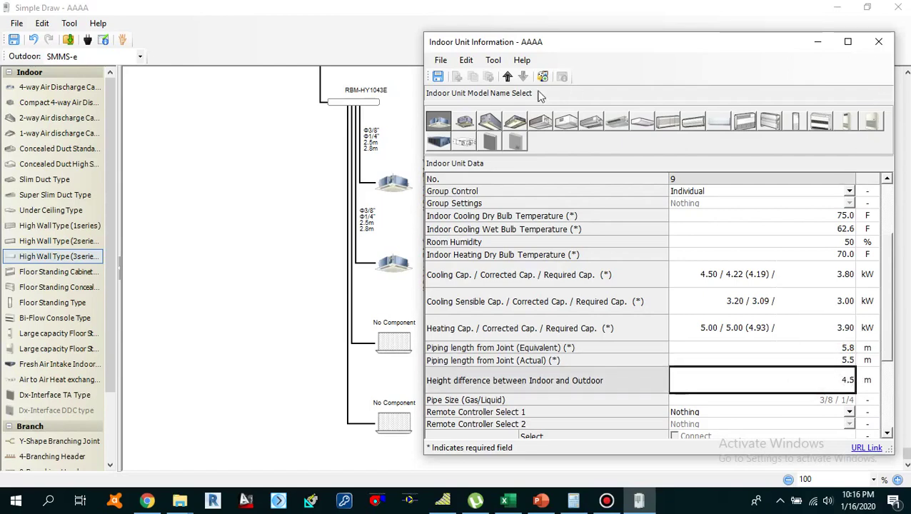
left_click(438, 76)
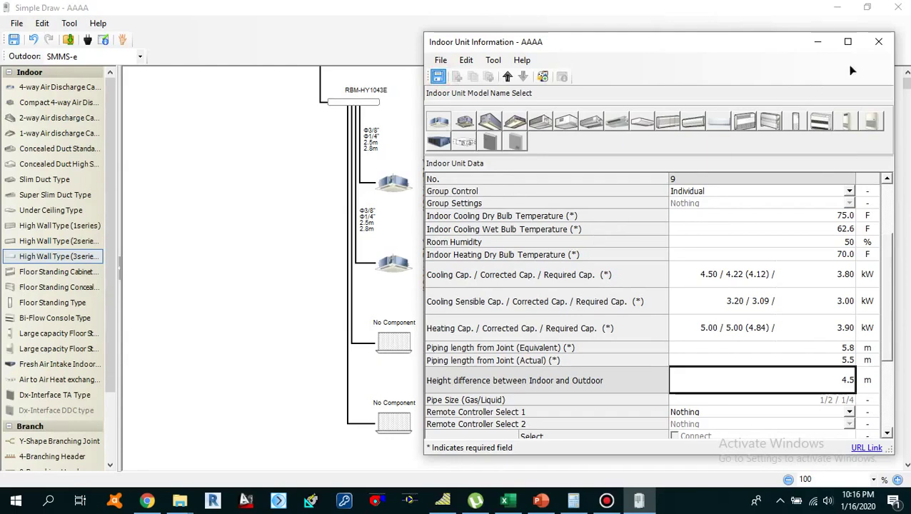
left_click(879, 43)
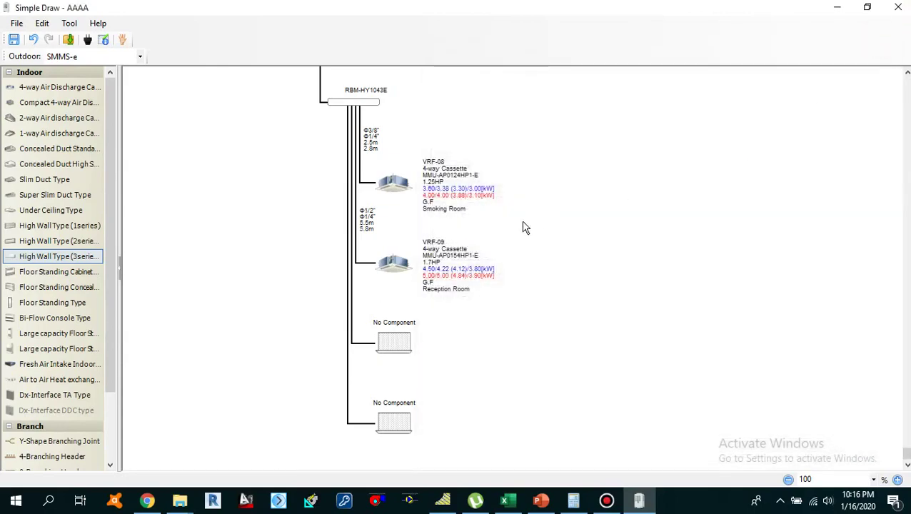
left_click(506, 502)
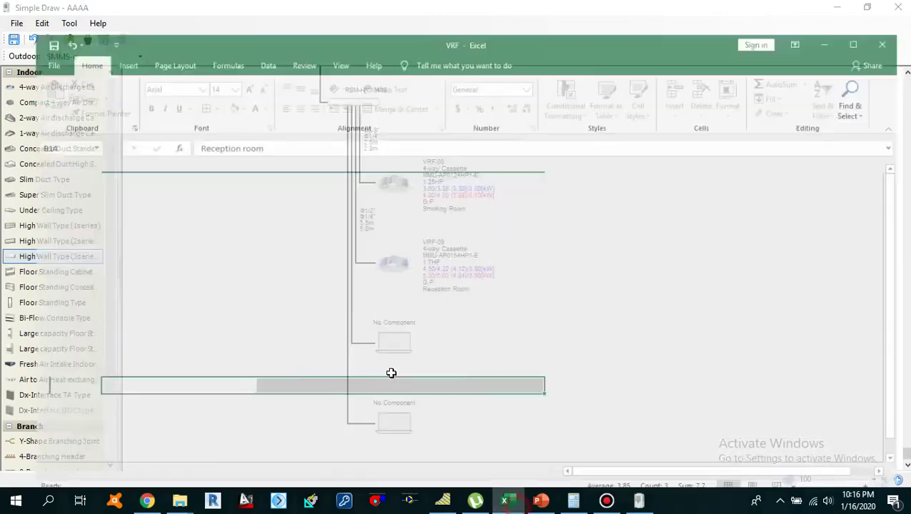
left_click(124, 391)
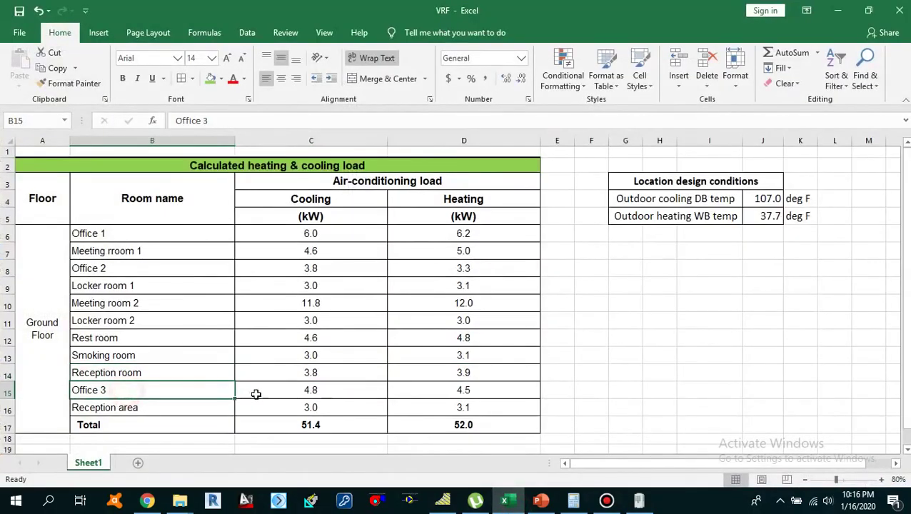
left_click_drag(255, 394, 463, 402)
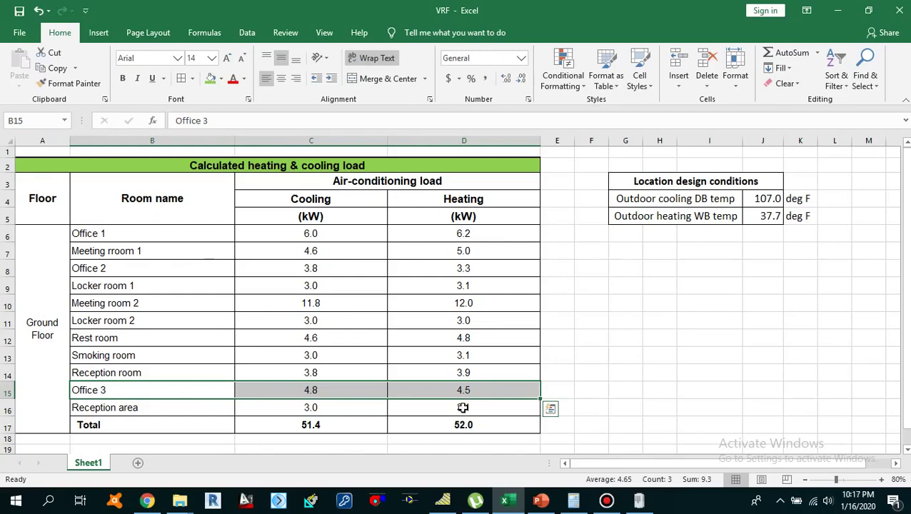
left_click(509, 504)
Copy the VRF-03 Office-02 cassette and paste it into the first empty slot below VRF-09.
left_click(451, 340)
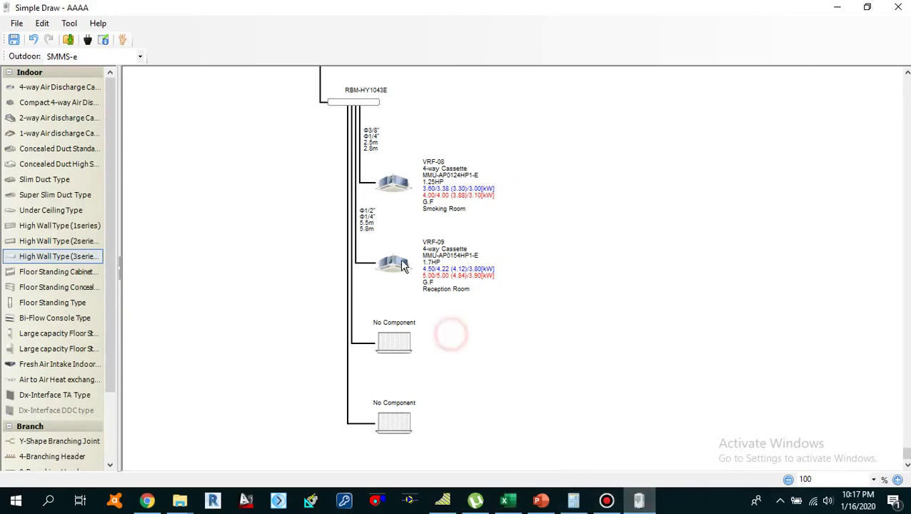
scroll(404, 286, "up", 5)
scroll(403, 300, "up", 5)
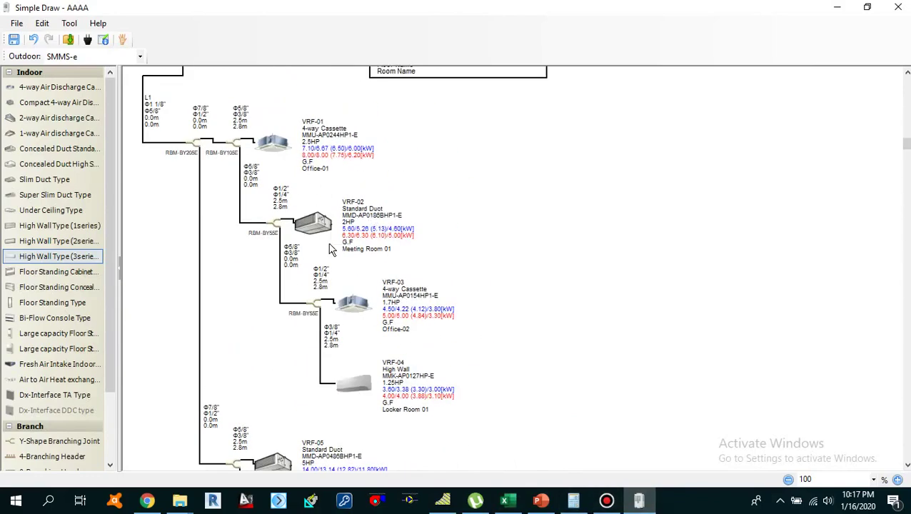
right_click(350, 313)
left_click(382, 351)
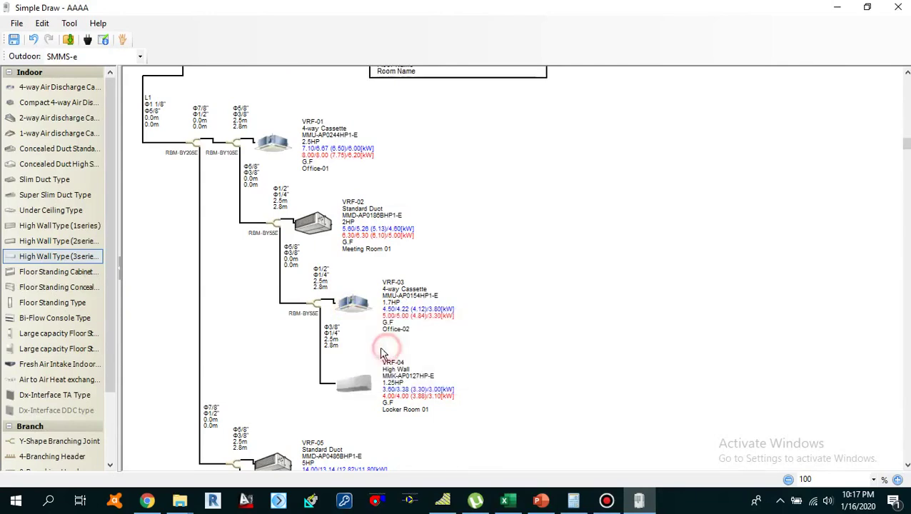
scroll(400, 350, "down", 10)
right_click(405, 350)
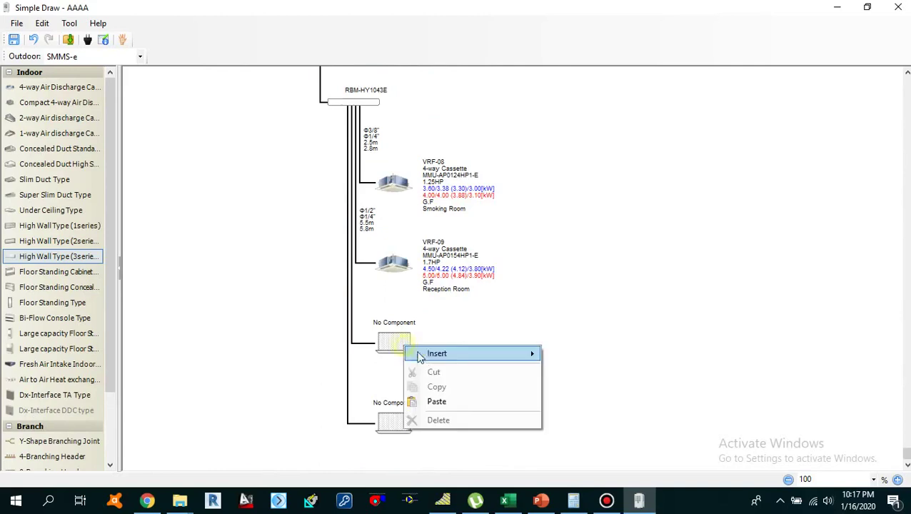
left_click(445, 398)
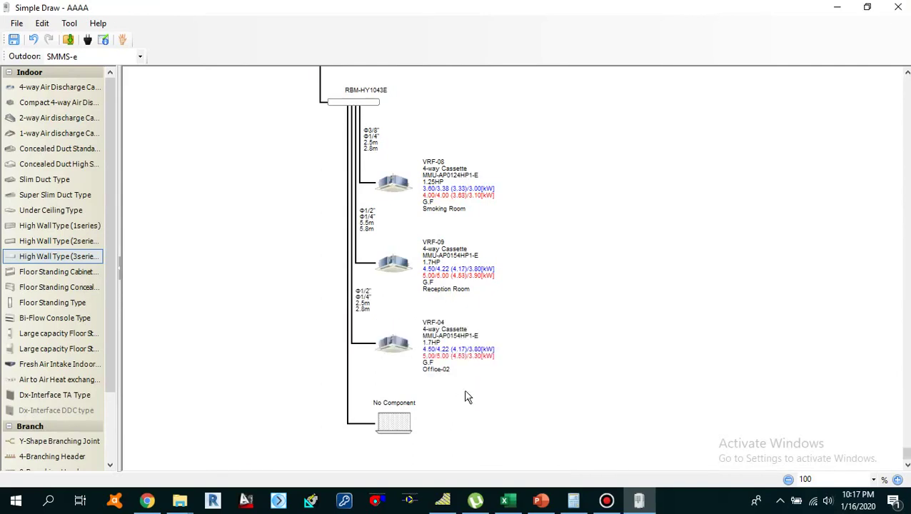
Open the pasted unit and rename it VRF-10 serving room Office-03.
double_click(395, 346)
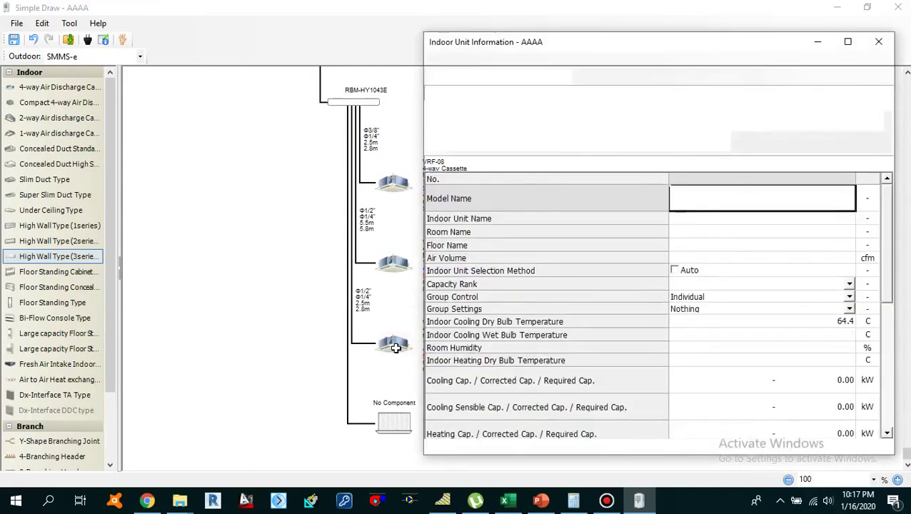
left_click(707, 217)
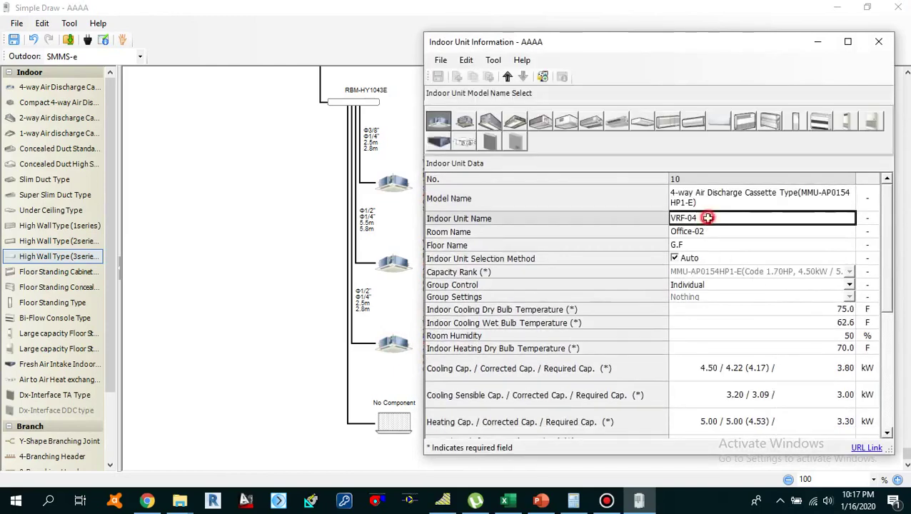
left_click(717, 218)
key("BackSpace")
key("BackSpace")
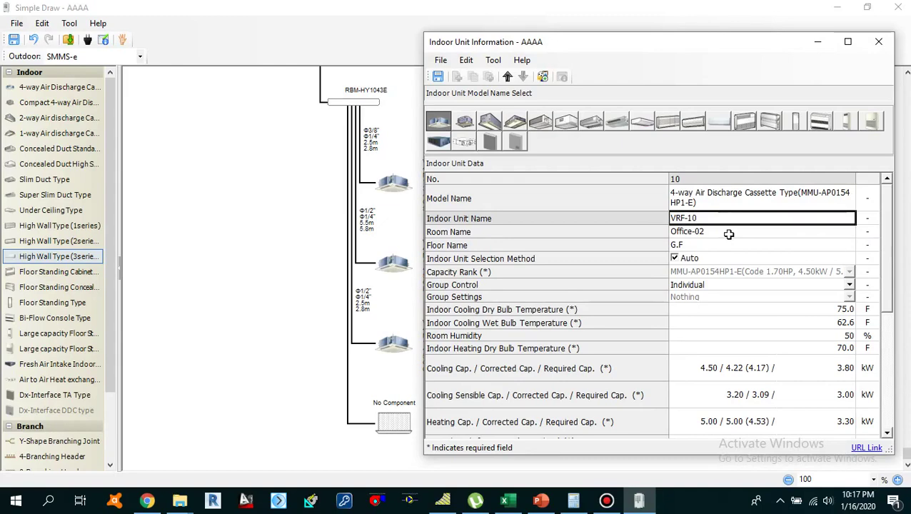
left_click(714, 232)
left_click(714, 232)
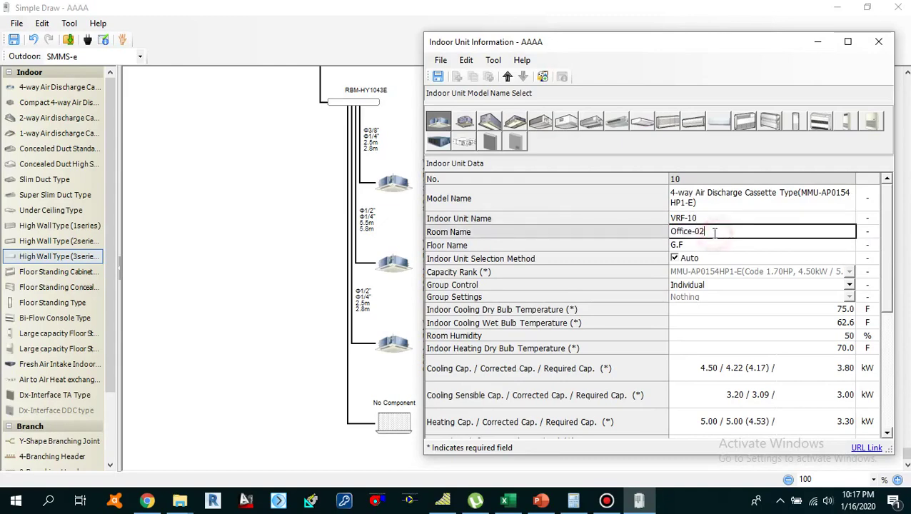
key("Return")
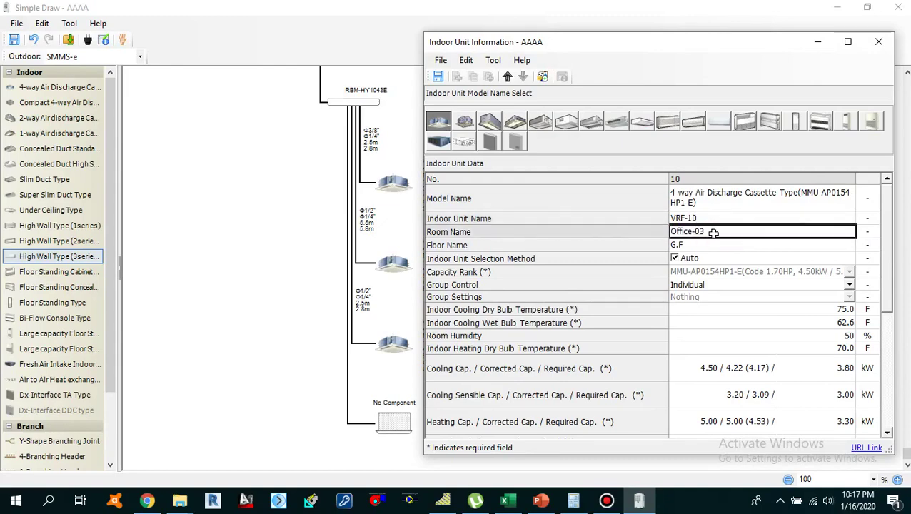
left_click(714, 243)
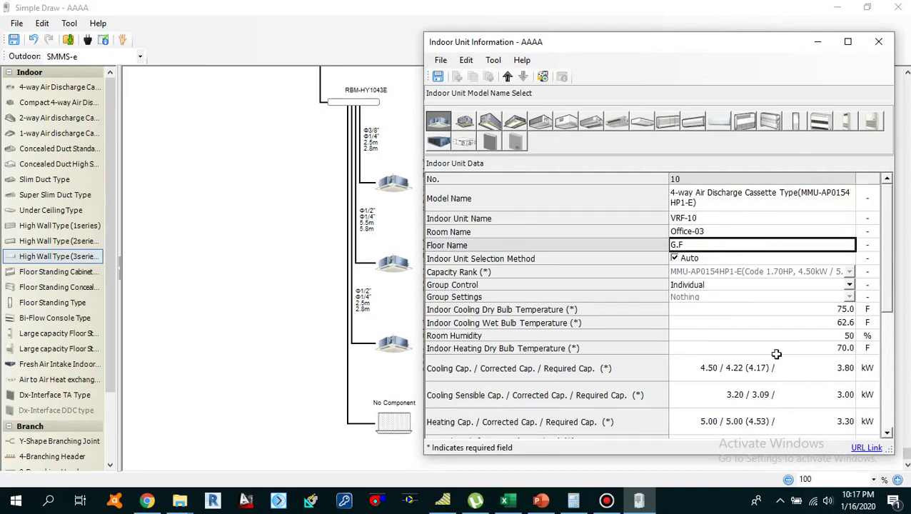
left_click(797, 336)
scroll(797, 326, "down", 3)
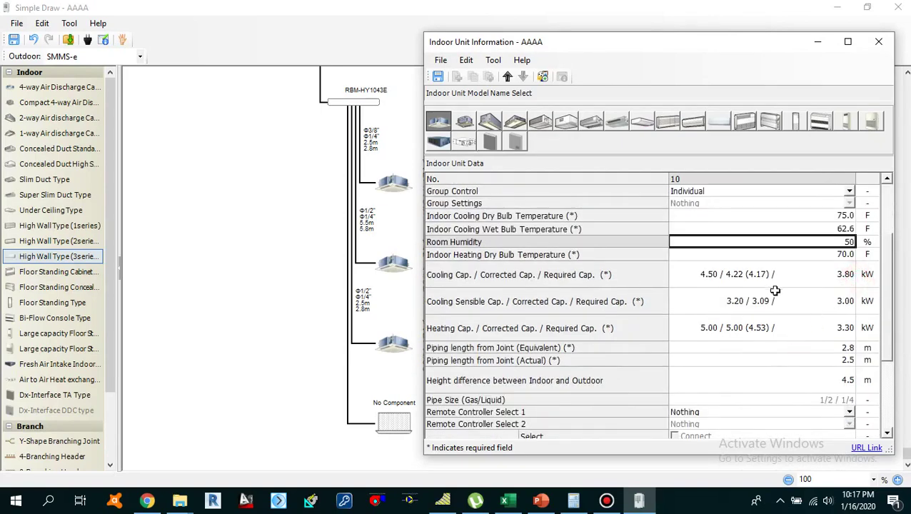
Enter required capacities from Excel: 4.80 kW cooling, 4.50 kW heating, 3.80 kW sensible.
left_click(831, 275)
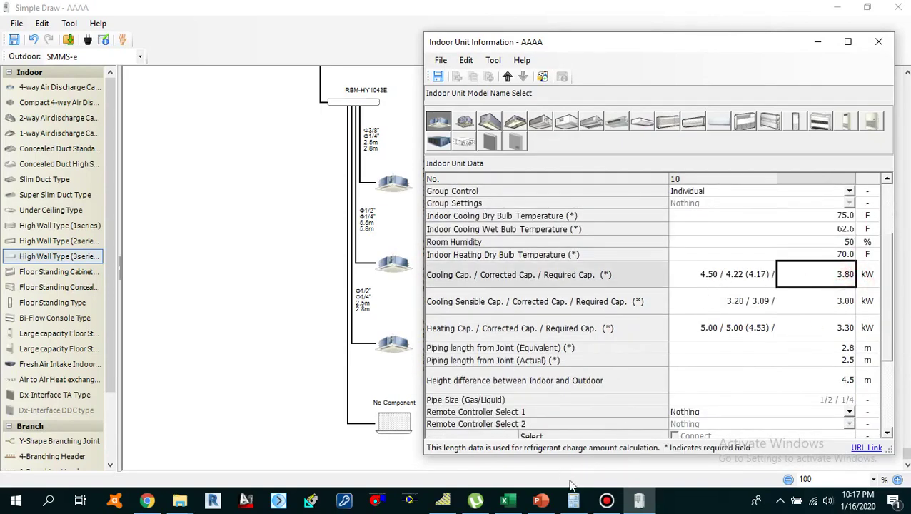
left_click(504, 501)
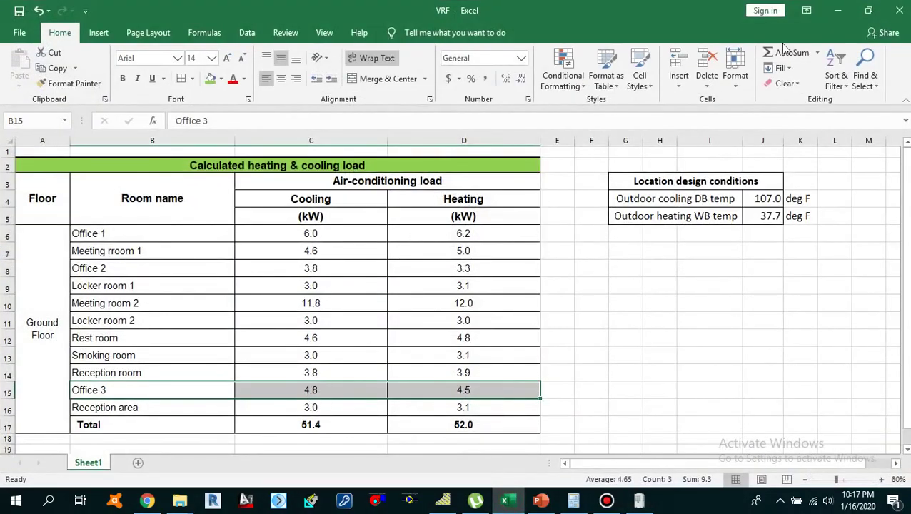
left_click(840, 10)
left_click(831, 272)
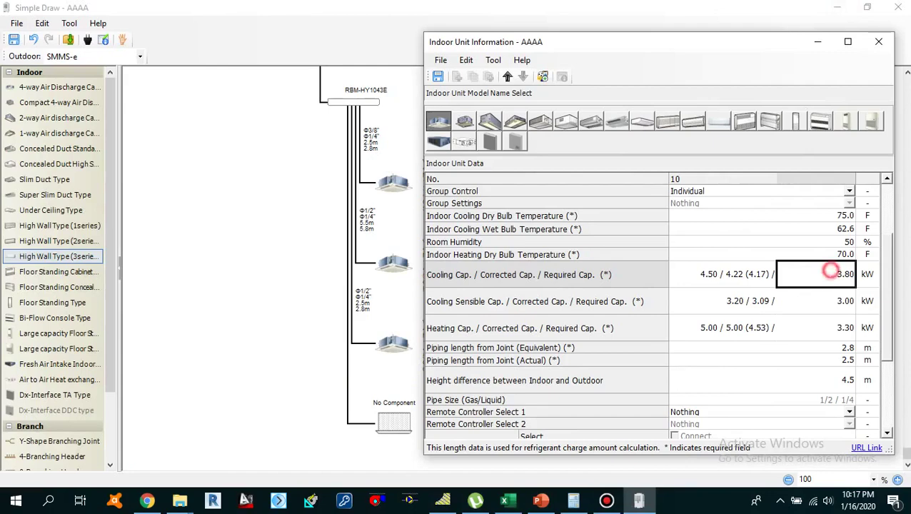
type("4.8")
key("Return")
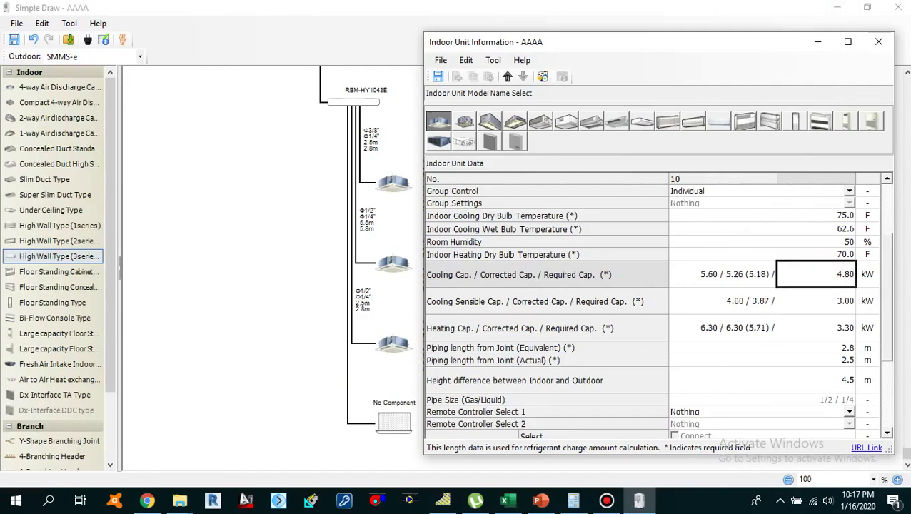
left_click(814, 328)
type("4.00")
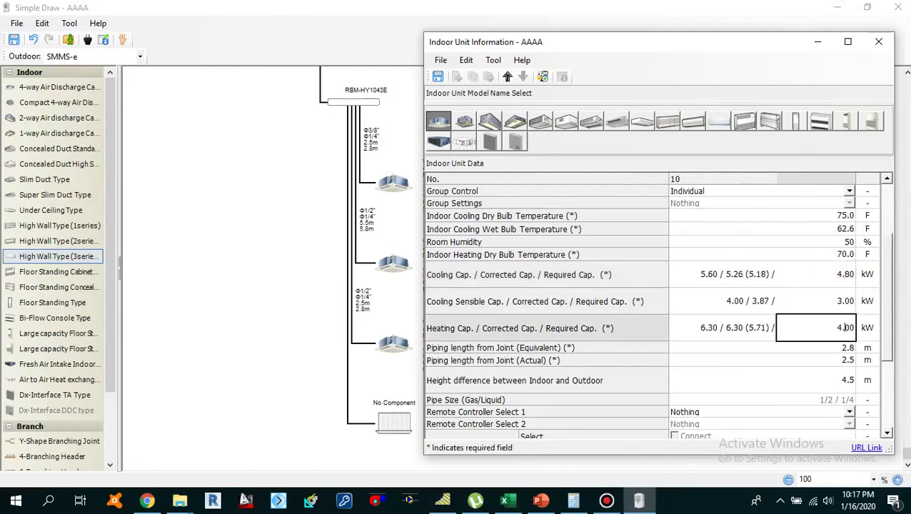
key("BackSpace")
key("BackSpace")
type("50")
left_click(815, 300)
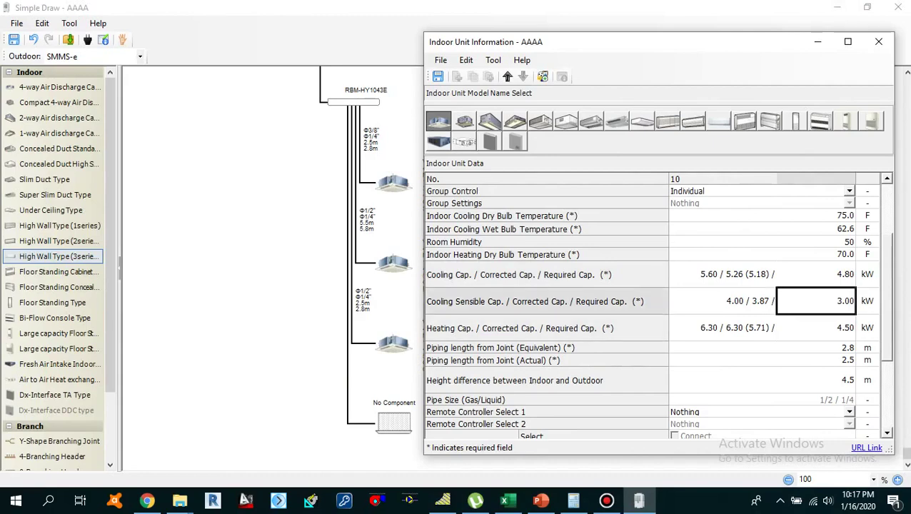
key("F2")
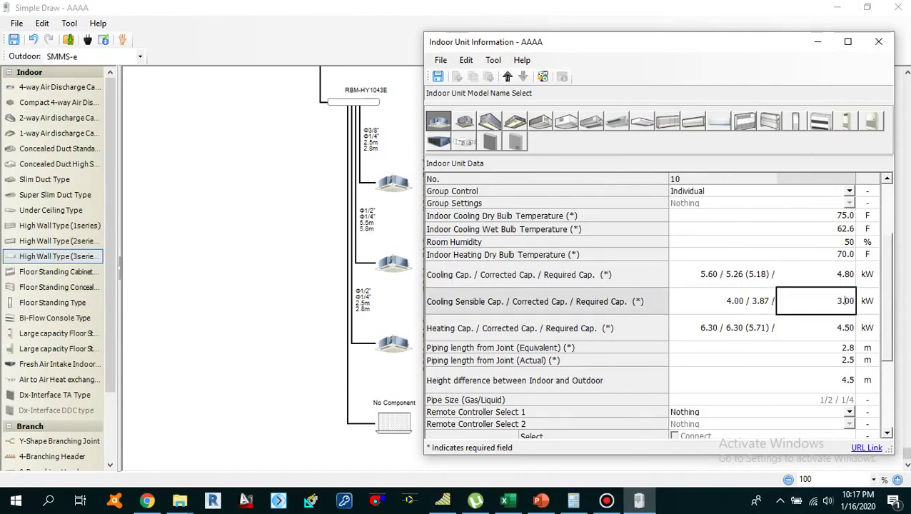
key("Return")
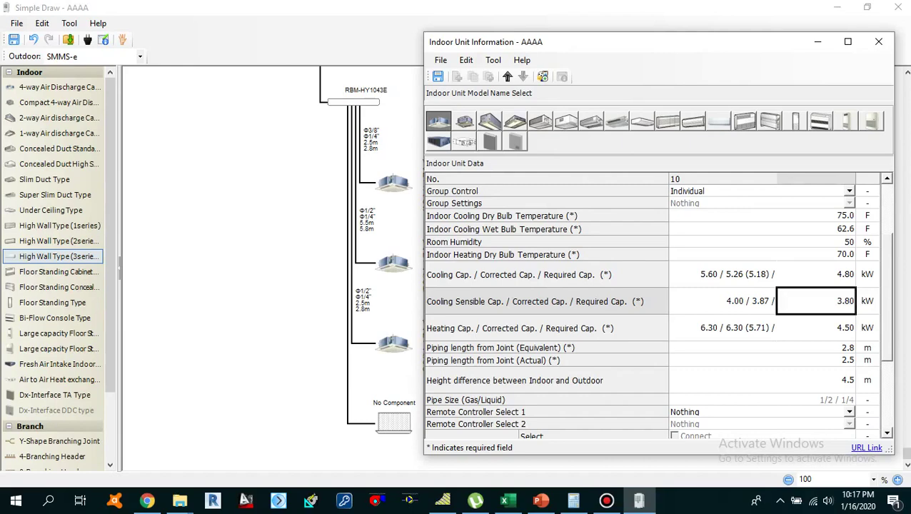
left_click(842, 330)
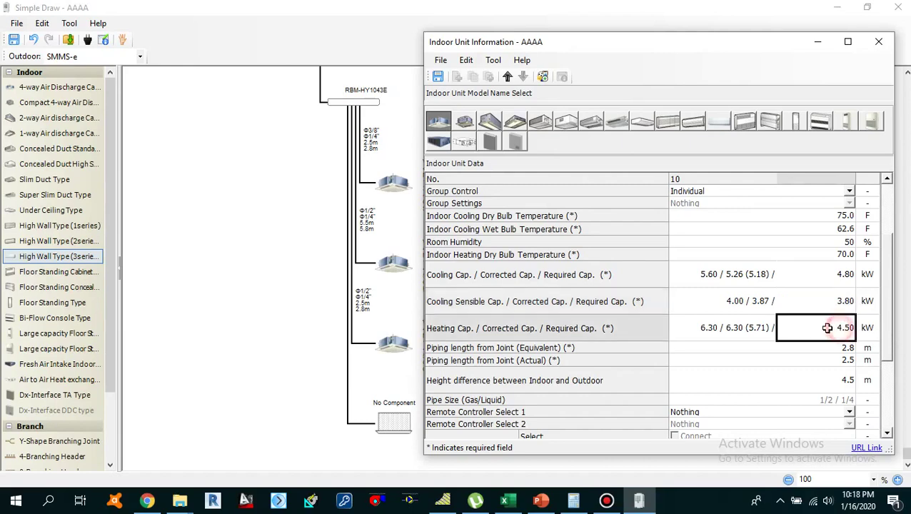
Set piping lengths to 8.8 m equivalent and 8.5 m actual, save, and close.
left_click(819, 347)
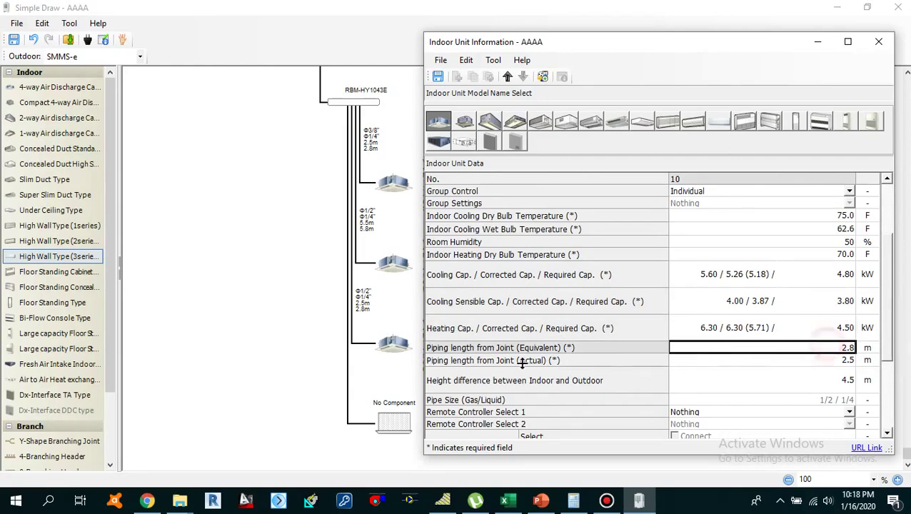
left_click_drag(627, 44, 651, 47)
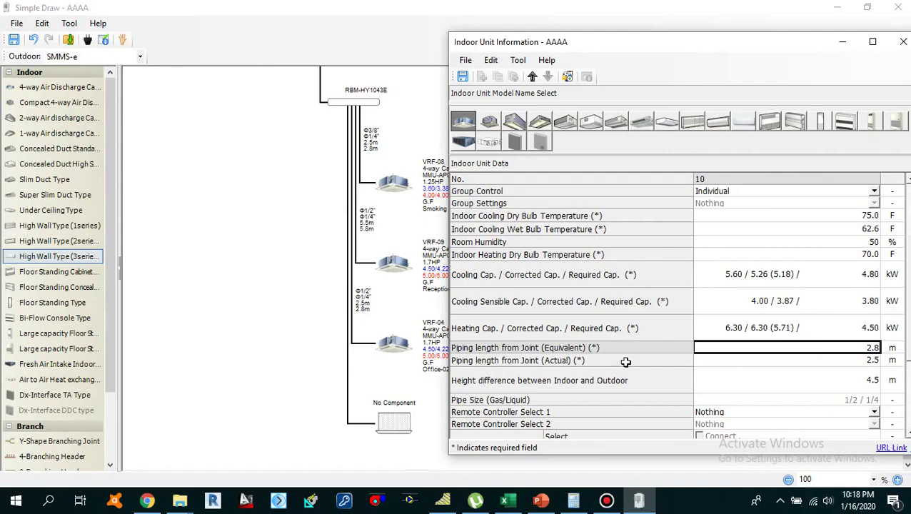
left_click(861, 348)
type("8.0")
key("BackSpace")
type("8")
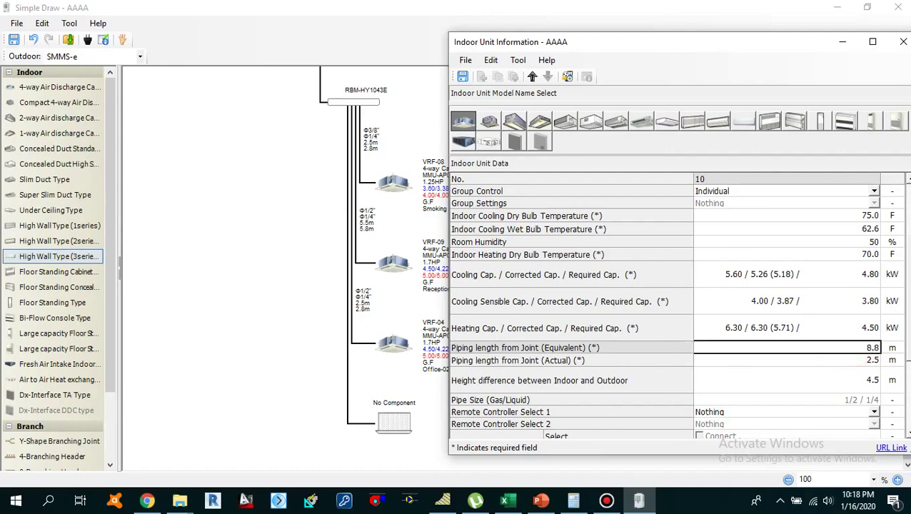
key("Return")
left_click(857, 360)
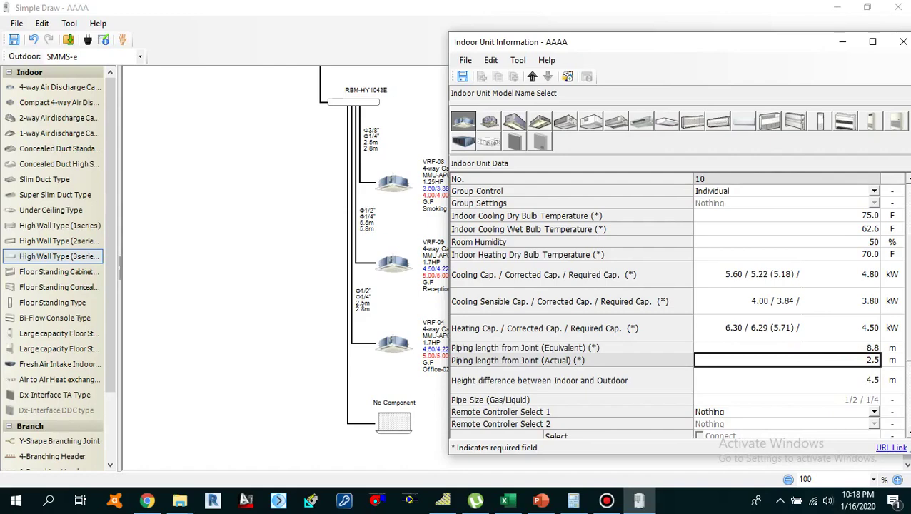
type("8.5")
key("Return")
left_click(463, 77)
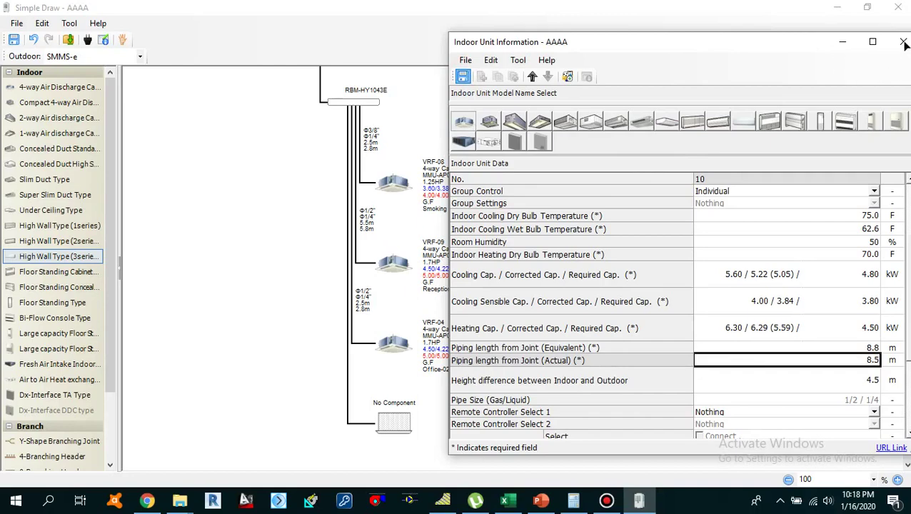
left_click(903, 44)
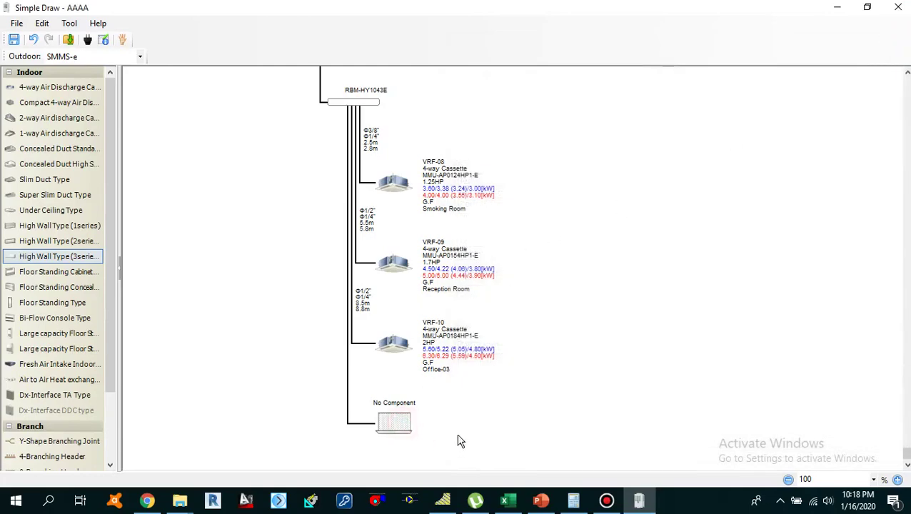
Review the Reception area cooling and heating loads in the Excel workbook.
left_click(505, 500)
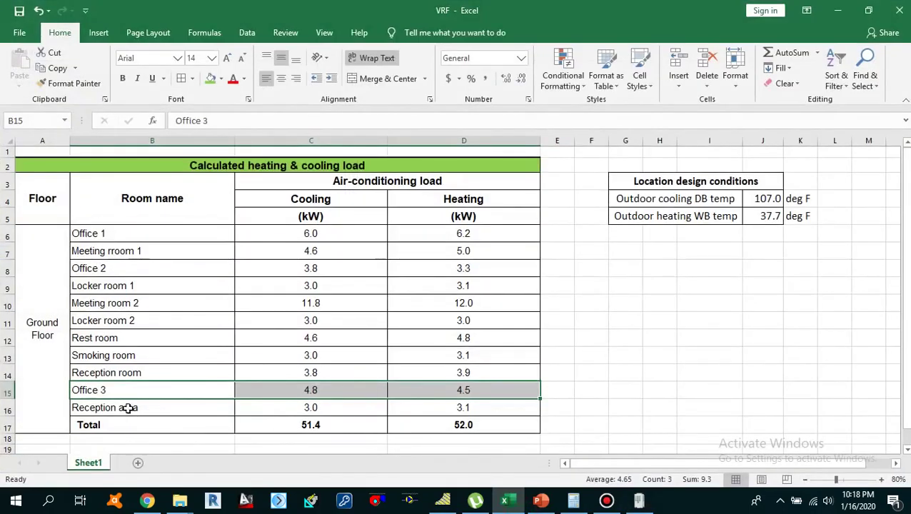
left_click_drag(126, 406, 464, 405)
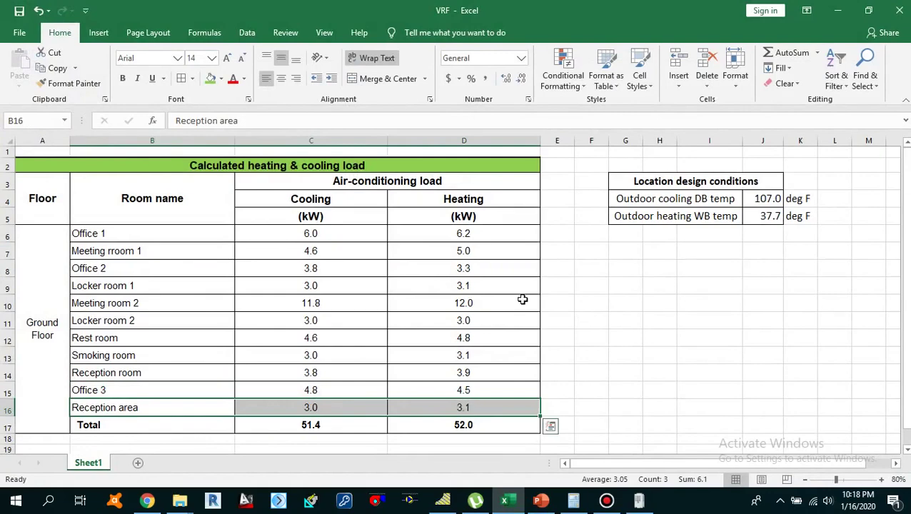
left_click(837, 12)
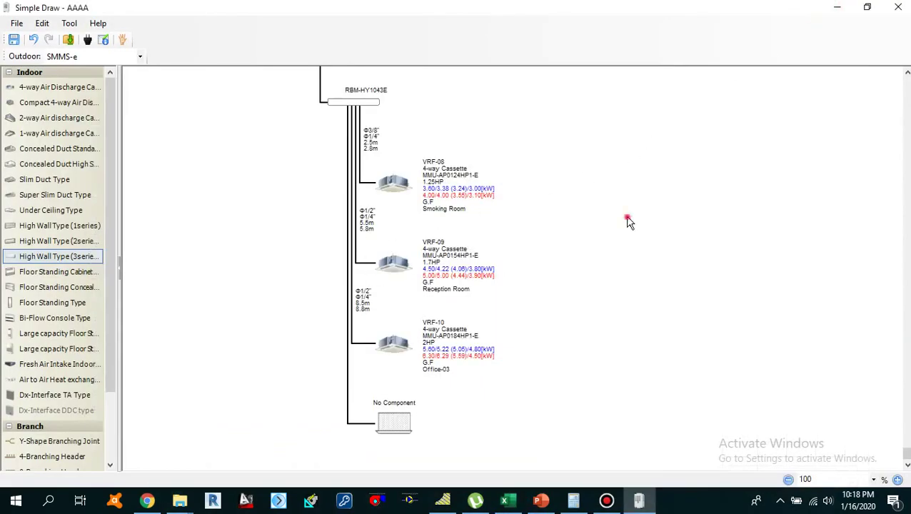
scroll(616, 228, "up", 5)
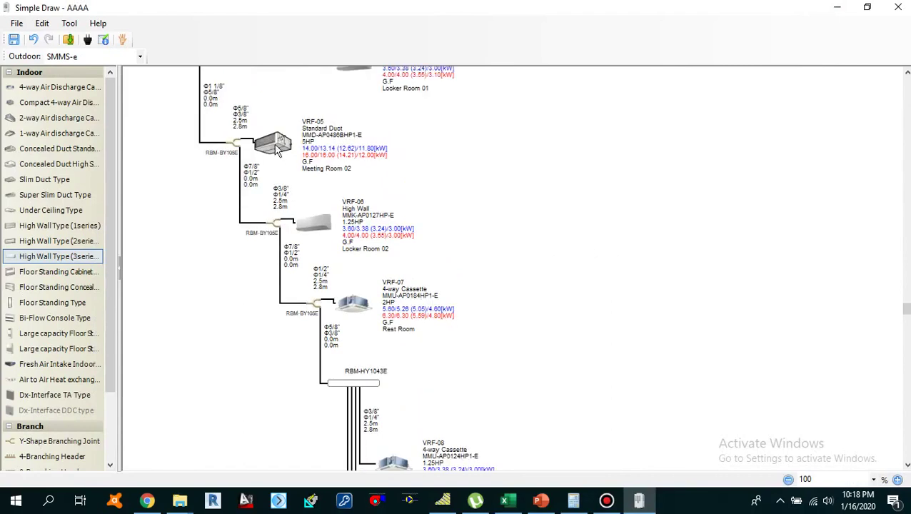
Copy the VRF-05 standard duct unit and paste it into the empty branch slot.
right_click(274, 145)
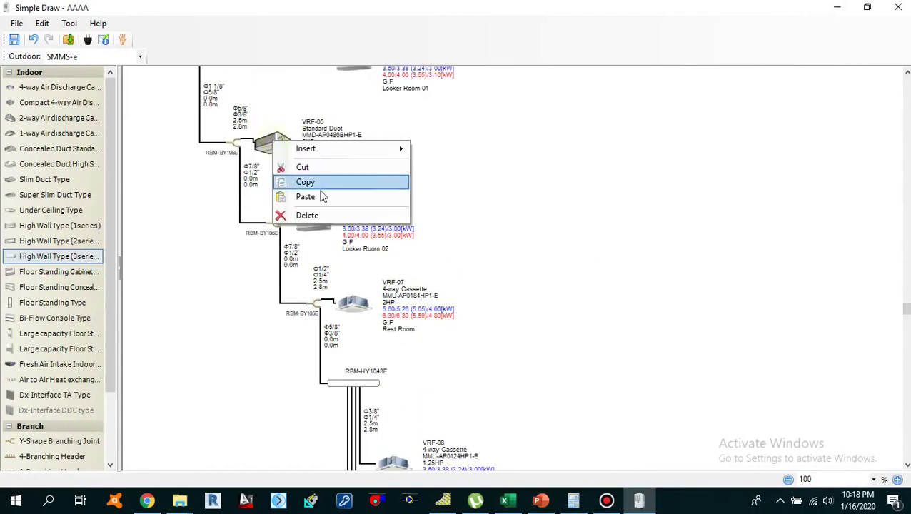
left_click(325, 185)
scroll(494, 335, "down", 5)
right_click(392, 423)
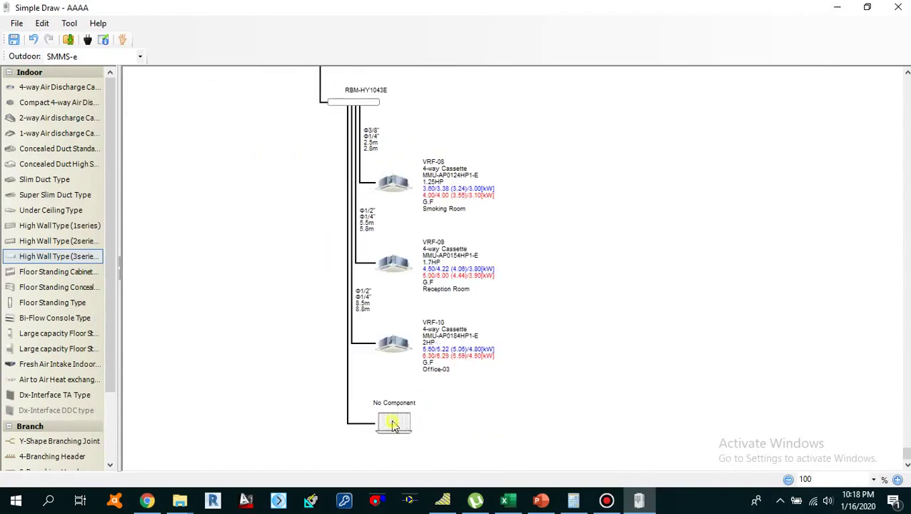
left_click(439, 460)
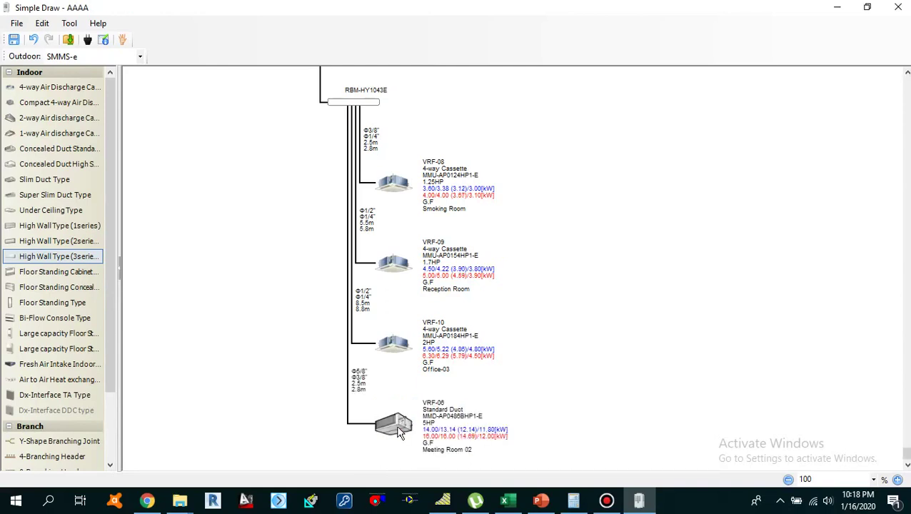
Open the pasted duct unit's data and rename it VRF-11.
double_click(398, 427)
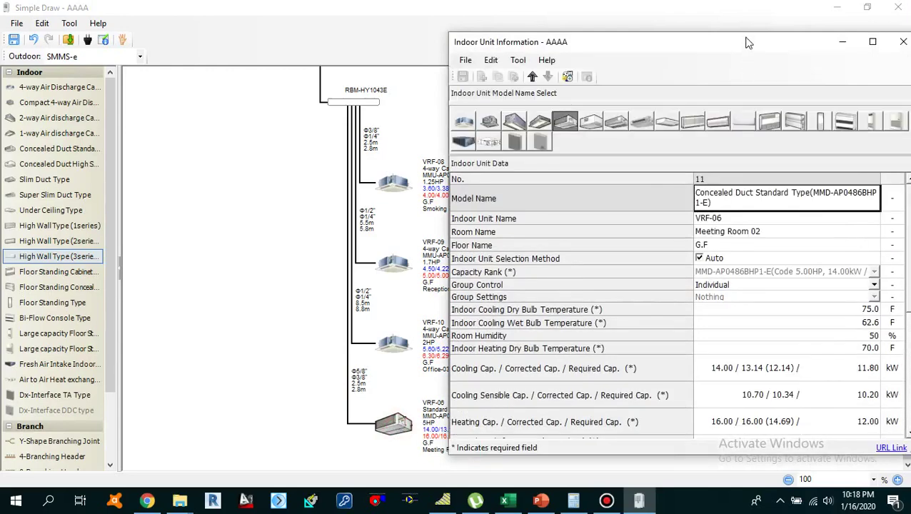
left_click_drag(746, 42, 746, 37)
left_click(736, 212)
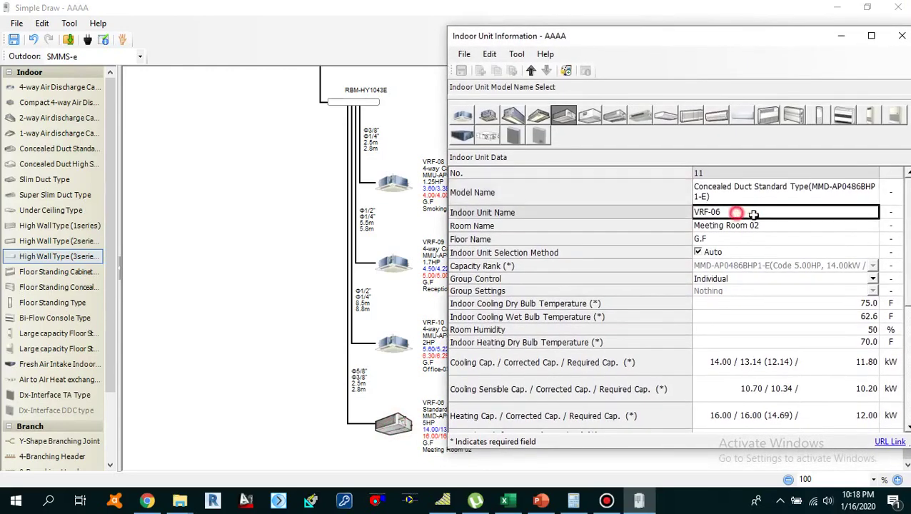
left_click(753, 214)
key("BackSpace")
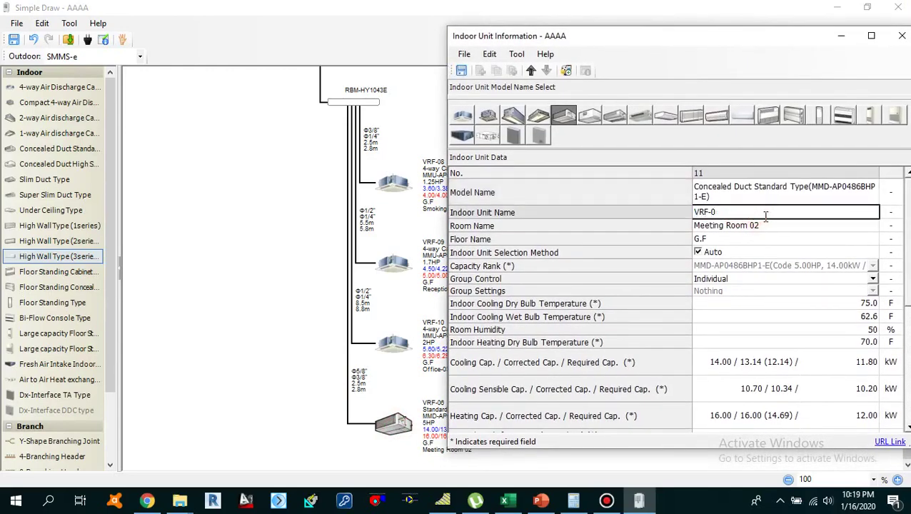
type("11")
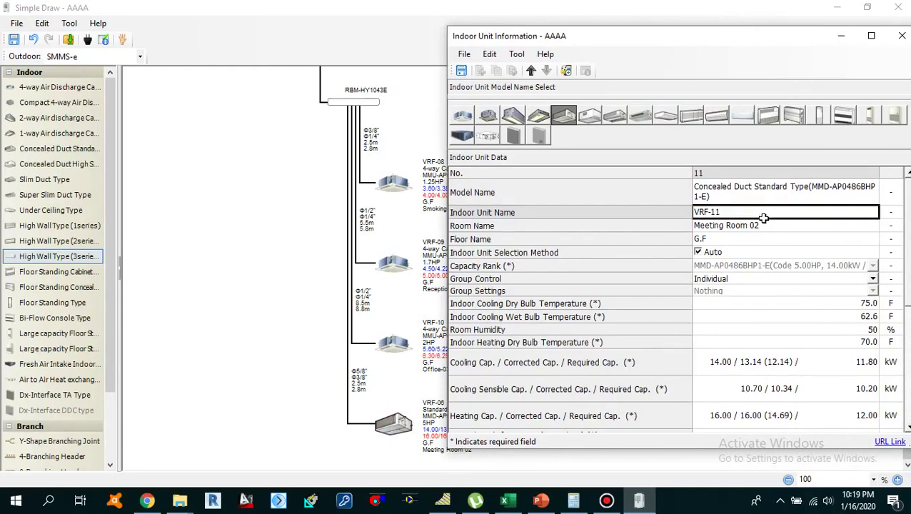
Set its room name to Reception Area and scroll down to the required capacities.
left_click(763, 227)
left_click(767, 225)
left_click_drag(767, 225, 685, 225)
type("Reception Area")
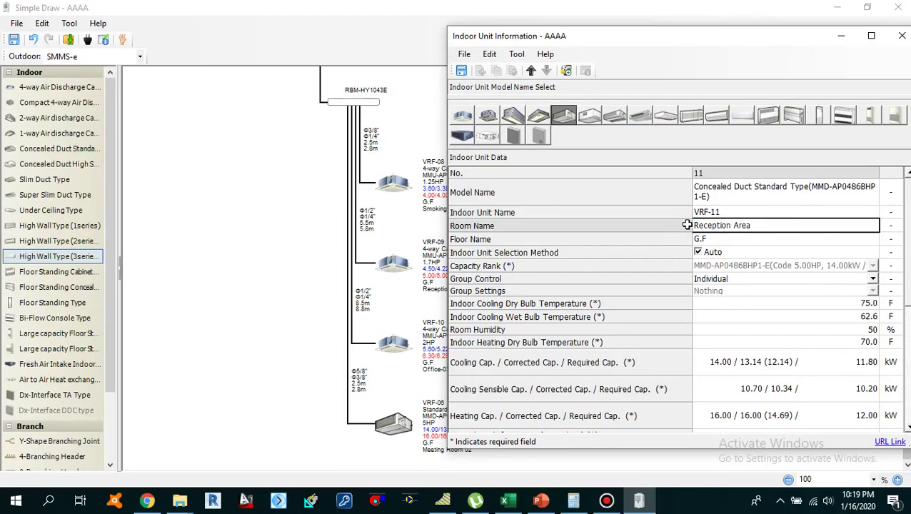
key("Return")
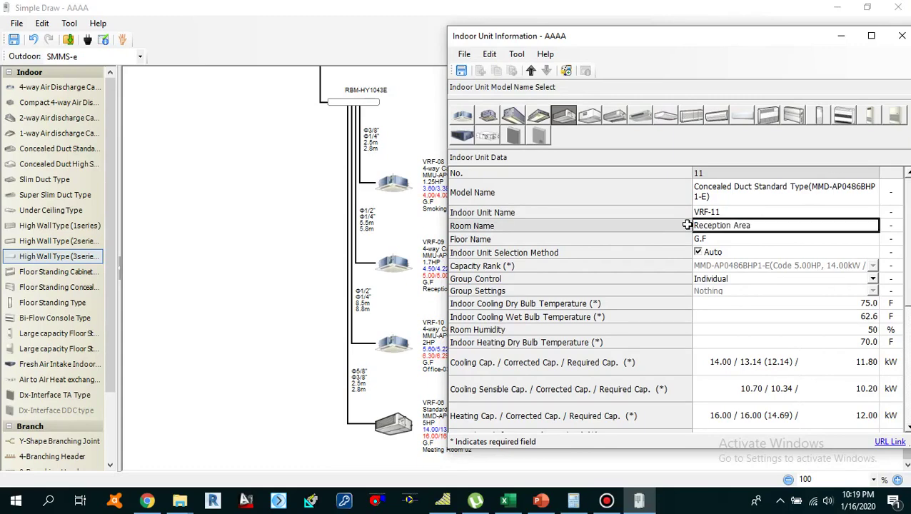
left_click(719, 239)
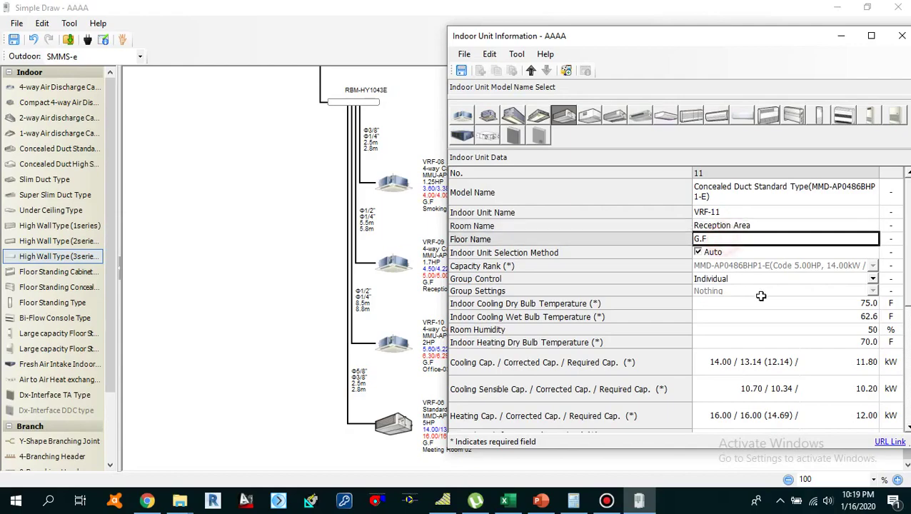
left_click(785, 342)
scroll(779, 335, "down", 3)
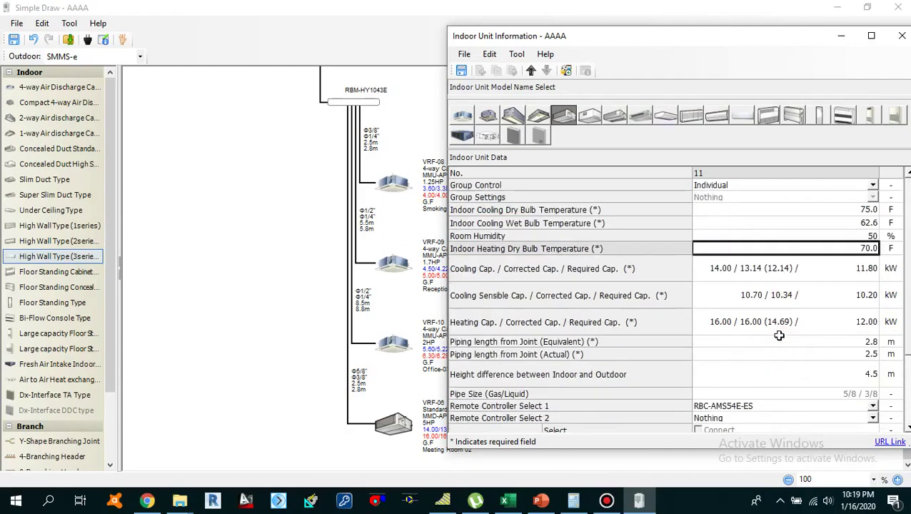
left_click(860, 268)
Enter unit 11's required capacities: 3.00 kW cooling, 2.45 kW sensible cooling and 3.10 kW heating.
left_click(504, 501)
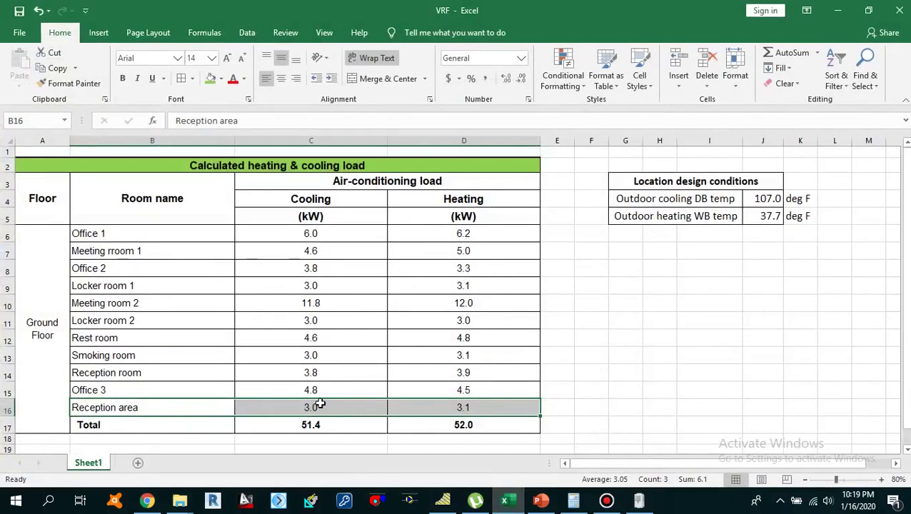
left_click(837, 10)
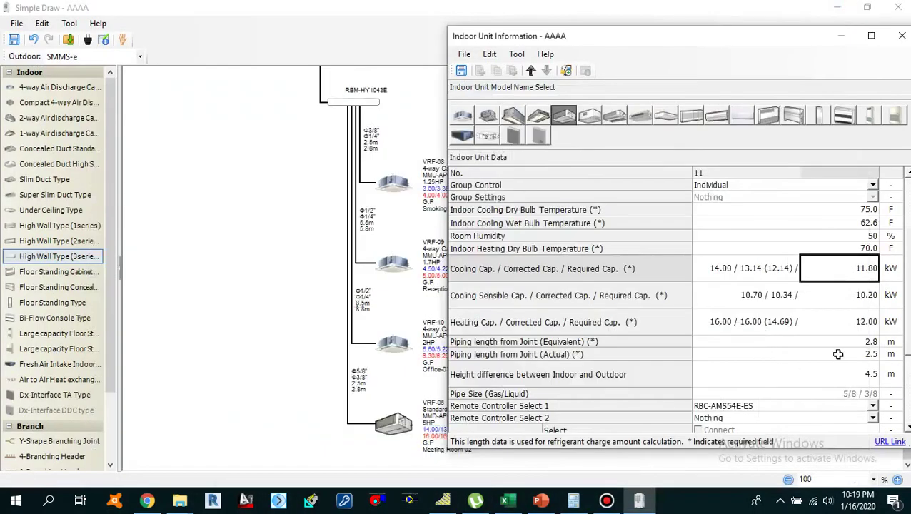
left_click(855, 269)
type("3.00")
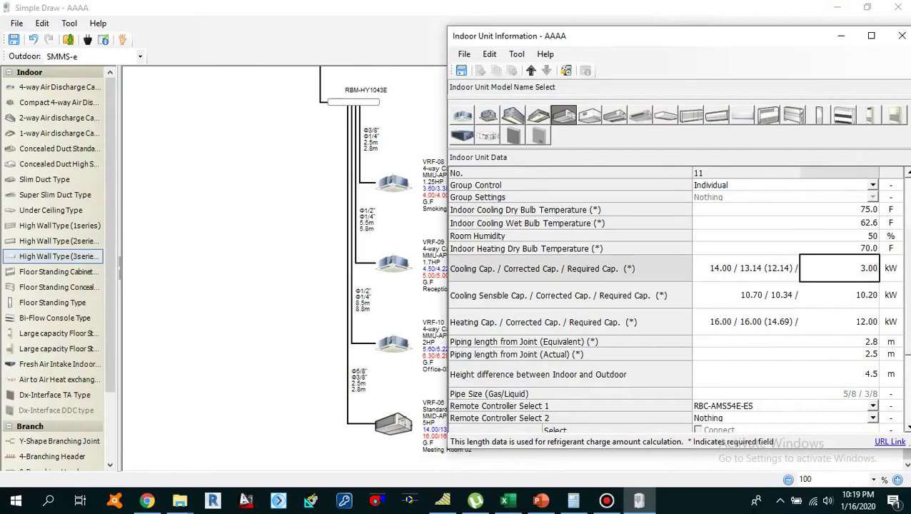
left_click(856, 317)
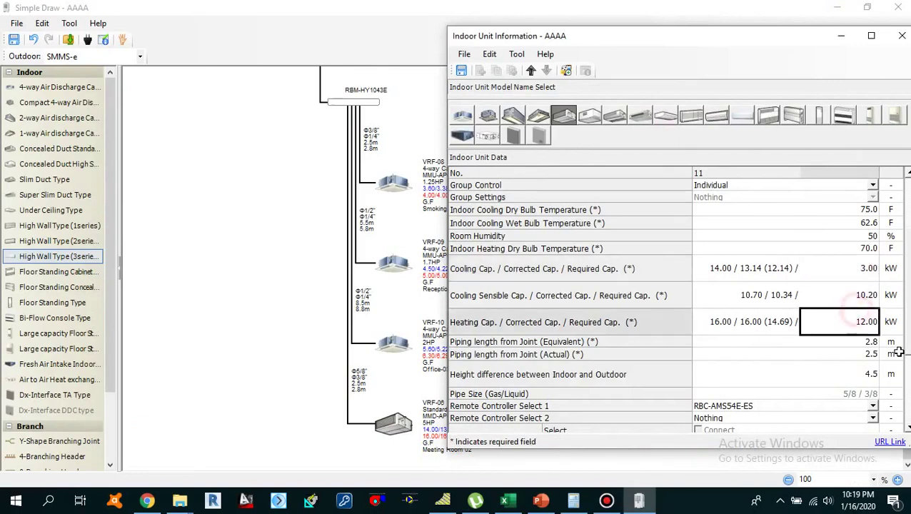
type("3.00")
key("Return")
left_click(860, 296)
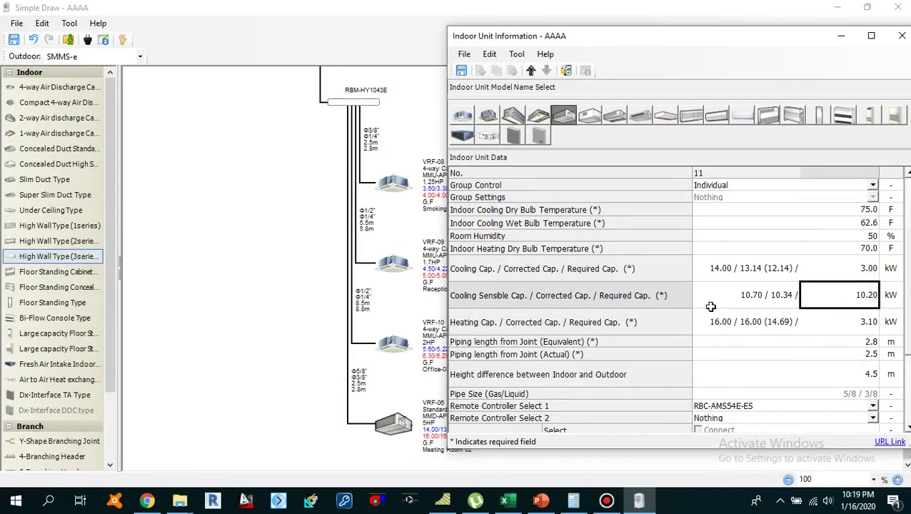
type("2.45")
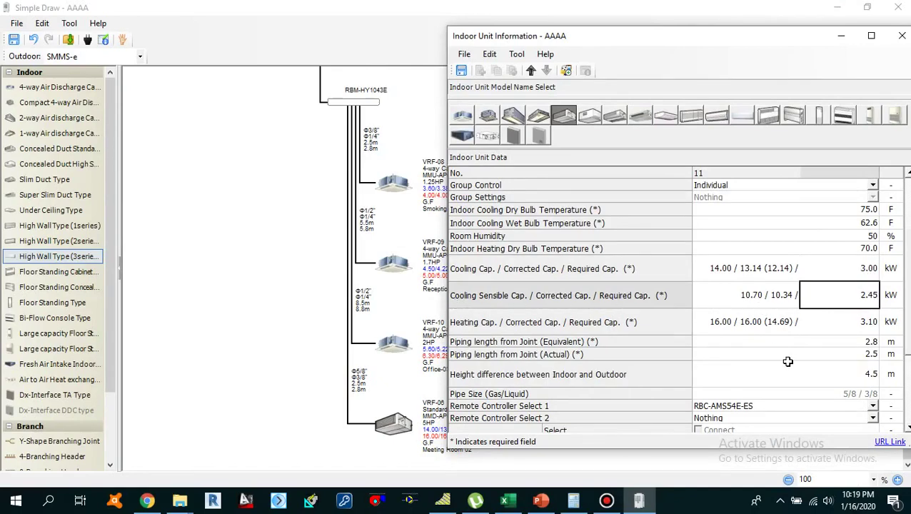
key("Return")
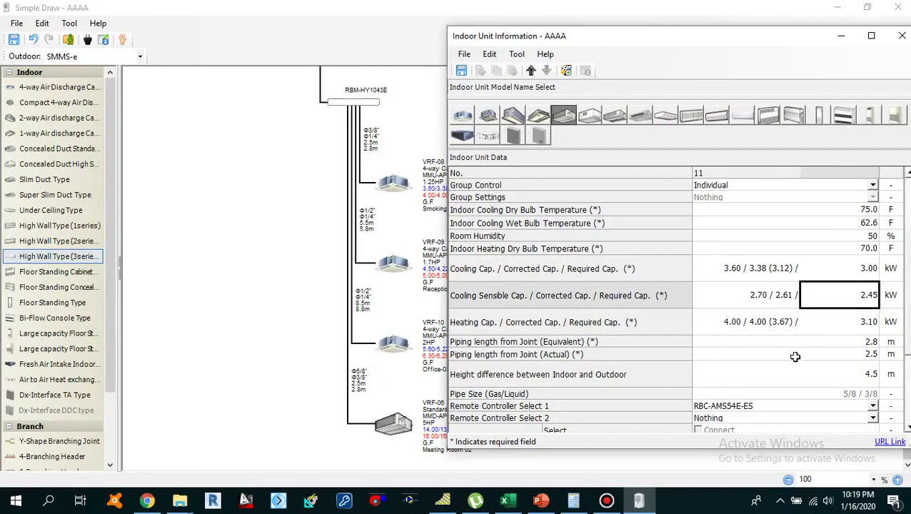
left_click(847, 323)
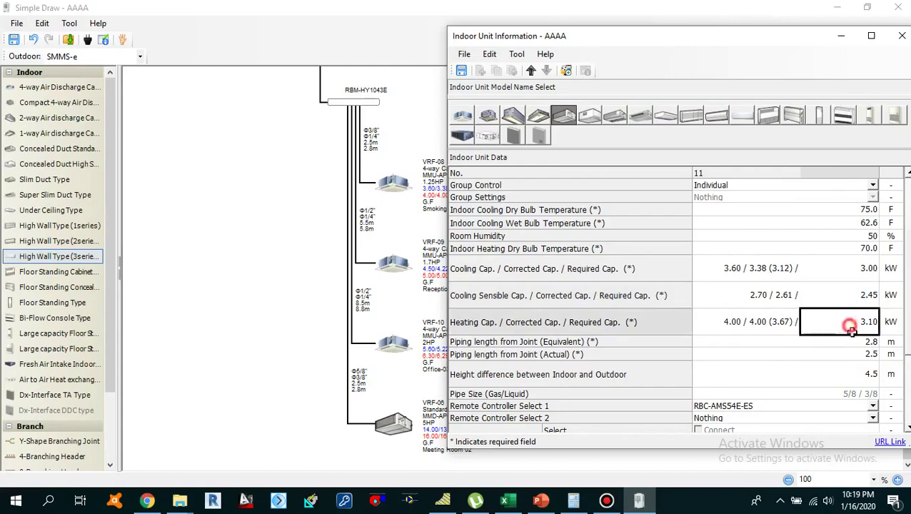
left_click(843, 341)
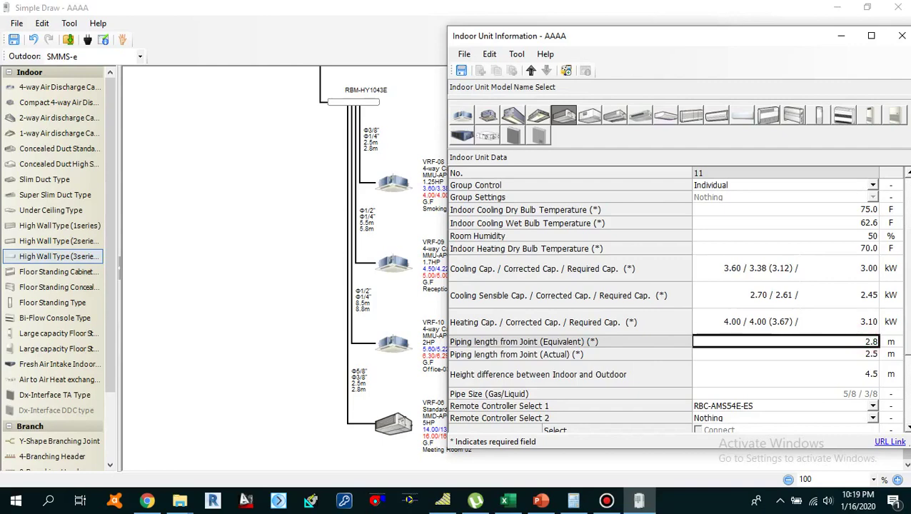
Set unit 11's joint piping to 11.8 m equivalent and 11.5 m actual, then save the settings.
type("11.0")
left_click(786, 354)
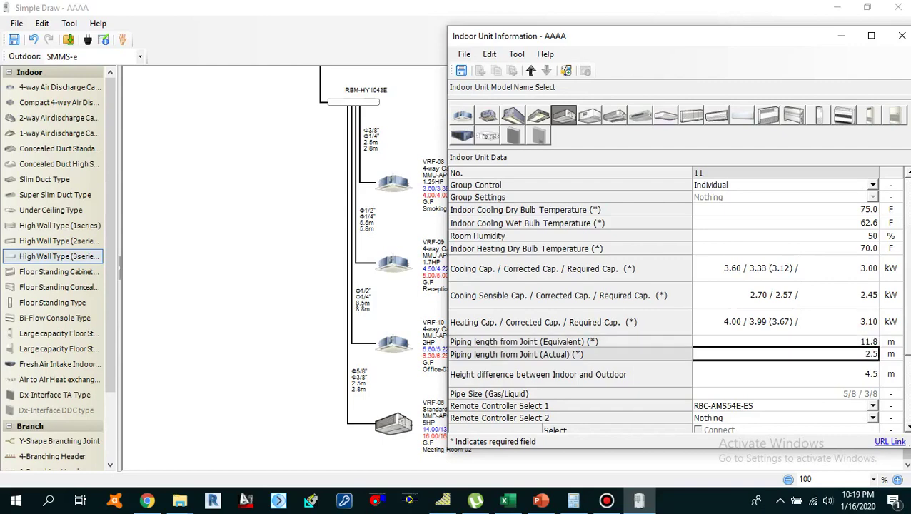
type("11.0")
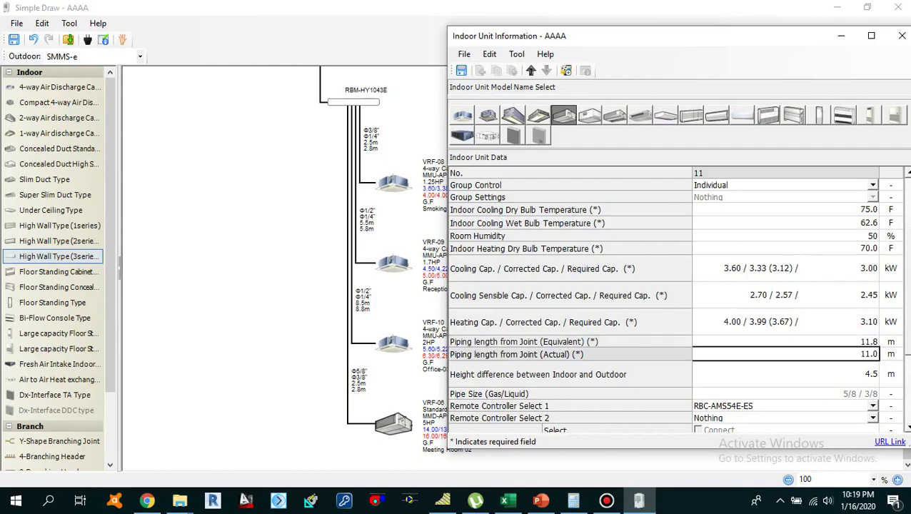
key("BackSpace")
type("5")
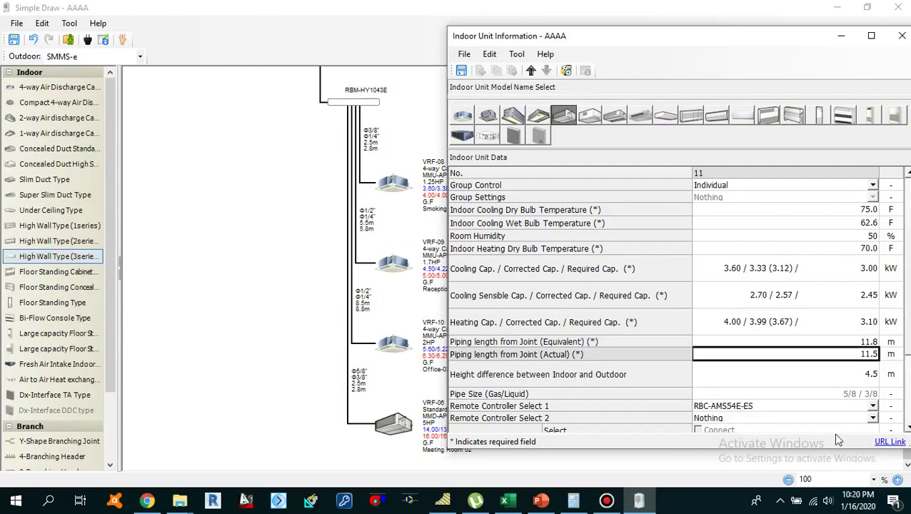
left_click(860, 344)
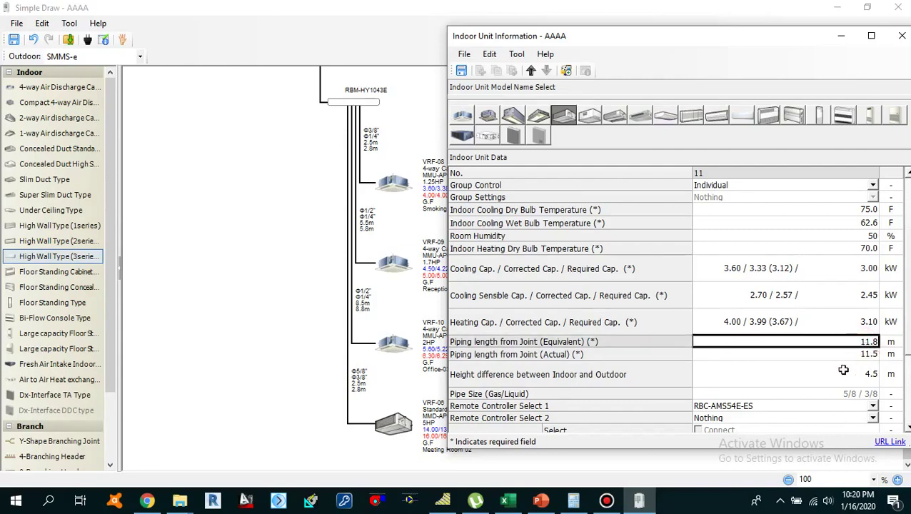
left_click(843, 369)
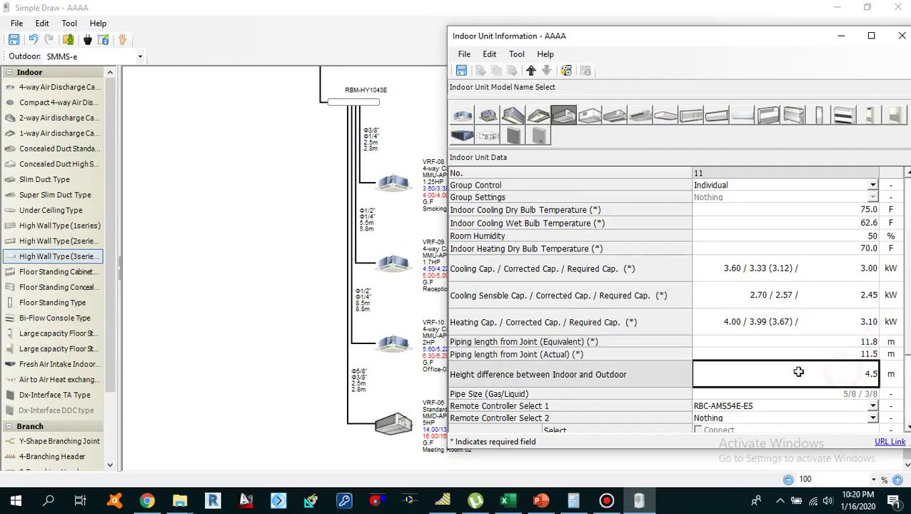
left_click(462, 74)
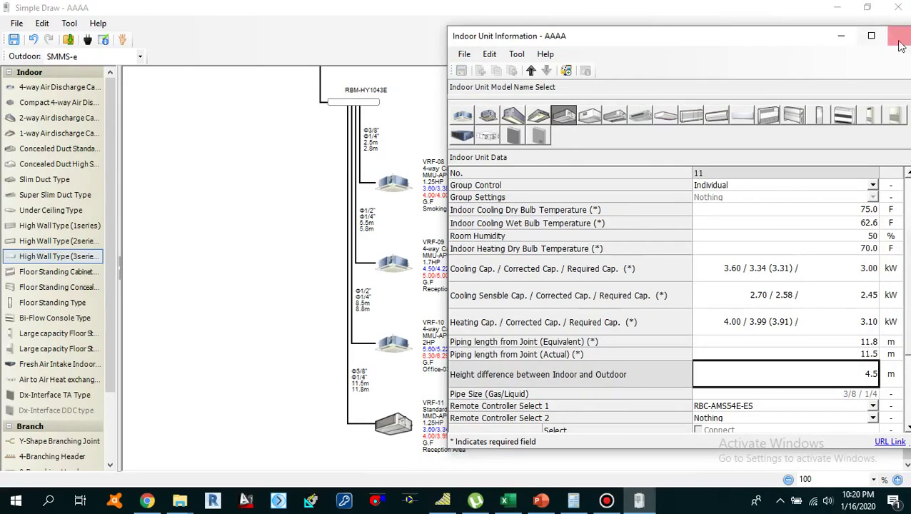
Close the Indoor Unit Information window and scroll the diagram up to the outdoor units.
left_click(901, 36)
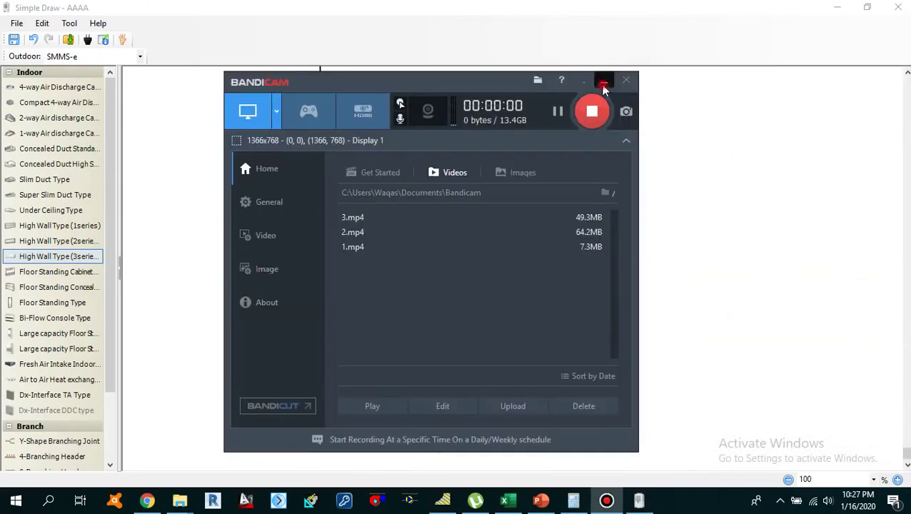
left_click(602, 84)
left_click(558, 354)
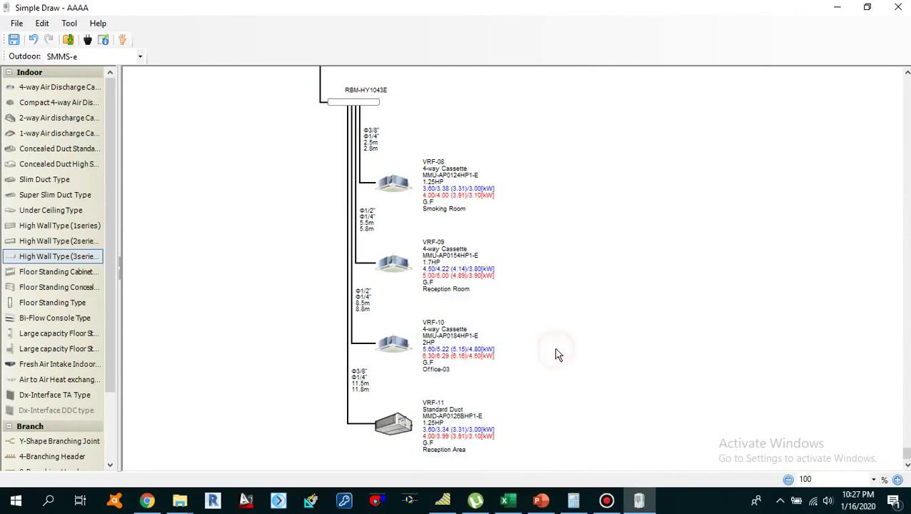
scroll(611, 361, "up", 10)
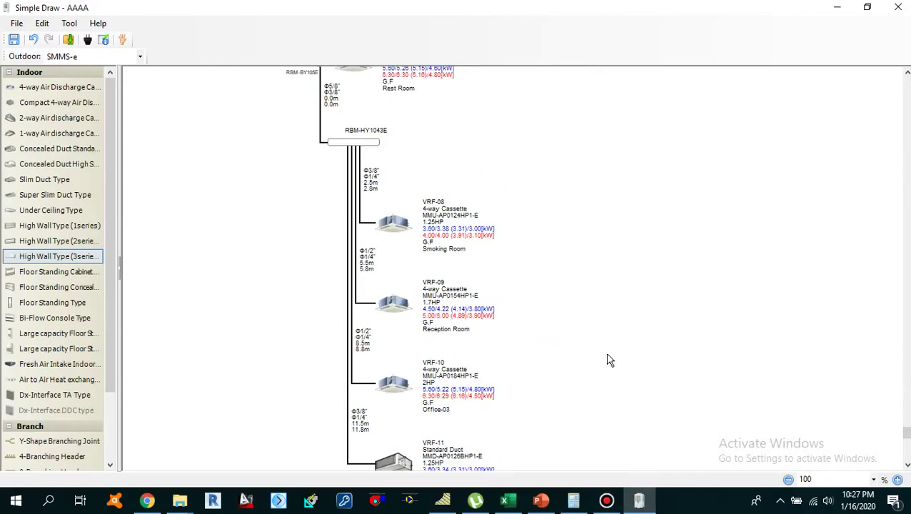
scroll(611, 361, "up", 12)
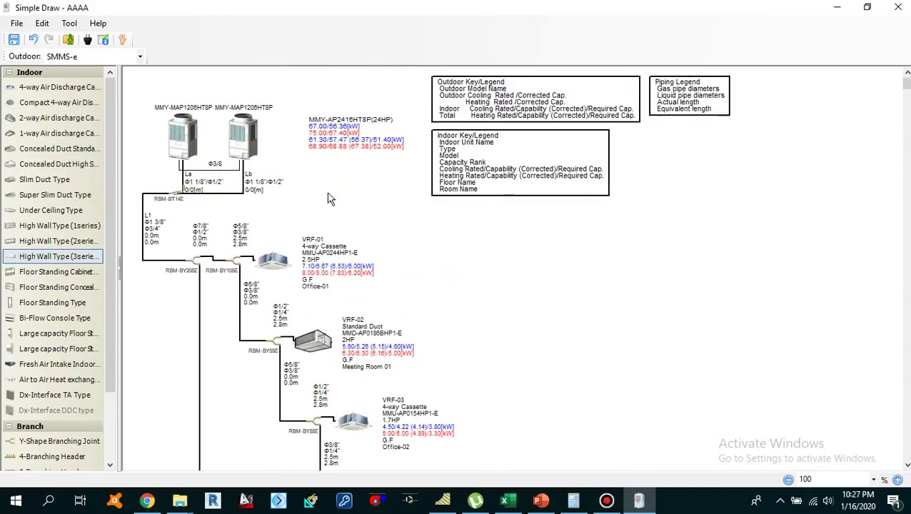
left_click(433, 250)
scroll(365, 344, "down", 1)
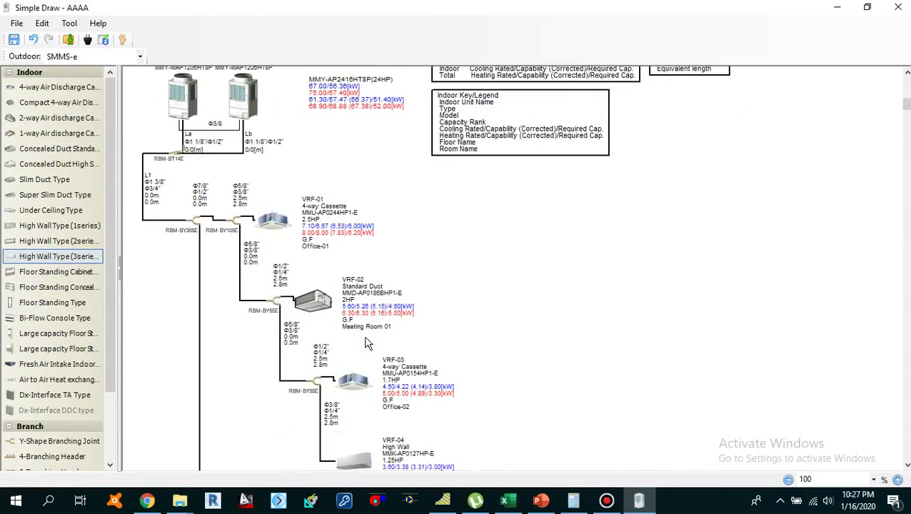
scroll(365, 343, "down", 2)
scroll(399, 286, "up", 3)
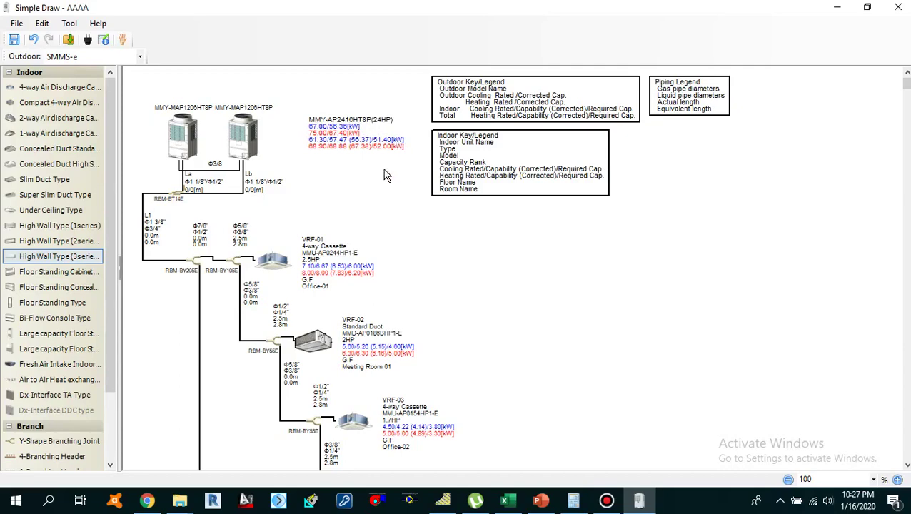
scroll(330, 312, "down", 2)
scroll(330, 312, "down", 5)
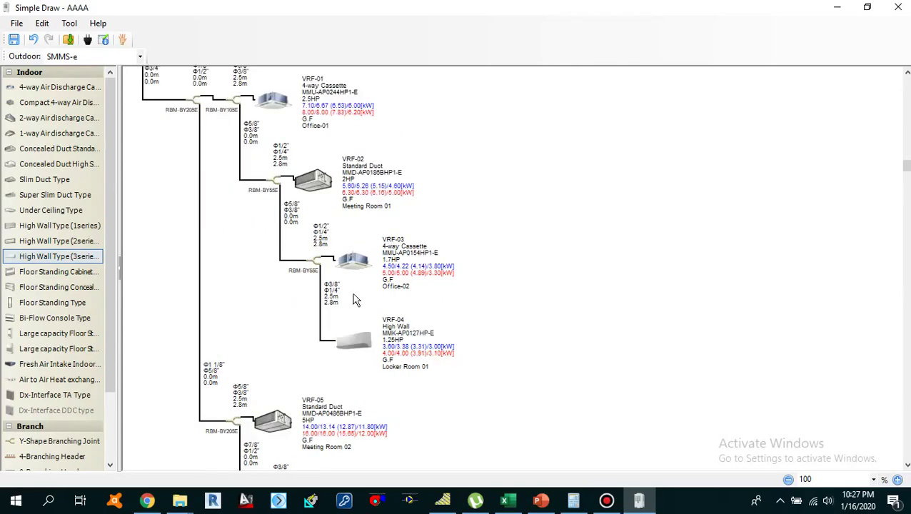
scroll(395, 299, "up", 3)
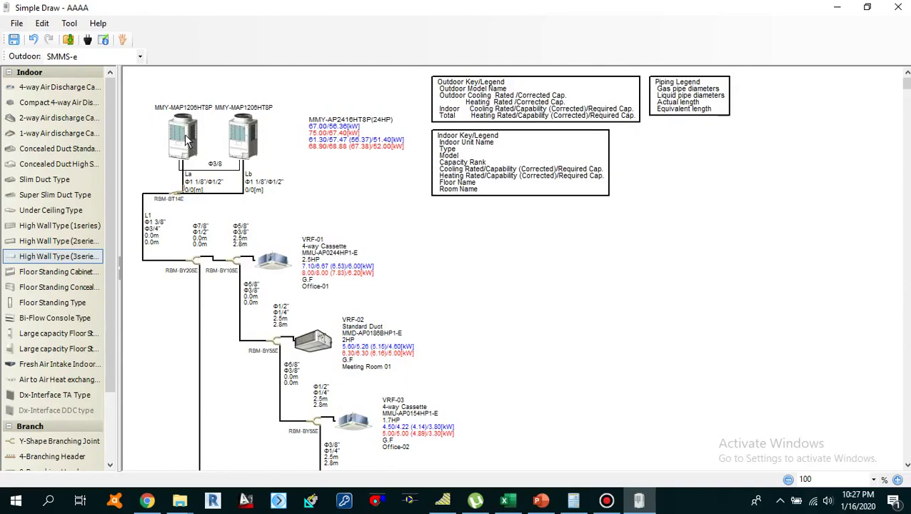
Open the outdoor unit's settings, choose SMMS-e as unit type and set Max Selection to 110%.
double_click(184, 139)
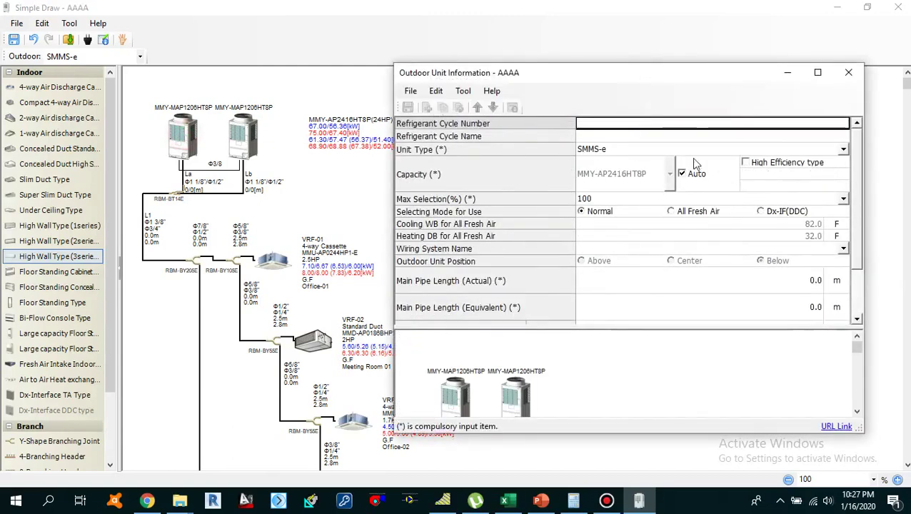
left_click(844, 150)
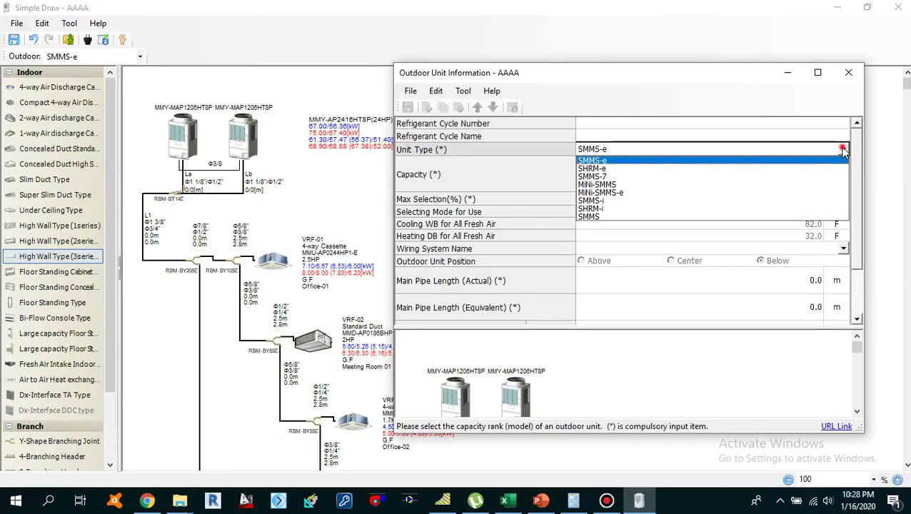
left_click(843, 150)
left_click(844, 149)
left_click(607, 161)
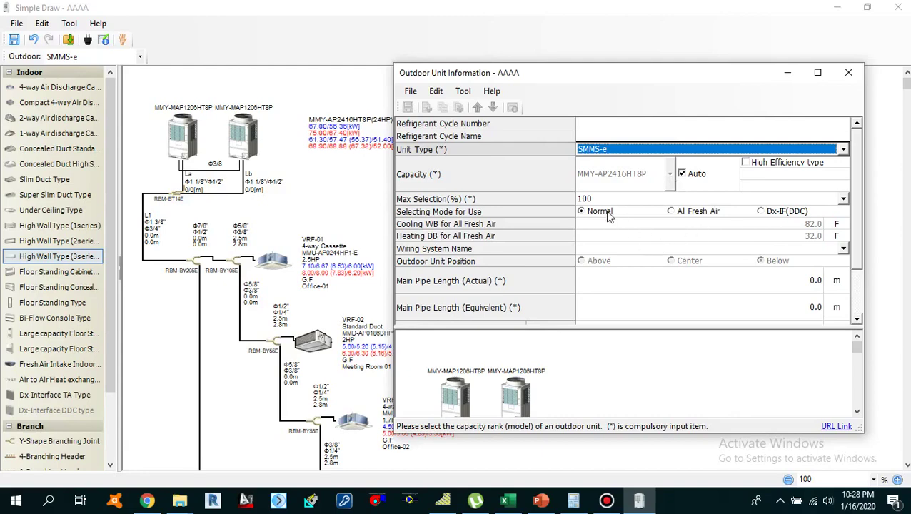
left_click(843, 199)
left_click(822, 218)
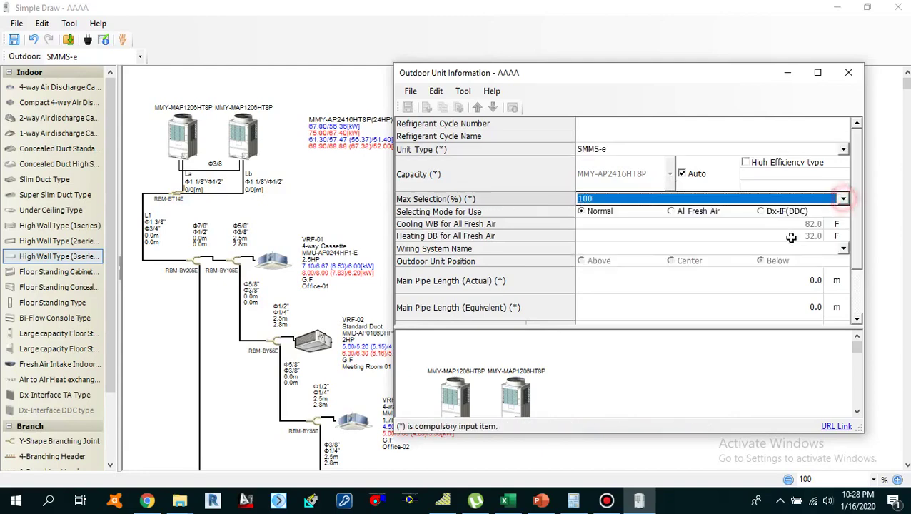
scroll(856, 270, "down", 2)
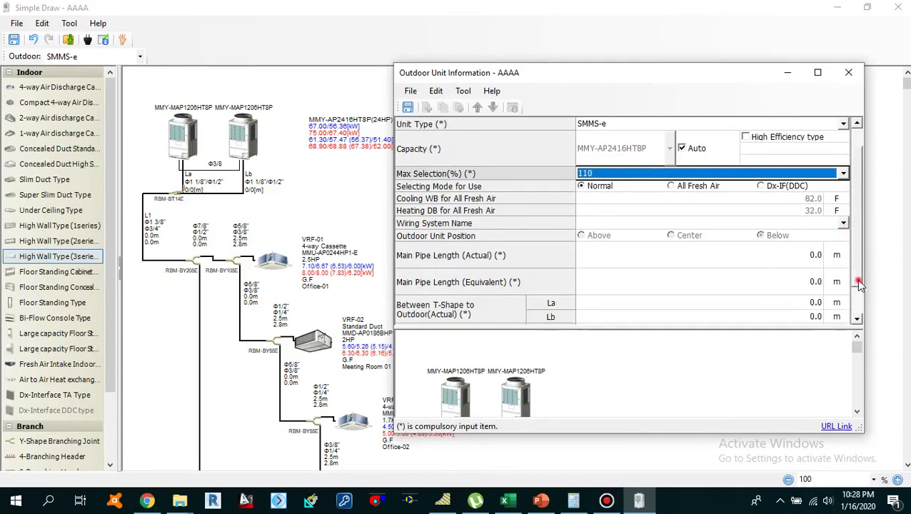
scroll(858, 300, "down", 2)
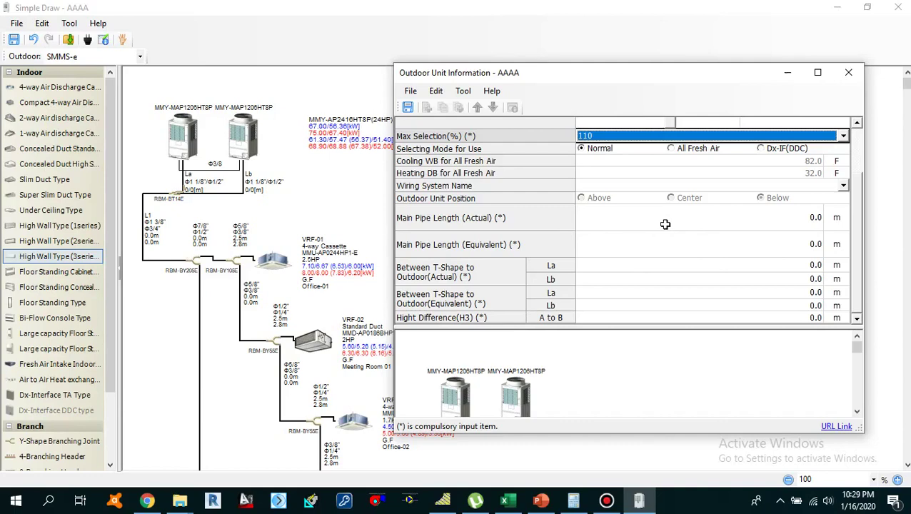
Enter main pipe lengths of 6.0 m actual and 6.5 m equivalent.
left_click(752, 215)
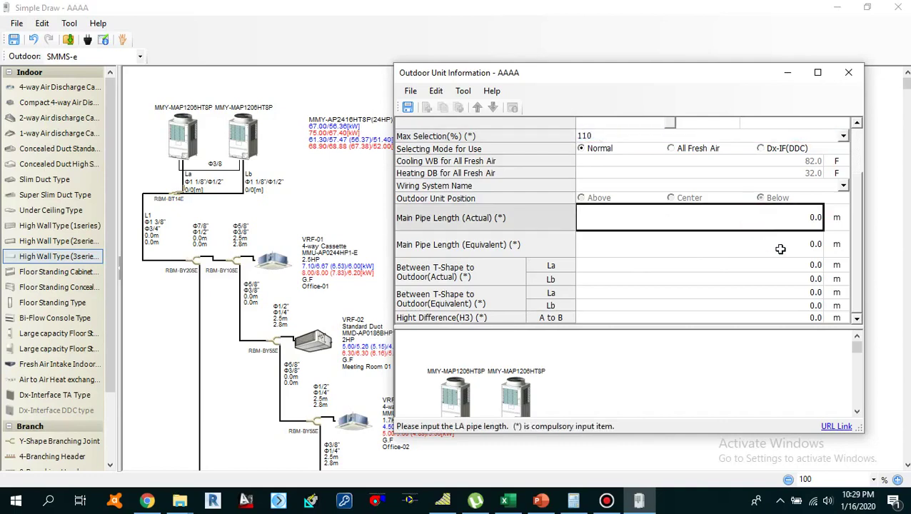
type("6.0")
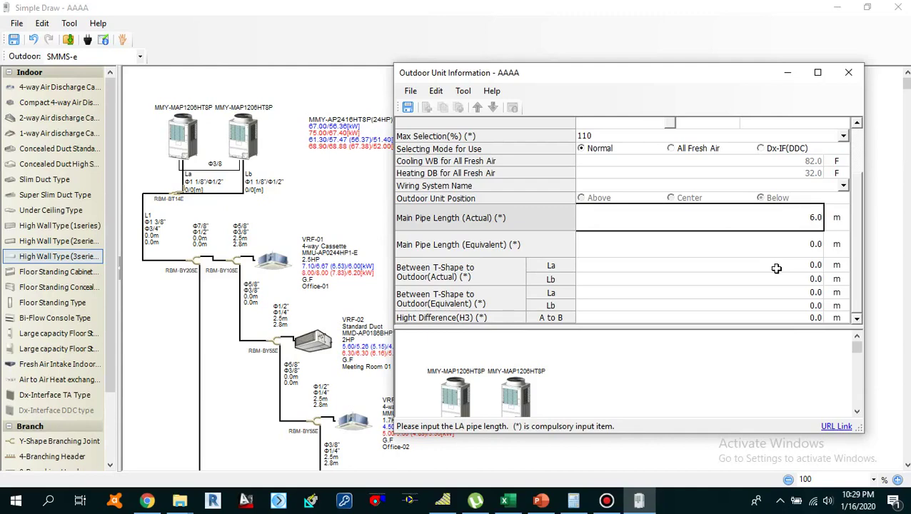
key("Return")
type("6.0")
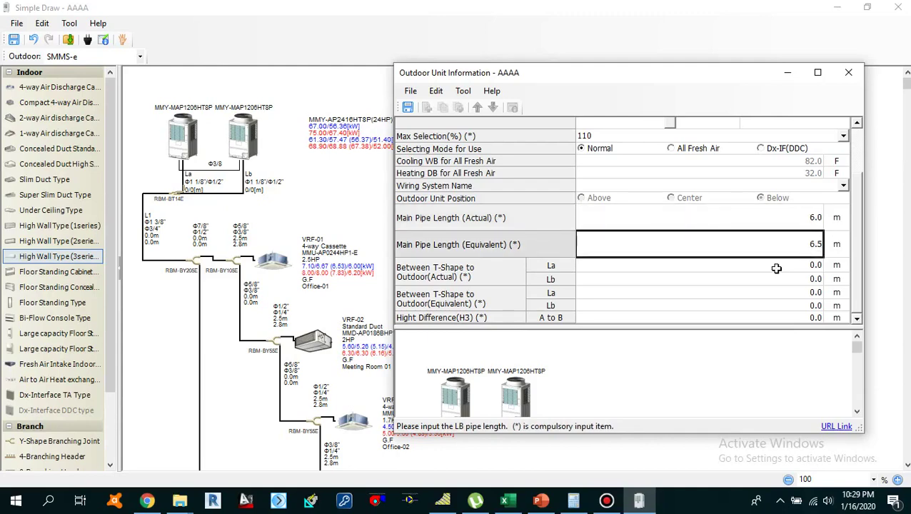
left_click(783, 264)
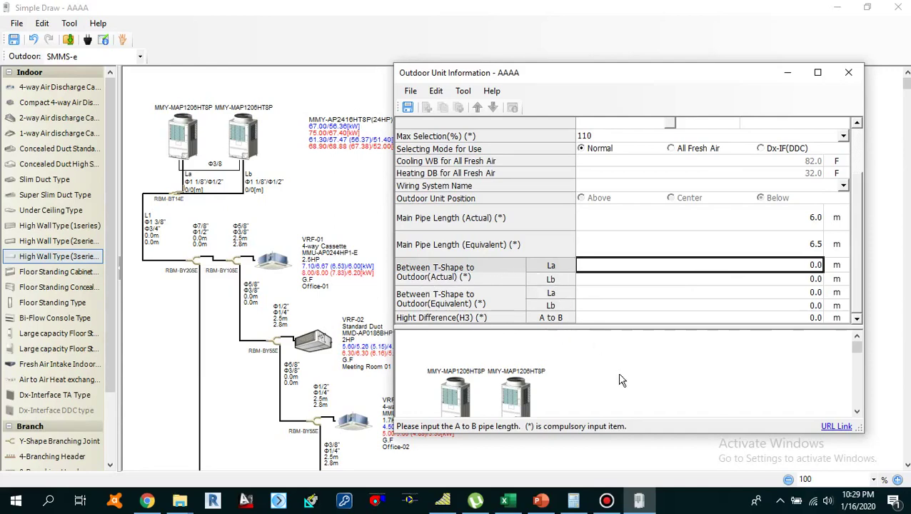
Make the Outdoor Unit Information dialog taller and move it up and to the left.
scroll(619, 375, "down", 3)
scroll(544, 374, "up", 1)
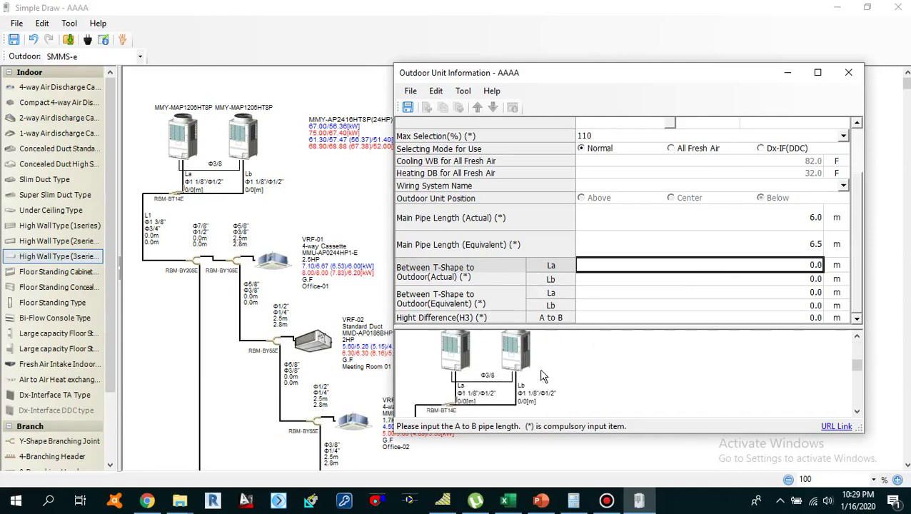
left_click_drag(649, 435, 621, 465)
scroll(576, 418, "down", 1)
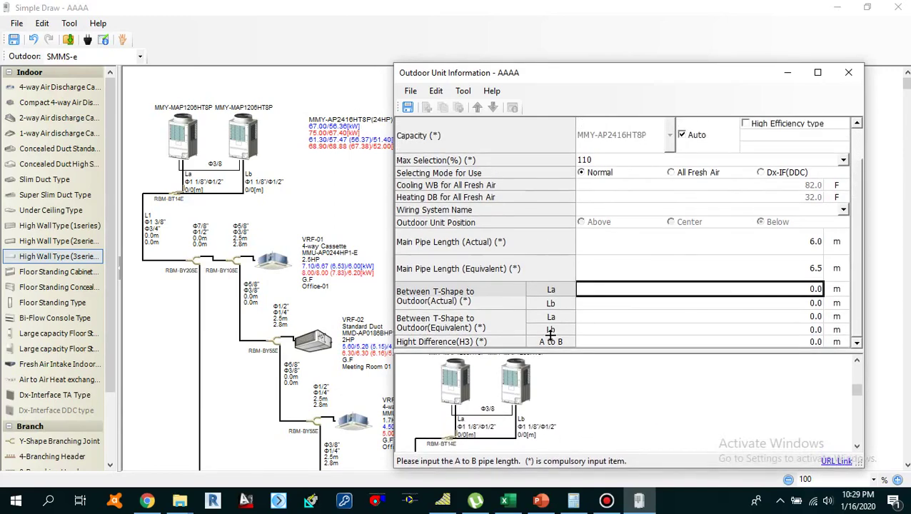
left_click_drag(625, 77, 609, 44)
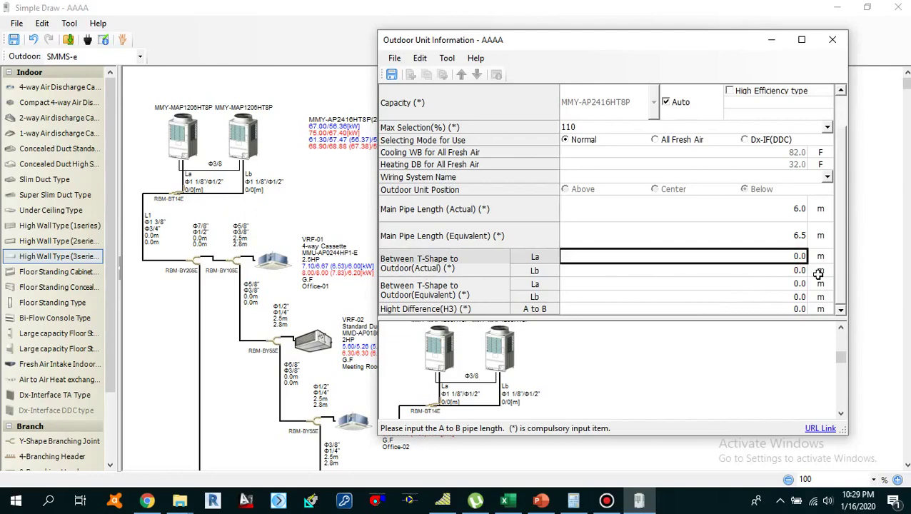
Enter 2.7 m actual length for La and Lb and 3.0 m La equivalent length.
type("2.0")
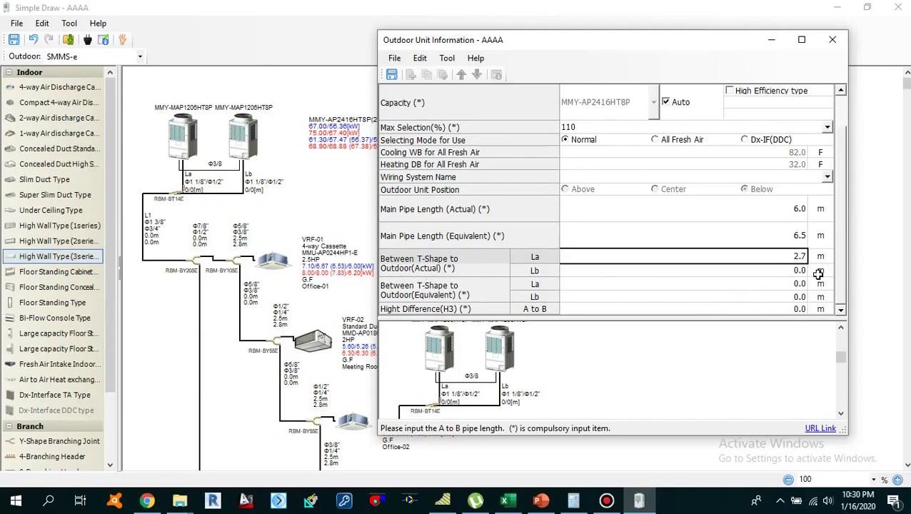
key("Return")
type("2.0")
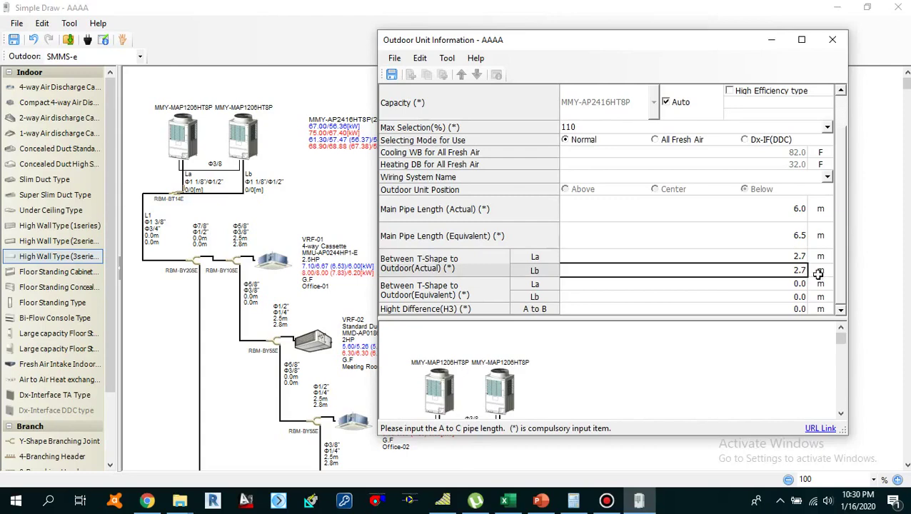
key("Return")
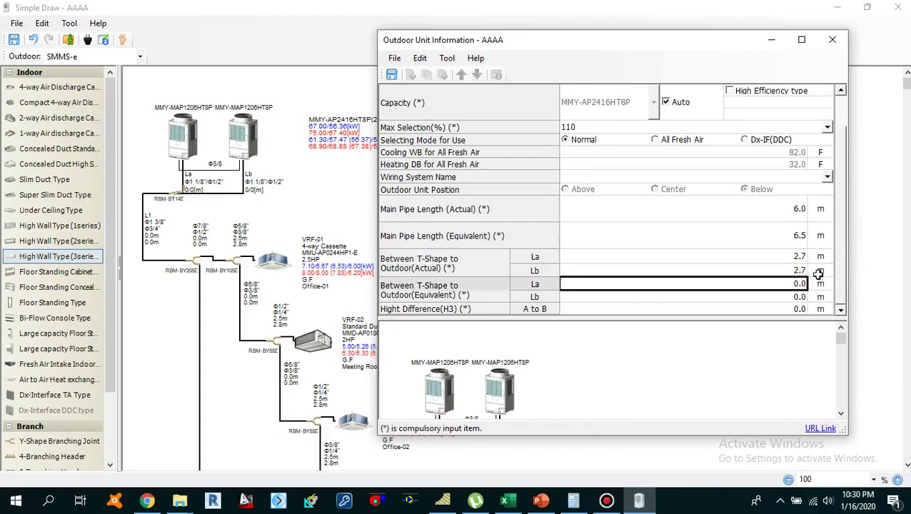
type("3.0")
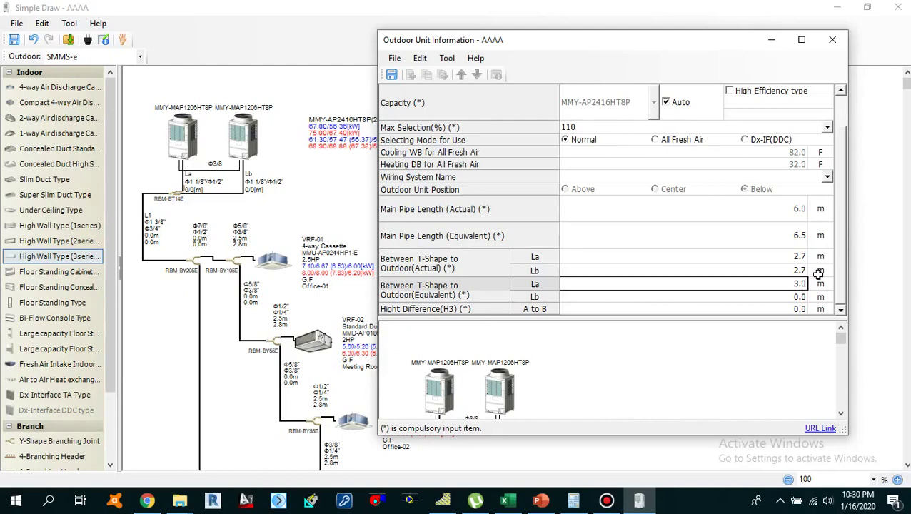
key("Return")
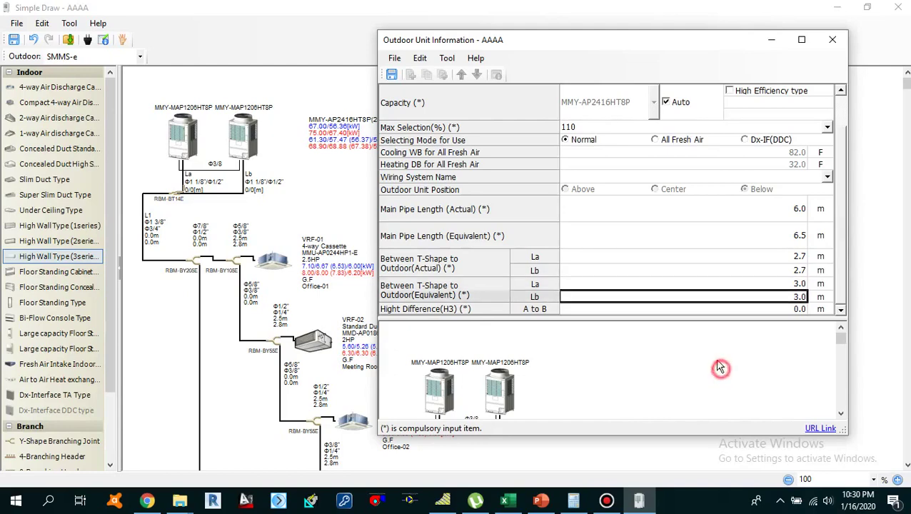
Check the equivalent length and height difference values, then save and close the outdoor unit details.
scroll(720, 365, "down", 3)
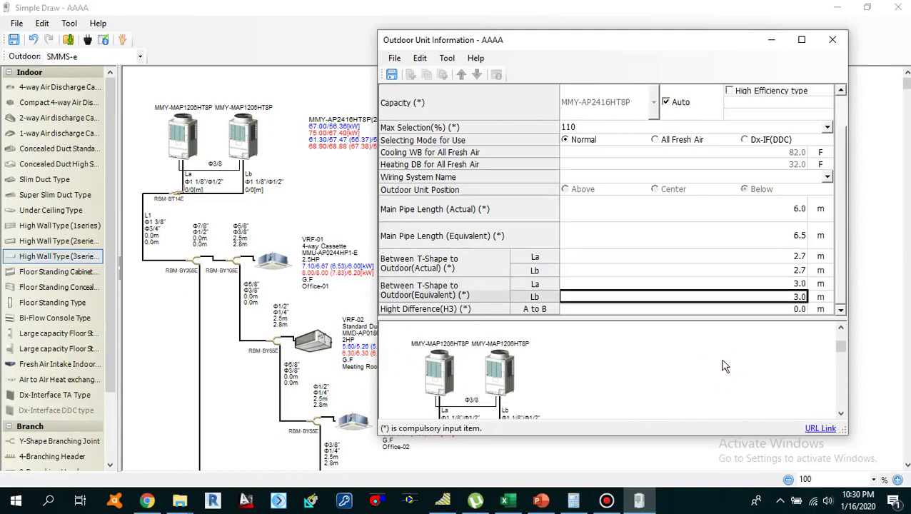
left_click(736, 284)
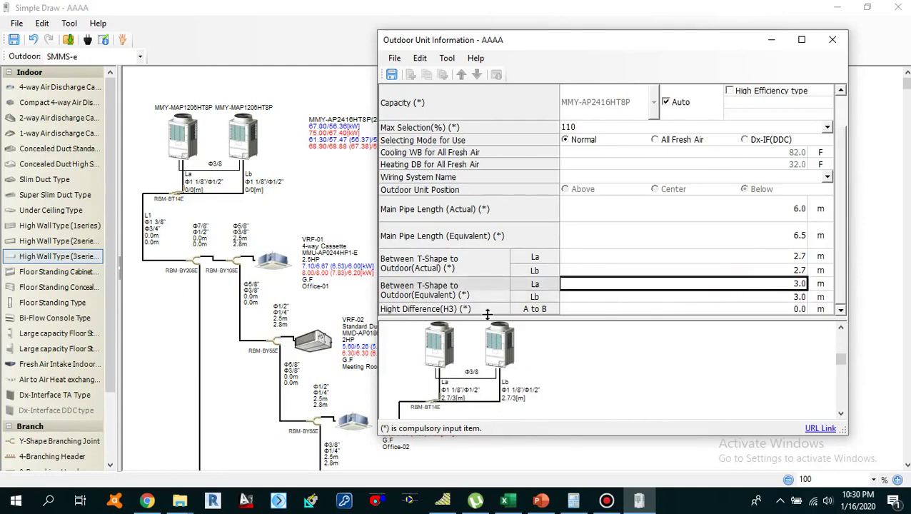
left_click(654, 307)
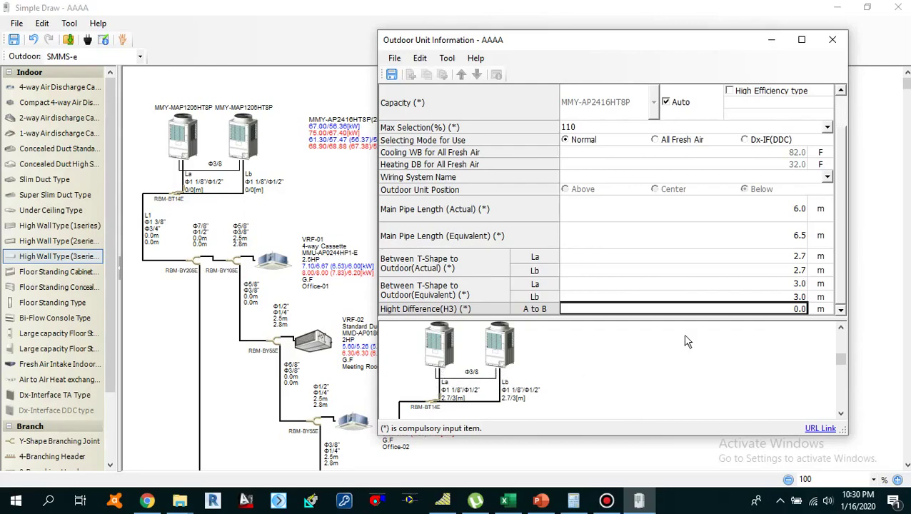
left_click(797, 307)
left_click(789, 297)
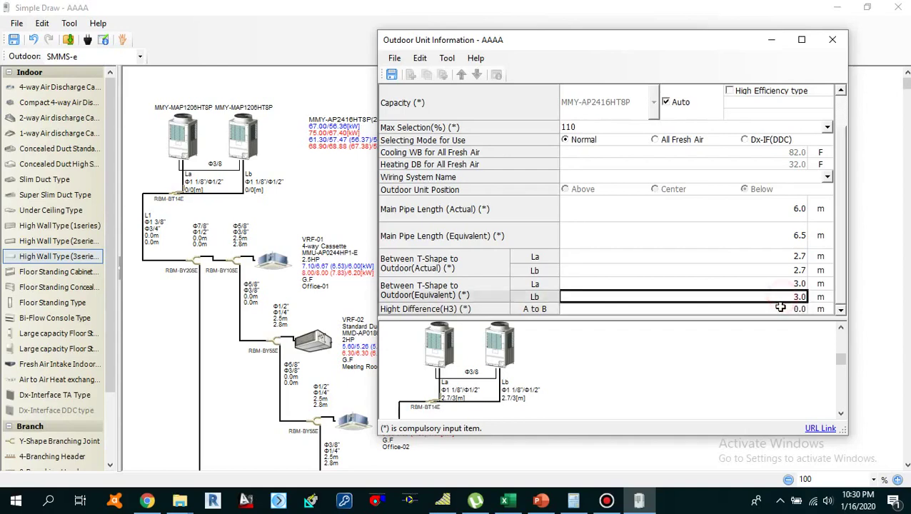
left_click(781, 308)
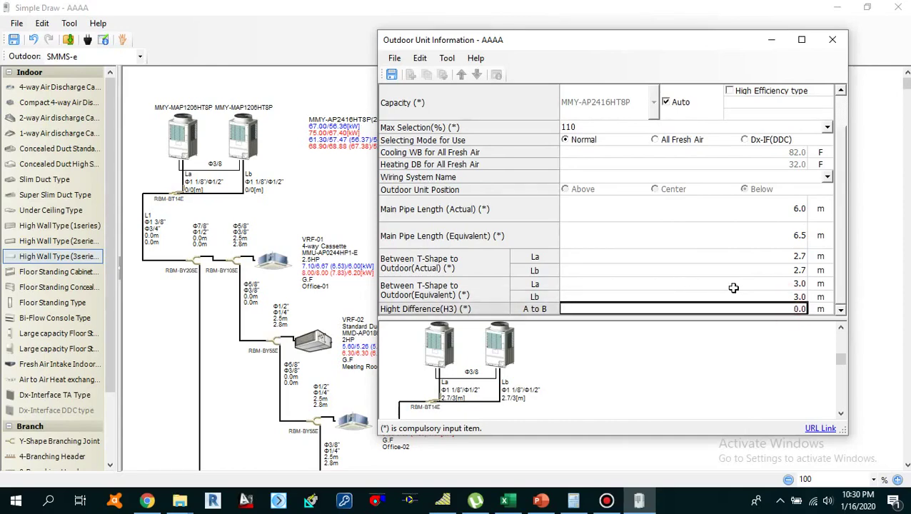
scroll(728, 272, "up", 1)
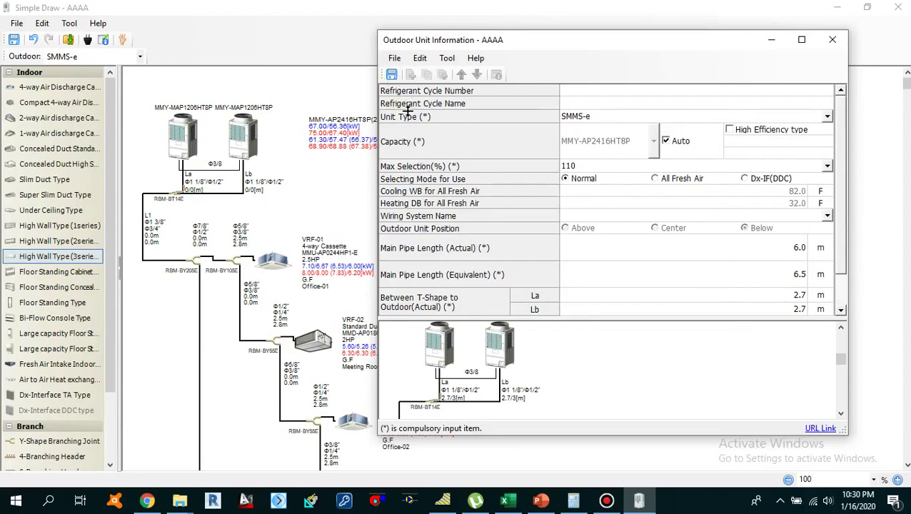
left_click(392, 76)
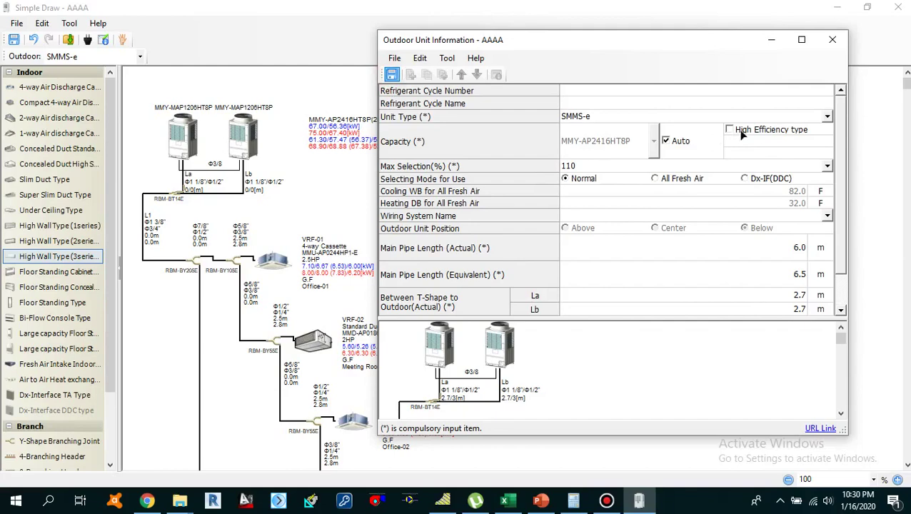
left_click(832, 40)
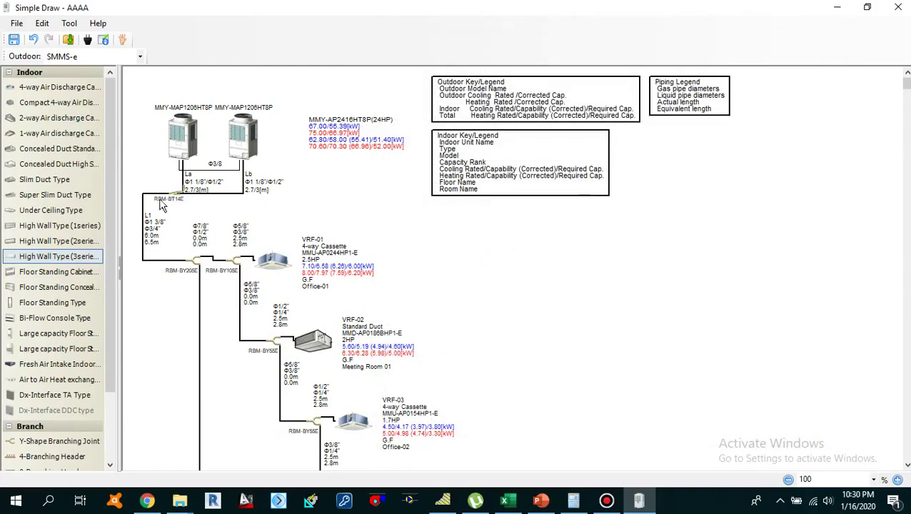
scroll(183, 270, "down", 1)
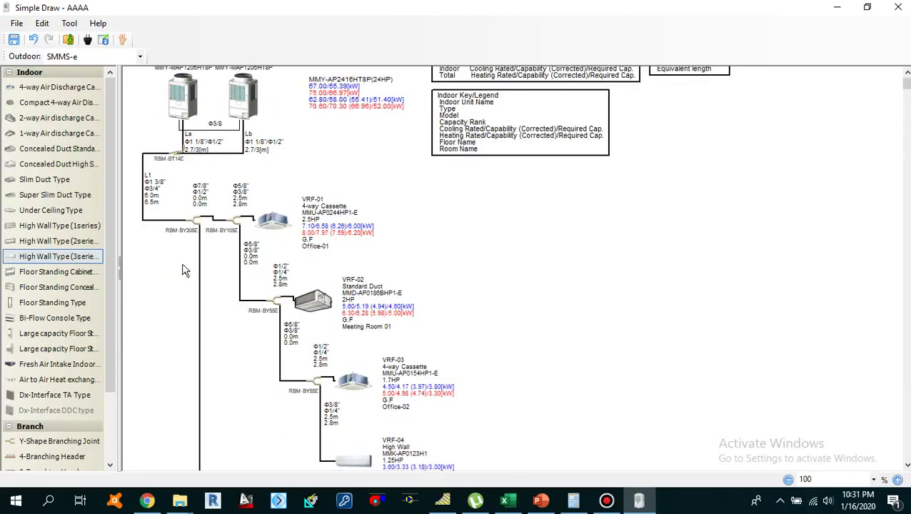
scroll(183, 270, "down", 1)
scroll(182, 270, "down", 1)
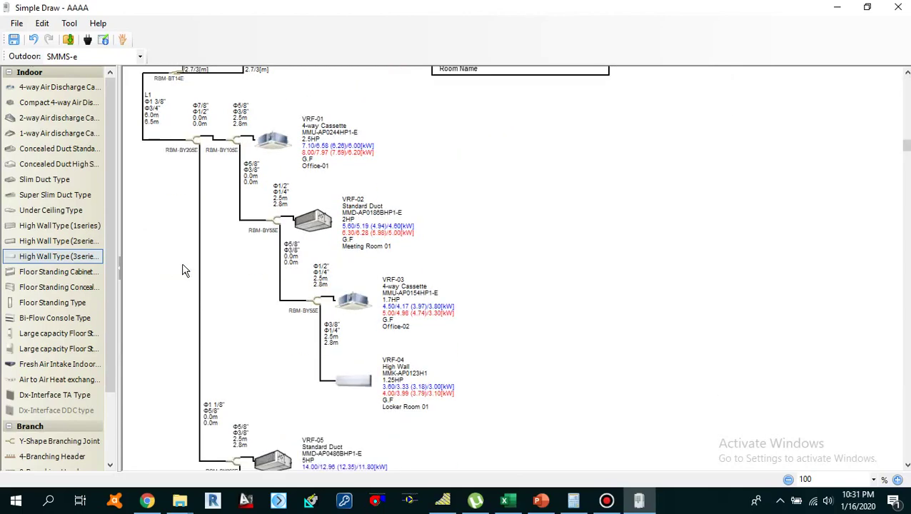
scroll(248, 260, "up", 3)
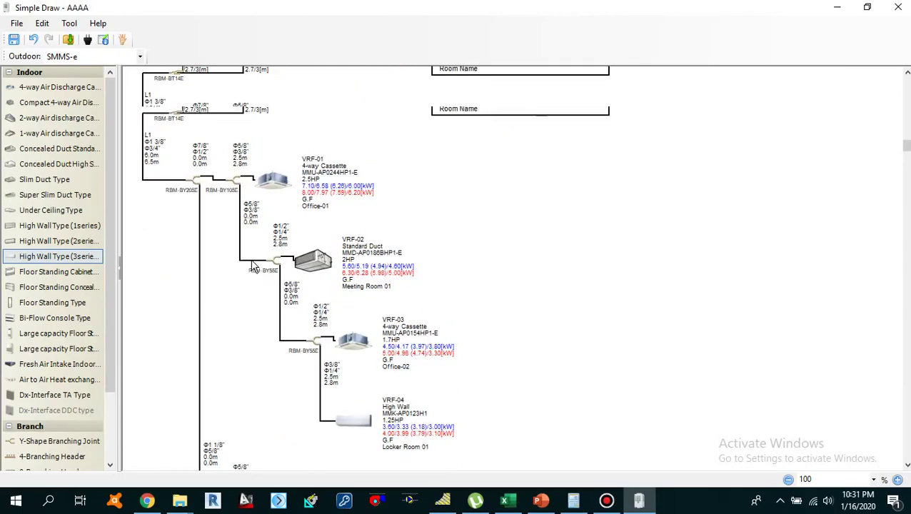
scroll(245, 264, "down", 1)
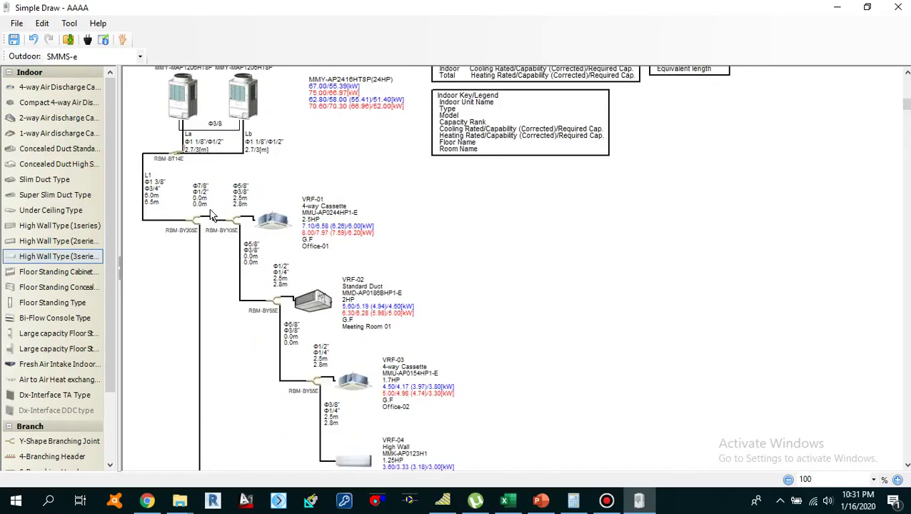
scroll(207, 240, "down", 2)
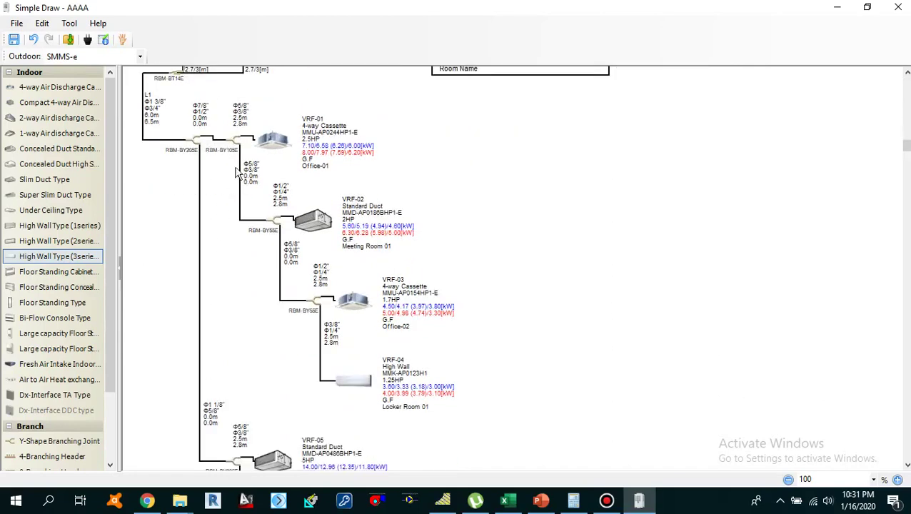
scroll(239, 182, "up", 1)
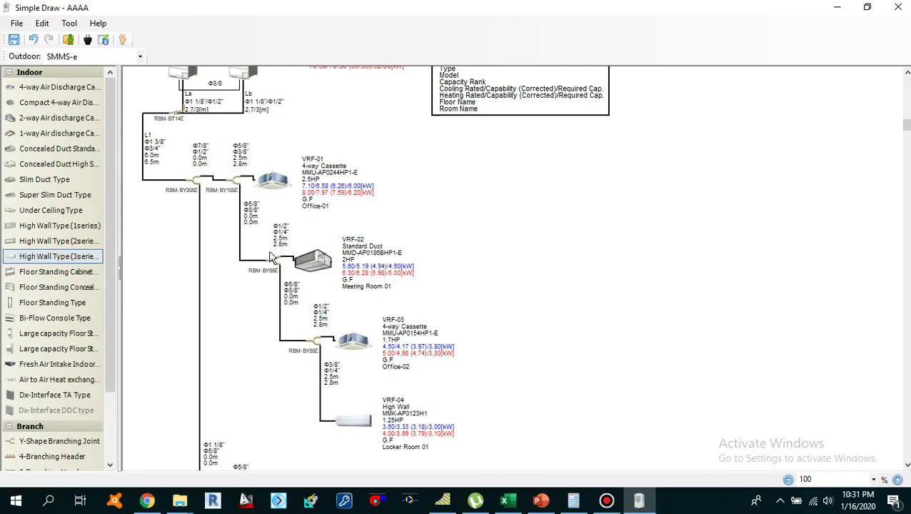
left_click(250, 209)
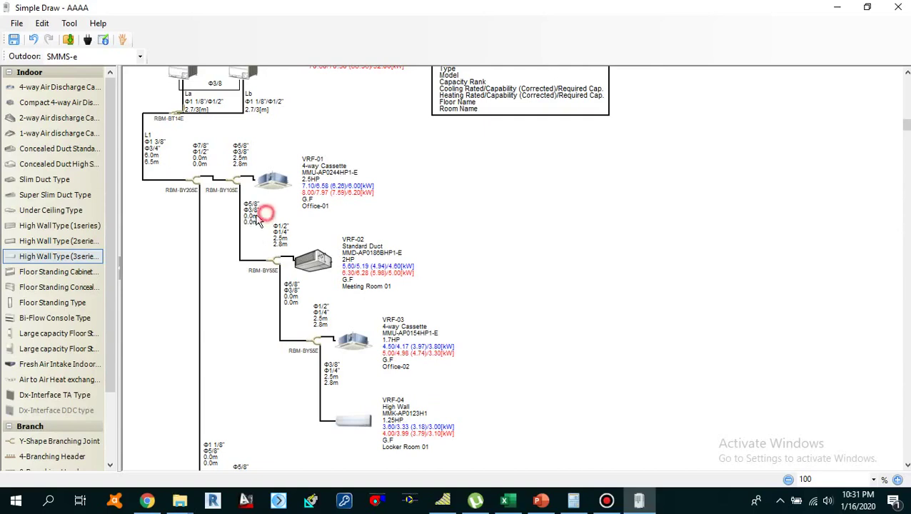
left_click(250, 214)
left_click(250, 220)
left_click(197, 165)
left_click(293, 296)
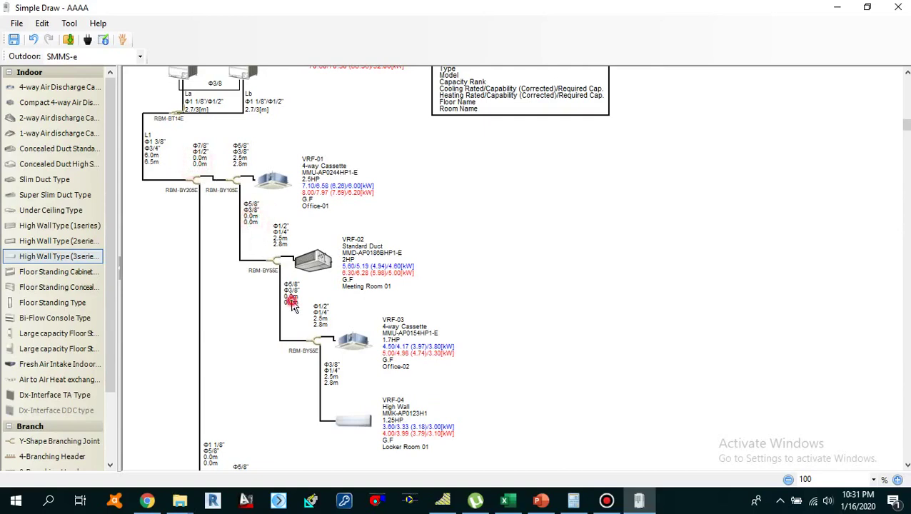
left_click(280, 258)
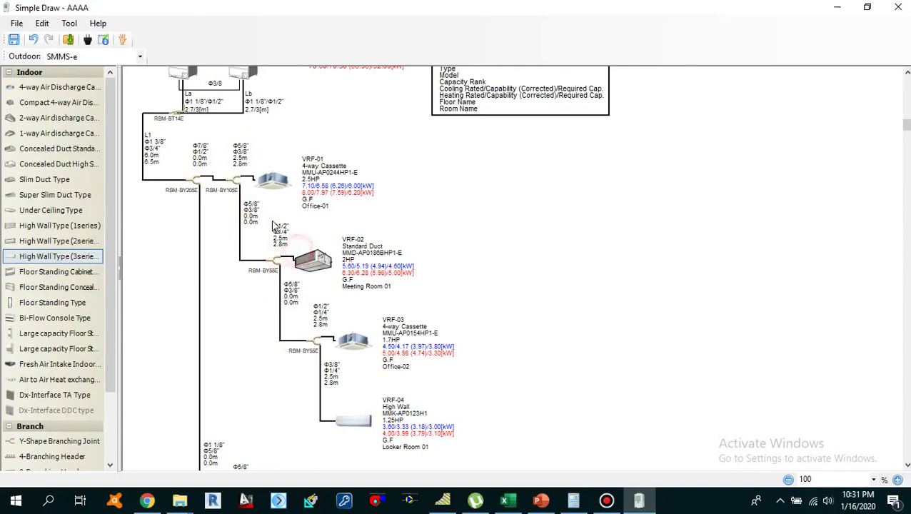
left_click(234, 189)
left_click(258, 265)
left_click(218, 200)
left_click(193, 180)
Give joint Y-2's pipe 2.7 m actual and 3.0 m equivalent length.
double_click(237, 184)
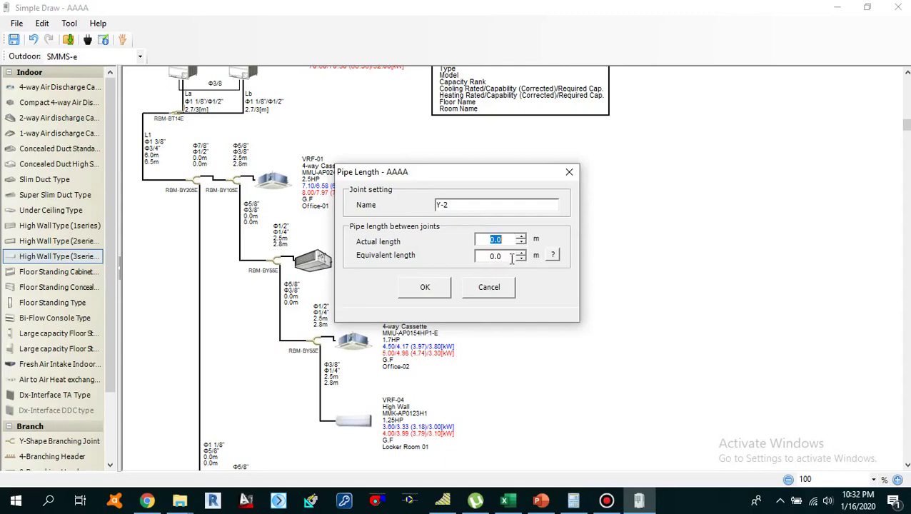
type("2.7")
key("Tab")
type("3")
left_click(426, 288)
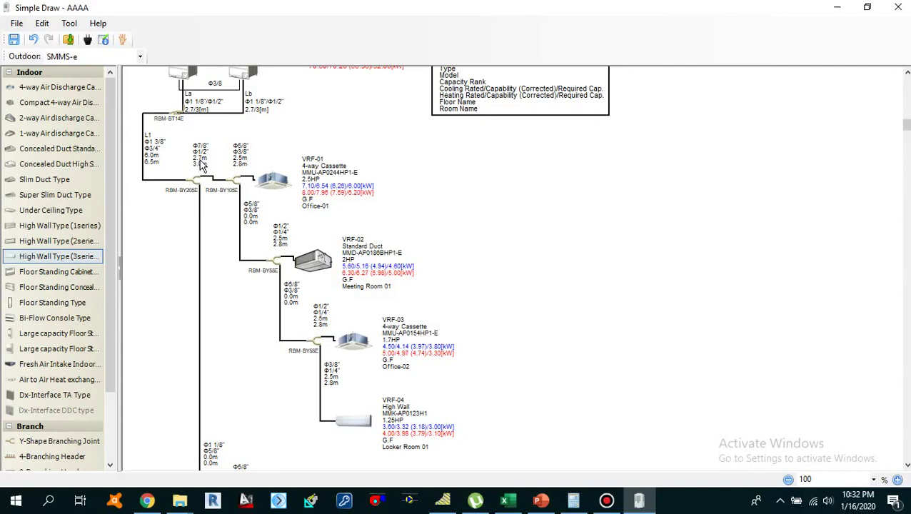
Set the pipes at joints Y-3 and Y-4 to 3.2 m actual and 3.5 m equivalent.
double_click(275, 264)
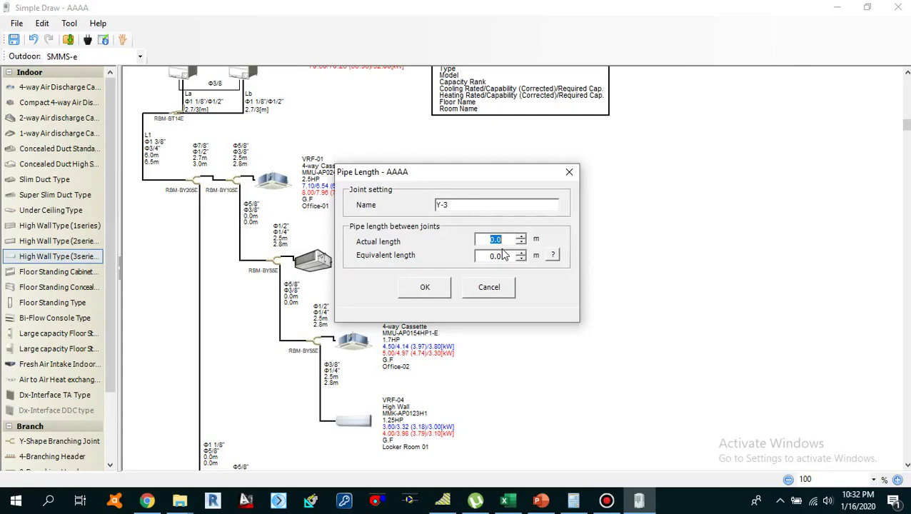
type("3.2")
double_click(502, 258)
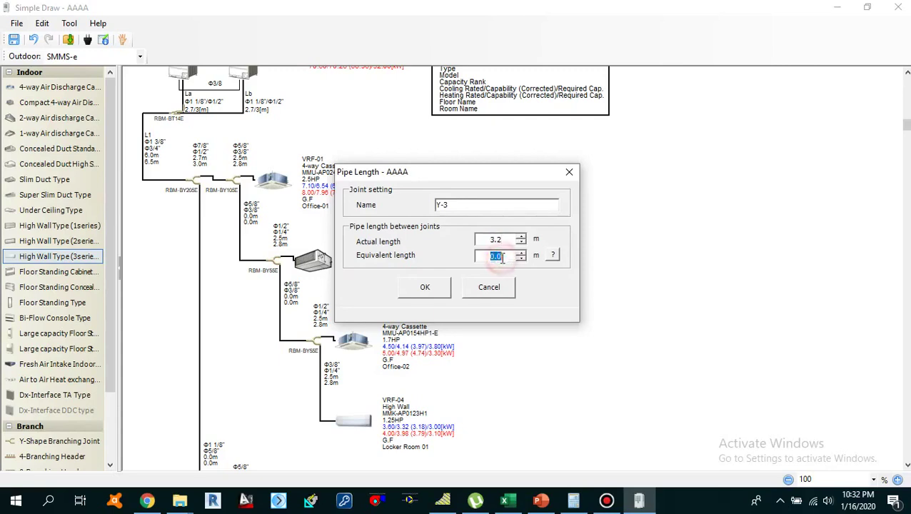
type("3.5")
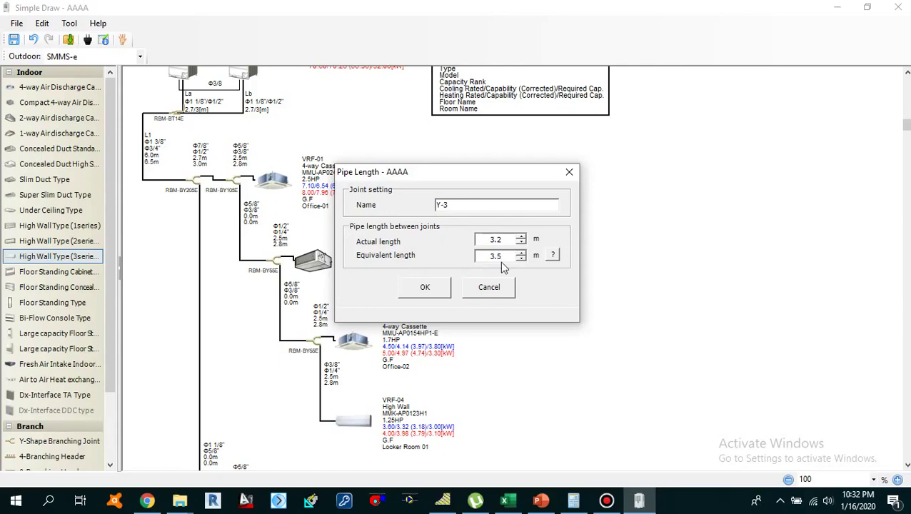
left_click(421, 288)
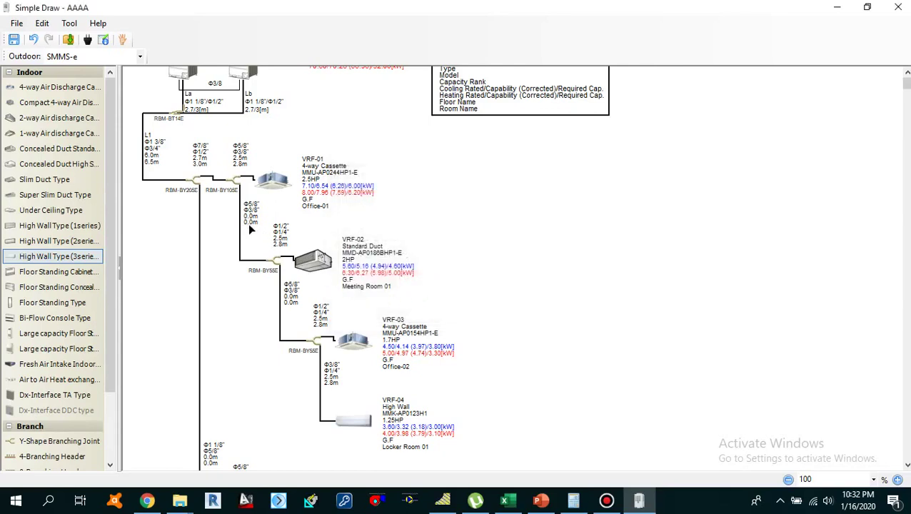
scroll(285, 250, "down", 3)
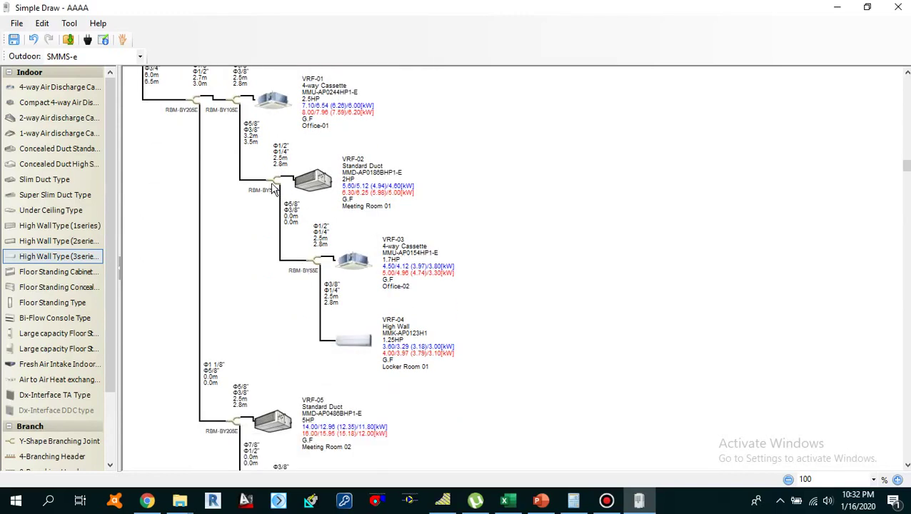
double_click(314, 262)
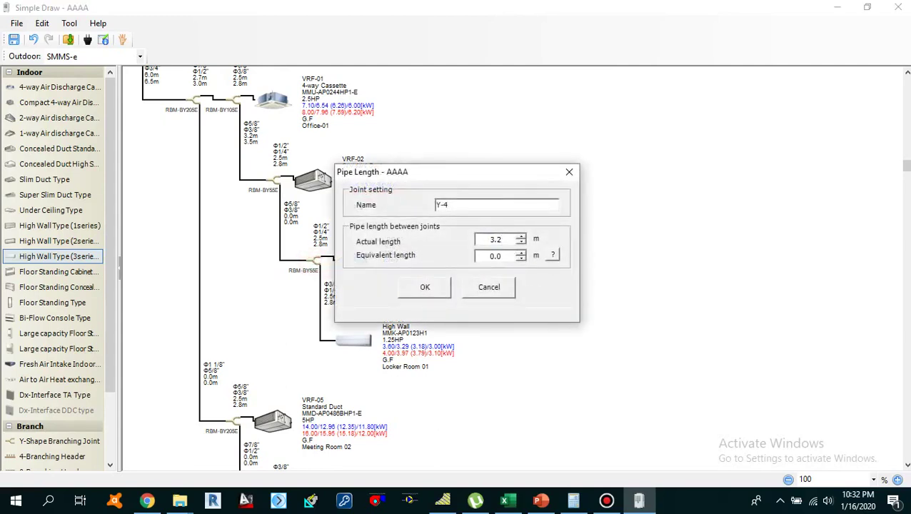
double_click(500, 257)
left_click(425, 289)
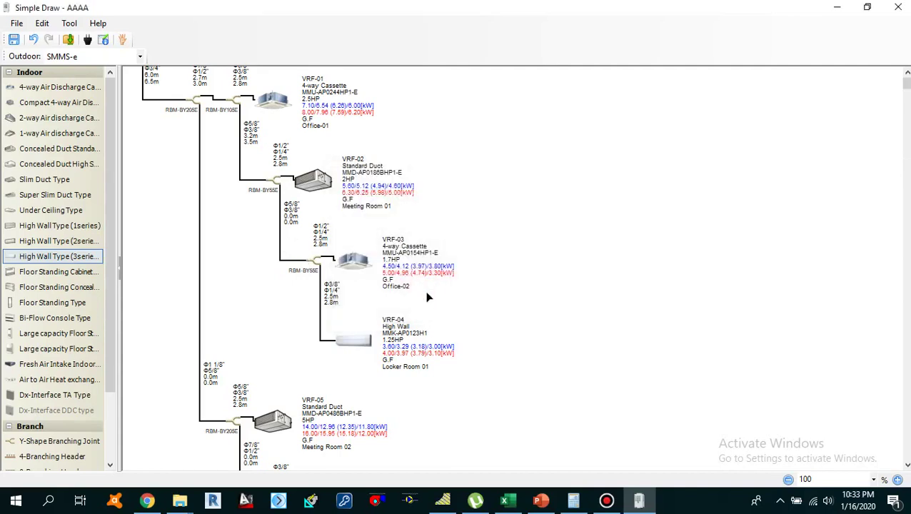
left_click(502, 254)
scroll(314, 259, "up", 1)
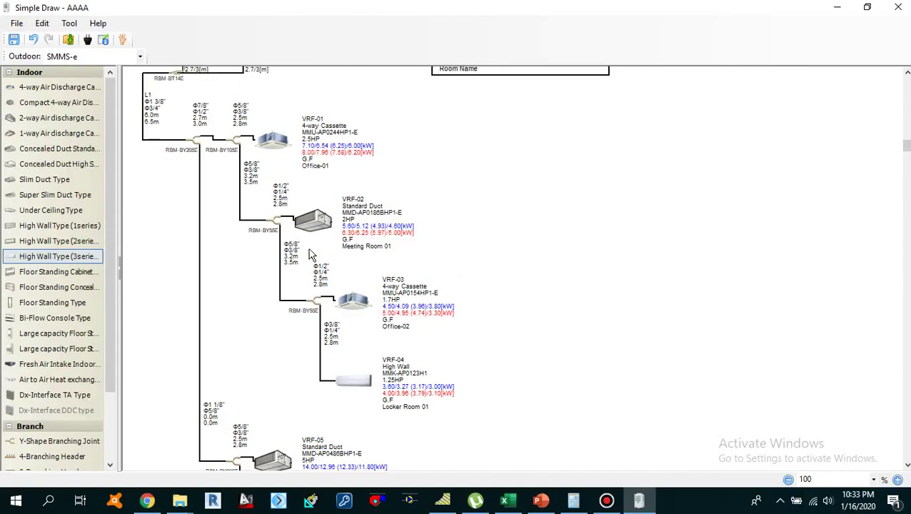
left_click(103, 41)
left_click(529, 262)
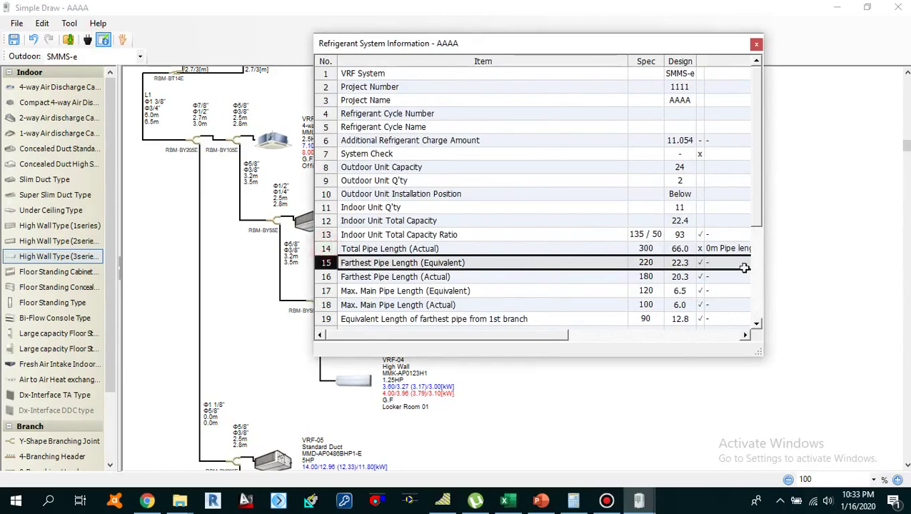
scroll(764, 257, "down", 4)
left_click_drag(763, 258, 791, 257)
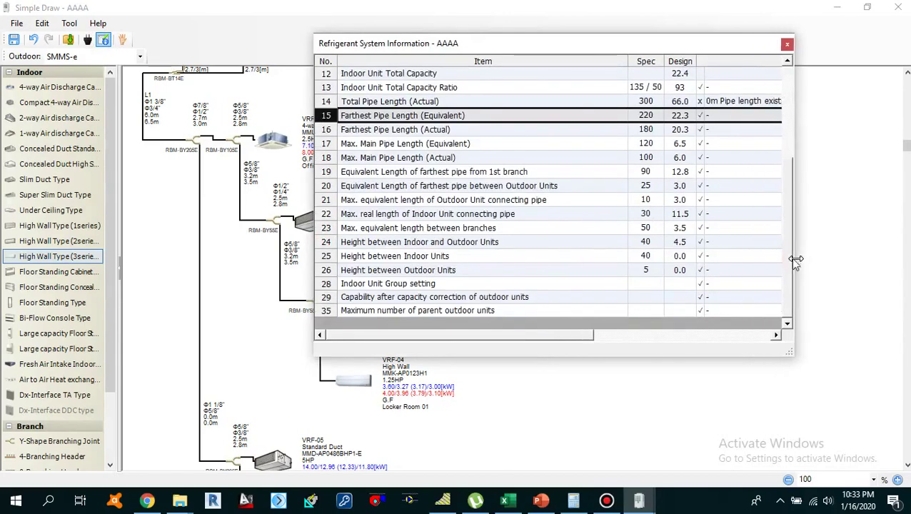
left_click(502, 101)
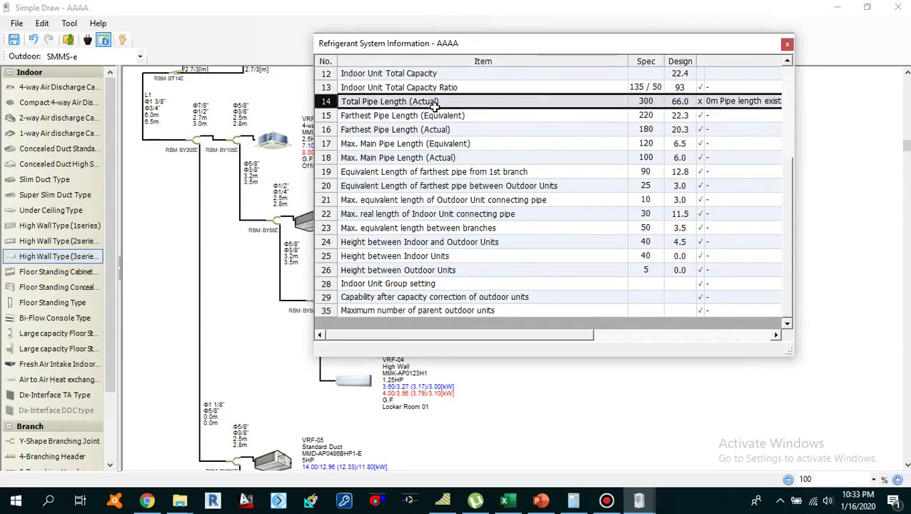
scroll(712, 136, "up", 1)
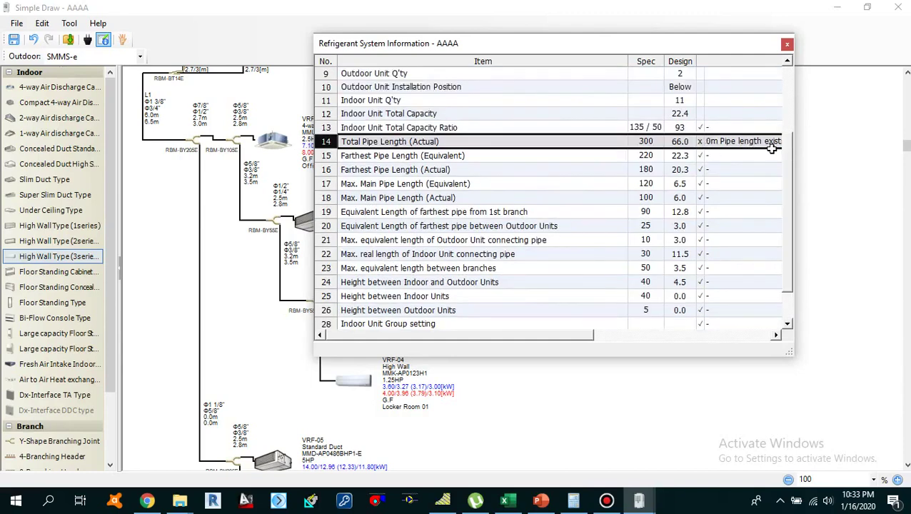
left_click(787, 45)
scroll(434, 247, "down", 3)
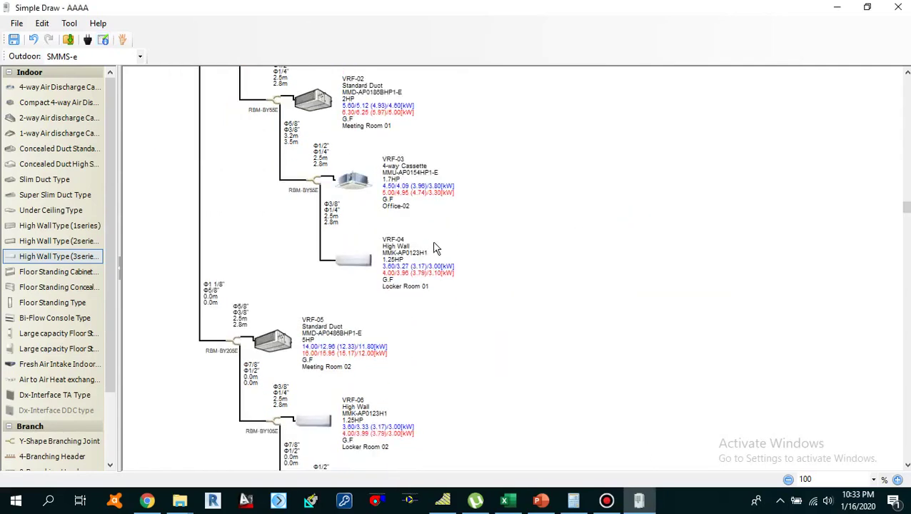
scroll(412, 261, "down", 4)
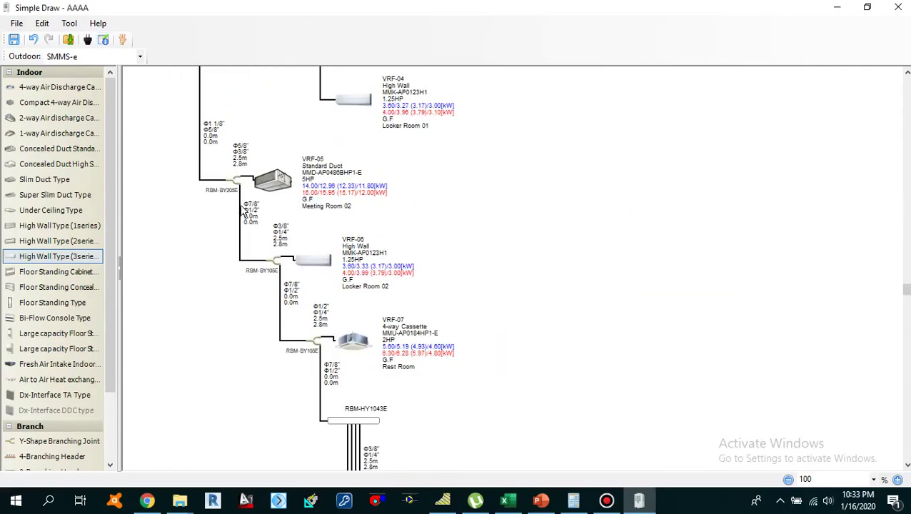
scroll(285, 270, "up", 9)
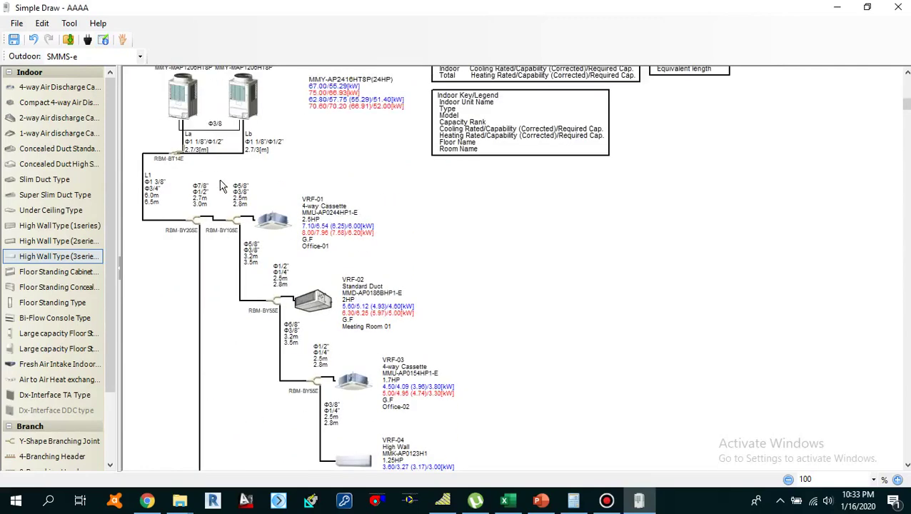
scroll(288, 299, "down", 10)
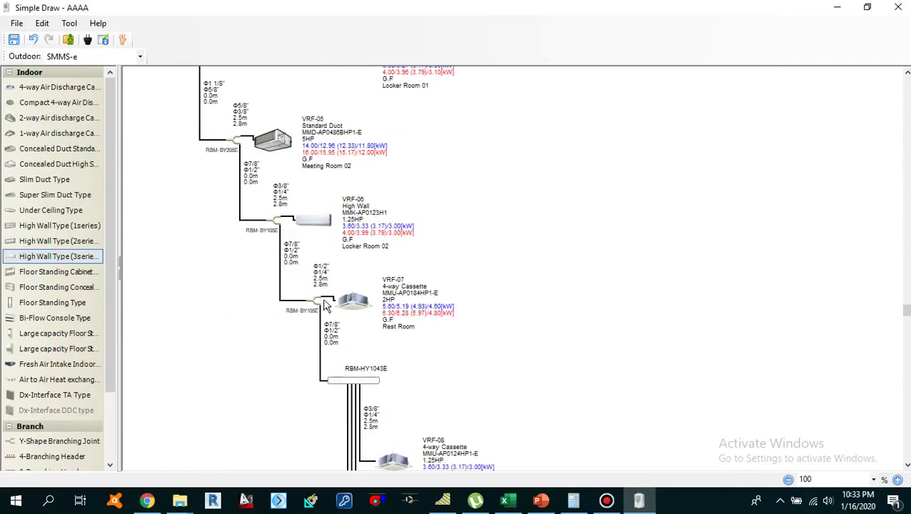
scroll(286, 290, "up", 2)
scroll(225, 287, "up", 6)
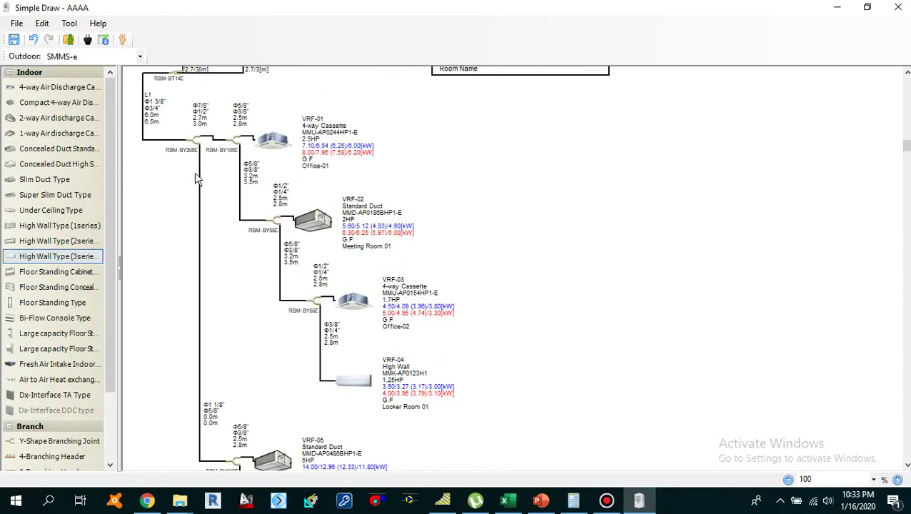
scroll(223, 315, "down", 2)
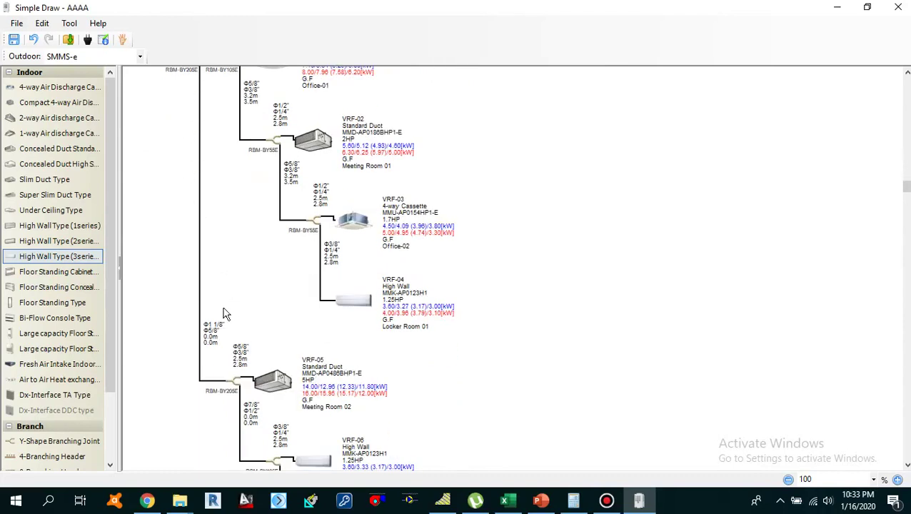
Give joint Y-5's pipe 6.2 m actual and 6.5 m equivalent length.
double_click(236, 387)
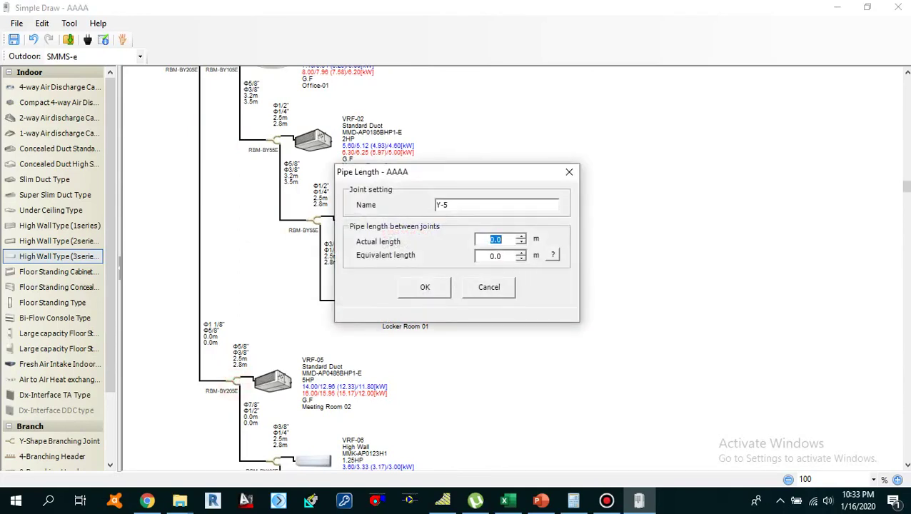
double_click(491, 256)
left_click(430, 289)
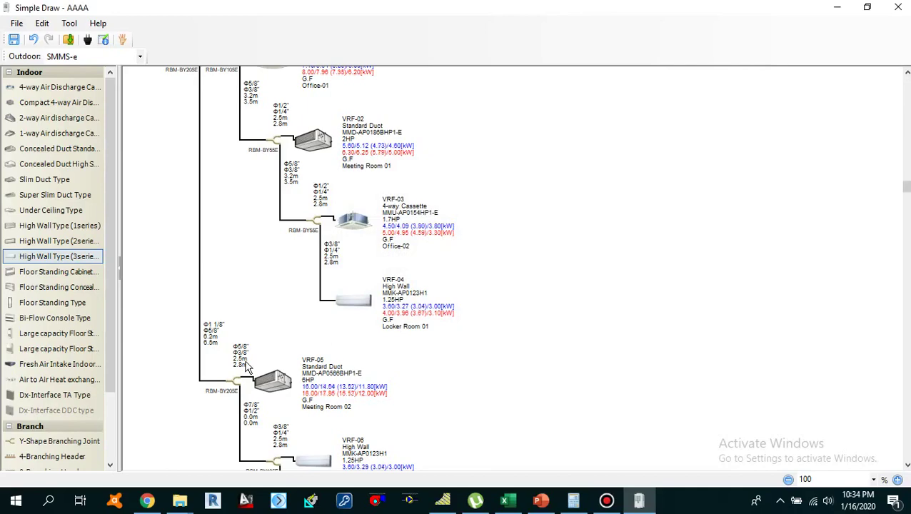
Set joint Y-6's pipe to 2.7 m actual and 3.0 m equivalent length.
scroll(253, 354, "down", 5)
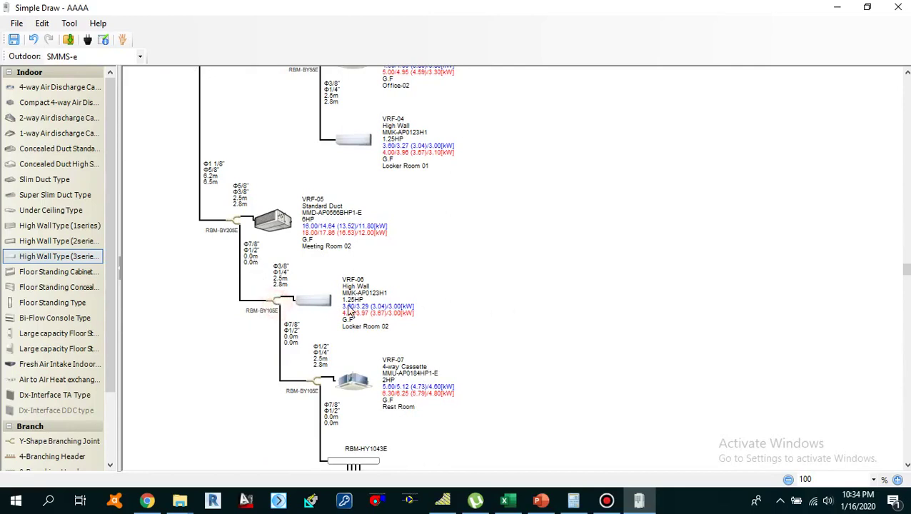
double_click(274, 305)
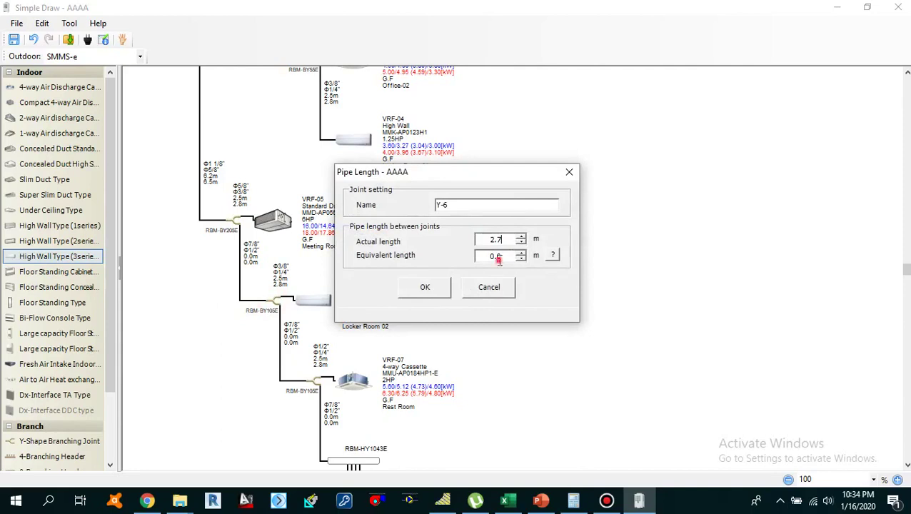
double_click(497, 256)
type("3")
left_click(418, 291)
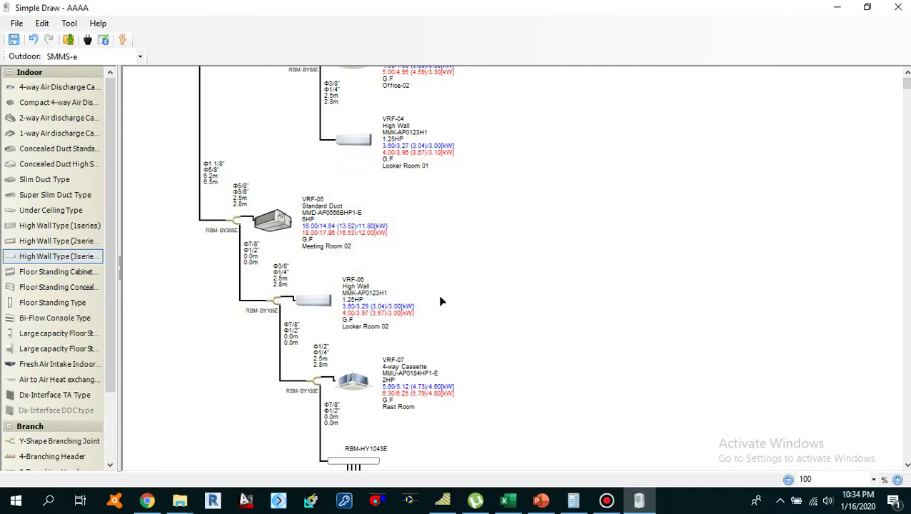
Give joint Y-7's pipe 2.7 m actual and 3.0 m equivalent length.
scroll(481, 319, "down", 3)
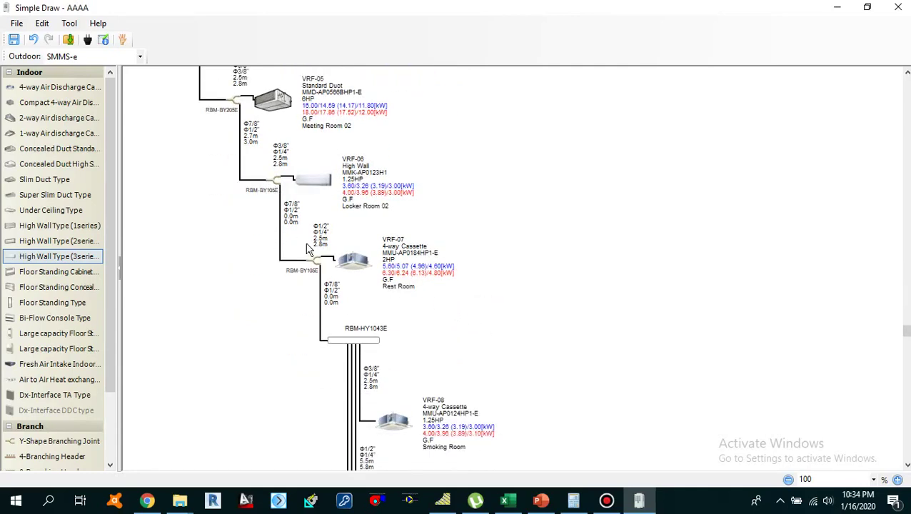
double_click(315, 262)
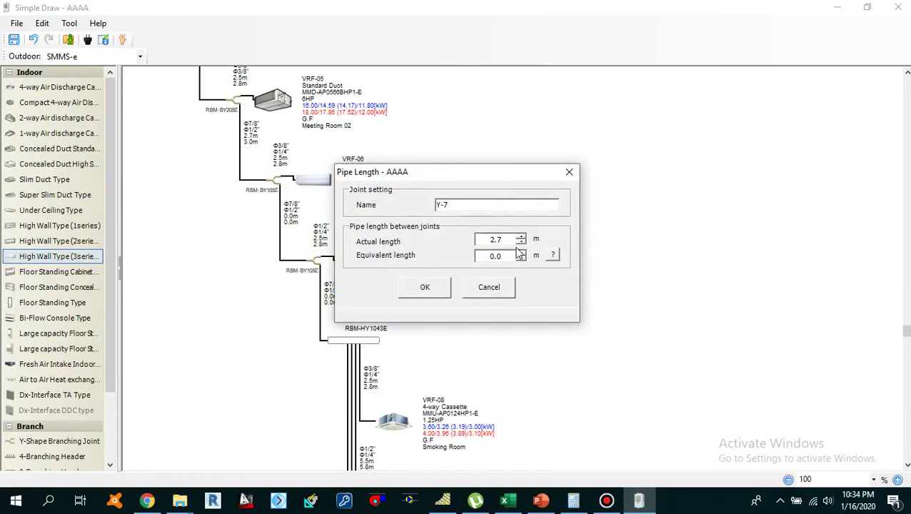
double_click(497, 256)
type("3.0")
left_click(436, 295)
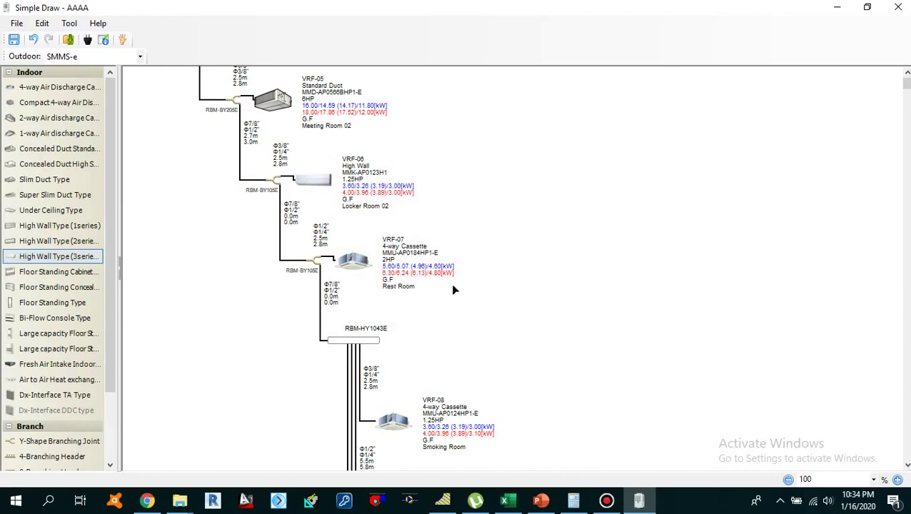
Set the pipe to the RBM-HY1043E header 4H-8 to 2.7 m actual and 3.0 m equivalent.
left_click(521, 270)
scroll(521, 270, "down", 1)
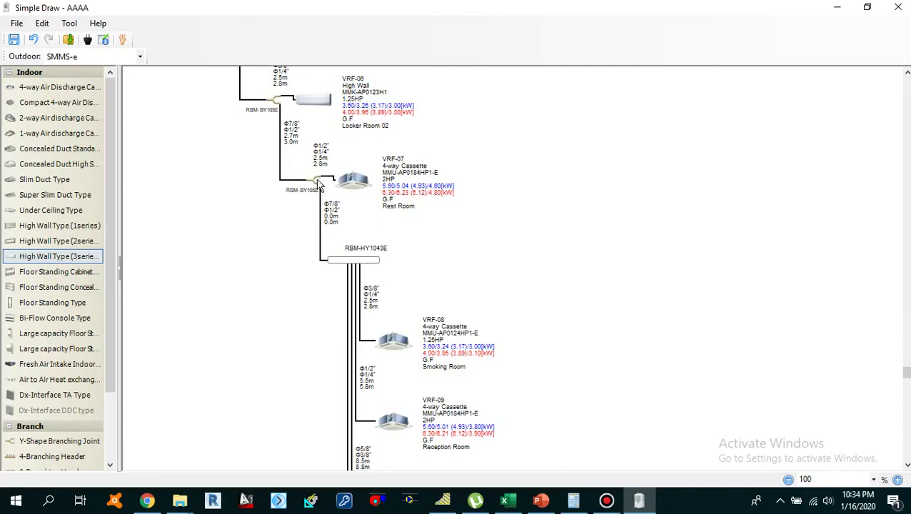
double_click(357, 263)
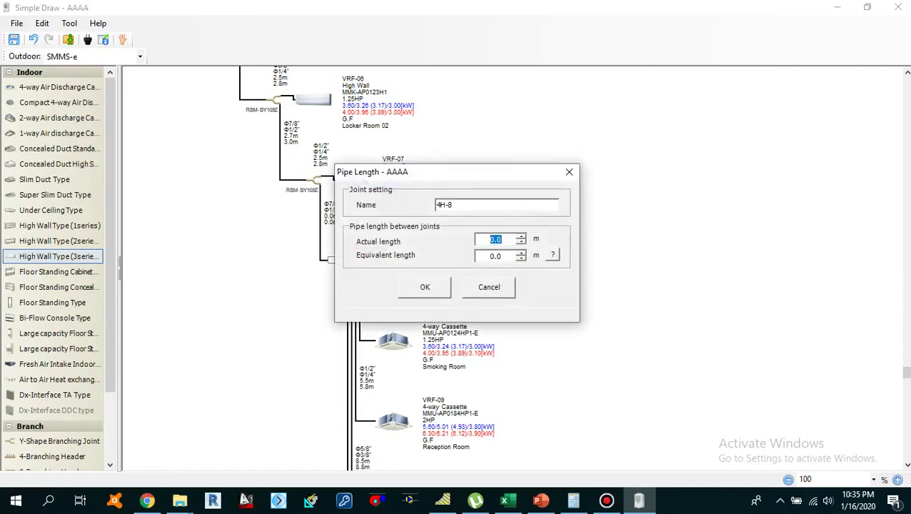
type("2.7")
left_click(491, 255)
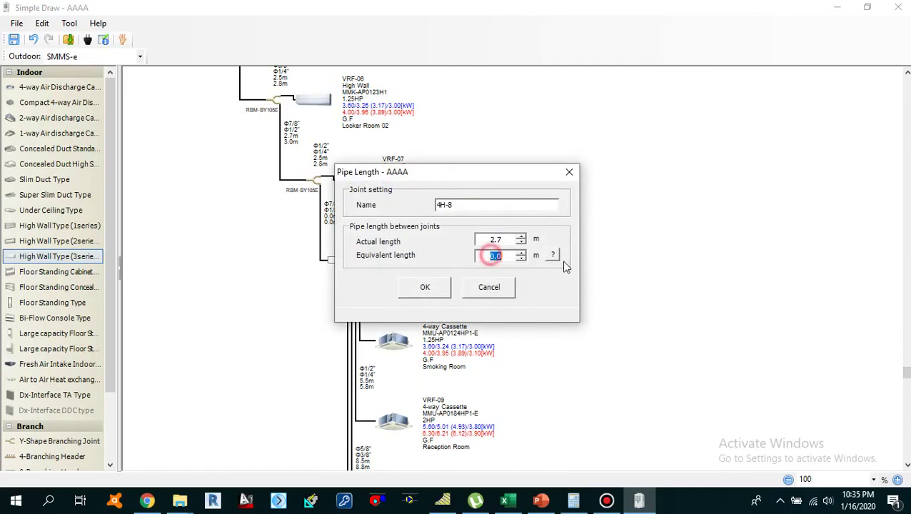
type("3.0")
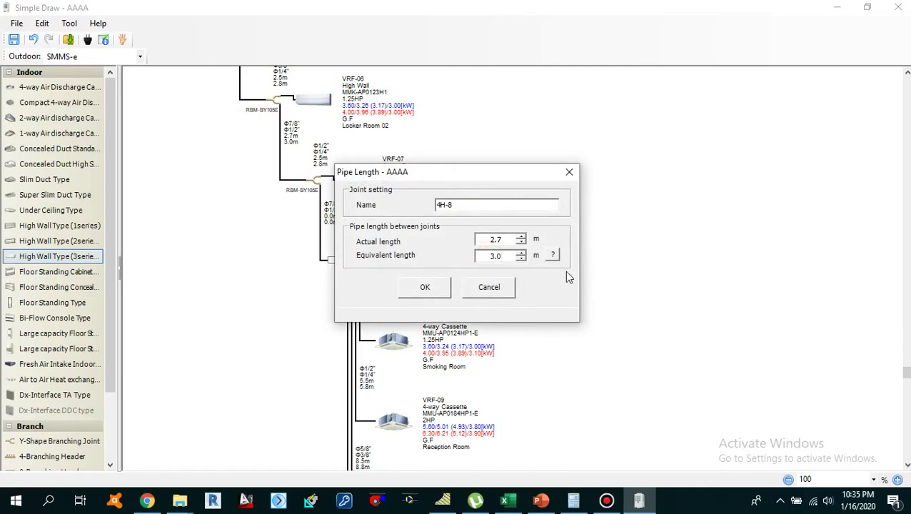
left_click(425, 286)
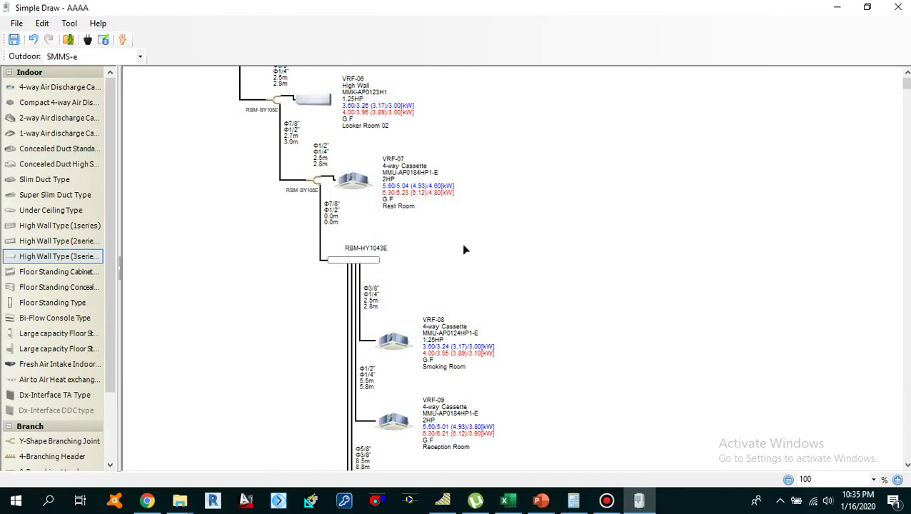
left_click(499, 248)
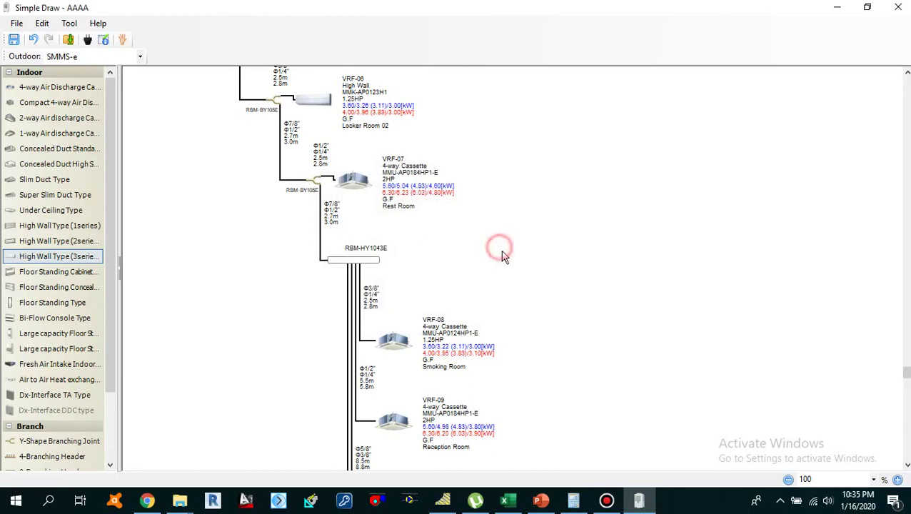
scroll(500, 253, "down", 5)
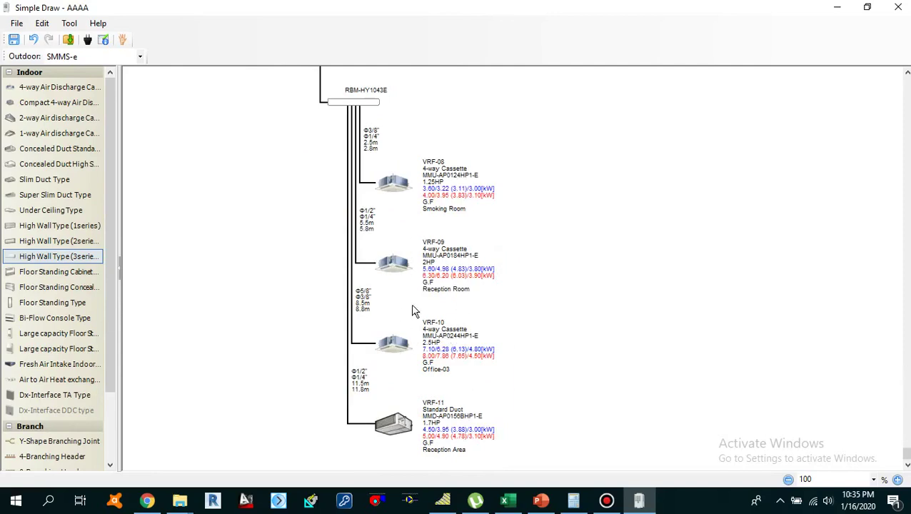
scroll(418, 325, "up", 15)
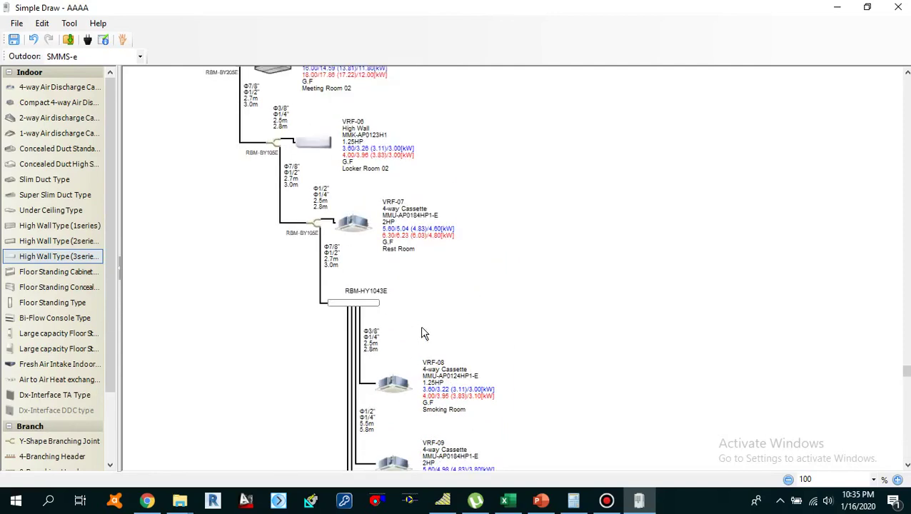
scroll(378, 308, "up", 10)
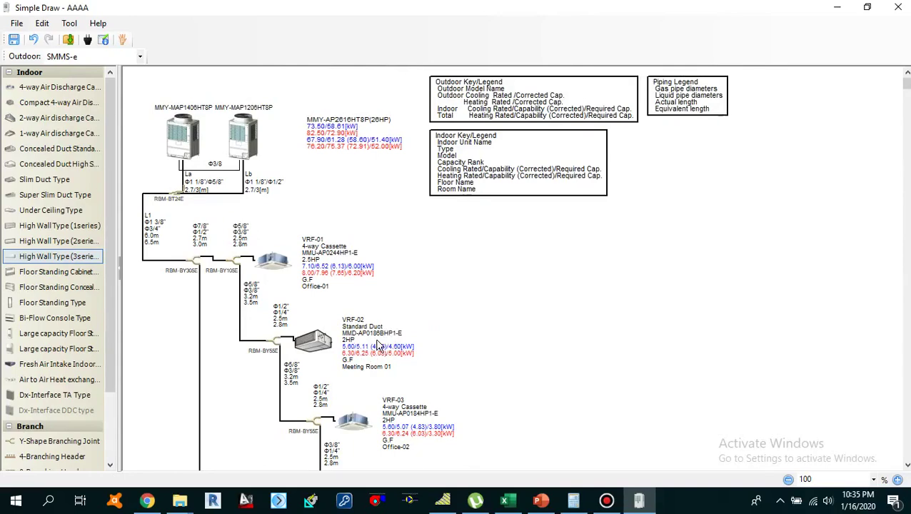
scroll(379, 346, "down", 5)
scroll(379, 346, "up", 3)
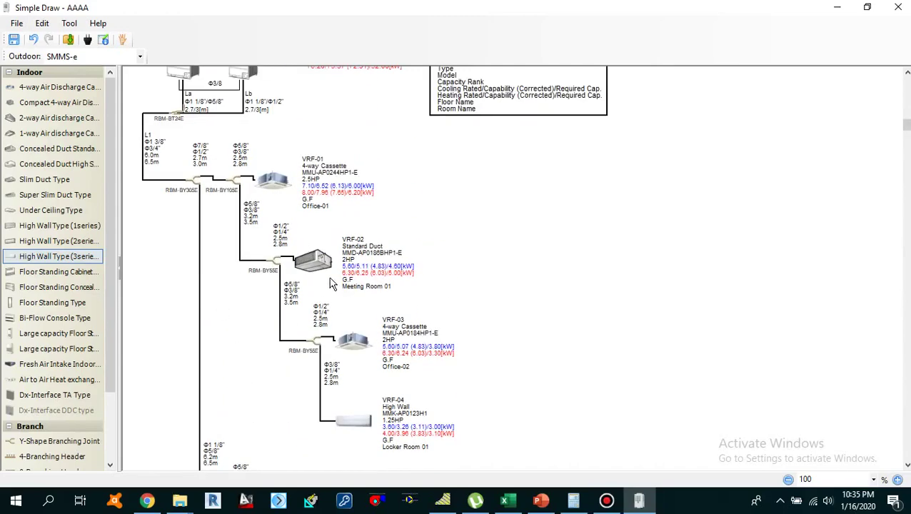
scroll(328, 286, "up", 2)
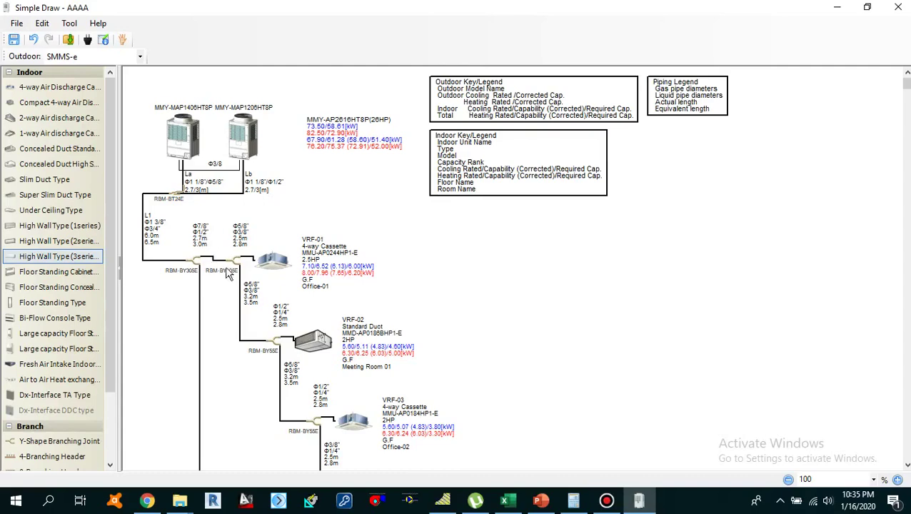
scroll(227, 277, "down", 12)
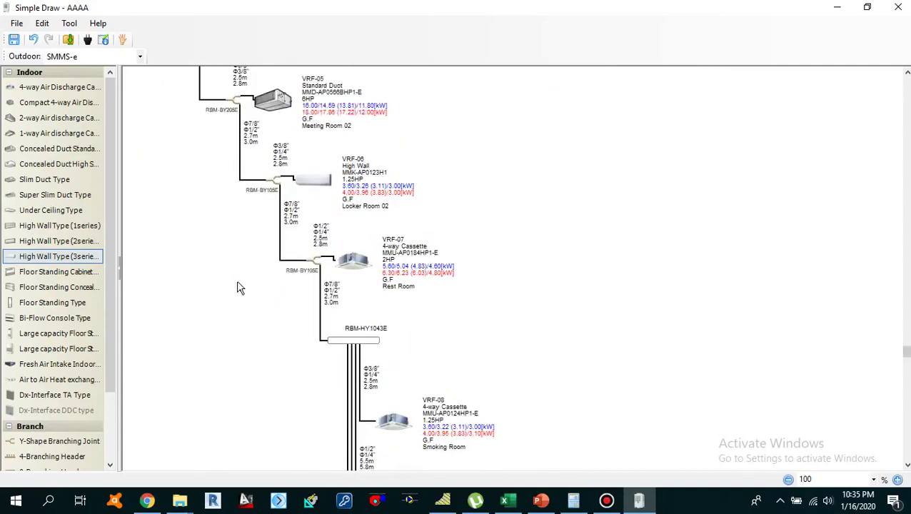
scroll(240, 288, "up", 10)
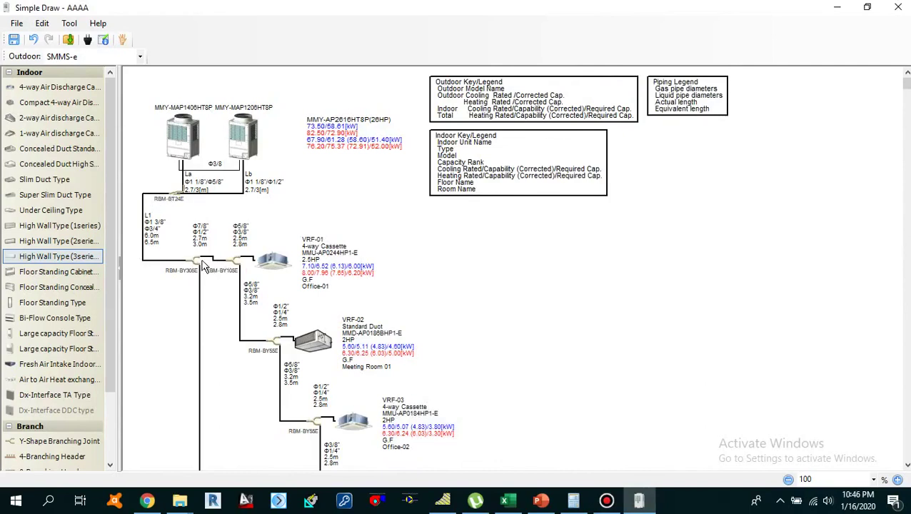
scroll(282, 318, "down", 10)
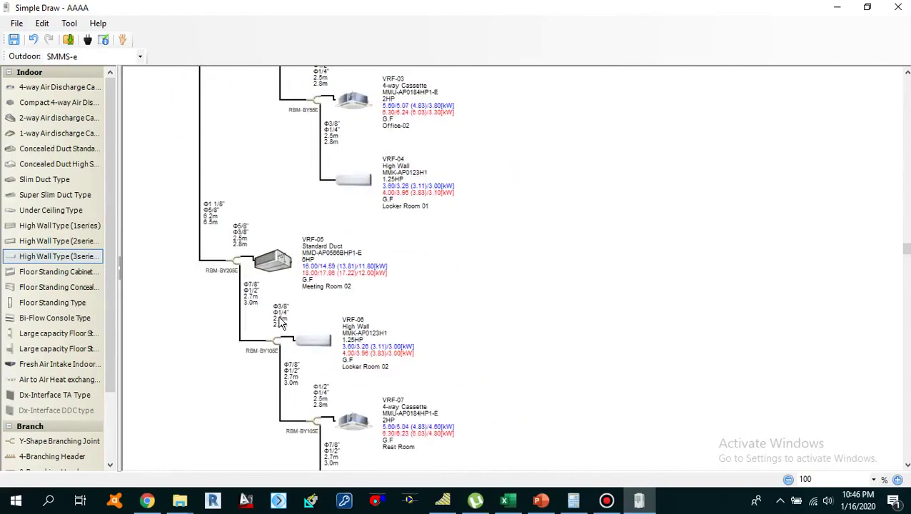
scroll(319, 326, "up", 10)
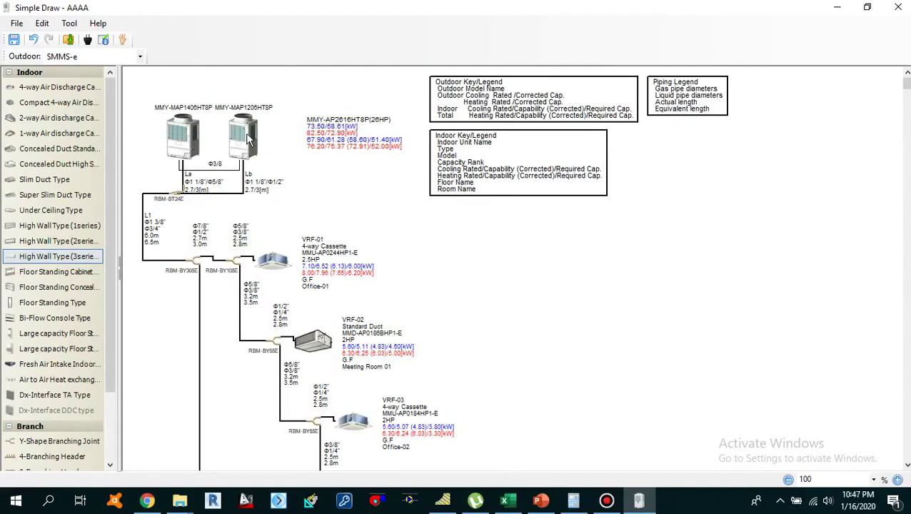
left_click(348, 196)
left_click(423, 266)
left_click(674, 86)
left_click(439, 275)
left_click(469, 270)
scroll(485, 315, "down", 5)
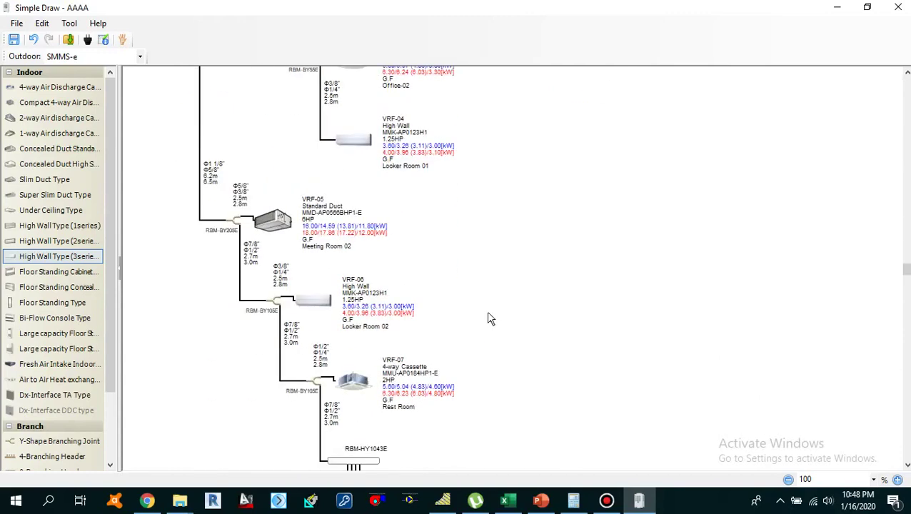
scroll(488, 319, "up", 5)
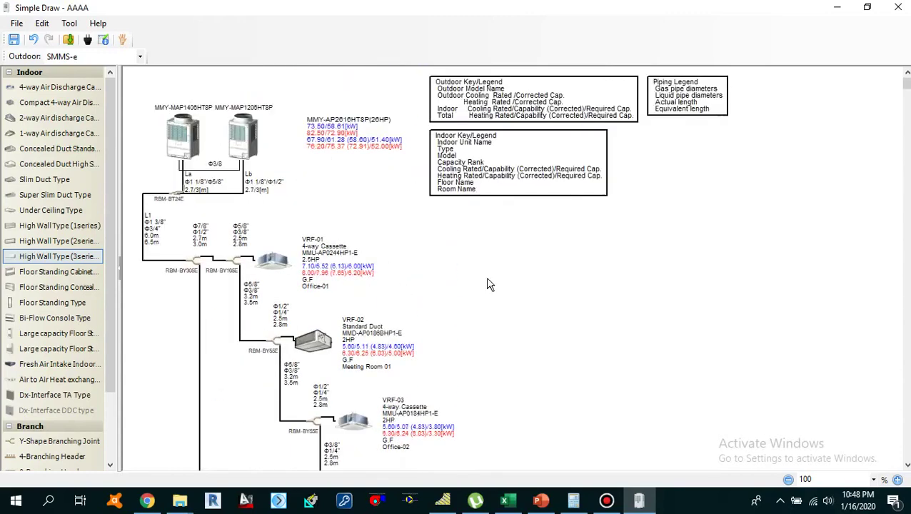
scroll(525, 278, "down", 3)
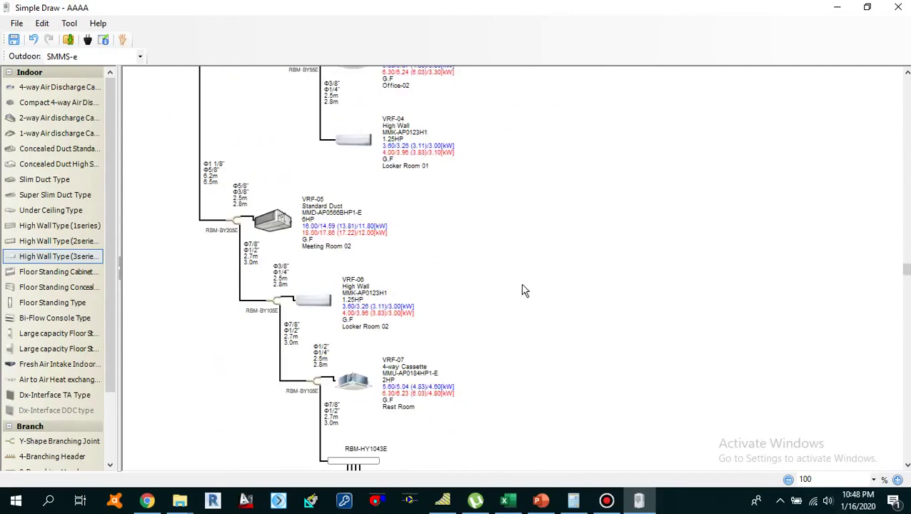
scroll(524, 292, "up", 1)
scroll(525, 291, "up", 3)
scroll(313, 266, "down", 3)
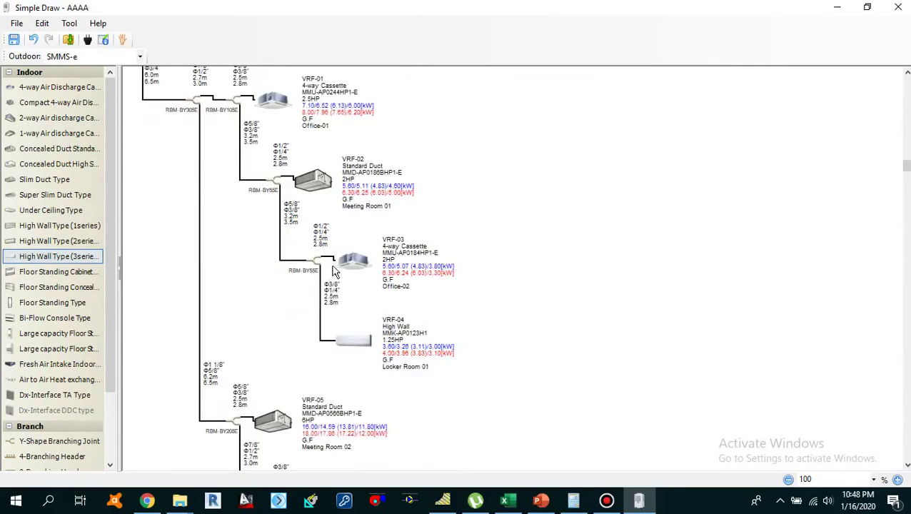
scroll(491, 265, "up", 2)
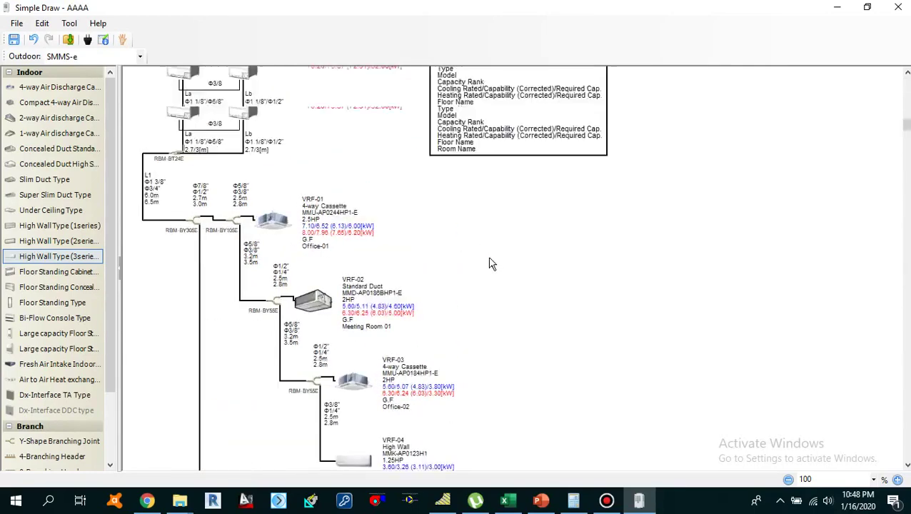
scroll(482, 270, "down", 3)
scroll(480, 273, "up", 3)
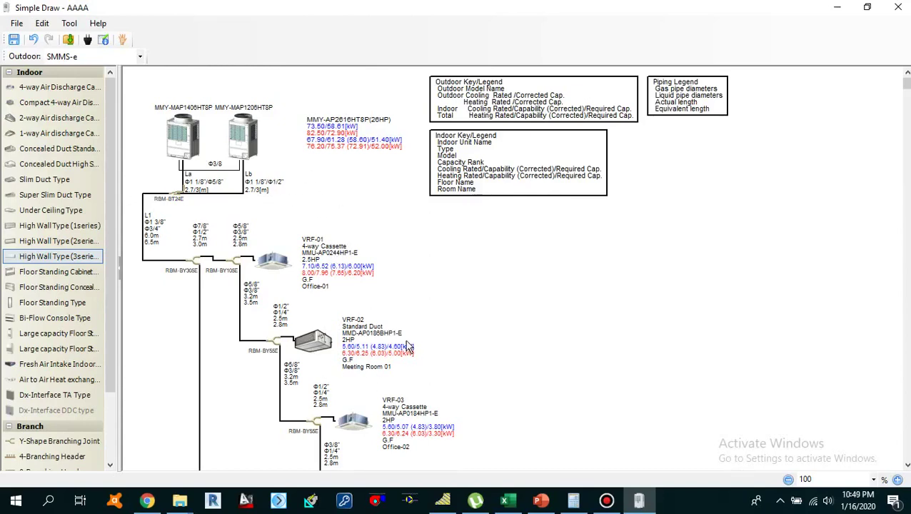
scroll(408, 353, "down", 5)
scroll(402, 359, "up", 5)
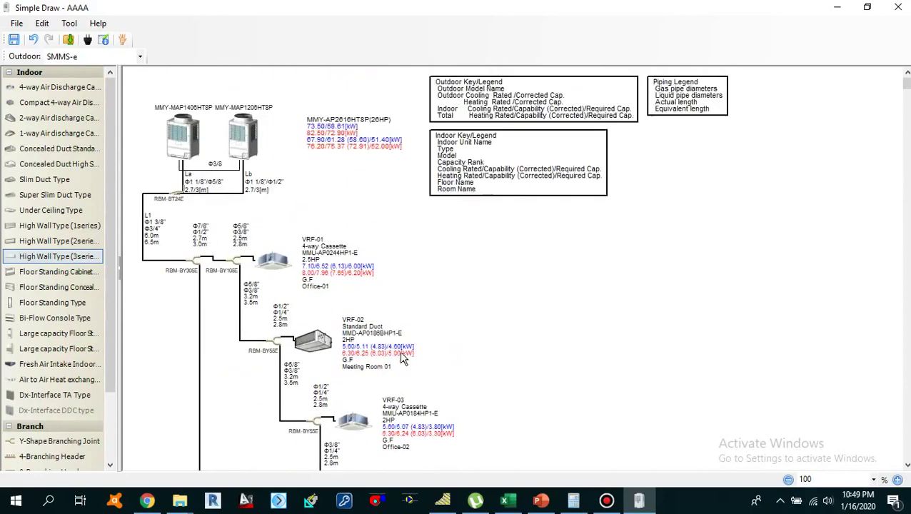
Open the refrigerant system summary, enlarge it, and review the installation position and farthest-pipe rows.
left_click(103, 41)
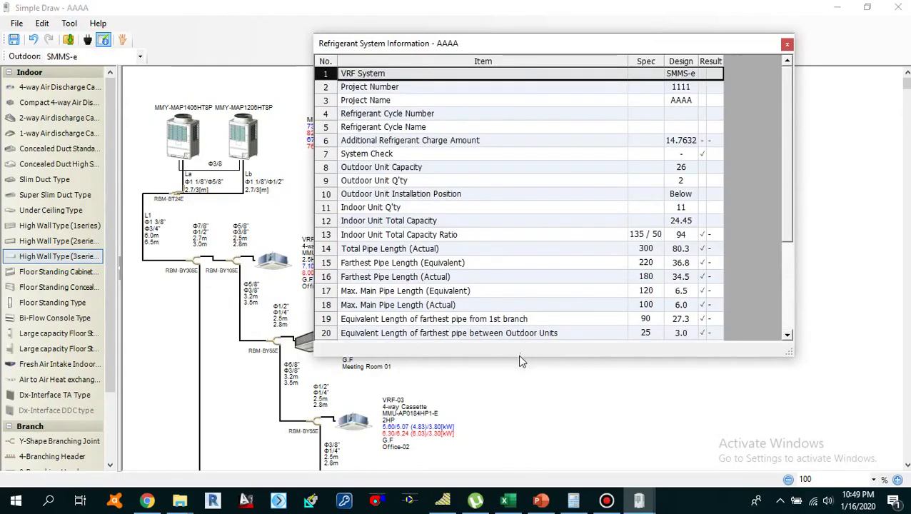
left_click_drag(513, 355, 513, 447)
left_click(451, 194)
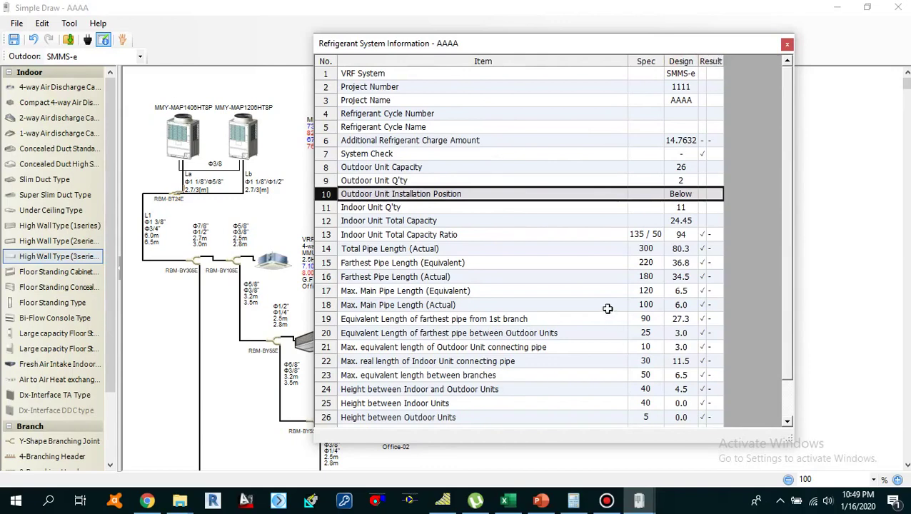
left_click(542, 317)
scroll(543, 315, "down", 1)
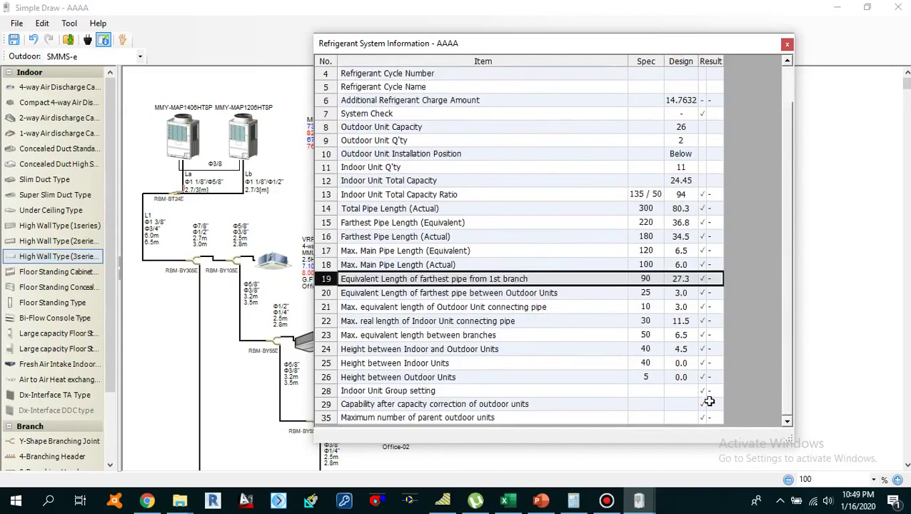
left_click(527, 321)
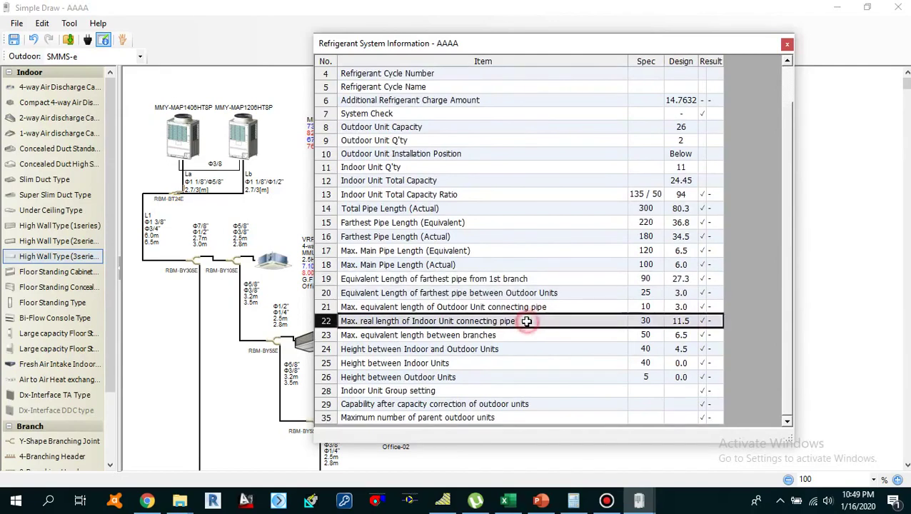
left_click(566, 294)
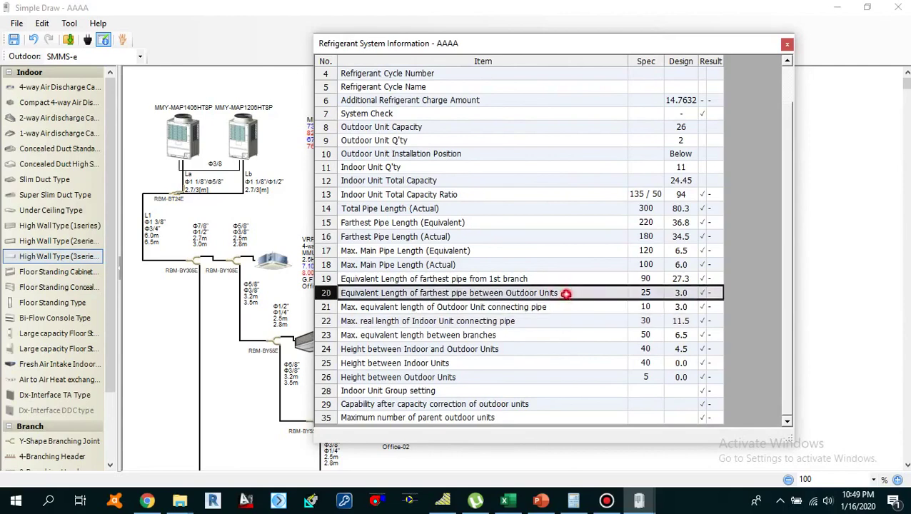
scroll(566, 292, "up", 1)
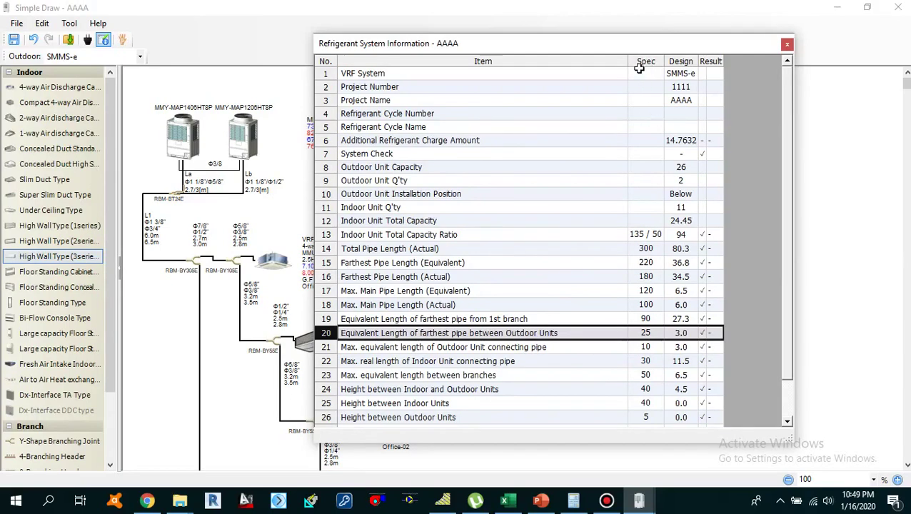
Review the total and farthest pipe lengths and the 14.7632 additional refrigerant charge.
left_click(640, 277)
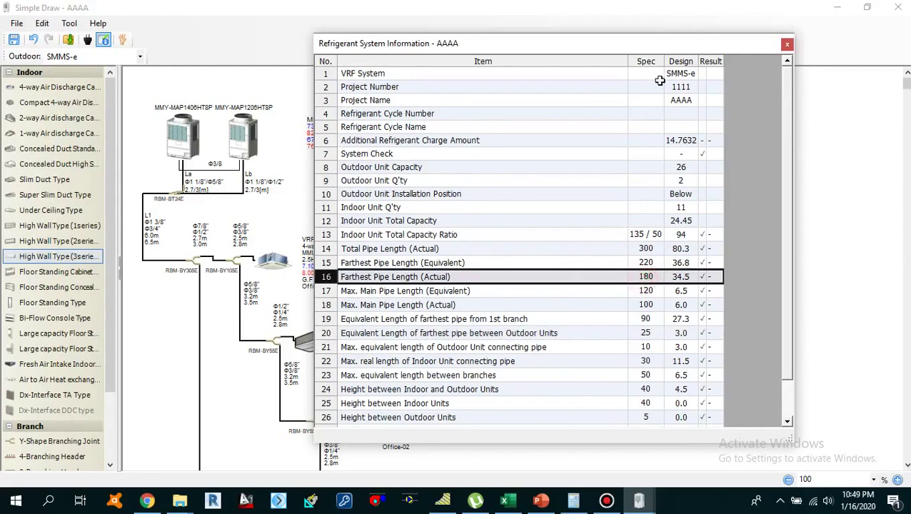
scroll(643, 325, "down", 1)
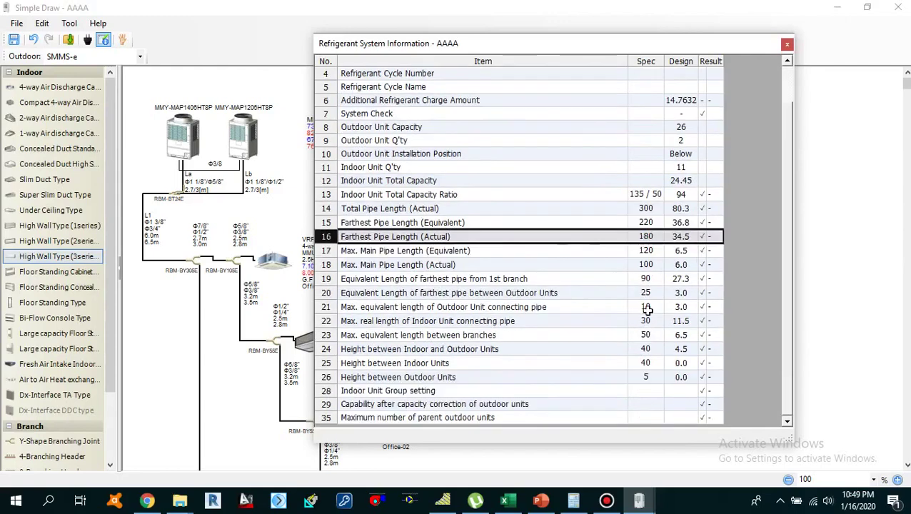
left_click(675, 207)
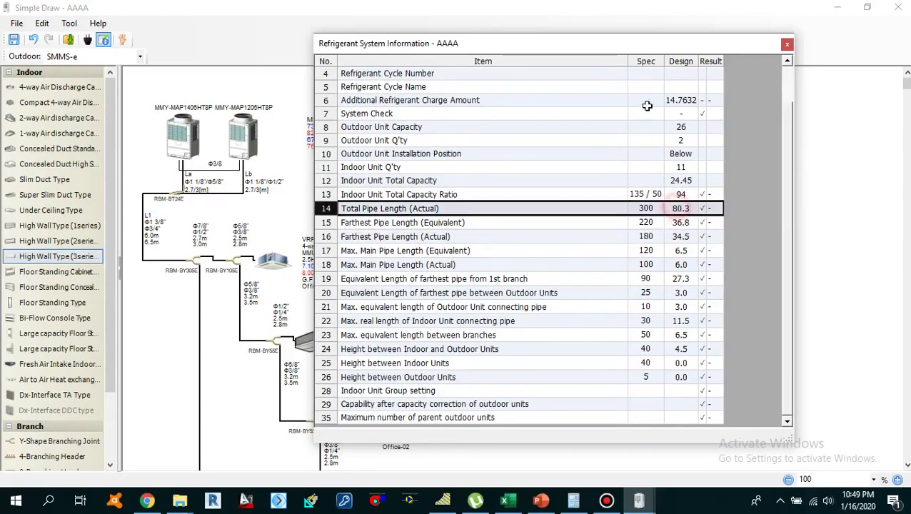
left_click(643, 235)
left_click(645, 211)
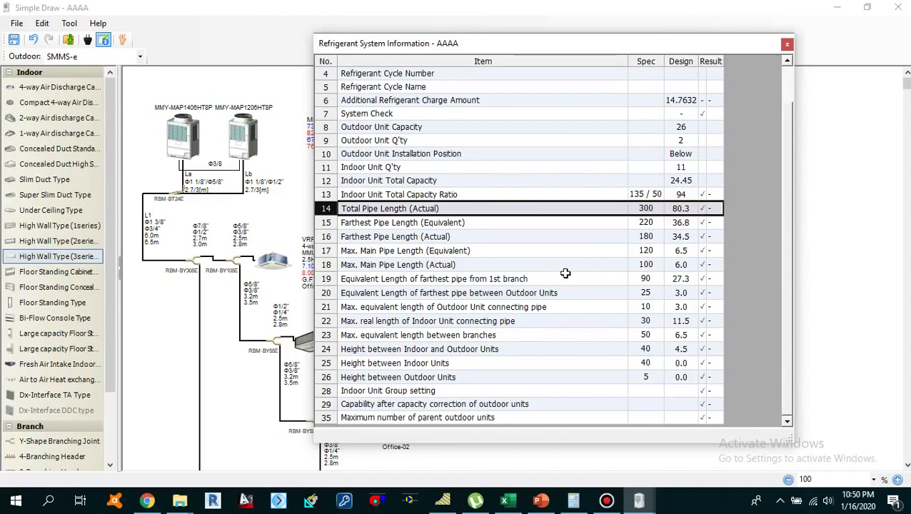
left_click(536, 279)
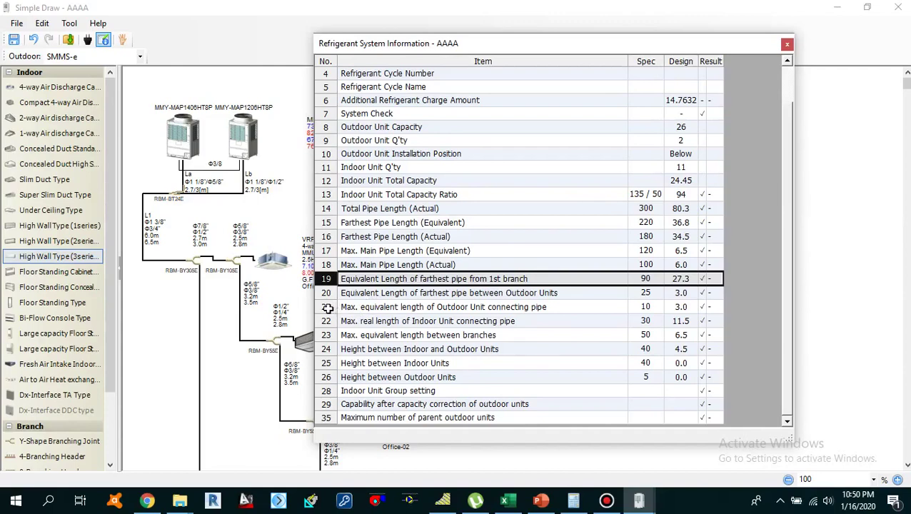
left_click(395, 307)
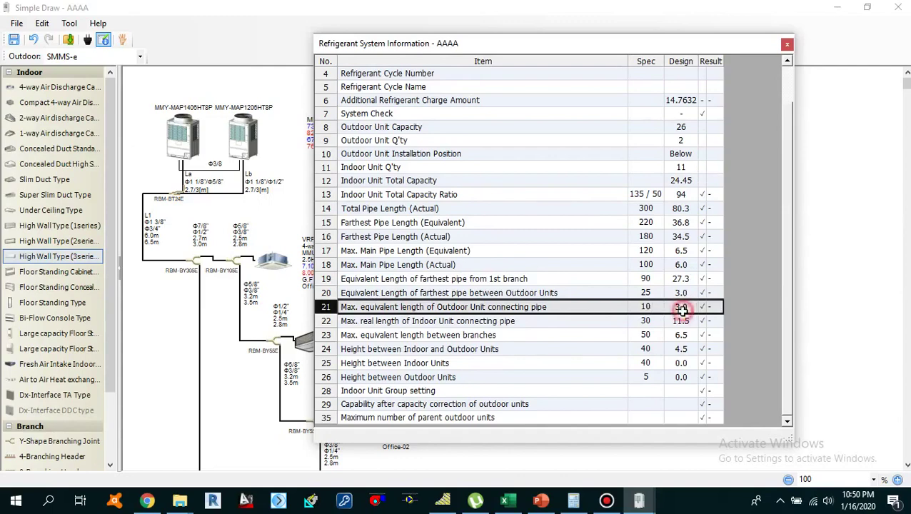
left_click(526, 251)
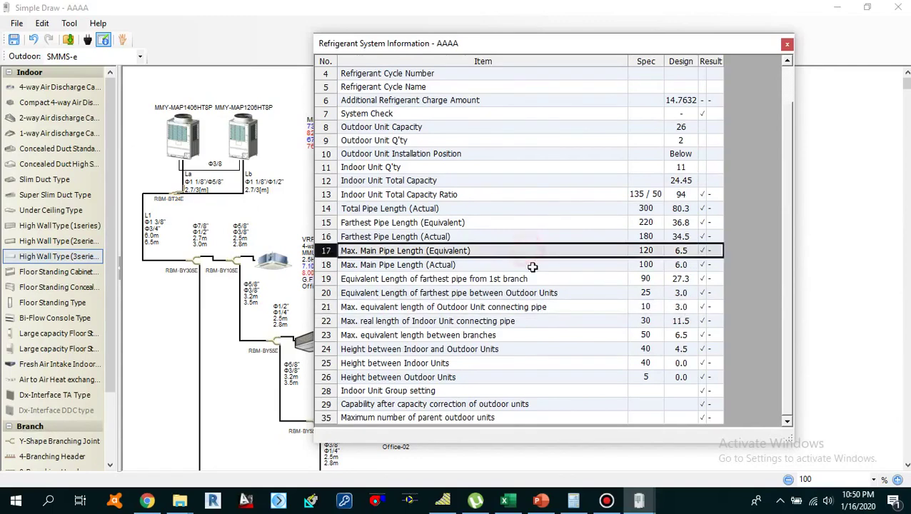
scroll(532, 264, "up", 1)
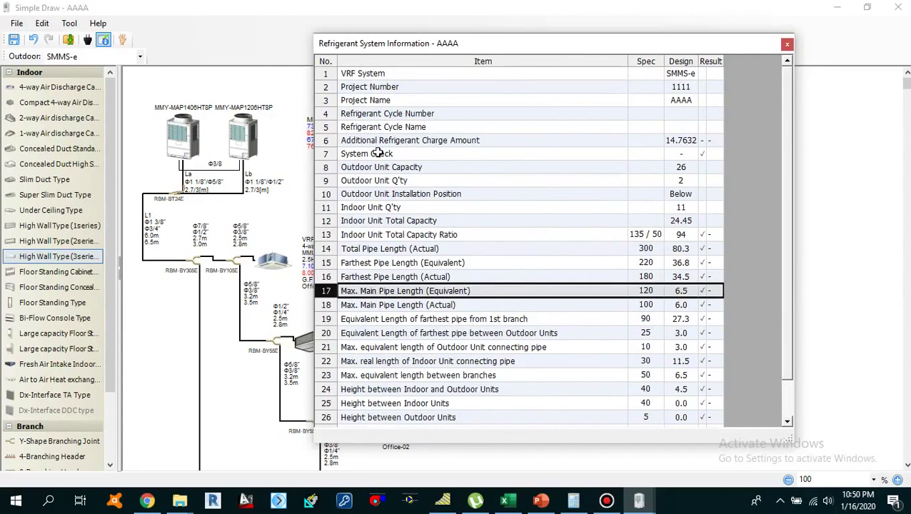
left_click(336, 140)
left_click(504, 140)
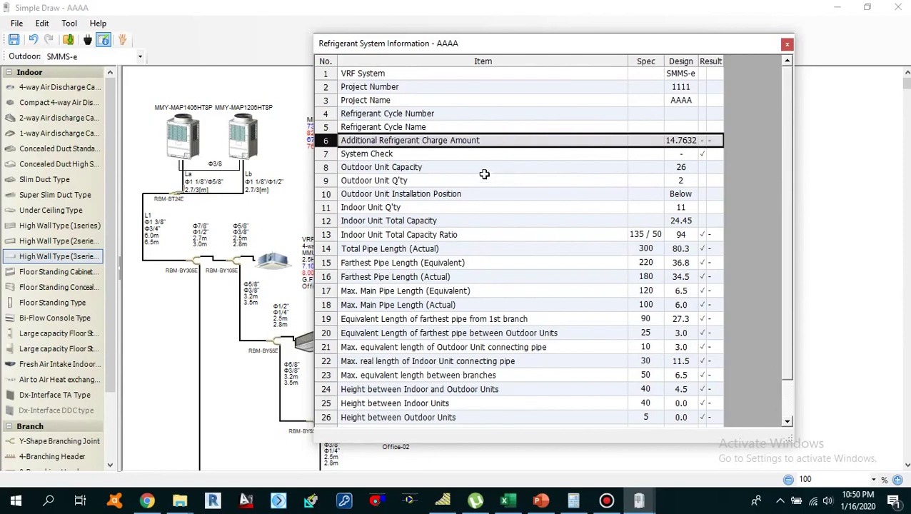
left_click(434, 167)
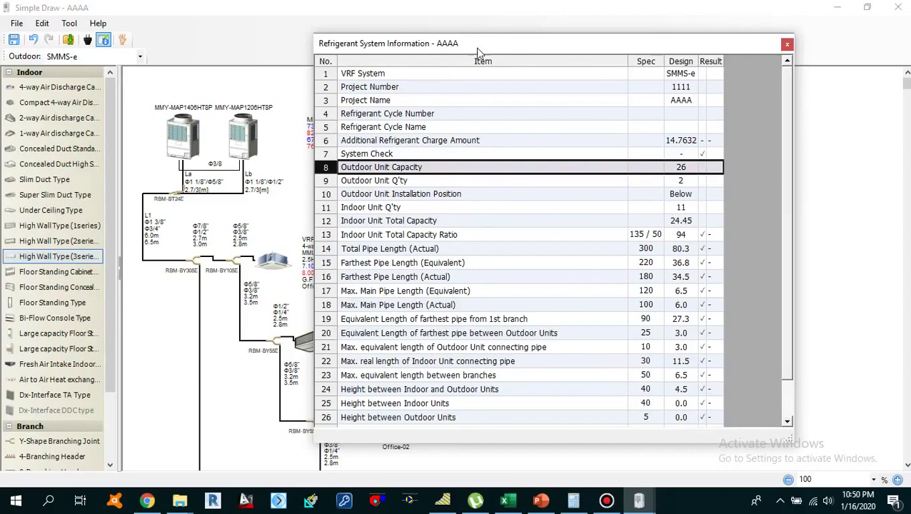
Review outdoor and indoor unit quantities, total capacity and capacity ratio results.
left_click_drag(477, 48, 585, 40)
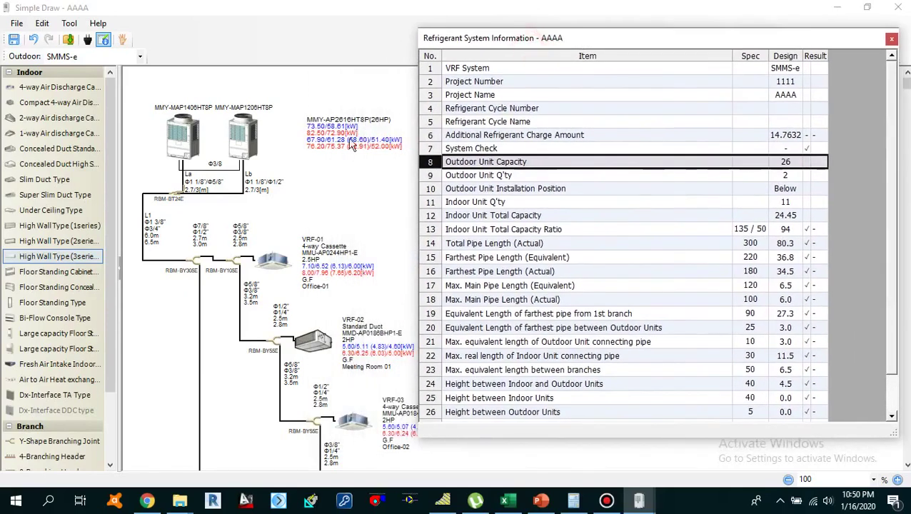
left_click(529, 177)
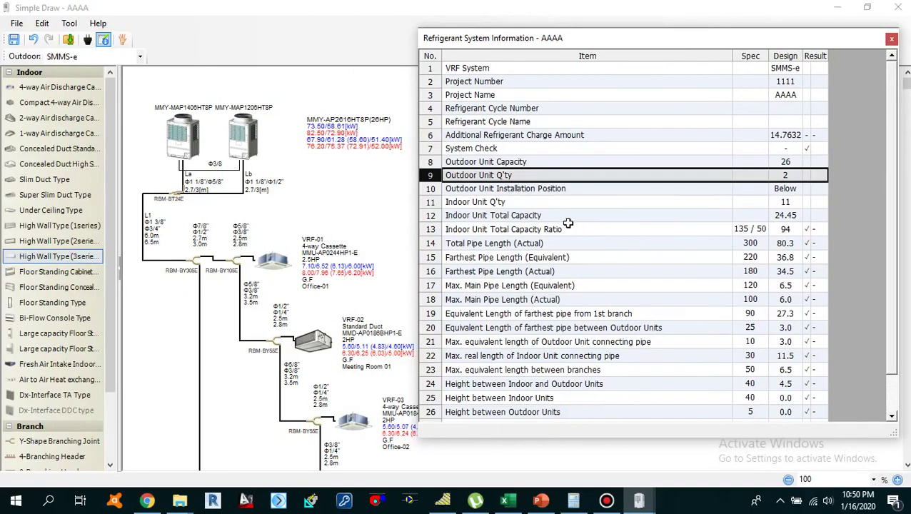
left_click(525, 206)
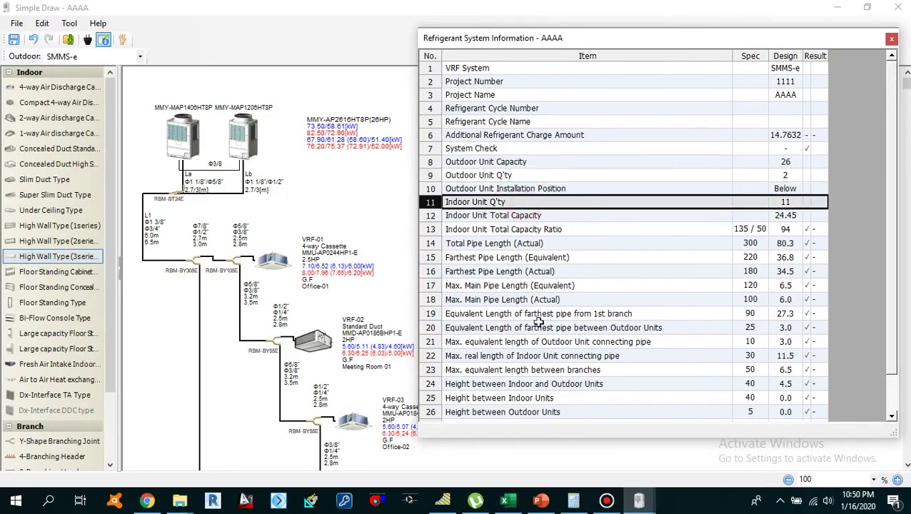
left_click(565, 217)
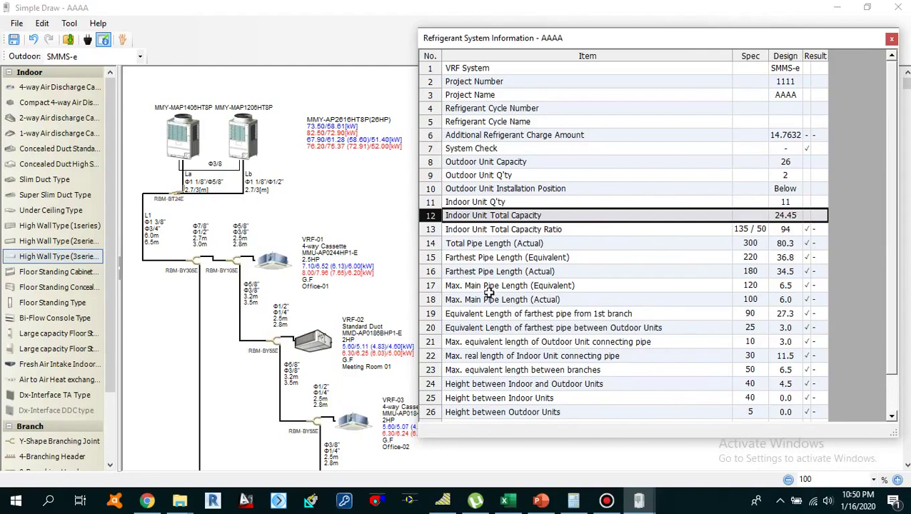
left_click(494, 230)
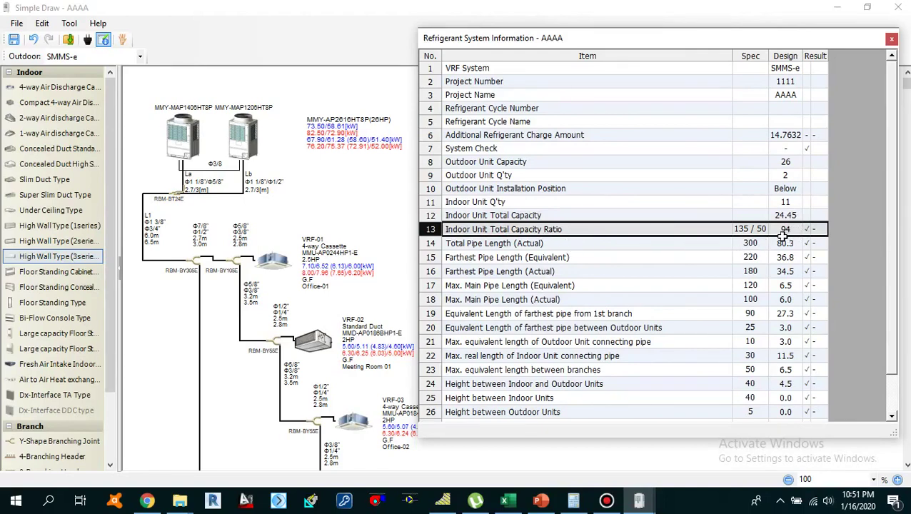
left_click(528, 216)
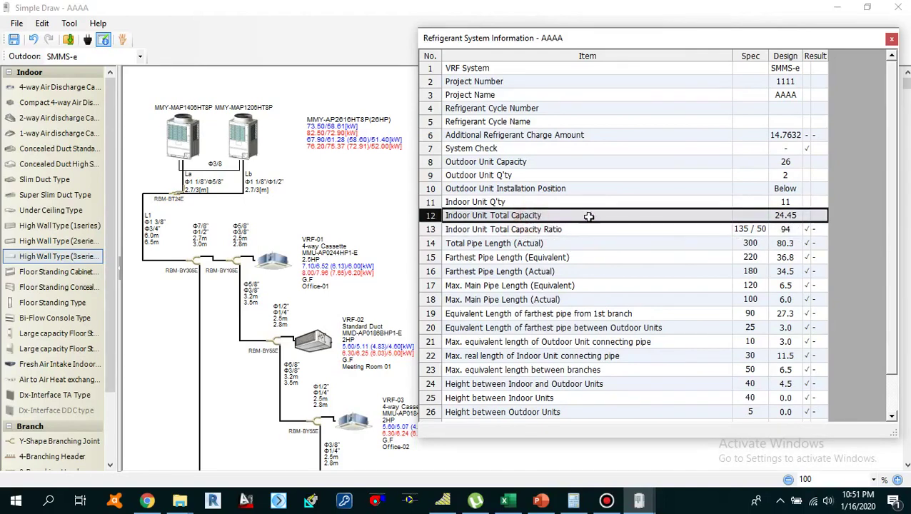
left_click(649, 162)
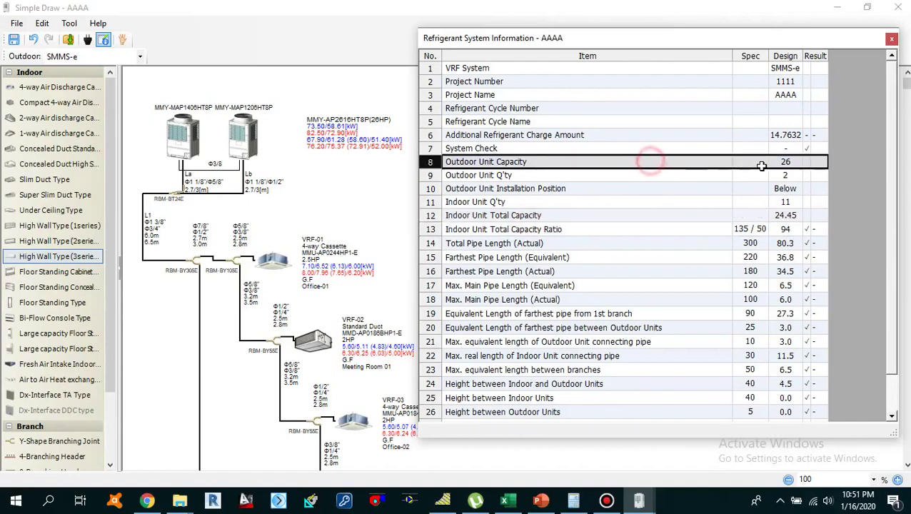
left_click(792, 216)
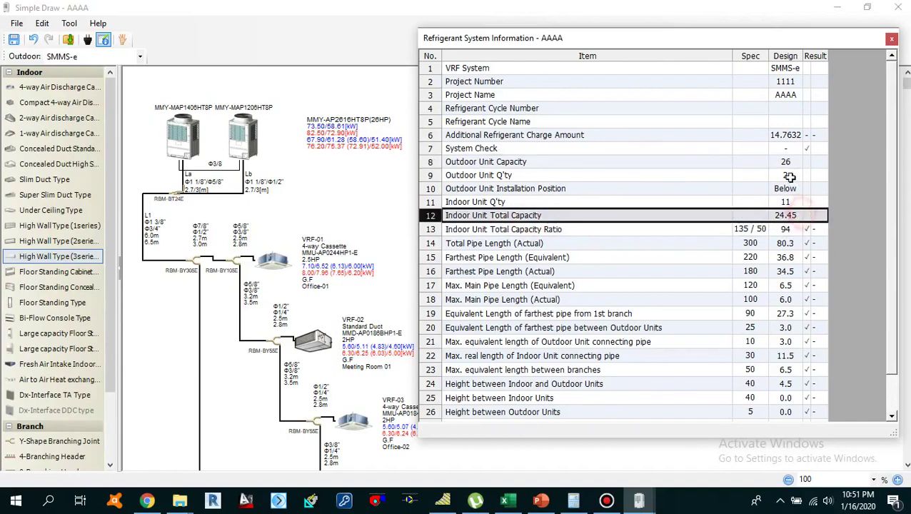
left_click(789, 163)
left_click(778, 230)
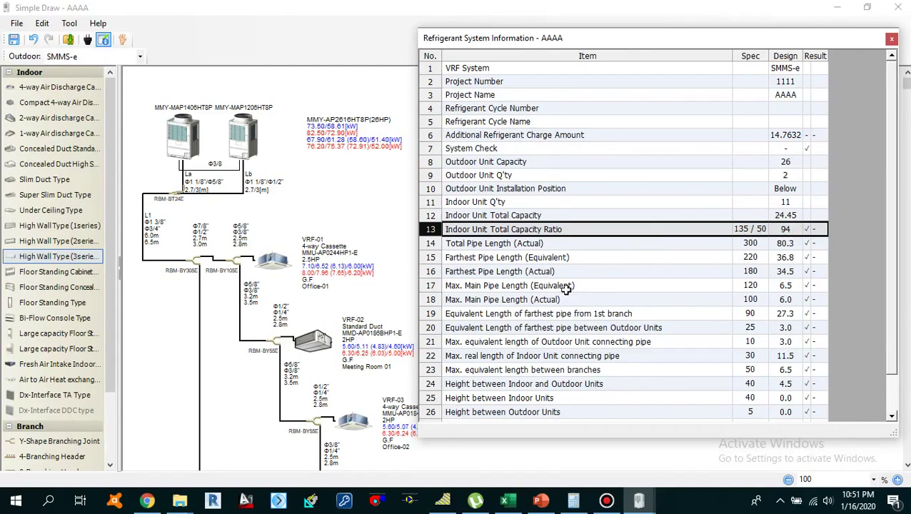
Check the farthest, branch and connecting pipe length results, then close the summary table.
left_click(526, 273)
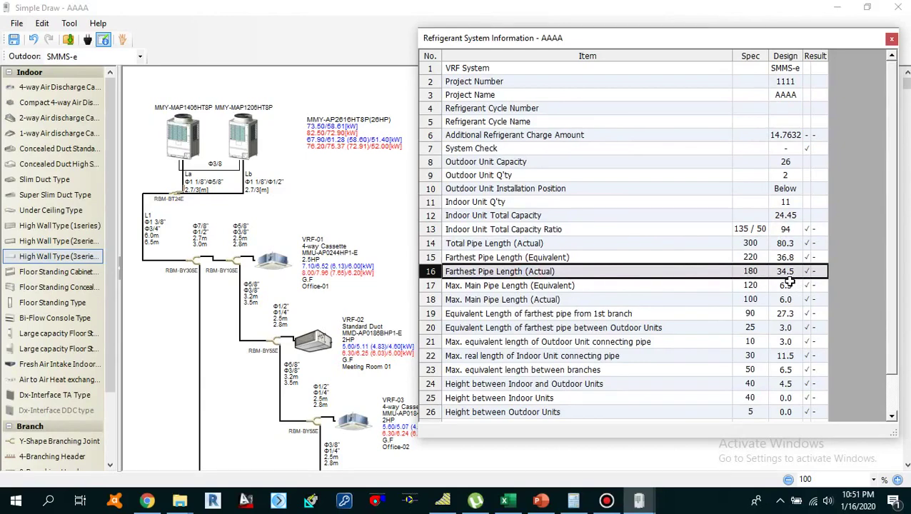
left_click(633, 315)
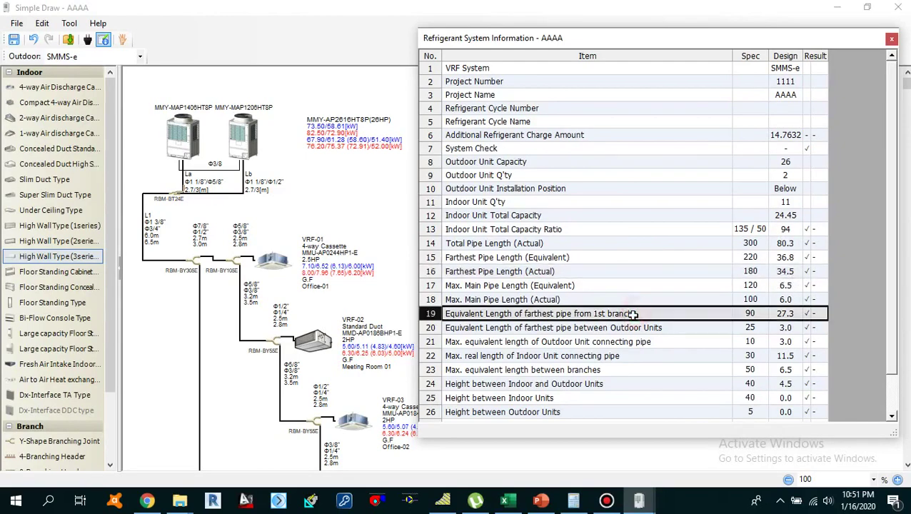
left_click(631, 345)
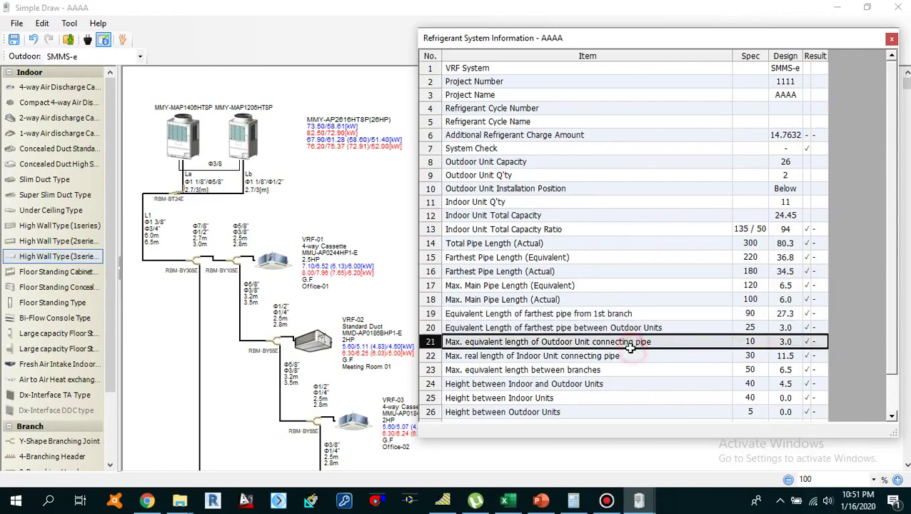
scroll(630, 344, "down", 1)
left_click(623, 328)
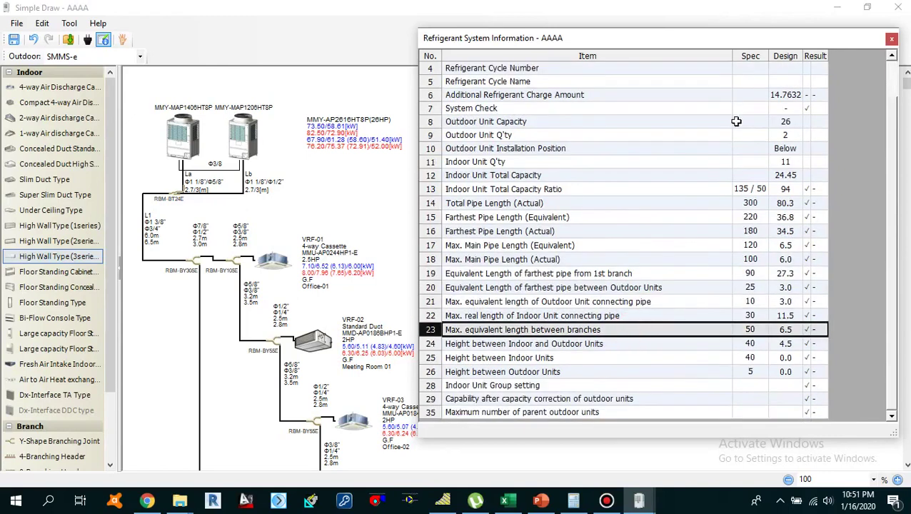
left_click(752, 304)
left_click(747, 272)
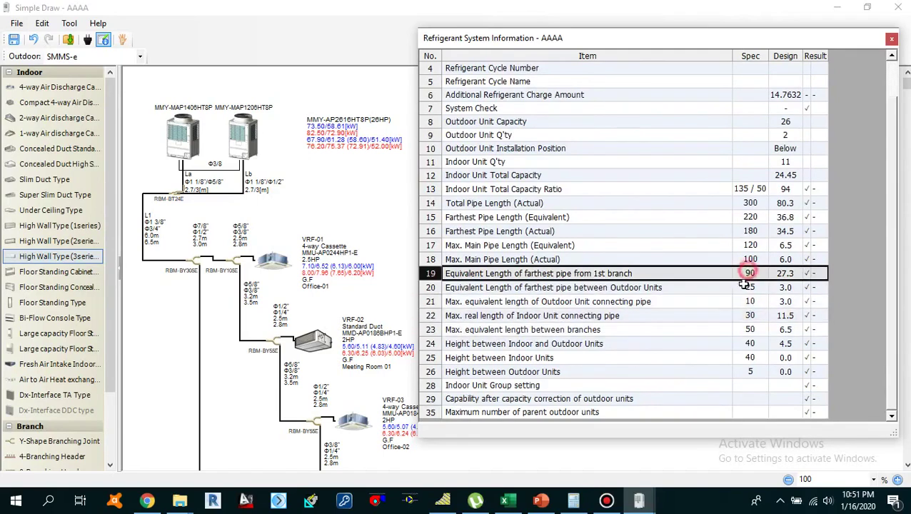
left_click(749, 315)
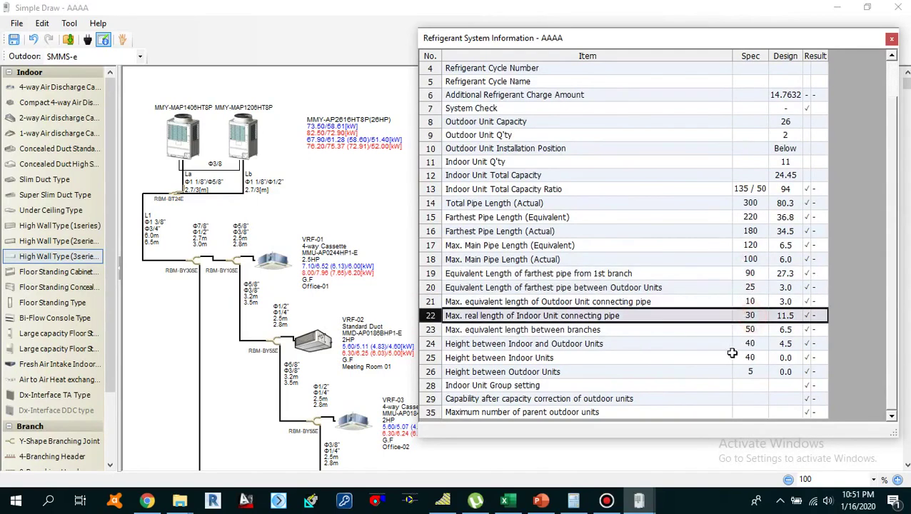
scroll(732, 352, "up", 1)
left_click(893, 37)
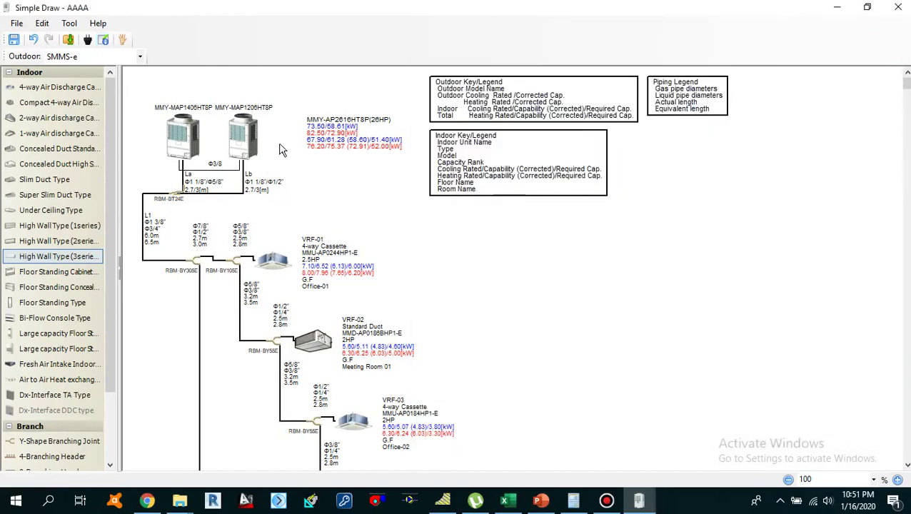
left_click(70, 24)
mouse_move(41, 25)
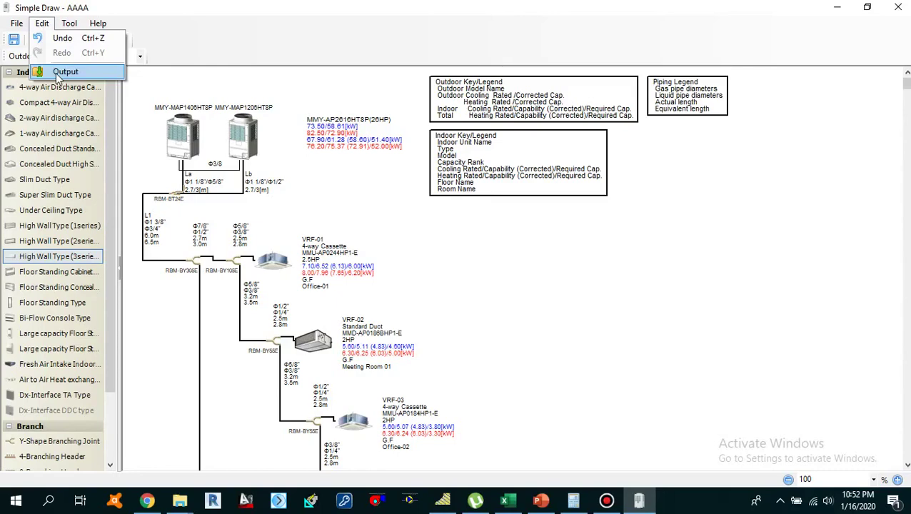
left_click(230, 26)
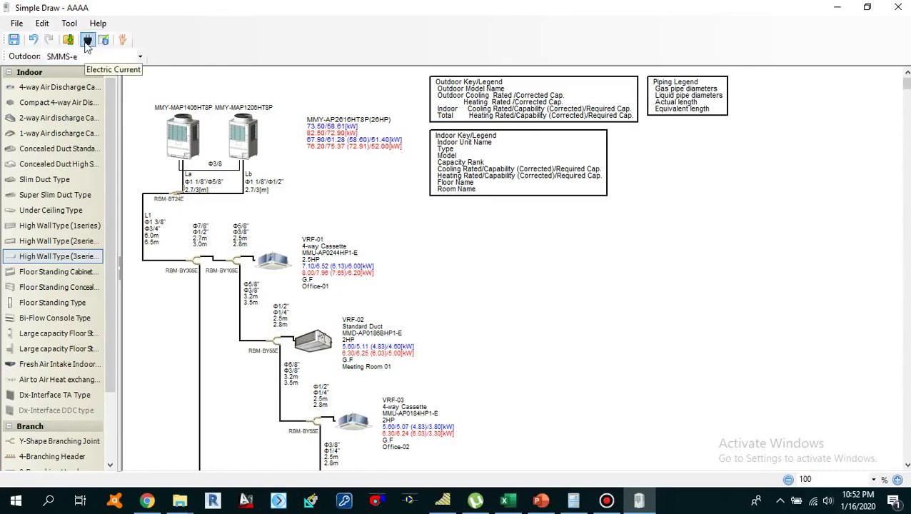
left_click(87, 40)
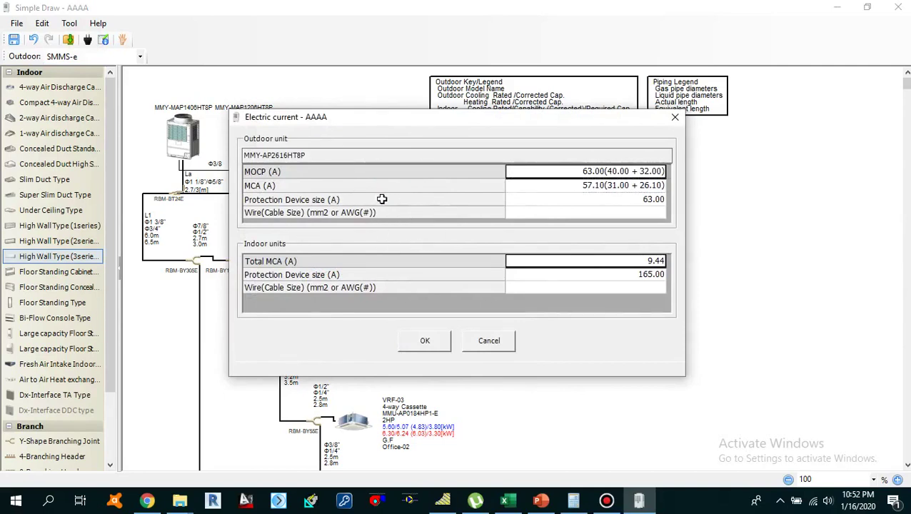
left_click(676, 119)
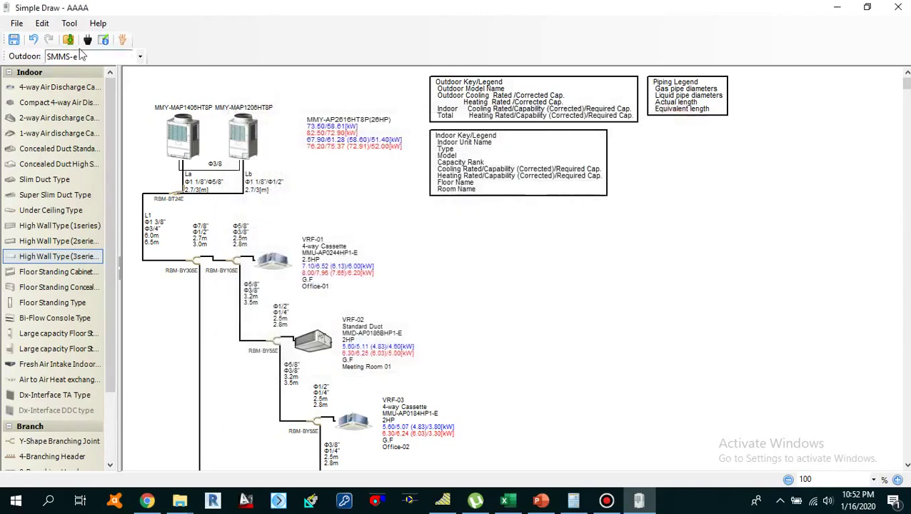
Set all six report outputs to PDF only, leaving Excel and CAD unticked.
left_click(69, 41)
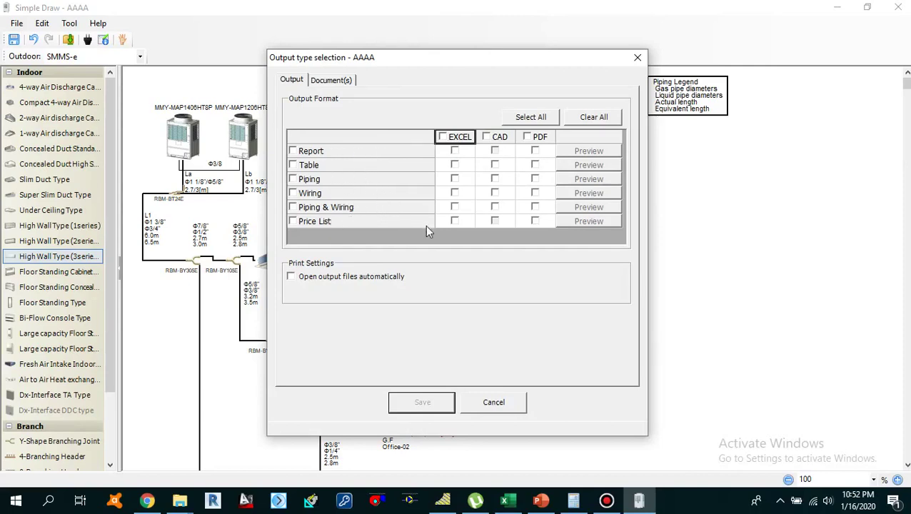
left_click(444, 139)
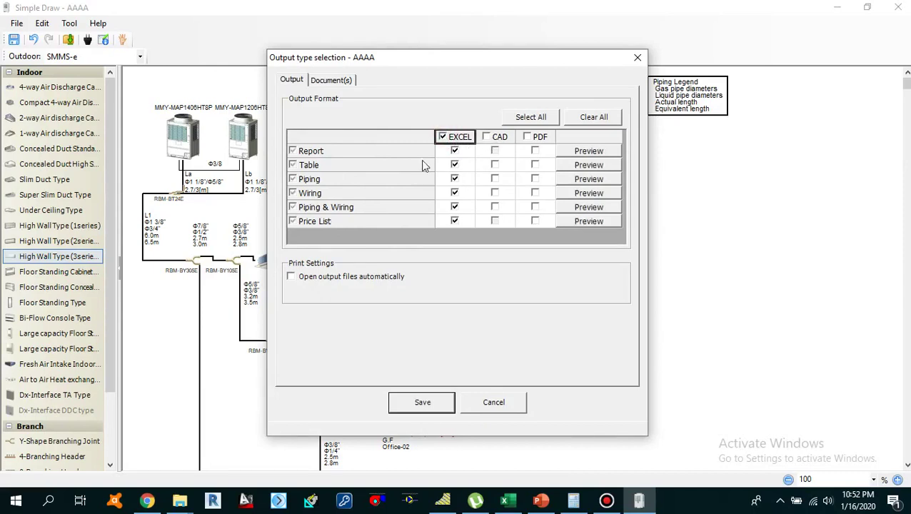
left_click(487, 137)
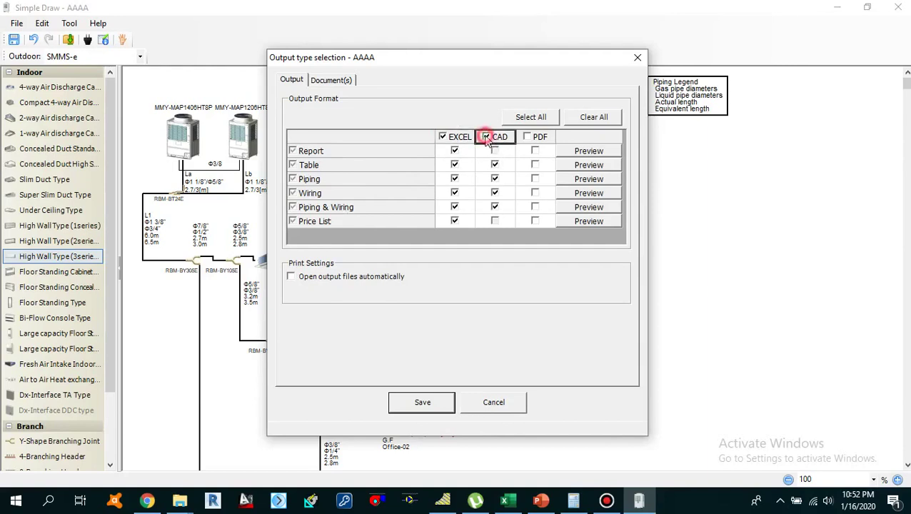
left_click(528, 137)
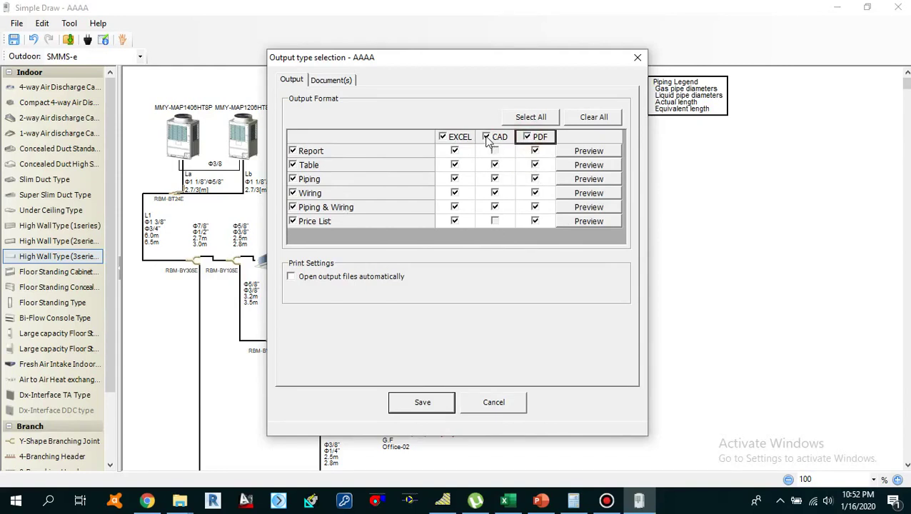
left_click(442, 137)
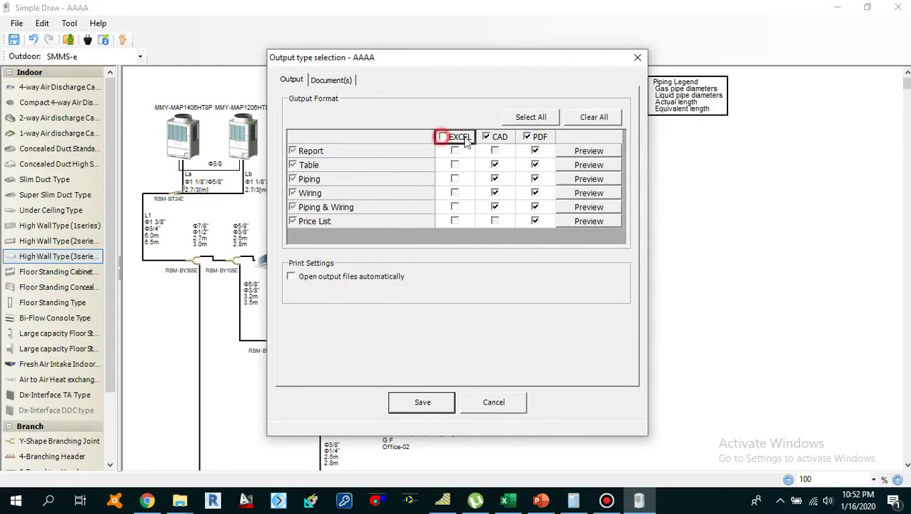
left_click(487, 137)
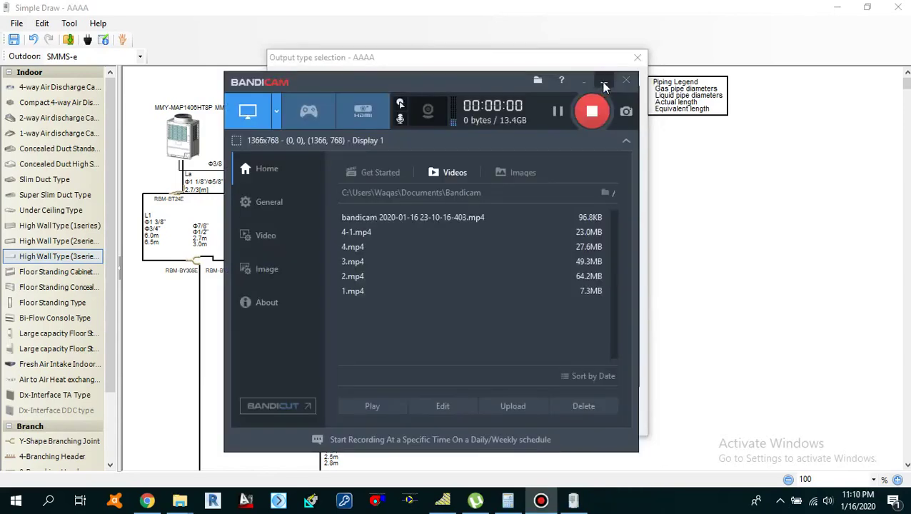
left_click(604, 82)
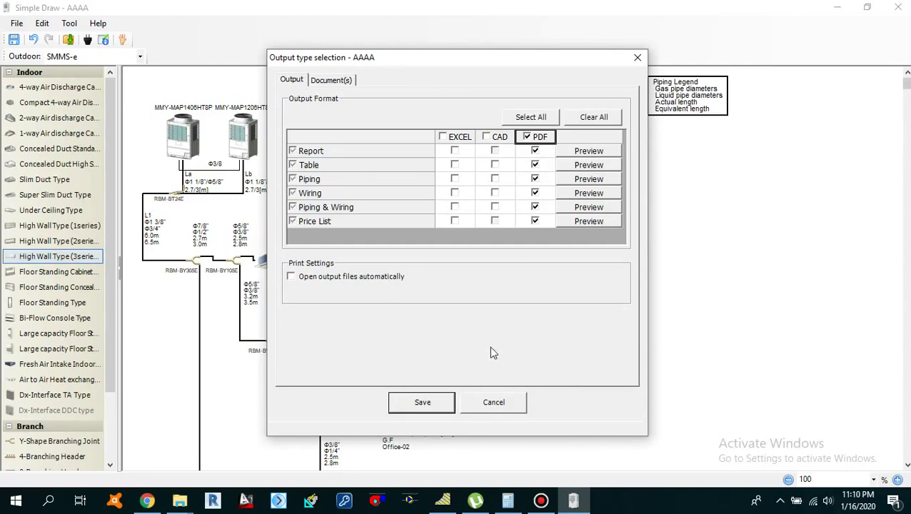
Save the PDF reports to C:\VRF and acknowledge the output-completed message.
left_click(422, 404)
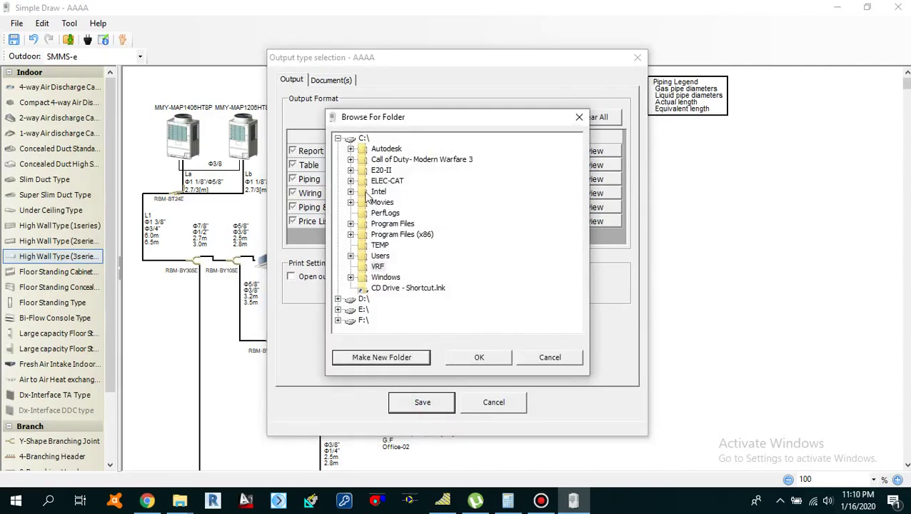
left_click(377, 266)
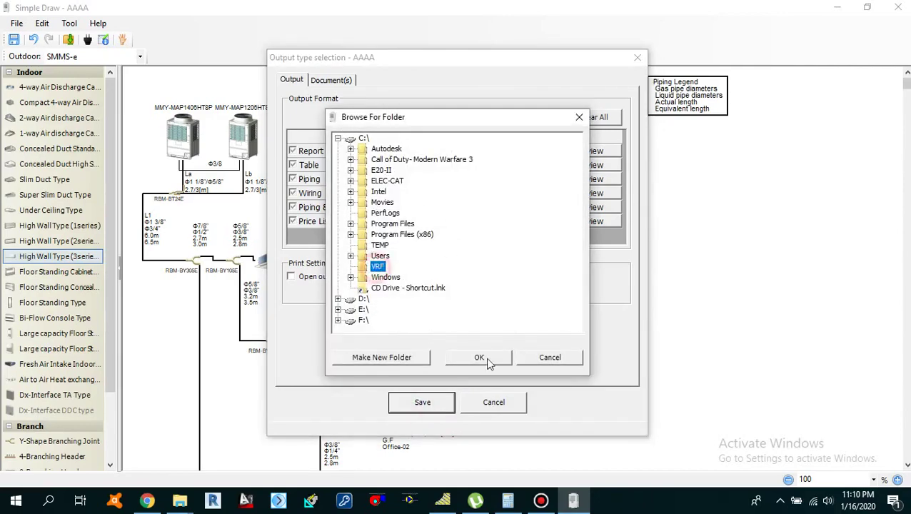
left_click(479, 357)
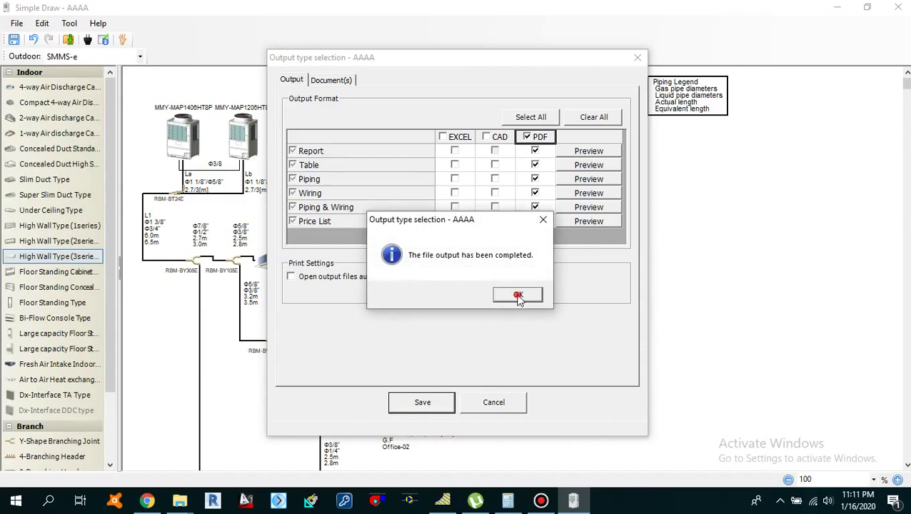
left_click(519, 295)
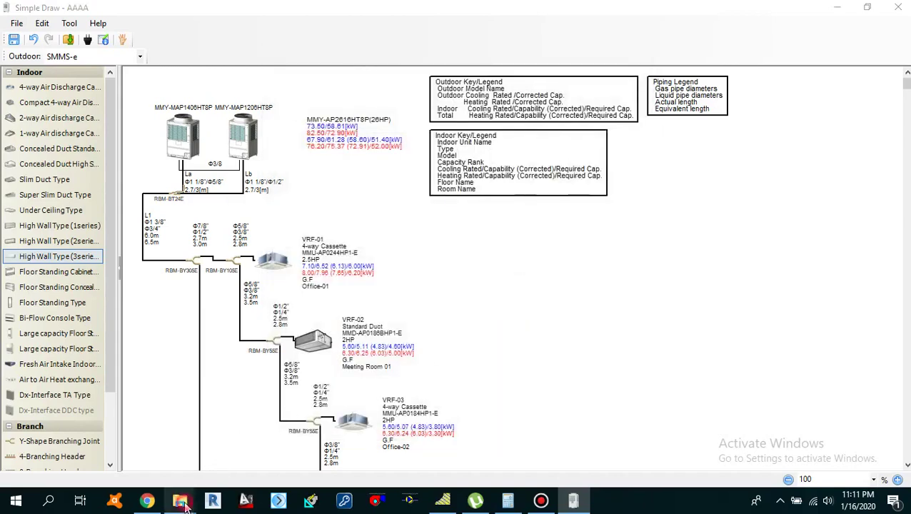
Switch to the C:\VRF Explorer window and refresh it to list the nine AAAA PDFs.
mouse_move(184, 504)
left_click(358, 438)
right_click(343, 177)
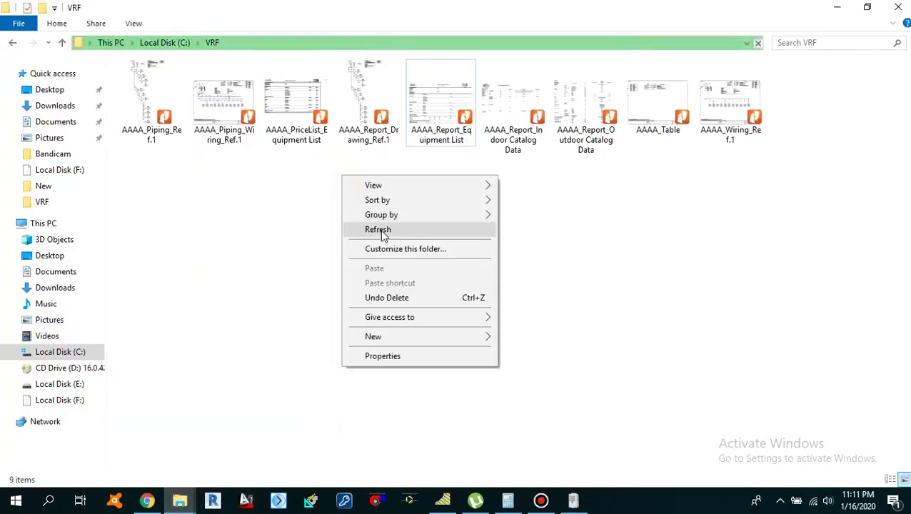
left_click(381, 231)
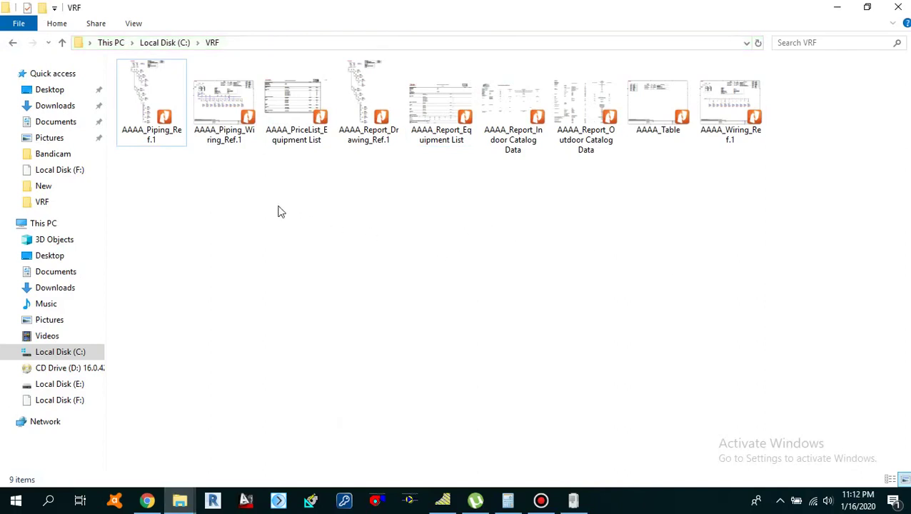
Open AAAA_Piping_Ref.1 and inspect branch pipe sizes and lengths around VRF-05 to VRF-08.
double_click(162, 117)
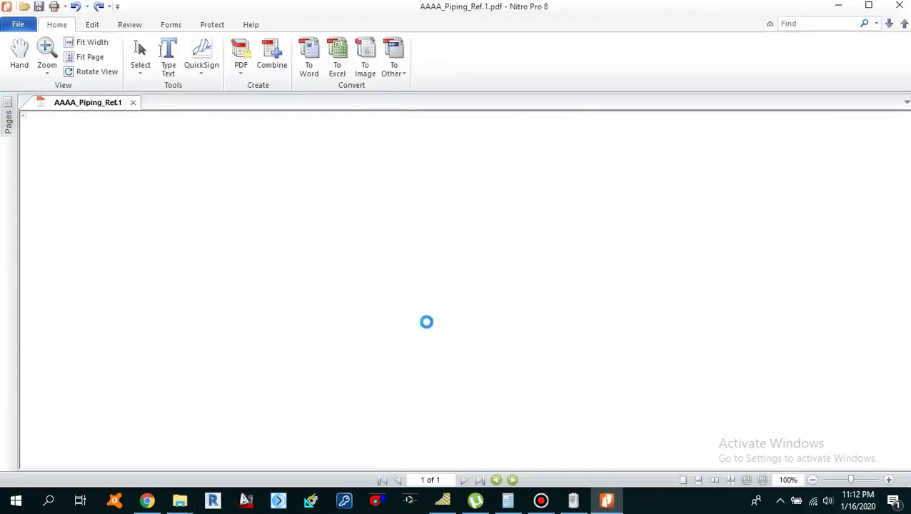
scroll(383, 337, "down", 2)
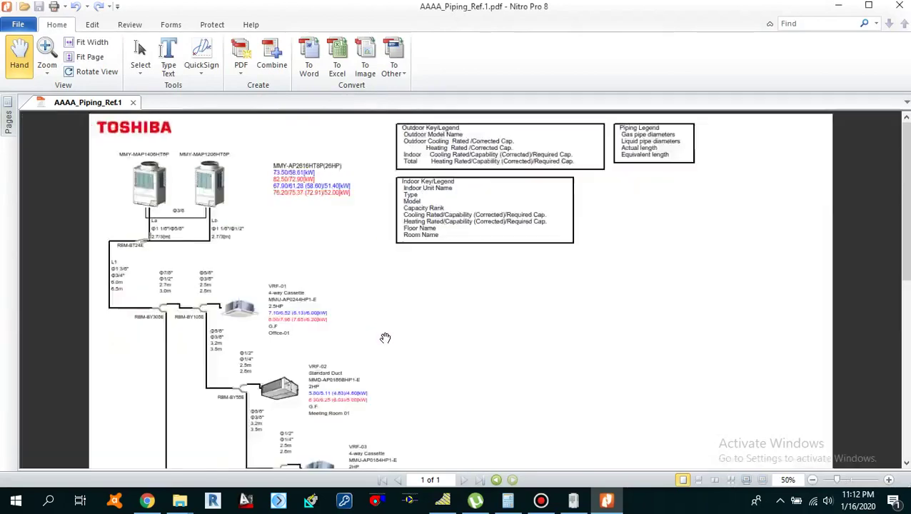
scroll(403, 272, "up", 2)
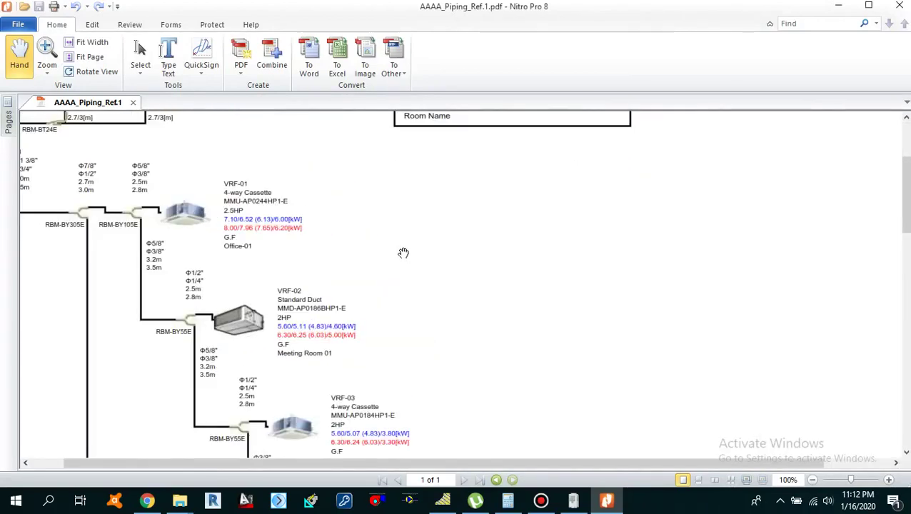
scroll(655, 343, "up", 2)
scroll(655, 380, "up", 2)
scroll(630, 297, "down", 4)
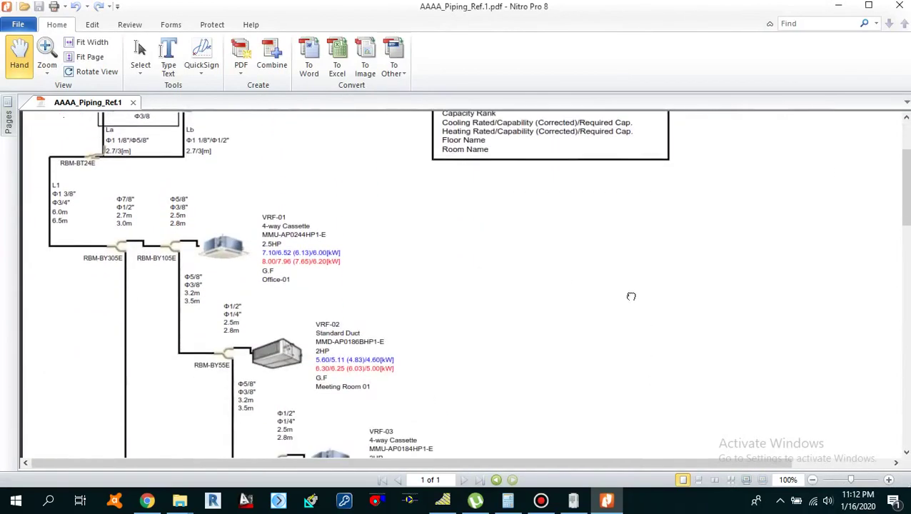
left_click(506, 286)
scroll(506, 317, "up", 2)
scroll(500, 185, "down", 10)
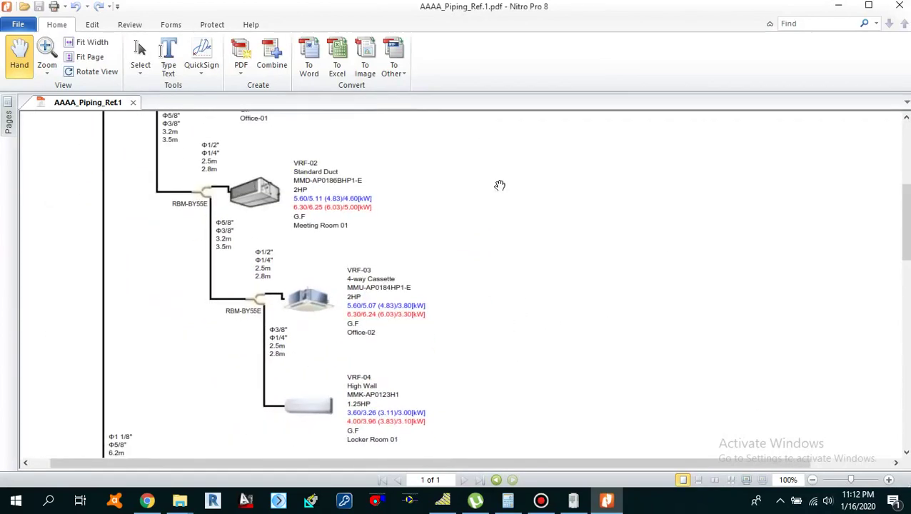
scroll(537, 185, "down", 10)
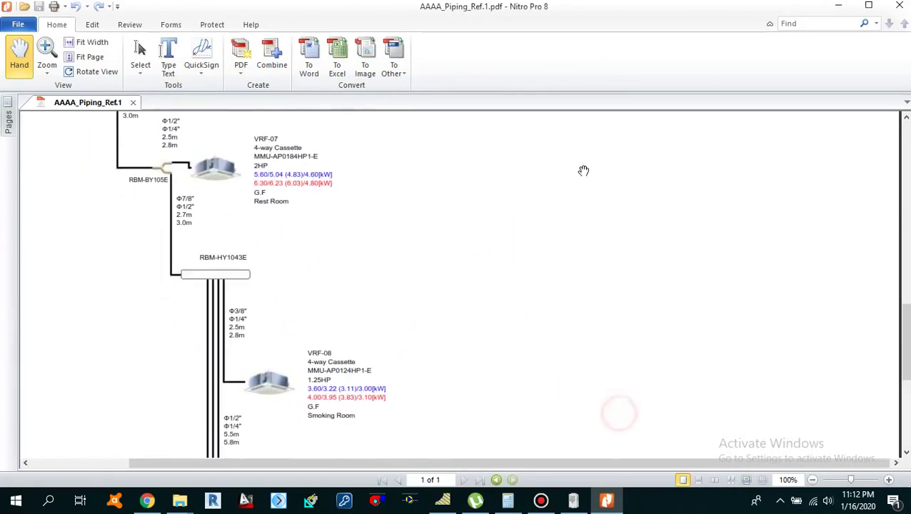
left_click_drag(609, 278, 659, 206)
left_click_drag(583, 253, 589, 403)
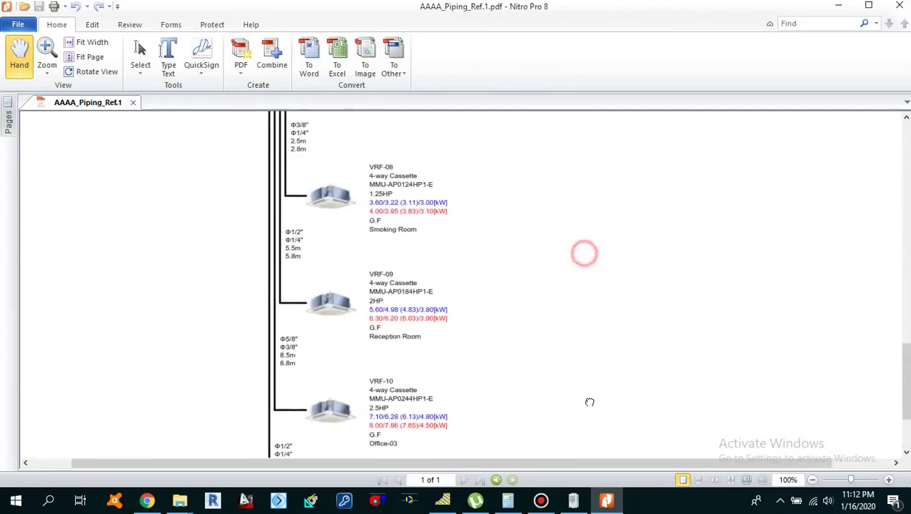
left_click_drag(333, 315, 446, 415)
left_click_drag(552, 266, 562, 319)
scroll(399, 245, "up", 8)
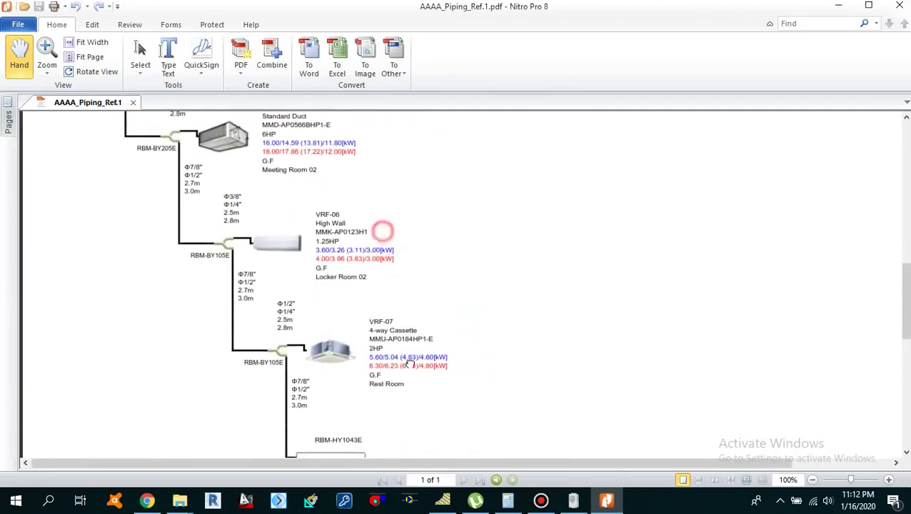
scroll(380, 257, "down", 3)
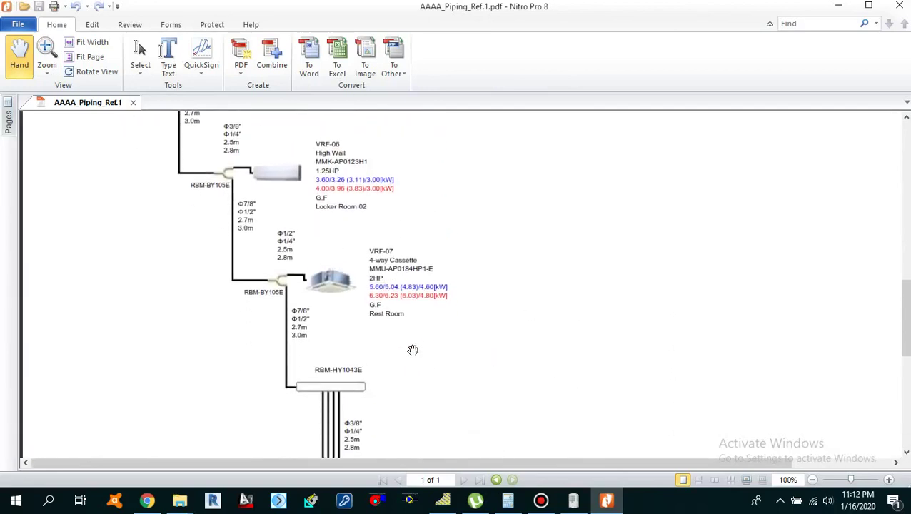
left_click_drag(413, 350, 387, 262)
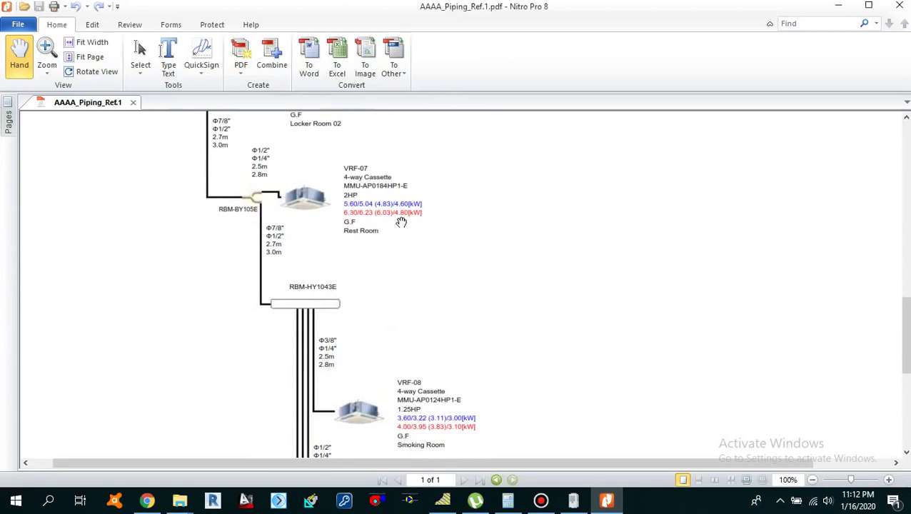
scroll(401, 222, "up", 2)
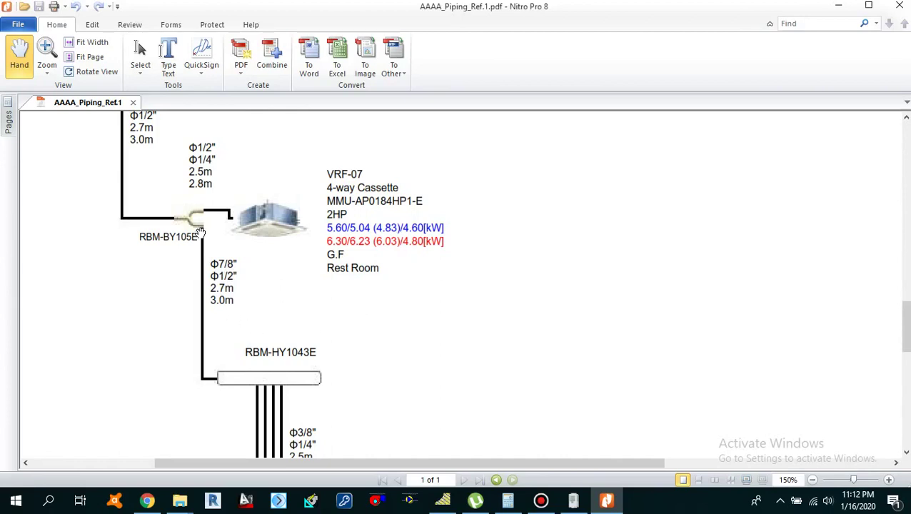
left_click_drag(598, 222, 659, 334)
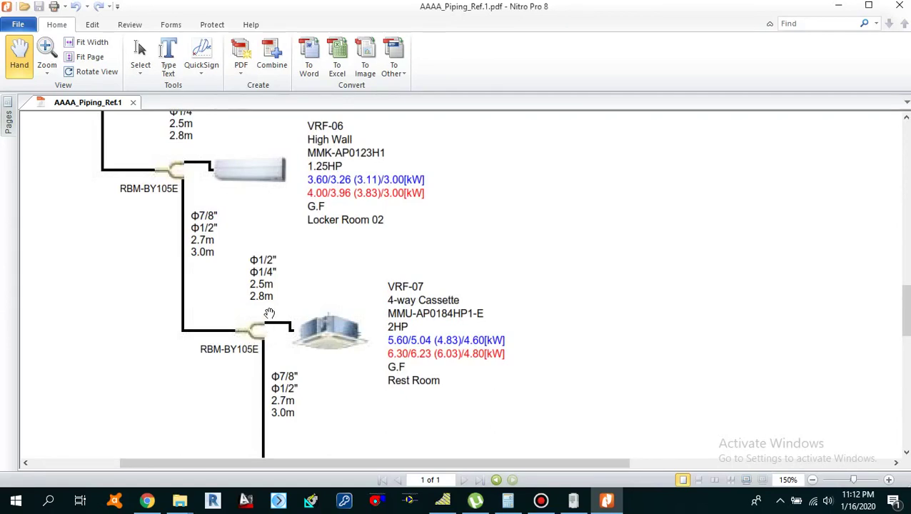
left_click_drag(160, 233, 294, 371)
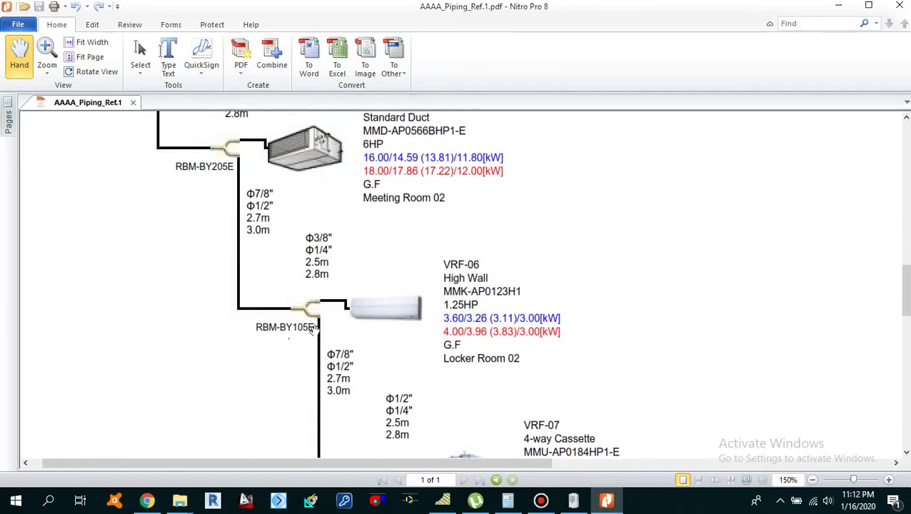
left_click_drag(169, 199, 177, 238)
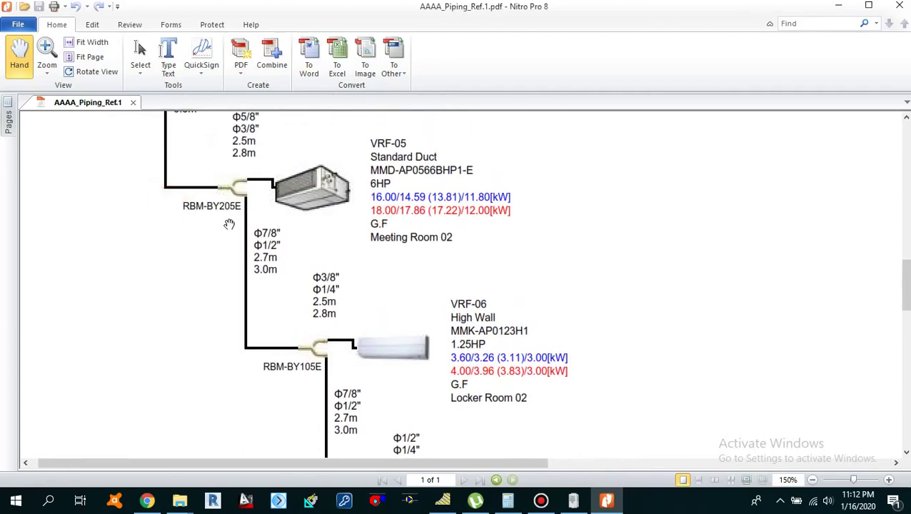
scroll(229, 224, "up", 2)
scroll(229, 225, "down", 3)
scroll(304, 338, "down", 2)
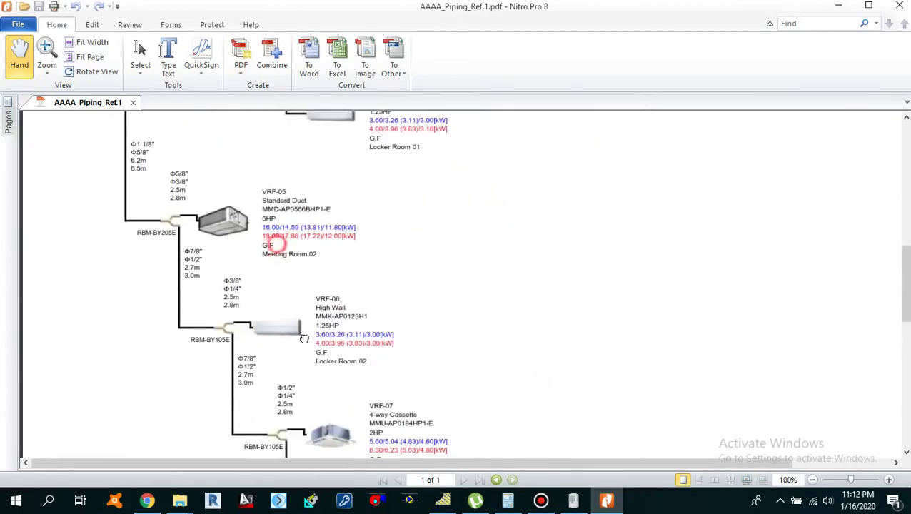
scroll(304, 338, "up", 2)
Close the piping PDF and open AAAA_Piping_Wiring_Ref.1.
left_click(899, 6)
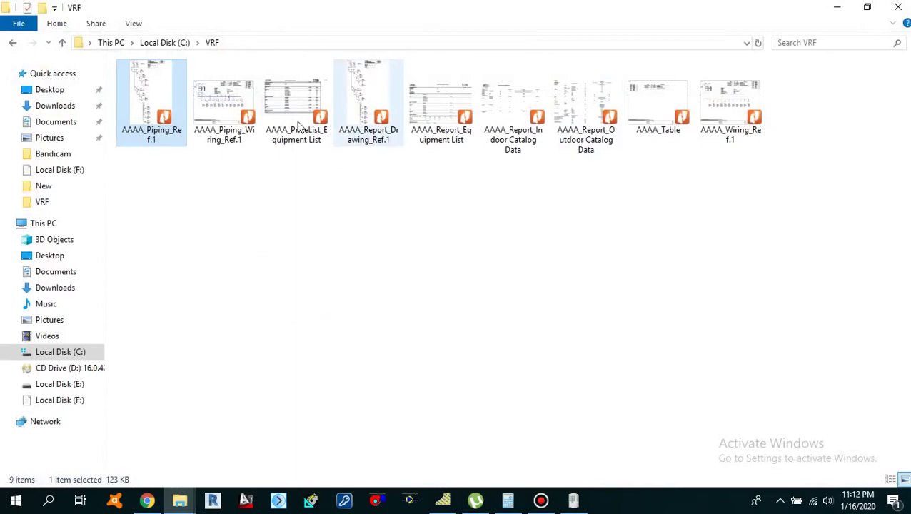
left_click(203, 116)
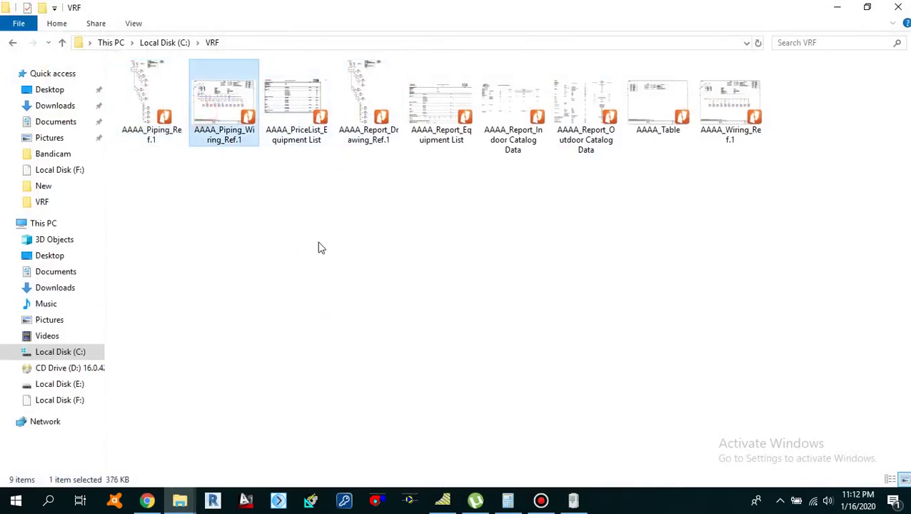
key("Return")
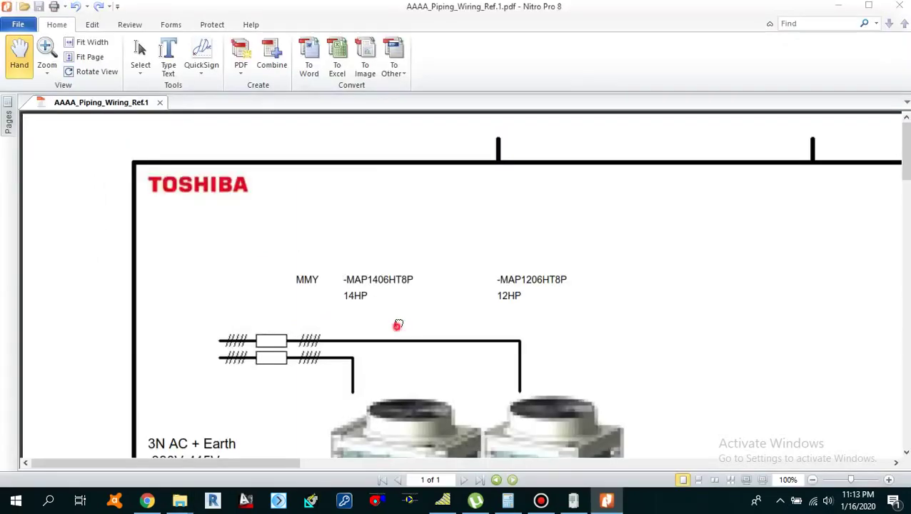
scroll(398, 325, "down", 3)
scroll(395, 210, "down", 2)
scroll(488, 300, "down", 3)
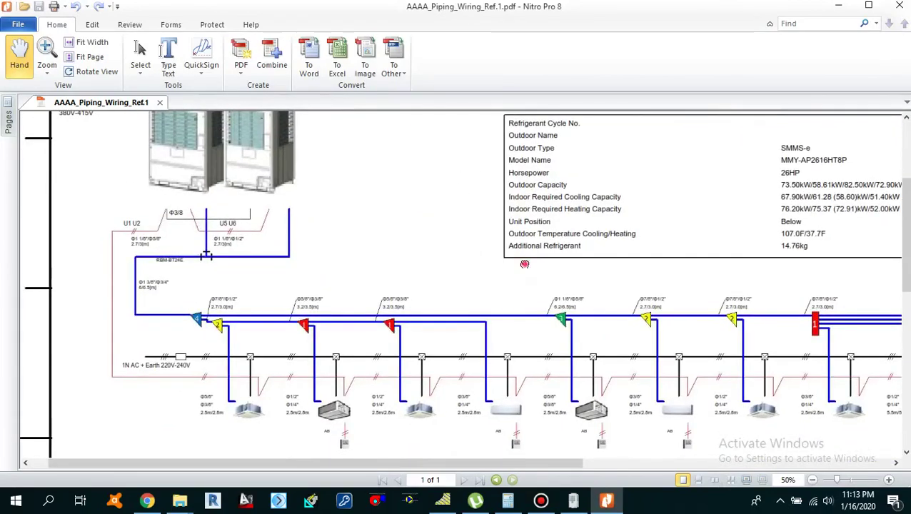
left_click_drag(525, 265, 326, 182)
scroll(325, 183, "down", 1)
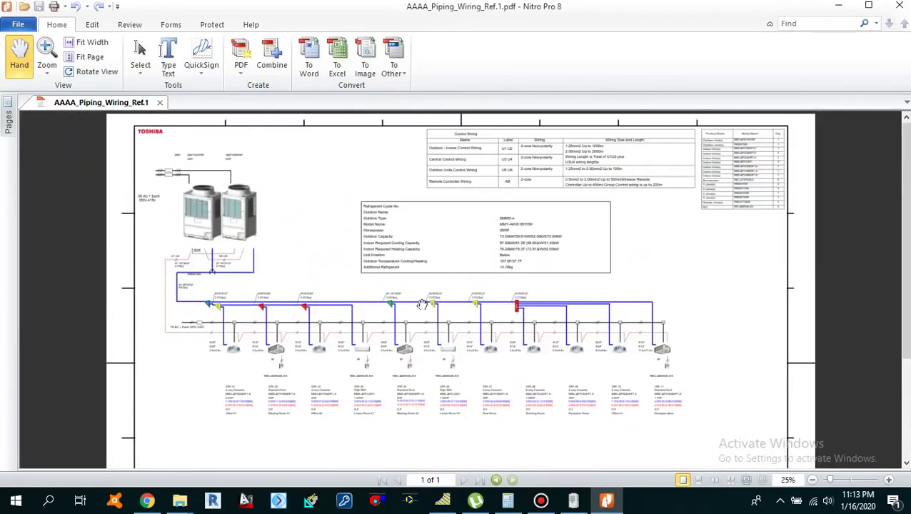
scroll(352, 262, "up", 1)
left_click_drag(302, 255, 340, 266)
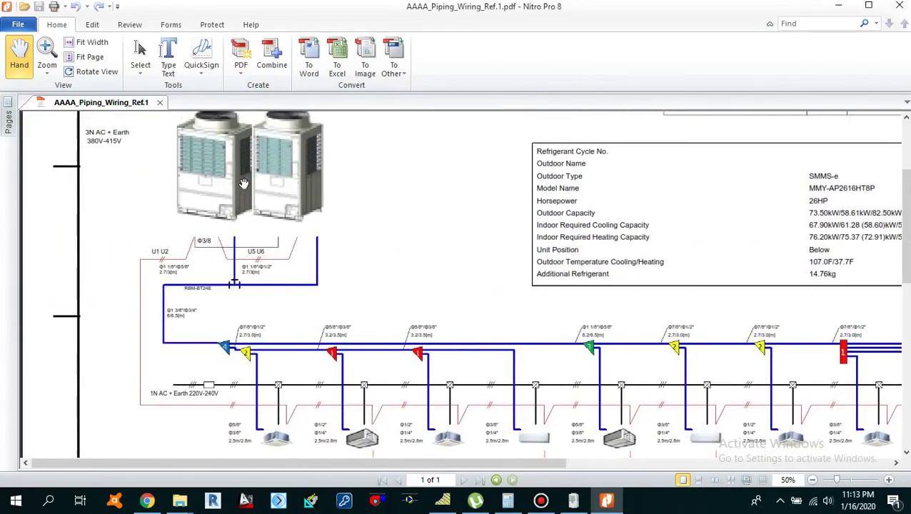
scroll(282, 229, "up", 1)
scroll(327, 279, "up", 2)
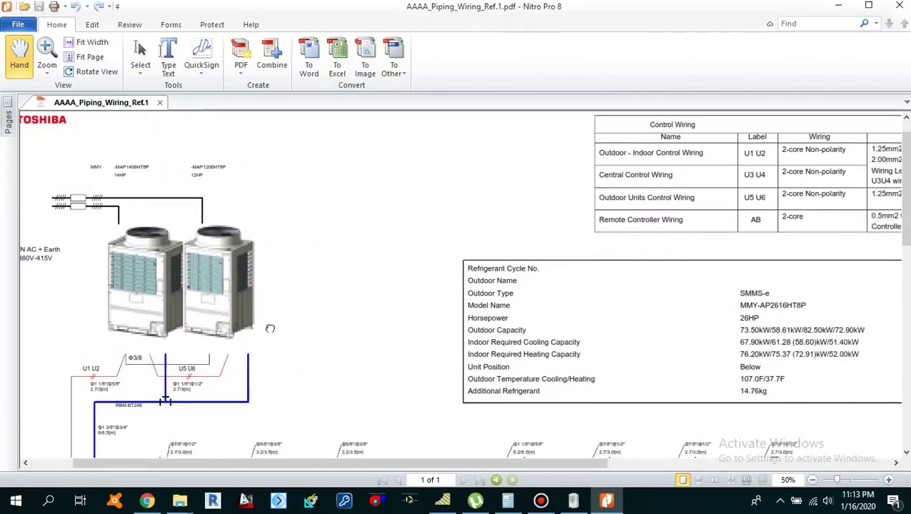
scroll(286, 286, "down", 2)
scroll(257, 228, "down", 2)
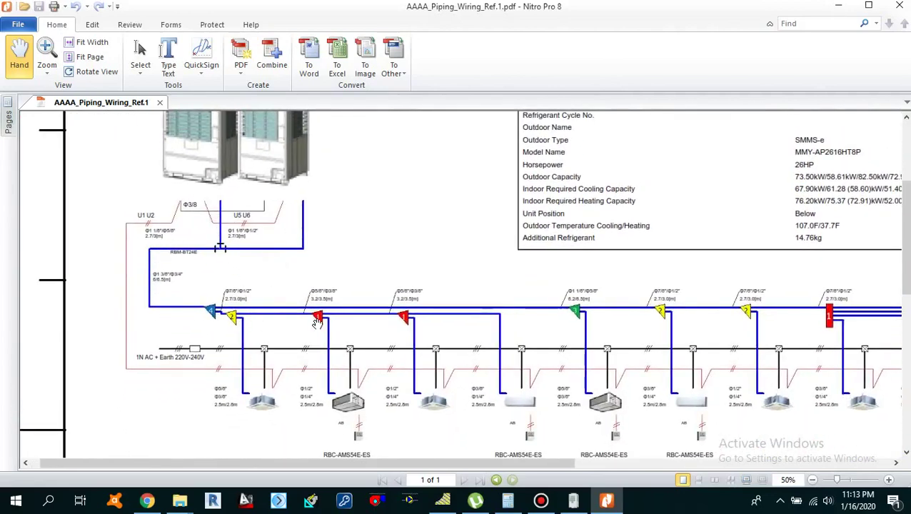
mouse_move(499, 342)
left_mouse_down()
mouse_move(402, 333)
mouse_move(512, 340)
left_mouse_up()
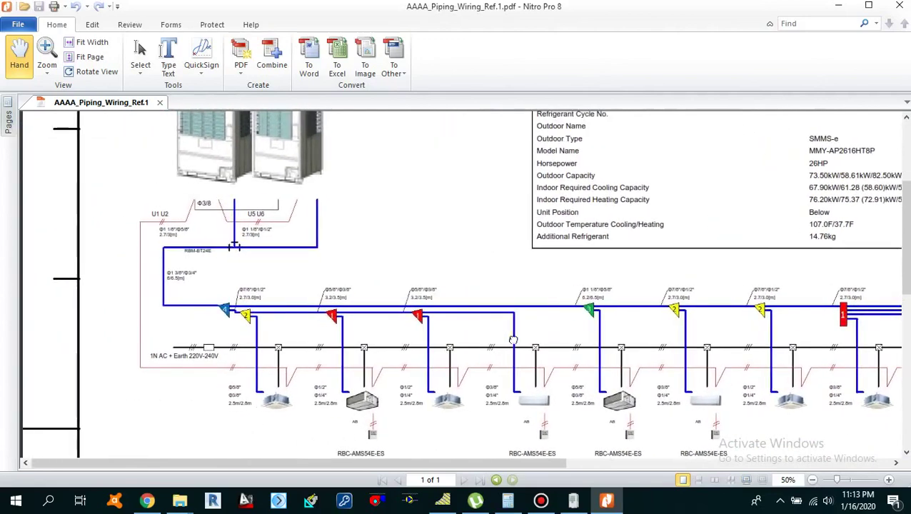
scroll(254, 215, "up", 1, "ctrl")
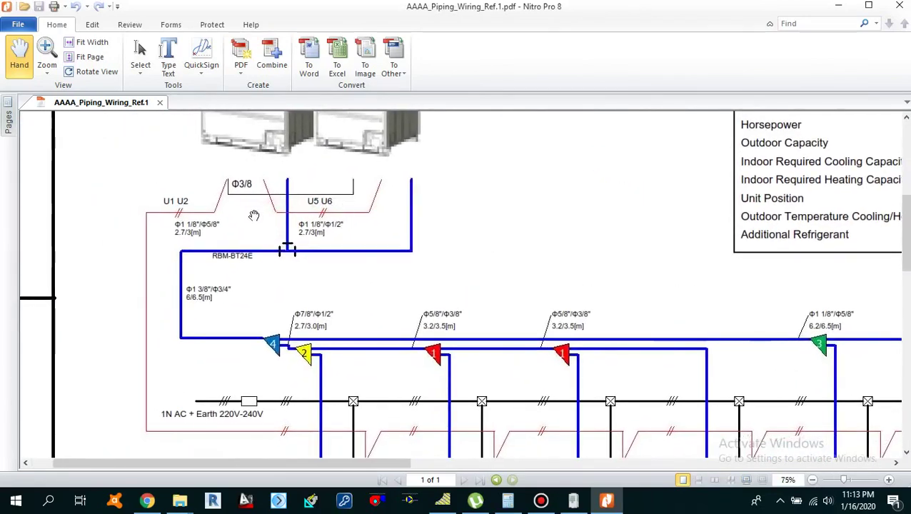
scroll(372, 297, "down", 1)
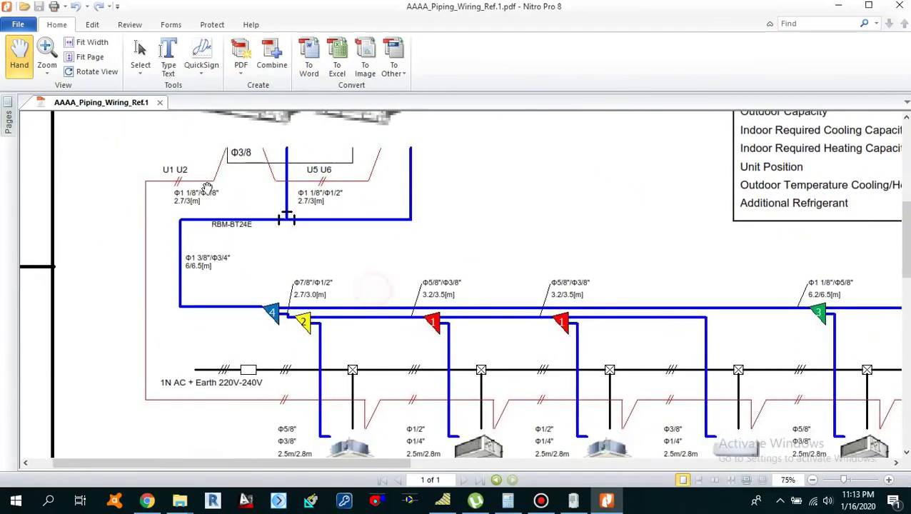
mouse_move(244, 409)
left_mouse_down()
mouse_move(155, 325)
mouse_move(116, 249)
left_mouse_up()
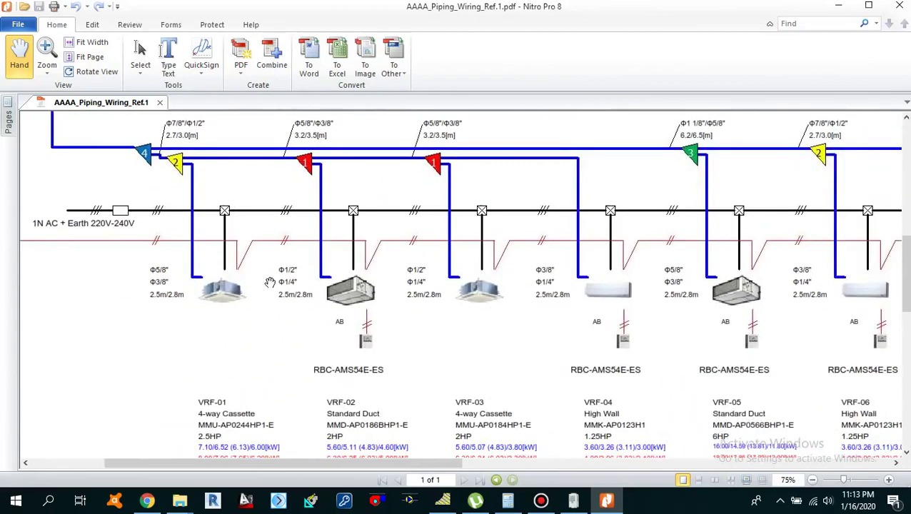
left_click_drag(270, 283, 337, 395)
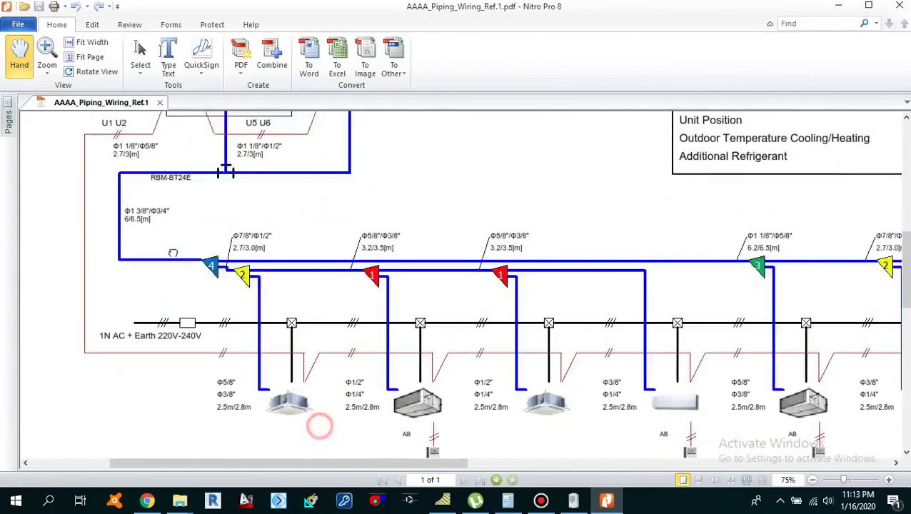
mouse_move(320, 427)
left_mouse_down()
mouse_move(206, 306)
mouse_move(13, 316)
left_mouse_up()
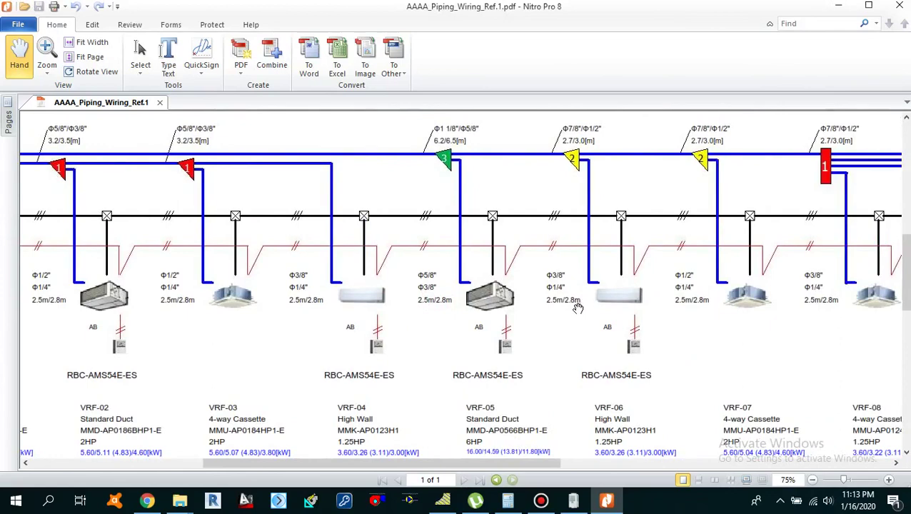
scroll(578, 308, "down", 2)
left_click_drag(573, 309, 467, 306)
left_click_drag(415, 334, 209, 344)
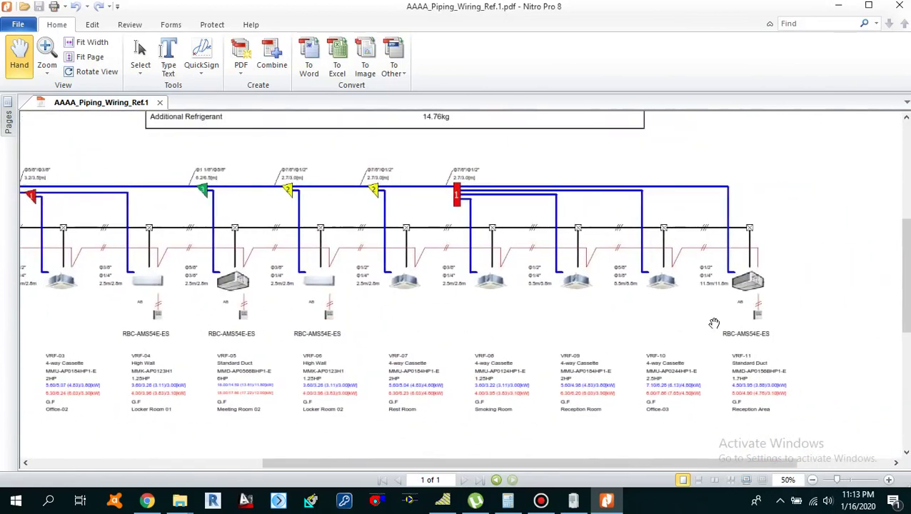
left_click_drag(574, 317, 741, 304)
left_click_drag(441, 315, 608, 315)
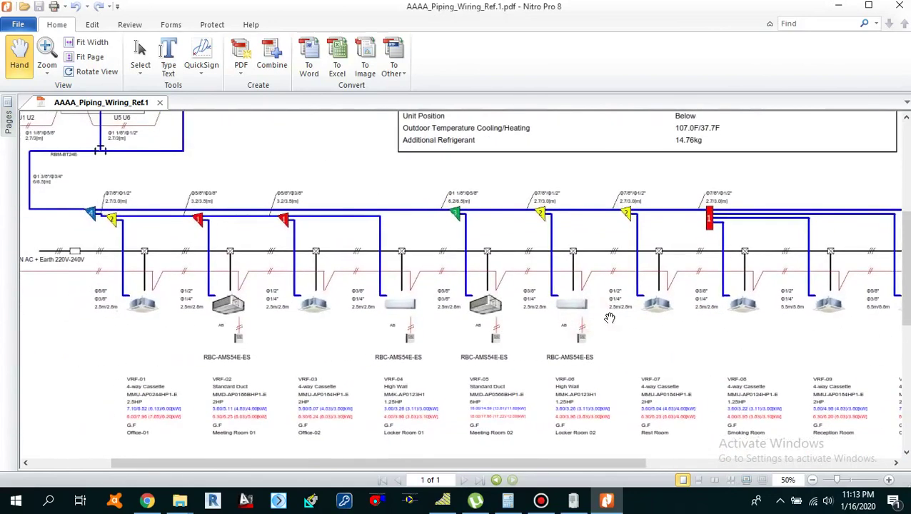
scroll(110, 301, "up", 3)
mouse_move(111, 301)
left_mouse_down()
mouse_move(386, 319)
mouse_move(383, 304)
left_mouse_up()
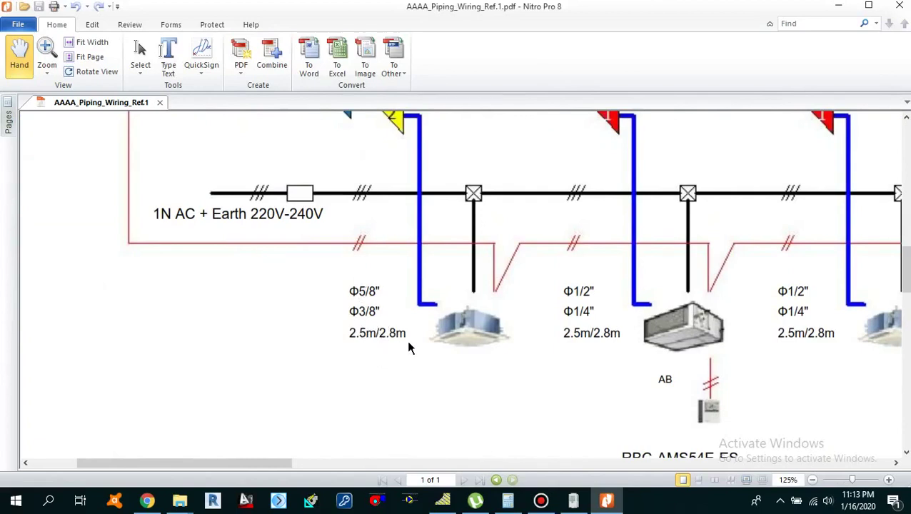
Pan and scroll around the piping diagram page to look it over.
scroll(405, 345, "down", 1)
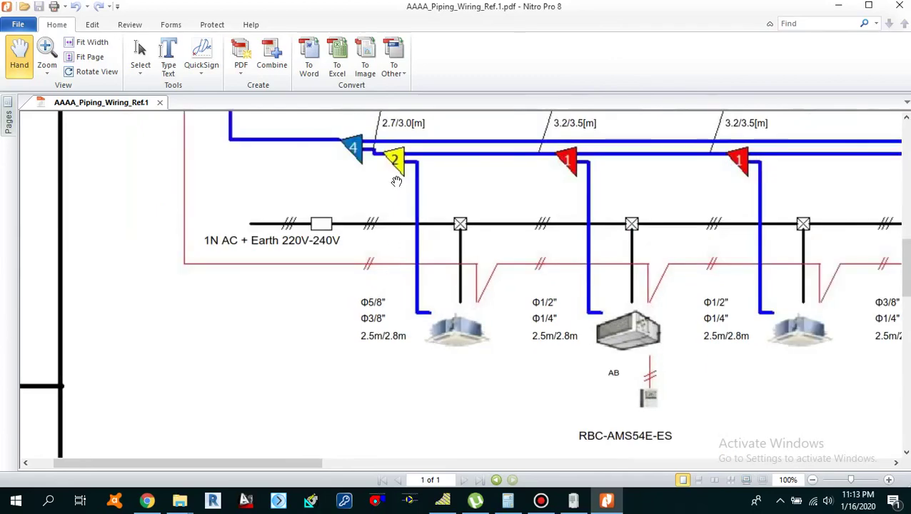
scroll(342, 319, "right", 3)
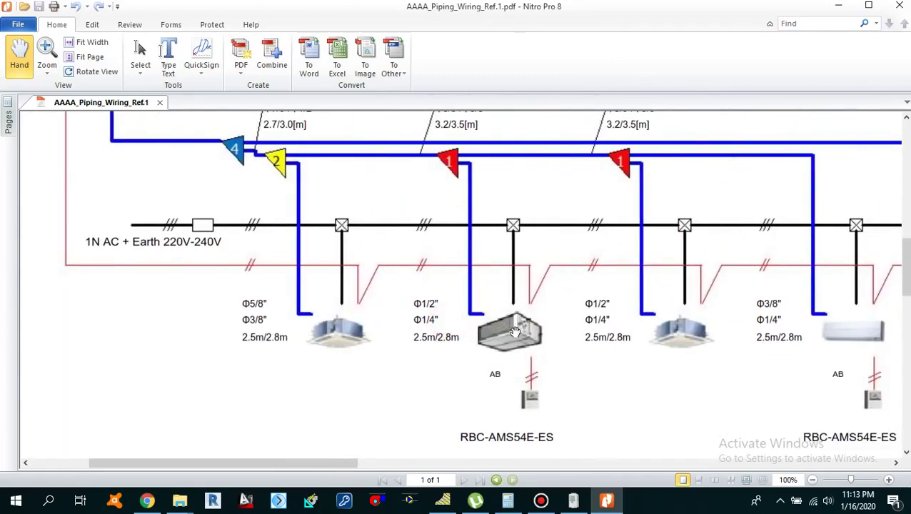
scroll(405, 304, "up", 3)
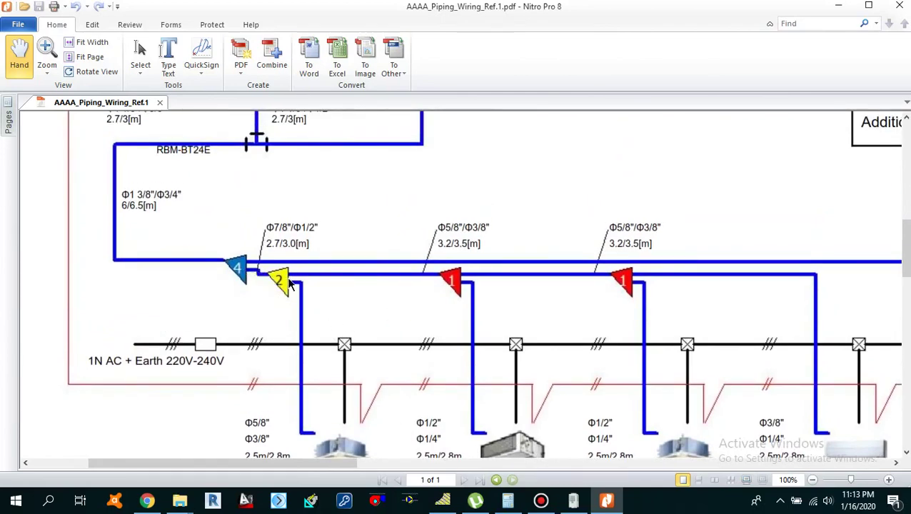
left_click(417, 281)
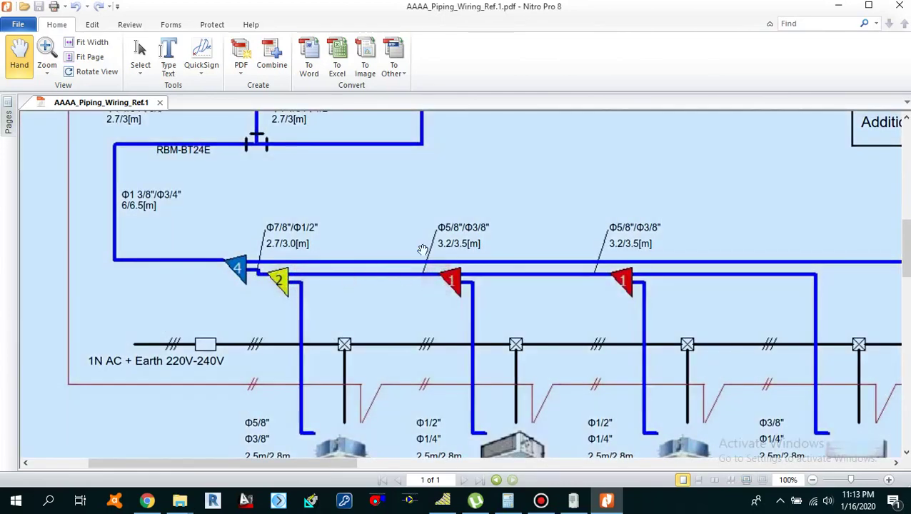
left_click(204, 413)
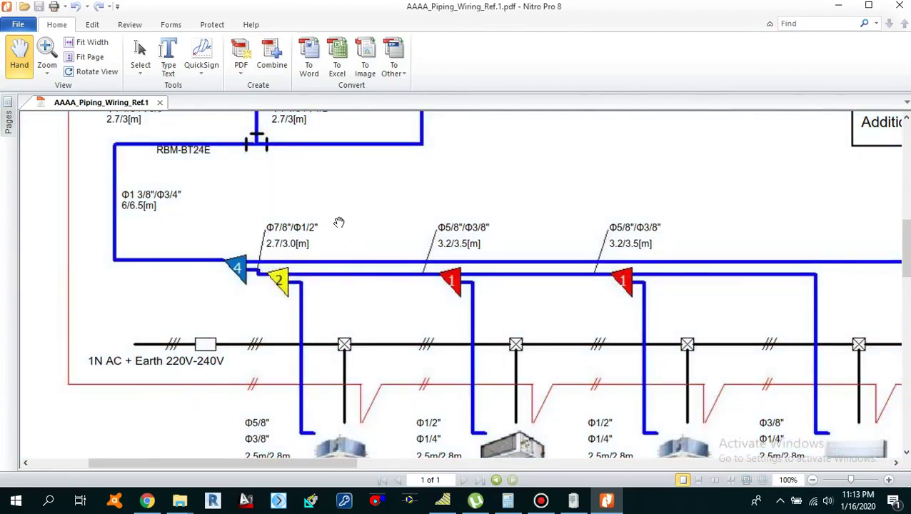
scroll(304, 255, "down", 1)
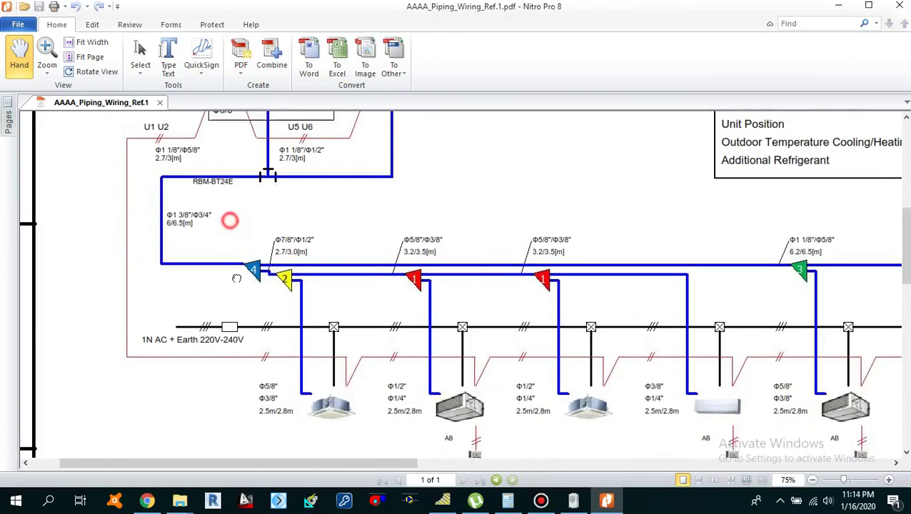
left_click_drag(230, 217, 240, 319)
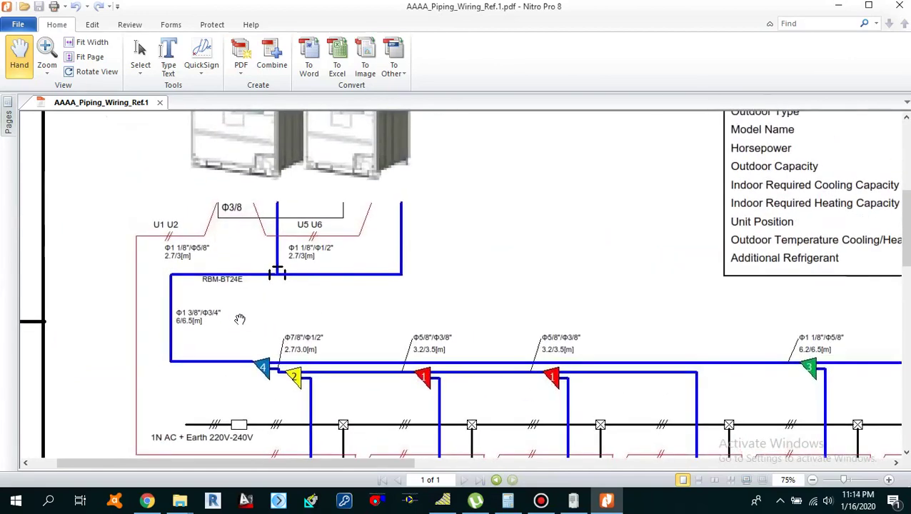
left_click(214, 244)
mouse_move(238, 260)
left_mouse_down()
mouse_move(299, 273)
mouse_move(302, 223)
left_mouse_up()
Bring the outdoor unit data table showing 14.76kg additional refrigerant into view above the diagram.
scroll(332, 196, "up", 1)
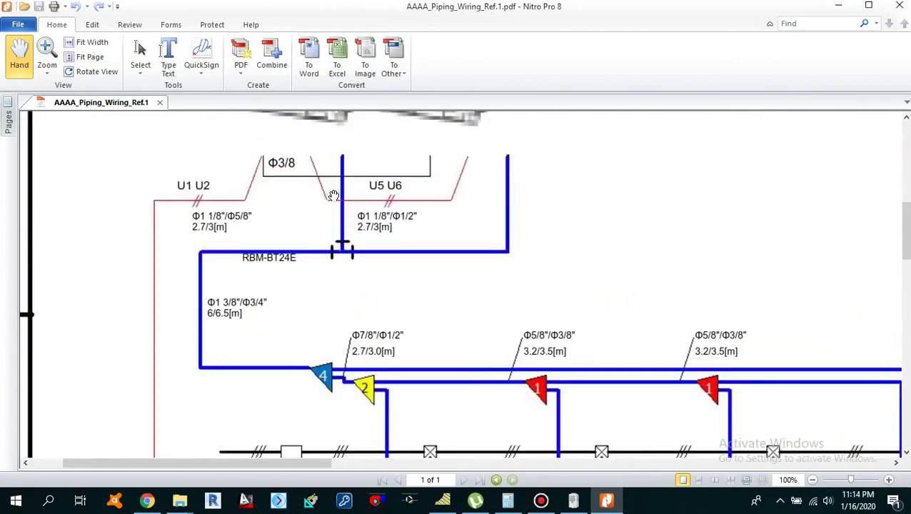
left_click(260, 205)
scroll(261, 206, "down", 1)
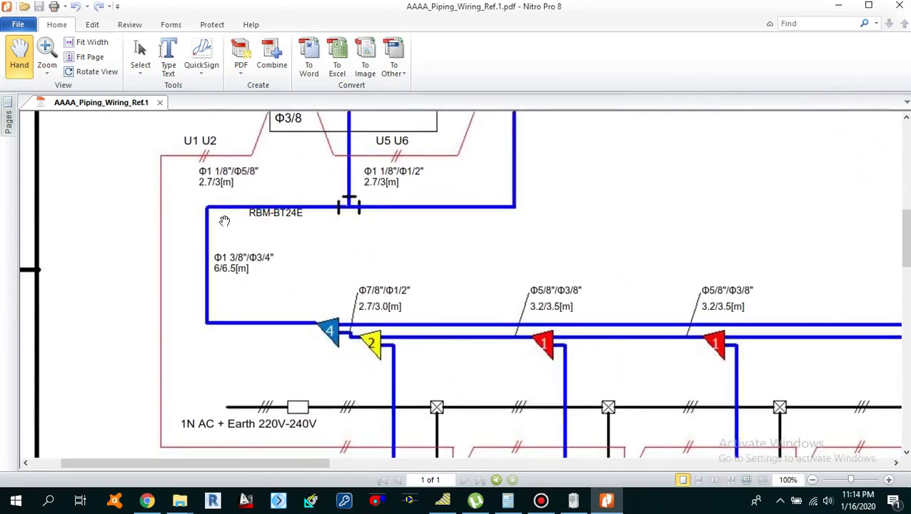
scroll(263, 260, "down", 1)
left_click_drag(631, 224, 293, 302)
left_click_drag(705, 266, 466, 295)
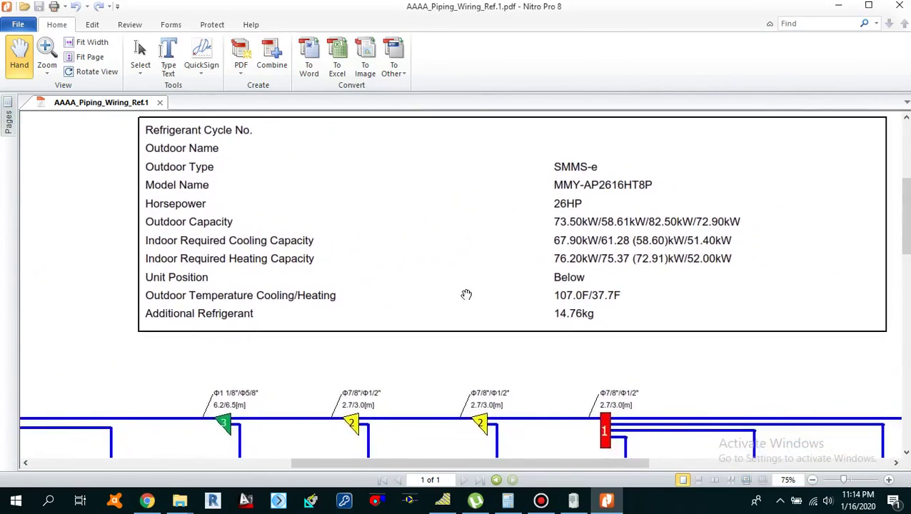
Pan below the summary table through the piping diagram to the control wiring table.
left_click_drag(564, 297, 542, 299)
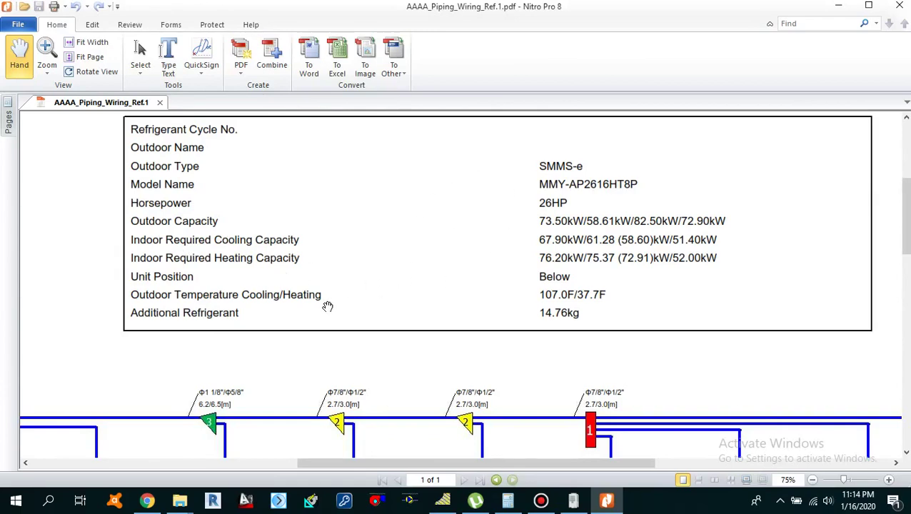
left_click_drag(362, 312, 365, 284)
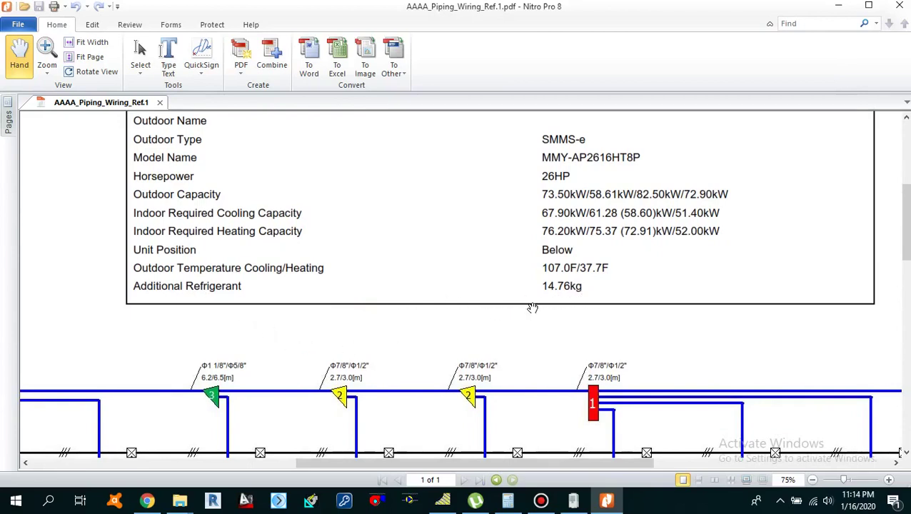
scroll(552, 334, "down", 1)
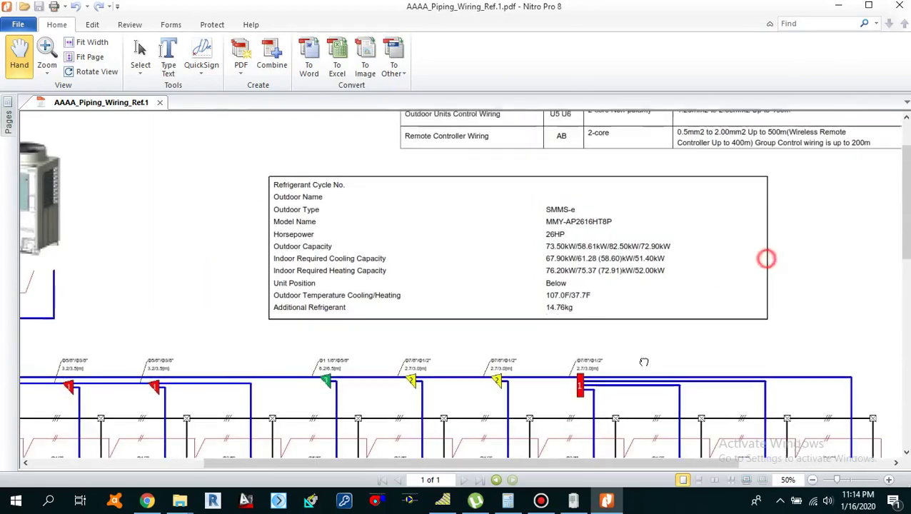
left_click_drag(764, 256, 664, 377)
scroll(496, 246, "up", 1)
scroll(496, 246, "up", 1)
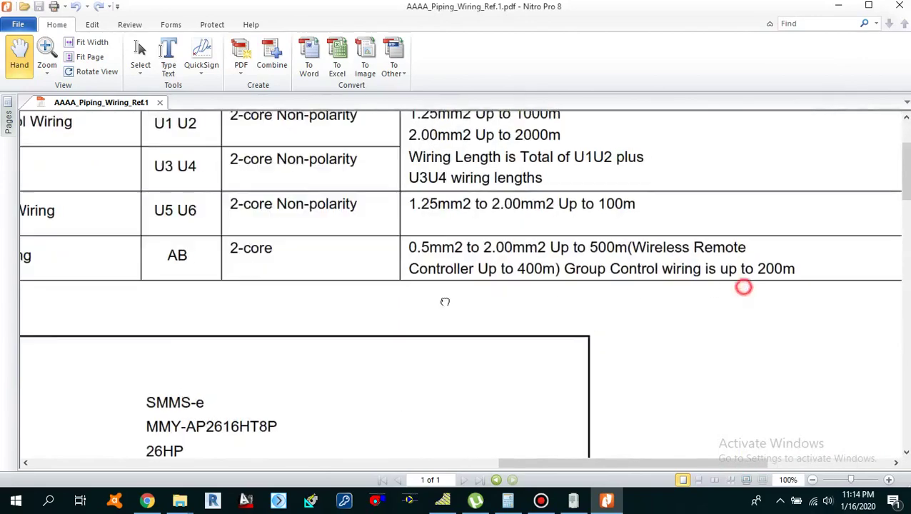
Review the product parts and full control wiring tables, fit the page, then close the PDF.
left_click_drag(745, 285, 424, 306)
scroll(474, 299, "up", 1)
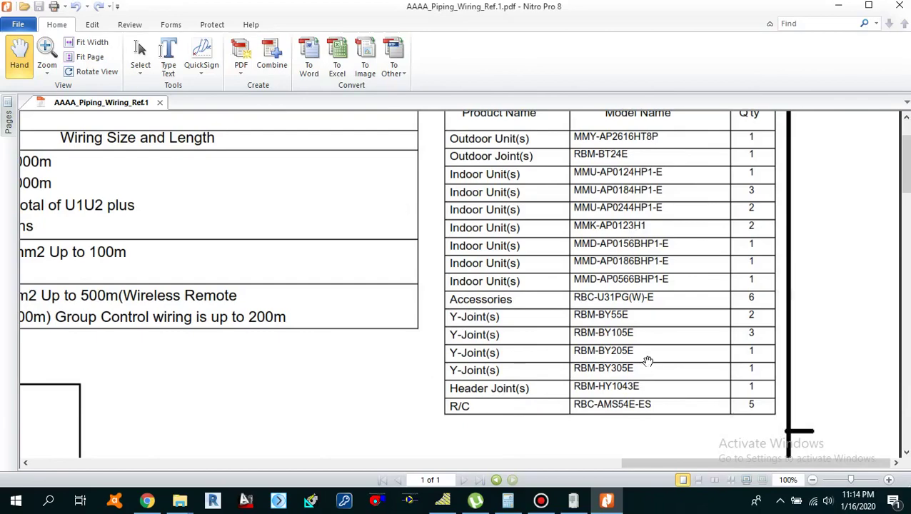
scroll(709, 211, "up", 1)
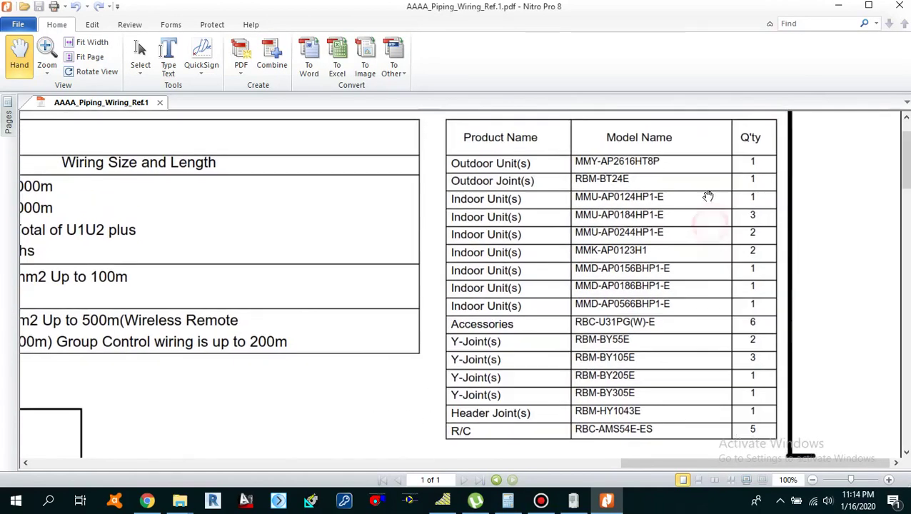
mouse_move(269, 419)
left_mouse_down()
mouse_move(505, 389)
mouse_move(744, 387)
left_mouse_up()
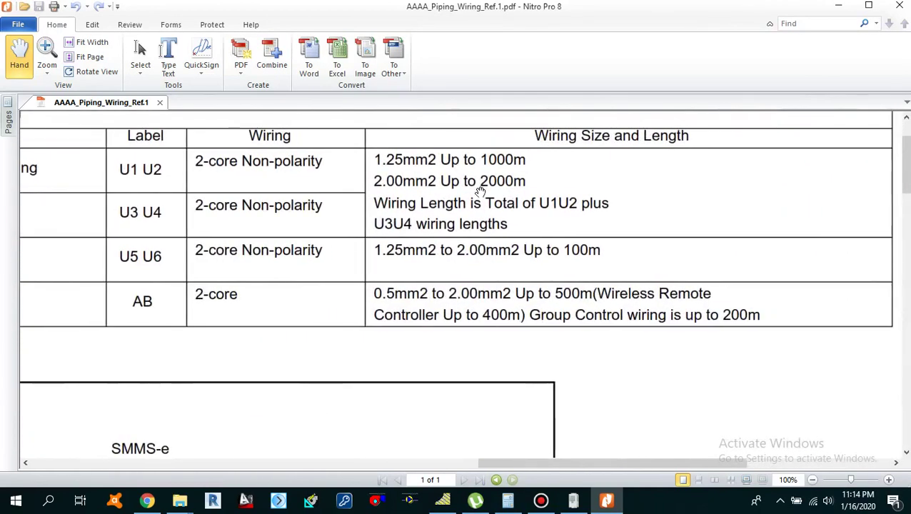
scroll(506, 290, "down", 3)
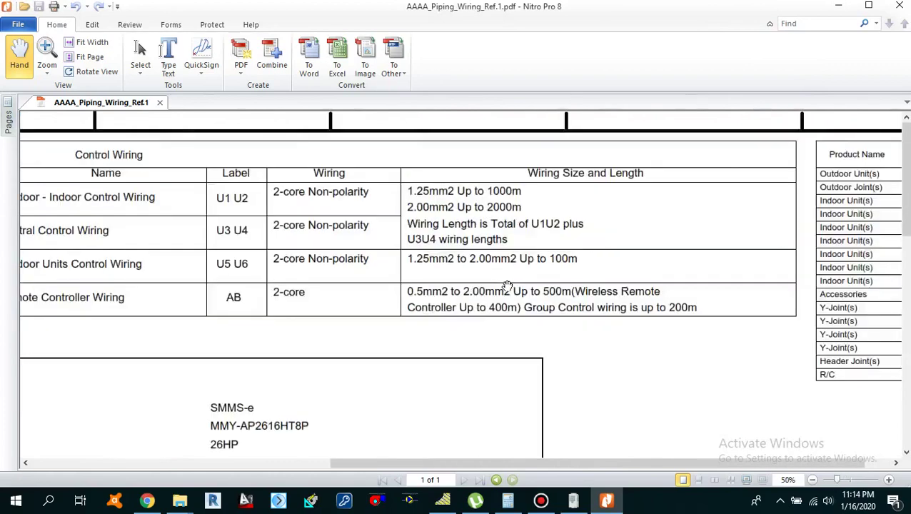
scroll(467, 201, "up", 2)
left_click_drag(470, 209, 431, 245)
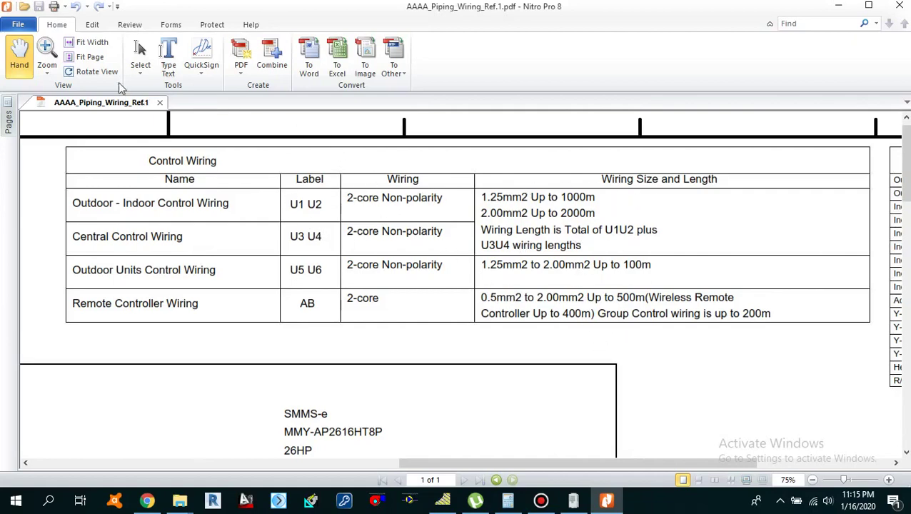
left_click(89, 57)
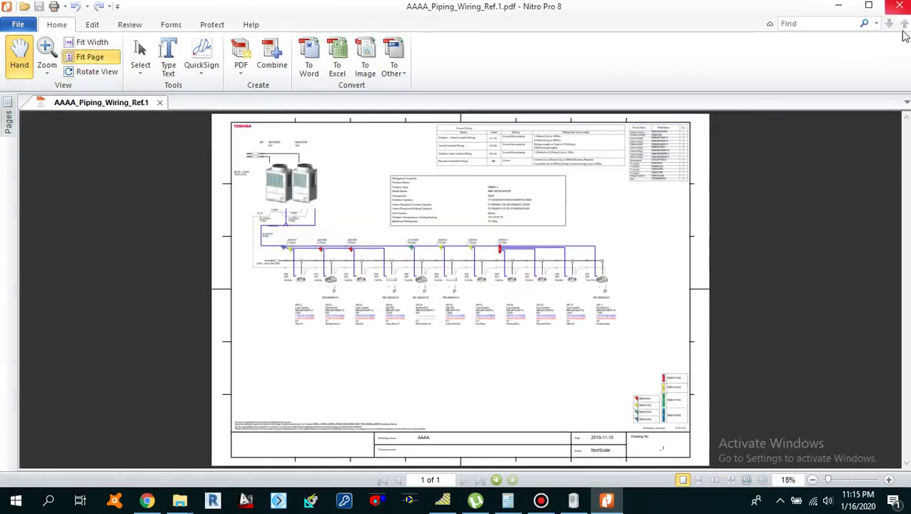
left_click(899, 6)
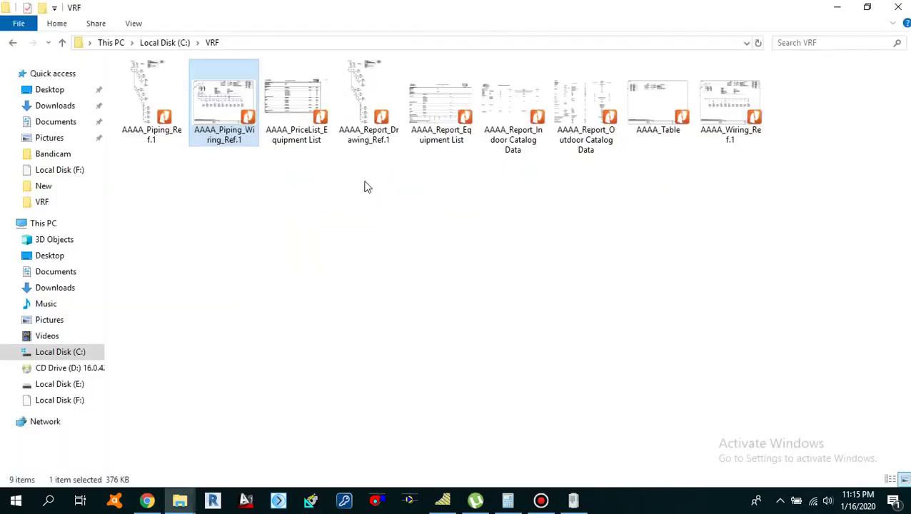
Open AAAA_PriceList_Equipment List.pdf in Nitro Pro and scroll through its equipment items.
left_click(301, 136)
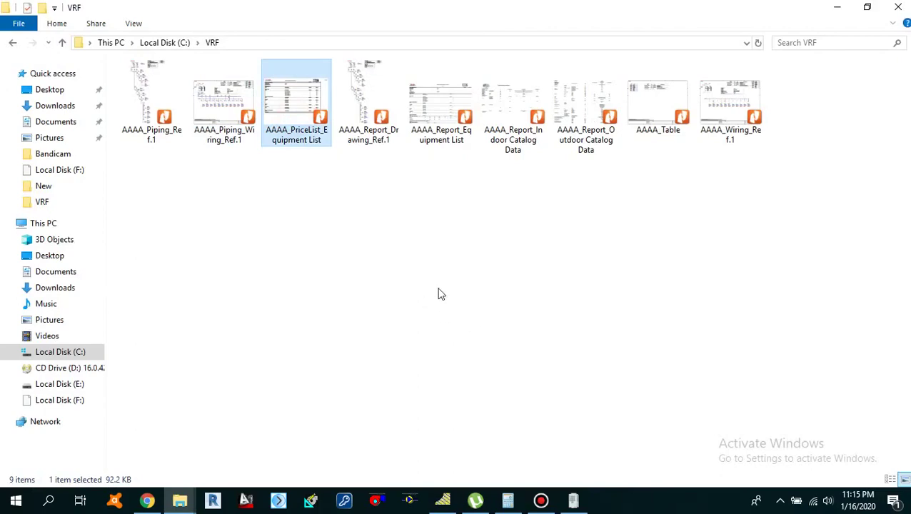
key("Return")
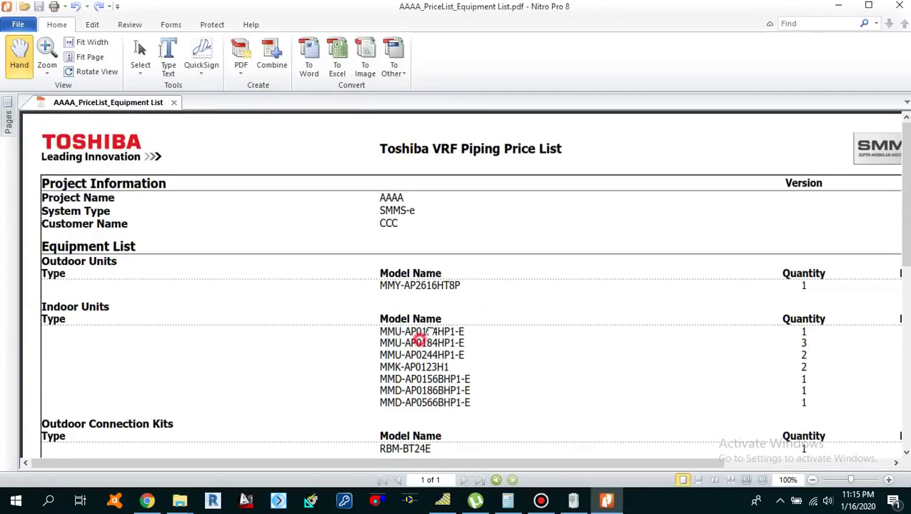
scroll(431, 333, "down", 1)
scroll(414, 328, "down", 1, "ctrl")
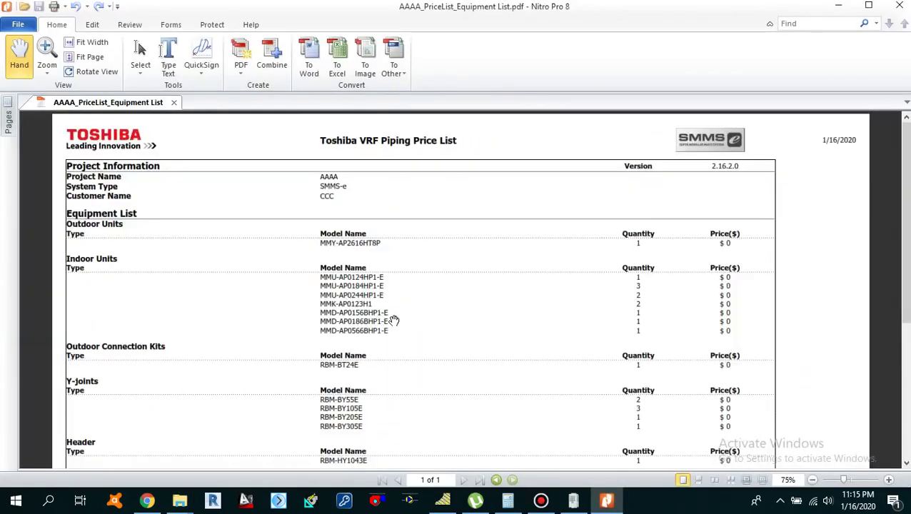
scroll(397, 300, "down", 3)
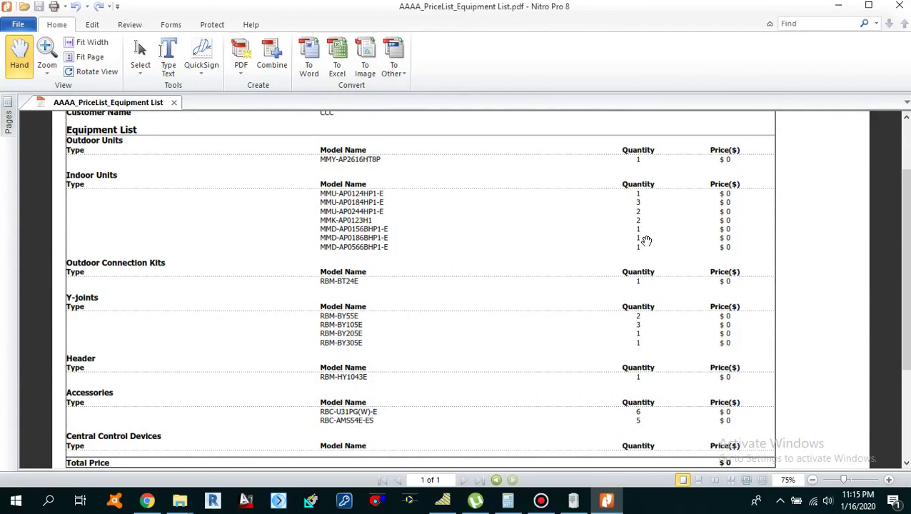
scroll(743, 215, "up", 1)
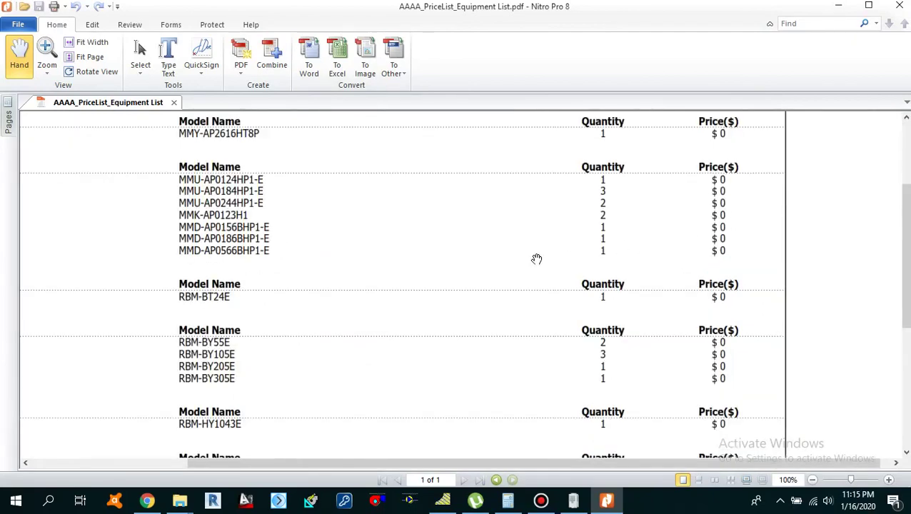
Check the $0 prices and Total Price, then bring the header and Project Information into view.
left_click_drag(604, 260, 690, 266)
scroll(545, 315, "down", 1)
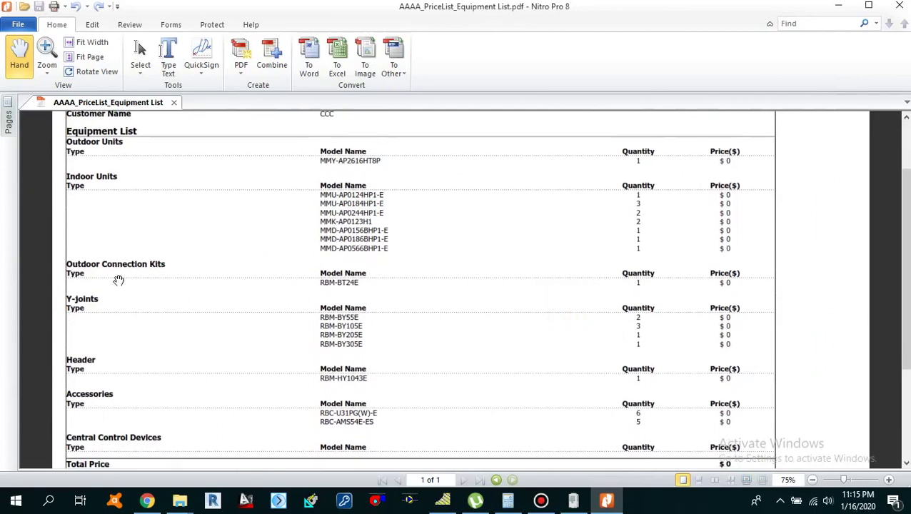
scroll(264, 300, "down", 1)
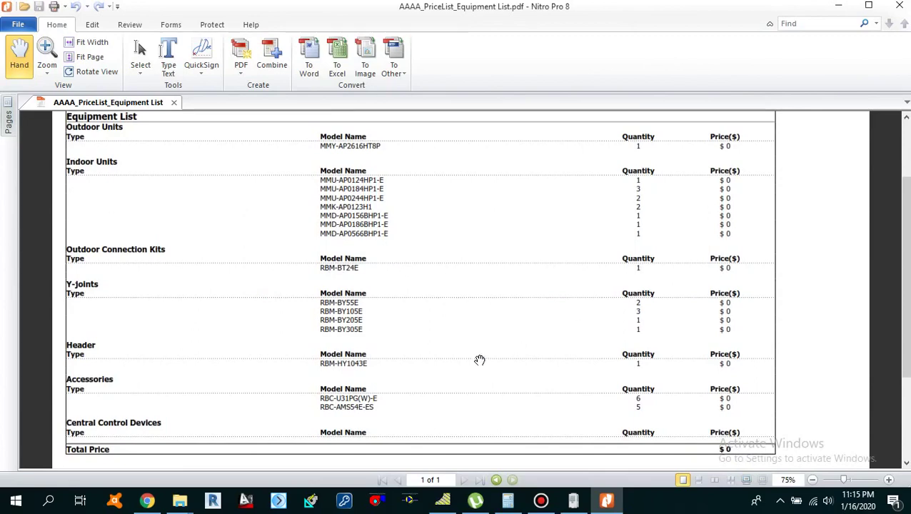
scroll(300, 342, "down", 1)
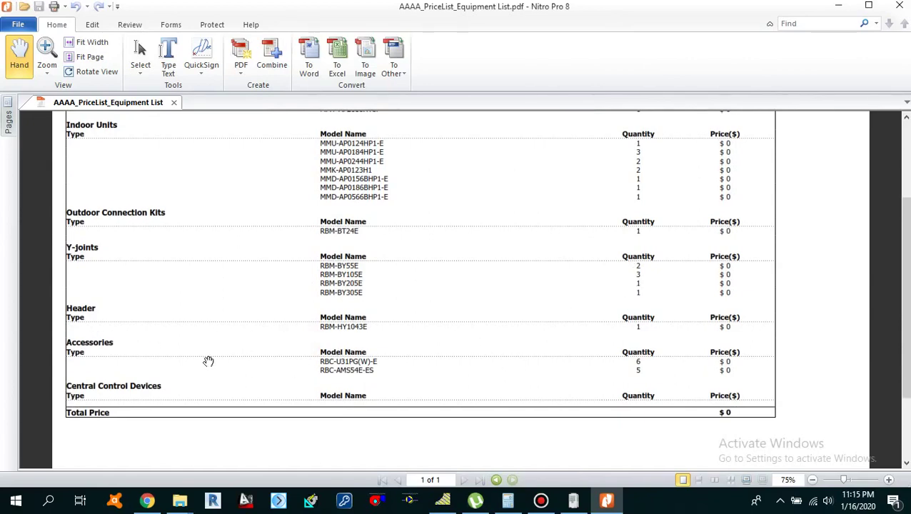
left_click(562, 336)
left_click_drag(565, 348, 578, 411)
mouse_move(588, 354)
left_mouse_down()
mouse_move(598, 275)
mouse_move(595, 348)
left_mouse_up()
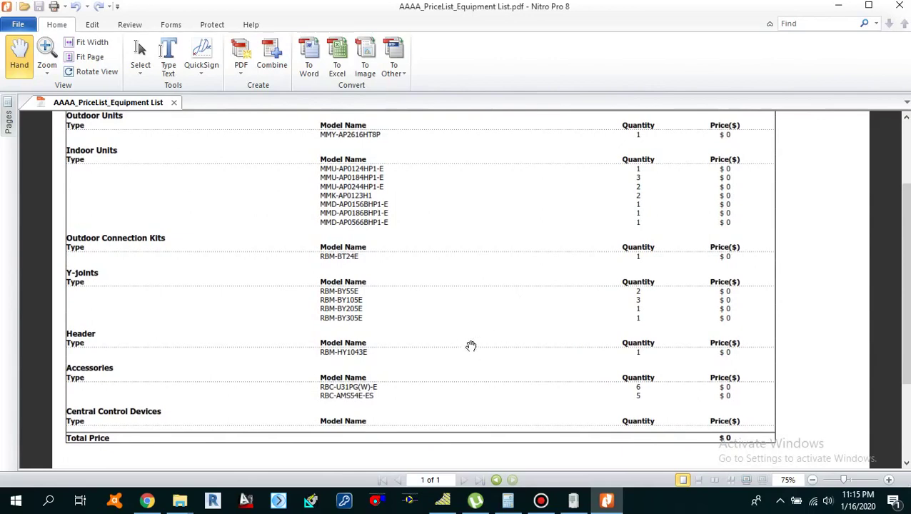
left_click_drag(508, 277, 533, 320)
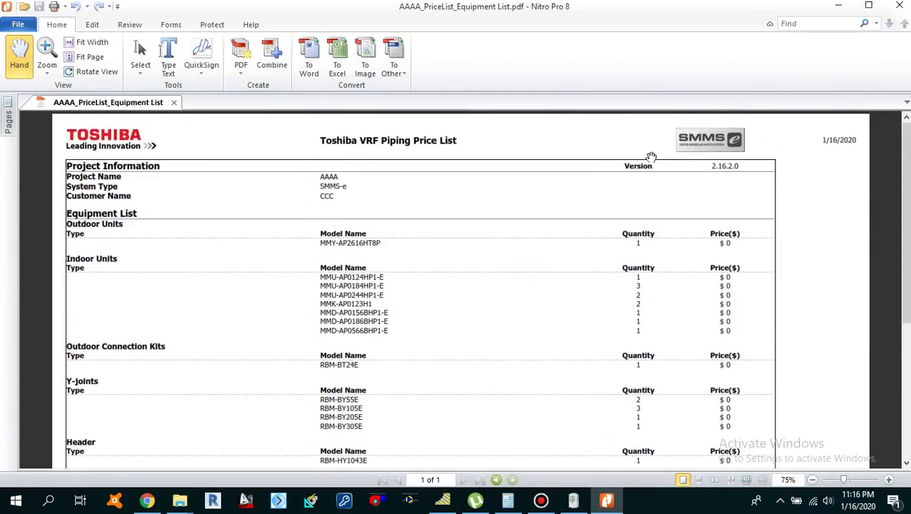
Close the price list and open AAAA_Report_Drawing_Ref.1 from the VRF folder.
key("alt+F4")
left_click(355, 259)
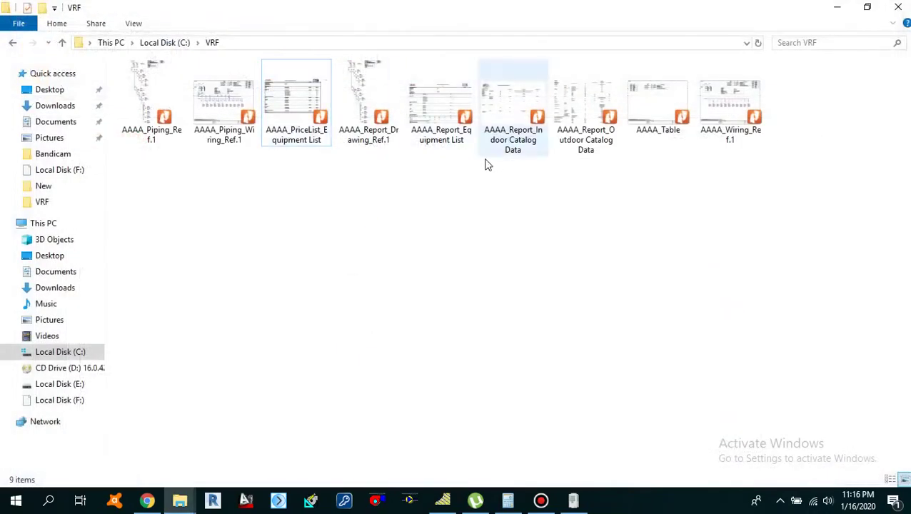
left_click(440, 128)
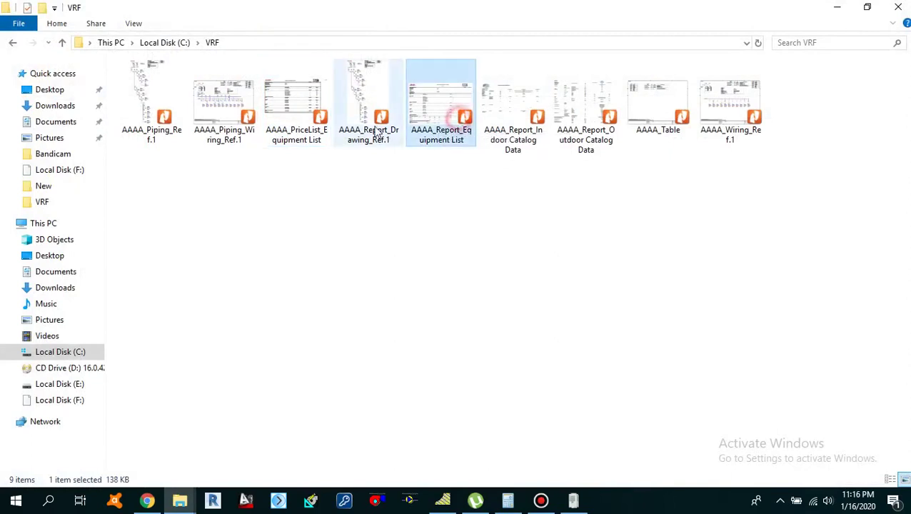
left_click(370, 120)
left_click(446, 139)
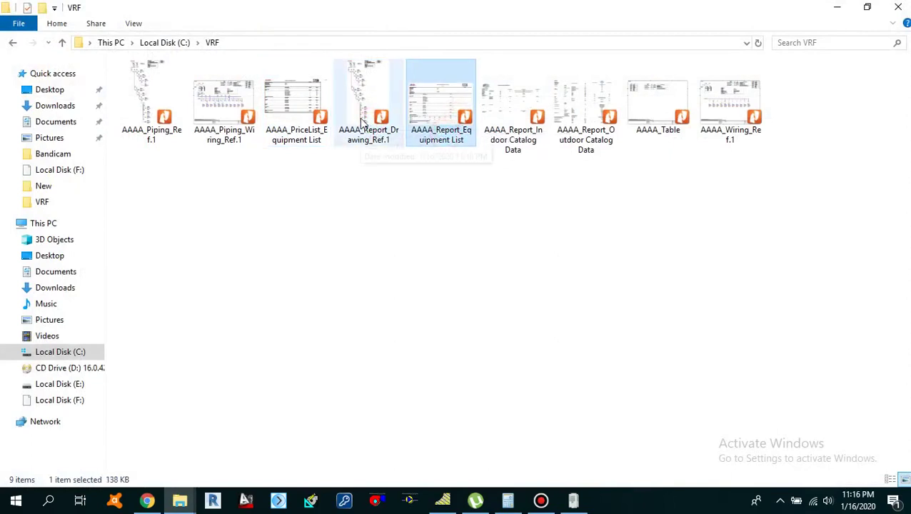
left_click(363, 122)
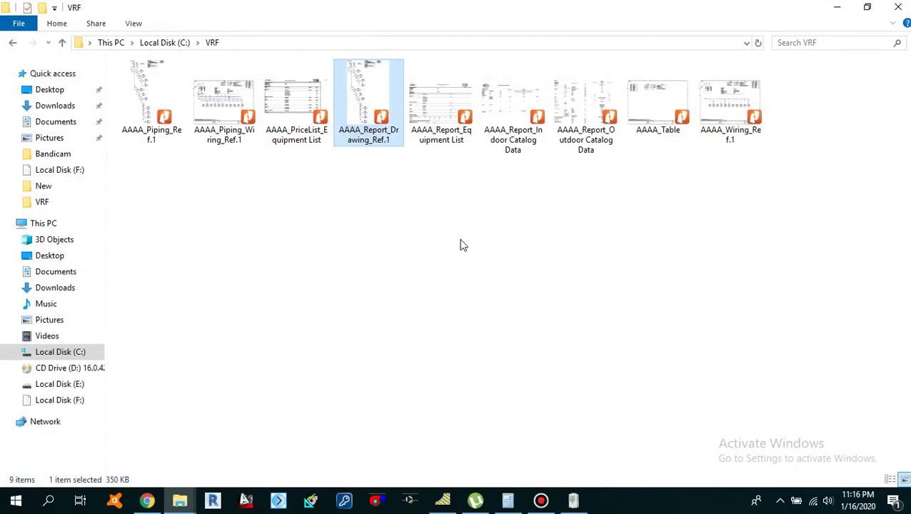
key("Return")
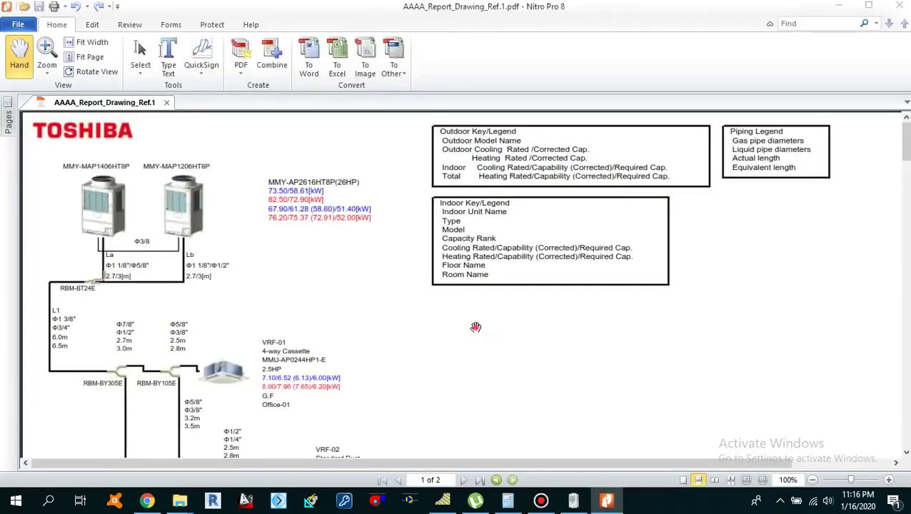
Fit the page and scroll through both pages of the drawing report.
scroll(519, 295, "down", 20)
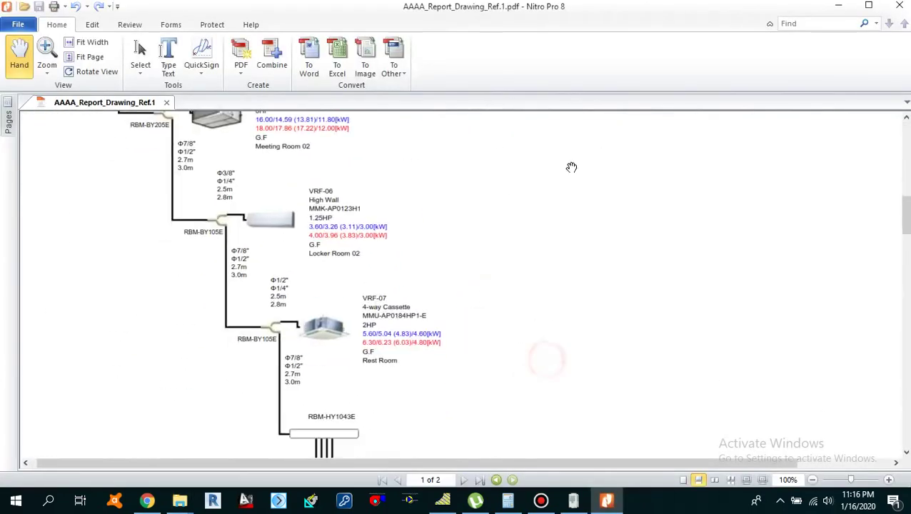
scroll(575, 332, "down", 8)
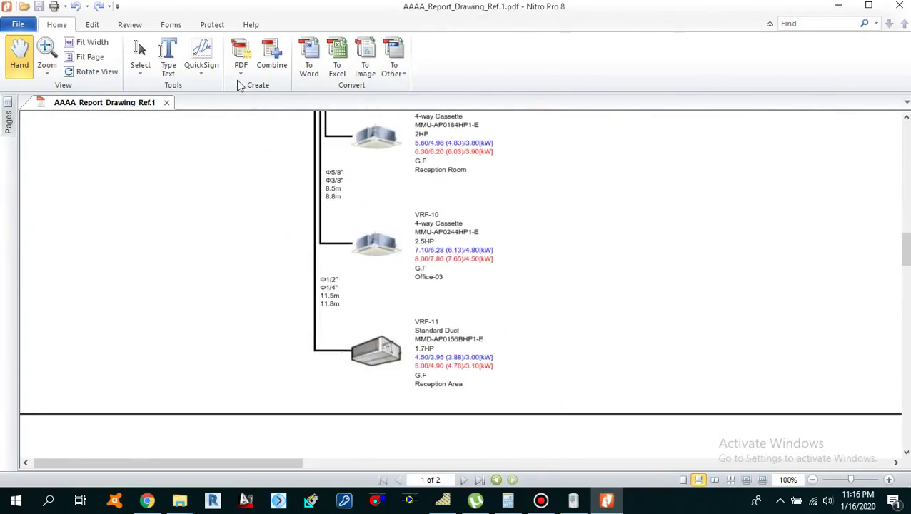
left_click(92, 61)
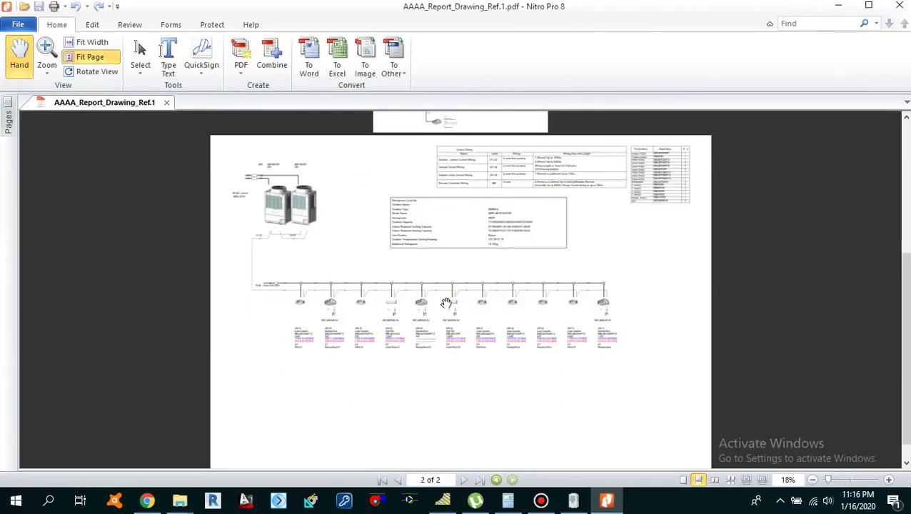
scroll(443, 298, "up", 5)
scroll(500, 279, "down", 2)
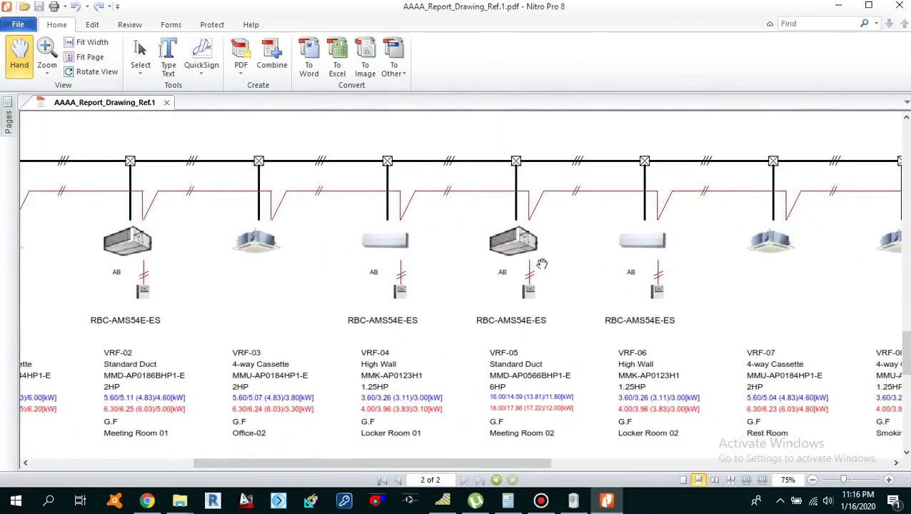
scroll(494, 195, "down", 3)
scroll(484, 309, "up", 3)
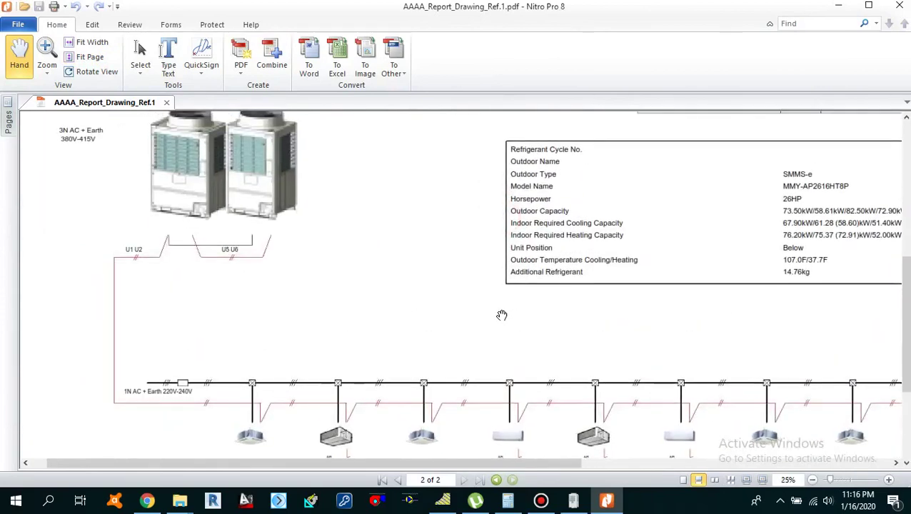
scroll(529, 305, "down", 2)
scroll(511, 341, "up", 1)
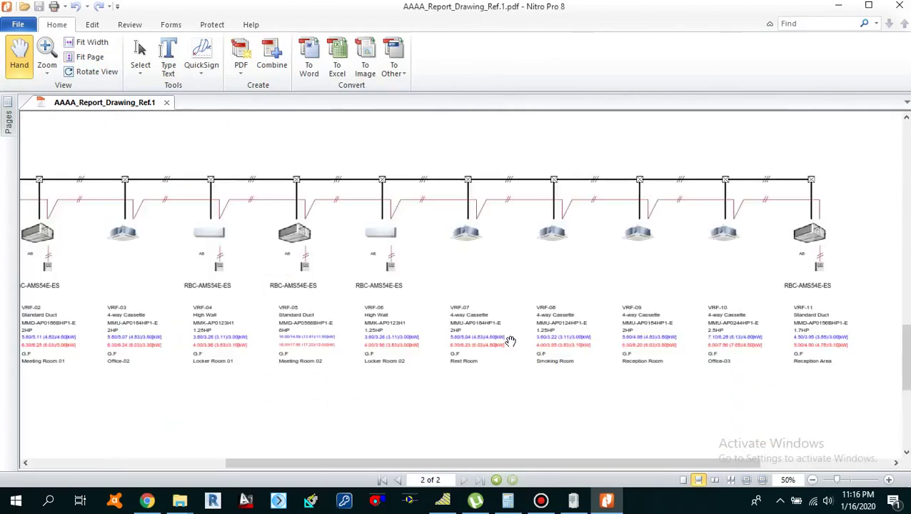
Pan to the outdoor units and refrigerant table, then close the PDF.
left_click_drag(474, 322, 722, 352)
left_click_drag(386, 244, 414, 405)
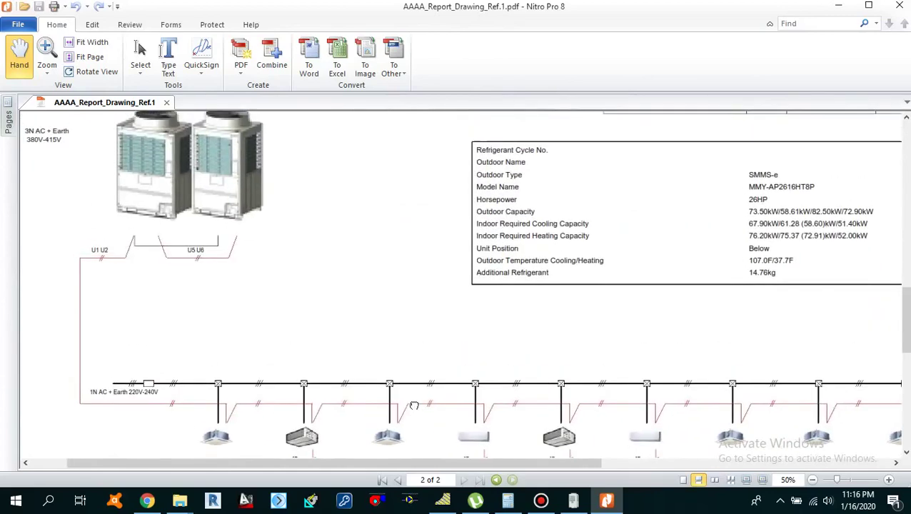
scroll(407, 350, "down", 2)
scroll(554, 341, "up", 5)
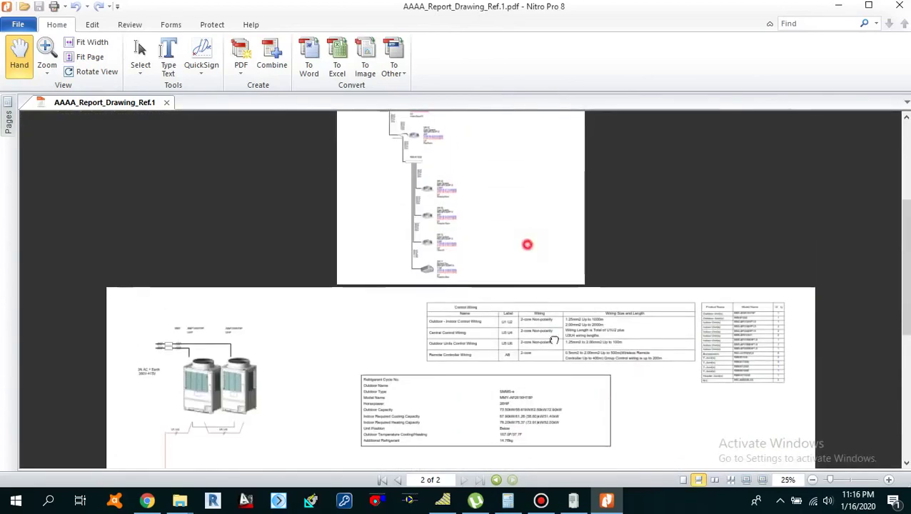
scroll(553, 342, "up", 3)
left_click(899, 6)
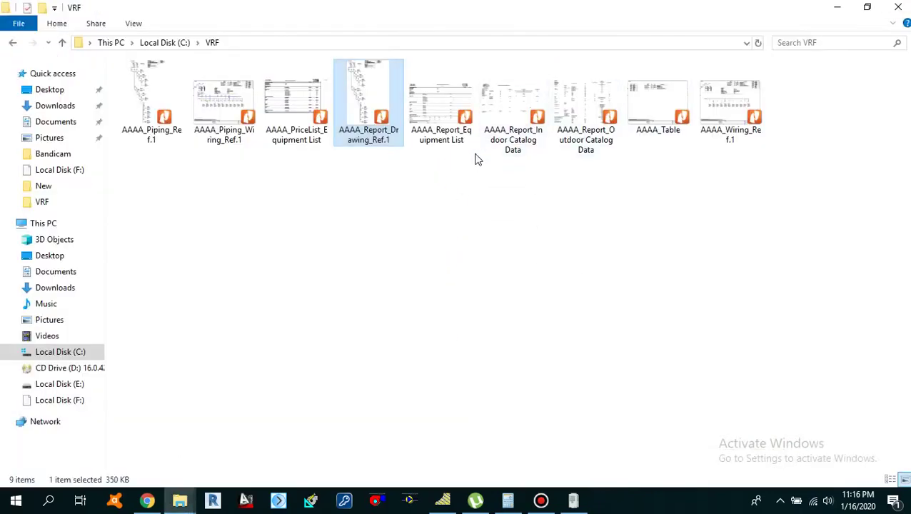
key("Right")
key("Right")
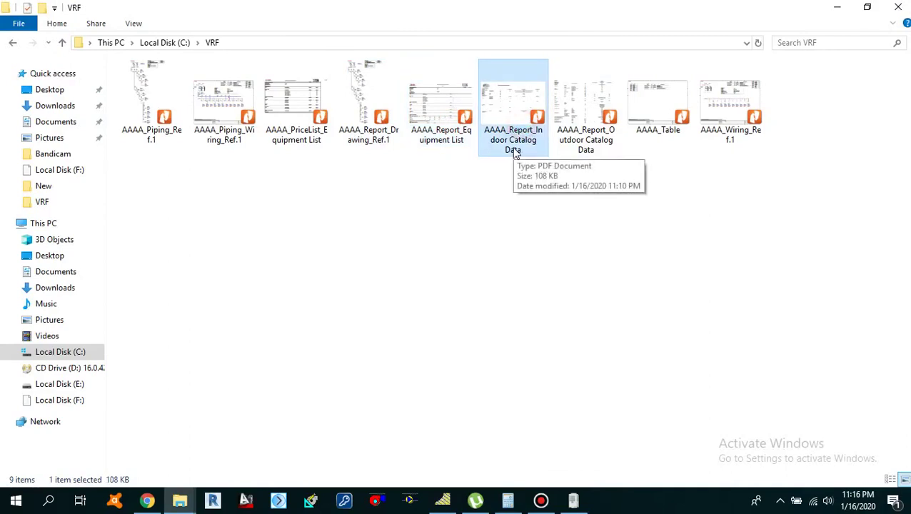
left_click(584, 135)
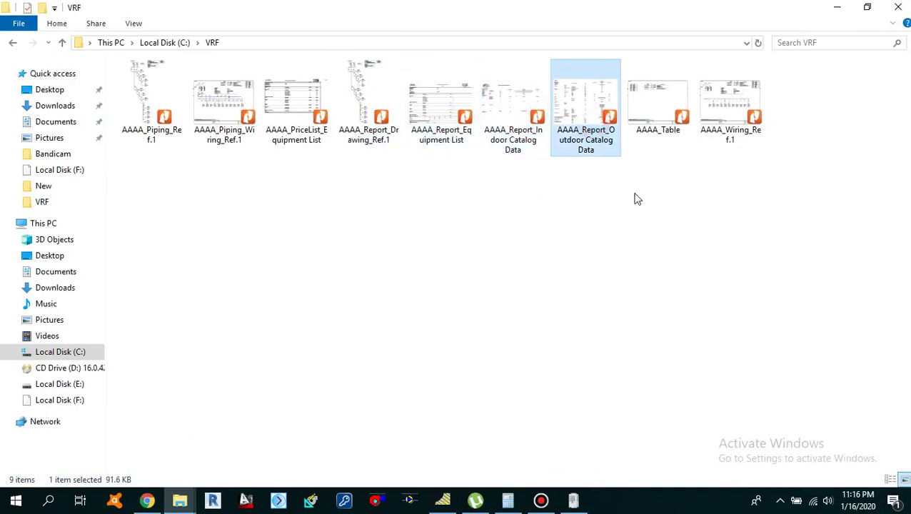
left_click(508, 127)
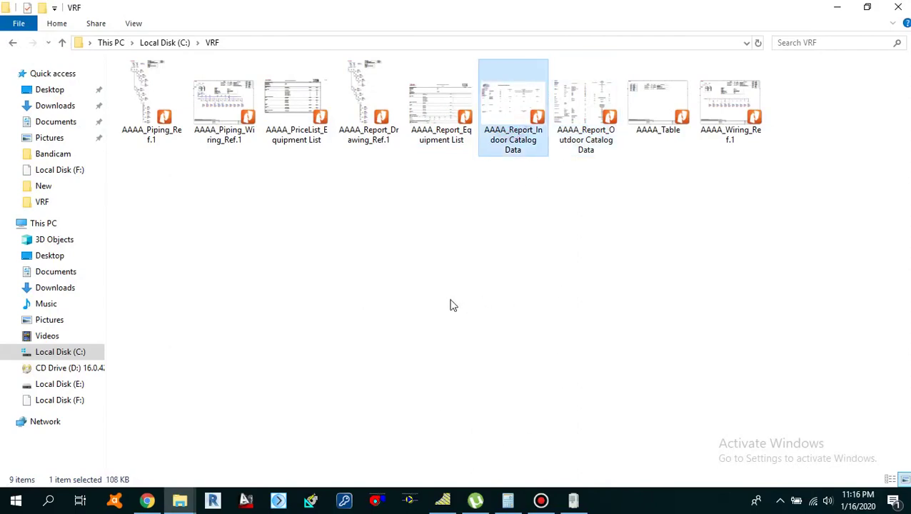
left_click(576, 502)
Scroll the AAAA piping runs from the outdoor units down to VRF-11, then switch to the Excel workbook.
scroll(488, 305, "down", 15)
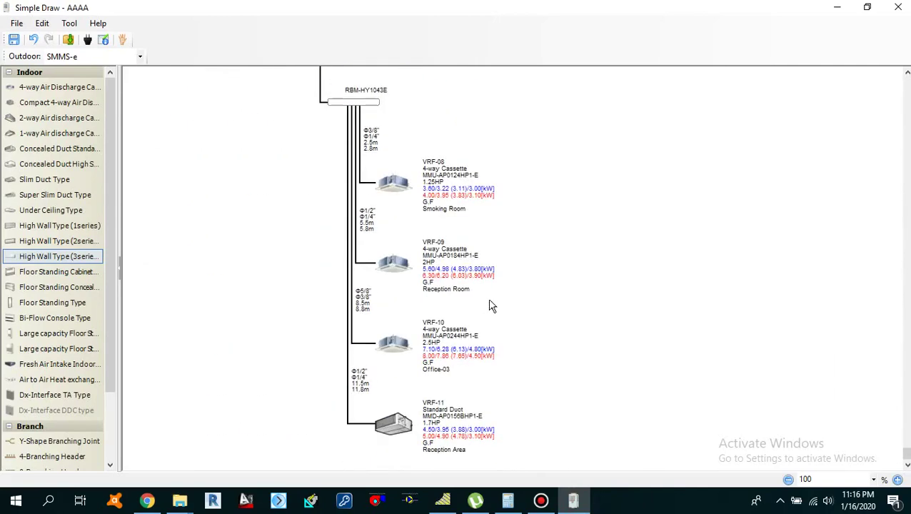
scroll(528, 358, "up", 8)
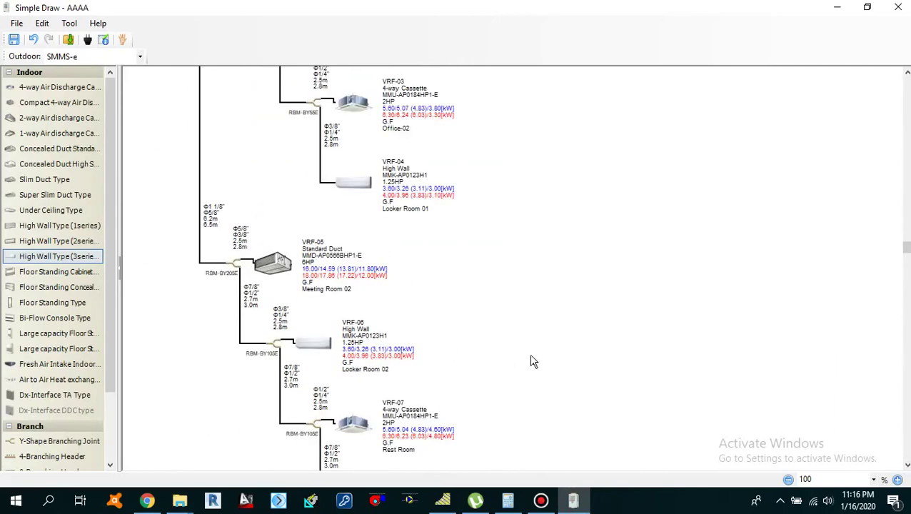
scroll(532, 361, "up", 4)
scroll(531, 361, "up", 2)
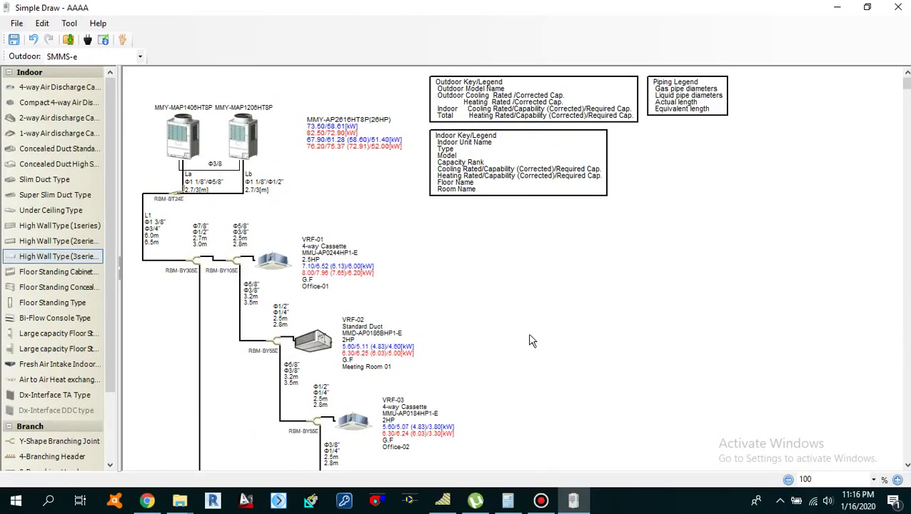
scroll(531, 347, "down", 2)
scroll(531, 346, "up", 2)
scroll(570, 345, "down", 10)
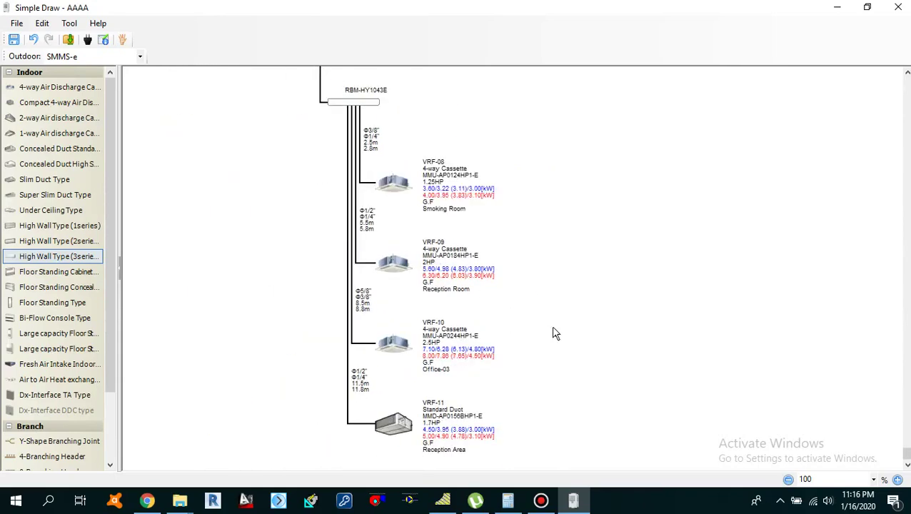
scroll(555, 334, "down", 5)
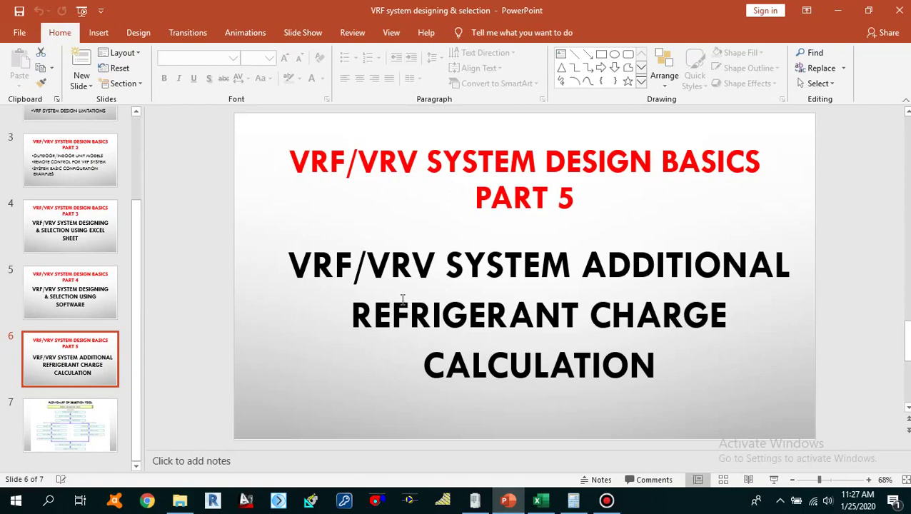
left_click(542, 503)
left_click_drag(65, 152, 704, 413)
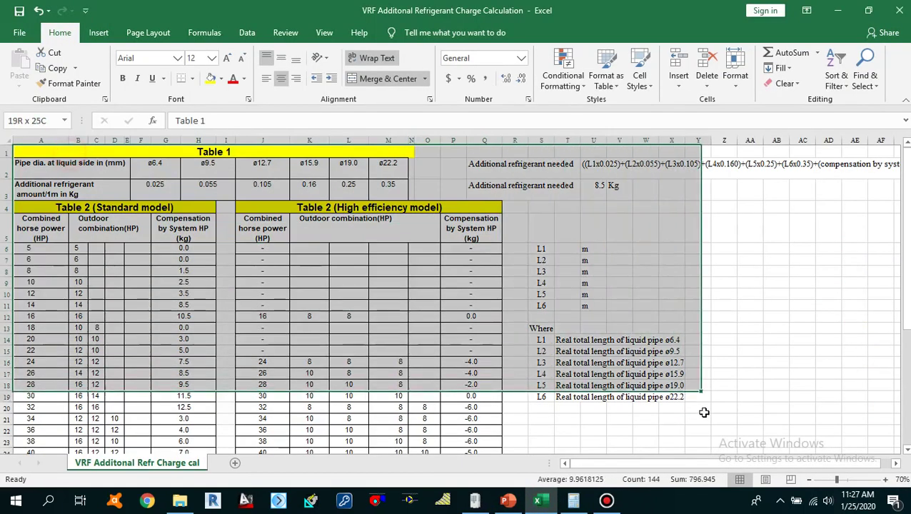
scroll(704, 413, "down", 1)
left_click(471, 371)
scroll(505, 376, "up", 1)
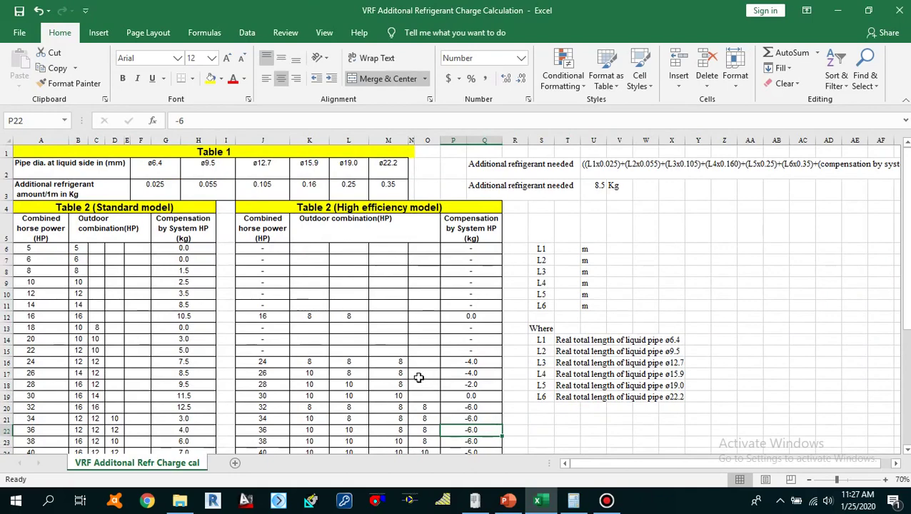
left_click(475, 500)
left_click(509, 318)
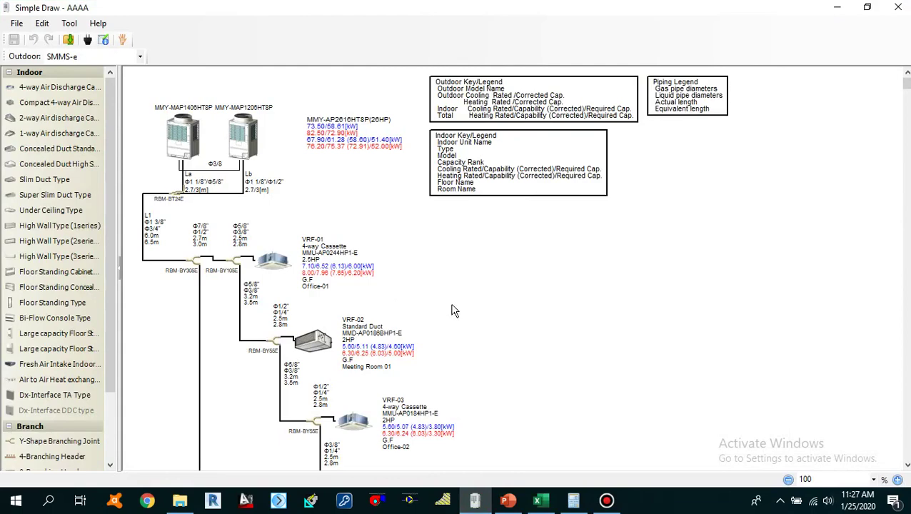
scroll(451, 311, "down", 15)
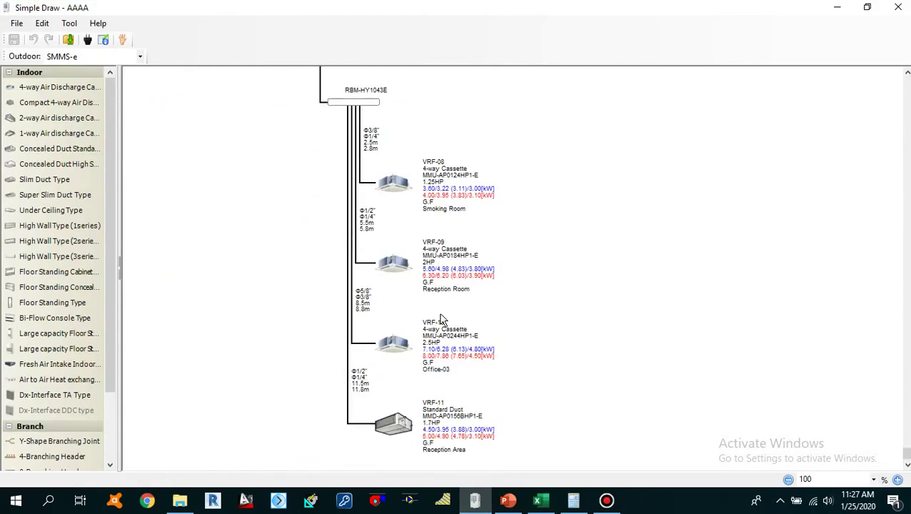
scroll(441, 320, "up", 15)
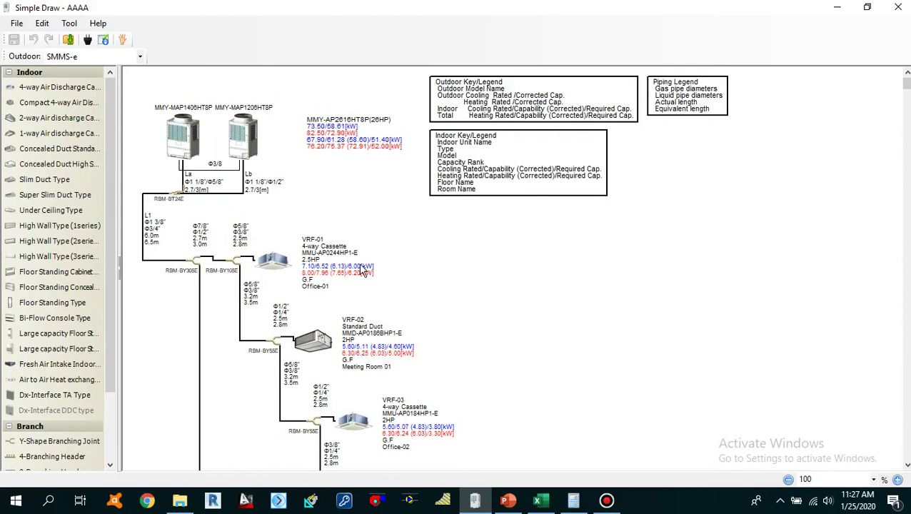
scroll(363, 270, "down", 3)
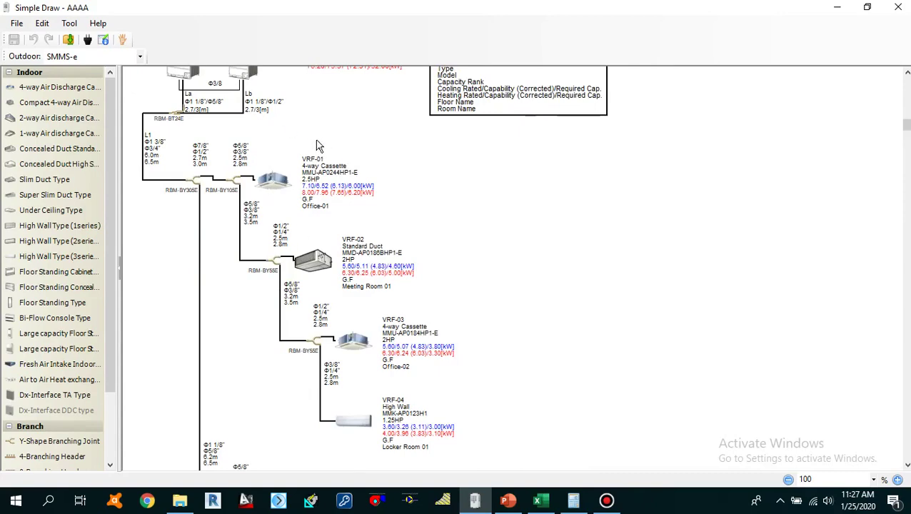
left_click(489, 199)
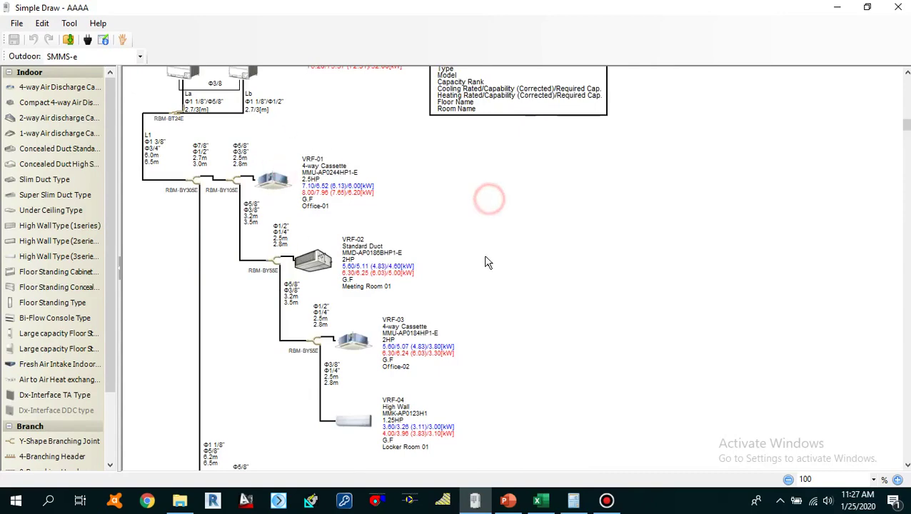
scroll(474, 263, "down", 8)
scroll(476, 264, "down", 8)
scroll(477, 287, "up", 15)
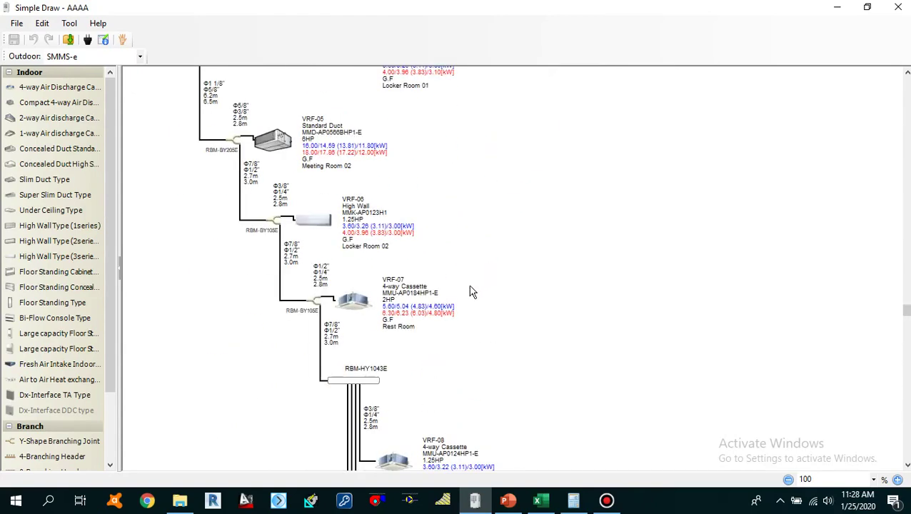
scroll(471, 289, "up", 9)
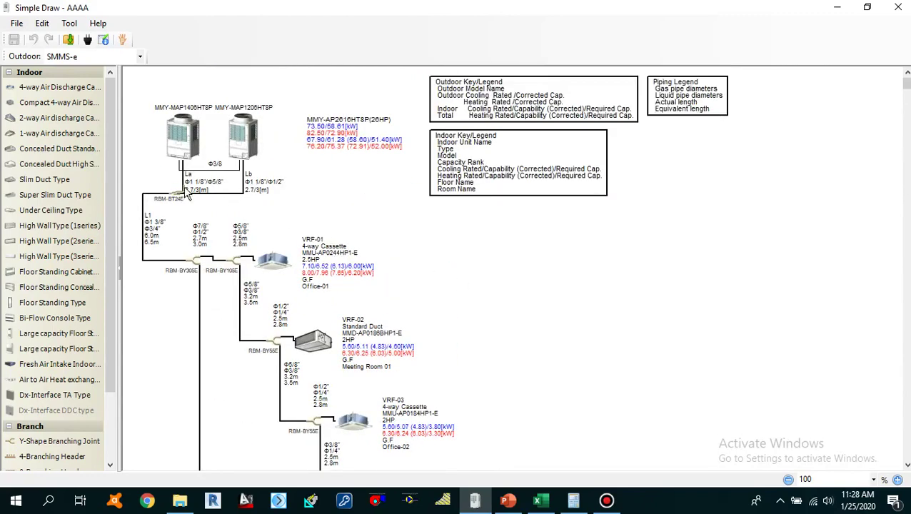
left_click(220, 206)
scroll(211, 237, "down", 7)
scroll(292, 321, "down", 14)
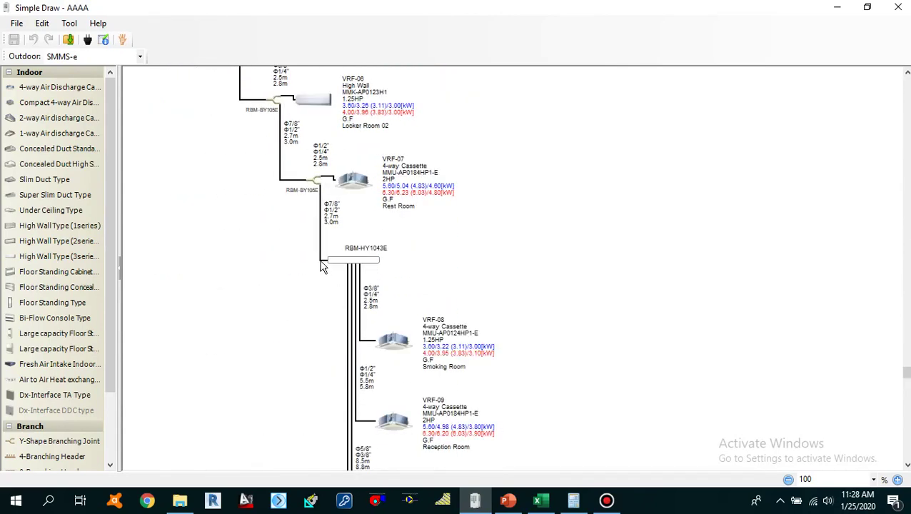
scroll(387, 345, "down", 4)
scroll(386, 345, "up", 12)
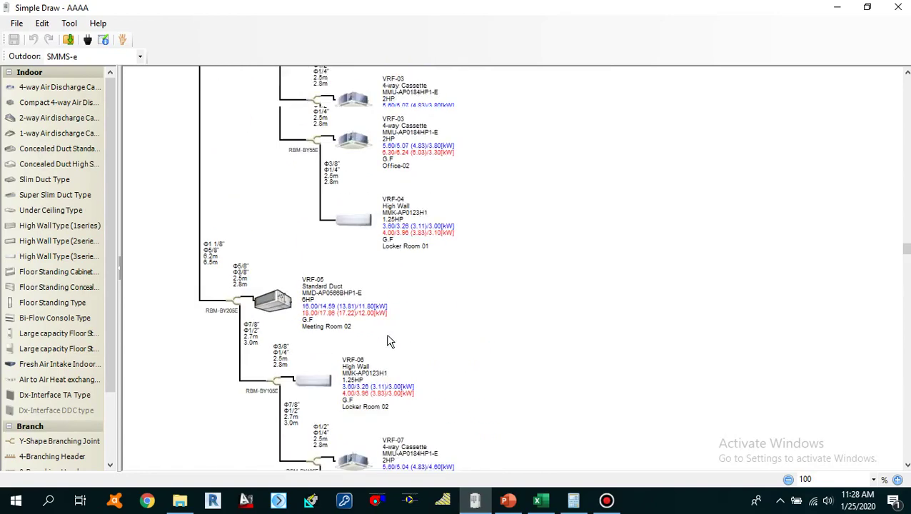
scroll(211, 140, "up", 4)
scroll(250, 190, "up", 4)
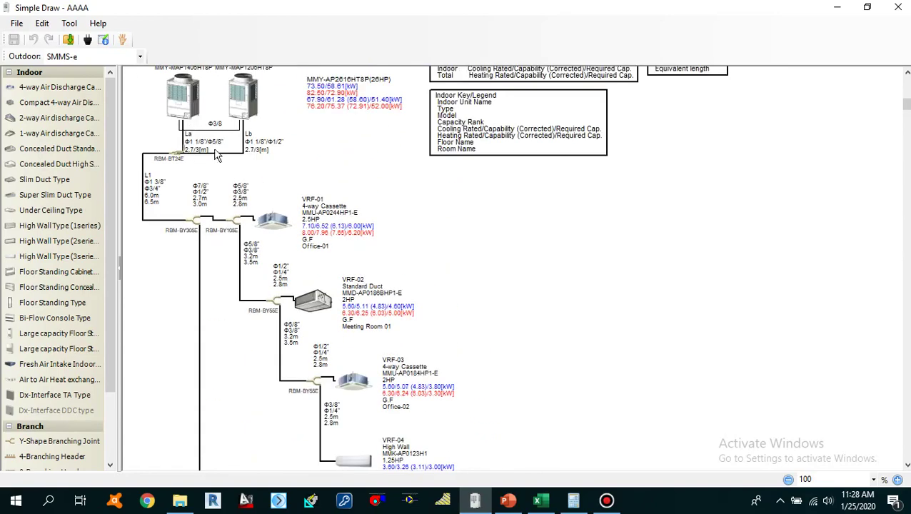
scroll(241, 316, "down", 15)
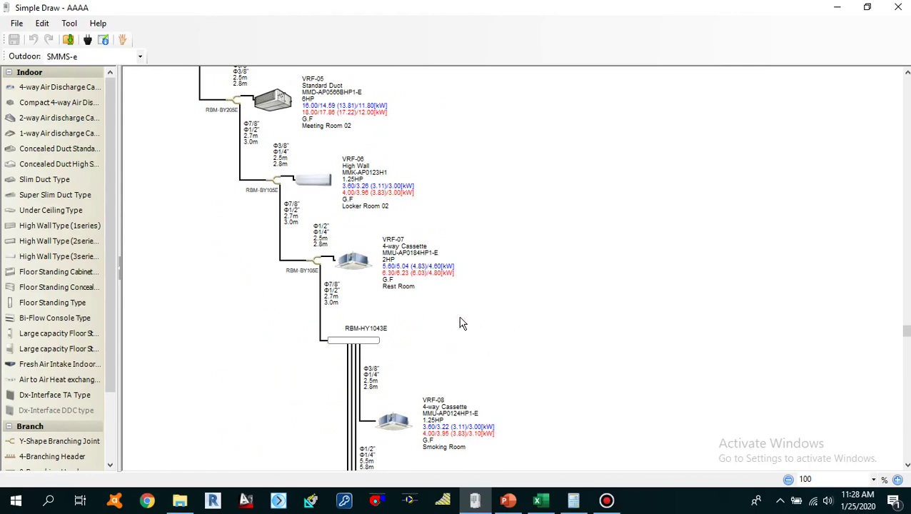
scroll(460, 323, "up", 16)
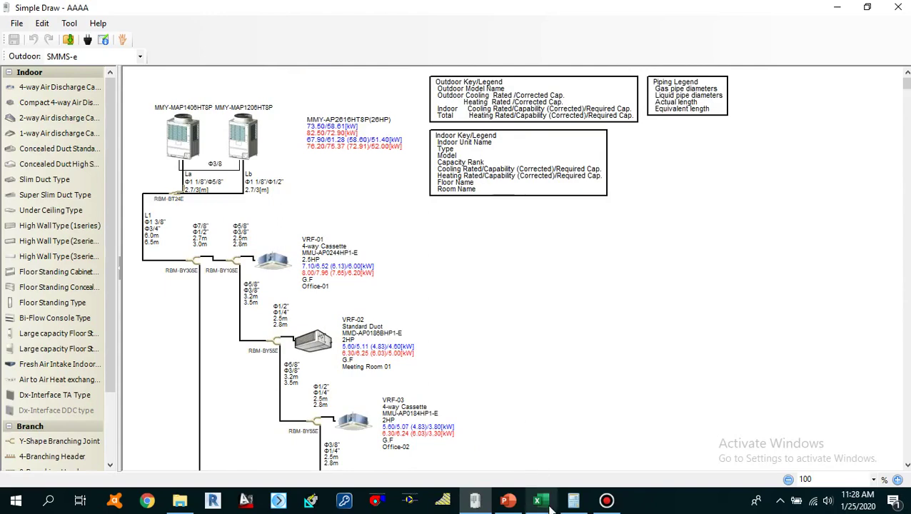
Inspect U3's formula =((T6*F3)+…+(G17)) behind 8.5 Kg without changing it, then select the diameter row.
mouse_move(541, 501)
left_click(537, 464)
left_click(332, 272)
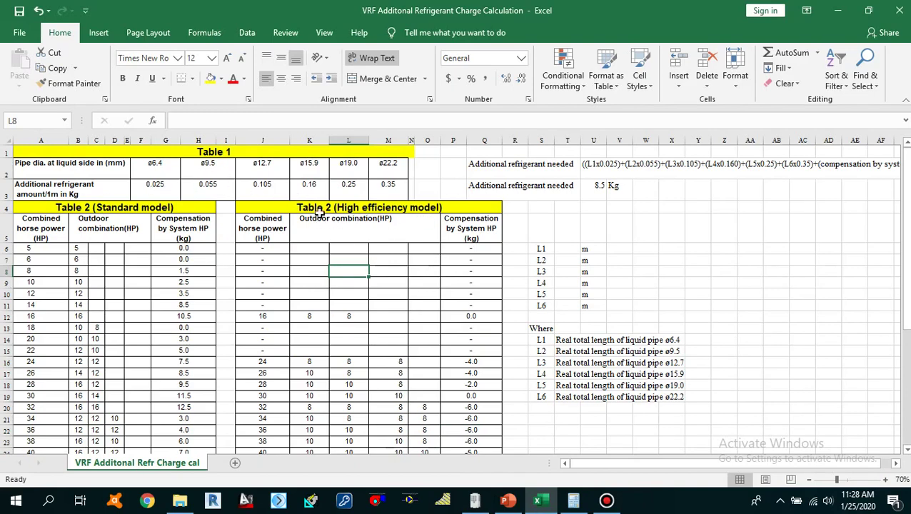
left_click(600, 169)
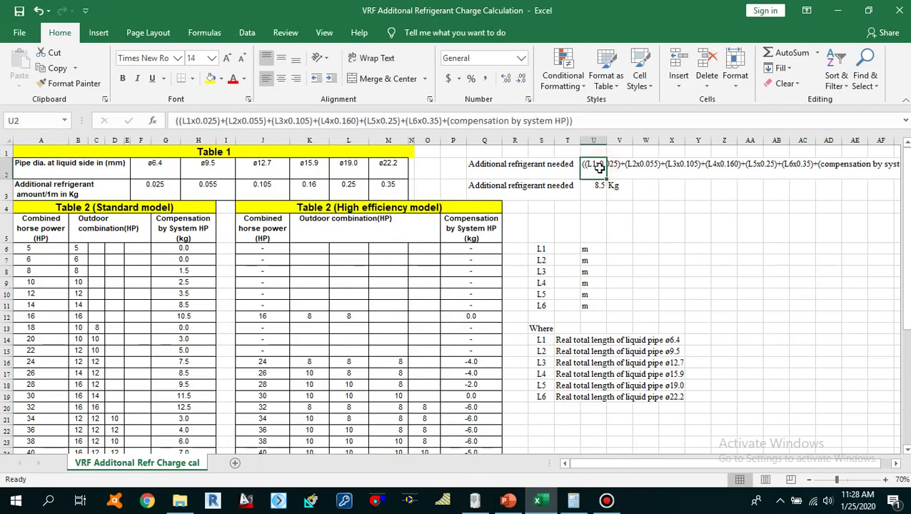
left_click(600, 186)
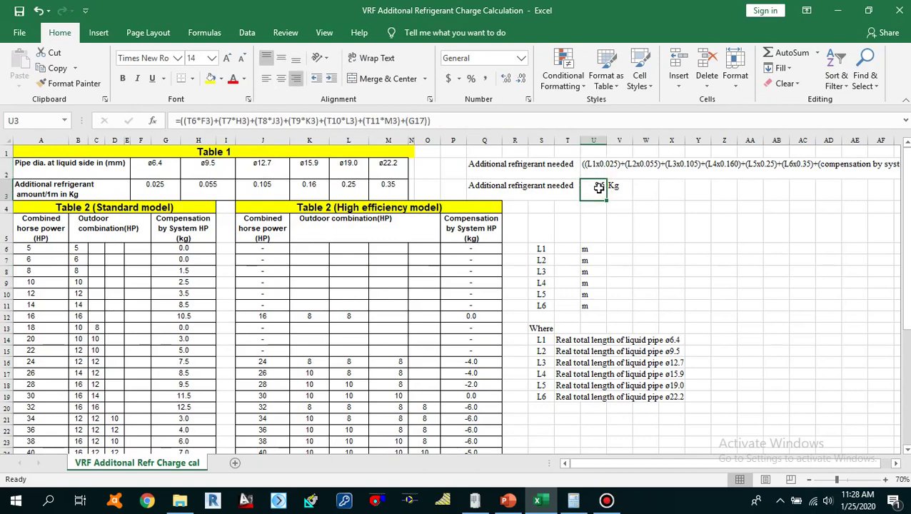
double_click(599, 187)
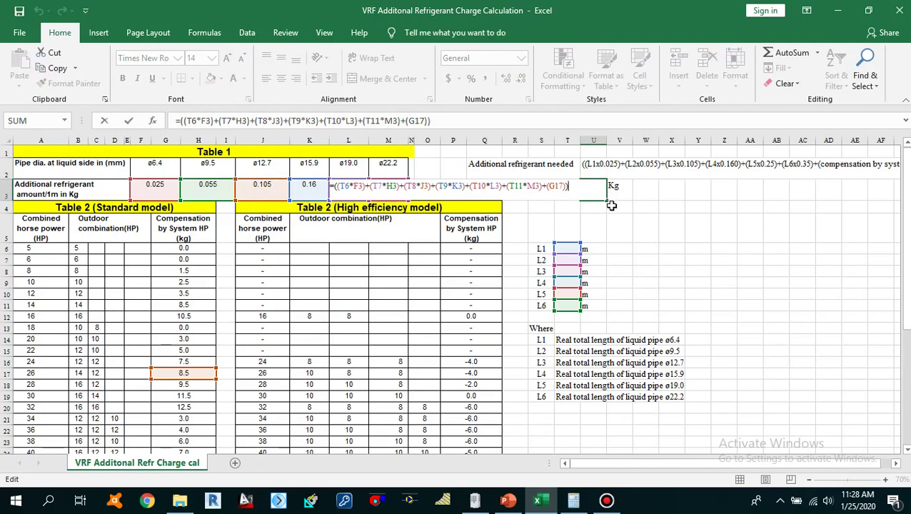
key("Escape")
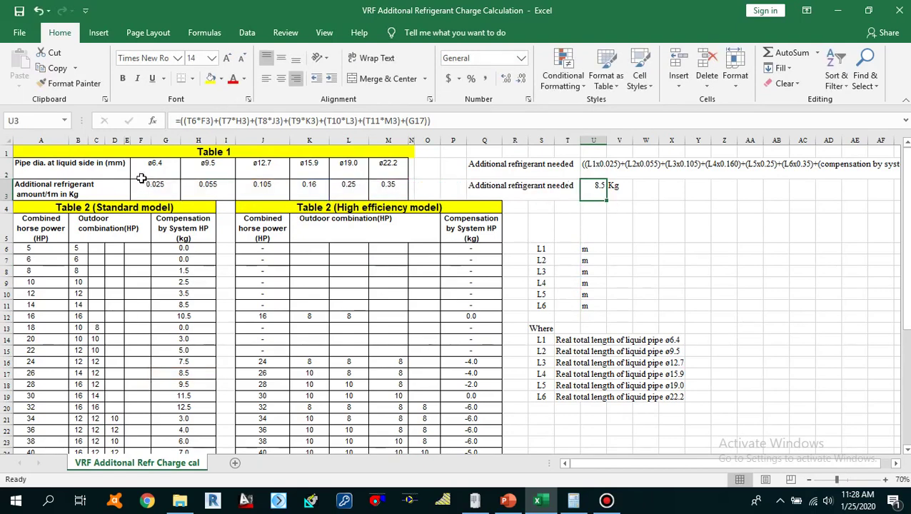
left_click_drag(90, 172, 400, 172)
Go through Table 1's pipe diameters ø6.4, ø9.5, ø12.7, ø15.9, ø19.0 and ø22.2.
scroll(350, 242, "up", 1, "ctrl")
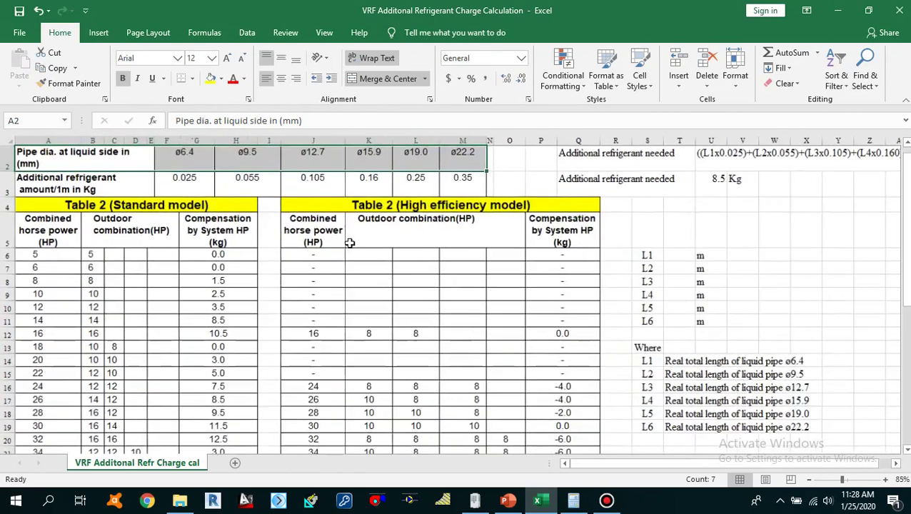
left_click(344, 265)
scroll(344, 265, "up", 1)
left_click(180, 175)
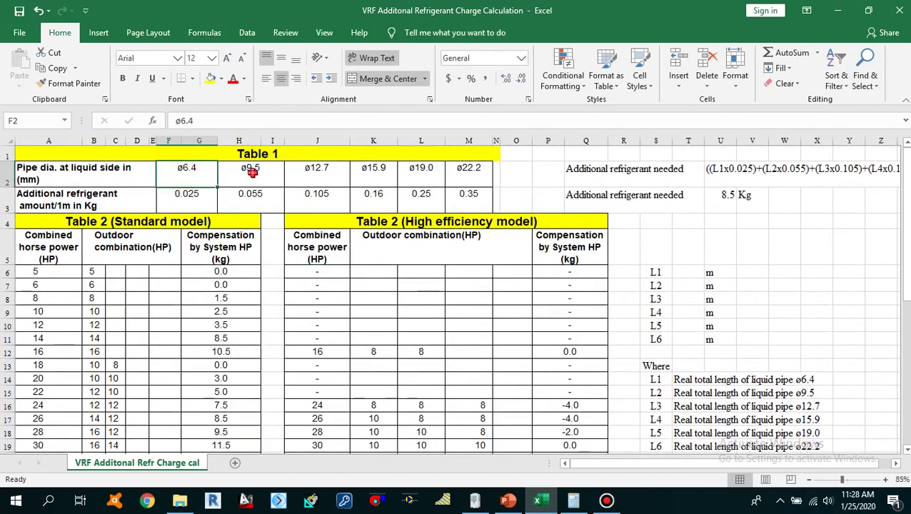
left_click(249, 175)
left_click(332, 170)
left_click(376, 173)
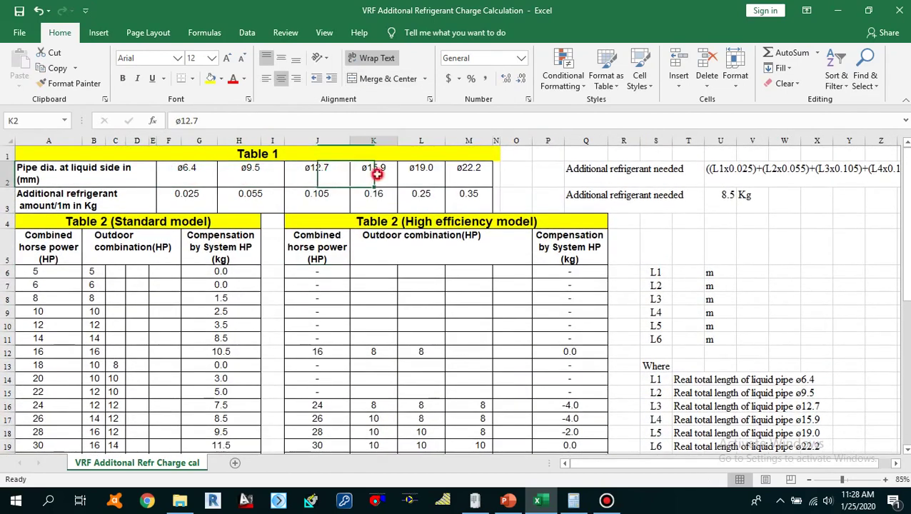
left_click(426, 173)
left_click(471, 169)
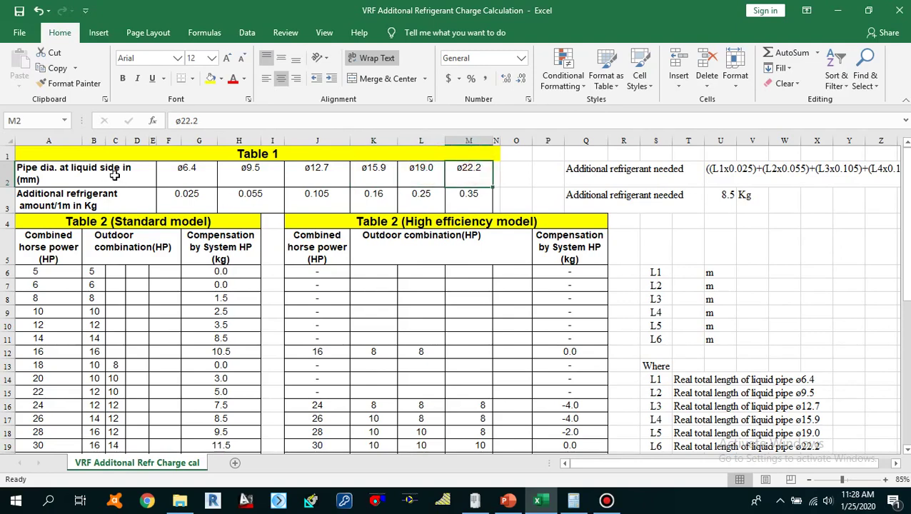
Match per-metre refrigerant amounts to diameters: 0.025 for ø6.4, 0.055 for ø9.5, 0.35 for ø22.2.
left_click(133, 208)
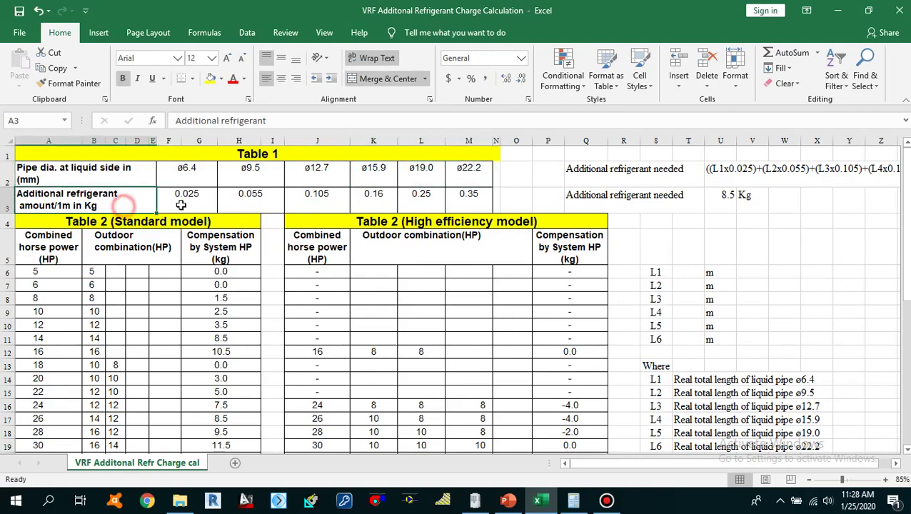
left_click(205, 201)
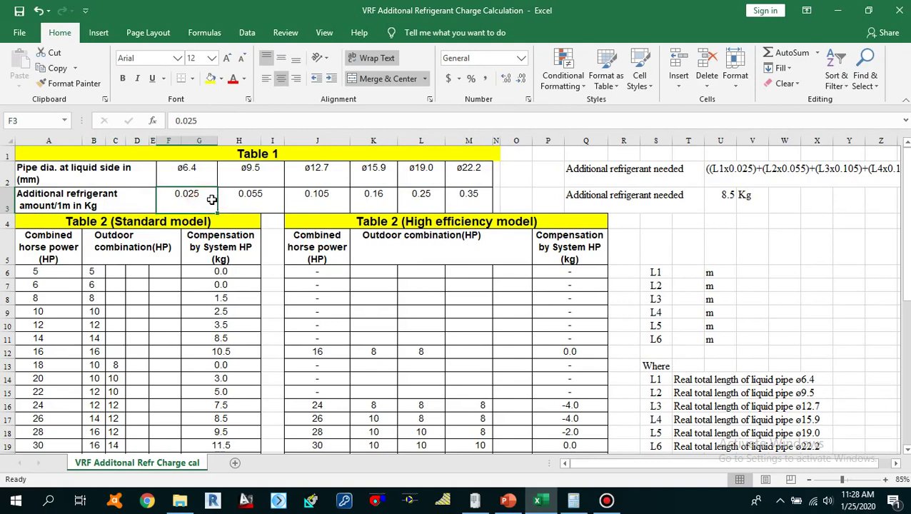
left_click(187, 170)
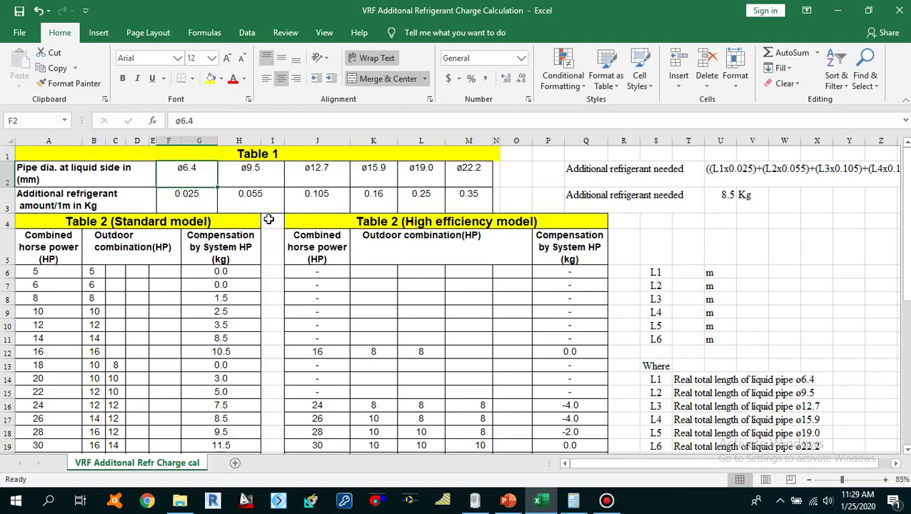
left_click(196, 204)
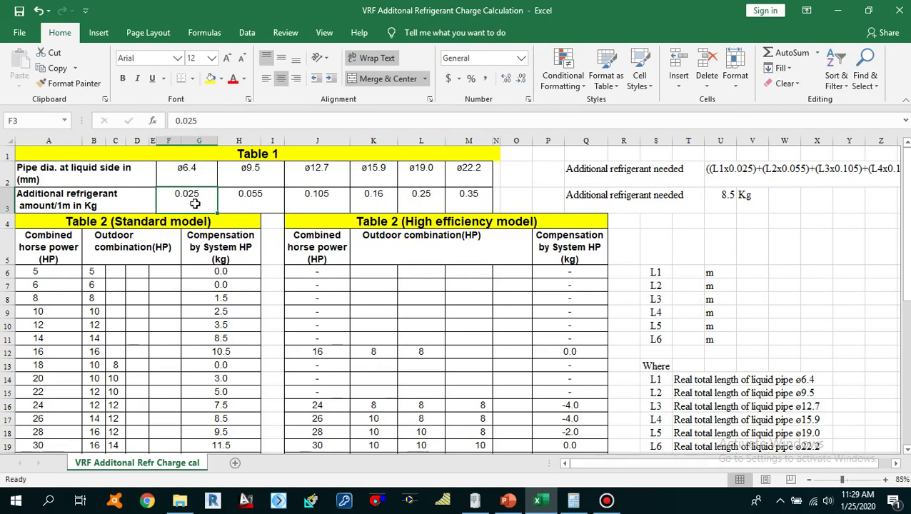
left_click(183, 180)
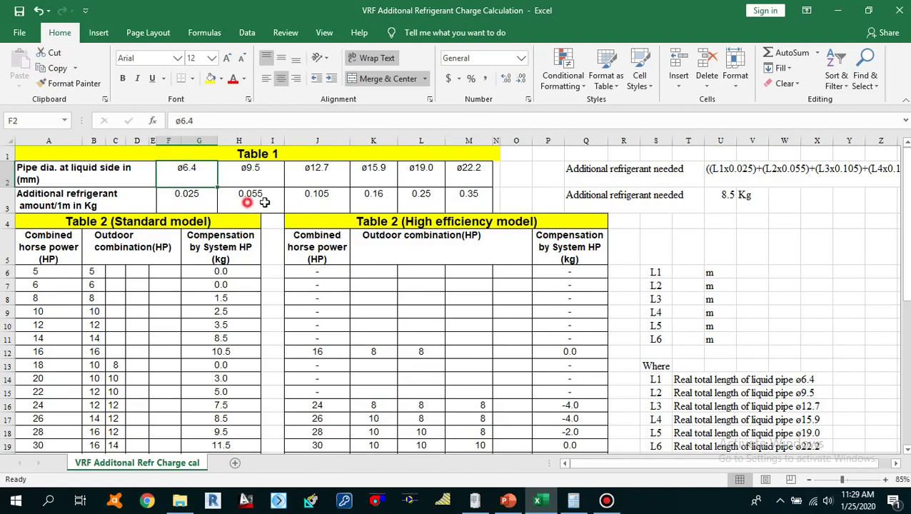
left_click_drag(250, 200, 423, 201)
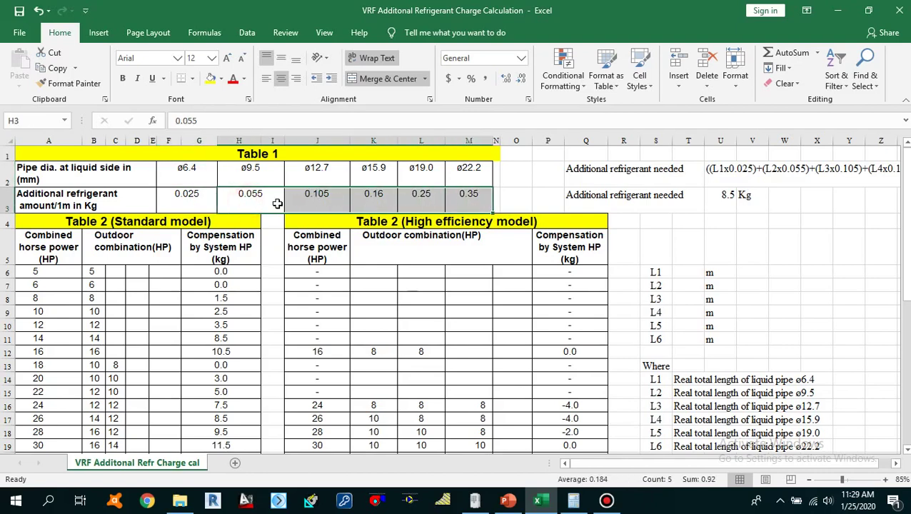
left_click(265, 203)
left_click(143, 206)
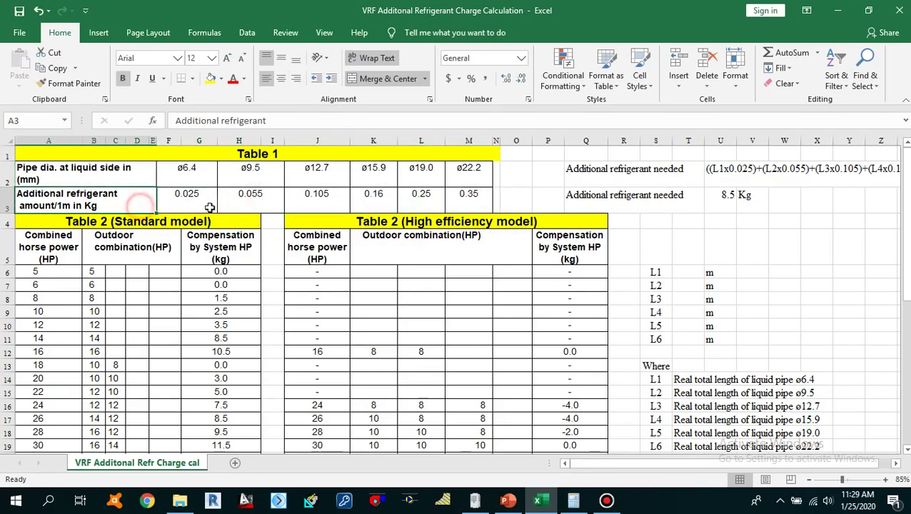
left_click(248, 203)
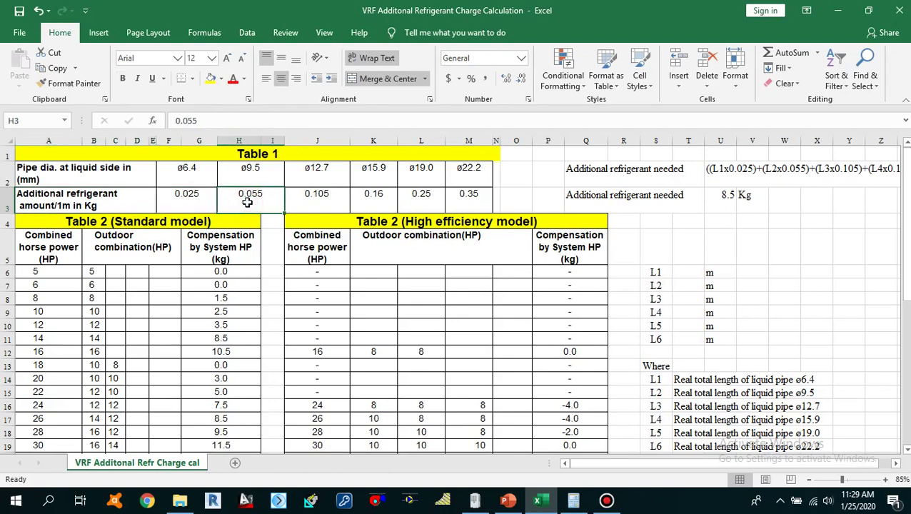
left_click(243, 176)
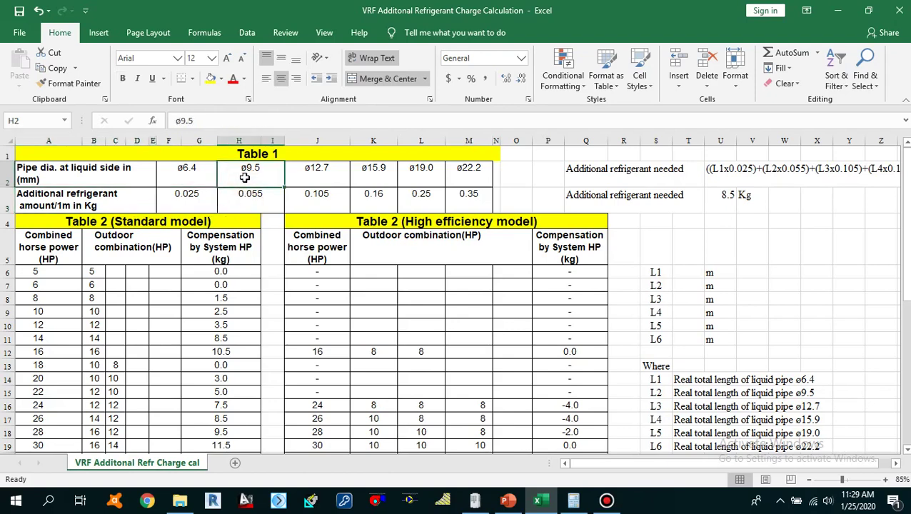
left_click(465, 202)
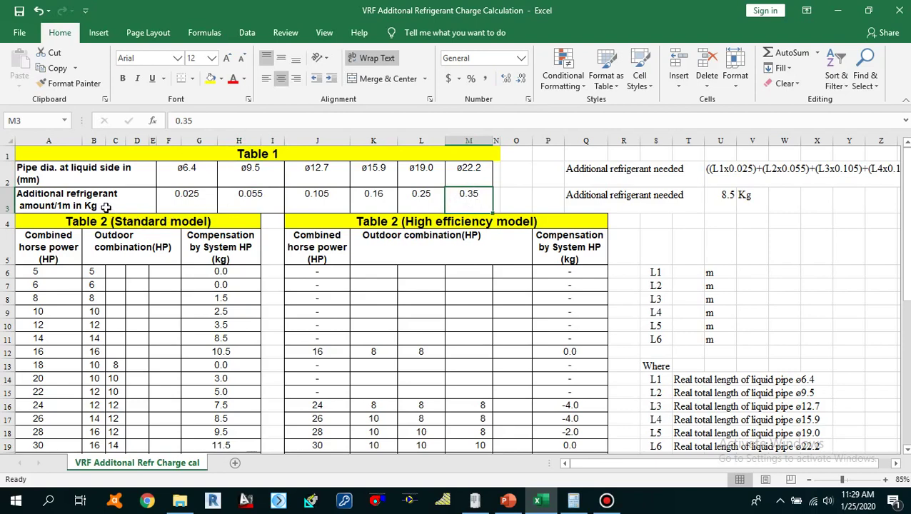
left_click(476, 174)
Open the additional refrigerant formula in U3 for editing.
left_click(510, 284)
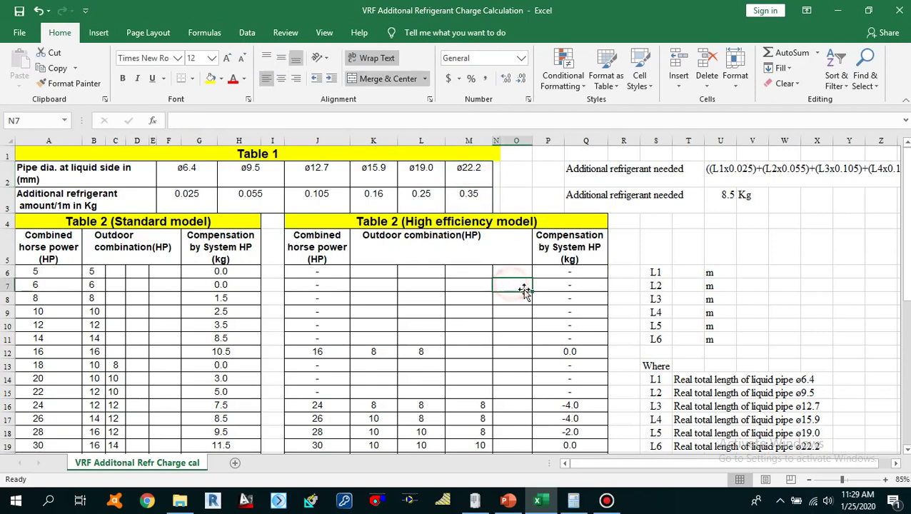
left_click(722, 199)
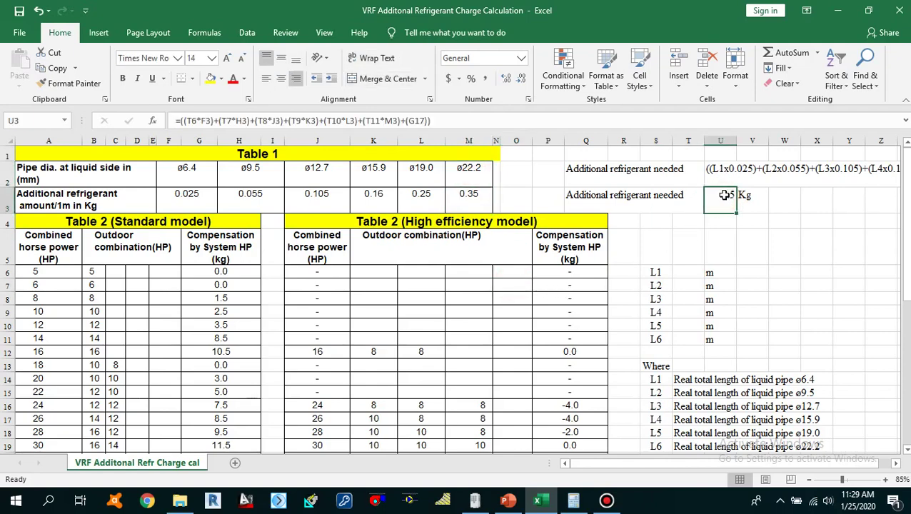
double_click(727, 194)
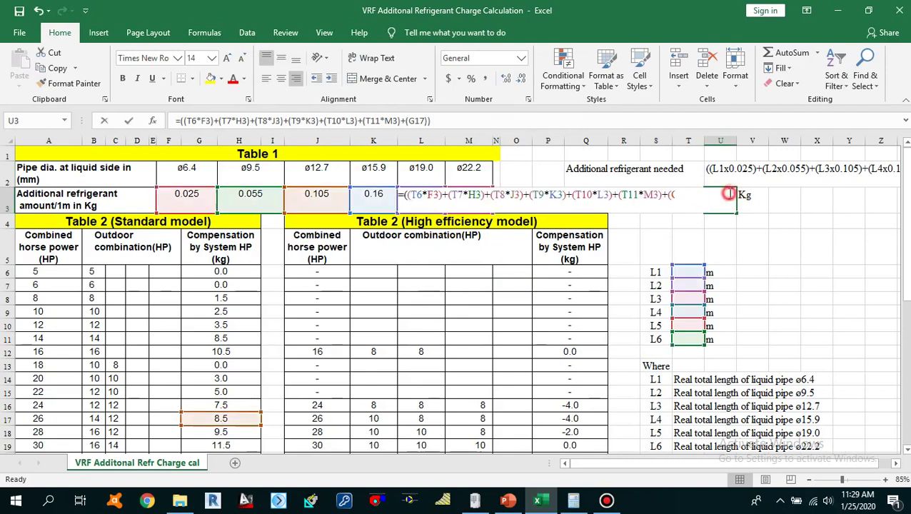
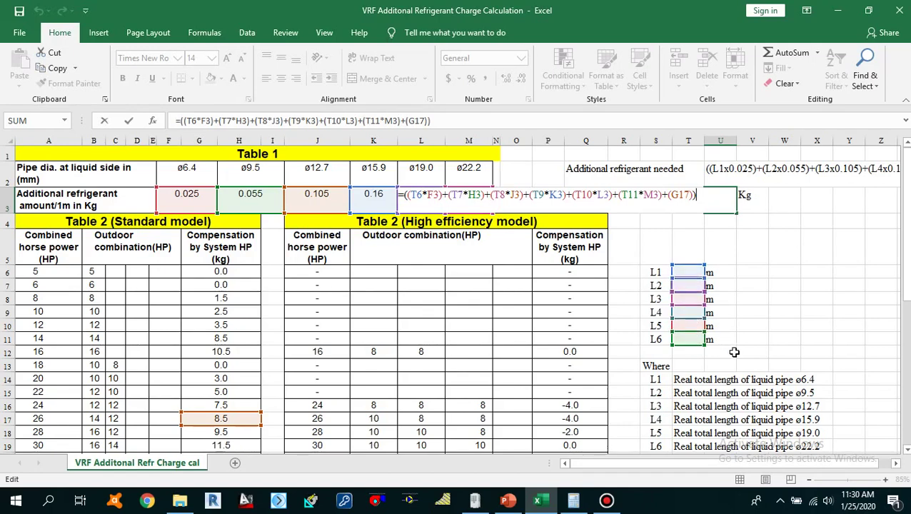
Review the pipe sizes and lengths on the Simple Draw piping diagram, then return to the Excel charge sheet.
scroll(688, 336, "down", 1)
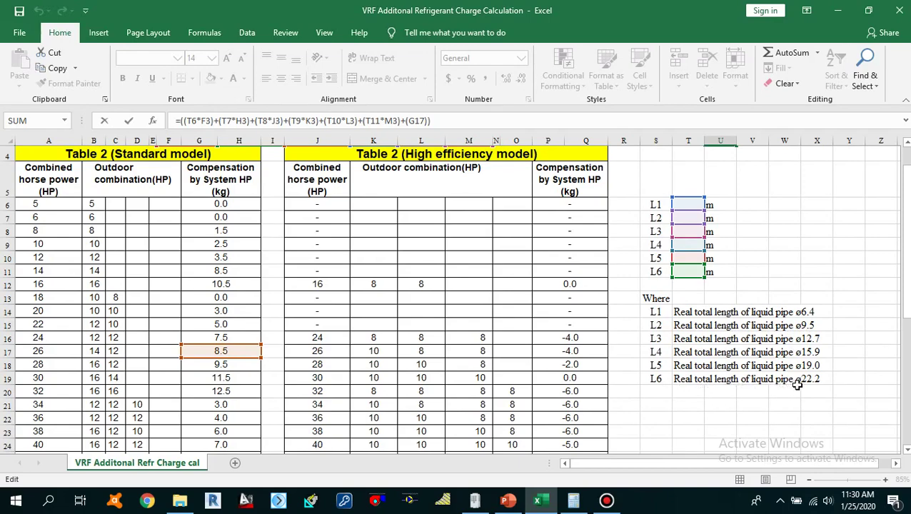
scroll(819, 386, "up", 1)
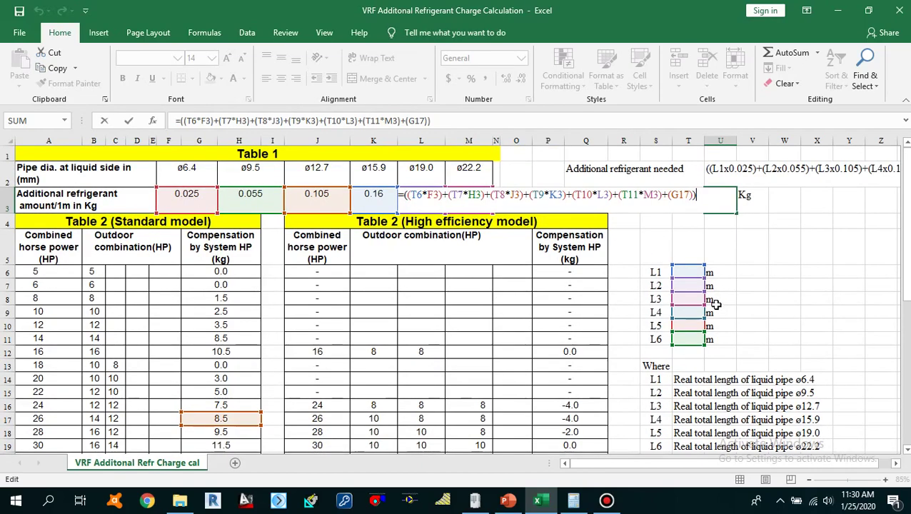
scroll(718, 313, "down", 1)
scroll(719, 314, "down", 1)
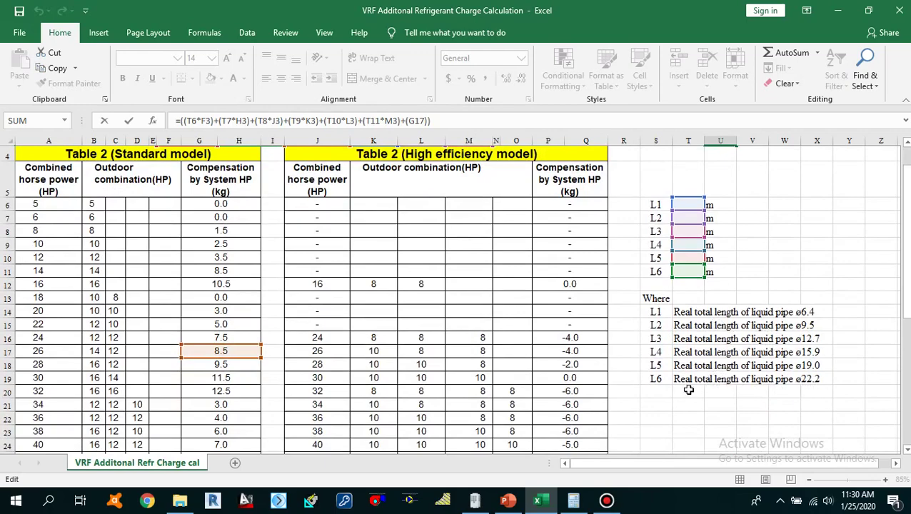
scroll(690, 386, "up", 2)
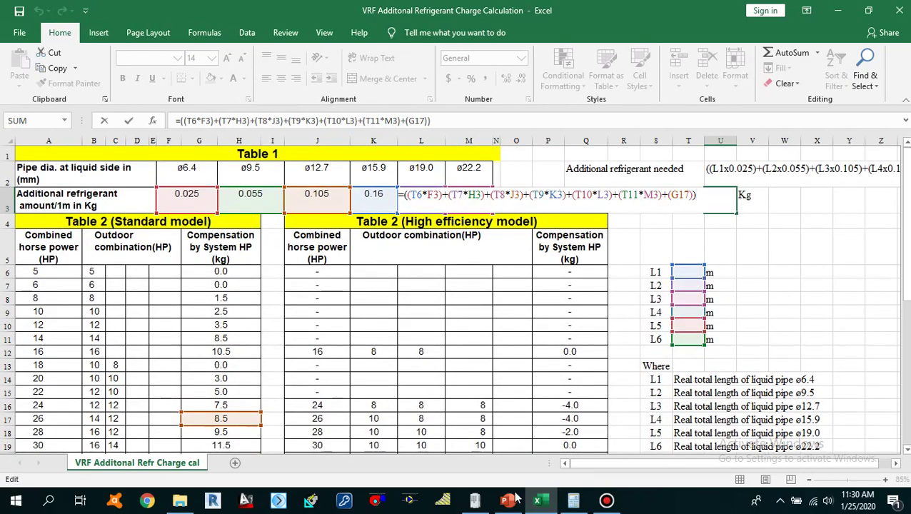
left_click(475, 502)
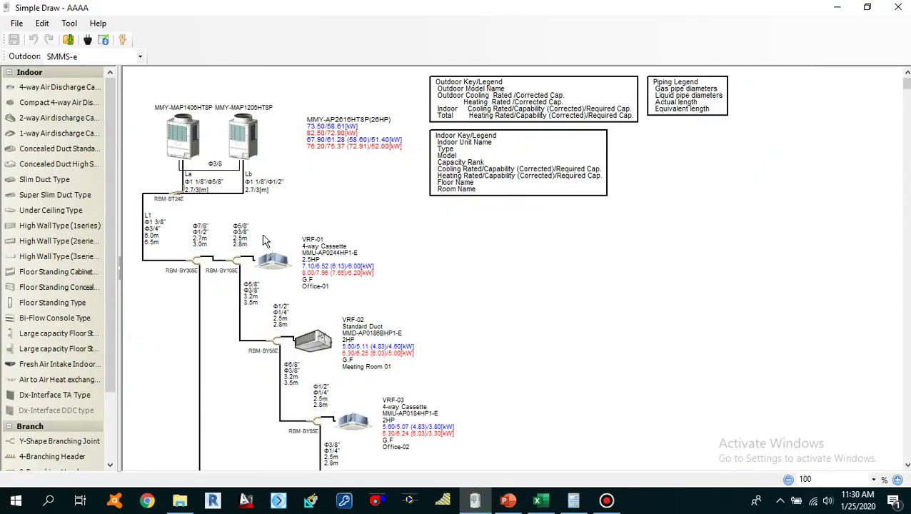
scroll(193, 193, "down", 3)
scroll(260, 295, "down", 2)
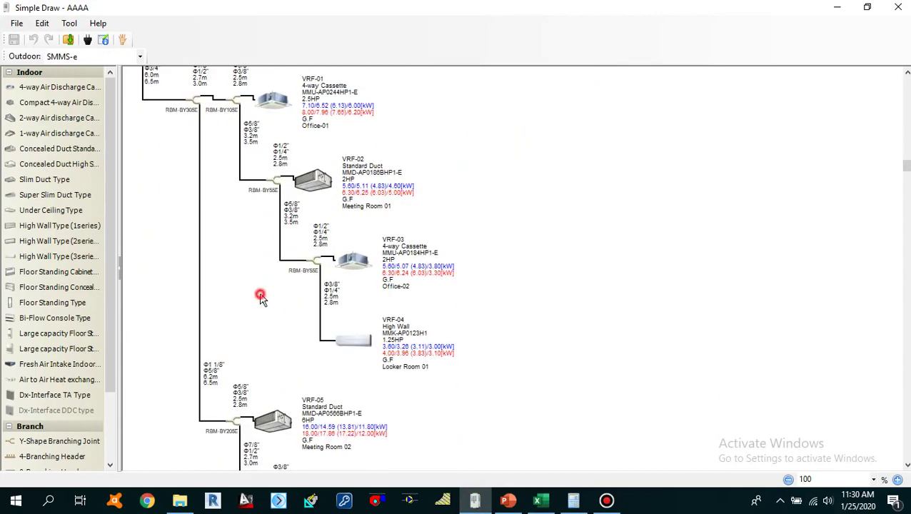
scroll(420, 330, "up", 3)
left_click(547, 503)
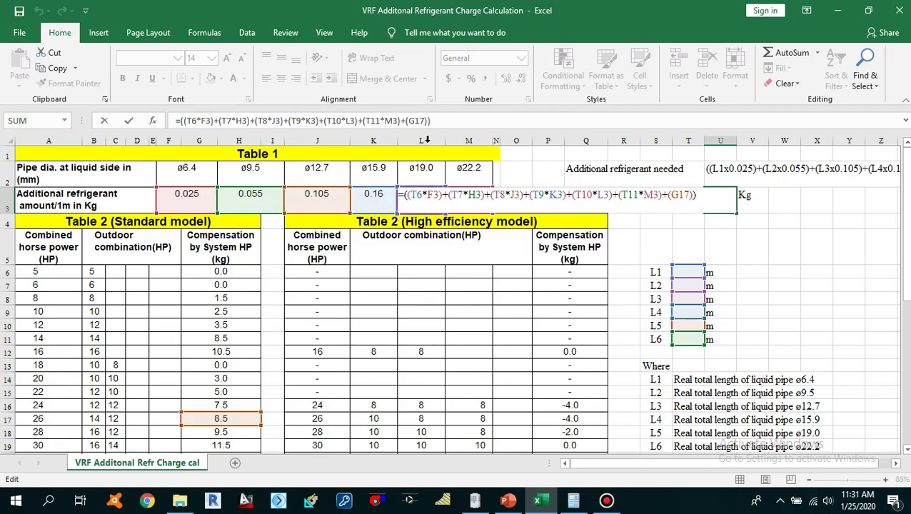
Confirm the additional refrigerant formula in U3, which returns 8.5 Kg.
key("Return")
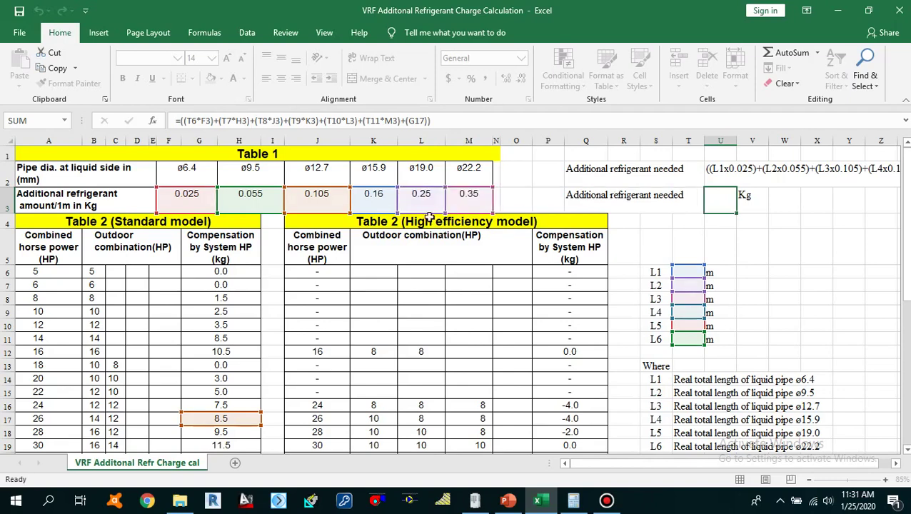
left_click(423, 206)
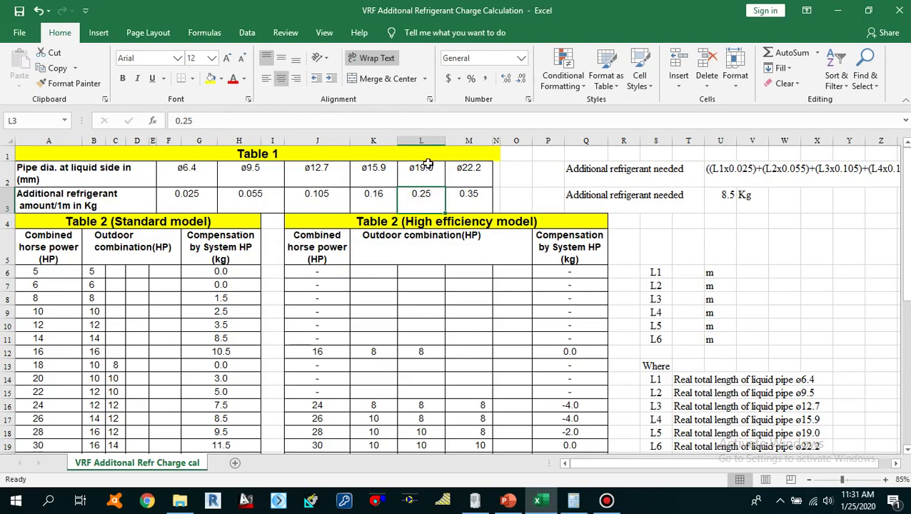
left_click(764, 380)
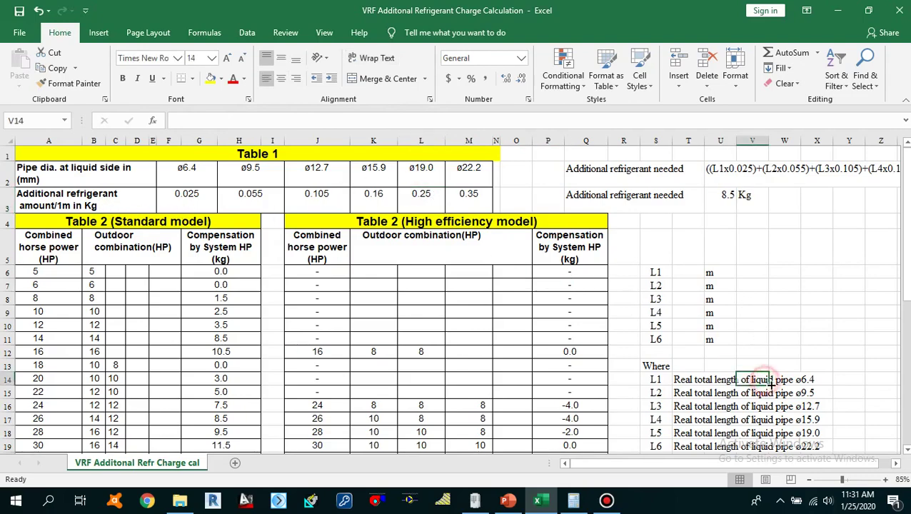
scroll(769, 384, "down", 1)
scroll(751, 346, "up", 1)
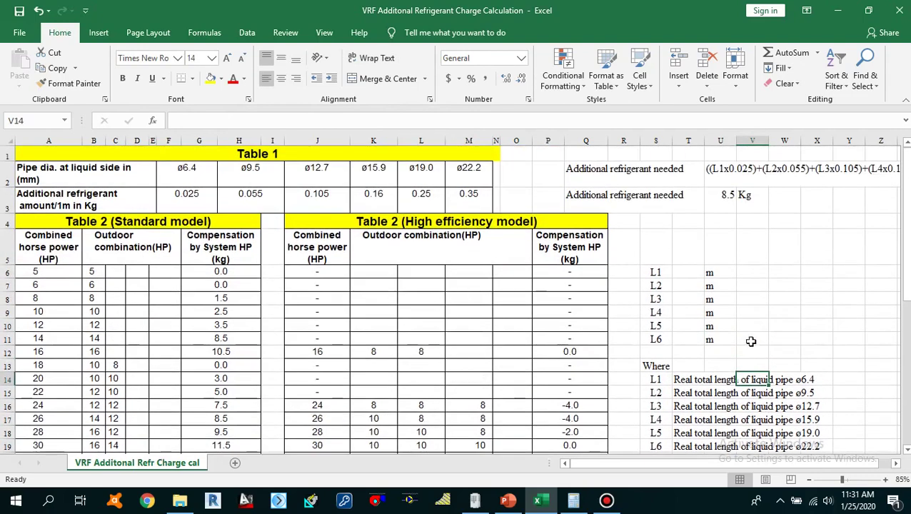
left_click(182, 338)
left_click(725, 193)
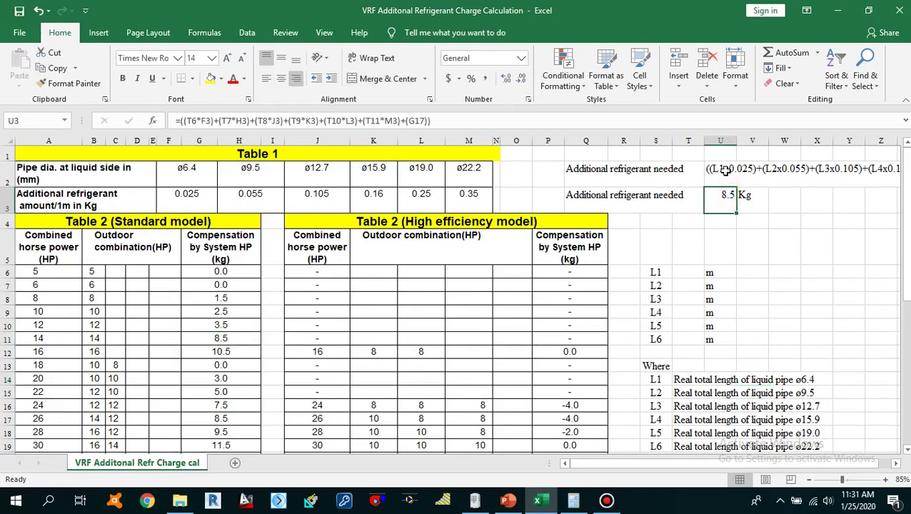
Check the U3 formula against the written formula text in row 2, leaving it unchanged.
left_click(724, 172)
double_click(722, 194)
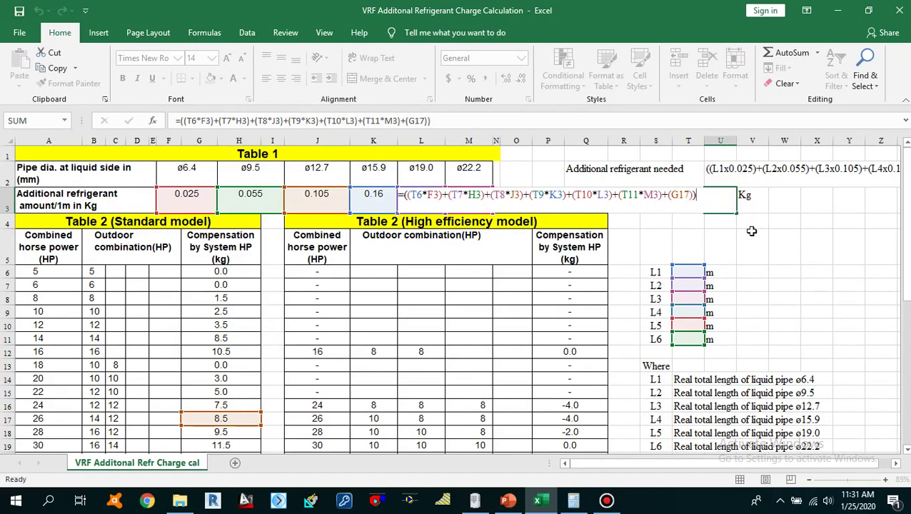
key("Escape")
left_click_drag(715, 465, 764, 465)
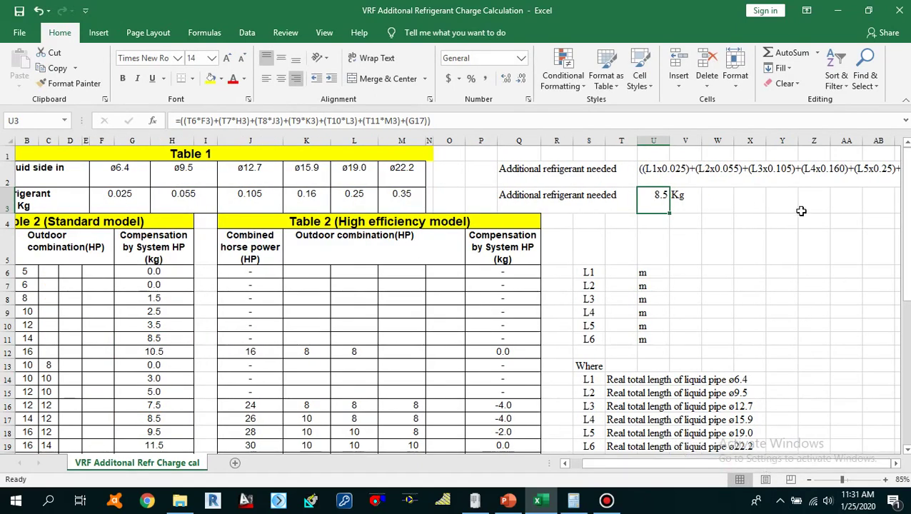
left_click(740, 172)
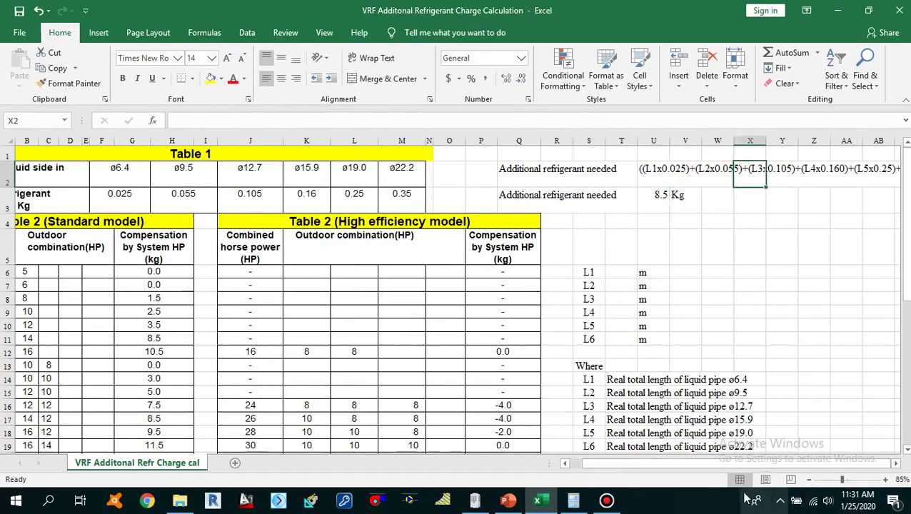
left_click(896, 464)
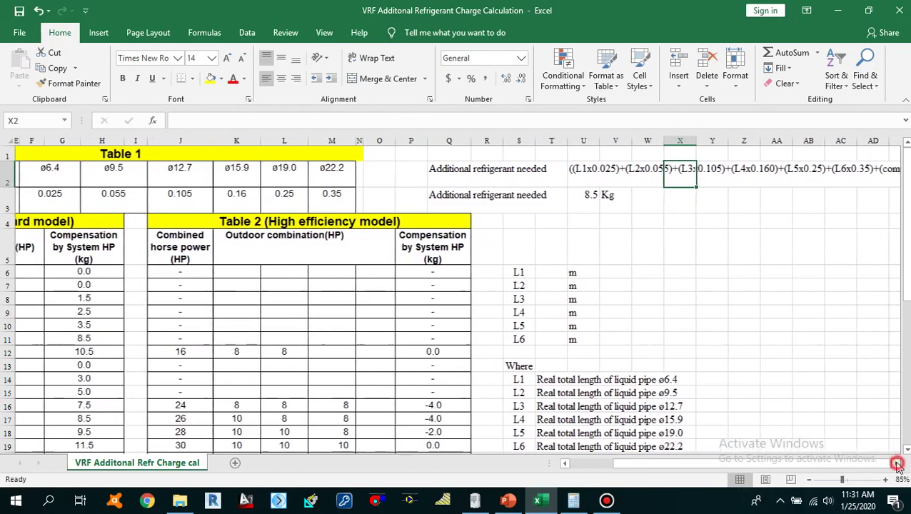
left_click(704, 173)
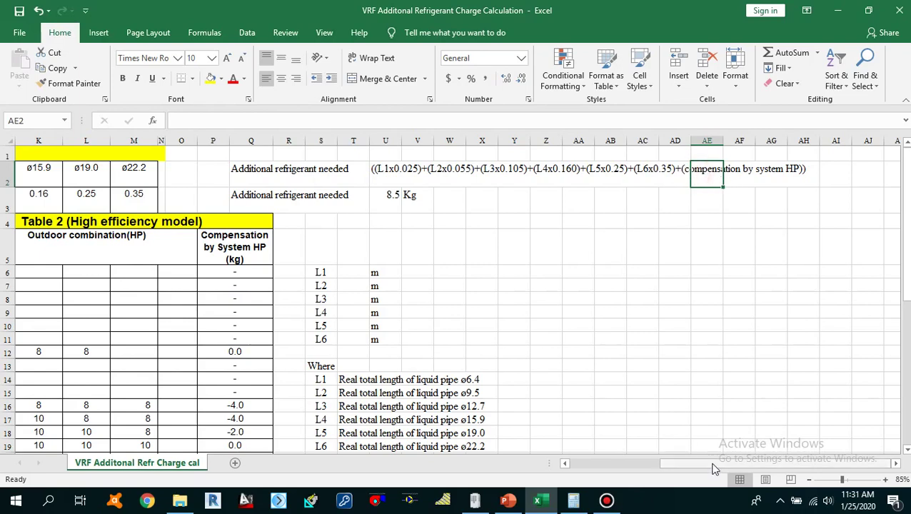
scroll(704, 463, "left", 5)
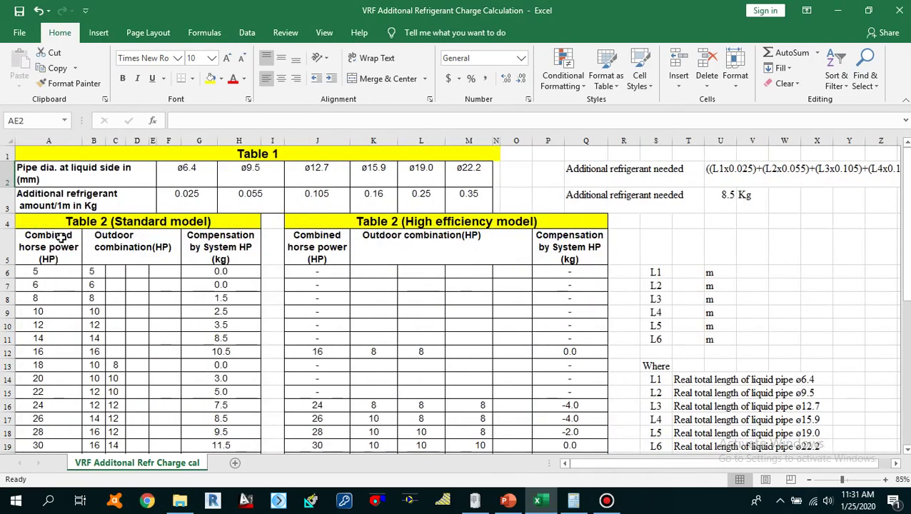
Look over the 12, 18 and 24 HP entries in the Standard model outdoor combinations table.
left_click_drag(113, 235, 185, 432)
left_click(181, 337)
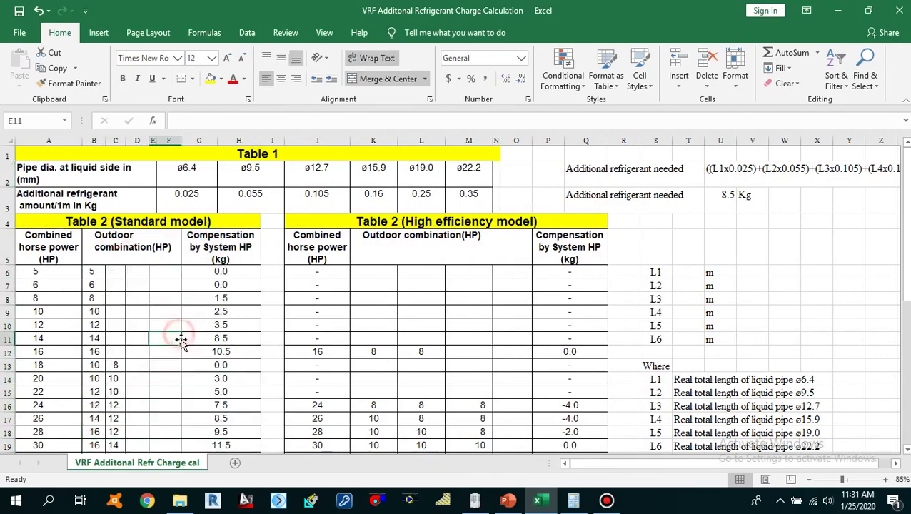
left_click(57, 320)
scroll(82, 336, "down", 1)
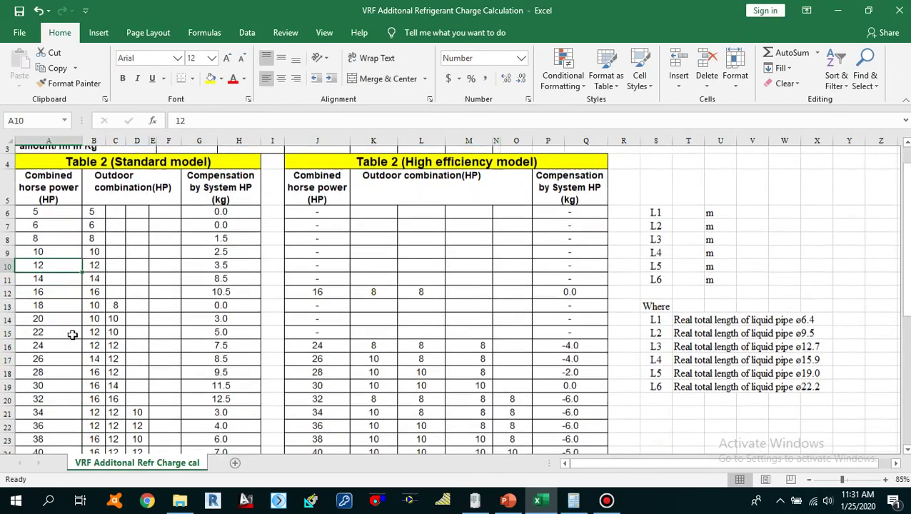
left_click(68, 293)
left_click(48, 338)
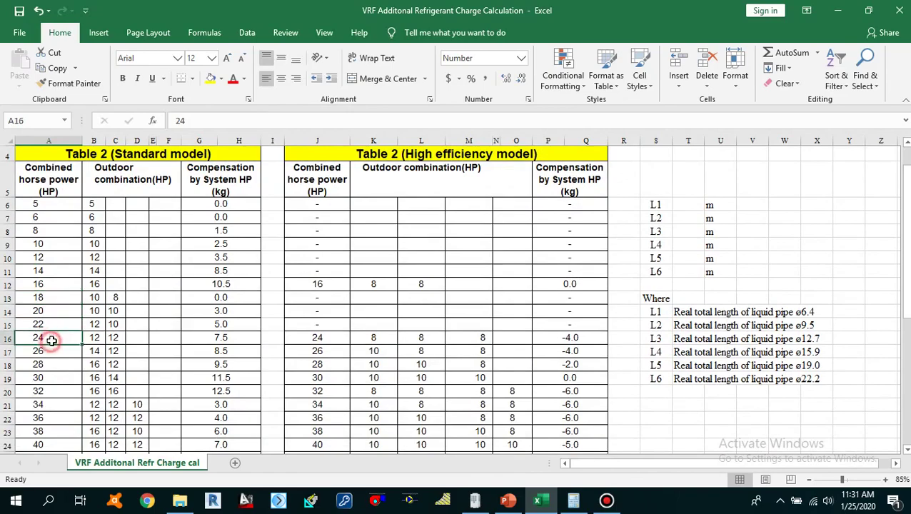
scroll(273, 301, "up", 1)
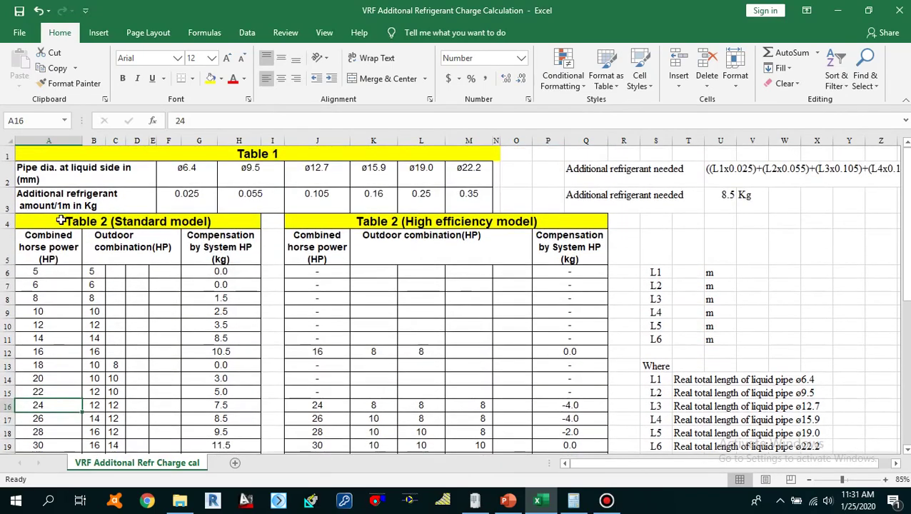
left_click_drag(63, 196, 198, 437)
left_click(350, 301)
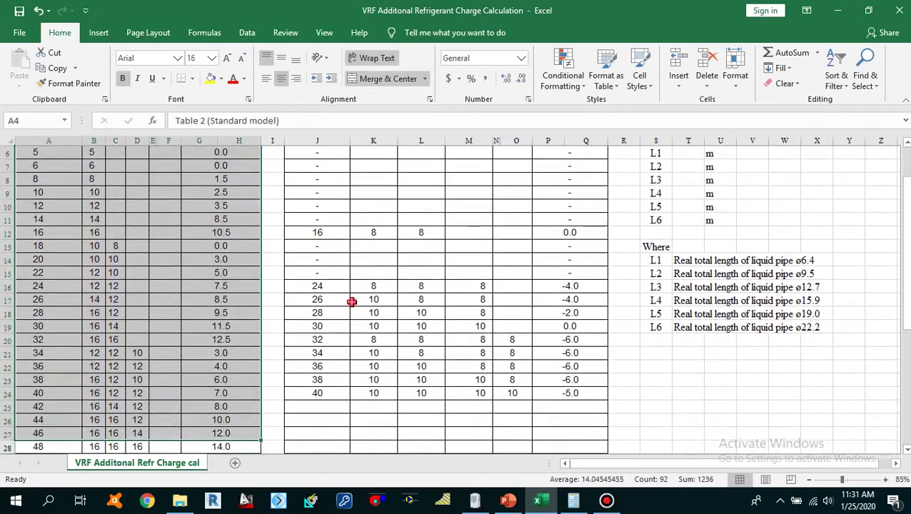
Look over the High efficiency table's 14, 16, 18 and 22 HP entries.
scroll(343, 285, "up", 3)
left_click_drag(317, 247, 500, 379)
left_click(500, 379)
scroll(372, 360, "up", 2)
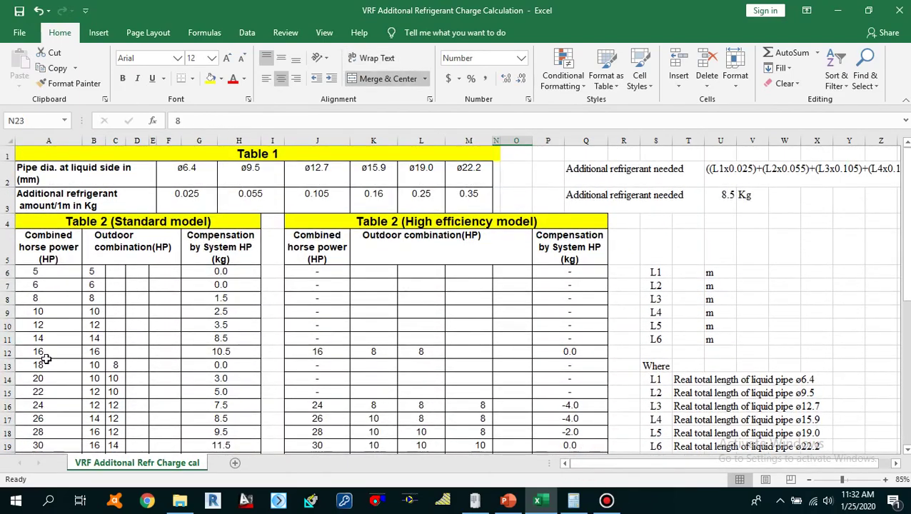
left_click_drag(40, 352, 56, 364)
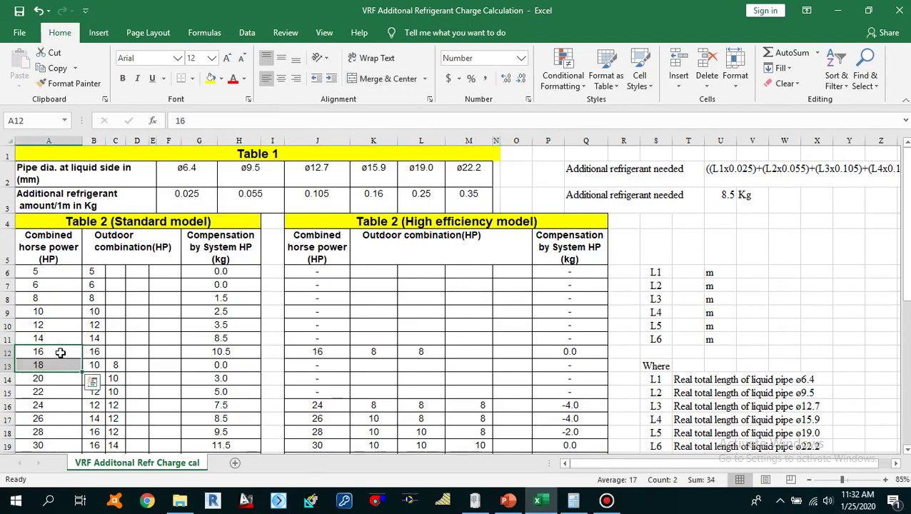
left_click(53, 395)
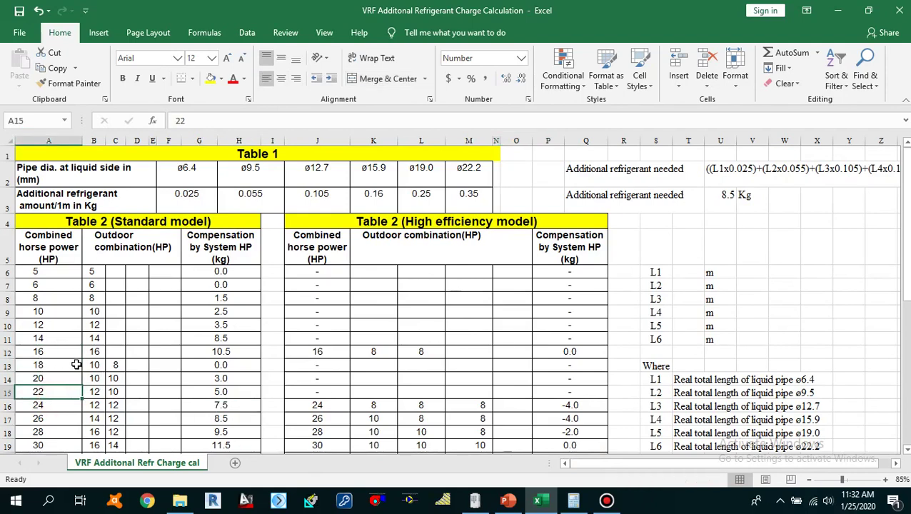
left_click(51, 336)
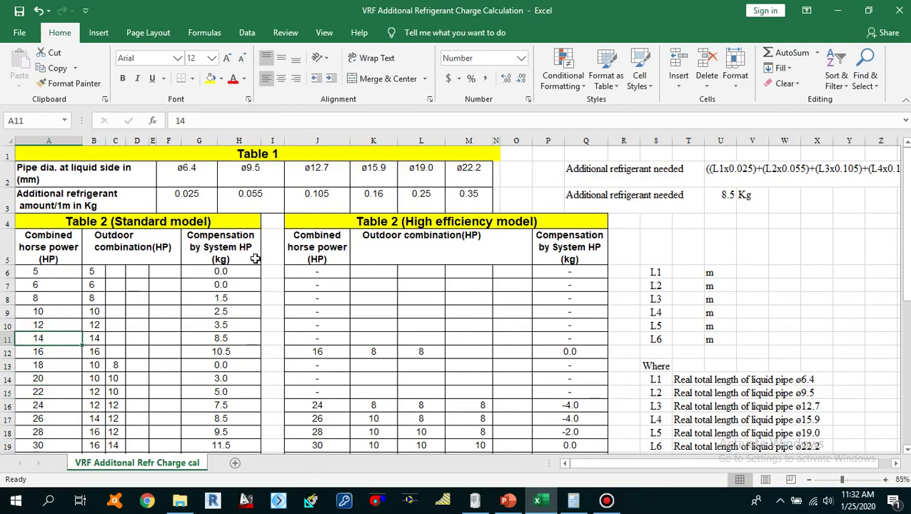
Check the 8.5 compensation in G11 and the high-efficiency compensation in P11, then bring up Simple Draw.
left_click(231, 338)
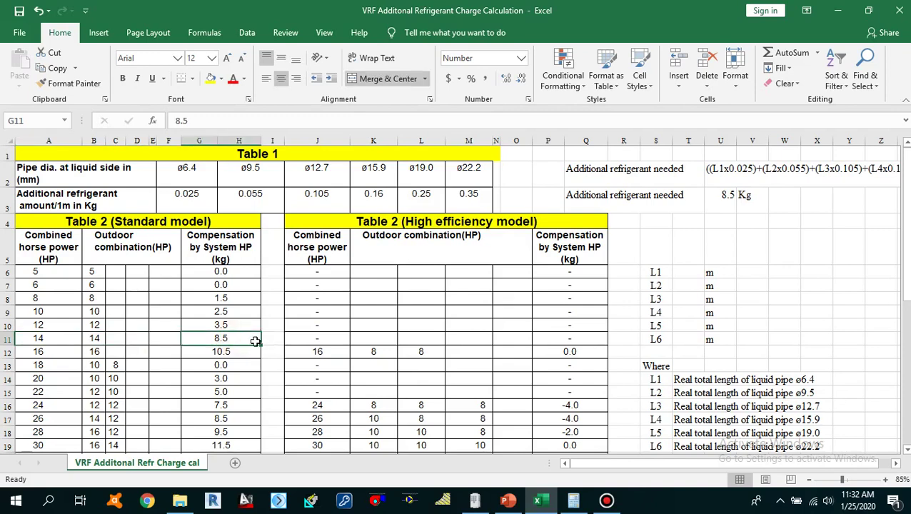
left_click(755, 170)
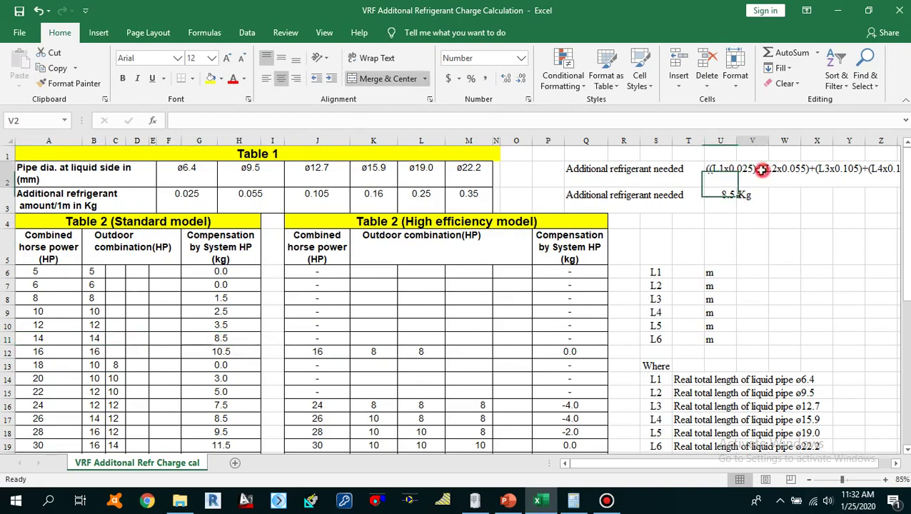
scroll(770, 379, "down", 1)
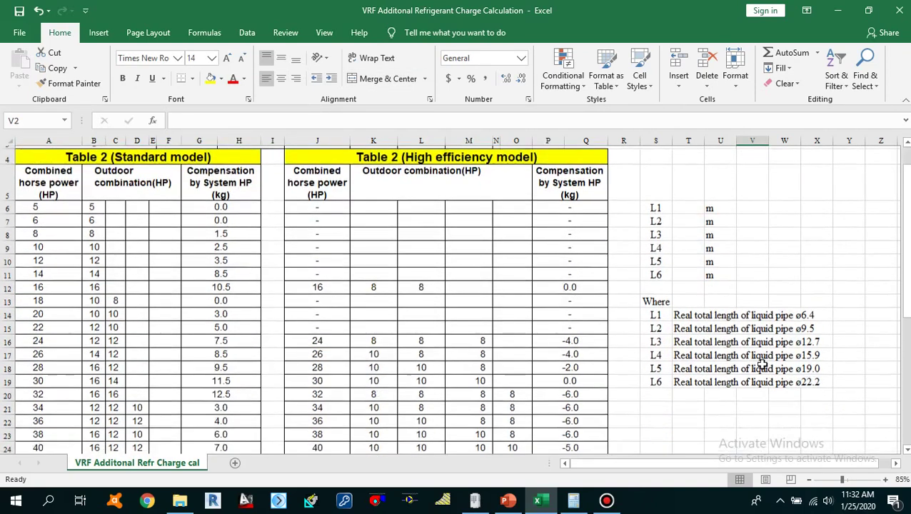
left_click(590, 277)
scroll(542, 407, "up", 1)
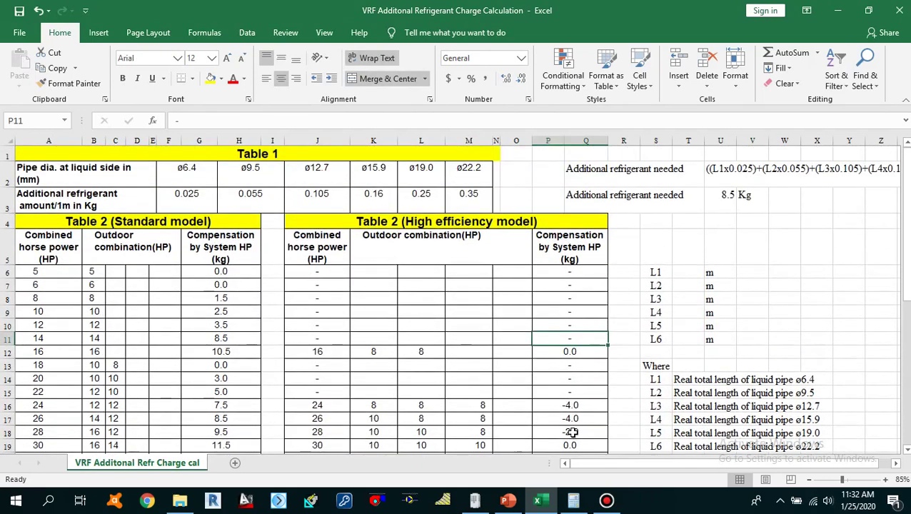
left_click(475, 500)
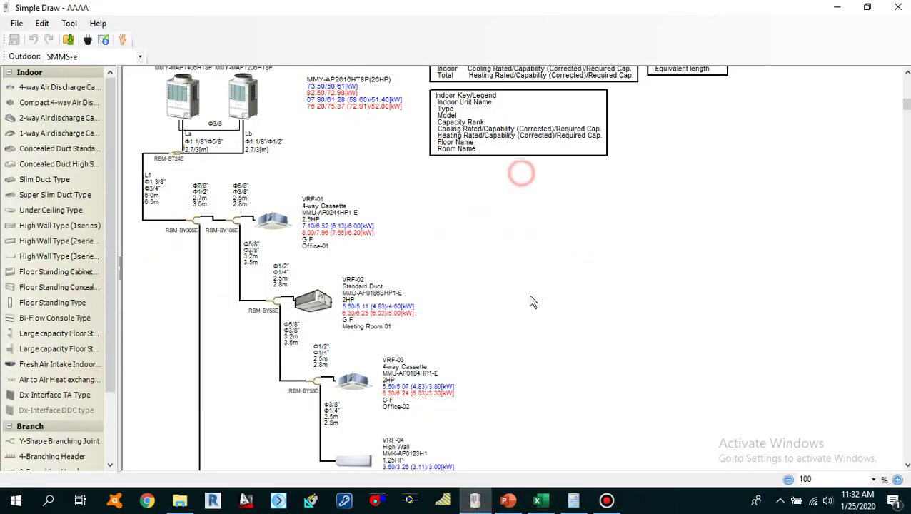
Bring the File Explorer window showing the VRF folder to the front.
scroll(438, 328, "up", 1)
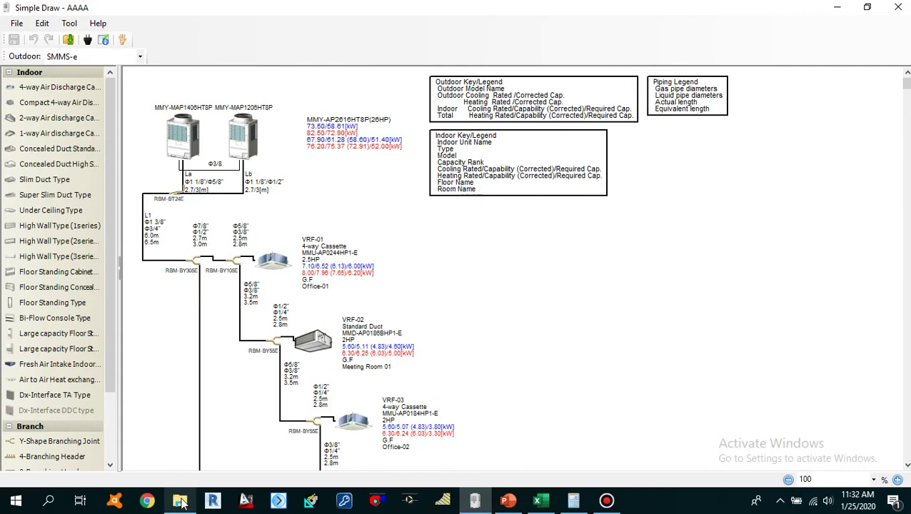
mouse_move(182, 505)
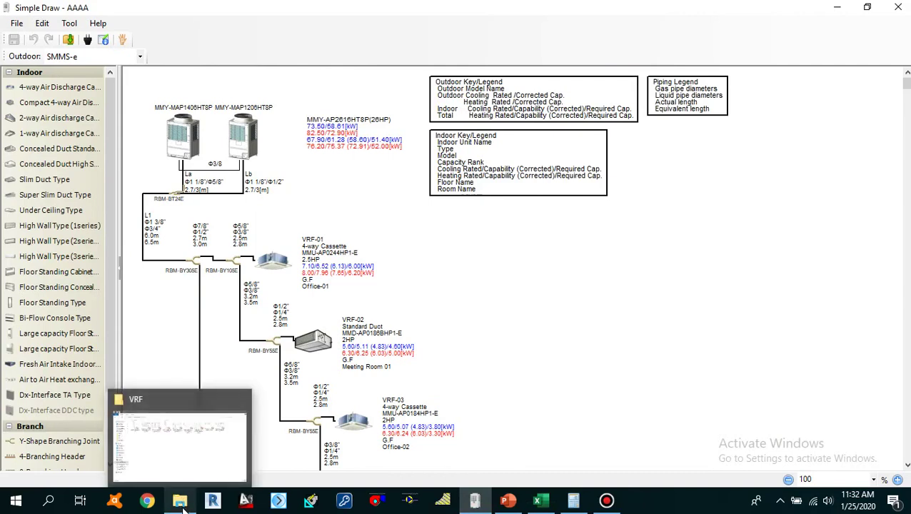
left_click(181, 505)
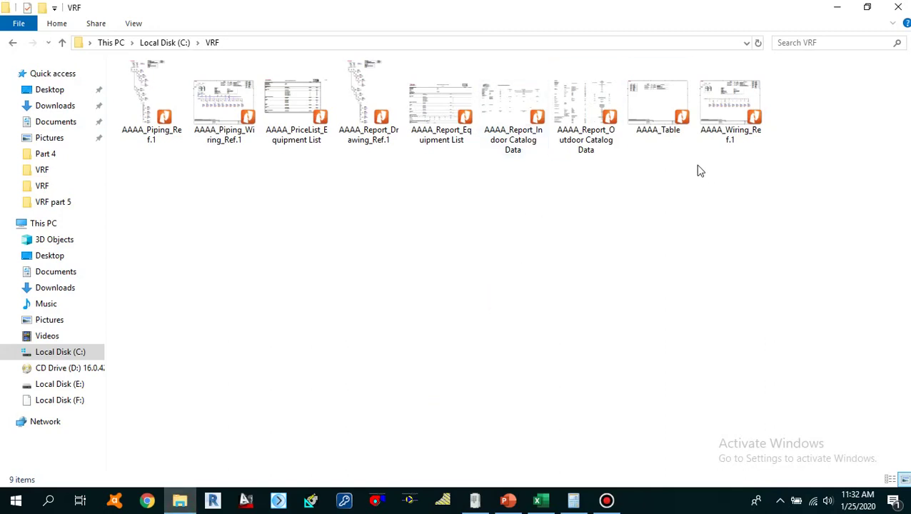
Select the 938 KB AAAA_Table file and open it in Nitro Pro.
left_click(638, 118)
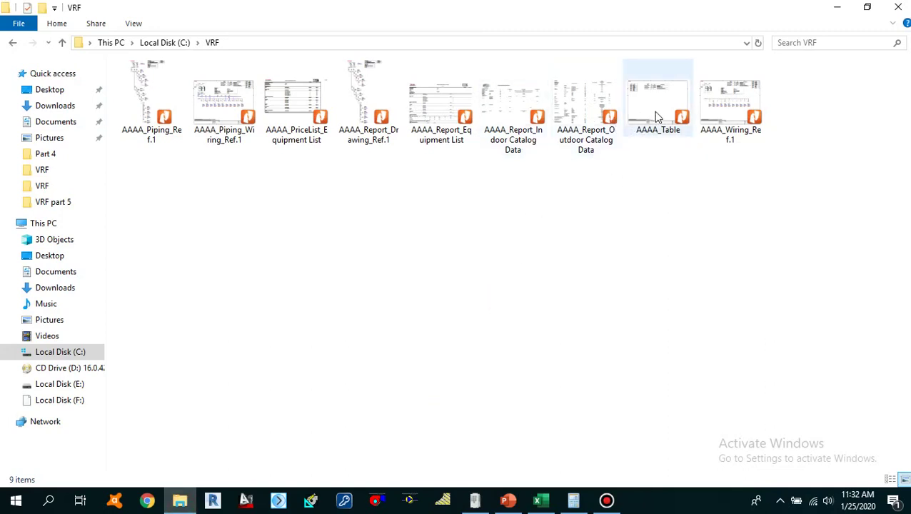
left_click(653, 116)
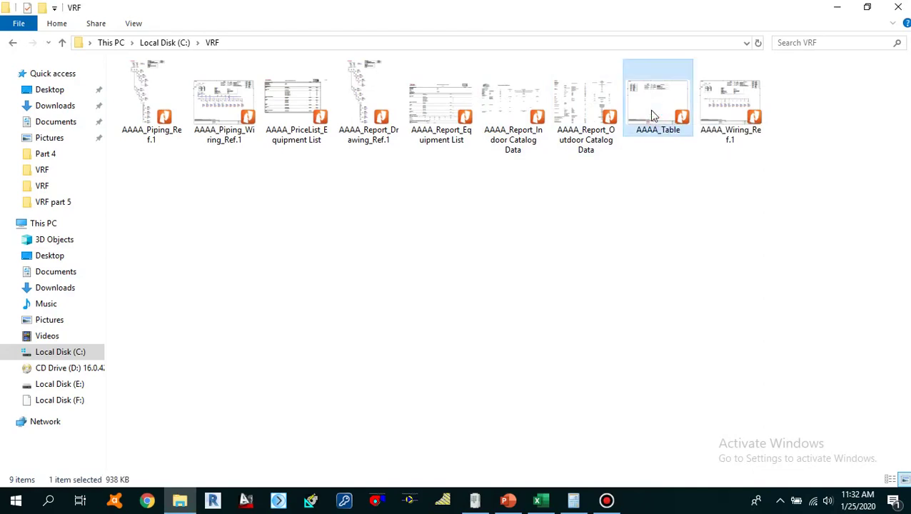
key("Return")
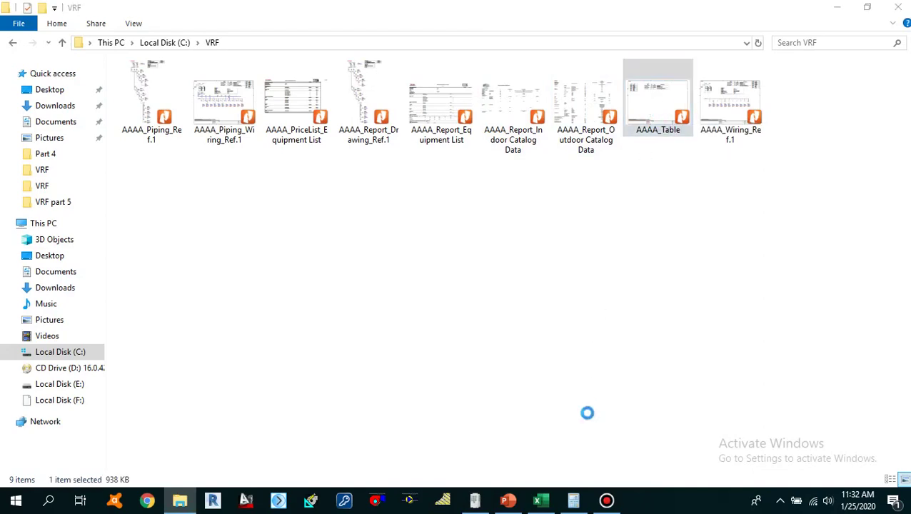
Pan the AAAA_Table report to the summary table showing 14.7632 kg additional refrigerant.
left_click_drag(428, 267, 366, 144)
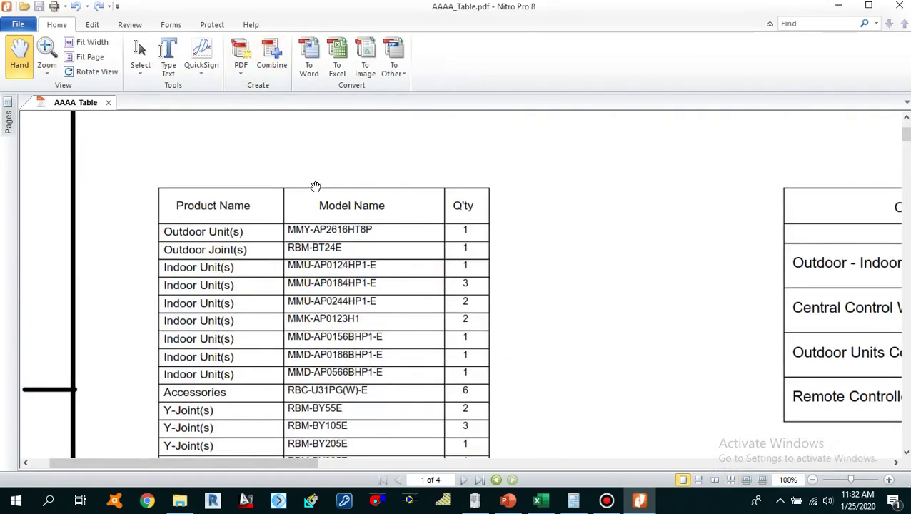
scroll(325, 187, "down", 3)
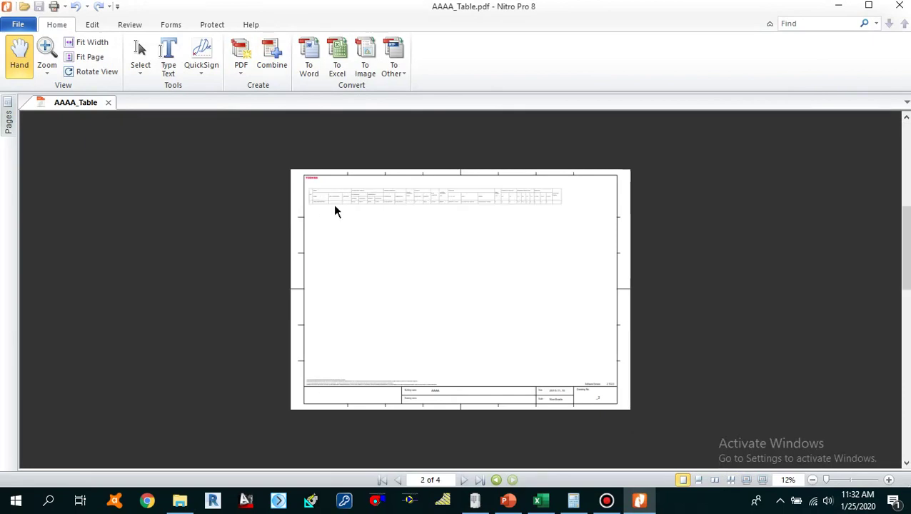
scroll(451, 225, "up", 5)
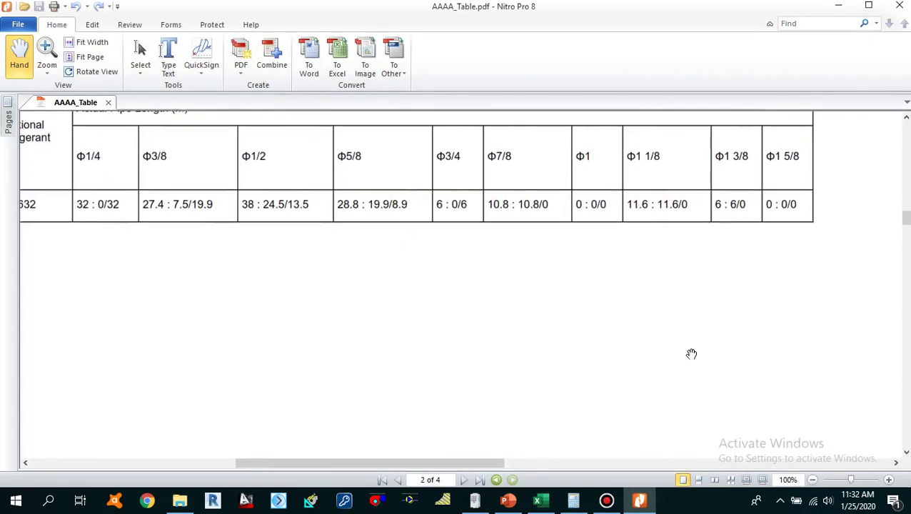
left_click_drag(384, 240, 574, 265)
scroll(468, 295, "down", 1)
left_click_drag(447, 271, 540, 272)
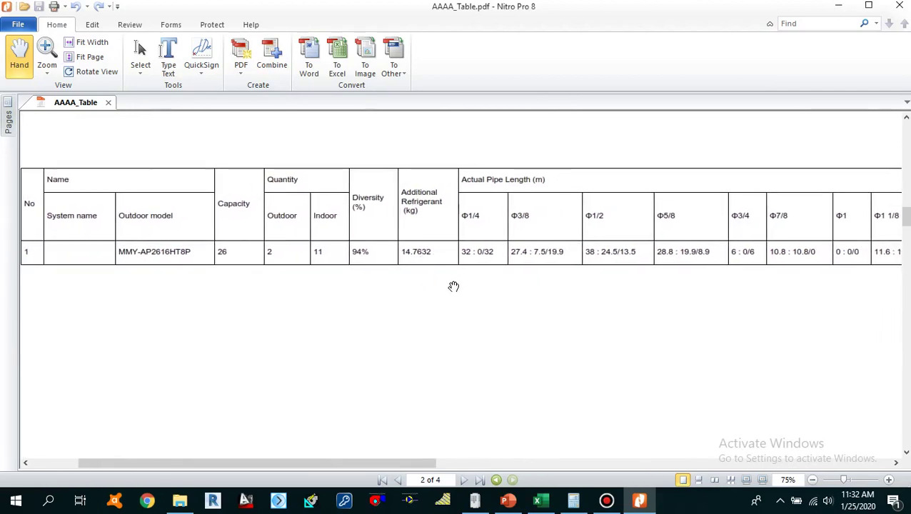
left_click_drag(486, 295, 452, 295)
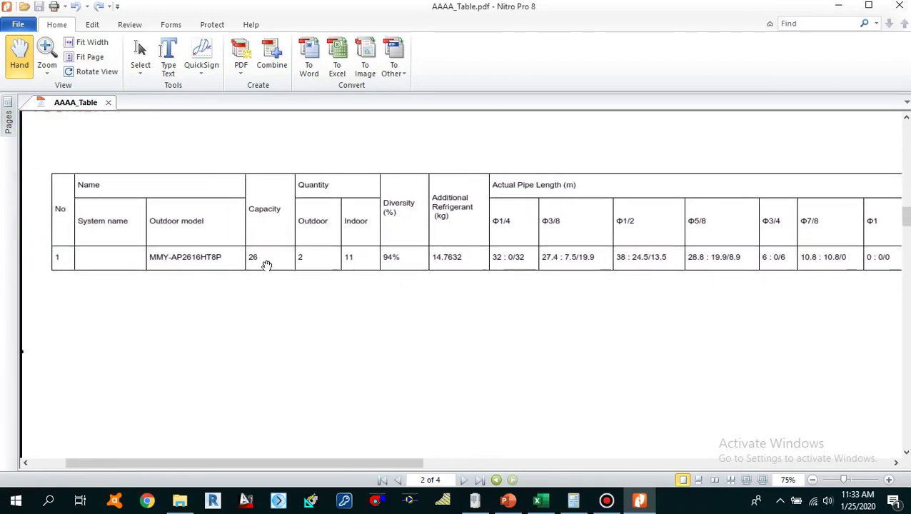
Move between Simple Draw, PowerPoint and the PDF report, finishing on the Simple Draw diagram.
left_click(475, 500)
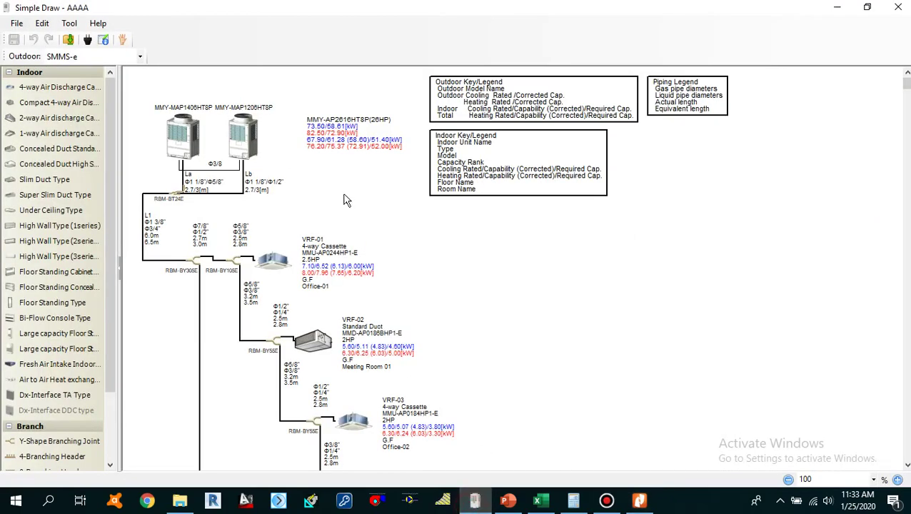
left_click(507, 500)
left_click(639, 500)
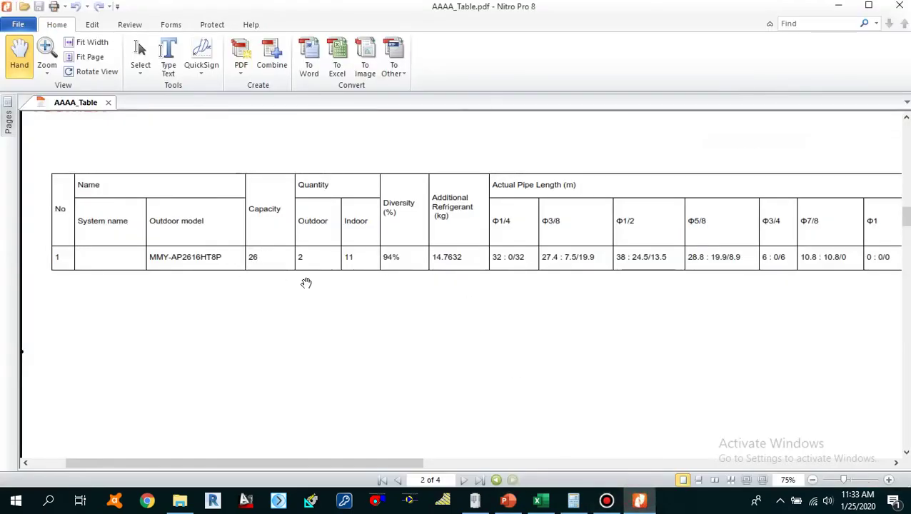
left_click_drag(326, 289, 255, 286)
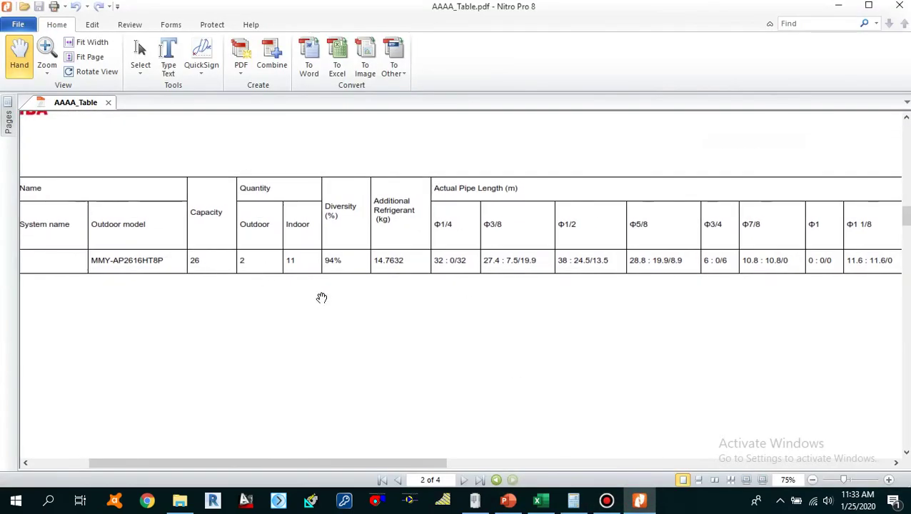
left_click(475, 500)
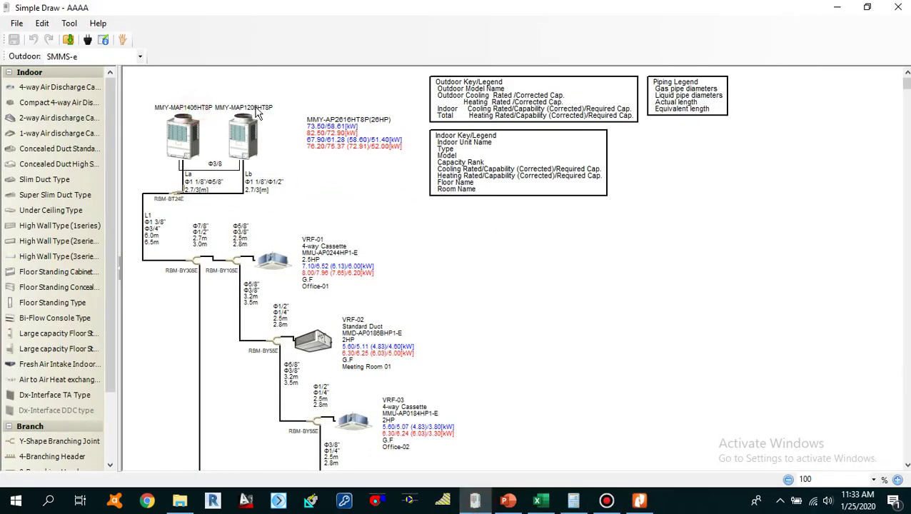
Shift the AAAA_Table report to show more pipe-length columns, then select the 8.5 Kg result in Excel.
left_click(411, 254)
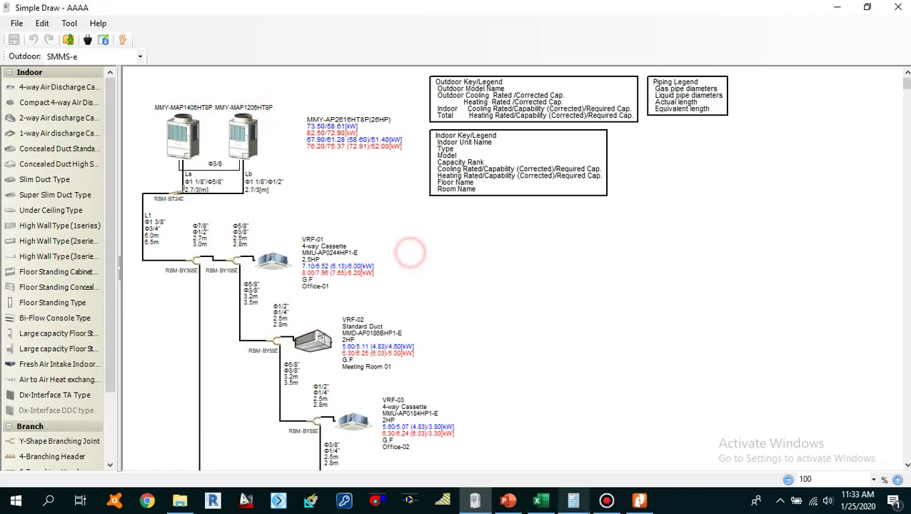
left_click(639, 502)
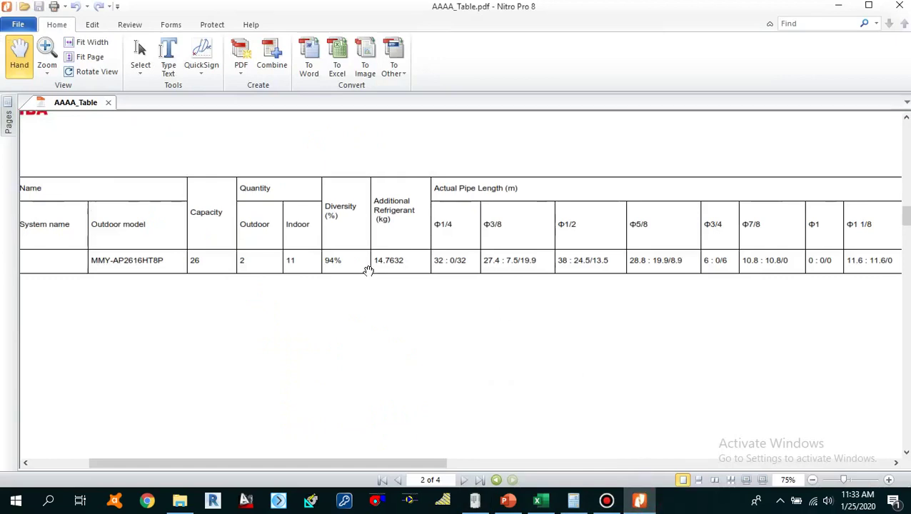
left_click_drag(395, 300, 312, 303)
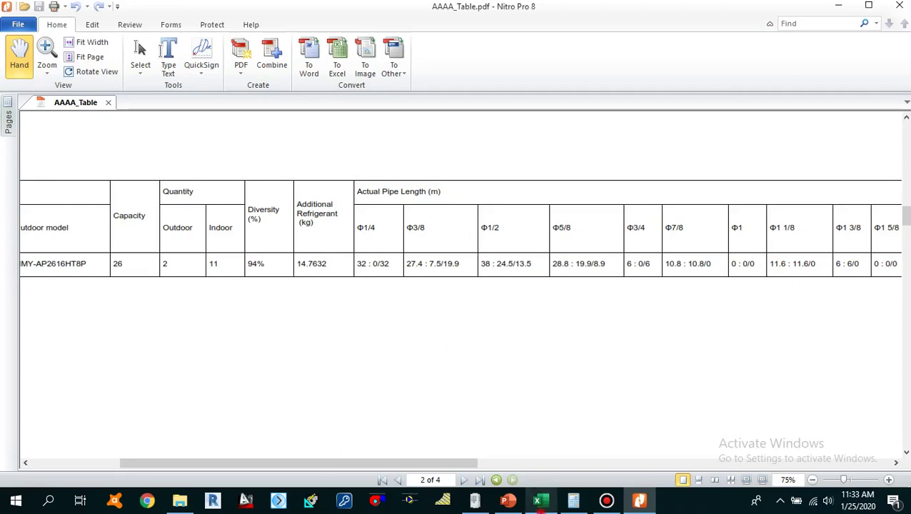
left_click(537, 502)
left_click(728, 196)
Check the ø19.0 and 0.35 factor cells, then pan the PDF table and highlight the 0/32 lengths in Φ1/4.
left_click(422, 169)
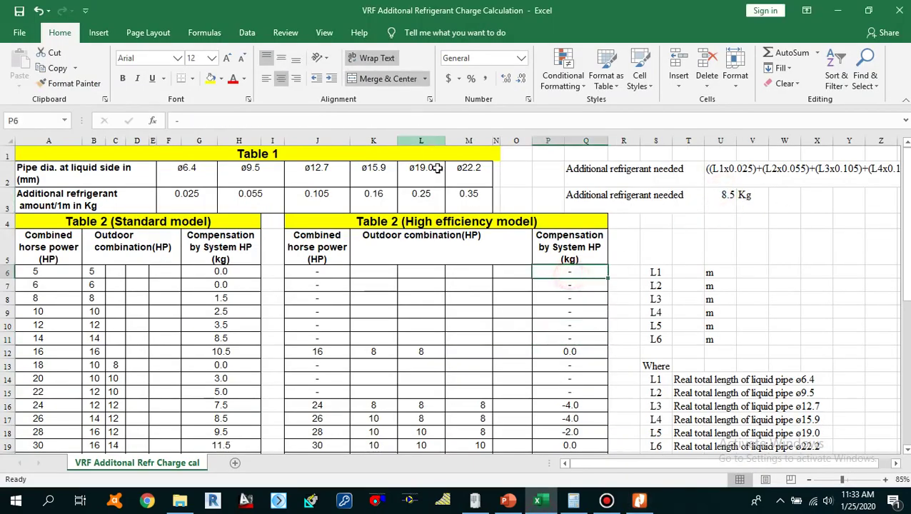
left_click(468, 200)
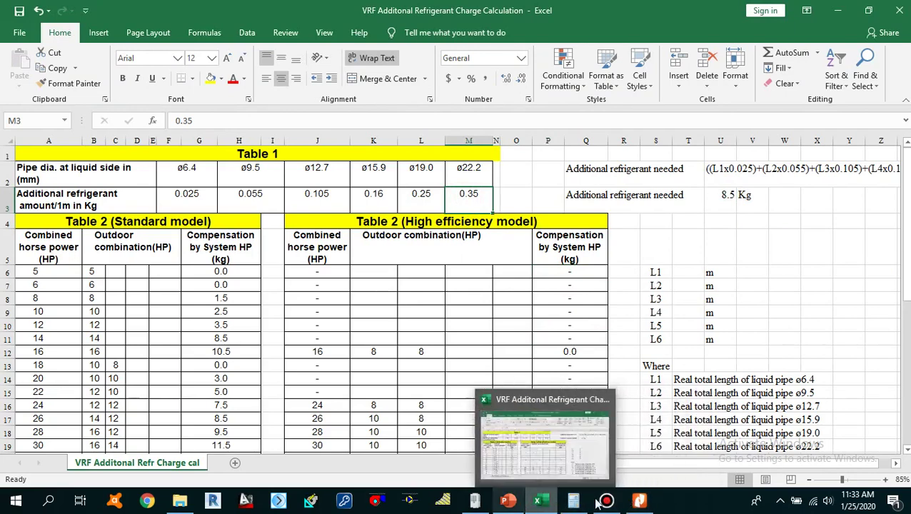
left_click(638, 504)
left_click_drag(512, 311, 376, 320)
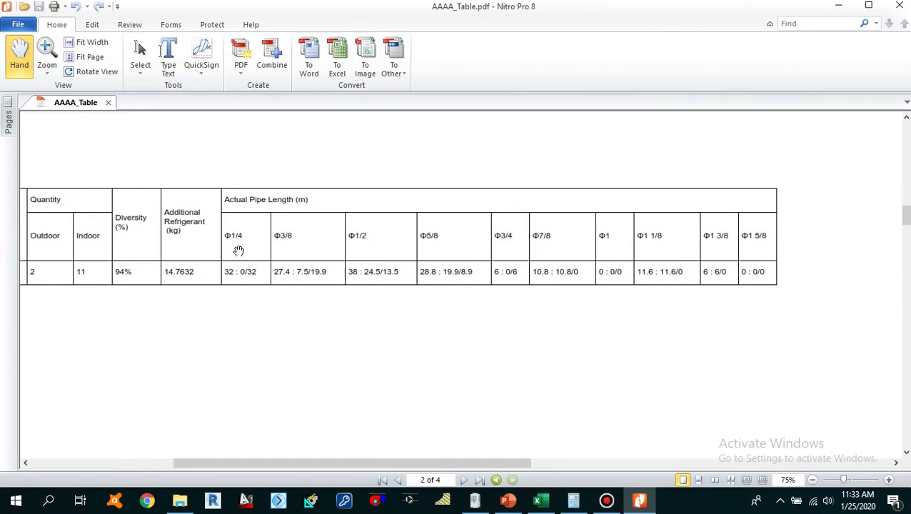
left_click_drag(258, 284, 293, 304)
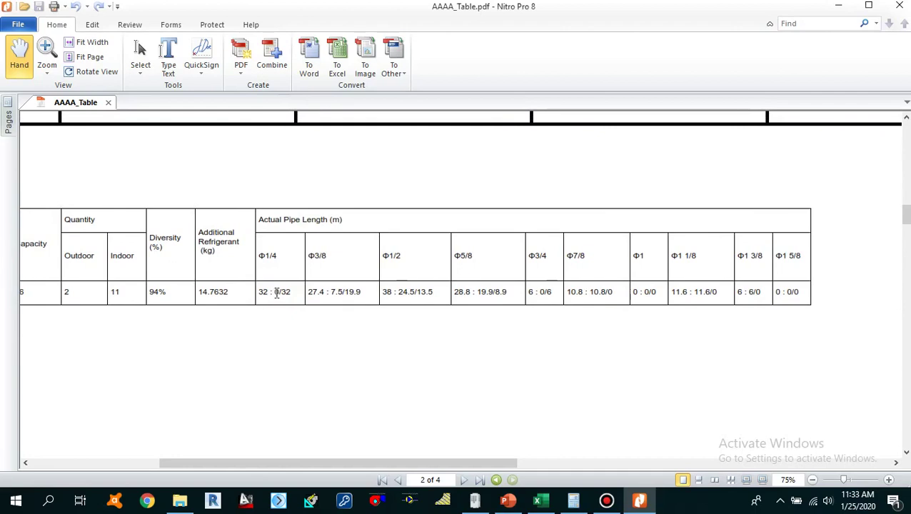
left_click_drag(275, 292, 291, 294)
left_click(286, 315)
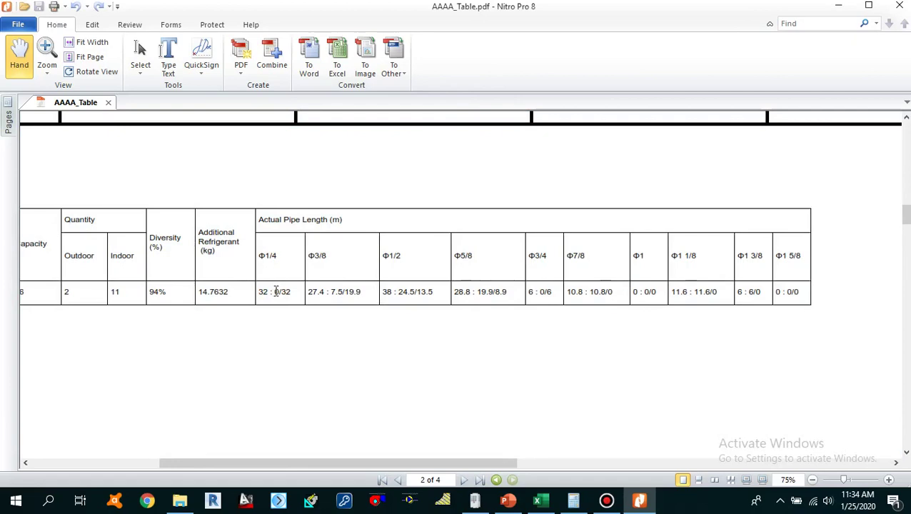
left_click_drag(276, 292, 361, 293)
left_click(485, 293)
left_click_drag(485, 293, 492, 295)
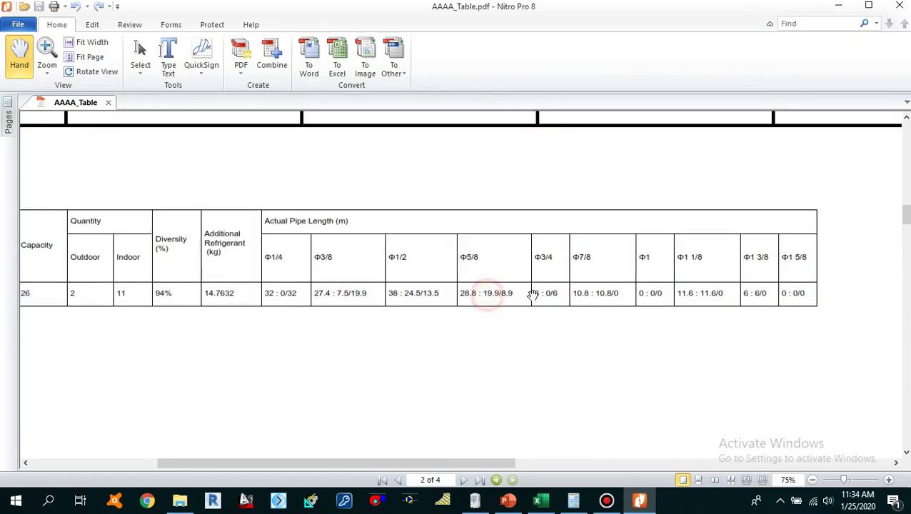
left_click(321, 297)
left_click(346, 303)
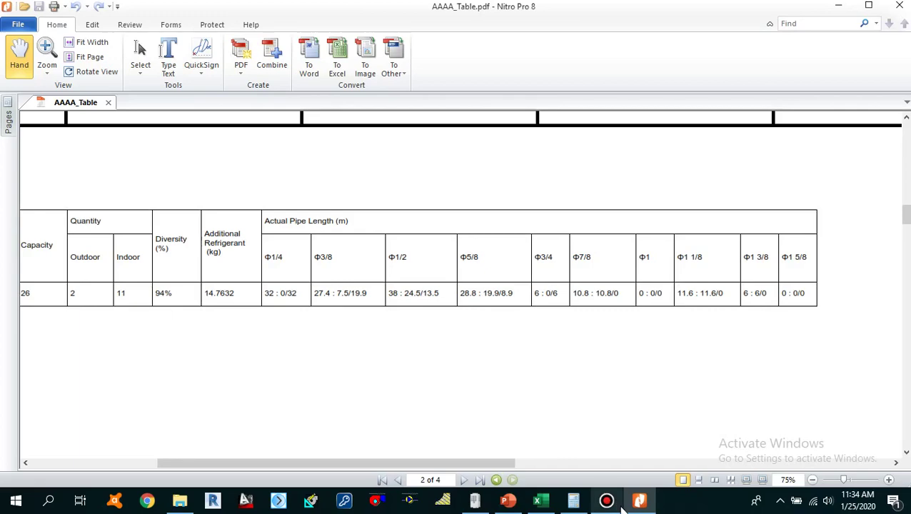
Match the ø6.4 L1 row in Excel to the 32 Φ1/4 length in the PDF, then select L1's value cell.
left_click(543, 505)
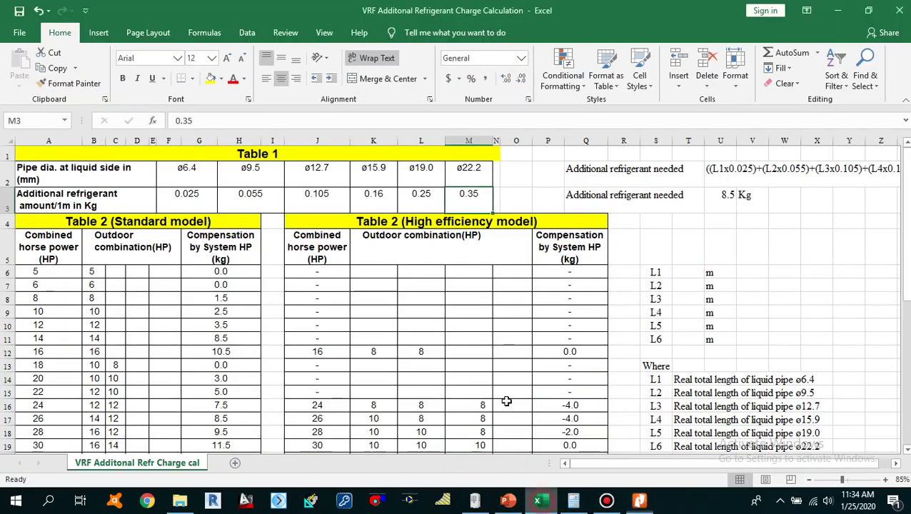
left_click(590, 315)
left_click(193, 170)
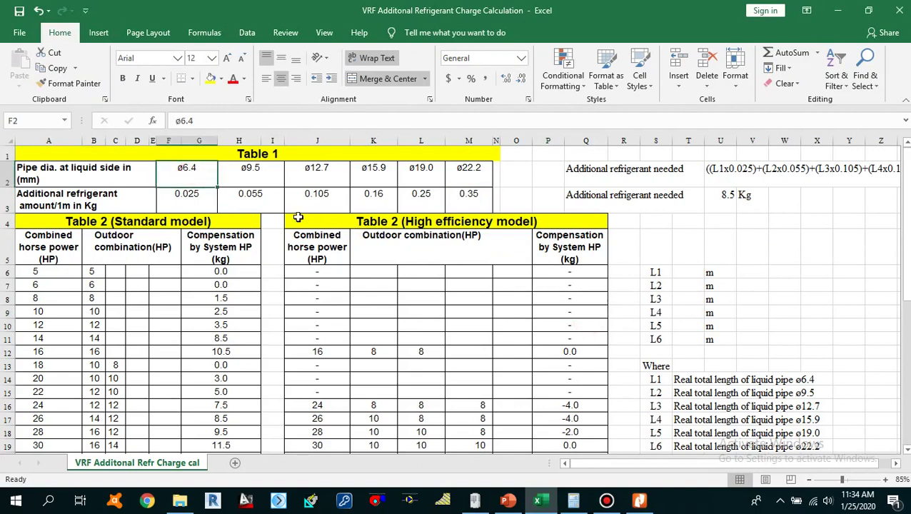
left_click(662, 274)
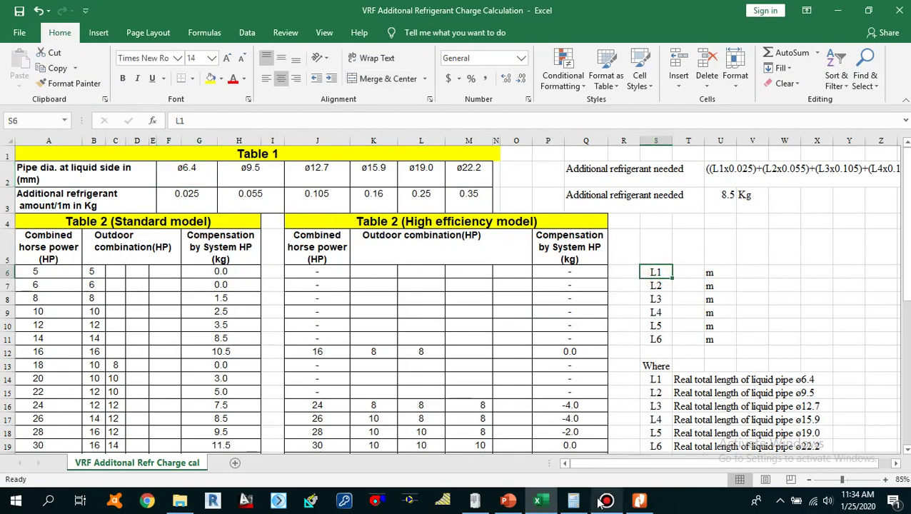
left_click(639, 501)
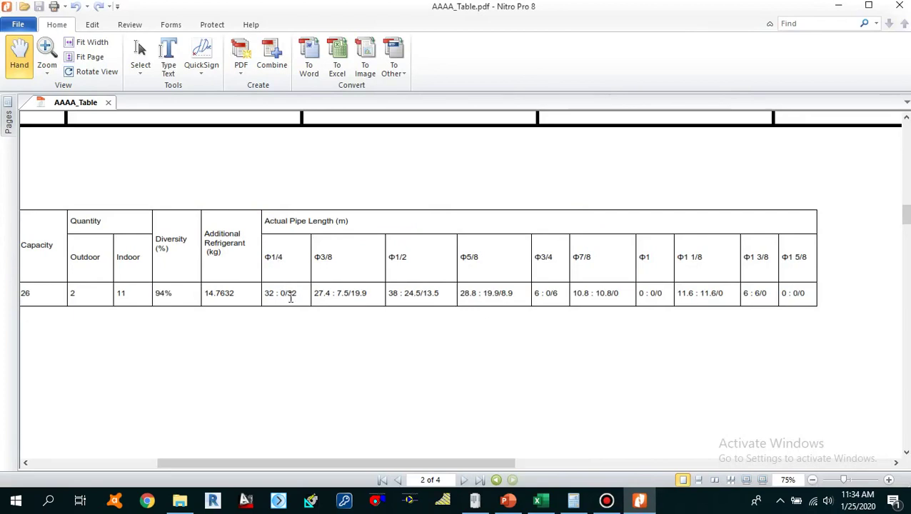
left_click_drag(289, 294, 296, 294)
left_click(540, 501)
left_click(680, 270)
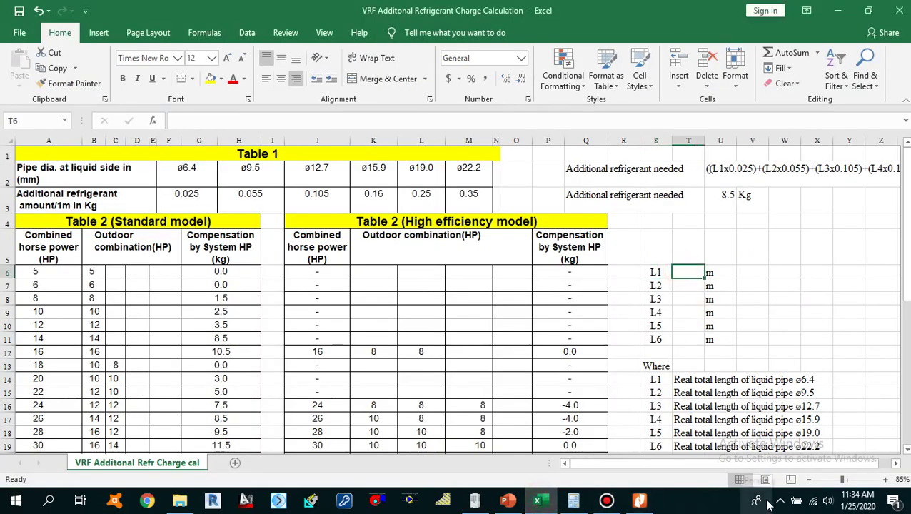
Enter L1 as 32 and L2 as 19.9, read from the PDF's Φ1/4 and Φ3/8 cells.
type("32")
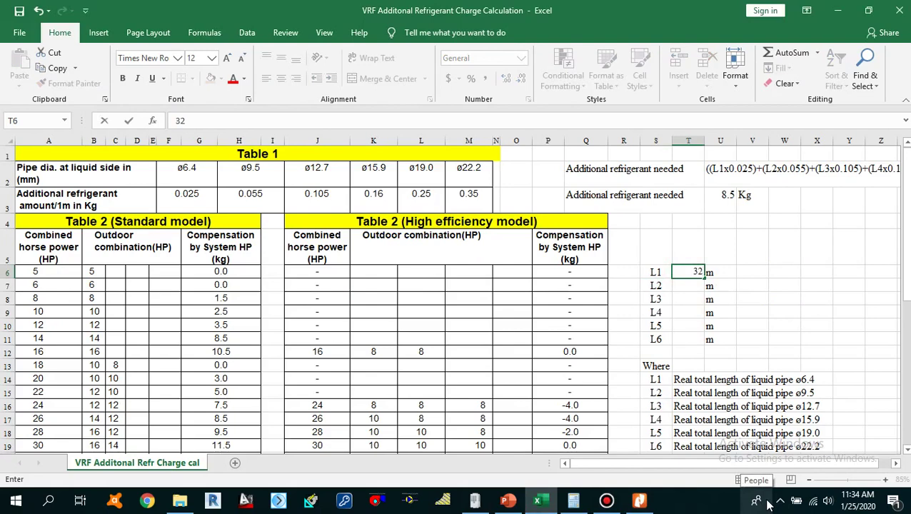
key("Return")
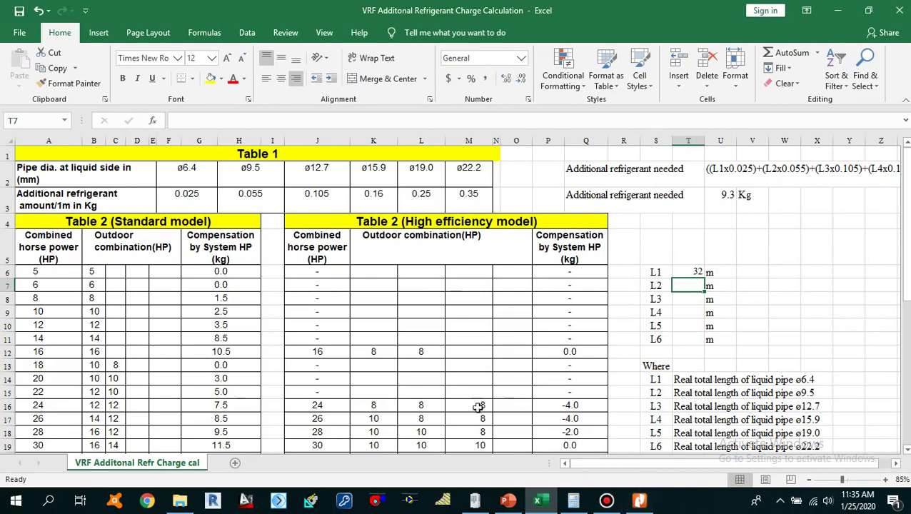
left_click(639, 501)
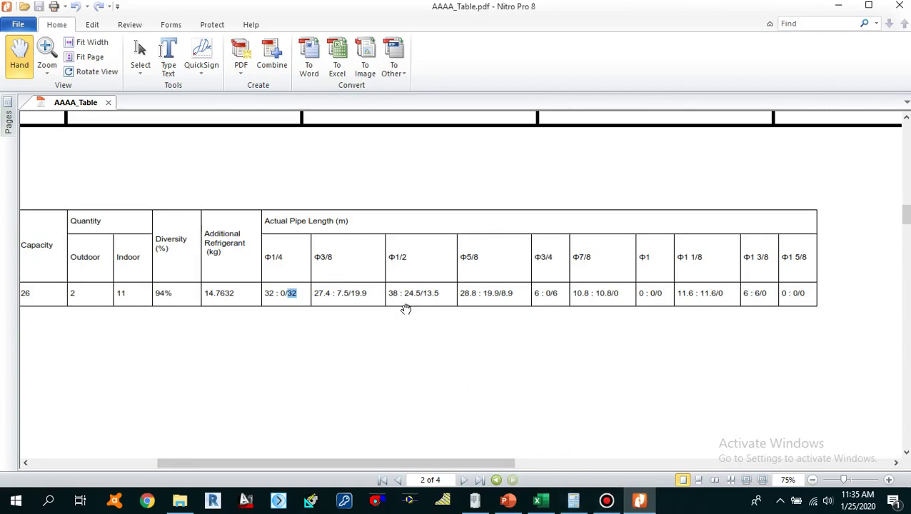
left_click(354, 297)
left_click_drag(352, 294, 364, 297)
left_click(542, 503)
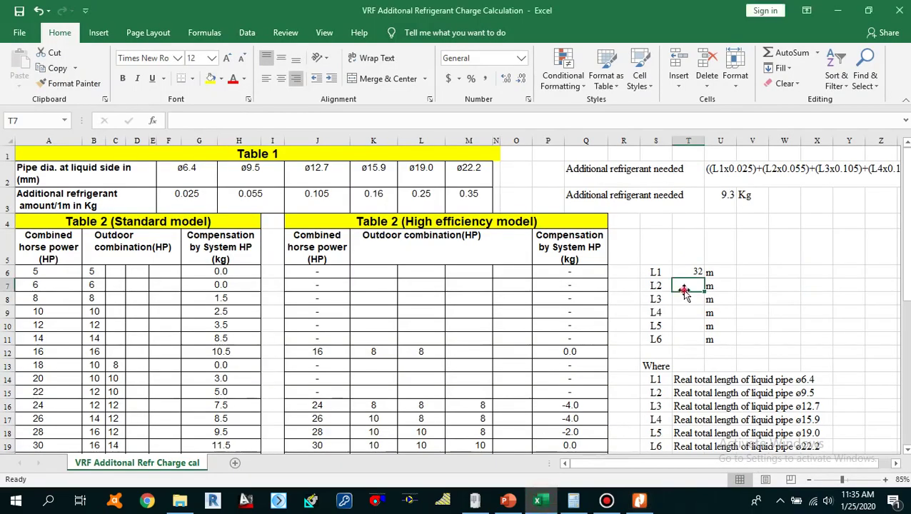
type("19.9")
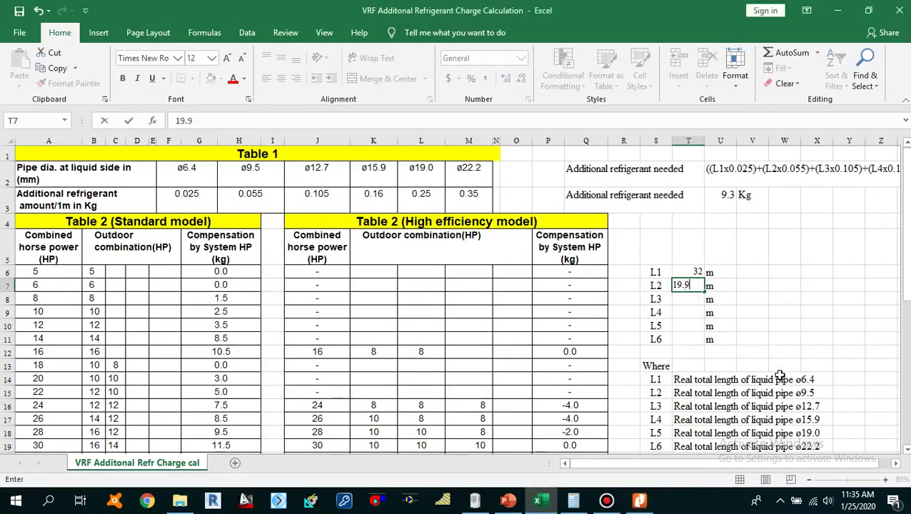
key("Return")
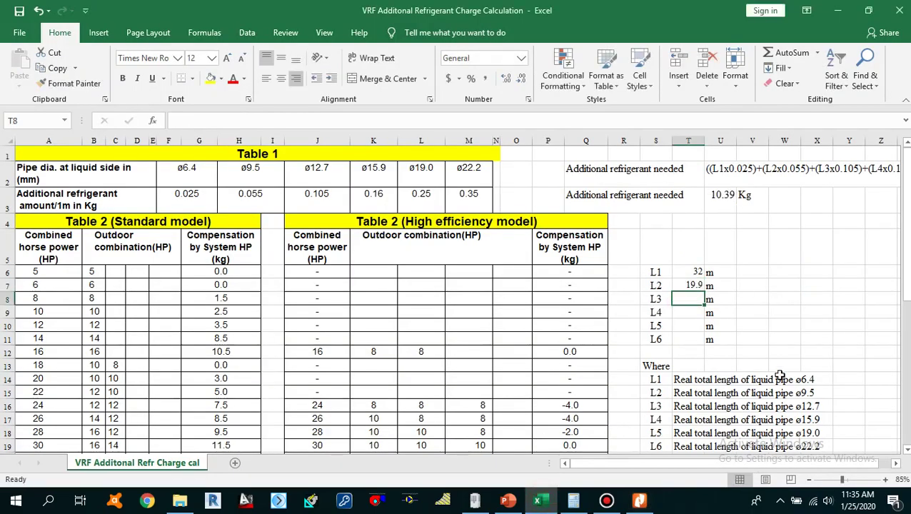
Read the 13.5 Φ1/2 length from the PDF and enter it as L3 (ø12.7).
left_click(642, 502)
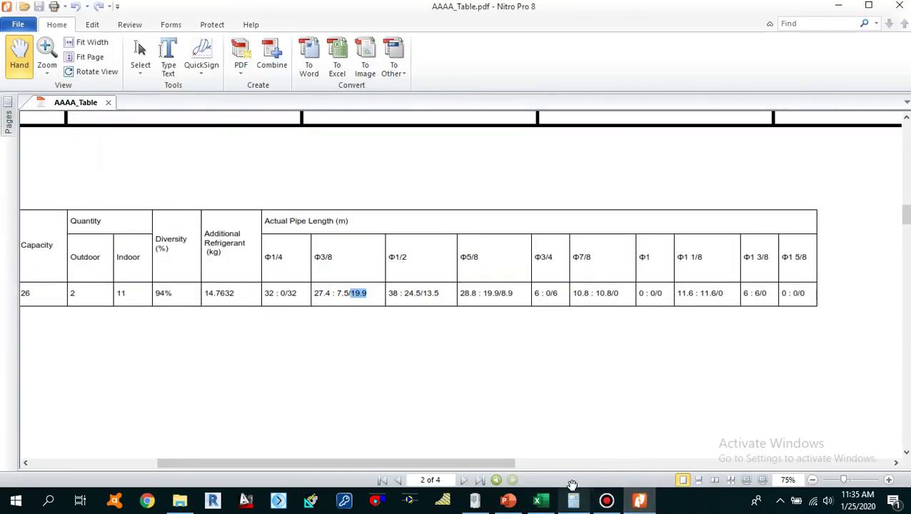
left_click(541, 501)
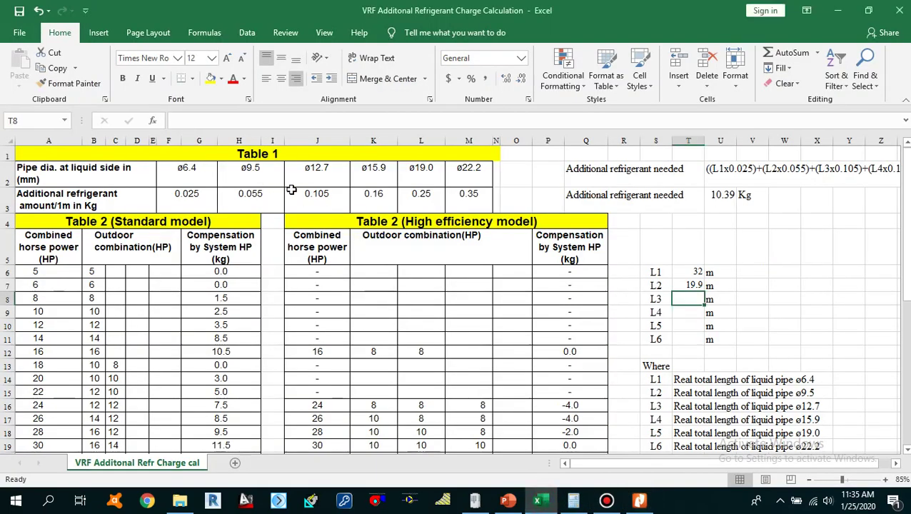
left_click(321, 173)
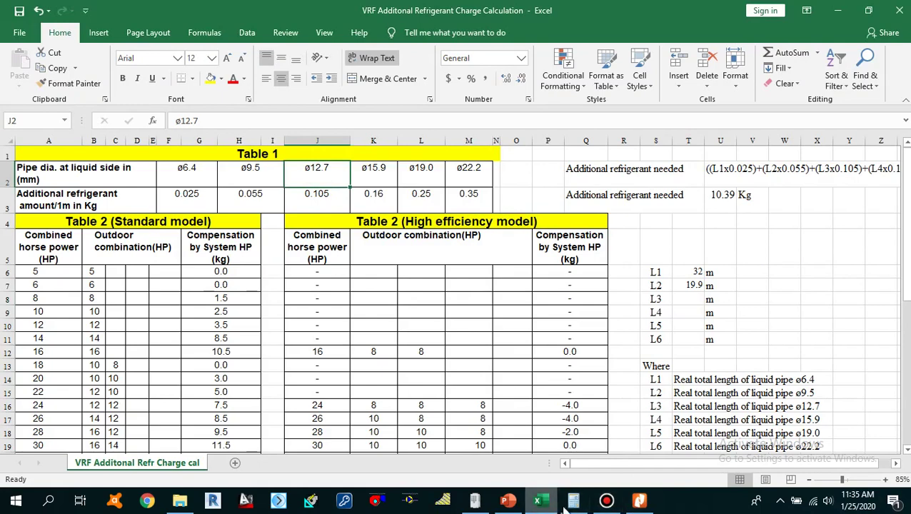
left_click(640, 501)
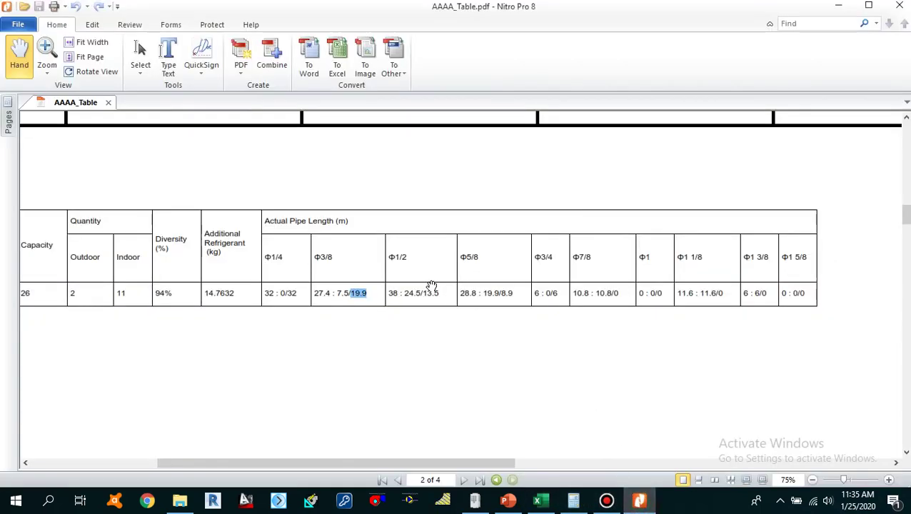
left_click(437, 302)
left_click(425, 292)
left_click_drag(424, 293, 441, 294)
left_click(541, 501)
left_click(687, 299)
type("13.5")
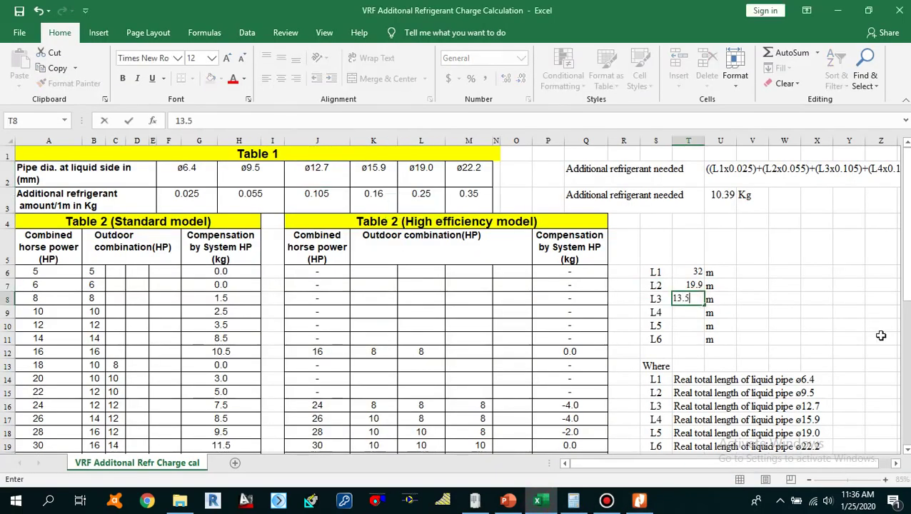
key("Return")
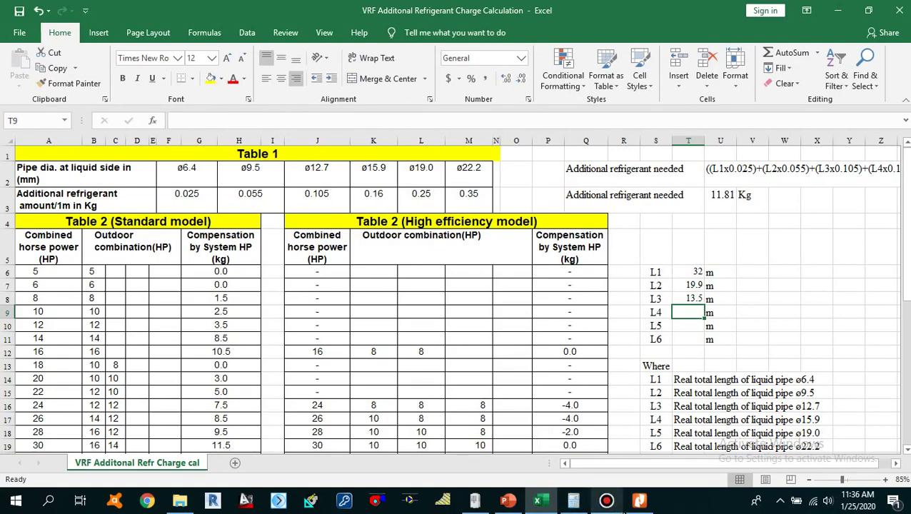
Return to the PDF table to view the Φ5/8 lengths 28.8 : 19.9/8.9, then bring up Simple Draw.
left_click(639, 501)
left_click(485, 271)
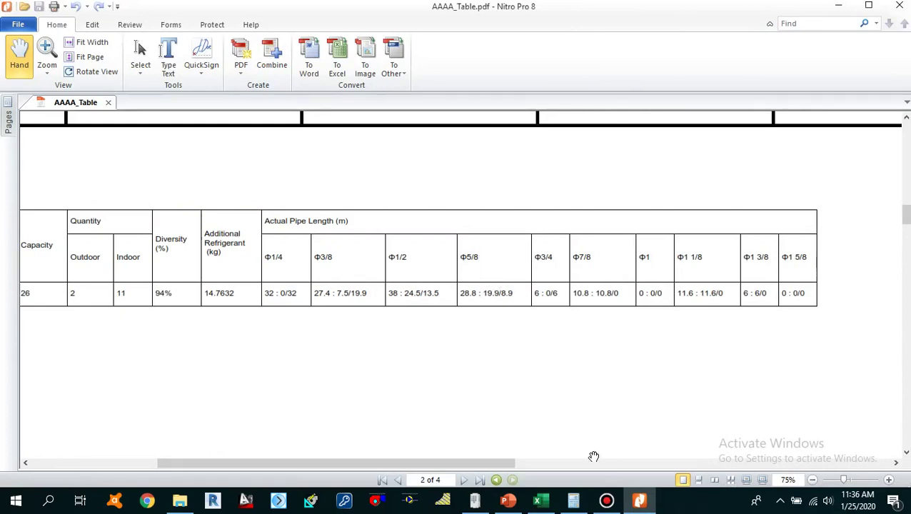
left_click(534, 504)
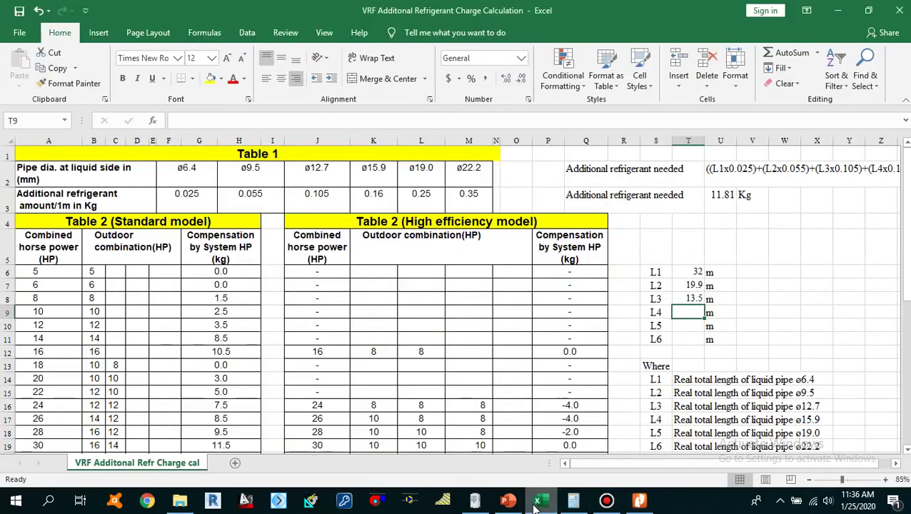
left_click(537, 503)
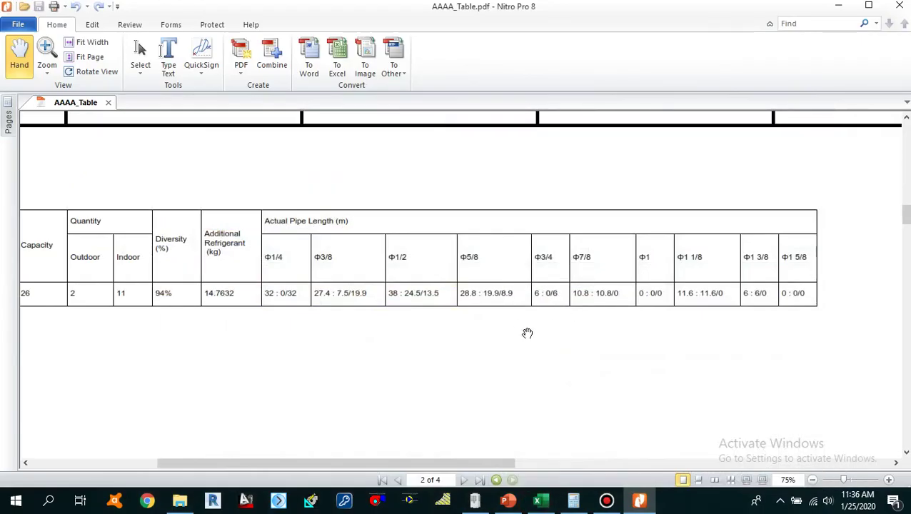
left_click(507, 295)
left_click(474, 501)
Look over the piping diagram in Simple Draw.
left_click(443, 288)
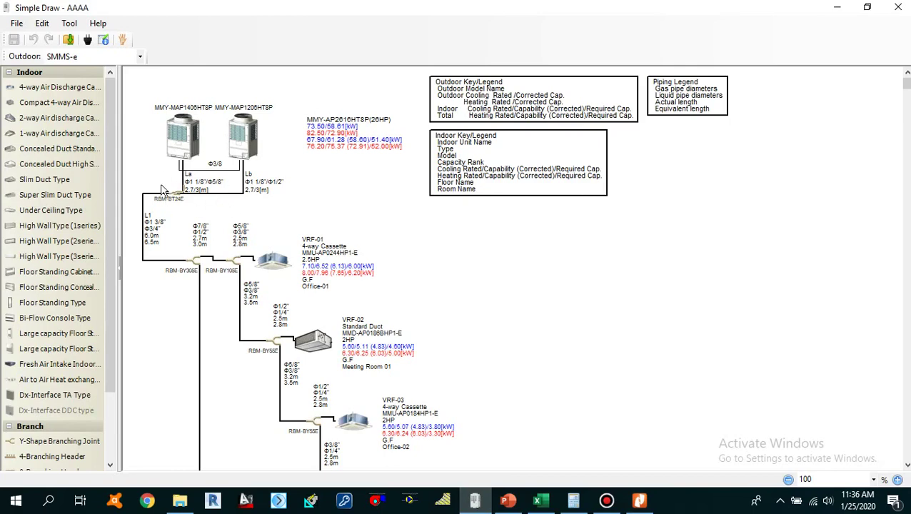
left_click(533, 343)
scroll(482, 309, "down", 3)
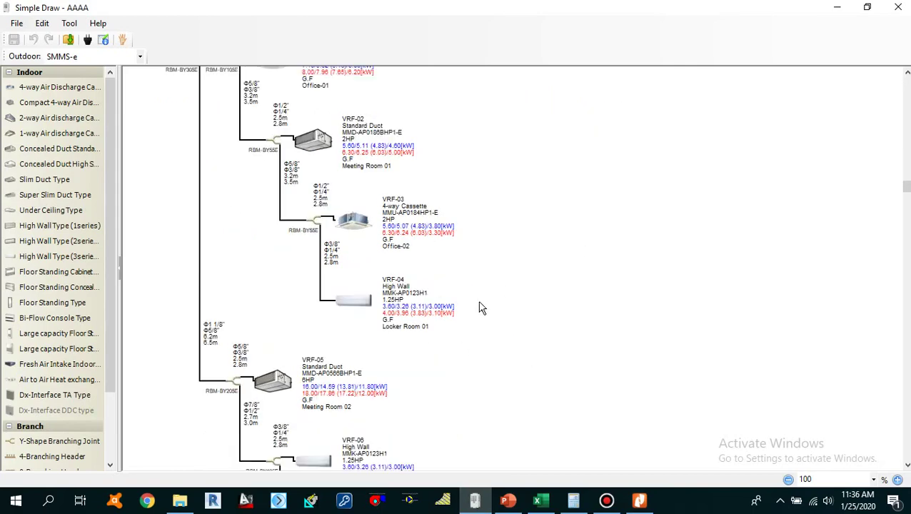
scroll(482, 309, "up", 3)
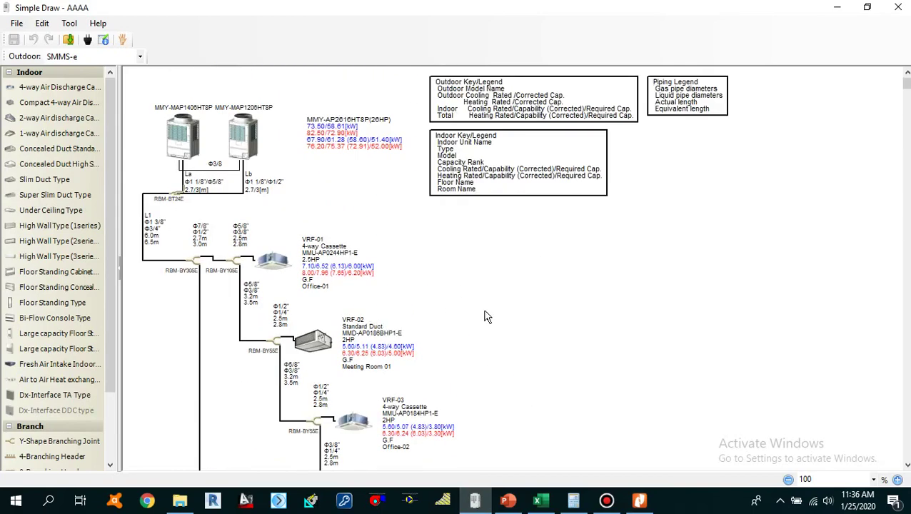
scroll(490, 325, "down", 1)
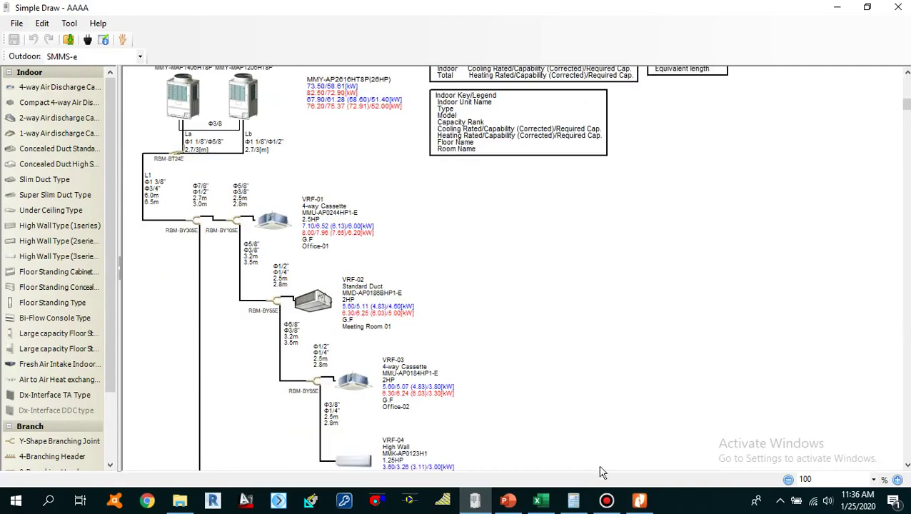
Bring up AAAA_Table.pdf in Nitro Pro and pan the table sideways to reveal more pipe columns.
left_click(639, 500)
left_click(540, 331)
left_click_drag(401, 366, 368, 333)
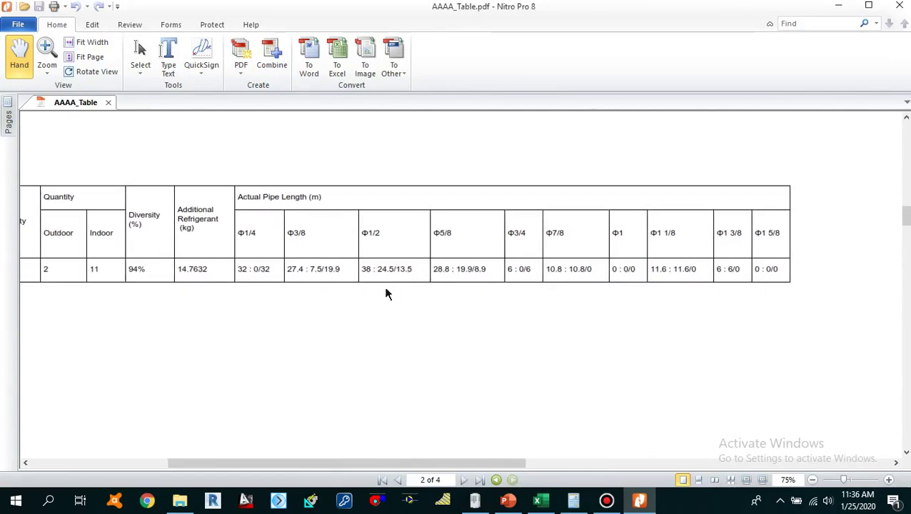
Read the Φ5/8 liquid length of 8.9 from the PDF and enter it as L4 in T9.
left_click(541, 501)
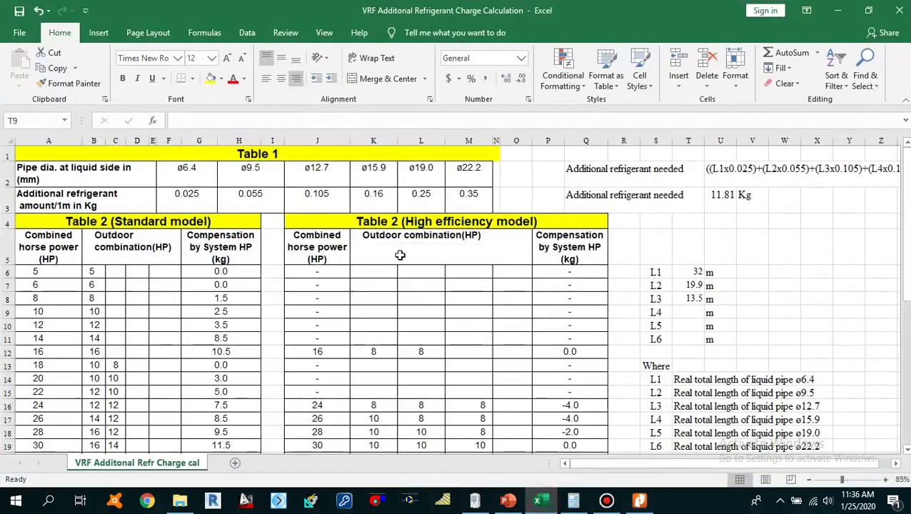
left_click(374, 178)
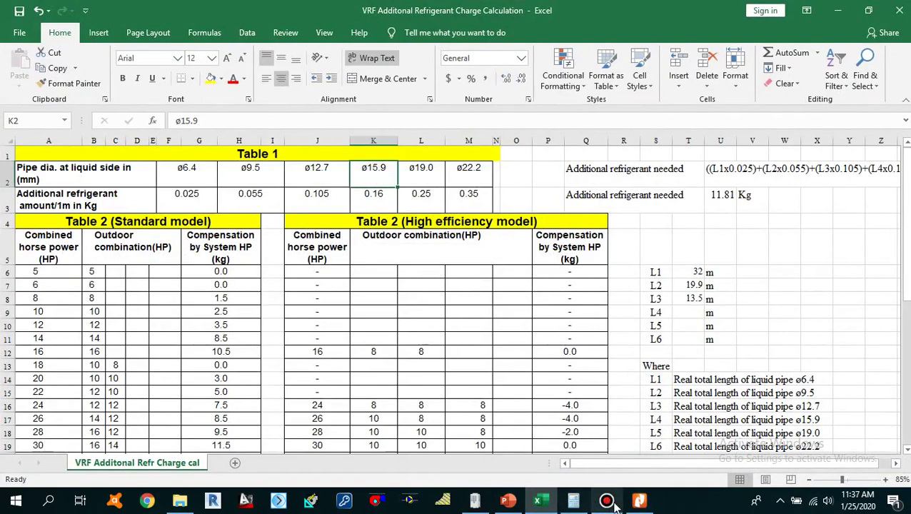
mouse_move(607, 502)
left_click(639, 501)
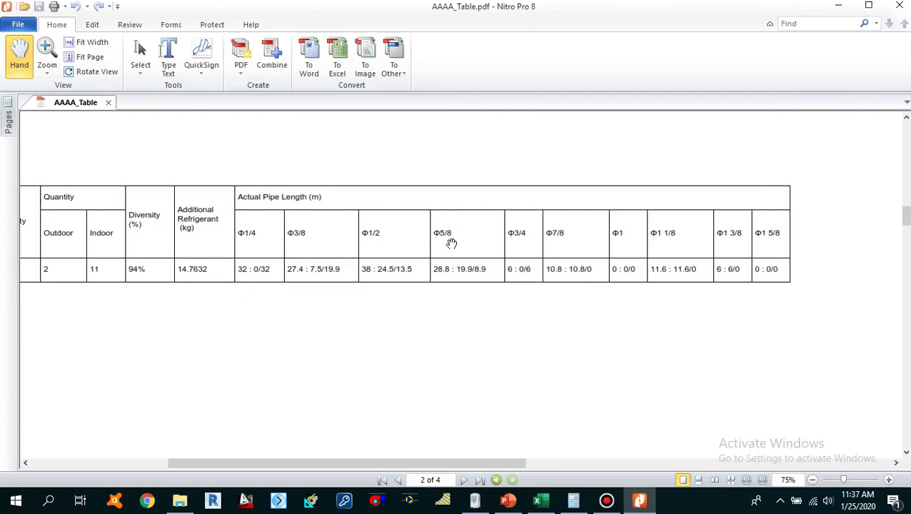
left_click(482, 269)
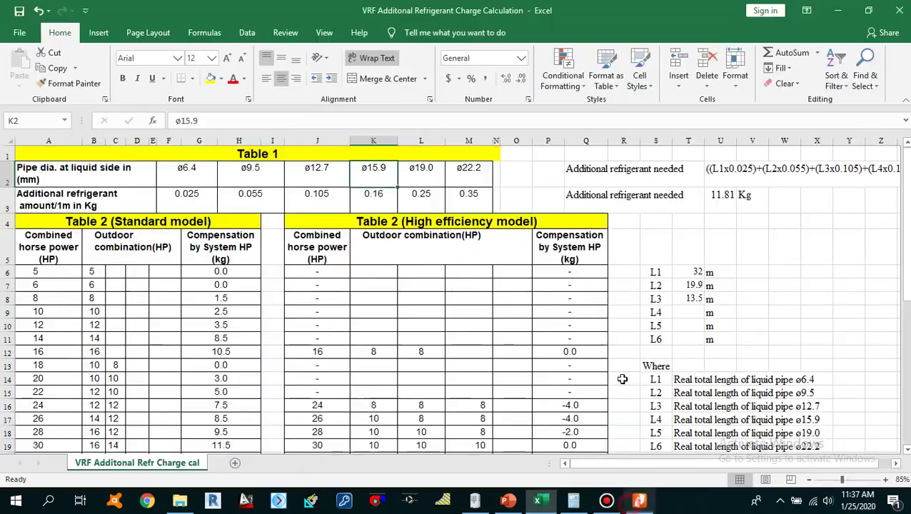
left_click(632, 505)
left_click(688, 314)
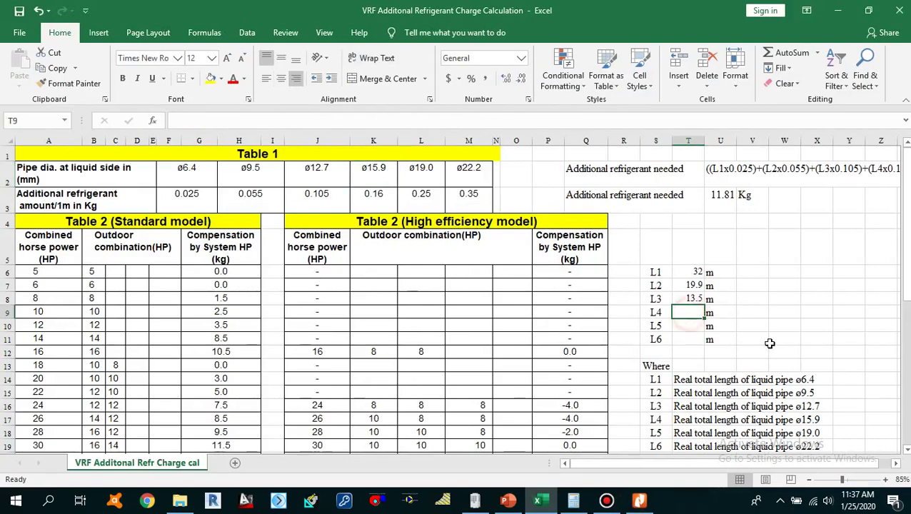
type("8.9")
key("Return")
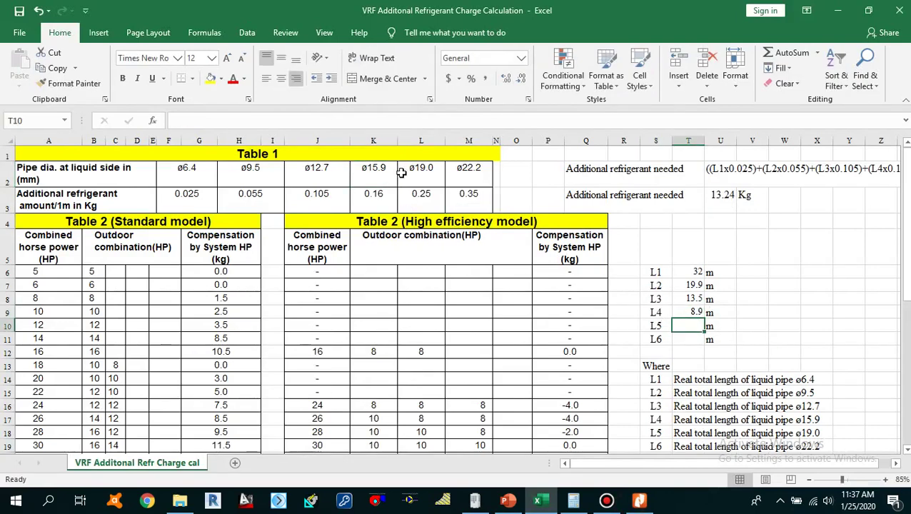
Look up the Φ3/4 liquid length of 6 and enter it as L5 in T10.
left_click(420, 195)
left_click(430, 170)
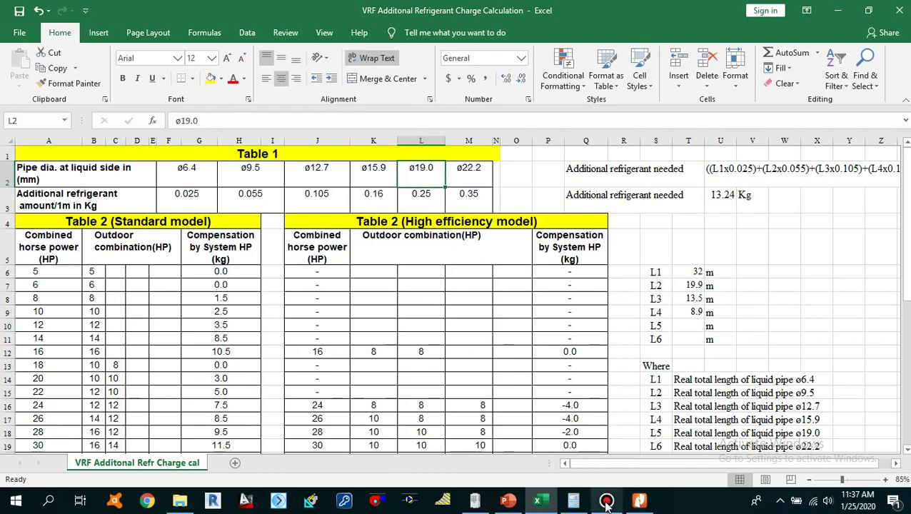
left_click(639, 500)
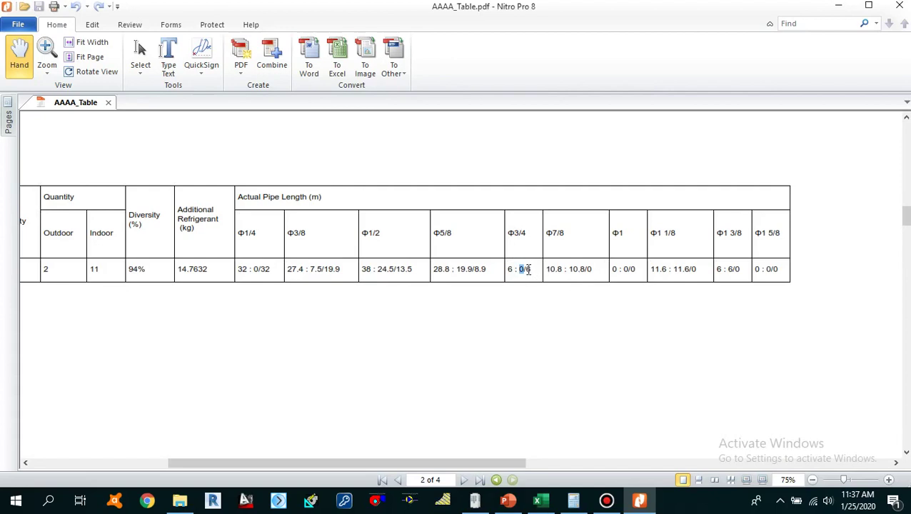
left_click_drag(525, 270, 532, 271)
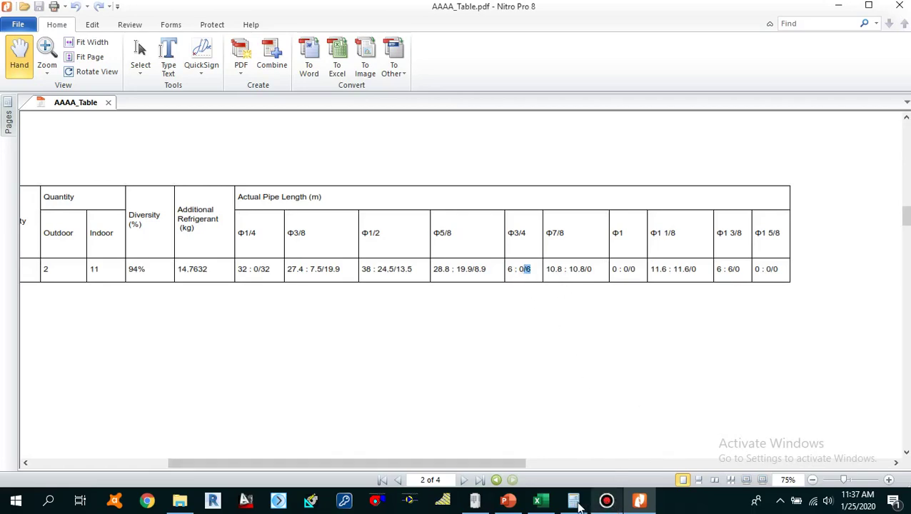
left_click(542, 501)
left_click(688, 325)
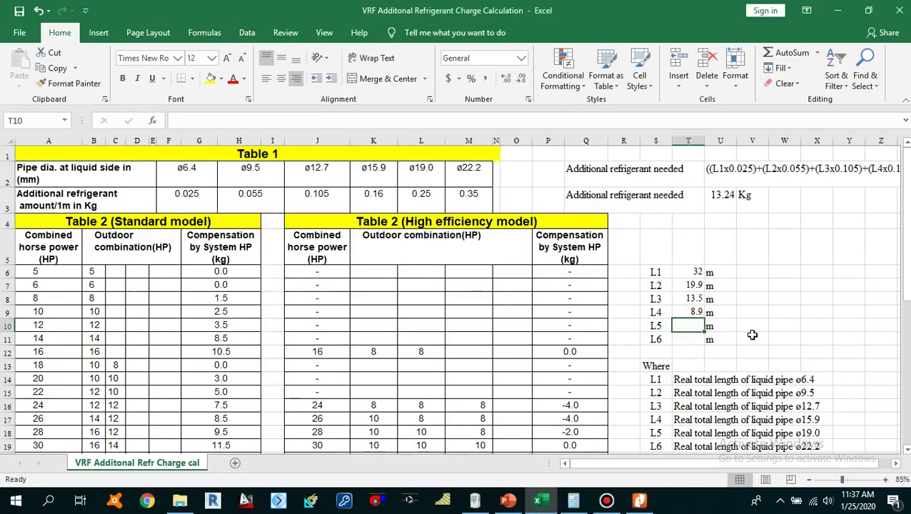
type("6")
key("Return")
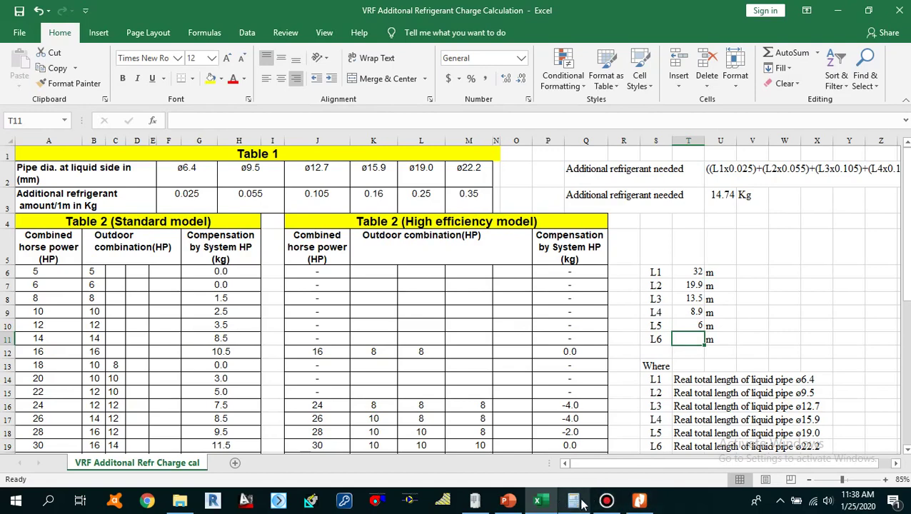
Find the Φ7/8 liquid length of 0 and enter it as L6 in T11.
mouse_move(621, 509)
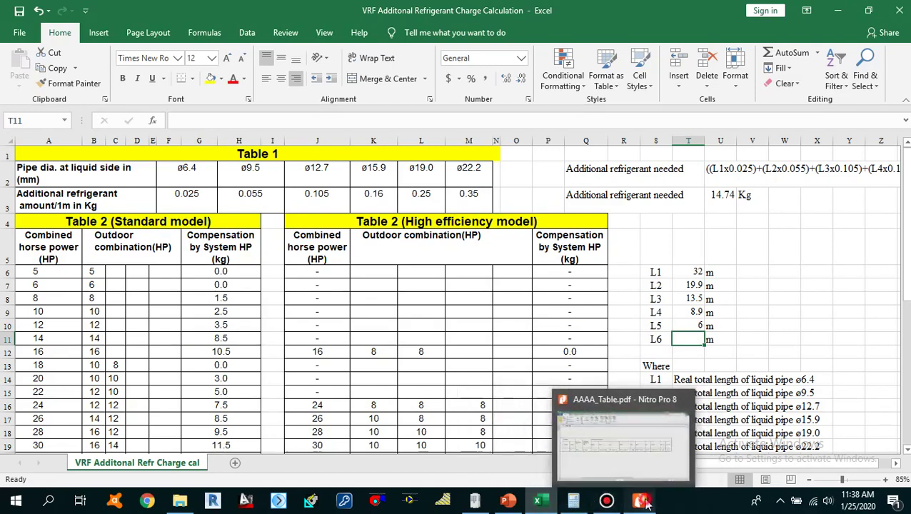
left_click(645, 504)
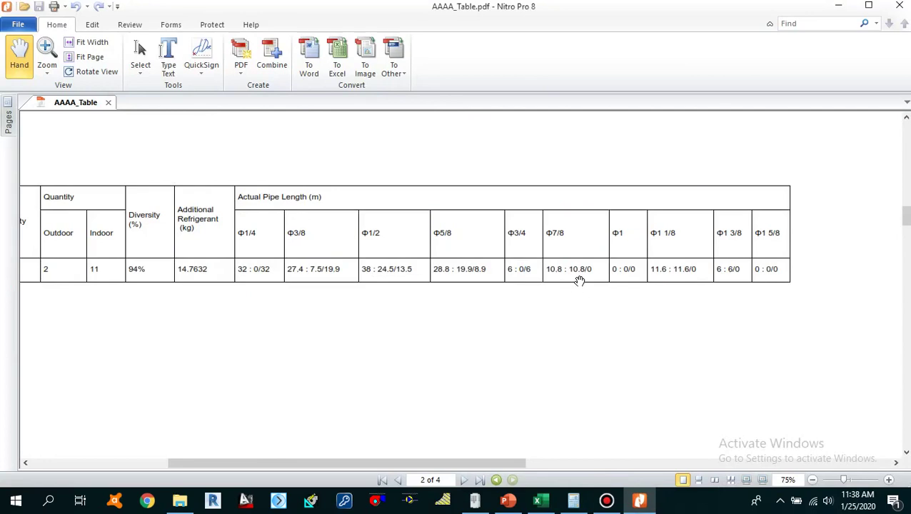
double_click(564, 238)
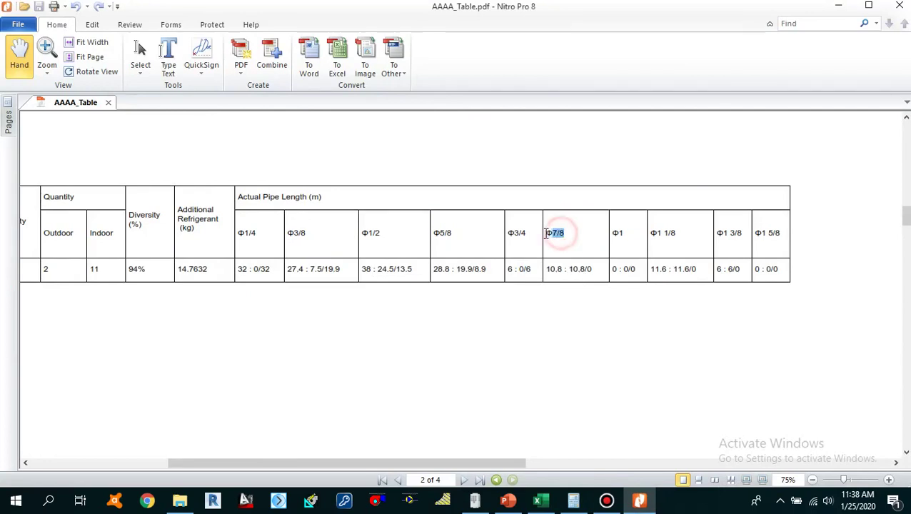
double_click(581, 269)
triple_click(592, 270)
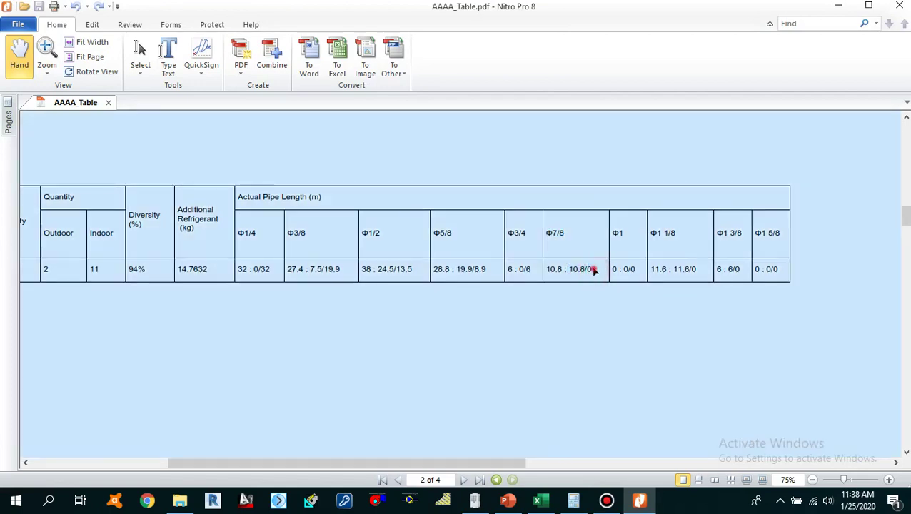
left_click(593, 270)
left_click_drag(593, 270, 590, 270)
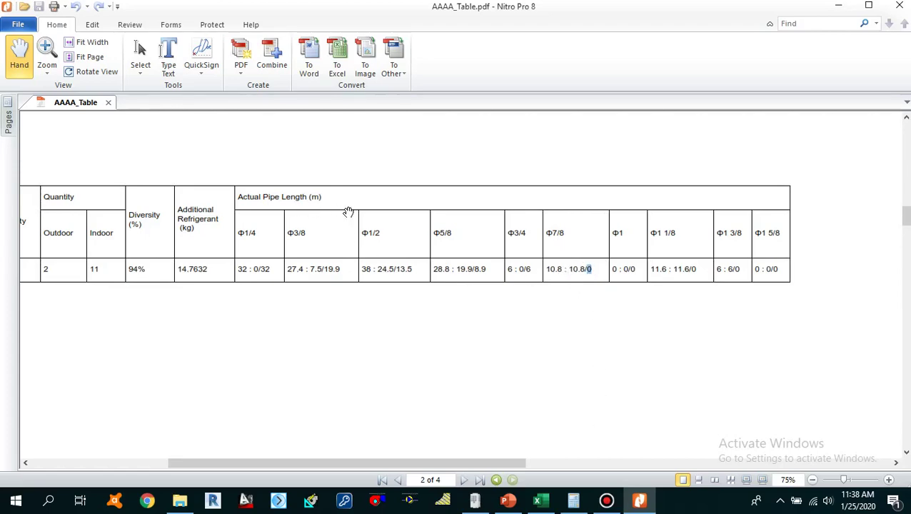
left_click(542, 503)
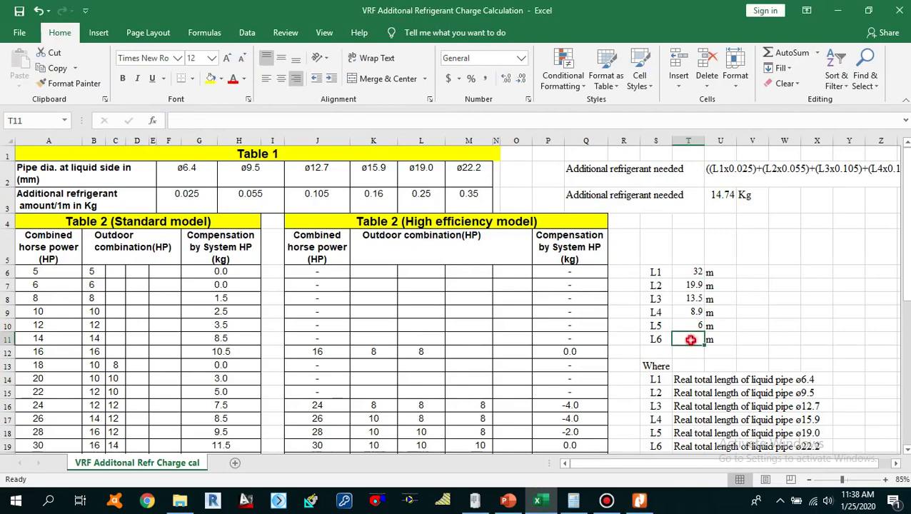
type("0")
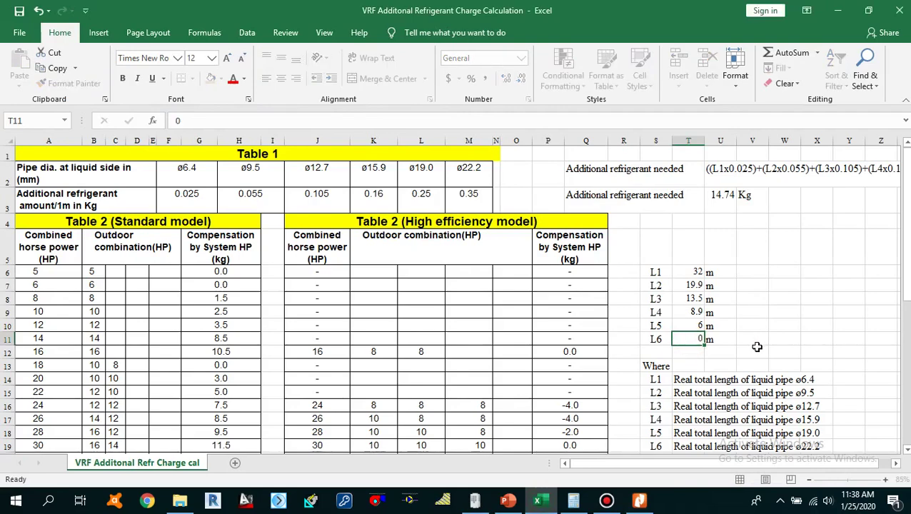
key("Return")
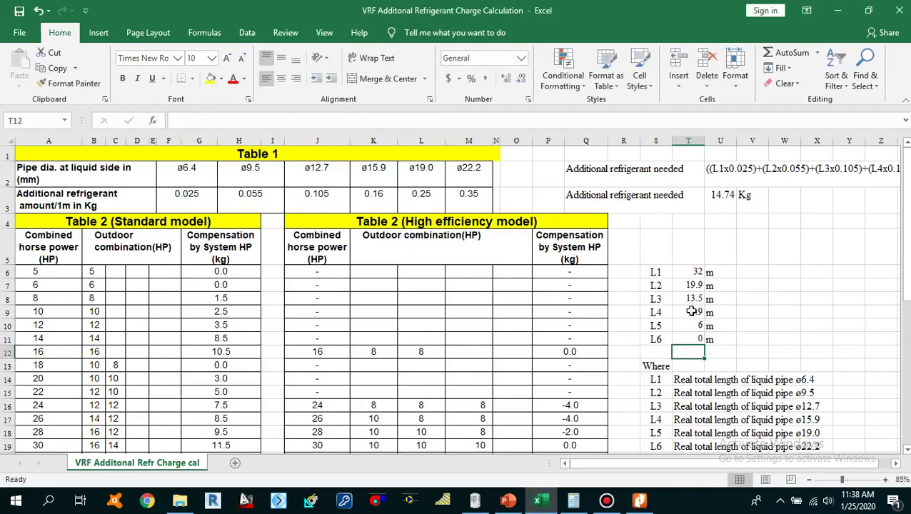
Review the L1–L6 lengths and the total's formula, leaving it unchanged.
scroll(694, 311, "down", 1)
scroll(693, 282, "up", 1)
left_click_drag(693, 275, 690, 341)
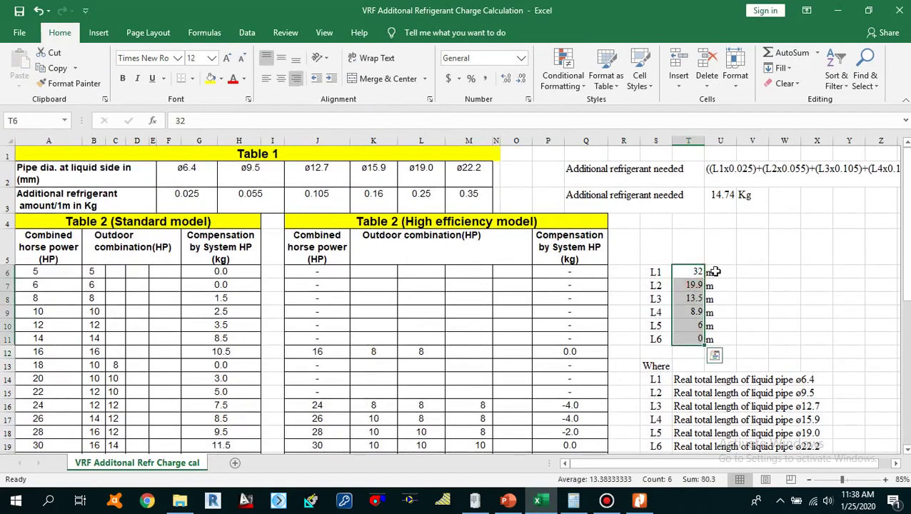
left_click(717, 169)
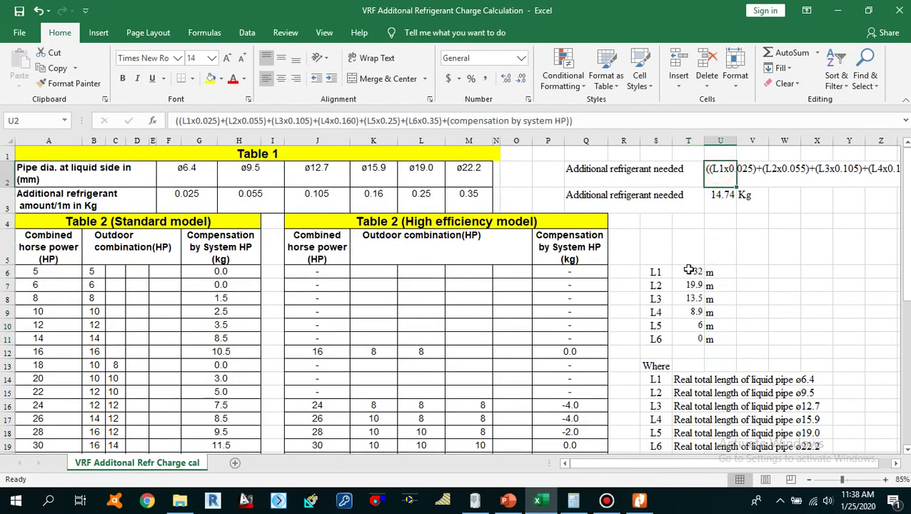
left_click_drag(688, 270, 697, 338)
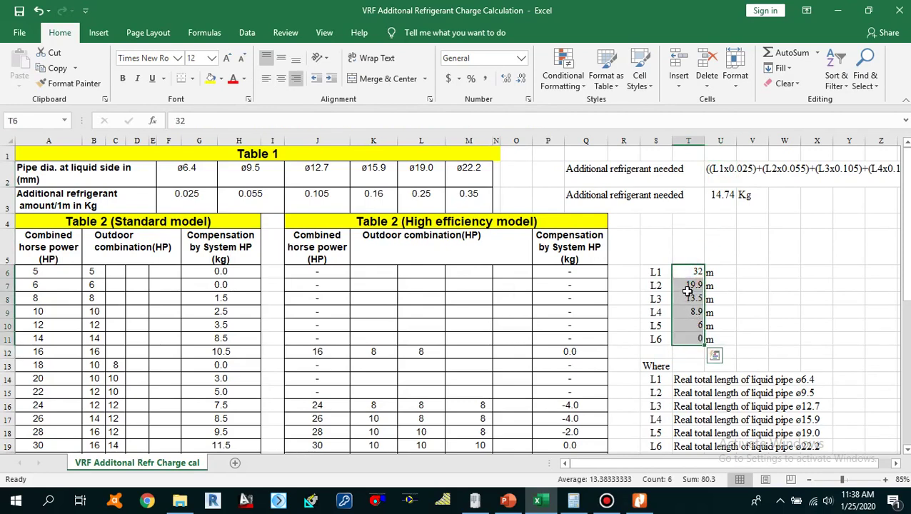
left_click(692, 275)
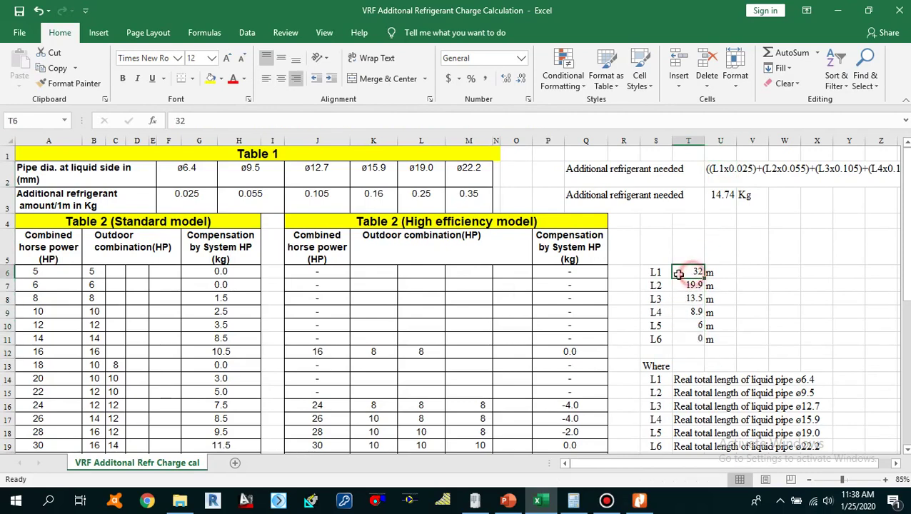
left_click(720, 169)
double_click(718, 195)
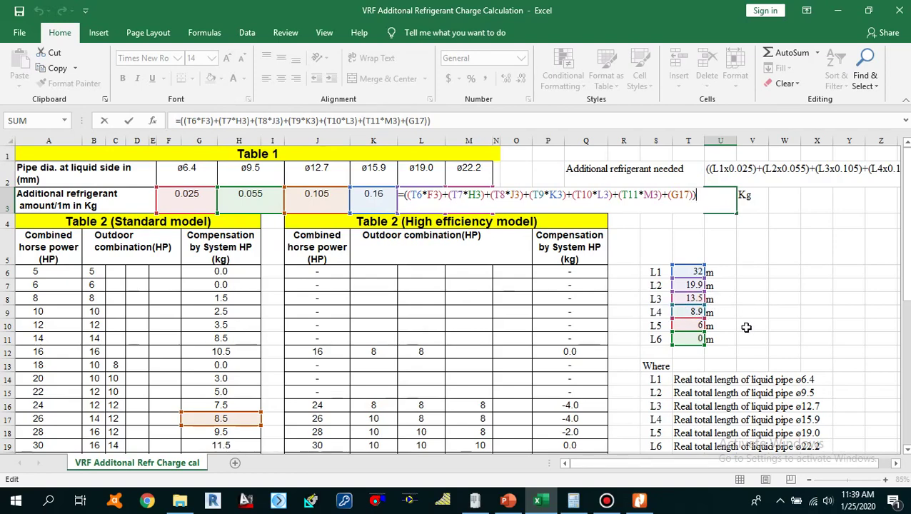
key("Return")
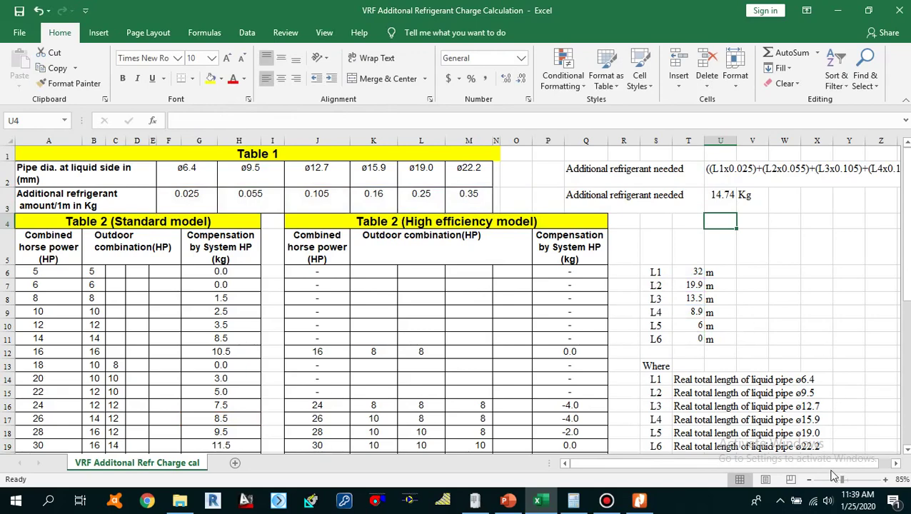
Read the rest of the written-out formula in U2, including the system HP compensation term.
left_click_drag(814, 463, 825, 464)
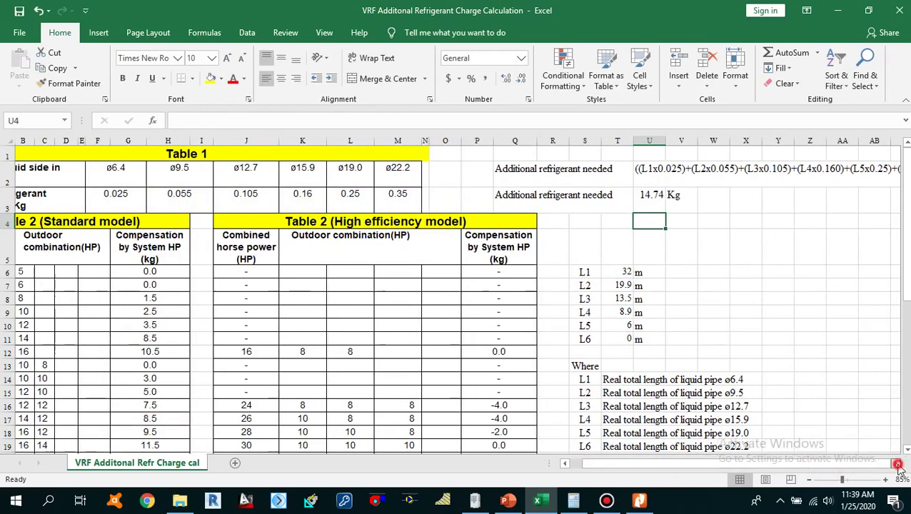
left_click(897, 465)
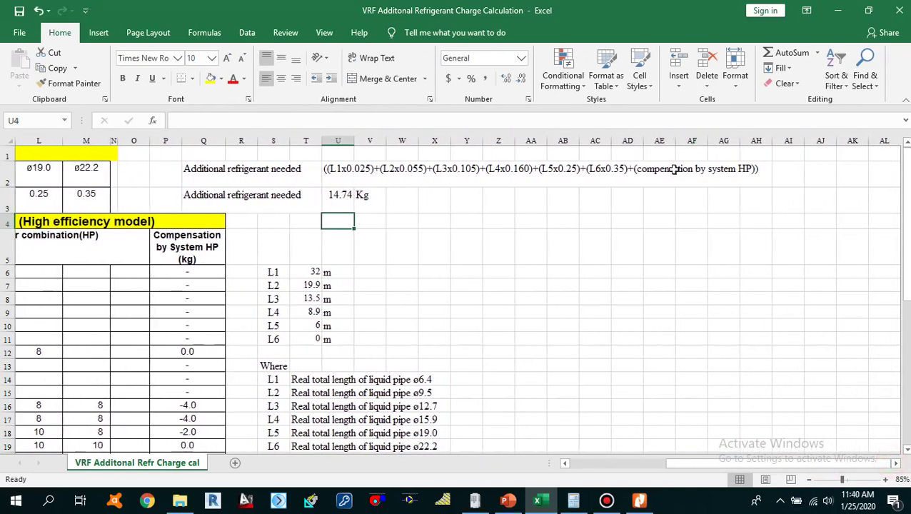
left_click(672, 171)
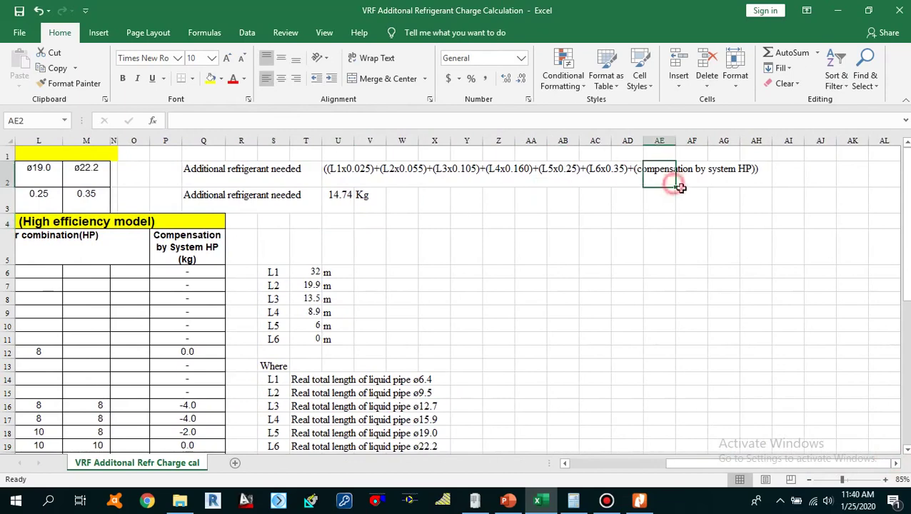
left_click(608, 172)
left_click(340, 169)
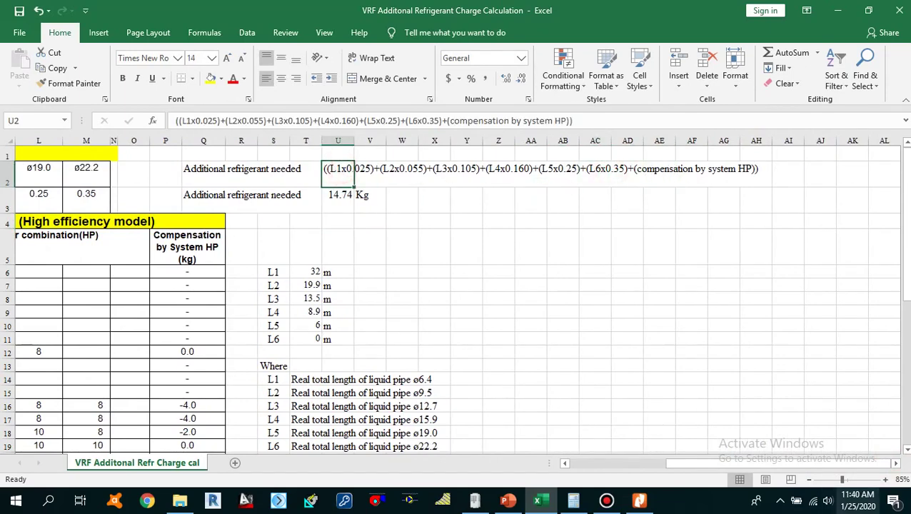
left_click(717, 464)
left_click(93, 317)
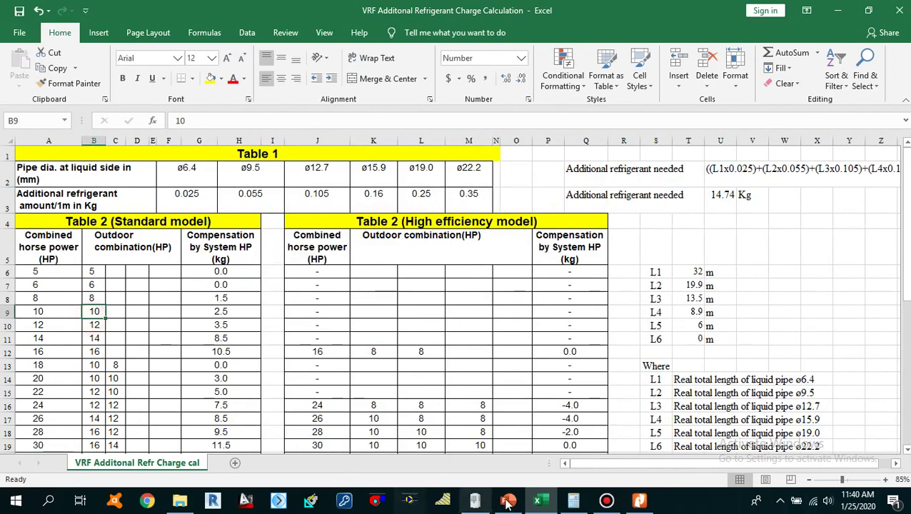
left_click(475, 500)
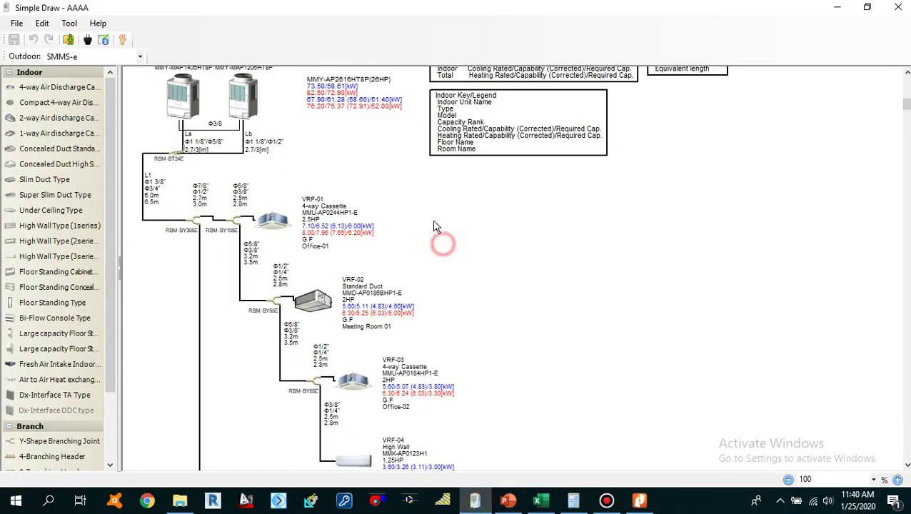
View the top of the piping diagram showing the 26HP MMY-AP2616HT8P outdoor combination.
scroll(432, 260, "up", 1)
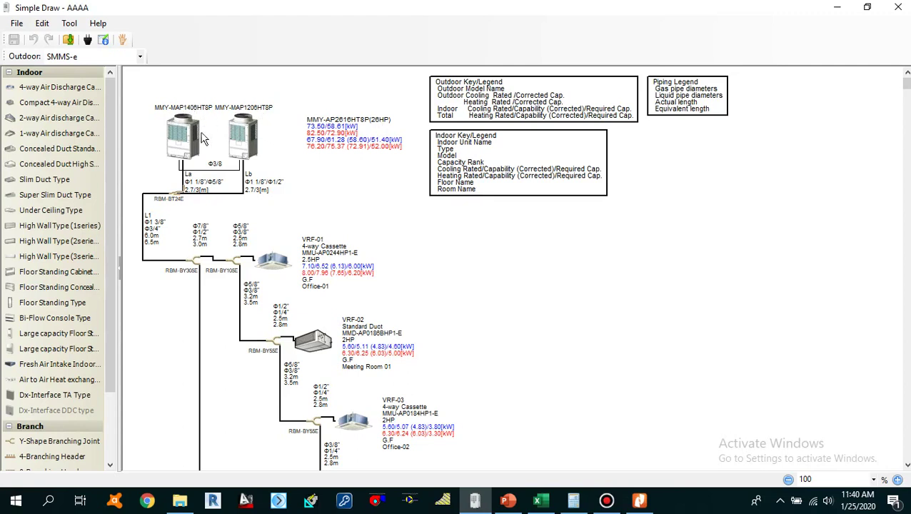
left_click(248, 105)
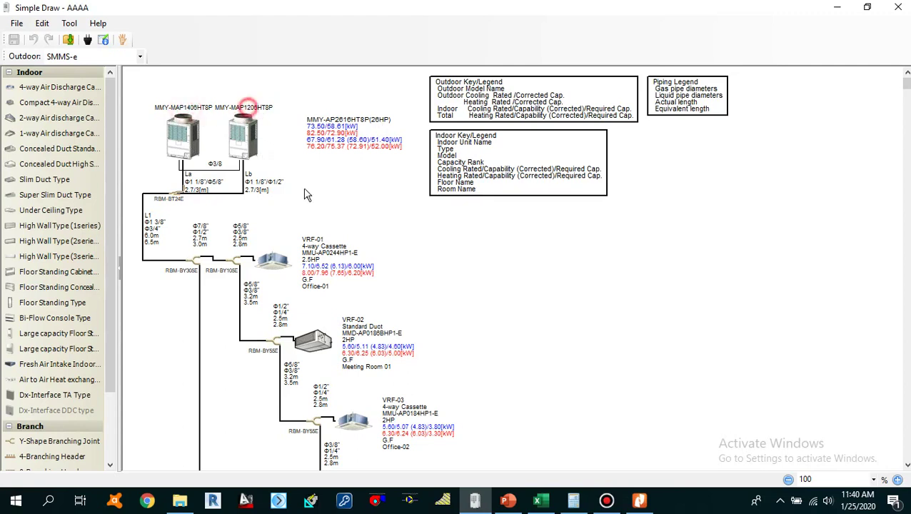
left_click(541, 502)
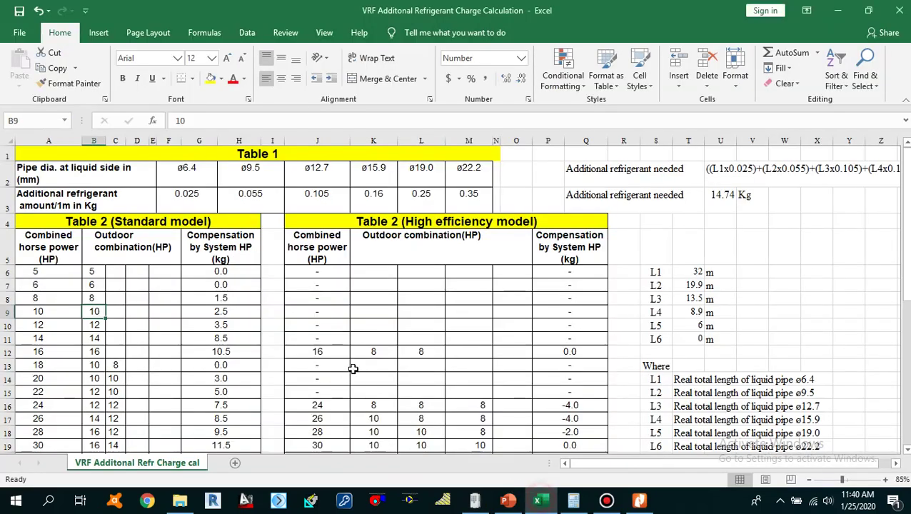
left_click(476, 503)
left_click(342, 185)
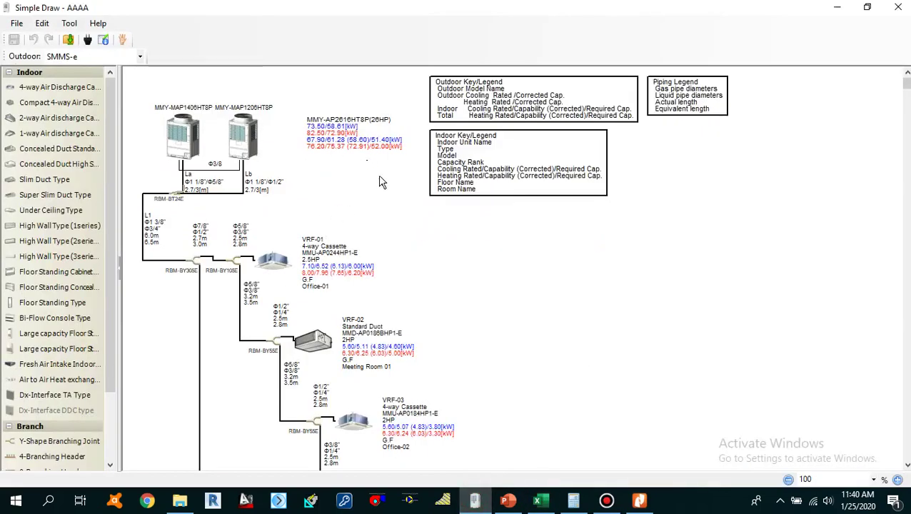
Look up the 8.5 kg compensation for the 26 HP combination in Table 2.
left_click(540, 503)
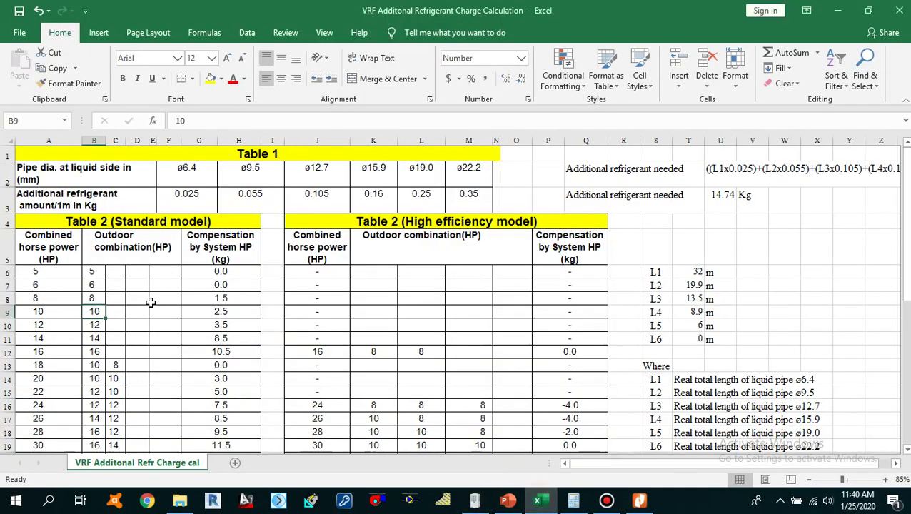
scroll(116, 203, "down", 1)
scroll(149, 234, "up", 1)
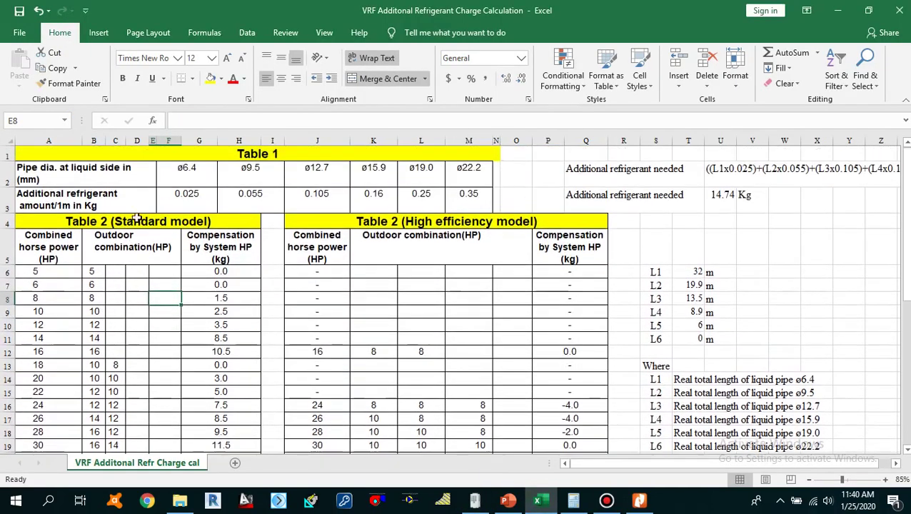
left_click(140, 333)
scroll(132, 324, "down", 1)
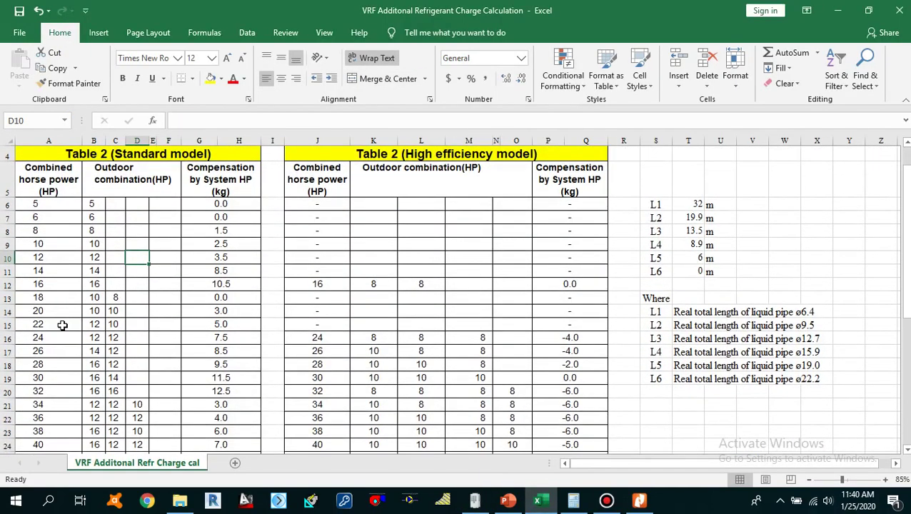
left_click(68, 351)
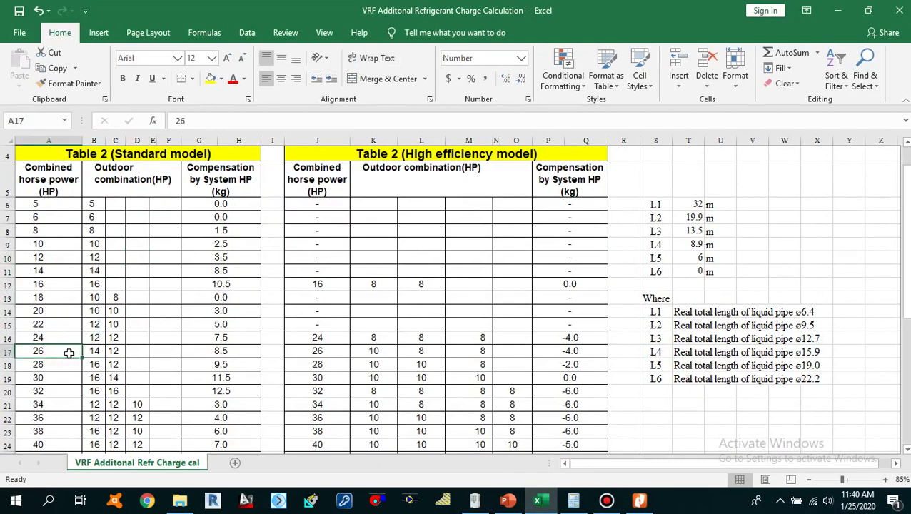
left_click(115, 351)
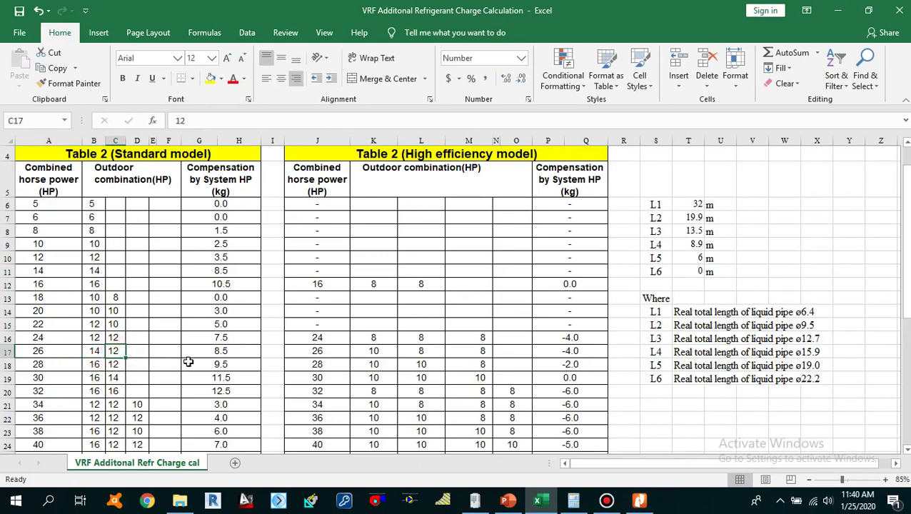
left_click(214, 352)
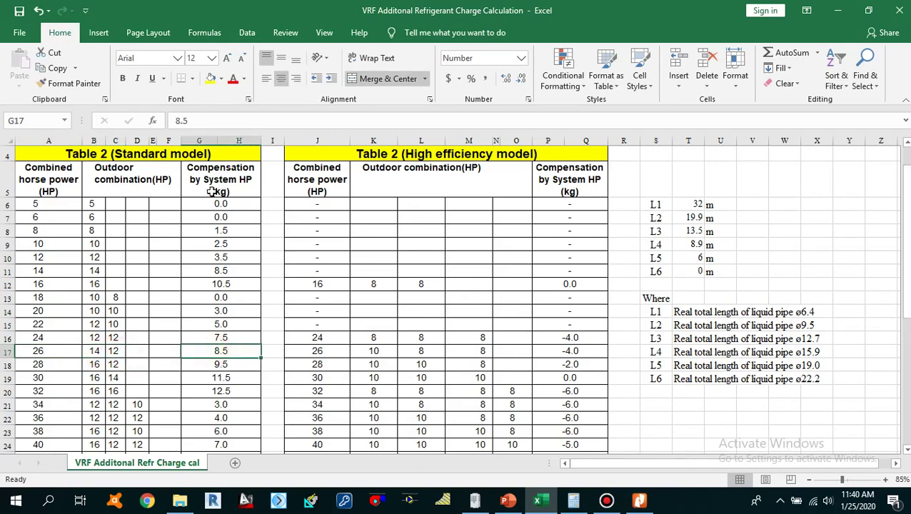
left_click(233, 350)
Inspect U3's formula referencing L1–L6 and G17, keeping the 14.74 Kg result.
scroll(708, 355, "up", 1)
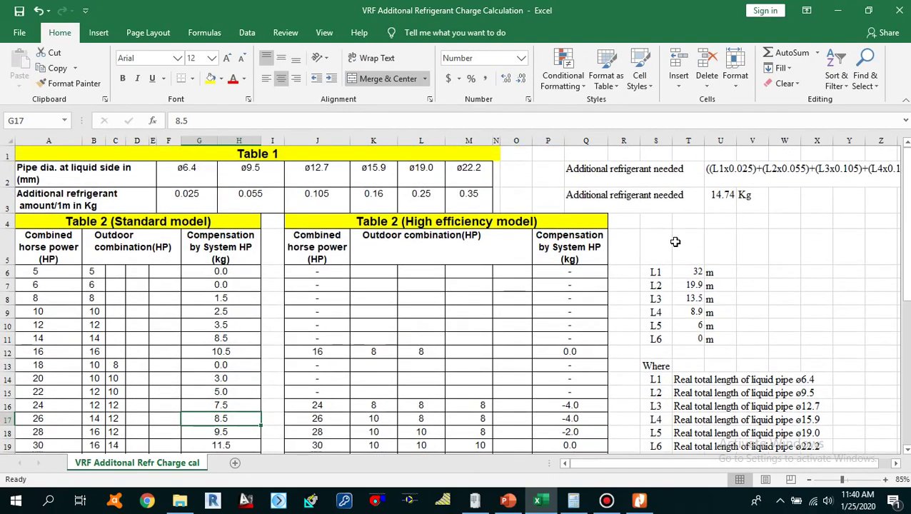
scroll(676, 242, "down", 1)
scroll(692, 220, "up", 1)
scroll(736, 464, "right", 1)
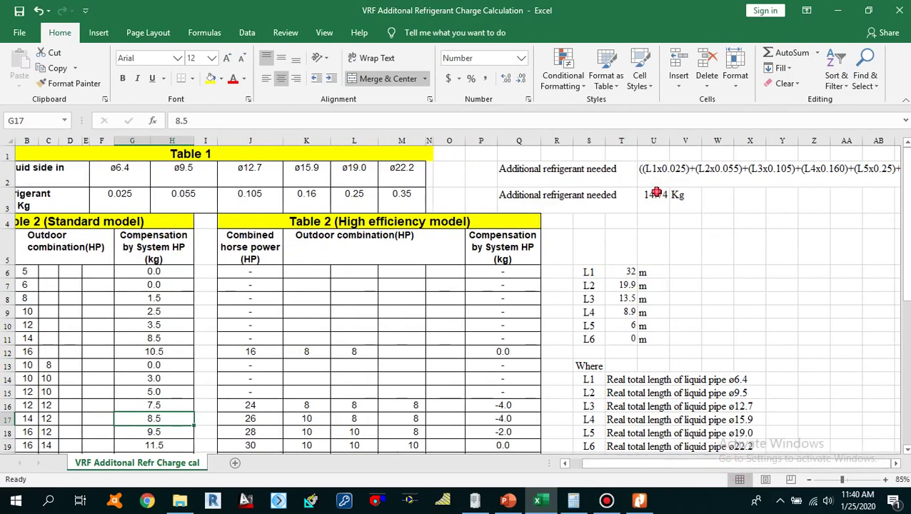
double_click(655, 193)
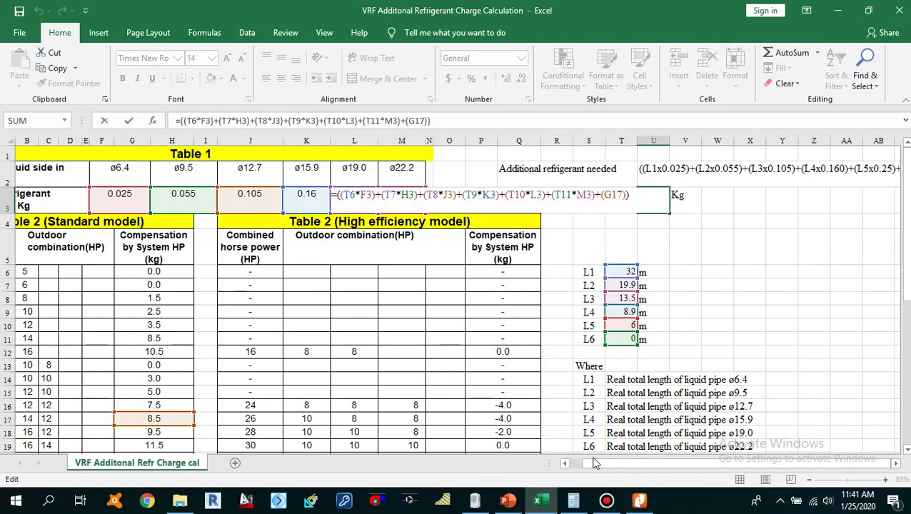
left_click_drag(595, 463, 563, 470)
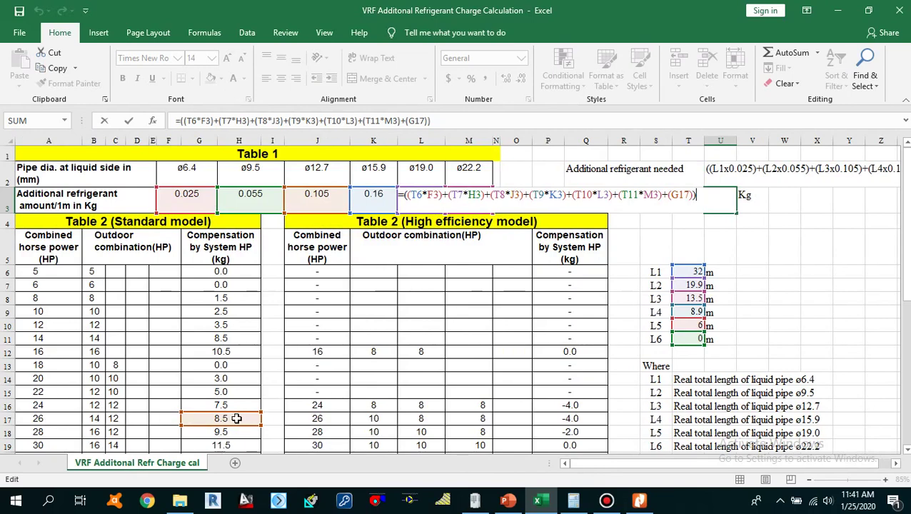
key("Return")
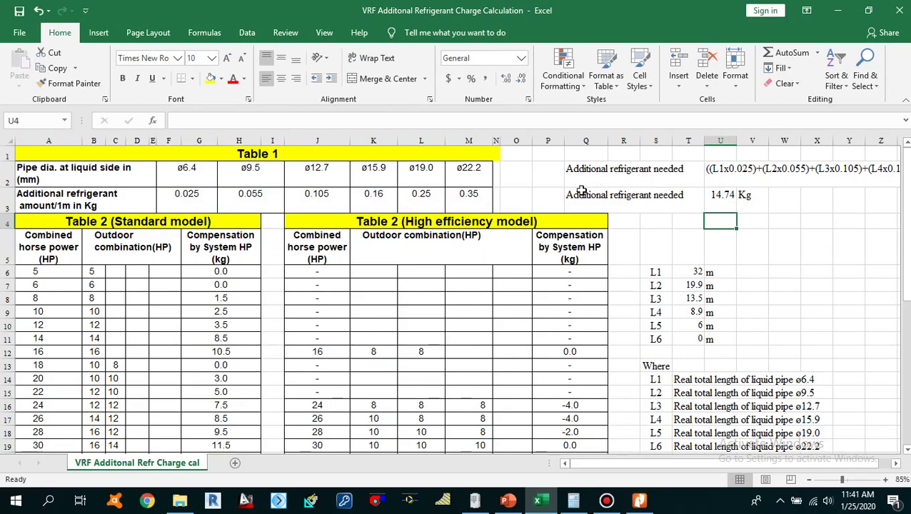
left_click_drag(585, 195, 758, 197)
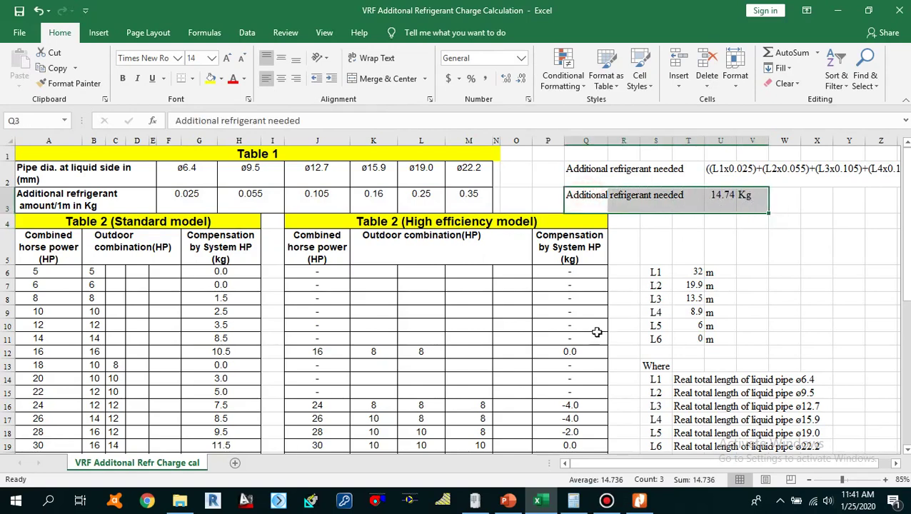
left_click(475, 500)
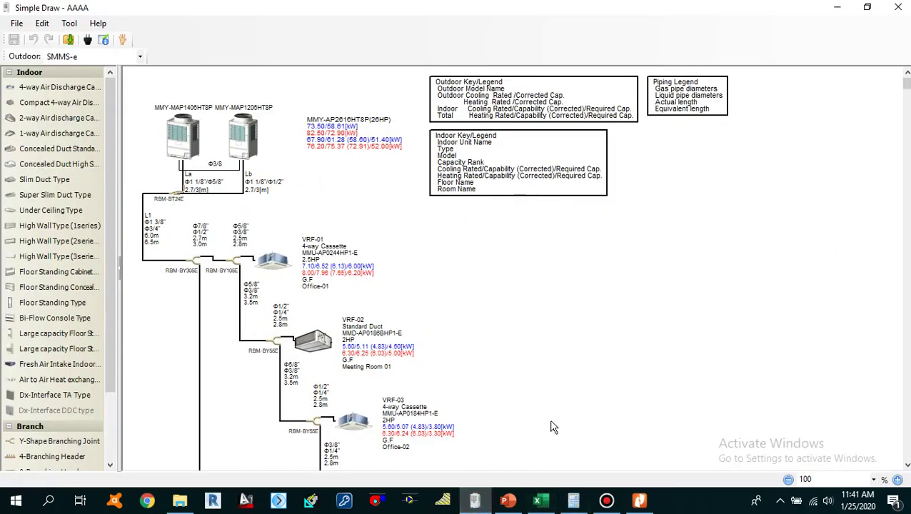
Compare the PDF report's 14.7632 kg additional refrigerant with the sheet's 14.74 Kg.
left_click(640, 500)
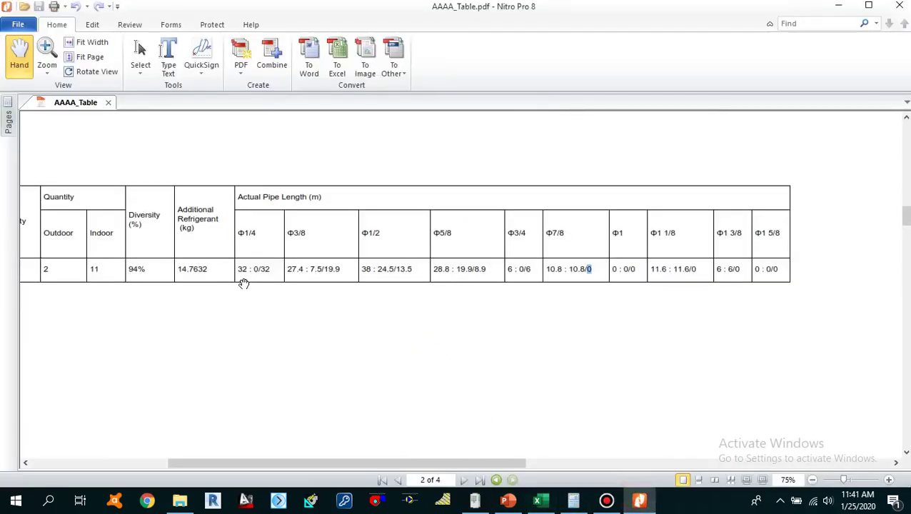
left_click_drag(211, 290, 338, 293)
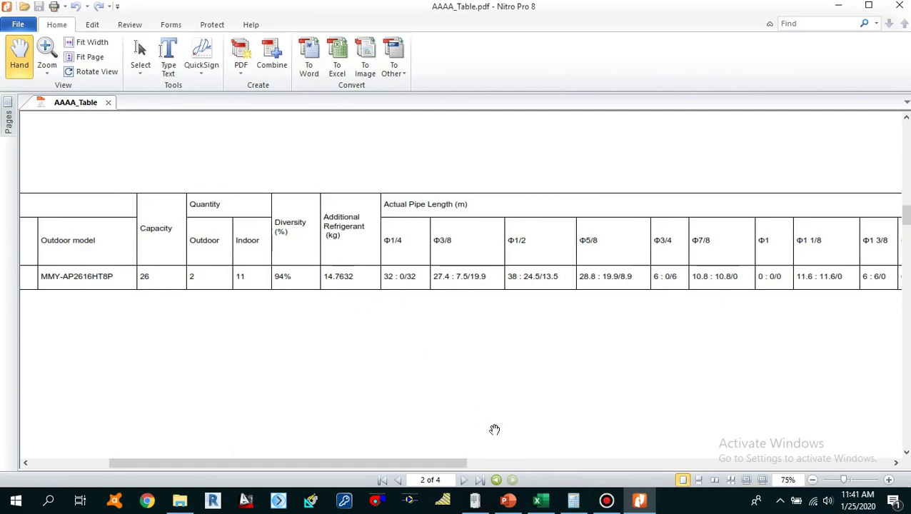
left_click(537, 500)
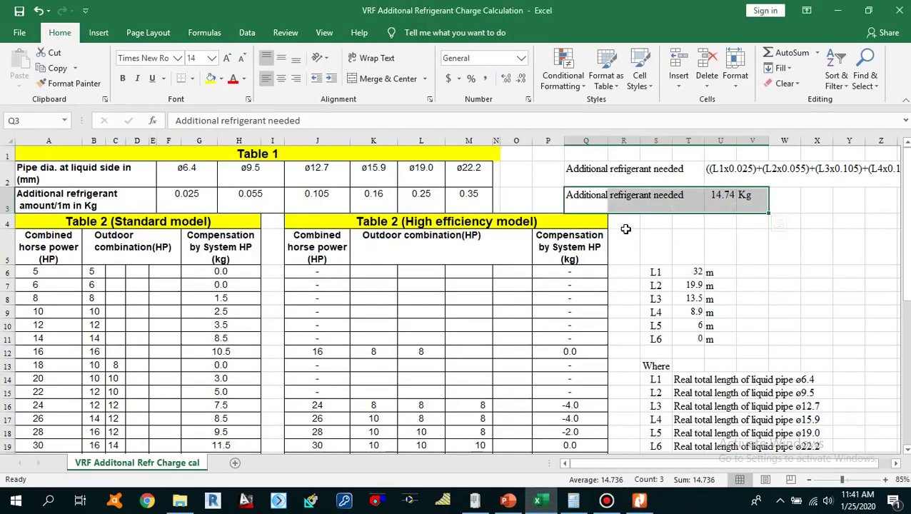
left_click(485, 280)
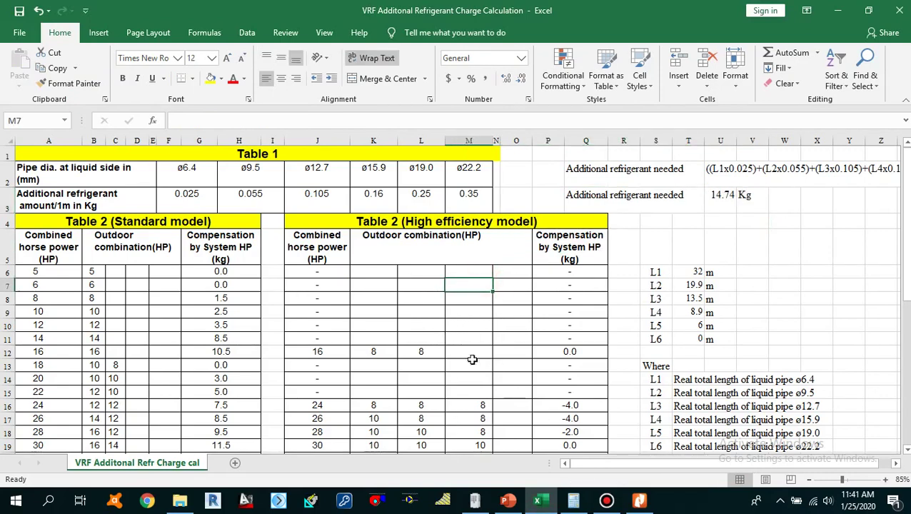
left_click(437, 327)
scroll(414, 343, "down", 4)
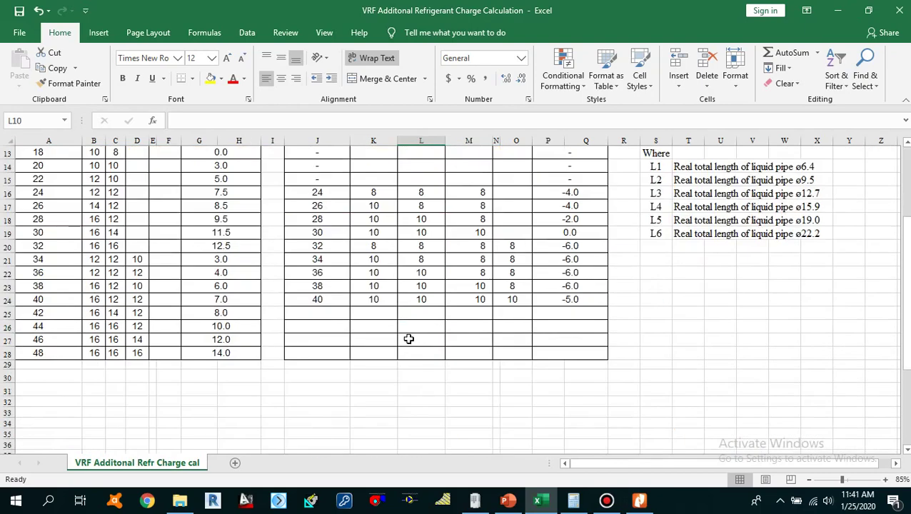
scroll(409, 340, "up", 4)
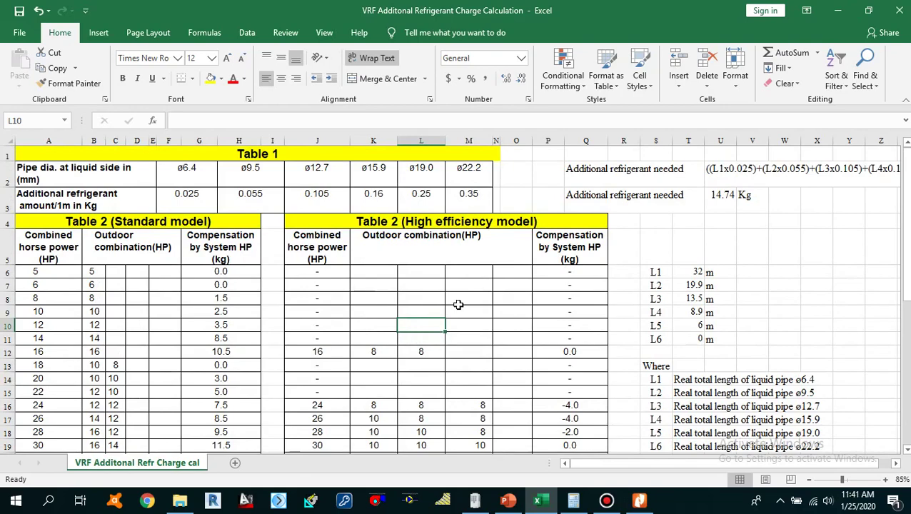
scroll(457, 308, "down", 4)
scroll(452, 309, "up", 4)
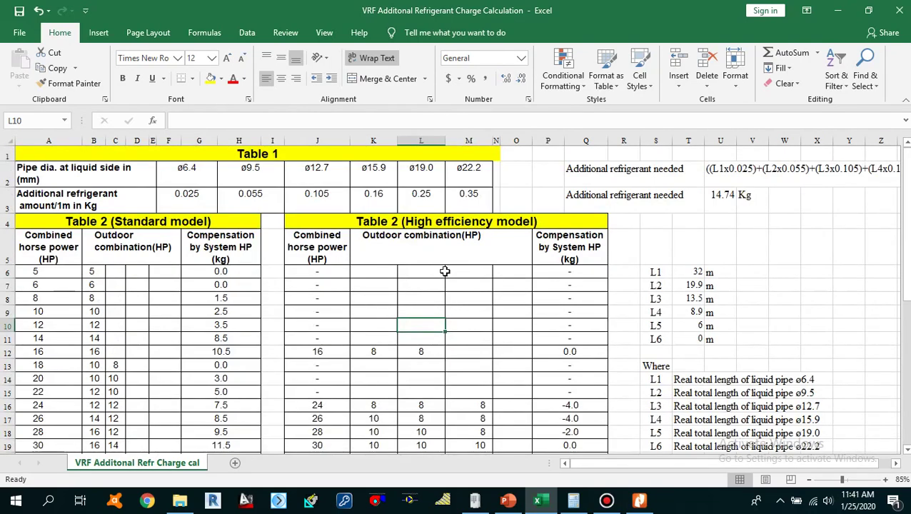